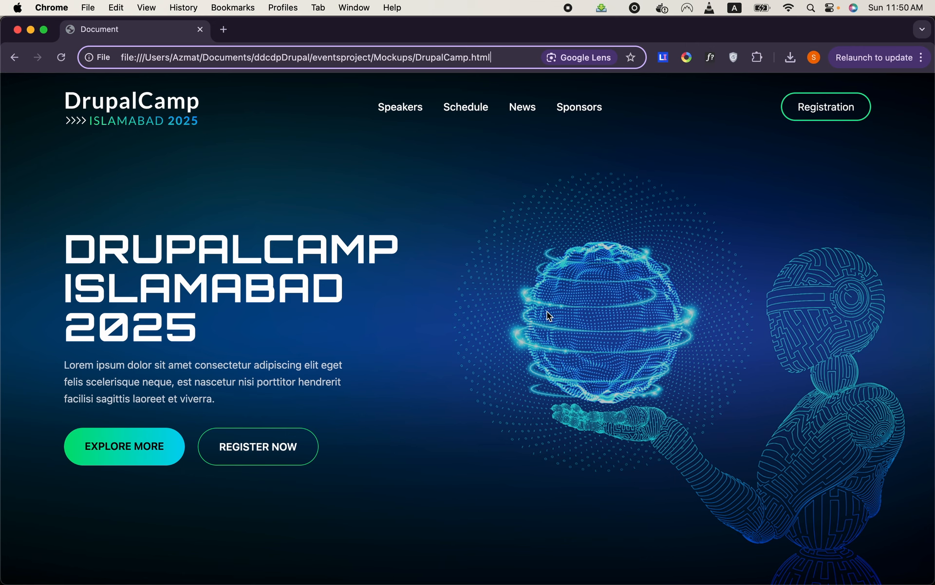
- Review the DrupalCamp homepage mockup from the hero banner through the countdown, keynote speaker, expert speakers and previous camps sections
scroll(579, 316, "down", 1)
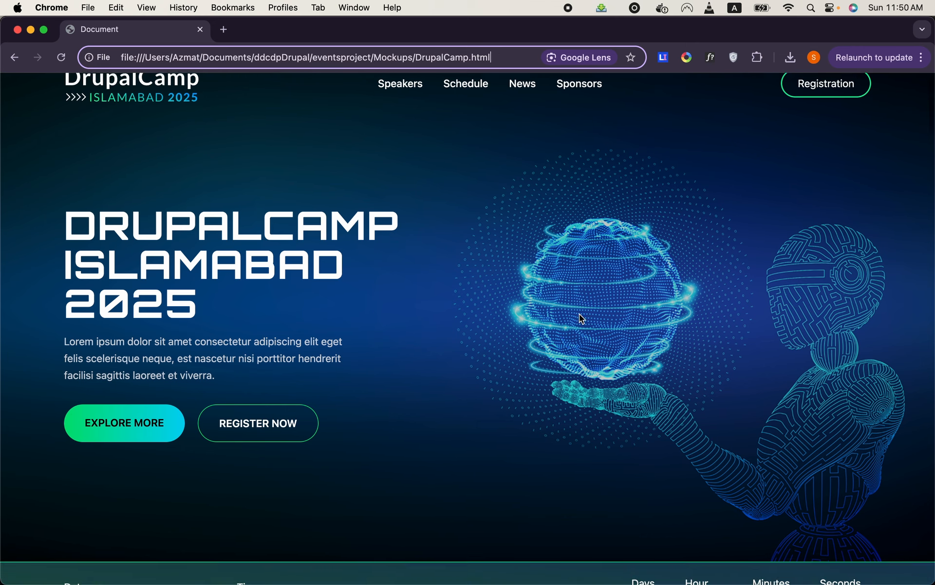
scroll(580, 318, "down", 10)
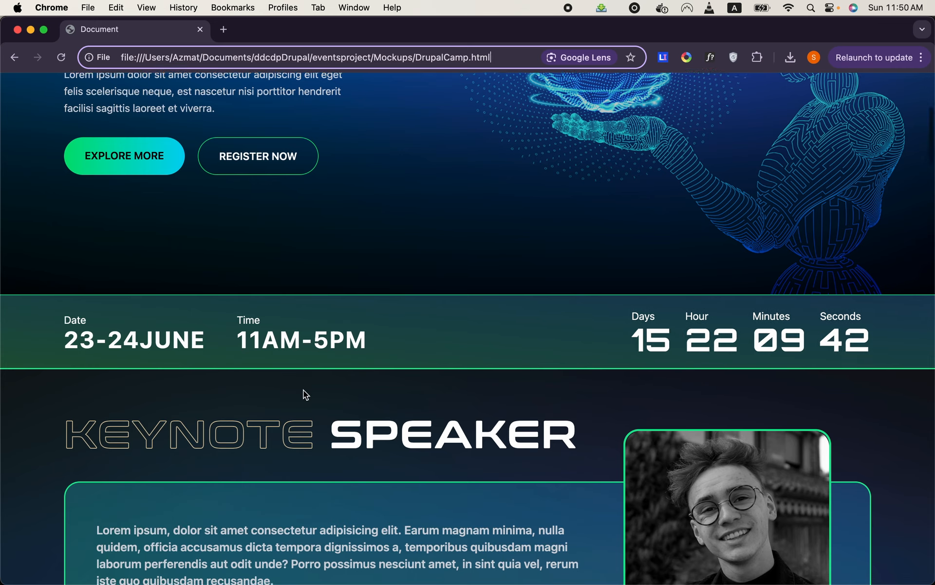
scroll(303, 389, "down", 6)
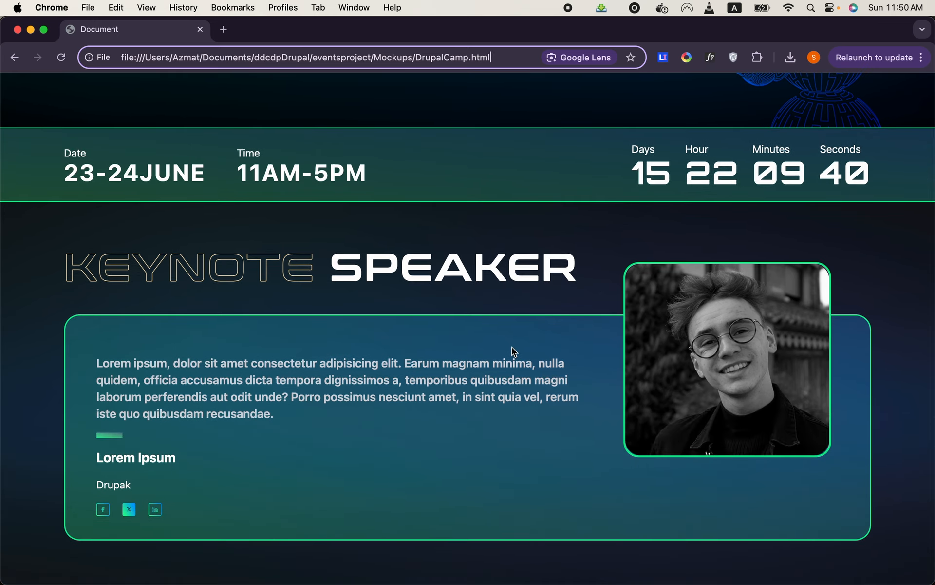
scroll(512, 348, "down", 10)
scroll(513, 347, "down", 4)
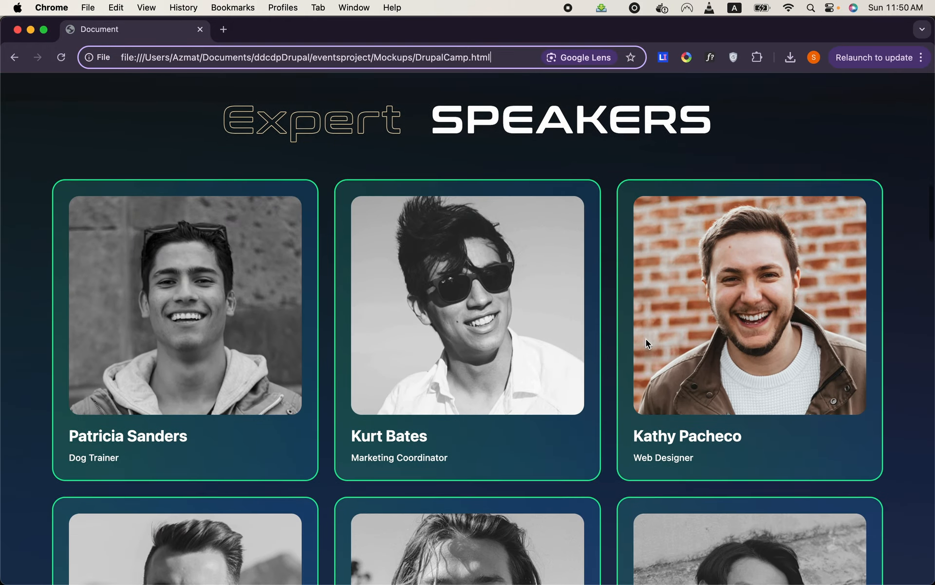
scroll(646, 343, "down", 8)
scroll(646, 338, "down", 18)
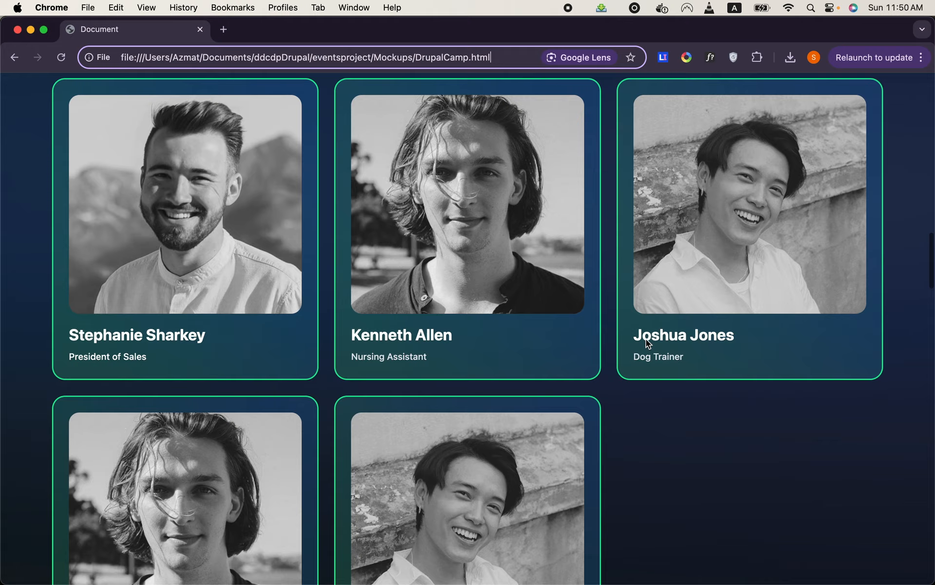
scroll(646, 338, "down", 1)
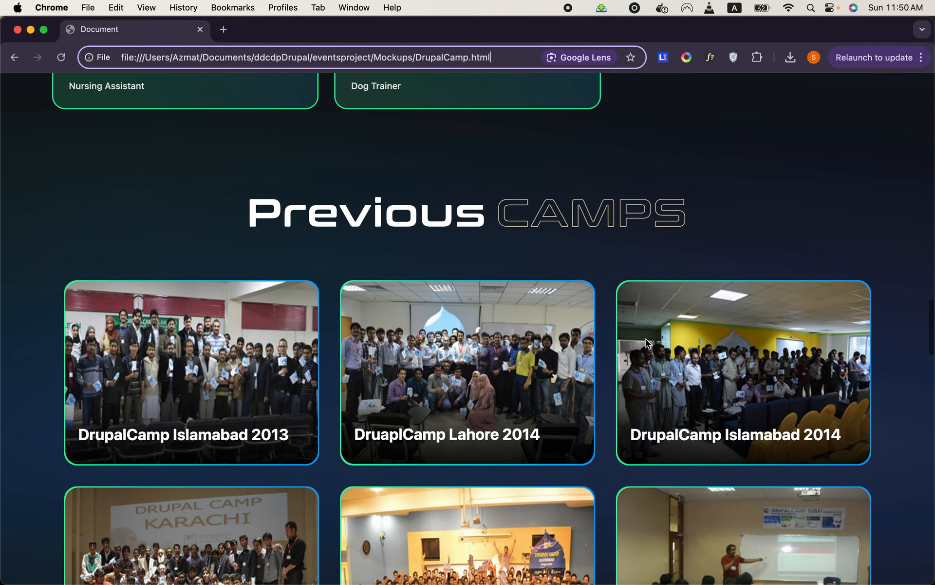
scroll(646, 338, "down", 2)
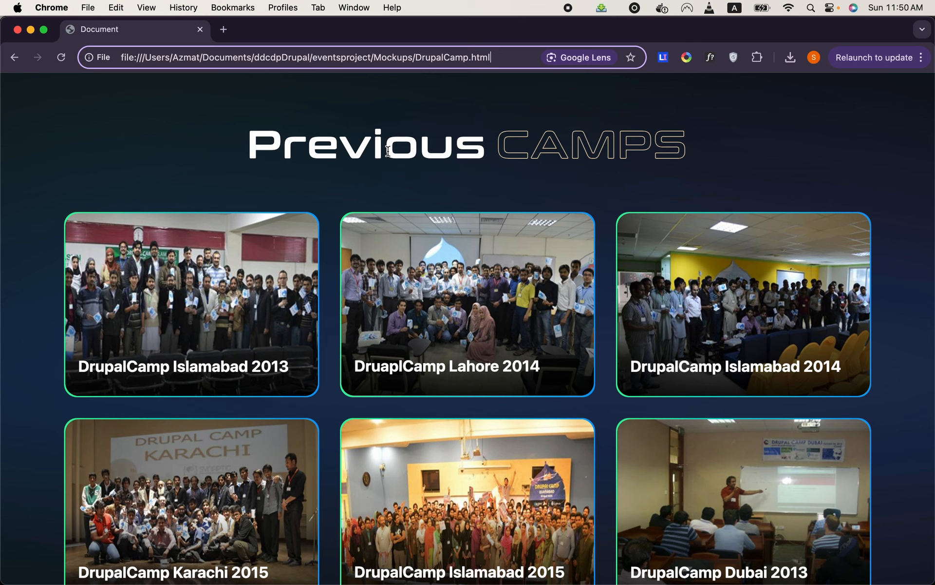
scroll(388, 151, "down", 2)
scroll(388, 150, "up", 1)
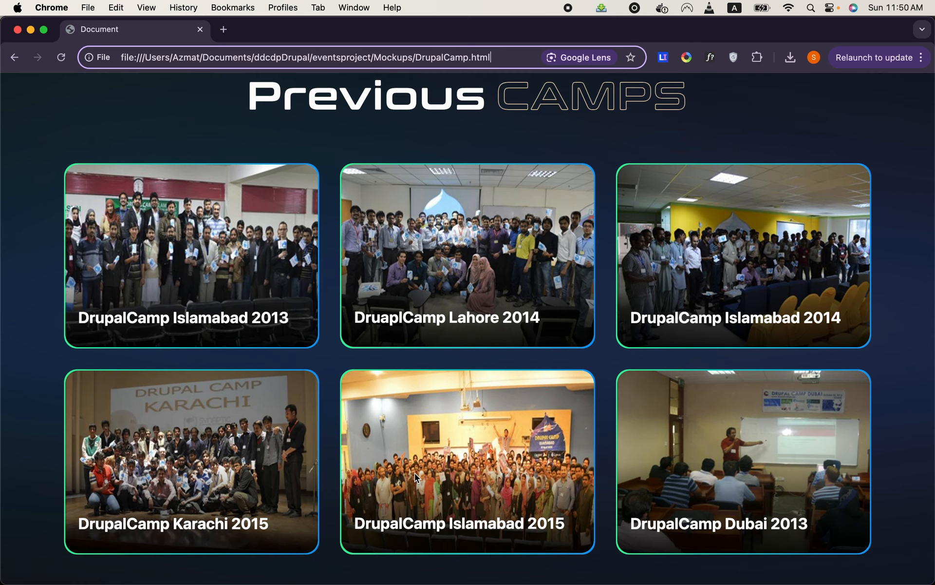
- Examine the homepage's Drupal training, past videos, sponsors and partners, and contact form sections down to the footer
scroll(685, 434, "down", 10)
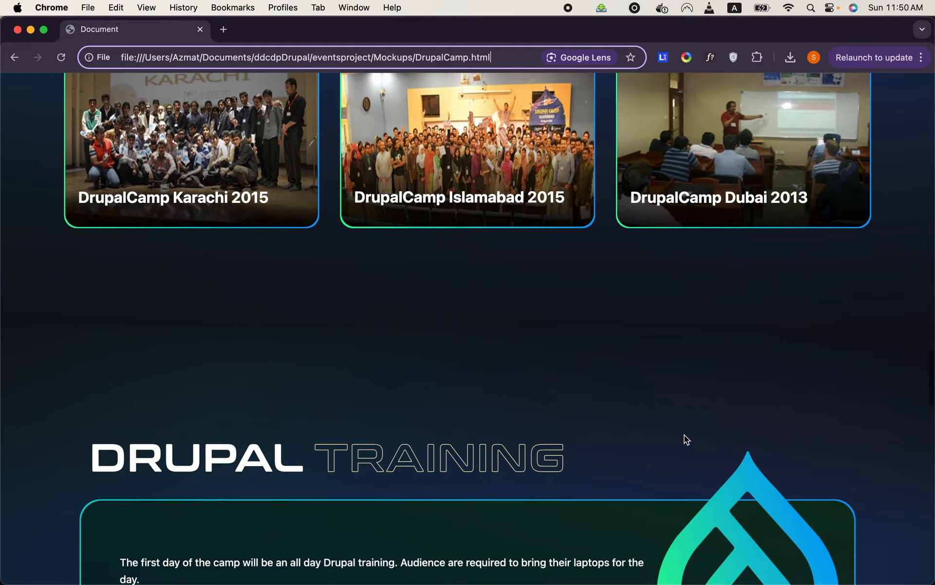
scroll(685, 435, "down", 1)
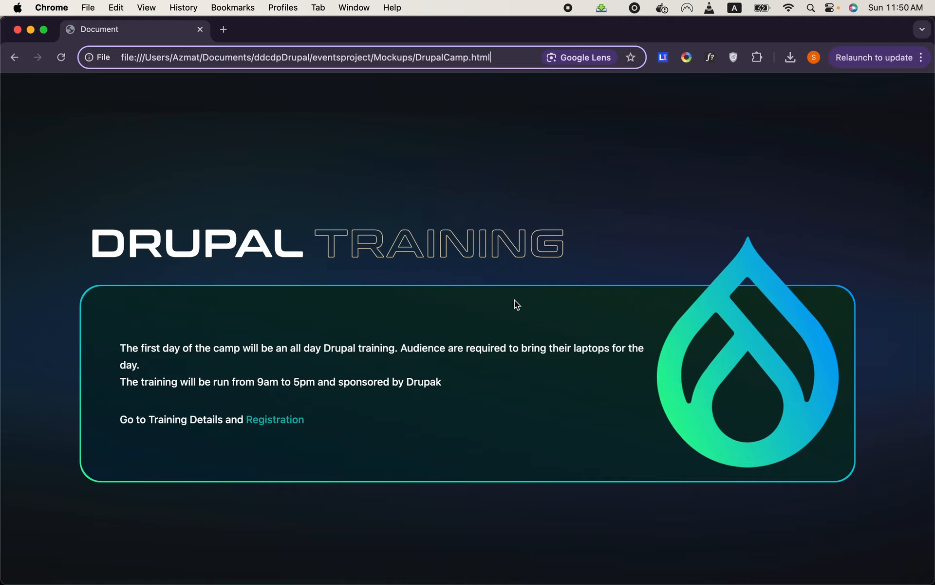
scroll(514, 301, "down", 8)
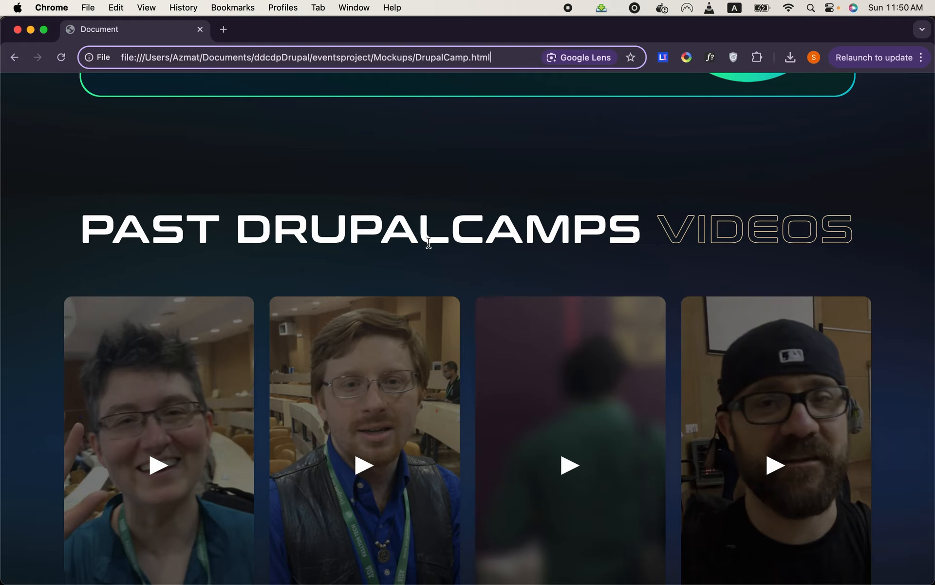
scroll(428, 242, "down", 3)
scroll(428, 246, "down", 2)
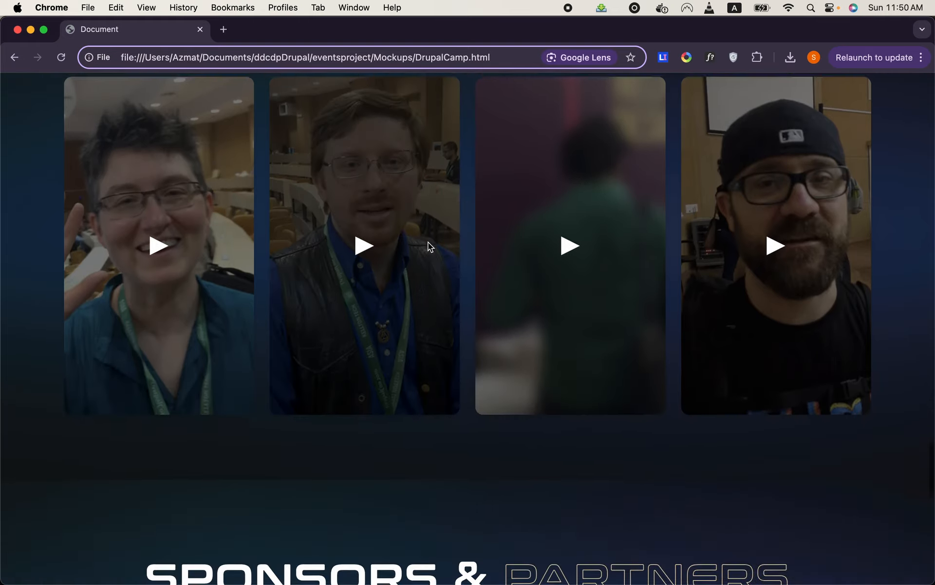
scroll(428, 246, "down", 6)
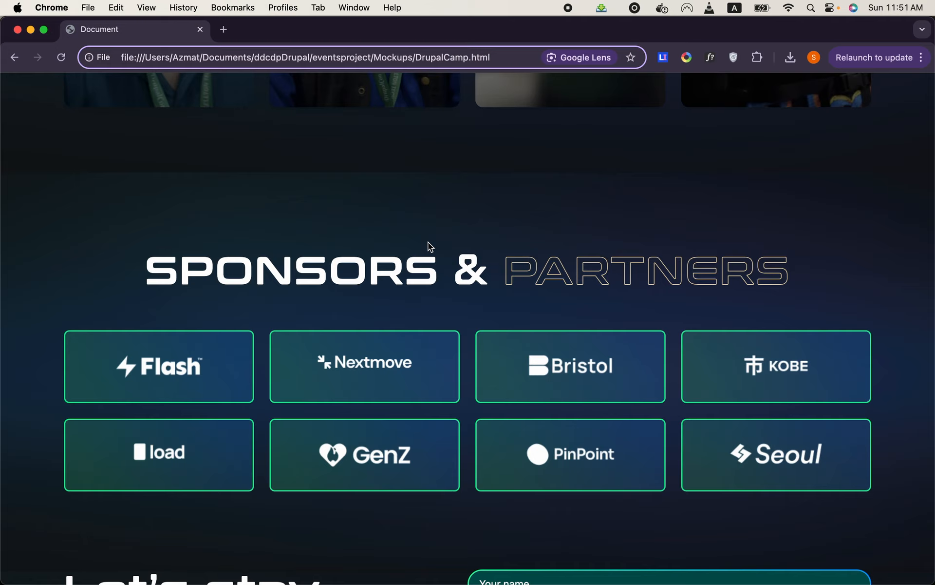
scroll(428, 242, "down", 1)
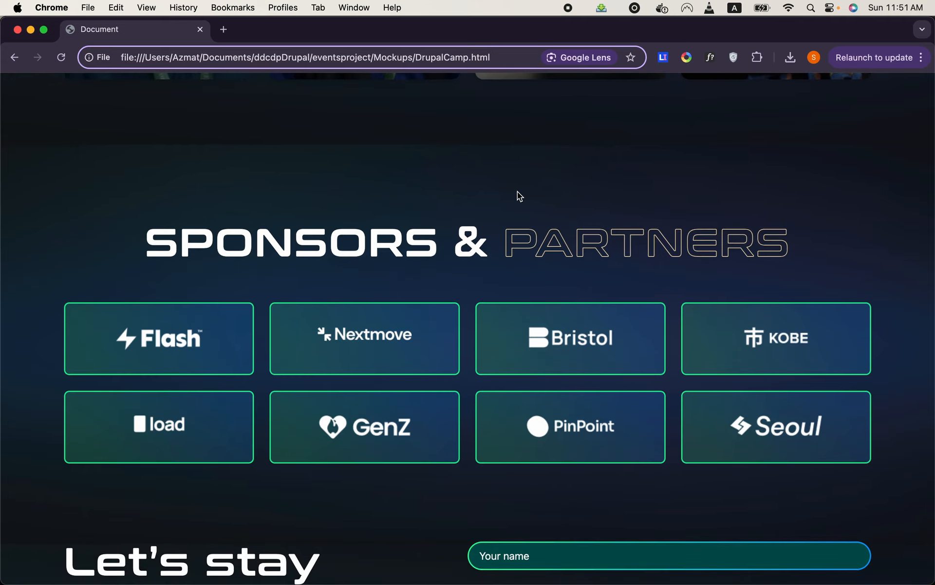
scroll(517, 192, "down", 10)
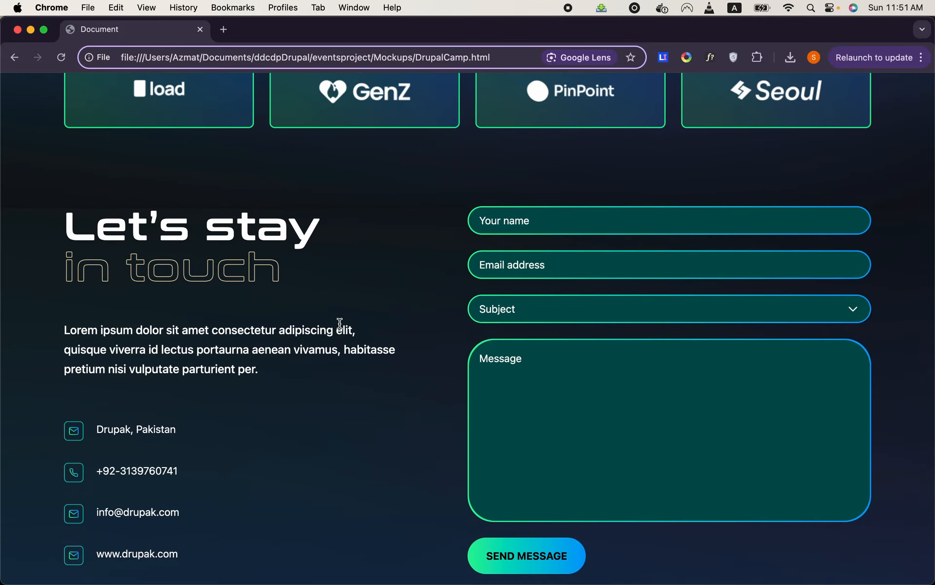
scroll(340, 323, "down", 3)
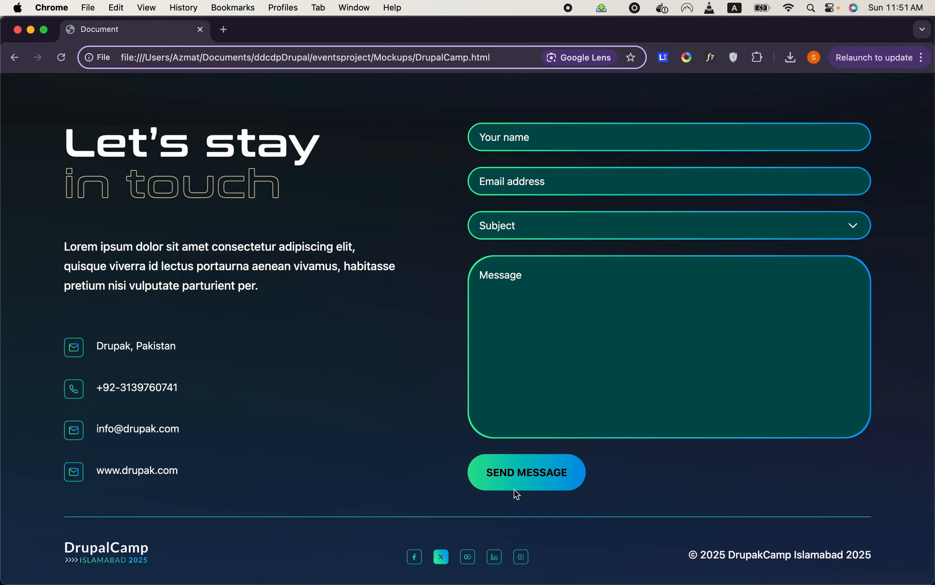
- Open the Speakers page from the homepage navigation and look through its search header, speaker cards and contact section
scroll(376, 458, "up", 15)
scroll(376, 458, "up", 20)
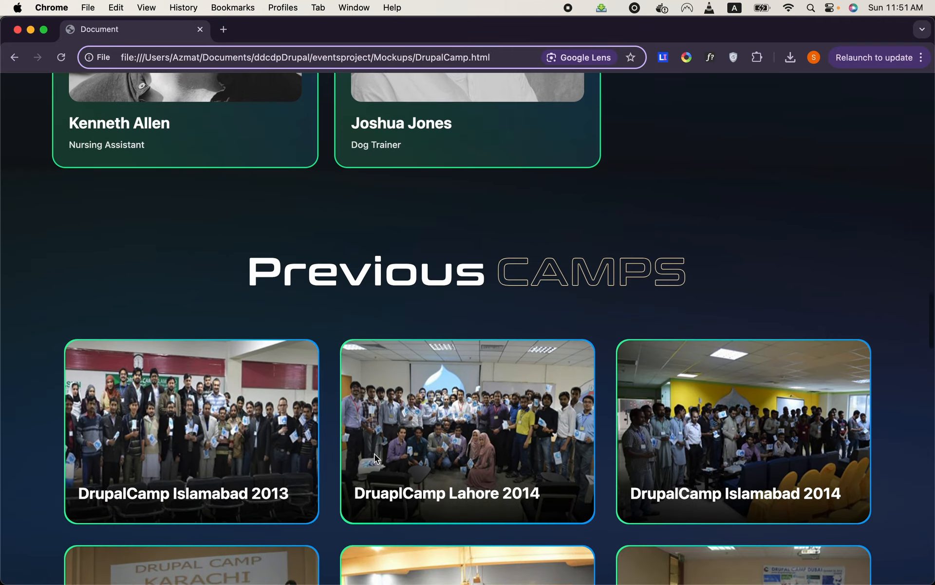
scroll(375, 454, "up", 2)
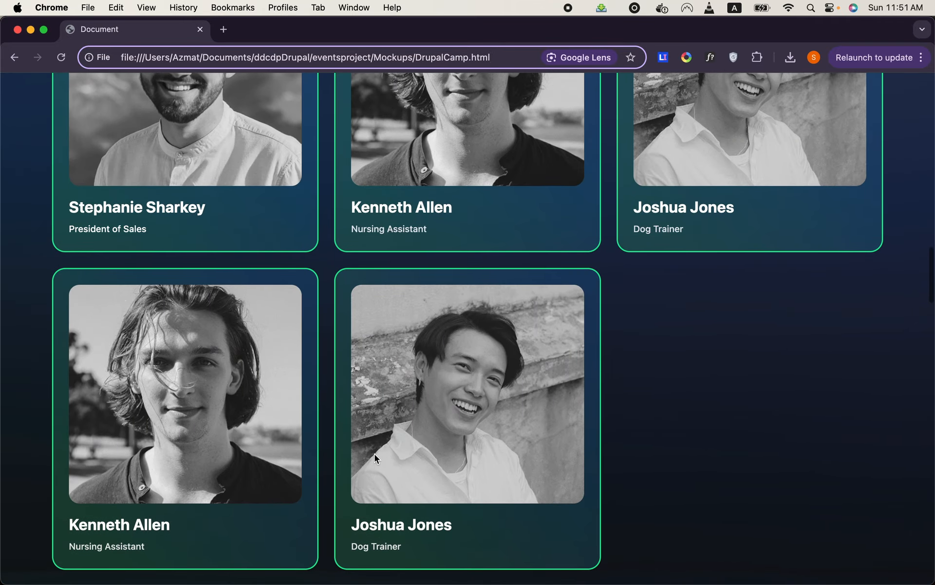
scroll(374, 454, "up", 15)
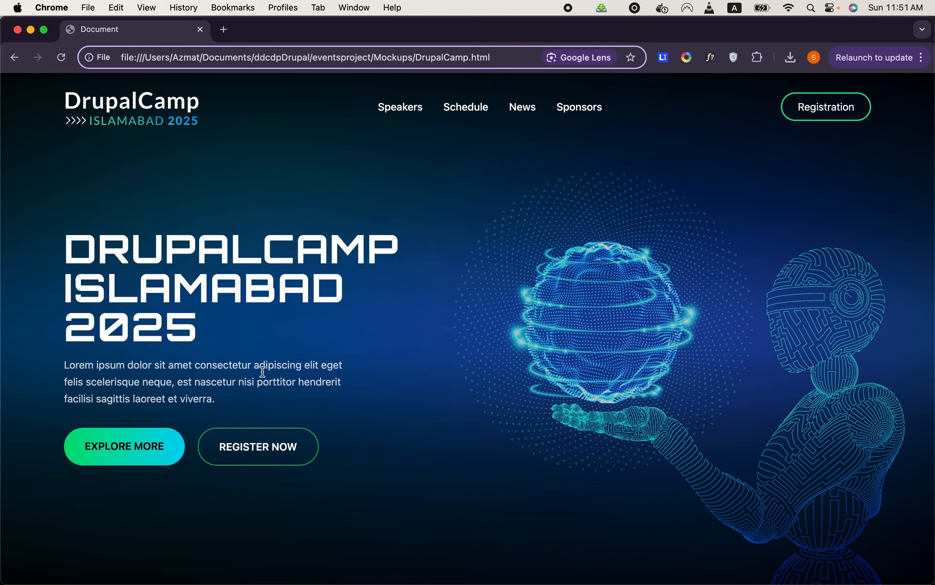
left_click(403, 117)
scroll(436, 258, "down", 3)
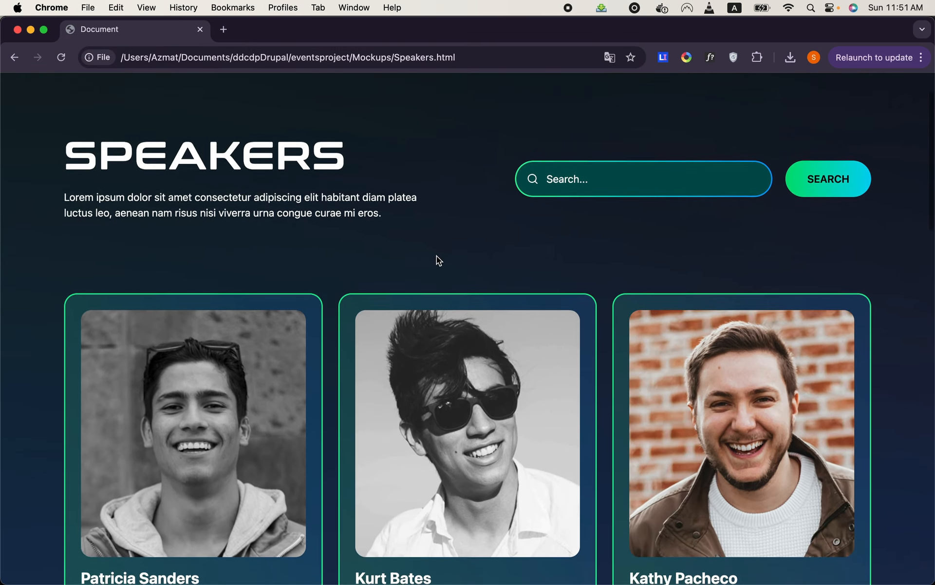
scroll(436, 256, "down", 2)
scroll(436, 256, "down", 2)
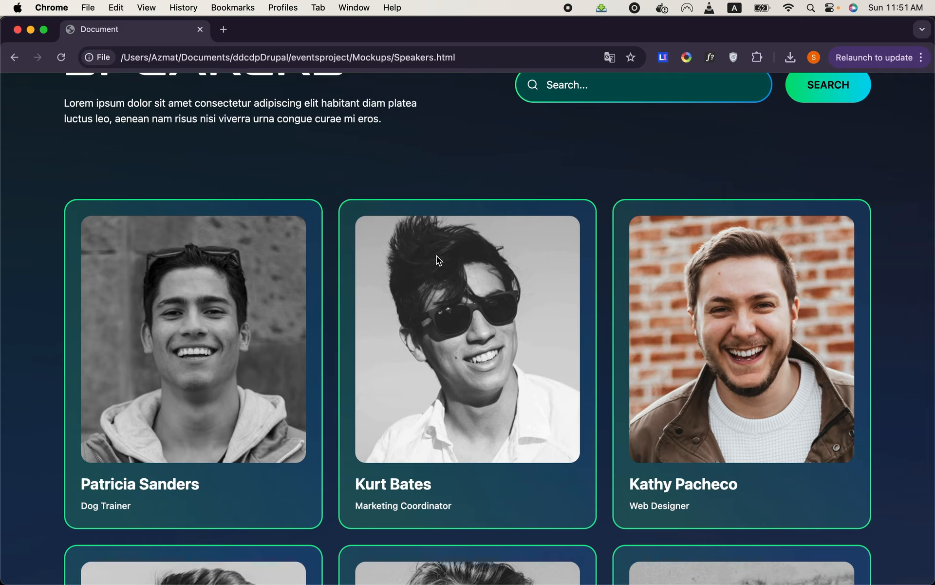
scroll(436, 256, "down", 10)
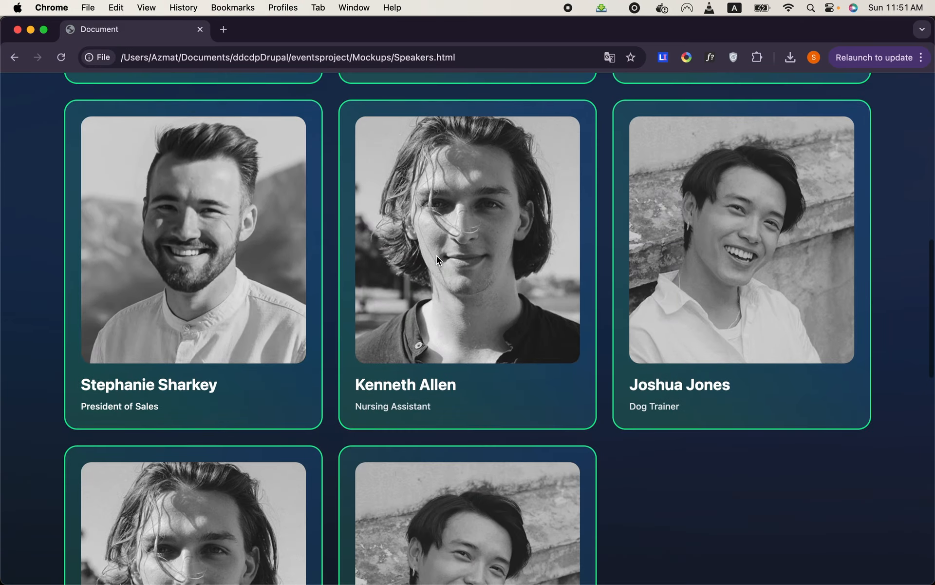
scroll(436, 256, "down", 15)
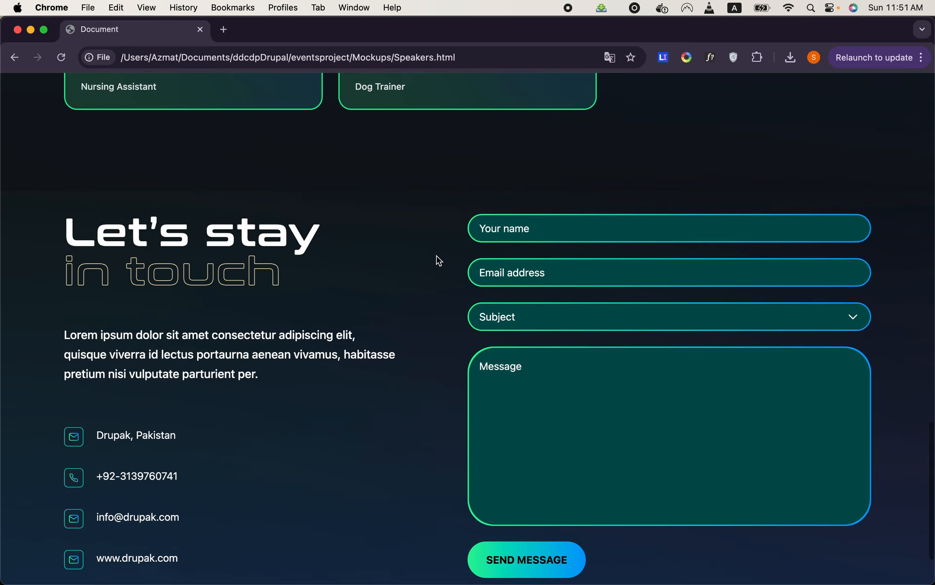
- Open the details of the Nursing Assistant speaker in the last row and review the biography and All Sessions section
scroll(399, 265, "up", 4)
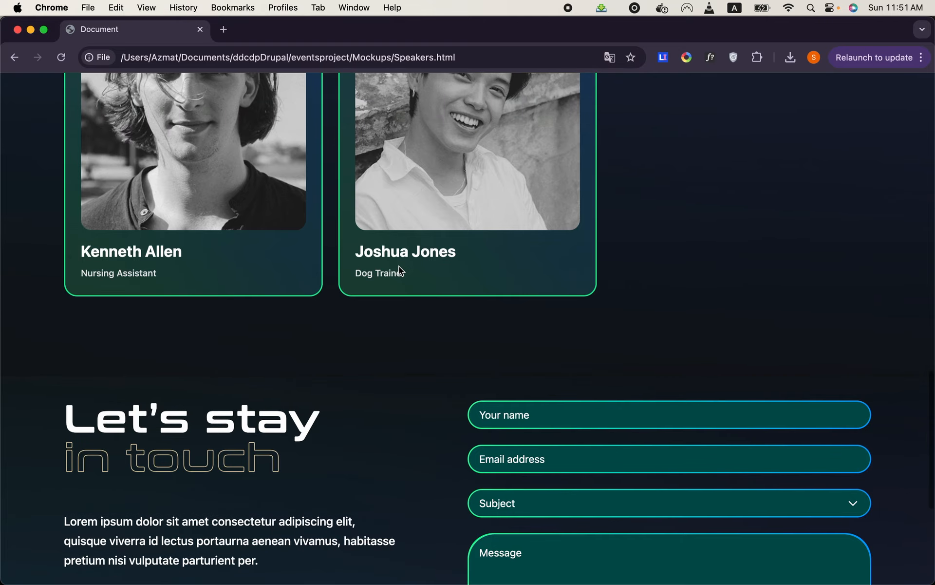
scroll(399, 265, "up", 2)
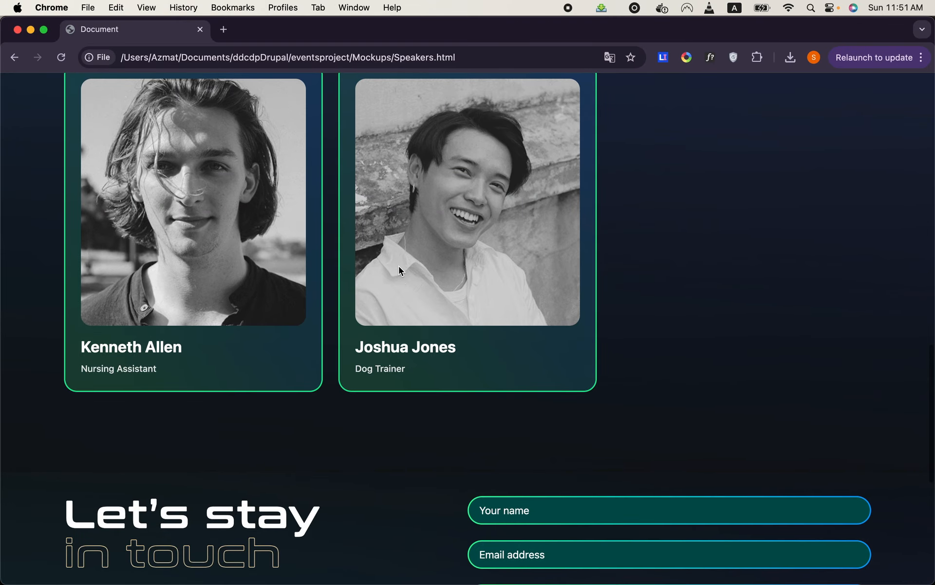
left_click(244, 221)
scroll(510, 229, "down", 2)
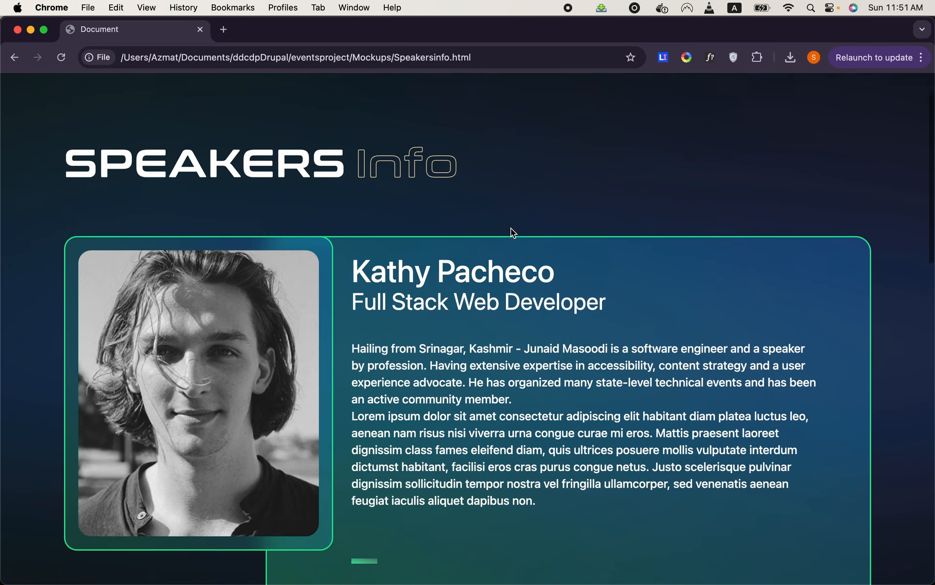
scroll(511, 228, "down", 2)
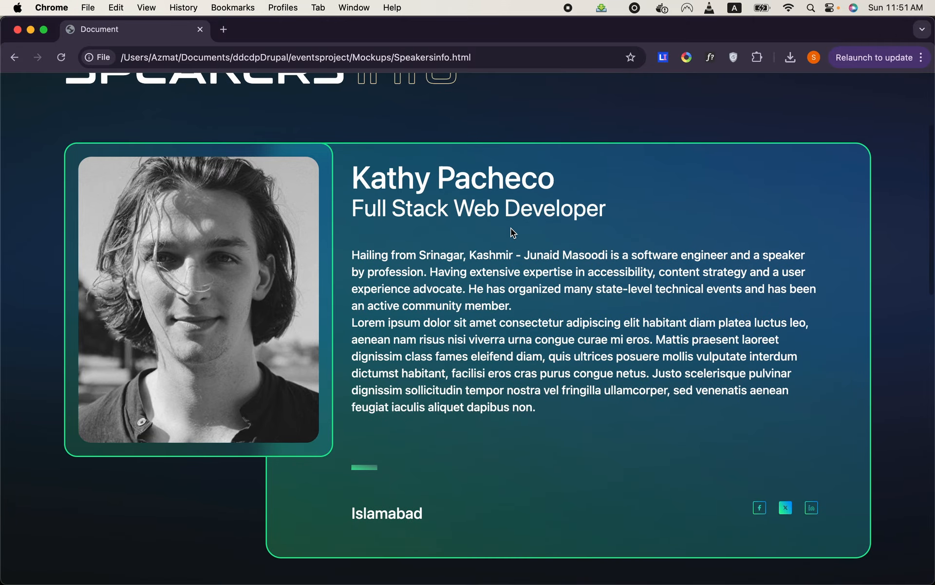
scroll(511, 228, "down", 7)
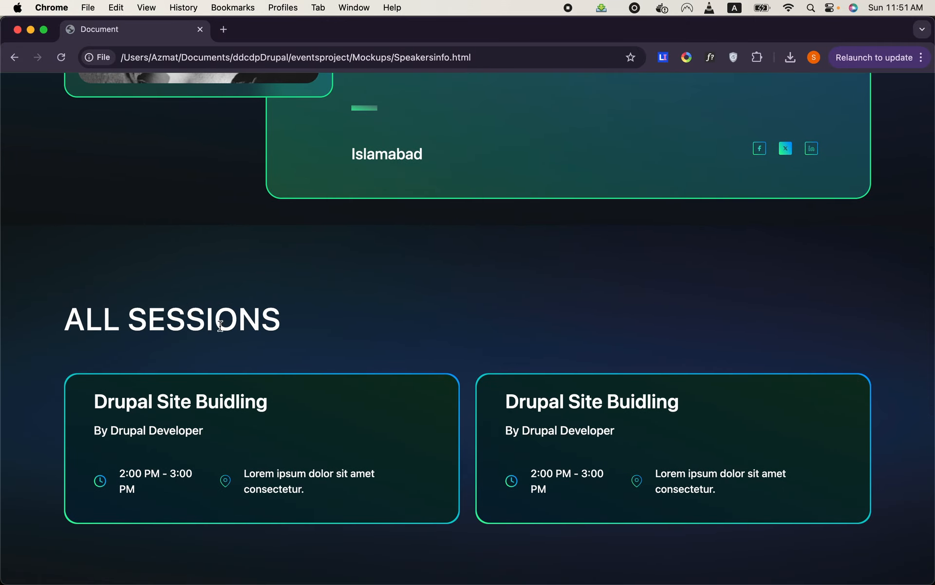
left_click_drag(64, 316, 275, 343)
scroll(400, 311, "up", 10)
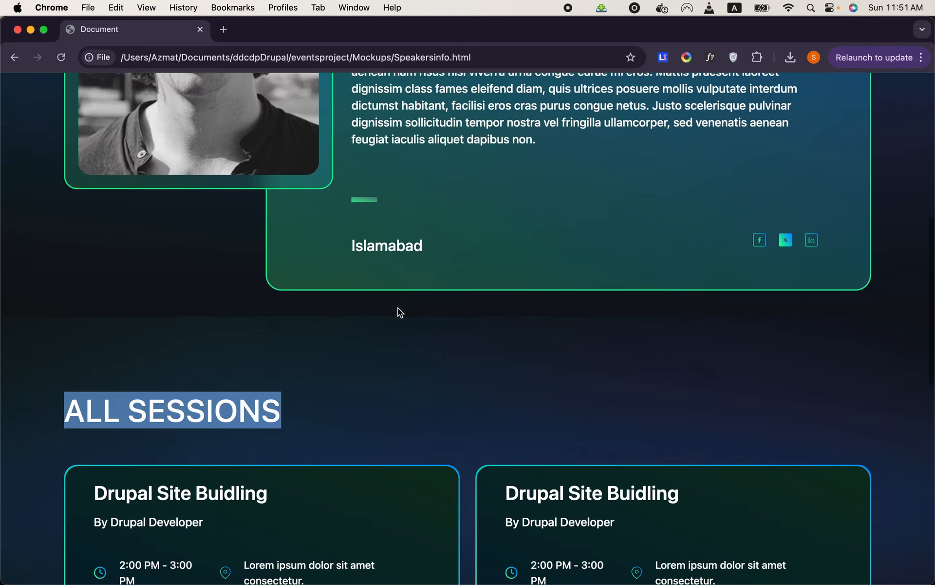
scroll(347, 263, "down", 10)
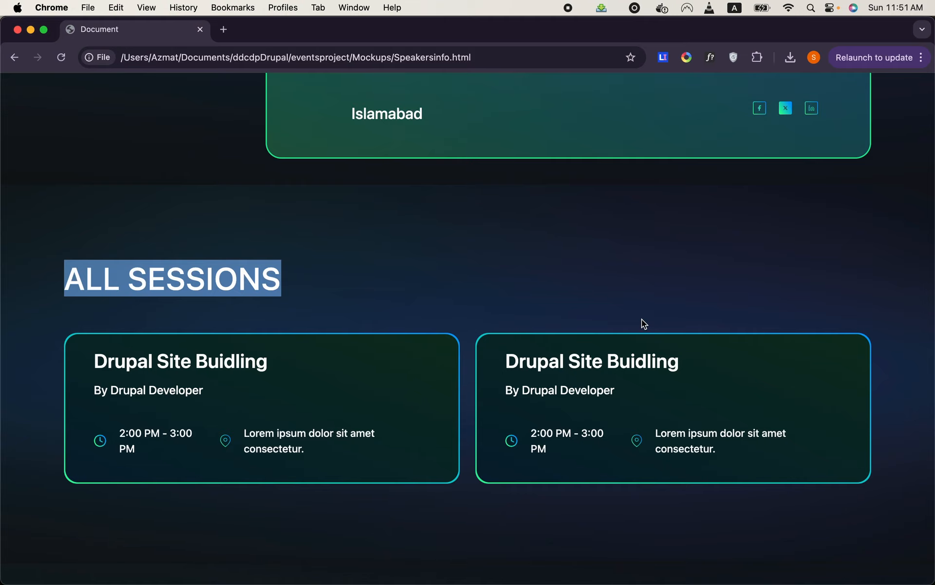
scroll(423, 280, "up", 10)
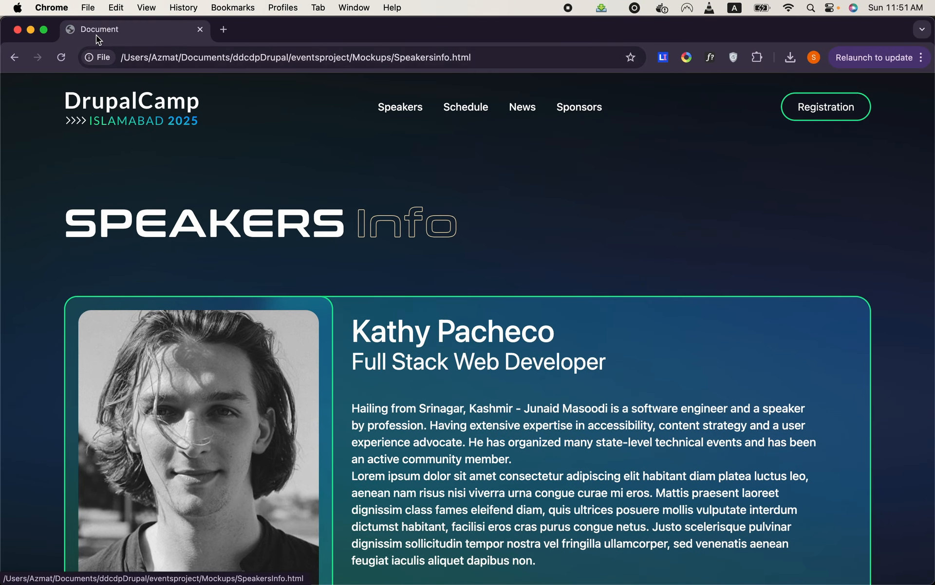
- Go back from the speaker details page and open the Schedule page
left_click(15, 56)
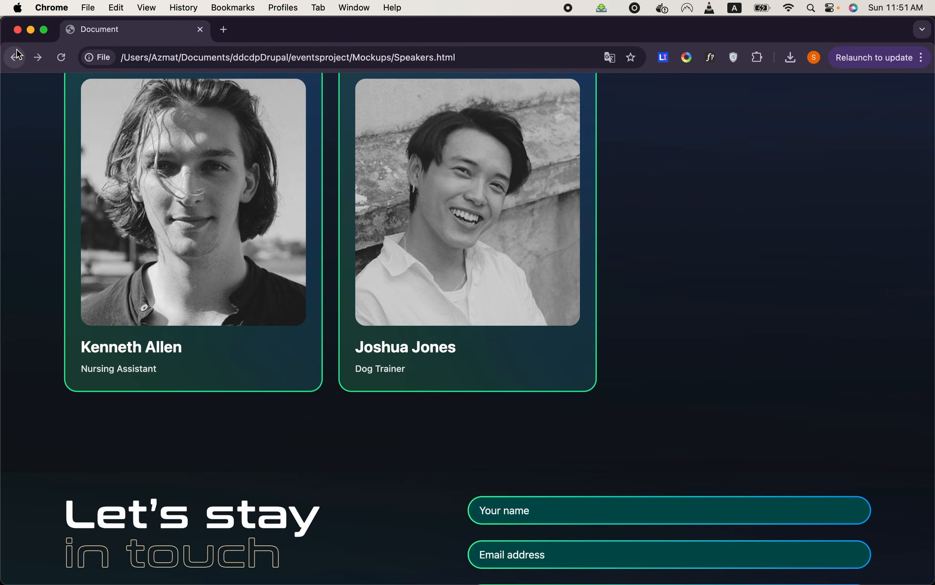
left_click(15, 56)
scroll(403, 171, "up", 2)
left_click(458, 108)
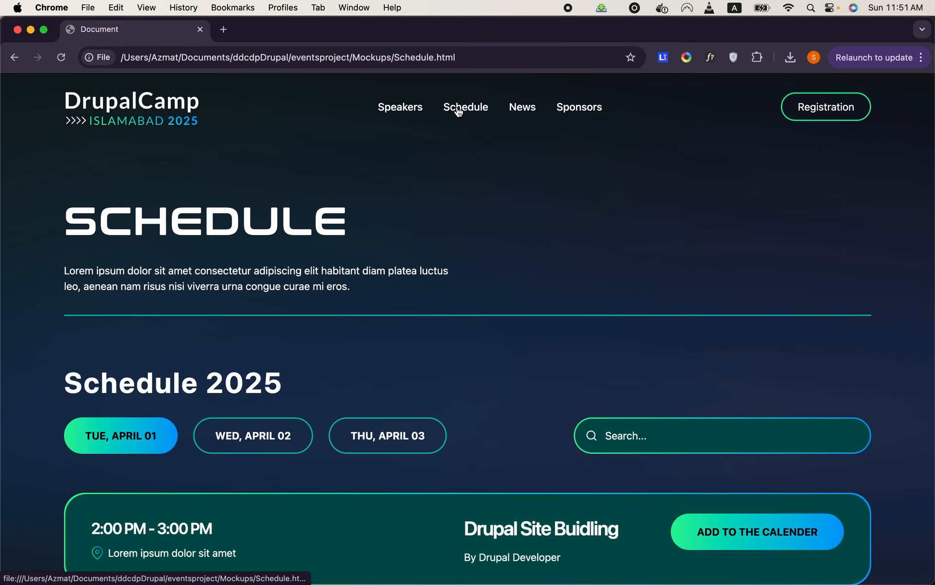
- Show the Schedule 2025 sessions for Wed, April 02 and for Thu, April 03
scroll(486, 253, "down", 3)
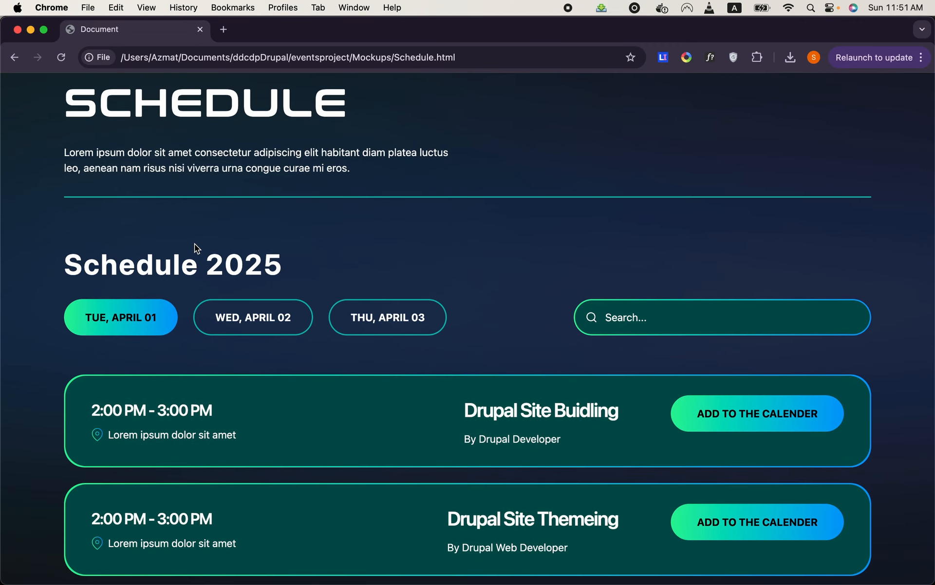
left_click(226, 315)
left_click(383, 318)
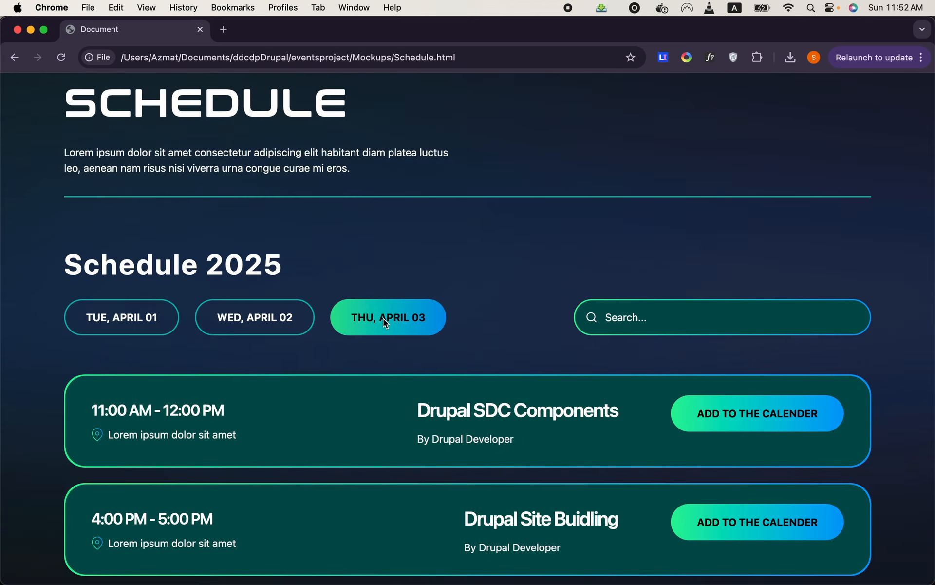
- Show the Schedule 2025 sessions for Tue, April 01 and for Wed, April 02, and look over the Schedule page
left_click(167, 323)
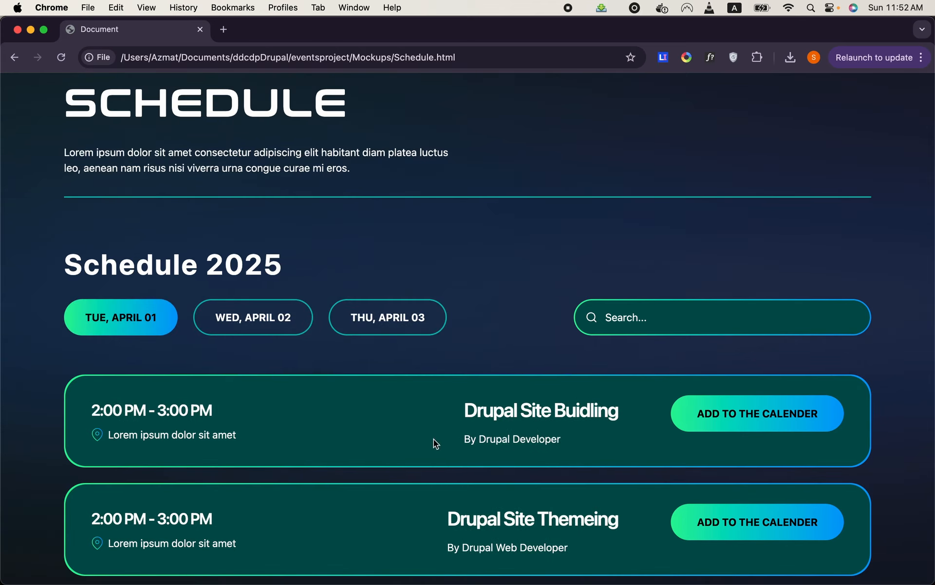
left_click(280, 317)
scroll(416, 266, "up", 3)
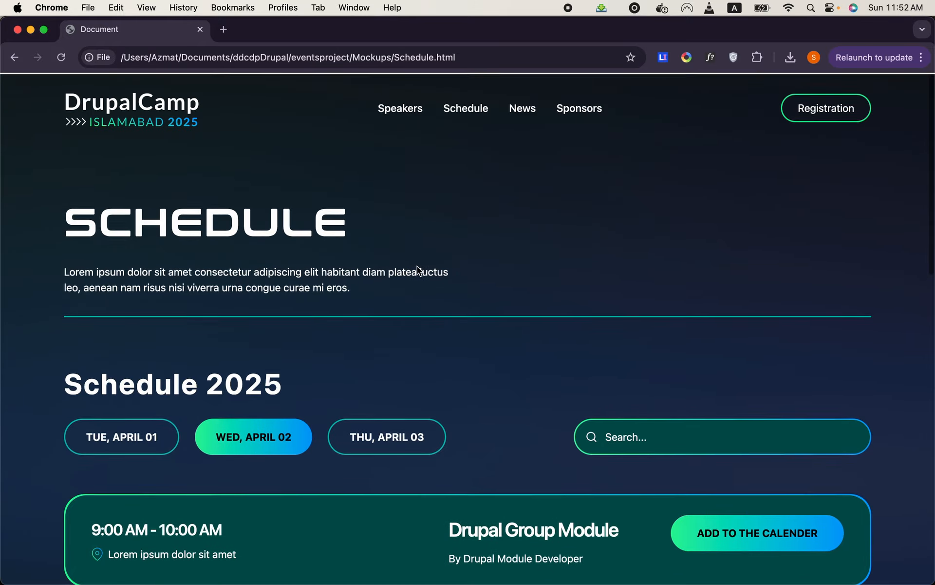
scroll(417, 266, "down", 7)
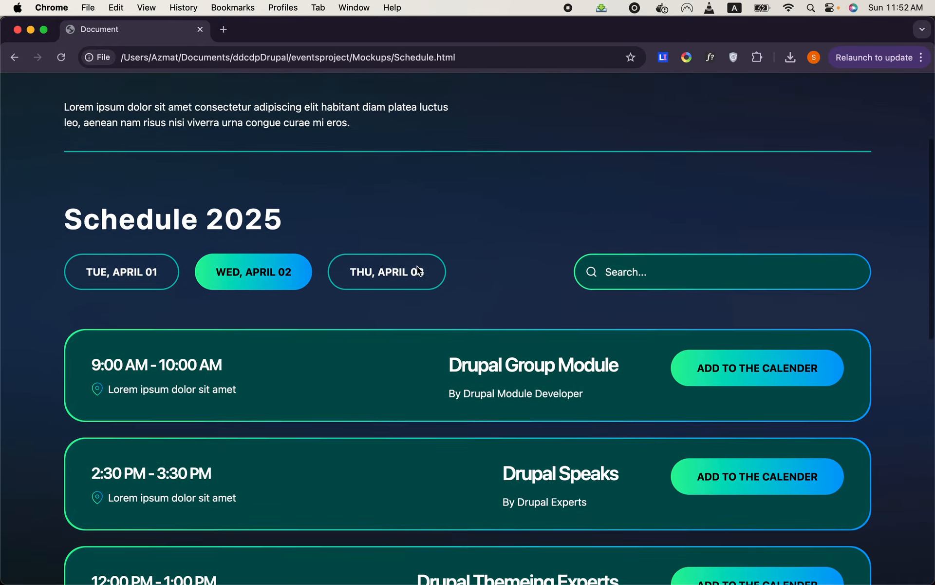
scroll(417, 266, "up", 7)
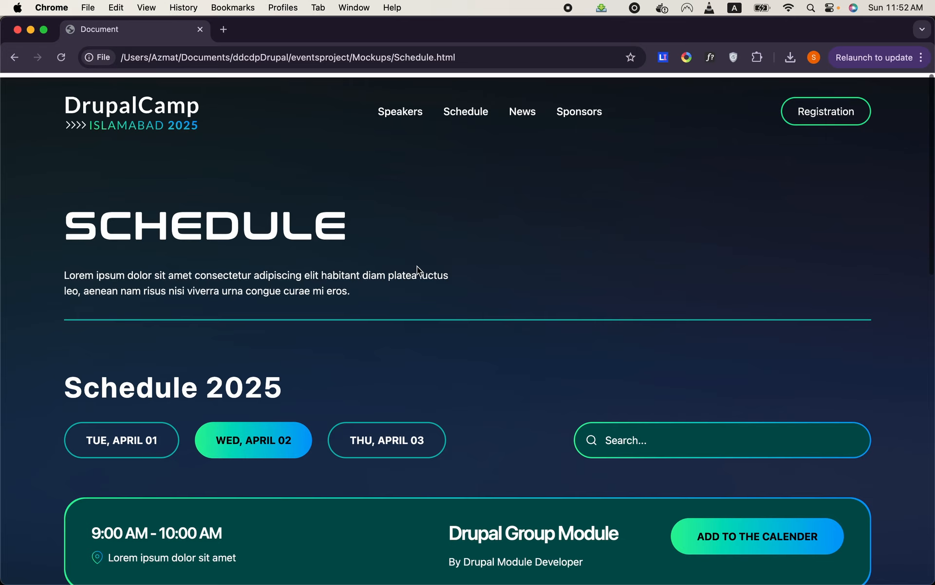
- Open the News page from the site navigation and look through its search header and article cards
left_click(531, 108)
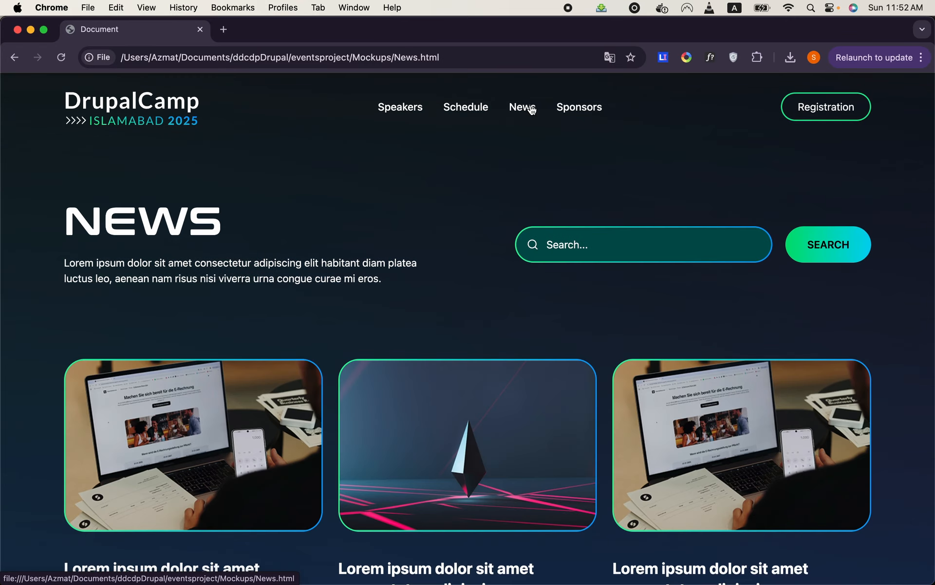
scroll(436, 263, "down", 5)
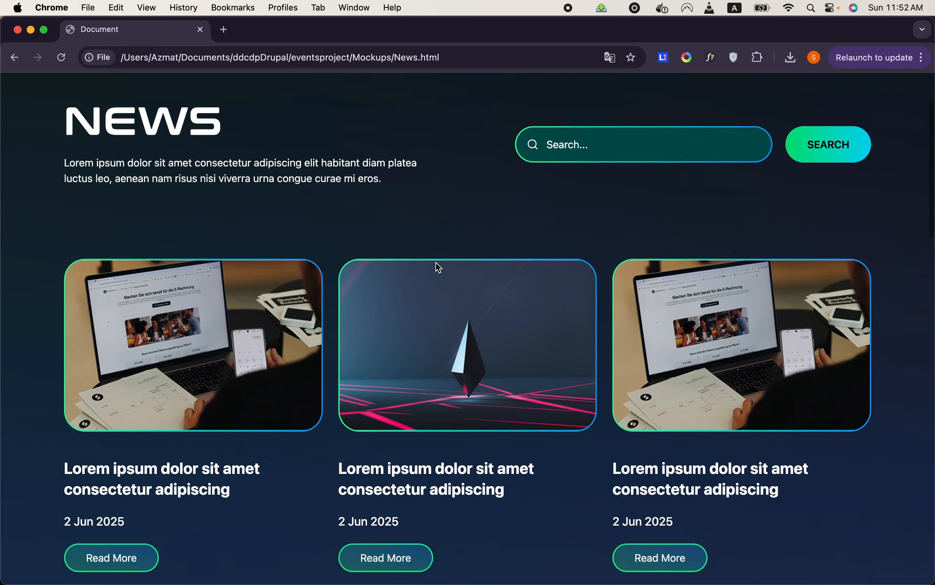
scroll(436, 262, "down", 9)
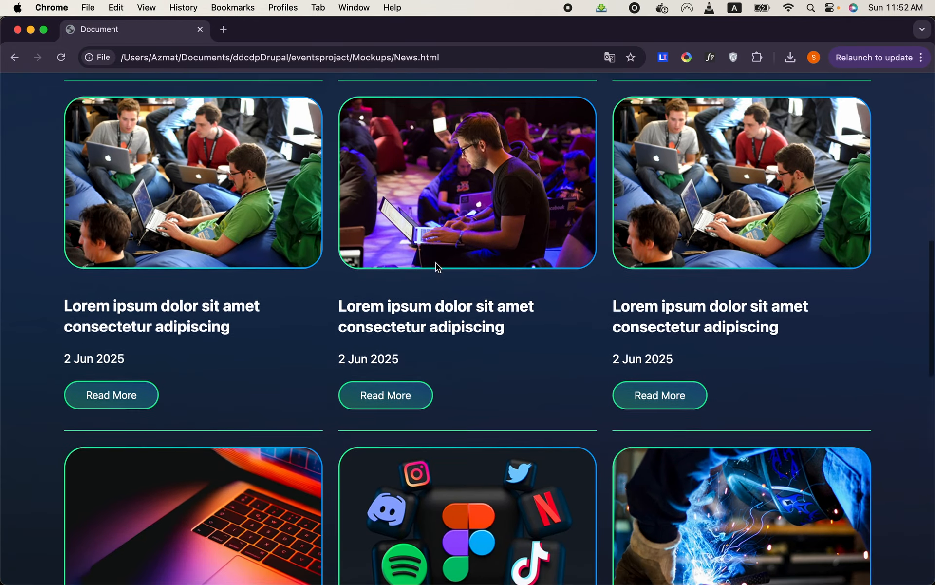
scroll(437, 262, "up", 15)
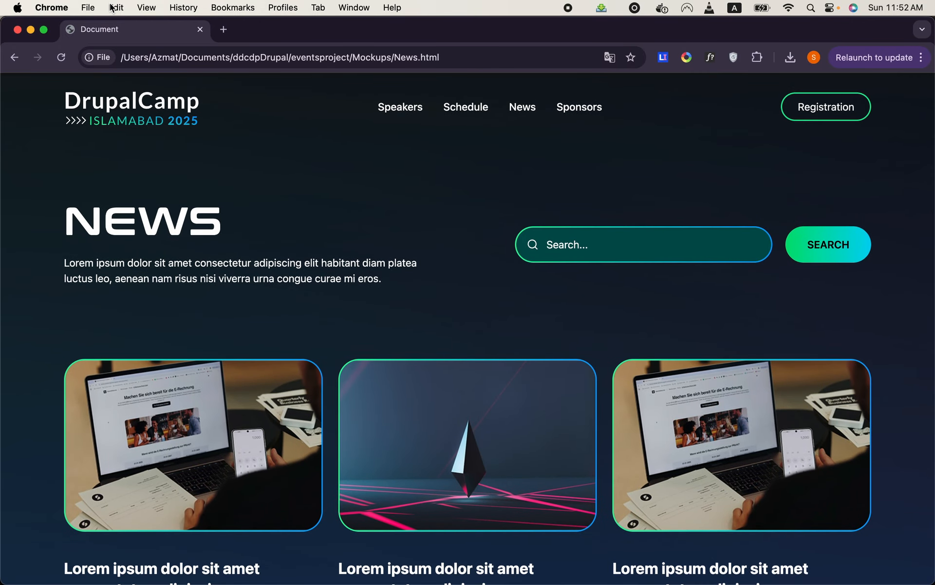
- Return to the DrupalCamp homepage, open the Sponsors page and review its sponsor logo grid and contact section
left_click(16, 58)
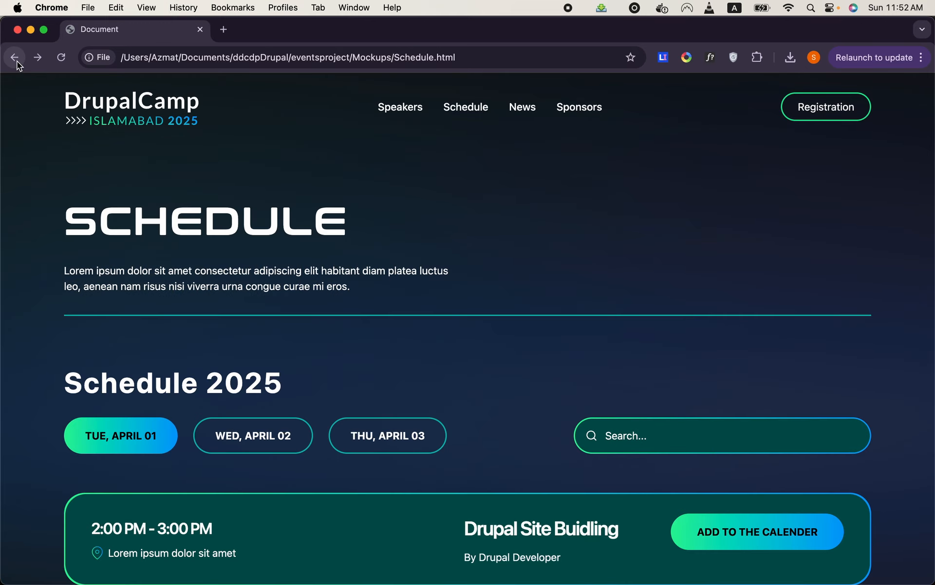
left_click(15, 59)
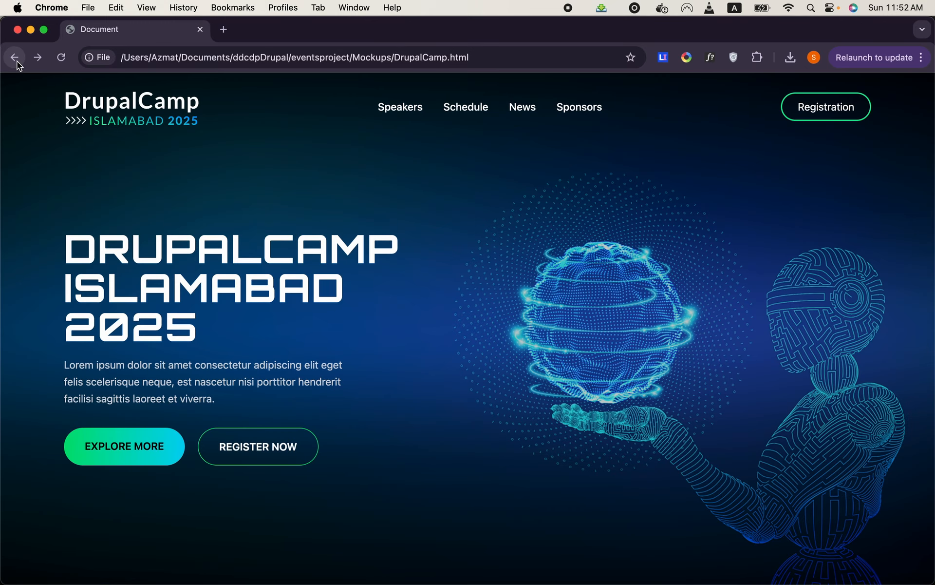
left_click(592, 116)
scroll(545, 228, "down", 5)
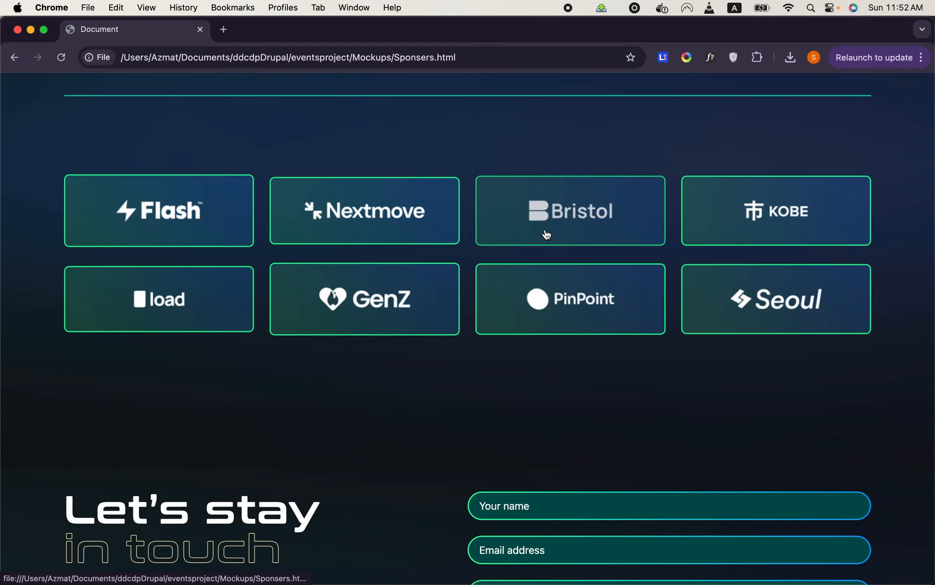
scroll(545, 229, "up", 5)
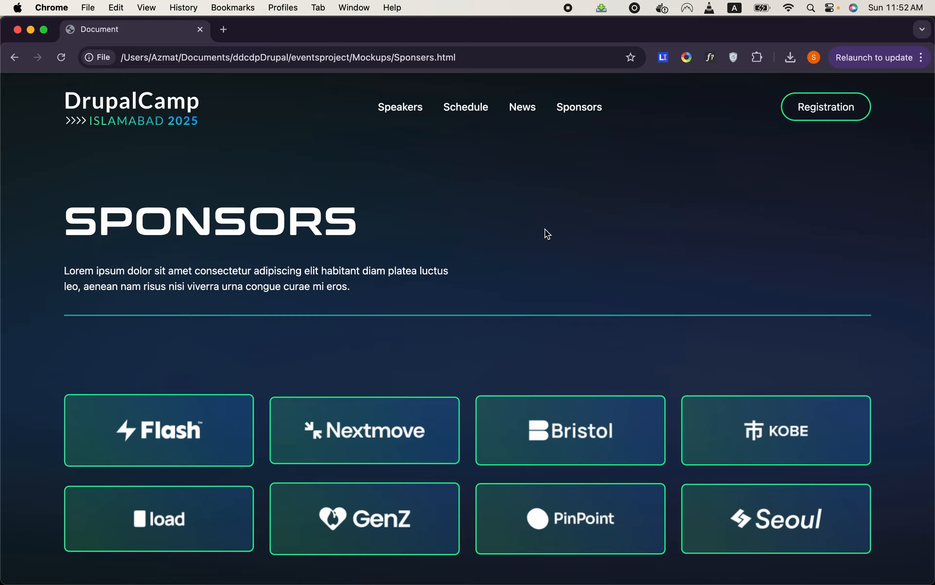
scroll(545, 228, "down", 3)
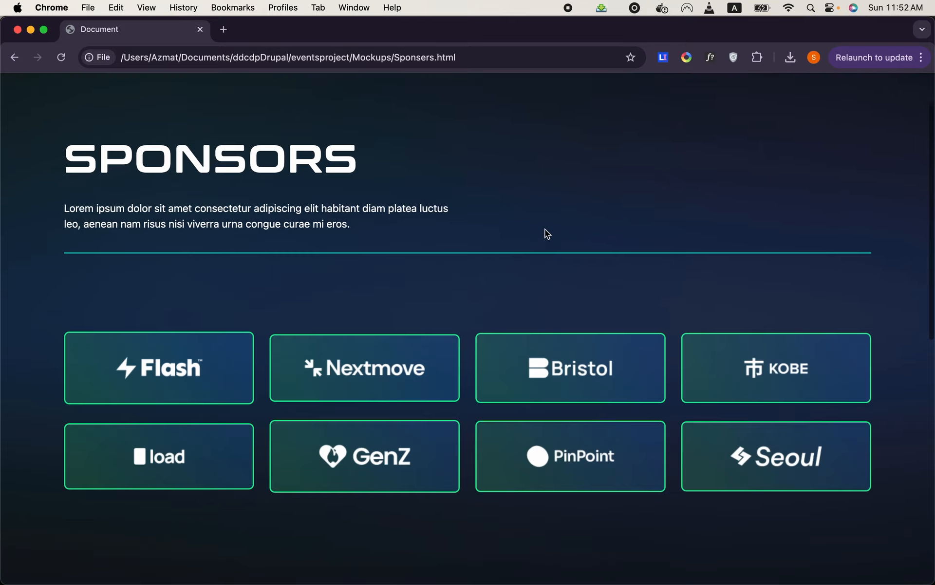
scroll(545, 229, "up", 3)
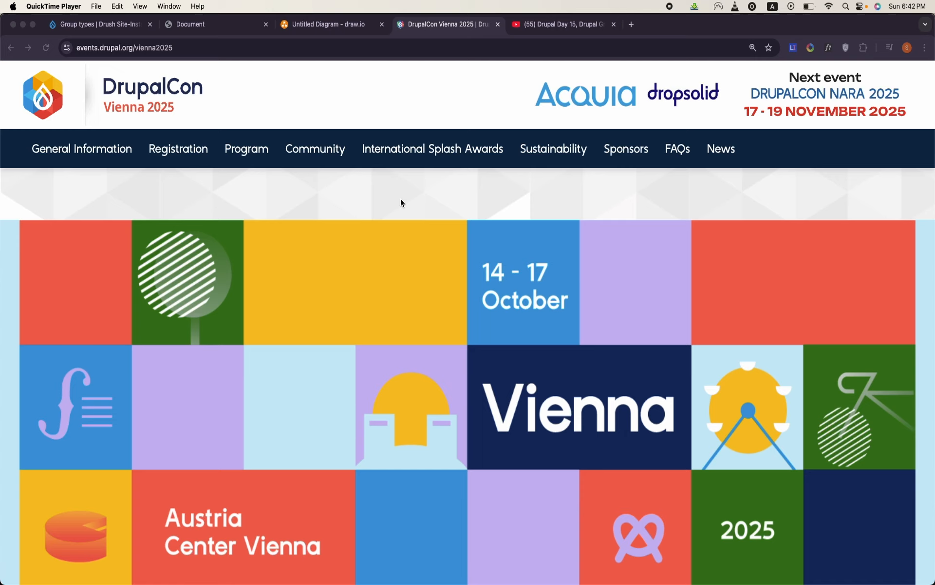
- From the DrupalCon Vienna 2025 homepage, open the Grants, Scholarships & Inclusion Funds page and the International Splash Awards 2025 page
scroll(400, 198, "down", 3)
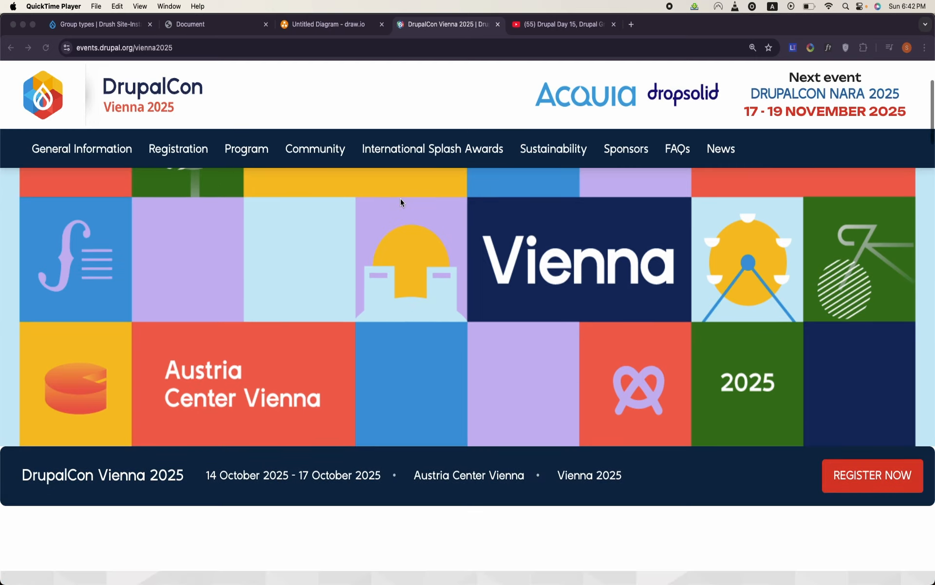
scroll(401, 199, "up", 4)
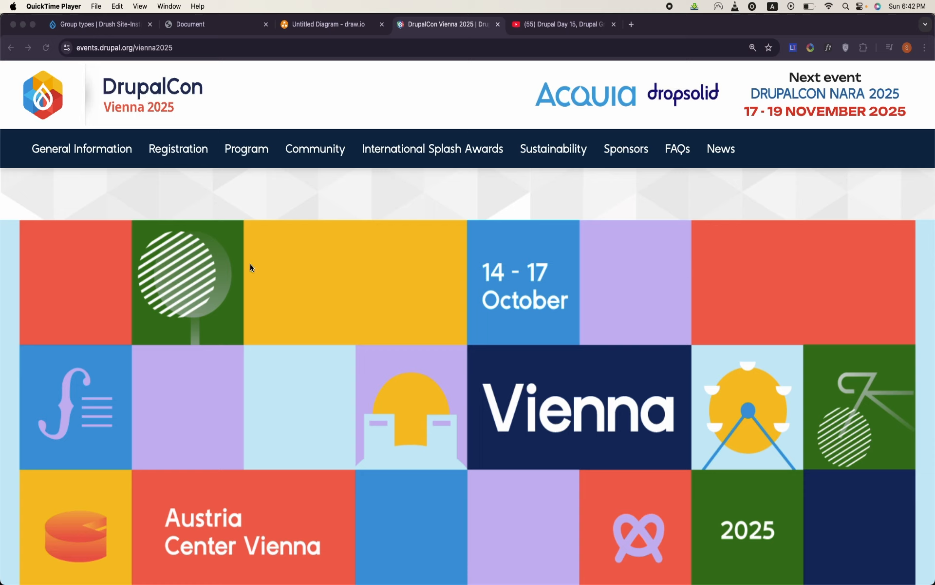
left_click(272, 93)
mouse_move(256, 136)
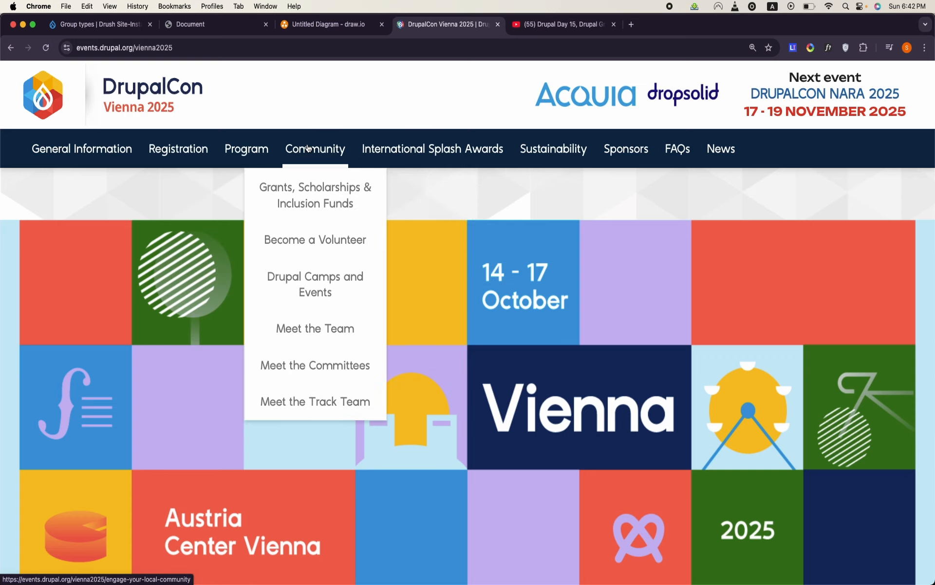
left_click(310, 198)
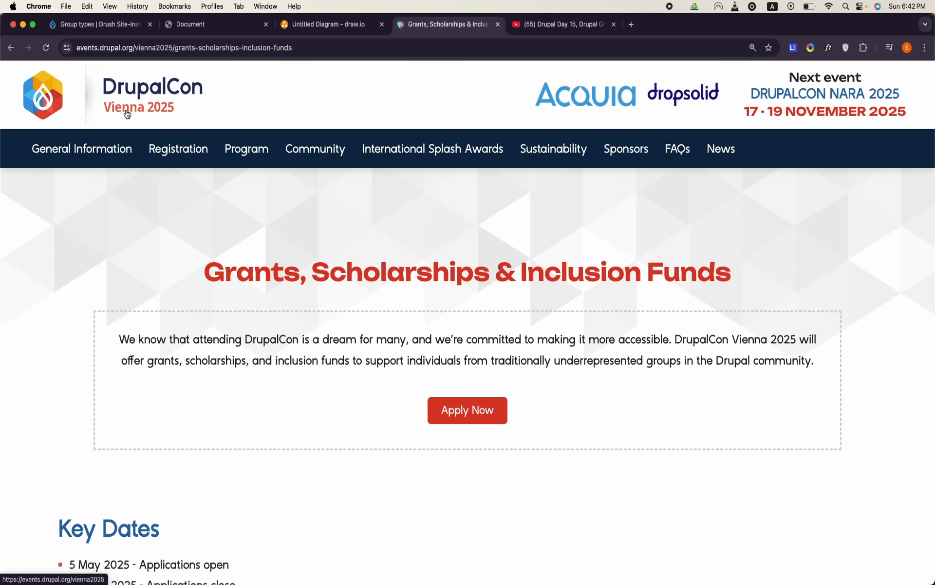
mouse_move(445, 137)
left_click(437, 194)
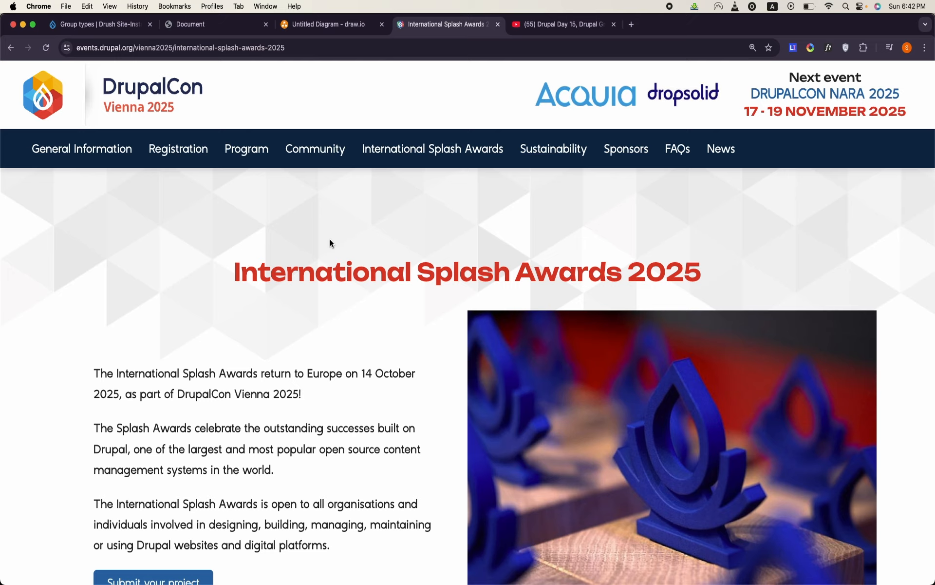
- Search Google for "drupal con atlanta" in a new browser tab and open the DrupalCon Atlanta 2025 event site
left_click(635, 28)
type("drupa")
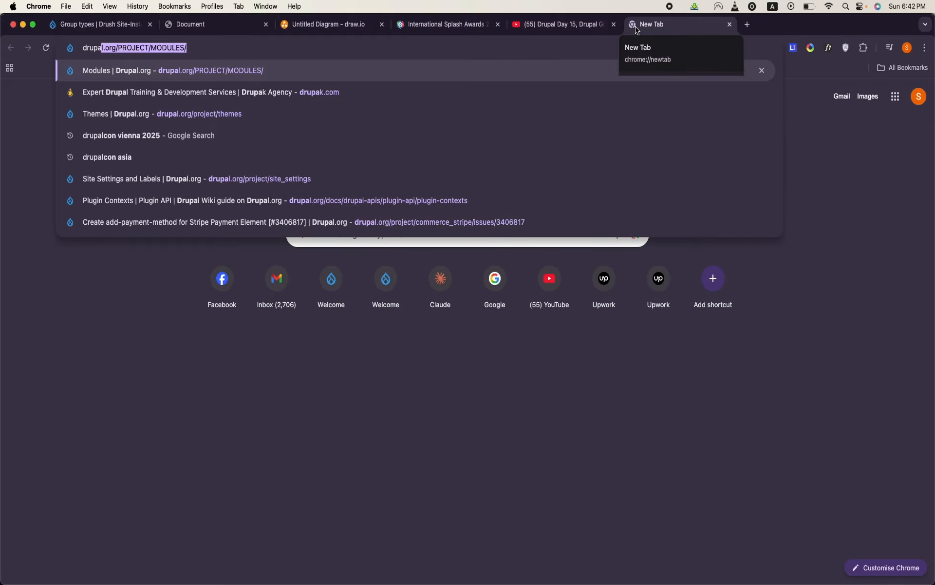
type("l con")
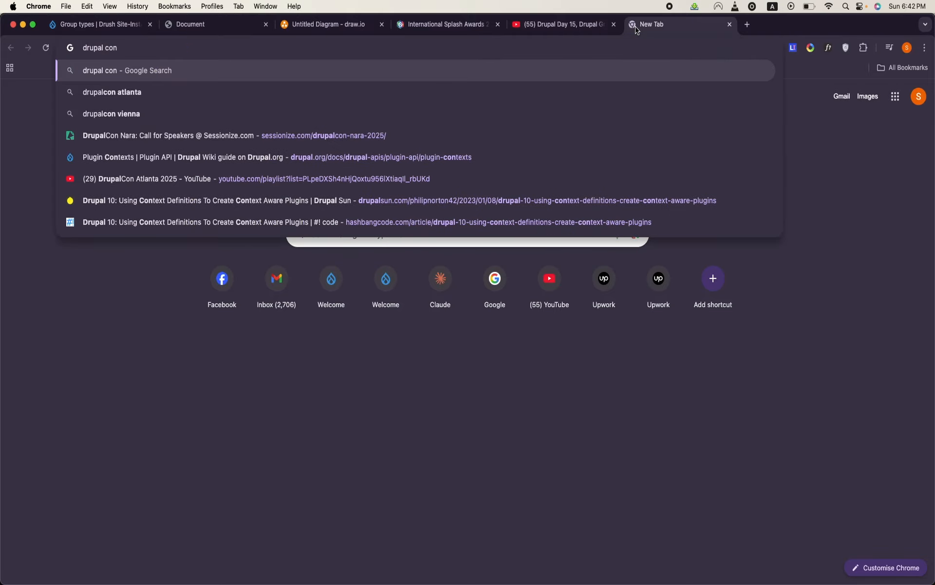
type(" atlanta")
key("Return")
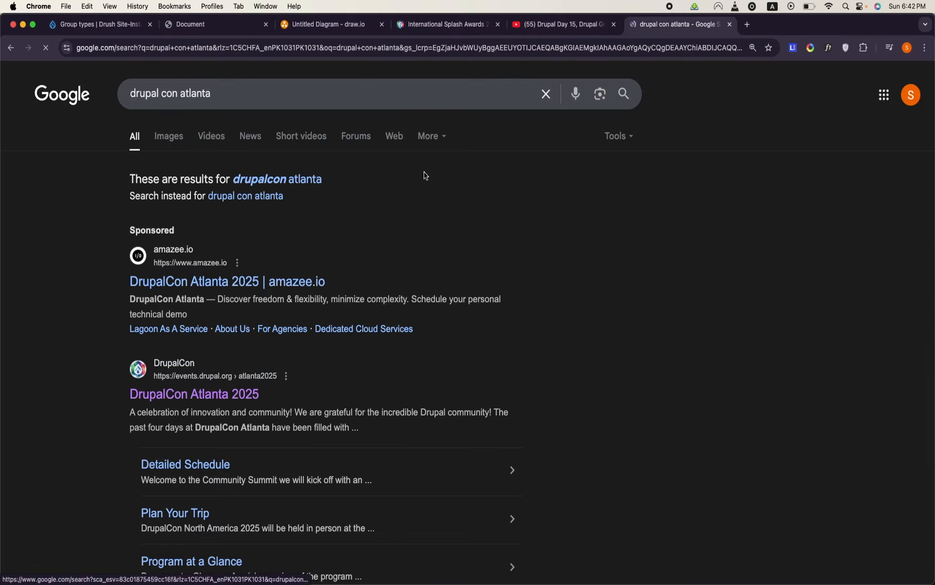
left_click(181, 396)
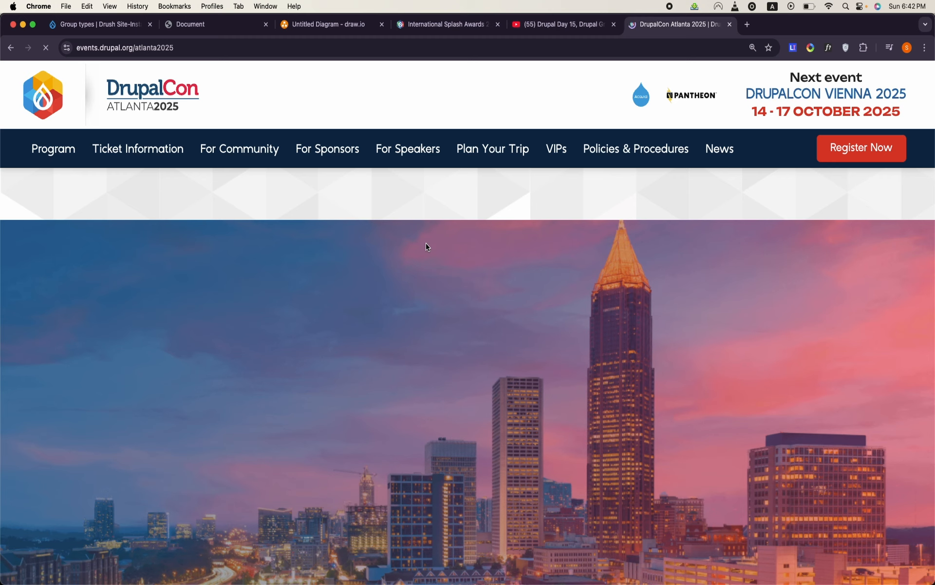
- Open the Meet the Sponsors page listed under For Sponsors on the DrupalCon Atlanta 2025 site
mouse_move(274, 162)
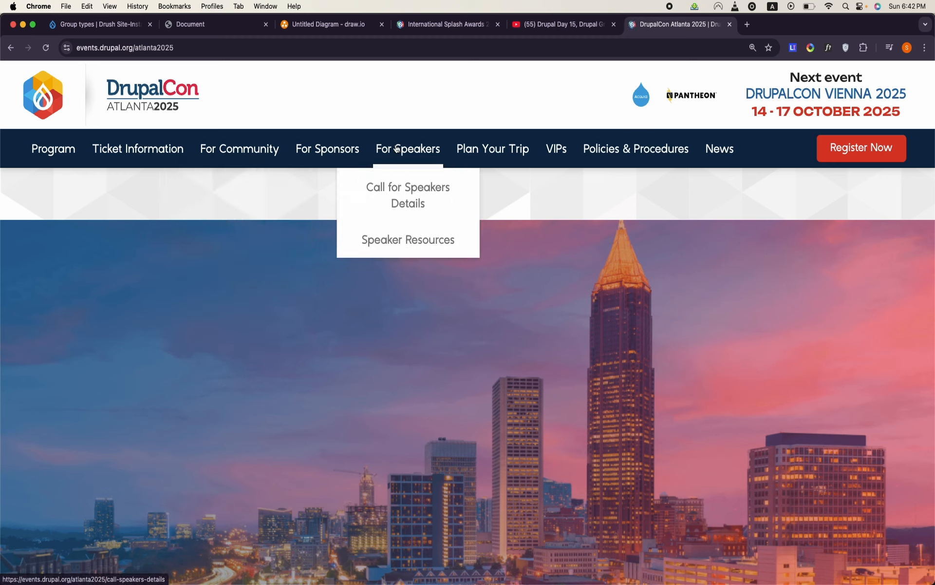
mouse_move(323, 149)
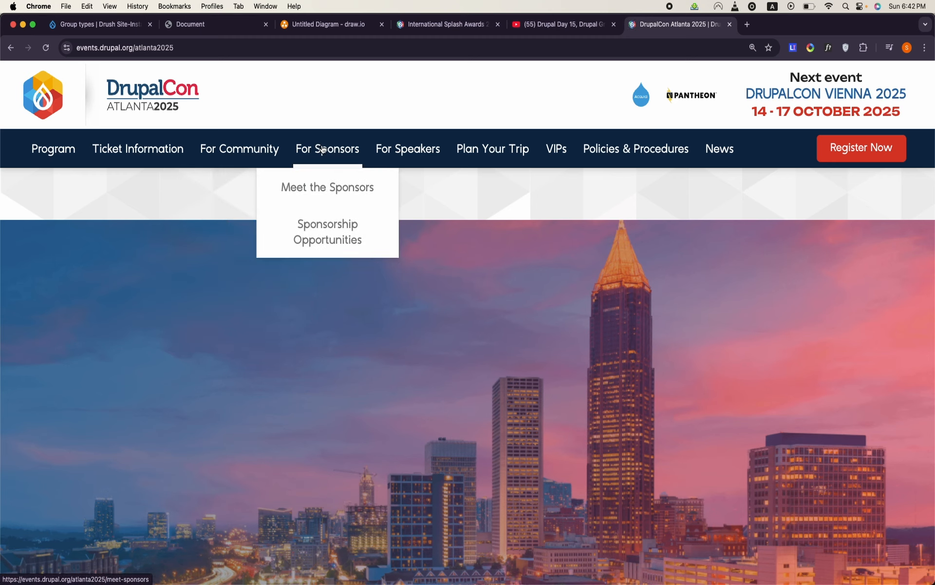
left_click(322, 185)
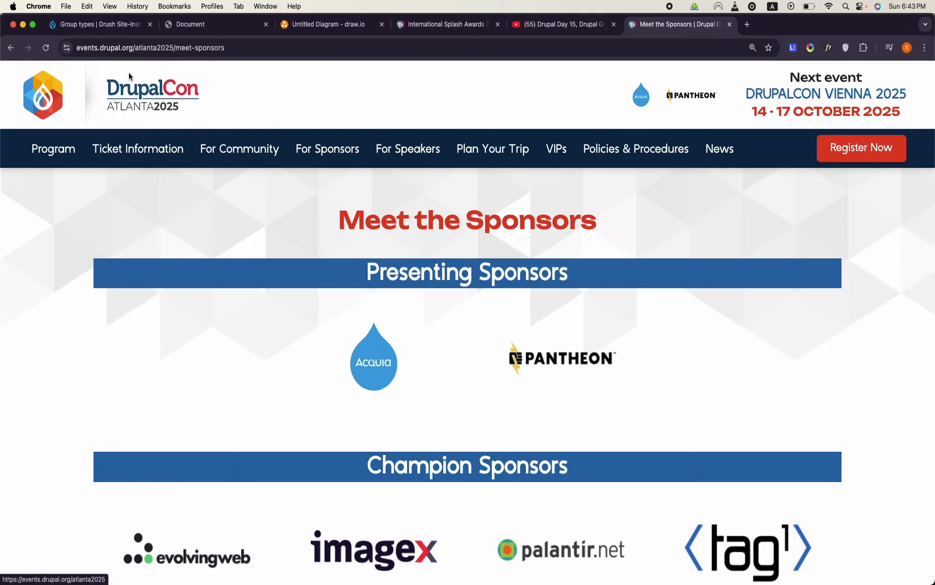
- Highlight the atlanta2025 and meet-sponsors parts of the sponsors page's full web address to examine its path prefix
left_click(149, 48)
left_click(174, 47)
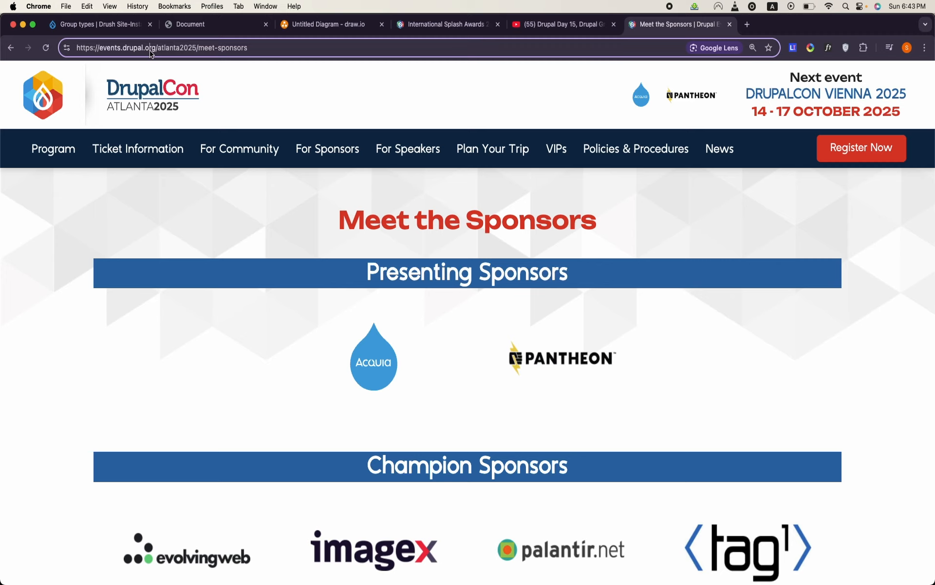
triple_click(150, 49)
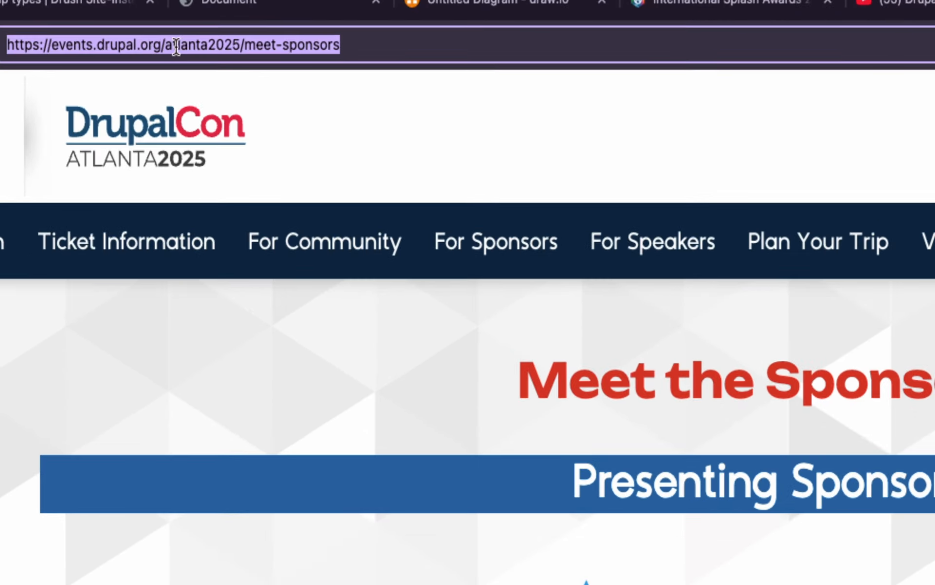
double_click(189, 48)
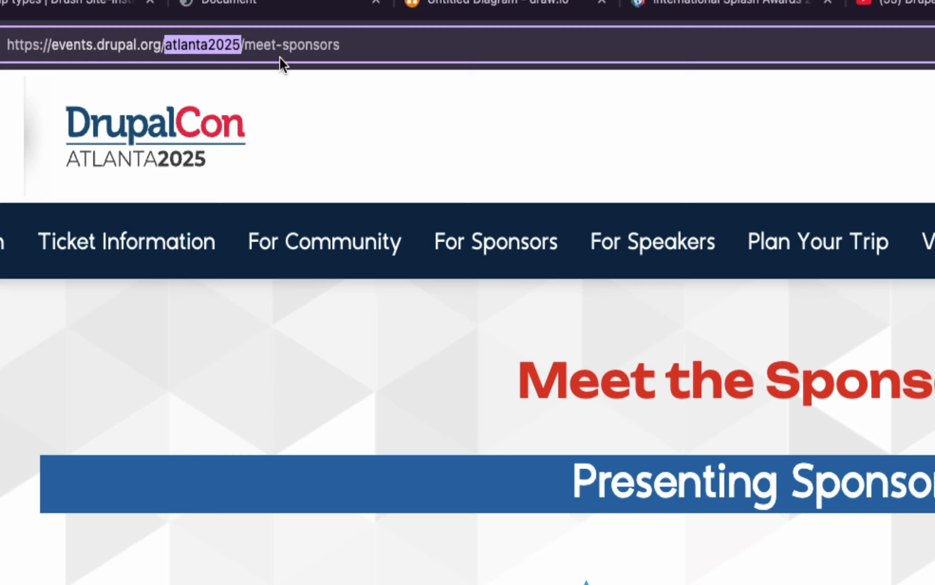
double_click(285, 45)
double_click(176, 44)
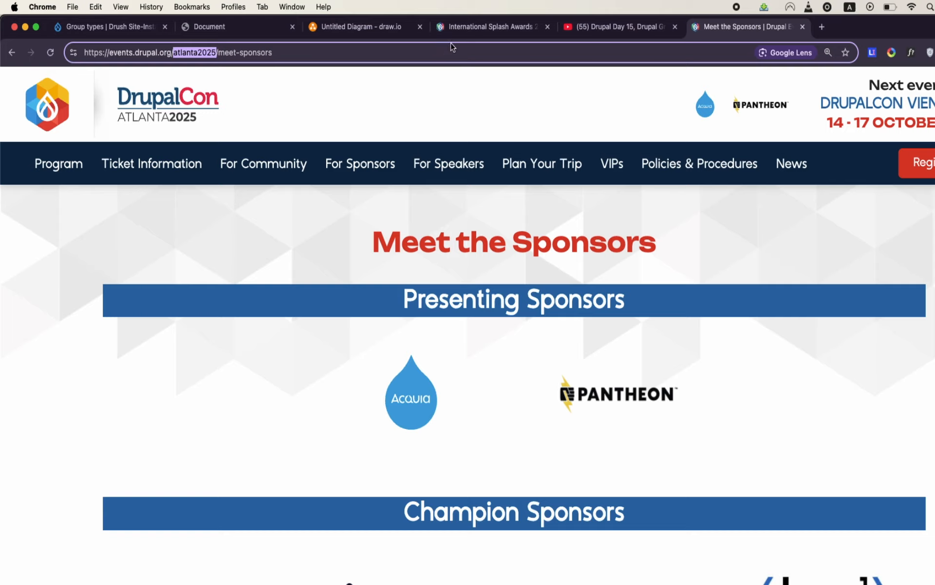
- Return to the Vienna Splash Awards page, replace vienna2025 with "a" in its web address and try to load it
left_click(480, 28)
left_click(212, 53)
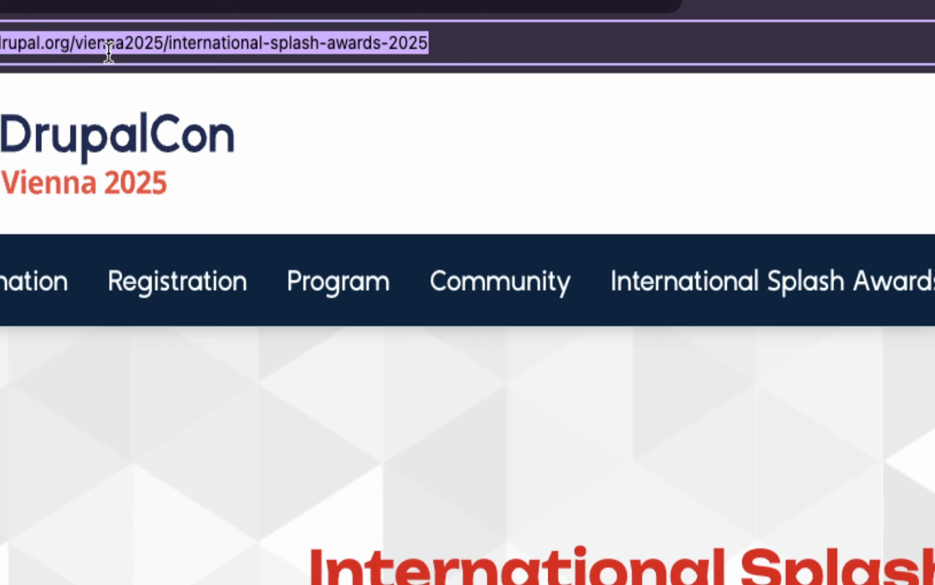
double_click(109, 51)
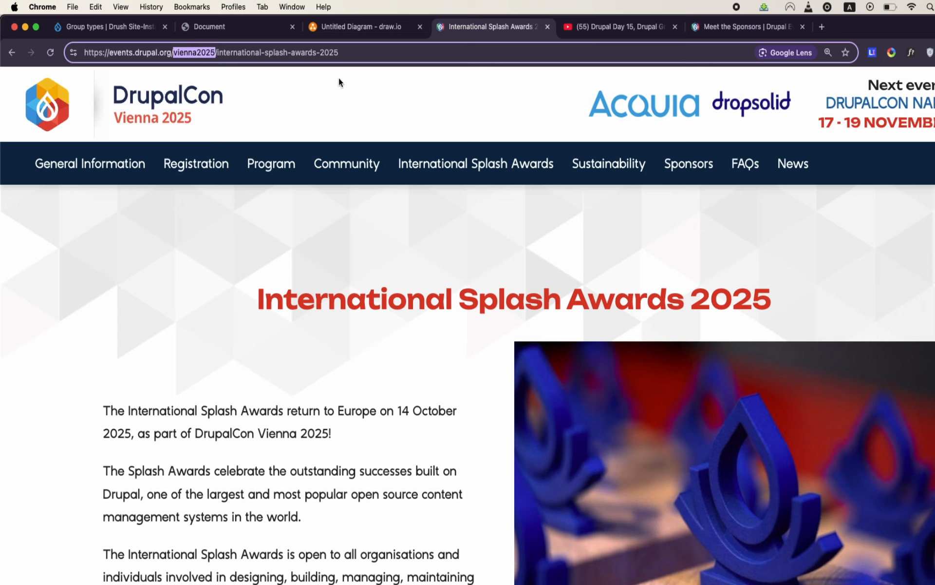
type("a")
mouse_move(483, 233)
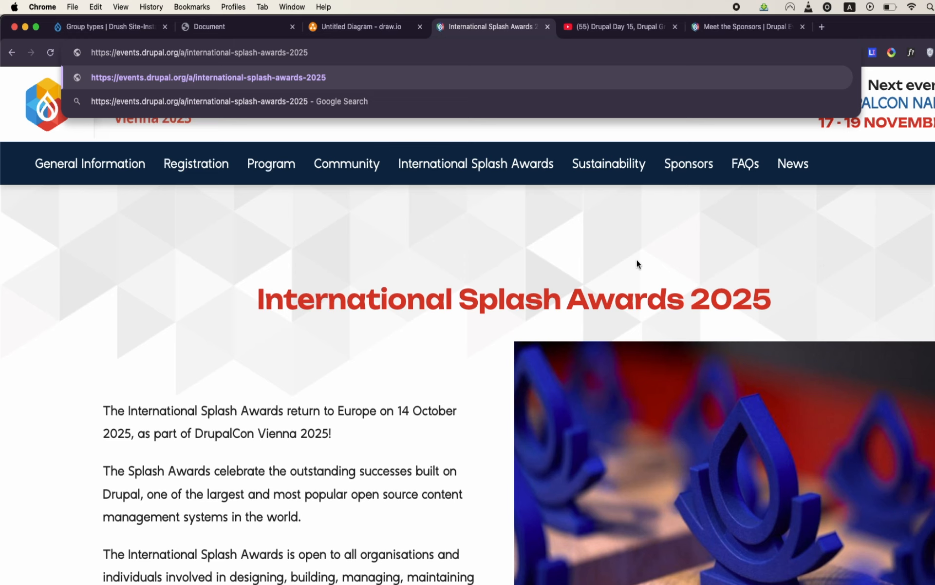
key("Return")
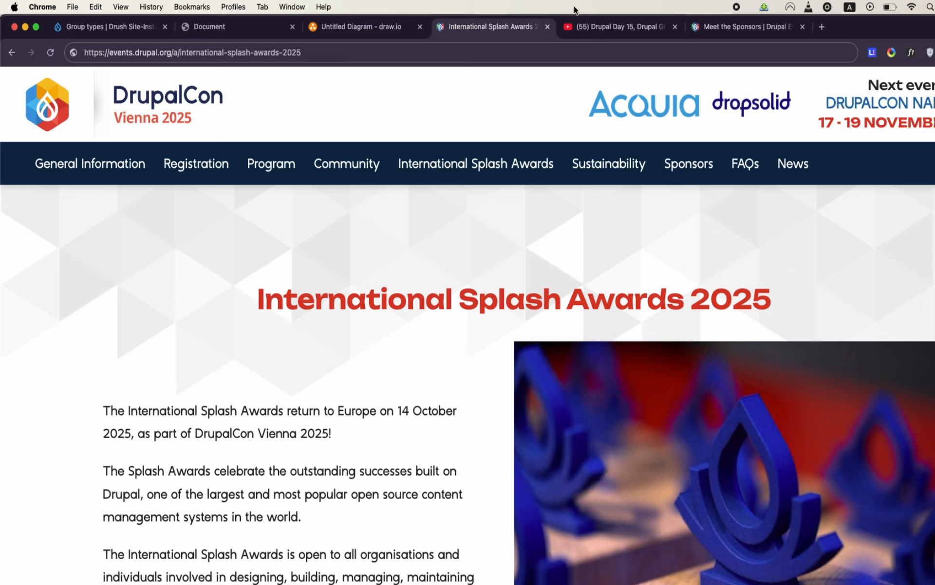
- Switch to the open YouTube video about Drupal Day 15 and the Drupal Group Module
left_click(583, 29)
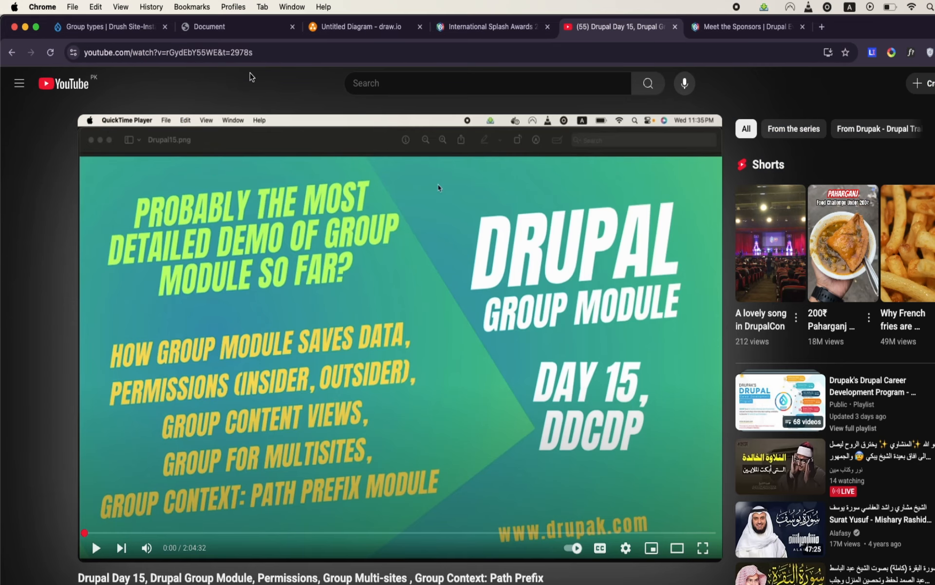
- Highlight the Drupal Day 15 video's web address and look over its title and description
left_click(269, 53)
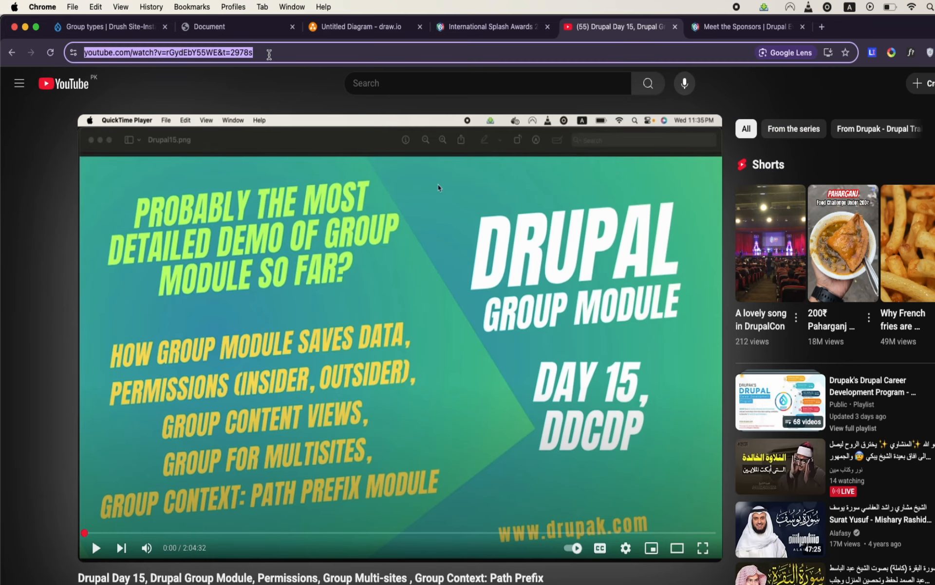
scroll(391, 385, "down", 3)
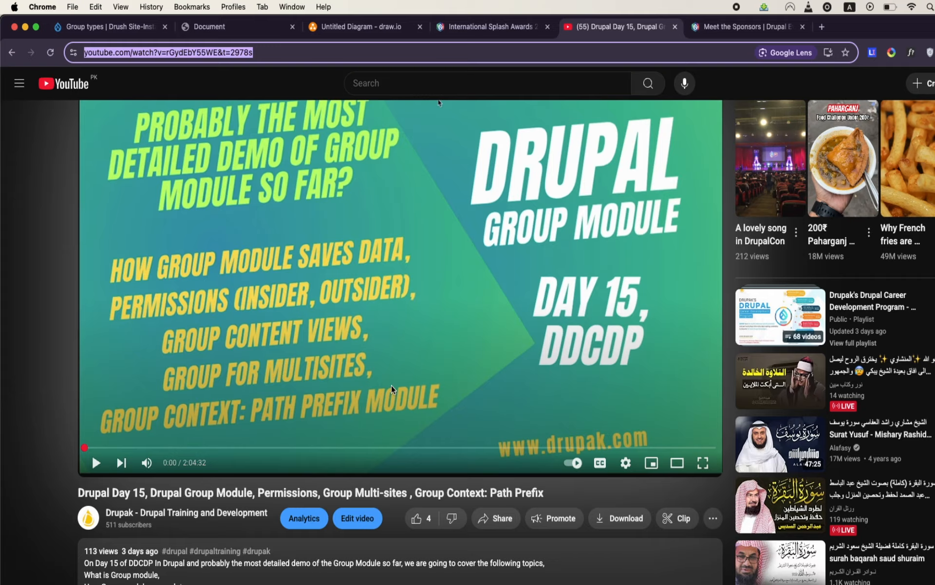
scroll(391, 388, "up", 3)
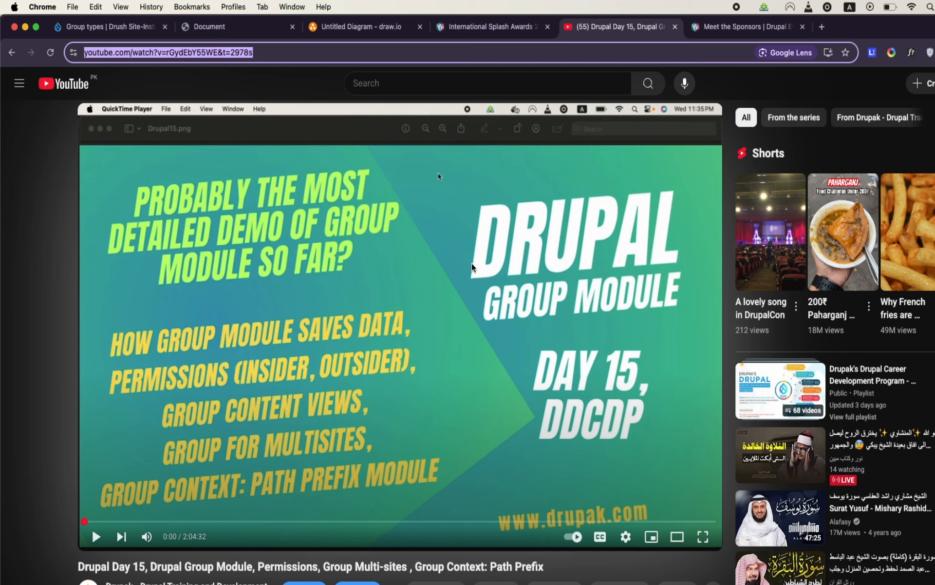
scroll(471, 267, "down", 1)
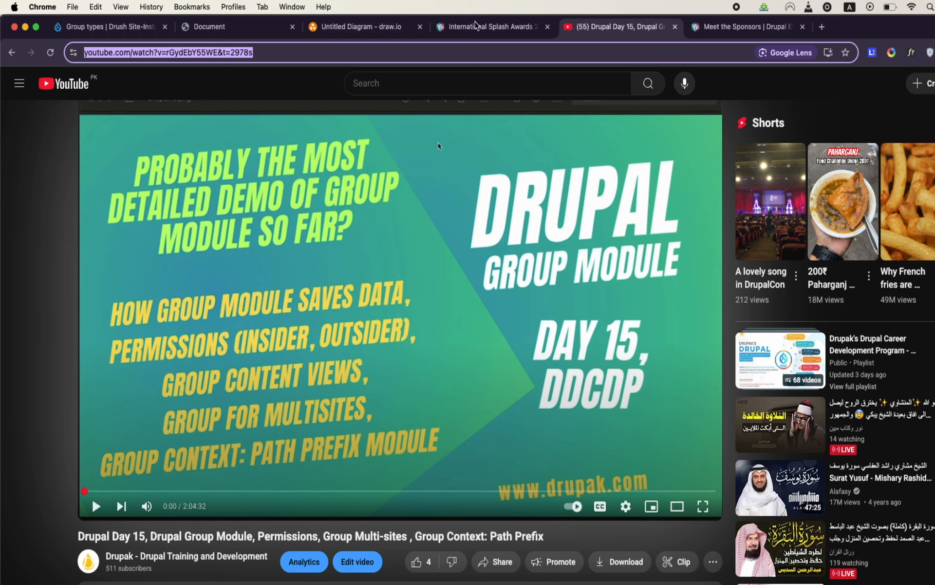
- Switch to the DrupalCamp Islamabad 2025 mockup and highlight its hero heading and the event date and time
left_click(242, 36)
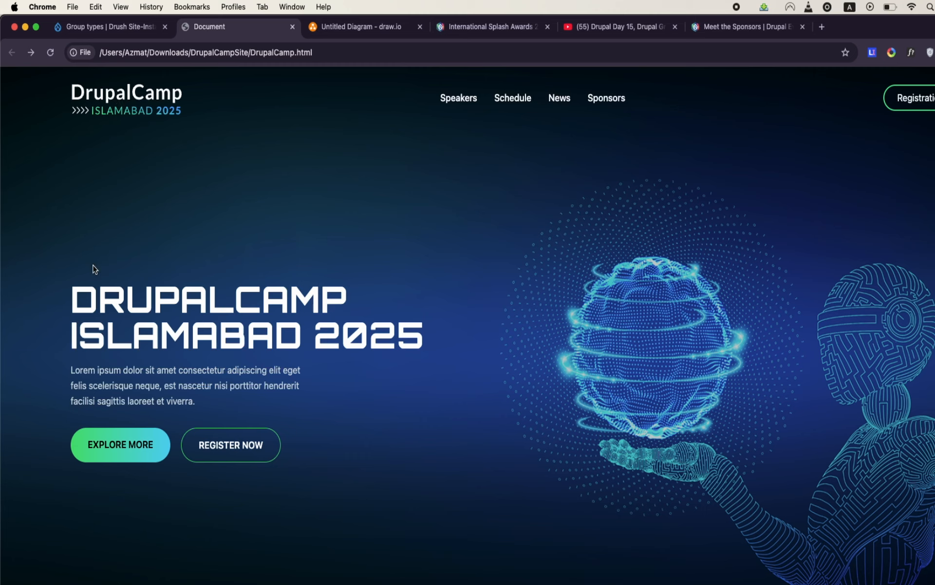
left_click_drag(69, 299, 312, 387)
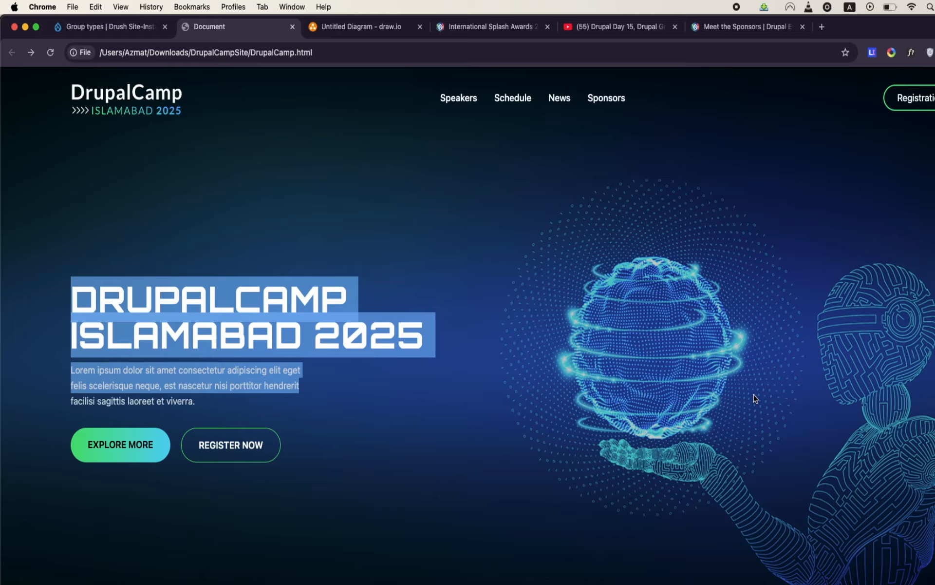
scroll(754, 398, "down", 10)
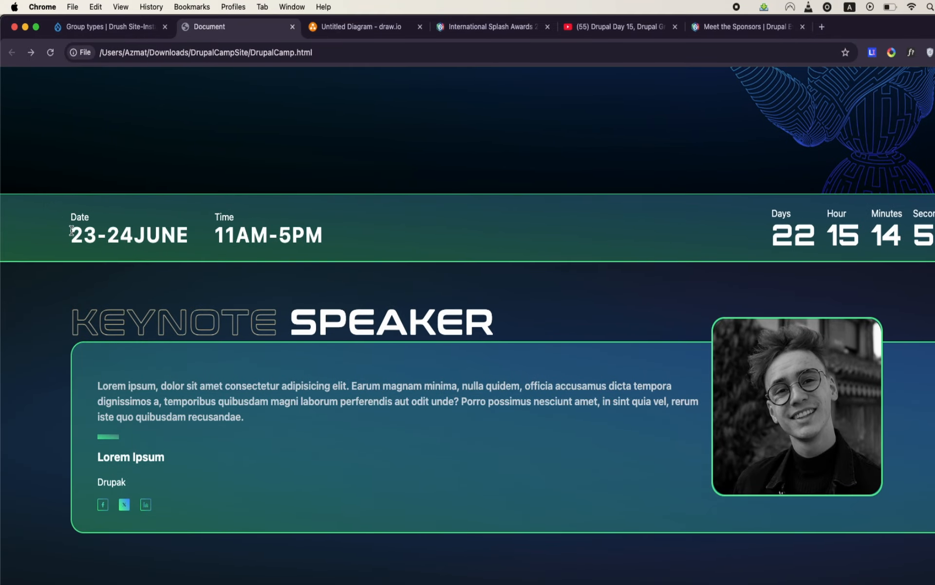
left_click_drag(72, 230, 317, 239)
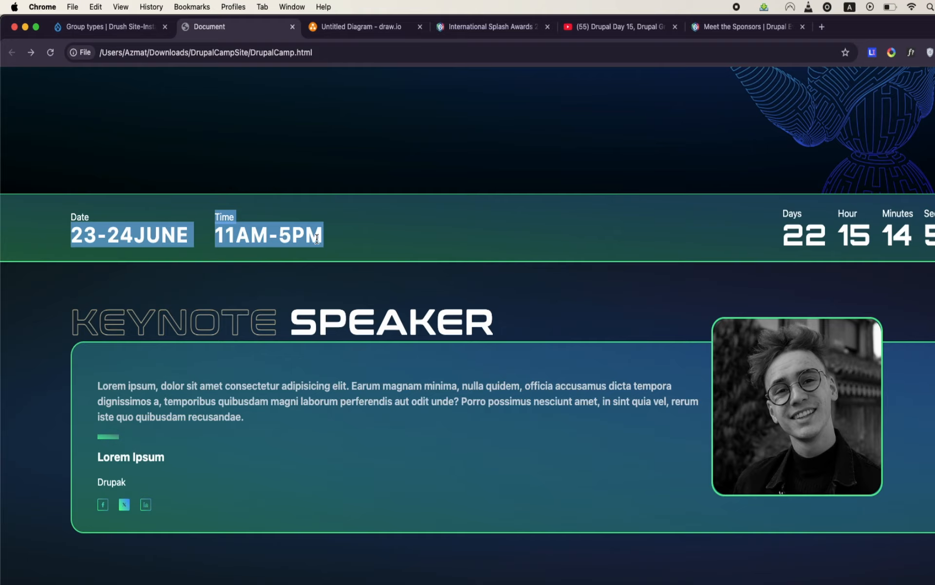
- Highlight the Keynote Speaker heading in the mockup, then clear the selection
scroll(317, 238, "down", 4)
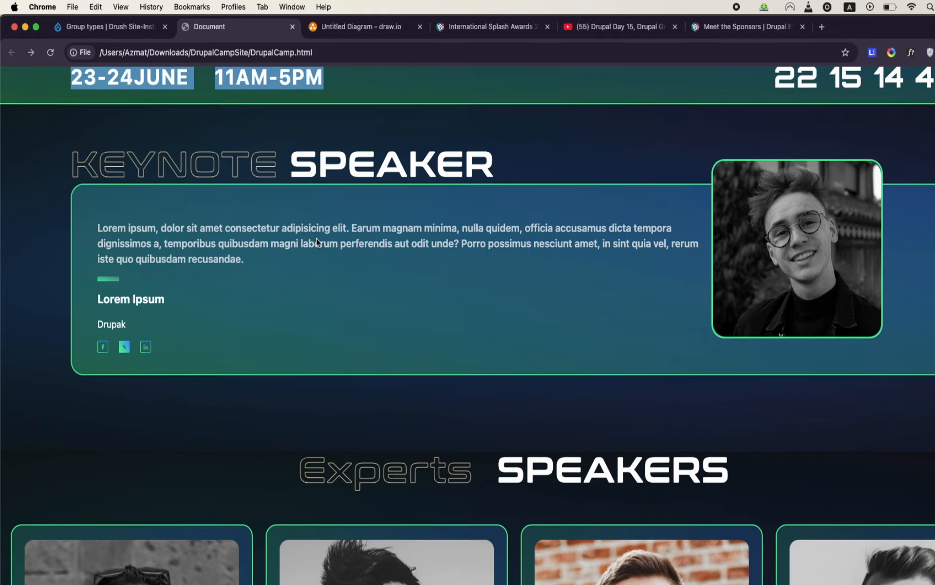
left_click(75, 145)
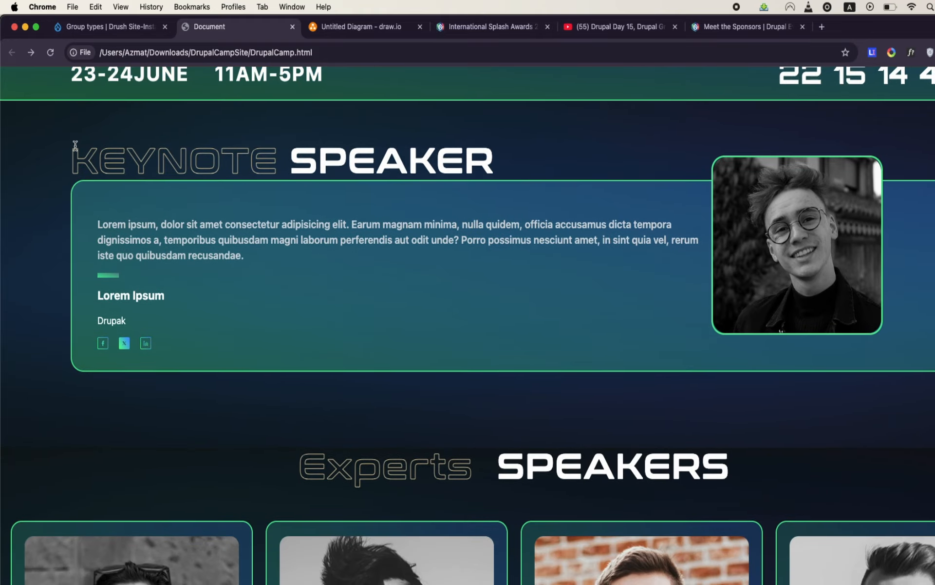
left_click_drag(75, 145, 443, 214)
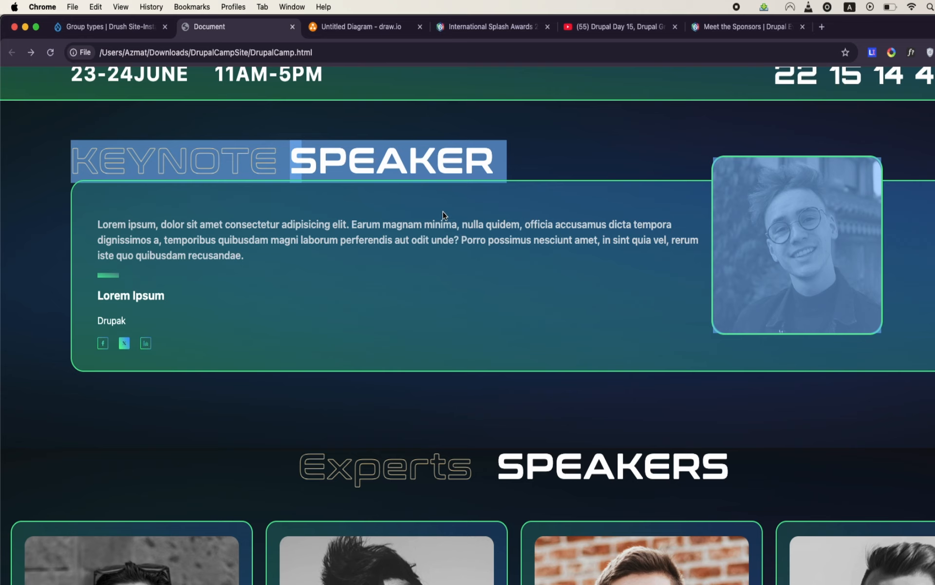
left_click(444, 214)
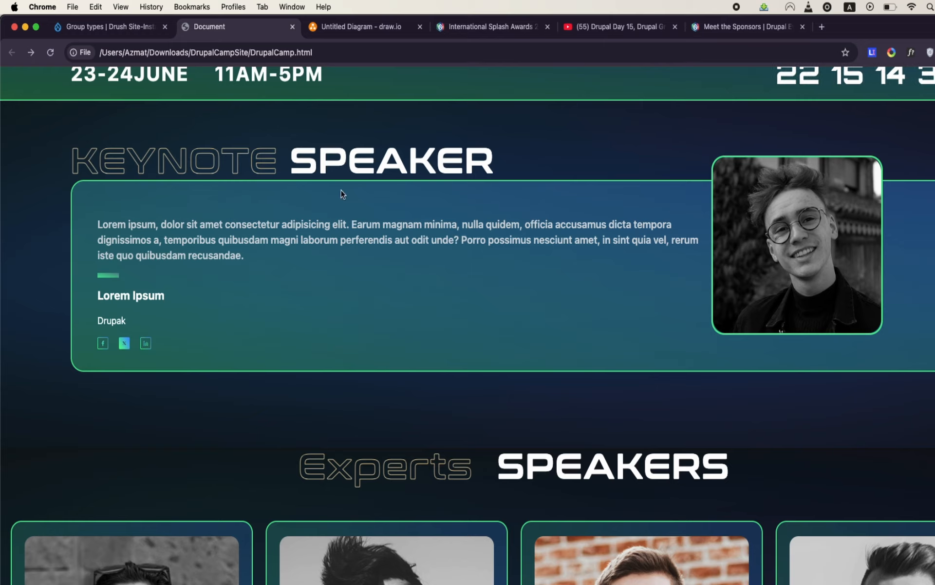
- Examine the speaker cards in the mockup's Experts Speakers section
scroll(361, 285, "down", 4)
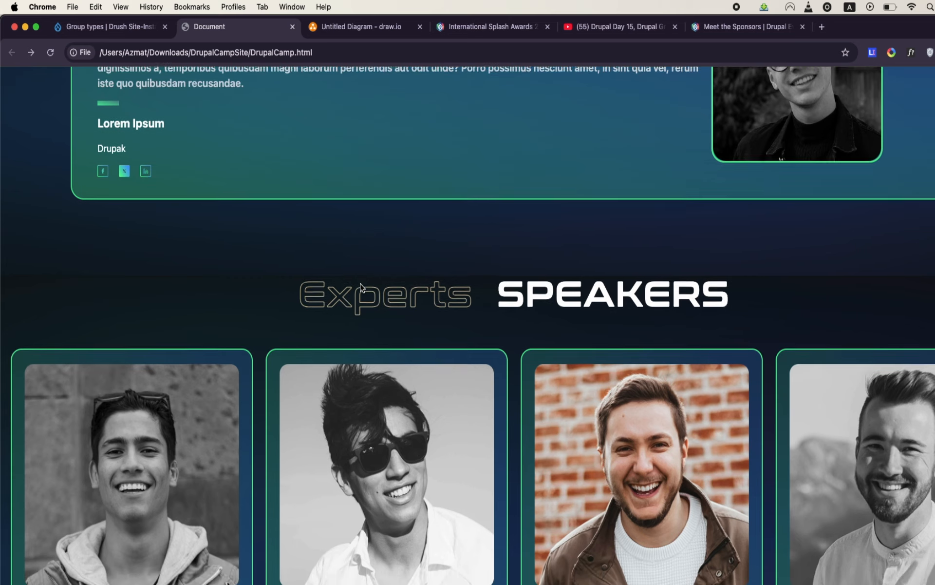
scroll(361, 287, "down", 3)
scroll(360, 286, "down", 2)
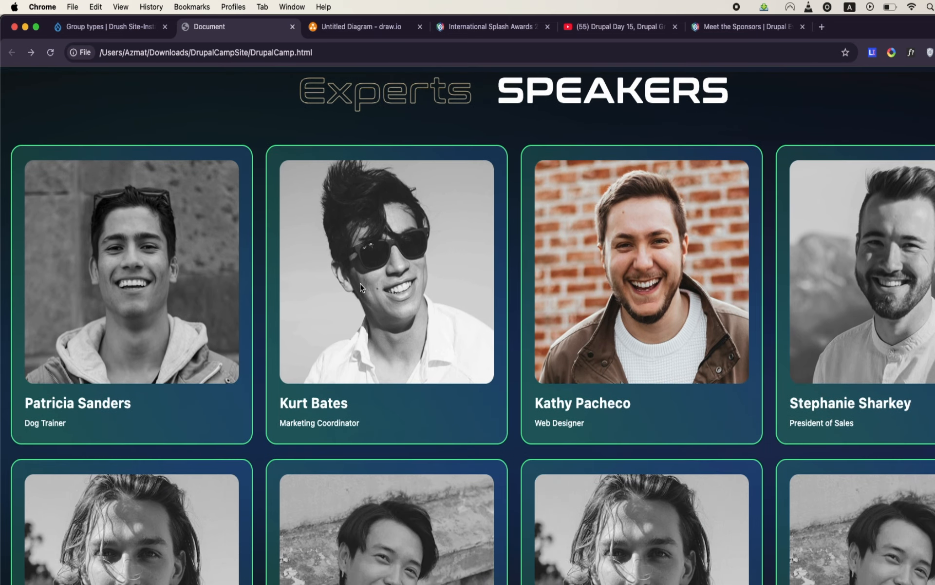
scroll(360, 287, "down", 3)
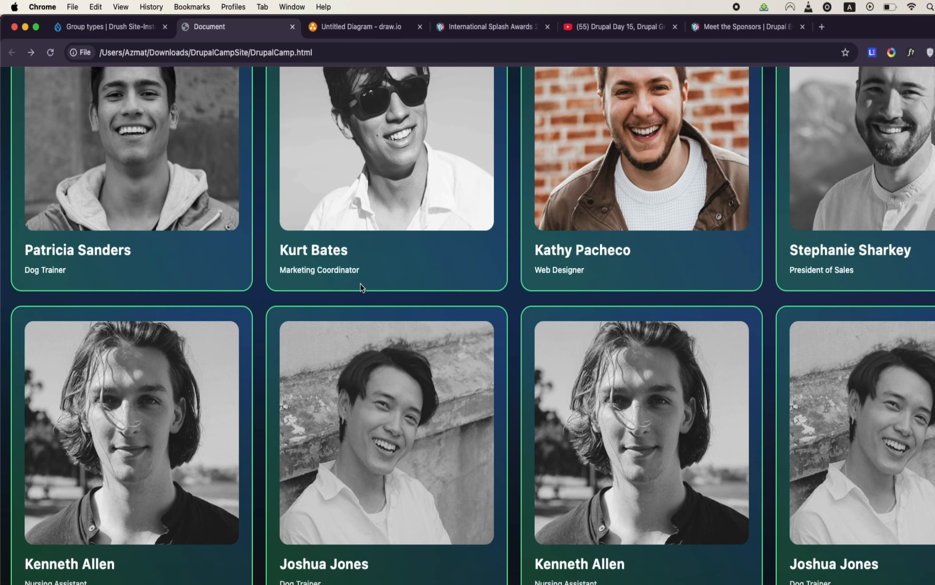
- Look through the Previous Camps gallery in the mockup
scroll(360, 287, "down", 10)
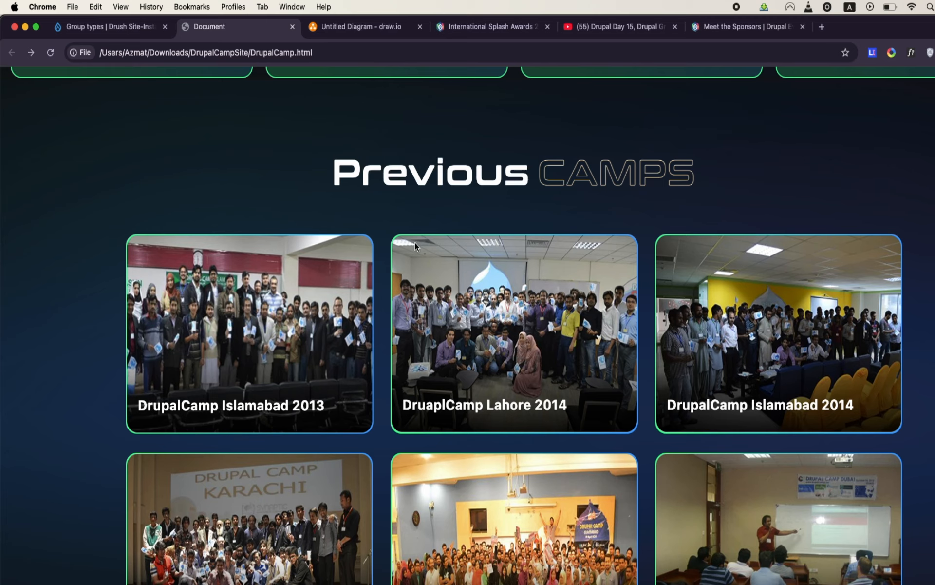
scroll(415, 244, "down", 1)
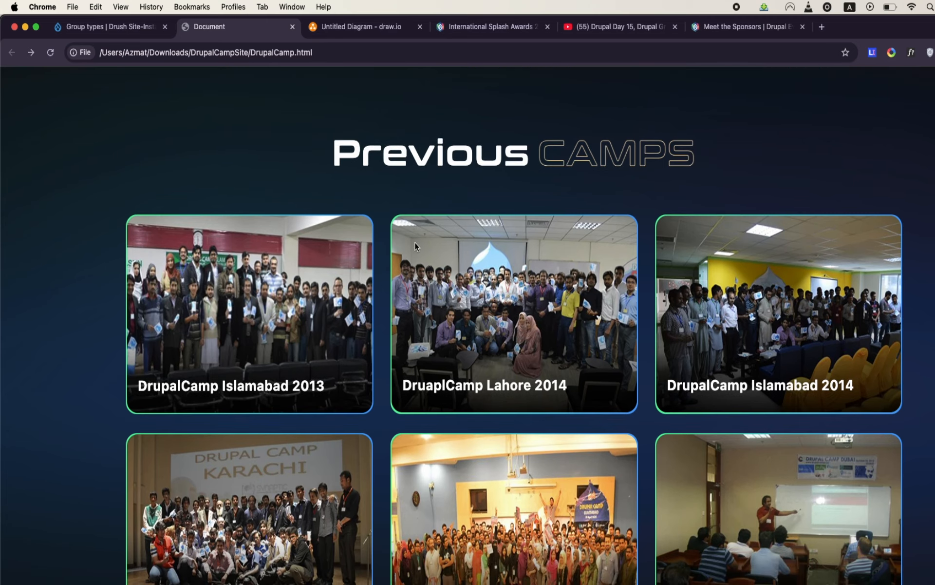
scroll(414, 242, "down", 3)
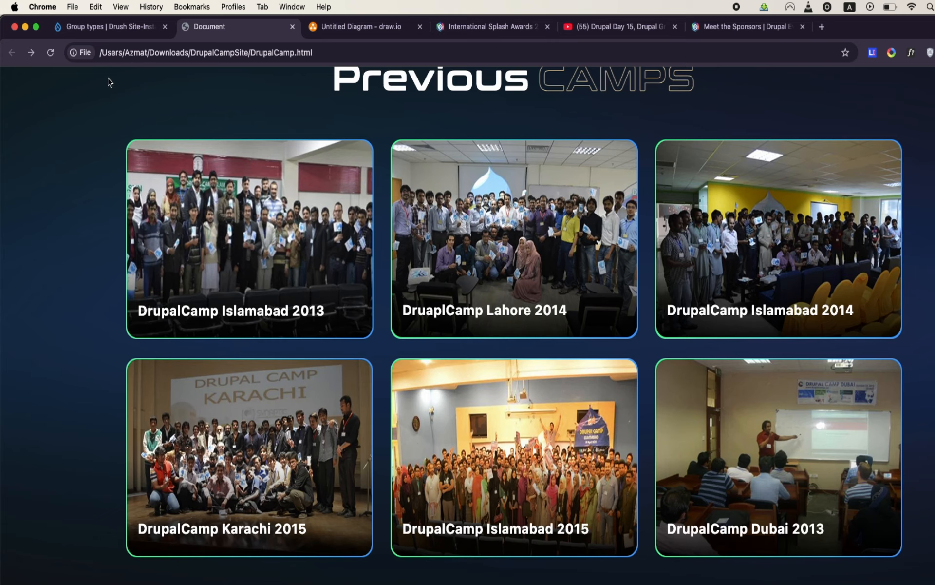
- Highlight the Drupal Training heading and its description in the mockup to examine that section
scroll(85, 174, "down", 5)
scroll(85, 173, "down", 15)
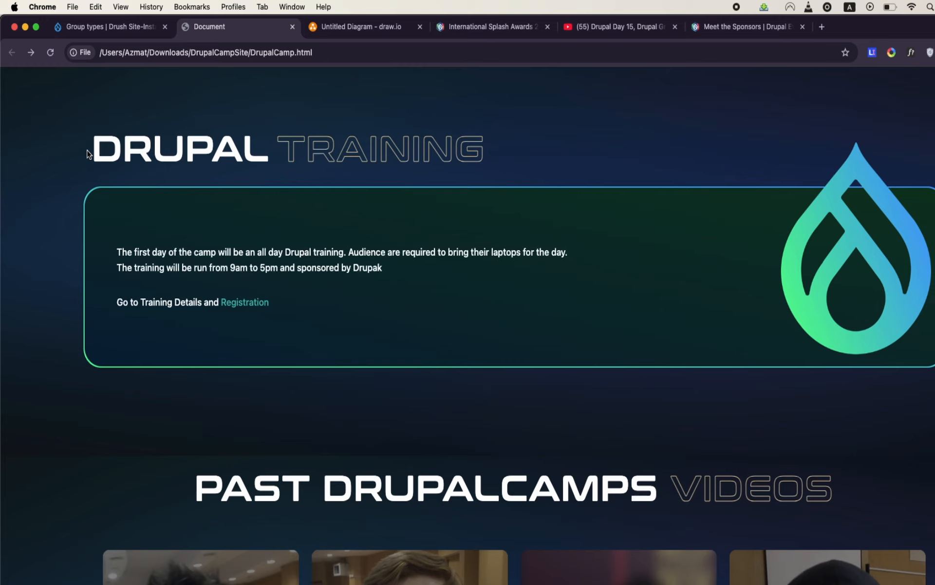
left_click_drag(92, 151, 336, 186)
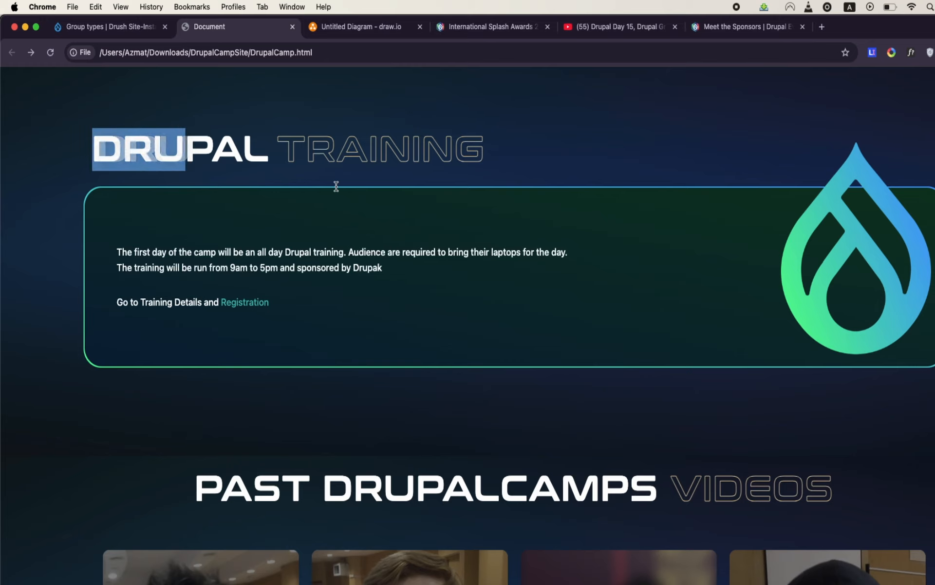
triple_click(388, 155)
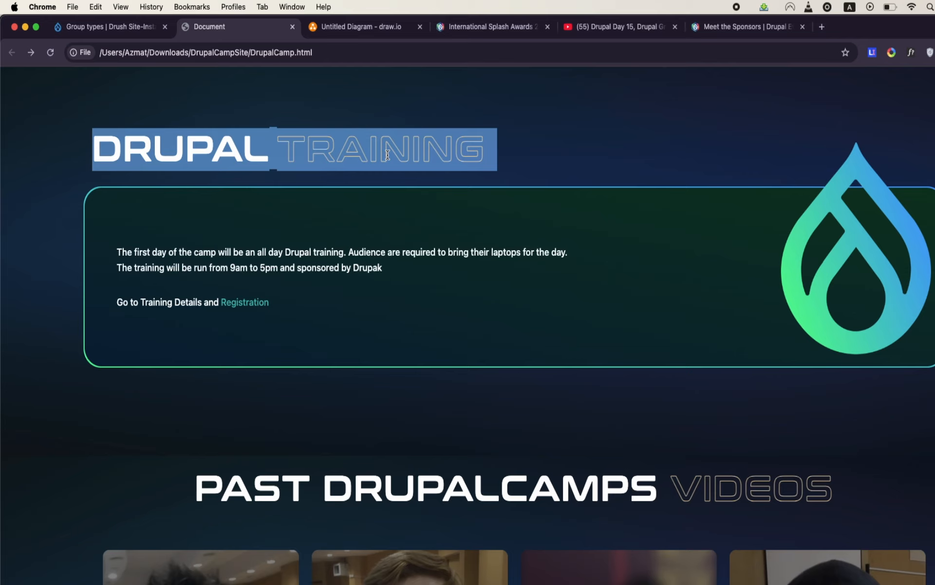
left_click(388, 155)
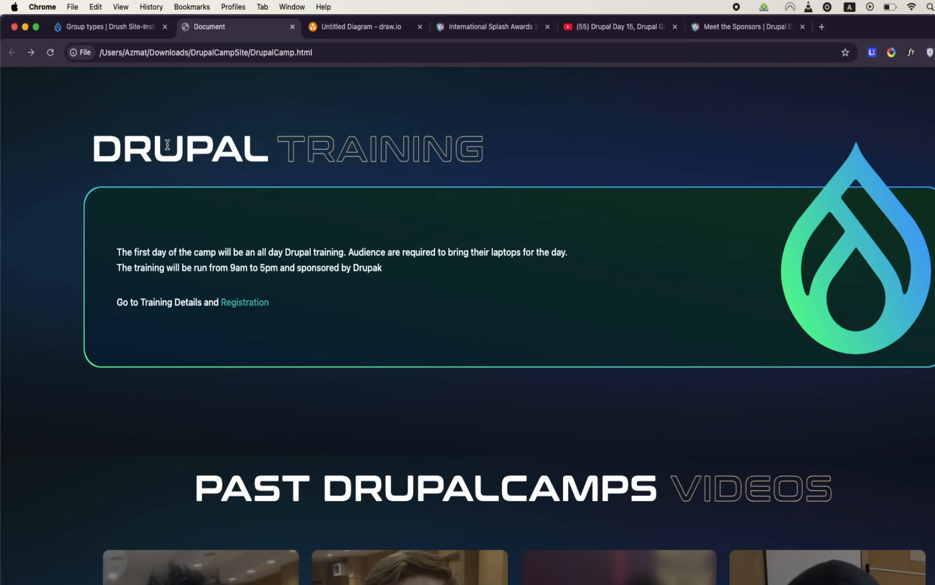
left_click_drag(91, 132, 533, 293)
- Look over the video thumbnails in the Past DrupalCamps Videos section
scroll(534, 293, "down", 1)
scroll(535, 293, "down", 6)
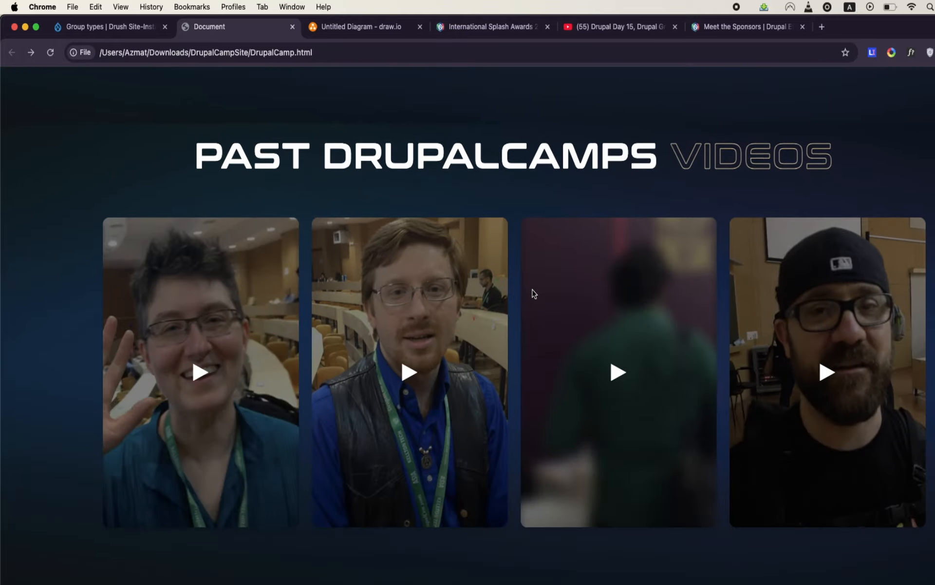
scroll(372, 267, "up", 2)
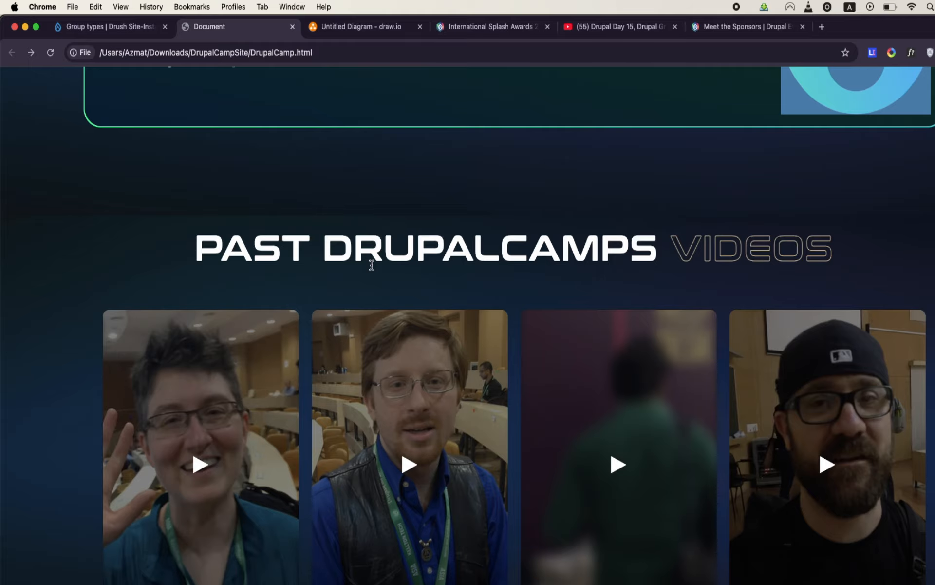
scroll(372, 265, "down", 1)
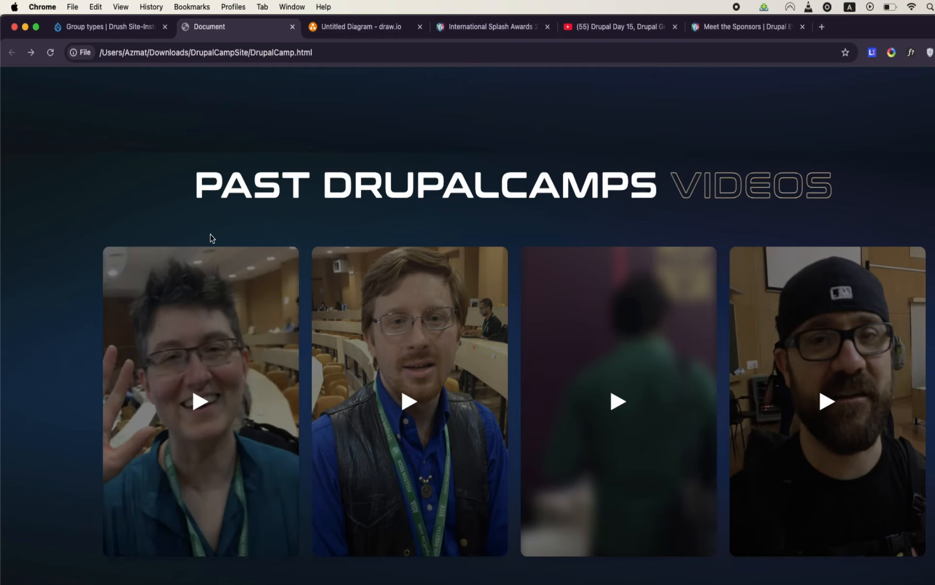
scroll(212, 237, "down", 2)
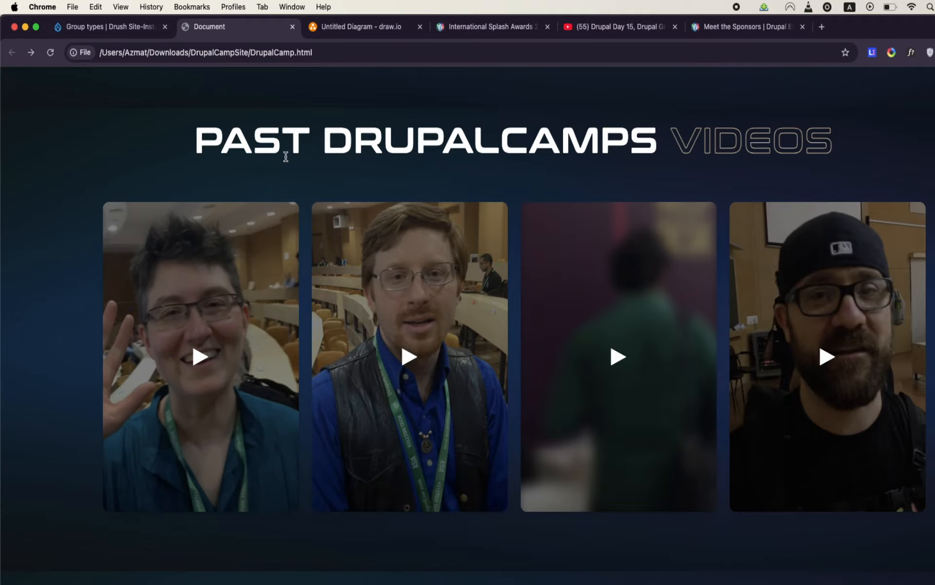
- Highlight the Sponsor & Partner heading and first logos to examine that section, then clear the selection
scroll(342, 178, "down", 10)
scroll(343, 178, "down", 3)
scroll(343, 179, "up", 3)
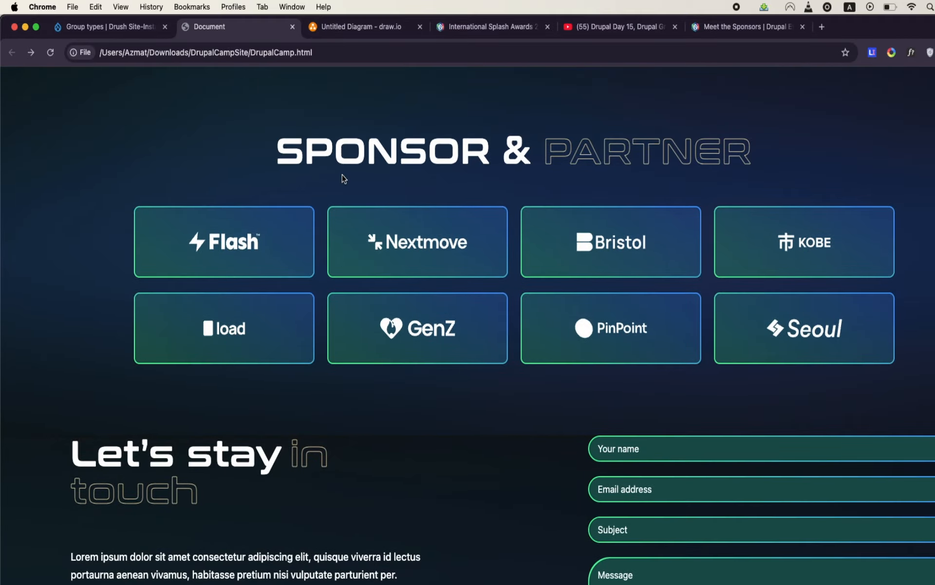
left_click_drag(279, 144, 537, 209)
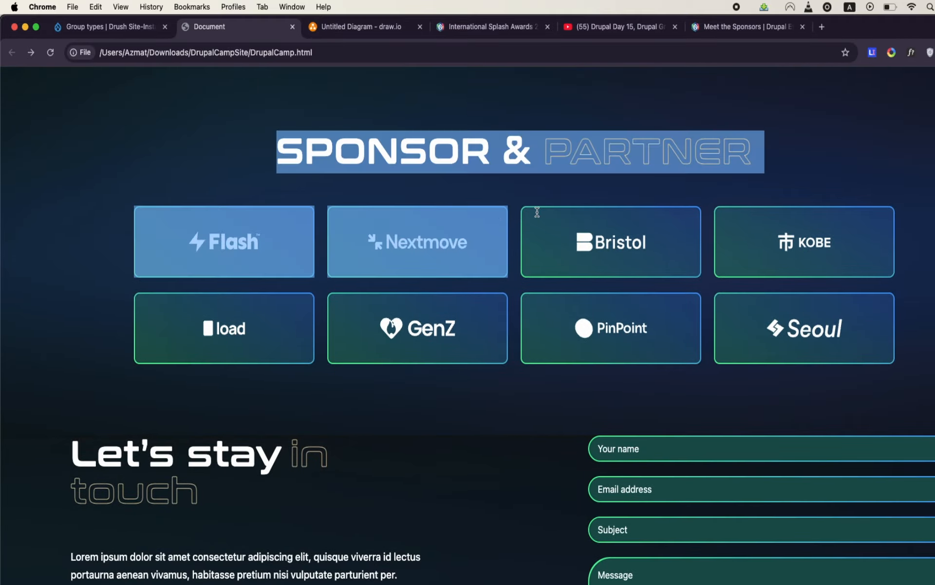
left_click(538, 197)
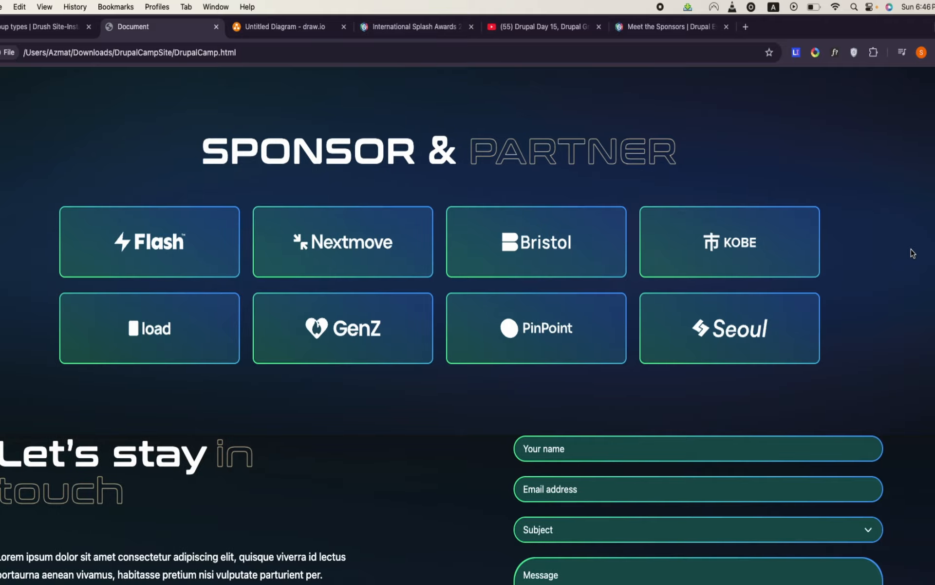
- Set the page zoom to 90% and review the mockup from its contact form back to the hero section
key("super+minus")
scroll(910, 252, "down", 5)
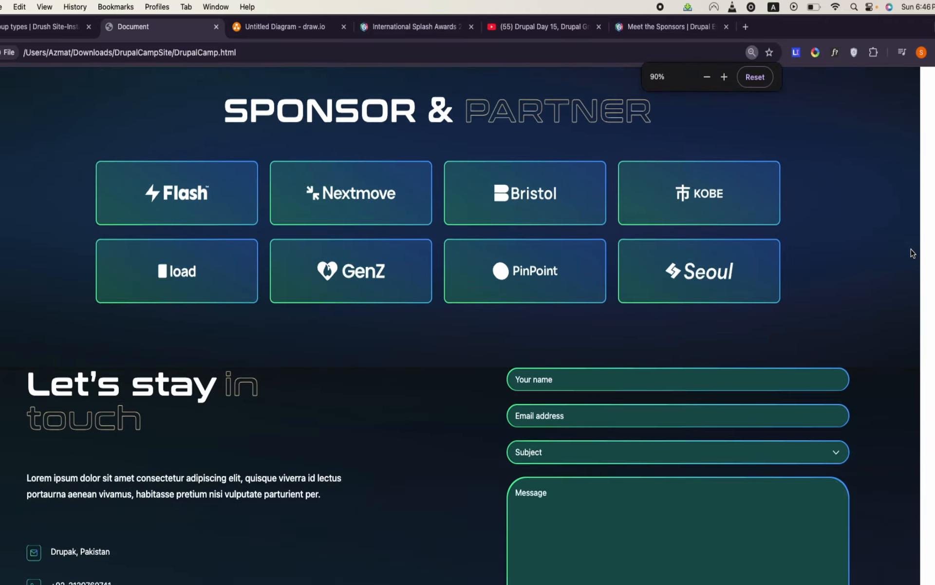
scroll(910, 253, "up", 2)
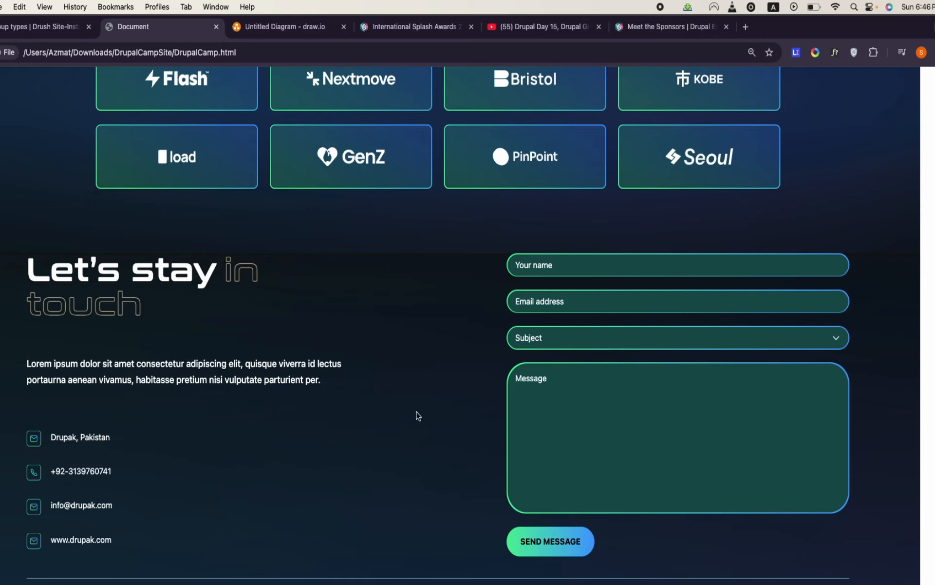
scroll(408, 423, "down", 2)
scroll(408, 423, "up", 20)
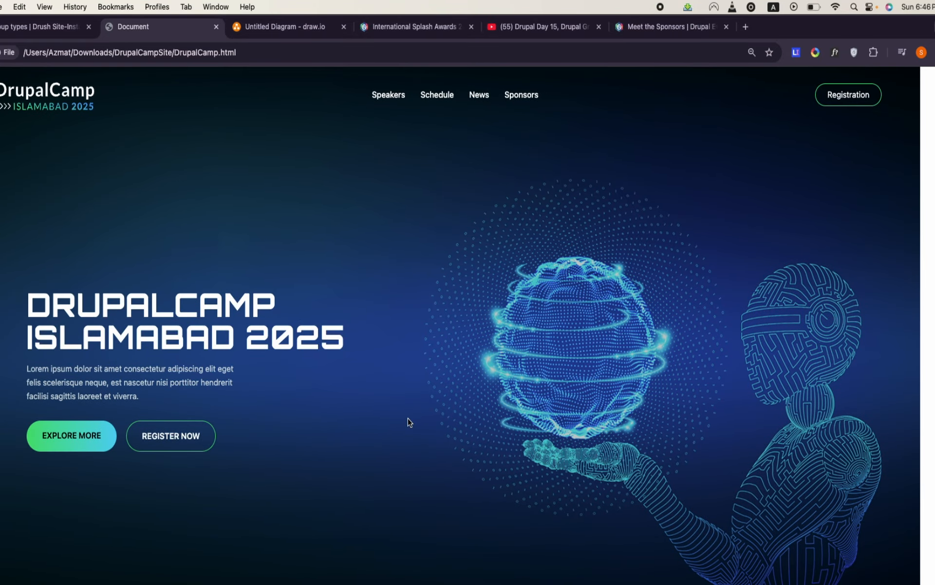
key("super+minus")
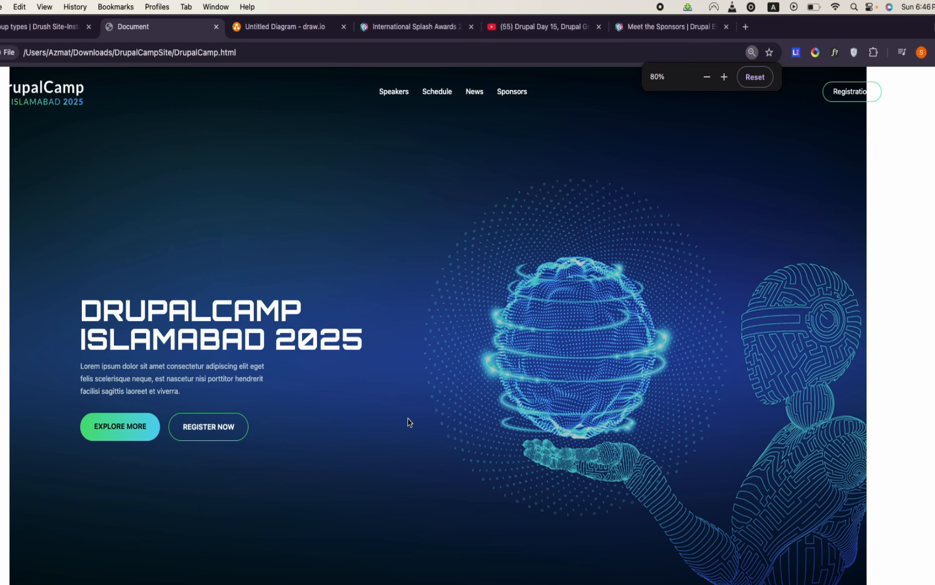
key("super+plus")
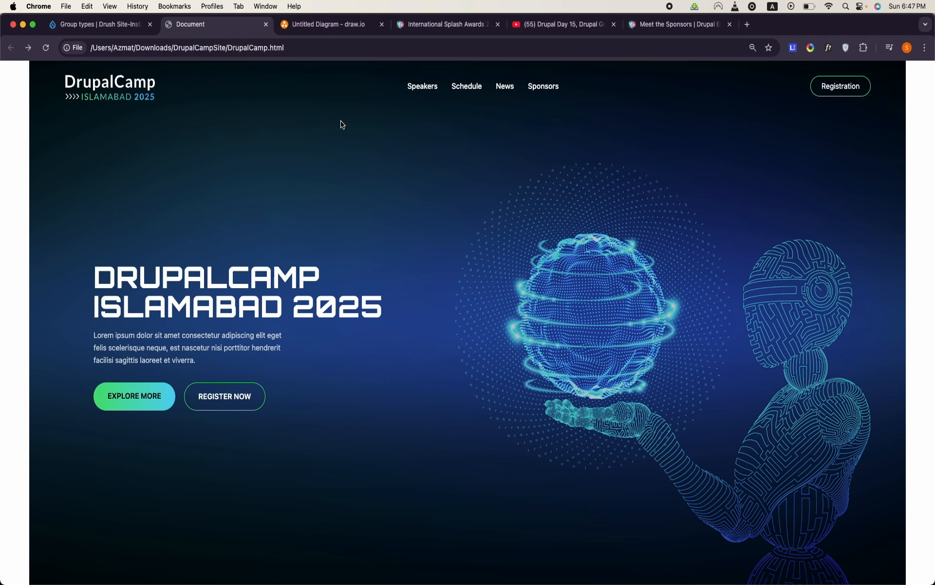
- Switch to the untitled OpenOffice Writer document and add blank lines below the Drupal Camps Website line
left_click(332, 28)
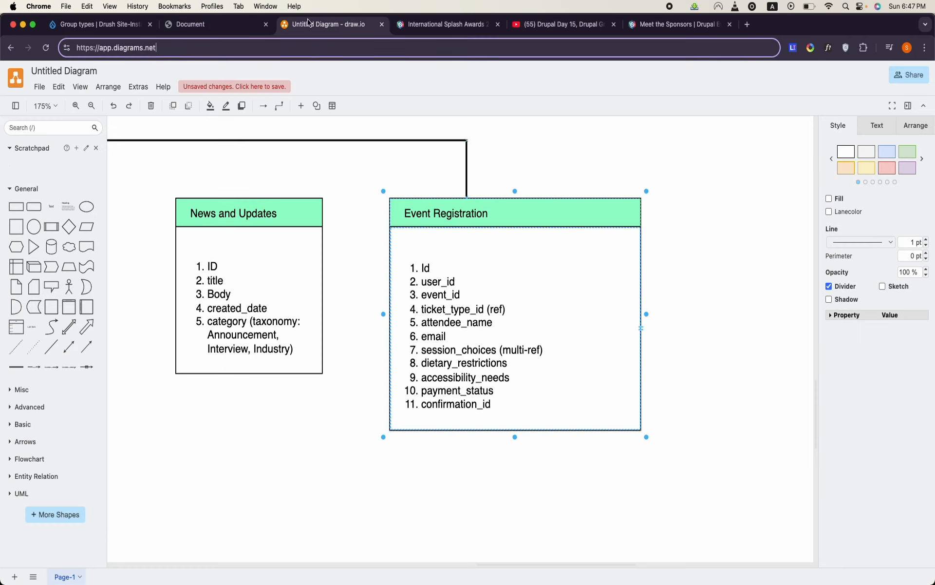
left_click(230, 24)
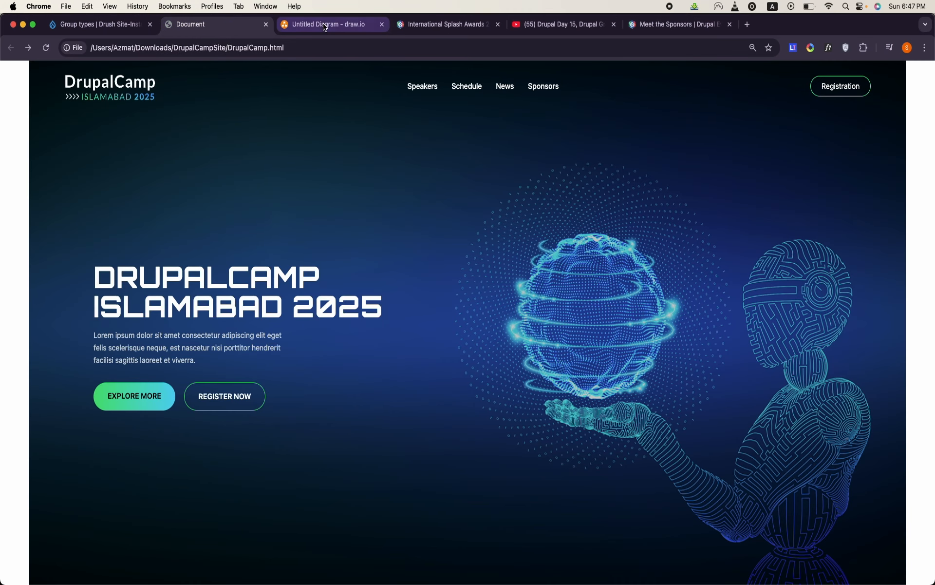
mouse_move(393, 583)
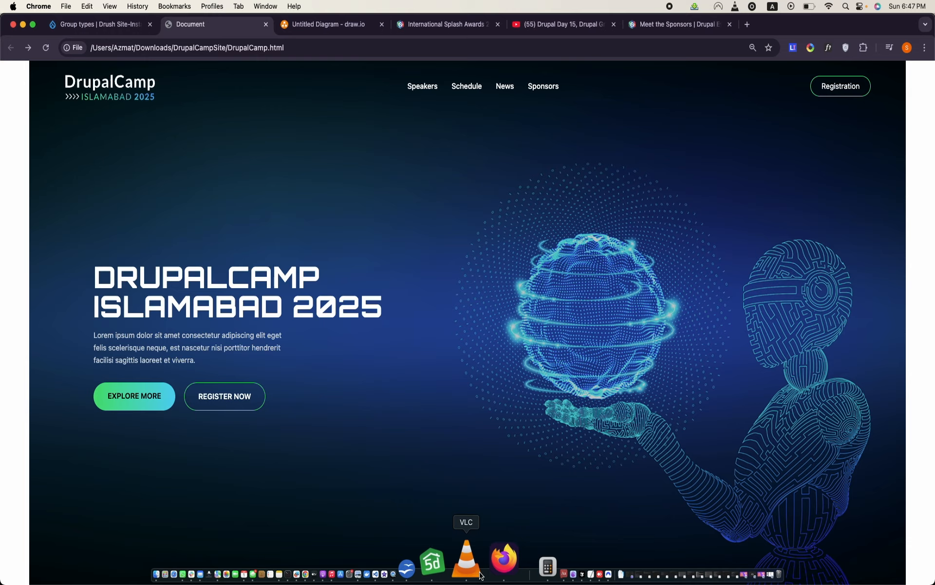
left_click(458, 565)
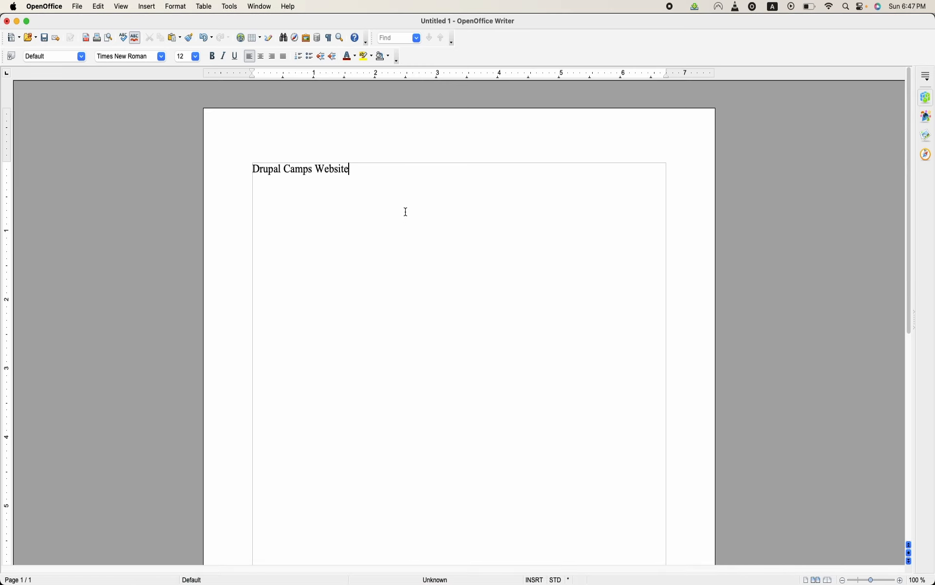
key("Return")
key("Return")
key("Return")
key("Return")
key("Return")
key("Return")
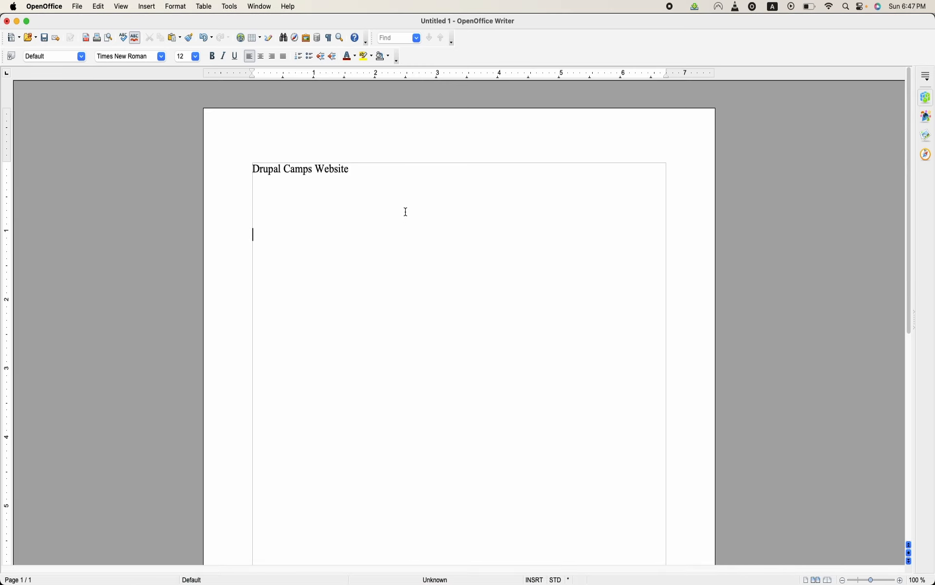
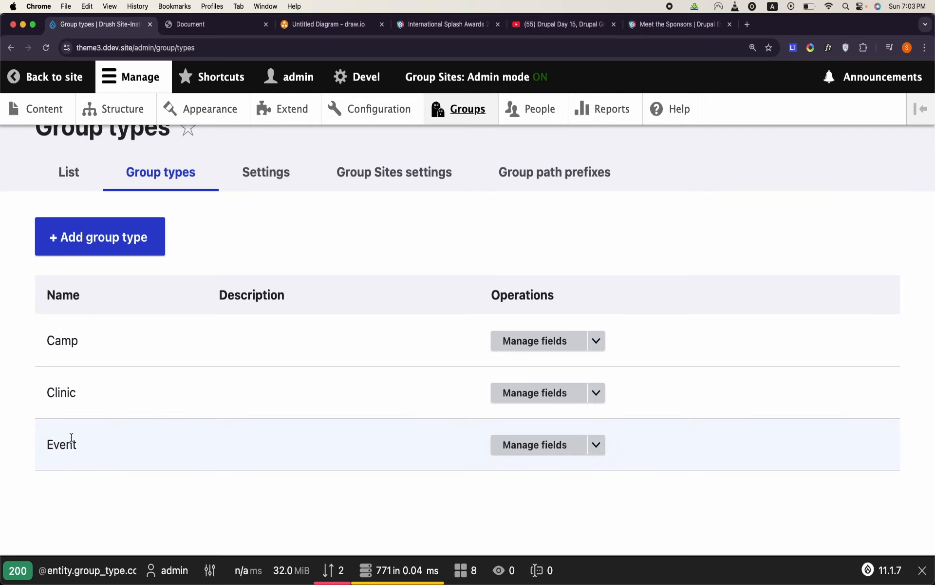
- Highlight the Event group type, switch to Terminal and launch phpMyAdmin for the theme4 project with "ddev phpmyadmin"
double_click(65, 439)
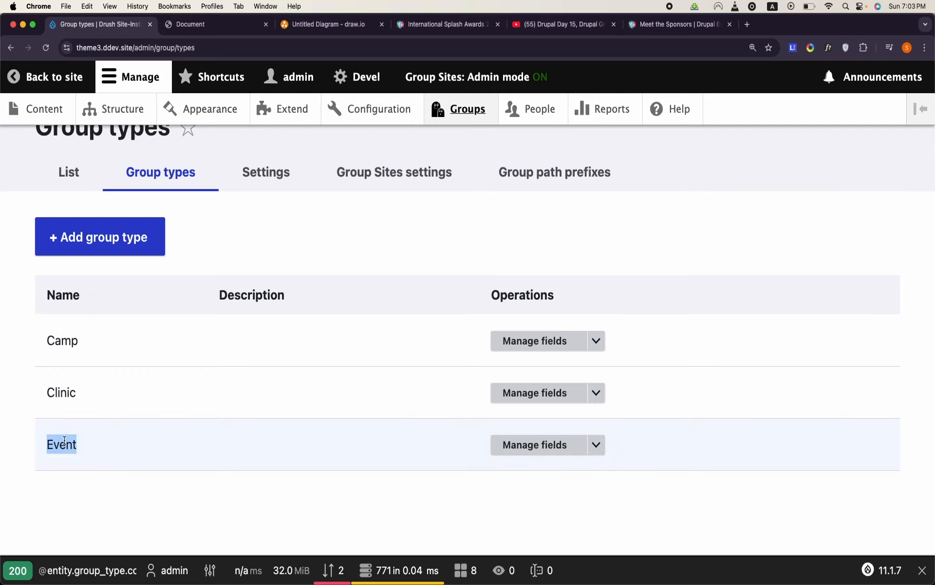
mouse_move(329, 580)
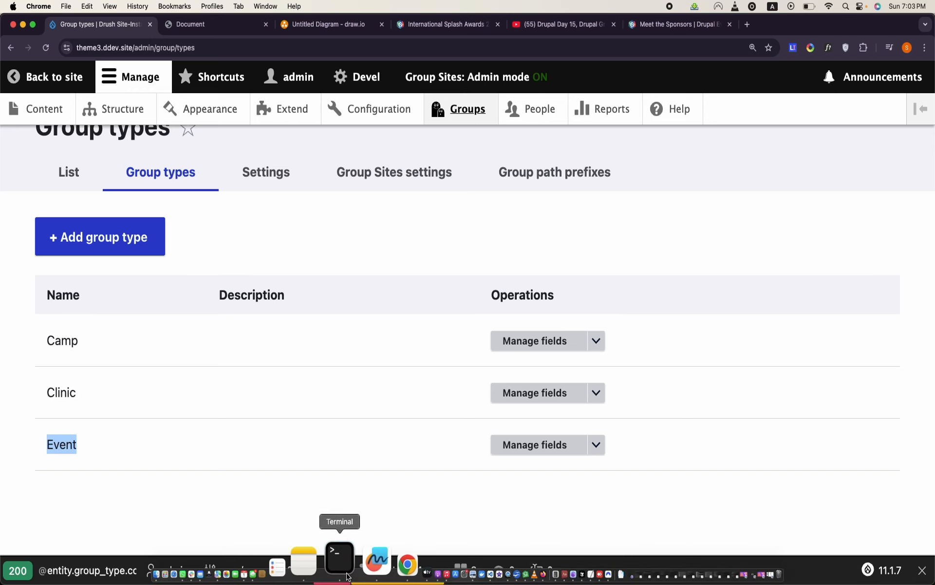
left_click(340, 561)
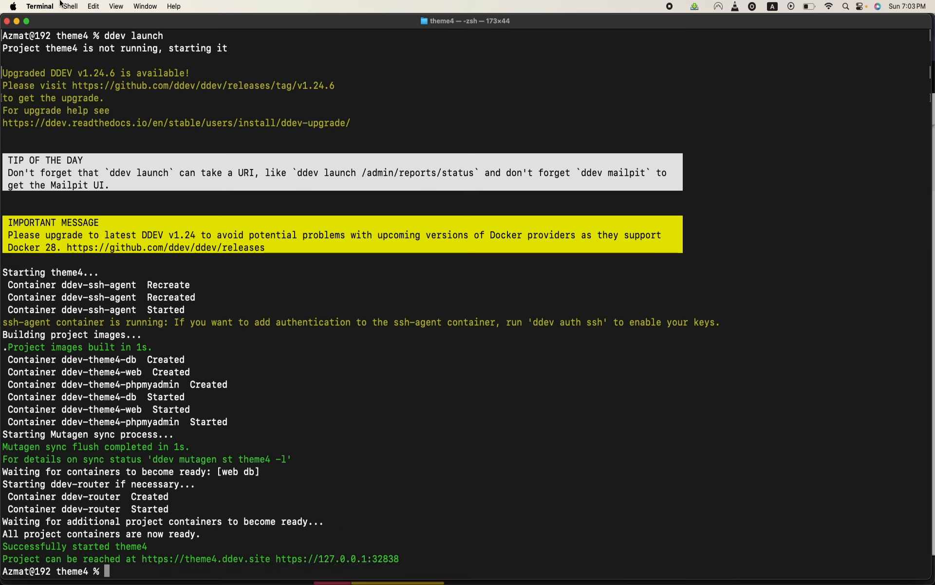
type("ddev phpmyadmin")
key("Return")
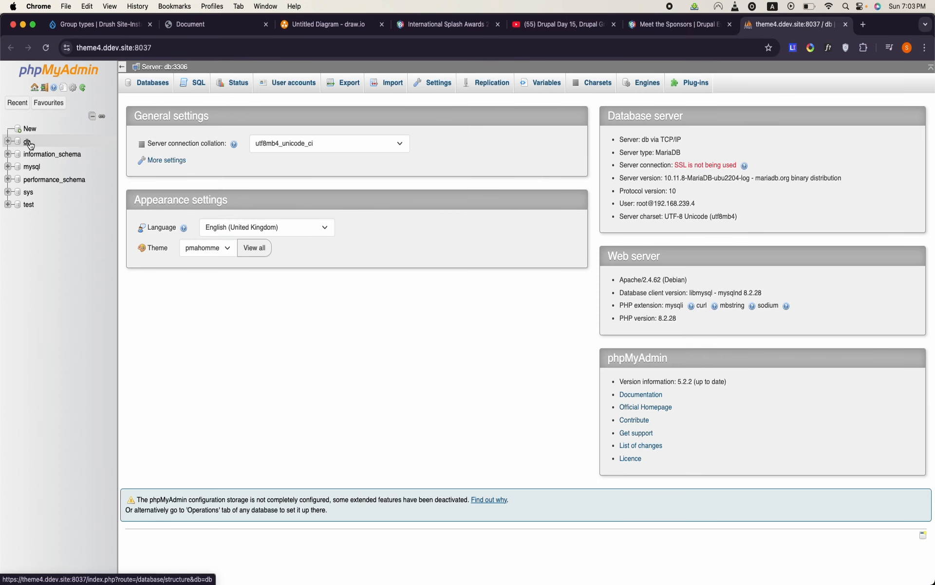
- Open the db database and view the rows of its groups table in a separate browser tab
left_click(28, 142)
scroll(328, 363, "down", 10)
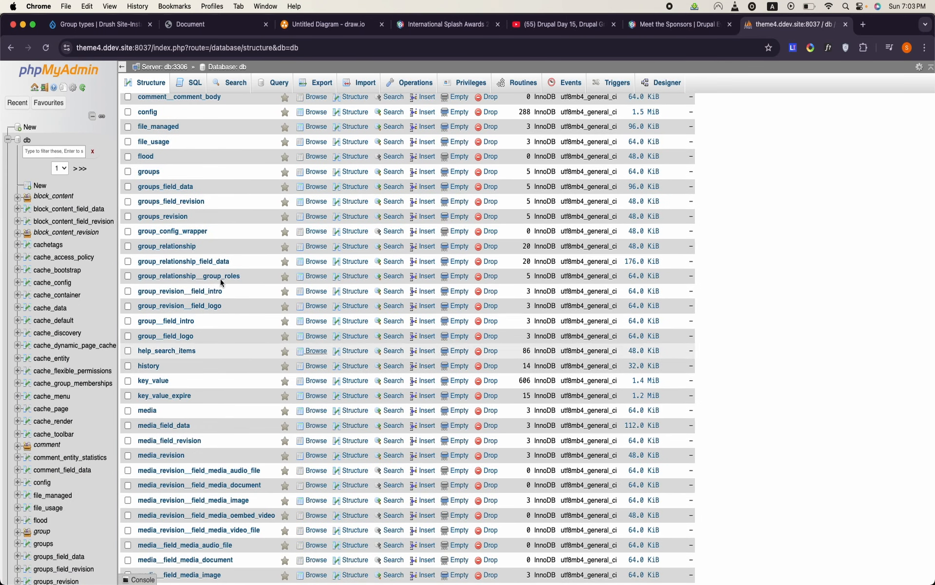
right_click(155, 174)
left_click(164, 182)
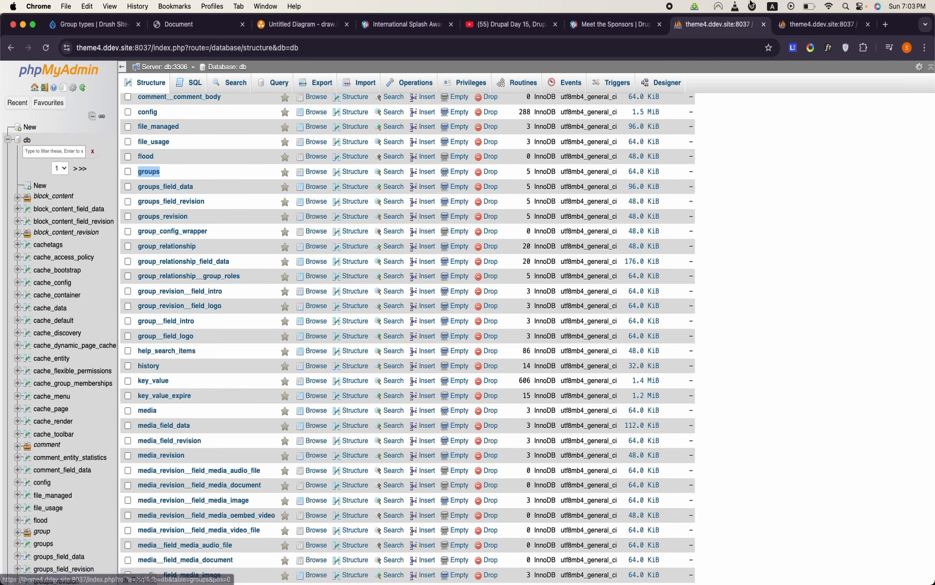
left_click(820, 28)
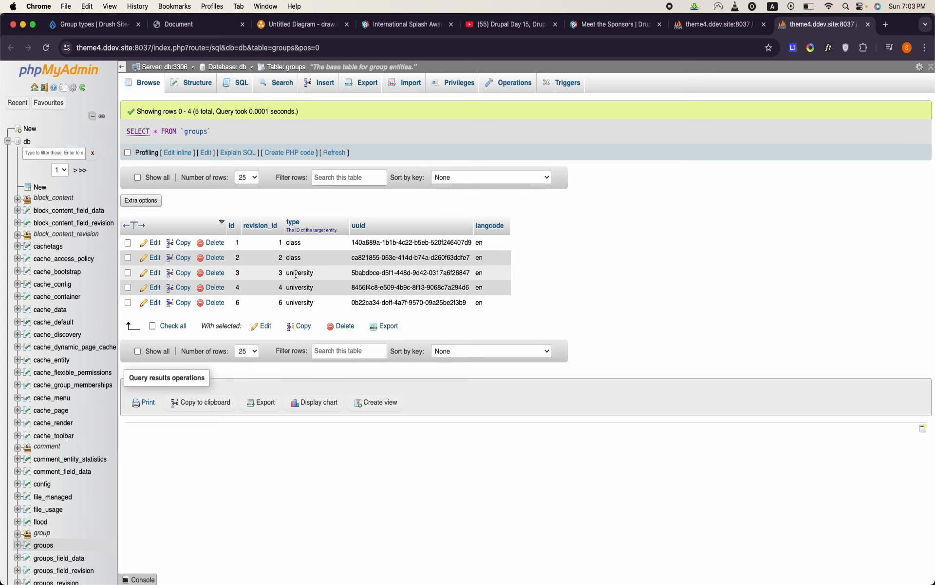
- Browse the groups_field_data table with the page enlarged and inspect the id of the Oxford University row
scroll(54, 370, "down", 4)
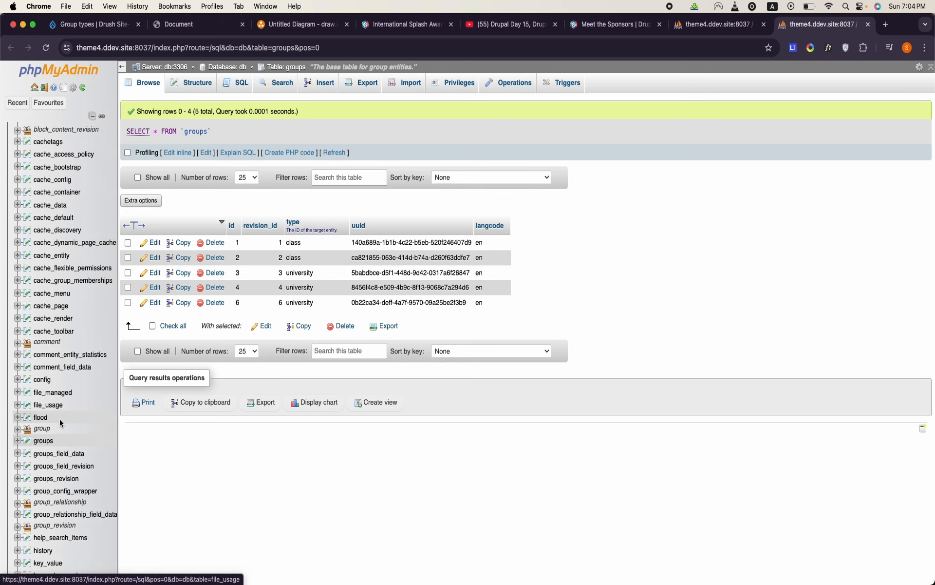
left_click(55, 453)
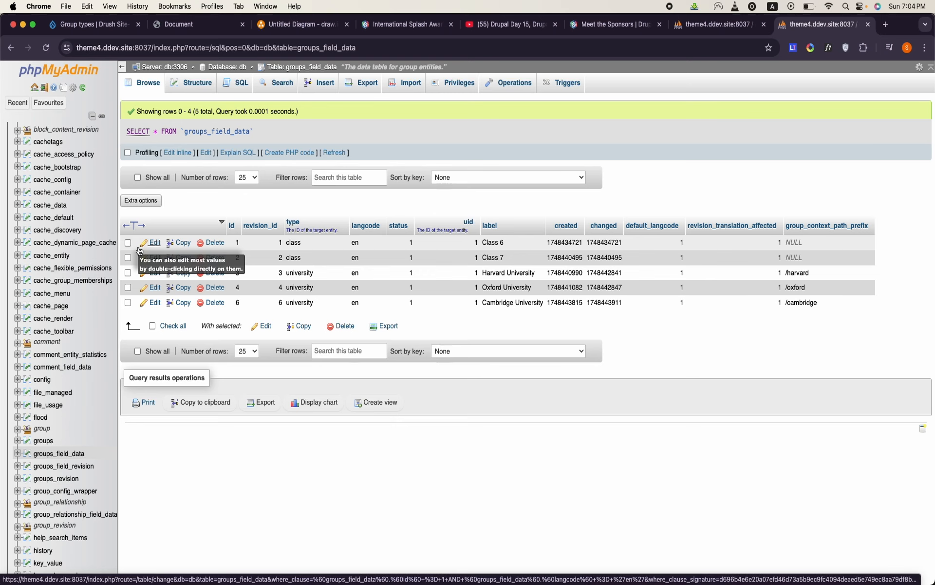
key("super+equal")
key("super+equal")
key("super+equal")
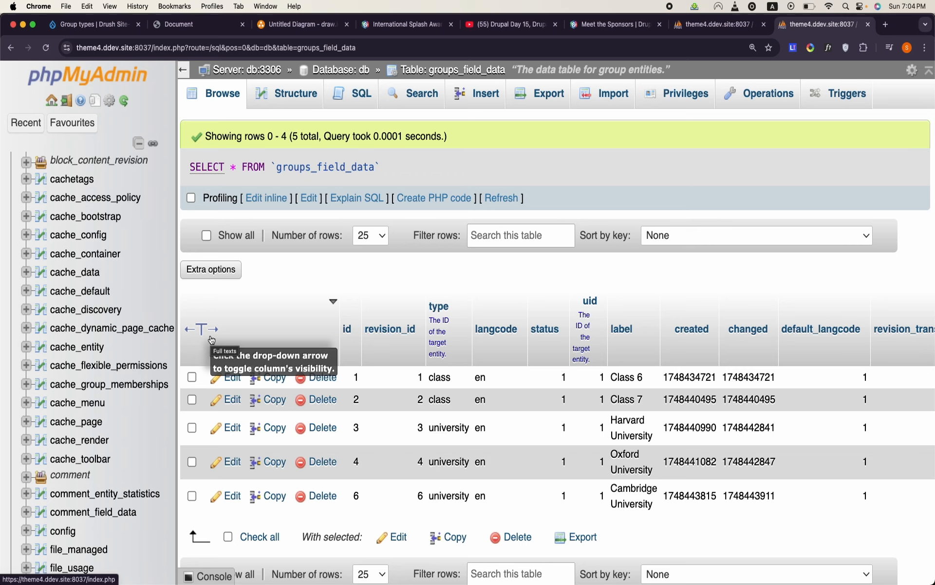
scroll(496, 420, "down", 3)
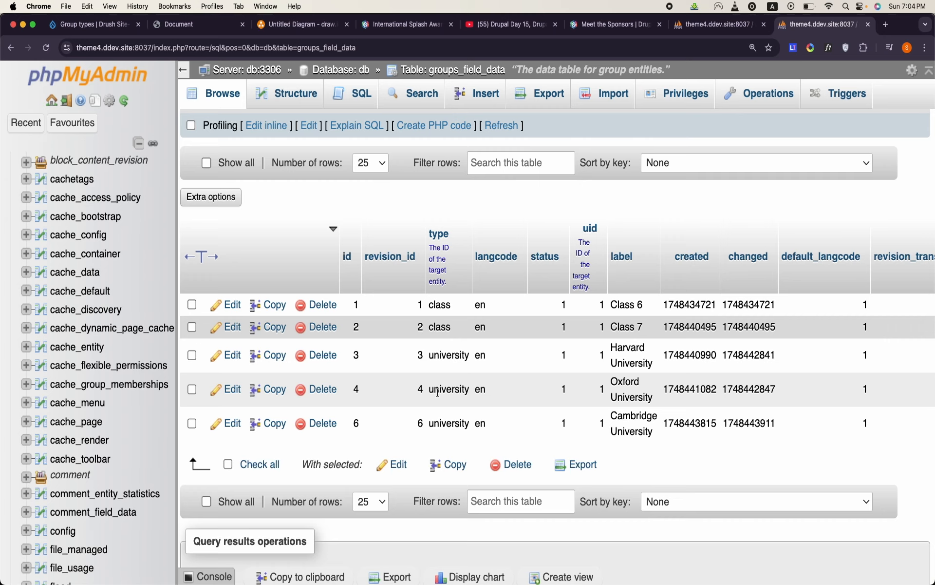
double_click(359, 388)
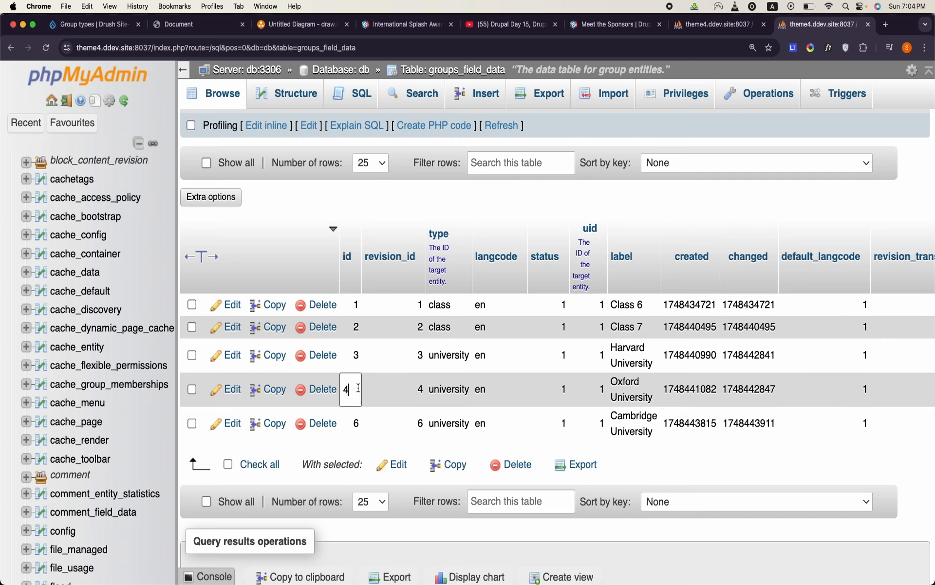
- Return to the db table list, open group_relationship_field_data and look through its rows
left_click(355, 71)
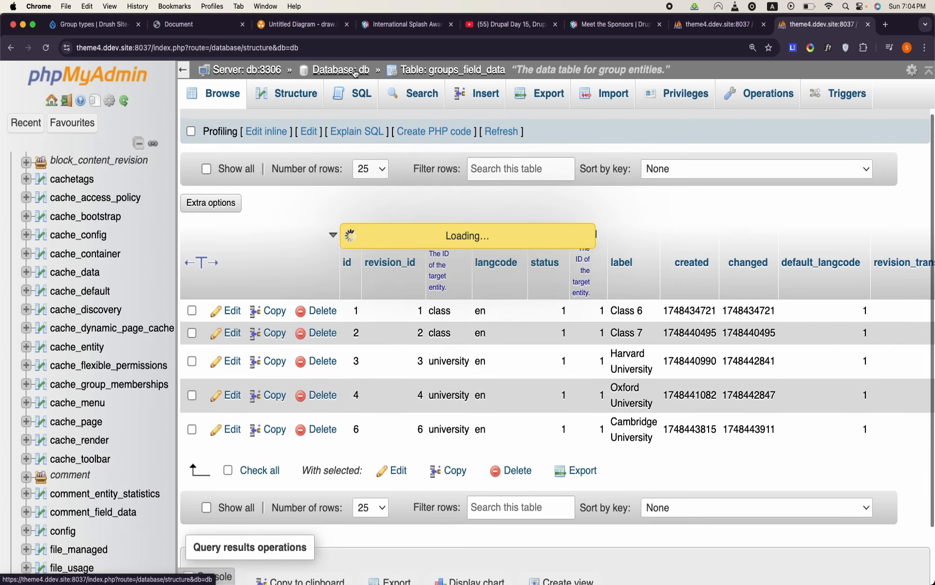
scroll(315, 321, "down", 8)
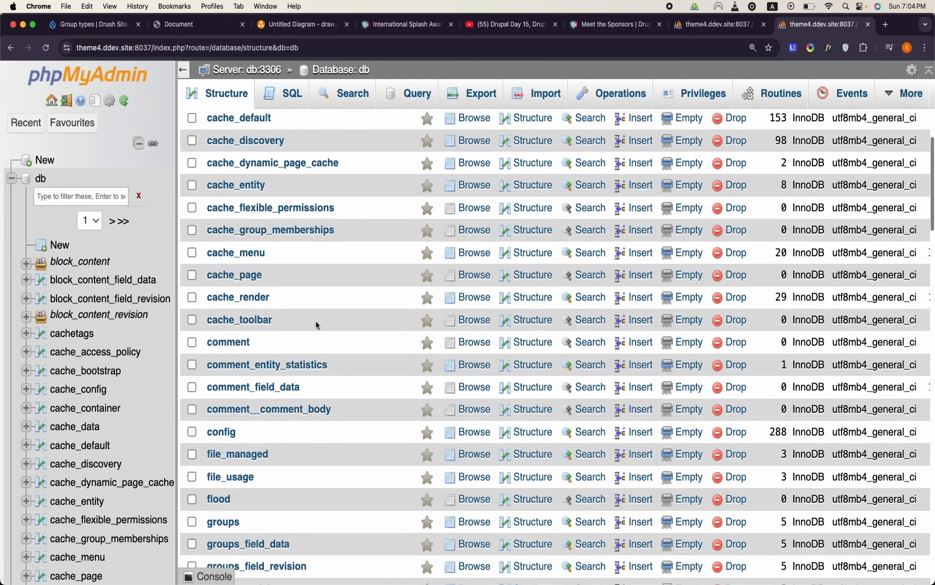
scroll(316, 320, "up", 2)
scroll(316, 321, "down", 10)
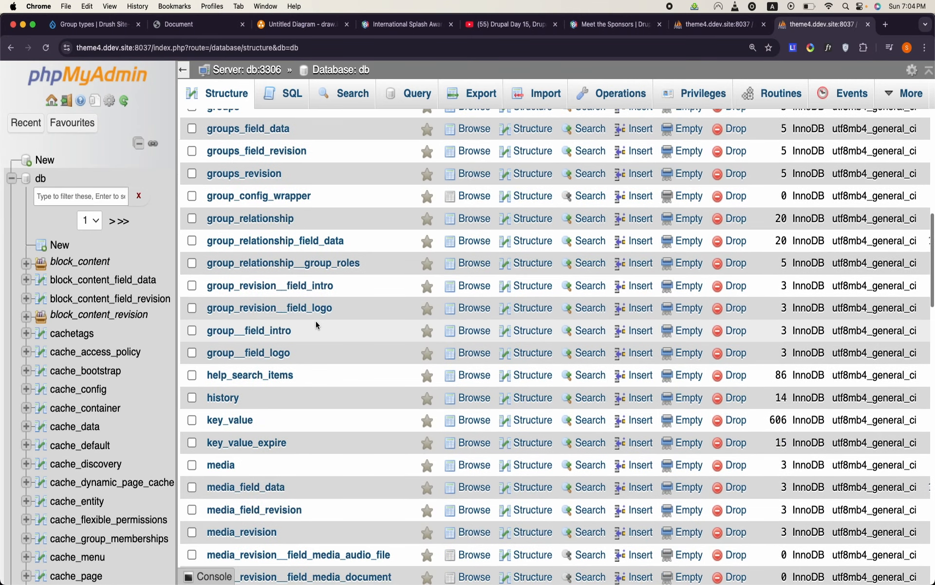
left_click(247, 241)
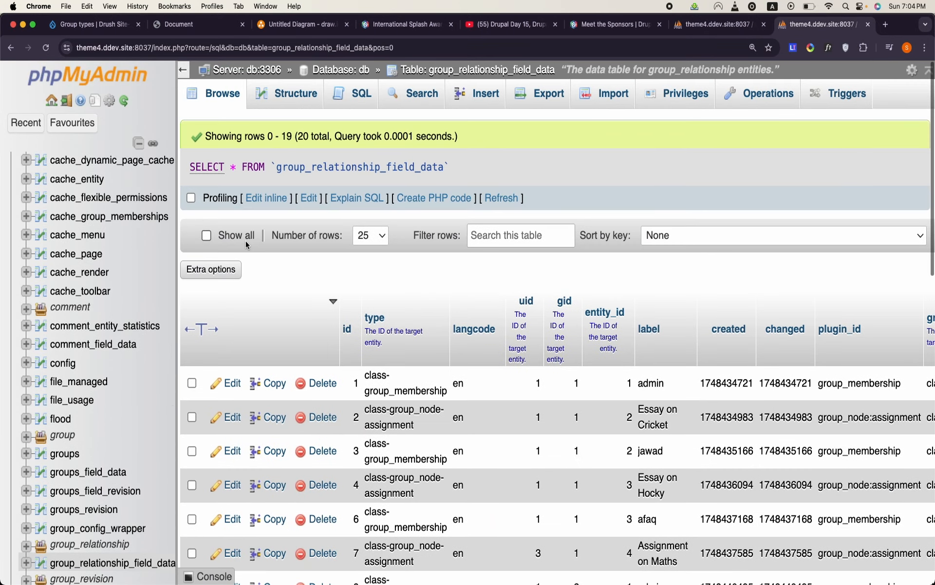
scroll(246, 245, "down", 2)
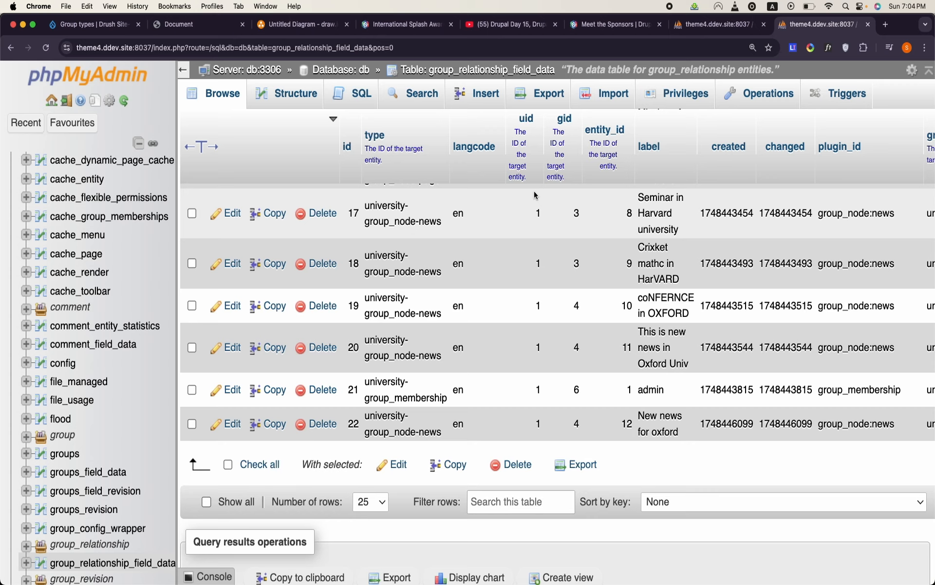
- Switch to the OpenOffice Writer document and highlight the regid column of the Registration table for comparison
mouse_move(487, 582)
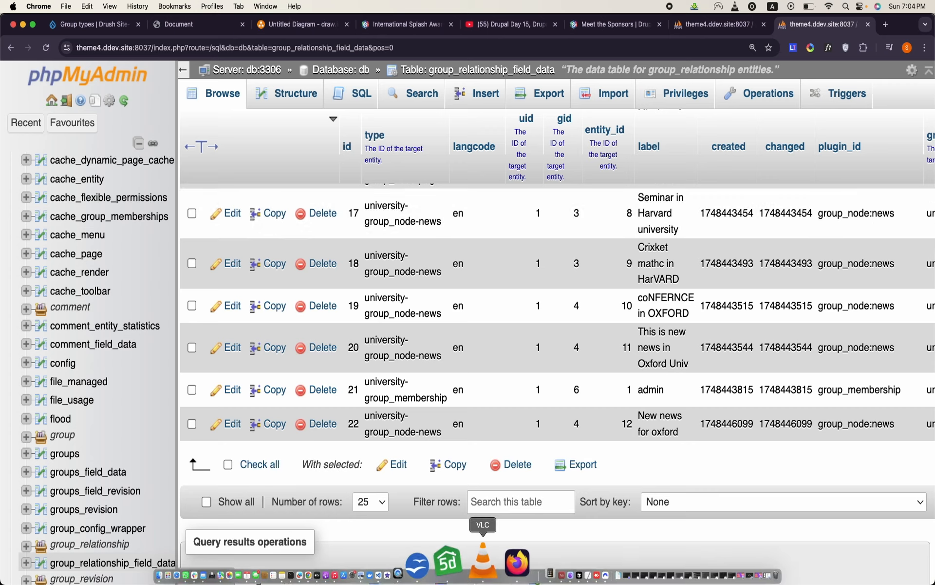
left_click(459, 566)
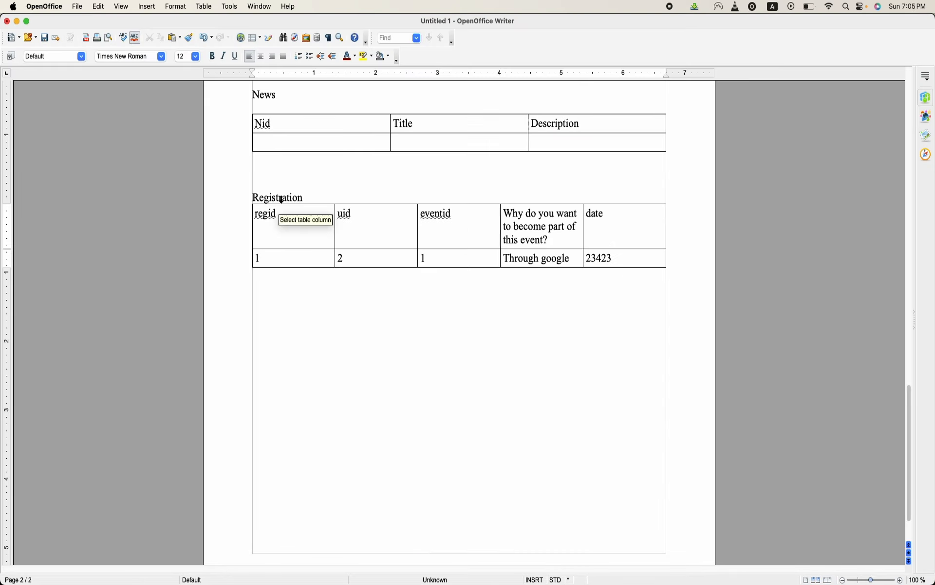
left_click(282, 205)
- Switch back to Chrome, reload the group_relationship_field_data table and view its column structure
mouse_move(418, 581)
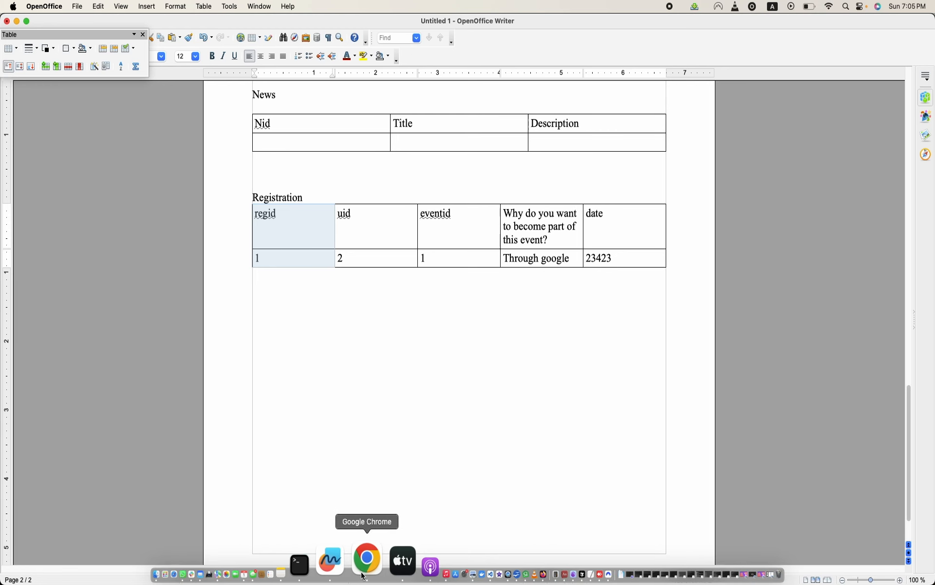
left_click(366, 560)
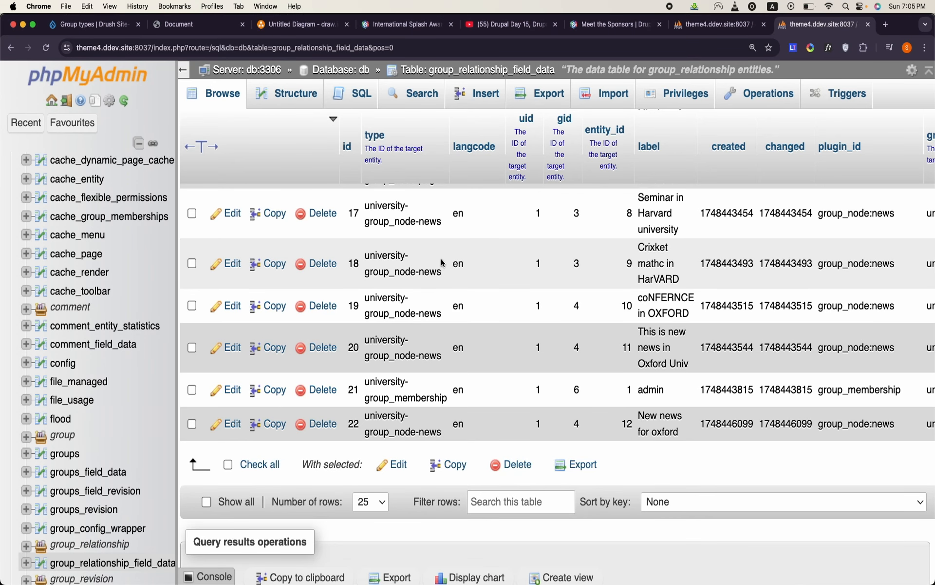
left_click(453, 70)
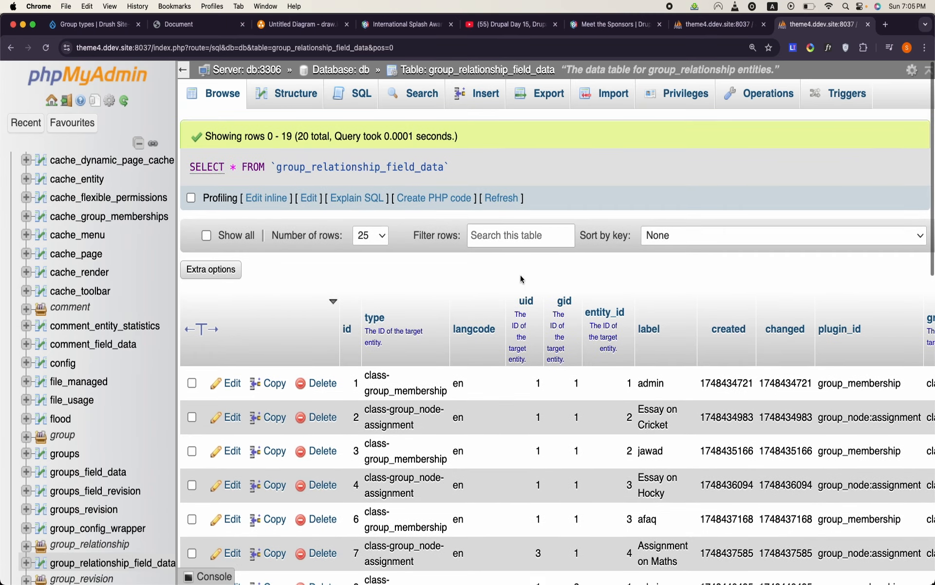
left_click(295, 95)
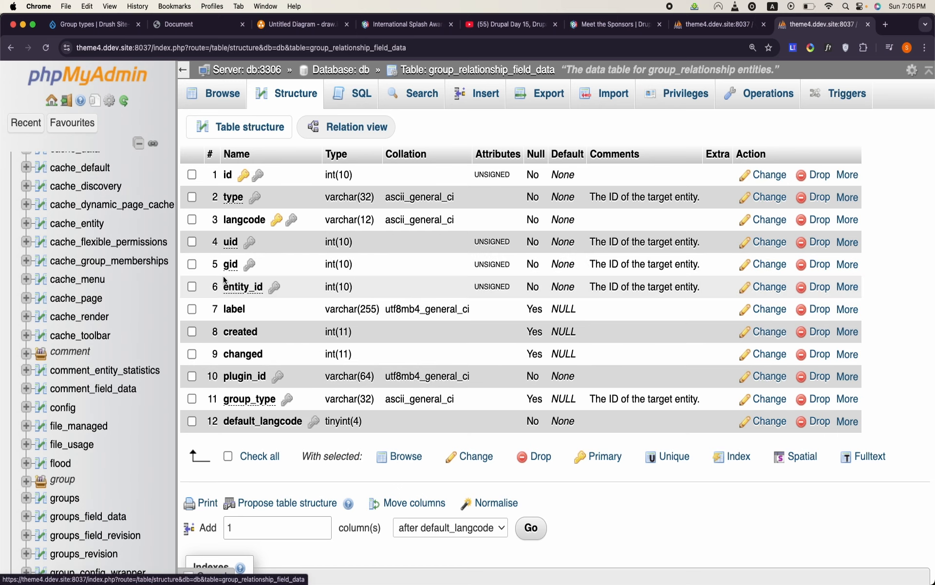
- Browse the group_relationship_field_data rows again and inspect the full type value of the first row, leaving it unedited
left_click(214, 93)
scroll(461, 343, "down", 3)
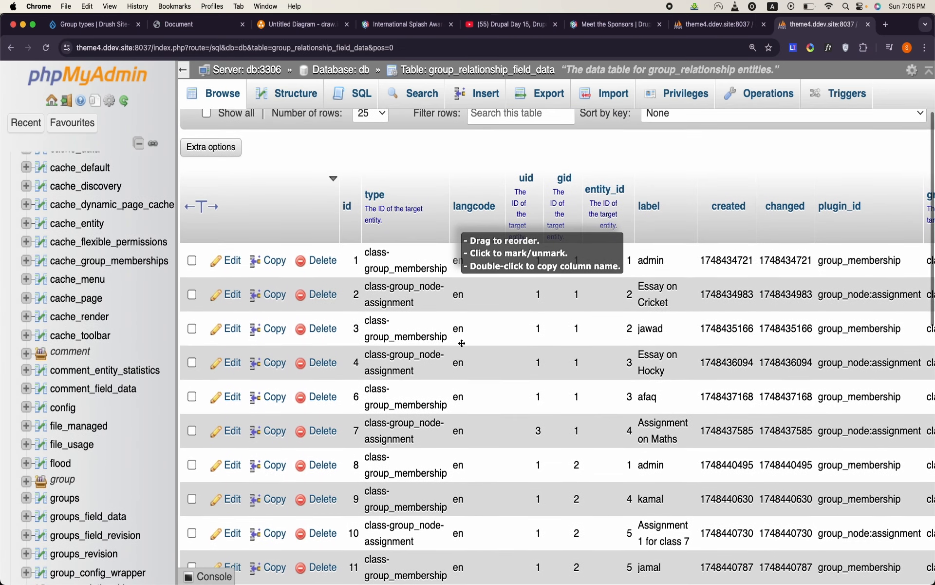
double_click(384, 266)
scroll(384, 265, "down", 1)
scroll(384, 266, "up", 1)
scroll(385, 266, "down", 1)
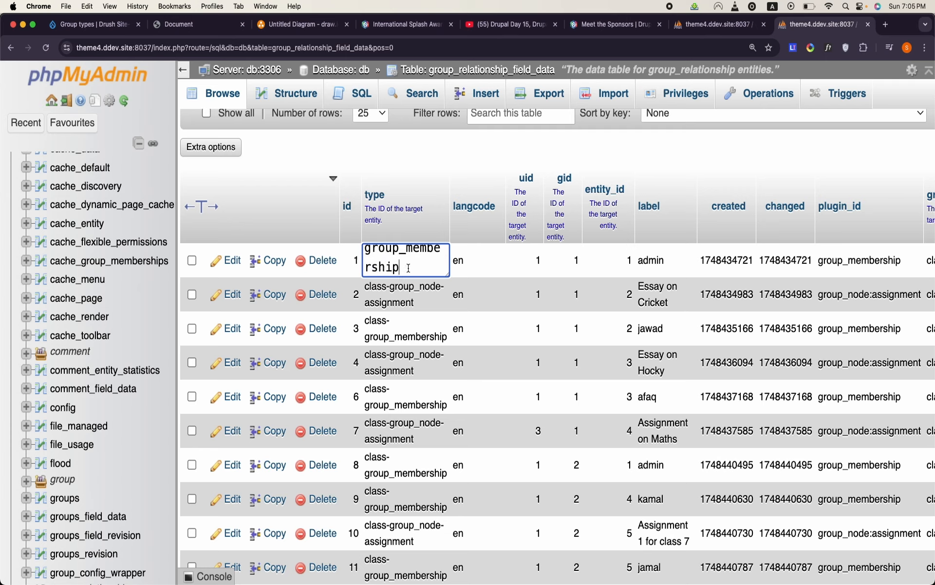
left_click_drag(408, 268, 359, 245)
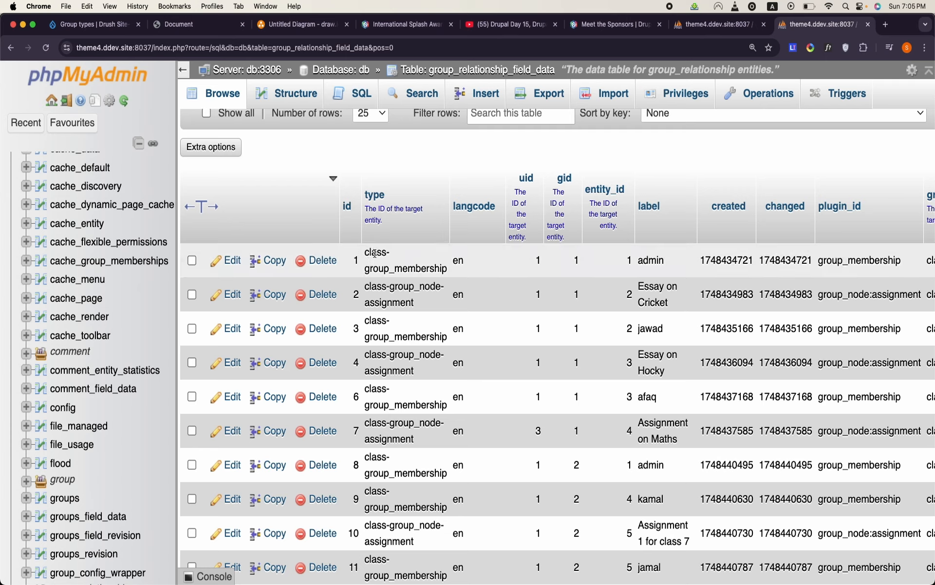
double_click(375, 255)
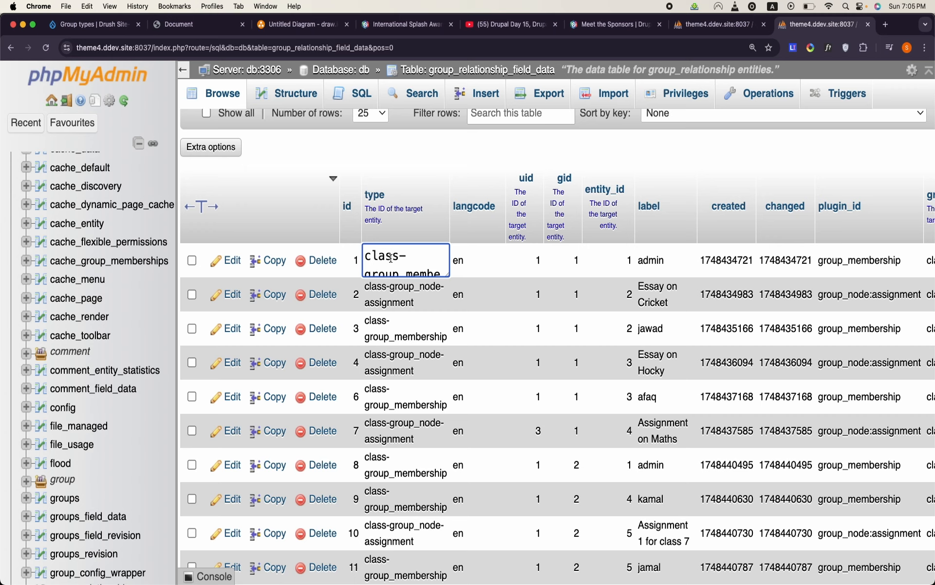
scroll(391, 259, "down", 1)
scroll(390, 258, "down", 1)
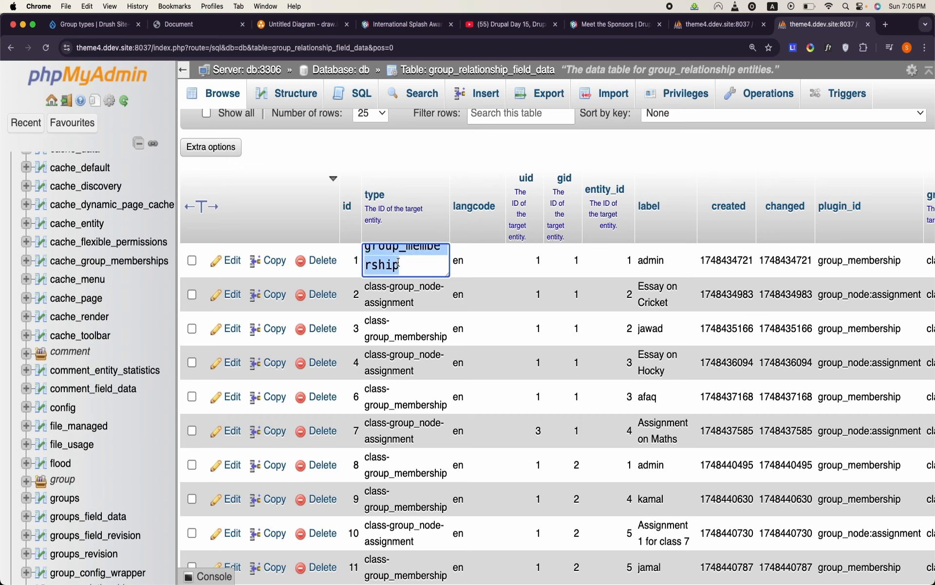
left_click(697, 146)
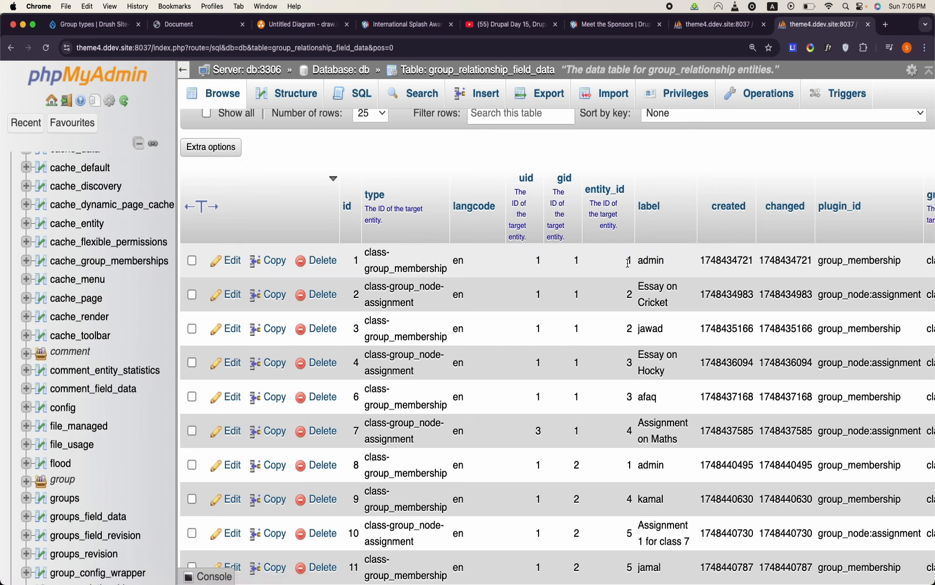
- Check the table's remaining columns, then inspect and highlight the type value of the Essay on Cricket row
scroll(628, 262, "right", 4)
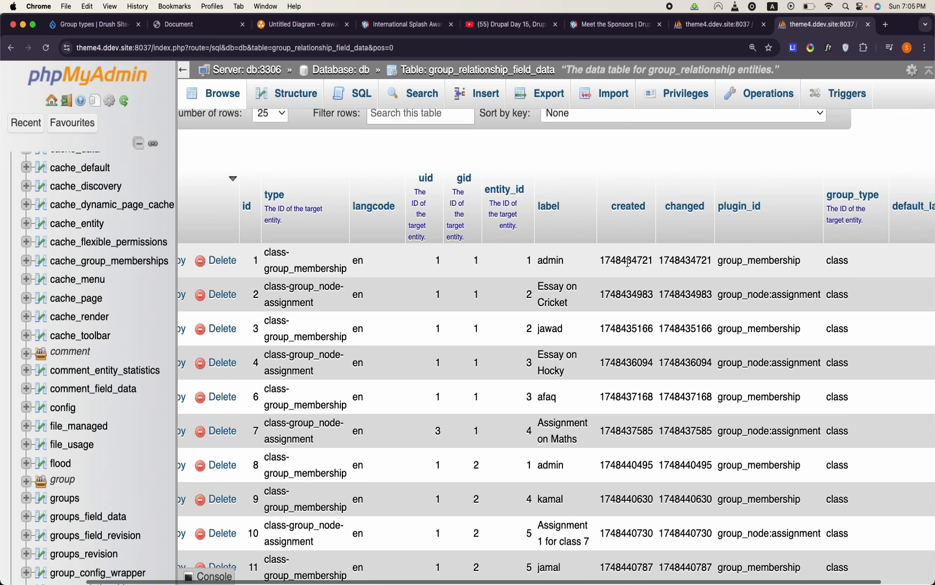
scroll(486, 306, "left", 4)
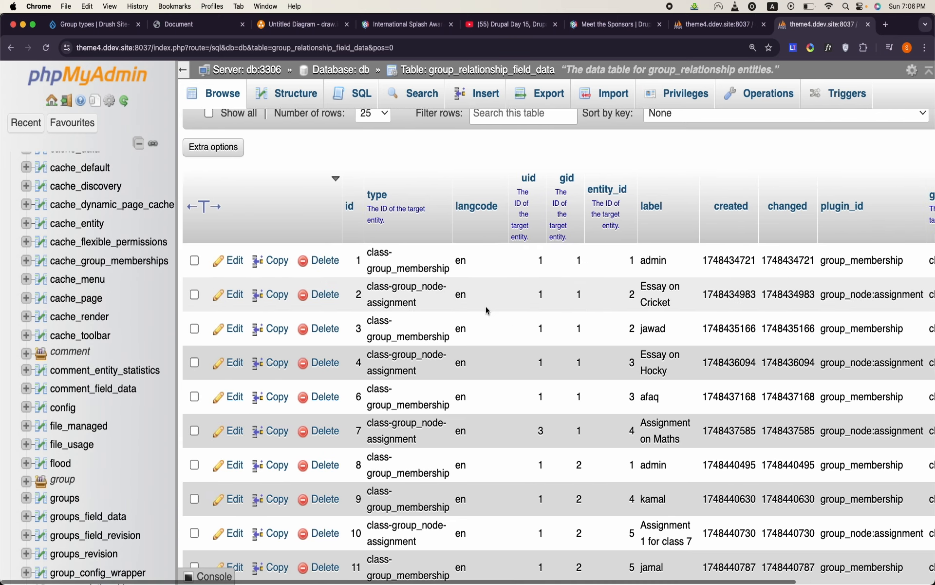
double_click(386, 299)
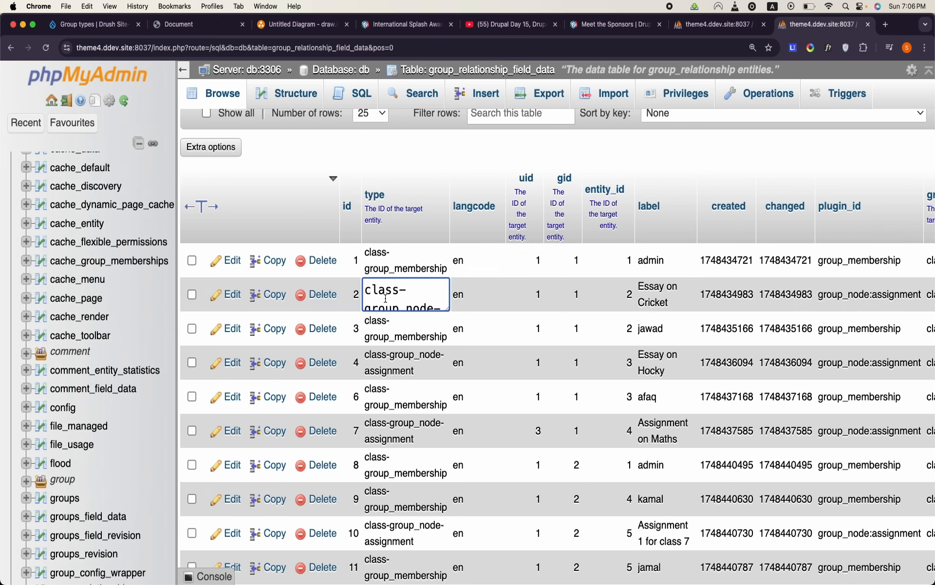
scroll(398, 301, "down", 2)
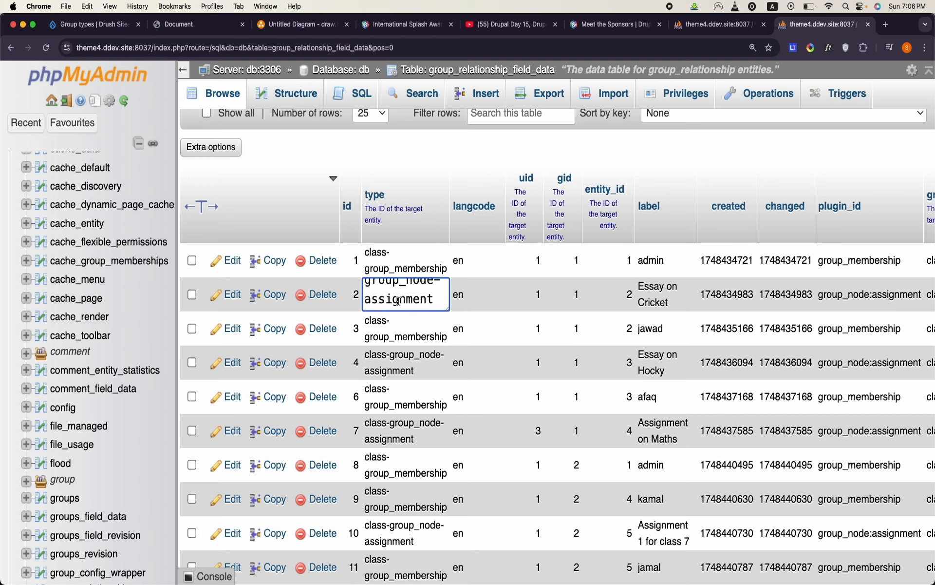
left_click(448, 170)
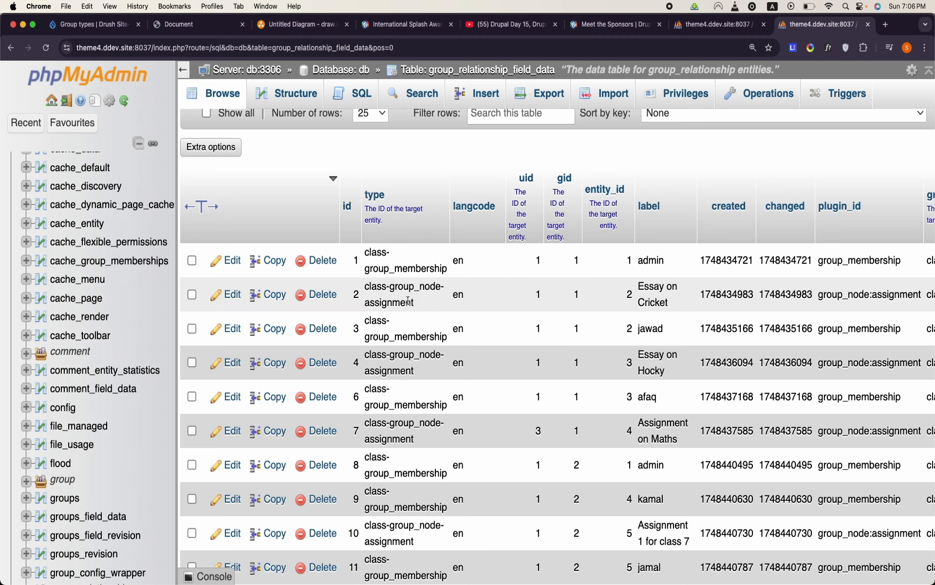
left_click_drag(414, 303, 368, 288)
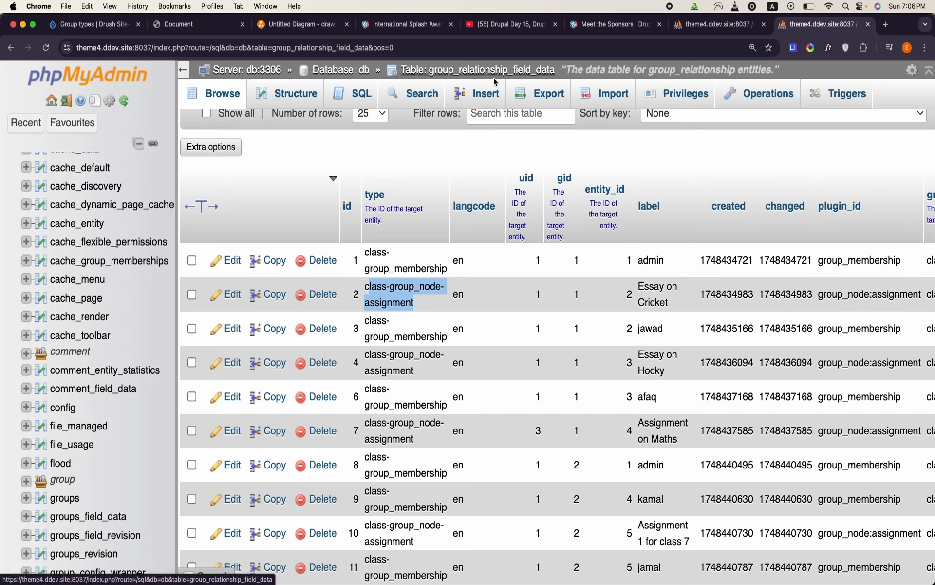
- Inspect the entity_id value of the Essay on Cricket row, leaving it unedited
double_click(628, 298)
double_click(598, 296)
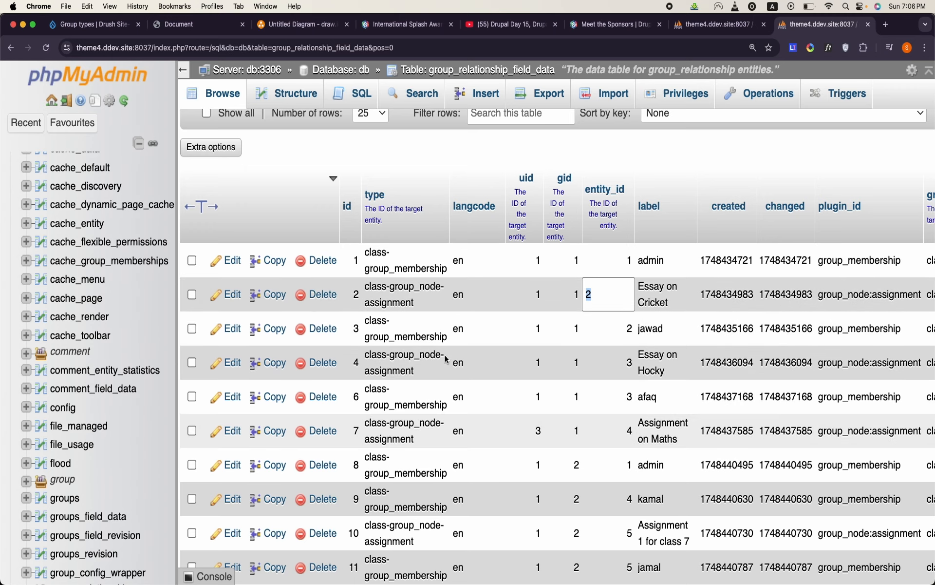
- Return to the Drupal admin page and load the group types page of the theme4.ddev.site site
left_click(535, 29)
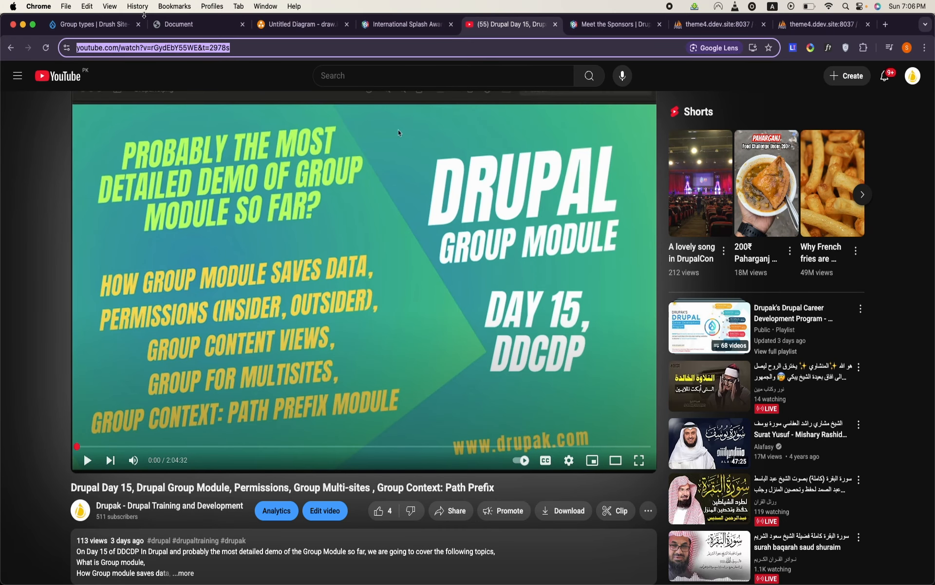
left_click(110, 25)
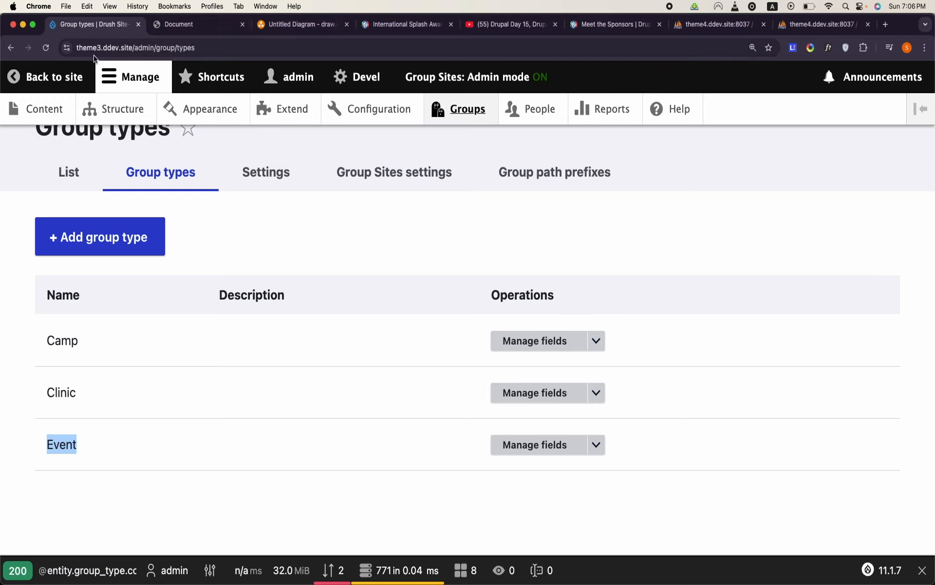
left_click(96, 48)
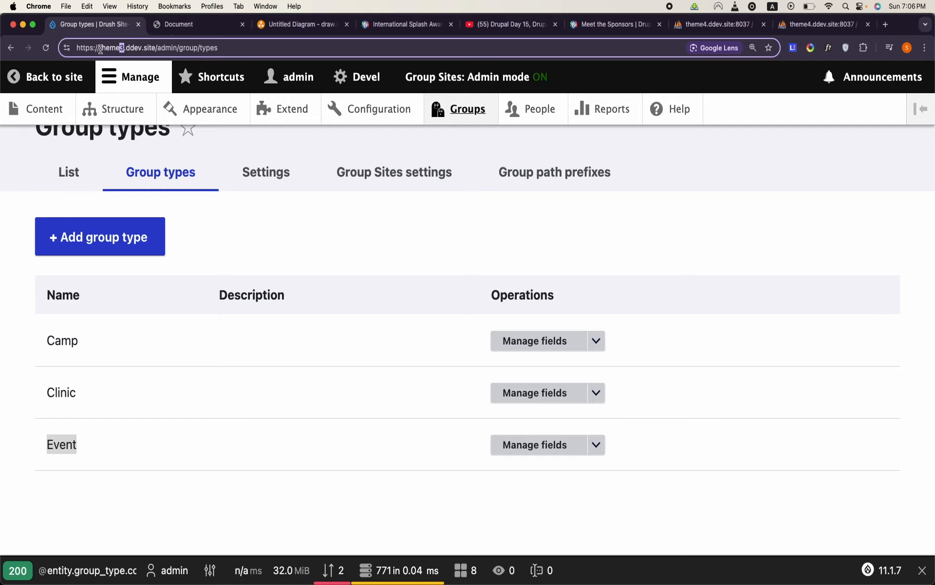
key("Return")
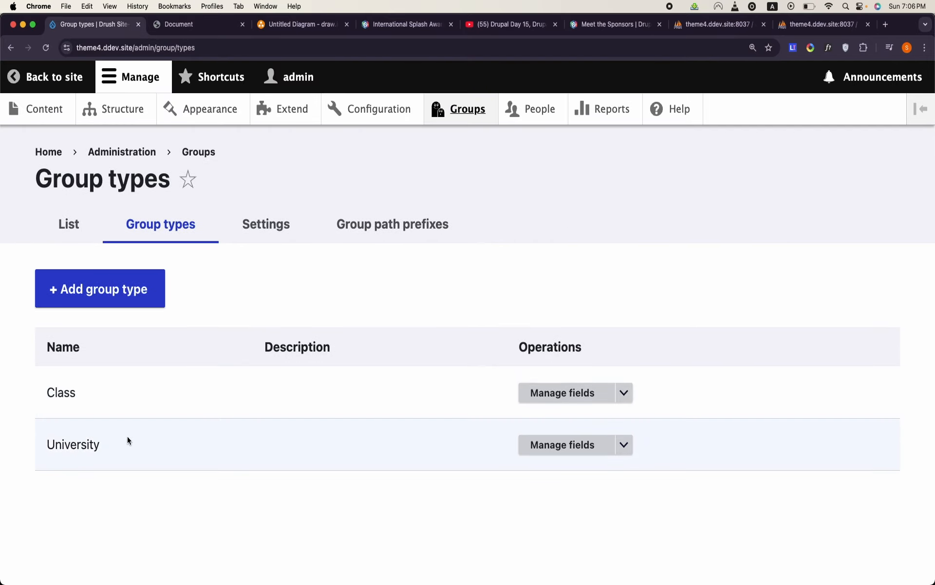
- View the content plugins available to the University group type
left_click(624, 445)
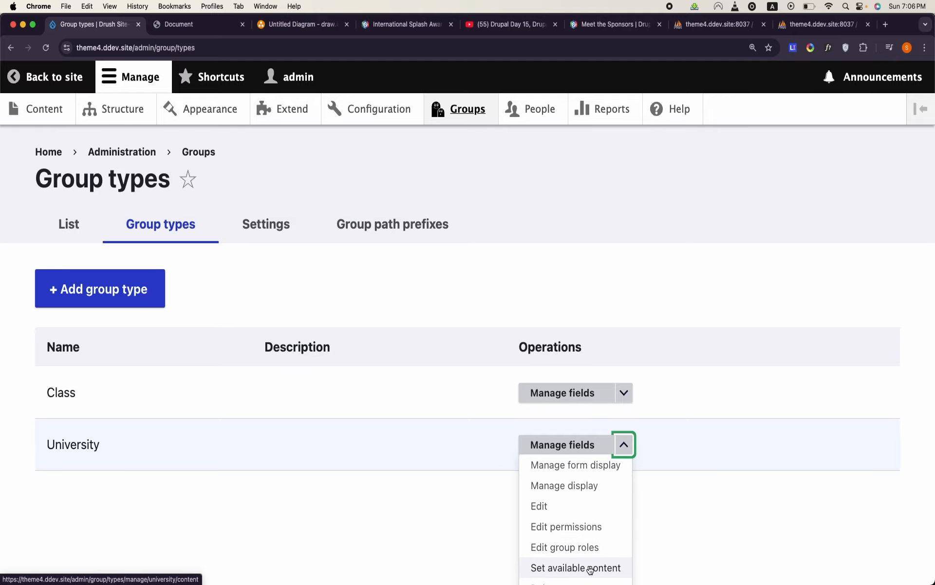
left_click(589, 566)
scroll(361, 484, "down", 8)
scroll(361, 483, "down", 3)
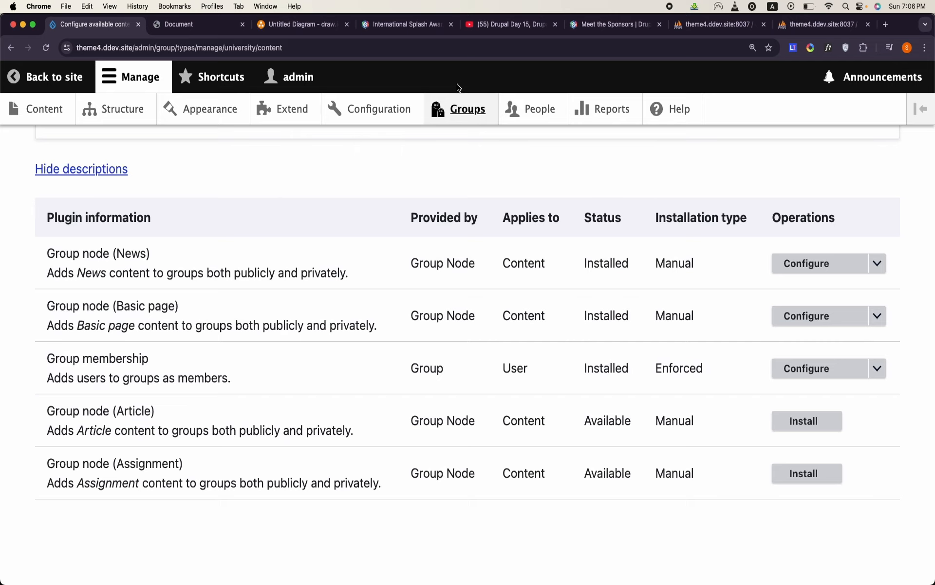
- Go through the groups list back to the group types and reopen the University type's available content
left_click(466, 113)
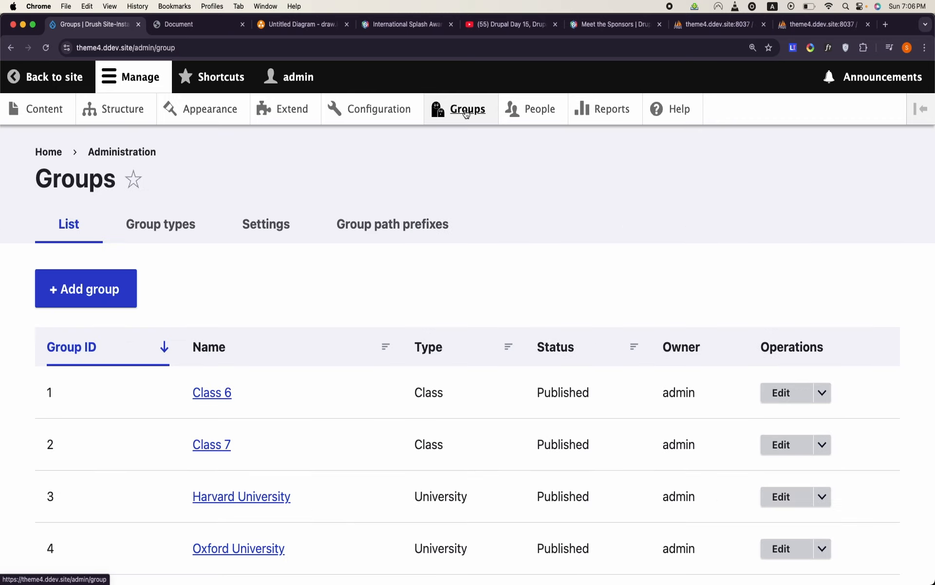
left_click(170, 243)
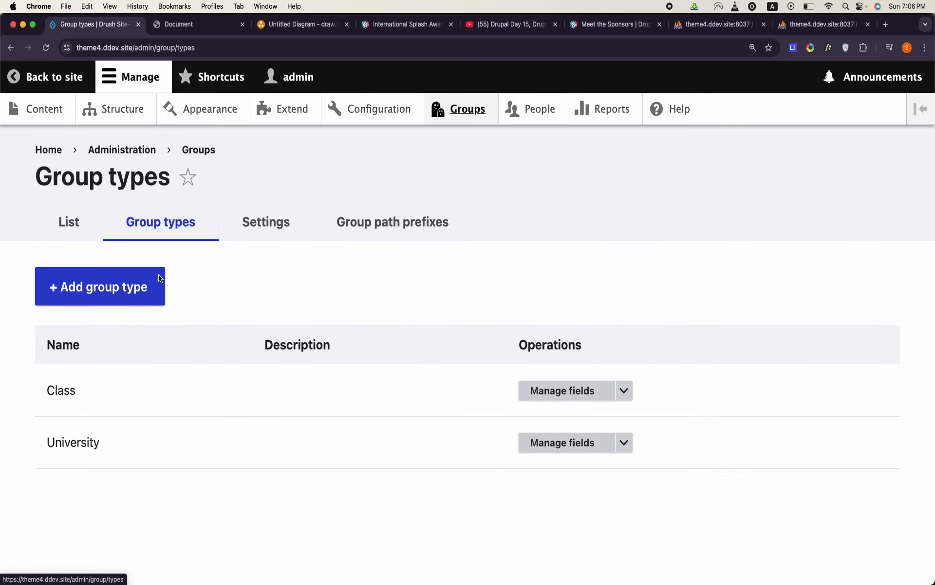
double_click(58, 440)
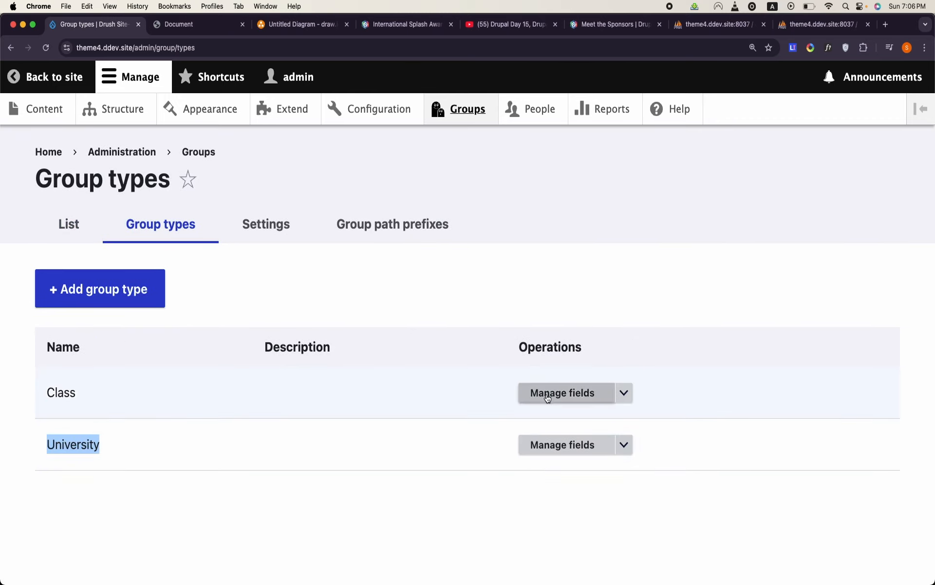
left_click(624, 446)
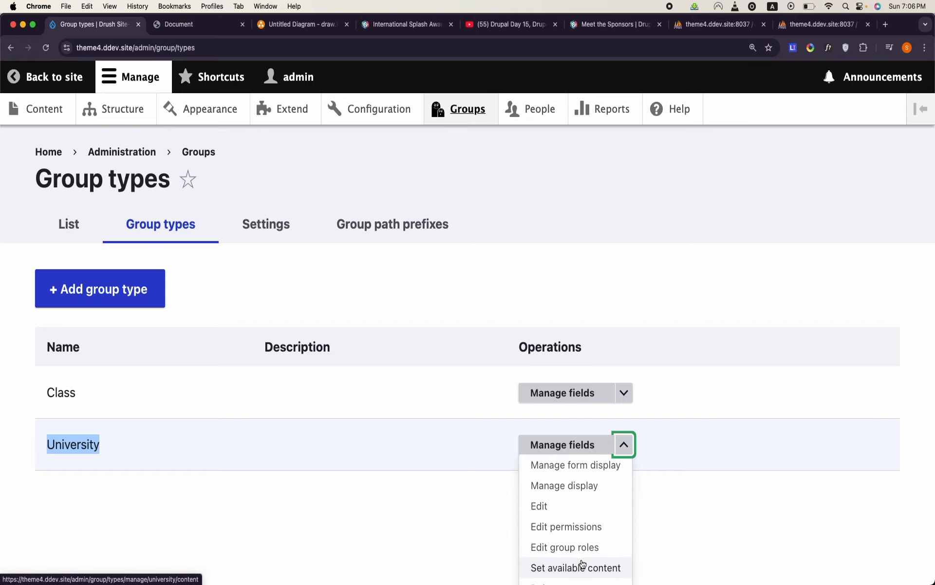
left_click(583, 567)
scroll(416, 458, "down", 10)
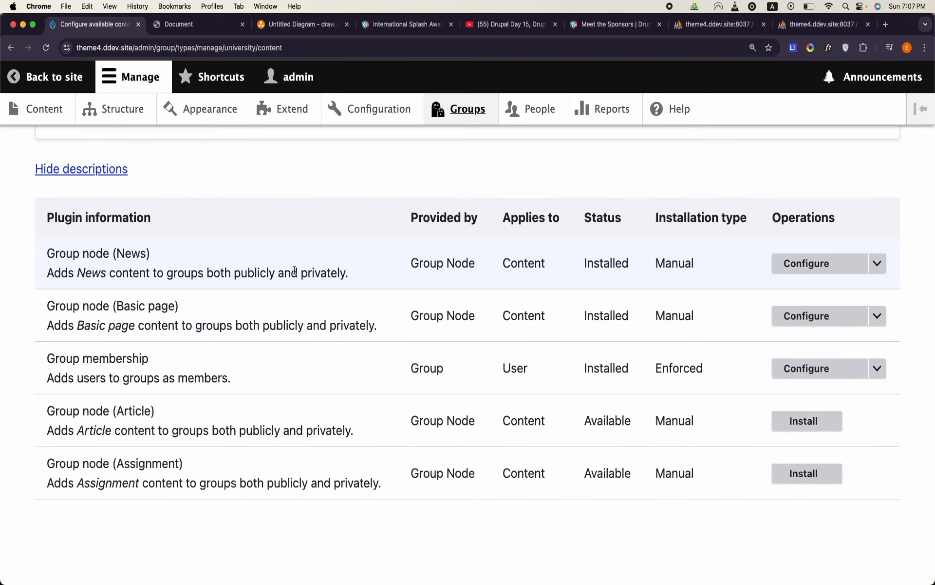
- Examine the plugin list, highlighting the Group membership entry and the Basic page and Article node plugins
left_click_drag(49, 363, 244, 375)
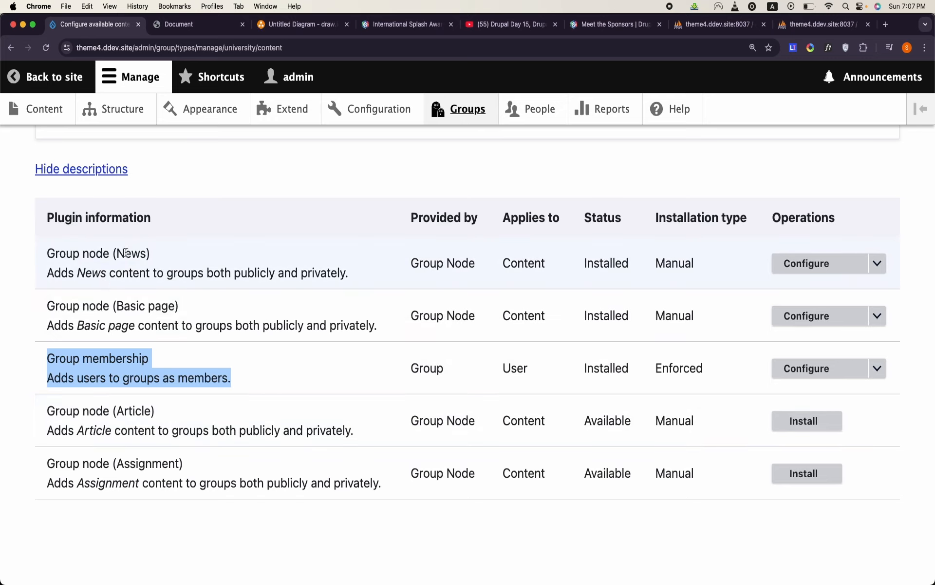
left_click(132, 254)
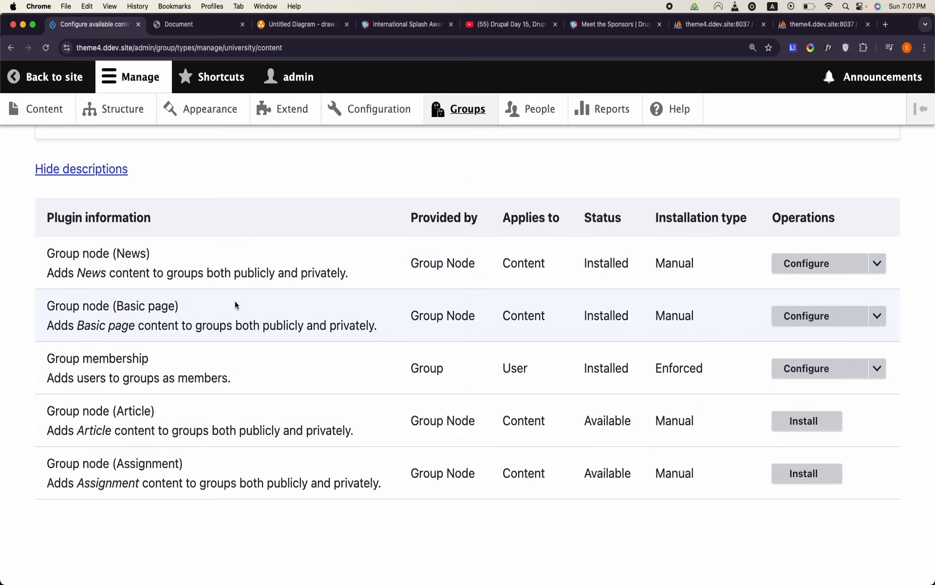
double_click(137, 305)
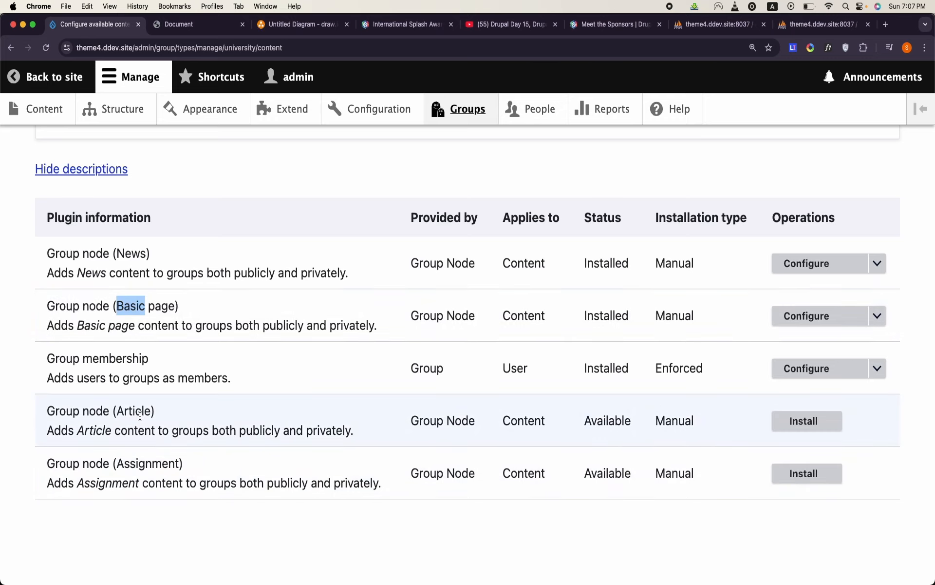
double_click(140, 414)
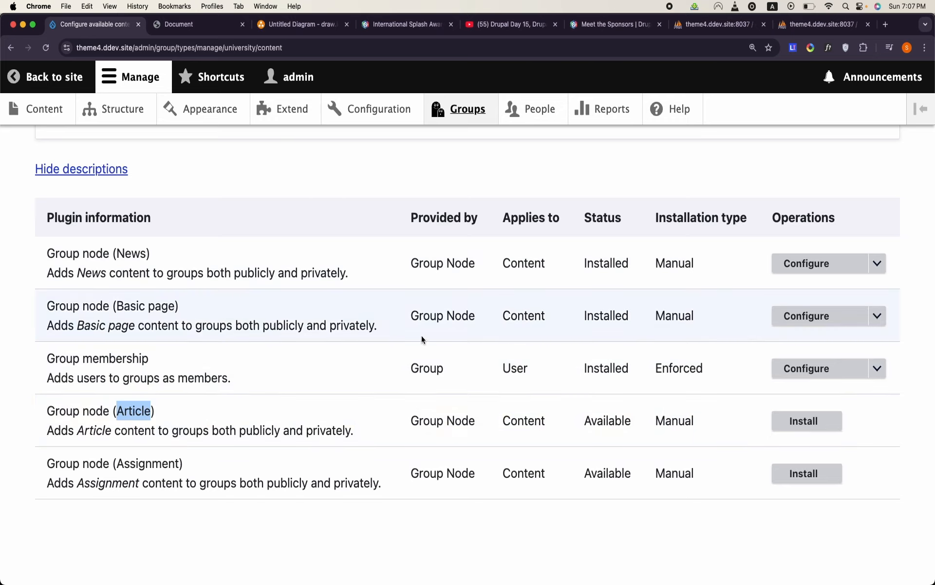
- Highlight the News node plugin and open the field management page for its University relationship
left_click_drag(116, 254, 146, 254)
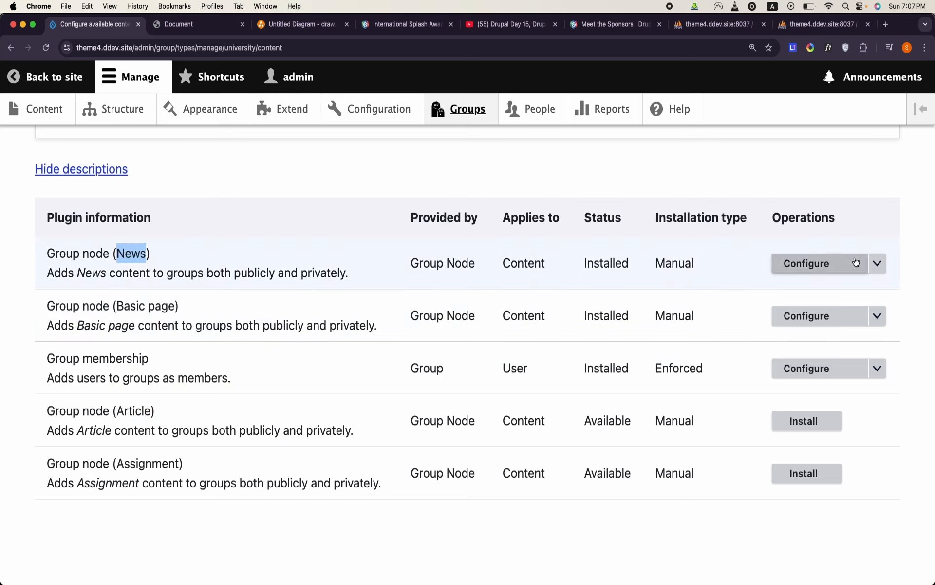
left_click(876, 263)
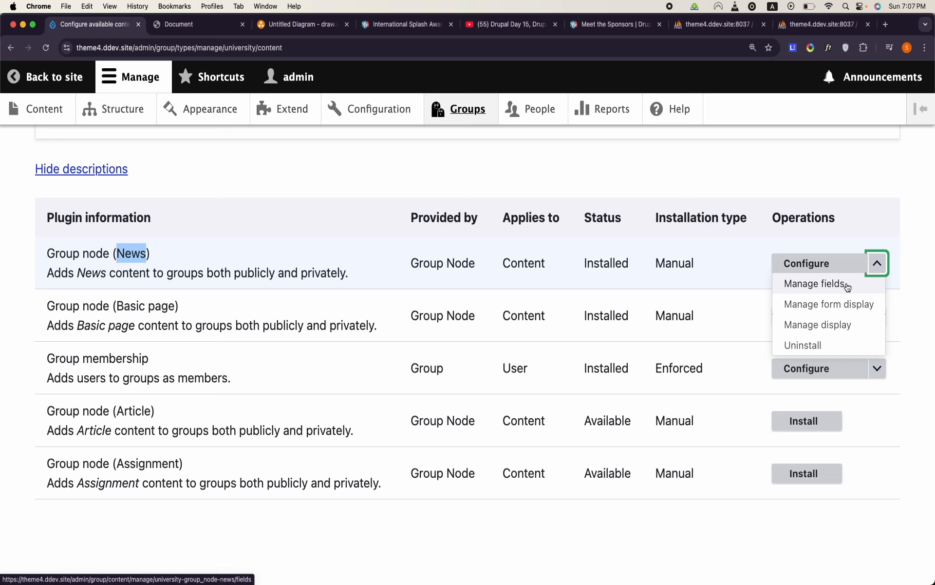
left_click(847, 287)
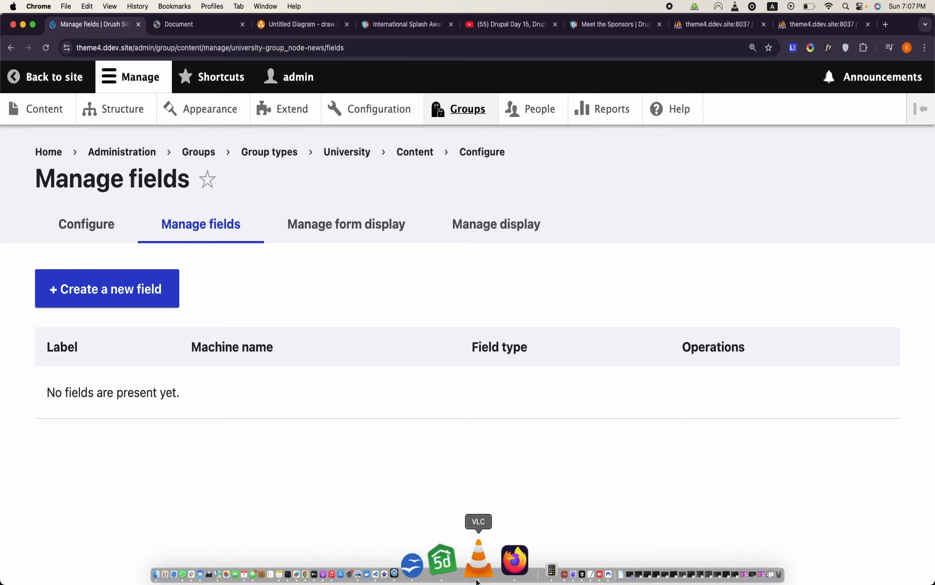
- Switch to the OpenOffice Writer document and highlight the Registration heading above the last table
left_click(464, 560)
left_click(481, 307)
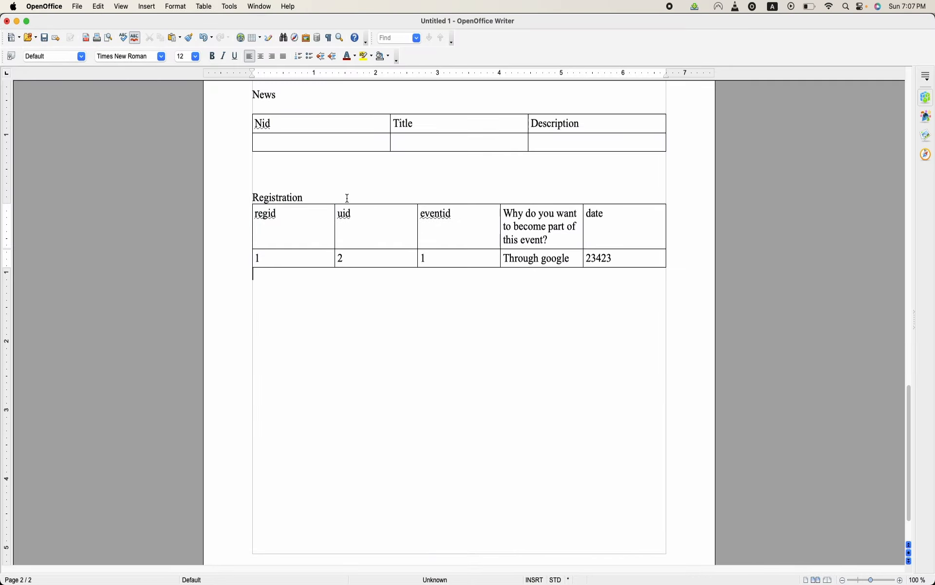
double_click(292, 197)
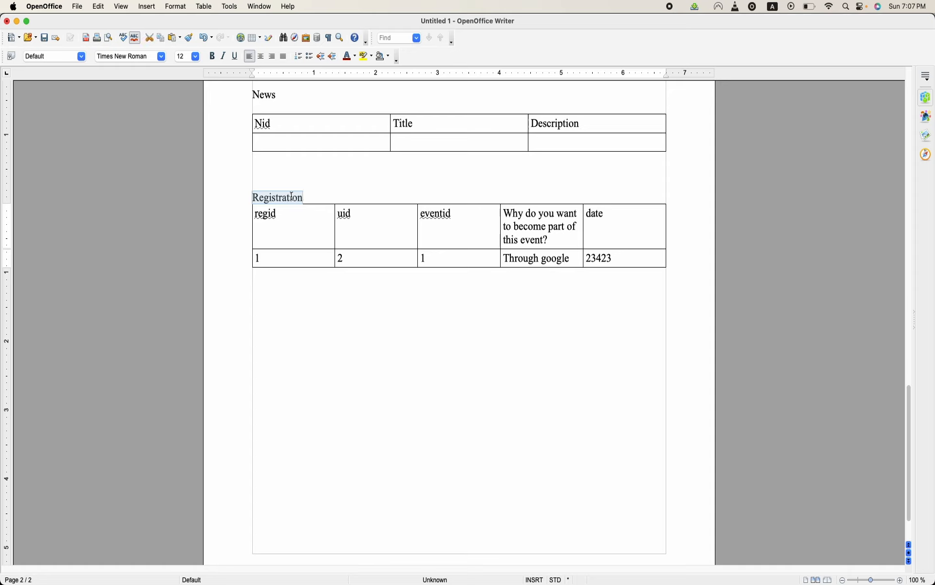
left_click(367, 187)
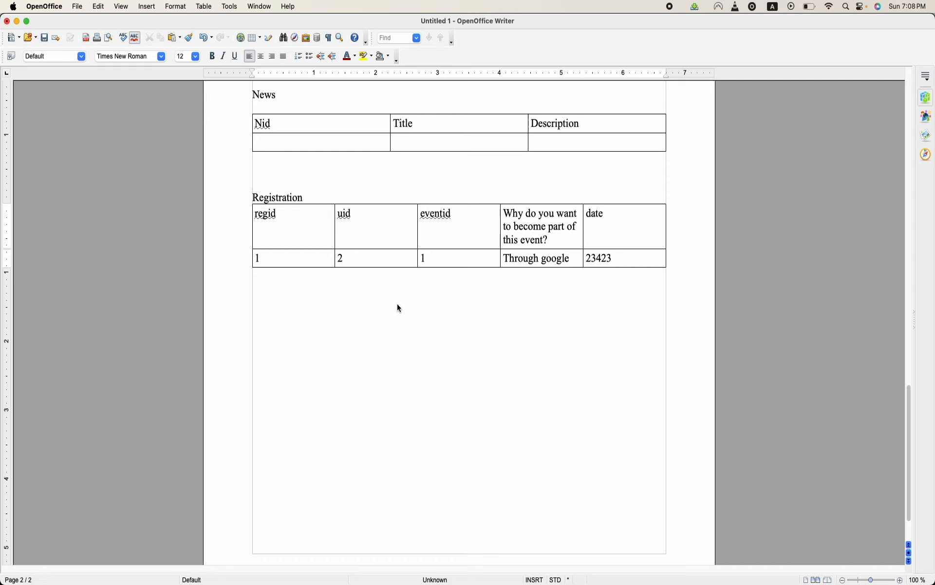
- Replace the Registration heading above the last table with "Relationship"
double_click(295, 197)
type("Relationship")
left_click(331, 326)
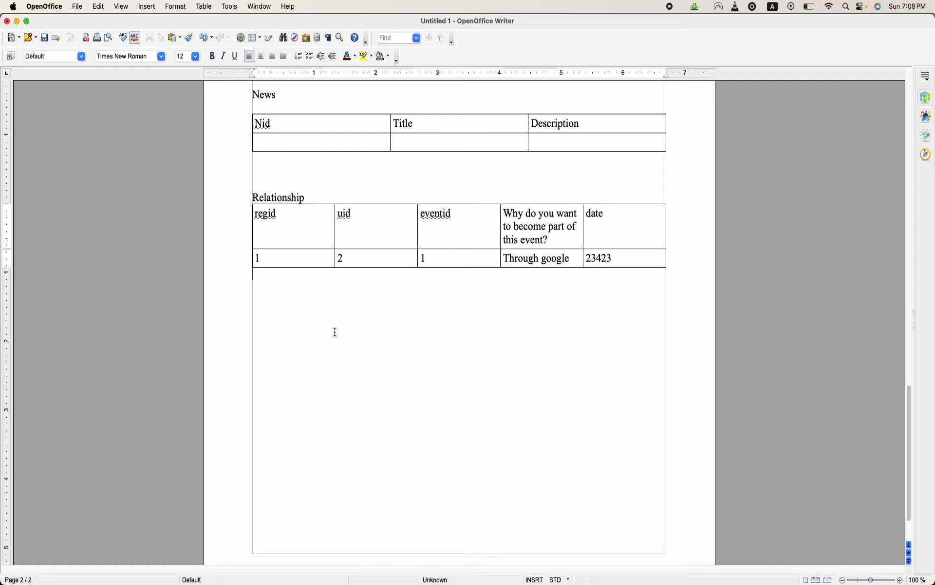
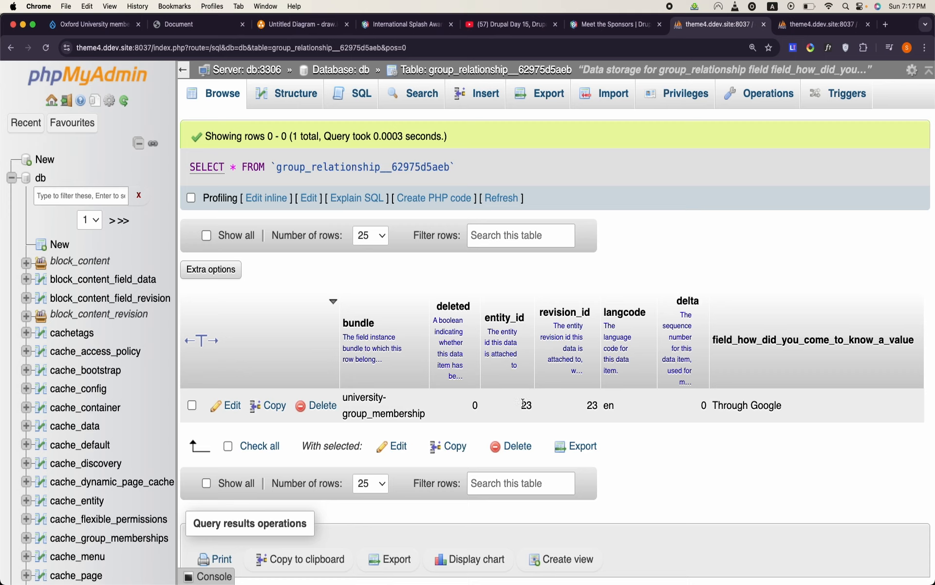
- Highlight the row's entity_id and bundle values in the group relationship table, and switch to the OpenOffice Writer document
double_click(523, 404)
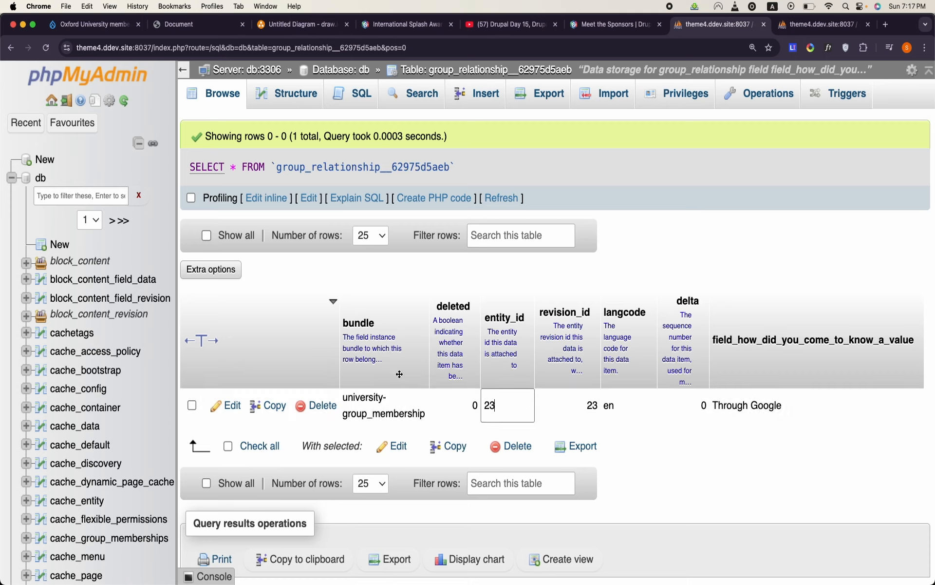
double_click(365, 403)
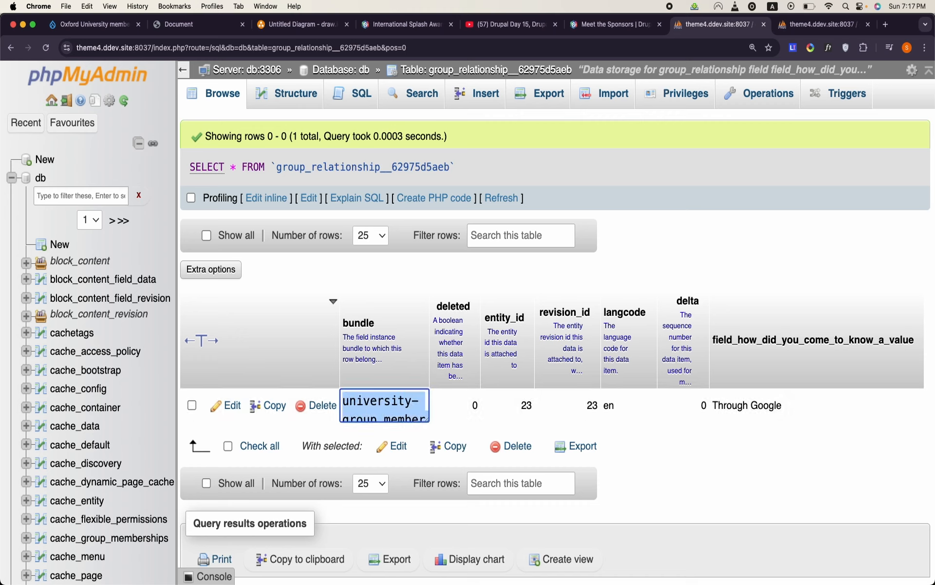
mouse_move(457, 577)
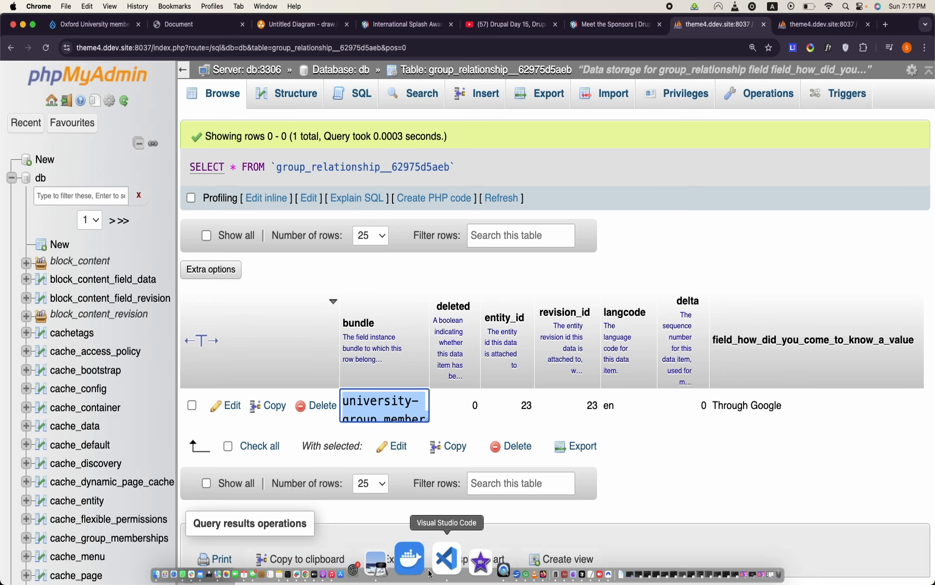
left_click(460, 570)
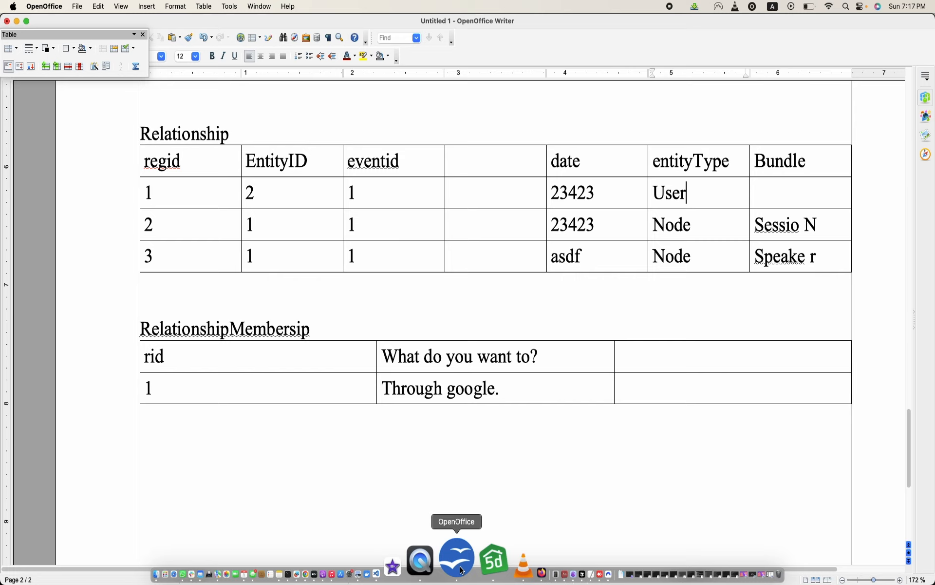
- Add a "Bundle" heading in the empty third column of the RelationshipMembersip table and enter "User" in the cell below
left_click(659, 355)
type("Bu")
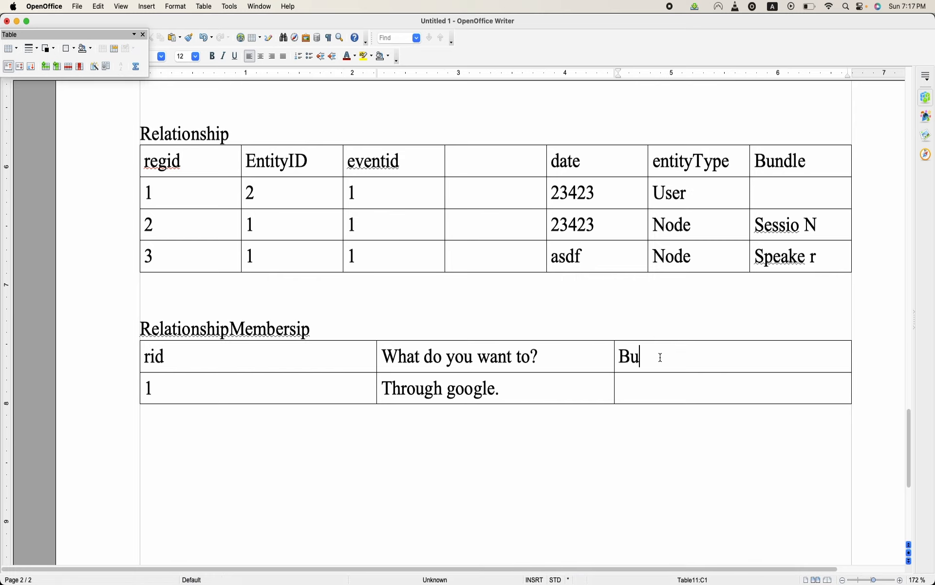
type("ndle")
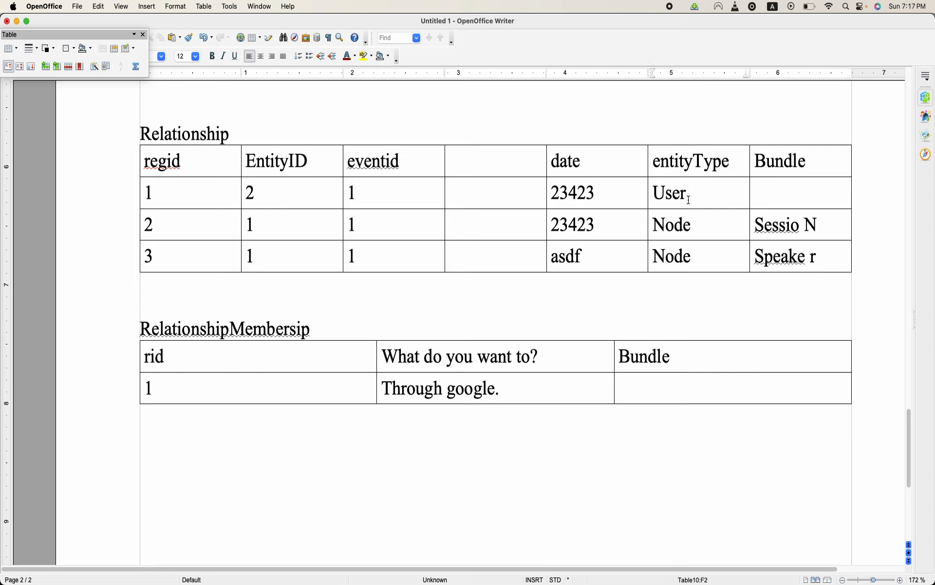
left_click(692, 382)
type("Usearm")
key("BackSpace")
key("BackSpace")
key("BackSpace")
type("er")
key("BackSpace")
type("r")
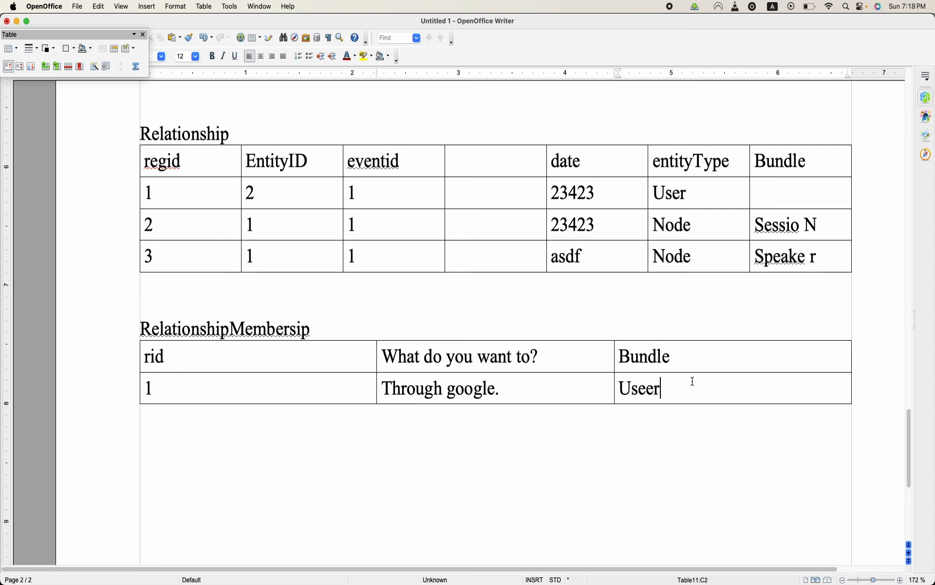
key("BackSpace")
key("BackSpace")
type("r")
- Extend the entityType value in the first data row of the Relationship table to "UserMembership"
left_click(699, 193)
type("Mem")
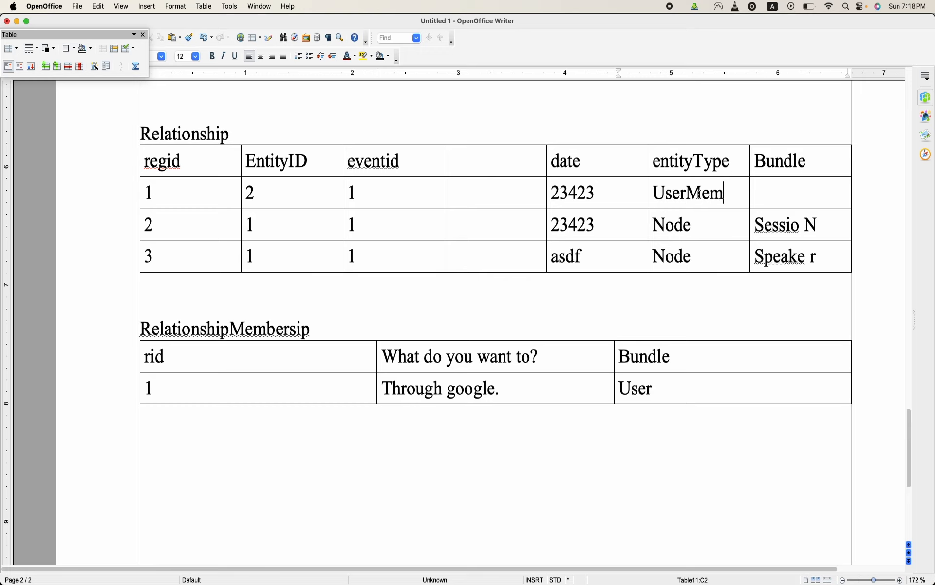
type("bership")
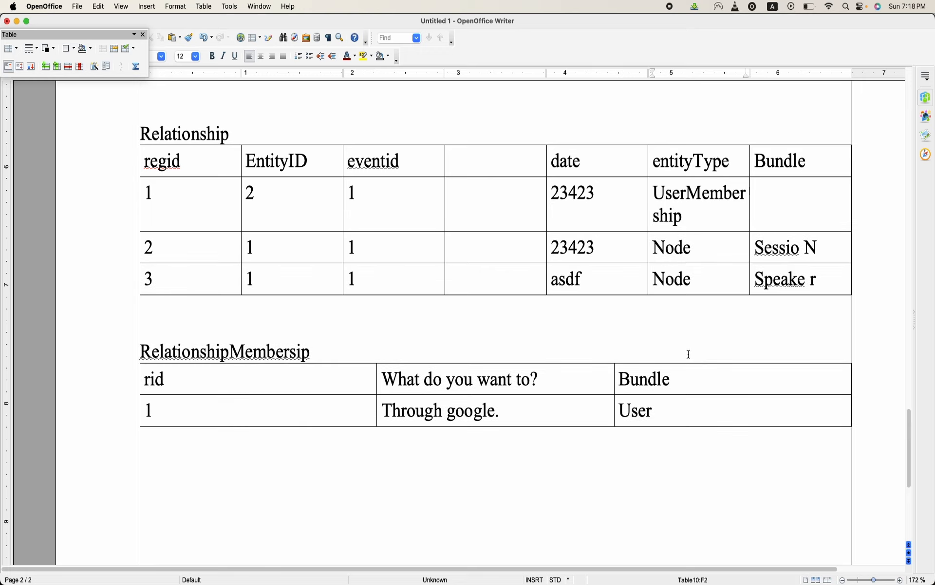
- Extend the Bundle value in the RelationshipMembersip table to "UserMembership", dismissing the save dialog without saving
left_click(687, 407)
type("Membser")
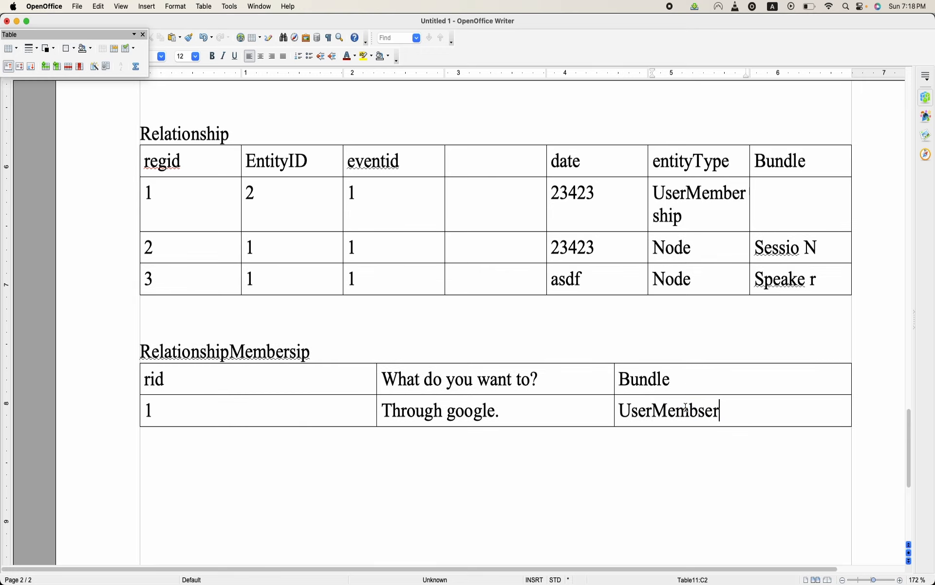
key("BackSpace")
key("BackSpace")
key("BackSpace")
type("ers")
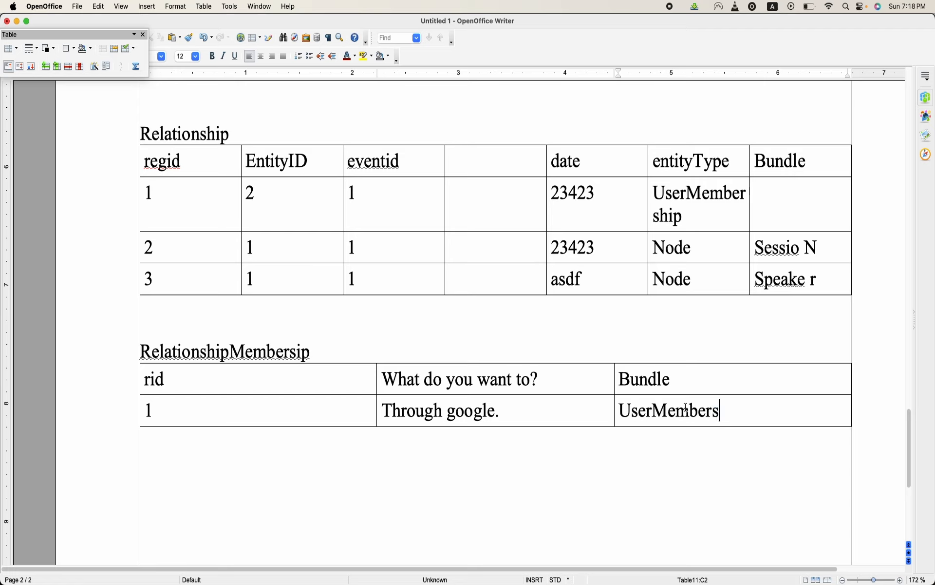
type("hip")
key("Return")
key("super+s")
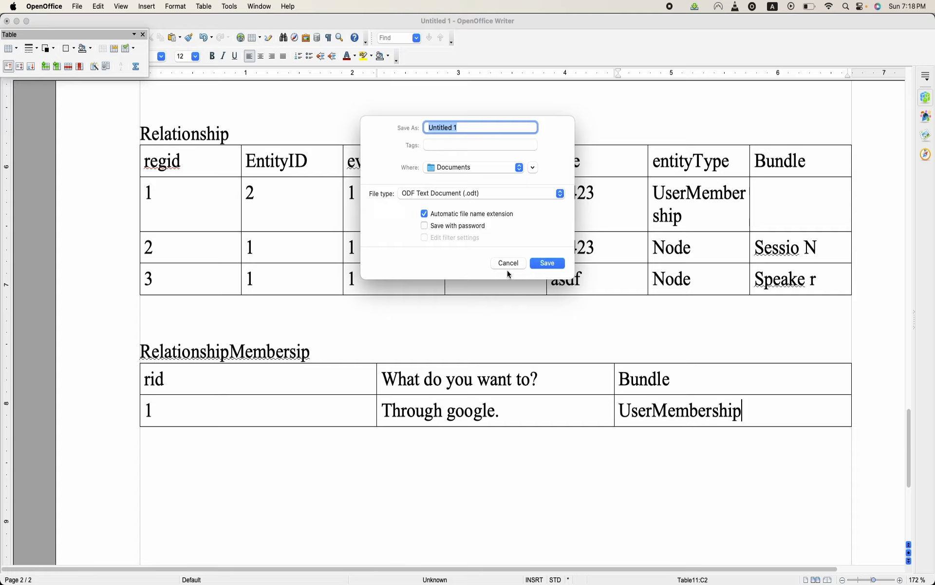
left_click(509, 264)
- Examine the Event, User, Roles, UserRole, Speaker and Session tables on the document's first page
scroll(511, 268, "up", 15)
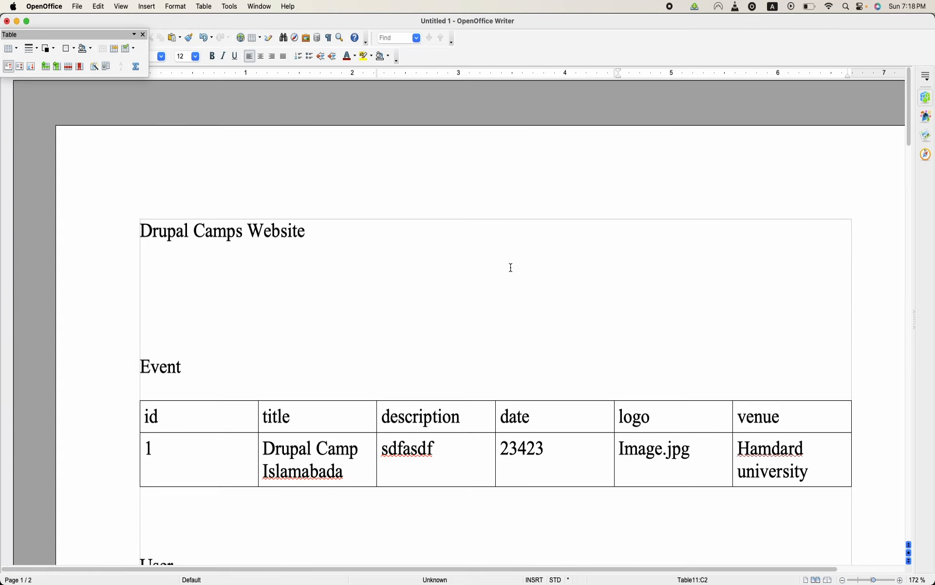
scroll(511, 267, "down", 4)
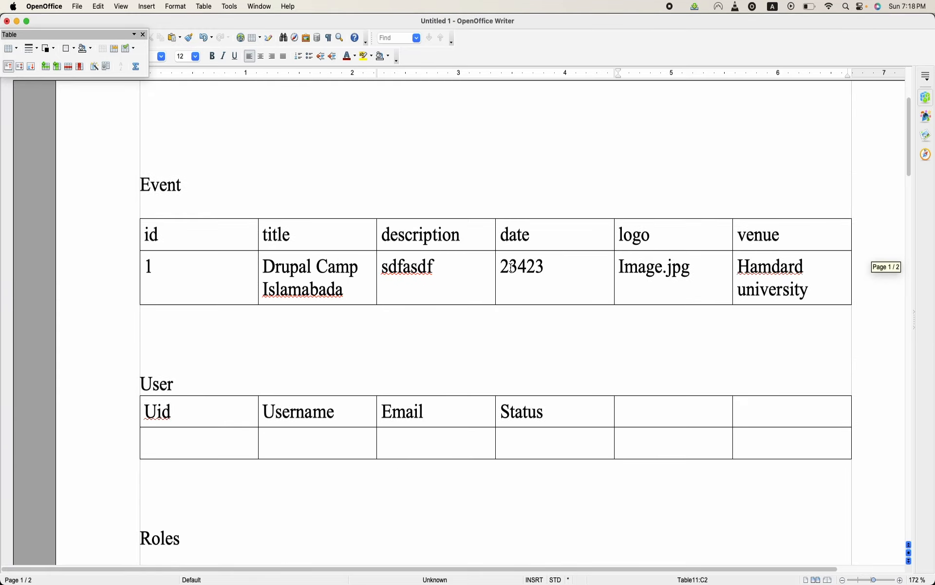
scroll(290, 202, "up", 4)
scroll(290, 203, "right", 1)
scroll(167, 366, "down", 4)
scroll(168, 367, "left", 1)
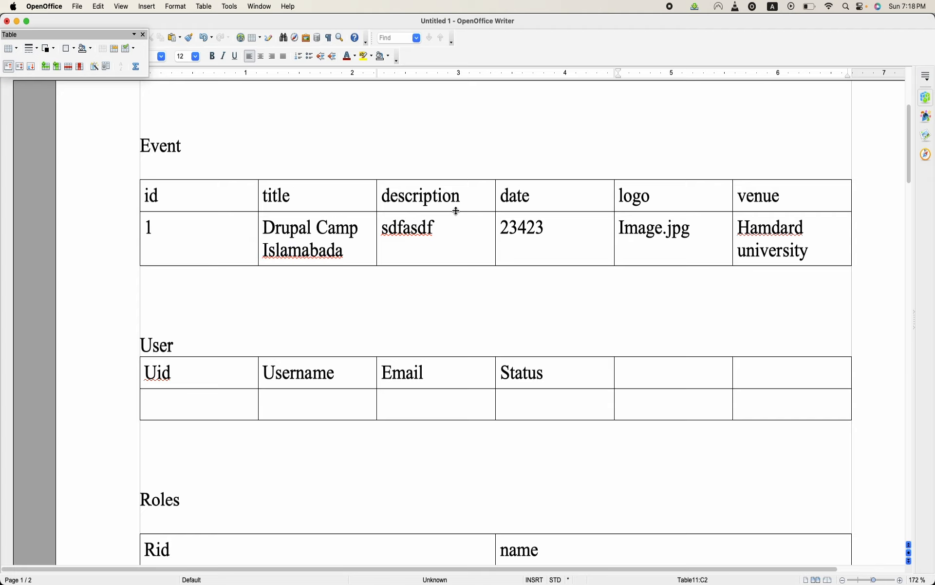
scroll(376, 303, "down", 4)
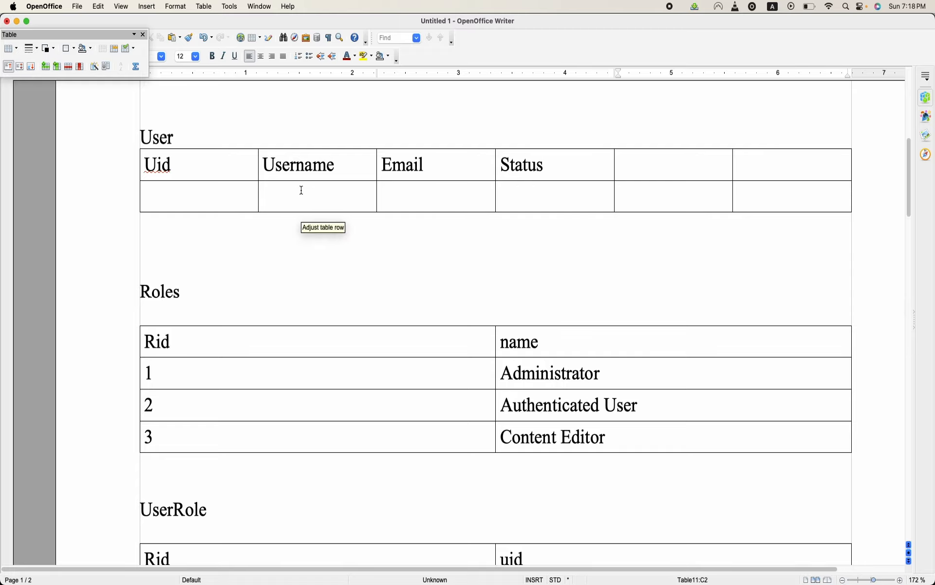
scroll(265, 304, "down", 2)
scroll(265, 305, "down", 6)
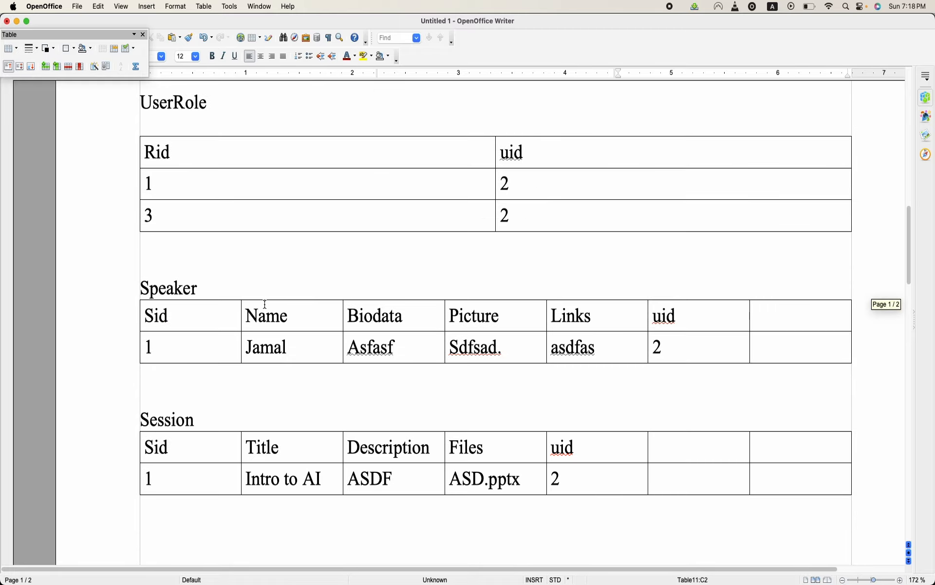
scroll(265, 305, "up", 4)
scroll(265, 305, "down", 5)
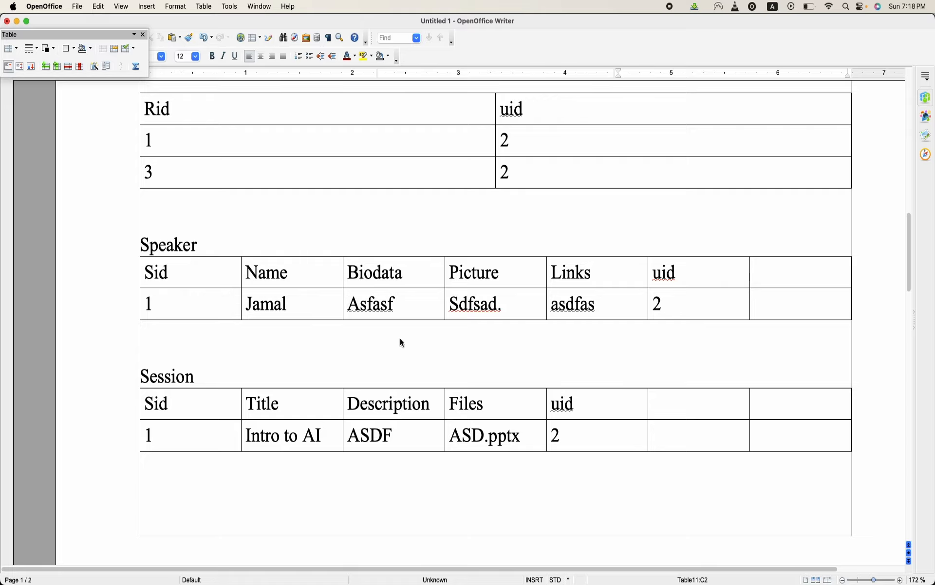
- Examine the SessionSpeaker, Sponsors, News and Relationship tables, and highlight the Relationship heading
scroll(378, 341, "down", 2)
scroll(378, 341, "down", 3)
scroll(378, 342, "down", 3)
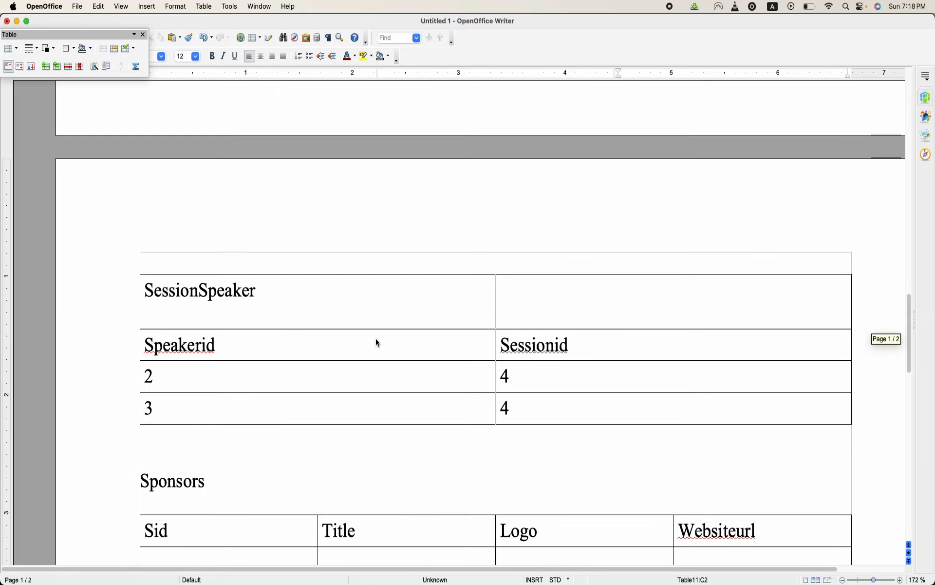
scroll(378, 343, "down", 2)
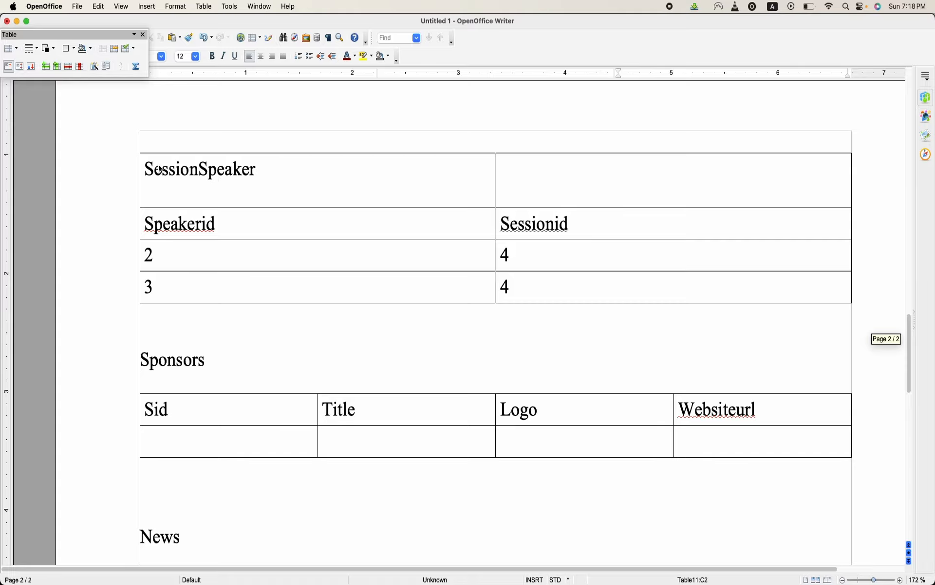
scroll(230, 176, "up", 6)
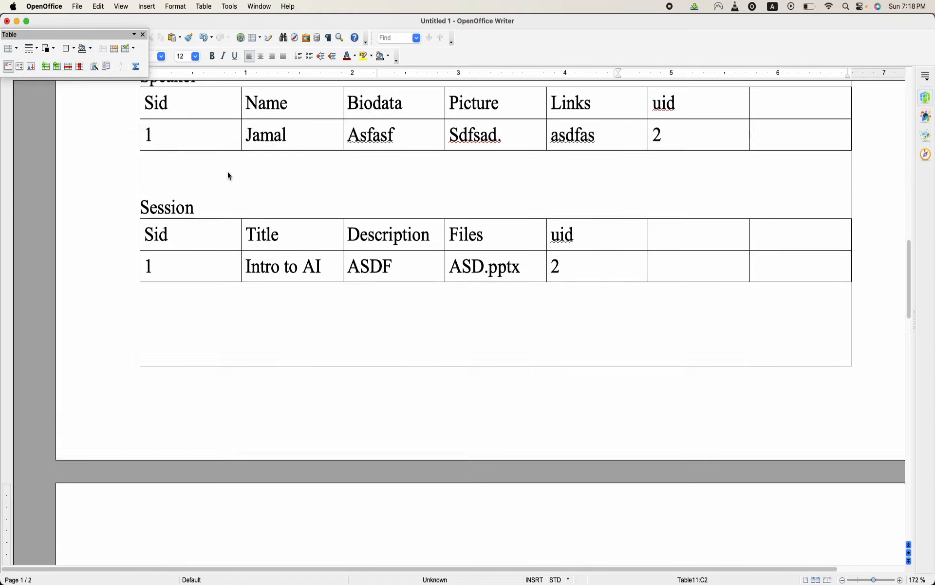
scroll(231, 176, "down", 2)
scroll(230, 176, "down", 2)
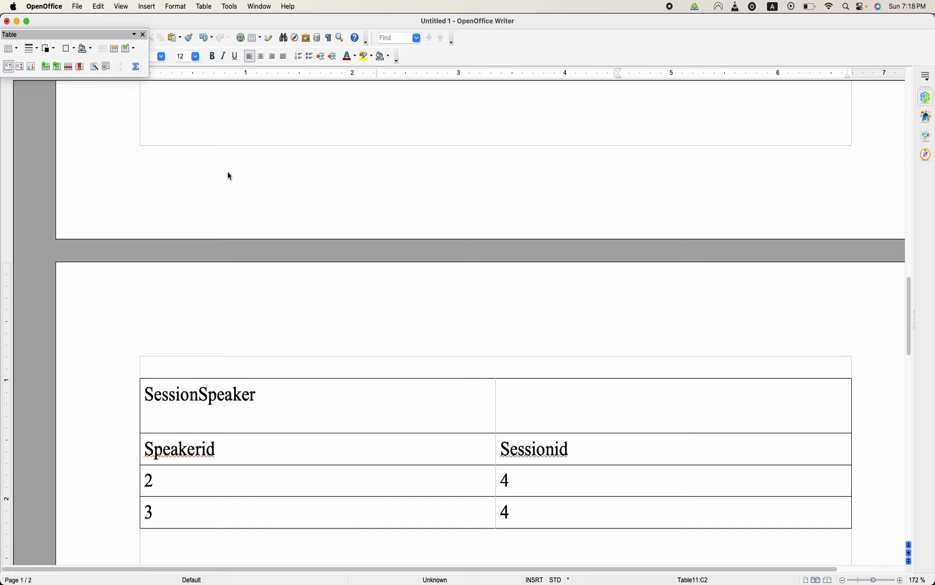
scroll(235, 315, "down", 6)
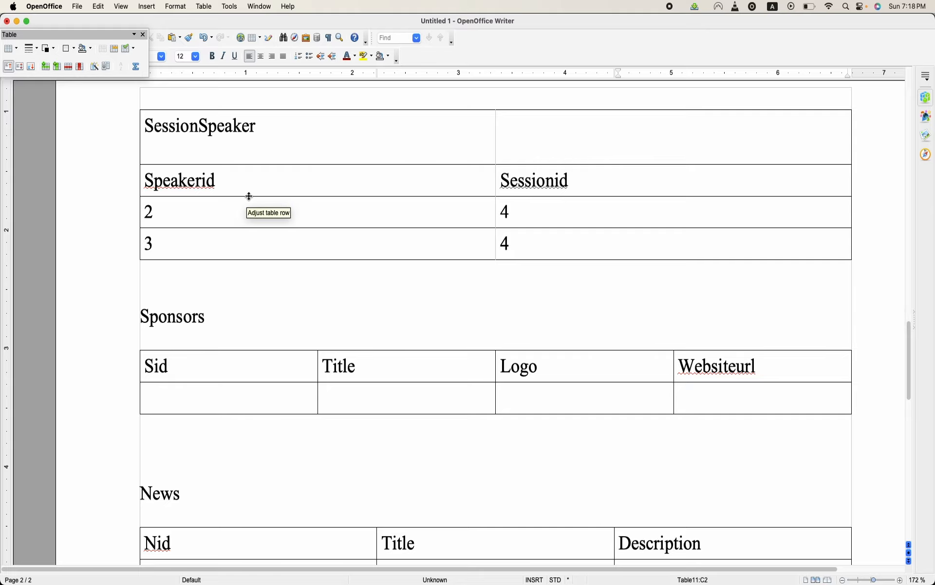
scroll(242, 353, "down", 3)
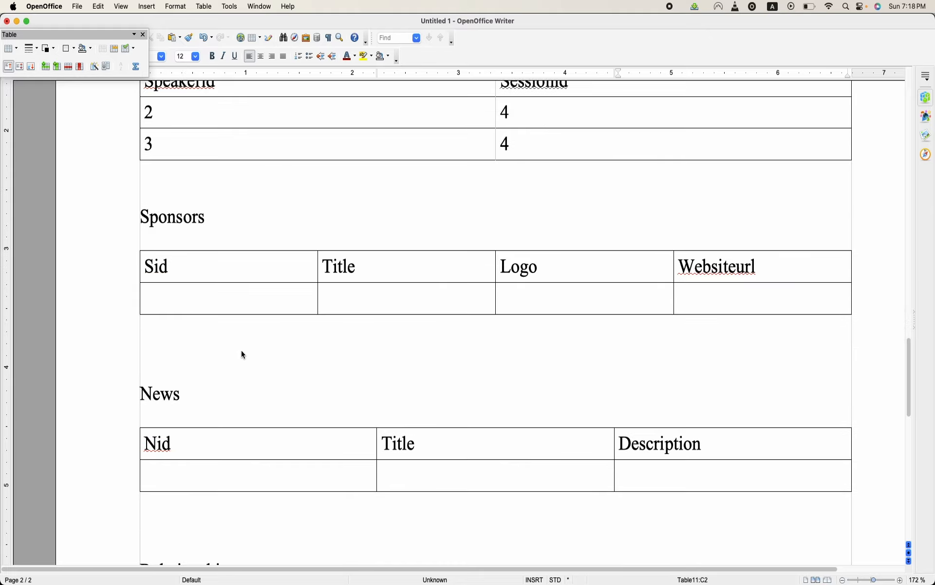
scroll(244, 355, "down", 5)
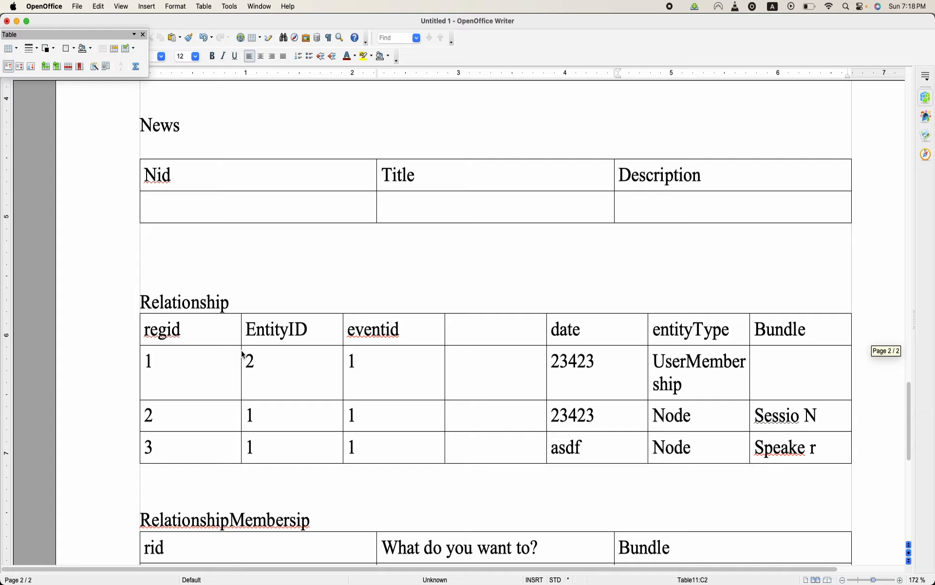
scroll(244, 354, "down", 2)
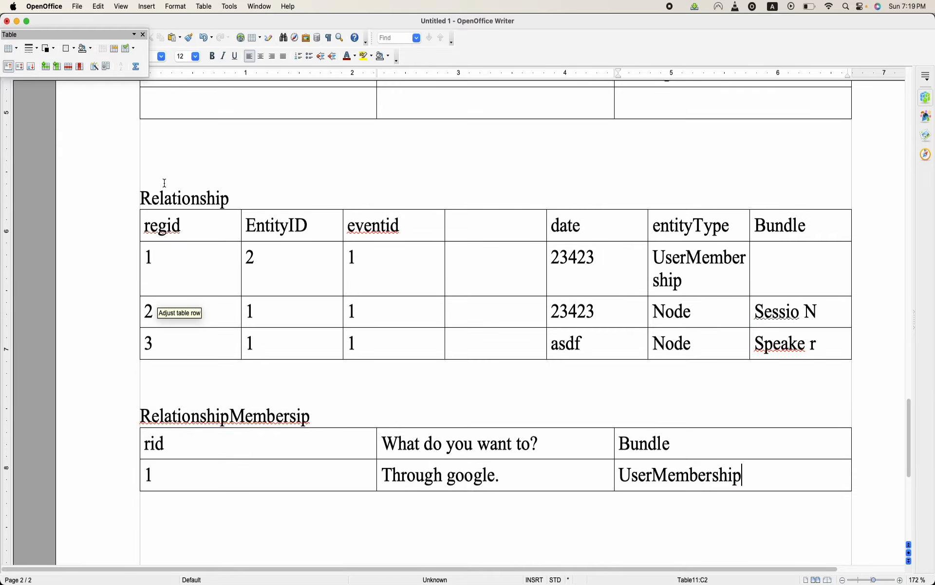
double_click(186, 193)
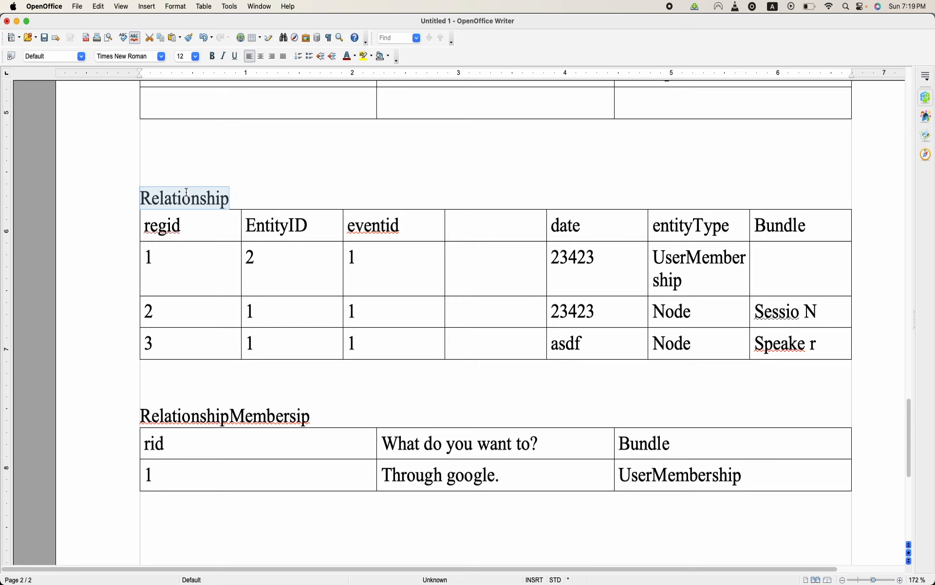
scroll(187, 193, "down", 3)
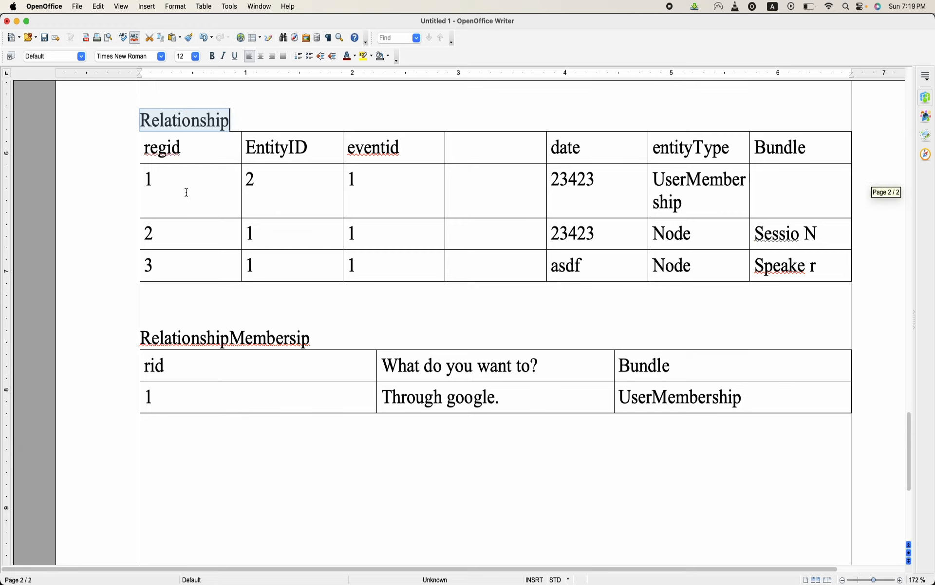
- Append "(Group Entity Type, Bundle Event)" to the Event heading on the document's first page
scroll(186, 193, "up", 10)
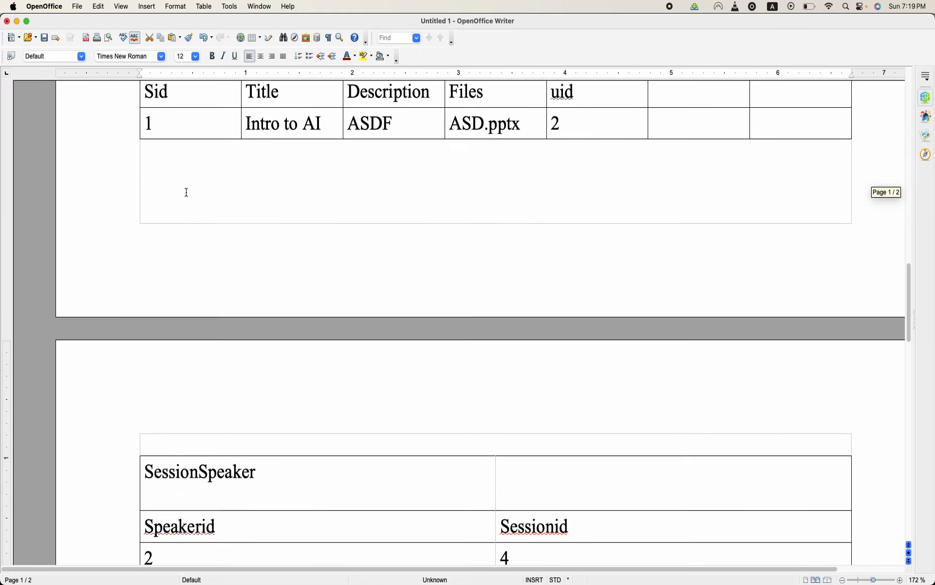
scroll(186, 193, "up", 15)
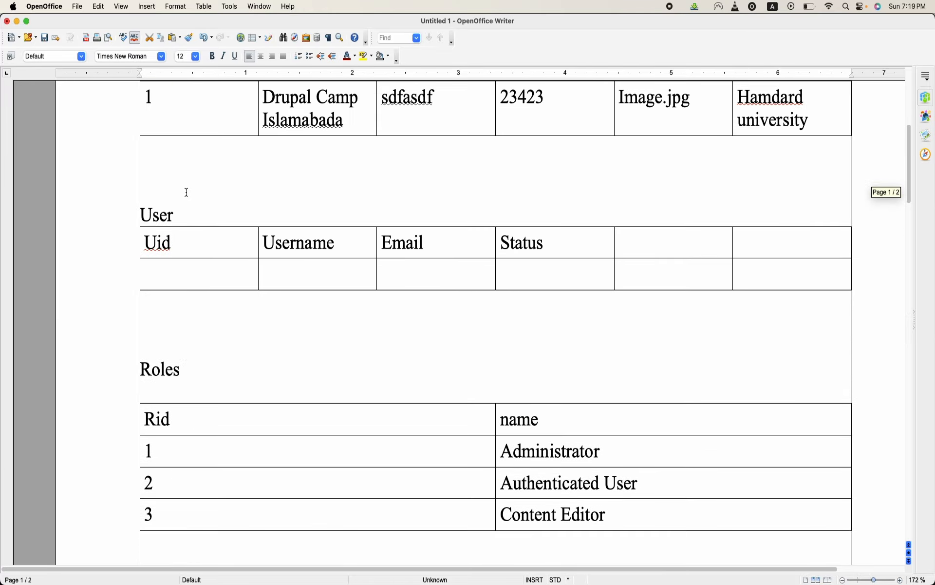
scroll(187, 193, "up", 5)
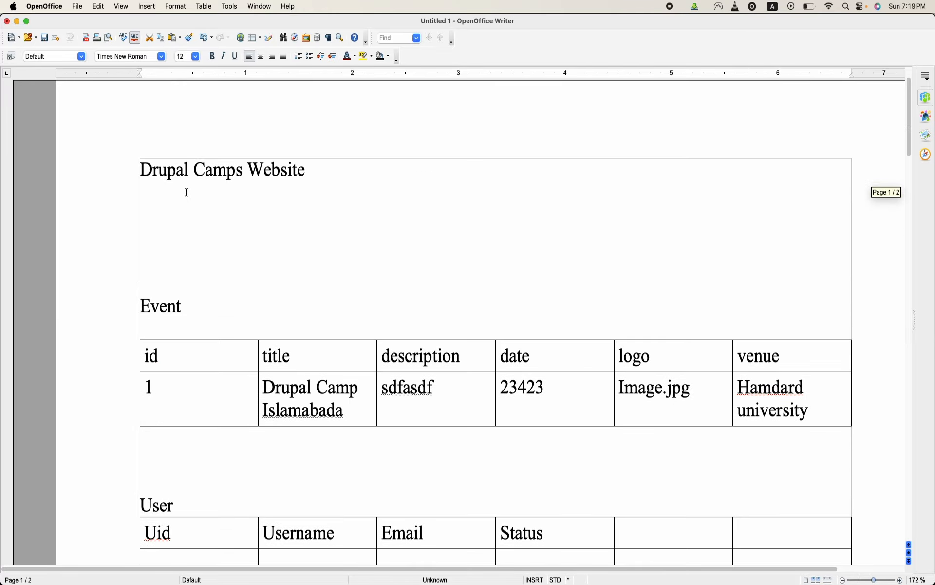
left_click(406, 294)
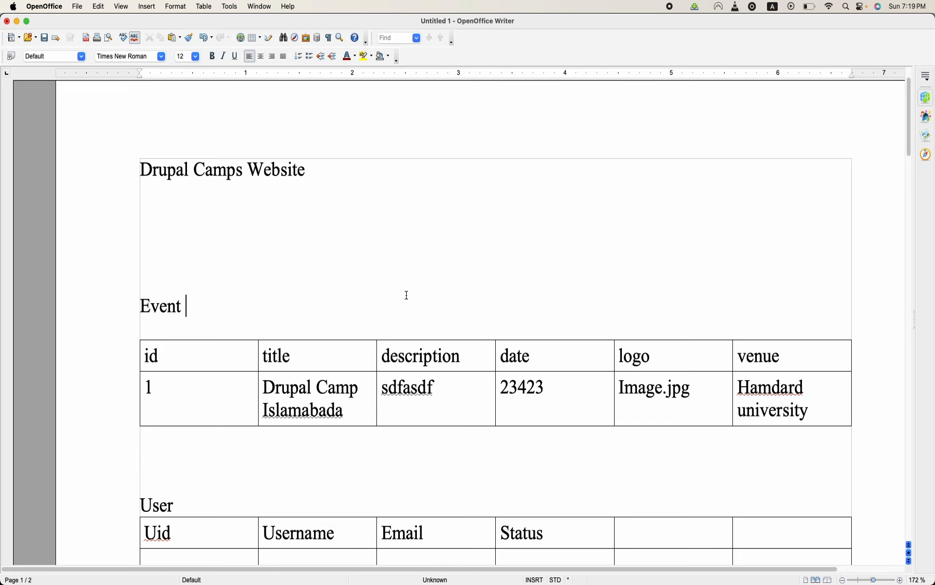
double_click(168, 305)
left_click(331, 299)
type("(Groupo")
key("BackSpace")
type("o")
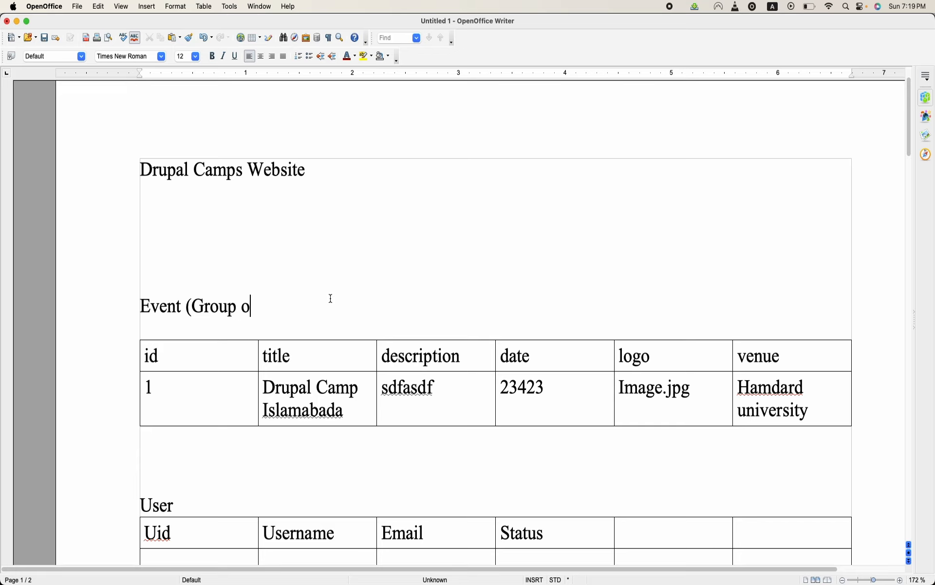
key("BackSpace")
type("Entity Tp")
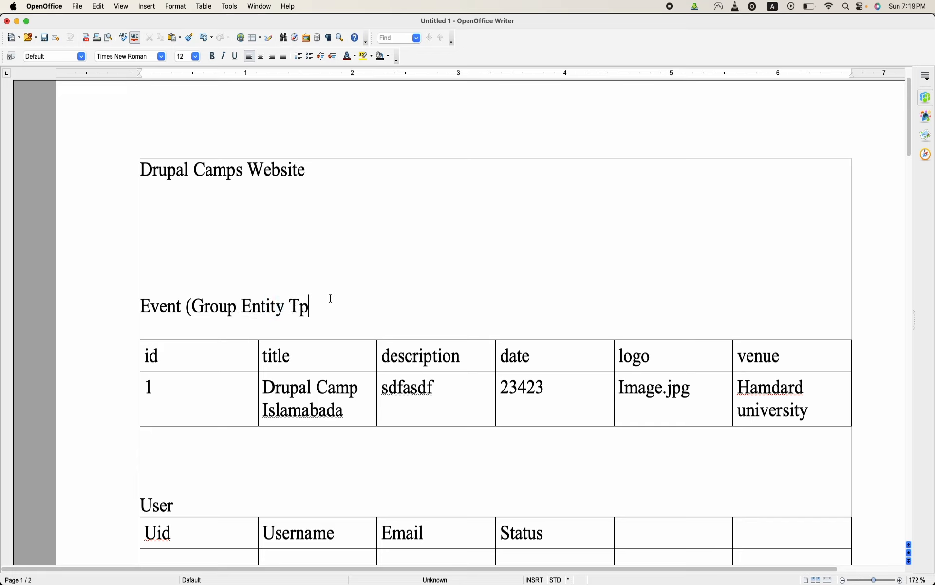
key("BackSpace")
type("hype,")
key("BackSpace")
key("BackSpace")
key("BackSpace")
key("BackSpace")
key("BackSpace")
type("ype, Bundle ")
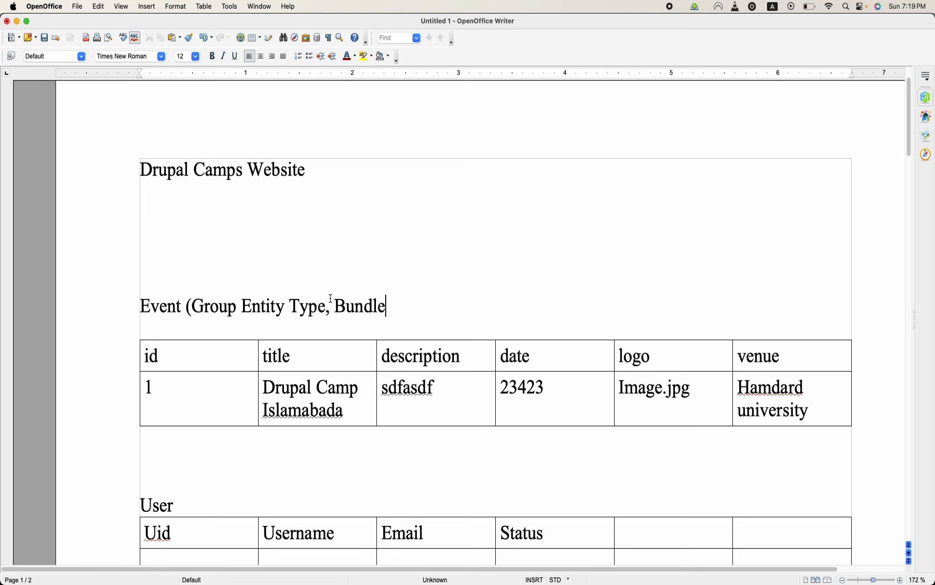
type("Event)")
- Highlight the word Event at the start of its heading and point to the bundle name in the annotation
double_click(157, 309)
triple_click(156, 309)
double_click(156, 309)
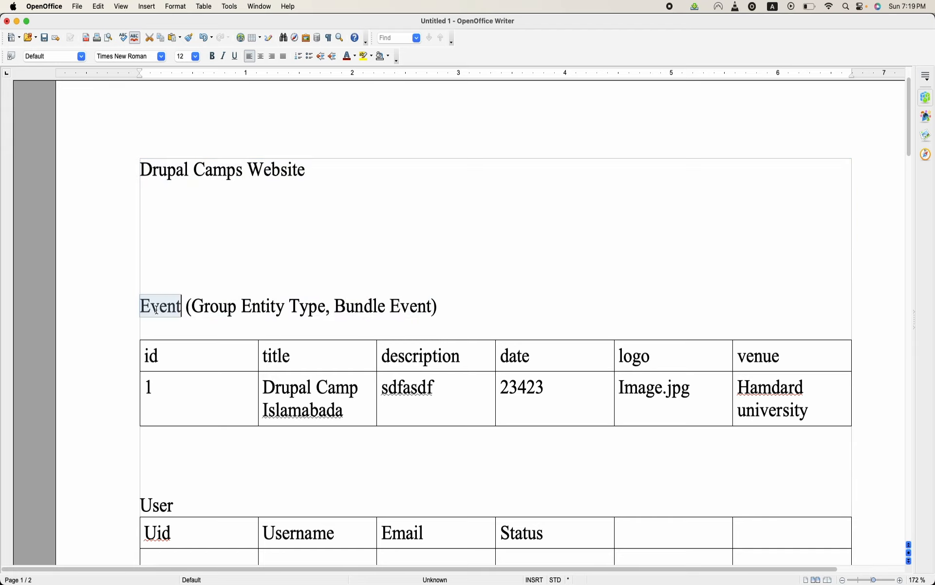
left_click(366, 307)
left_click(419, 312)
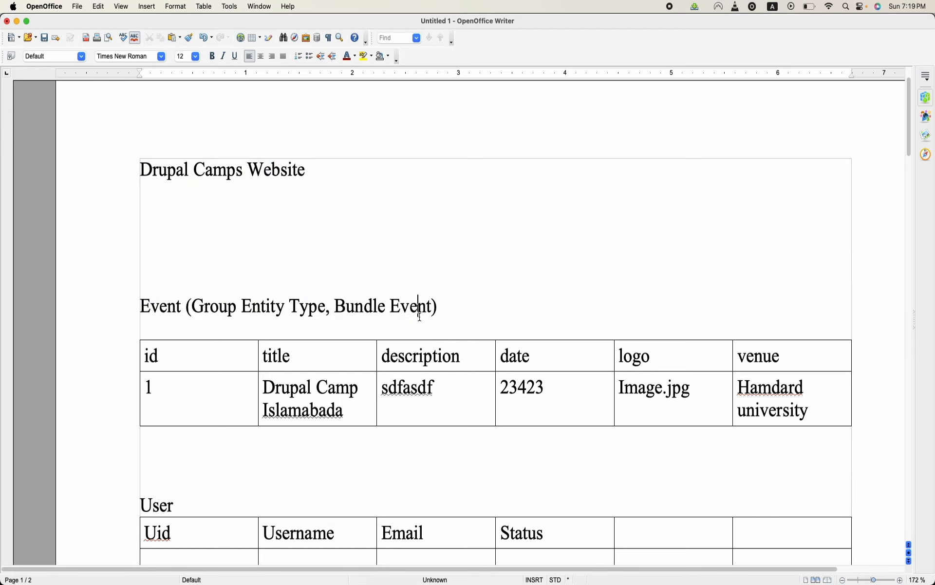
- Append "(People)" to the heading above the User table
scroll(184, 312, "down", 10)
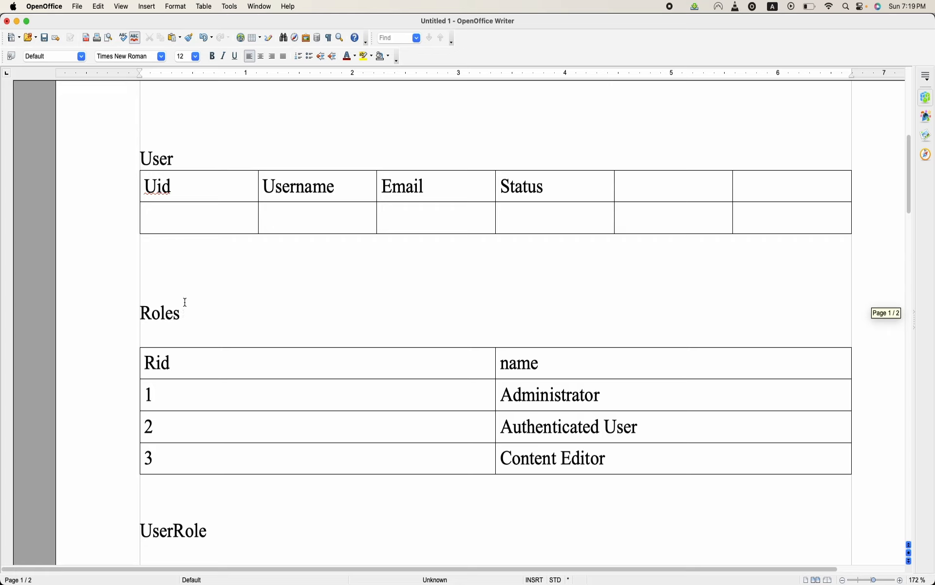
left_click(242, 161)
type("(P")
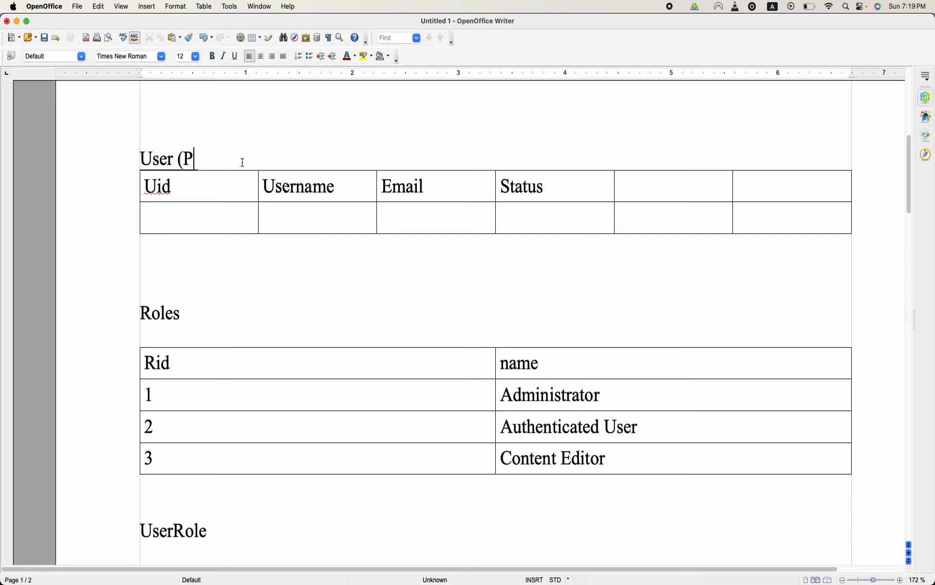
type("eip")
key("BackSpace")
key("BackSpace")
type("ople)")
- Append "(Entity type node, bundle Speaker)" to the heading above the Speaker table
scroll(242, 162, "down", 4)
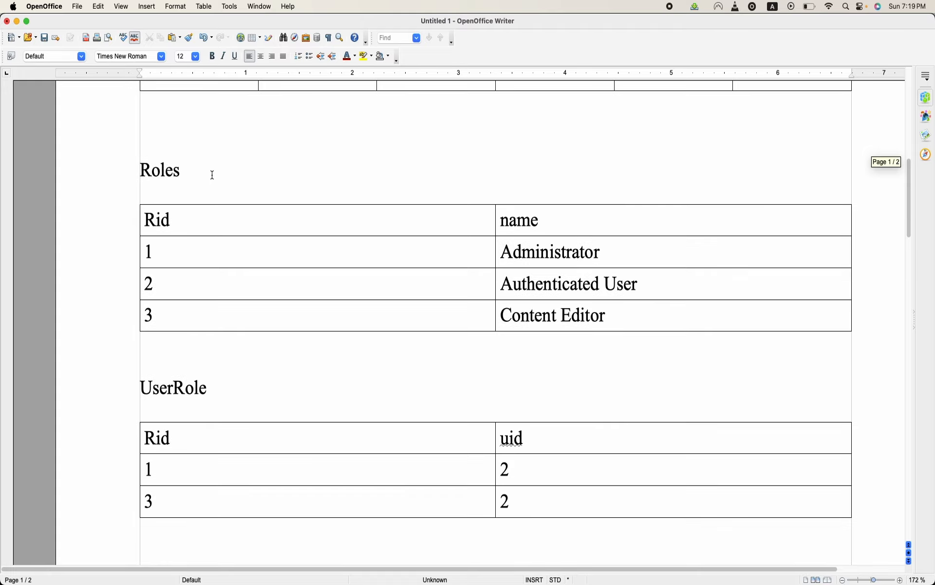
scroll(272, 355, "down", 6)
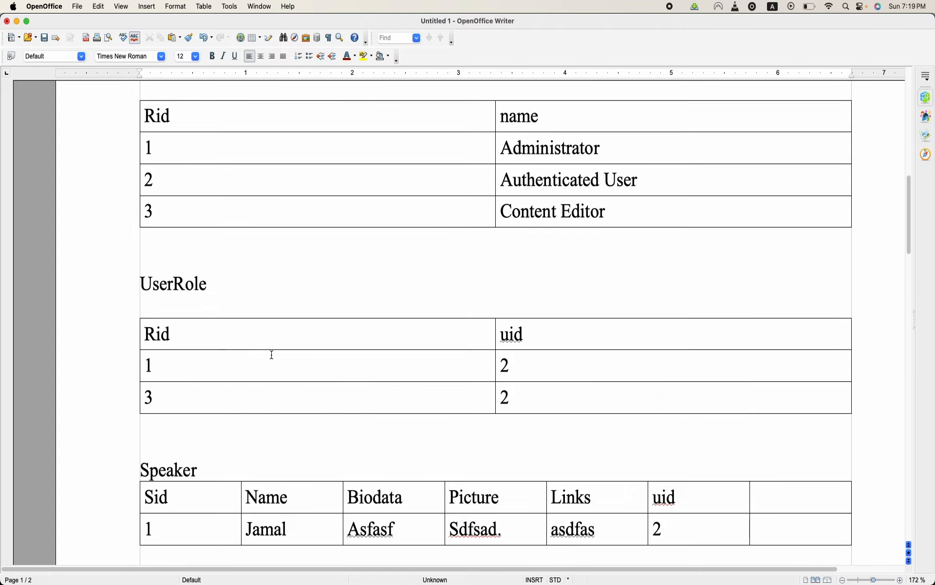
scroll(254, 331, "up", 2)
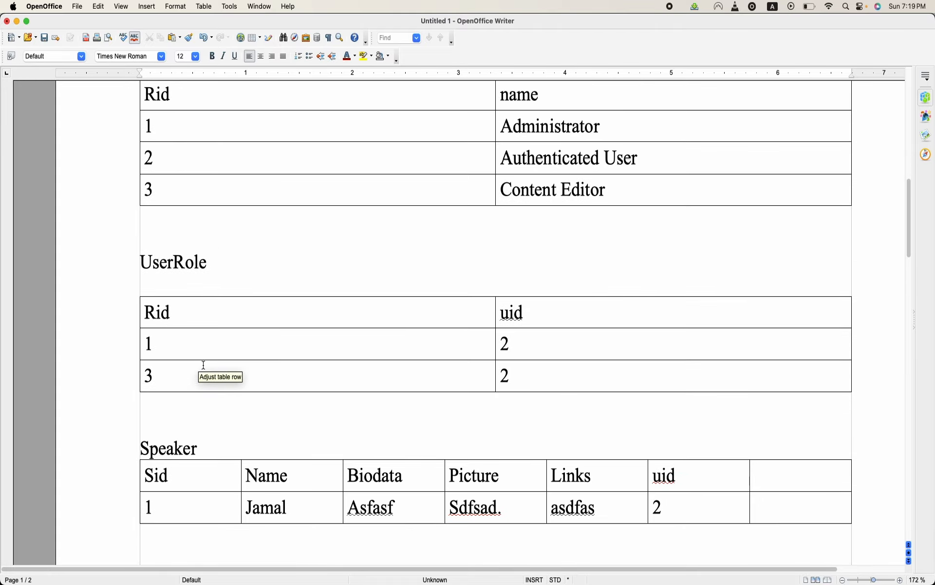
scroll(209, 360, "down", 3)
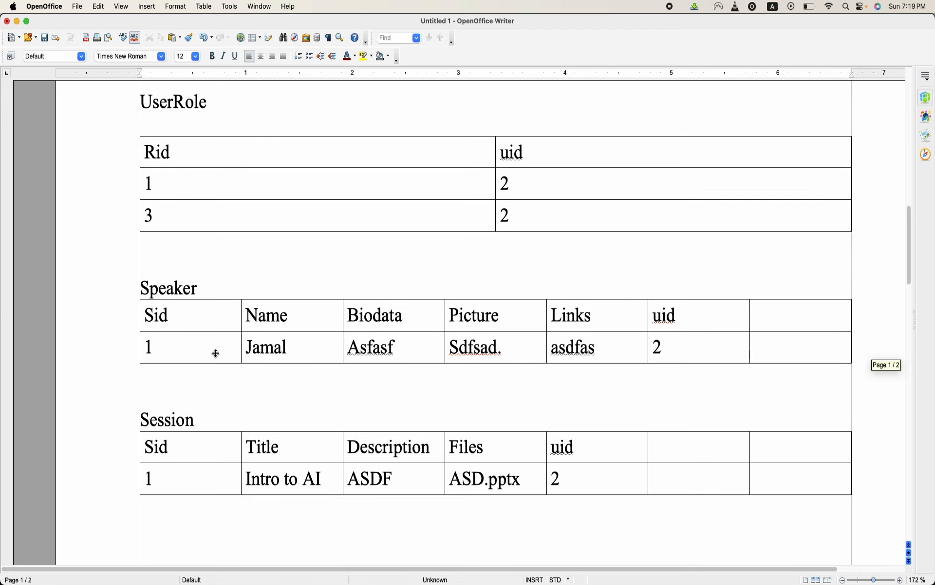
left_click(286, 286)
type("(En")
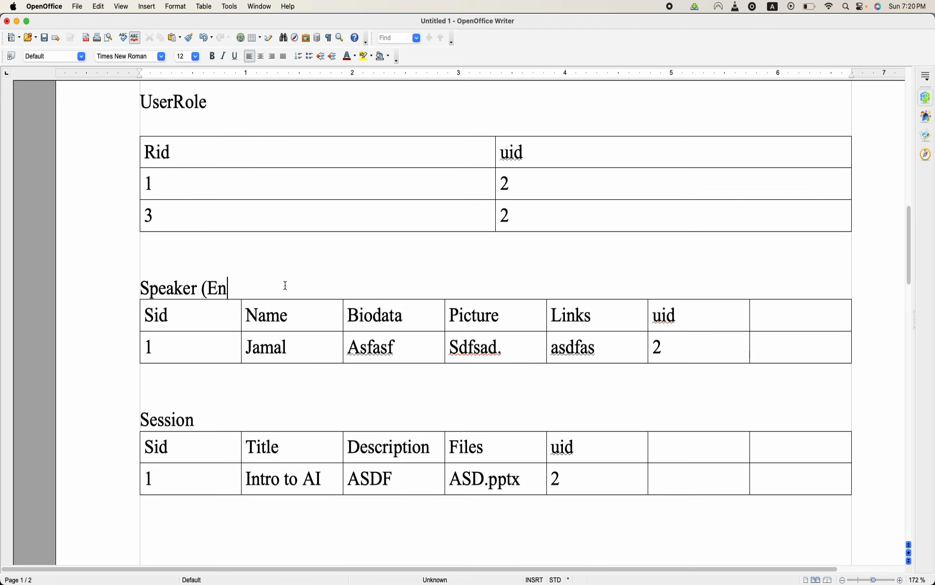
type("tity type nod")
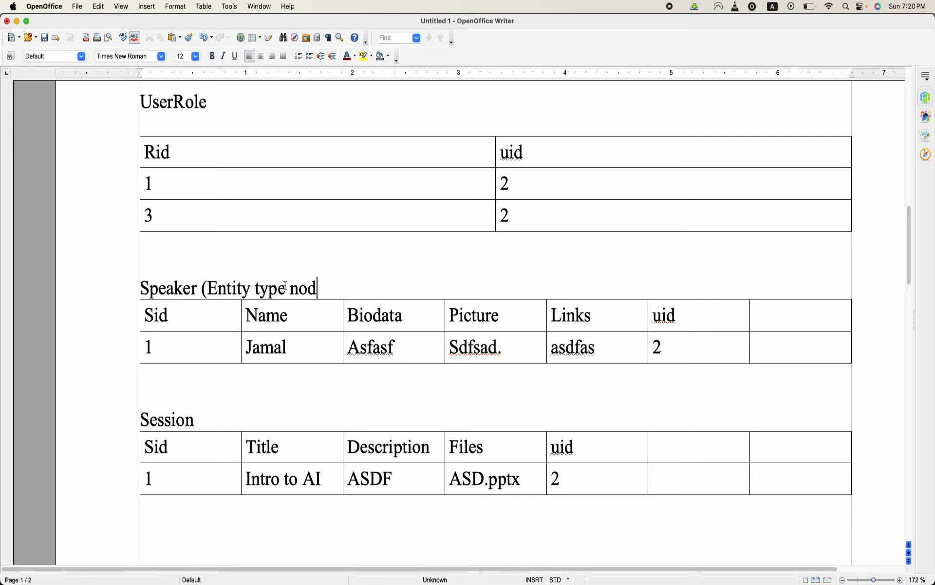
type("e, bundle P")
key("BackSpace")
type("Speaker")
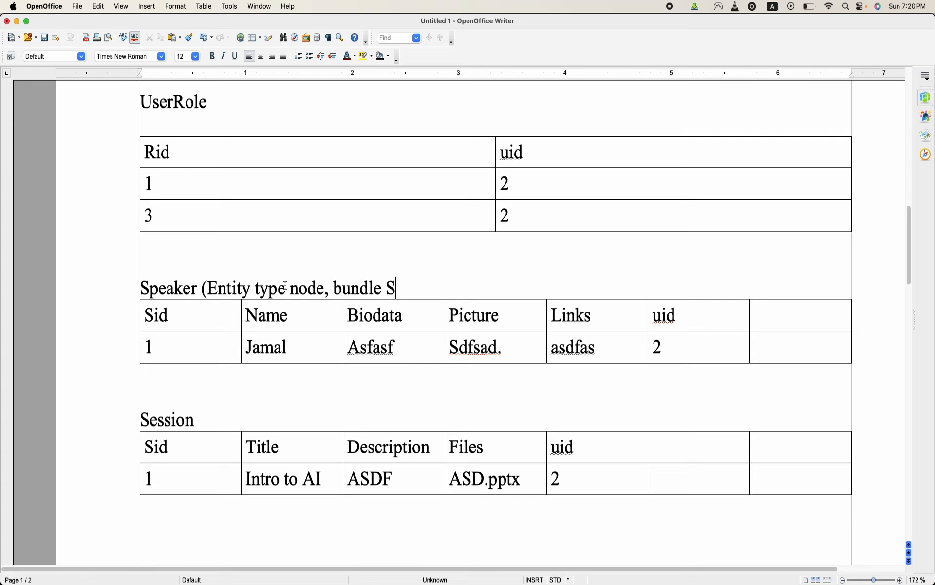
key("Delete")
type(")")
- Append "(Entity Type Node, Bundle Session)" to the heading above the Session table
scroll(286, 288, "down", 3)
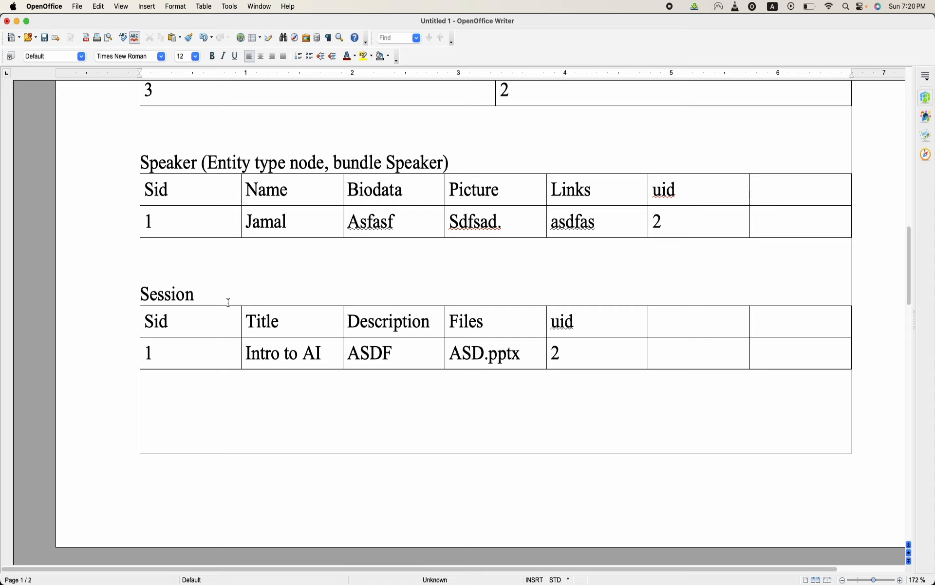
left_click(246, 292)
type("(Entity ")
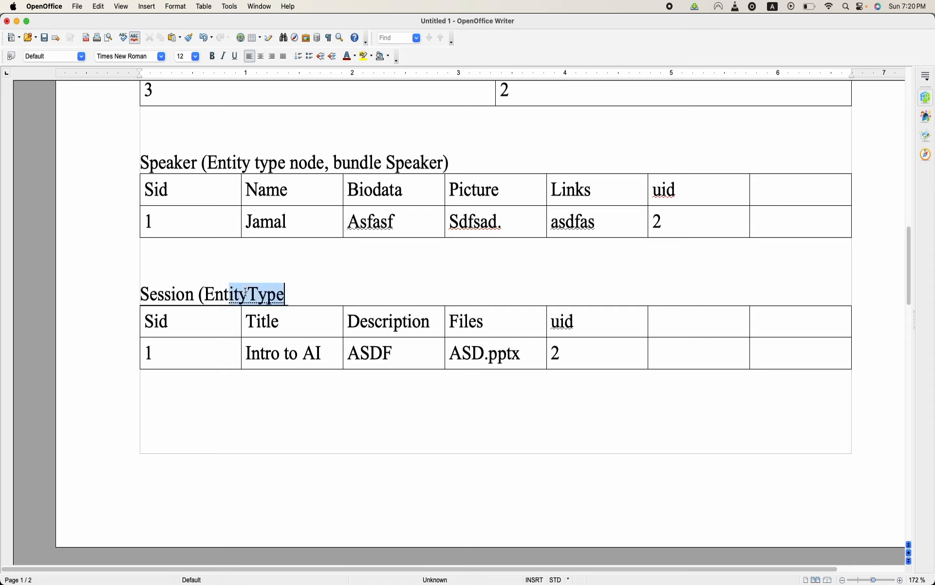
type("Type No")
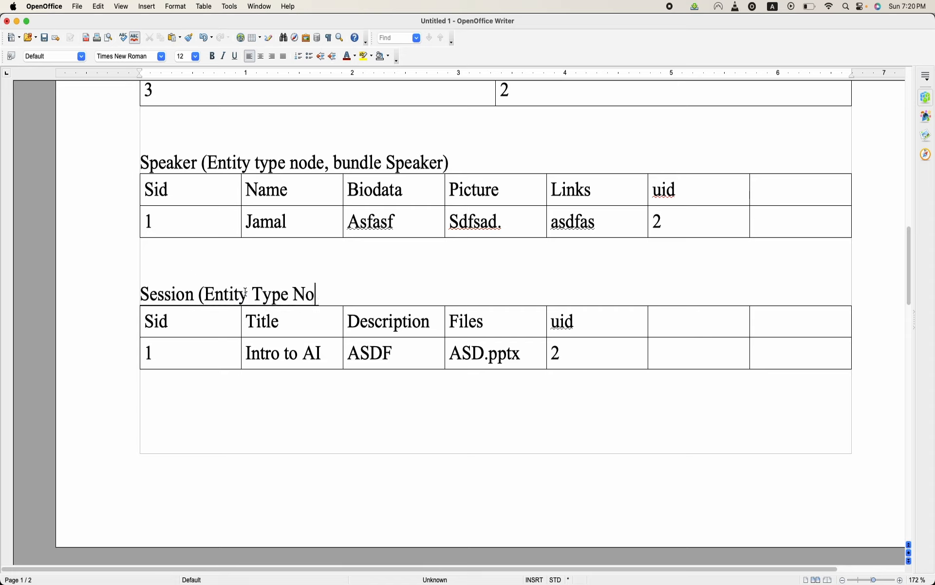
type("de, Bundle Se")
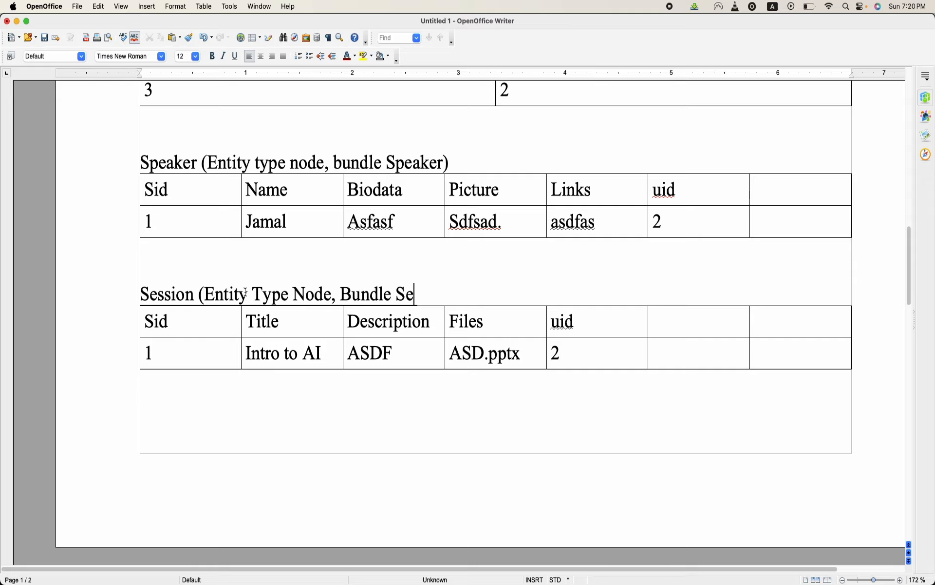
type("ssion)")
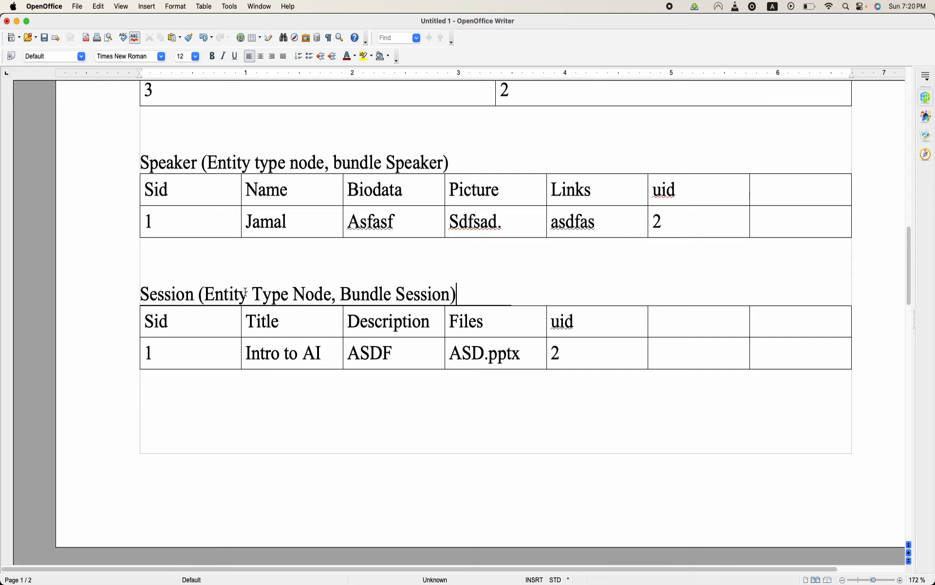
- Examine the SessionSpeaker, Sponsors and News tables on the document's second page
scroll(246, 292, "down", 8)
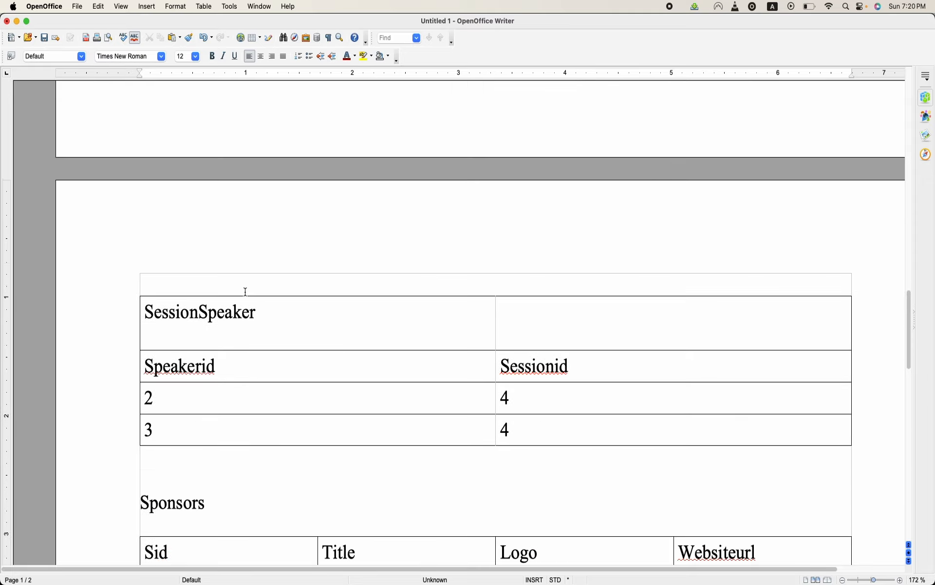
scroll(246, 291, "down", 5)
scroll(426, 266, "down", 1)
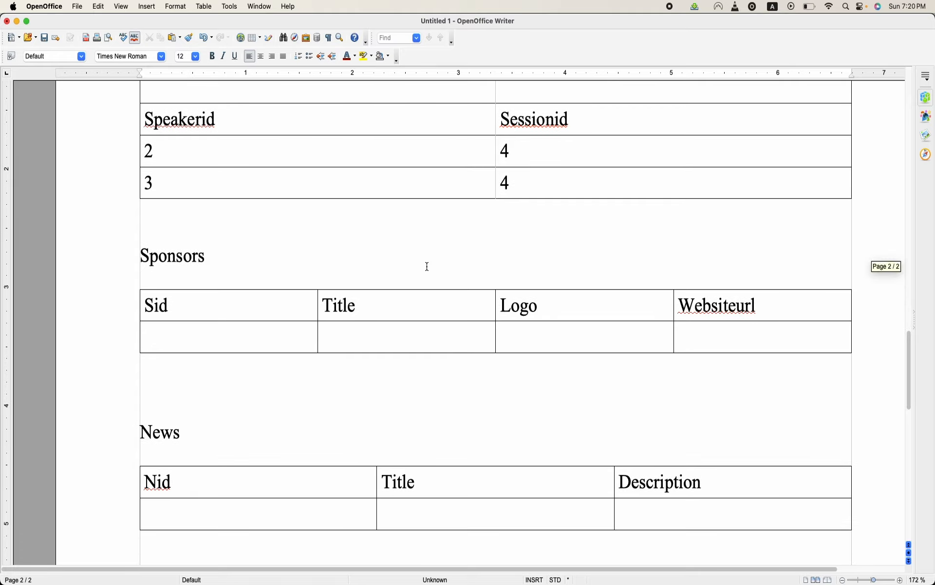
scroll(427, 266, "up", 3)
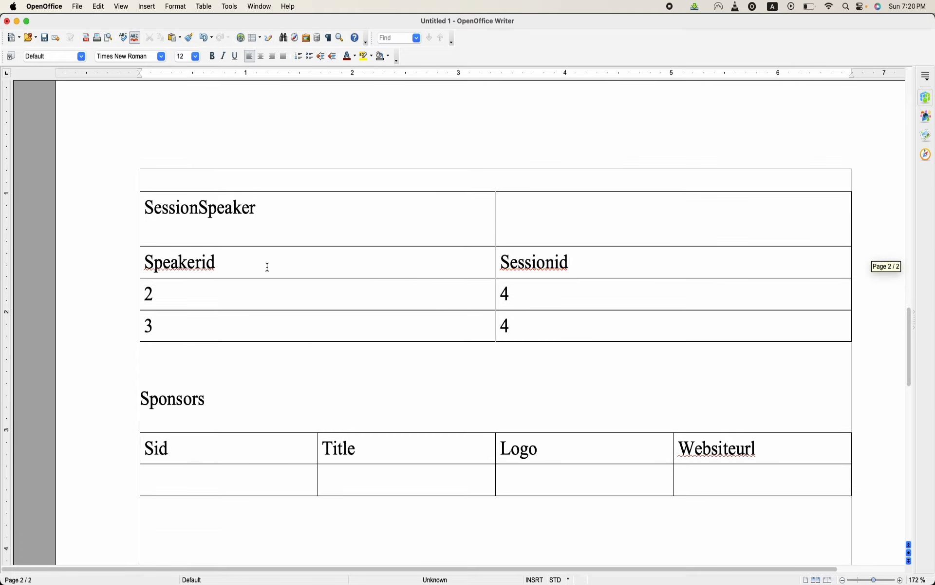
scroll(268, 267, "down", 2)
scroll(201, 289, "up", 17)
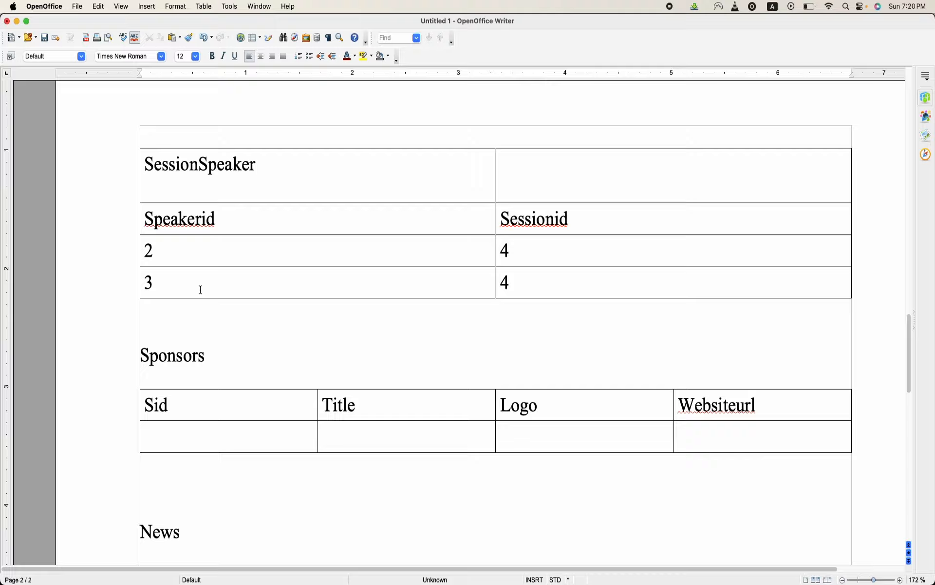
scroll(201, 290, "down", 10)
scroll(201, 290, "down", 6)
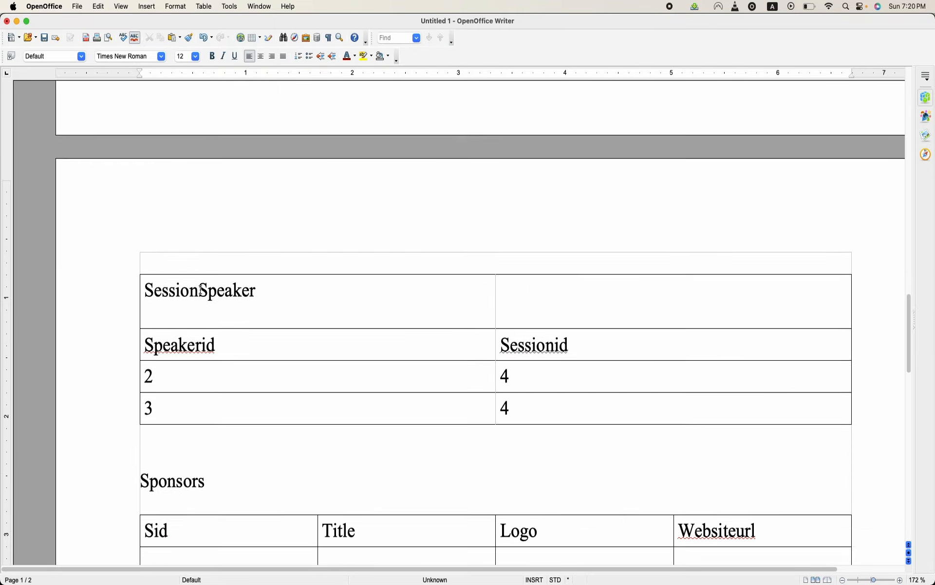
- Append "( EntityType is Node, Bundle Sponsor)" to the Sponsors heading on the second page
left_click(267, 341)
type("( n")
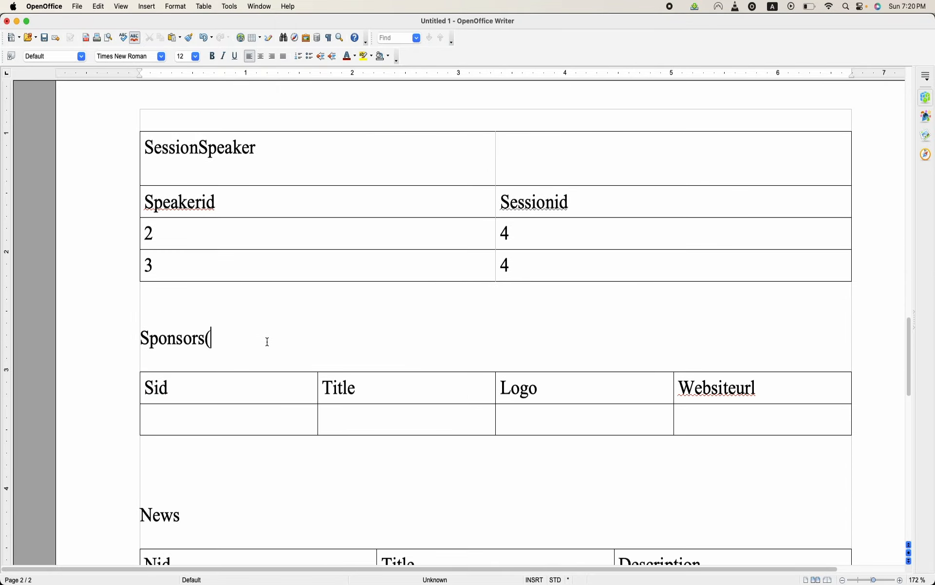
key("BackSpace")
type("EN")
key("BackSpace")
key("BackSpace")
type("ntityType")
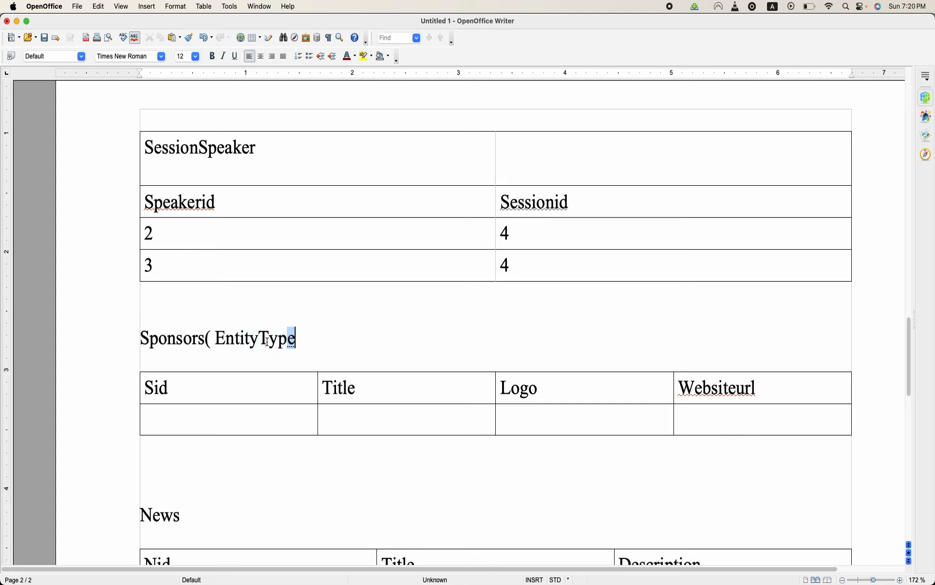
type(" is Node, ")
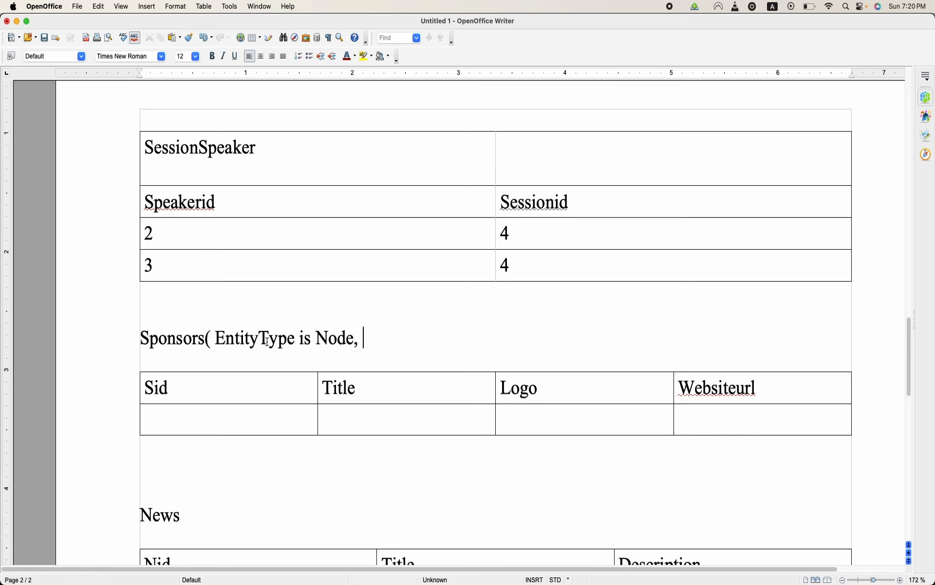
type("a")
key("BackSpace")
type("Bundle Spon")
type("sor")
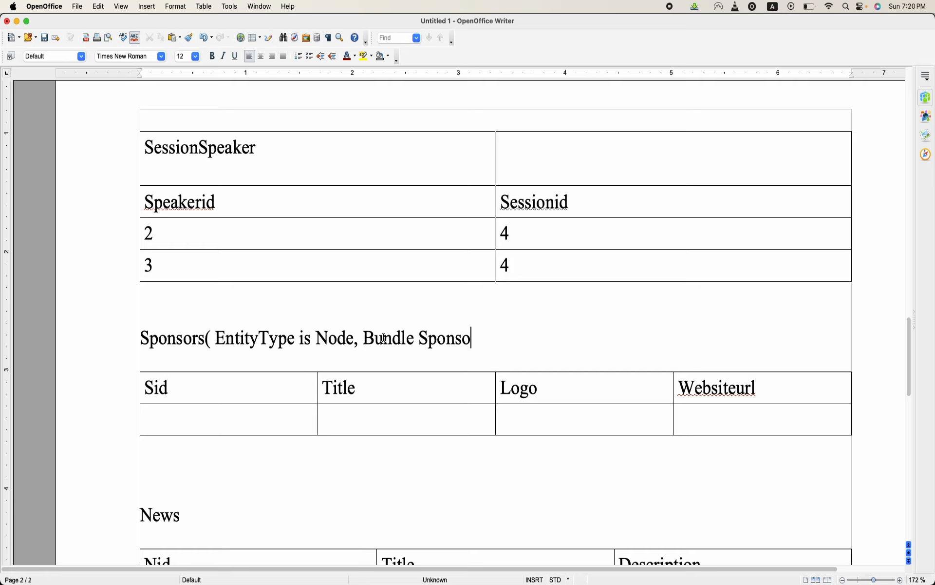
type(")")
- Append "(Entity type node, bundle News)" to the News heading on the second page
scroll(384, 338, "down", 5)
left_click(286, 295)
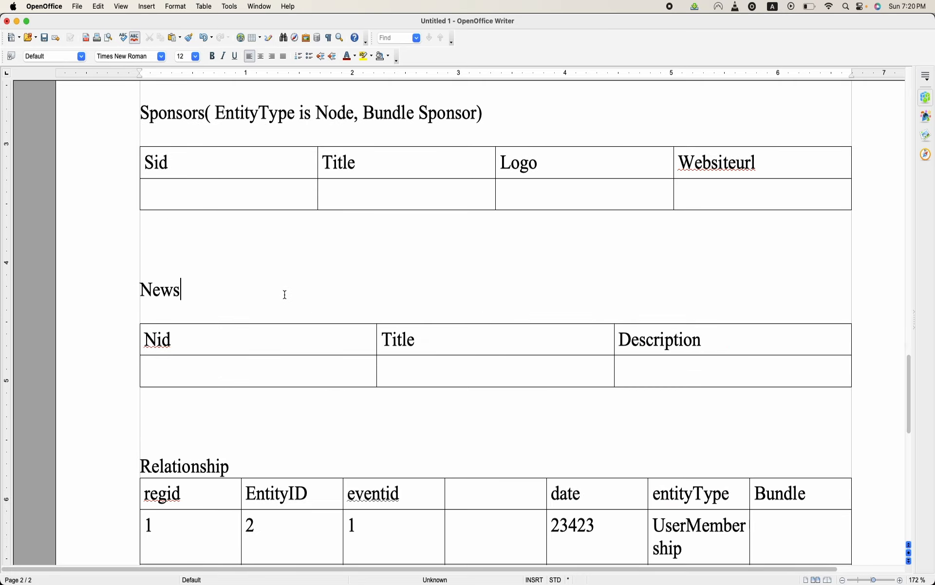
type("(Entity type node,")
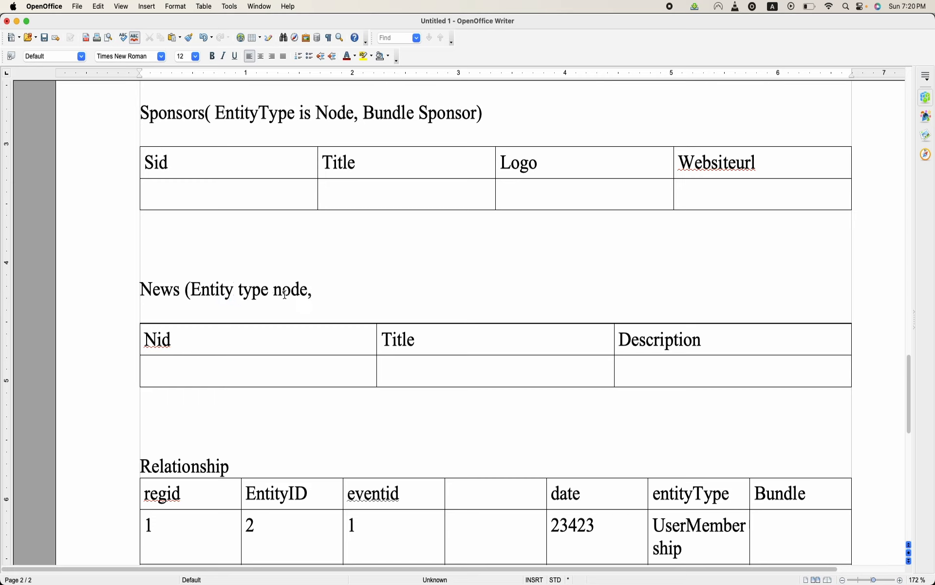
type("bundle e")
key("BackSpace")
type("News")
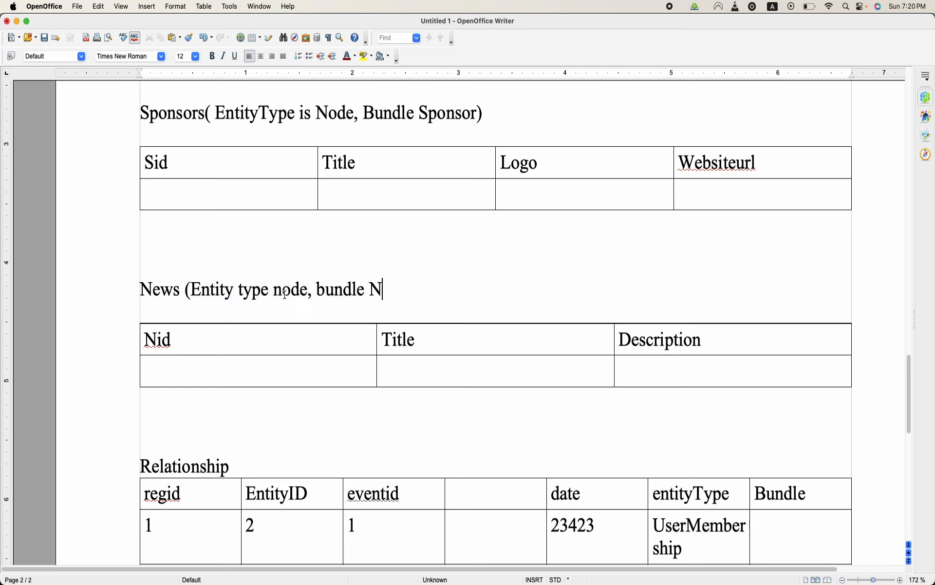
type(")")
- Compare the entityType and Bundle cells of the Relationship table with the annotated Speaker, Session, Sponsors and News headings
scroll(285, 294, "down", 3)
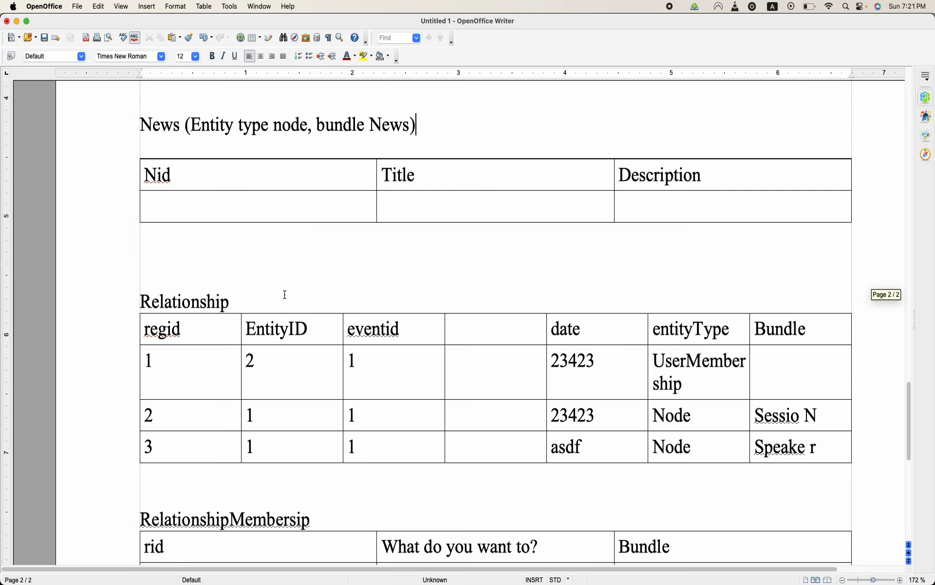
scroll(285, 294, "up", 3)
scroll(285, 293, "down", 5)
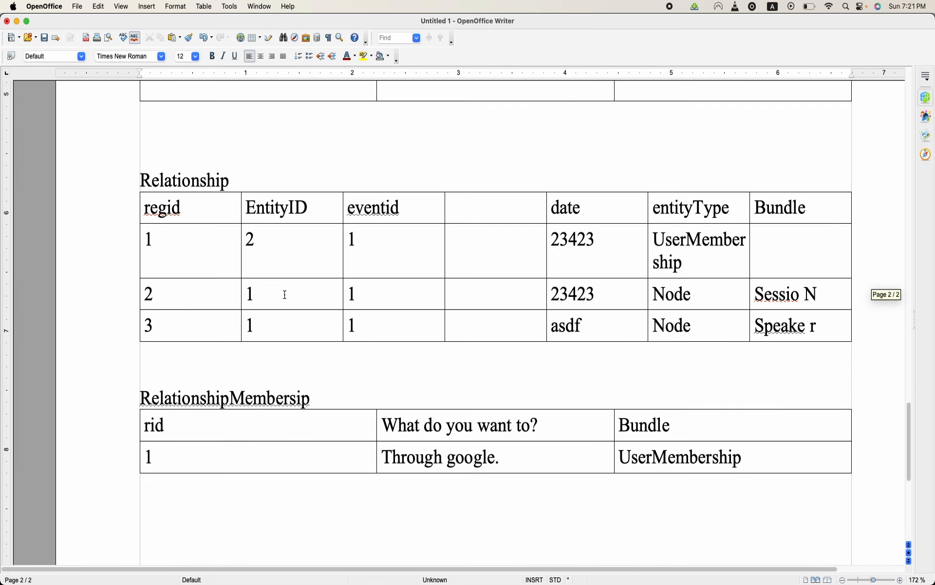
double_click(664, 292)
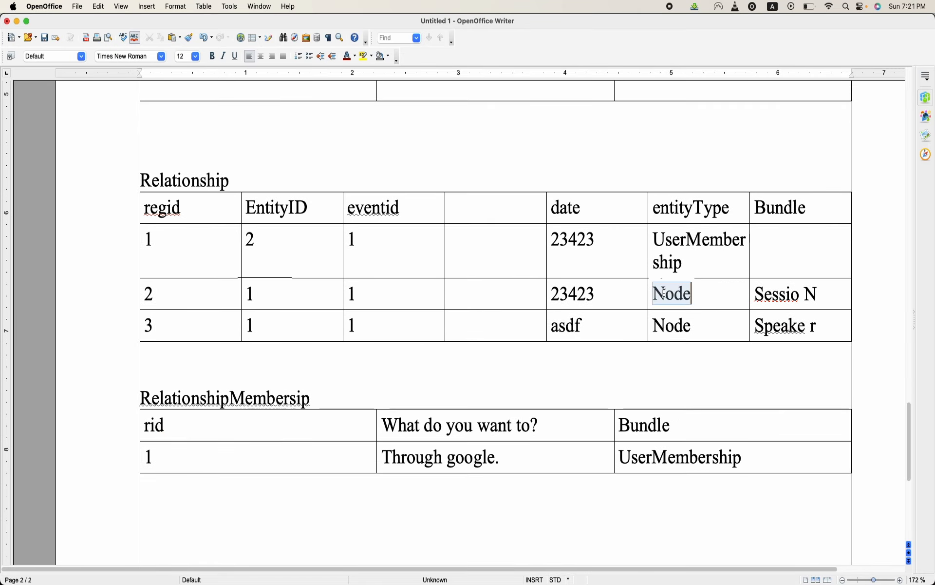
left_click(683, 292)
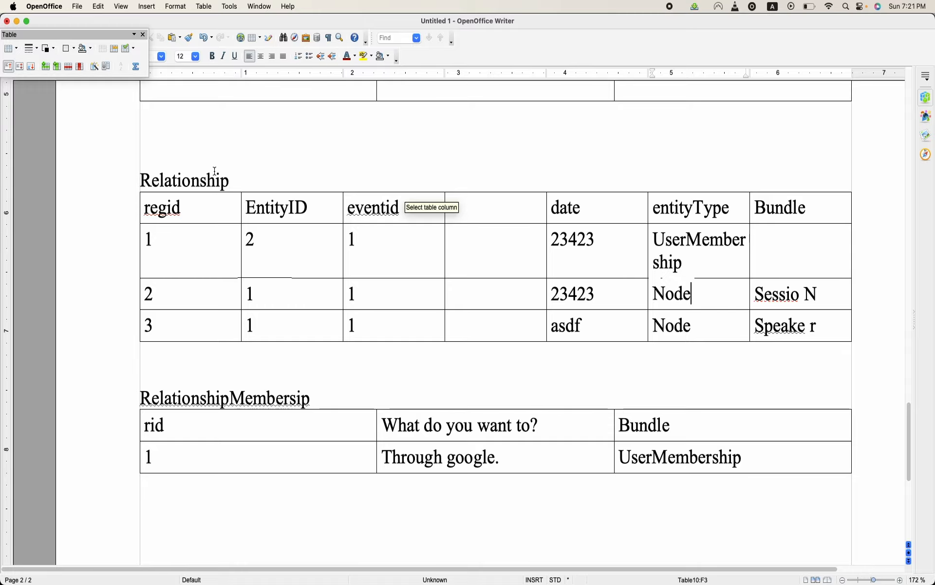
scroll(215, 171, "up", 4)
scroll(215, 171, "up", 20)
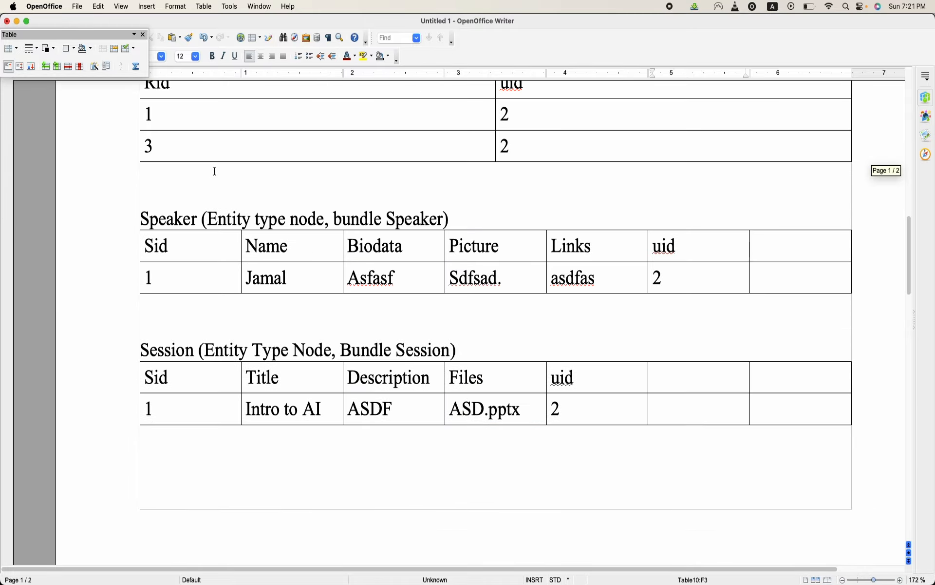
scroll(215, 171, "up", 1)
scroll(195, 195, "down", 3)
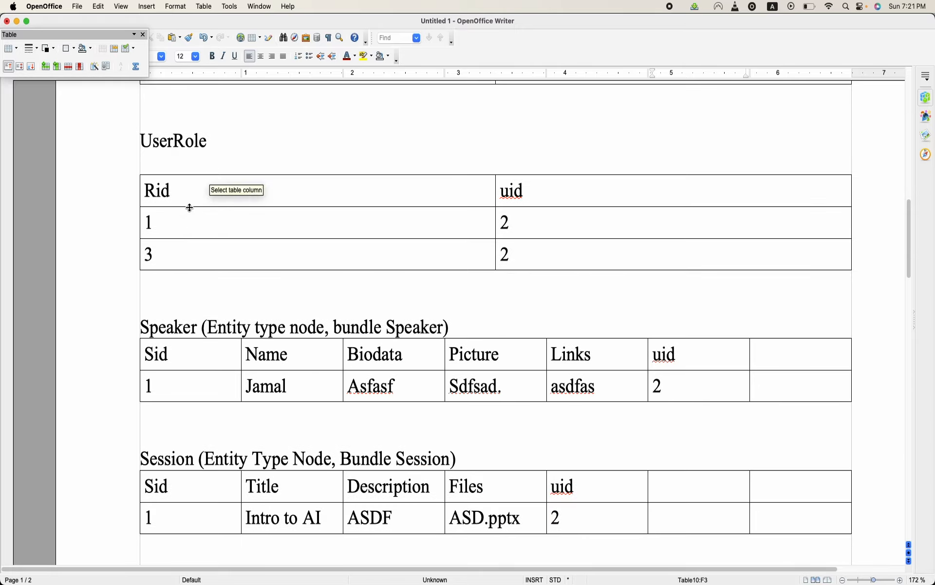
scroll(180, 283, "down", 10)
scroll(181, 283, "down", 12)
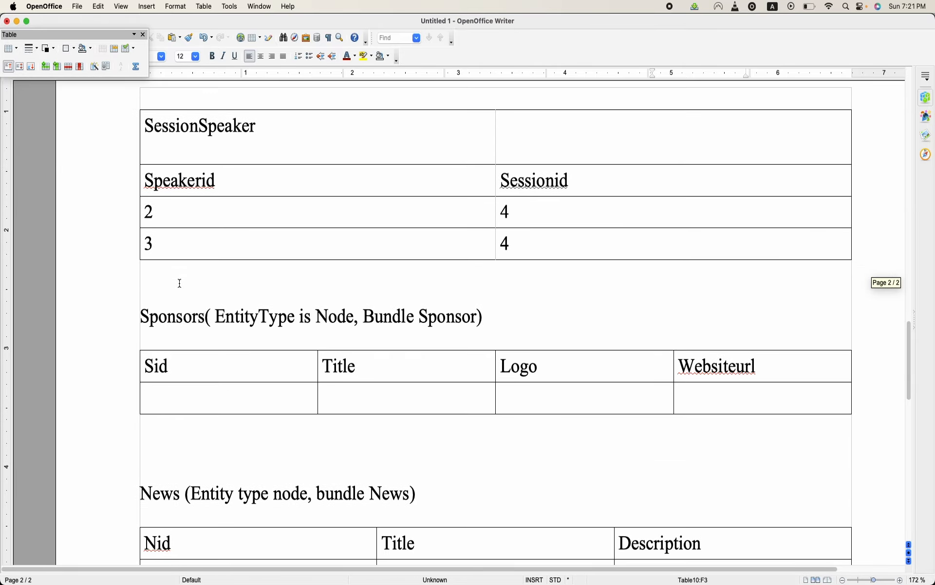
scroll(180, 283, "down", 3)
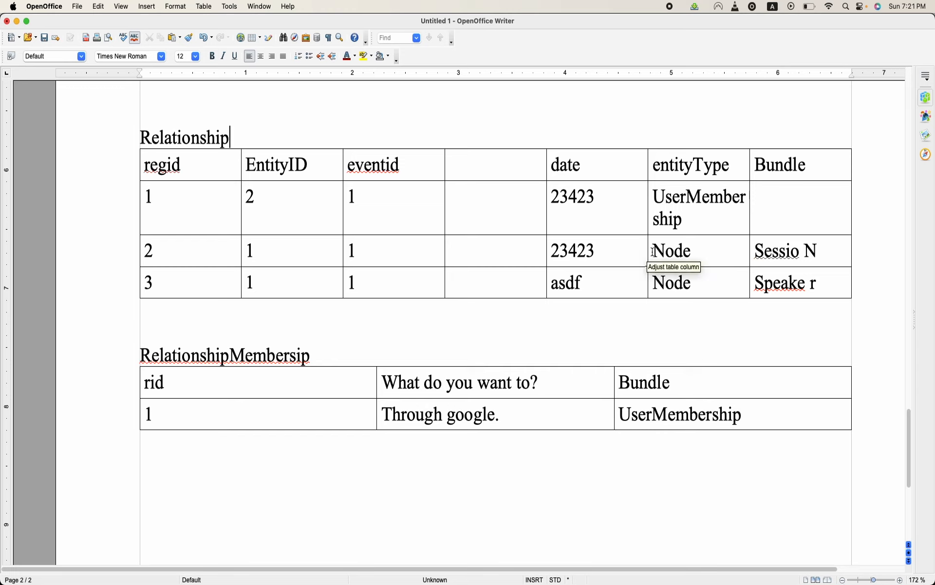
left_click_drag(655, 251, 810, 250)
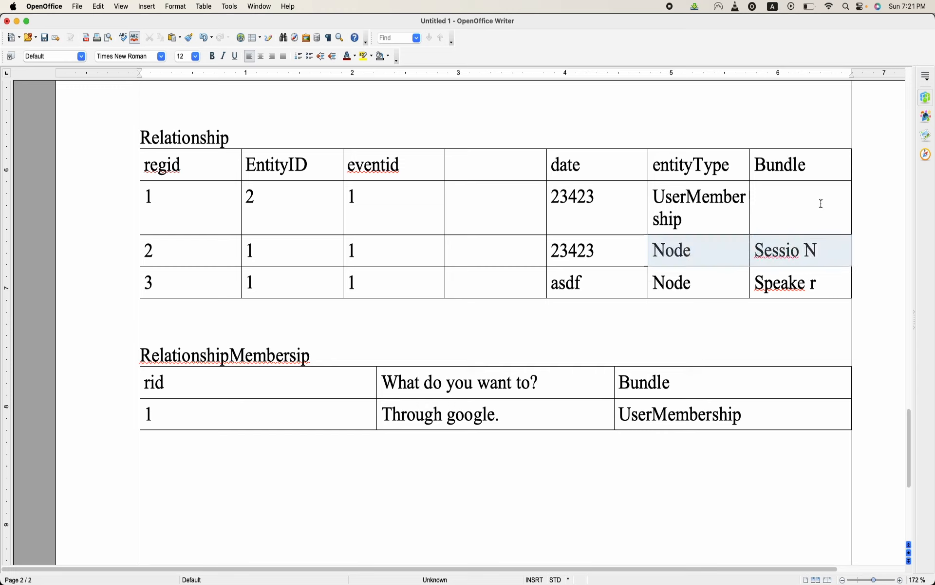
- Insert one column after the Bundle column in the Relationship table
left_click(838, 165)
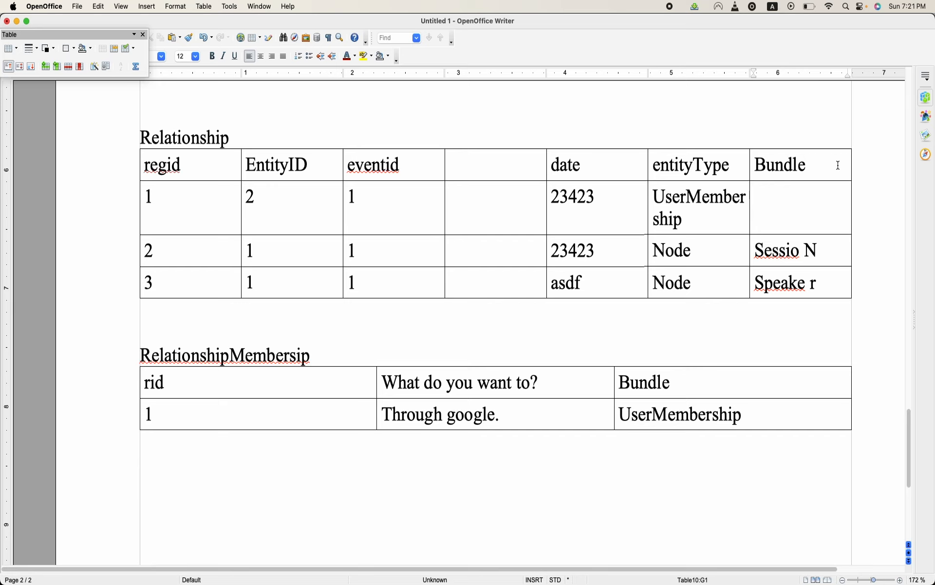
right_click(838, 166)
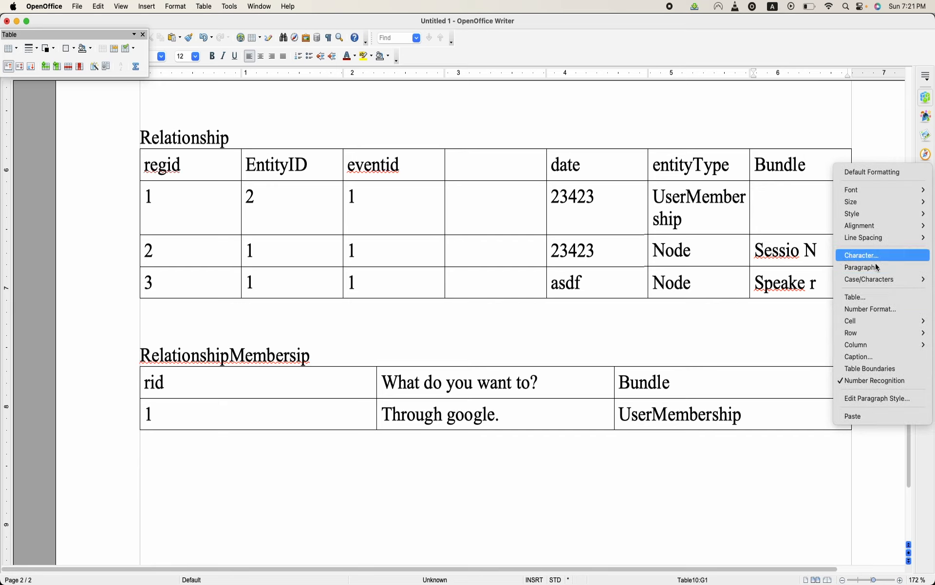
mouse_move(870, 345)
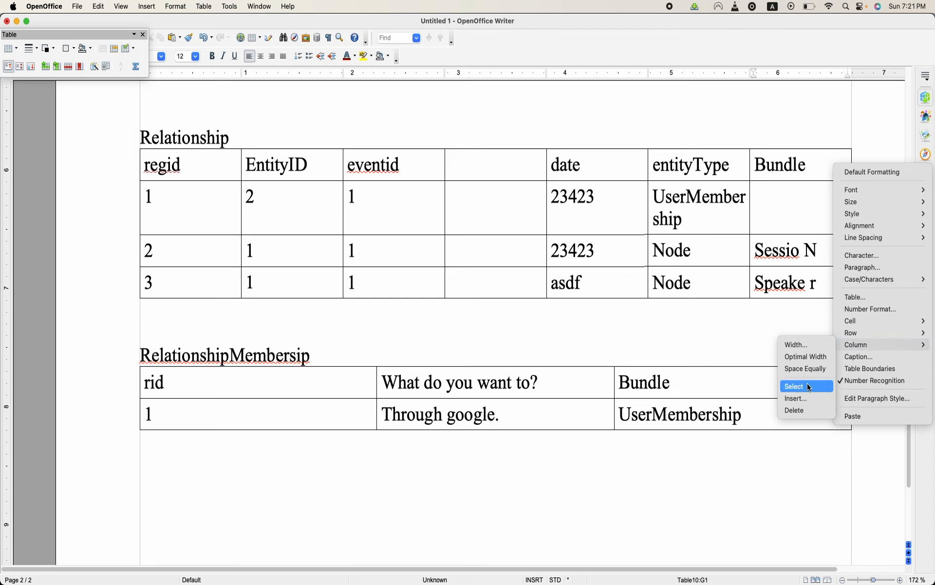
left_click(809, 399)
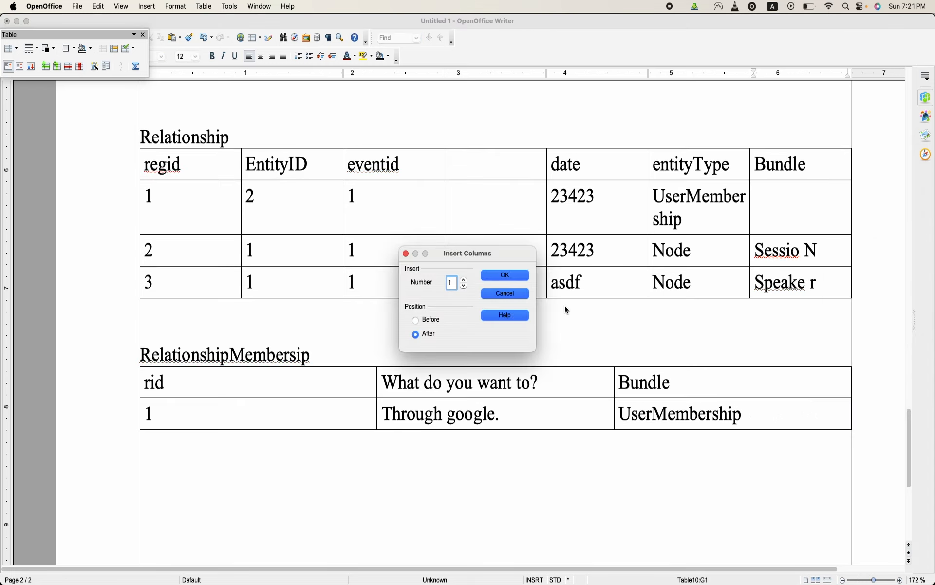
left_click(524, 280)
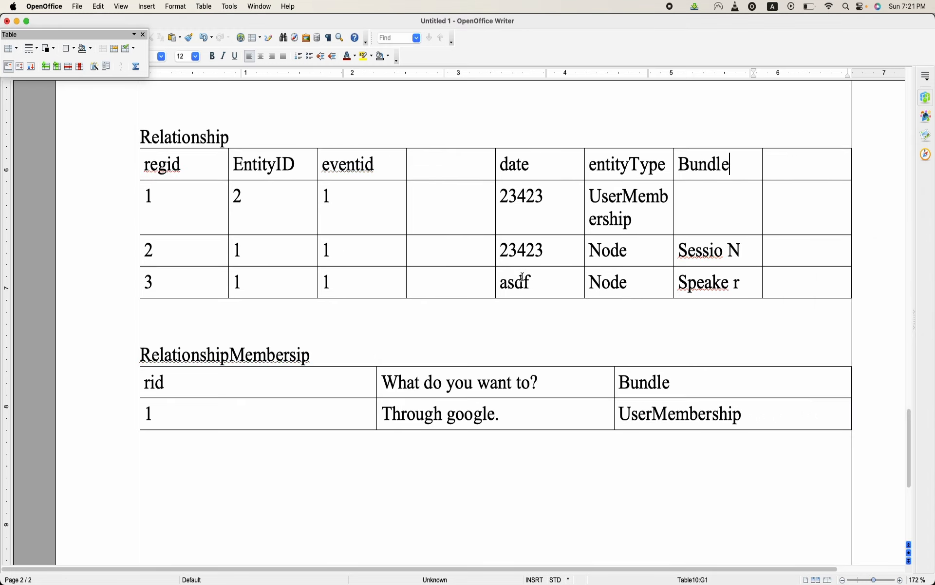
- Enter "Plugin" as the header of the empty last column in the Relationship table
left_click(813, 168)
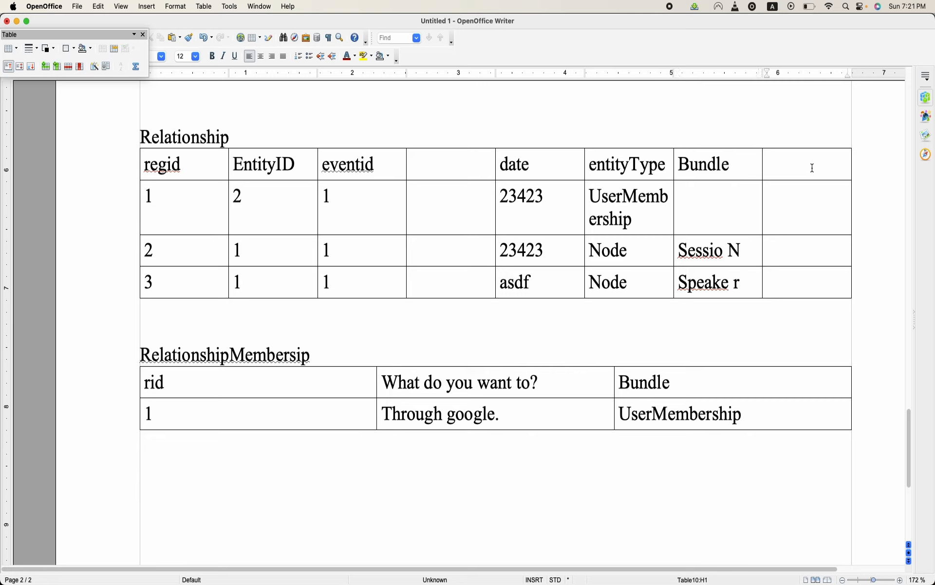
type("Plugin")
double_click(779, 170)
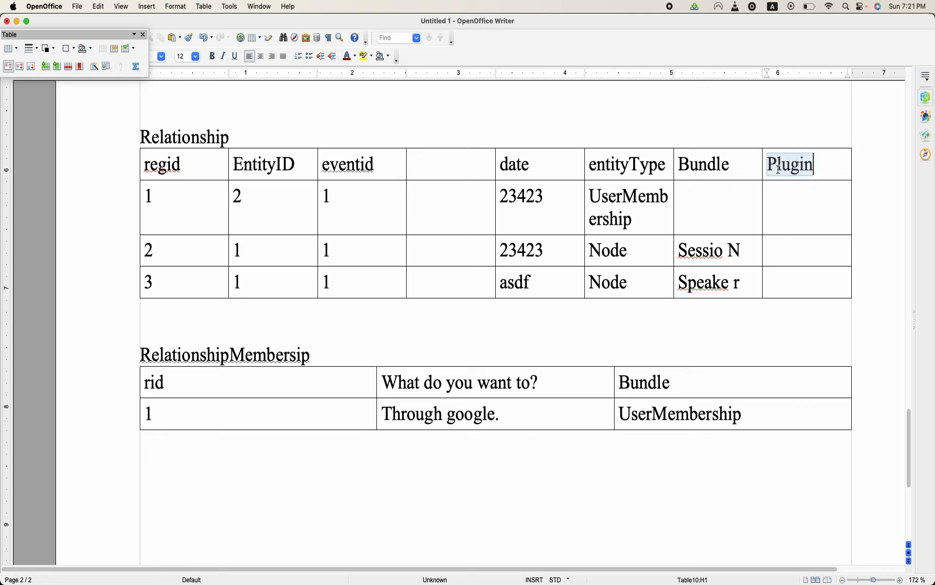
left_click(778, 251)
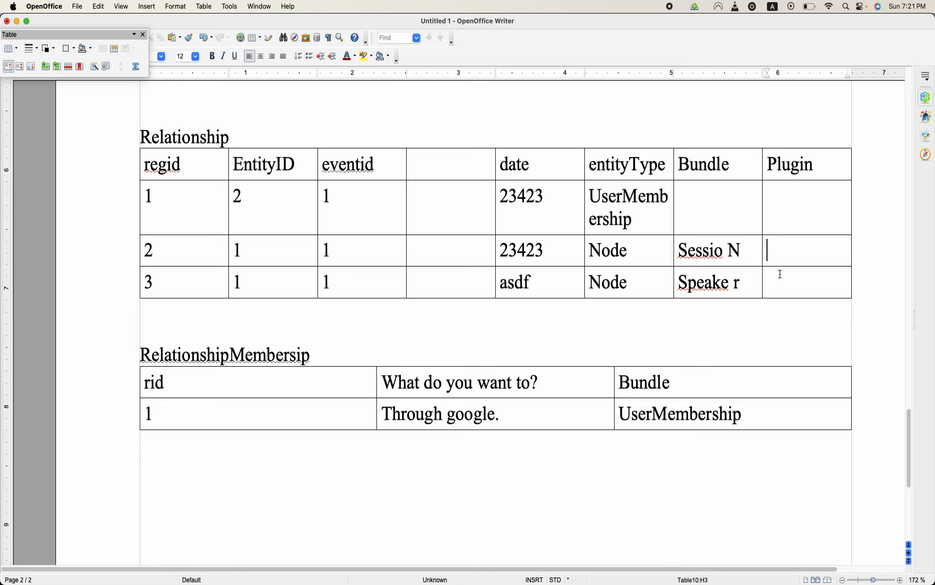
left_click(781, 274)
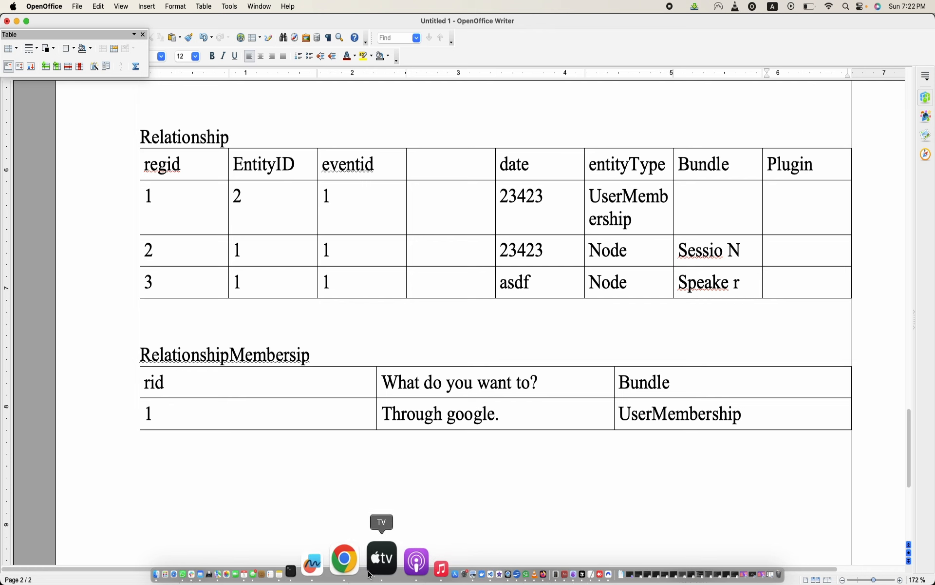
- Switch to phpMyAdmin in Chrome and browse the group_relationship_field_data table of the db database
left_click(358, 559)
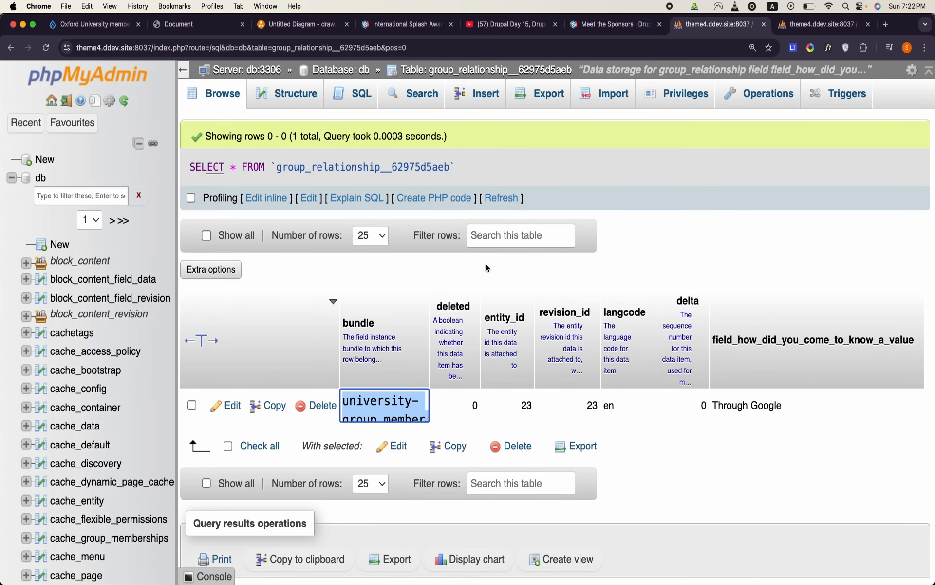
scroll(169, 288, "down", 5)
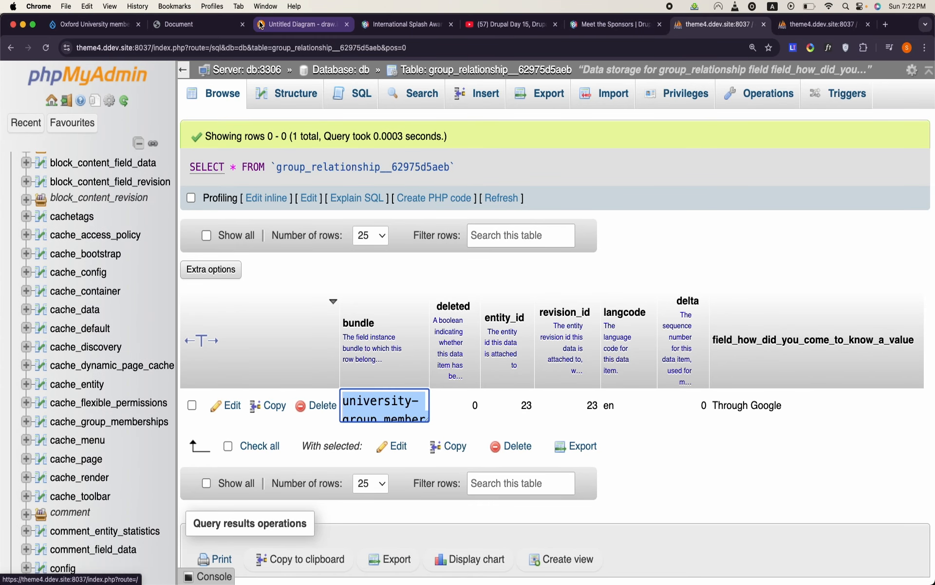
left_click(340, 70)
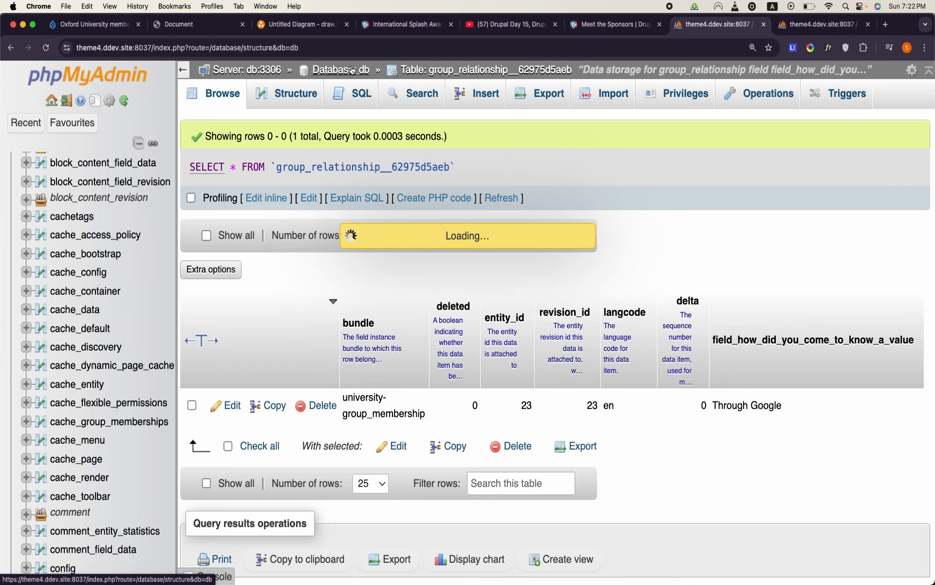
scroll(291, 263, "down", 20)
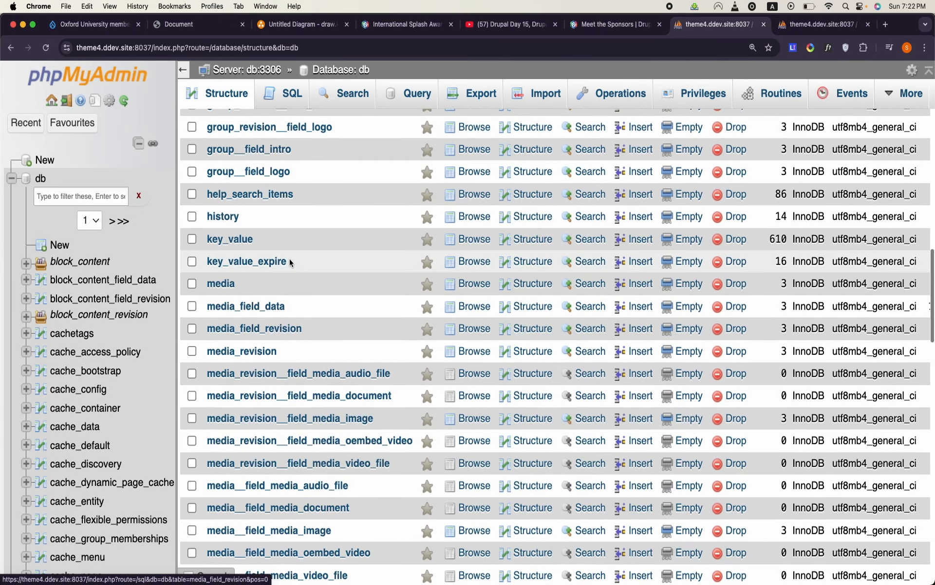
scroll(293, 263, "up", 4)
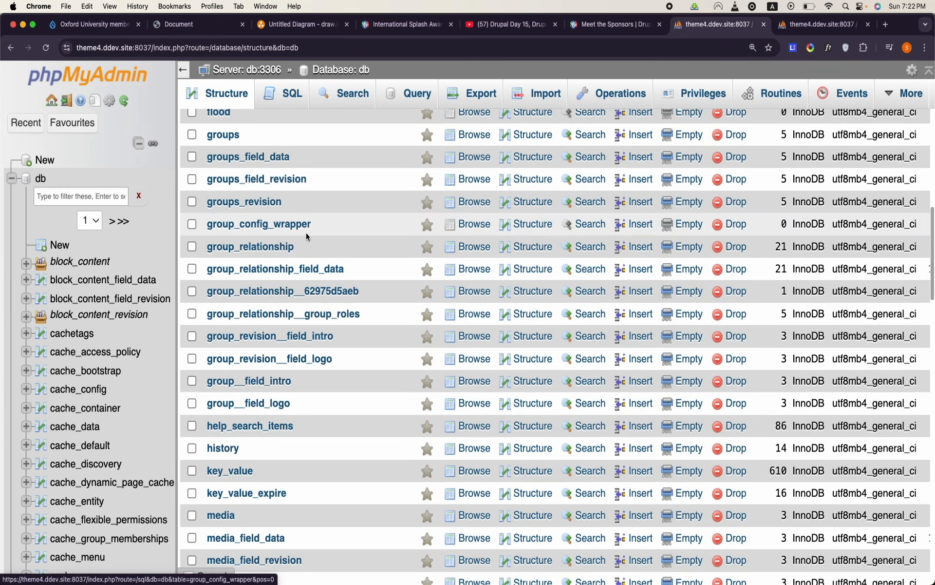
left_click(312, 271)
scroll(603, 330, "up", 10)
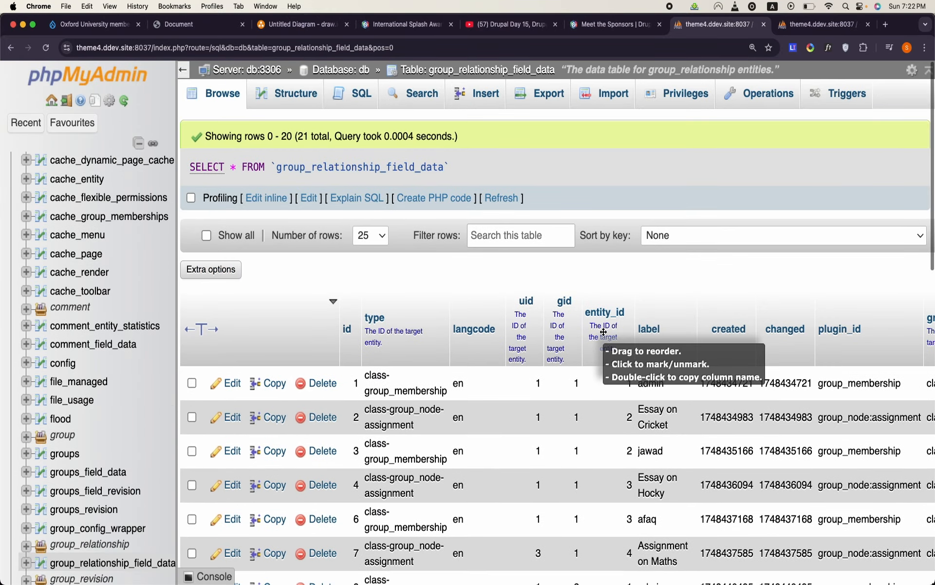
- Examine the plugin_id values of the membership and assignment rows in the group_relationship_field_data table
scroll(604, 335, "right", 5)
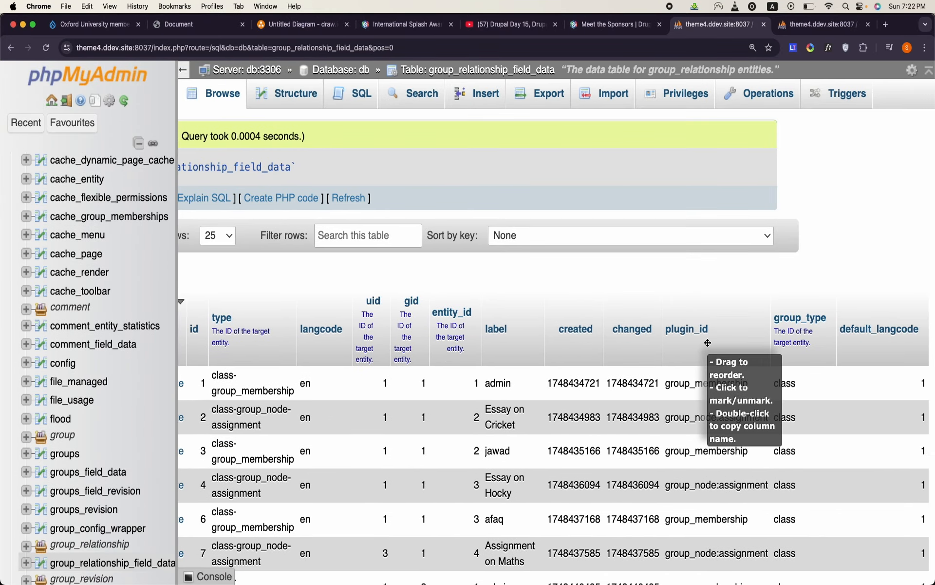
scroll(708, 343, "down", 3)
scroll(708, 343, "down", 1)
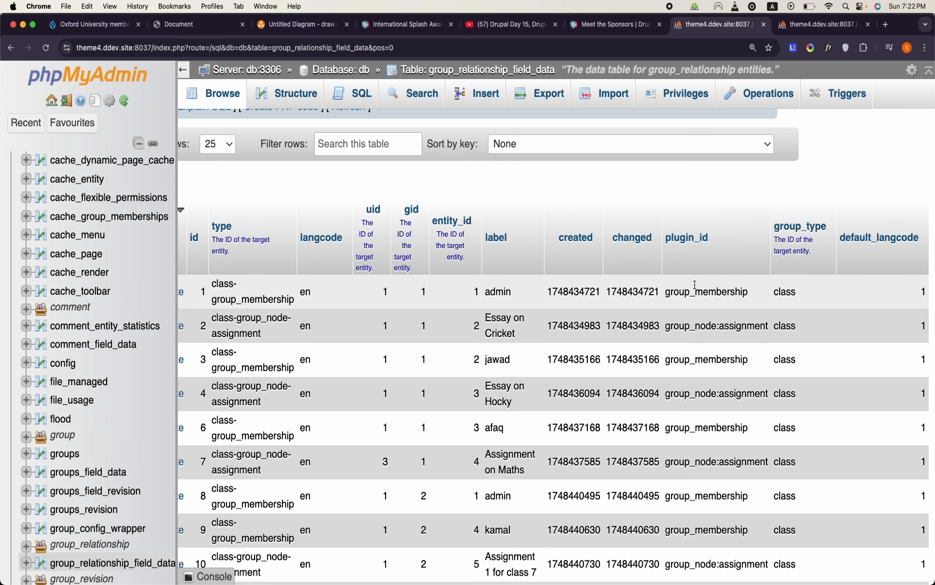
key("super+equal")
scroll(558, 360, "right", 2)
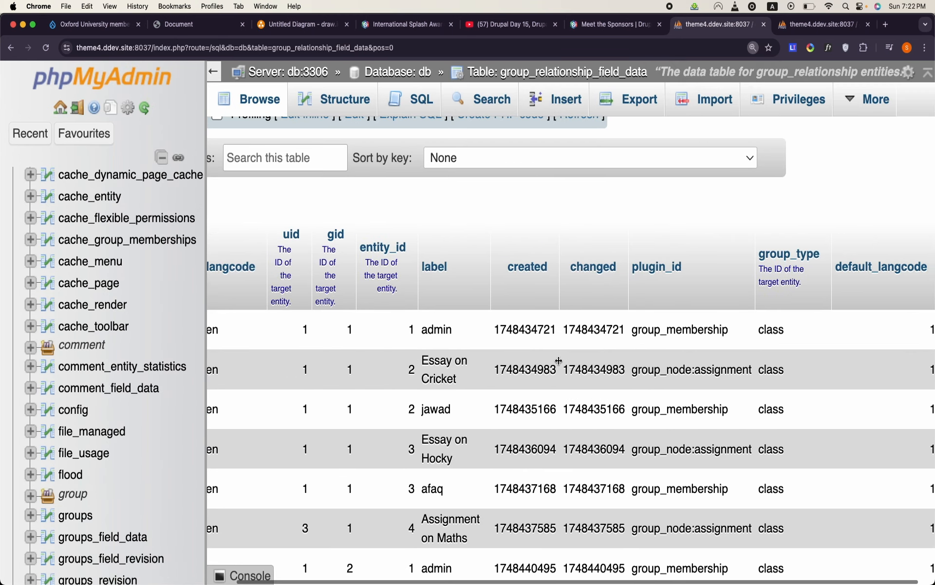
scroll(559, 361, "right", 1)
double_click(625, 333)
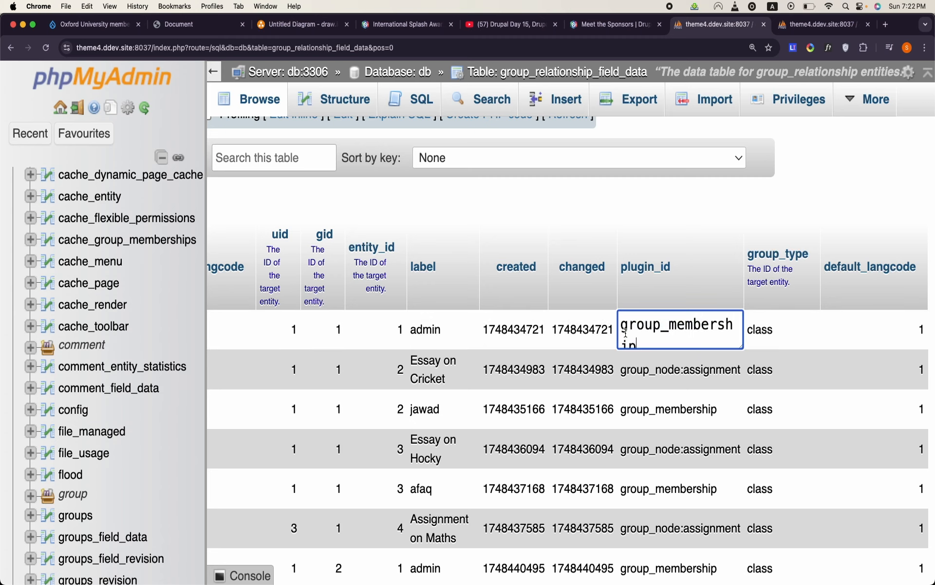
scroll(625, 333, "down", 1)
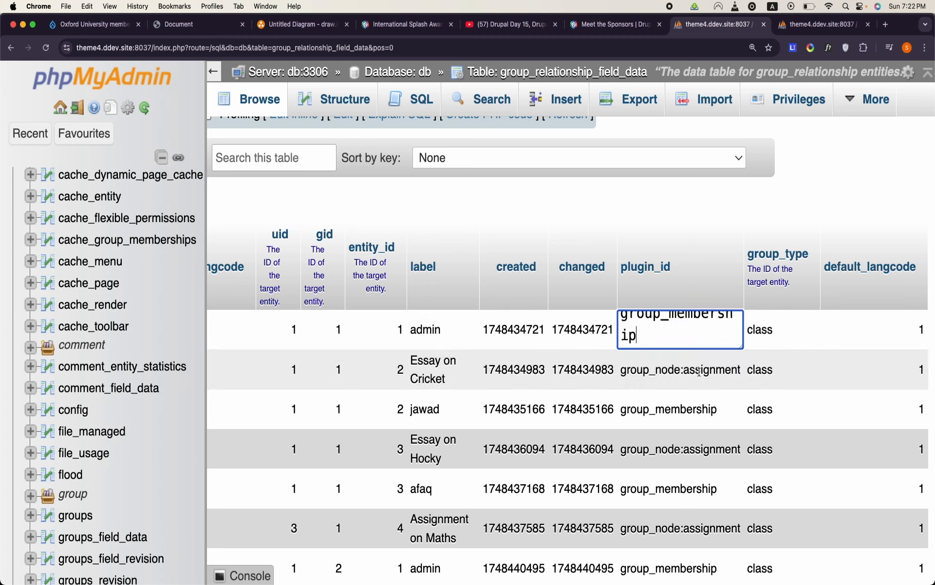
scroll(664, 441, "down", 4)
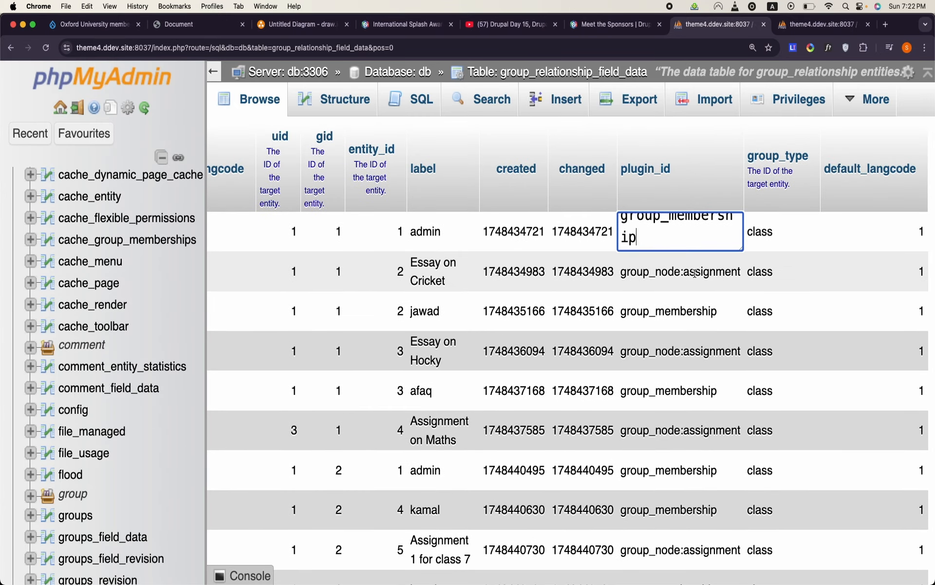
scroll(665, 360, "down", 2)
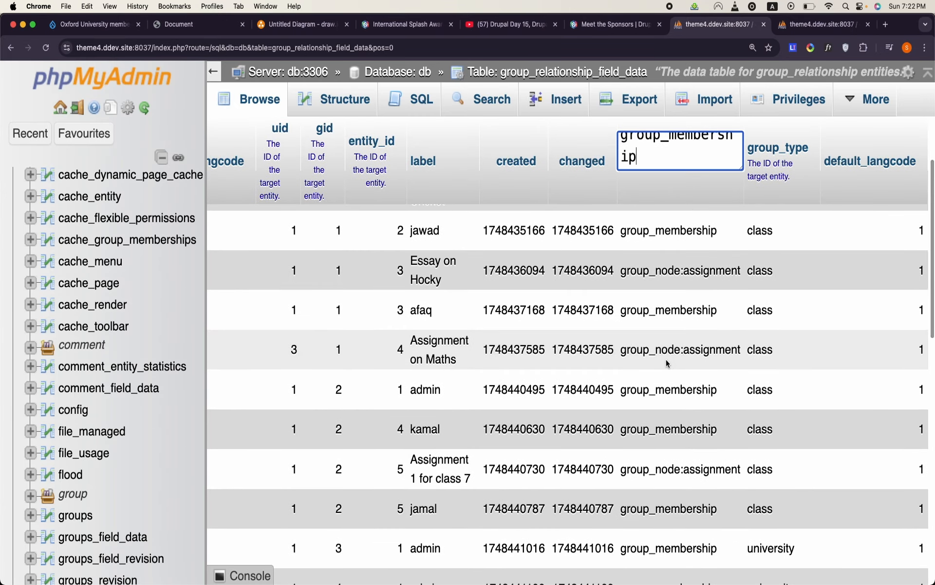
- Open the plugin_id value of the "Essay on Hocky" row for inline viewing and select its entire text
scroll(665, 359, "down", 3)
scroll(664, 364, "up", 3)
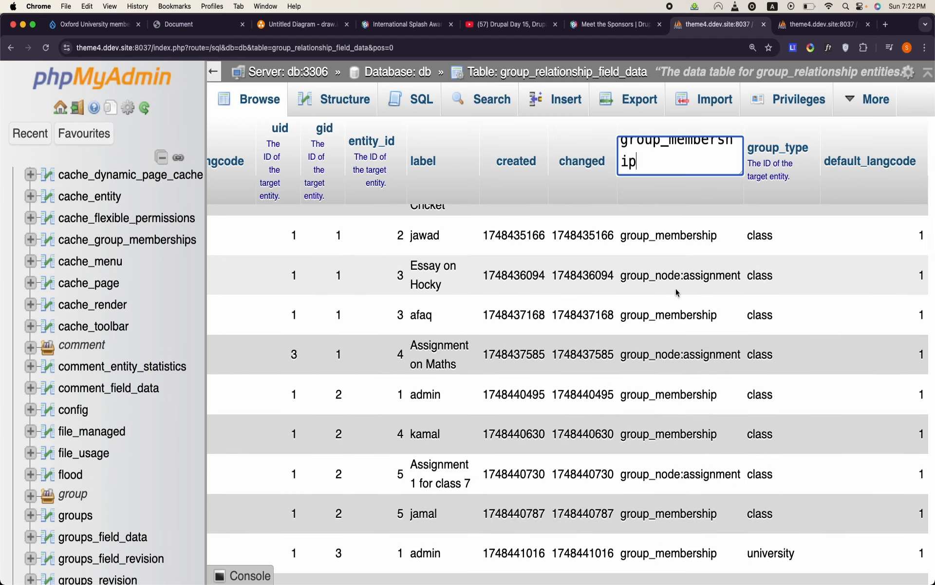
double_click(698, 270)
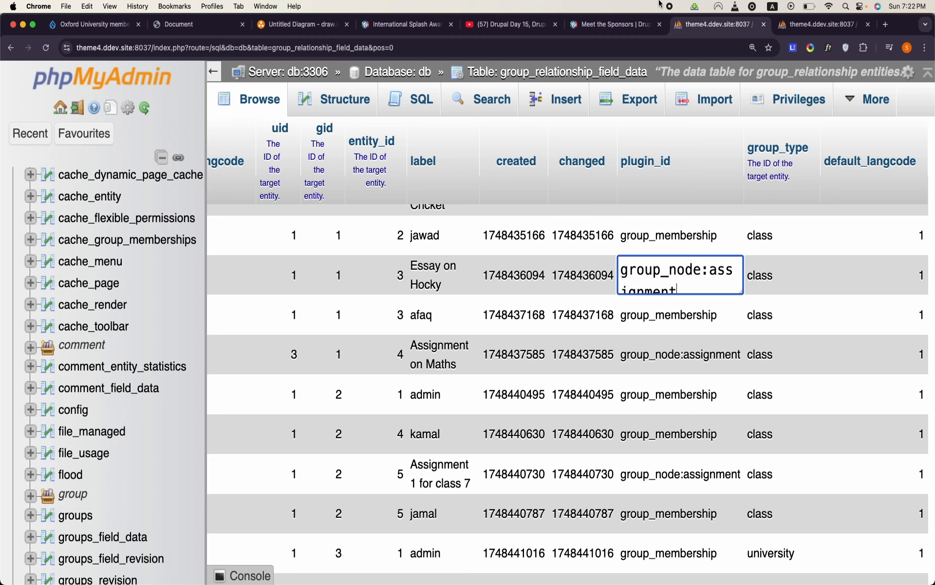
double_click(661, 282)
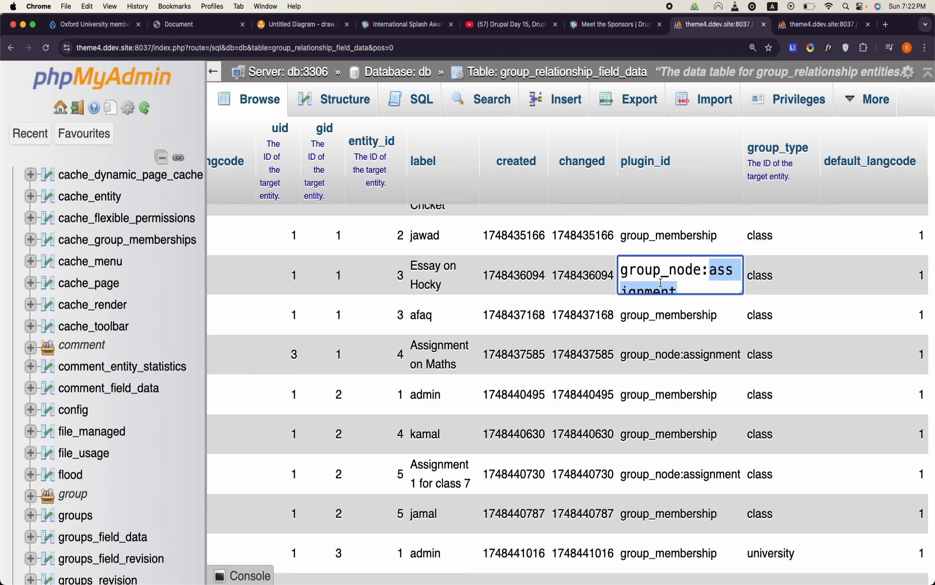
key("super+a")
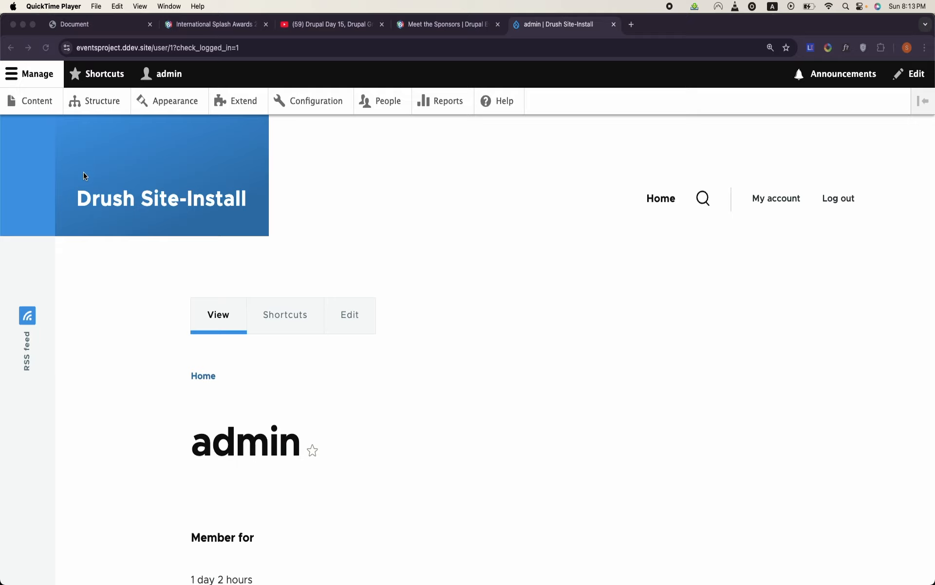
- Review the DrupalCamp Islamabad 2025 page, including its hero, date and time, keynote speaker and expert speakers sections
left_click(44, 104)
left_click(56, 82)
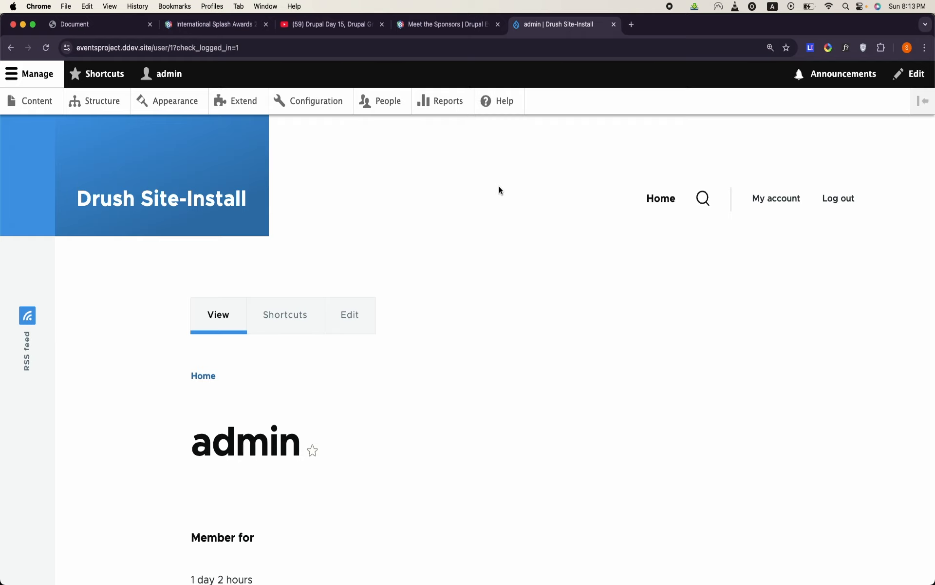
left_click(92, 31)
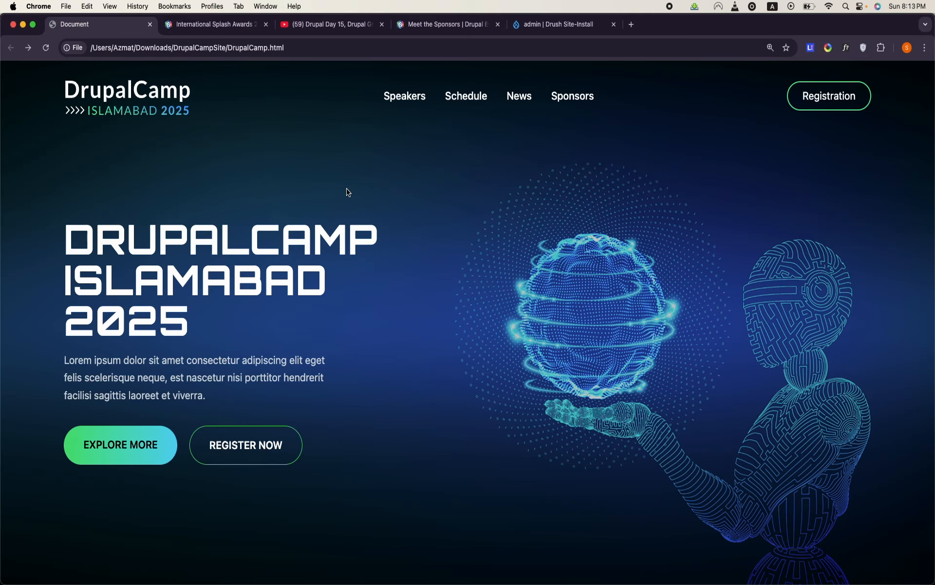
scroll(348, 192, "down", 2)
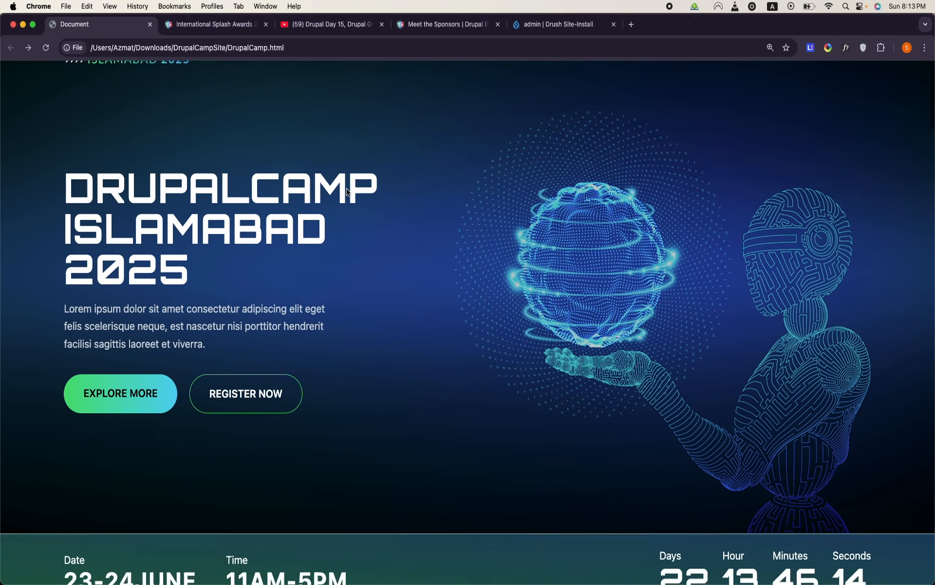
scroll(348, 191, "down", 10)
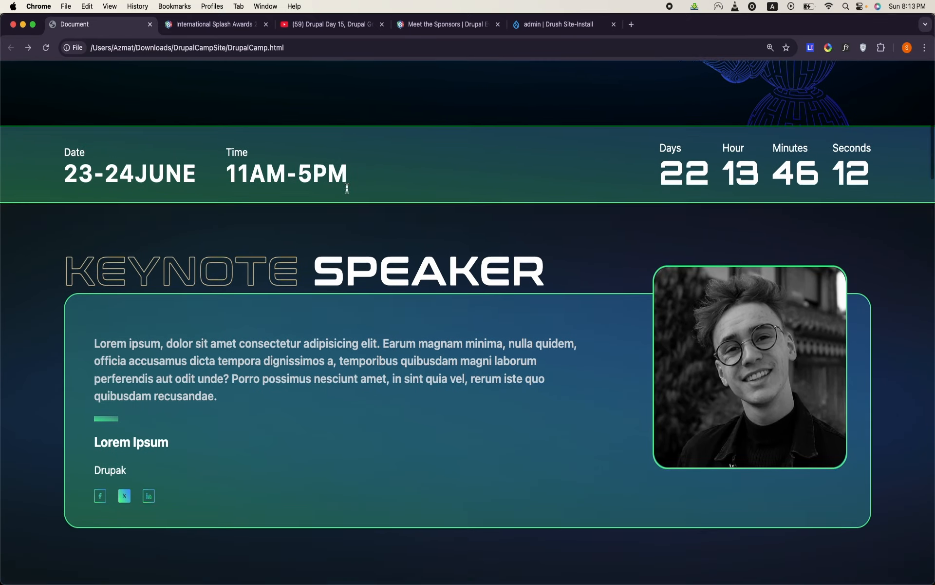
scroll(347, 188, "down", 14)
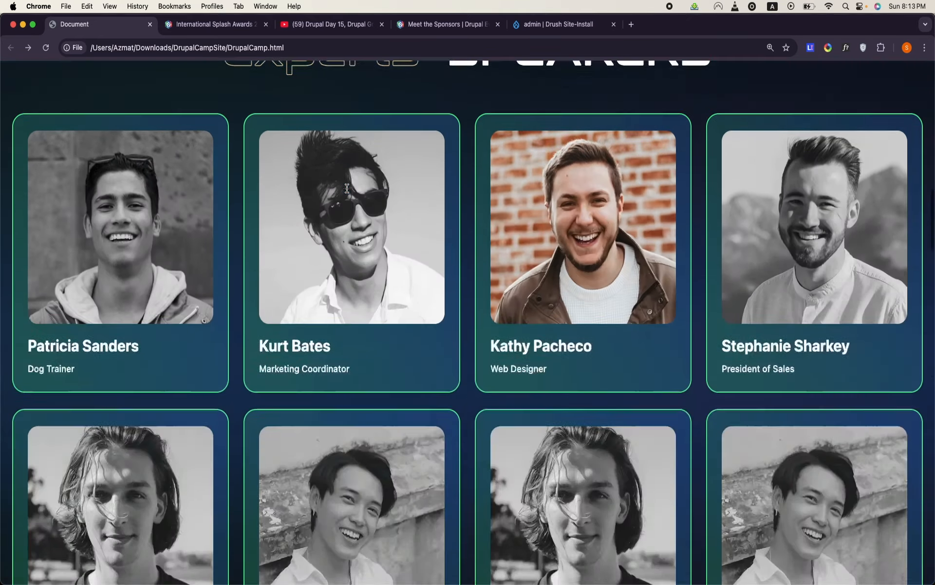
scroll(347, 189, "down", 3)
scroll(347, 189, "up", 16)
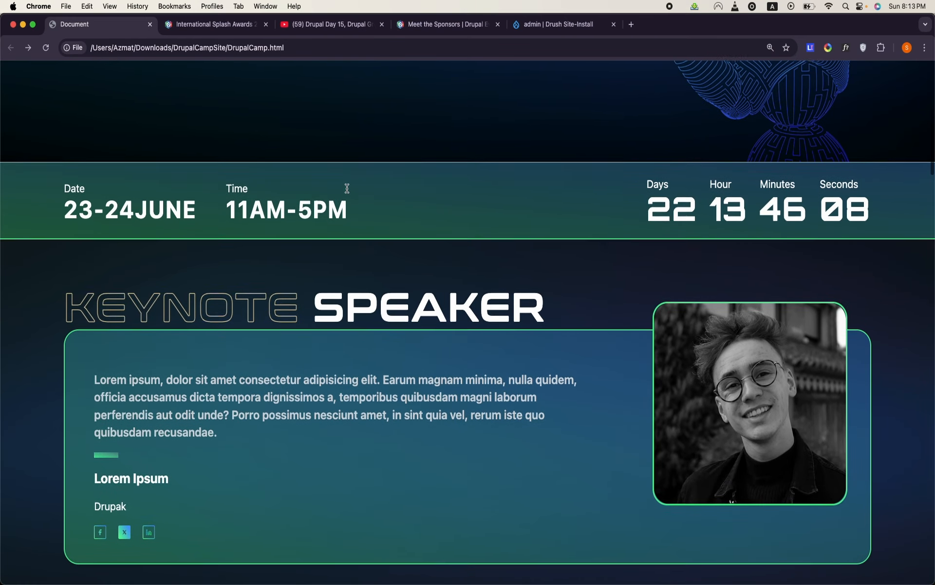
scroll(347, 189, "up", 10)
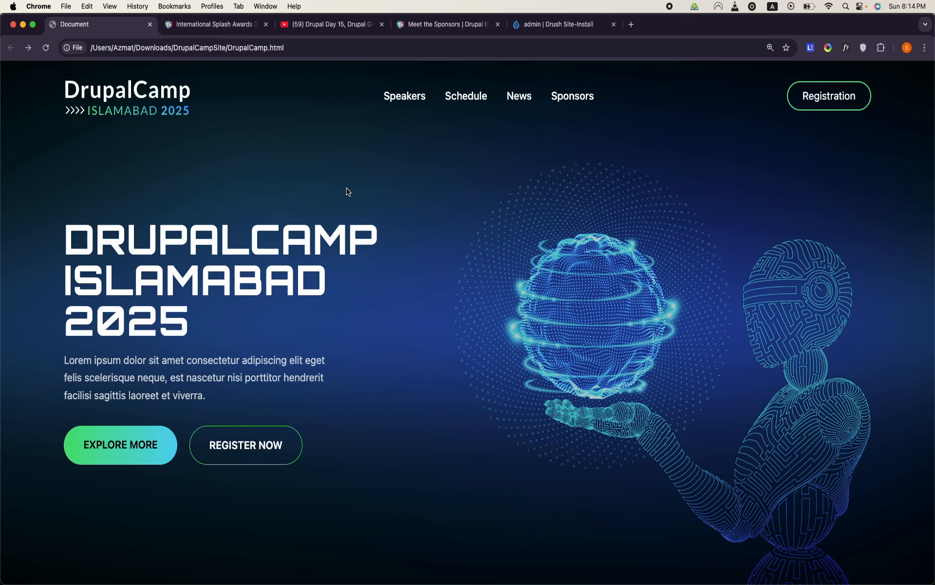
scroll(619, 313, "down", 20)
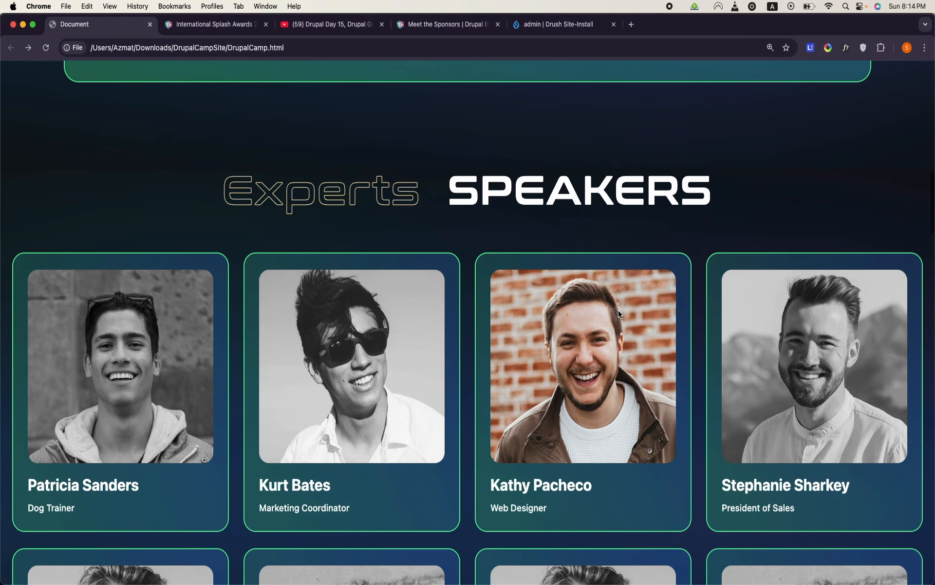
scroll(619, 314, "up", 20)
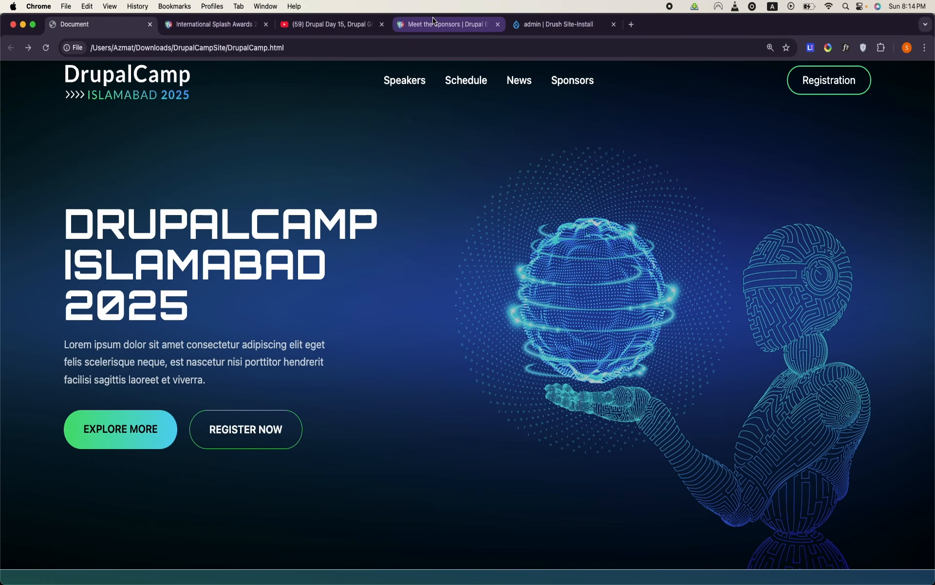
- Switch to OpenOffice Writer and check the Group entity type named in the Event table's heading
mouse_move(431, 580)
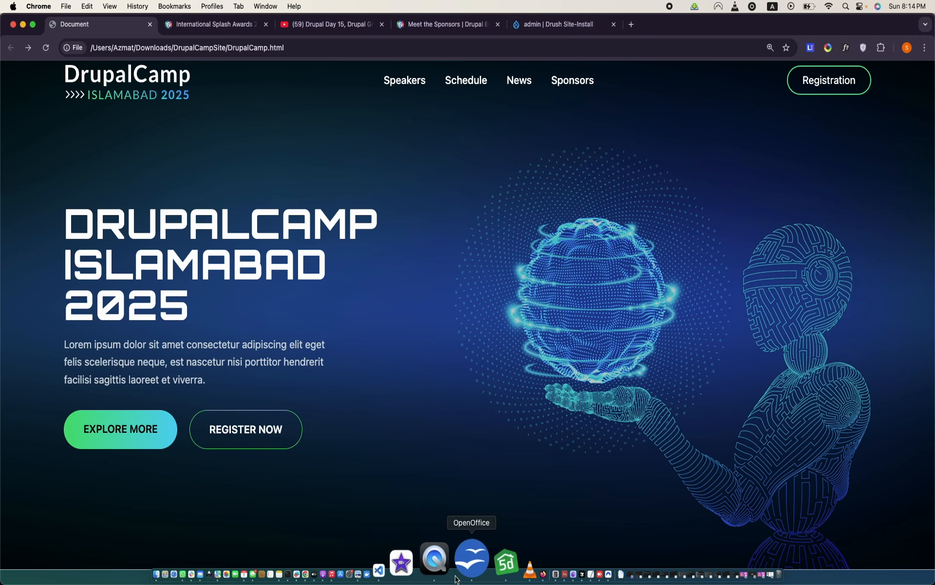
left_click(465, 580)
scroll(397, 321, "down", 3)
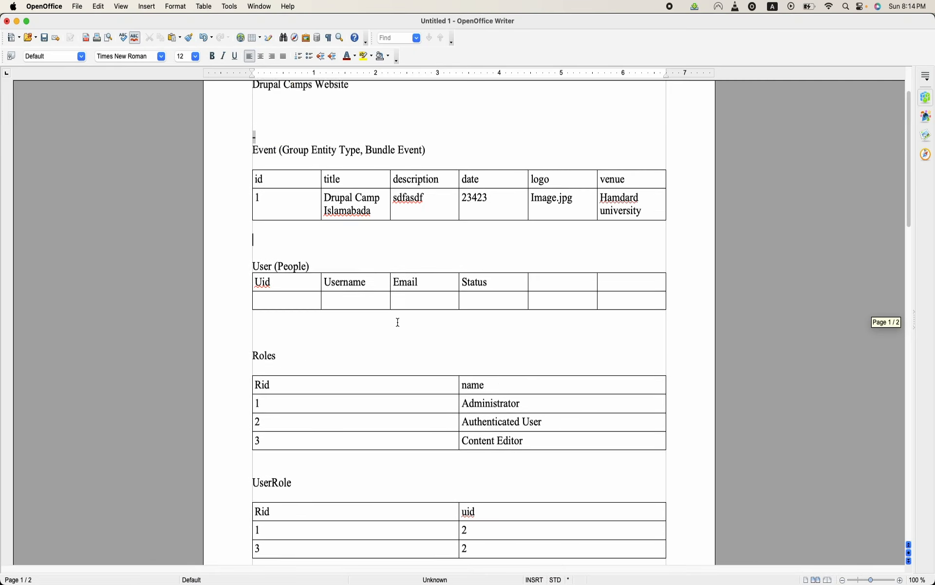
scroll(397, 321, "up", 2)
double_click(268, 220)
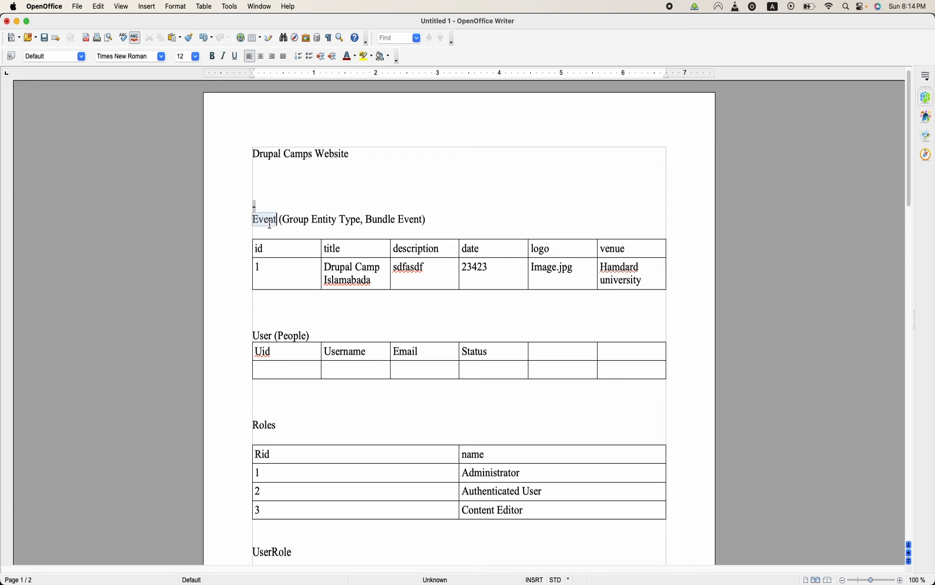
left_click(299, 220)
double_click(299, 220)
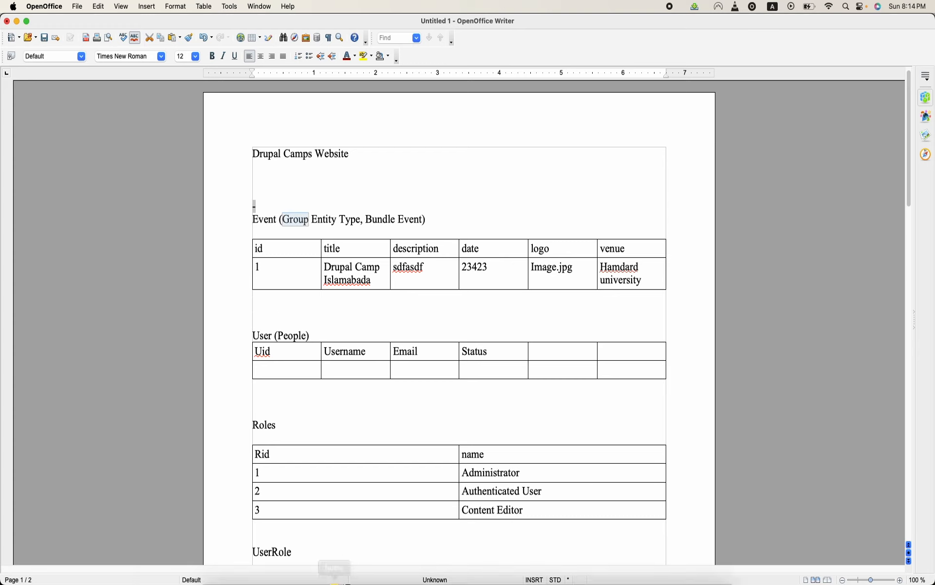
- Switch to Chrome, search for "group drupal" in a new tab and open the Group project page on Drupal.org
left_click(366, 579)
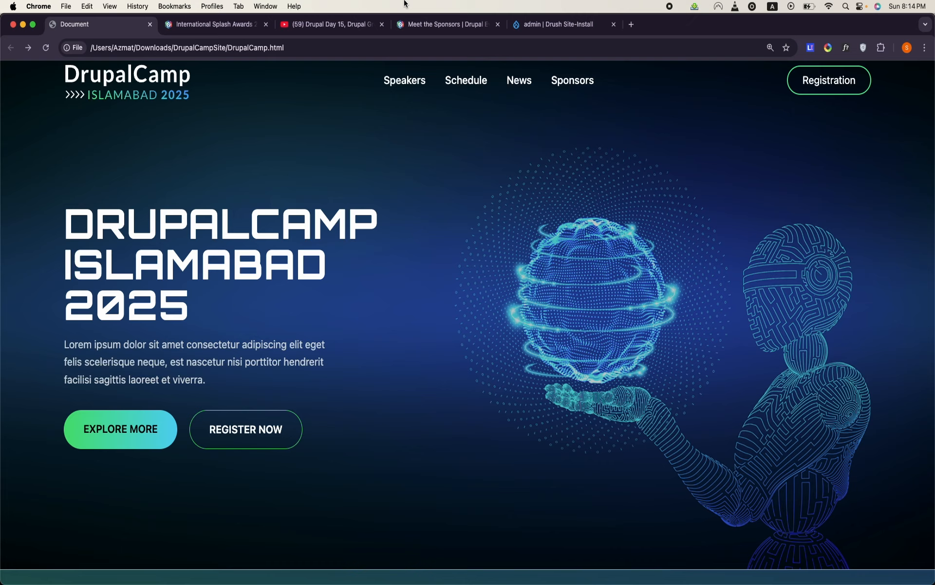
left_click(629, 26)
type("gro")
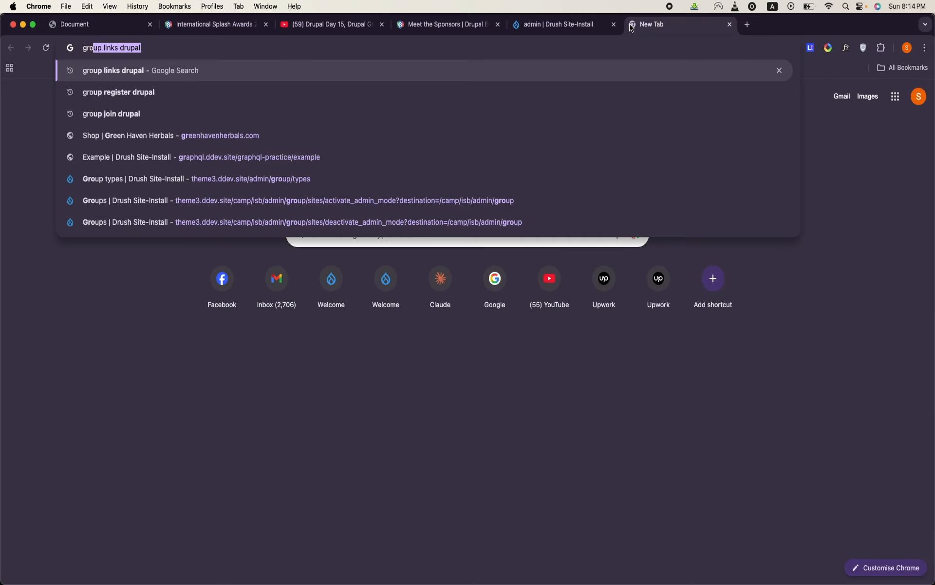
type("up drupal")
key("Return")
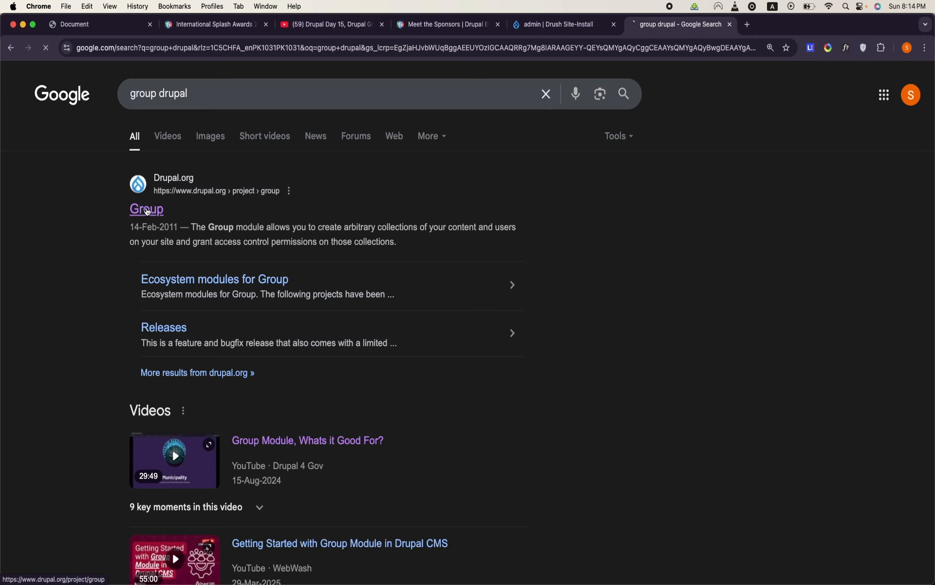
left_click(147, 212)
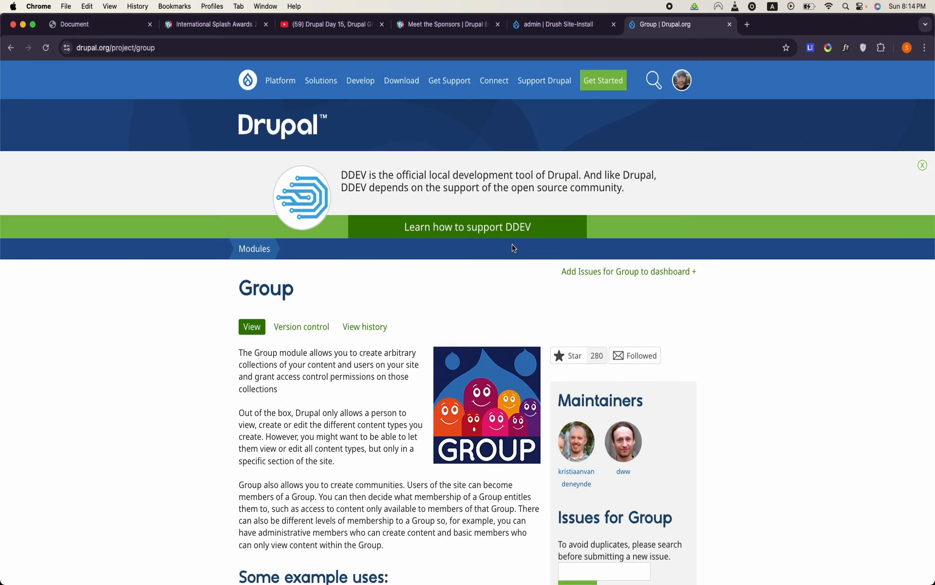
- Enlarge the Group project page to 150%, read the module's description, and briefly view the Drupal Day 15 Group Module video
key("super+equal")
key("super+equal")
key("super+equal")
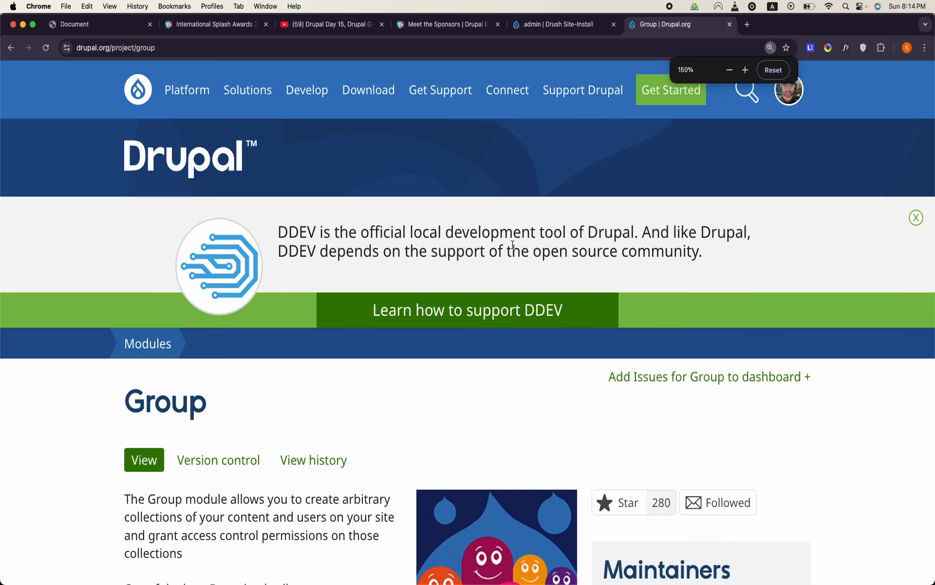
scroll(489, 352, "down", 8)
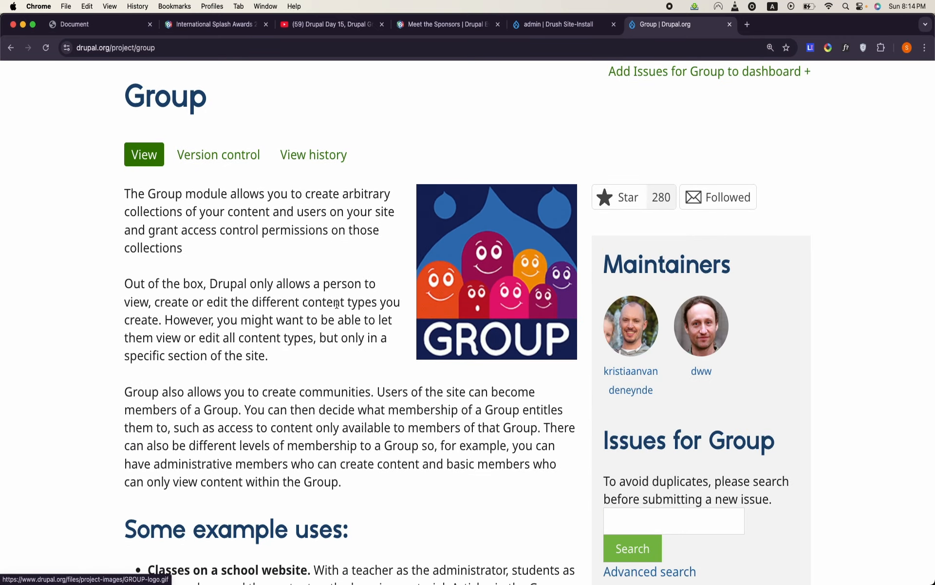
scroll(336, 305, "down", 7)
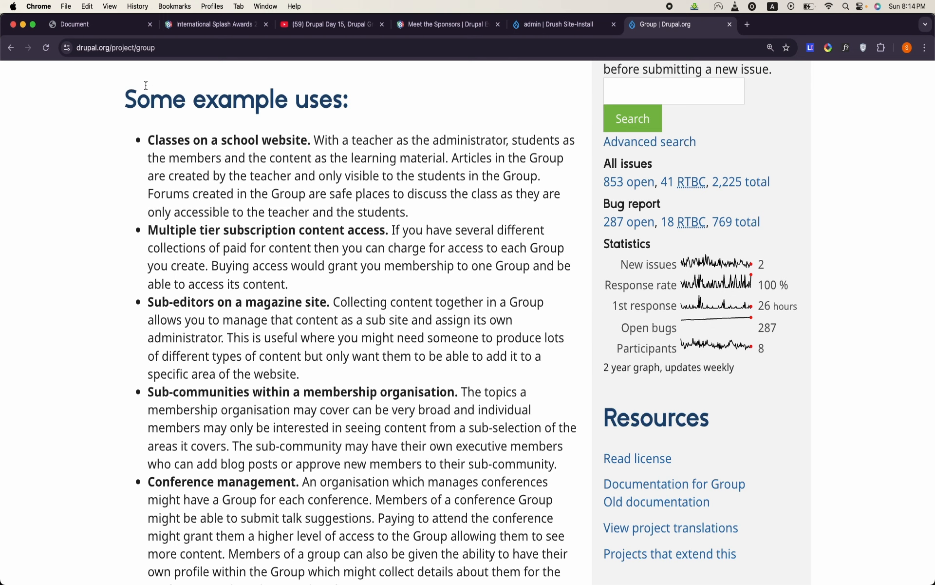
left_click(331, 24)
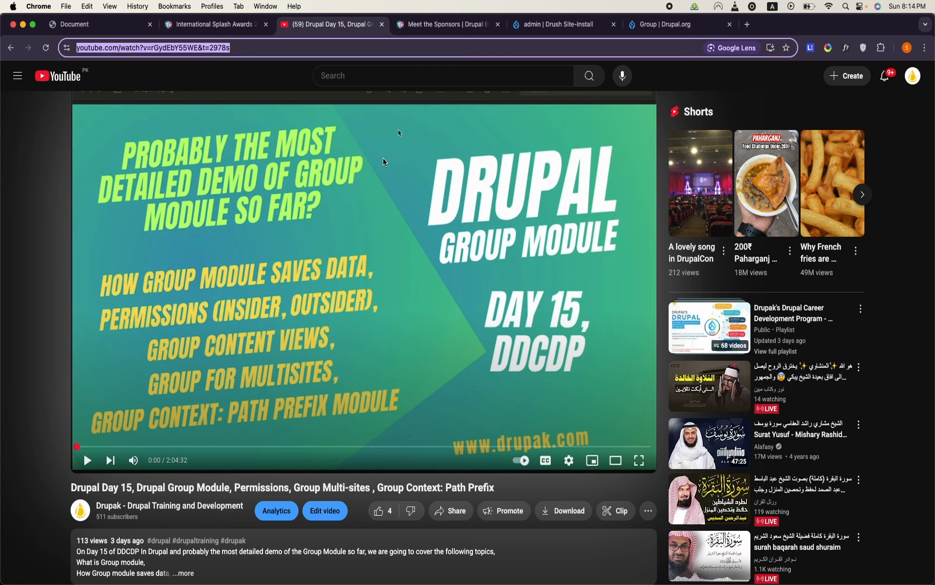
left_click(656, 22)
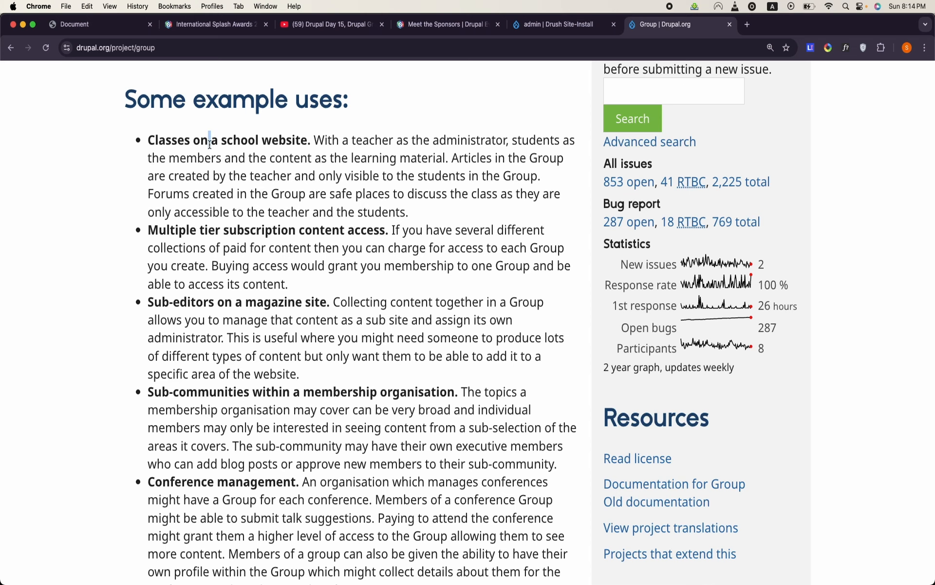
- Read the example uses of the Group module and highlight the Conference management paragraph
triple_click(210, 144)
left_click(210, 144)
scroll(289, 226, "down", 3)
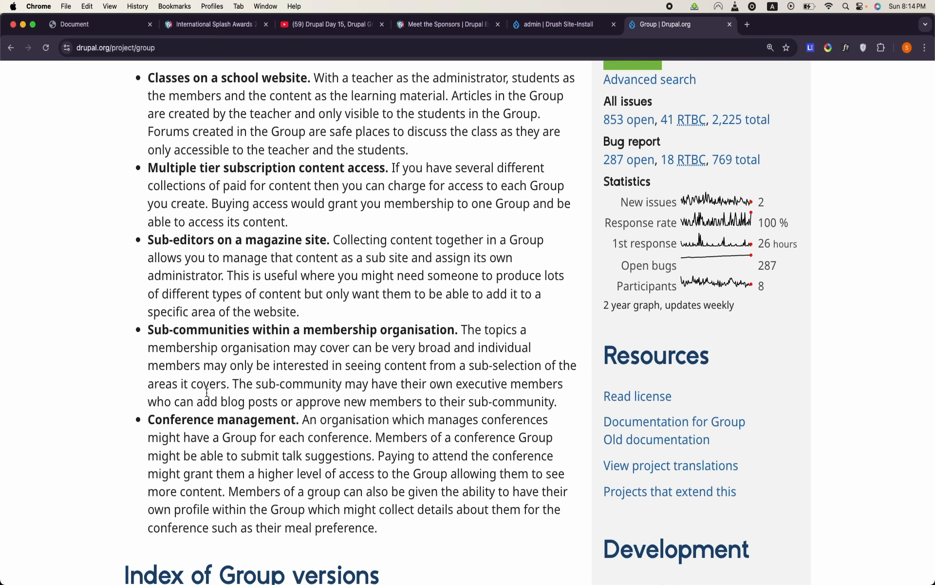
triple_click(207, 412)
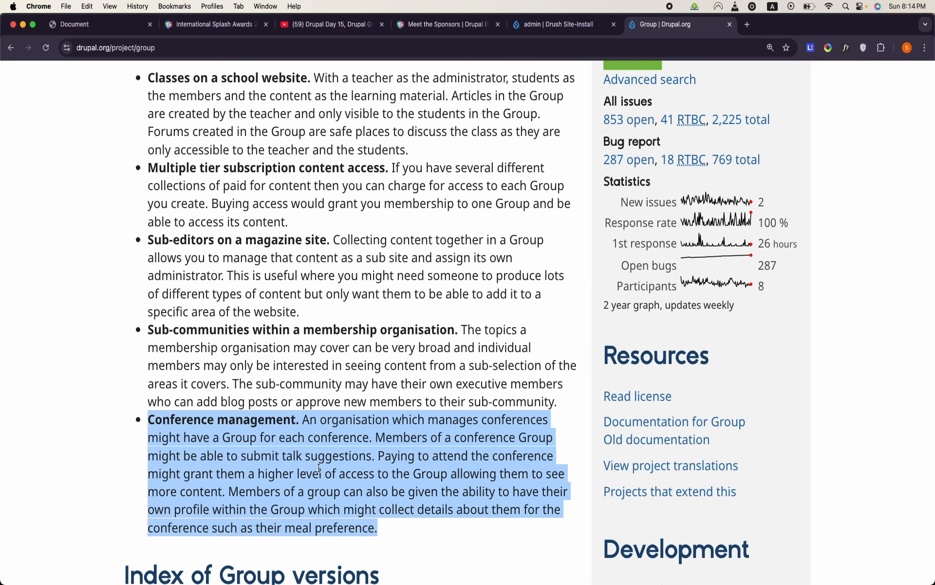
scroll(319, 467, "down", 7)
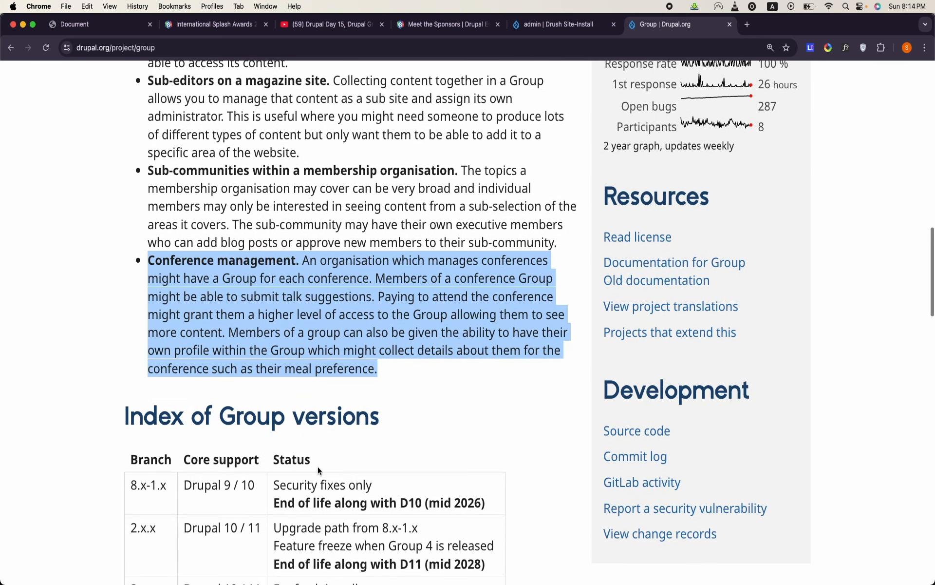
triple_click(335, 269)
- Copy the Composer install command for Group release 3.3.5, composer require 'drupal/group:^3.3'
mouse_move(407, 560)
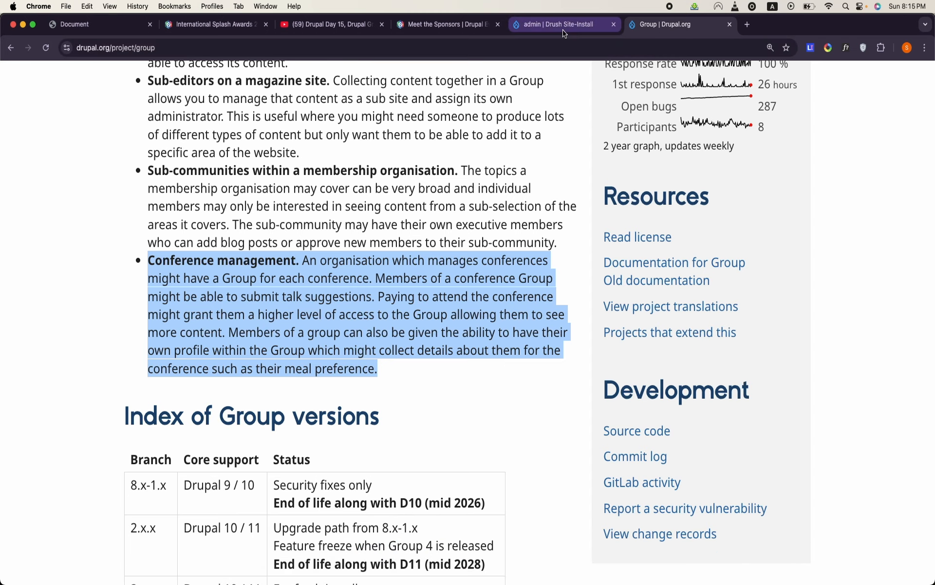
scroll(429, 359, "down", 15)
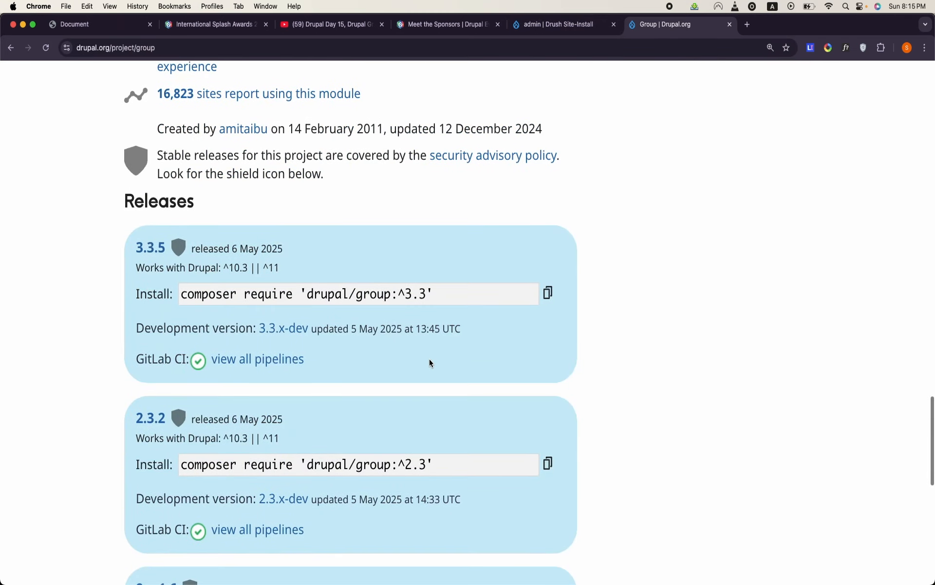
left_click(548, 293)
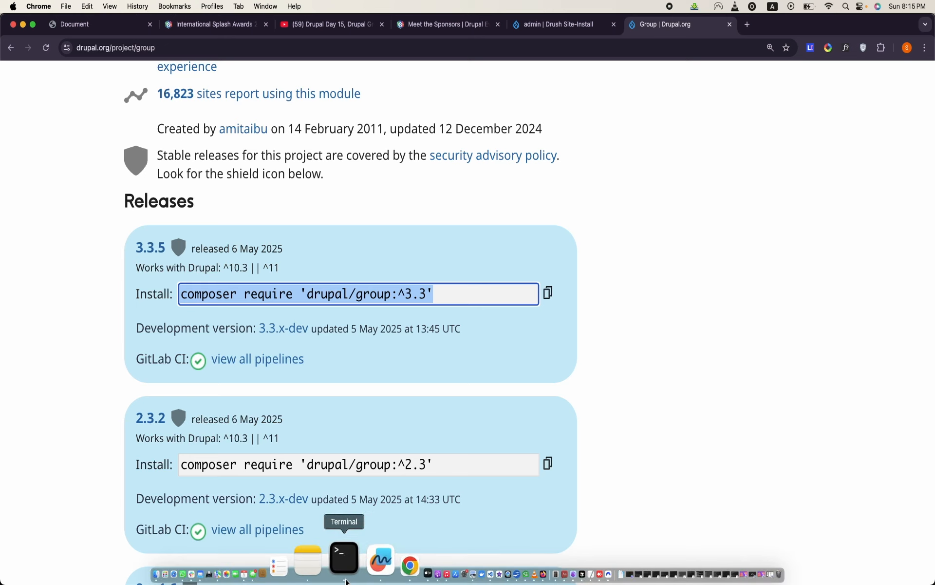
- Switch to Terminal, expand the eventsproject window to fill the screen and enlarge its text
left_click(346, 580)
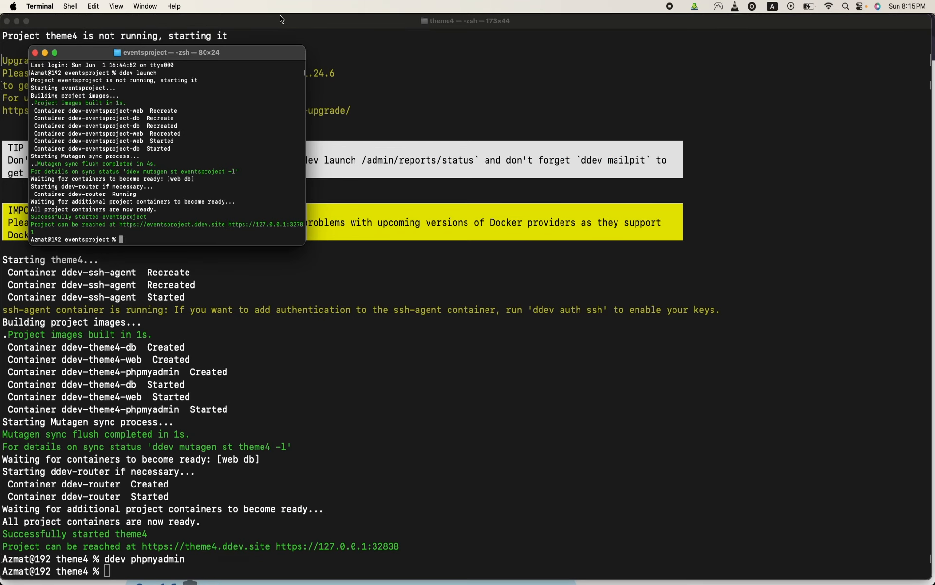
double_click(281, 54)
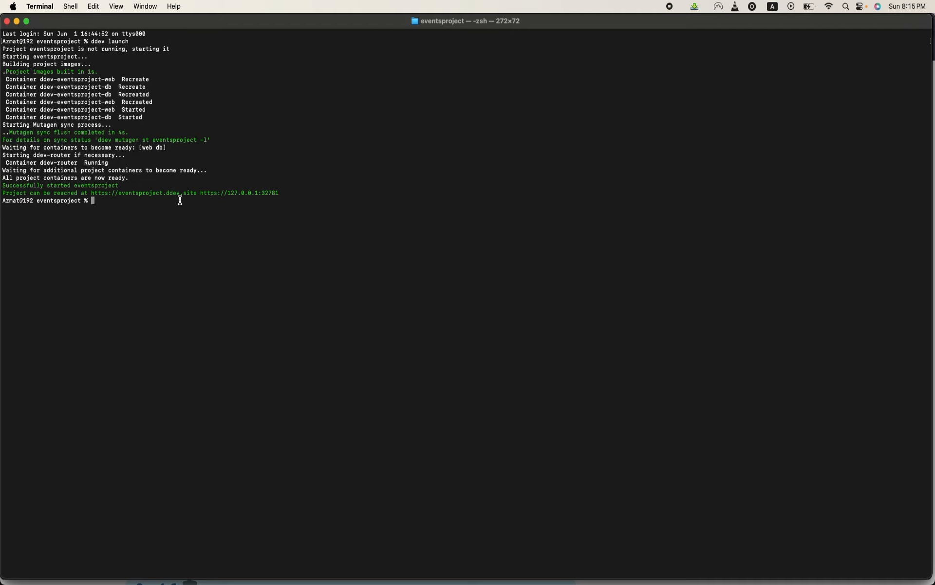
key("super+equal")
key("super+equal")
key("super+equal")
key("super+equal")
key("super+equal")
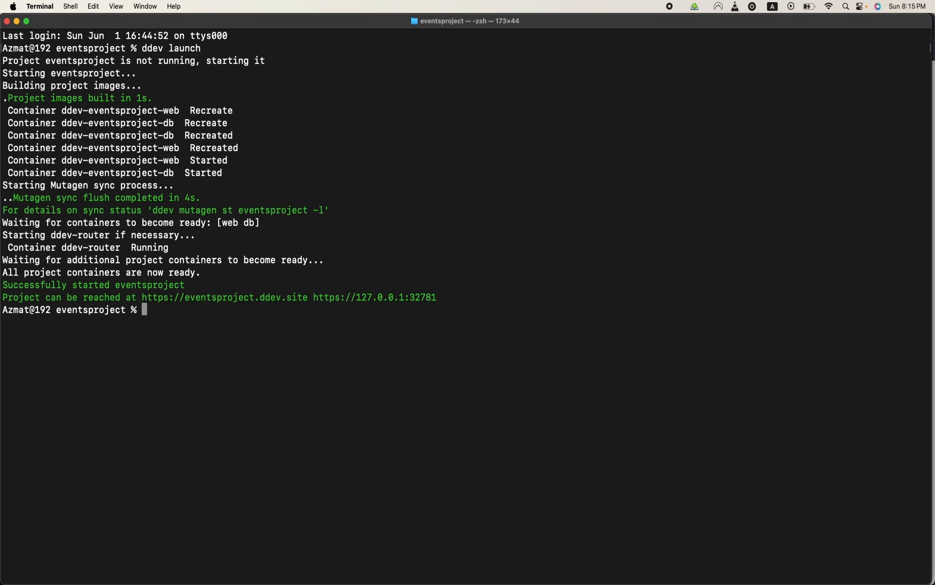
- Install the Group package in the DDEV project with ddev composer require 'drupal/group:^3.3'
type("ddev")
key("super+v")
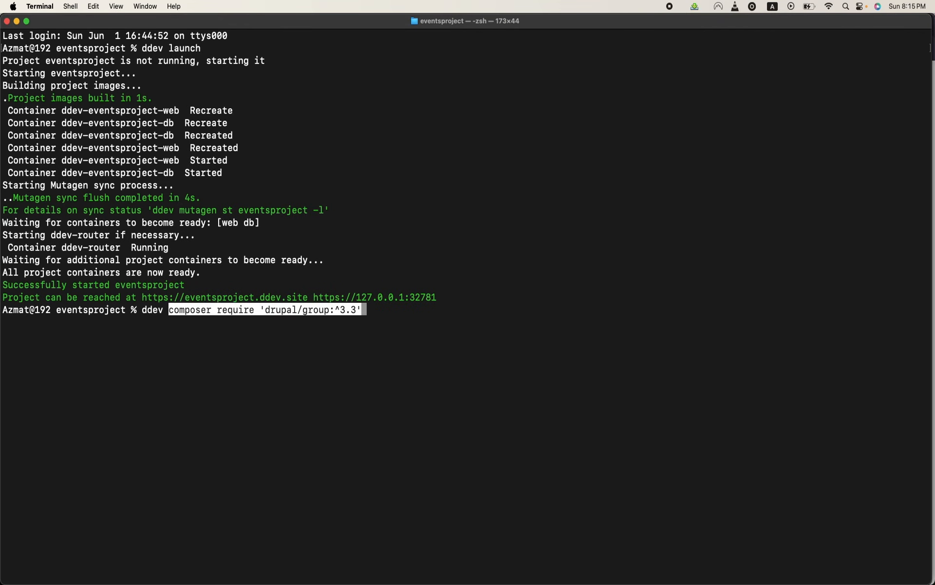
key("Return")
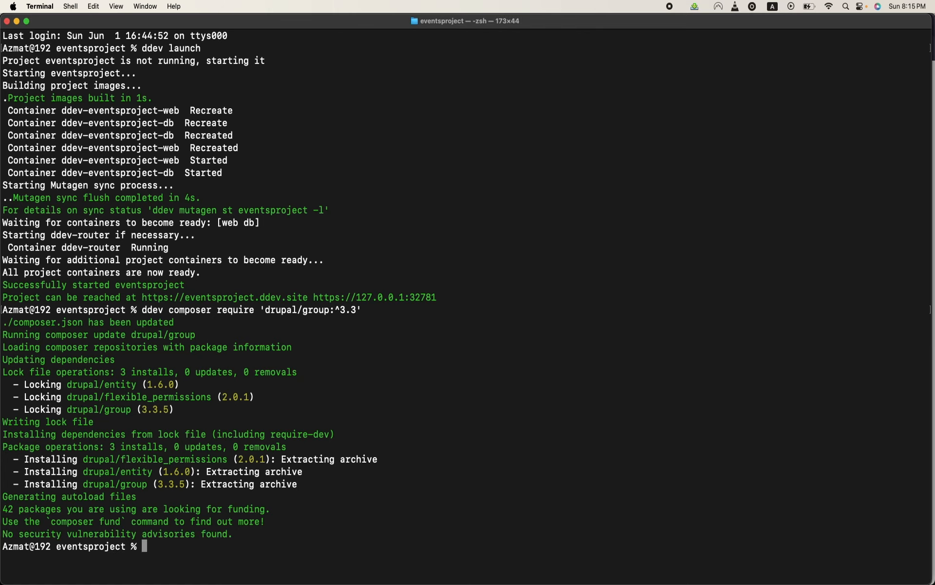
- Enable the Group module in the project with ddev drush en group -y
type("ddev drush en group -y")
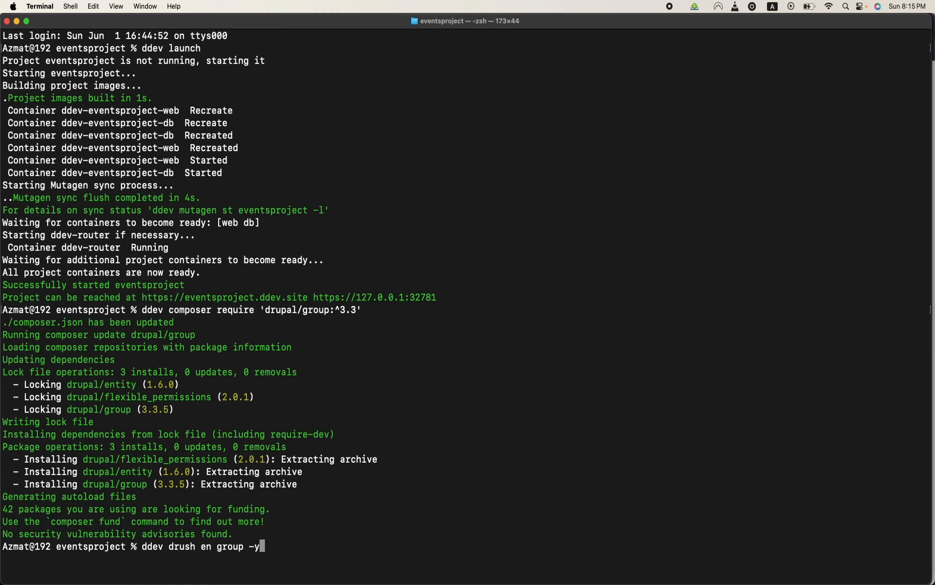
key("Return")
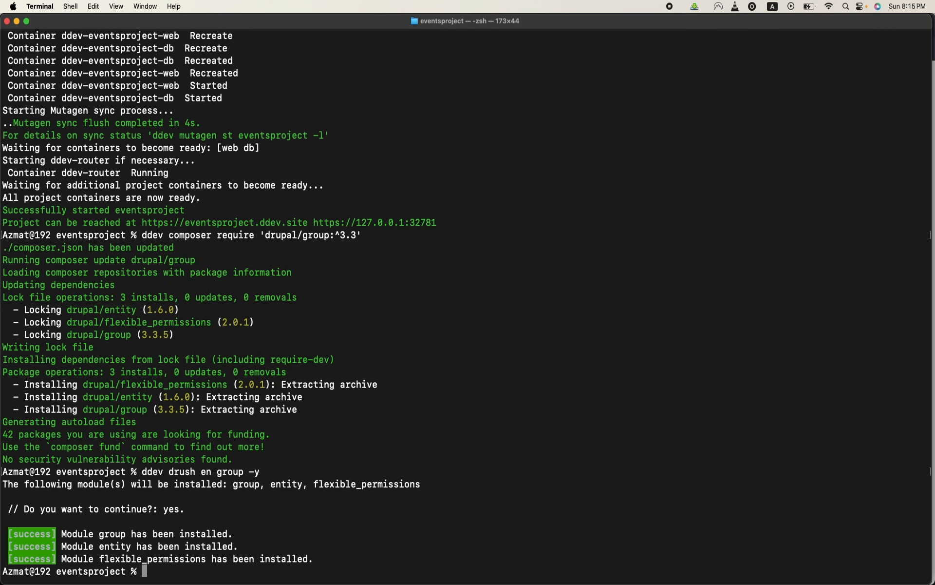
- Switch to Chrome, reload the eventsproject site's admin account page, and open the Groups administration page
mouse_move(226, 581)
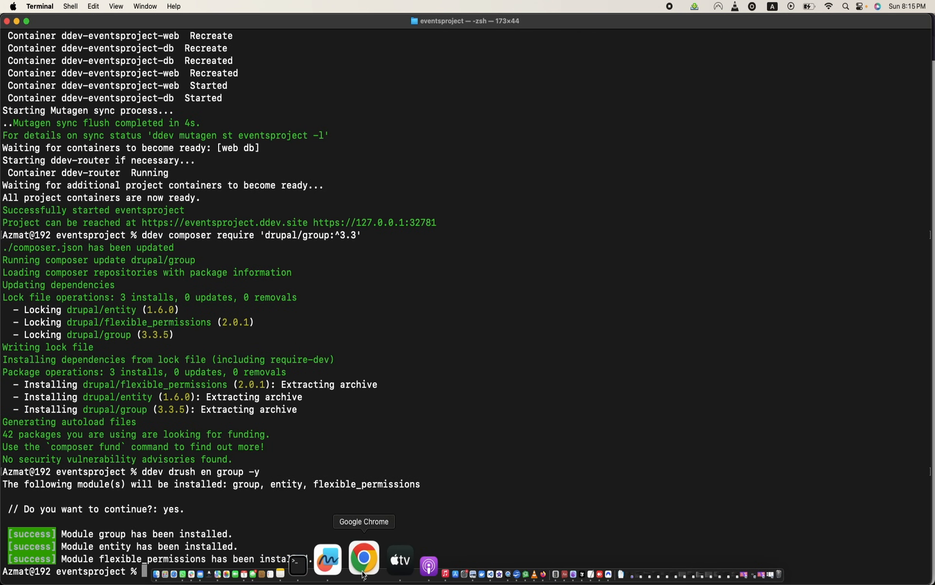
left_click(363, 558)
left_click(546, 24)
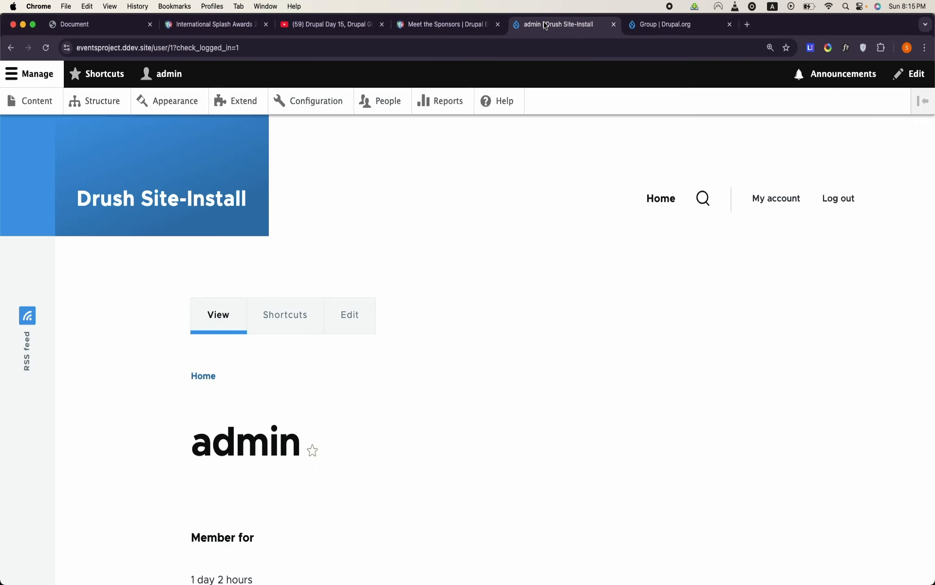
left_click(46, 48)
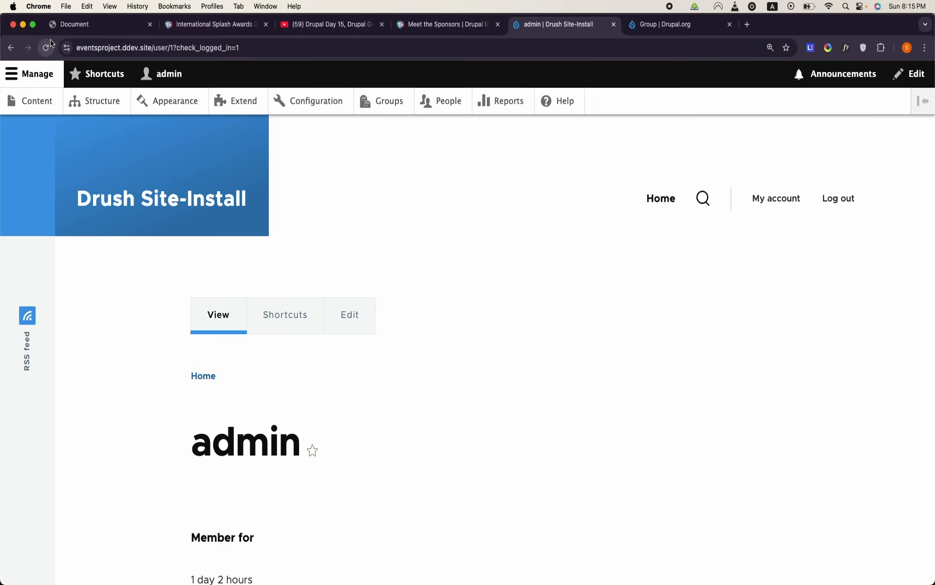
left_click(373, 110)
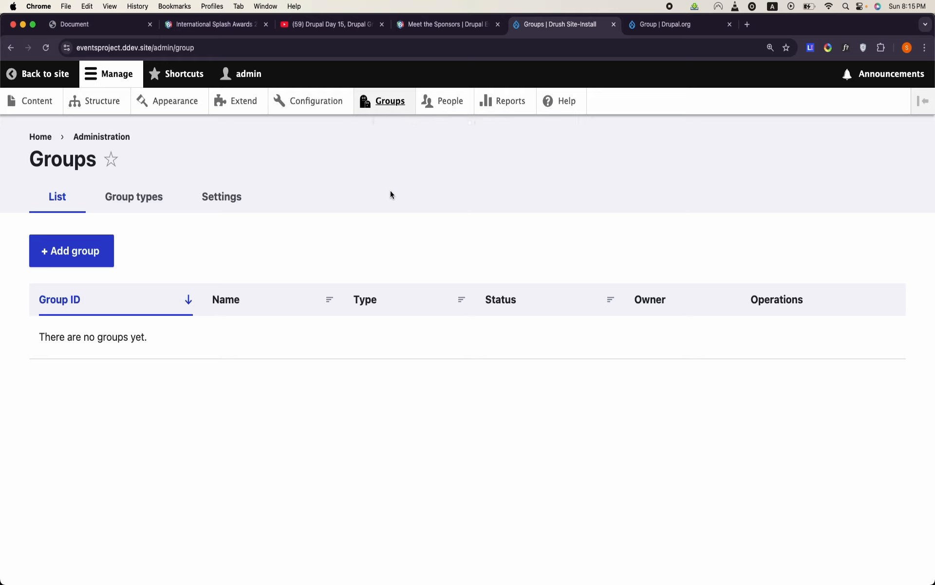
- Check the Event (Group Entity Type, Bundle Event) heading in the OpenOffice Writer document, then return to Chrome
mouse_move(385, 582)
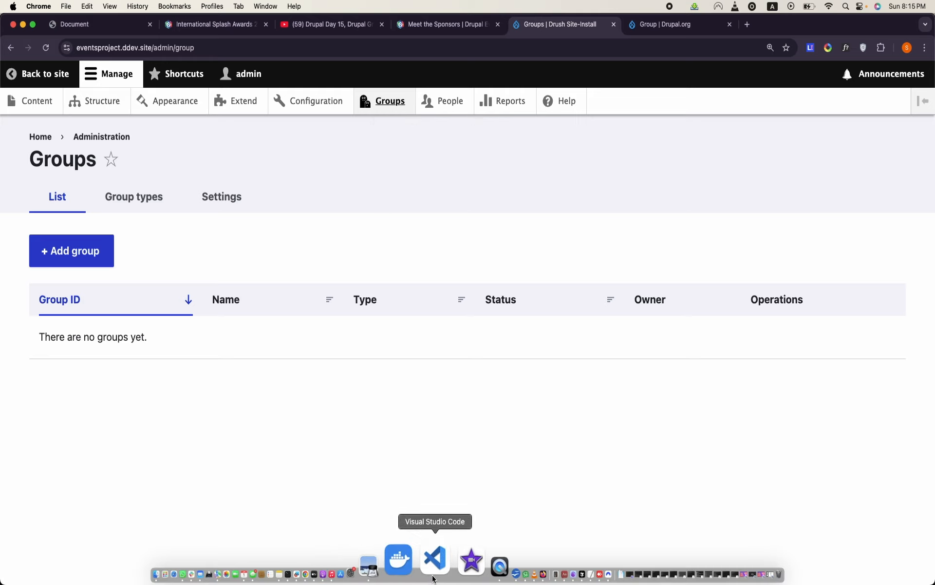
left_click(454, 565)
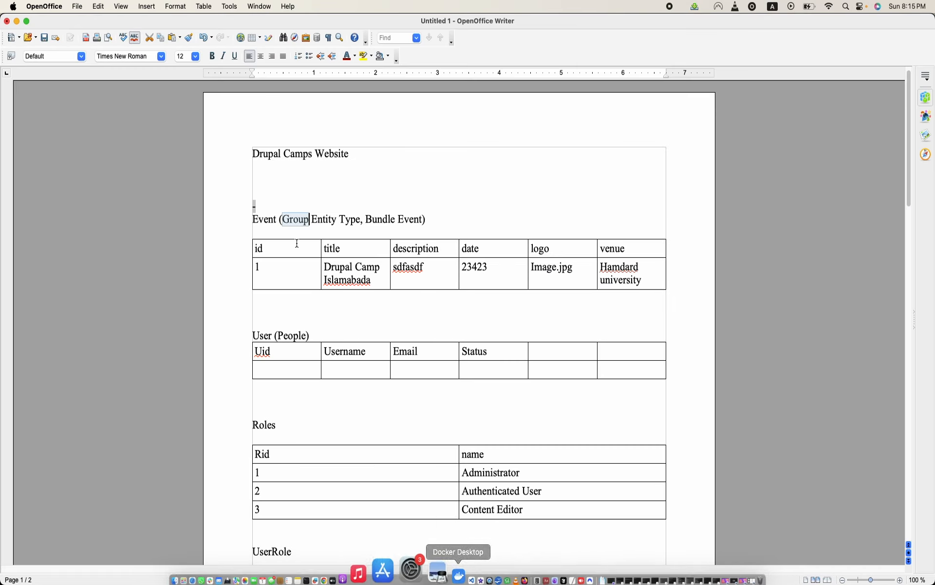
double_click(260, 220)
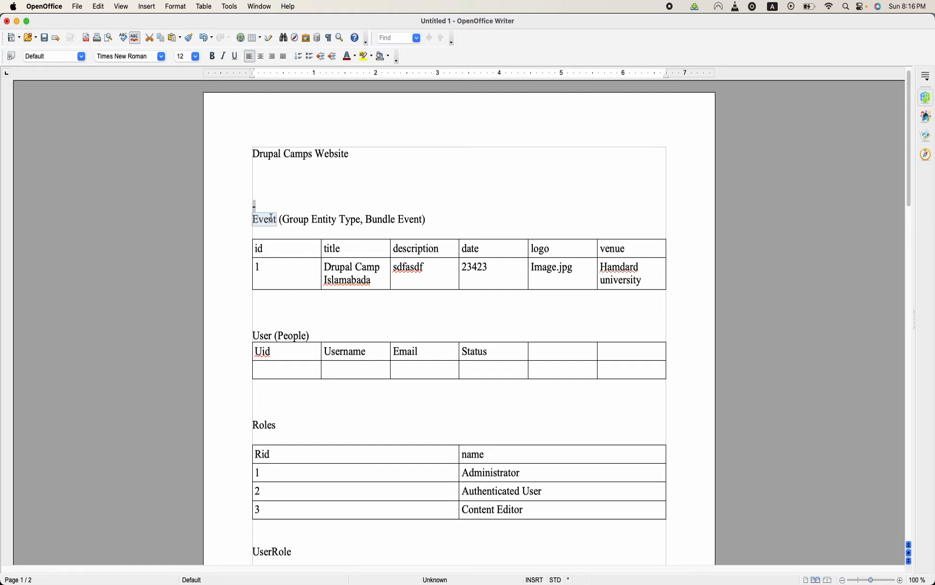
left_click(362, 575)
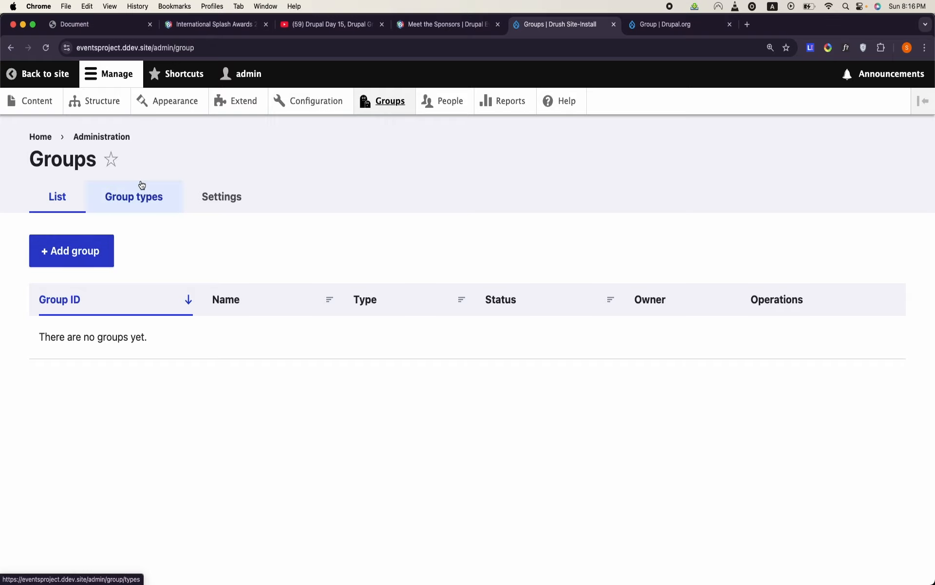
- Start a new group type and name it Event
left_click(144, 199)
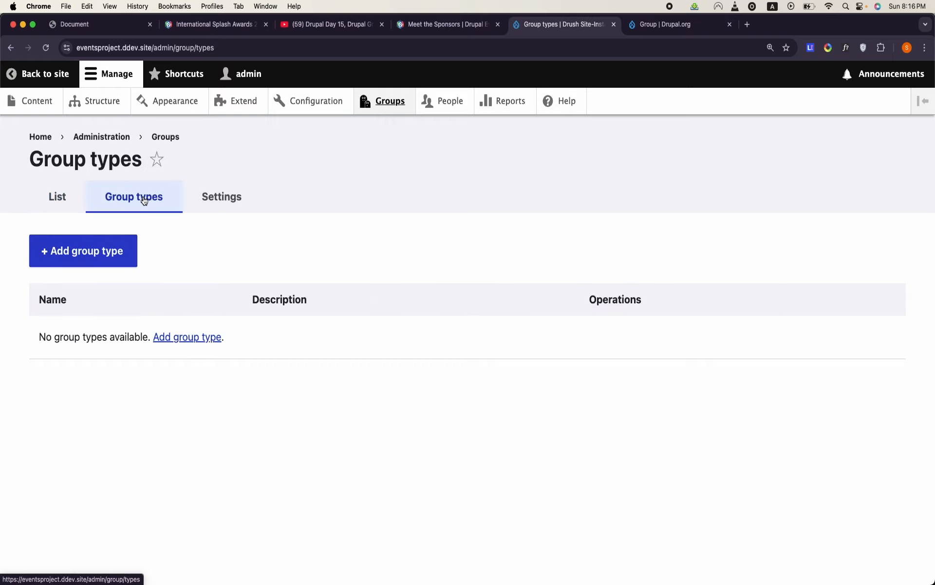
left_click(114, 265)
left_click(138, 241)
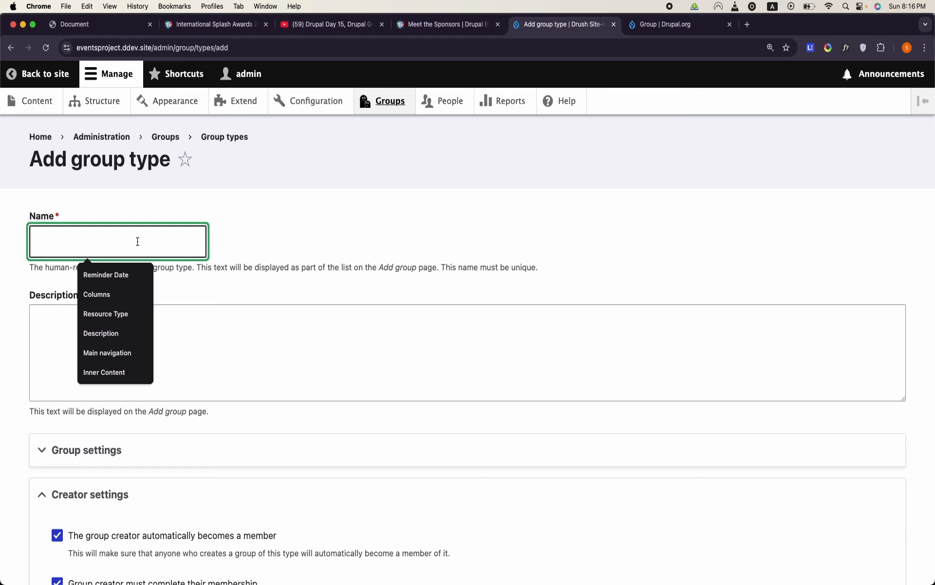
type("Event")
left_click(355, 212)
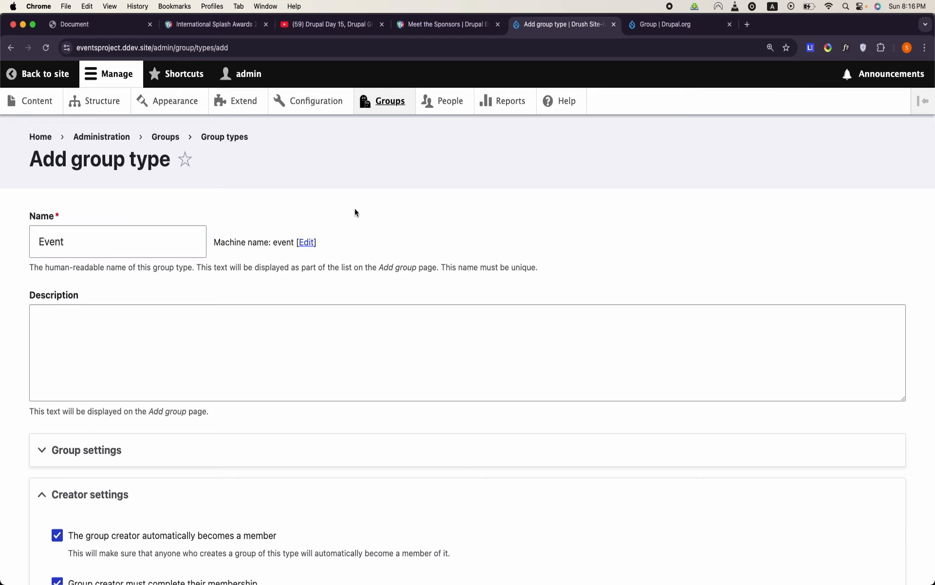
- Review the Event group type's title field and creator settings, and disable "Group creator must complete their membership"
scroll(355, 213, "down", 5)
left_click(145, 219)
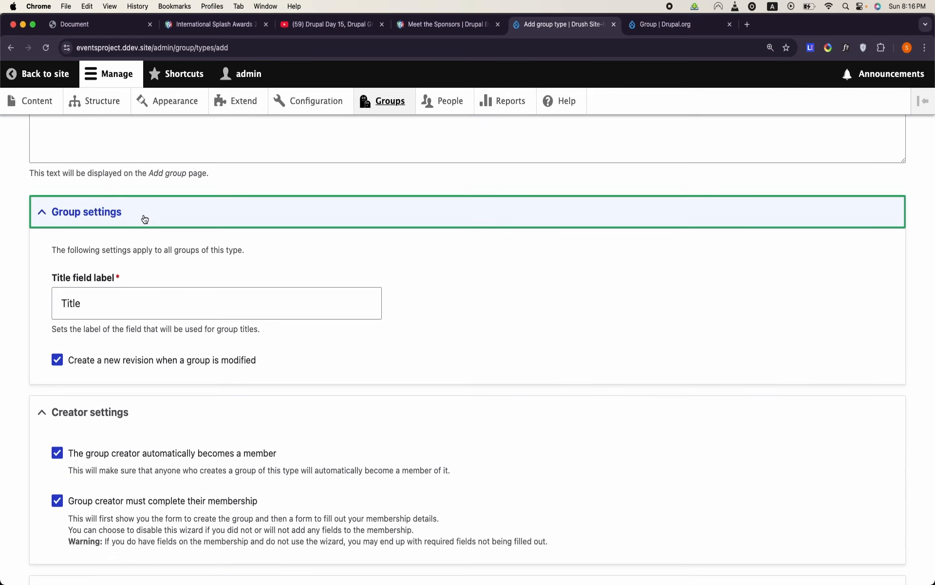
double_click(84, 299)
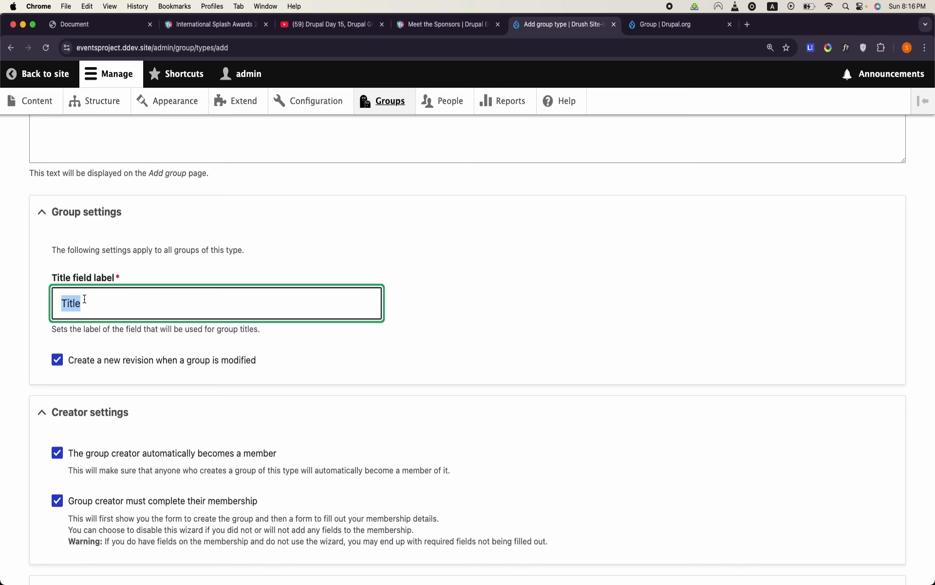
scroll(85, 299, "down", 3)
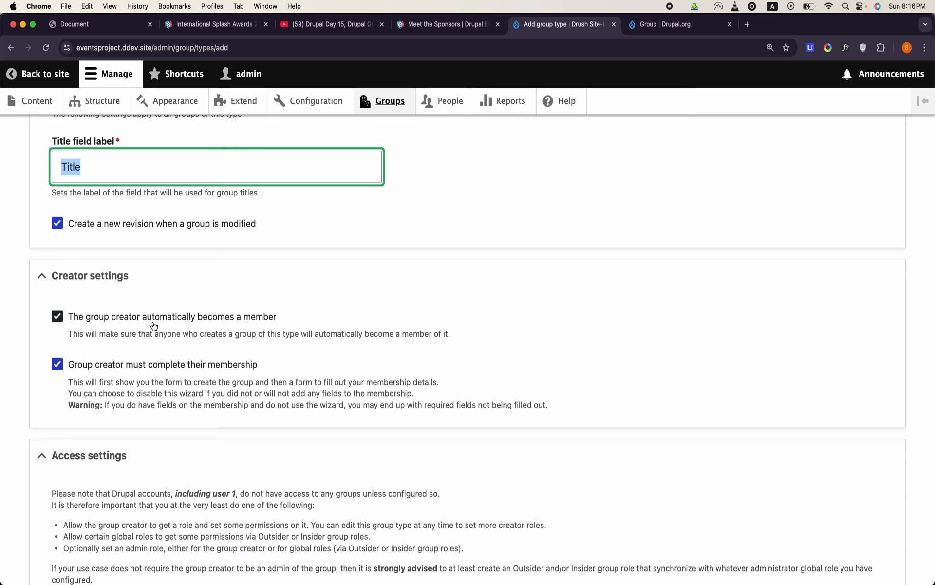
scroll(154, 326, "down", 2)
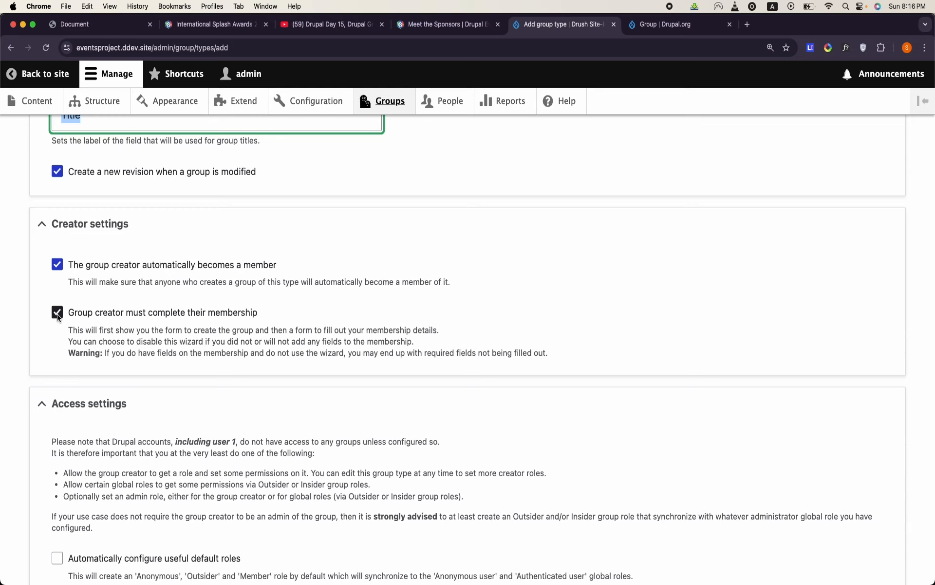
left_click(58, 312)
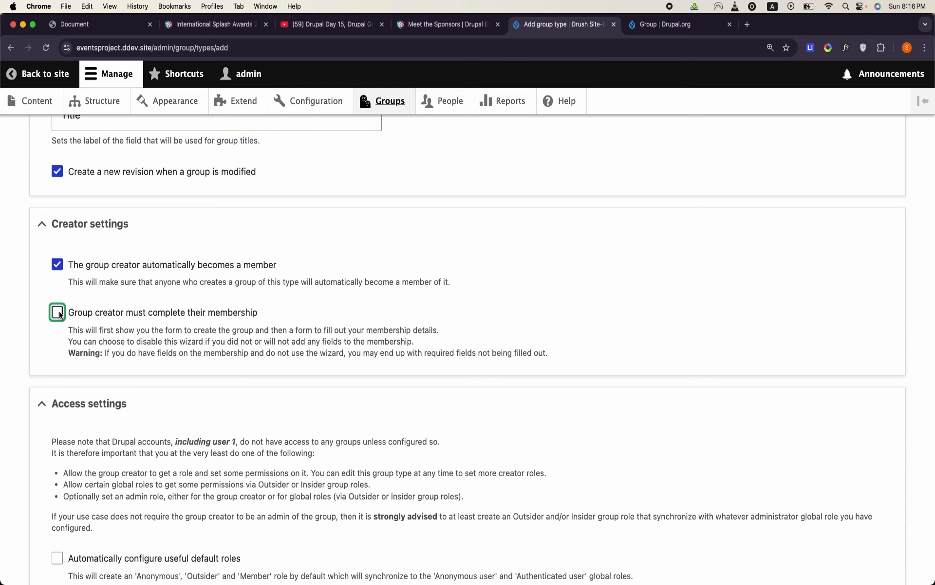
- Enable automatic default roles, an administrative role and its assignment to group creators, and save the Event group type
scroll(221, 332, "down", 5)
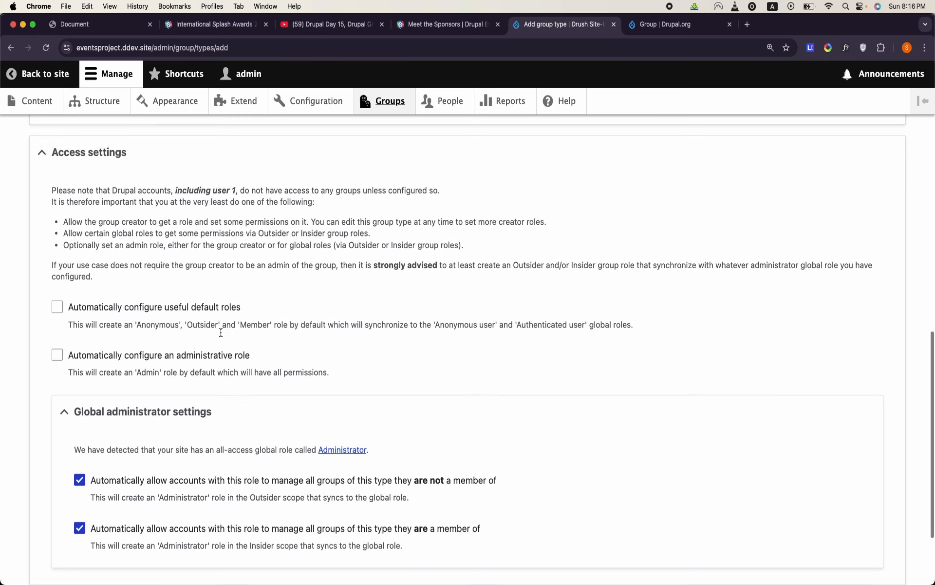
scroll(220, 332, "down", 1)
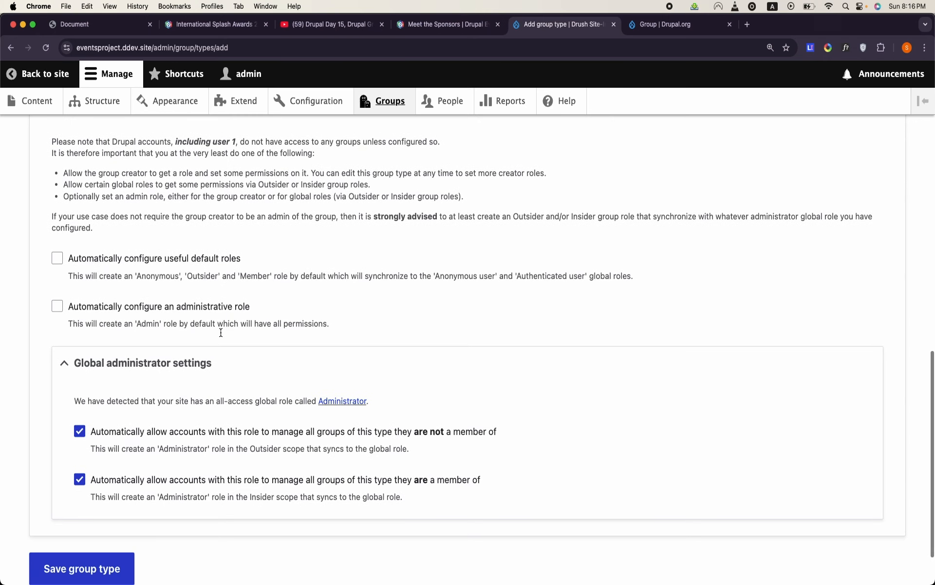
left_click(62, 263)
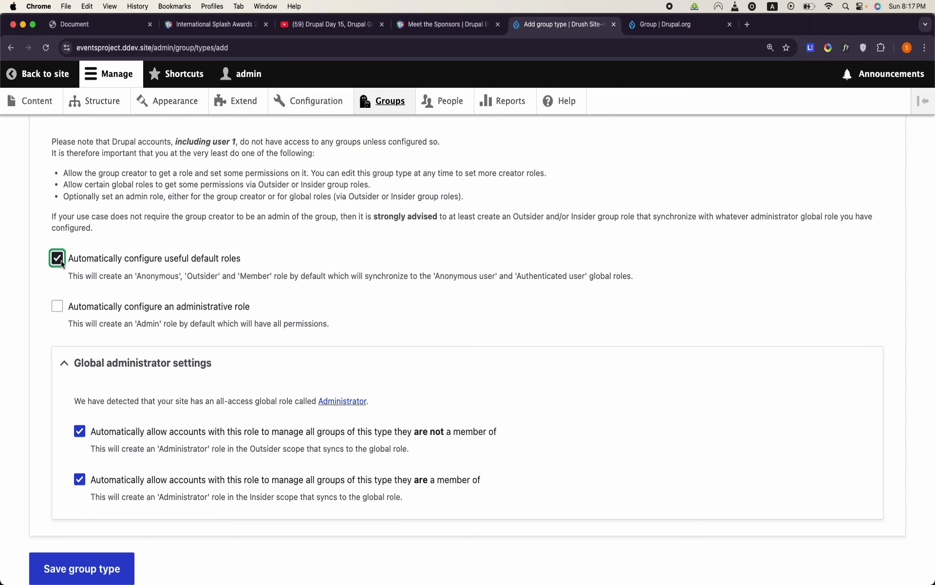
left_click(57, 306)
scroll(60, 310, "down", 2)
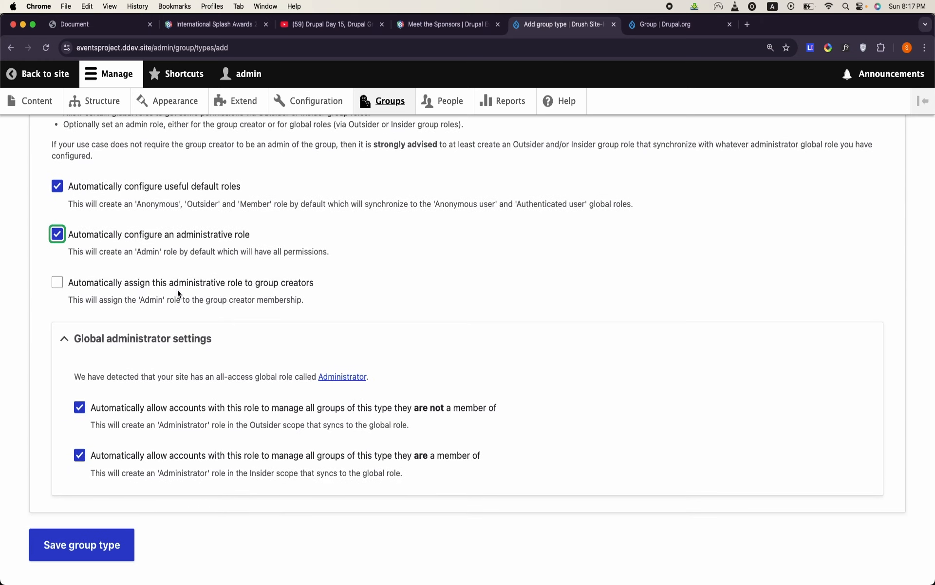
left_click(57, 286)
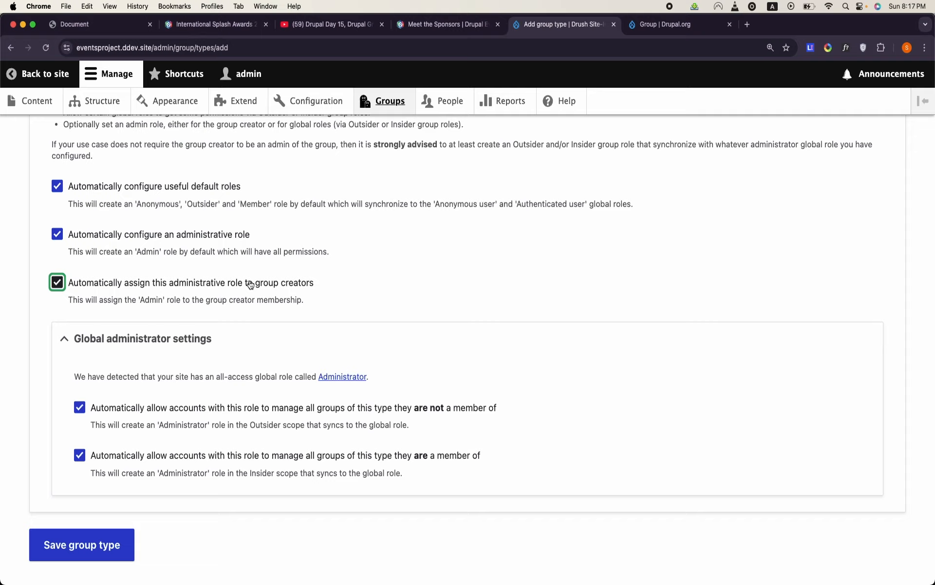
scroll(250, 285, "down", 2)
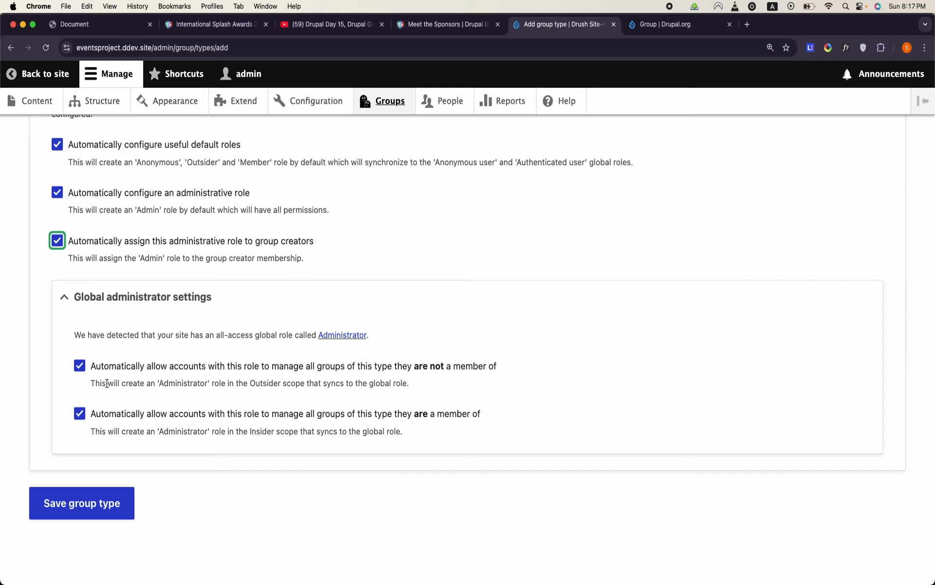
left_click(93, 520)
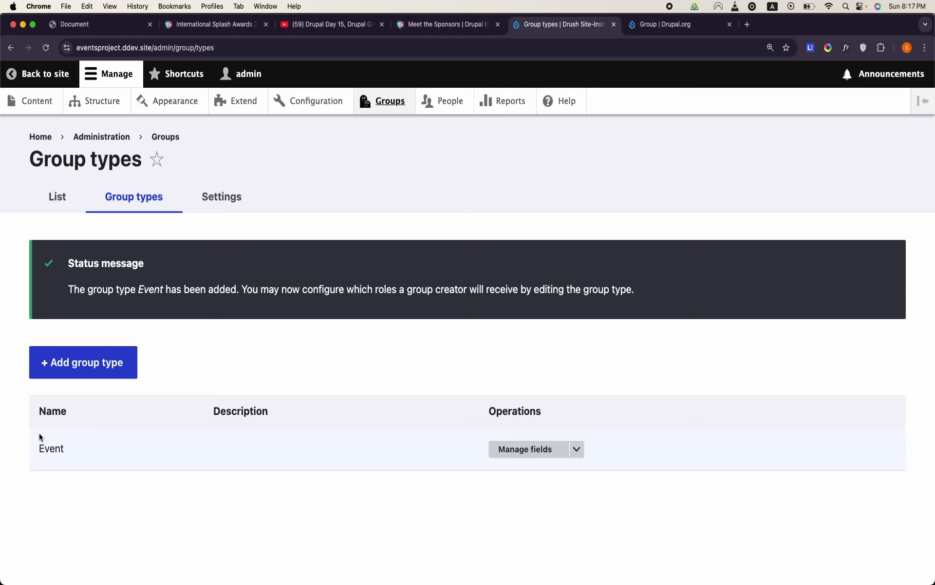
- Review the Event table's title, description, date, logo and venue columns in the OpenOffice Writer document, and return to the Group types page in Chrome
double_click(47, 446)
left_click(487, 574)
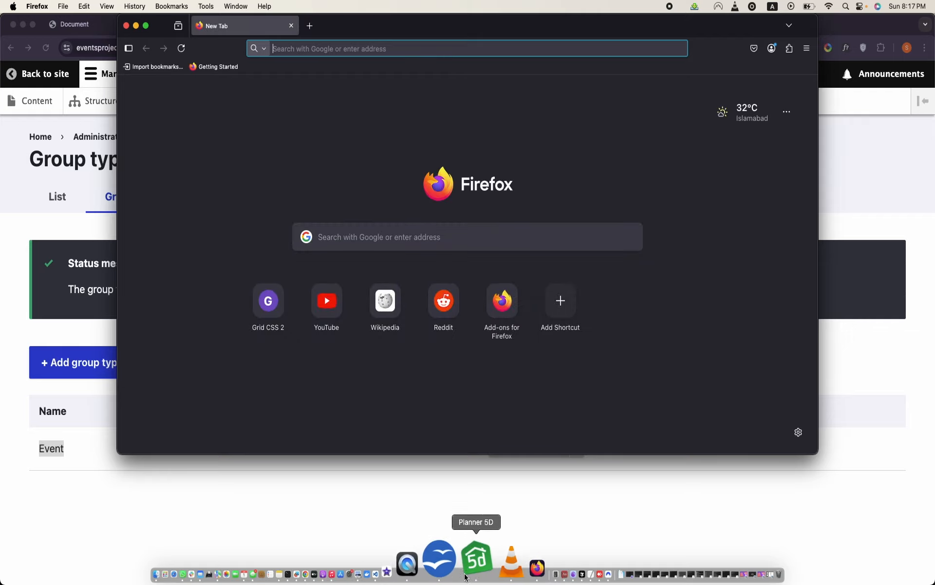
left_click(452, 560)
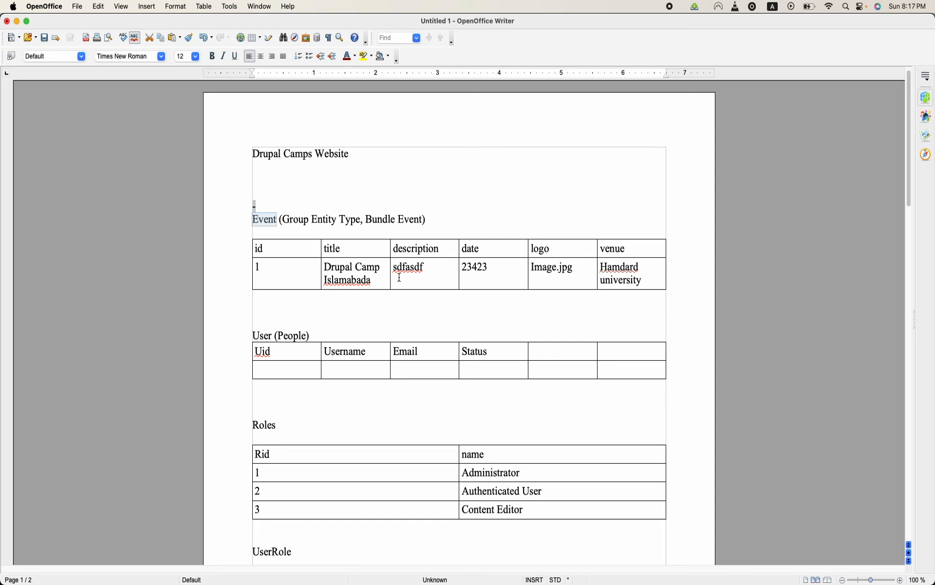
double_click(363, 279)
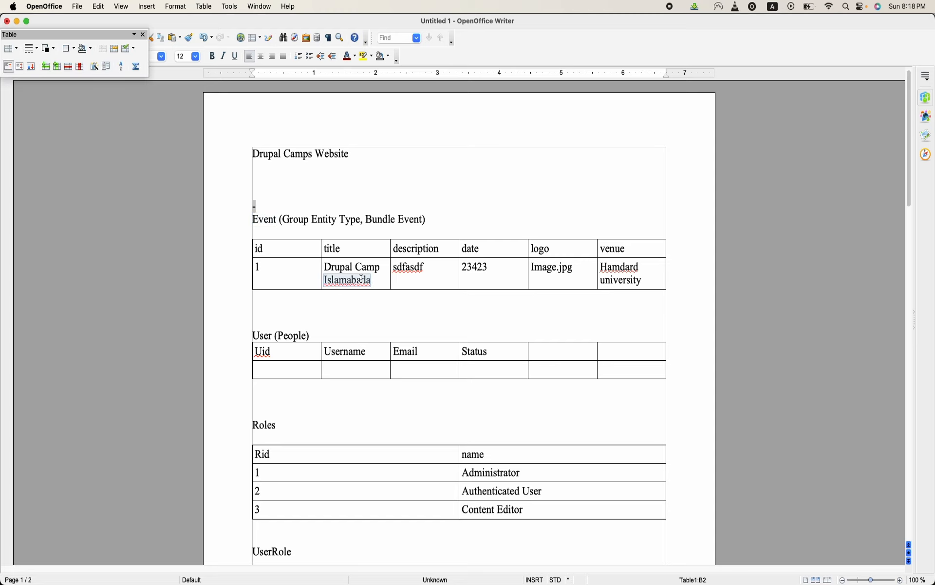
left_click(395, 266)
double_click(398, 267)
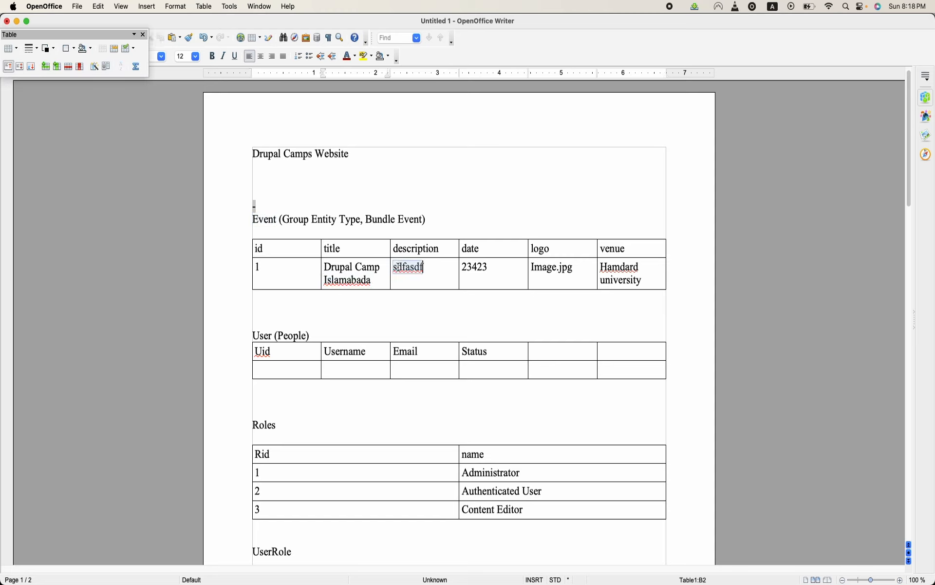
left_click(465, 259)
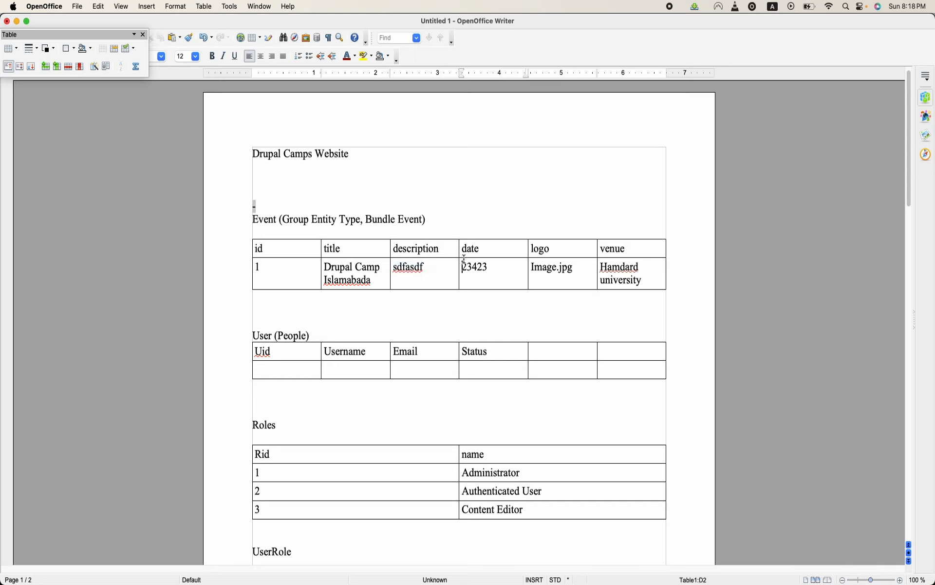
left_click(535, 267)
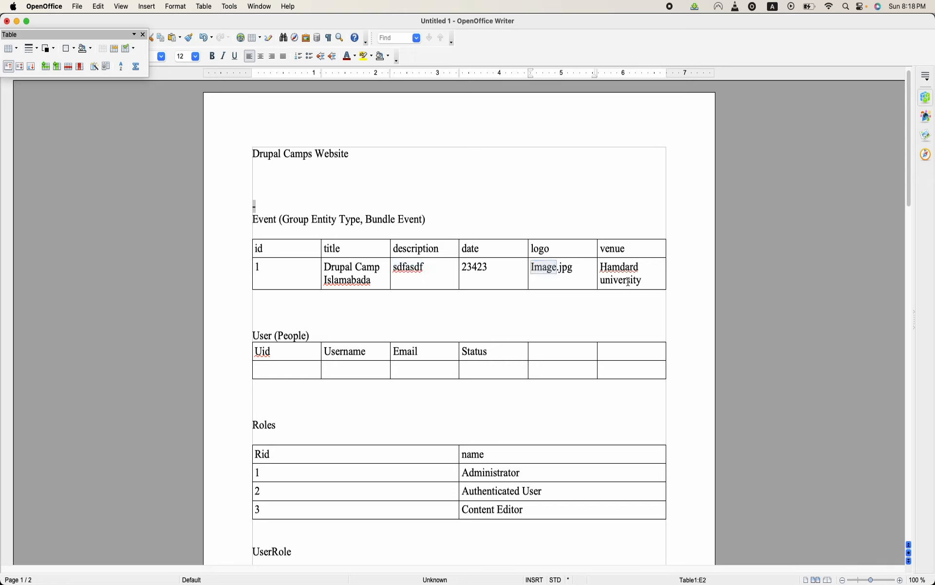
triple_click(639, 267)
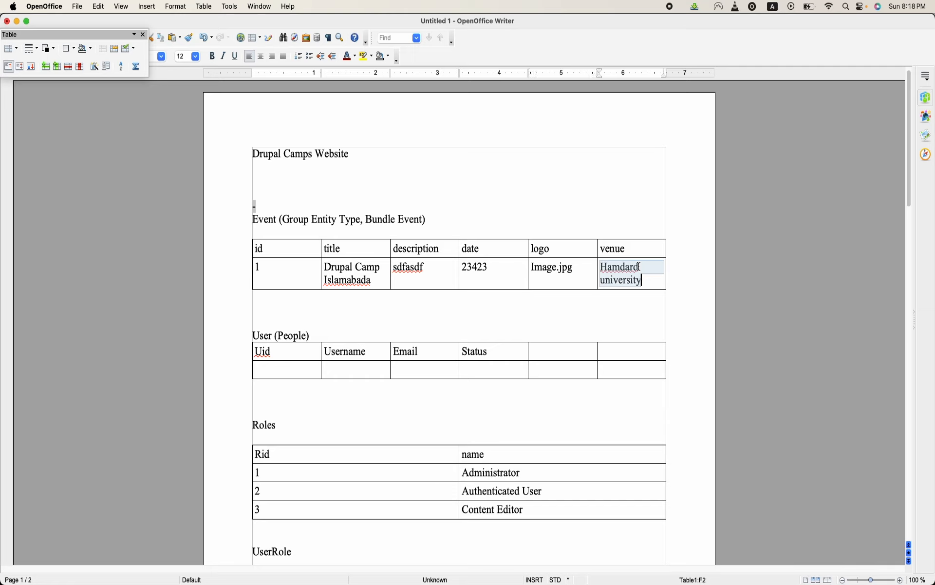
mouse_move(403, 583)
left_click(688, 433)
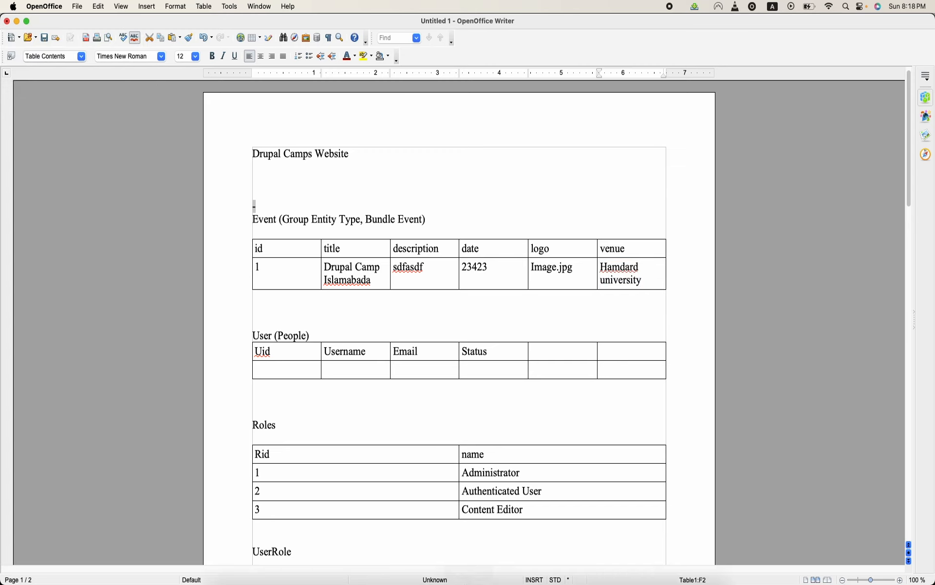
mouse_move(482, 578)
left_click(361, 560)
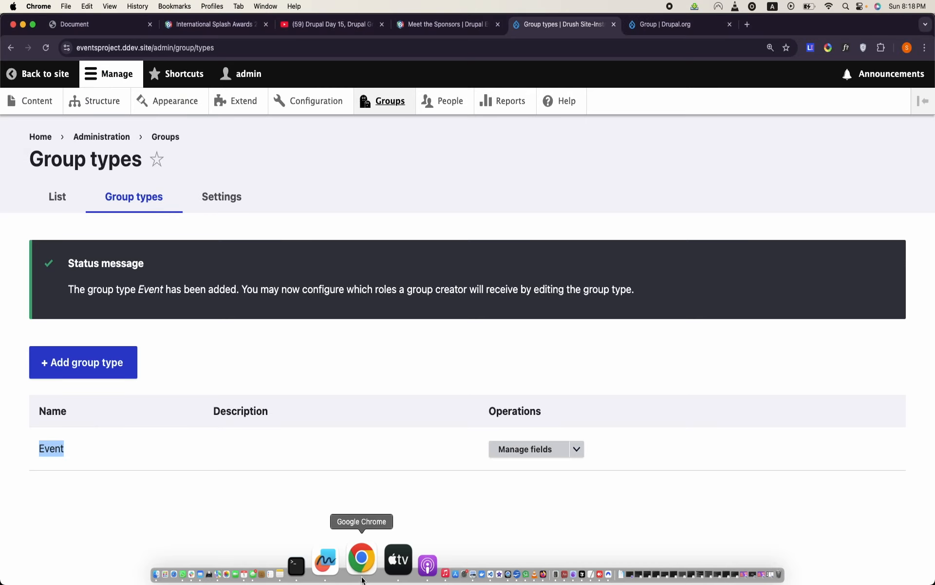
- Start a new formatted text field on the Event group type and label it Intro
left_click(546, 454)
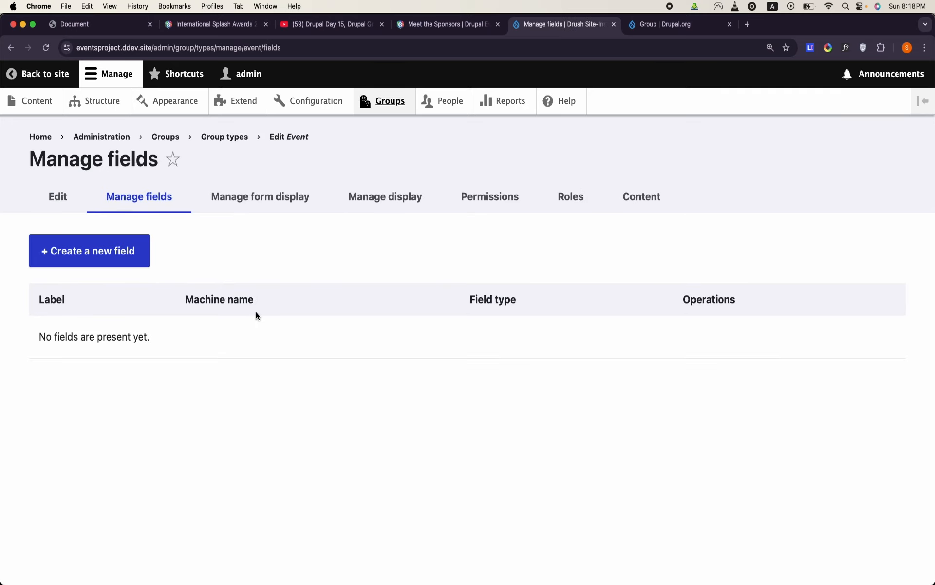
left_click(142, 264)
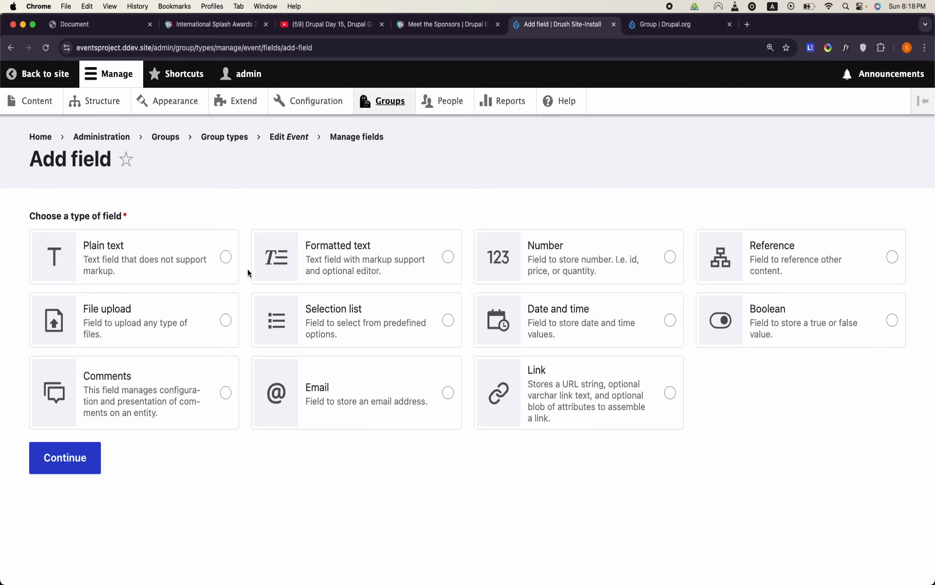
left_click(336, 272)
left_click(78, 457)
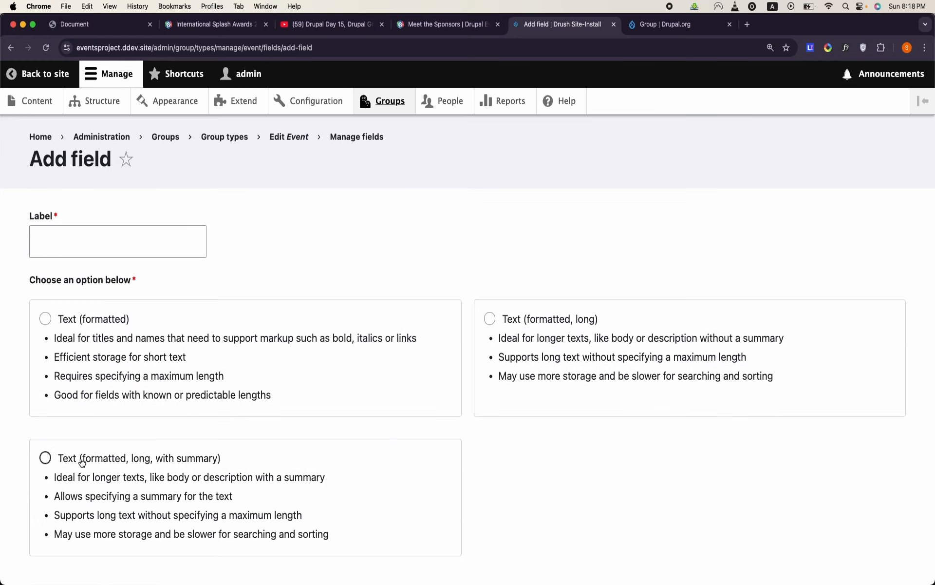
left_click(130, 237)
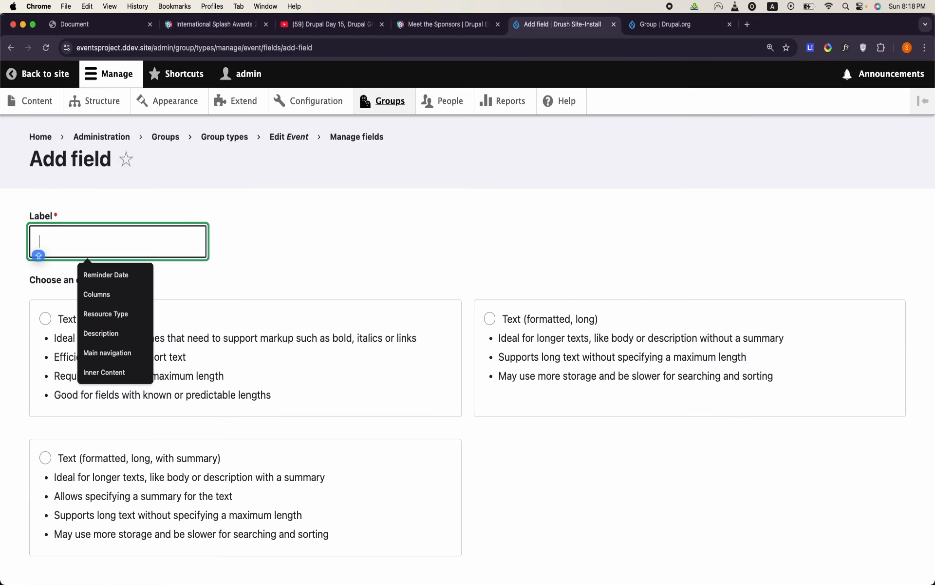
type("Intro")
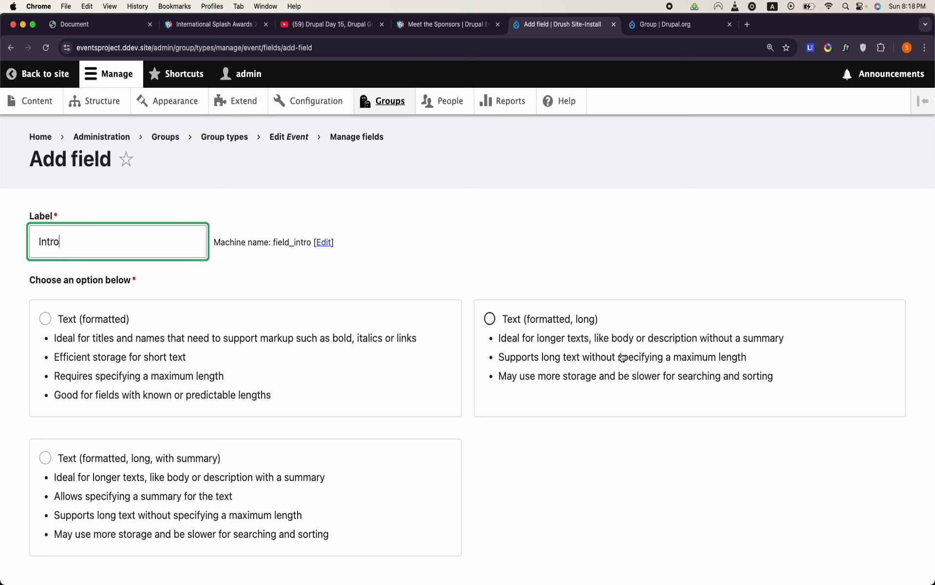
- Choose Text (formatted, long) for the Intro field and save it with its default settings
left_click(548, 336)
scroll(153, 407, "down", 3)
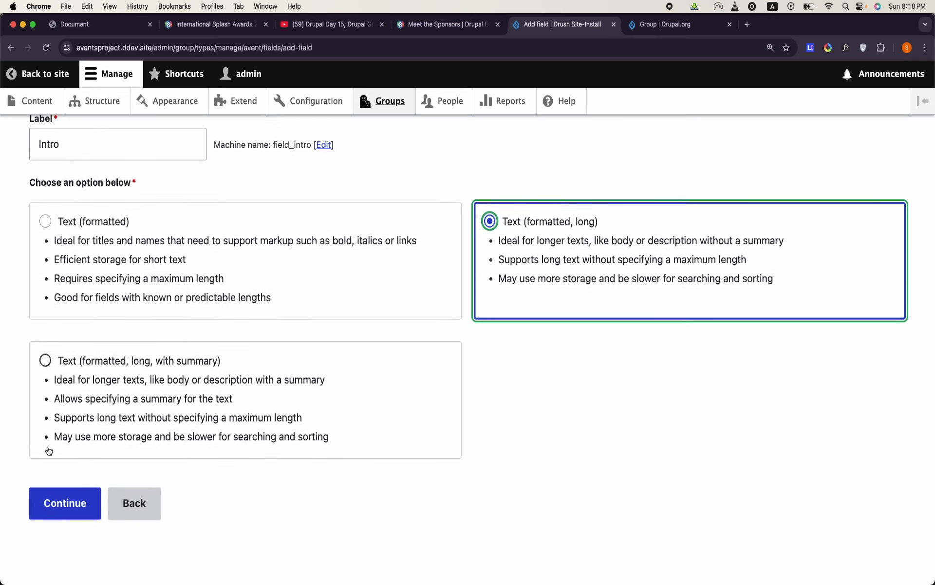
left_click(56, 504)
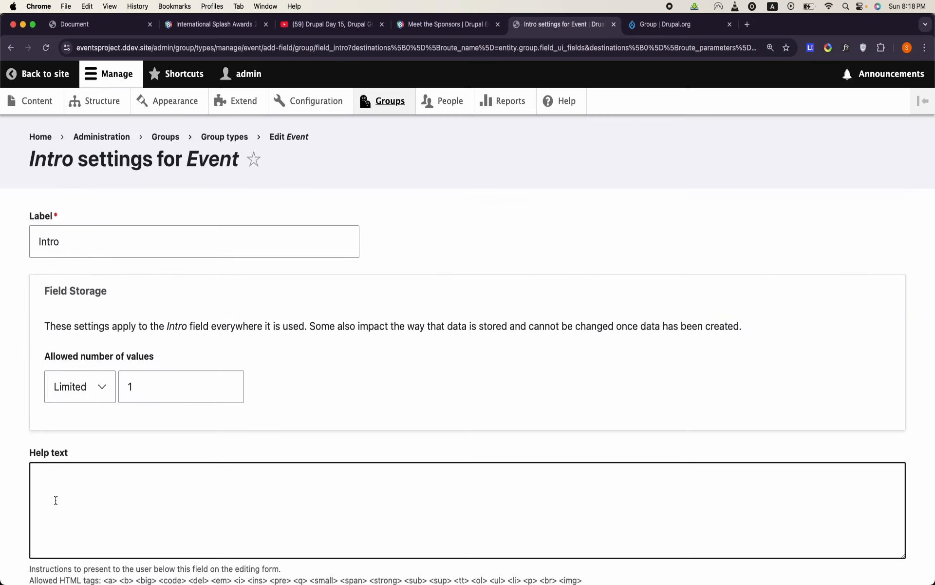
scroll(56, 504, "down", 7)
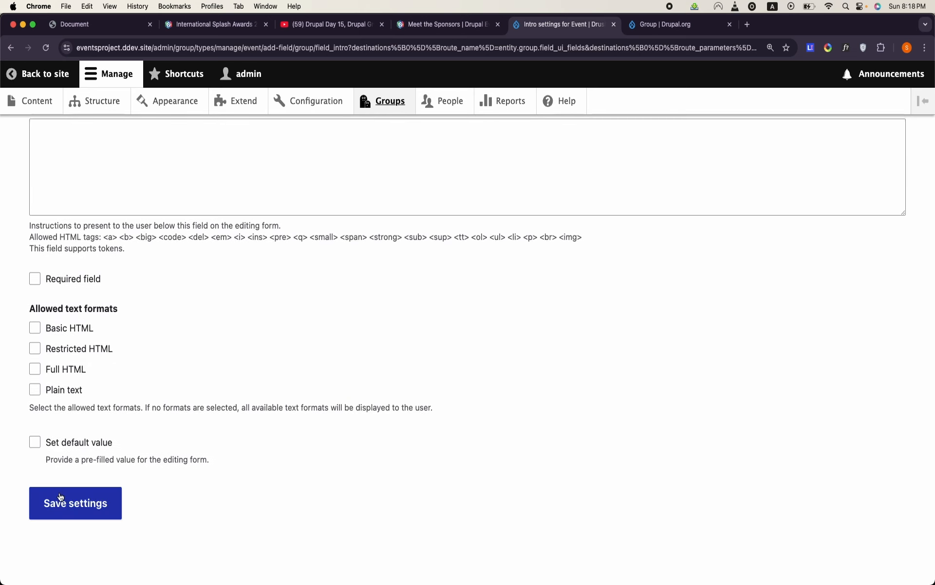
left_click(63, 508)
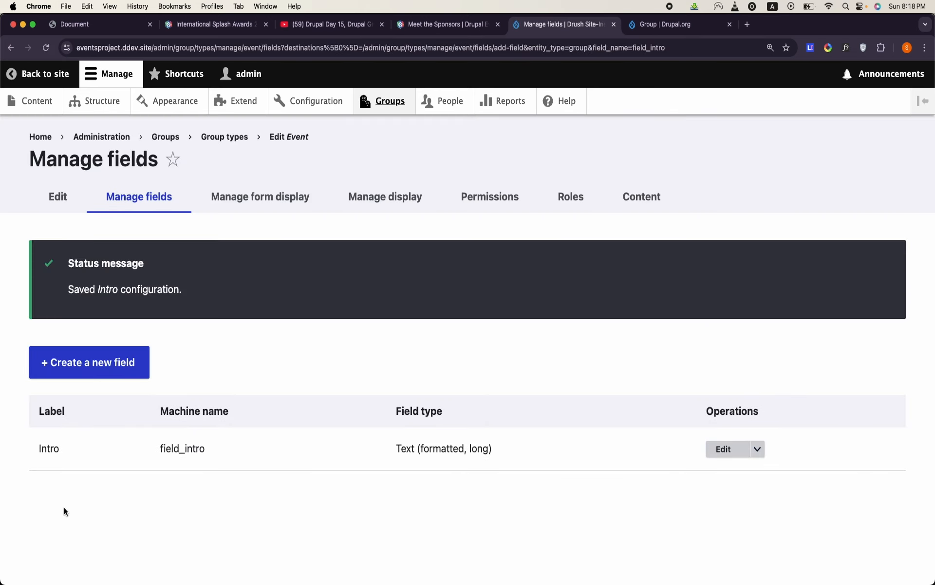
- Create a date and time field labelled Date on the Event group type, using the Date option
left_click(111, 364)
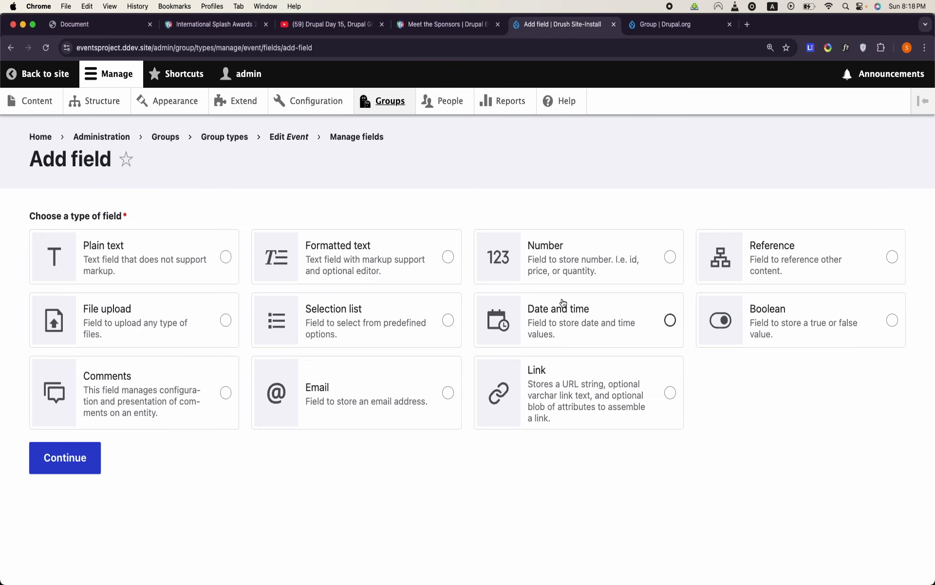
left_click(571, 313)
left_click(73, 454)
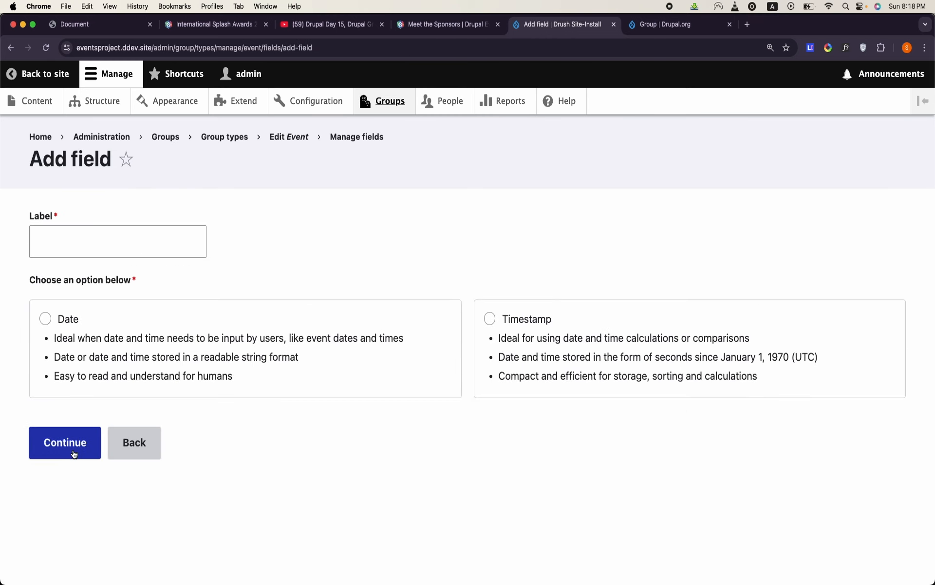
left_click(98, 241)
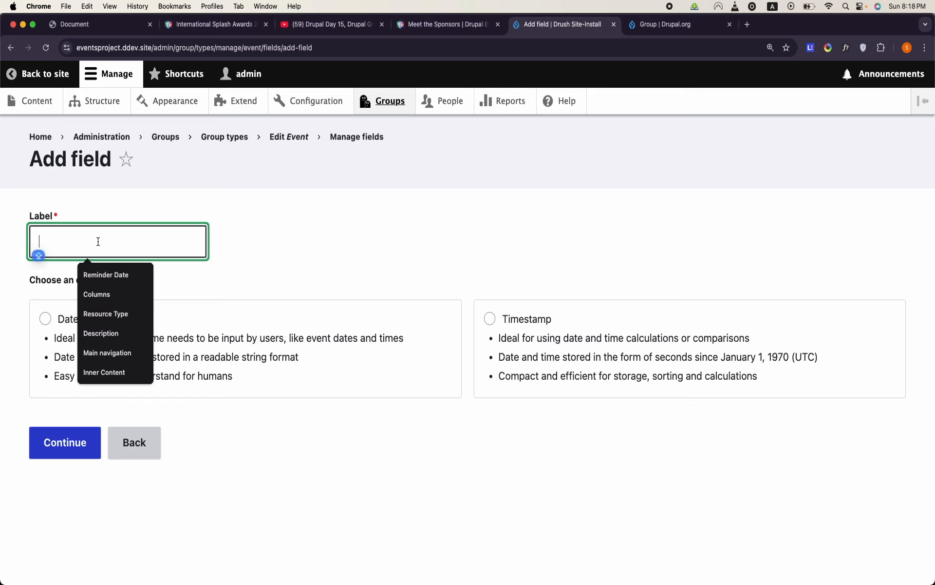
type("Date")
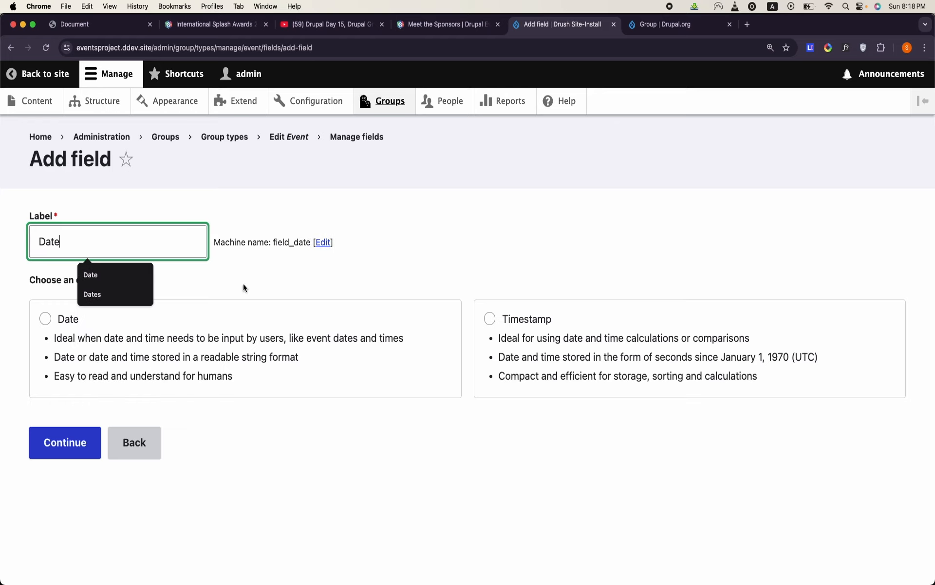
left_click(244, 284)
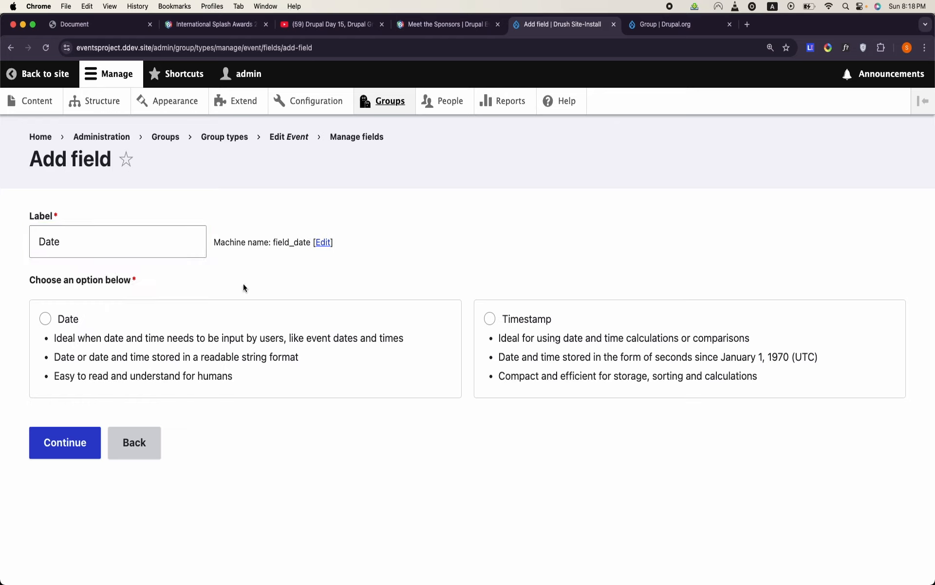
left_click(37, 325)
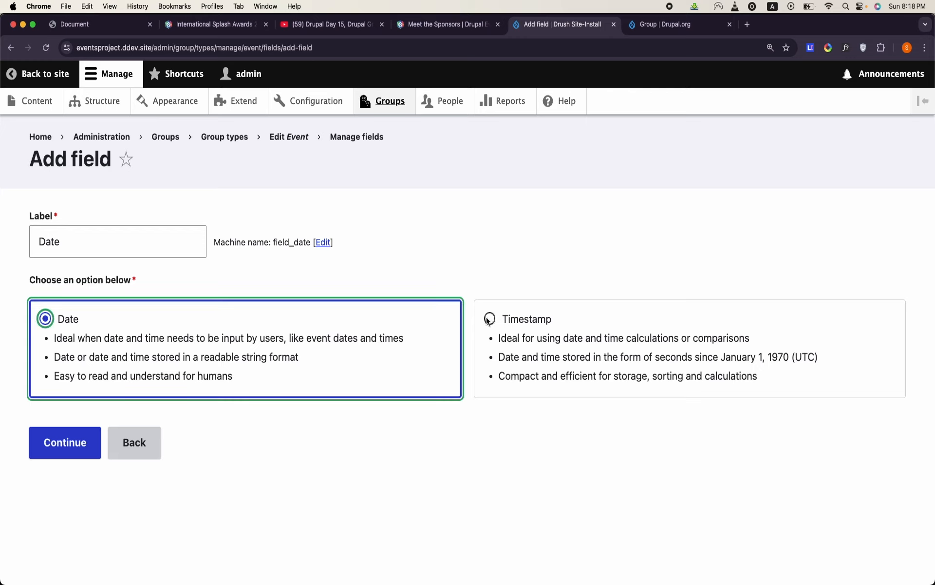
left_click(74, 447)
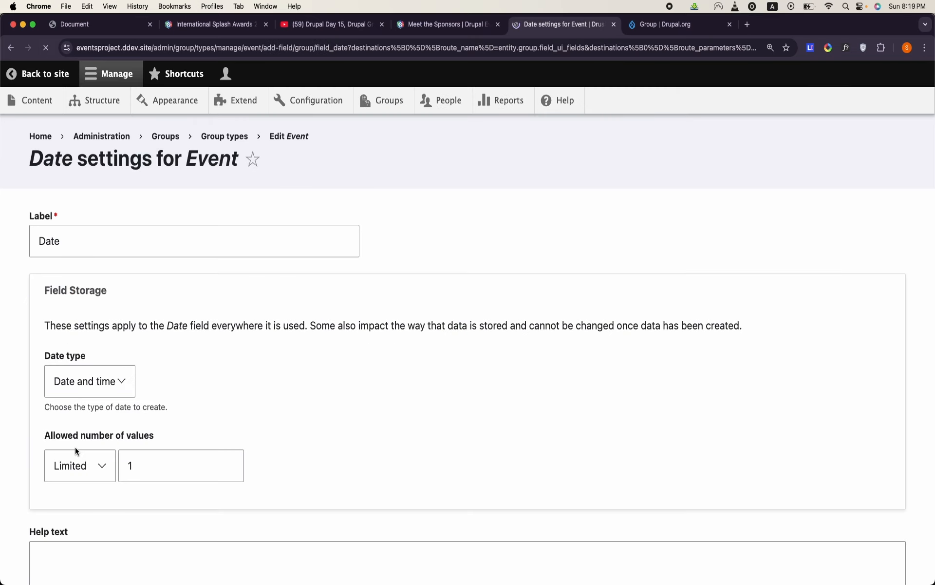
- Keep the Date field's date type as Date and time and save its settings
left_click(105, 392)
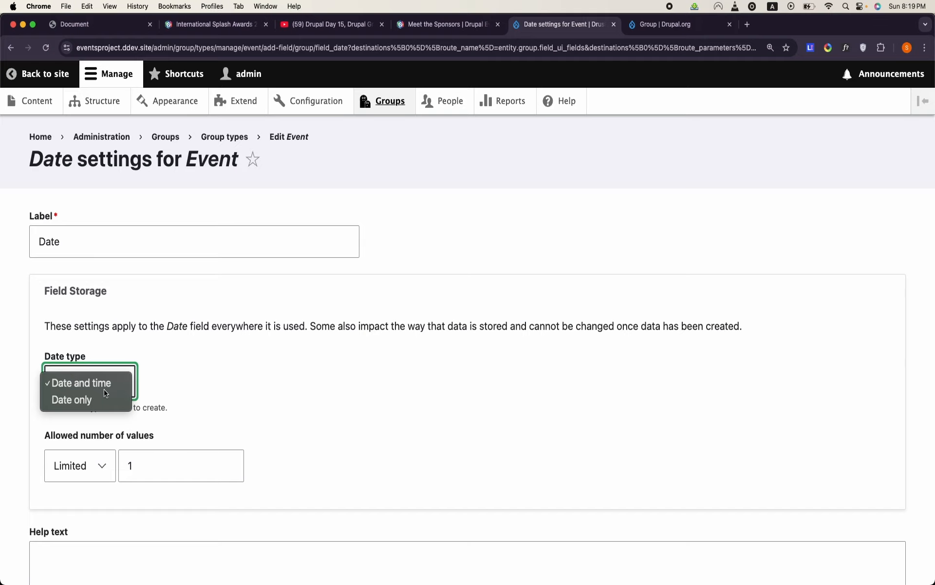
left_click(258, 412)
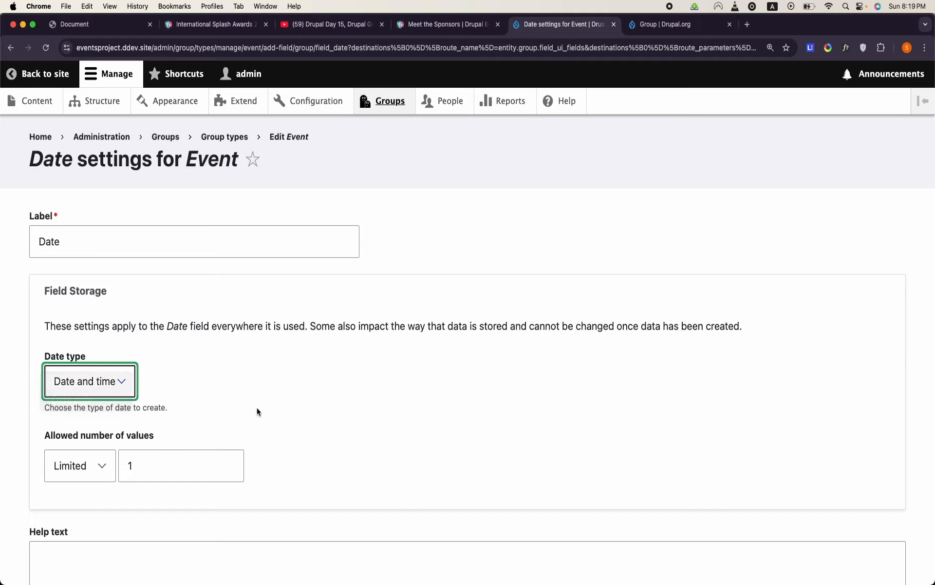
scroll(257, 412, "down", 10)
left_click(76, 502)
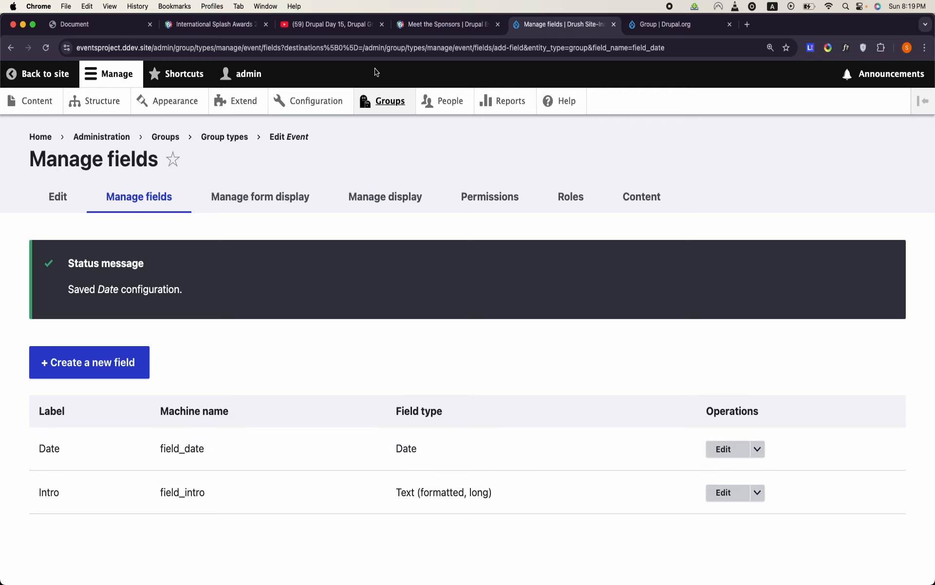
- Check the Event table's logo and venue columns in the OpenOffice Writer document, and return to the Event fields page in Chrome
mouse_move(432, 582)
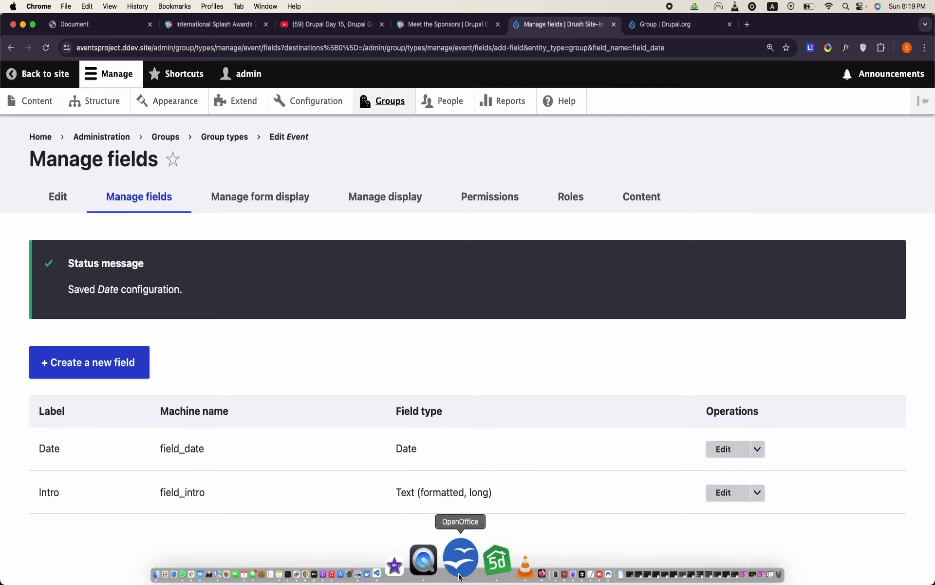
left_click(458, 558)
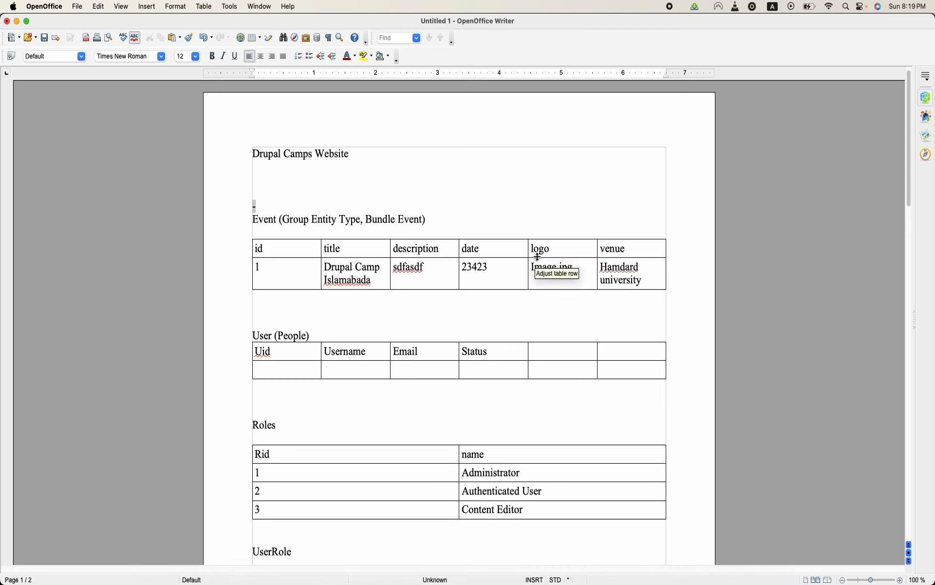
mouse_move(286, 582)
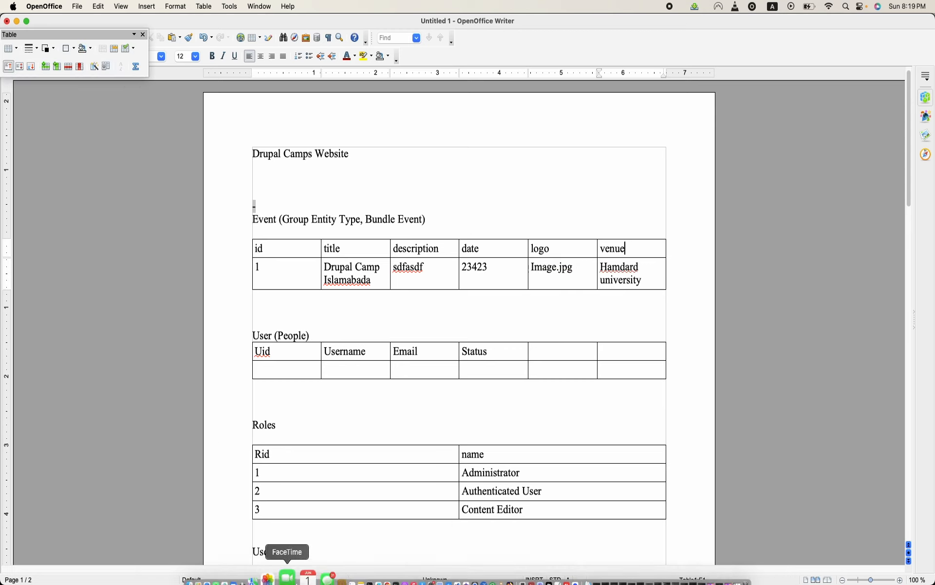
left_click(385, 565)
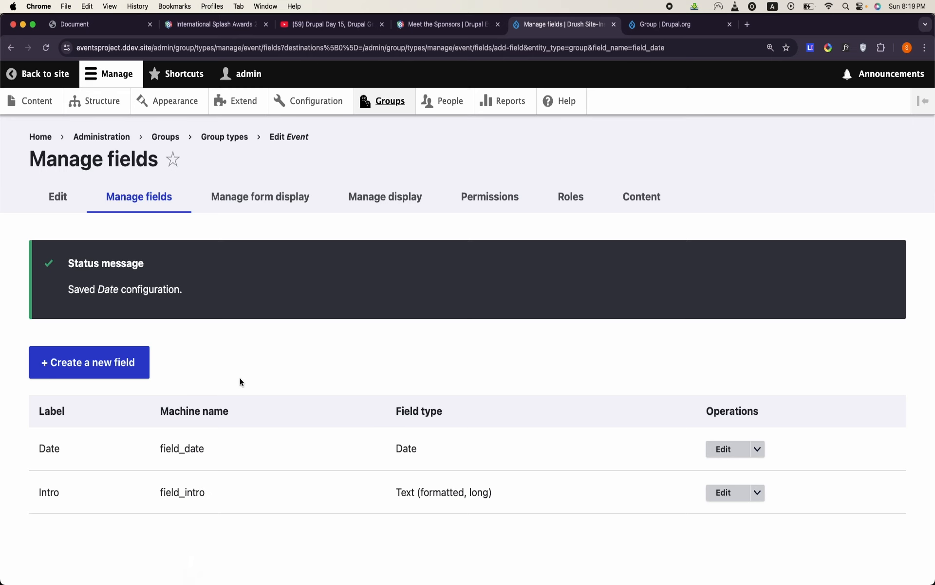
left_click(103, 361)
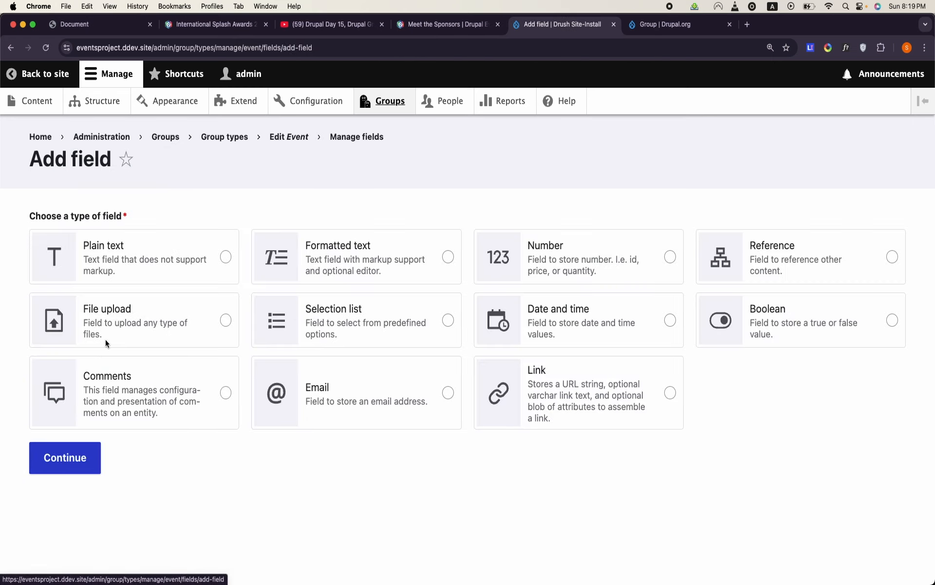
left_click(132, 253)
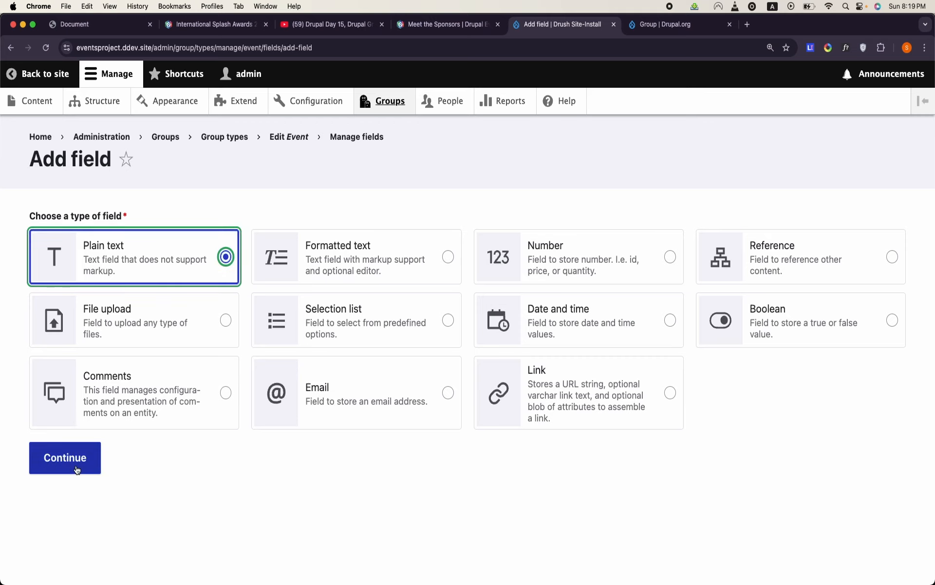
left_click(76, 469)
left_click(135, 242)
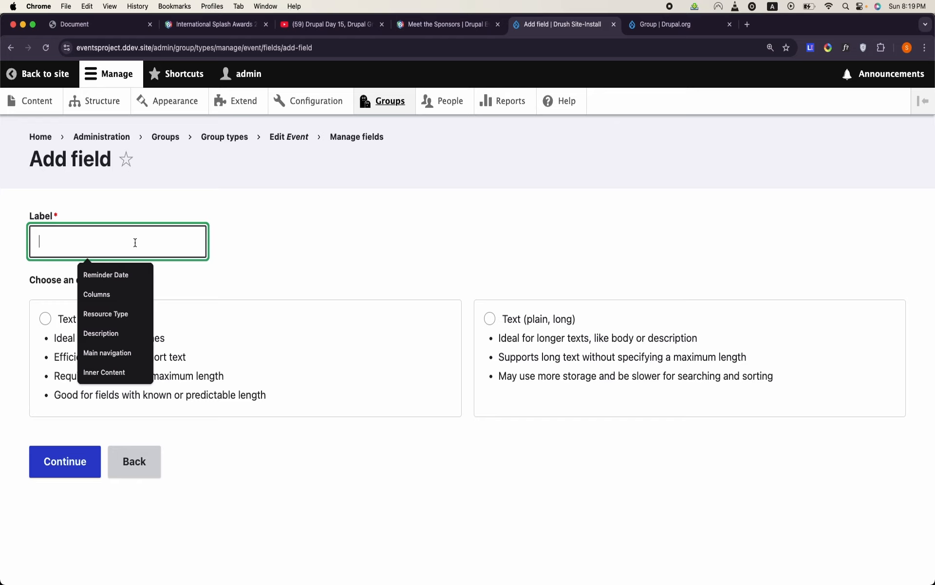
type("V")
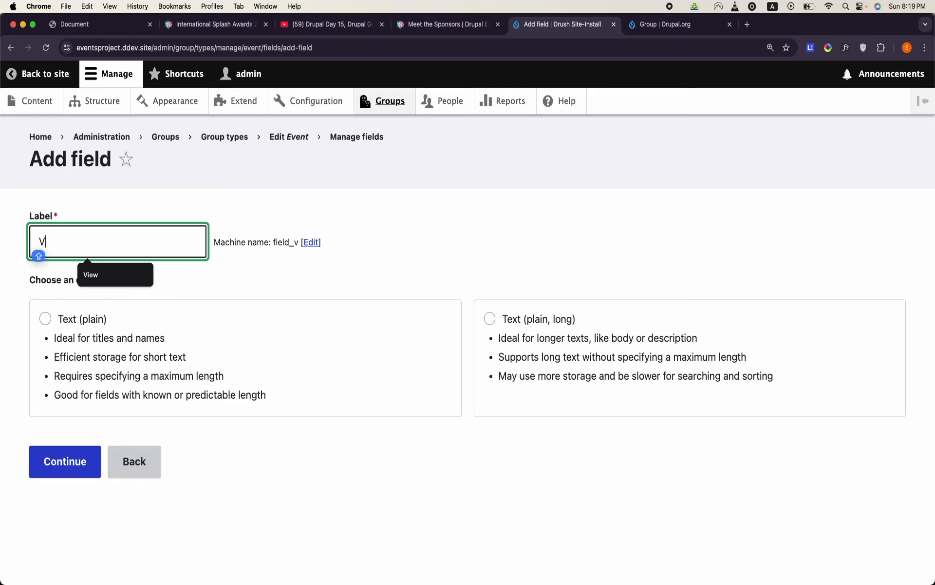
type("e")
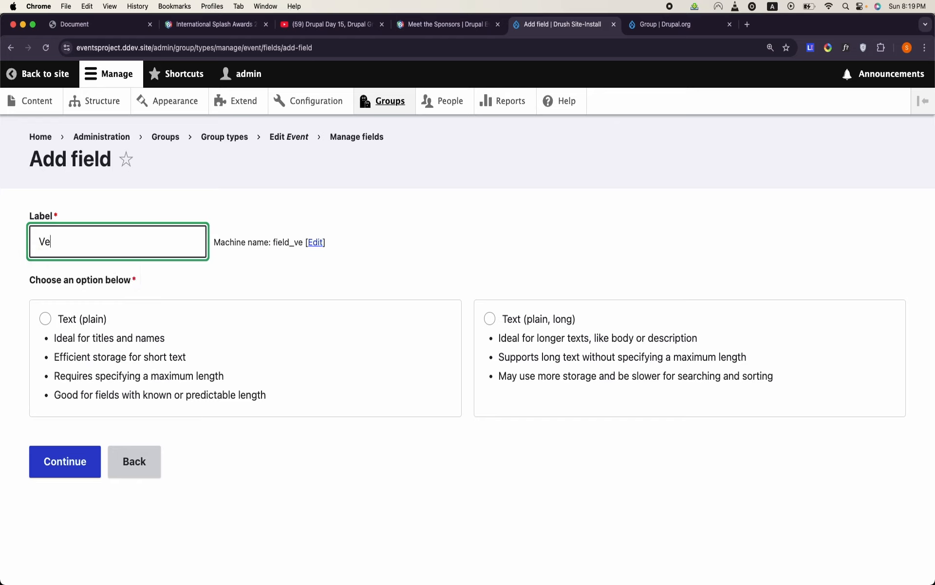
type("nue")
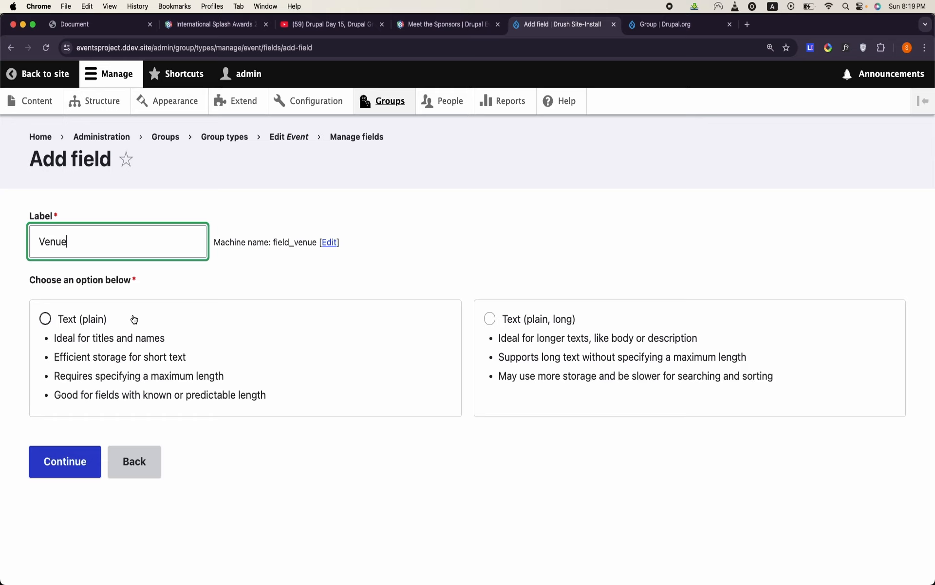
key("BackSpace")
key("BackSpace")
key("BackSpace")
key("BackSpace")
key("BackSpace")
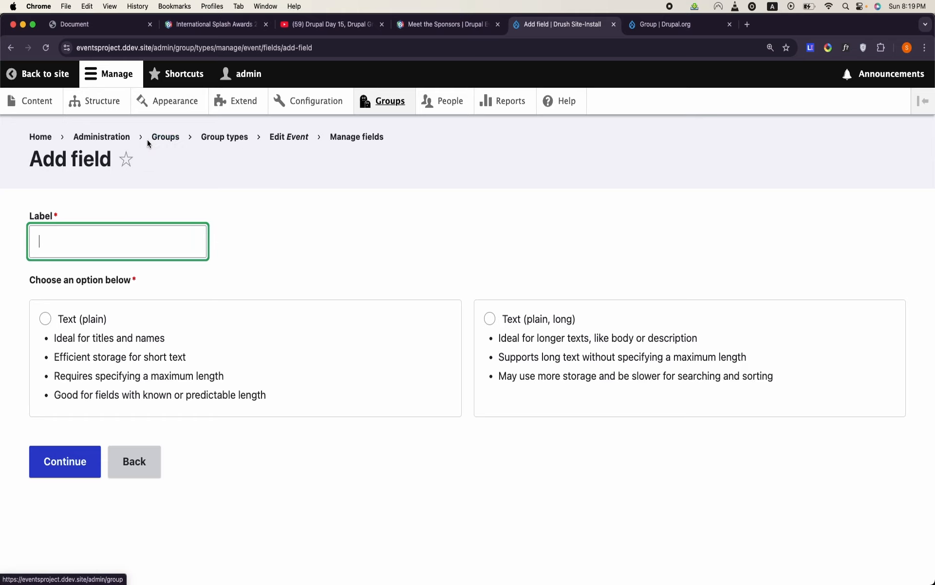
left_click(157, 115)
- Create a taxonomy vocabulary named Venue and save it
left_click(100, 103)
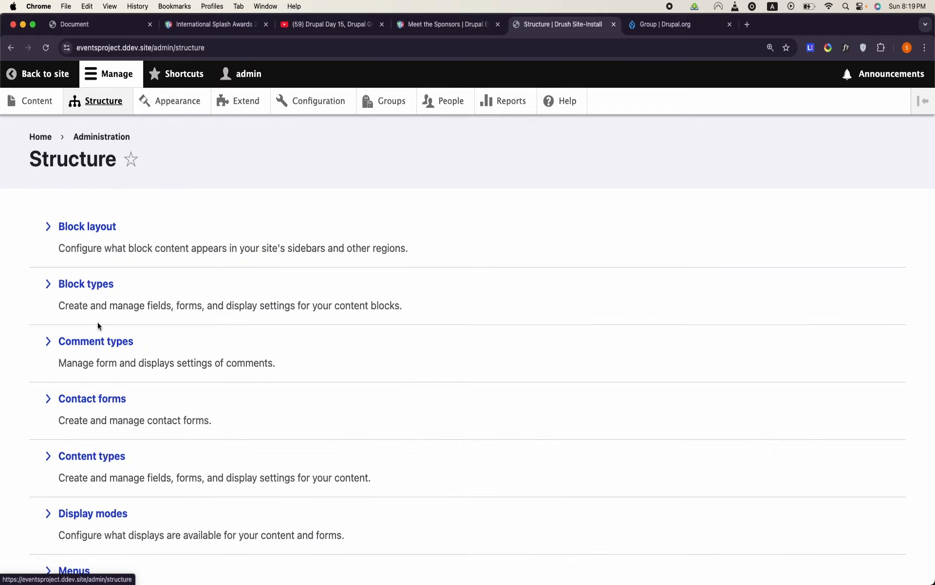
scroll(97, 322, "down", 5)
left_click(89, 417)
left_click(84, 254)
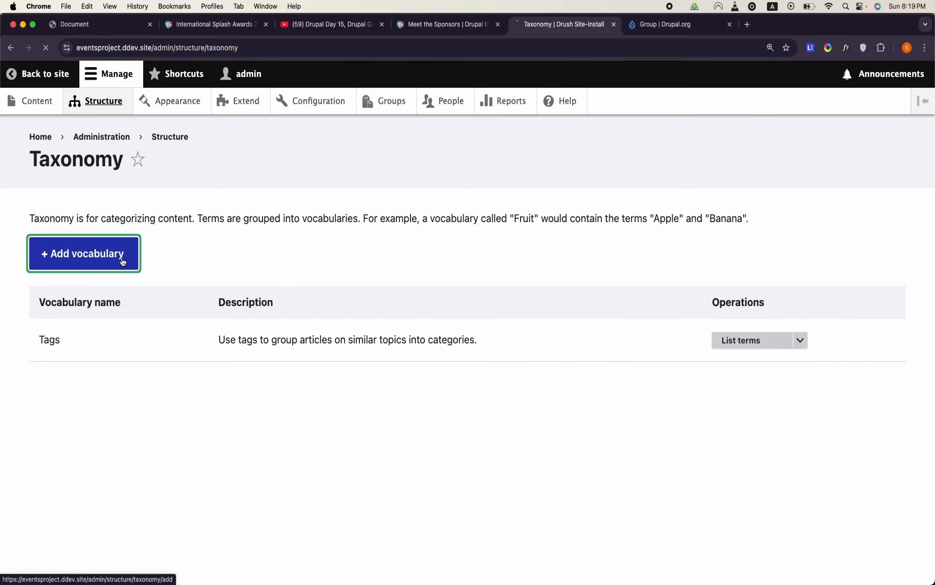
left_click(148, 236)
type("Venue")
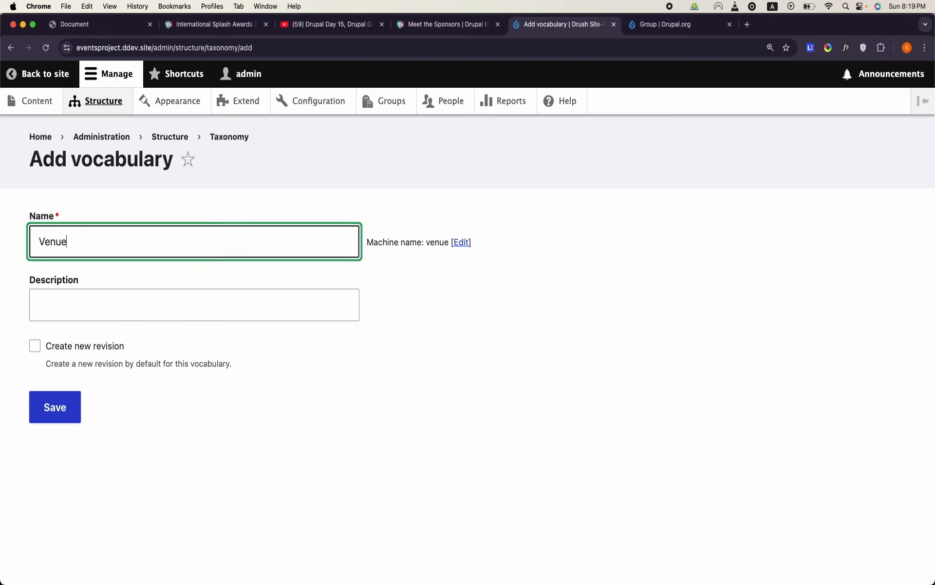
left_click(73, 406)
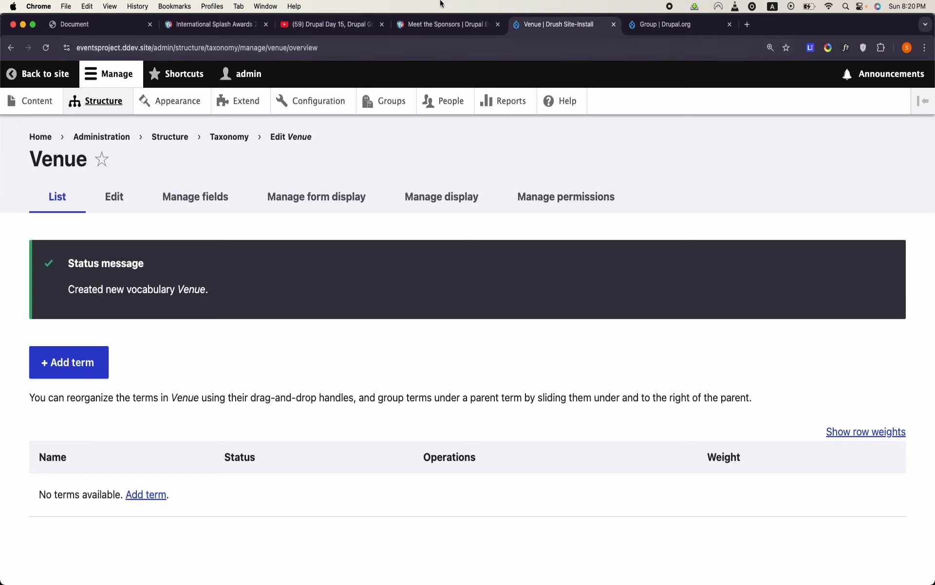
left_click(635, 22)
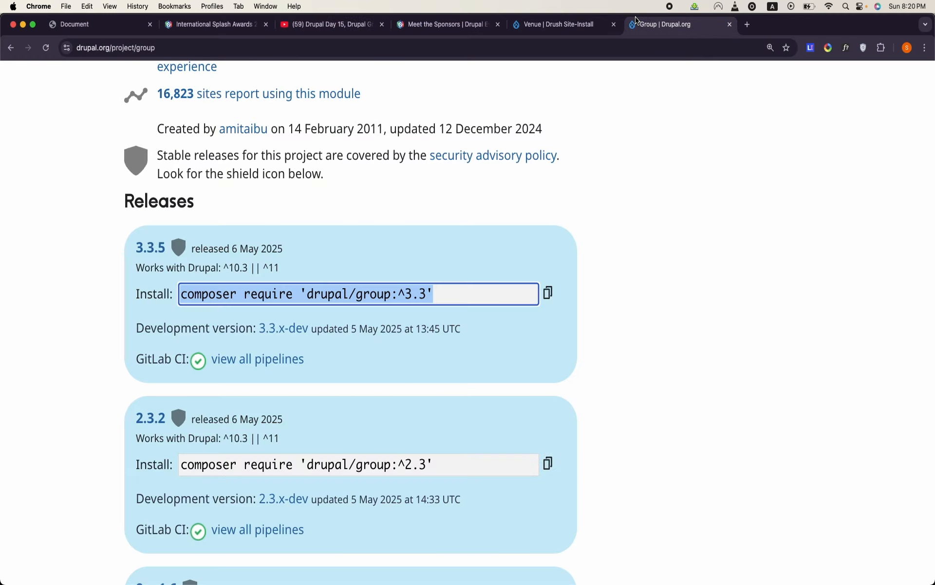
- Create a reference field labelled Venue on the Event group type, using the Taxonomy term option
left_click(541, 25)
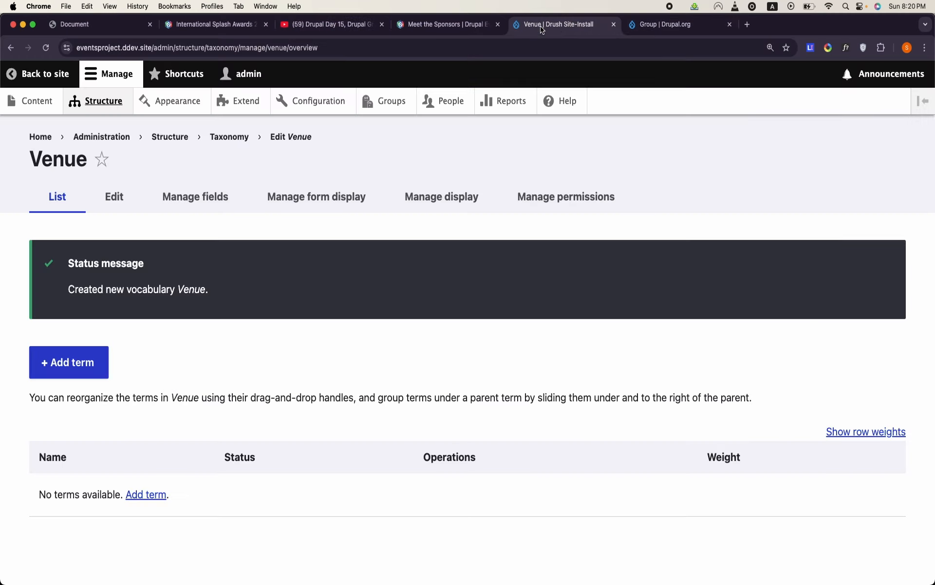
left_click(368, 102)
left_click(144, 200)
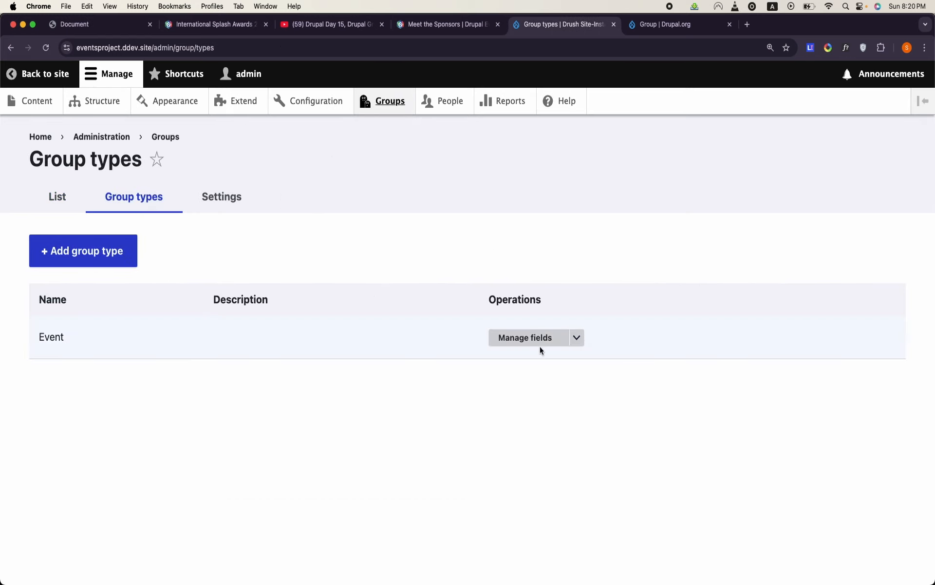
left_click(540, 347)
left_click(127, 266)
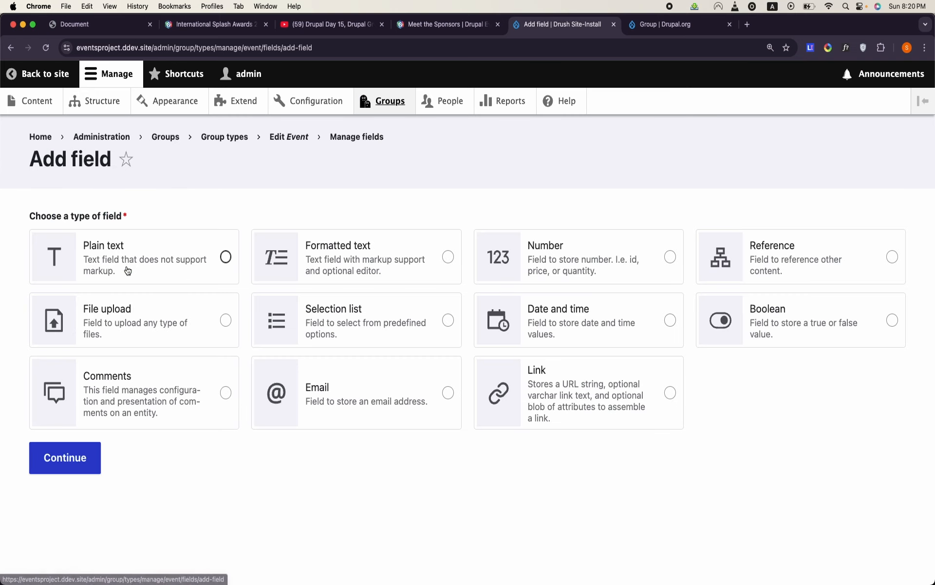
left_click(433, 285)
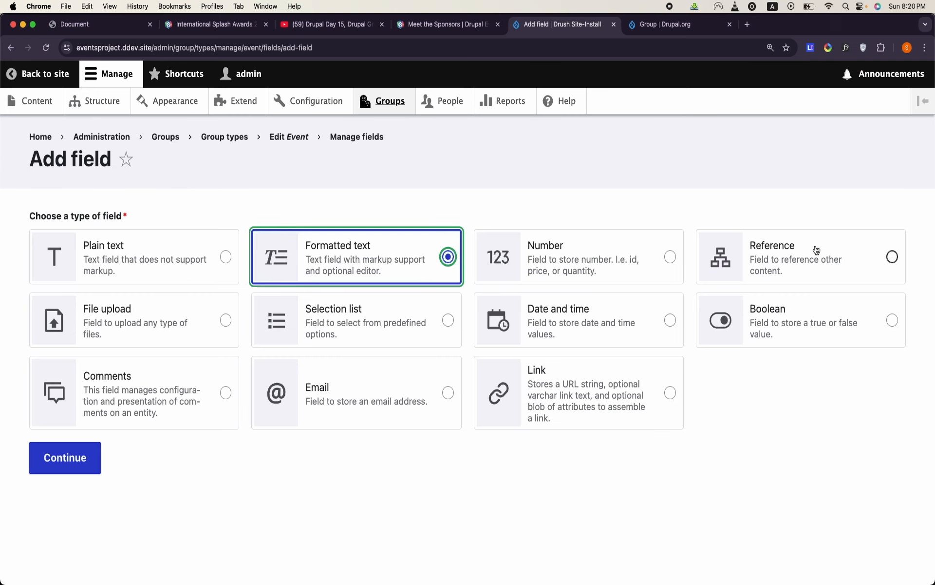
left_click(758, 253)
left_click(88, 468)
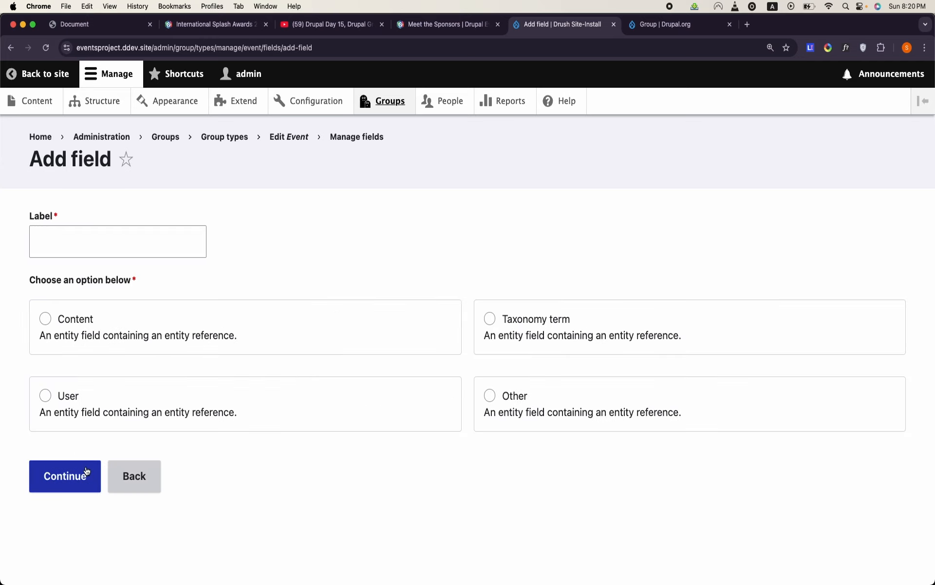
left_click(490, 318)
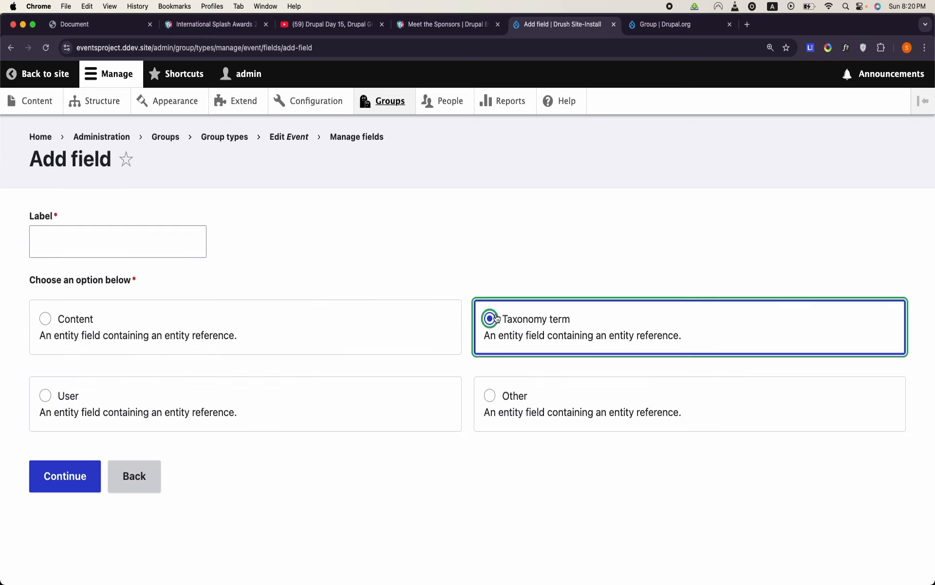
left_click(175, 248)
type("Venue")
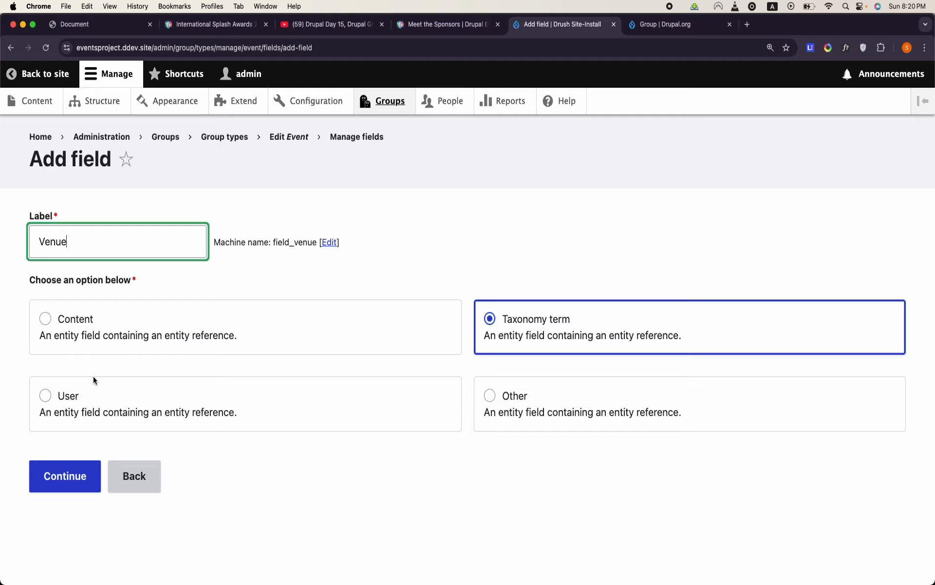
left_click(79, 471)
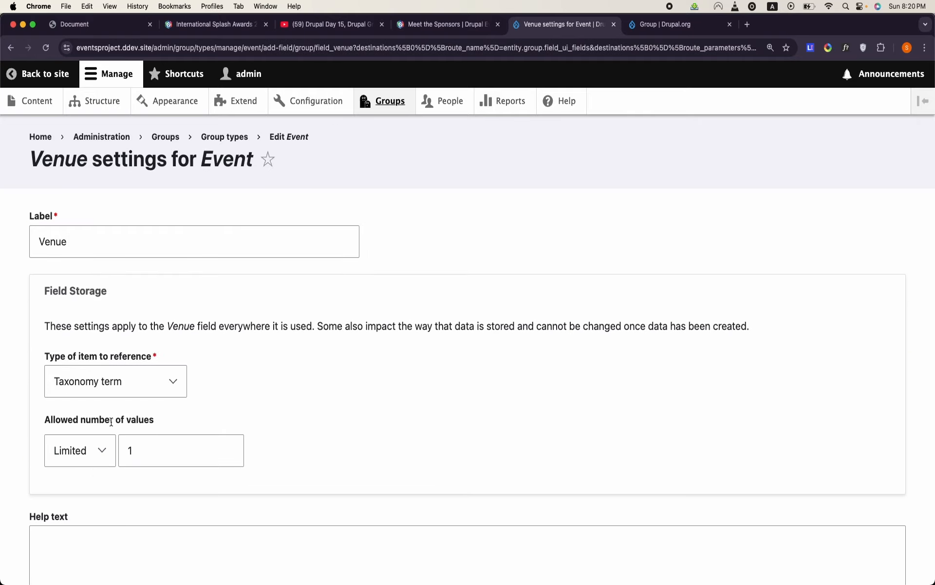
- Limit the Venue field's references to the Venue vocabulary and save its settings
scroll(110, 420, "down", 9)
left_click(78, 453)
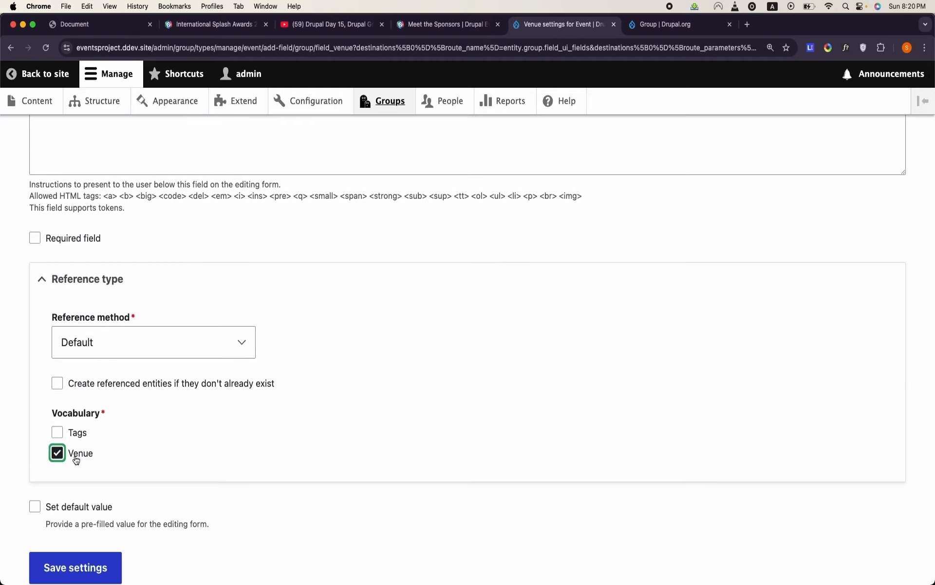
scroll(76, 456, "down", 3)
left_click(83, 496)
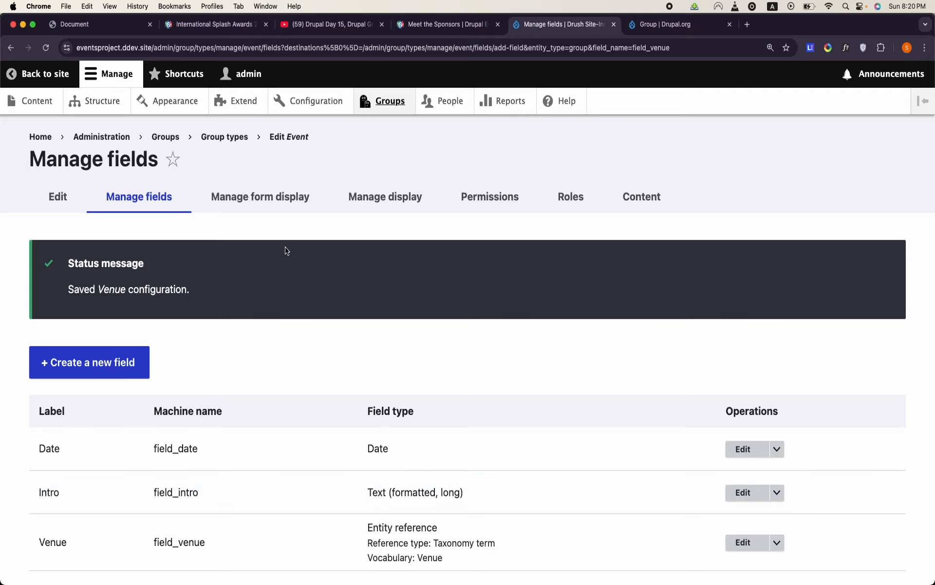
- Keep the Autocomplete widget for the Venue field in the Event form display and save the form display
left_click(269, 201)
scroll(266, 335, "down", 5)
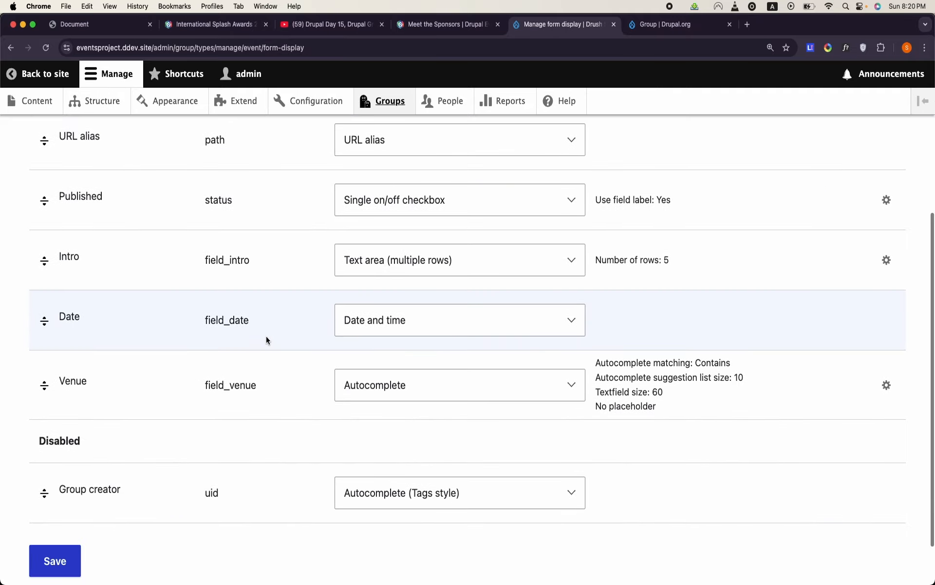
scroll(267, 338, "up", 3)
scroll(266, 338, "down", 4)
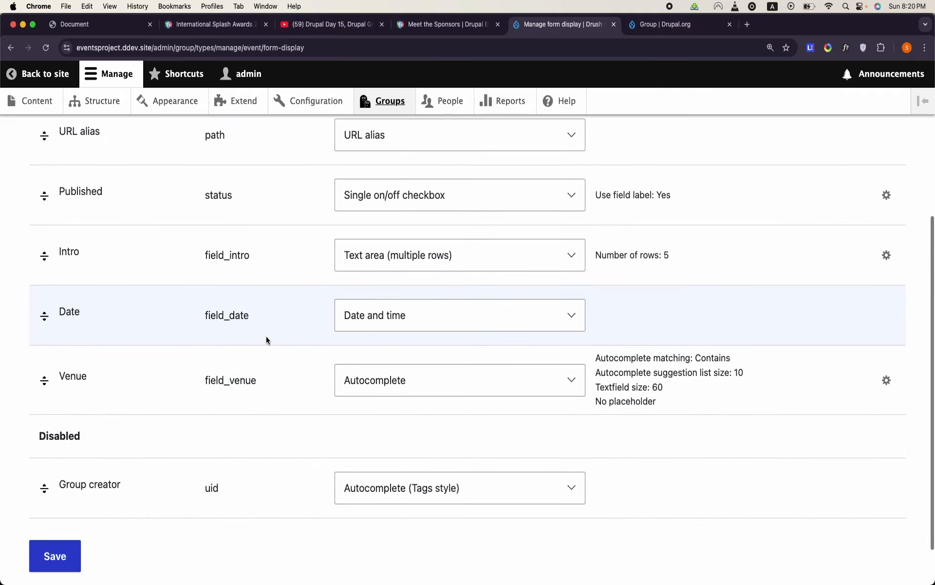
left_click(442, 390)
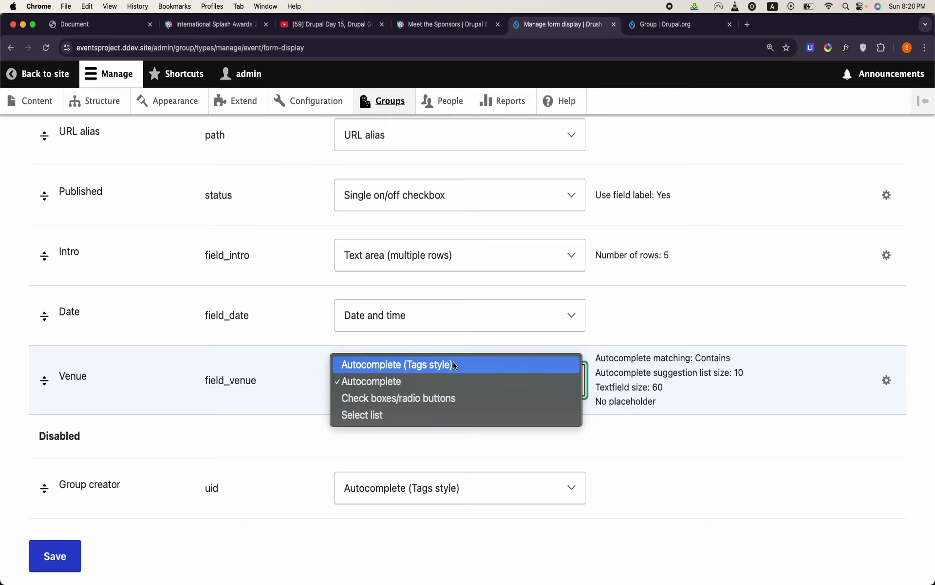
left_click(416, 384)
scroll(157, 446, "down", 2)
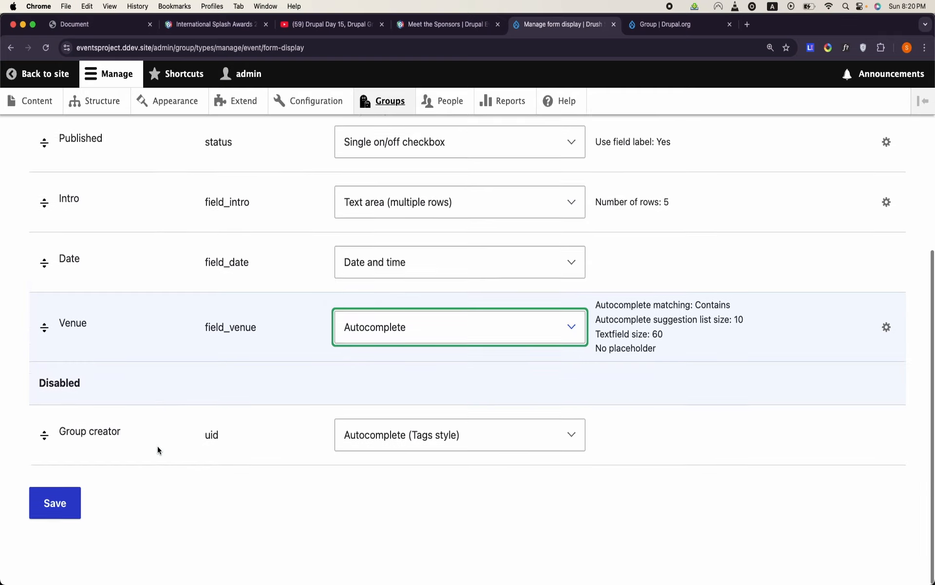
left_click(69, 498)
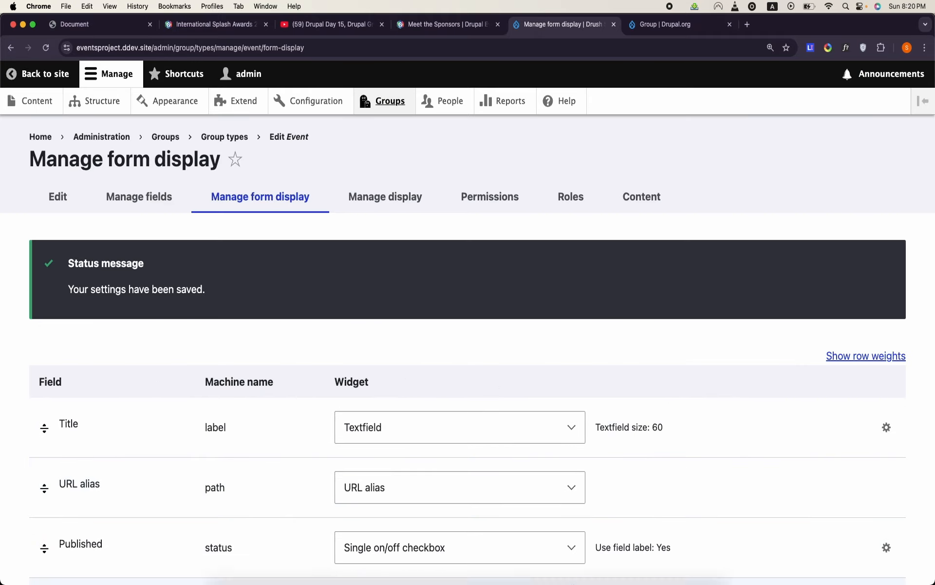
- Check the remaining Event table columns in the OpenOffice Writer document, and return to the Event form display in Chrome
mouse_move(493, 579)
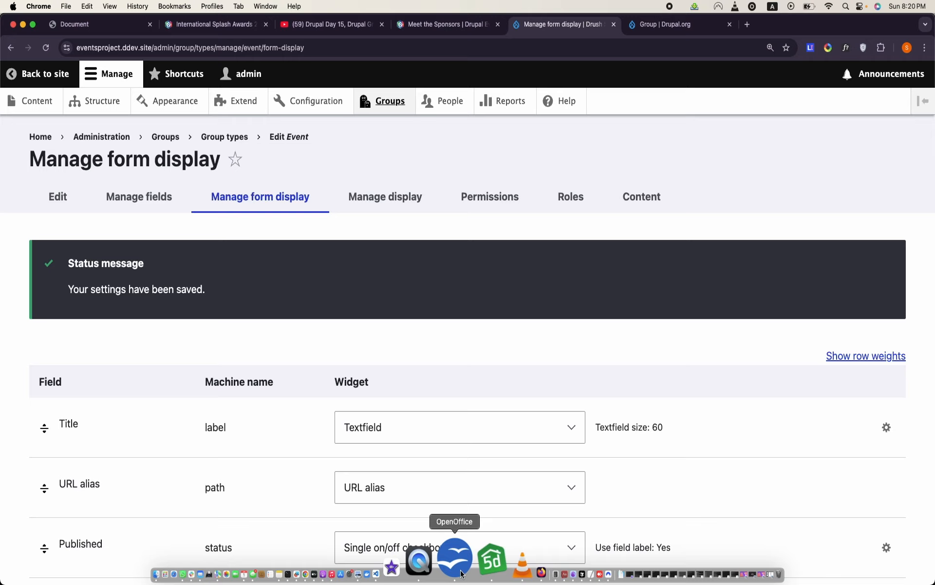
left_click(463, 573)
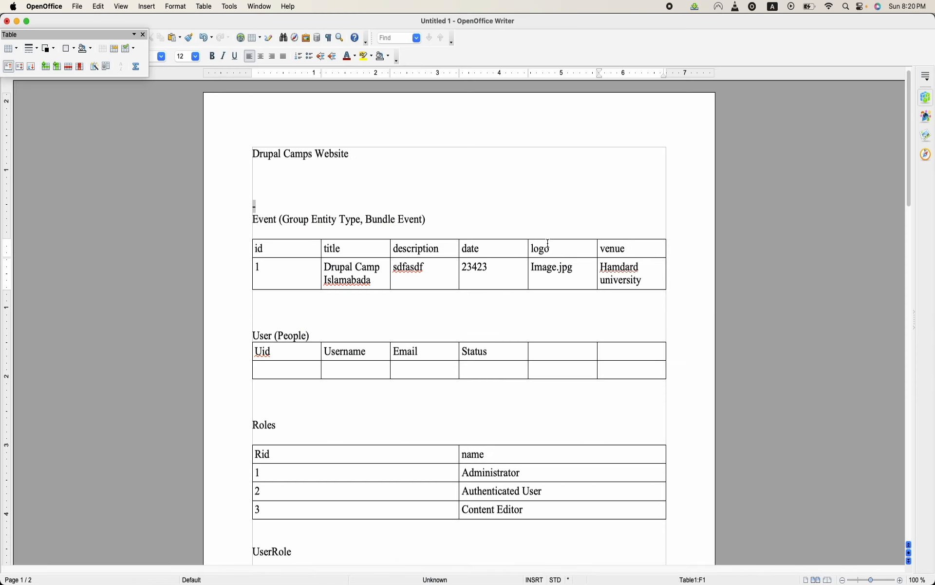
mouse_move(411, 579)
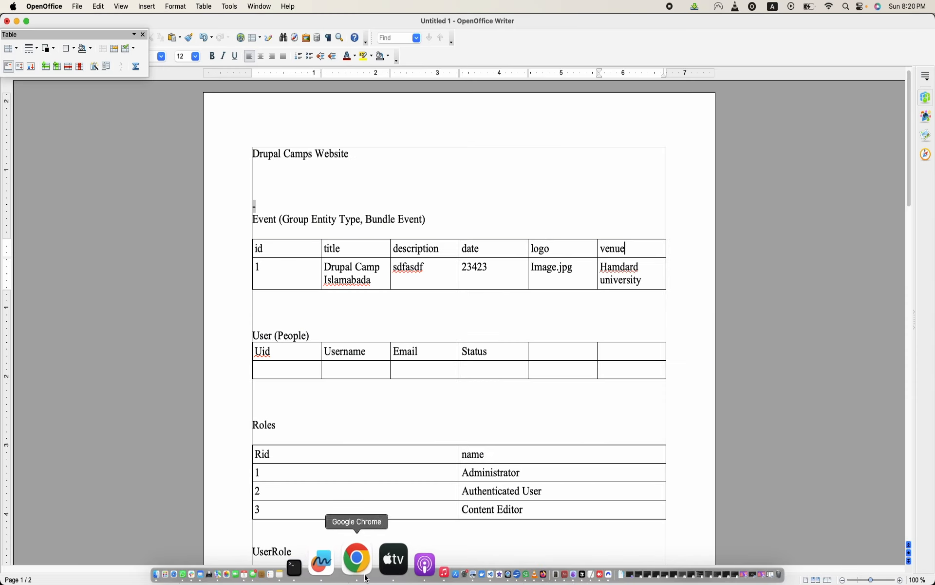
left_click(366, 577)
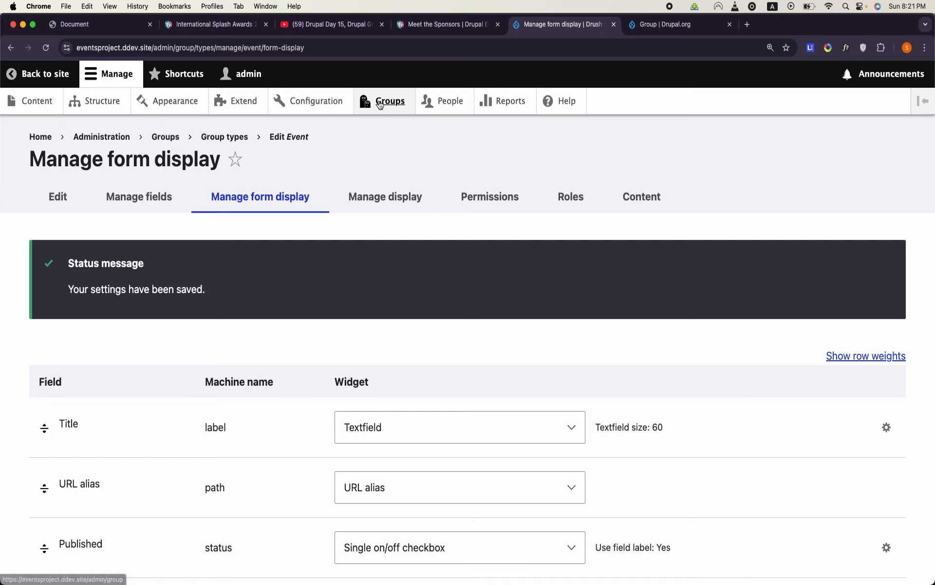
- Find the core media modules on the Extend page and install Media and Media Library
left_click(251, 103)
left_click(129, 452)
type("media")
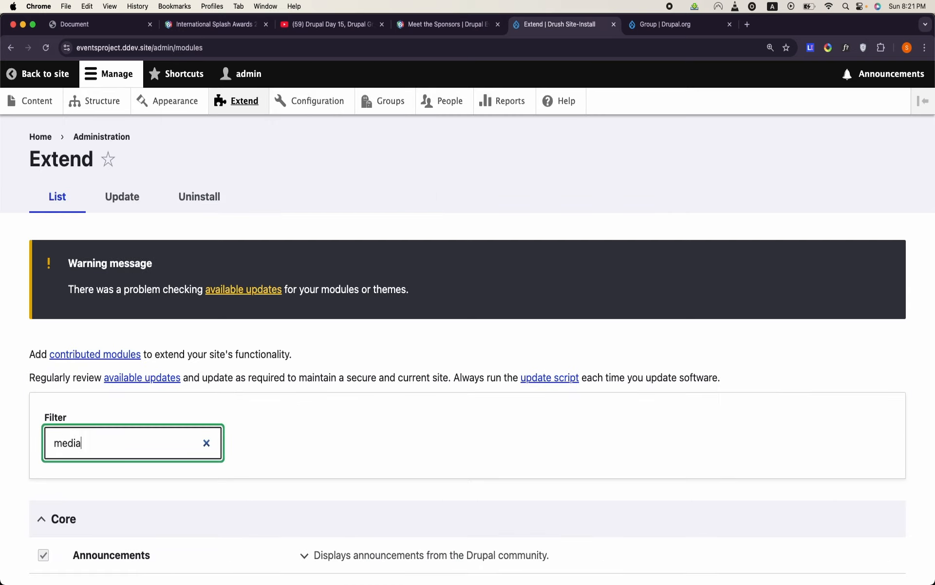
scroll(129, 451, "down", 5)
left_click(44, 315)
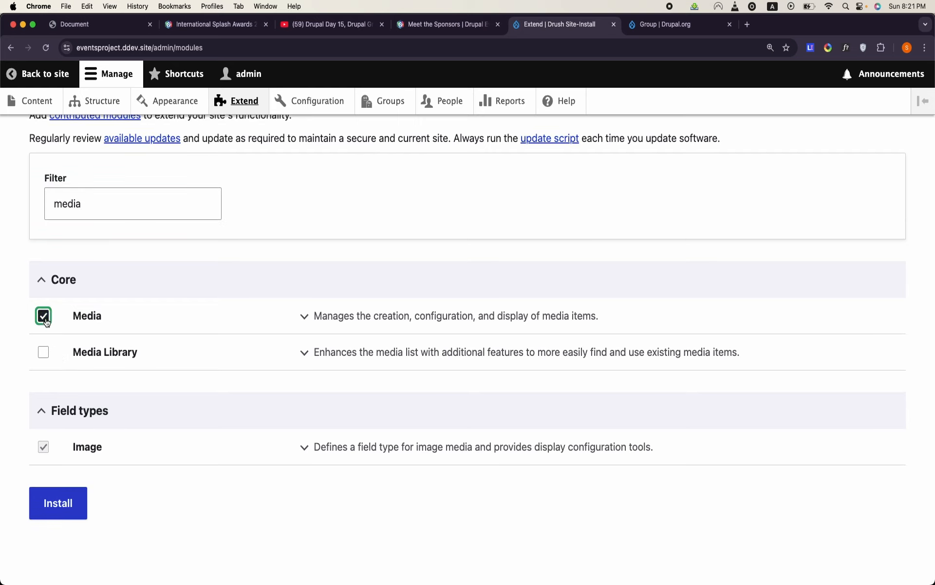
left_click(43, 351)
left_click(64, 522)
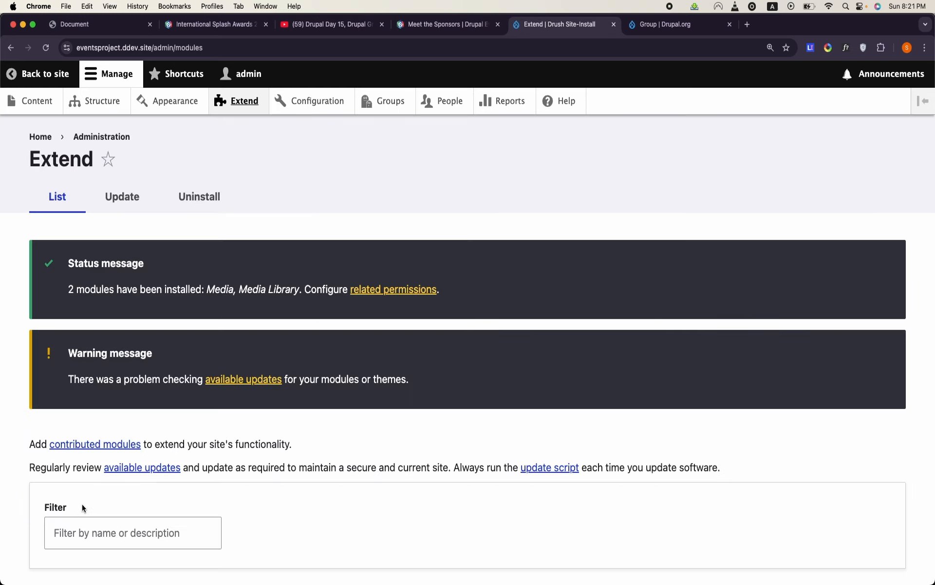
- Create a Media field labelled Logo on the Event group type
left_click(384, 101)
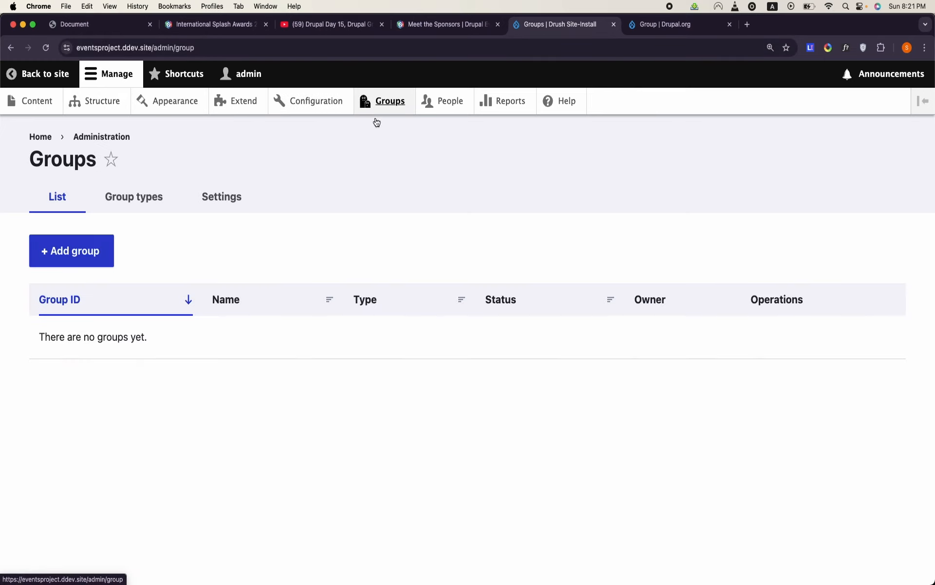
left_click(148, 194)
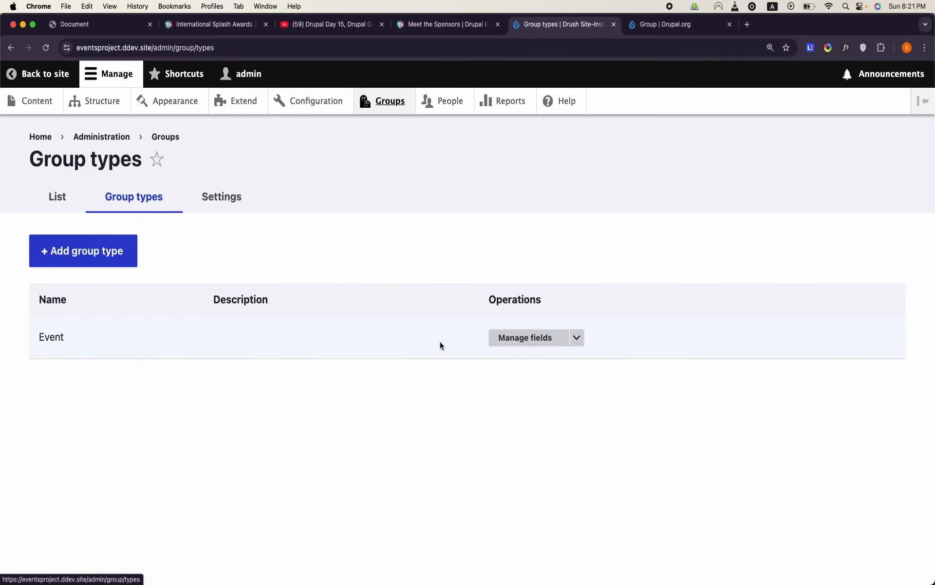
left_click(548, 339)
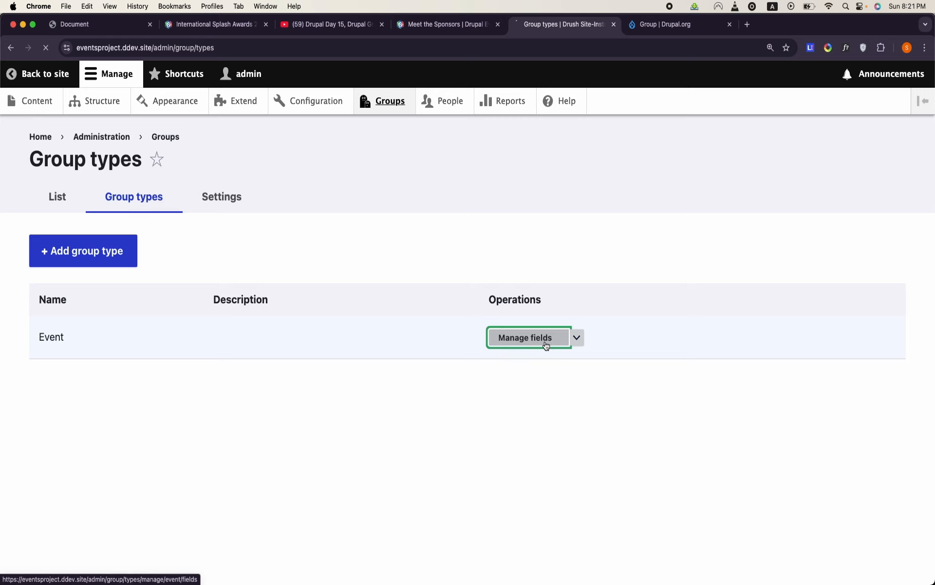
left_click(104, 252)
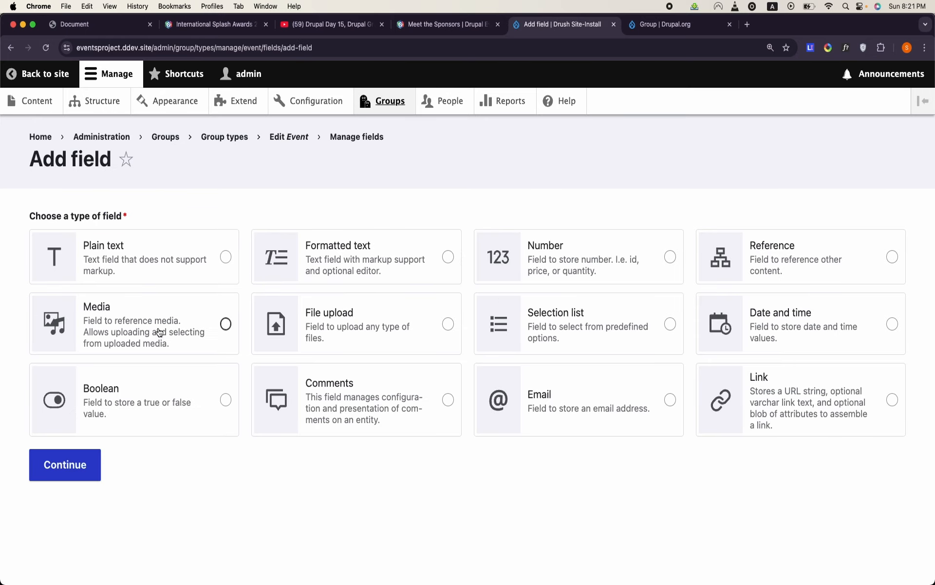
left_click(159, 331)
left_click(73, 465)
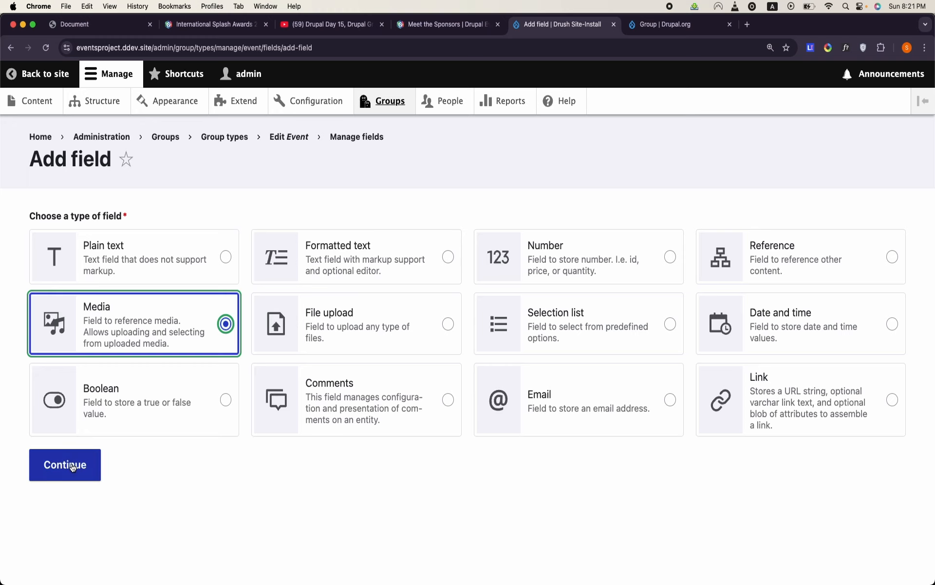
left_click(134, 238)
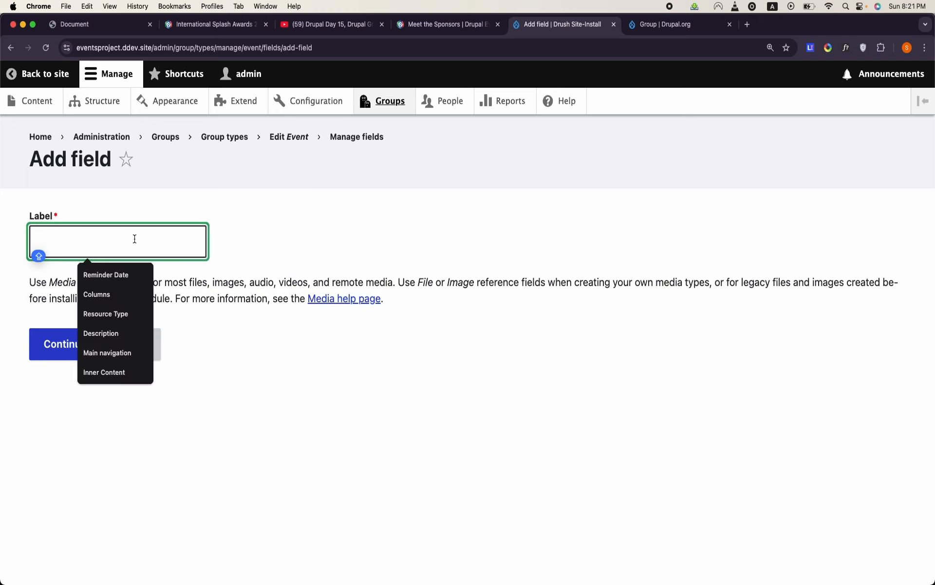
type("Me")
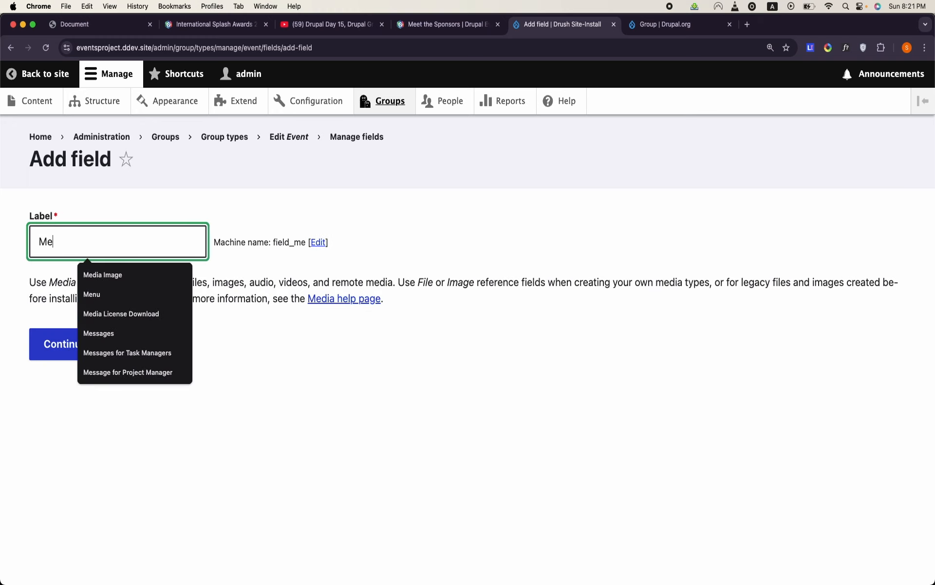
key("BackSpace")
key("BackSpace")
type("Logo")
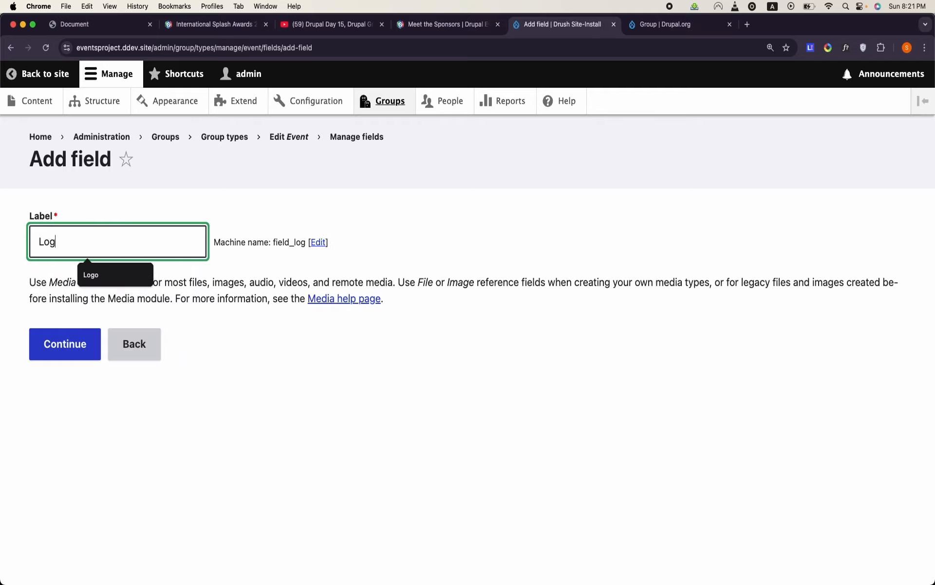
left_click(88, 354)
- Limit the Logo field to the Image media type, save its settings, and review the Event field list
scroll(85, 354, "down", 15)
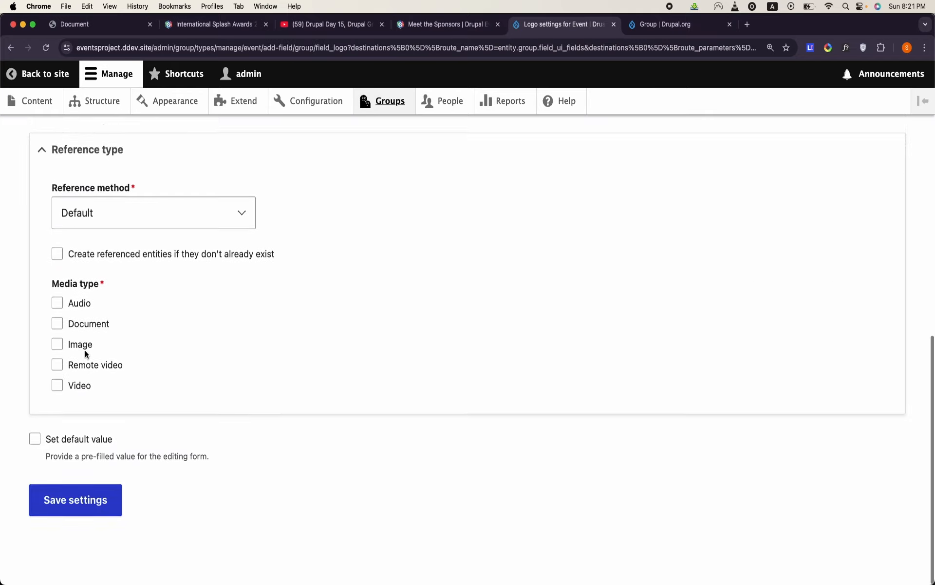
left_click(86, 351)
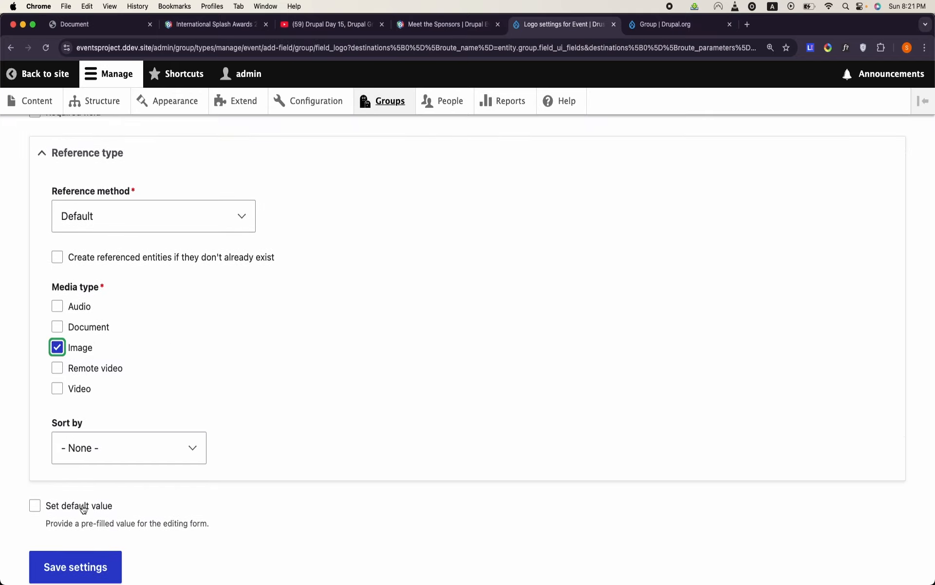
left_click(88, 556)
scroll(265, 403, "down", 3)
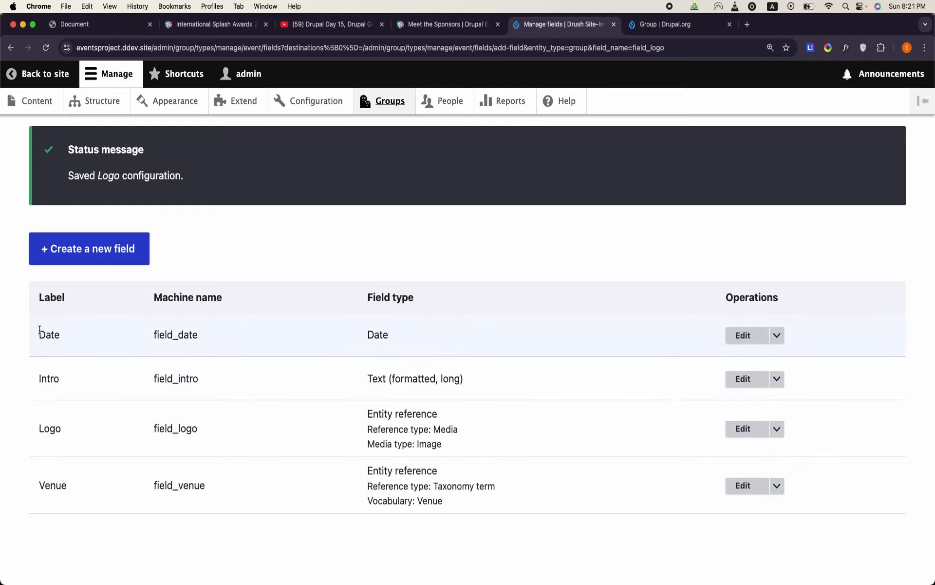
left_click_drag(40, 330, 114, 459)
left_click(144, 532)
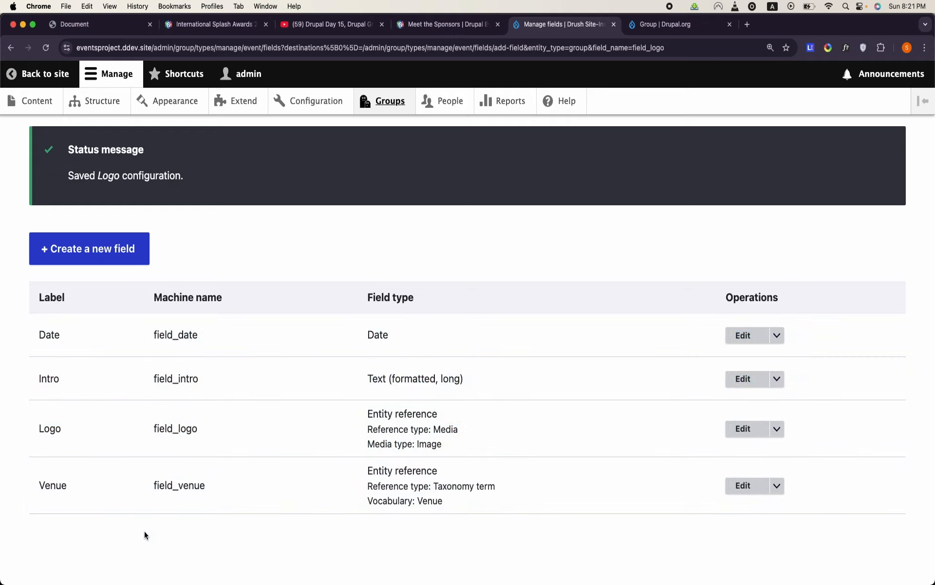
scroll(299, 194, "up", 3)
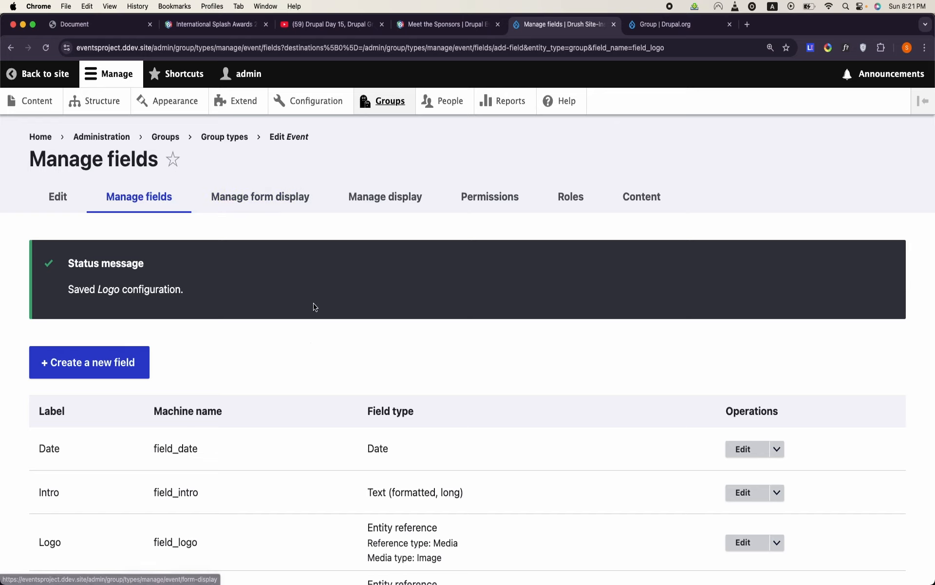
- Switch to the OpenOffice Writer document and colour all text in the Event table dark red
scroll(311, 342, "down", 3)
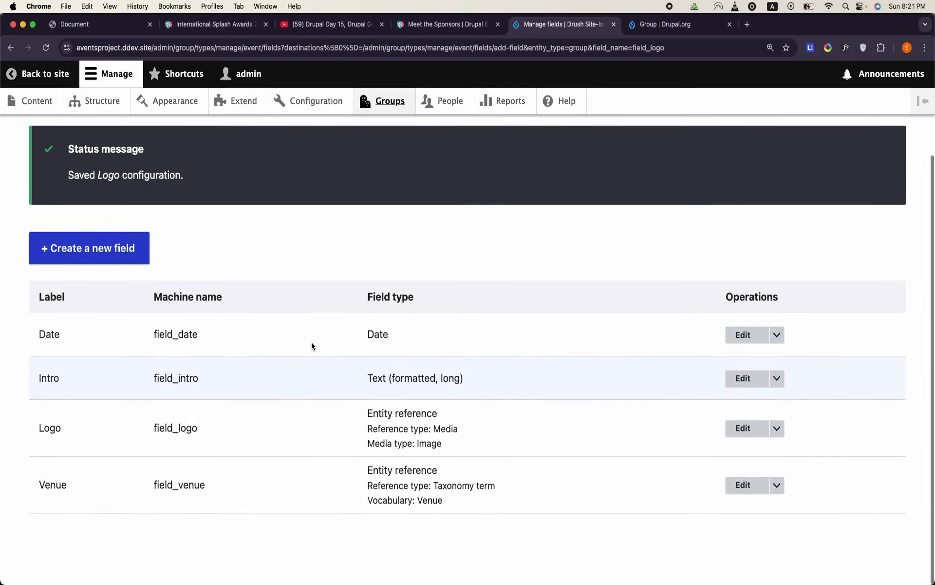
mouse_move(369, 578)
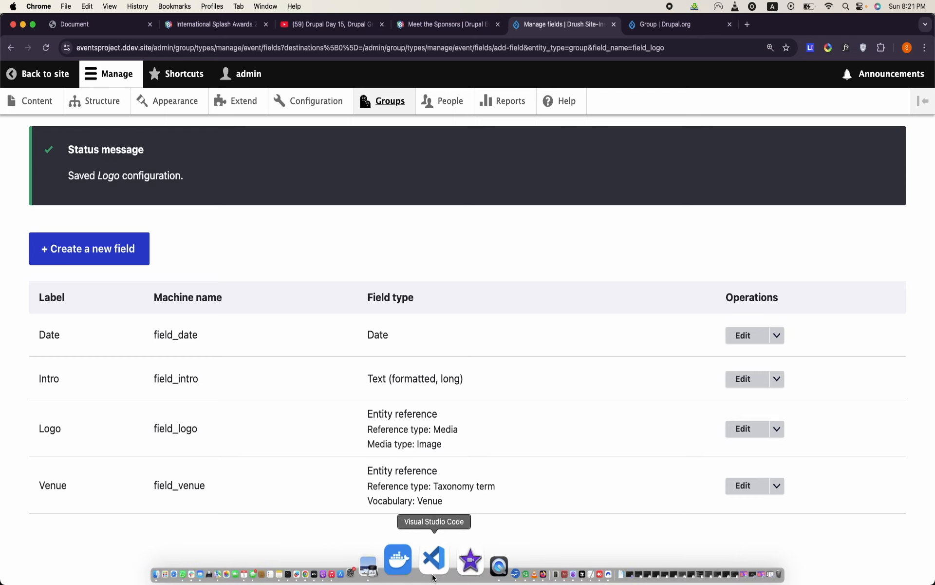
left_click(493, 562)
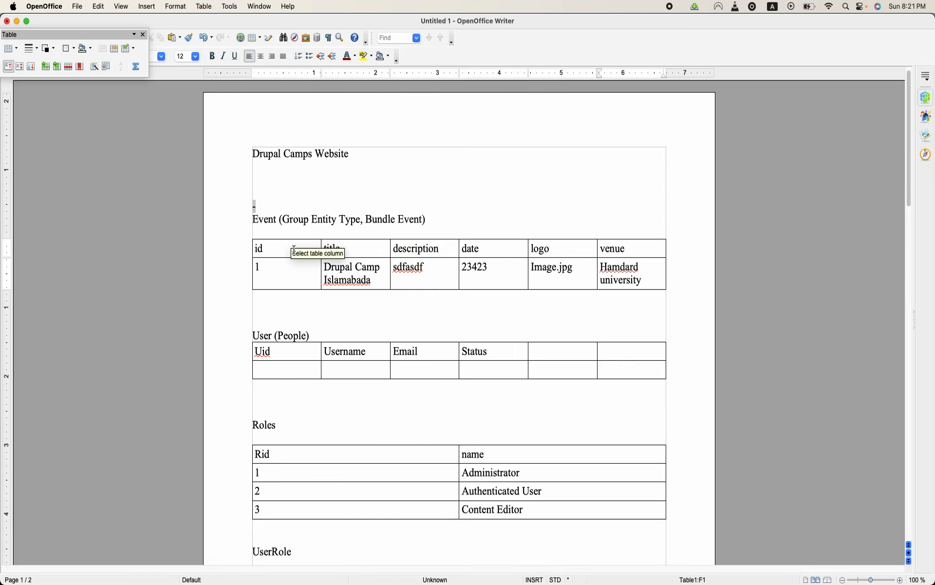
left_click(539, 286)
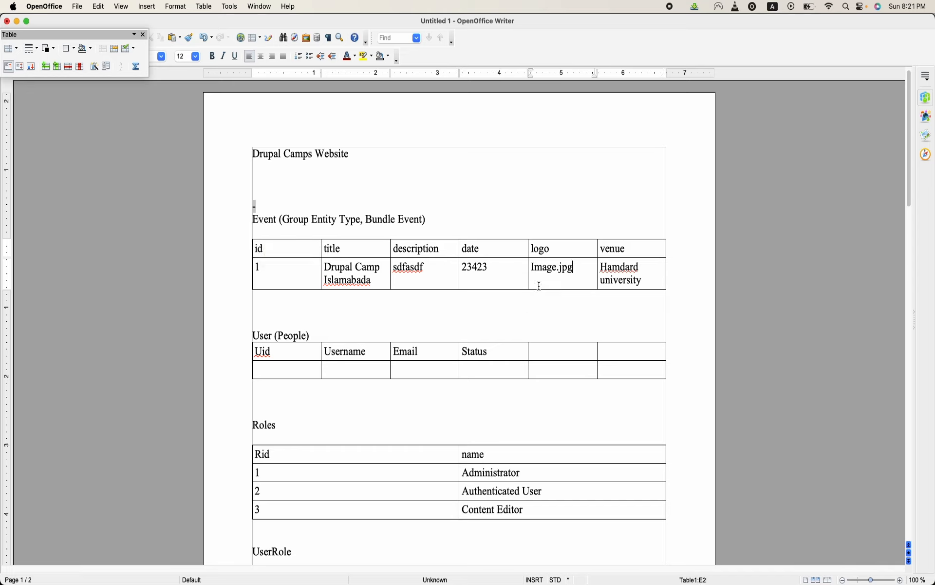
key("super+a")
left_click_drag(657, 276, 301, 248)
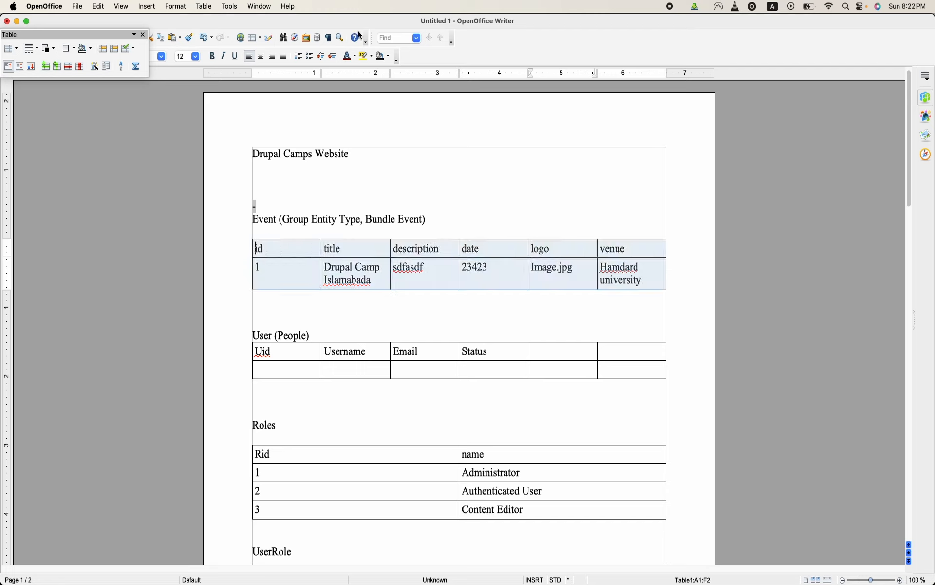
left_click(347, 58)
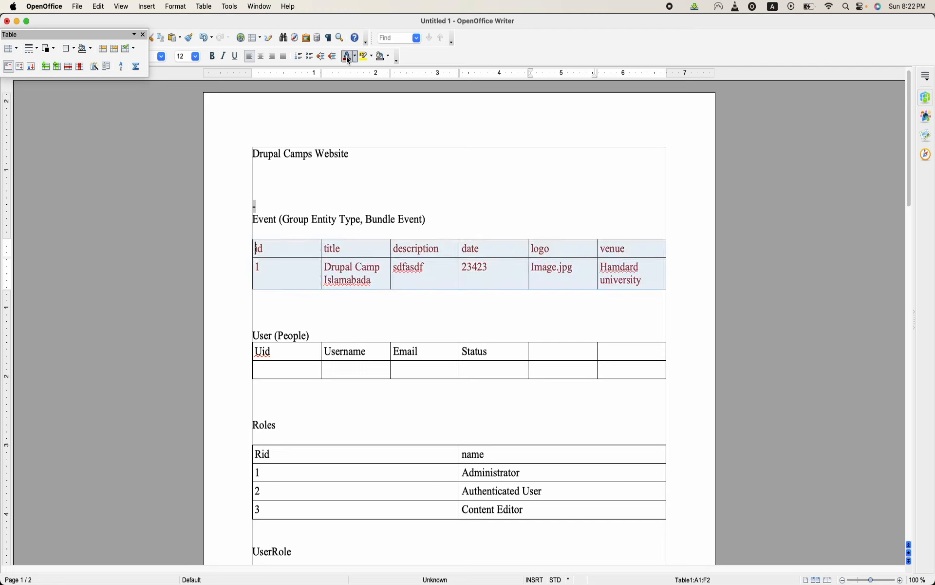
left_click(496, 298)
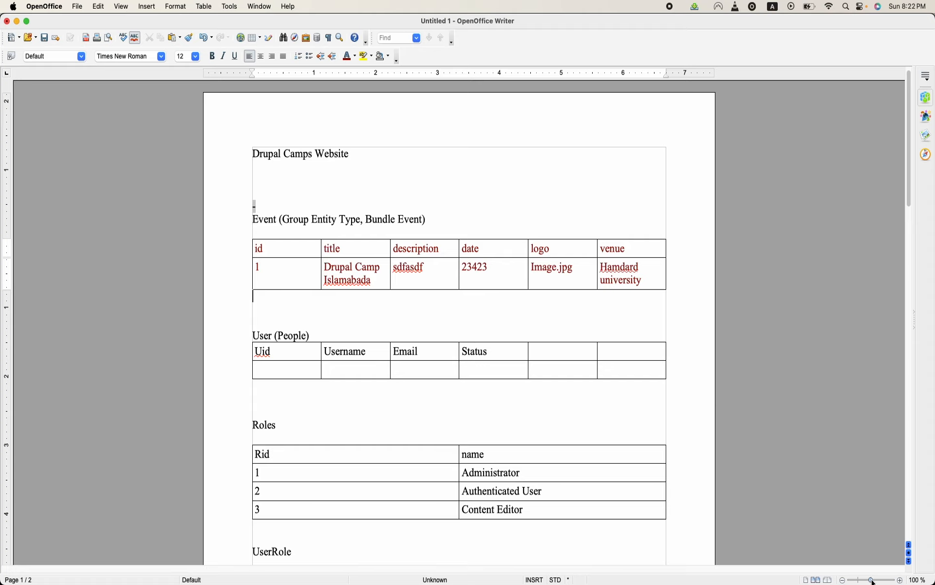
- Colour the User (People) heading and all text in its table dark red
left_click_drag(871, 580, 877, 580)
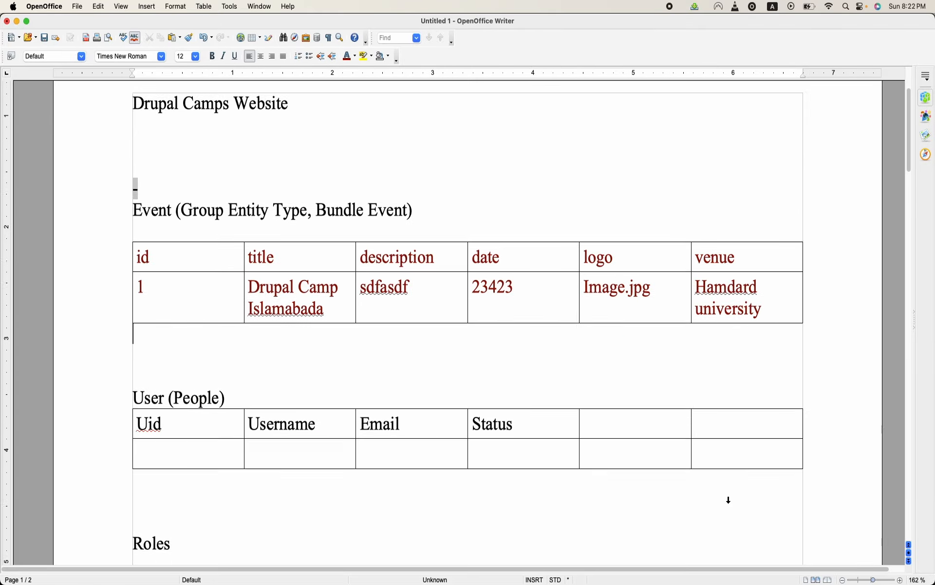
scroll(728, 500, "down", 5)
triple_click(236, 230)
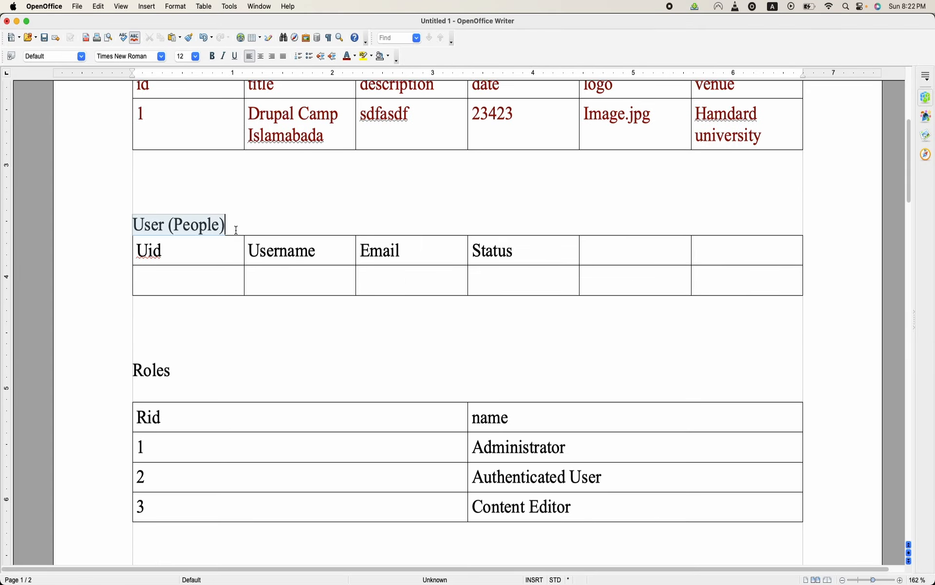
left_click(274, 278)
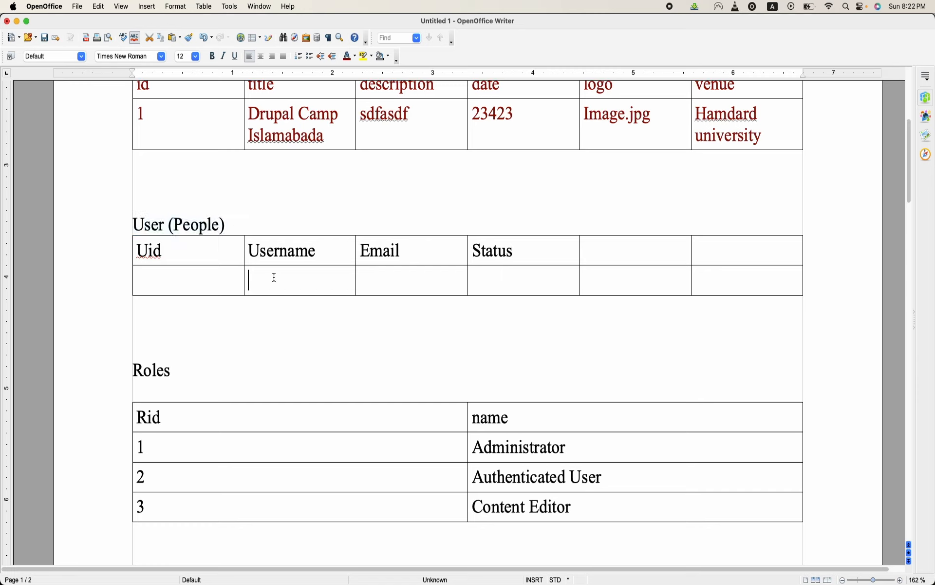
key("shift+Left")
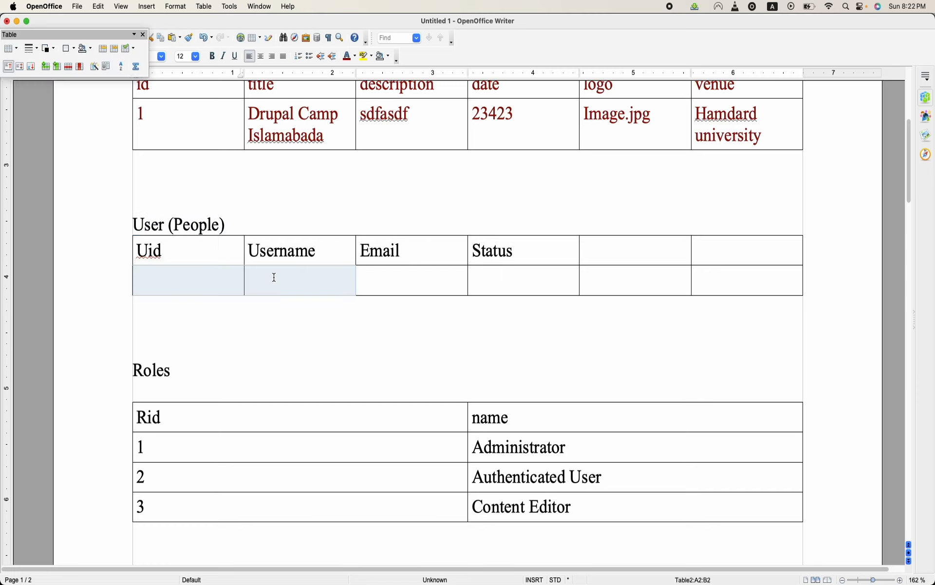
left_click_drag(133, 225, 523, 276)
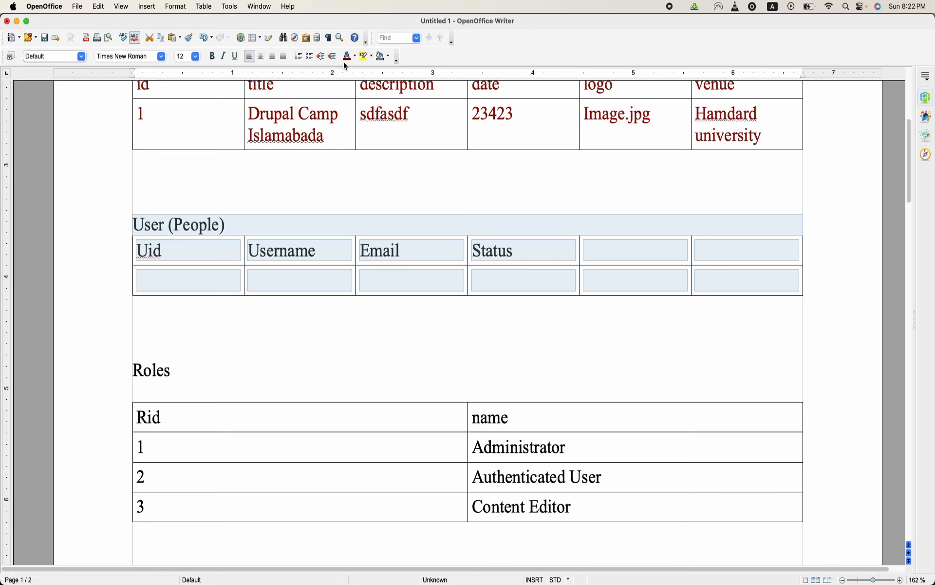
- Colour the Roles and UserRole headings and the text in both their tables dark red, and review the remaining tables
scroll(323, 309, "down", 5)
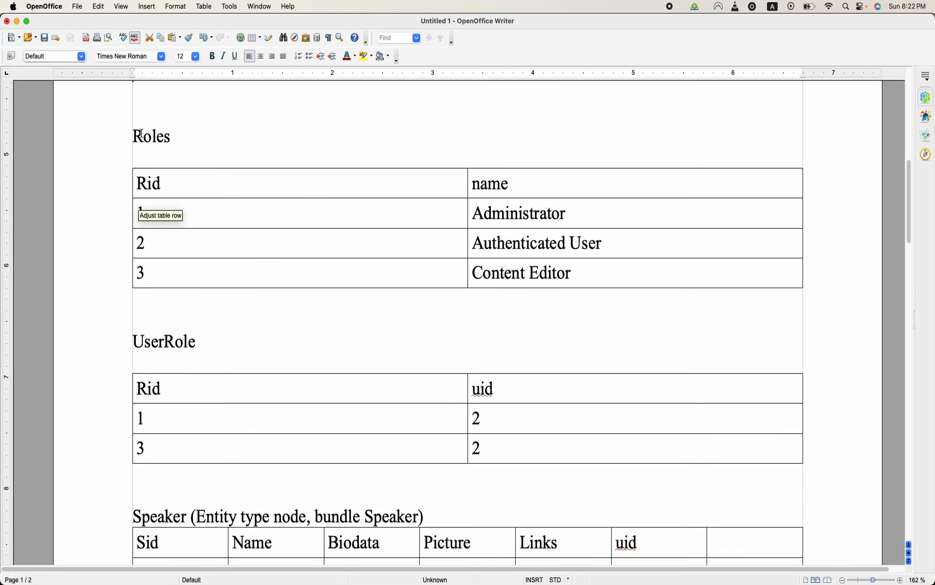
left_click_drag(135, 134, 280, 192)
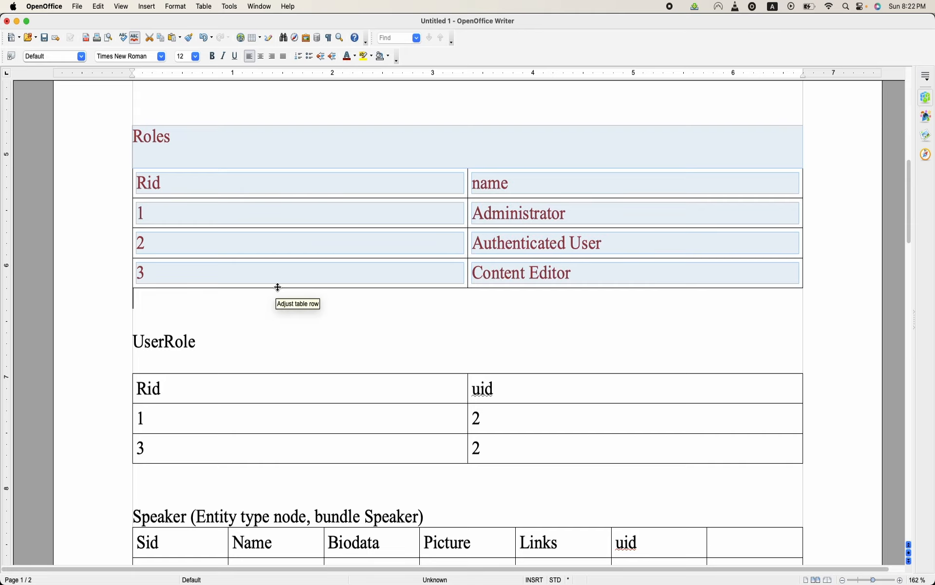
scroll(278, 287, "down", 2)
left_click_drag(137, 265, 326, 347)
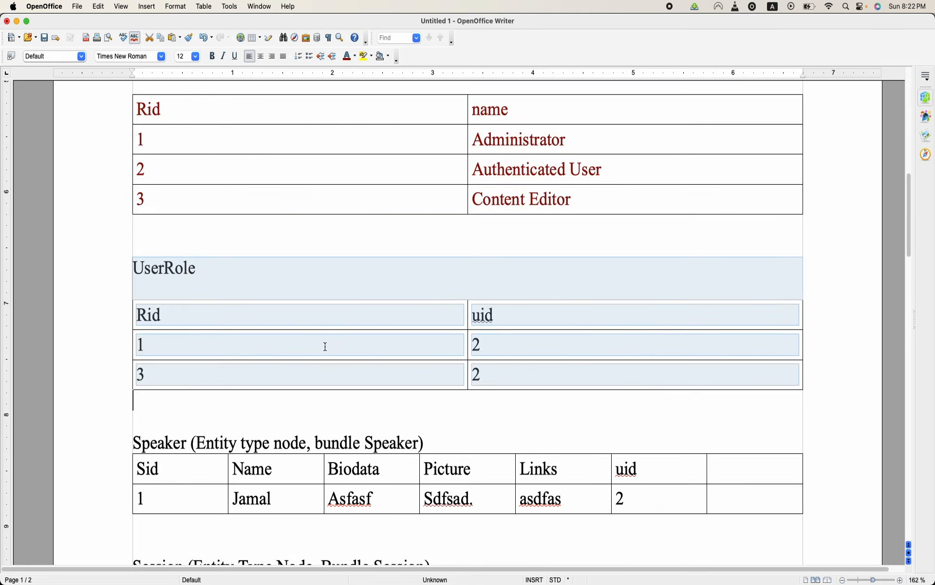
left_click(347, 56)
scroll(422, 362, "down", 6)
scroll(422, 362, "up", 2)
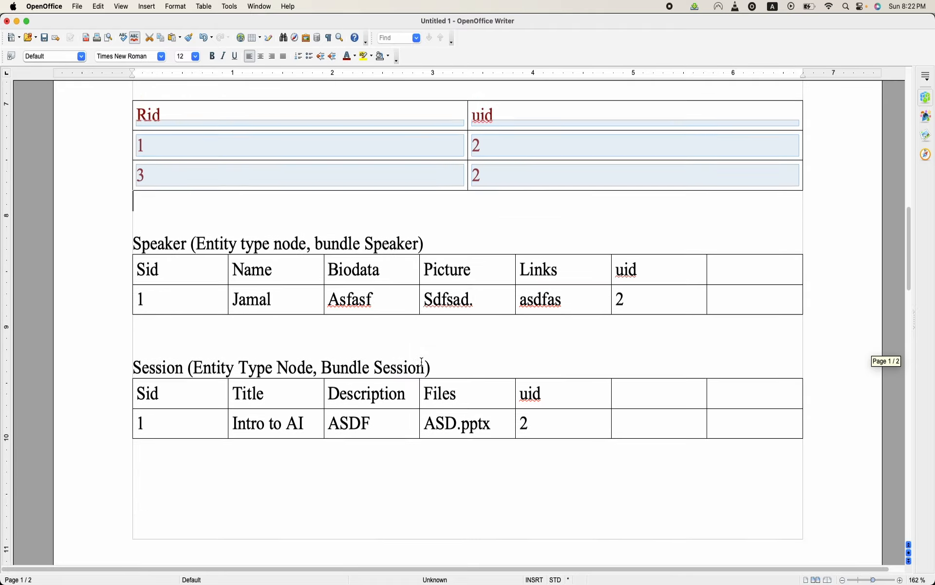
scroll(422, 361, "up", 10)
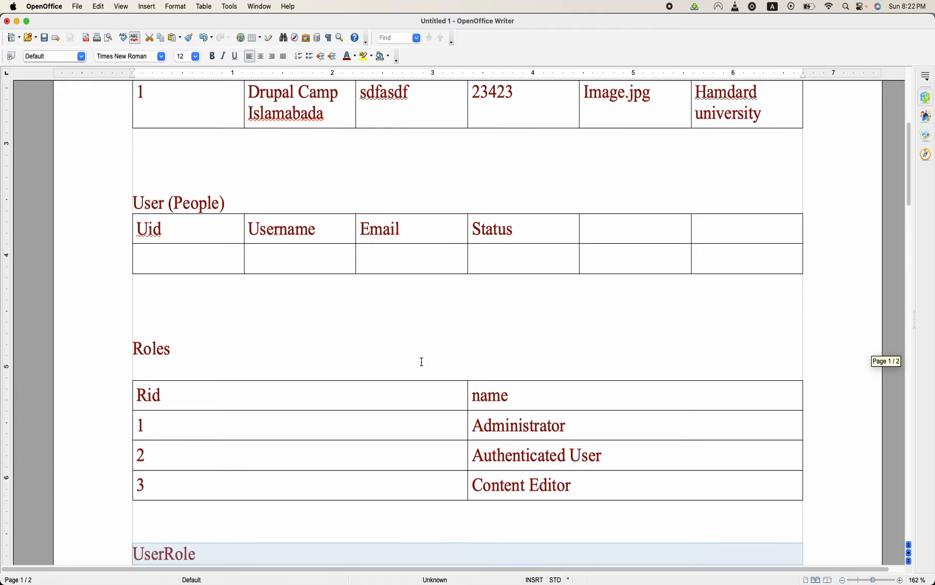
scroll(422, 361, "down", 3)
scroll(422, 361, "down", 8)
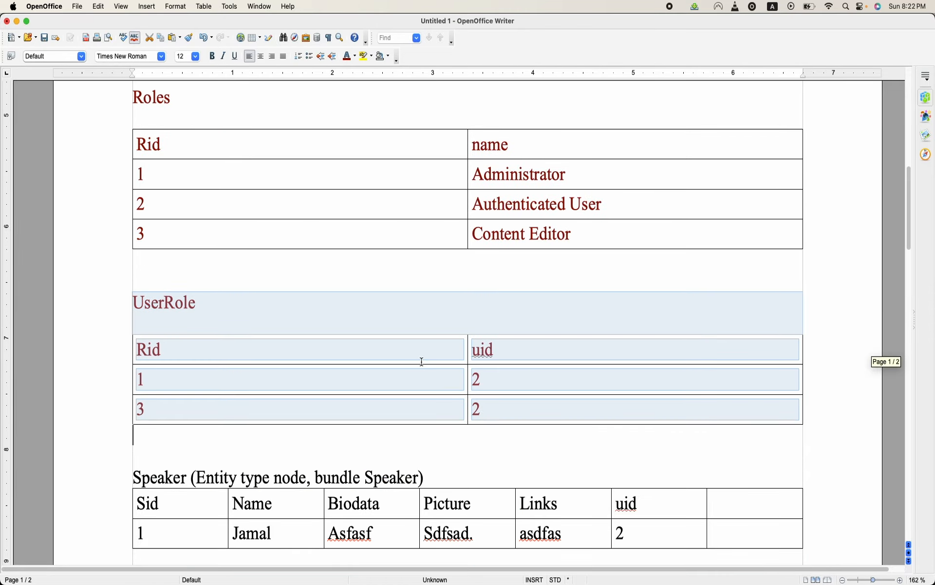
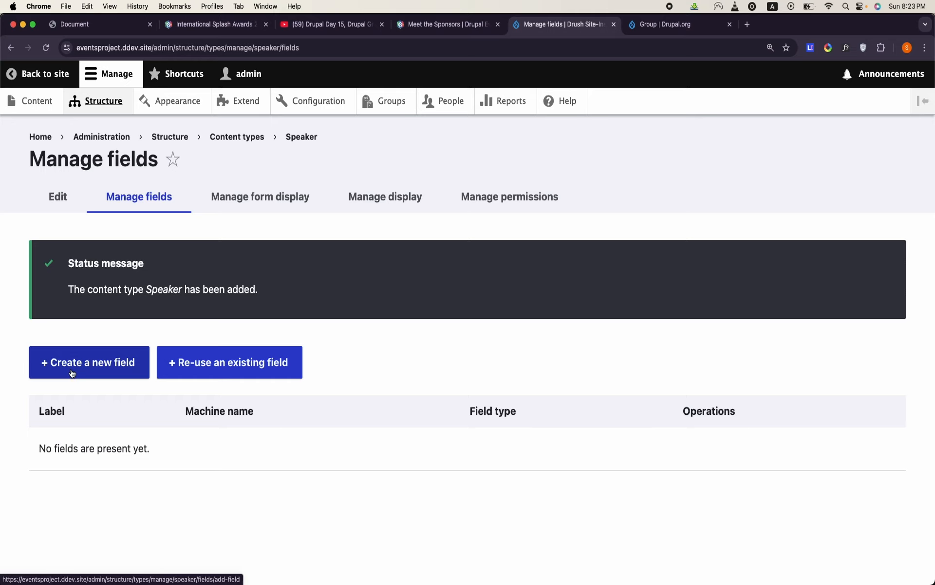
- Start a new formatted text field for the Speaker content type, using the Text (formatted, long) option
mouse_move(408, 577)
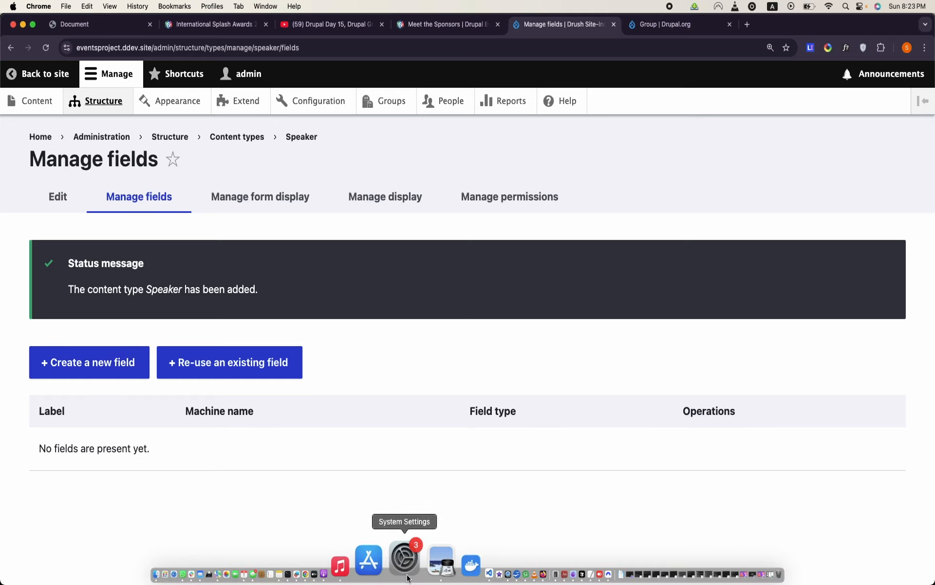
left_click(120, 362)
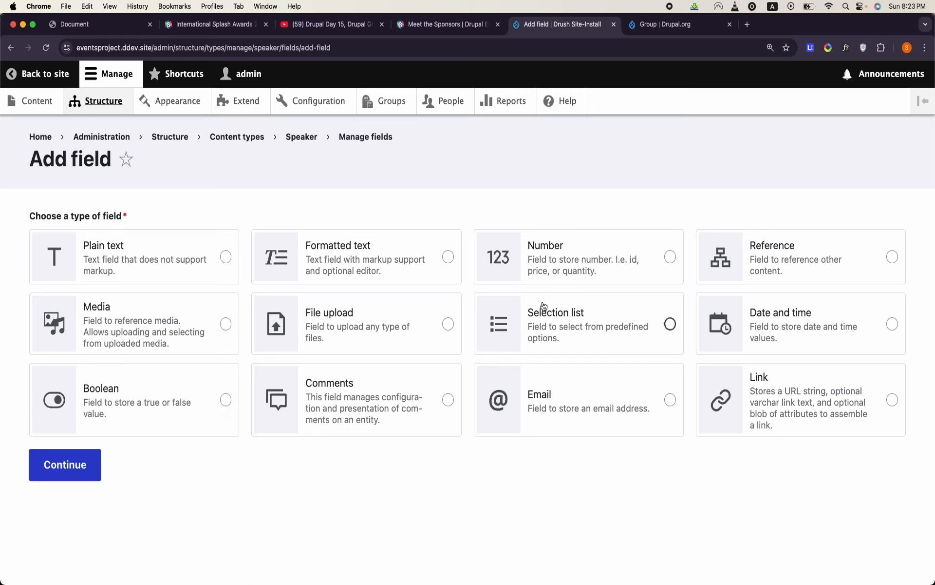
left_click(384, 264)
left_click(66, 468)
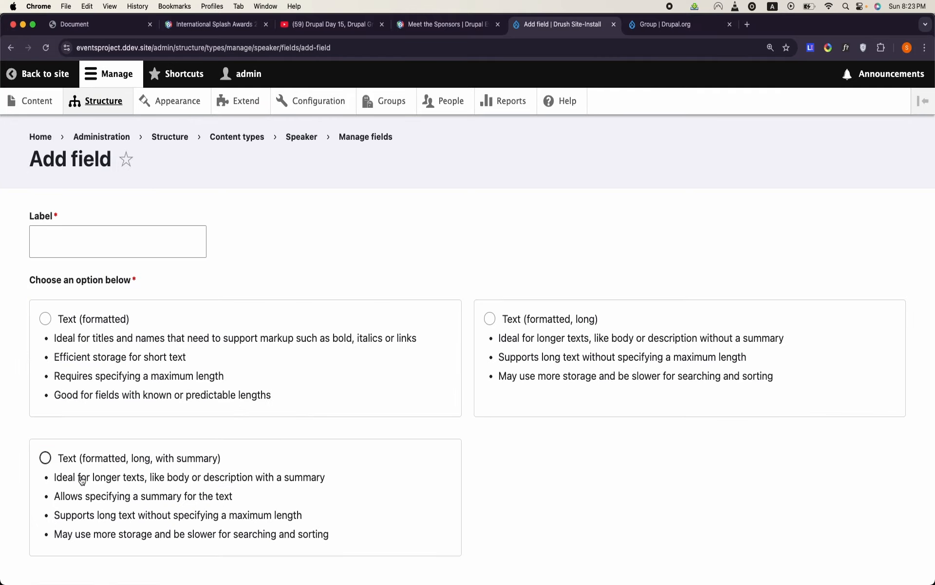
left_click(535, 326)
- Label the new long text field Bio
left_click(161, 234)
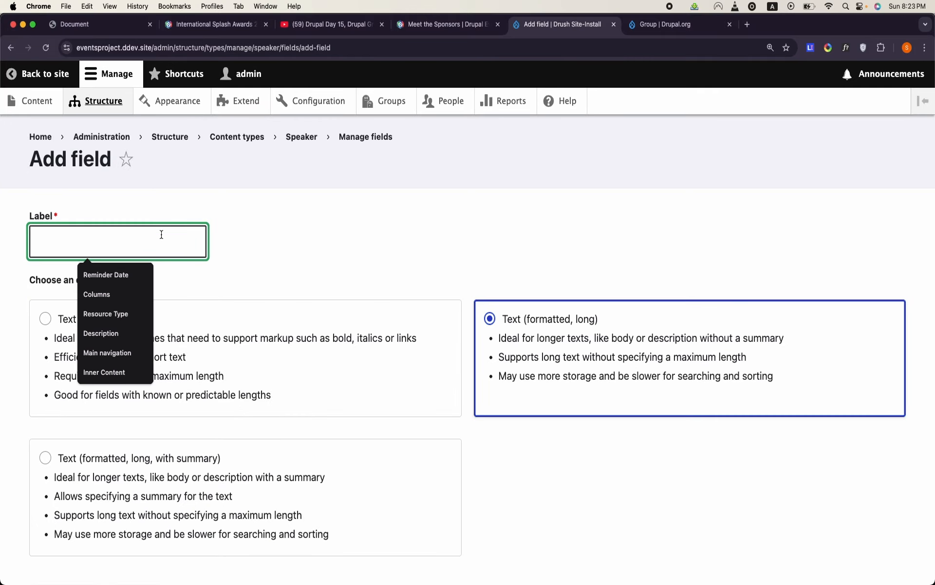
type("bi")
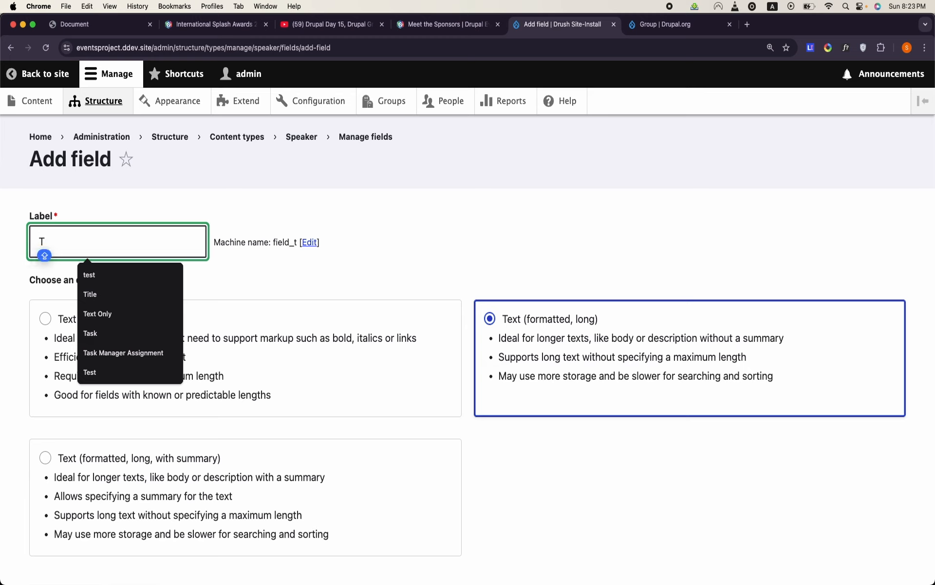
key("BackSpace")
key("BackSpace")
type("Bio")
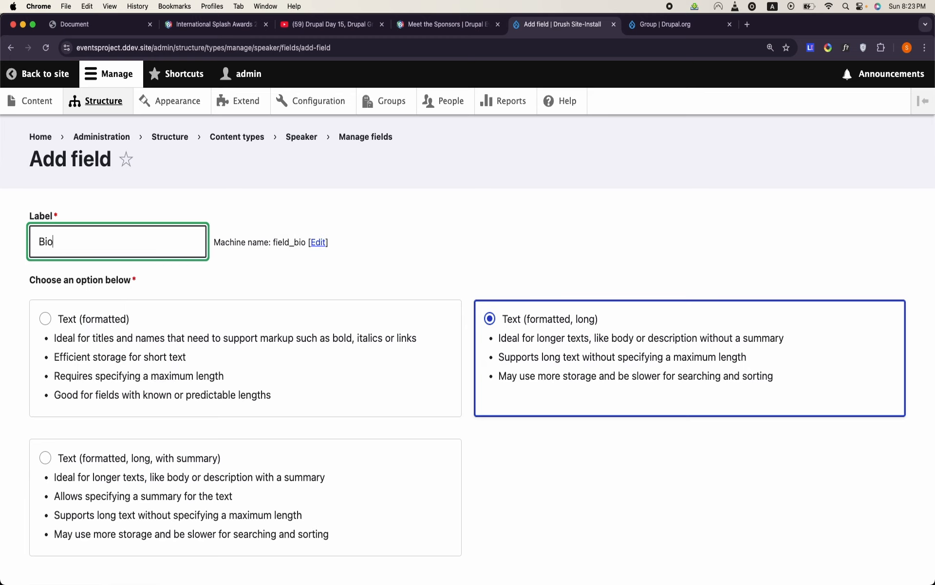
type(" Dat")
key("BackSpace")
key("BackSpace")
key("BackSpace")
key("BackSpace")
key("BackSpace")
type("o")
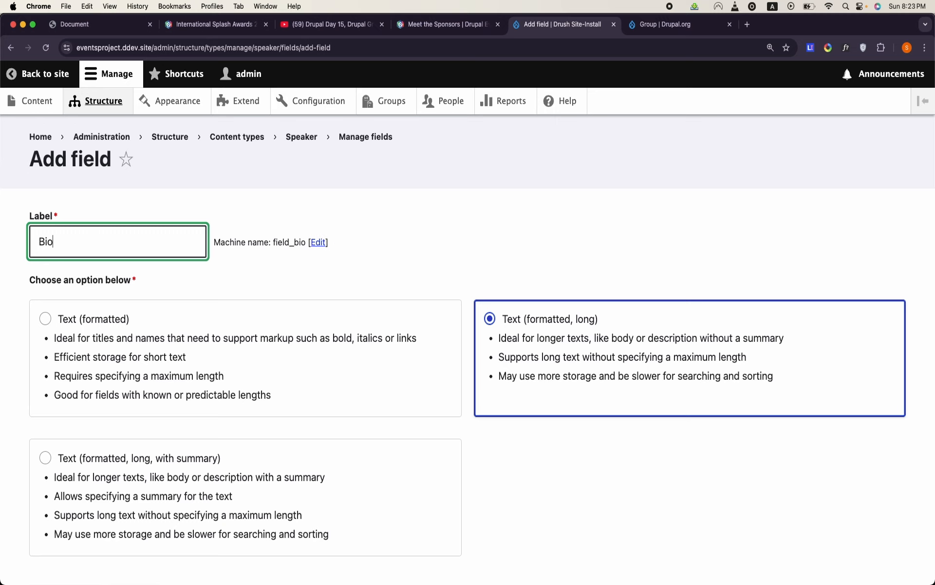
- Change the Bio field's machine name suffix to long_text so it can be reused generically
left_click(321, 244)
double_click(95, 314)
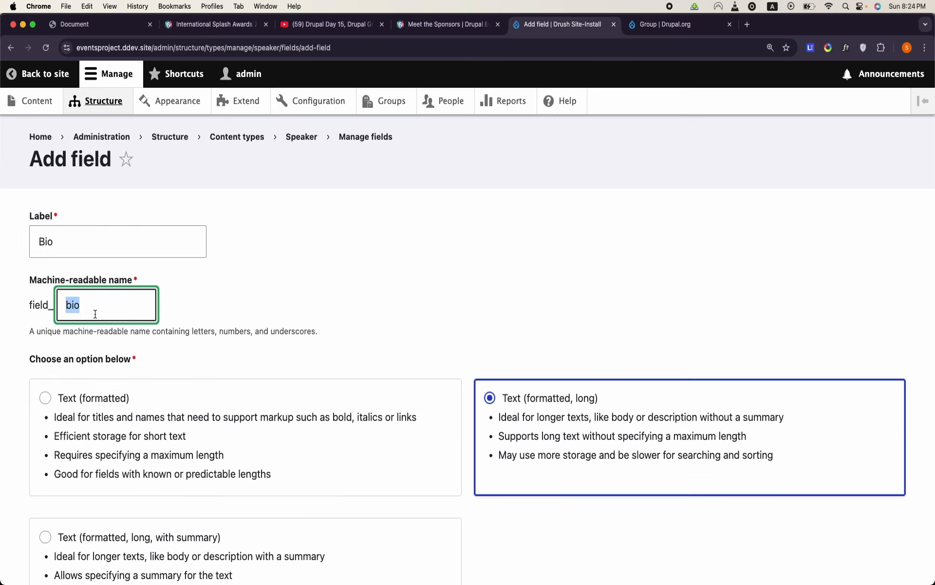
type("long_text")
double_click(77, 305)
left_click(77, 306)
left_click(116, 249)
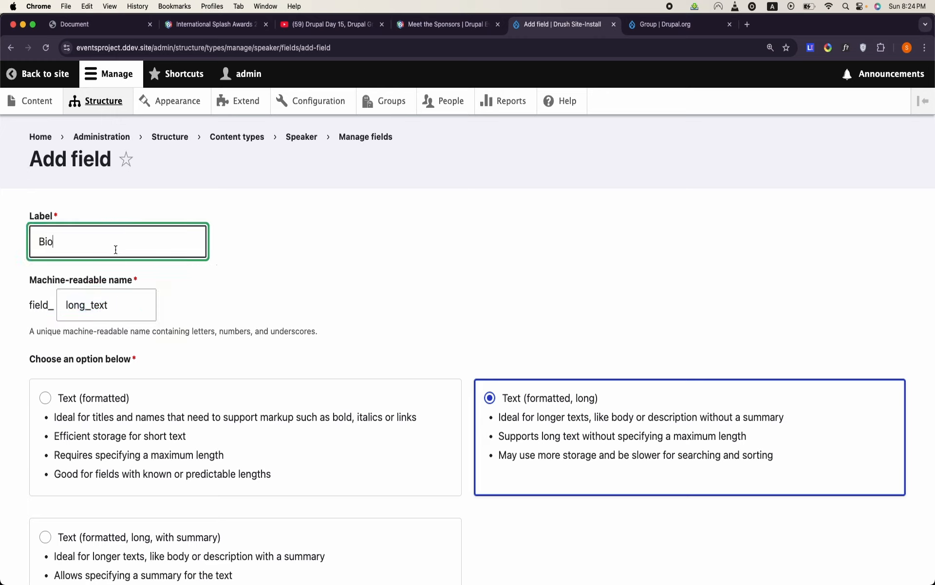
left_click(96, 305)
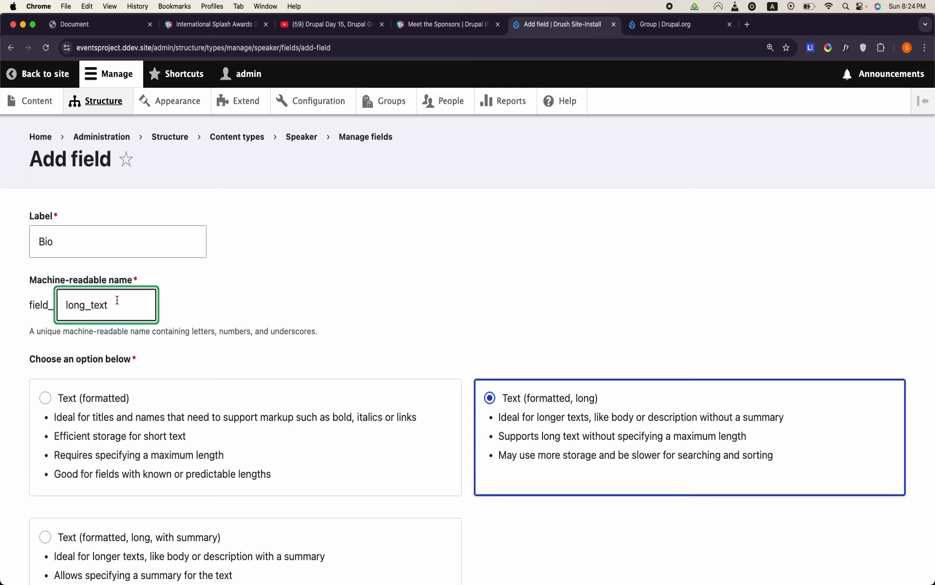
double_click(117, 300)
left_click(117, 299)
left_click(106, 244)
- Create the Bio field and save its settings with the default single value
scroll(408, 285, "down", 4)
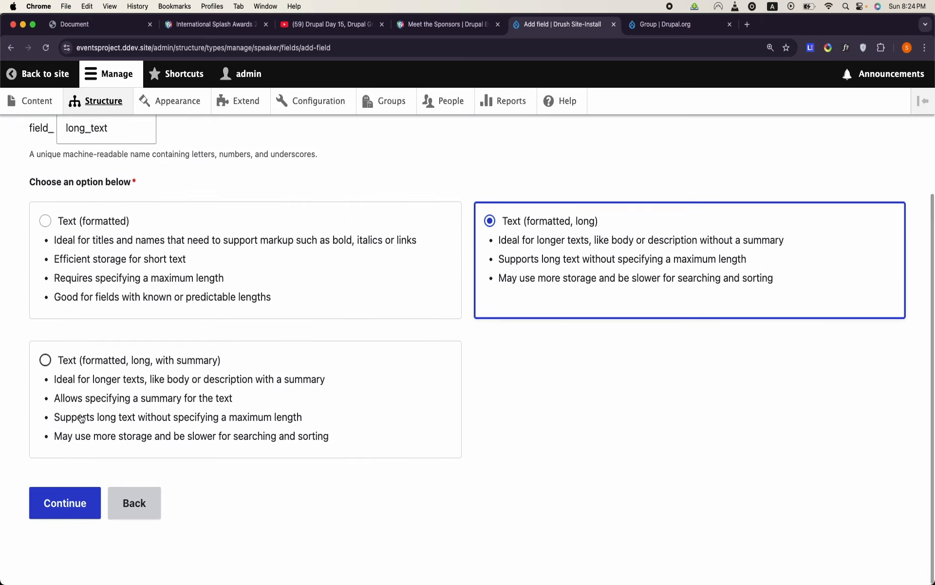
left_click(61, 502)
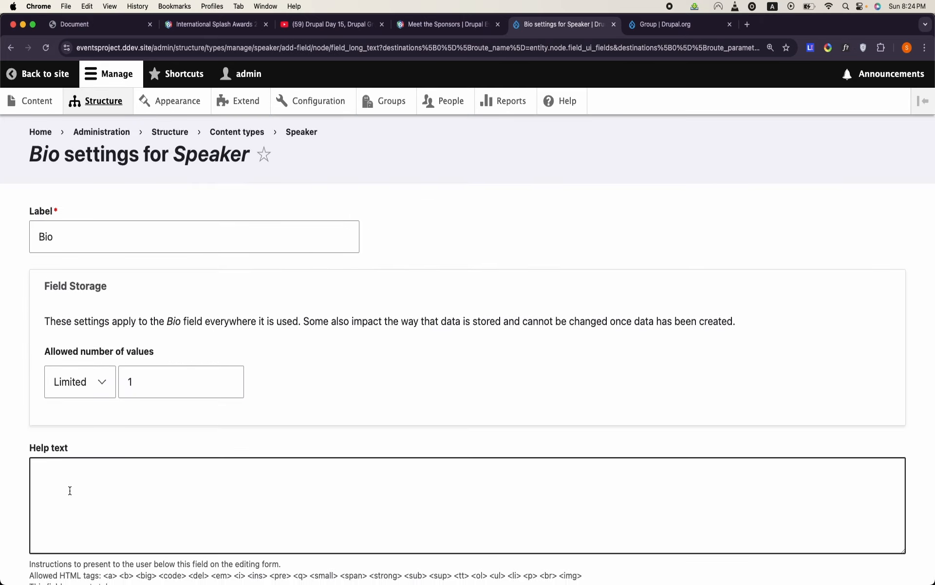
scroll(70, 490, "down", 7)
left_click(72, 503)
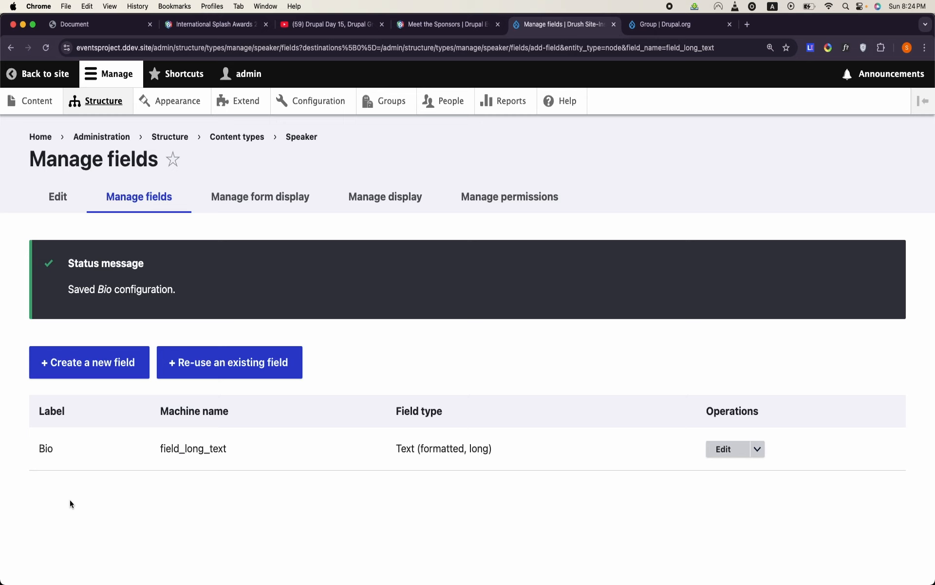
- Check the Speaker table's columns in OpenOffice Writer and, back in Chrome, start a new Media field for the Speaker content type
mouse_move(367, 582)
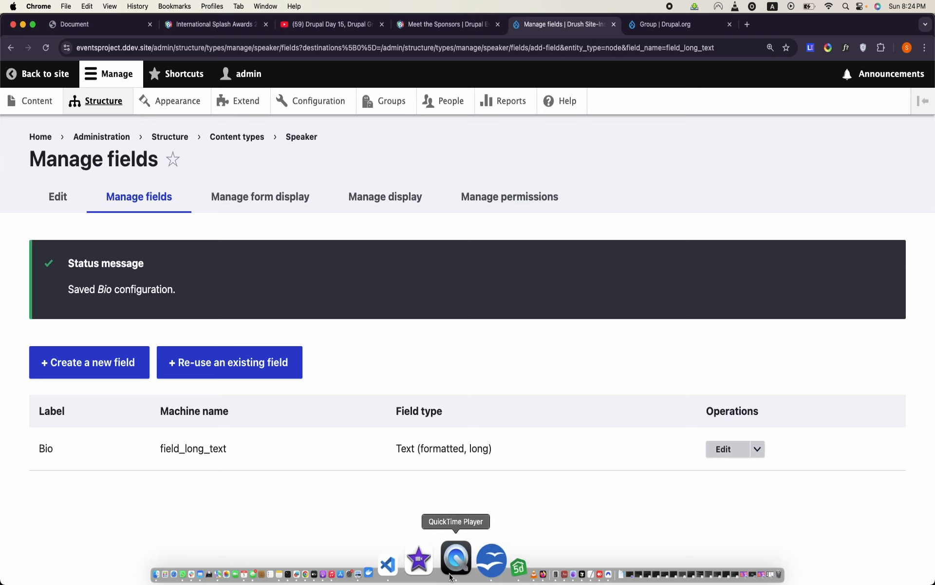
left_click(470, 568)
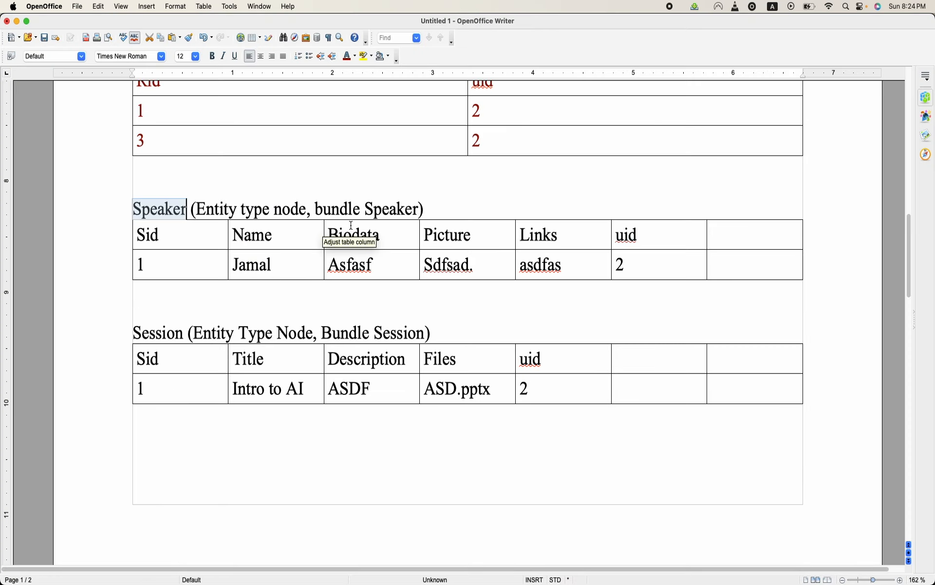
double_click(458, 235)
left_click(527, 228)
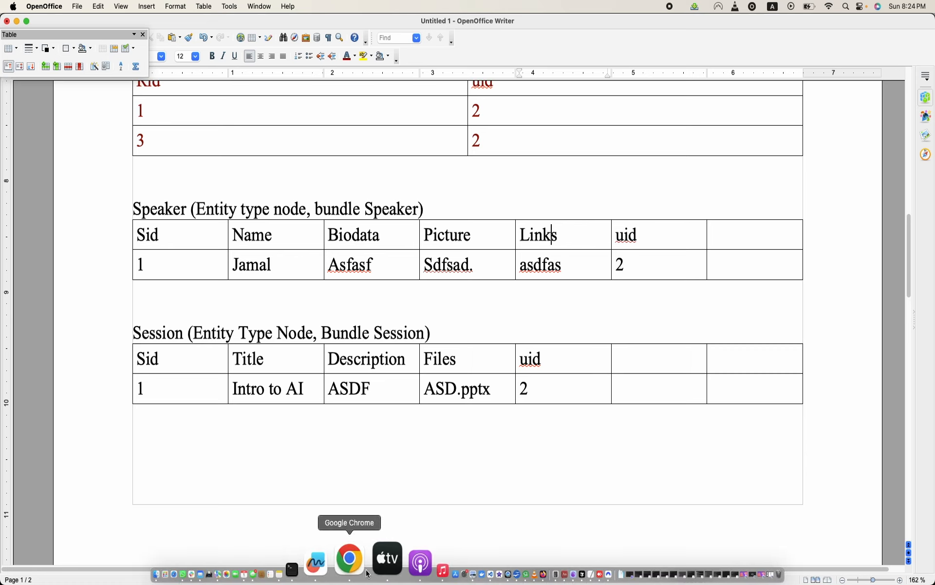
left_click(349, 560)
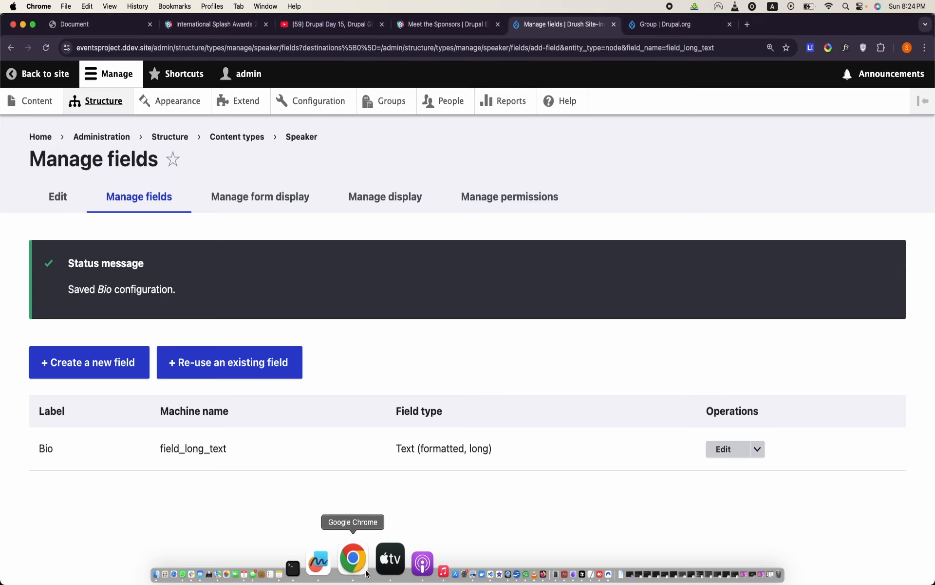
left_click(81, 379)
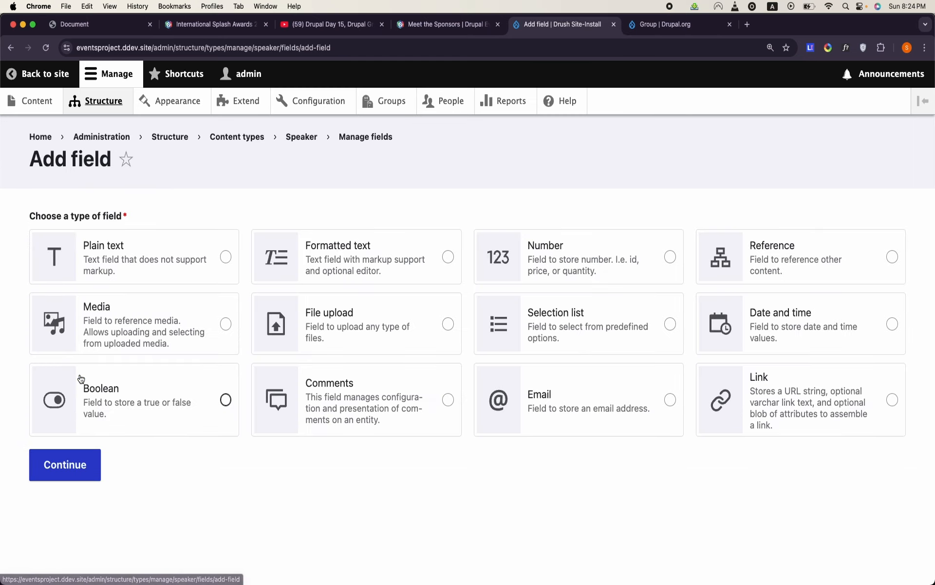
left_click(225, 323)
left_click(71, 480)
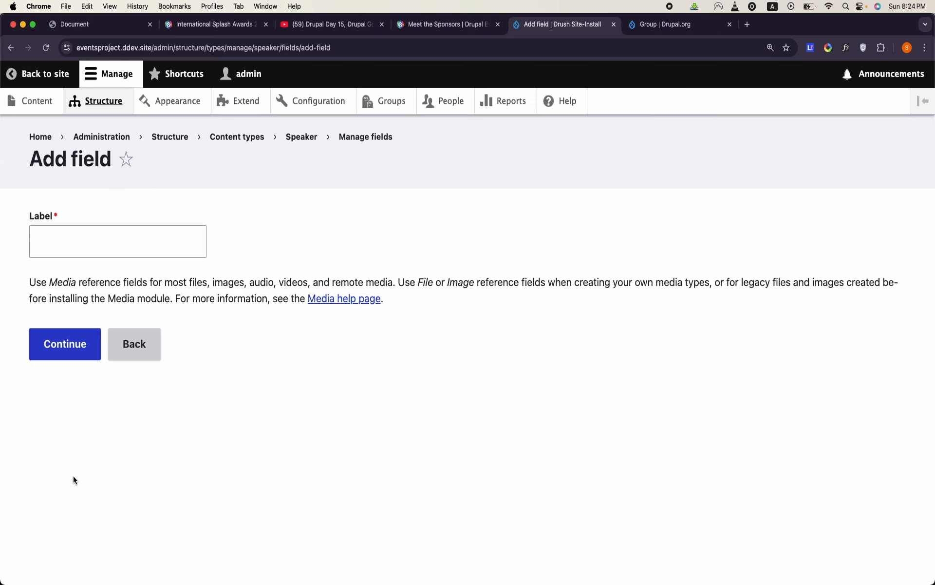
- Enter Media Image as the new media field's label and check the machine name derived from it
left_click(139, 231)
key("Caps_Lock")
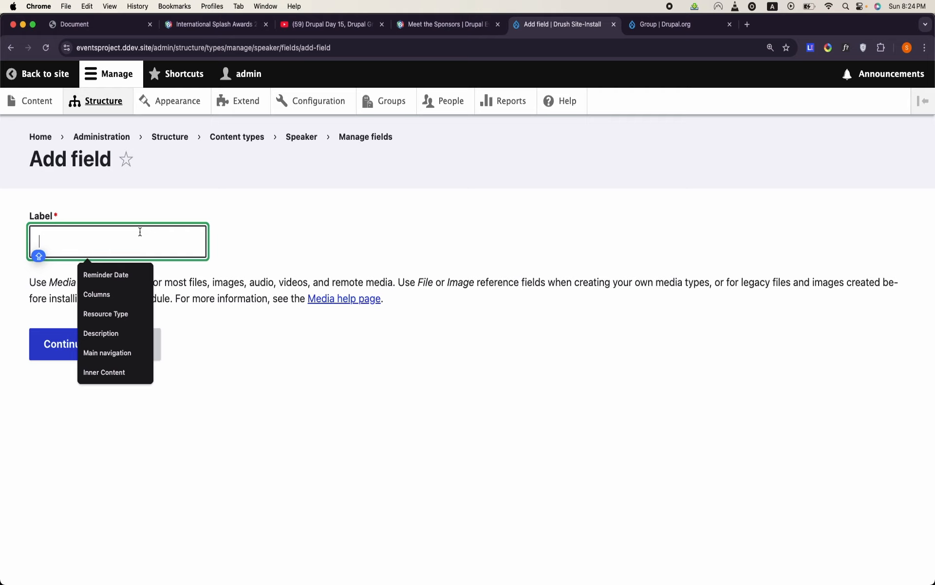
type("P")
key("BackSpace")
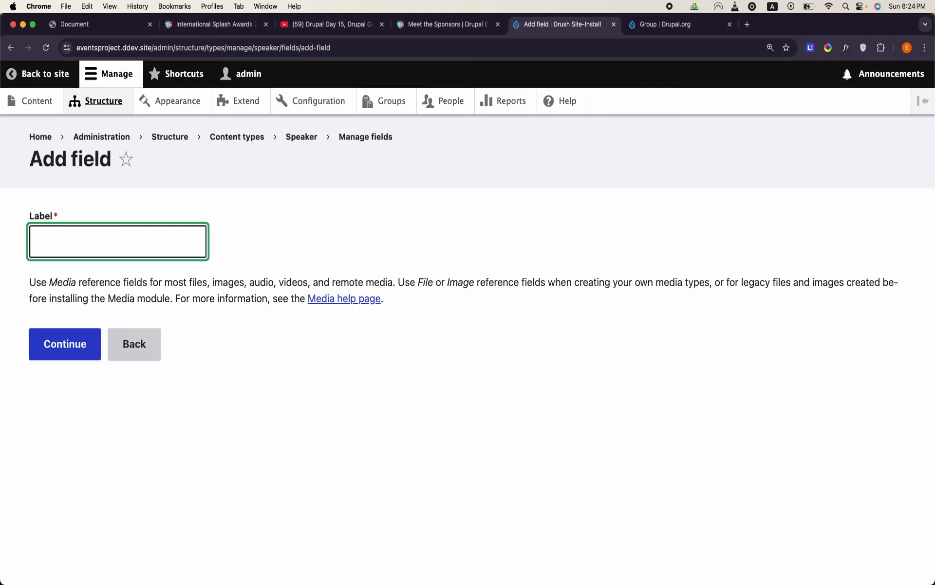
type("I")
key("BackSpace")
type("Media Image")
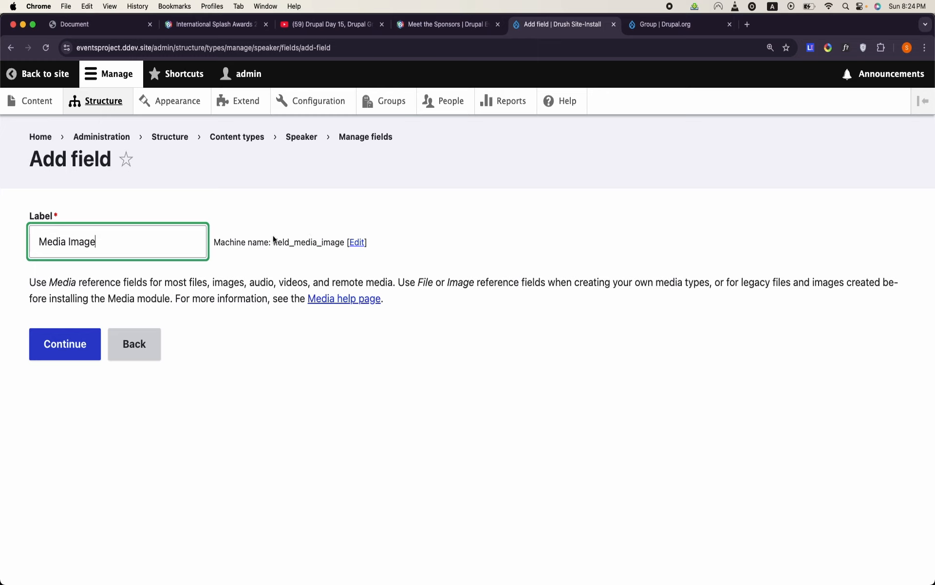
left_click_drag(273, 242, 340, 238)
- Label the media field Picture and set its machine name suffix to media_image
triple_click(142, 227)
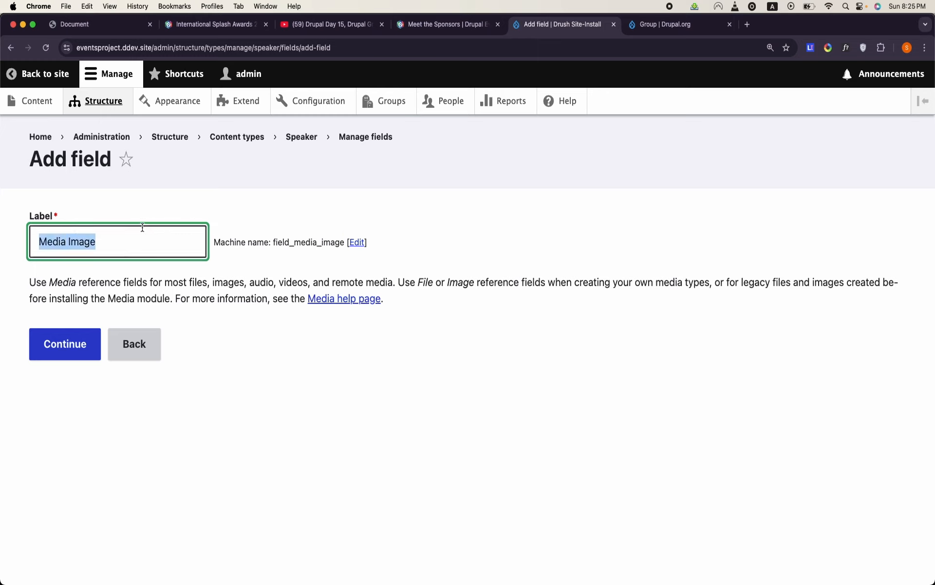
type("Picture")
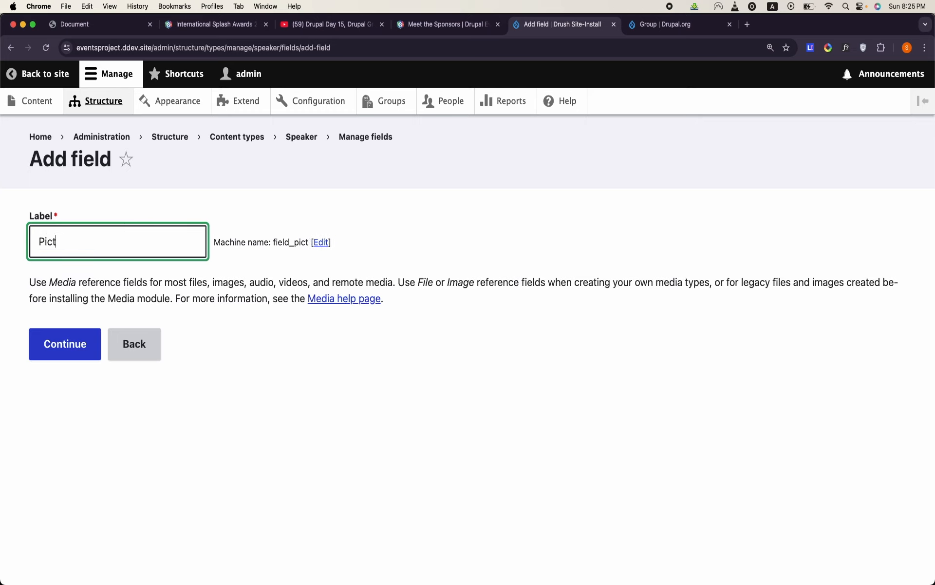
left_click(334, 242)
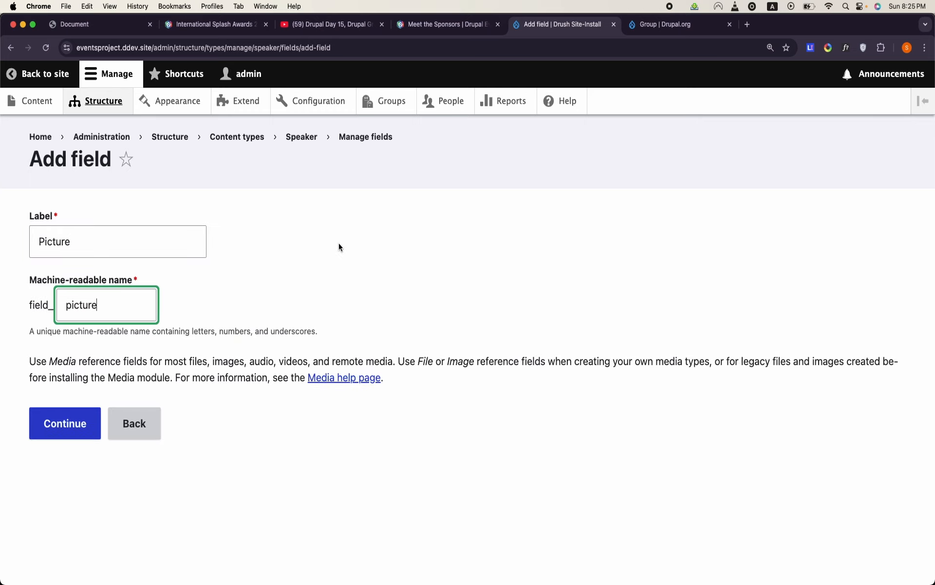
double_click(119, 305)
type("media_Ima")
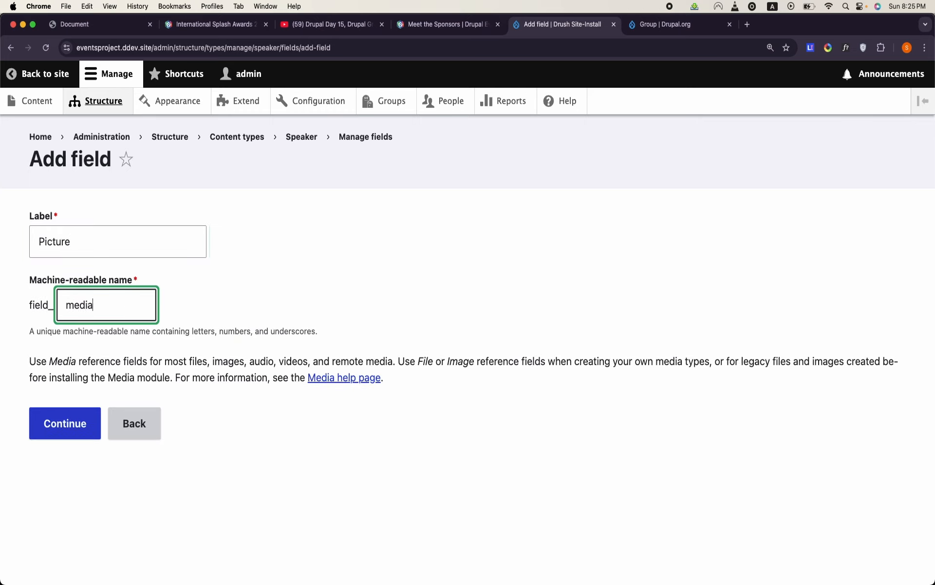
key("BackSpace")
key("BackSpace")
key("BackSpace")
type("image")
double_click(129, 236)
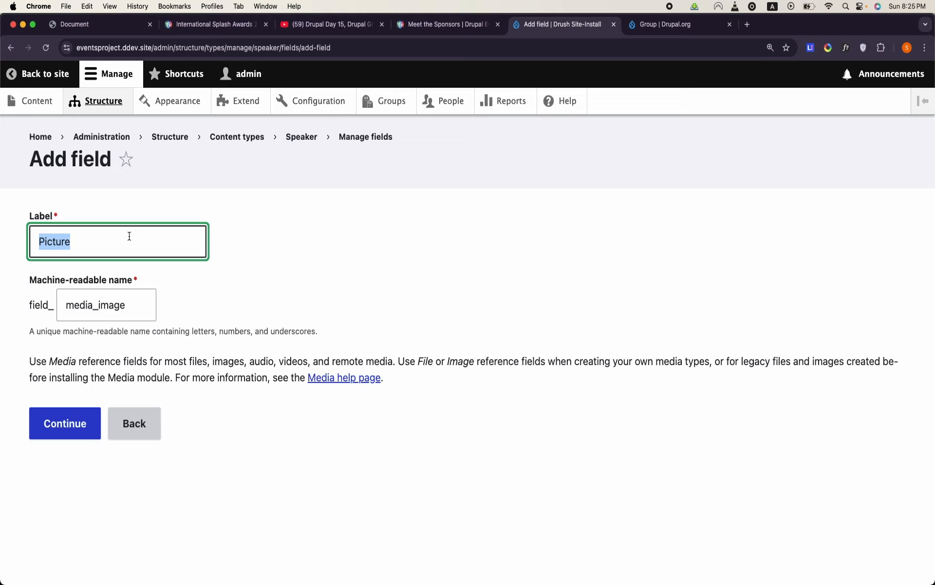
- Create the Picture field, limit it to the Image media type, and save its settings
left_click(61, 423)
scroll(60, 419, "down", 10)
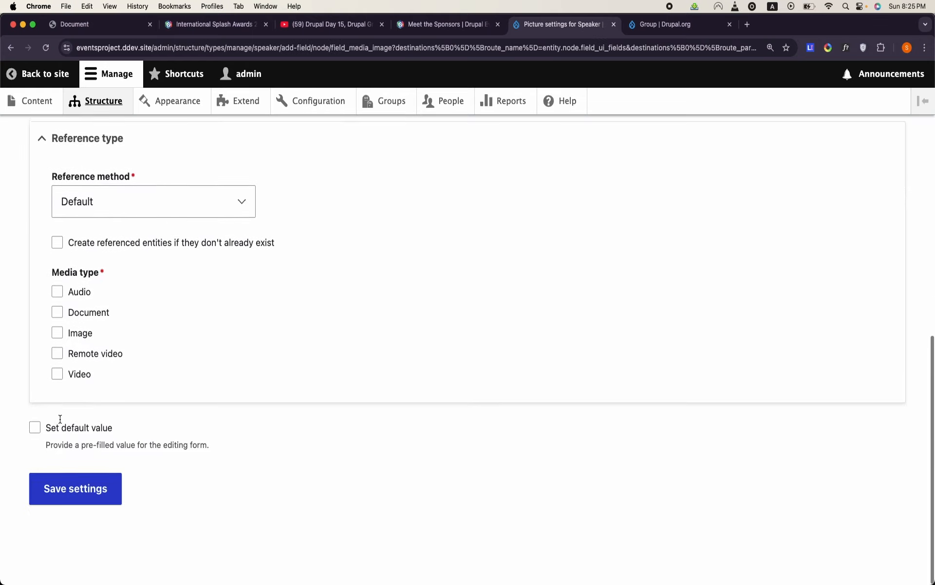
left_click(73, 349)
left_click(91, 574)
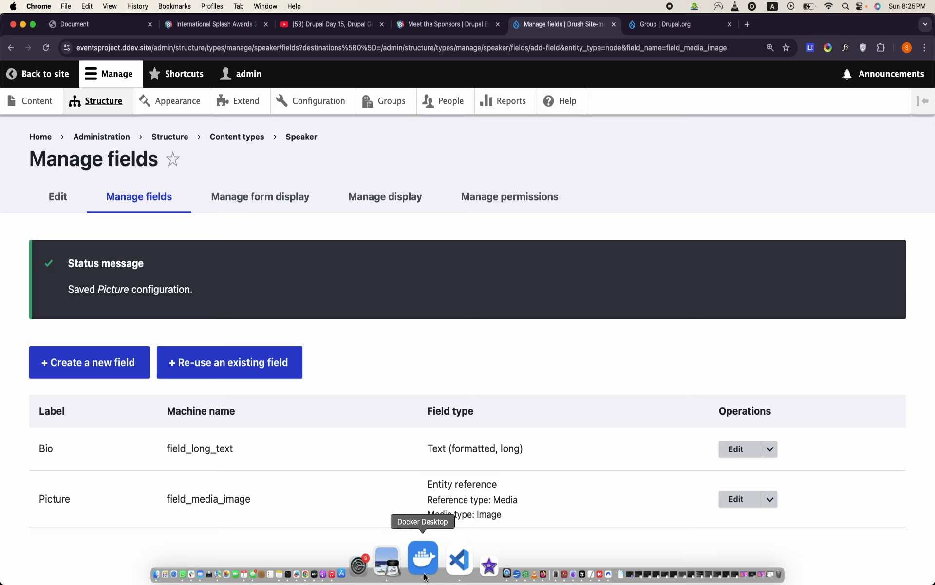
- Check the Links column of the Speaker table in OpenOffice Writer and, back in Chrome, start a new Link field for Speaker
left_click(462, 578)
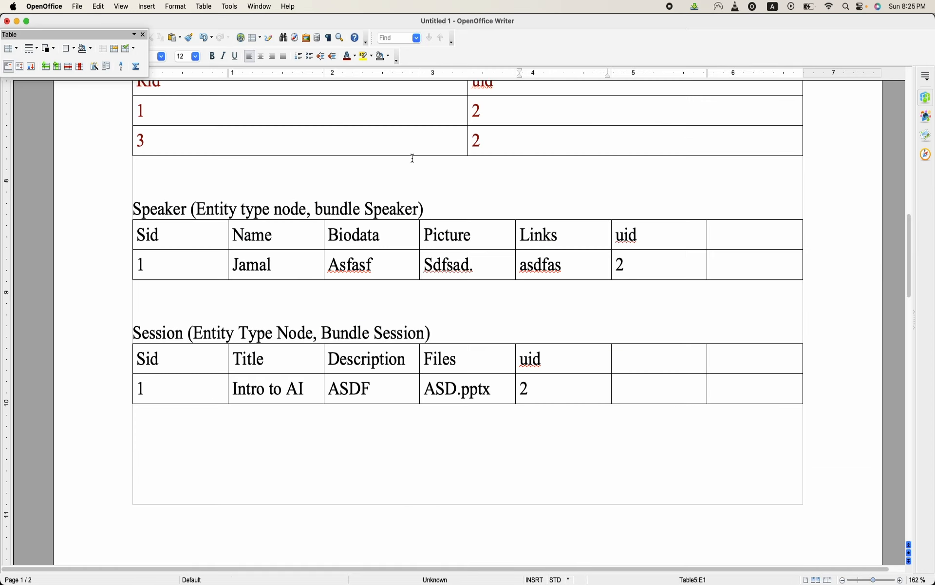
double_click(548, 233)
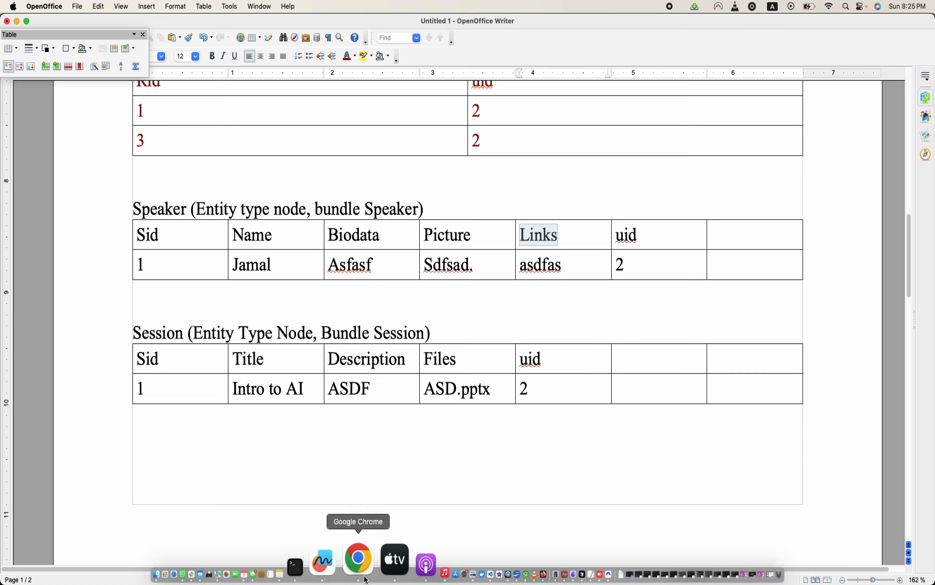
left_click(358, 560)
left_click(87, 367)
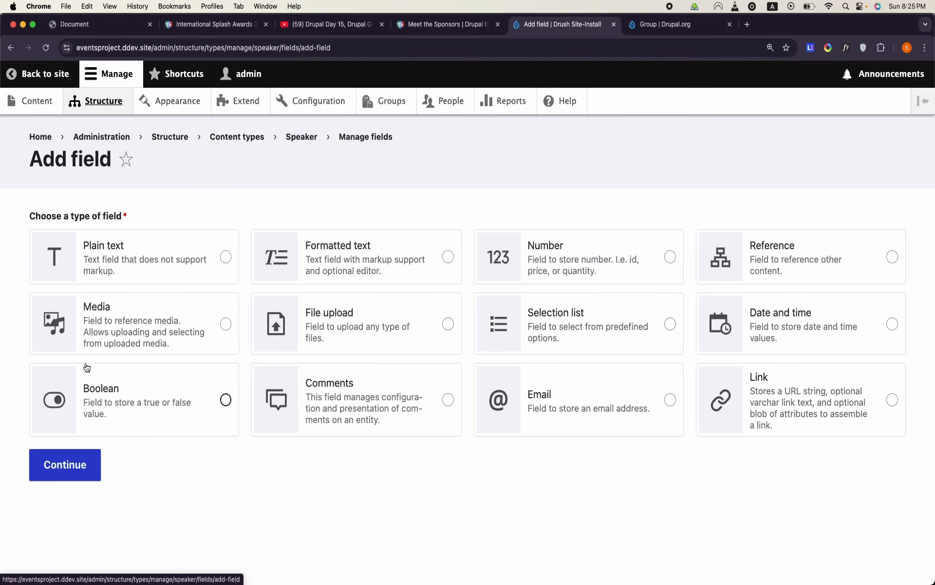
left_click(750, 400)
left_click(54, 467)
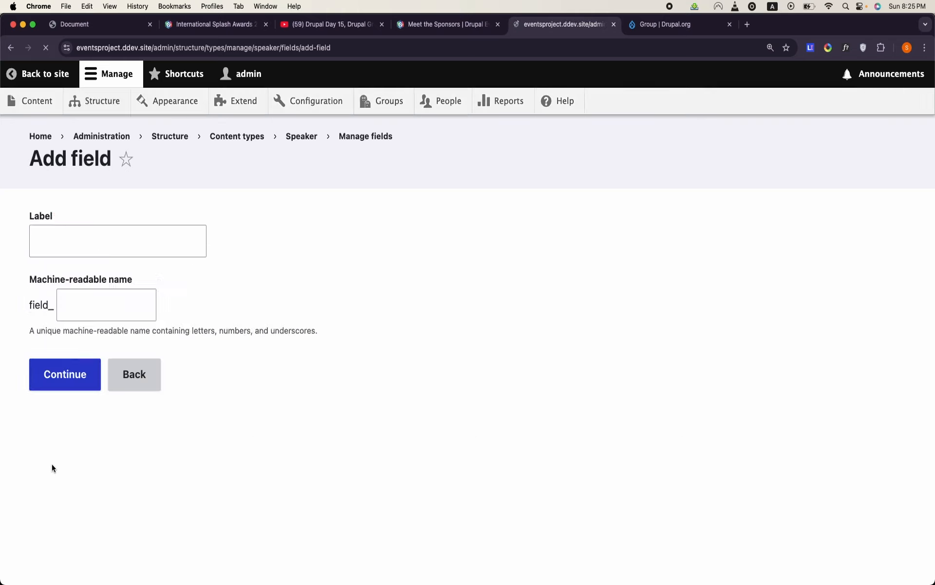
- Label Speaker's new Link field Social Media Profile Links
left_click(105, 240)
type("So")
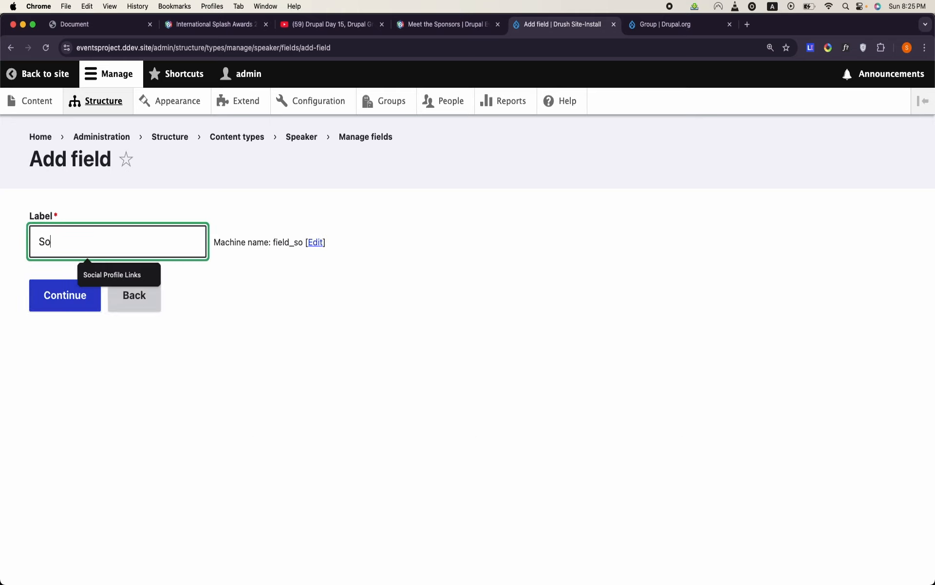
type("cial Media")
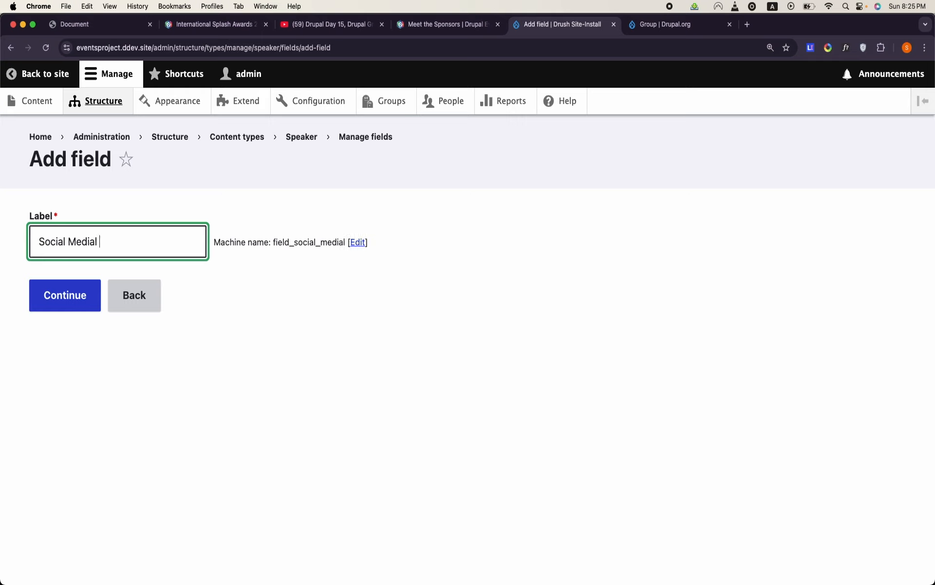
type(" In")
key("BackSpace")
key("BackSpace")
type("L")
key("BackSpace")
key("BackSpace")
key("BackSpace")
key("BackSpace")
type("ia pro")
key("BackSpace")
key("BackSpace")
key("BackSpace")
key("BackSpace")
key("Caps_Lock")
type("Profile Links")
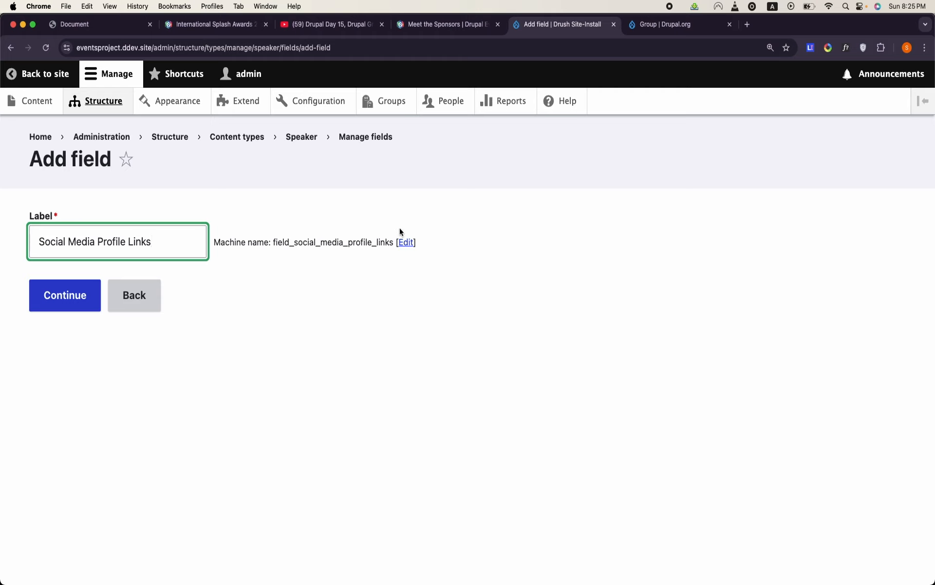
- Set the link field's machine name suffix to links and continue to its settings
left_click(406, 242)
double_click(103, 294)
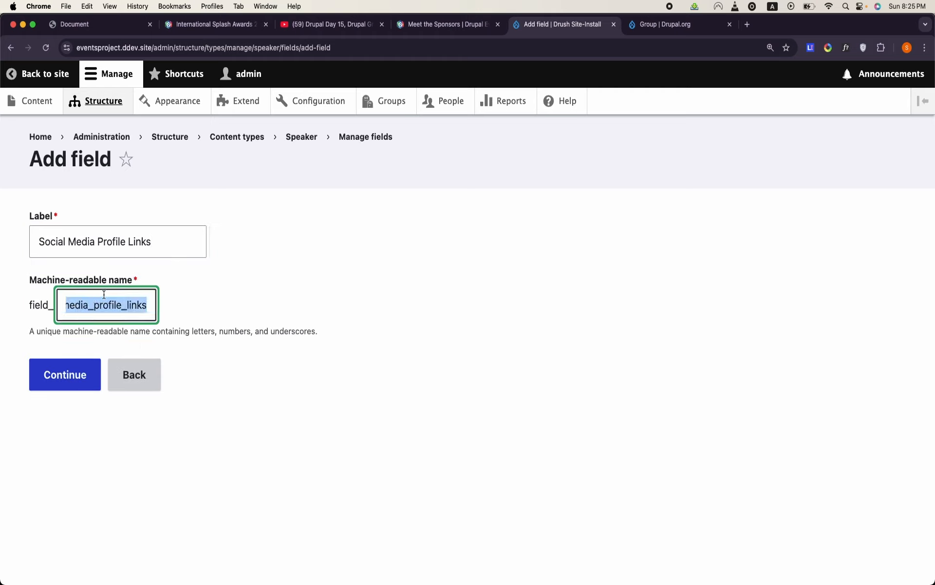
type("links")
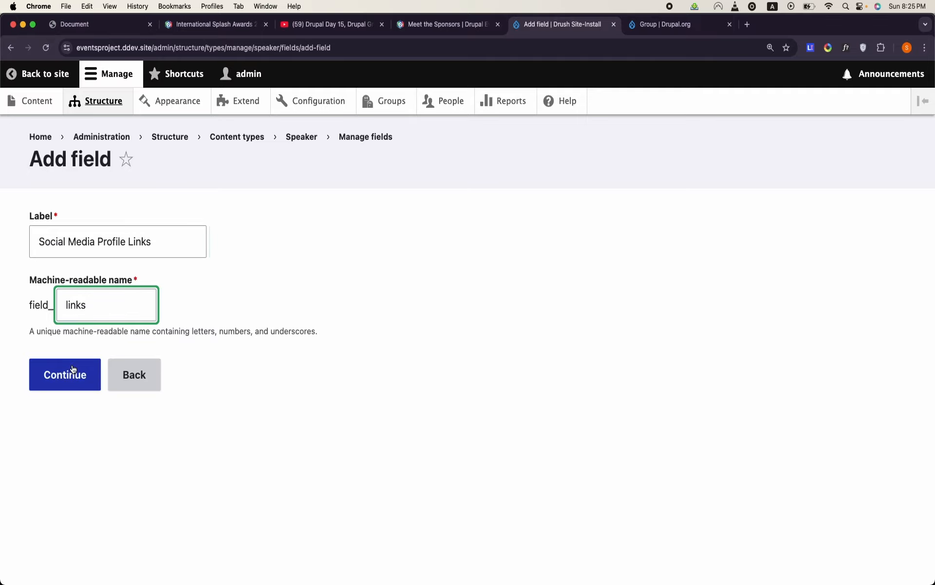
left_click(79, 389)
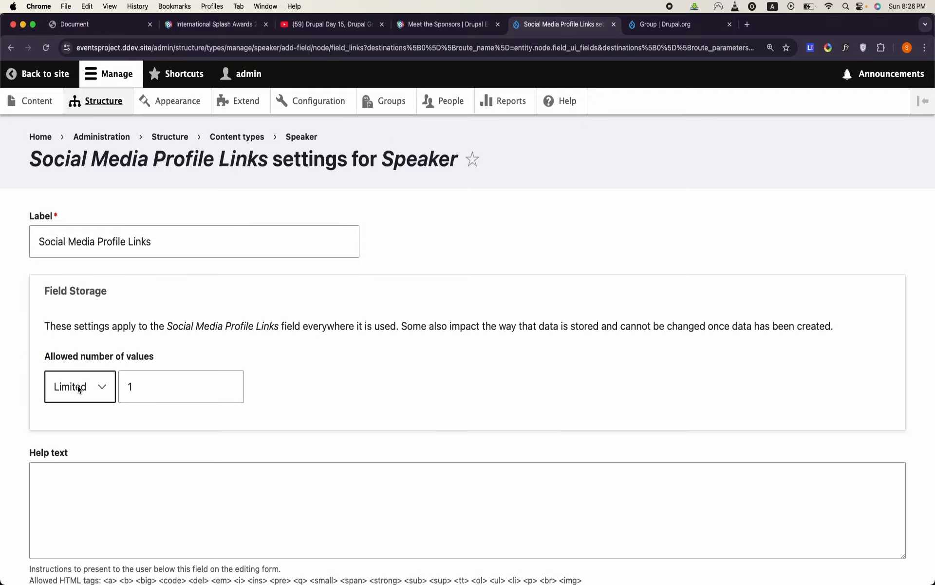
- Allow an unlimited number of values for Social Media Profile Links and save the field settings
scroll(77, 385, "down", 8)
scroll(78, 385, "up", 6)
left_click(92, 265)
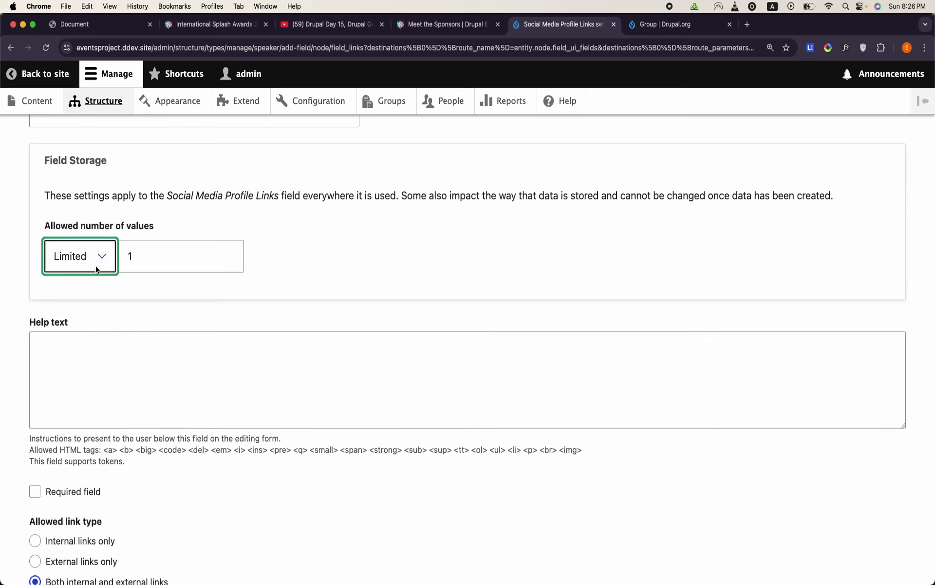
left_click(91, 274)
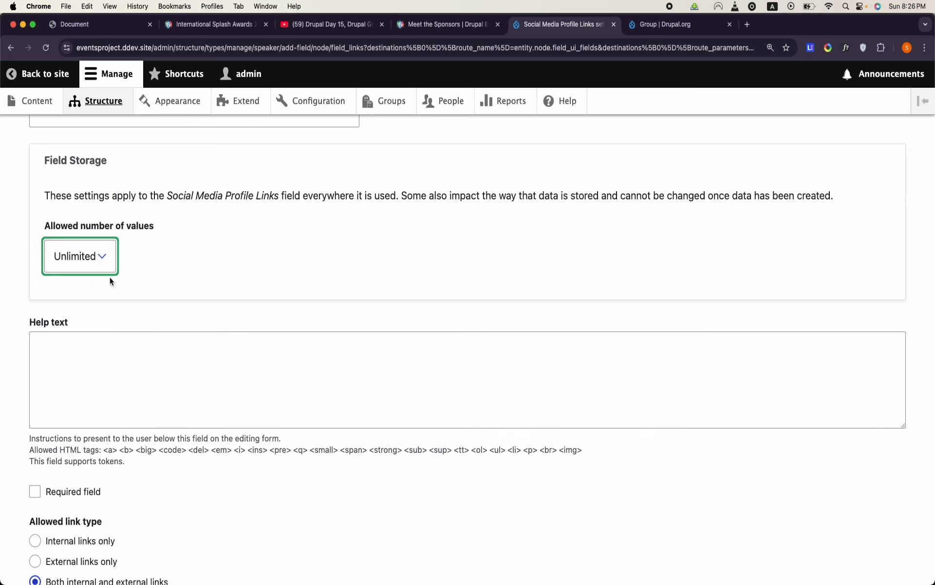
scroll(138, 346, "down", 6)
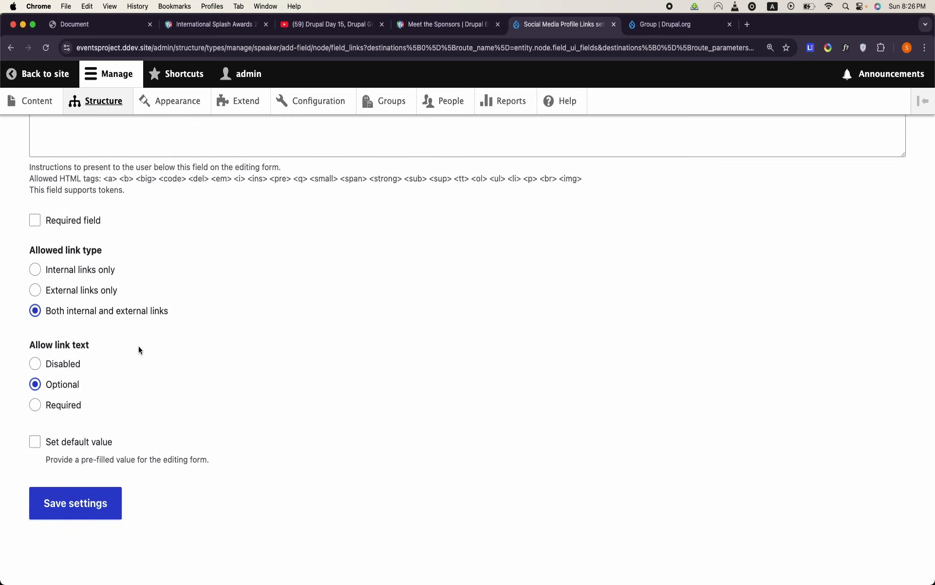
left_click(76, 502)
- Compare Speaker's saved fields with the Speaker table in OpenOffice Writer, including its uid column, and return to Chrome
scroll(455, 276, "down", 2)
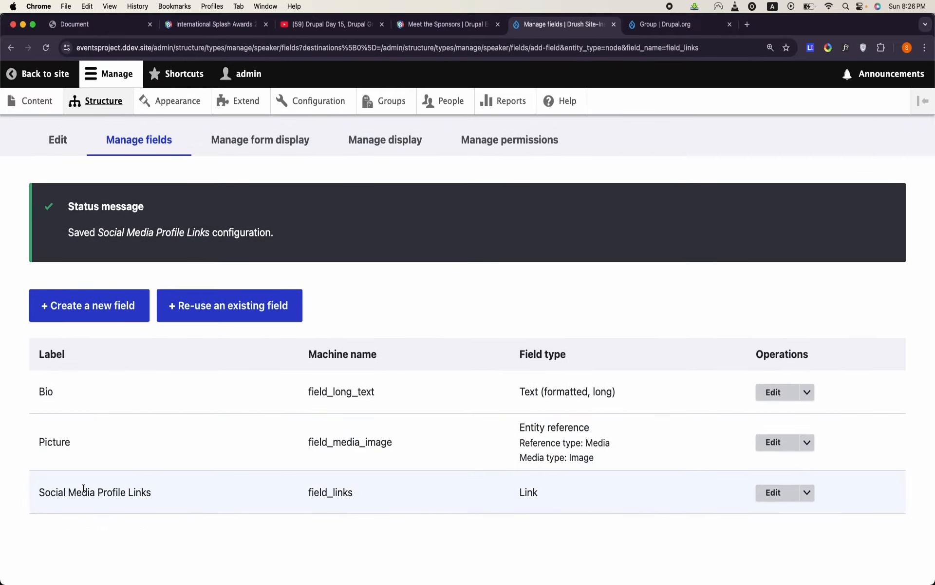
triple_click(84, 488)
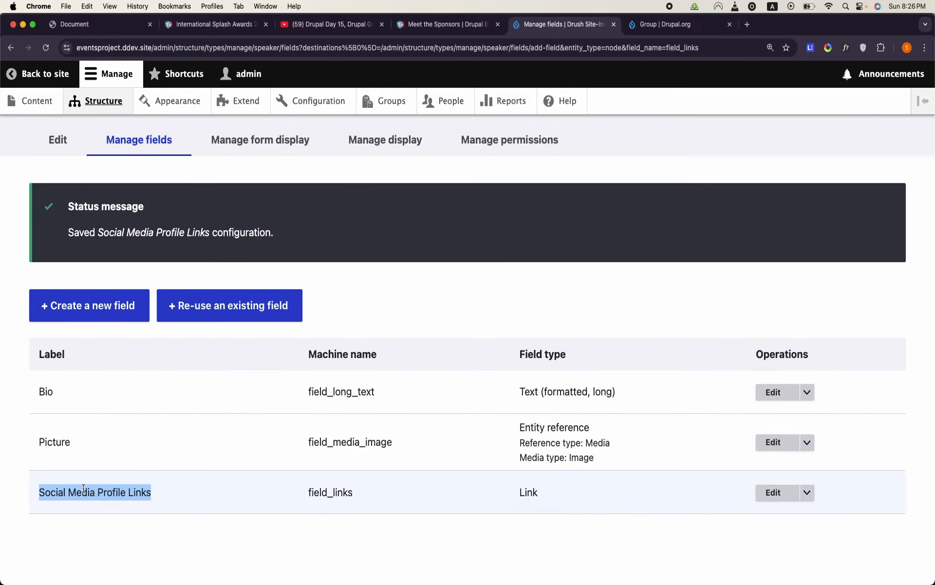
left_click(118, 520)
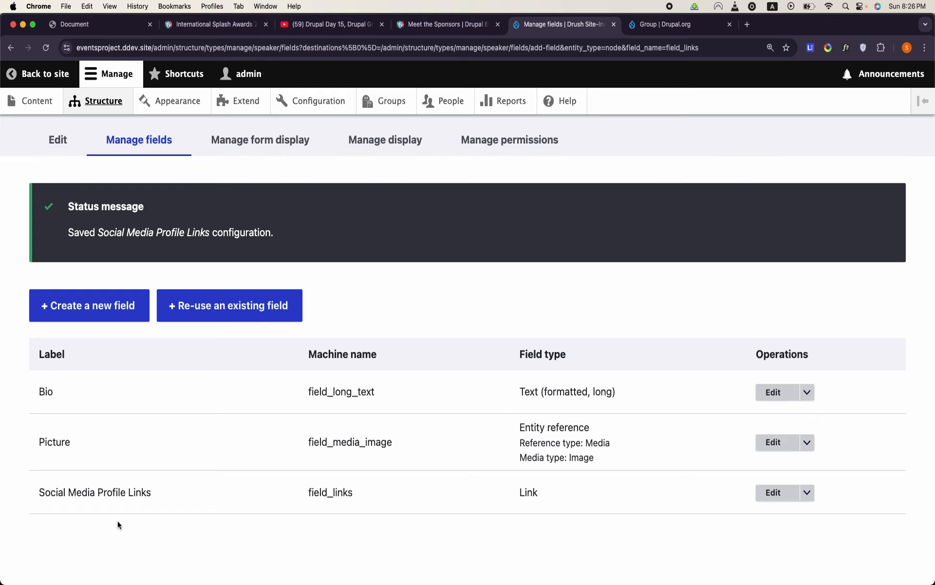
scroll(118, 520, "up", 5)
scroll(117, 520, "down", 5)
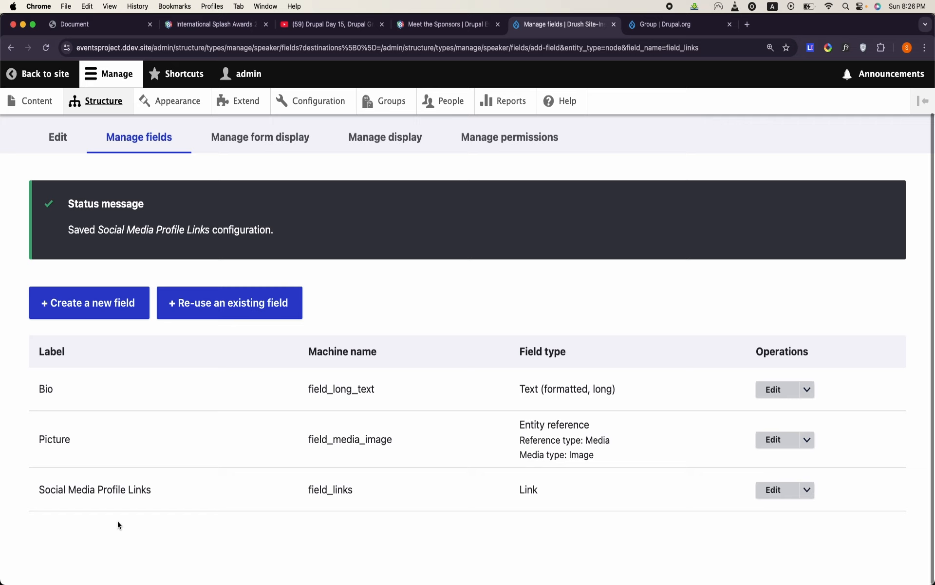
scroll(117, 520, "down", 3)
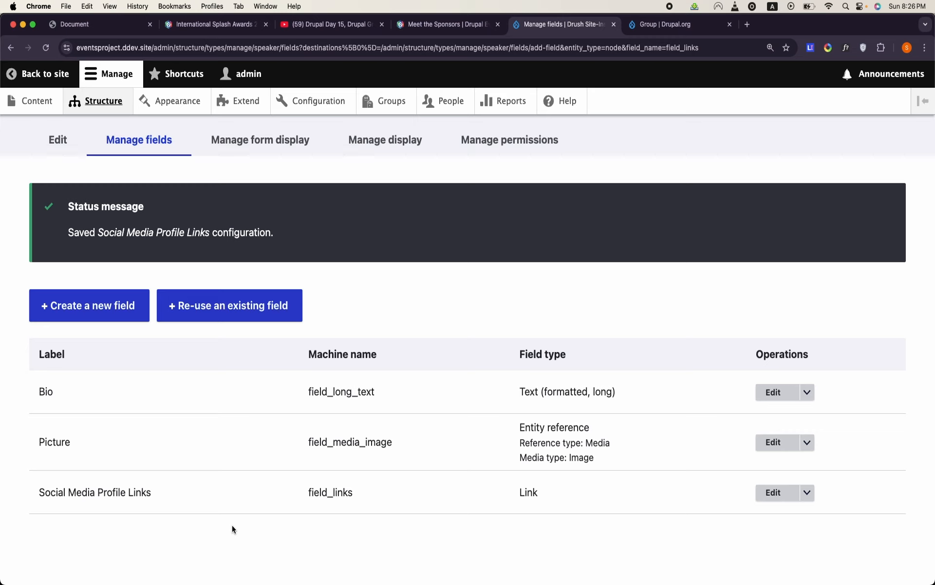
mouse_move(441, 582)
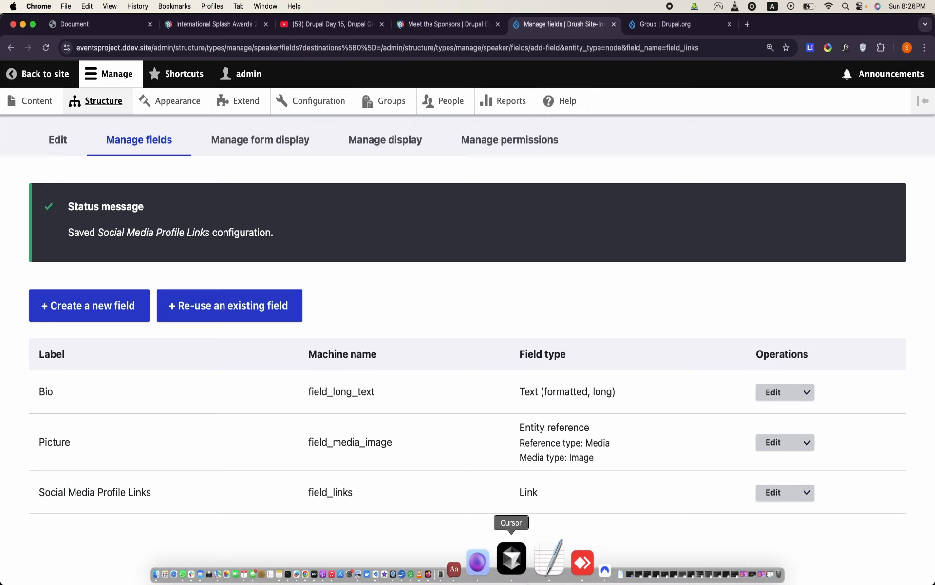
left_click(462, 574)
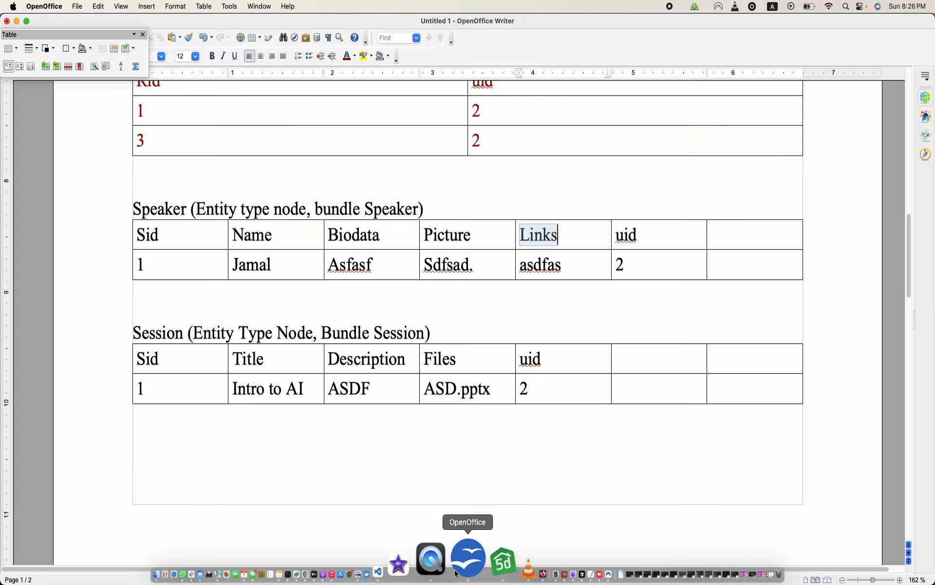
left_click(642, 233)
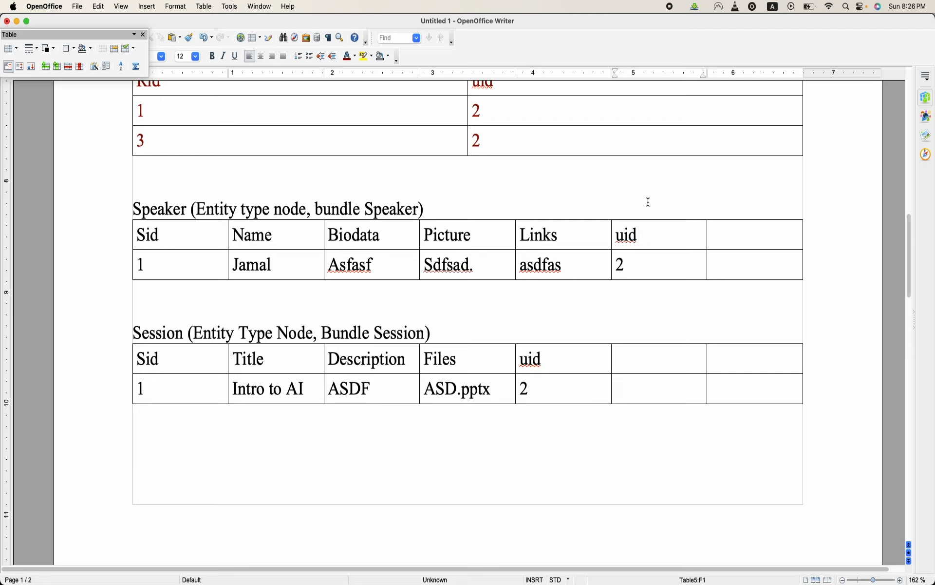
left_click(644, 213)
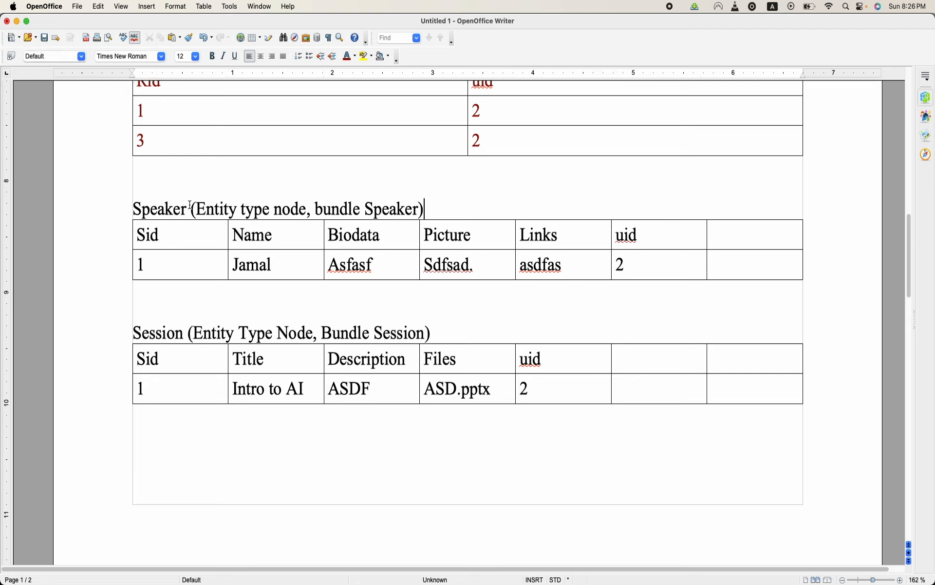
triple_click(135, 208)
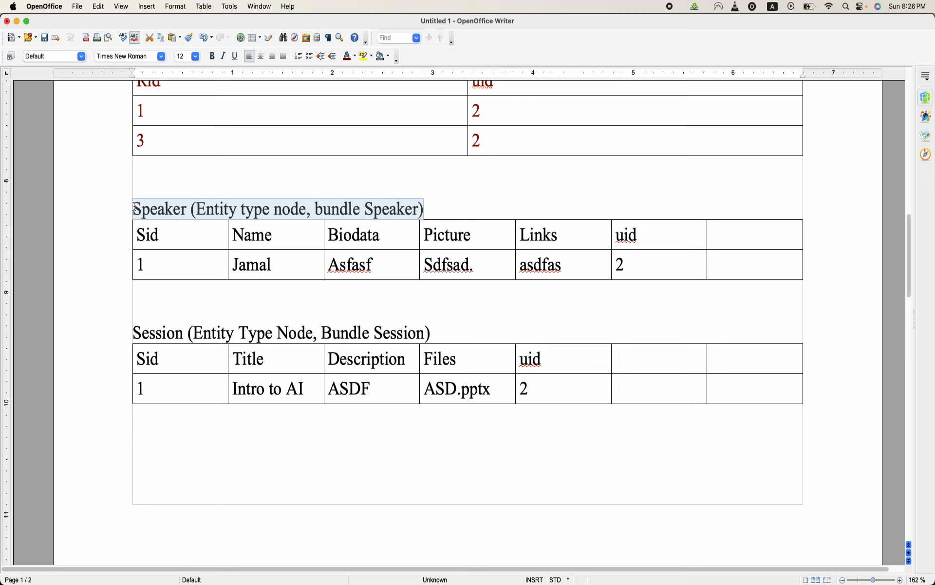
left_click(169, 217)
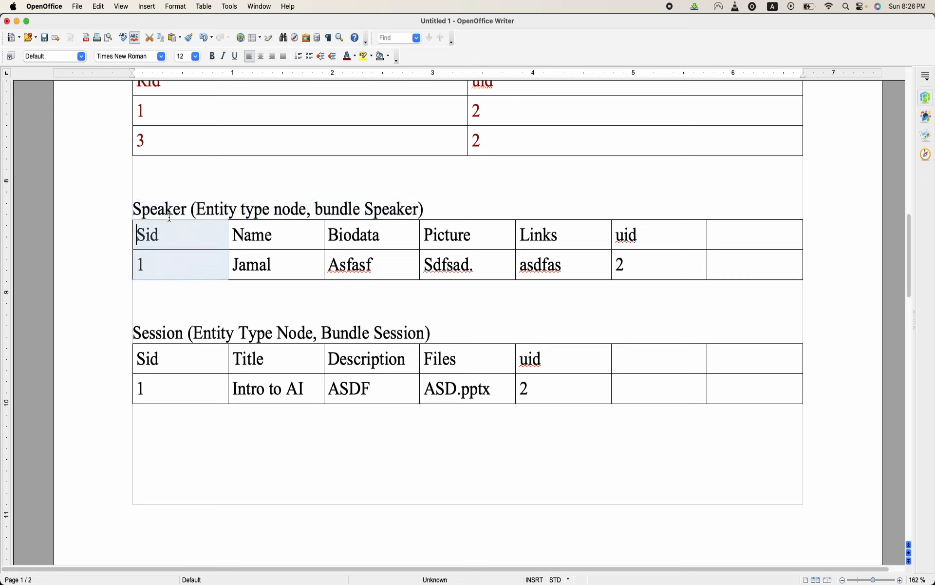
left_click(169, 217)
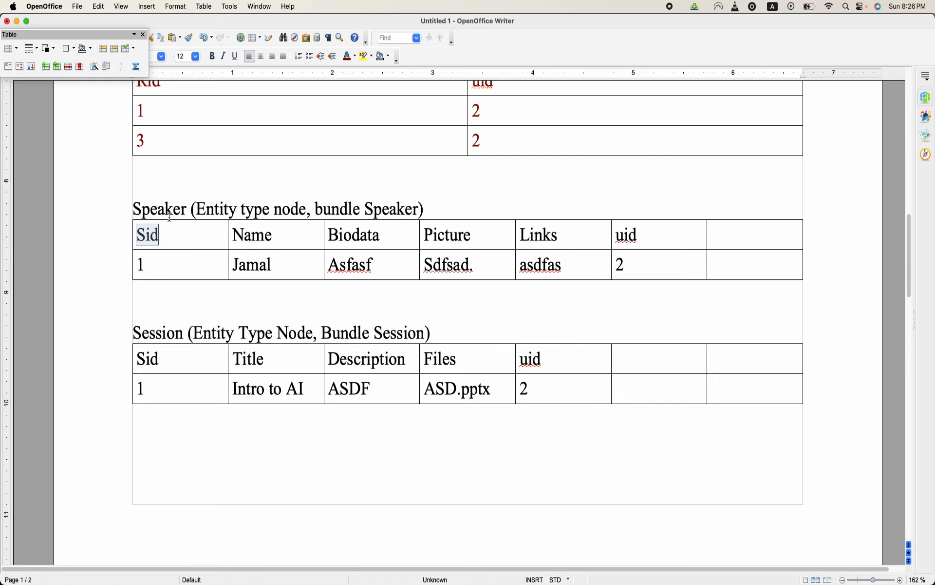
left_click(185, 199)
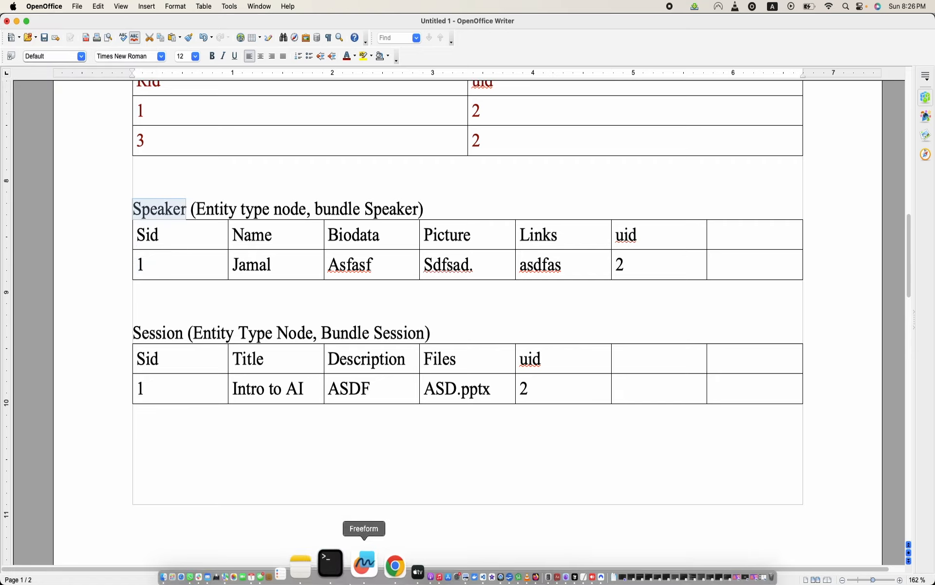
left_click(363, 579)
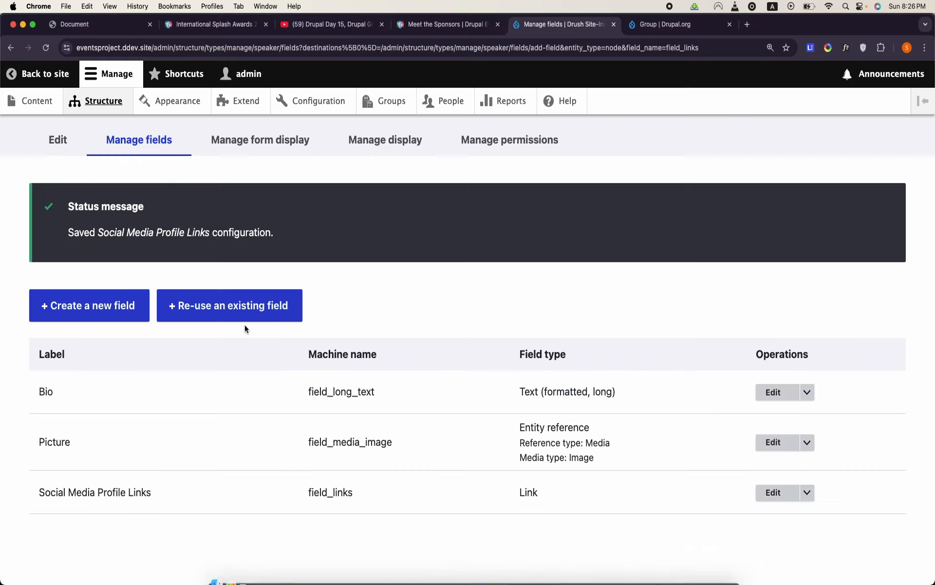
- Start a new Boolean field for the Speaker content type
left_click(107, 316)
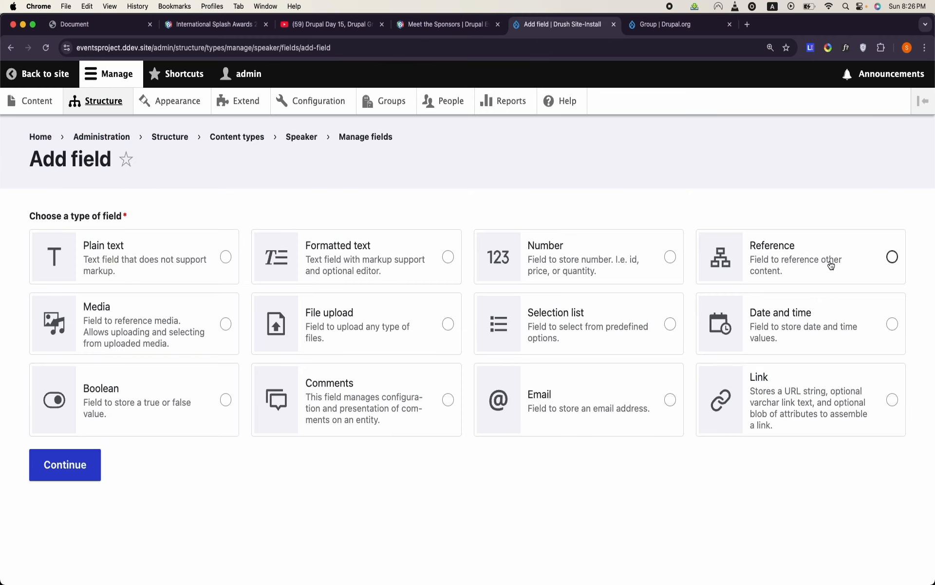
left_click(215, 417)
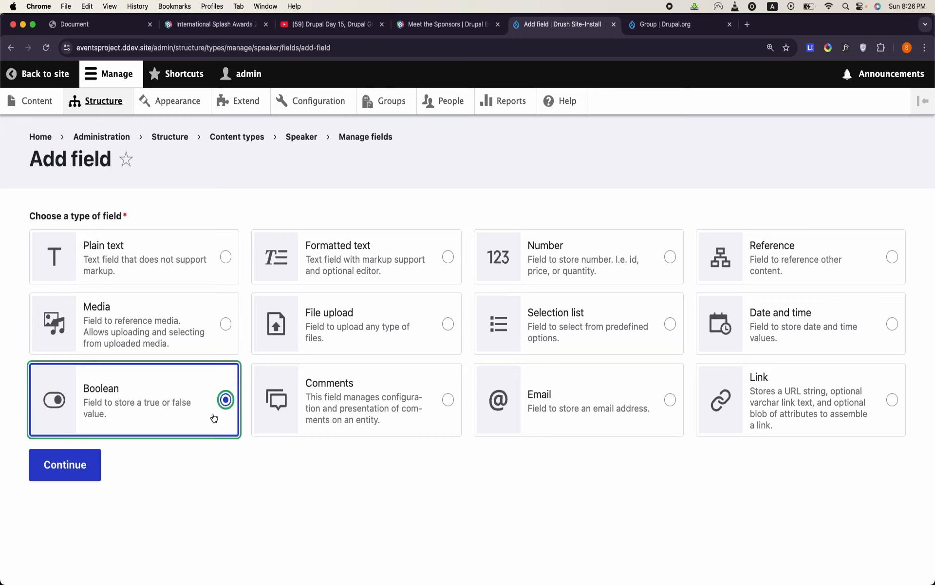
left_click(81, 476)
- Label the new Boolean field Keynote Speaker, with both words capitalized
left_click(96, 240)
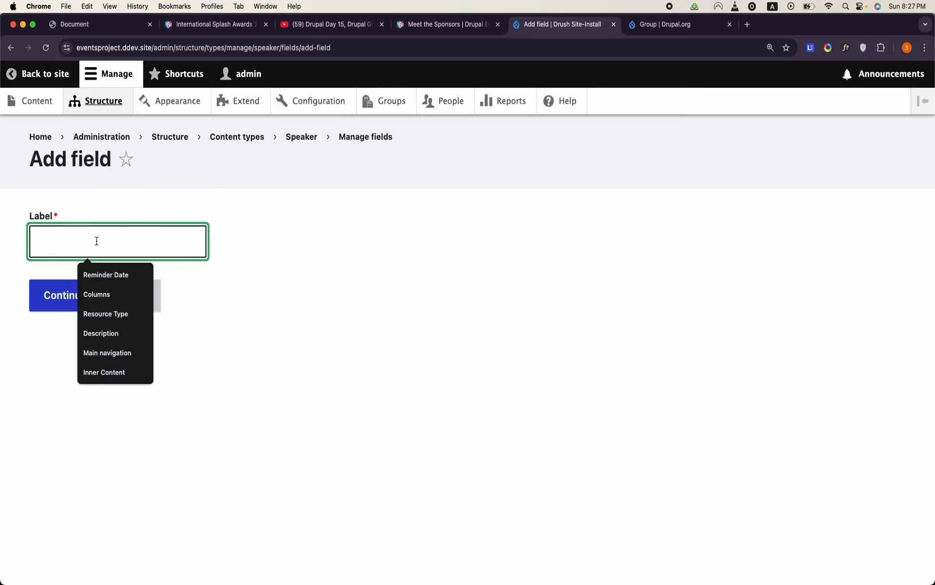
type("Keynote")
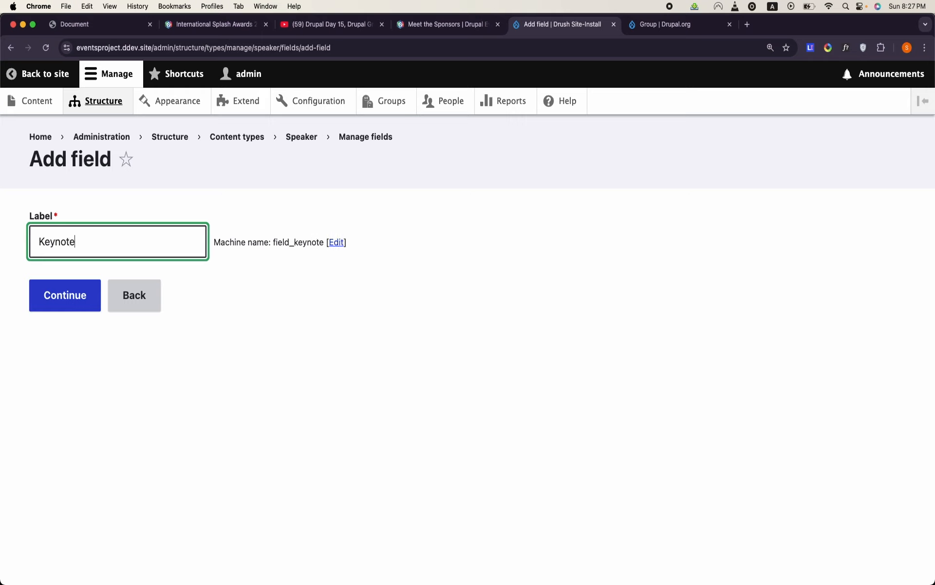
type(" speaker")
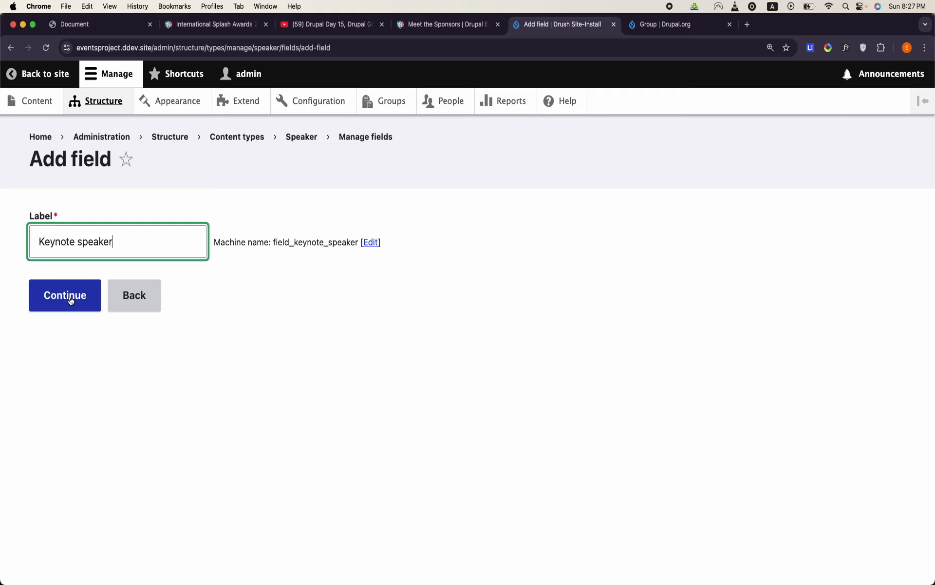
left_click(82, 242)
key("BackSpace")
type("S")
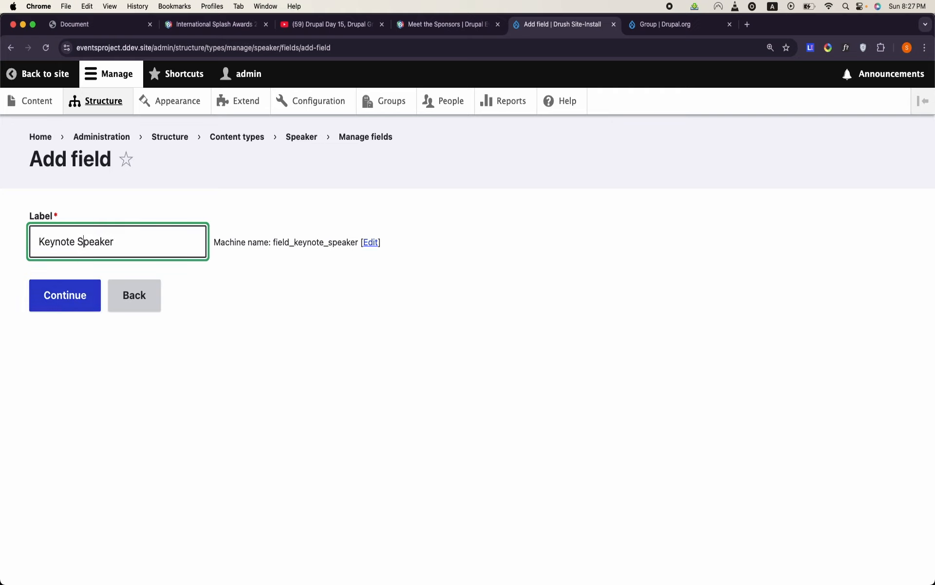
- Set the Keynote Speaker field's machine name suffix to boolean and continue to its settings
left_click(370, 243)
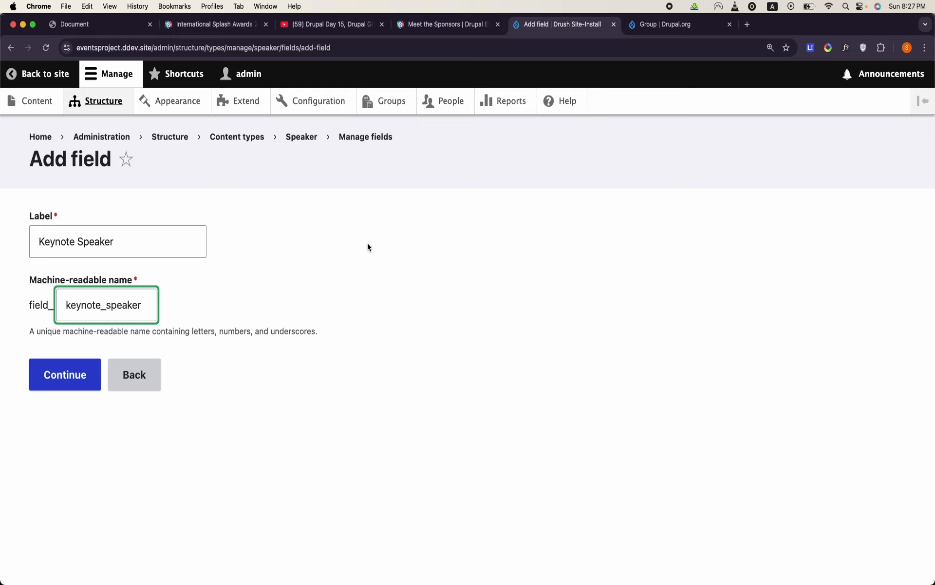
double_click(78, 316)
type("ye")
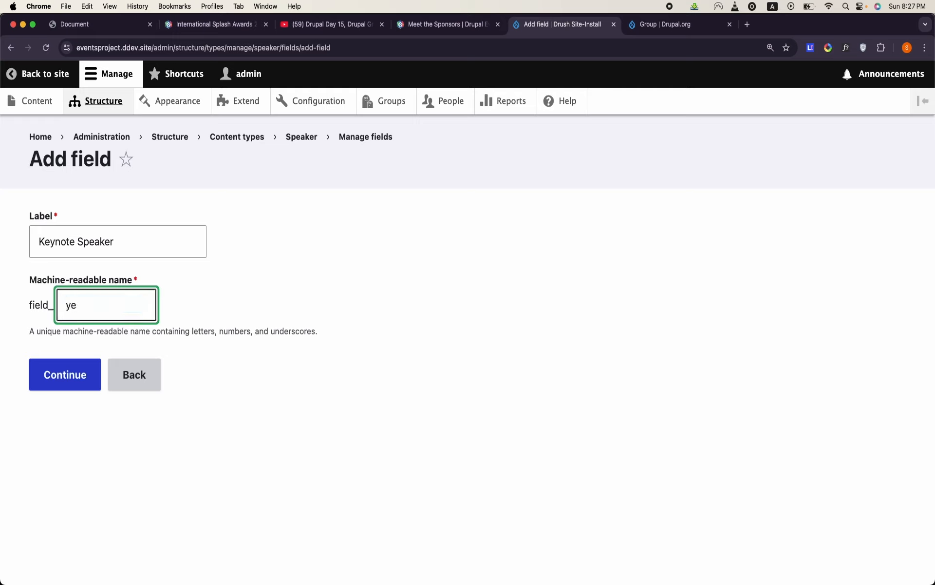
type("boolee")
left_click(62, 386)
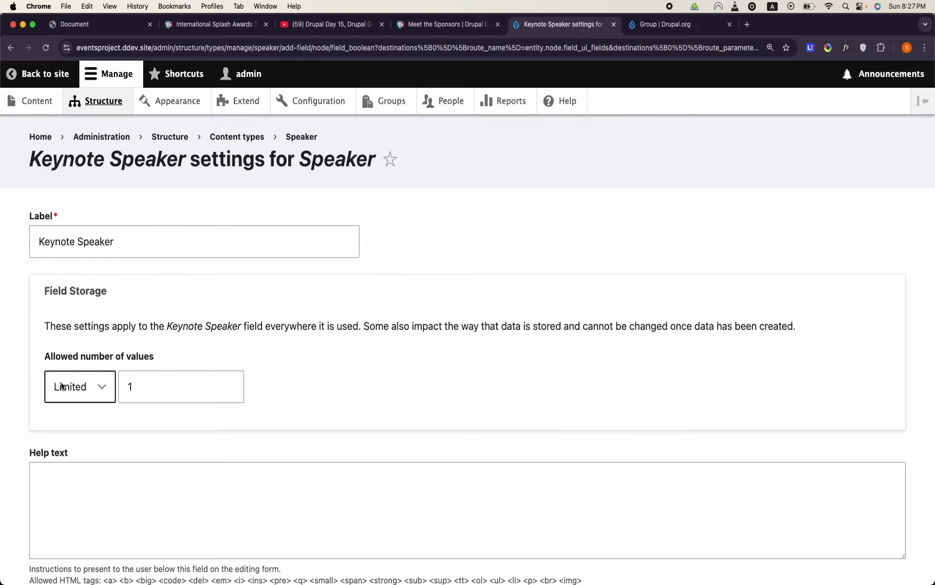
- Save the Keynote Speaker field's settings, keeping the default On and Off labels
scroll(60, 382, "down", 5)
left_click(62, 383)
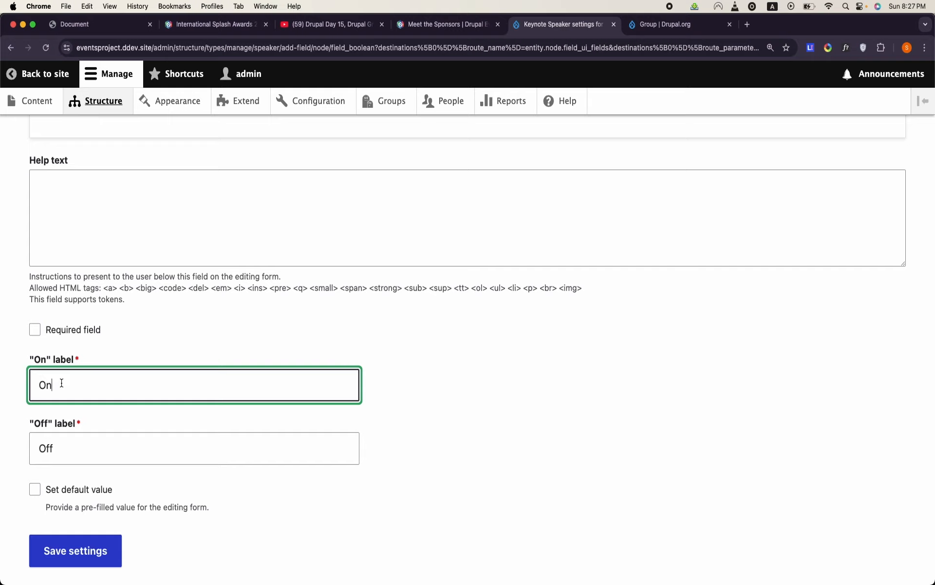
scroll(140, 466, "down", 2)
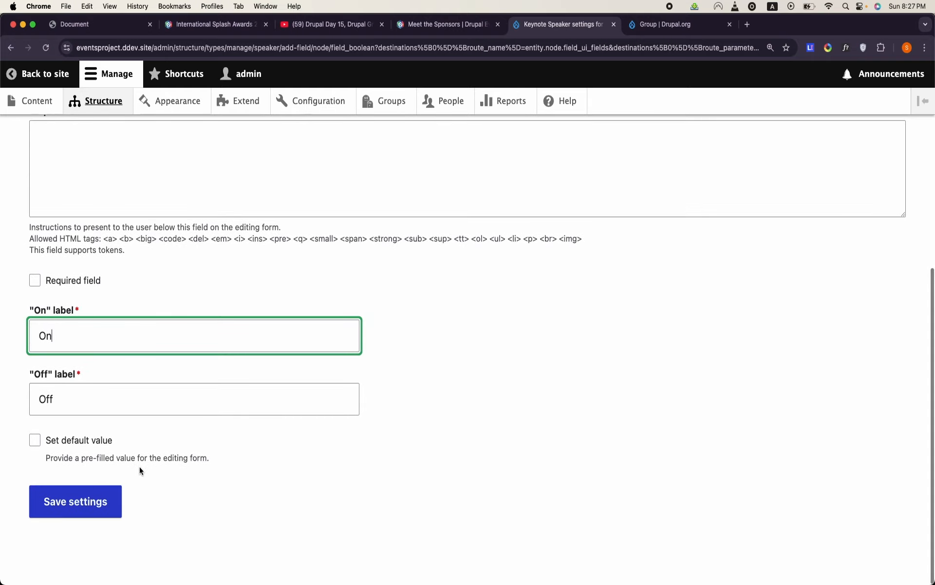
left_click(98, 516)
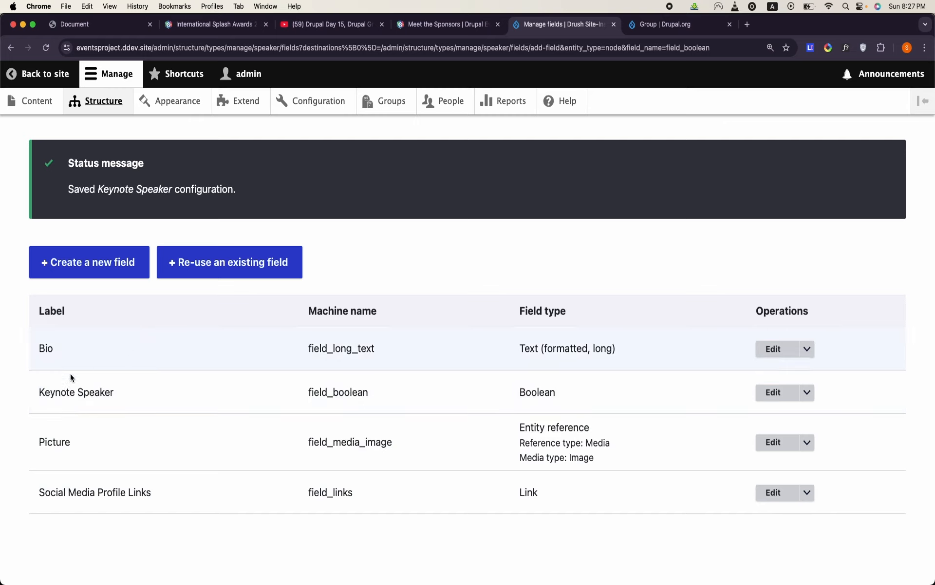
- Open a new Speaker content form and review its fields, including trying the Keynote Speaker checkbox
left_click(33, 112)
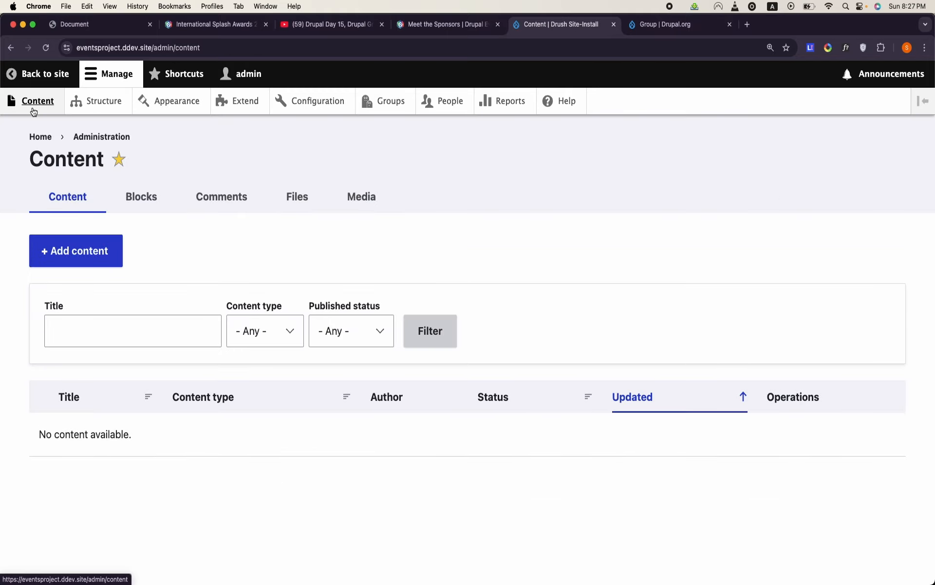
left_click(69, 242)
left_click(77, 341)
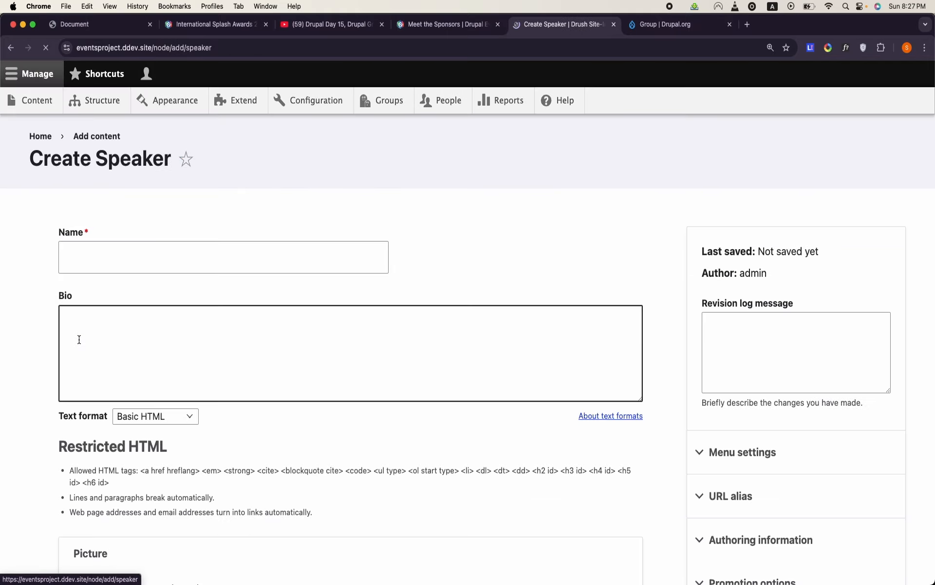
left_click(114, 272)
left_click(169, 455)
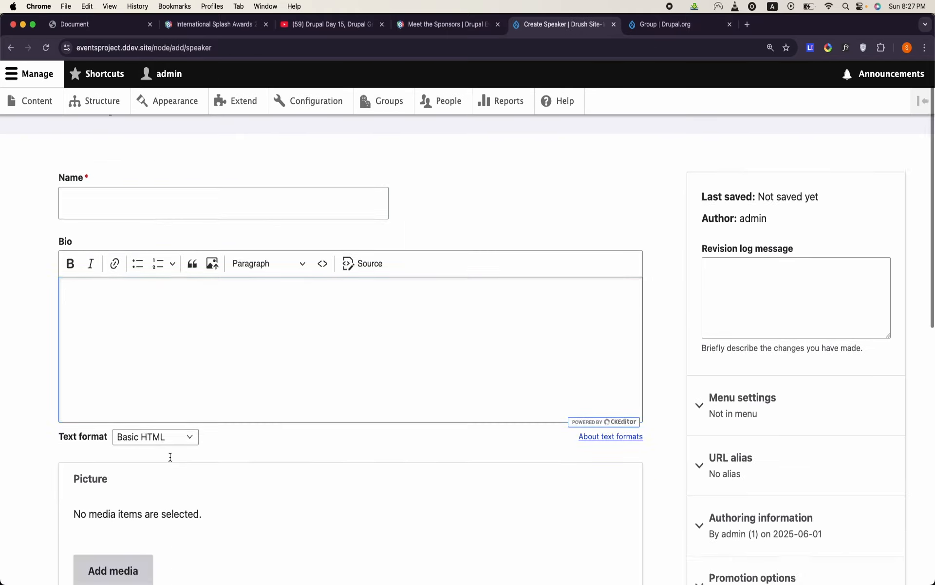
scroll(169, 455, "down", 7)
scroll(144, 435, "down", 4)
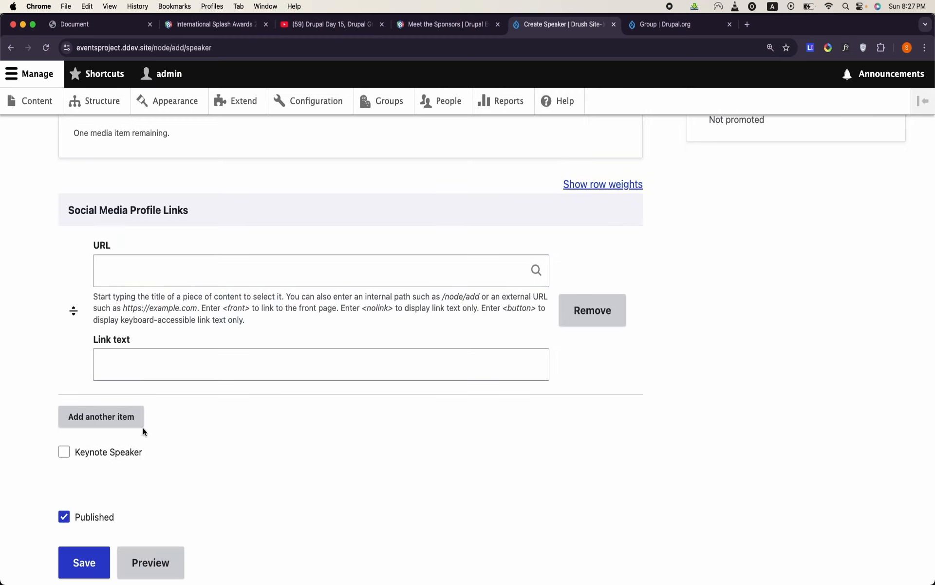
left_click(62, 451)
left_click(64, 452)
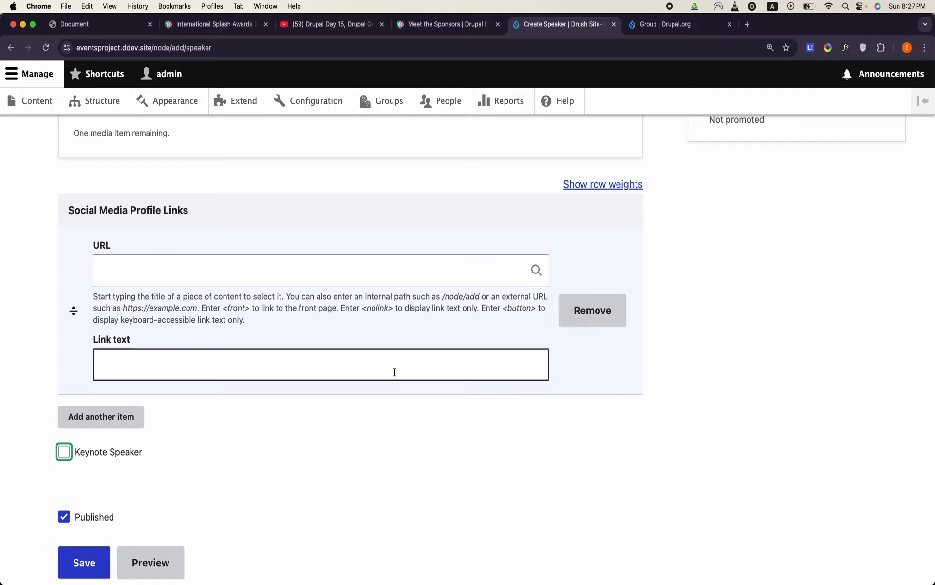
scroll(326, 447, "up", 20)
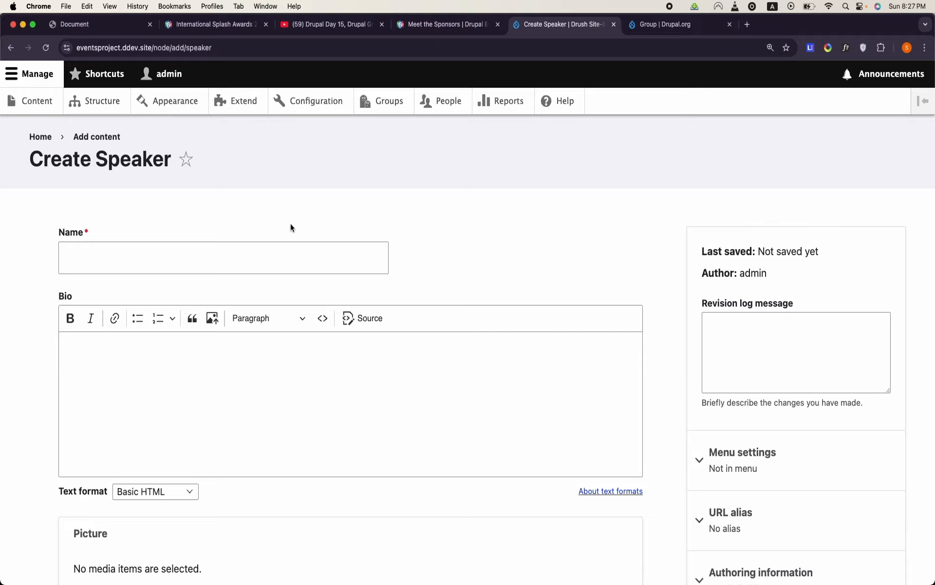
- Switch to OpenOffice Writer and read the Session entity's bundle and columns in the data model
left_click(522, 576)
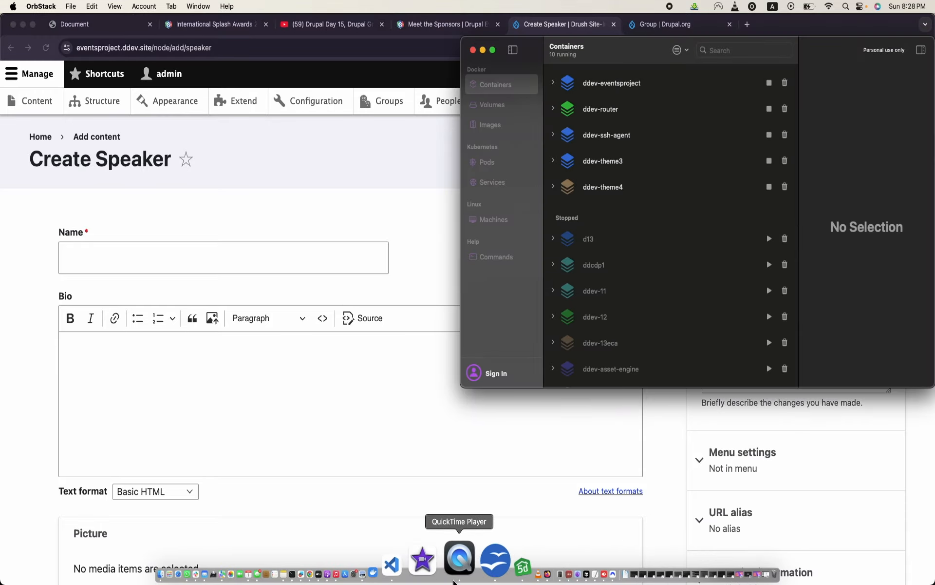
left_click(436, 396)
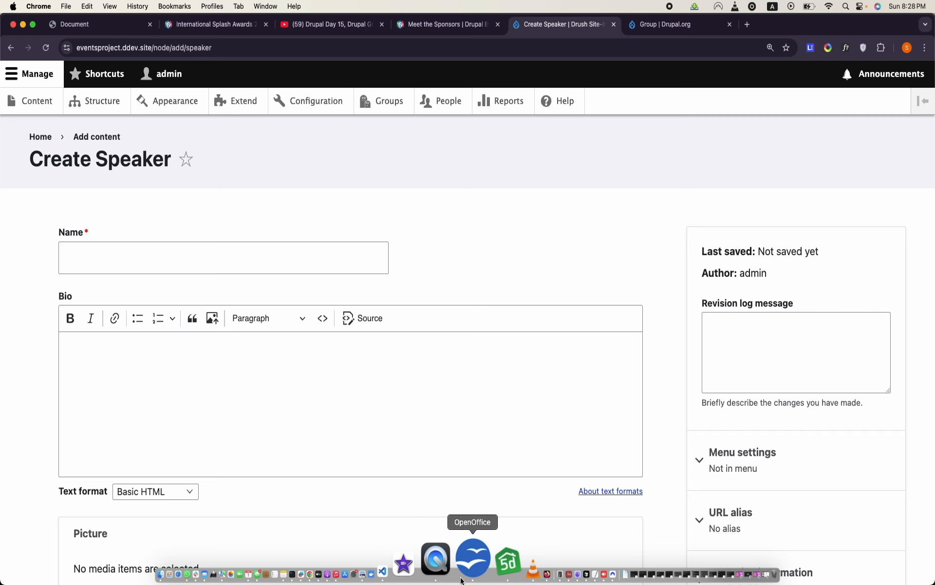
left_click(461, 580)
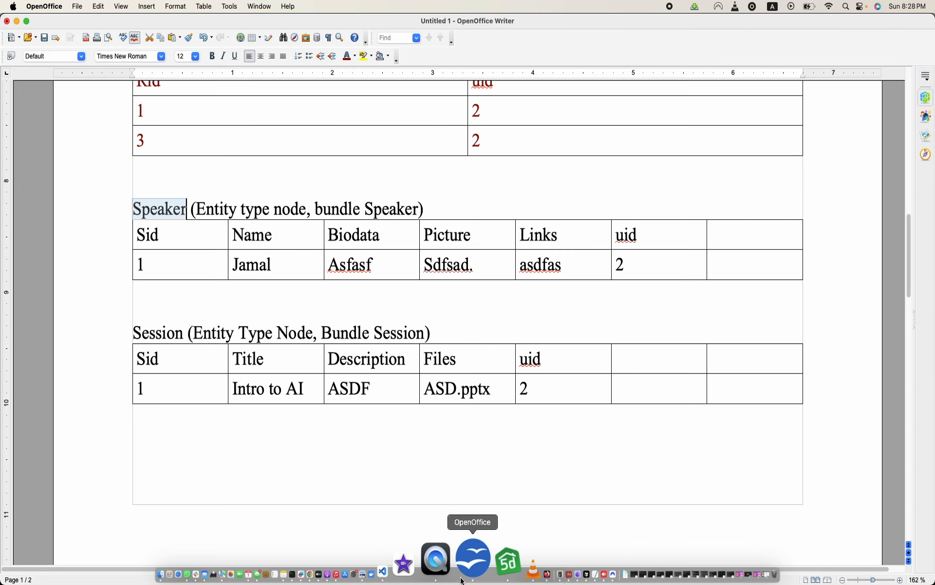
double_click(163, 332)
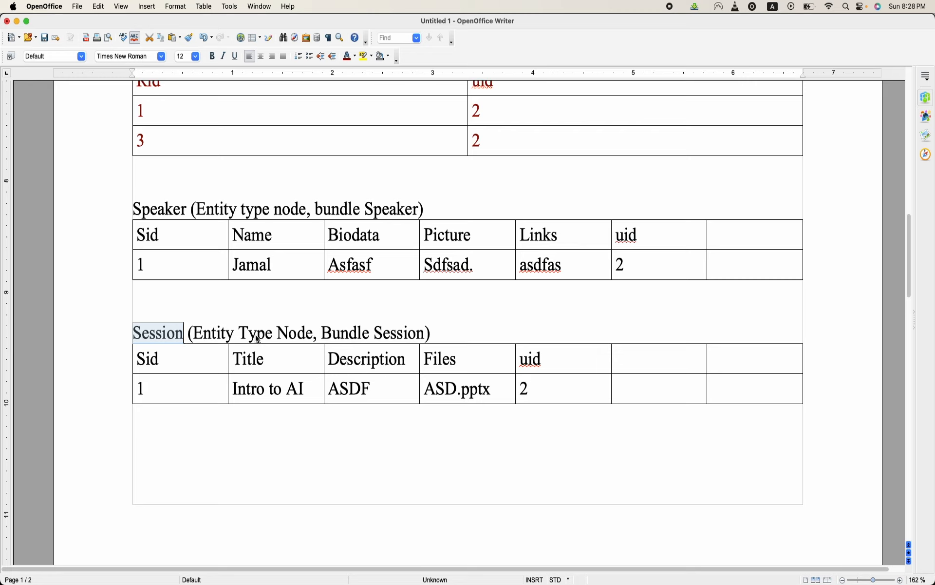
key("Up")
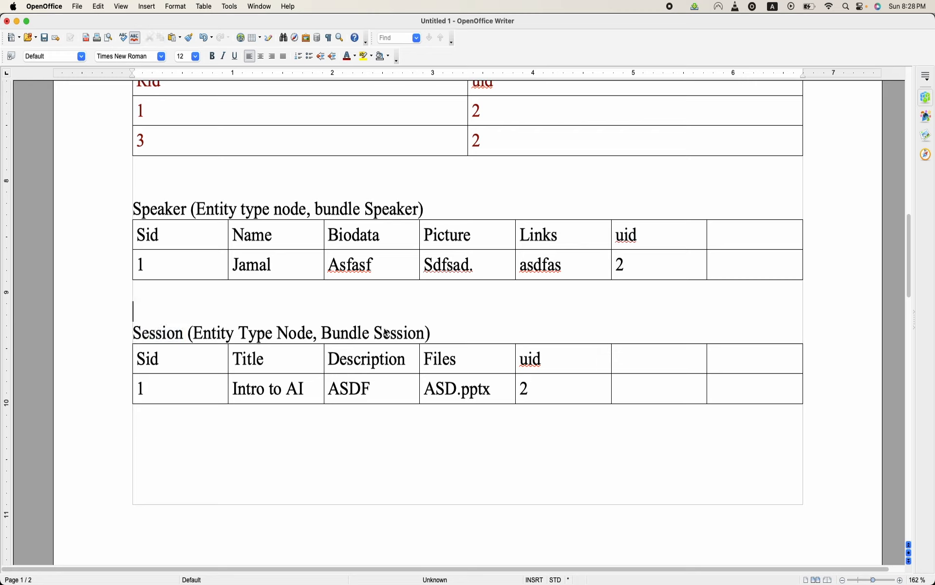
left_click(384, 333)
mouse_move(365, 577)
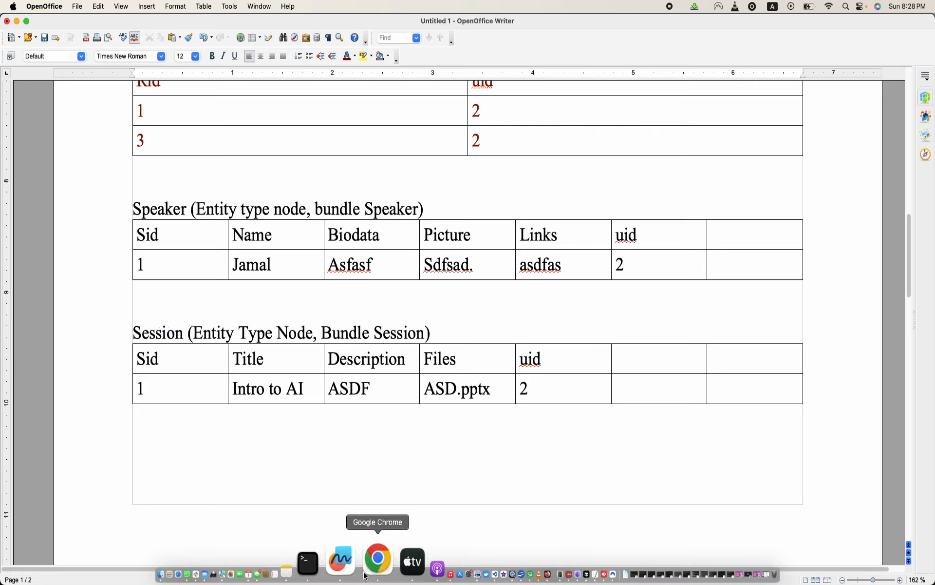
- Switch back to Chrome and start a new Drupal content type named Session
left_click(366, 577)
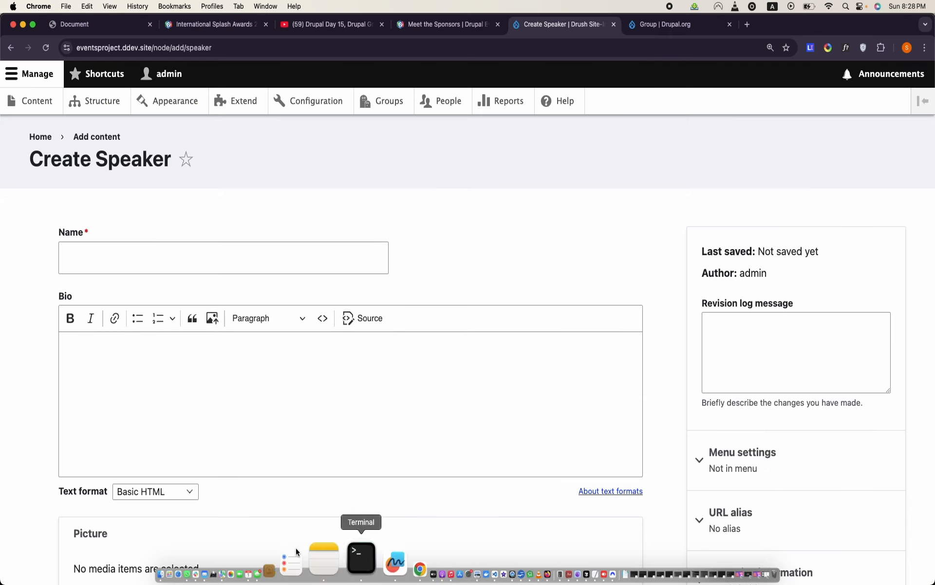
left_click(100, 101)
scroll(79, 378, "down", 3)
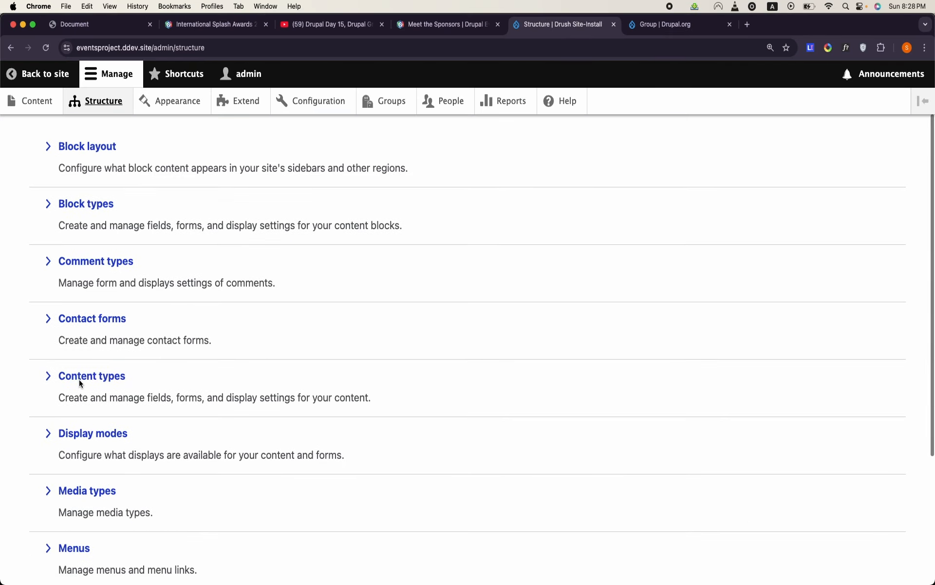
left_click(92, 376)
left_click(111, 236)
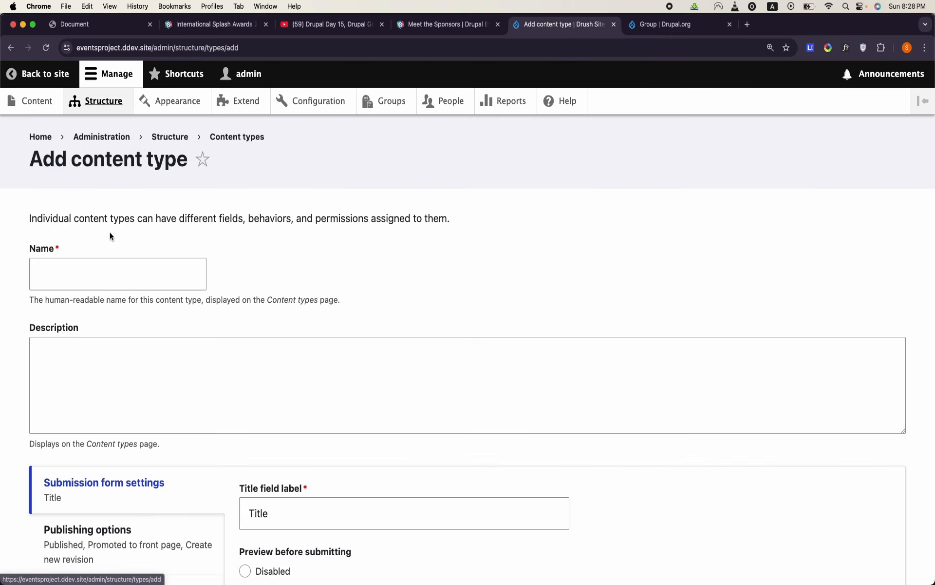
left_click(114, 258)
type("Session")
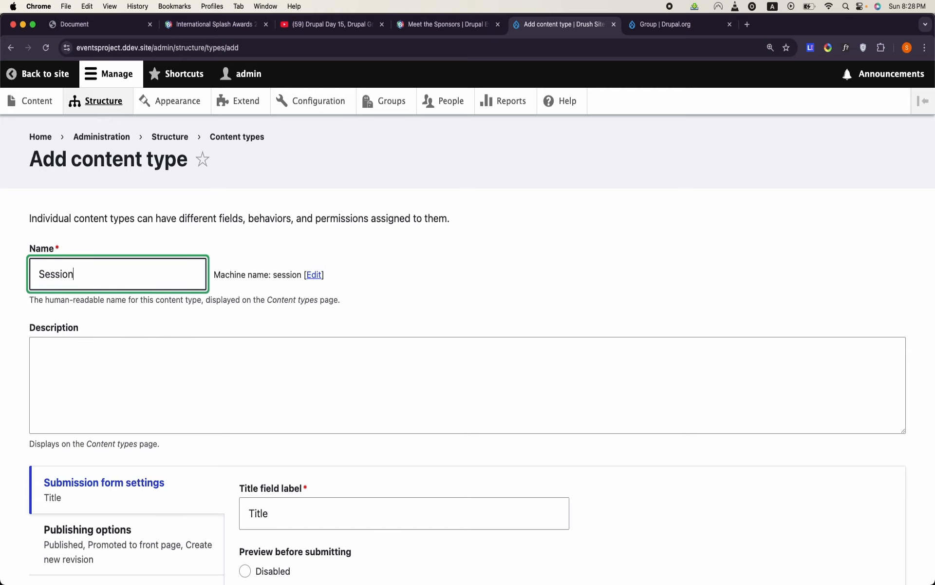
- Leave only Published enabled in the Session type's default publishing options and turn off author and date information
scroll(113, 259, "down", 10)
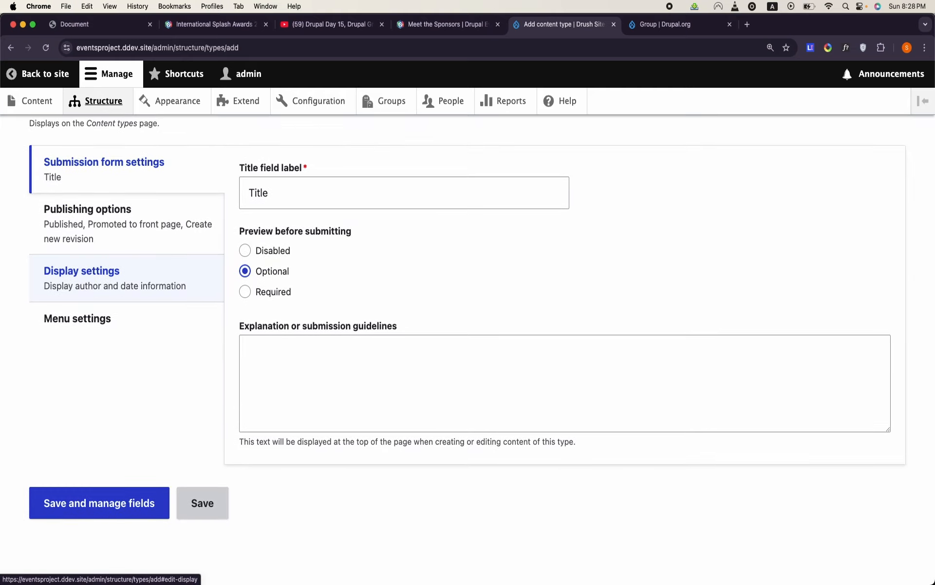
left_click(125, 209)
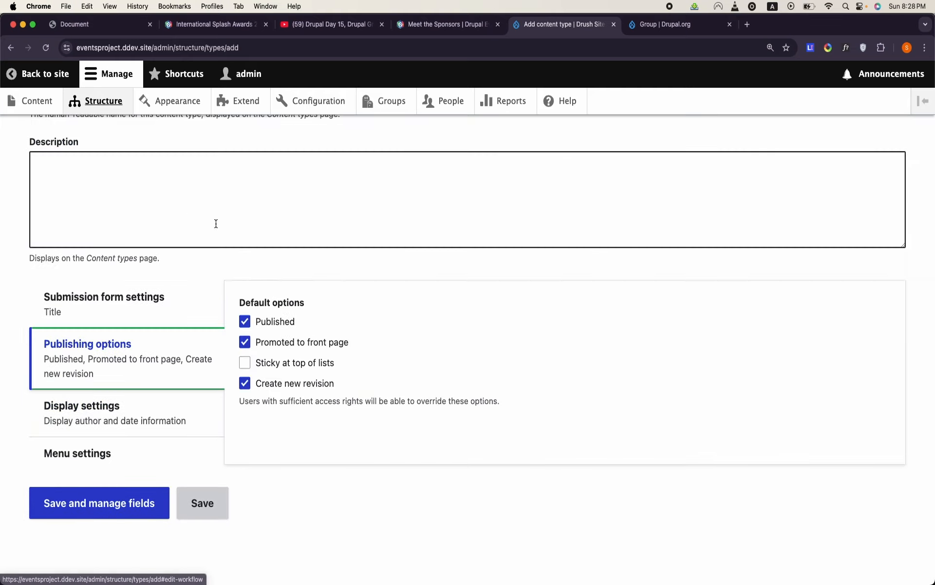
left_click(245, 342)
left_click(246, 381)
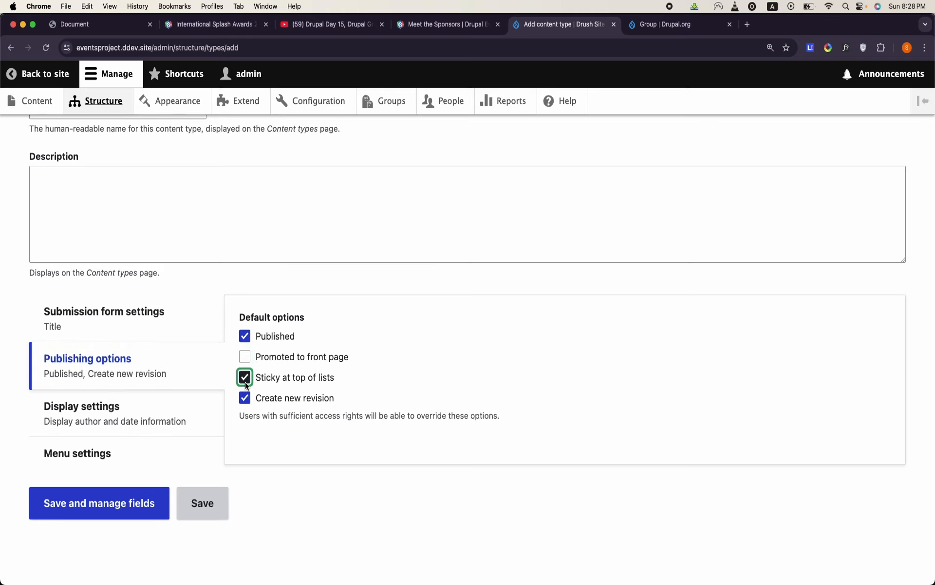
left_click(246, 396)
left_click(246, 382)
left_click(145, 419)
left_click(245, 320)
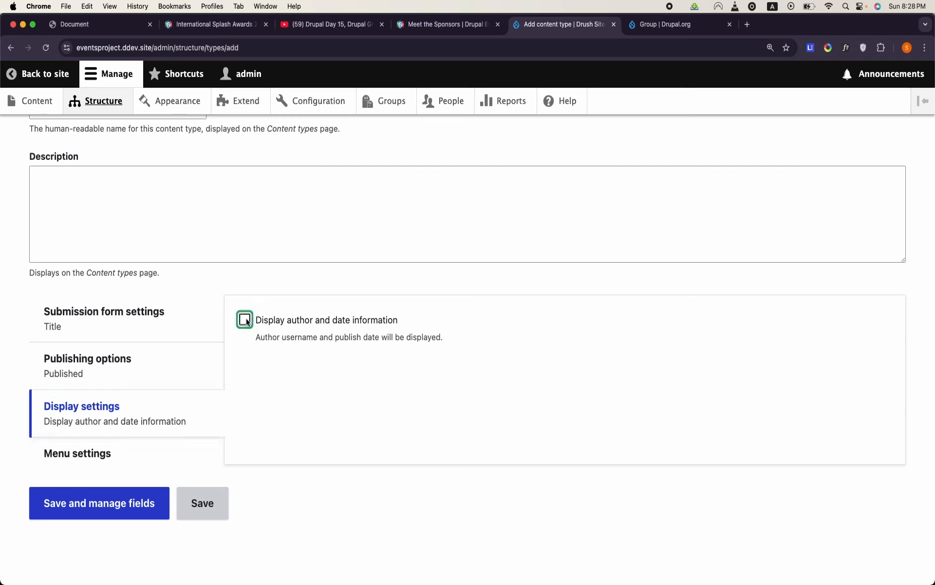
- Set the title field label to Session Title, then save the content type and continue to managing its fields
left_click(169, 343)
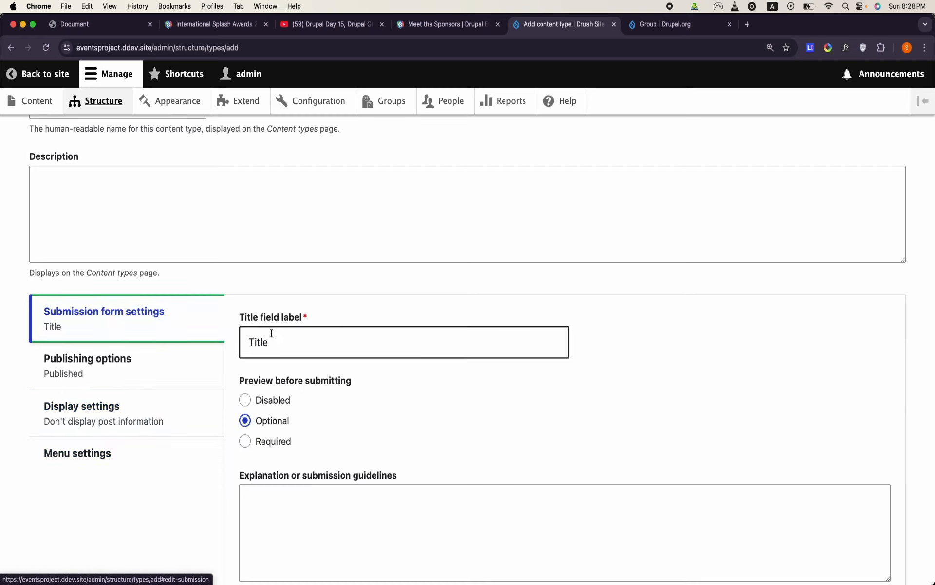
left_click(245, 346)
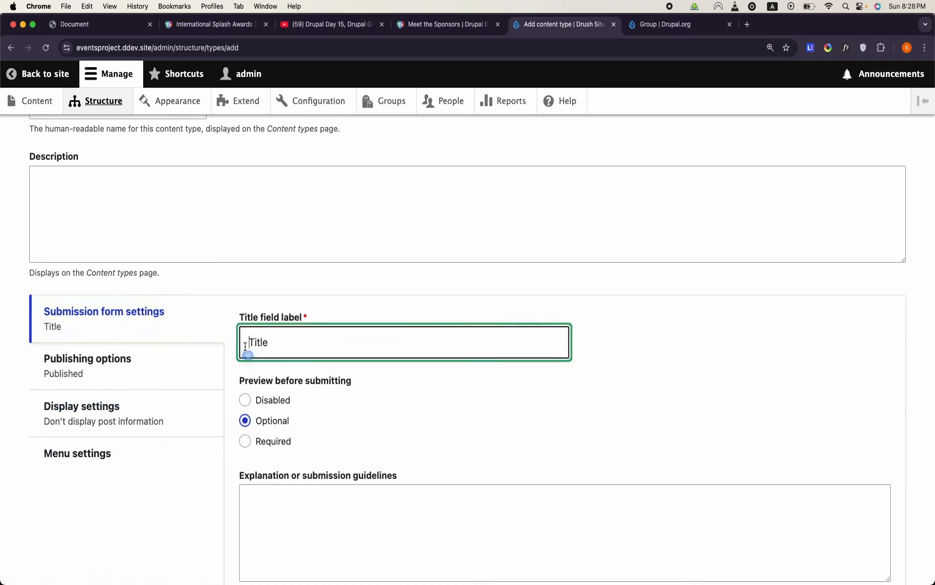
type("Session")
scroll(156, 472, "up", 4)
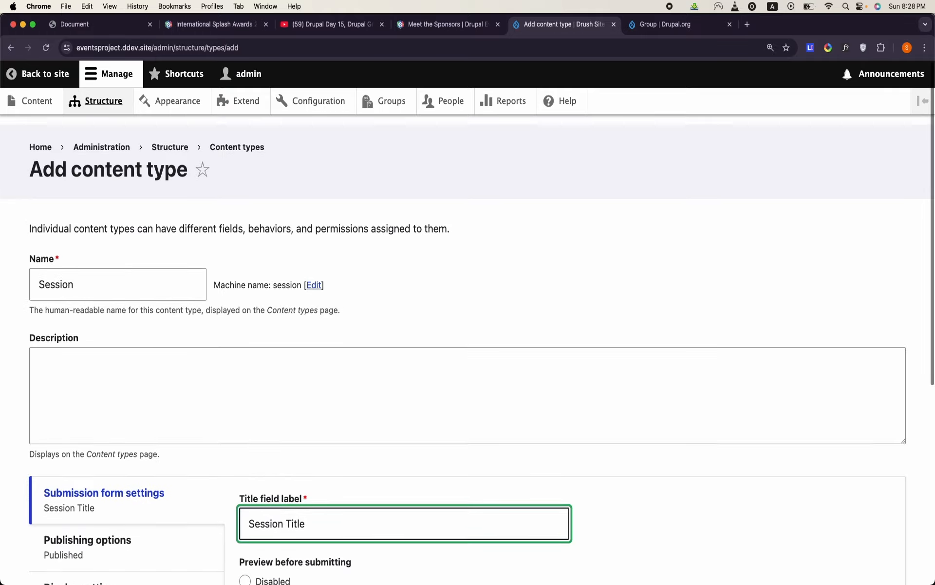
scroll(156, 472, "down", 7)
left_click(157, 502)
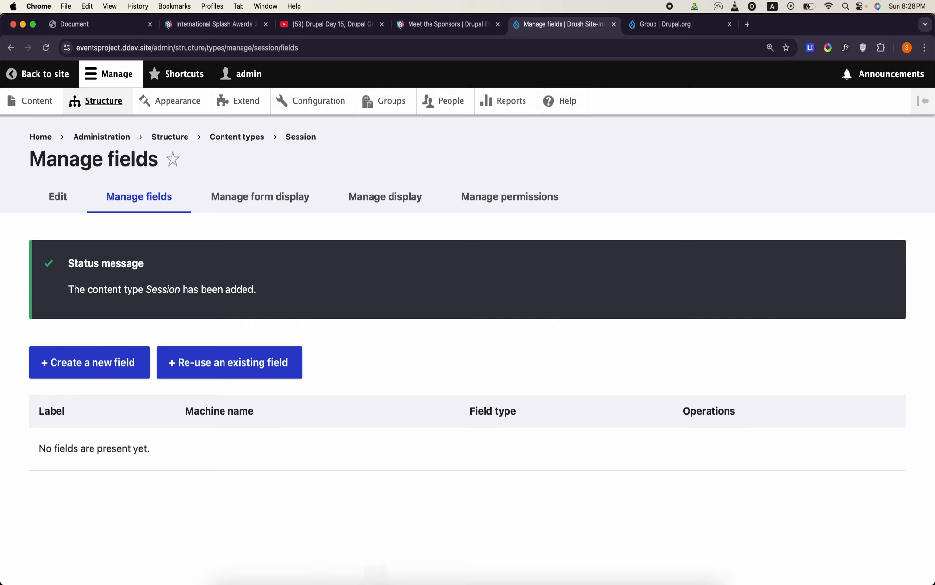
- Re-use the existing field_long_text field in the Session content type
mouse_move(363, 576)
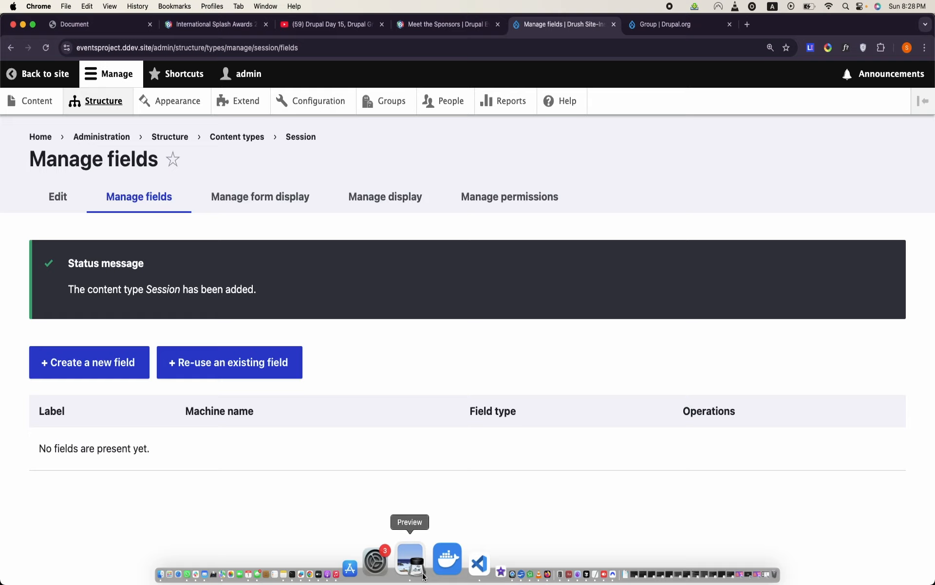
left_click(250, 361)
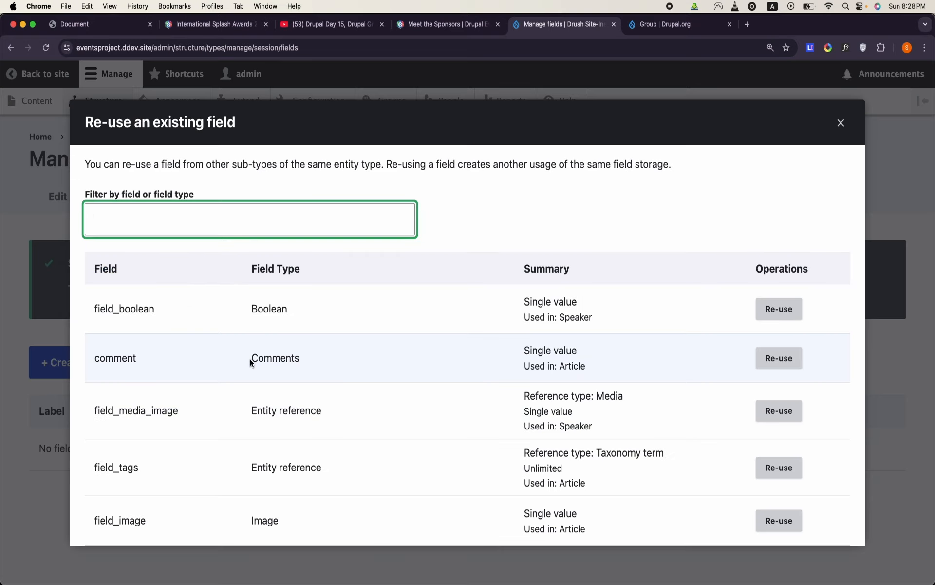
scroll(250, 358, "down", 5)
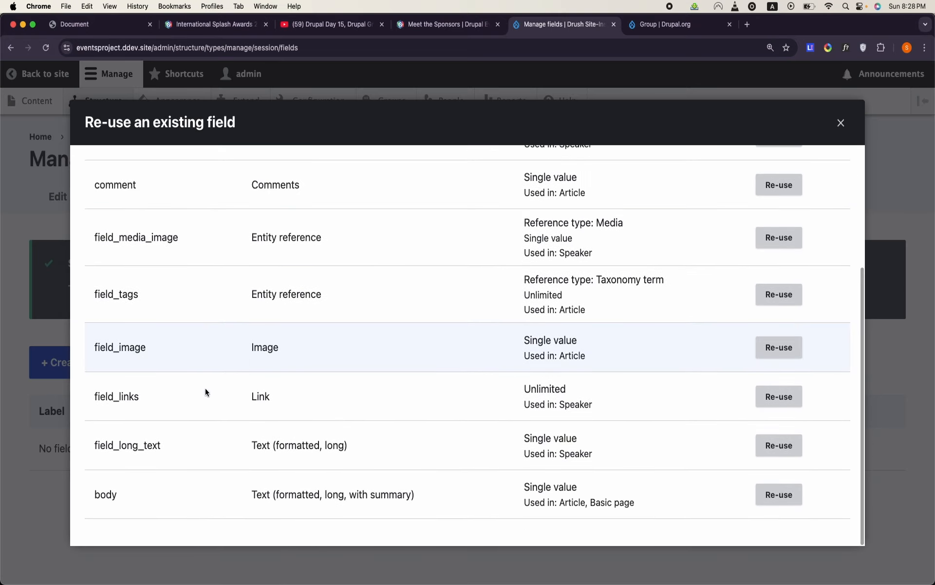
double_click(146, 443)
scroll(146, 433, "up", 5)
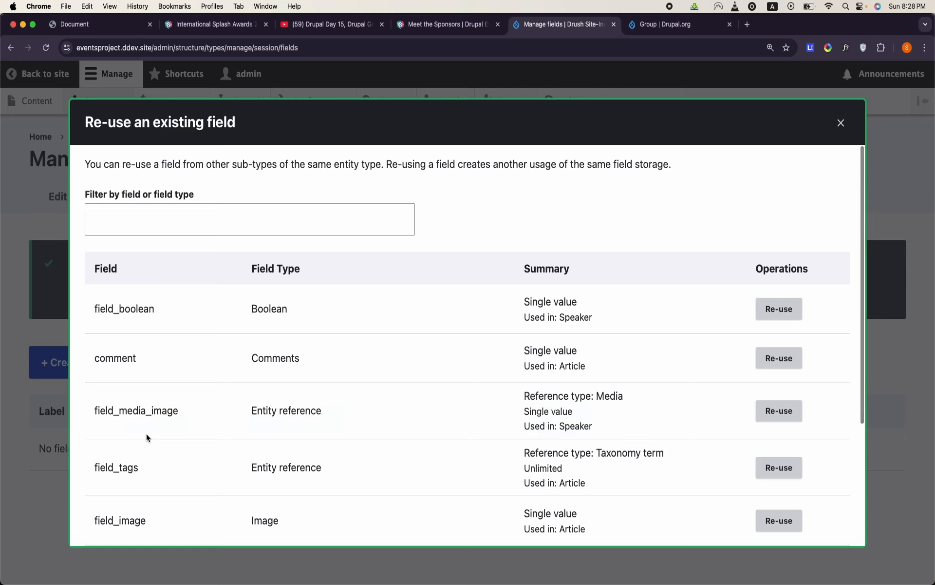
scroll(147, 434, "down", 5)
left_click(778, 444)
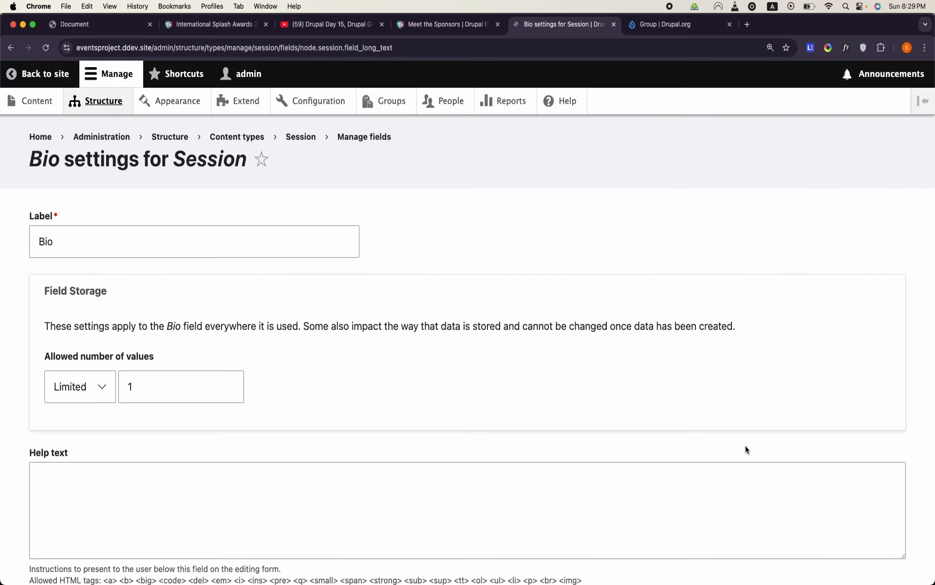
- Label the re-used long text field Detail for Session and save its settings
double_click(234, 242)
type("D")
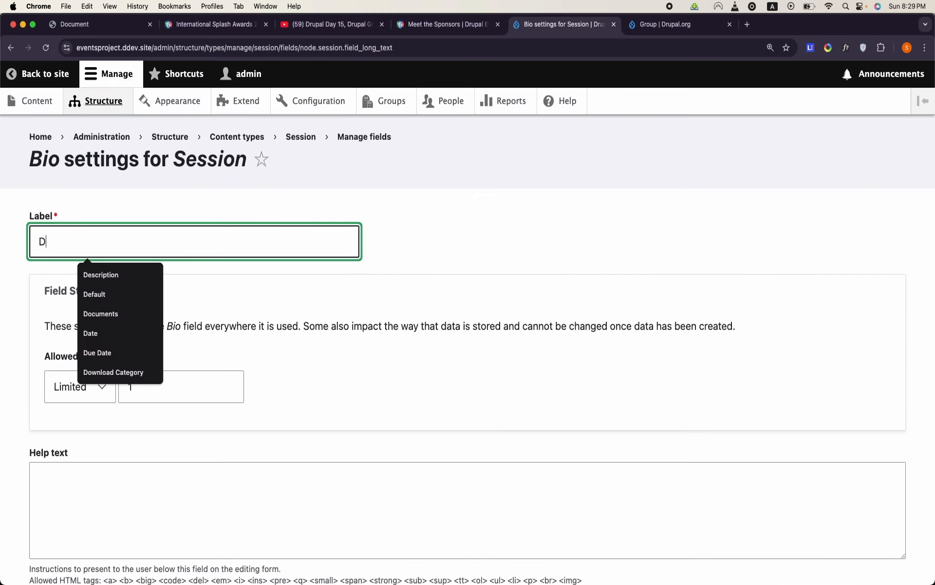
type("escription")
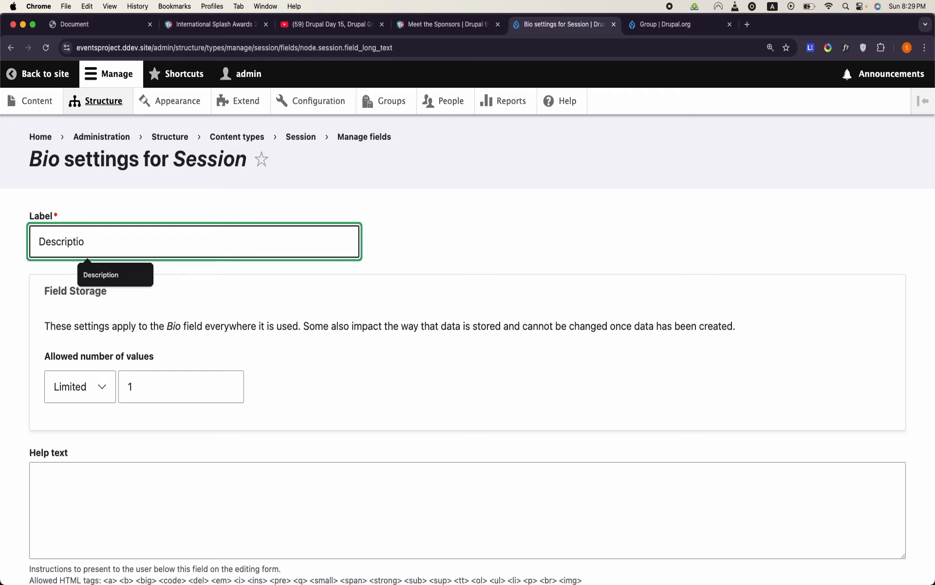
key("BackSpace")
key("BackSpace")
key("BackSpace")
key("BackSpace")
key("BackSpace")
key("BackSpace")
key("BackSpace")
key("BackSpace")
type("tqi")
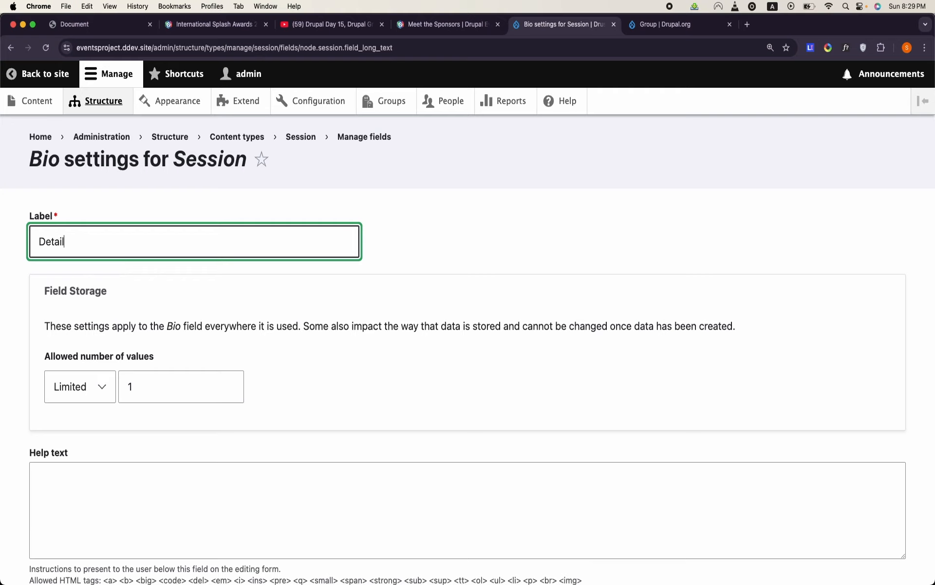
type("l")
scroll(468, 341, "down", 7)
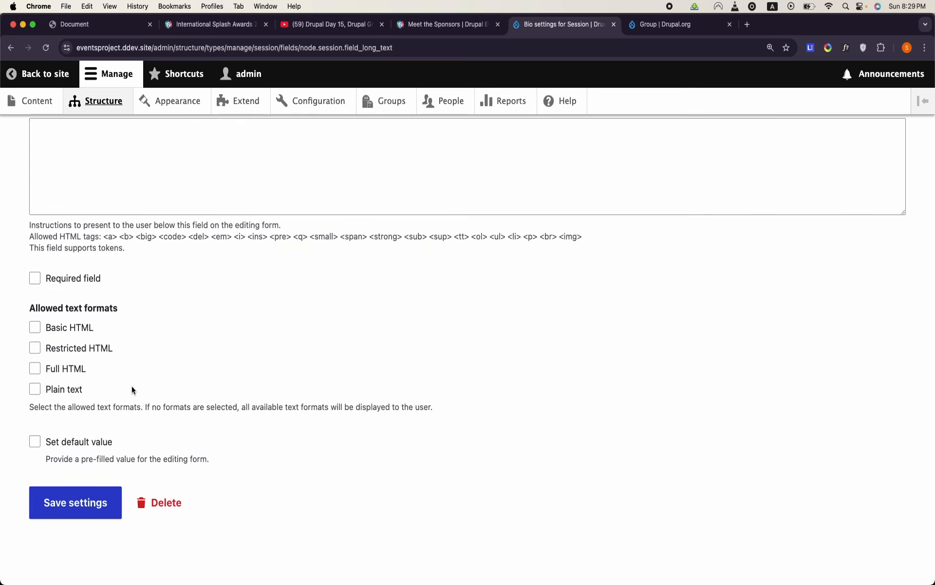
left_click(95, 501)
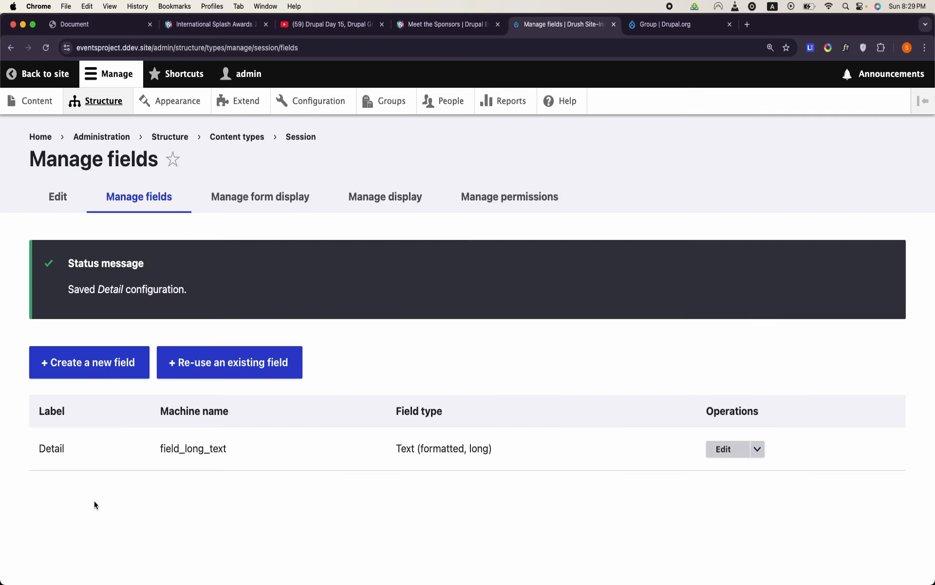
double_click(190, 450)
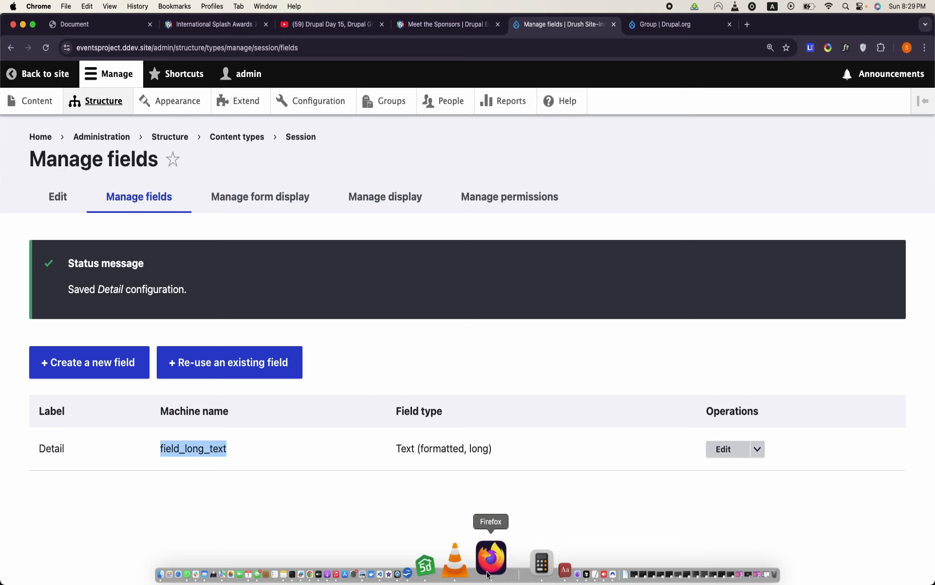
- Check the Session table in the OpenOffice document, then return to Chrome and create a Media field labelled Files in the Session content type
left_click(466, 572)
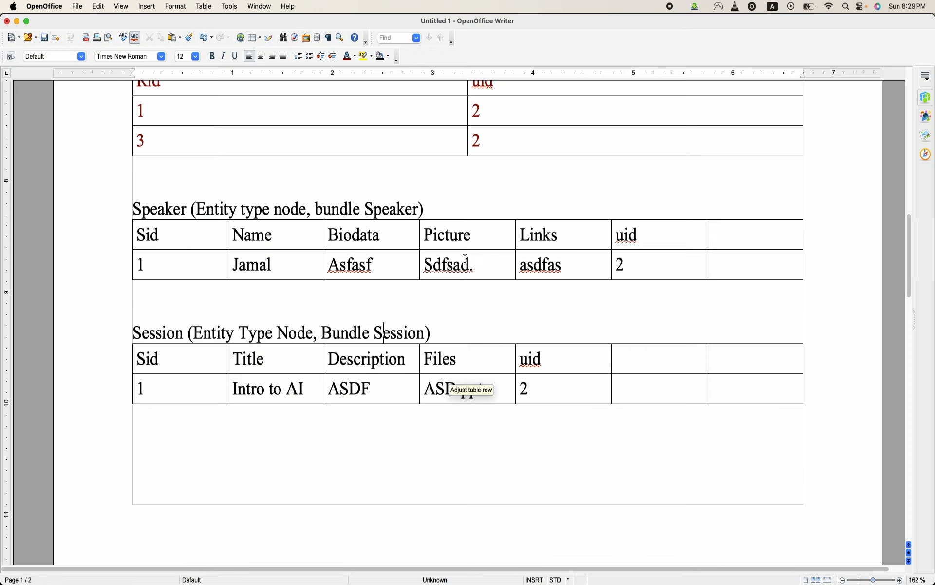
left_click(485, 362)
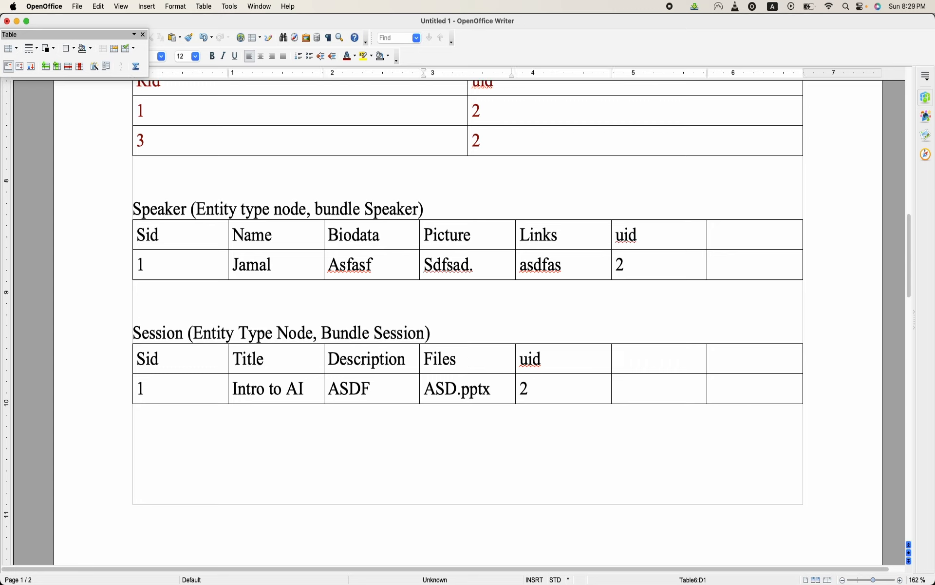
left_click(370, 561)
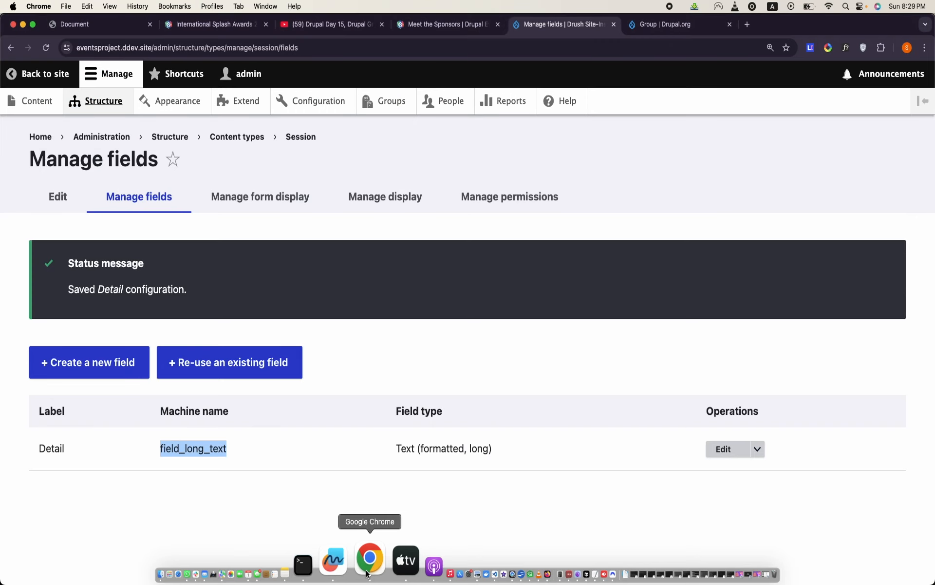
left_click(99, 363)
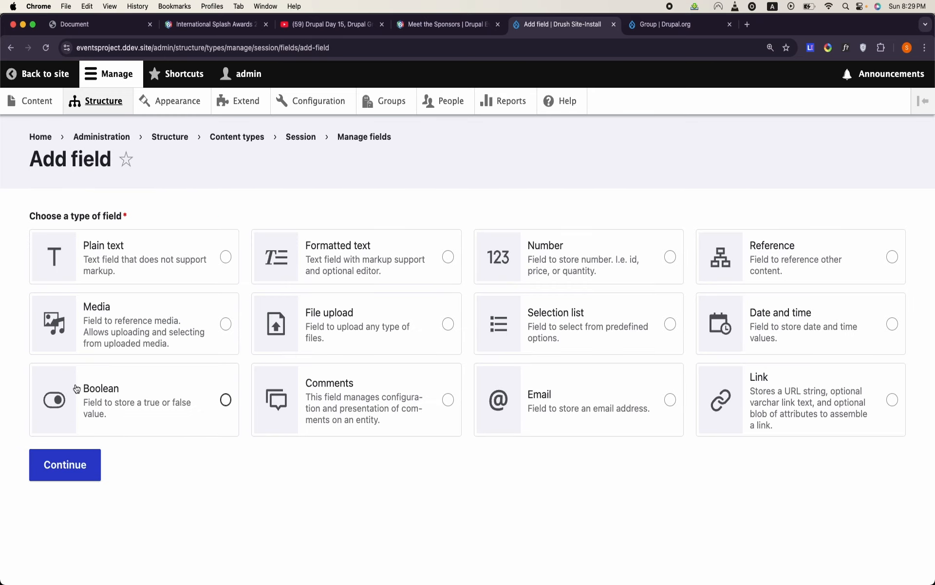
left_click(226, 323)
left_click(89, 466)
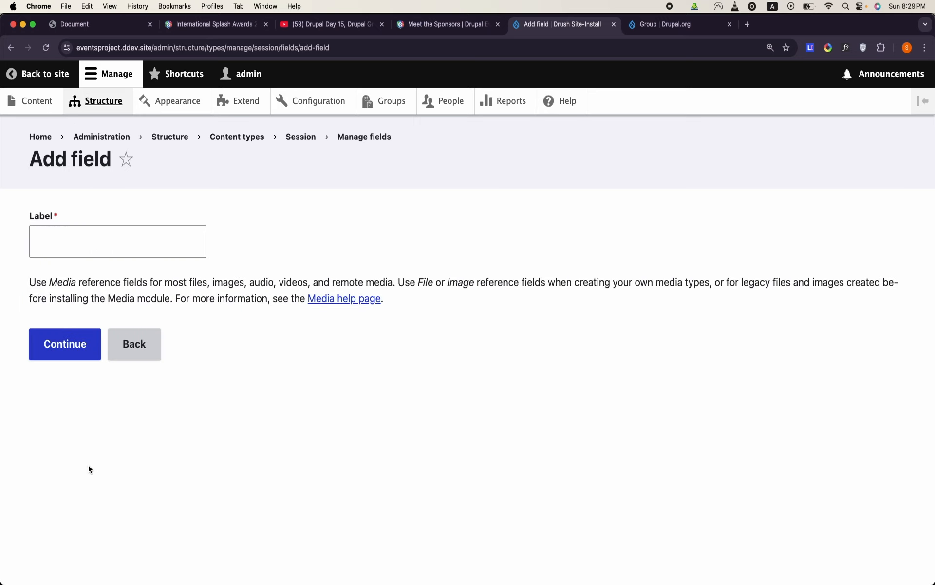
left_click(121, 249)
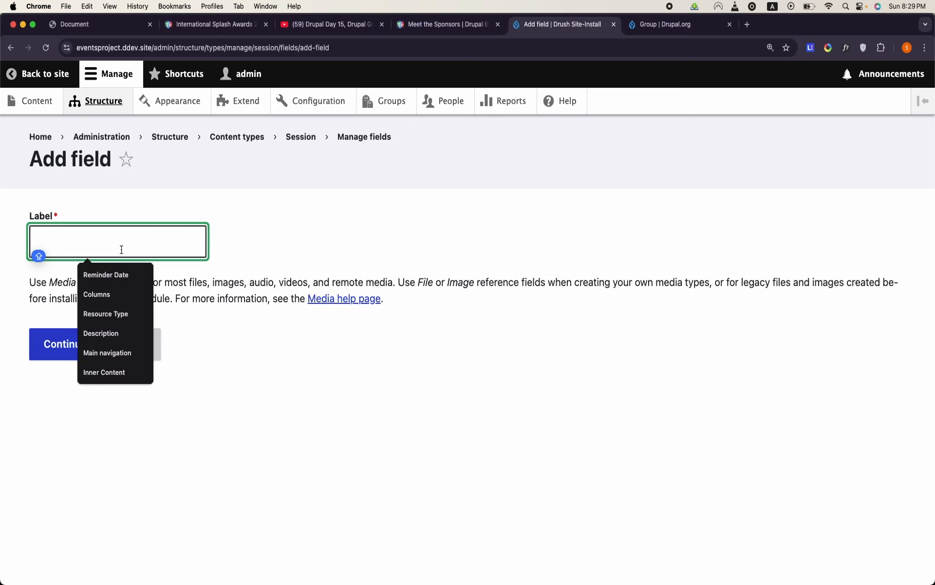
type("Files")
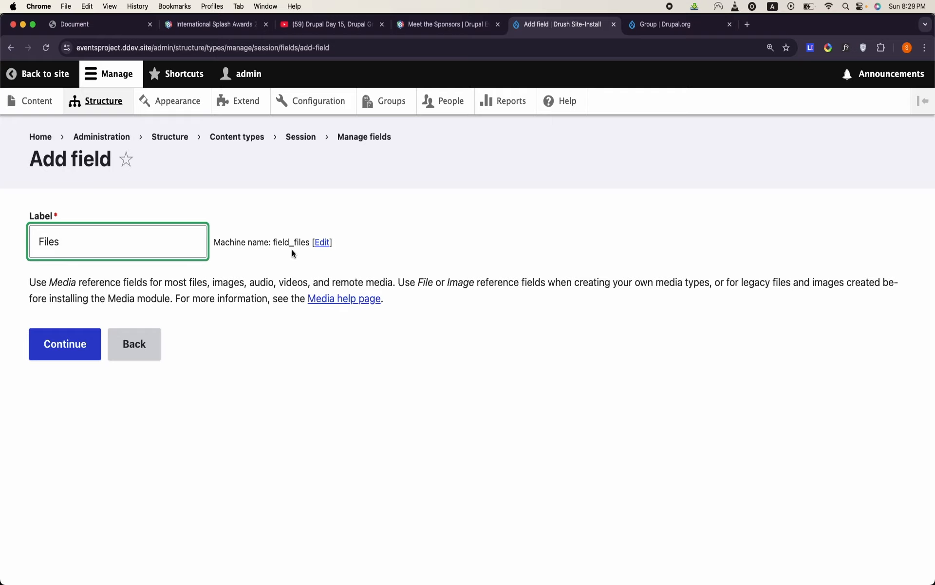
left_click(57, 346)
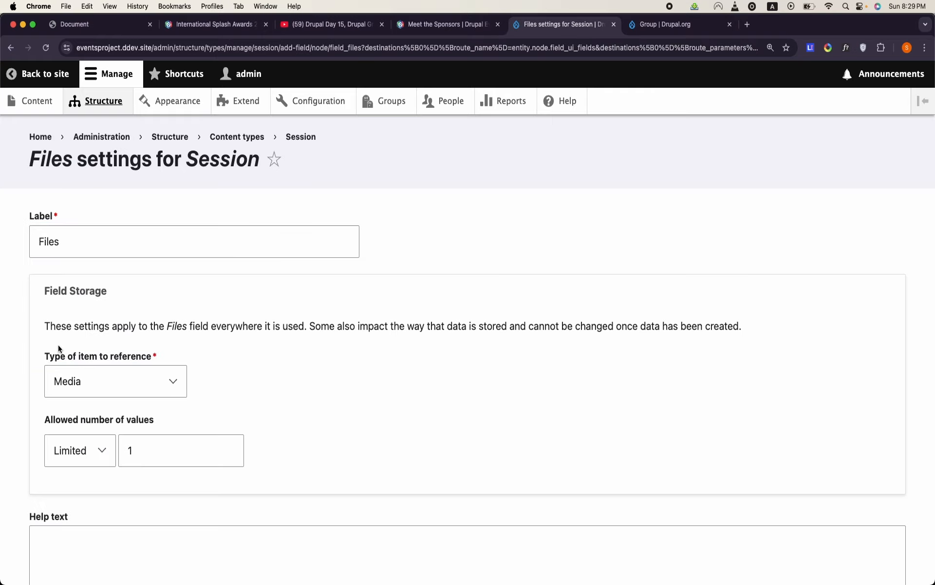
- Restrict the Files field's references to the Document media type and save its settings
scroll(57, 344, "down", 3)
scroll(57, 343, "down", 5)
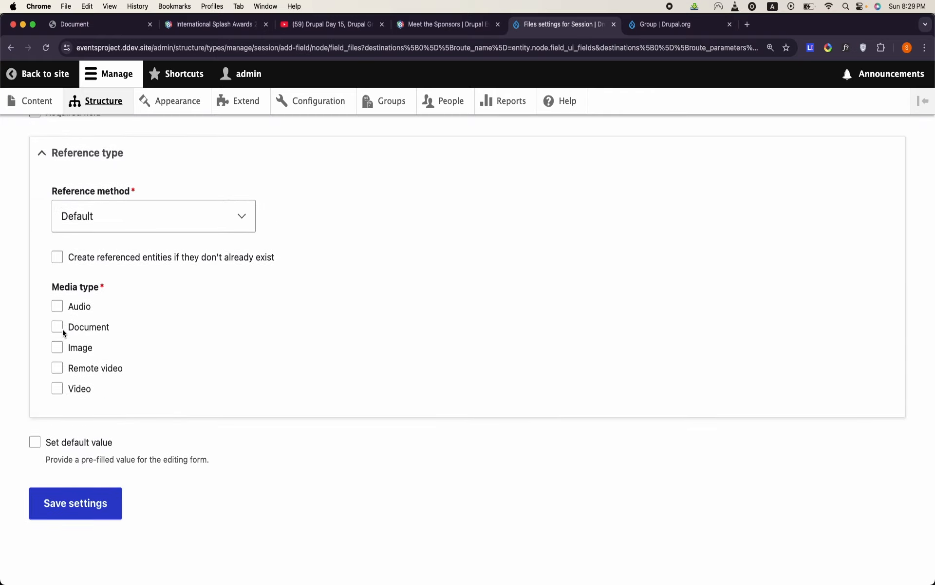
left_click(57, 327)
scroll(63, 331, "down", 2)
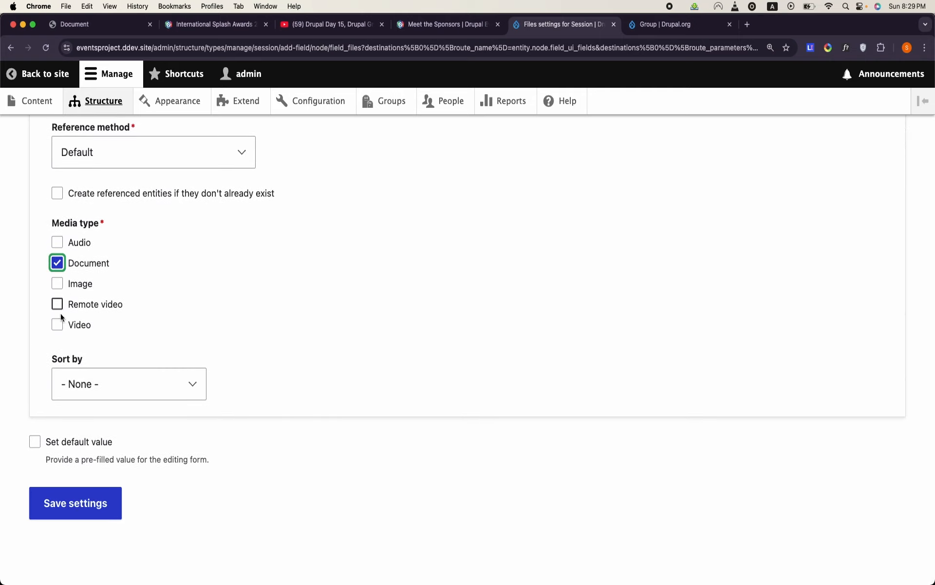
left_click(81, 516)
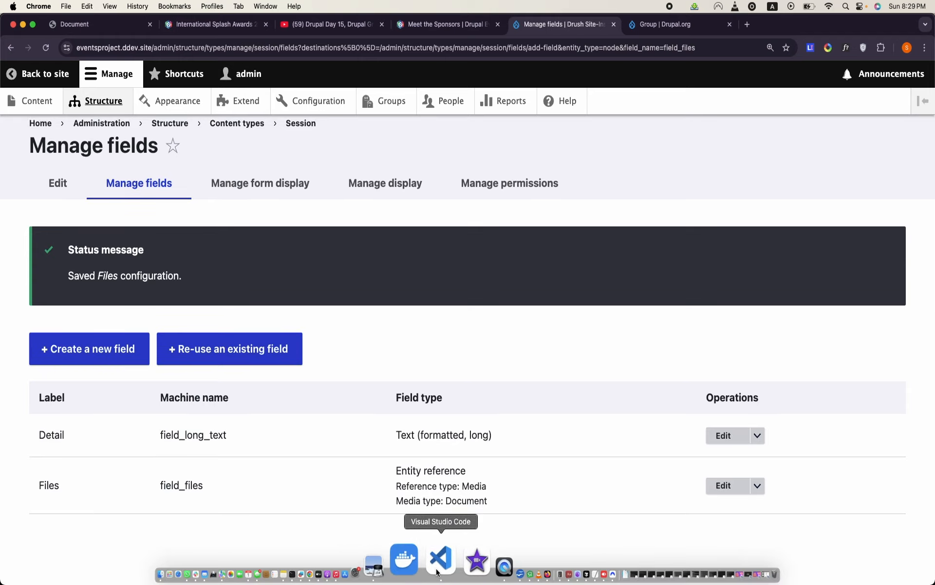
- Examine the uid column of the Session table in the OpenOffice document, then return to Session's field list in Chrome
left_click(482, 560)
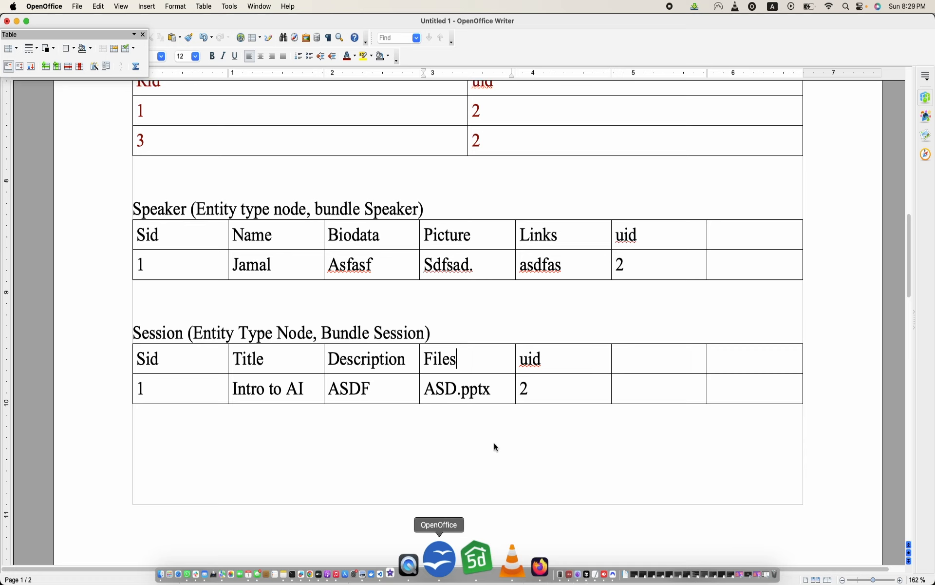
key("Tab")
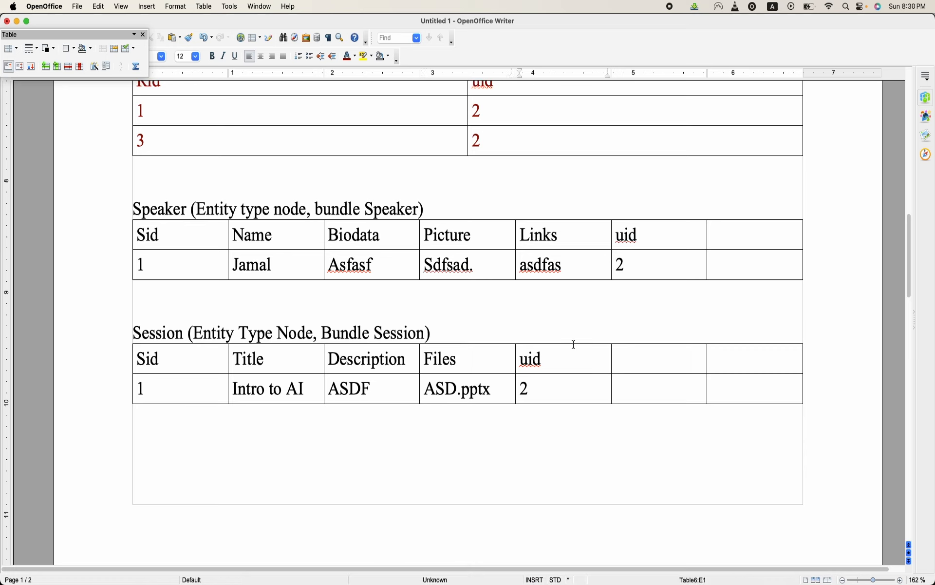
double_click(536, 359)
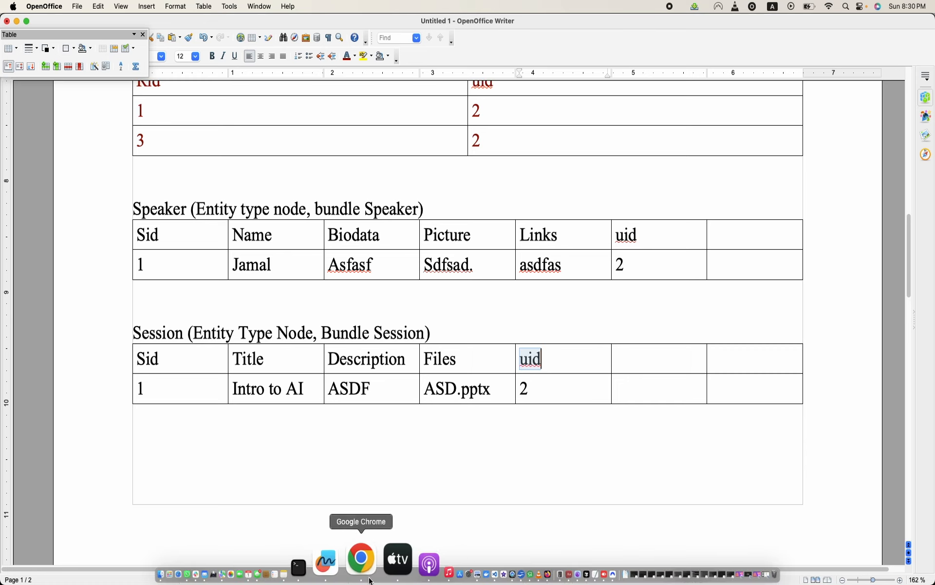
left_click(361, 561)
scroll(411, 372, "down", 1)
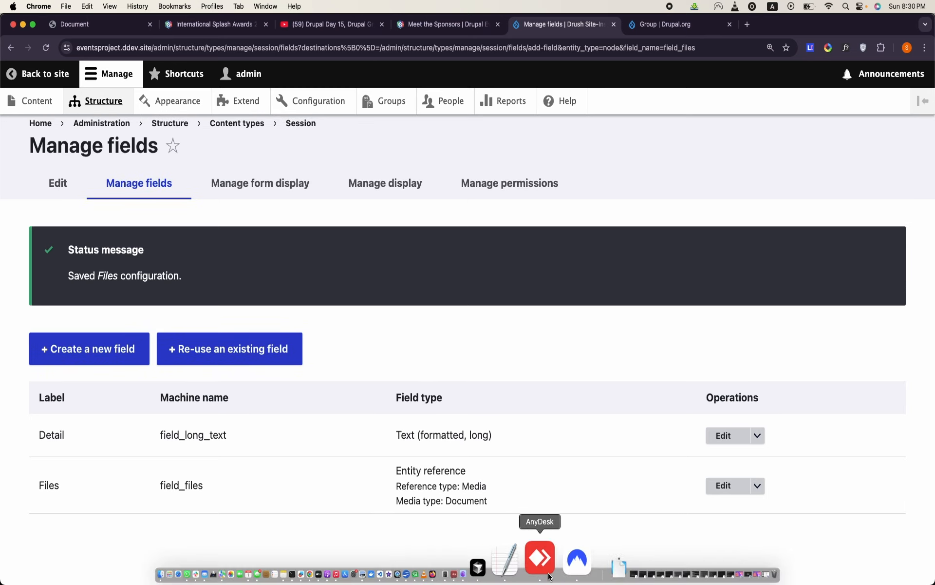
- Examine how the SessionSpeaker table in the OpenOffice document relates speakers to sessions, then return to Session's field list in Chrome
left_click(462, 572)
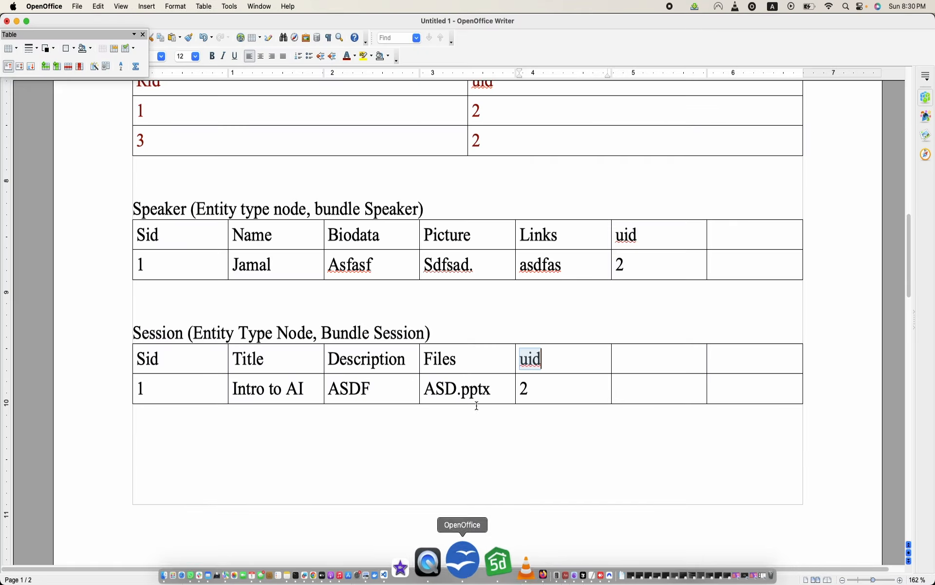
scroll(483, 370, "down", 7)
scroll(485, 368, "down", 5)
scroll(458, 351, "up", 3)
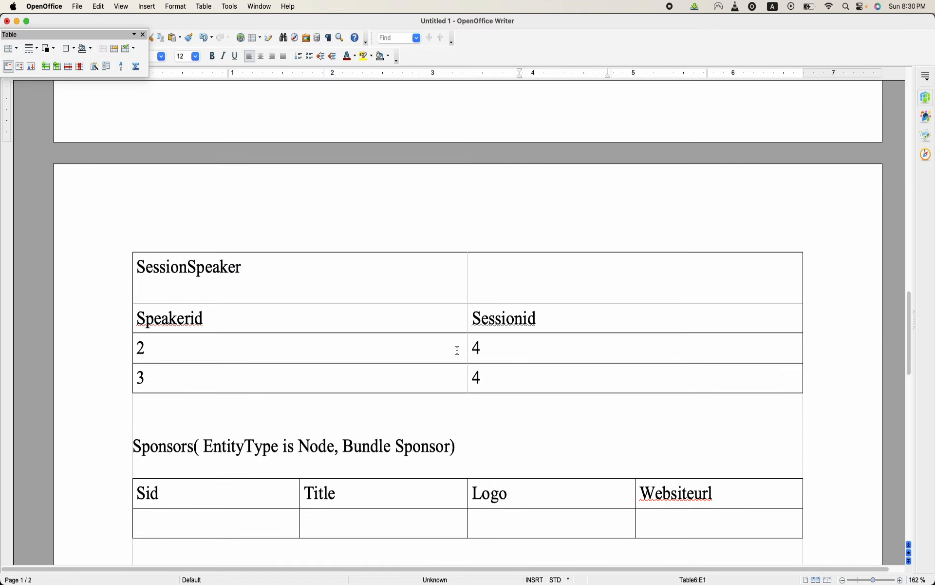
left_click(208, 281)
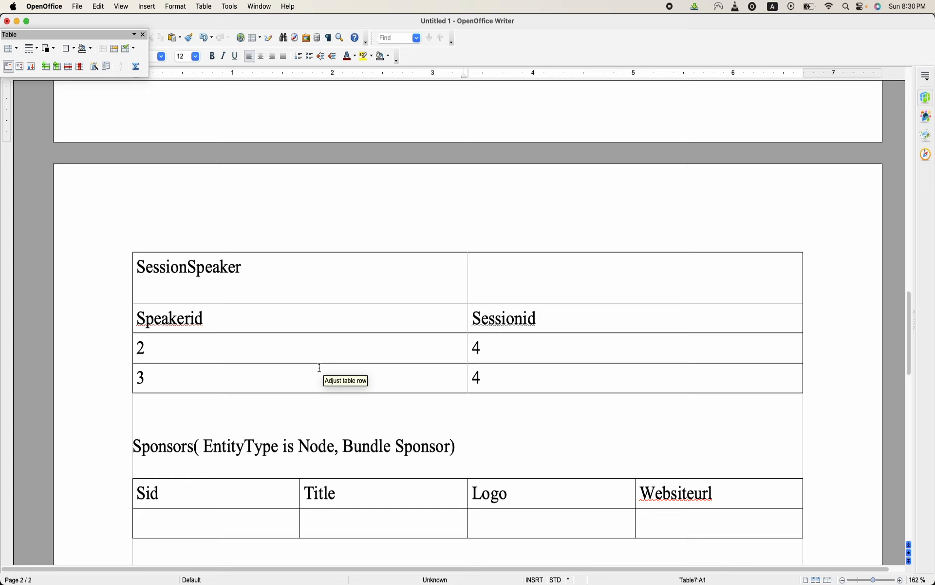
left_click(244, 378)
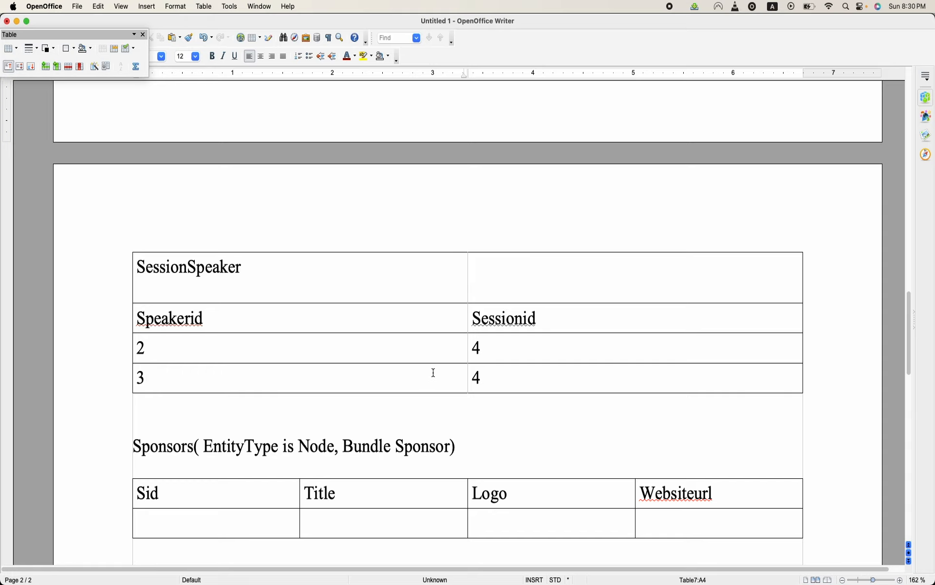
left_click_drag(516, 380, 340, 291)
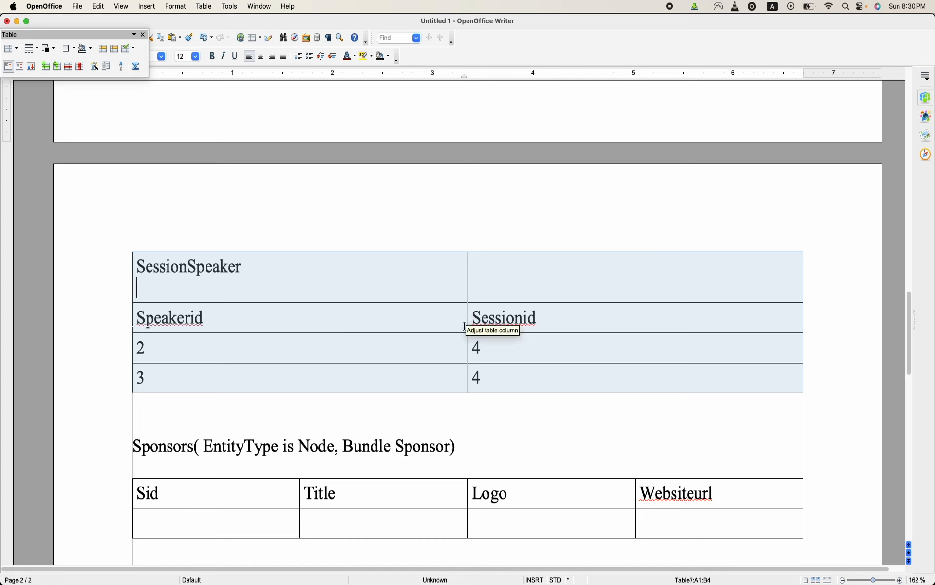
mouse_move(302, 574)
left_click(367, 573)
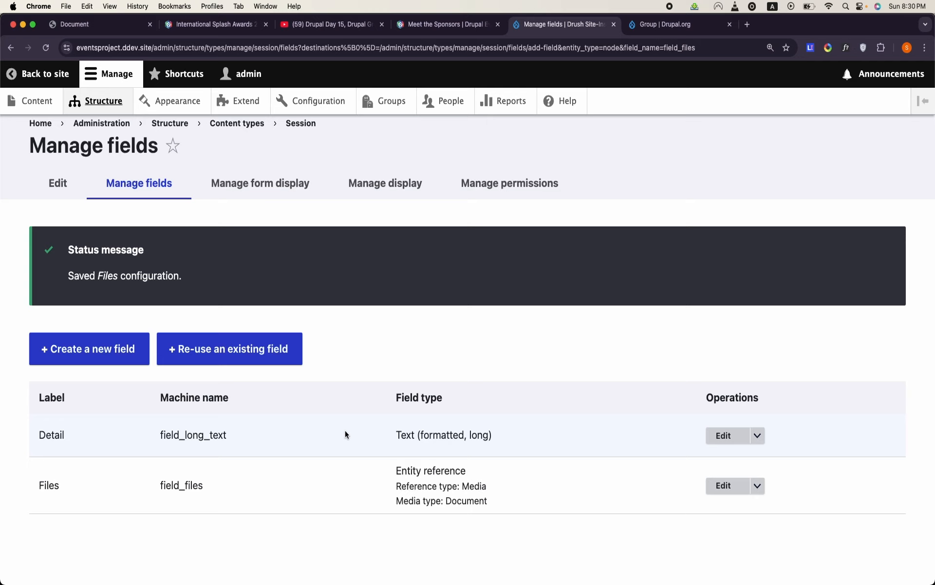
scroll(347, 402, "down", 1)
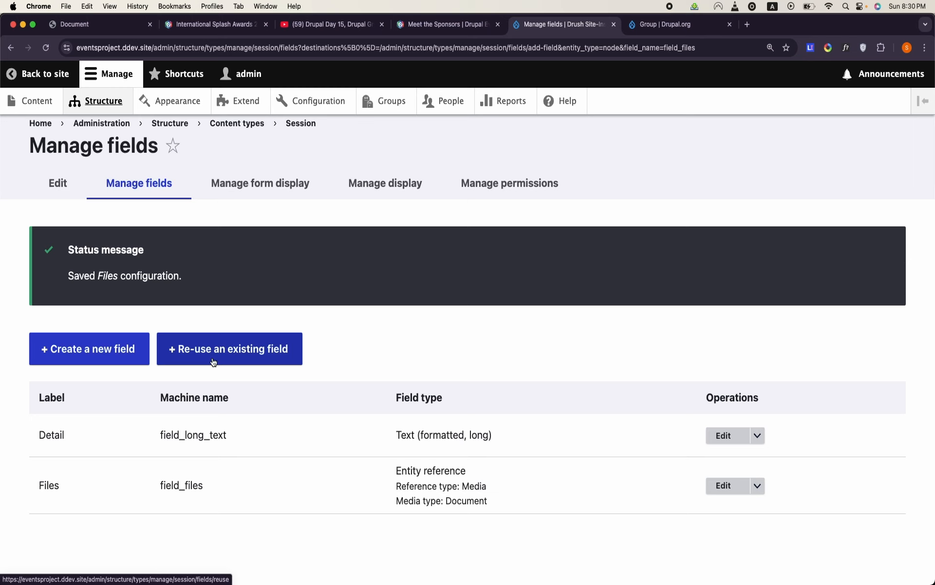
- Begin a new Reference field for the Session content type and choose Content as the kind of entity it references
left_click(92, 360)
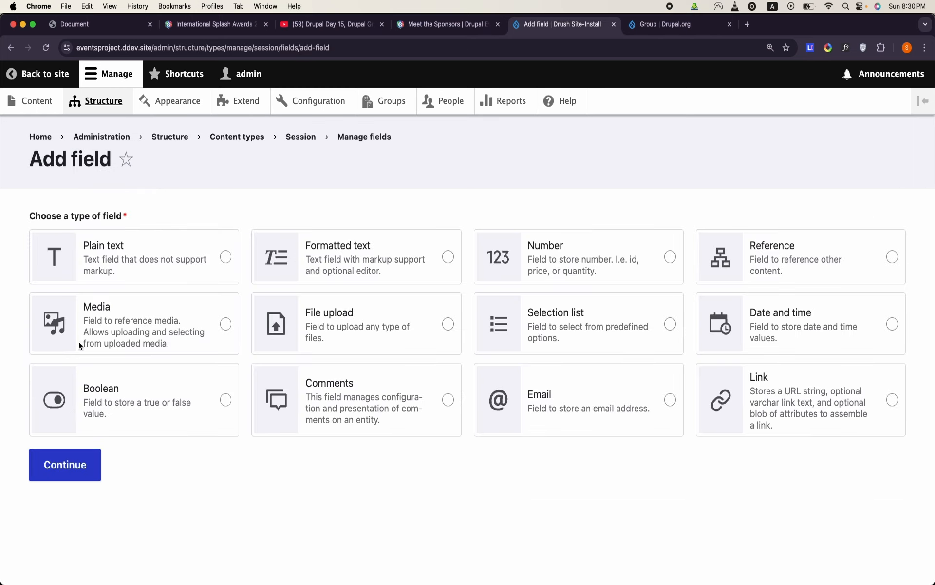
left_click(806, 280)
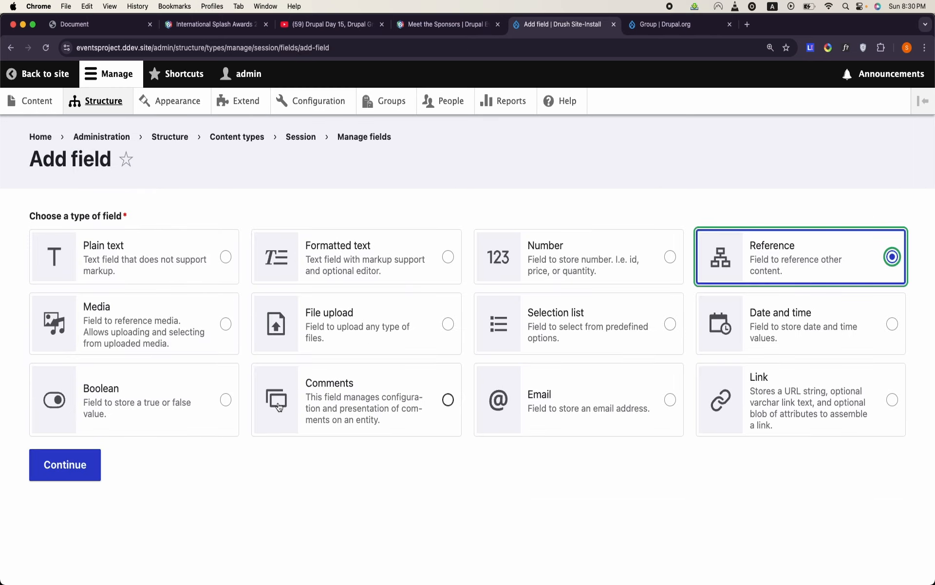
left_click(65, 465)
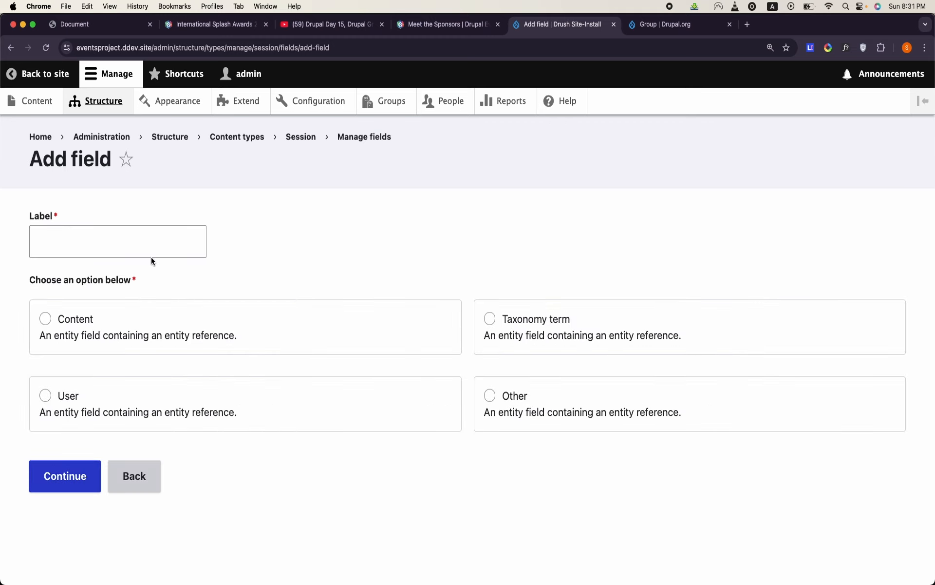
left_click(117, 314)
- Label the new content reference field Select Speaker
left_click(136, 243)
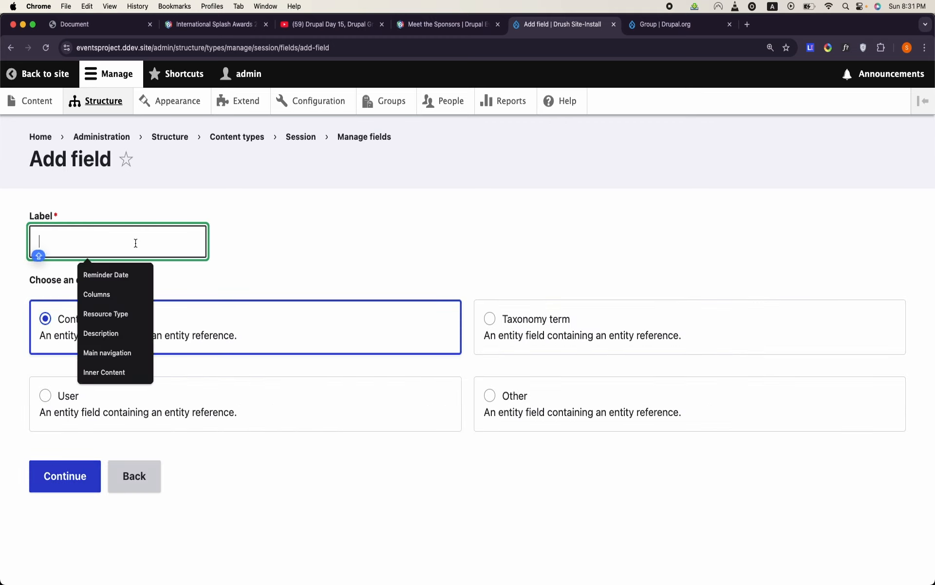
type("Sel")
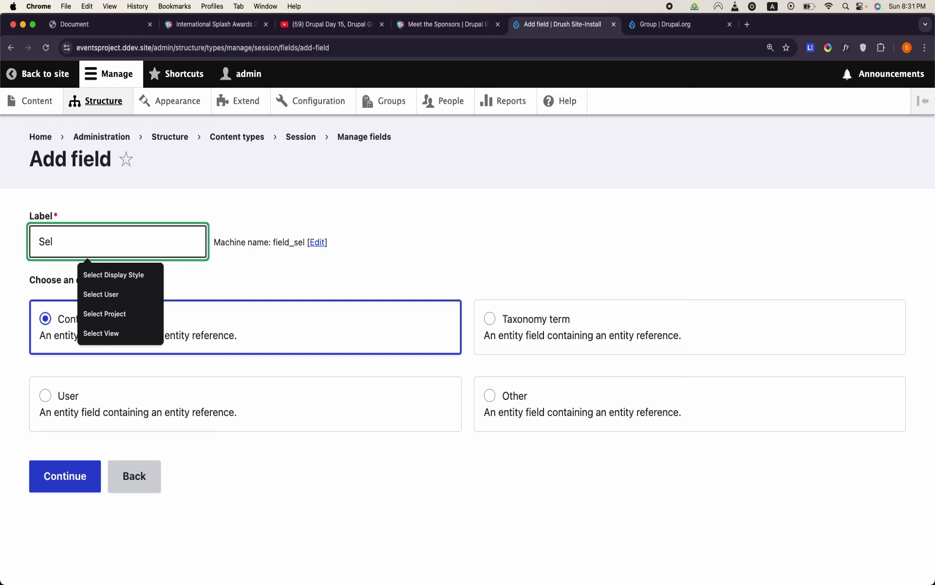
type("ect S")
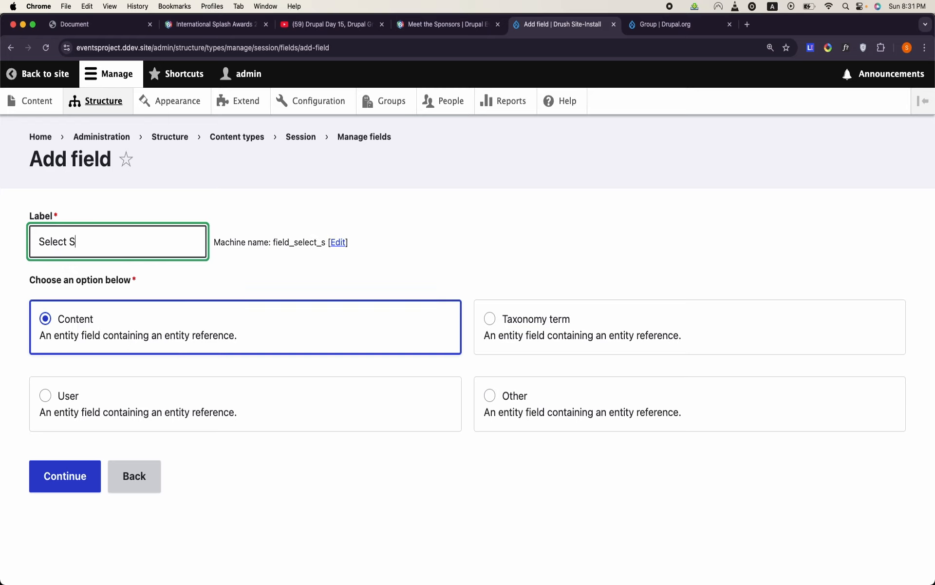
type("peaker")
left_click_drag(70, 236, 33, 238)
left_click(33, 237)
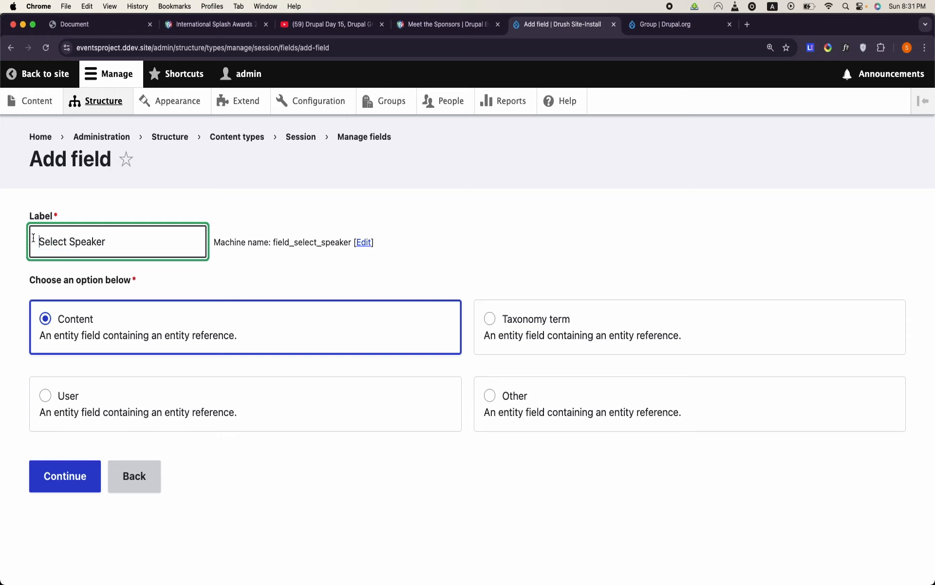
- Open the reference field's machine-readable name for editing and remove its select_ prefix
left_click(369, 243)
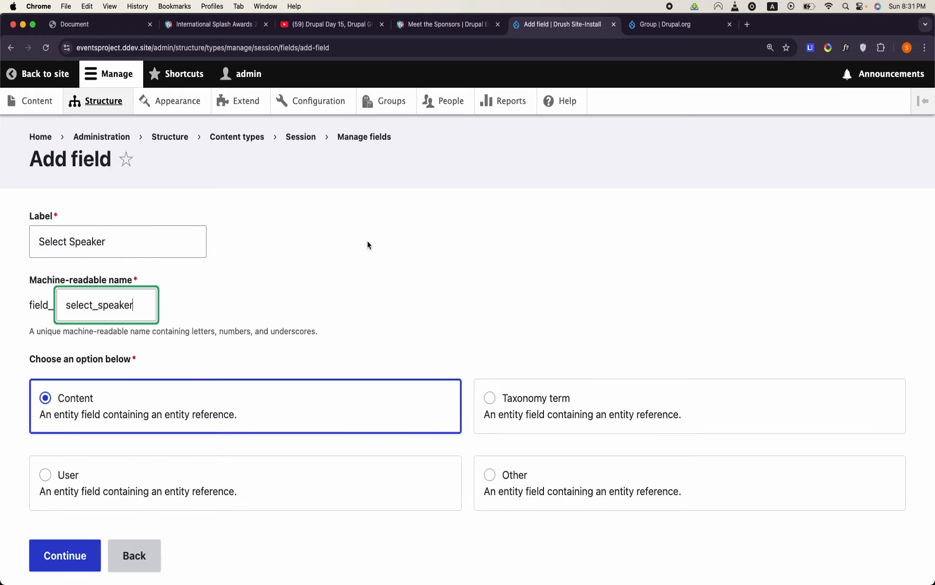
left_click_drag(96, 308, 65, 307)
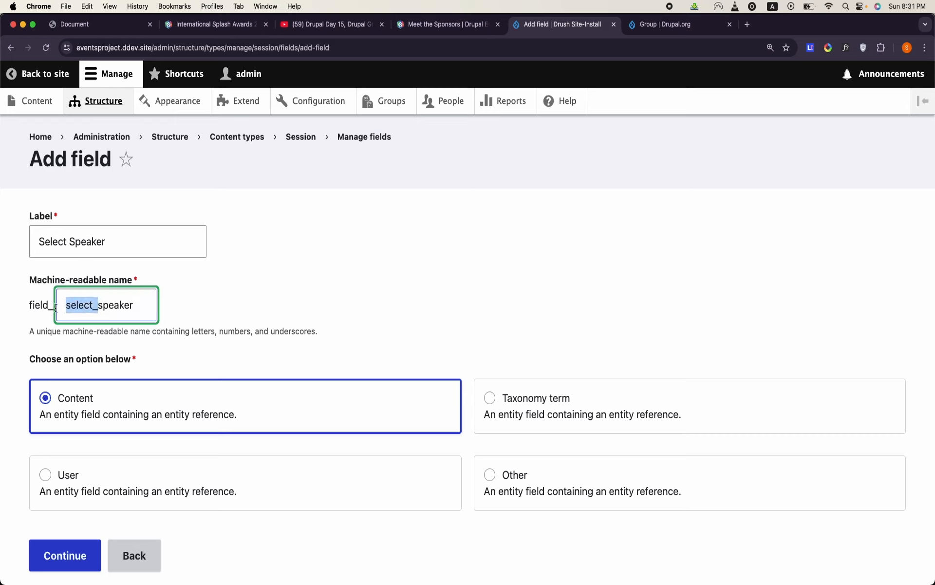
key("BackSpace")
left_click(108, 306)
type("a")
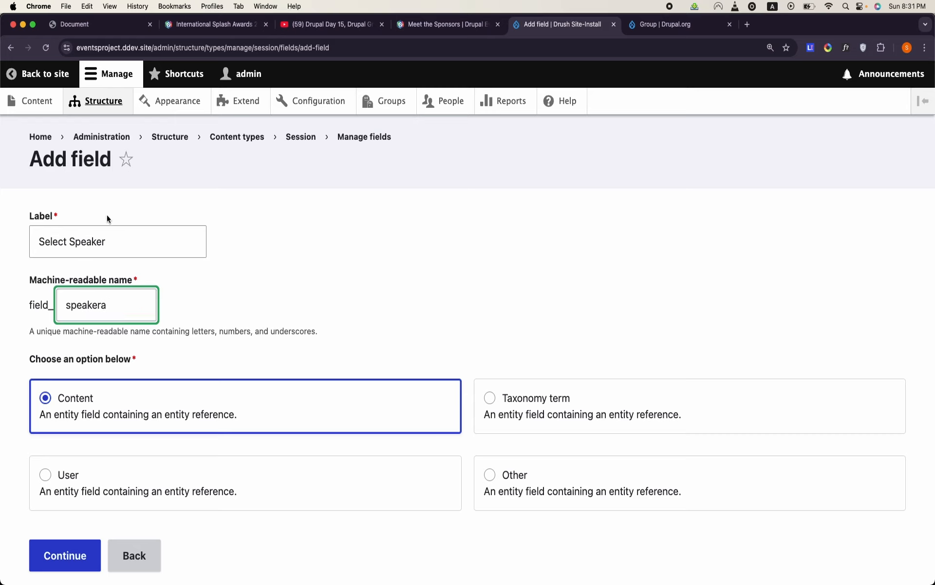
- Change the reference field's label to Speakers and set its machine-readable name to speakers
left_click(106, 241)
key("super+a")
type("Speakers")
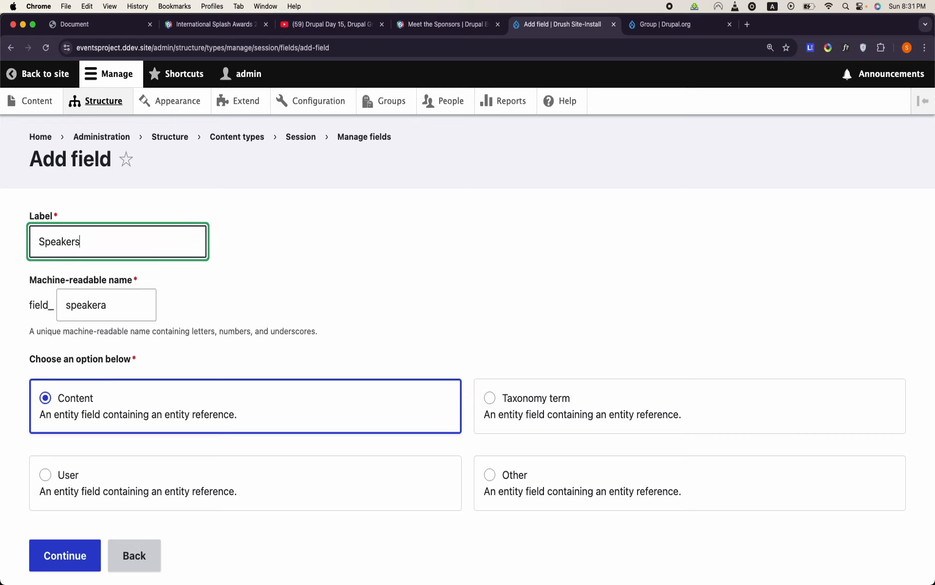
left_click(128, 307)
key("BackSpace")
type("s")
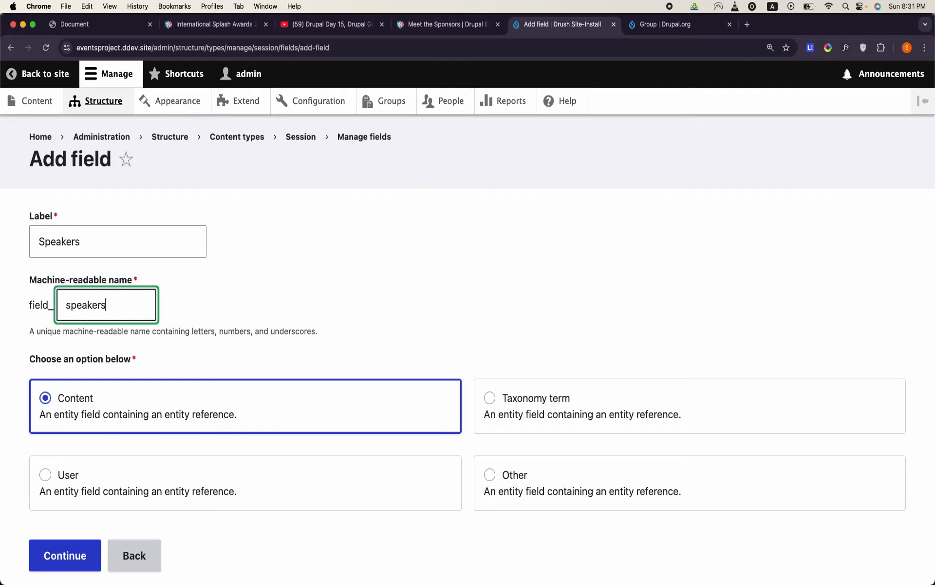
left_click(275, 295)
scroll(274, 295, "down", 1)
scroll(274, 296, "down", 2)
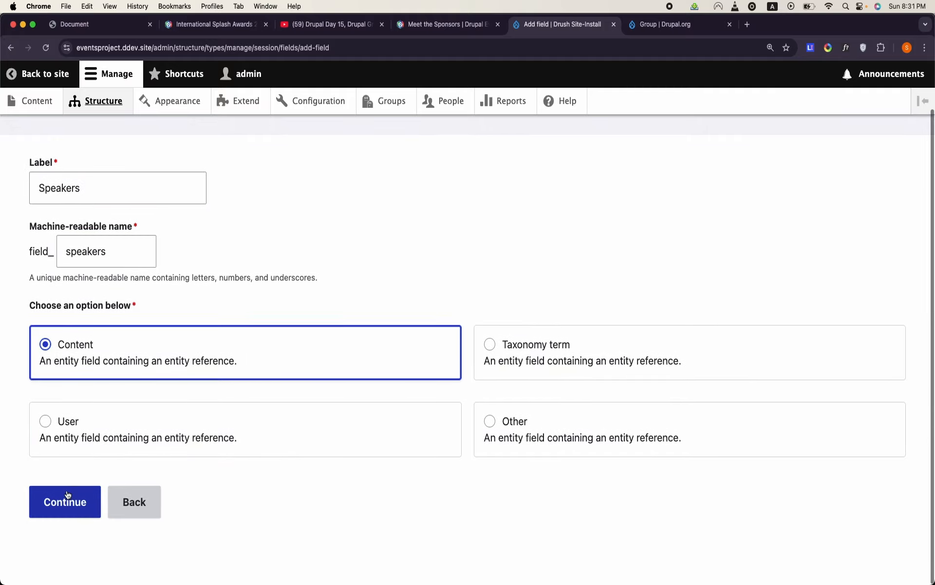
- Continue to the Speakers field's settings and allow an unlimited number of values
left_click(64, 501)
scroll(187, 305, "down", 10)
scroll(187, 305, "up", 6)
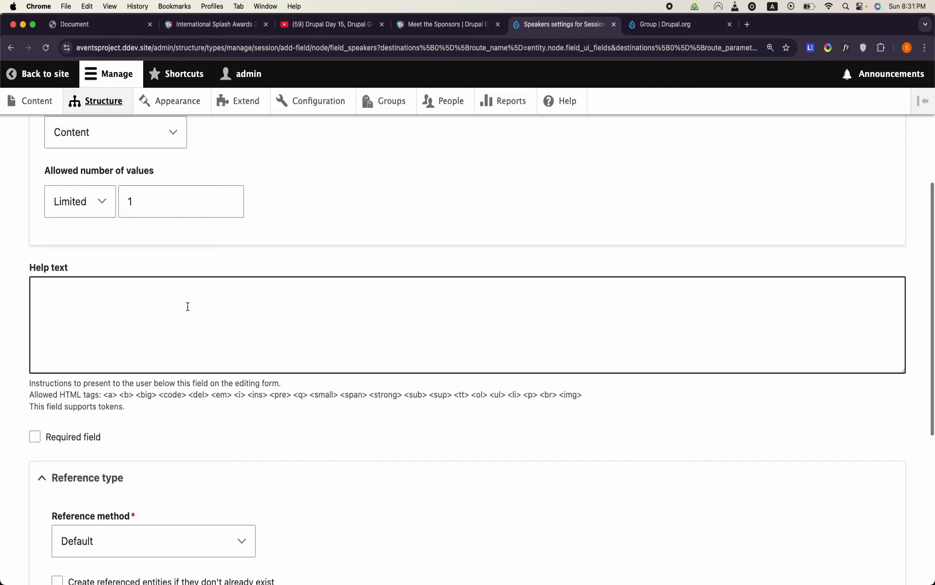
left_click(78, 201)
left_click(82, 220)
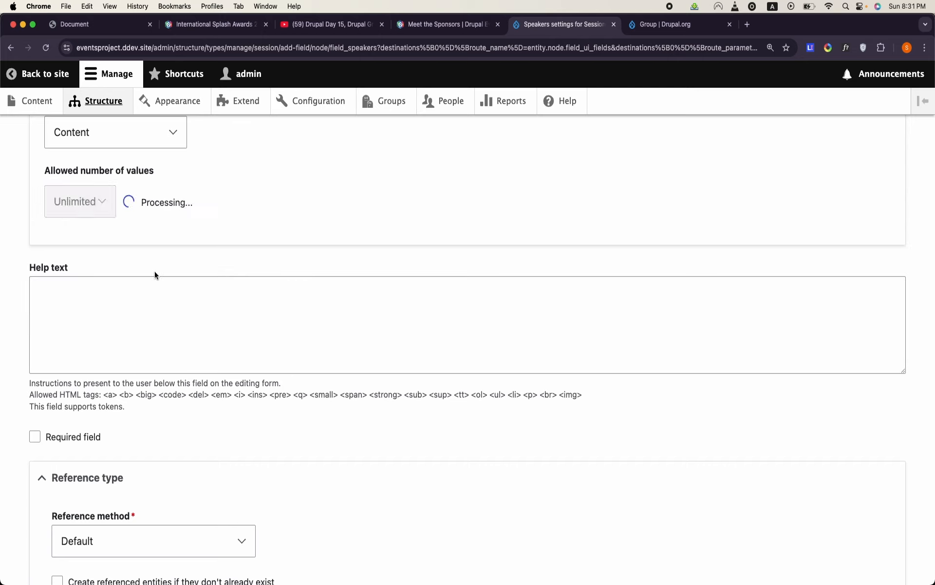
- Limit the Speakers field's references to the Speaker content type and save the field settings
scroll(154, 271, "down", 5)
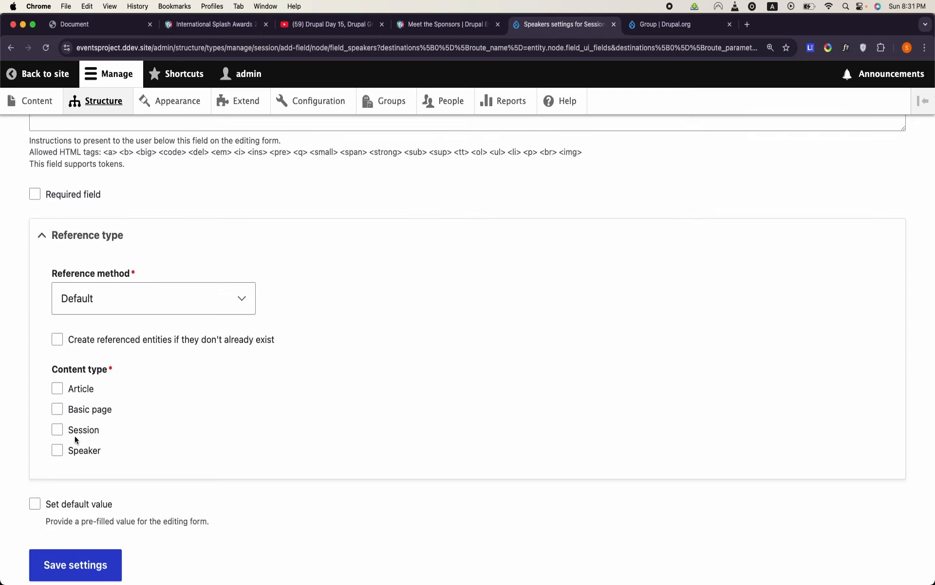
left_click(58, 450)
scroll(58, 454, "down", 3)
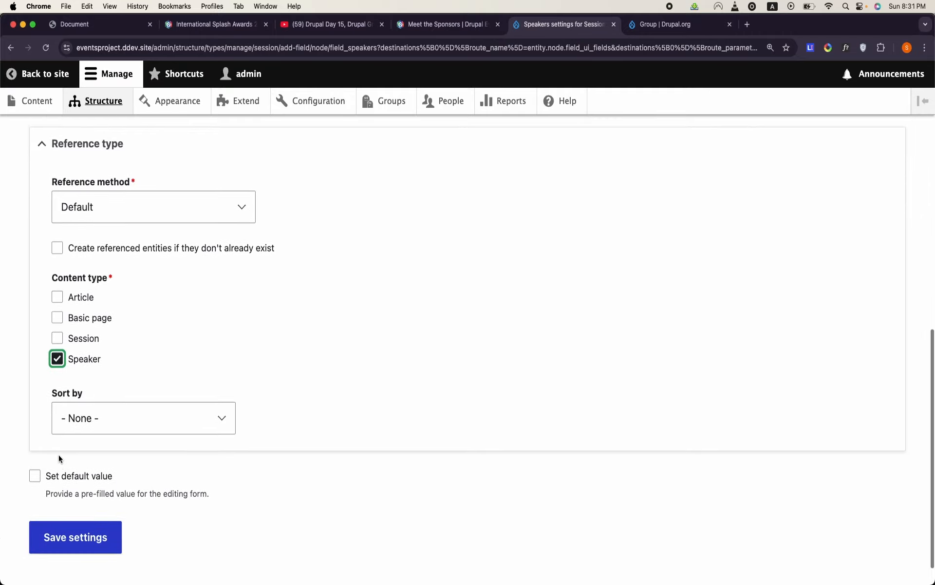
left_click(71, 509)
scroll(71, 508, "down", 2)
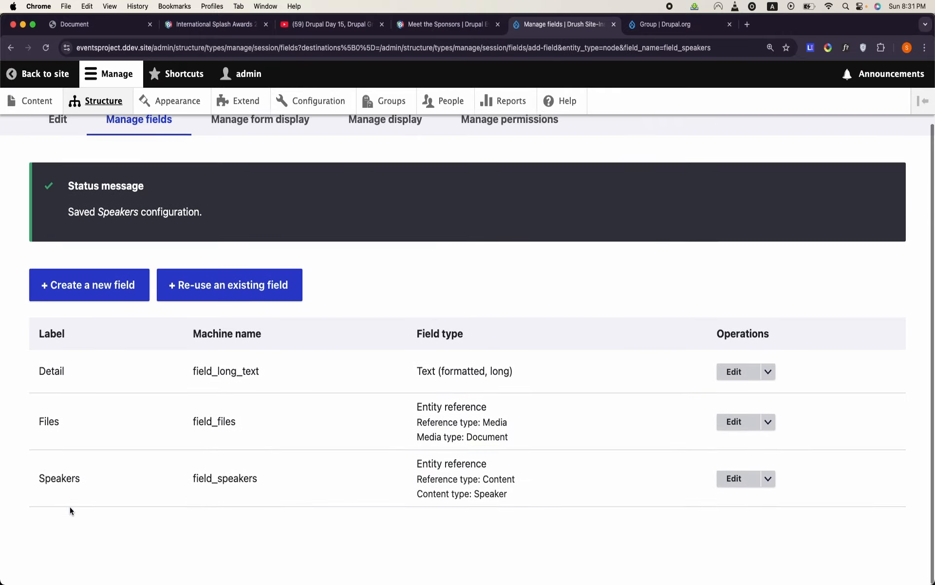
- Check the Speakers field's machine name in the Session type's field list
double_click(210, 484)
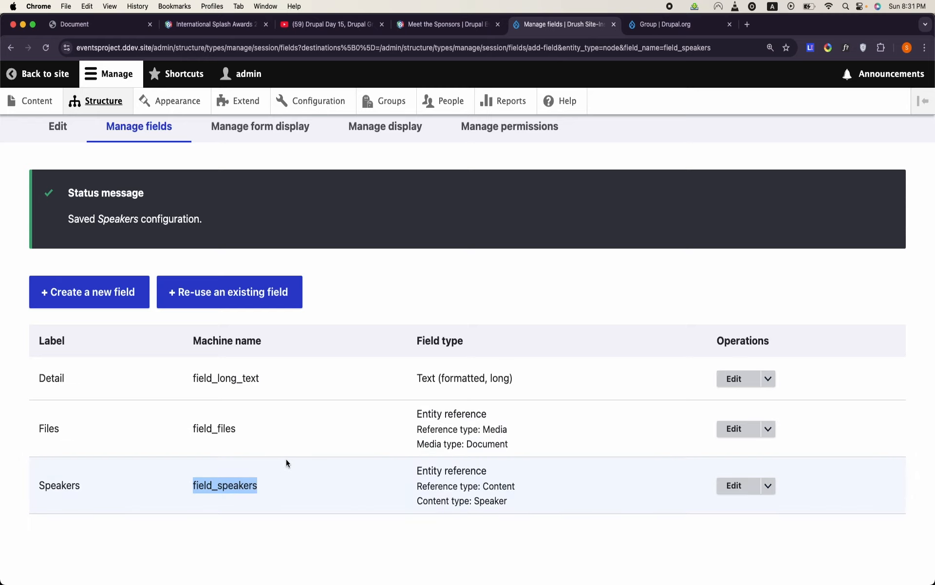
left_click(232, 499)
double_click(238, 485)
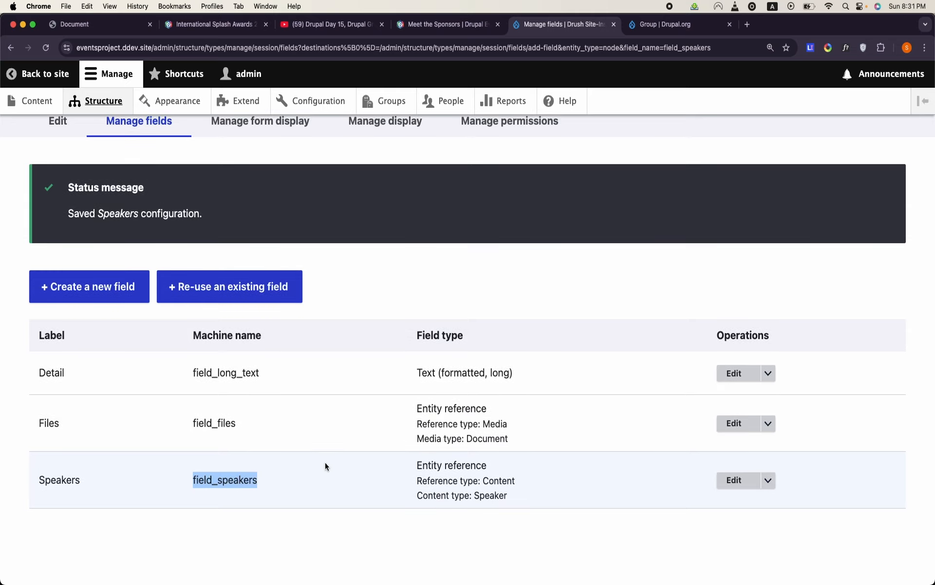
mouse_move(427, 583)
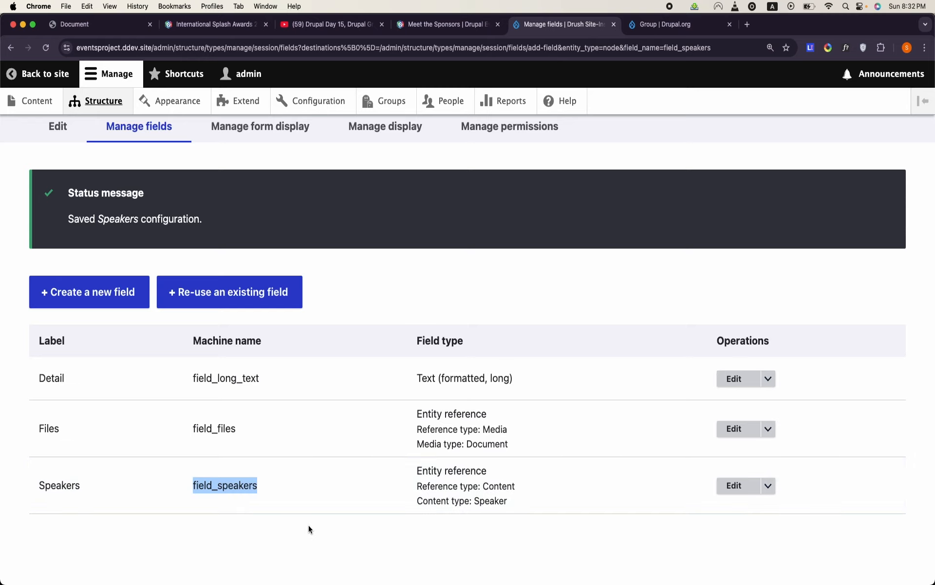
scroll(356, 403, "up", 2)
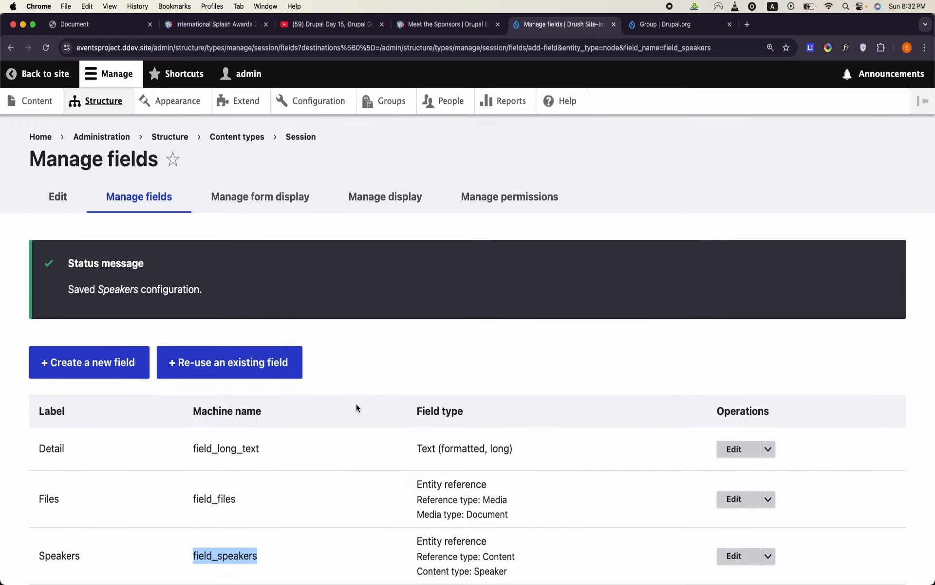
scroll(356, 403, "down", 2)
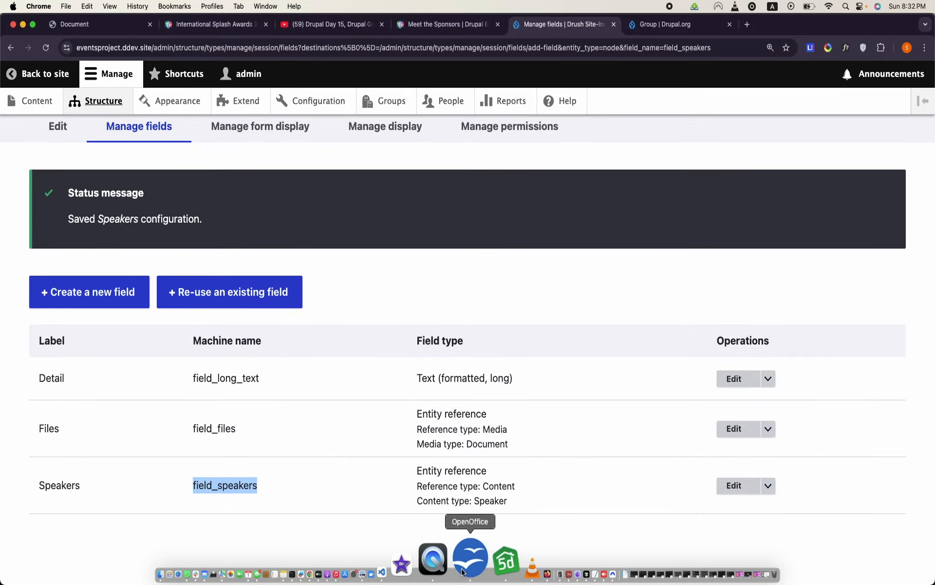
- Switch to OpenOffice Writer and examine the Session and SessionSpeaker tables in the data model document
left_click(463, 571)
scroll(494, 270, "down", 4)
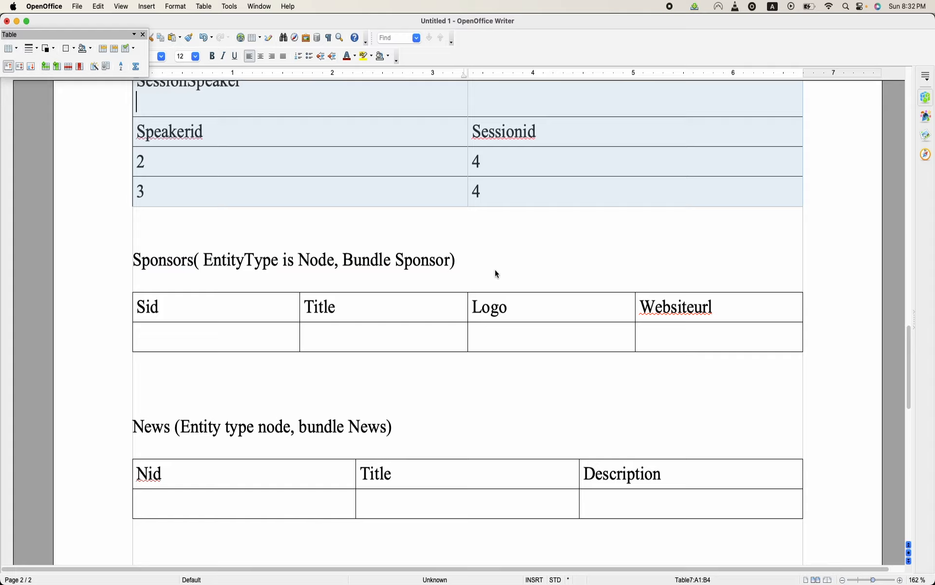
scroll(495, 270, "up", 5)
scroll(495, 270, "up", 8)
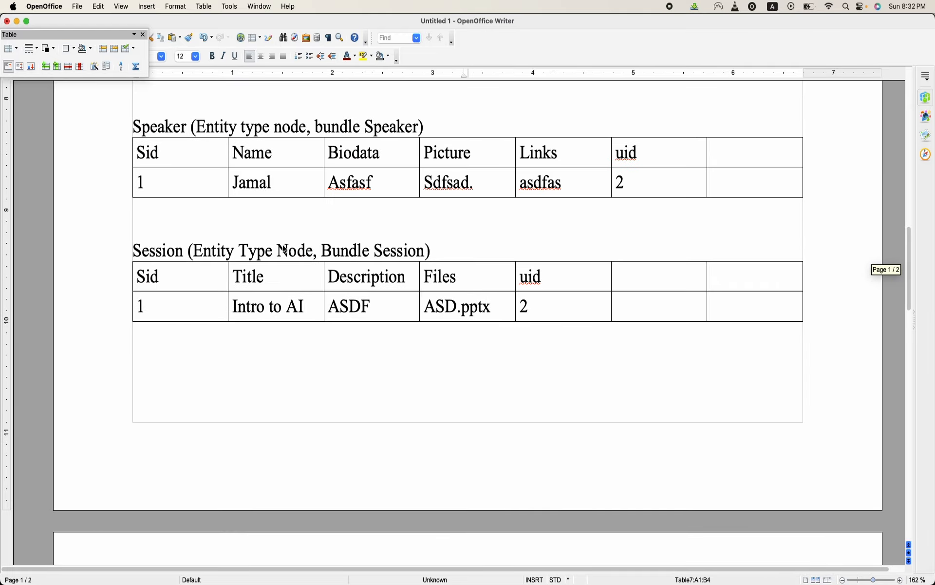
left_click(395, 310)
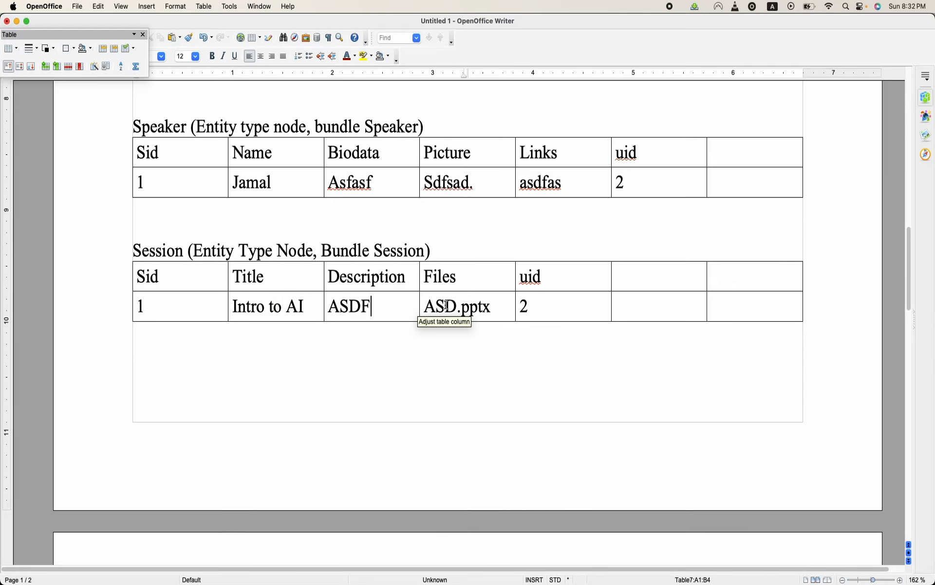
left_click(446, 306)
scroll(533, 300, "down", 10)
scroll(533, 300, "up", 2)
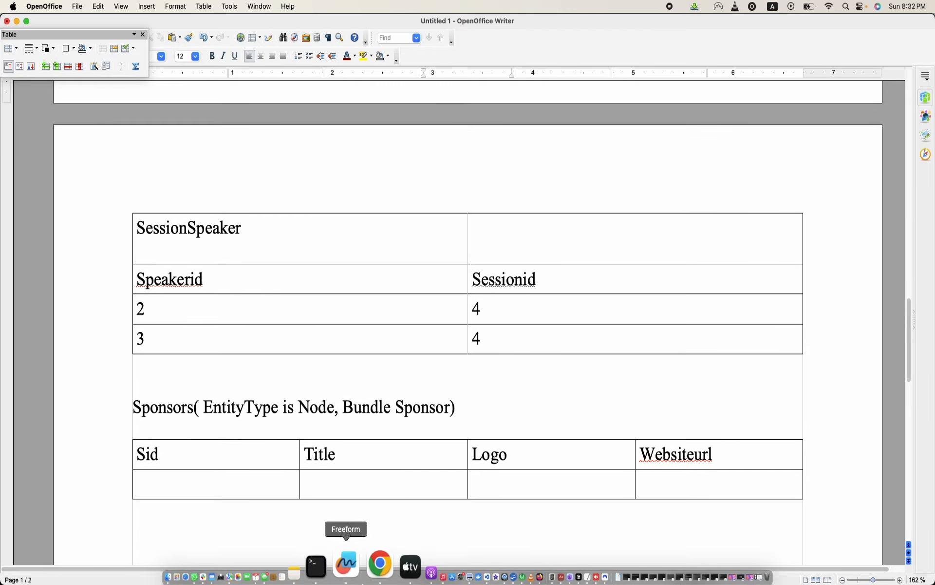
- Return to Chrome and open the form for creating a new Session content item
left_click(370, 560)
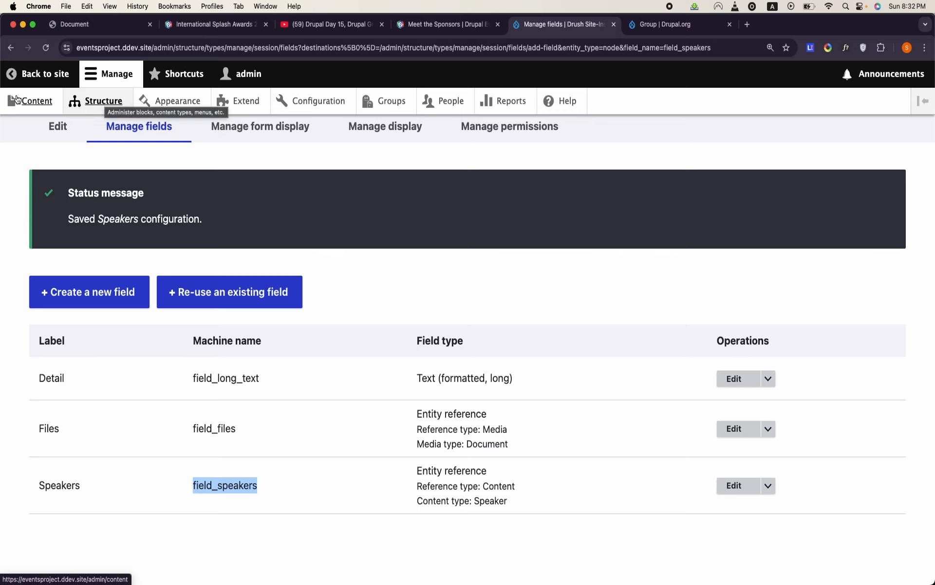
left_click(35, 101)
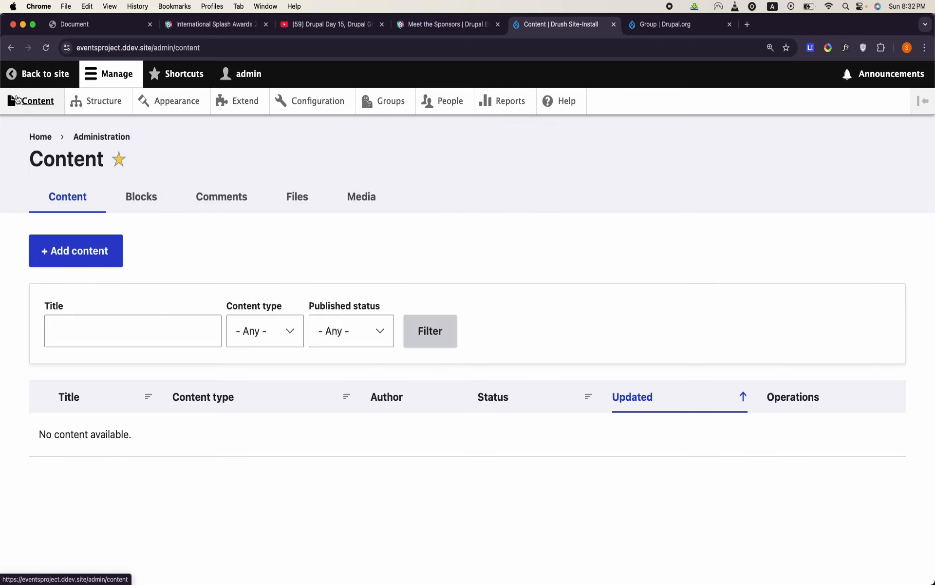
left_click(100, 259)
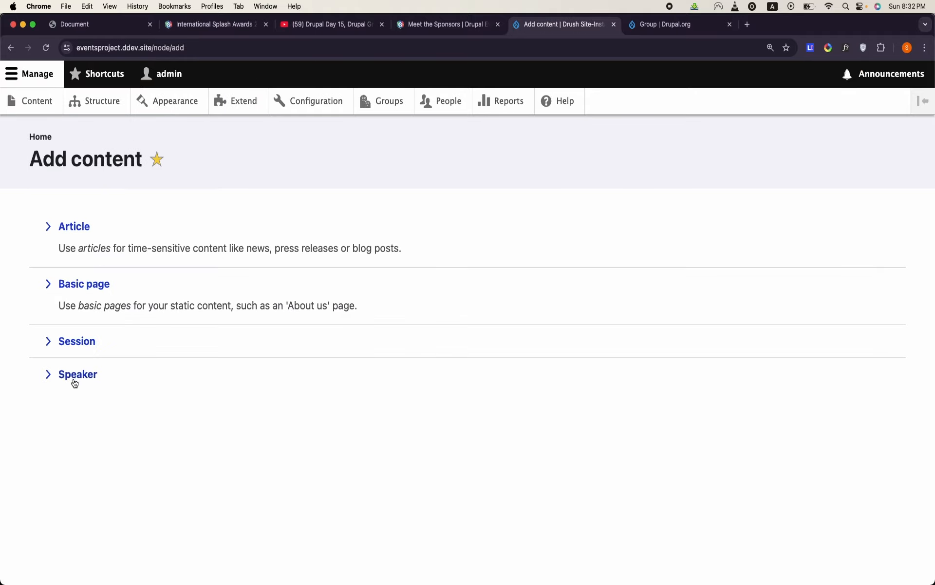
left_click(81, 341)
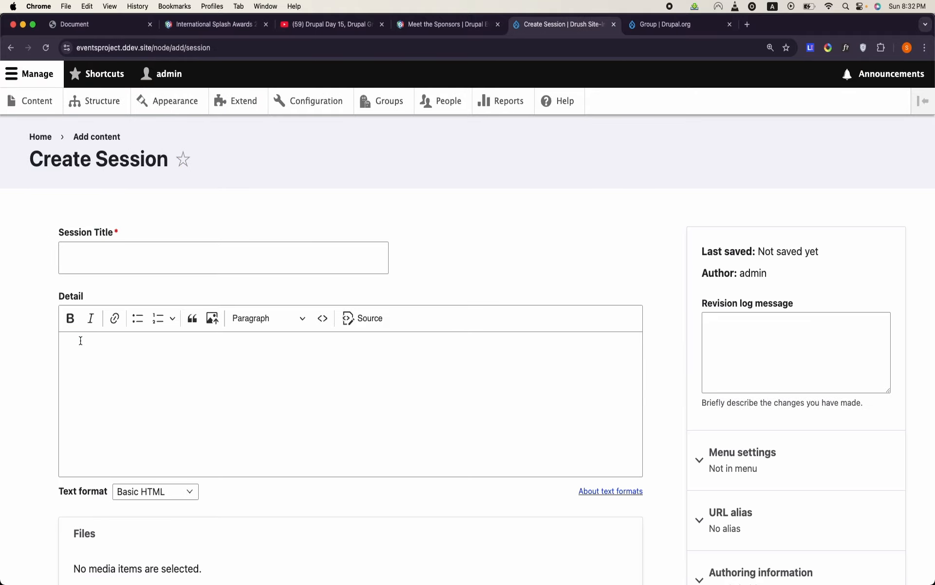
- Examine the Session form's Title, Detail, Files and Speakers fields, trying the Speakers lookup with "a" and clearing it
left_click(135, 264)
left_click(236, 407)
scroll(236, 407, "down", 8)
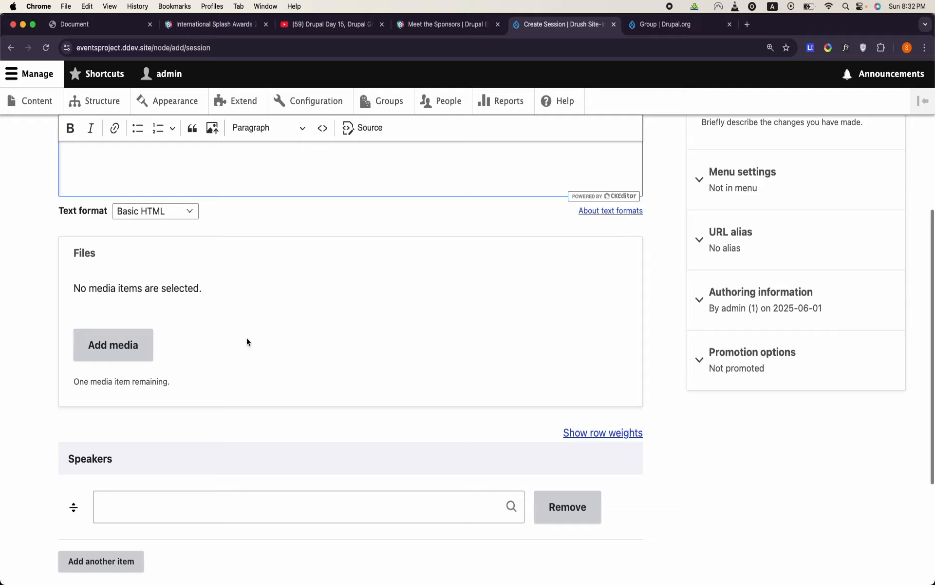
left_click(219, 384)
type("a")
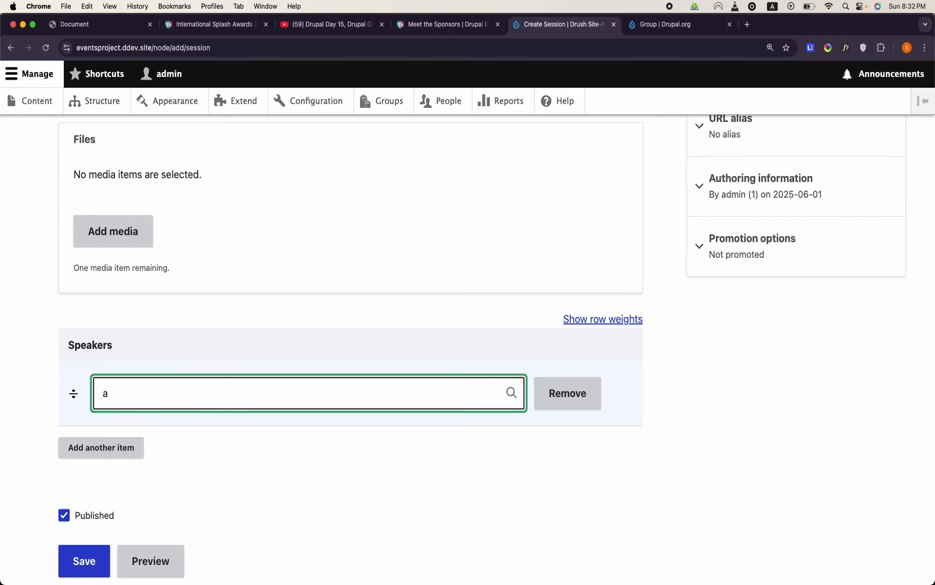
scroll(165, 476, "down", 3)
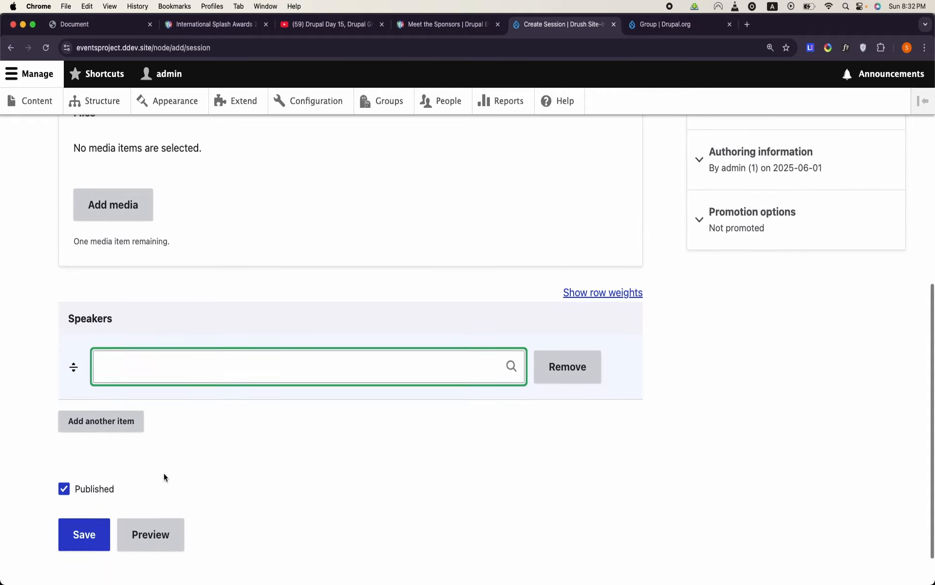
scroll(164, 475, "up", 6)
scroll(164, 476, "up", 4)
scroll(163, 475, "down", 7)
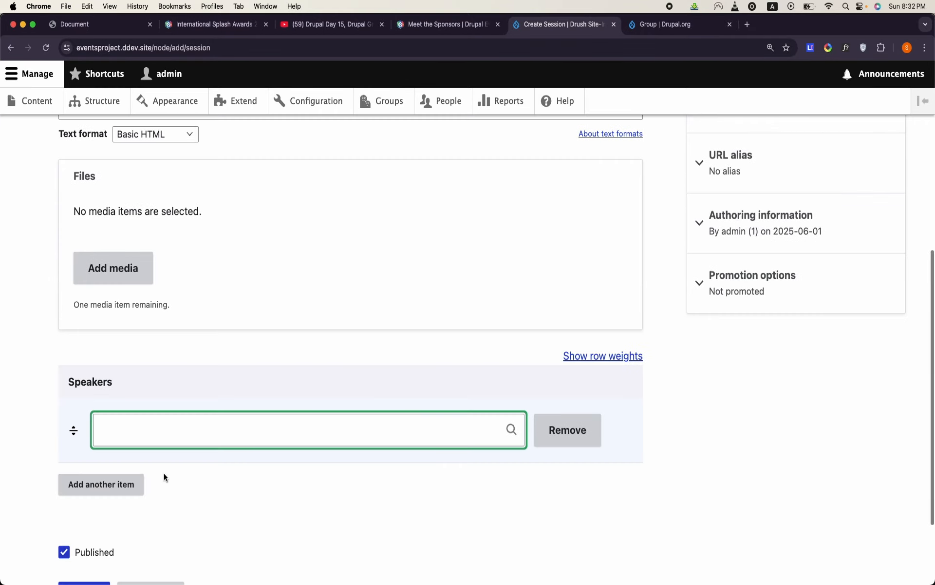
scroll(164, 476, "up", 6)
scroll(164, 476, "up", 2)
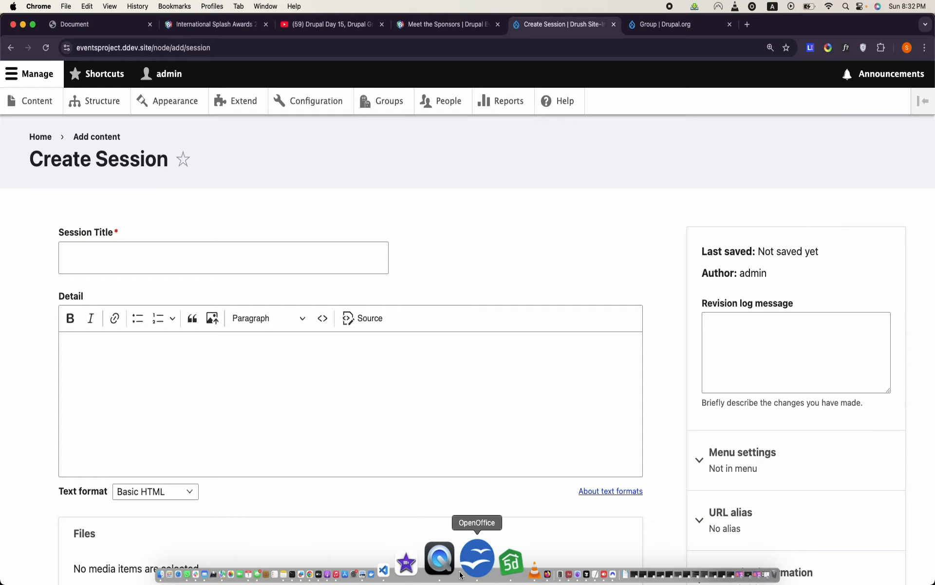
- Switch to OpenOffice Writer and examine the Sponsors table's Sid, Title, Logo and Websiteurl columns
left_click(472, 574)
scroll(300, 428, "down", 10)
scroll(300, 428, "up", 4)
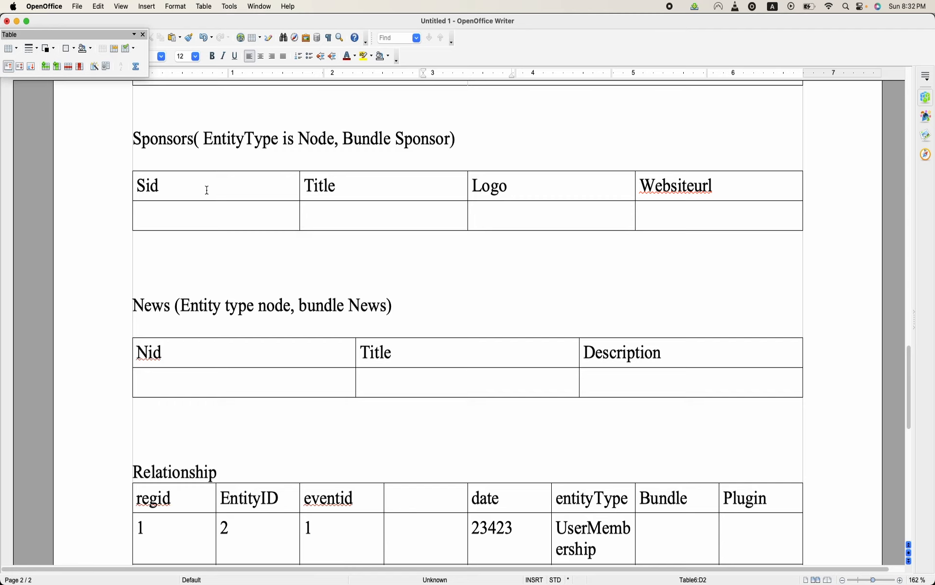
left_click(200, 144)
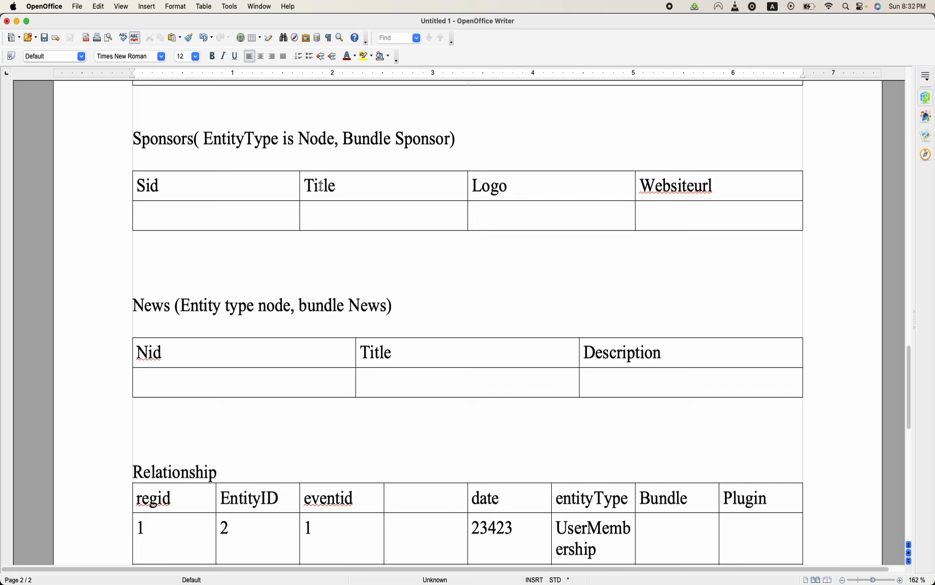
left_click(522, 205)
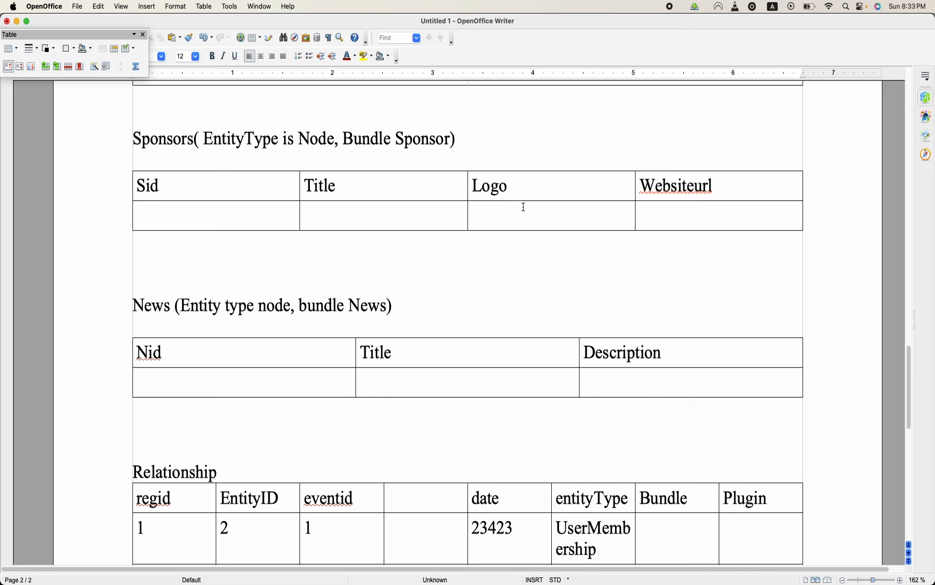
left_click(677, 177)
left_click(165, 192)
- Return to Chrome and begin a new content type named Sponsor
mouse_move(401, 583)
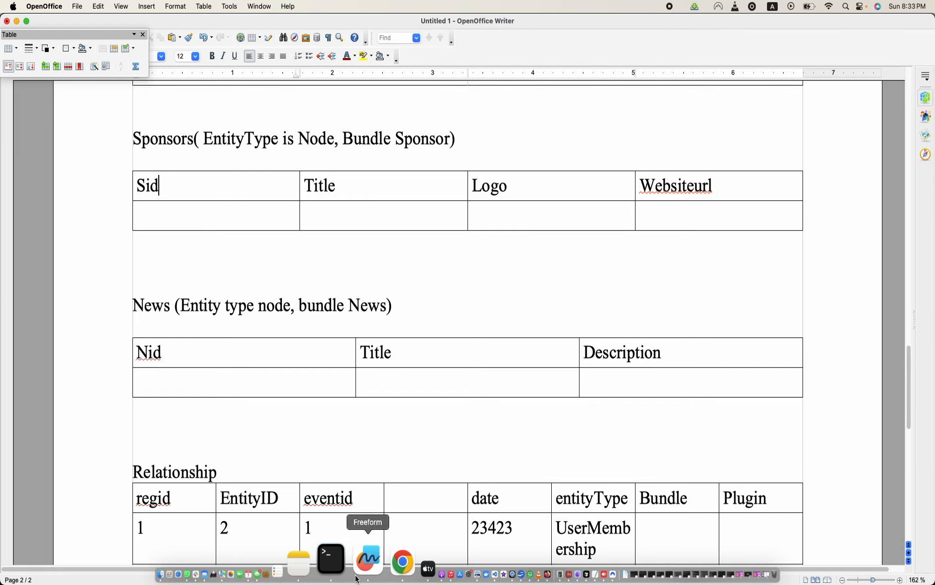
left_click(365, 559)
left_click(111, 96)
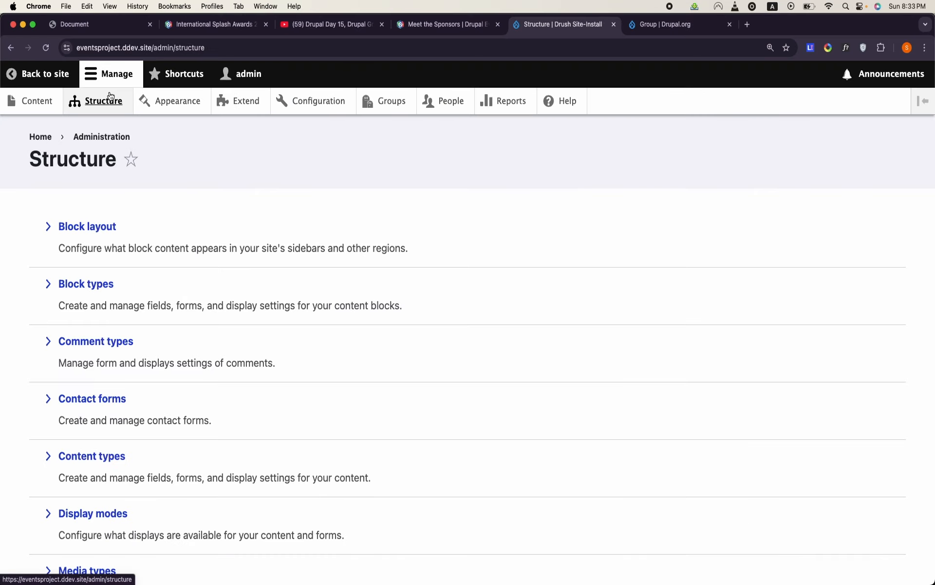
scroll(108, 294, "down", 5)
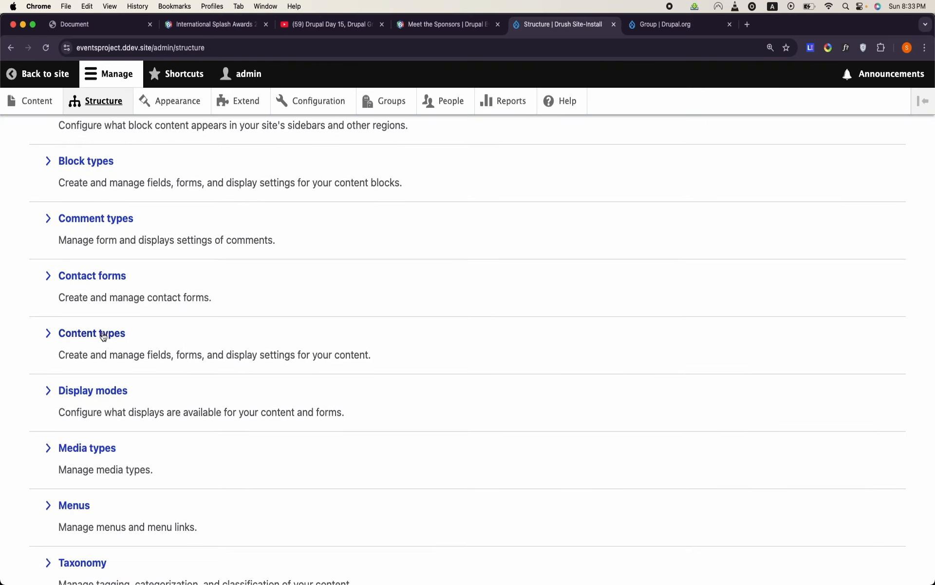
left_click(103, 335)
left_click(124, 225)
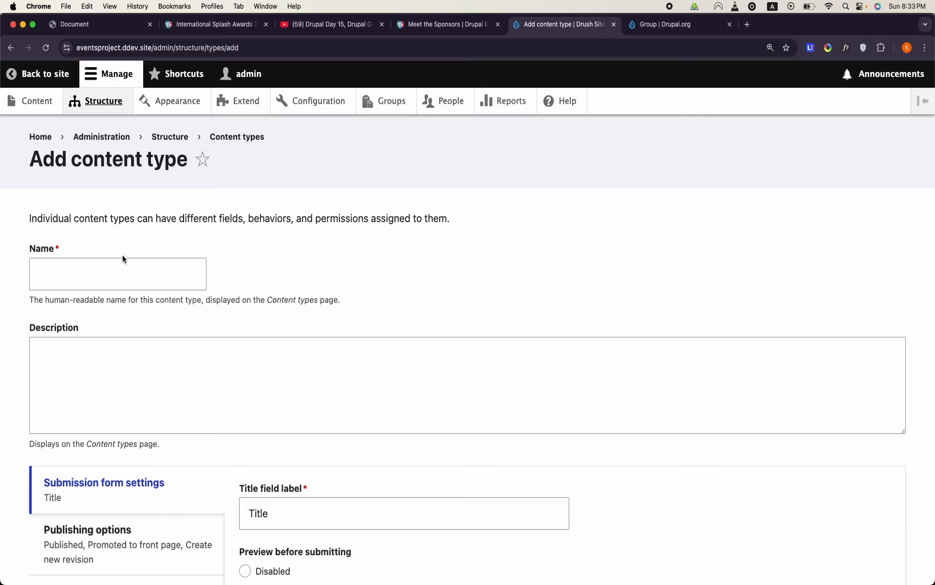
left_click(122, 259)
type("Sponsor")
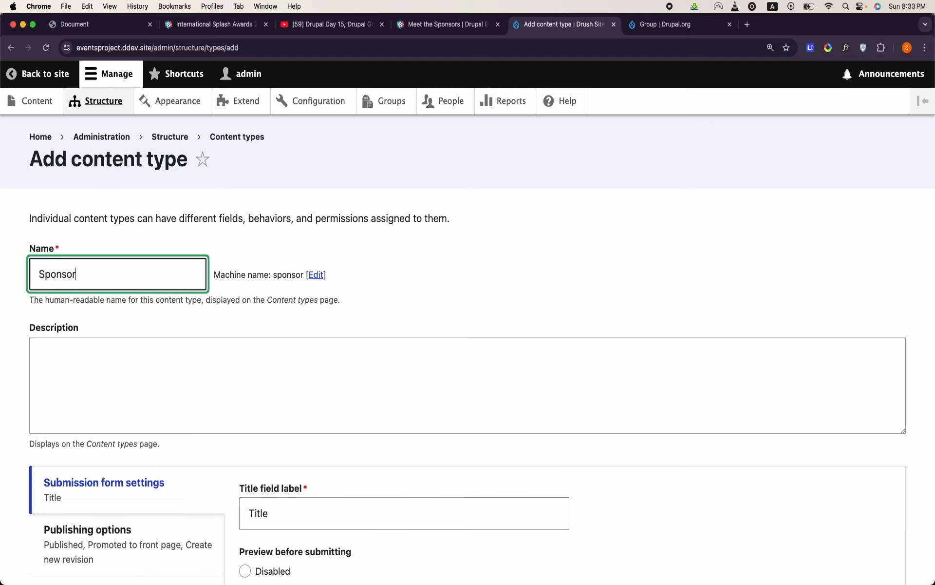
- Turn off the Promoted to front page default in the Sponsor content type's publishing options
scroll(121, 276, "down", 4)
scroll(121, 276, "down", 2)
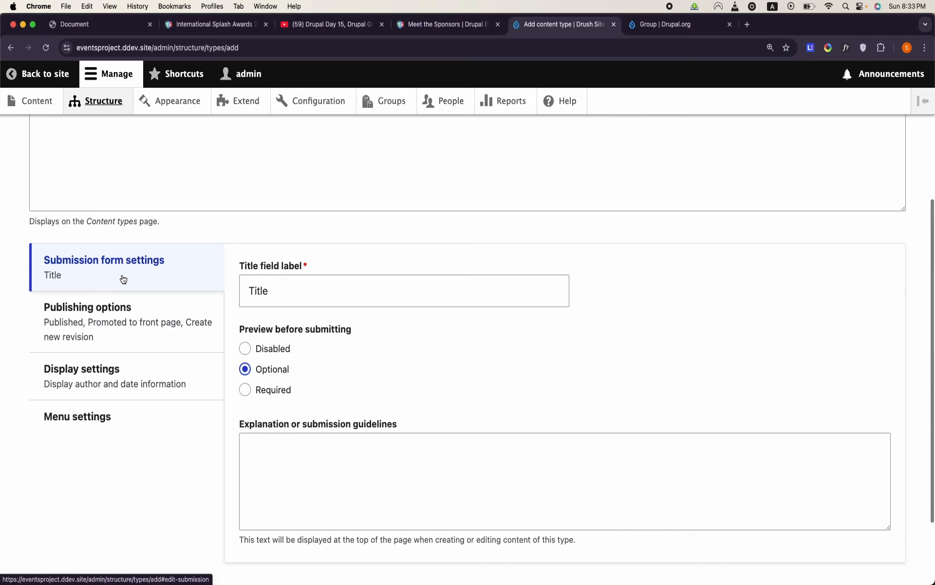
left_click(168, 200)
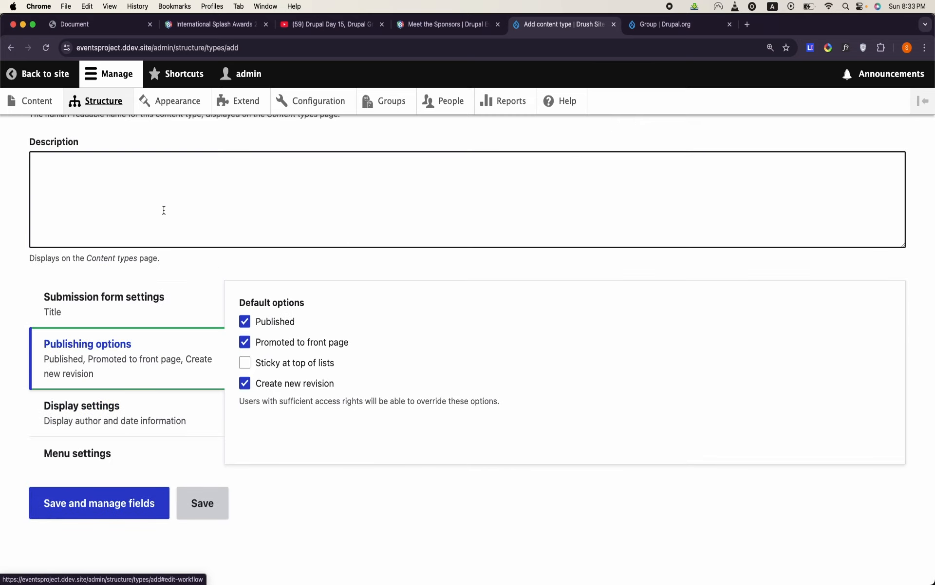
left_click(244, 342)
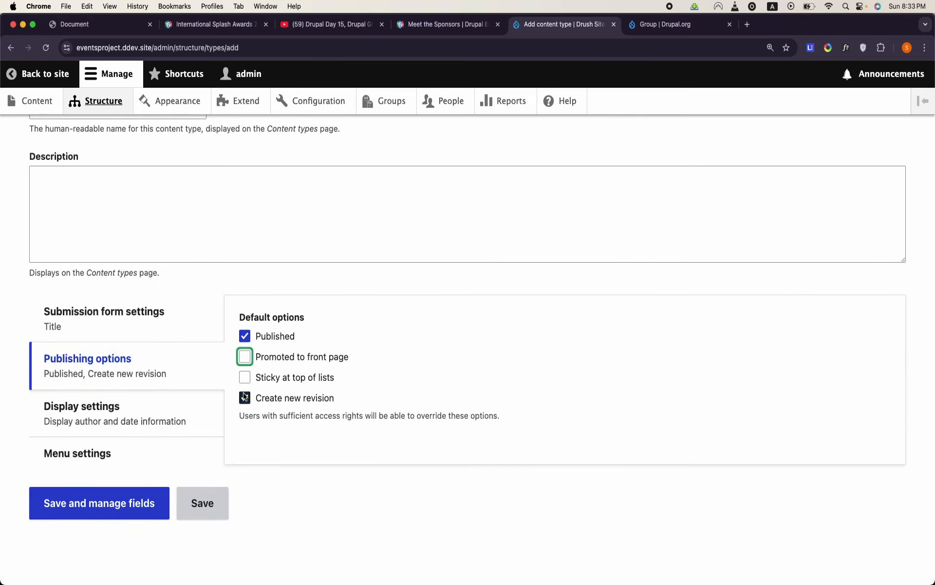
- Turn off Create new revision and the author and date display for the Sponsor content type, and save it to manage its fields
left_click(245, 398)
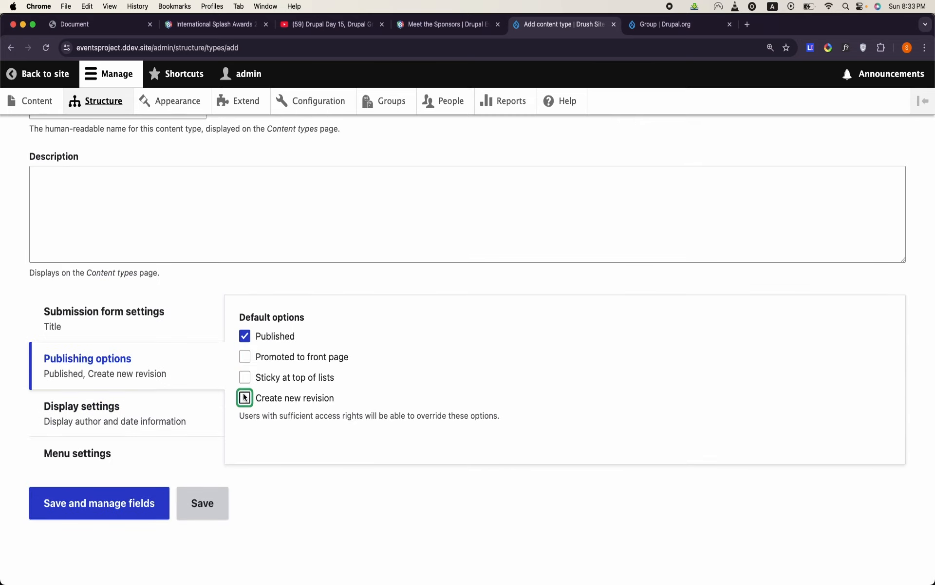
left_click(121, 425)
left_click(244, 319)
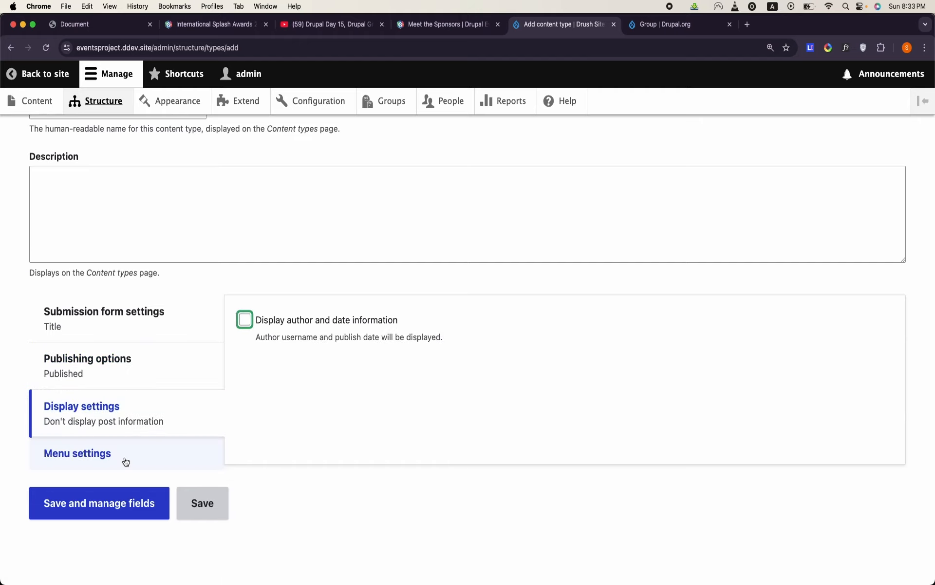
left_click(125, 460)
scroll(125, 459, "down", 3)
left_click(110, 498)
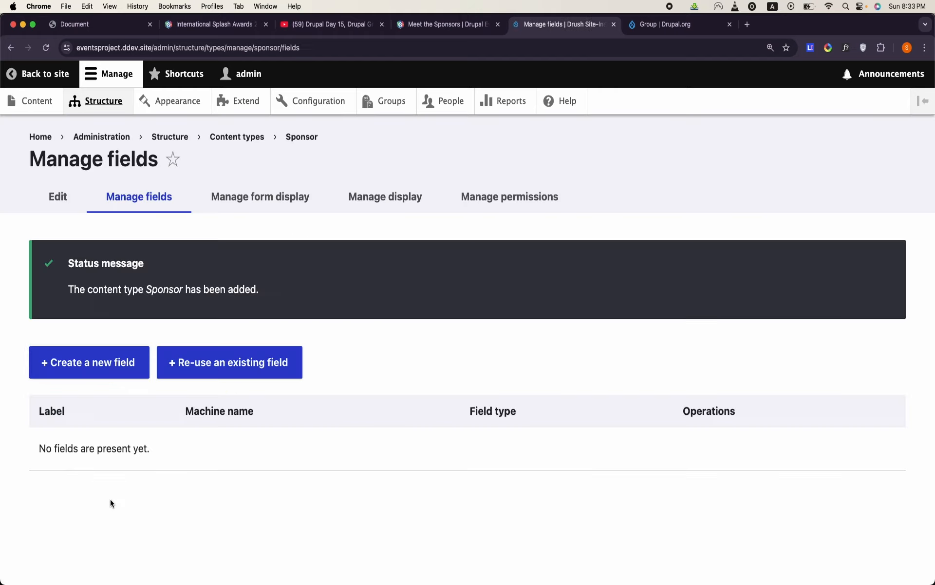
- Filter the re-usable fields by "logo", change the filter to "med", and re-use field_media_image on the Sponsor content type
left_click(198, 374)
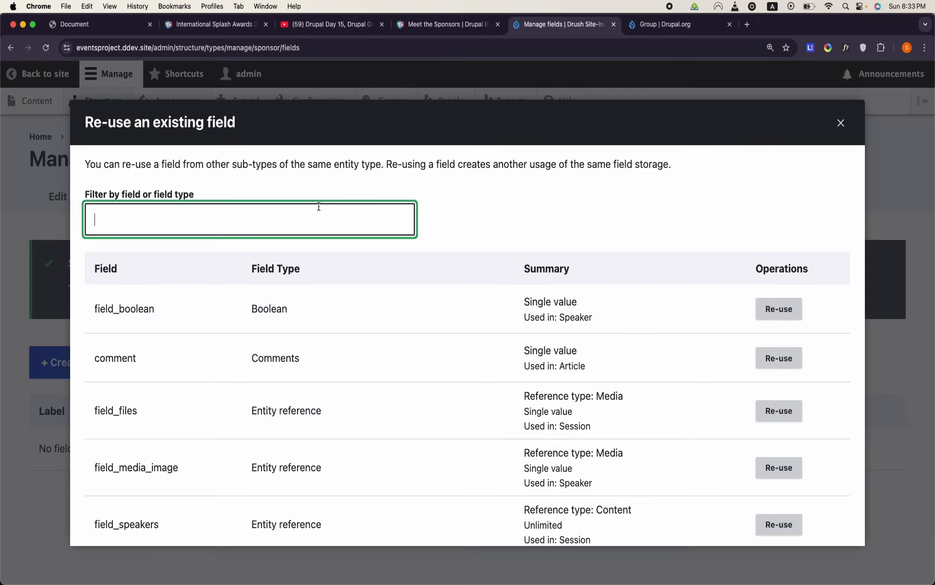
type("logo")
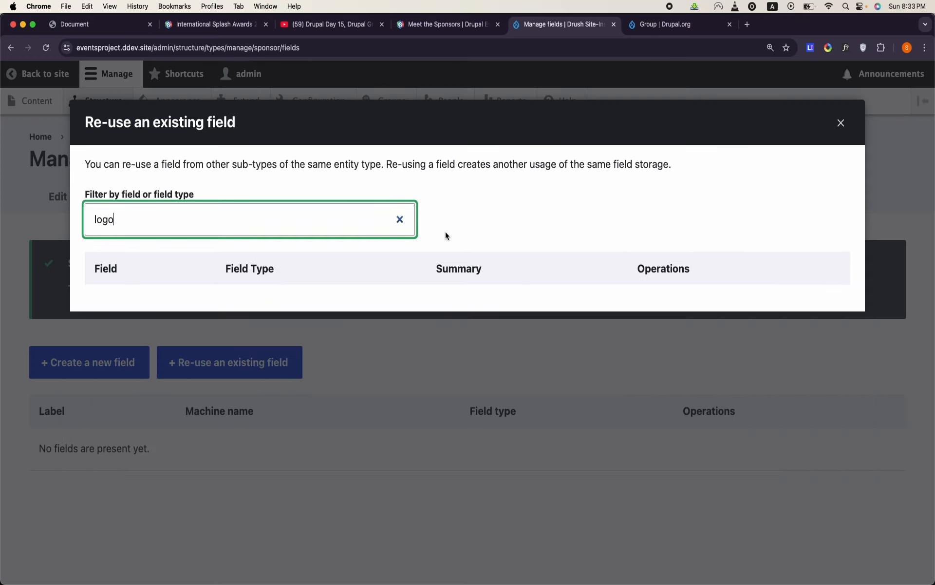
key("BackSpace")
key("BackSpace")
key("BackSpace")
key("BackSpace")
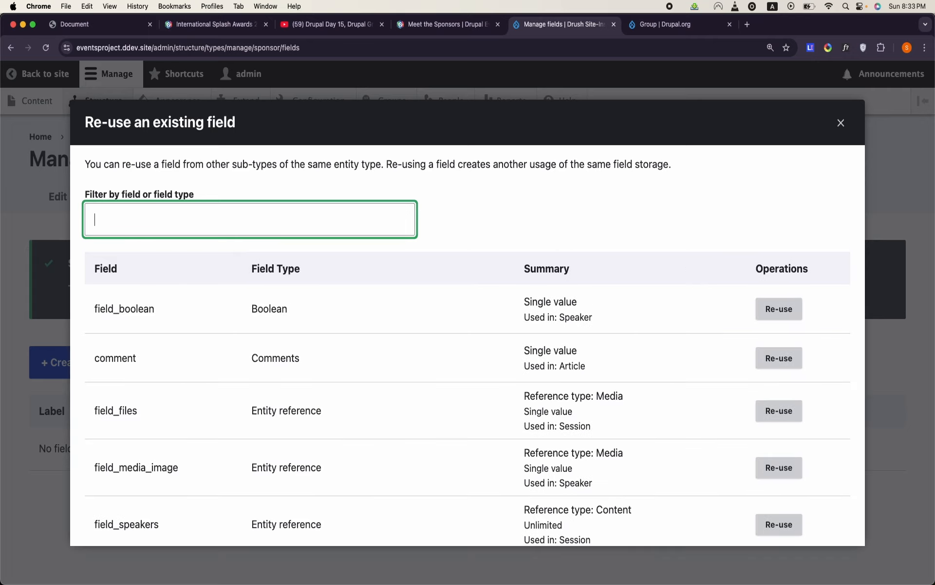
type("med")
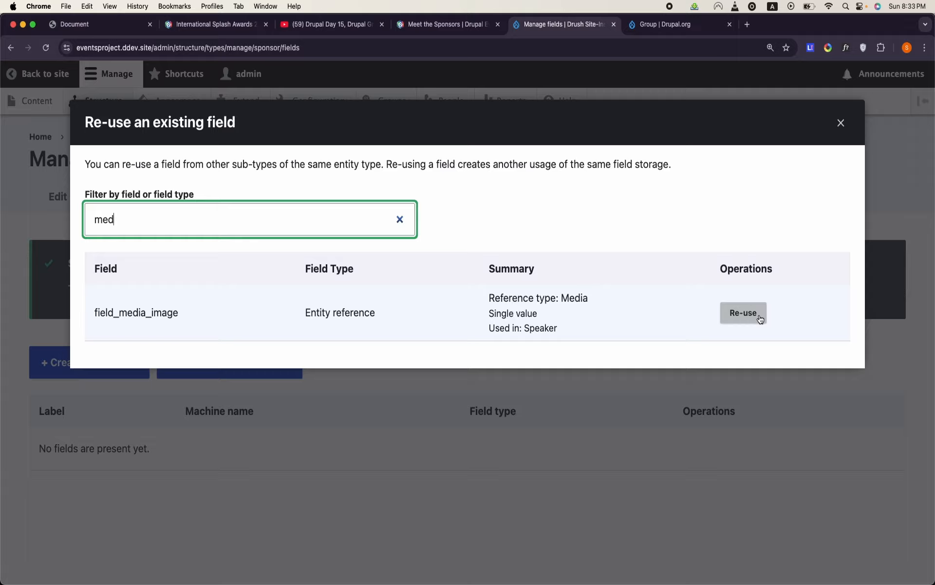
left_click(759, 315)
- Label the re-used media image field Logo and save its settings
scroll(362, 393, "down", 8)
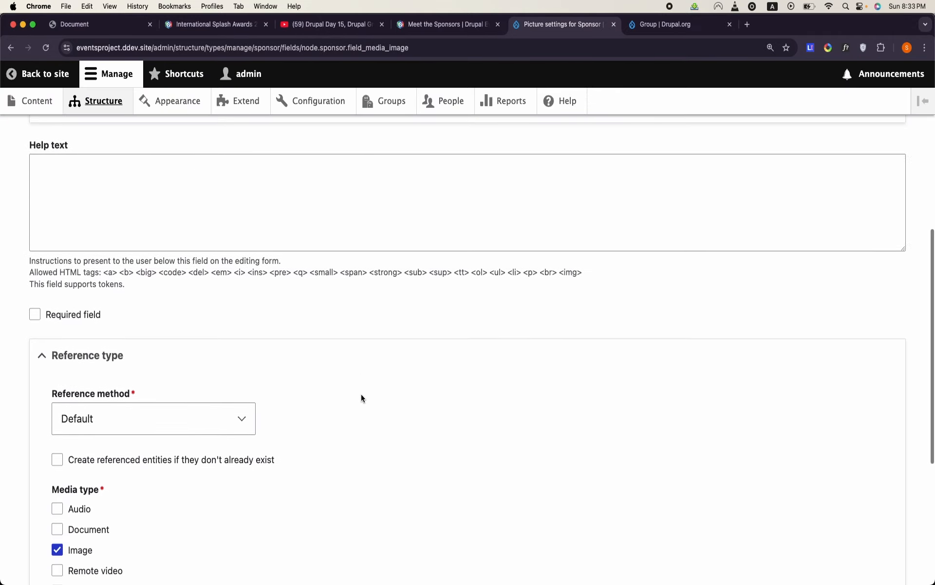
scroll(193, 410, "up", 15)
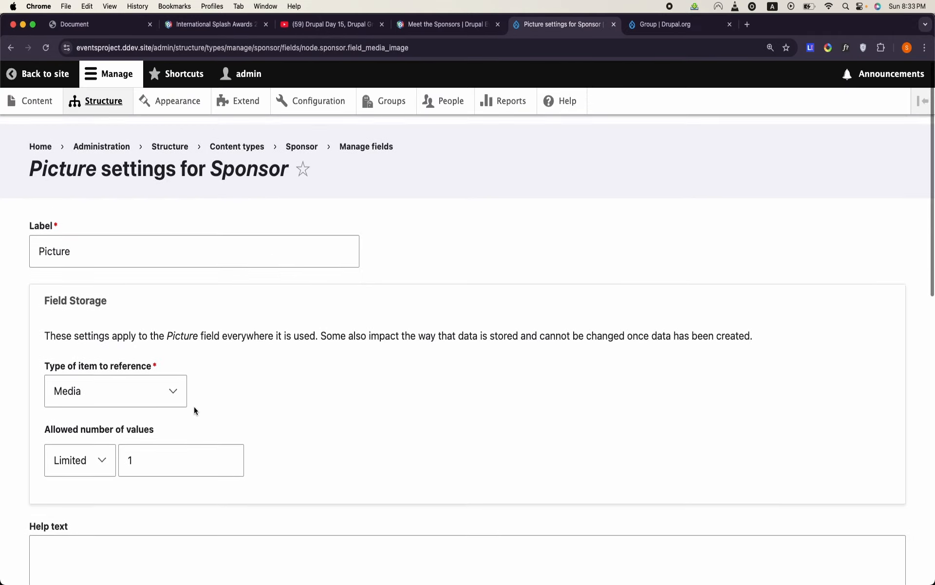
left_click(156, 244)
key("super+a")
type("Logo")
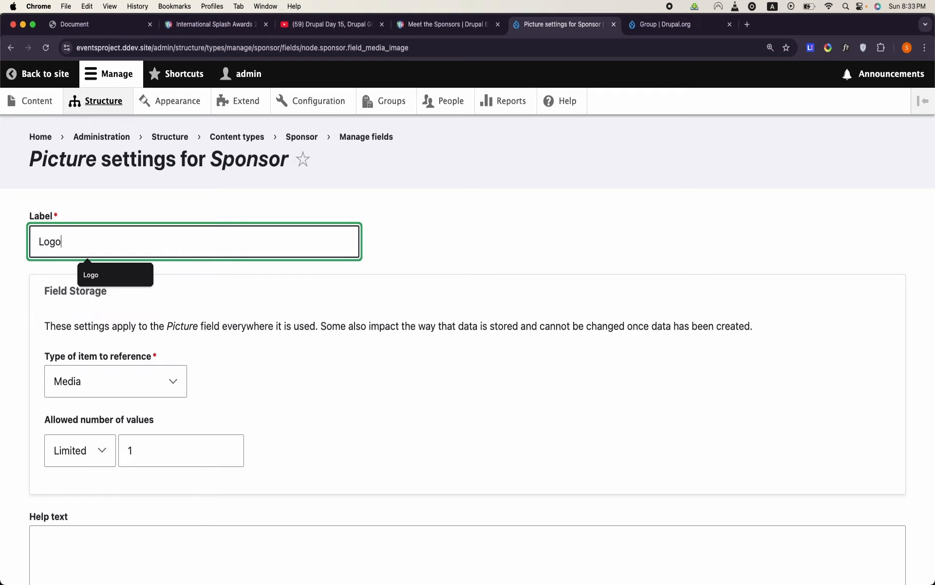
scroll(468, 316, "down", 15)
left_click(90, 502)
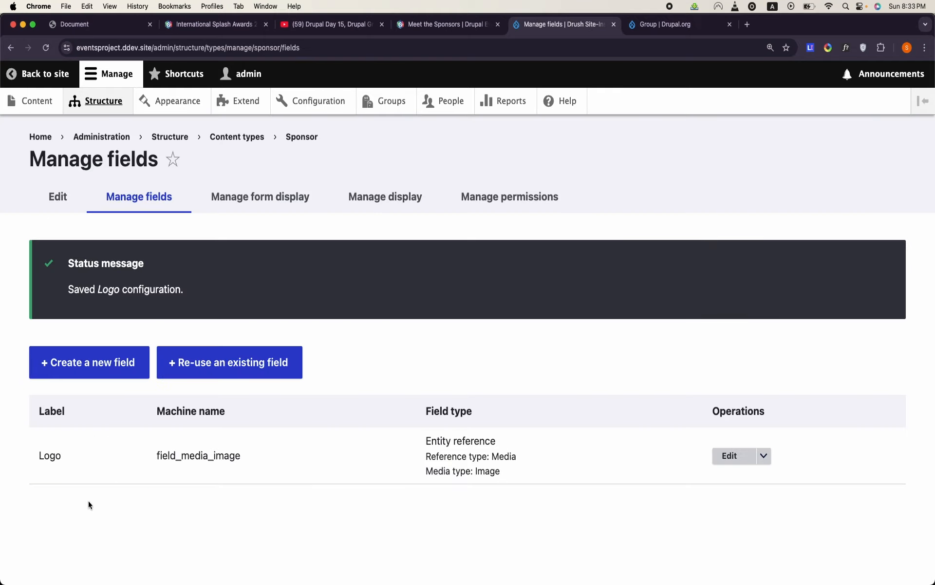
- Re-use field_links on the Sponsor content type with the label Website URL and save its settings
left_click(242, 360)
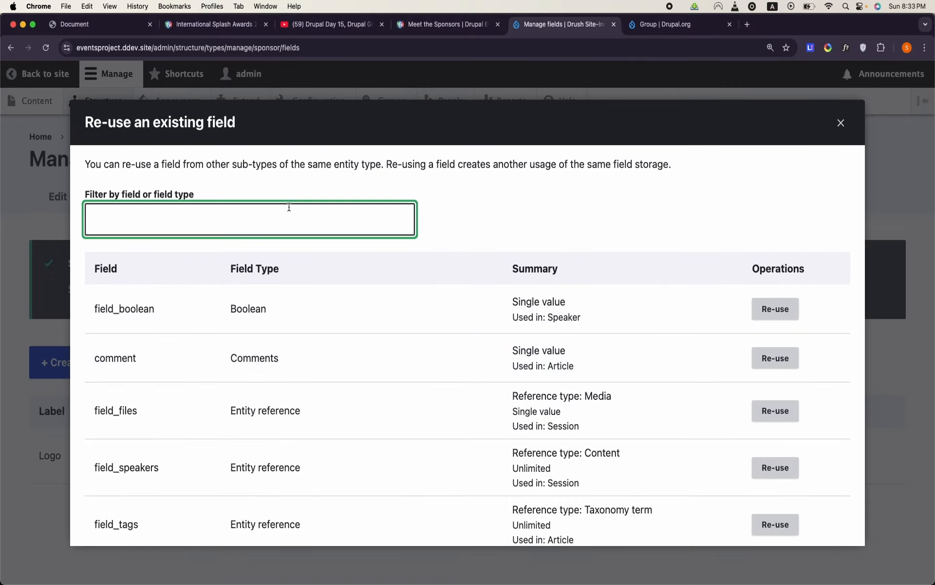
type("links")
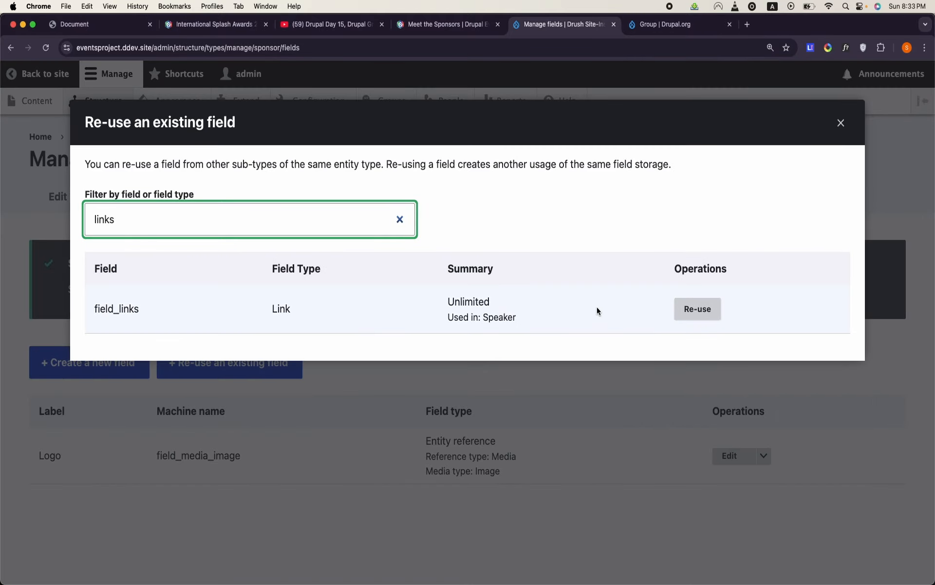
left_click(698, 308)
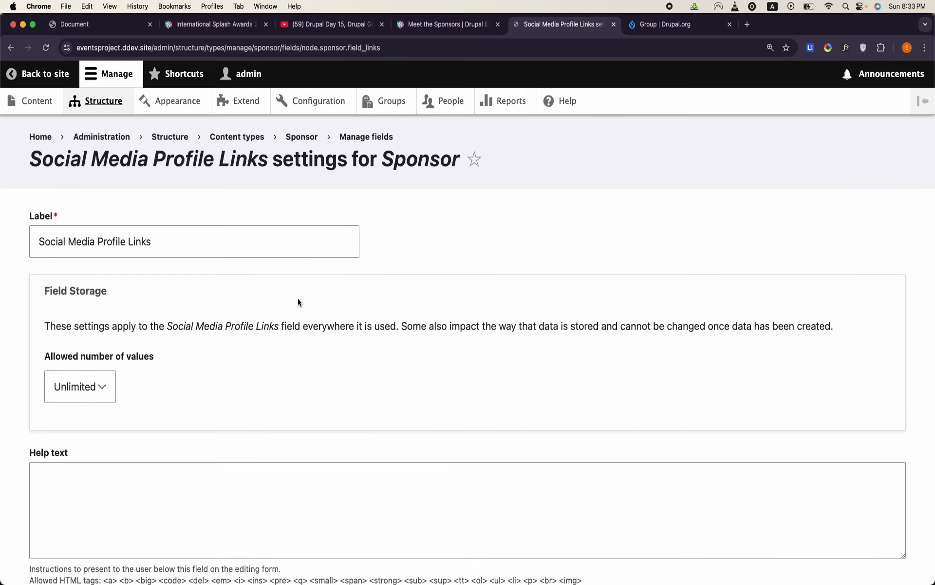
left_click(136, 235)
triple_click(138, 232)
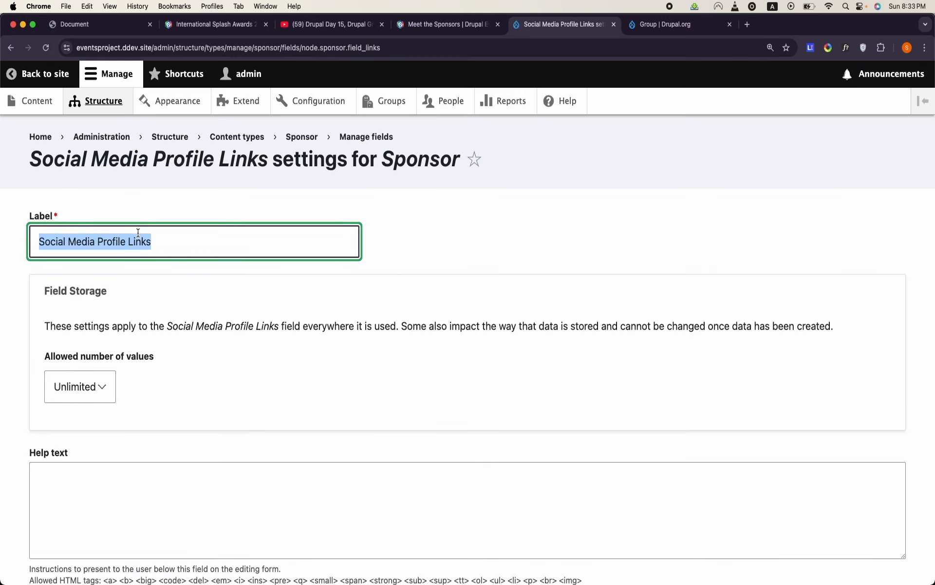
type("Web")
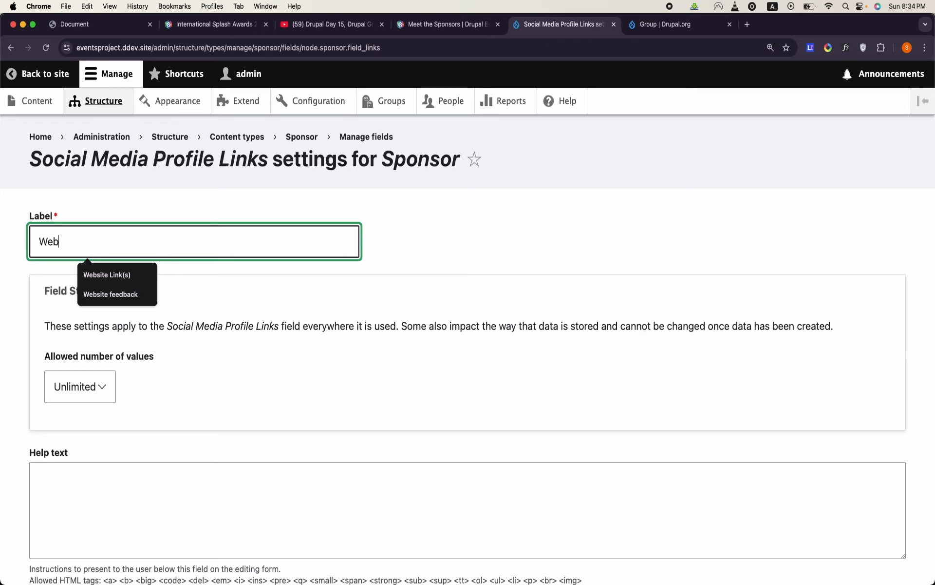
type("site URL")
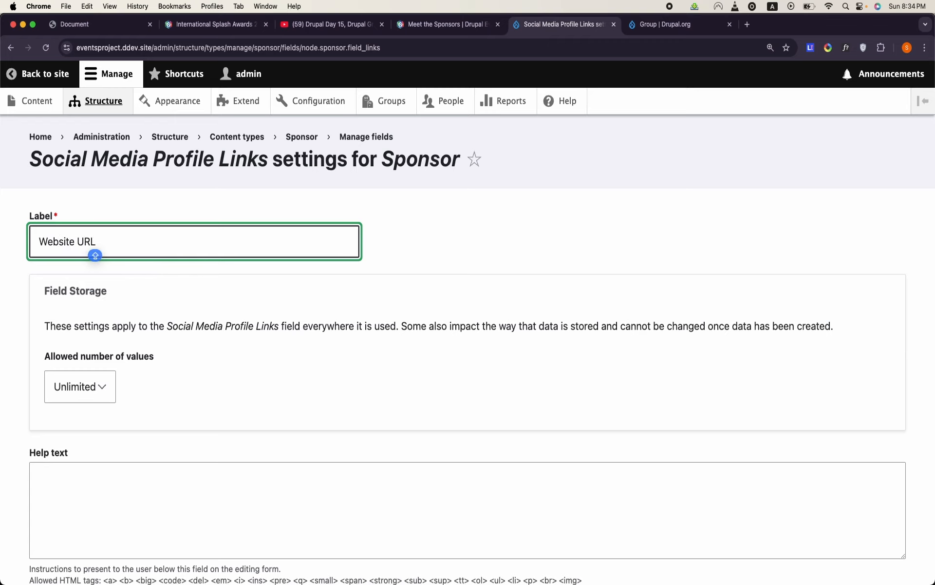
scroll(65, 253, "down", 8)
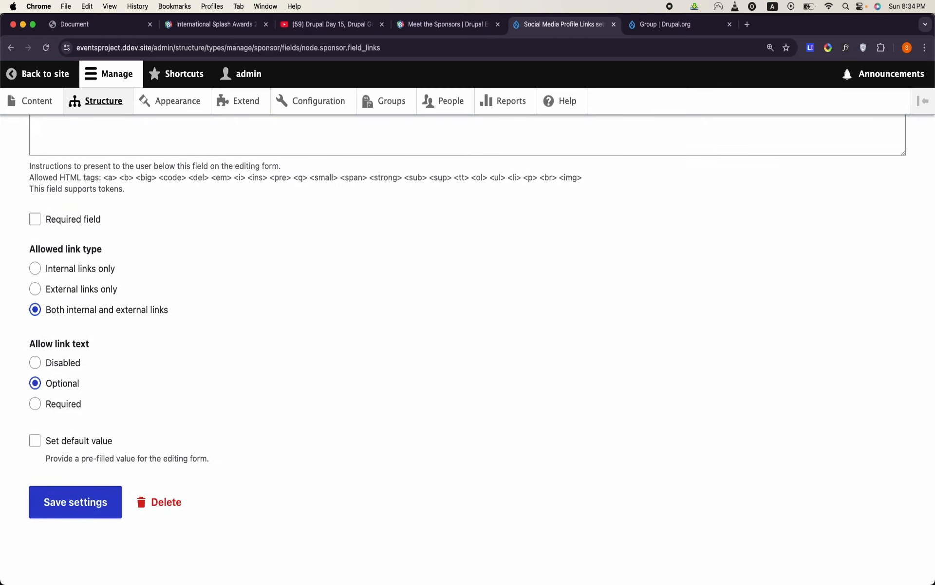
left_click(97, 503)
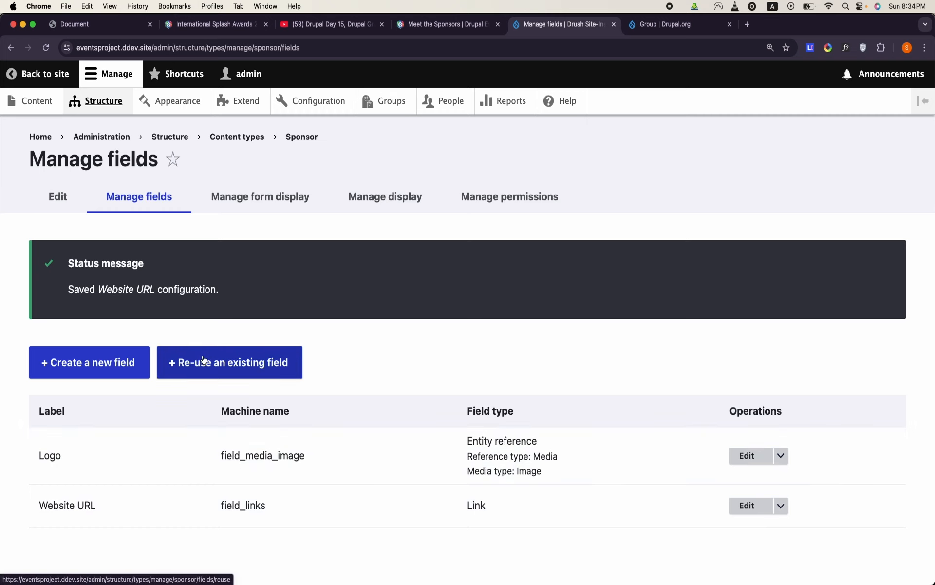
- Filter the re-usable fields by "intro", change the filter to "text", and re-use field_long_text on the Sponsor content type
left_click(256, 363)
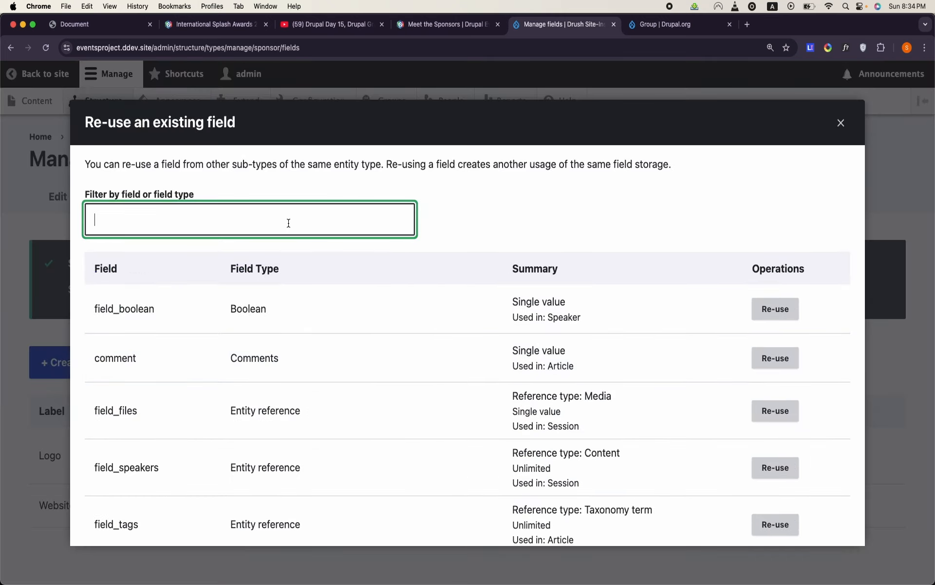
type("intro")
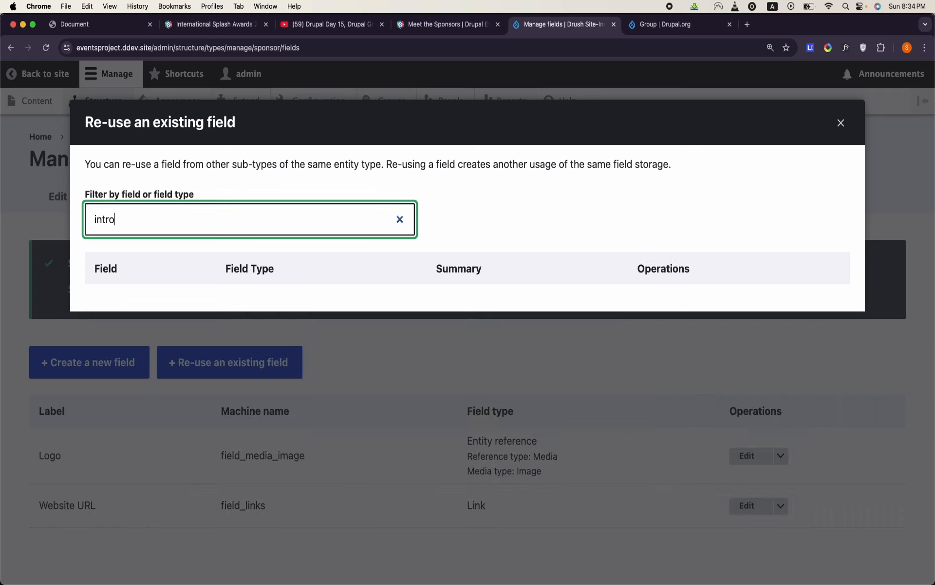
key("BackSpace")
key("BackSpace")
key("BackSpace")
key("BackSpace")
key("BackSpace")
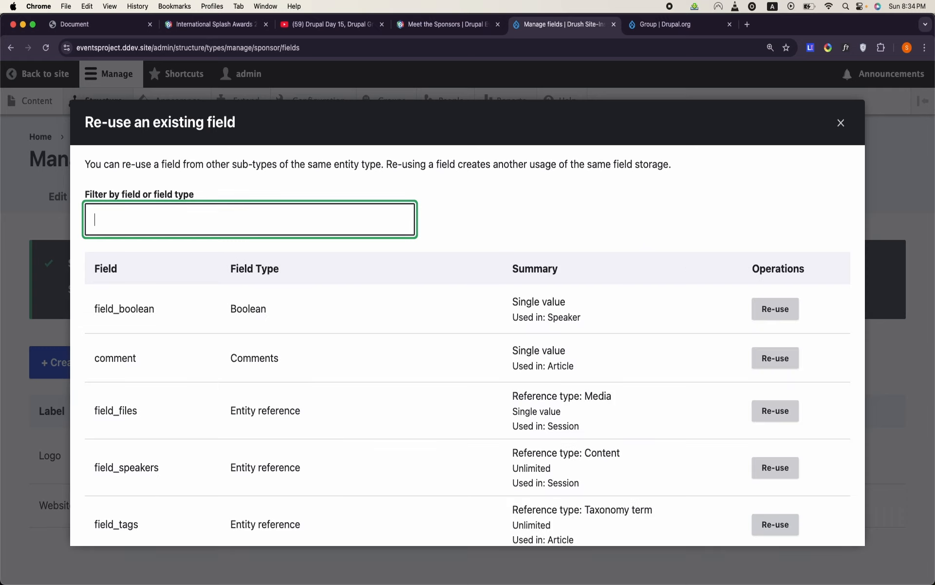
type("test")
type("xt")
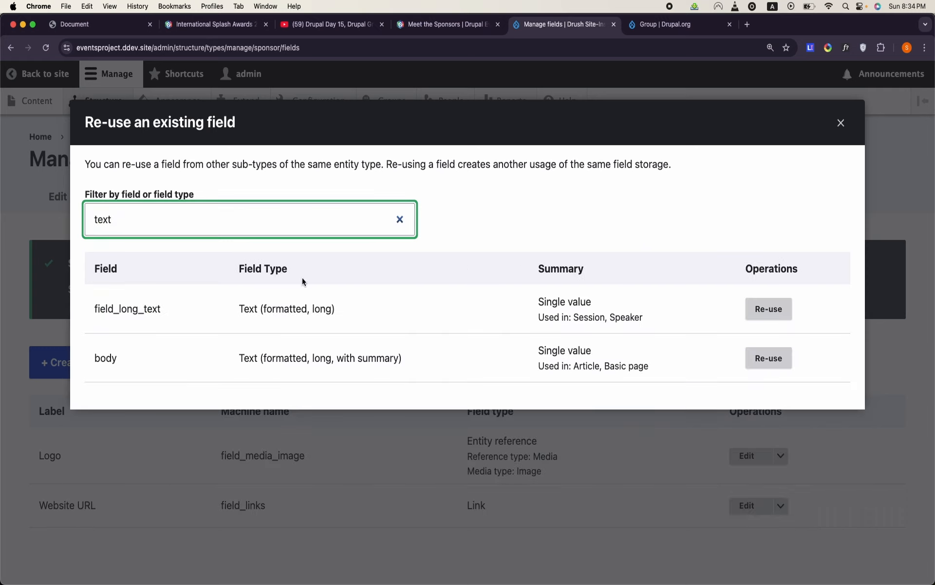
double_click(138, 316)
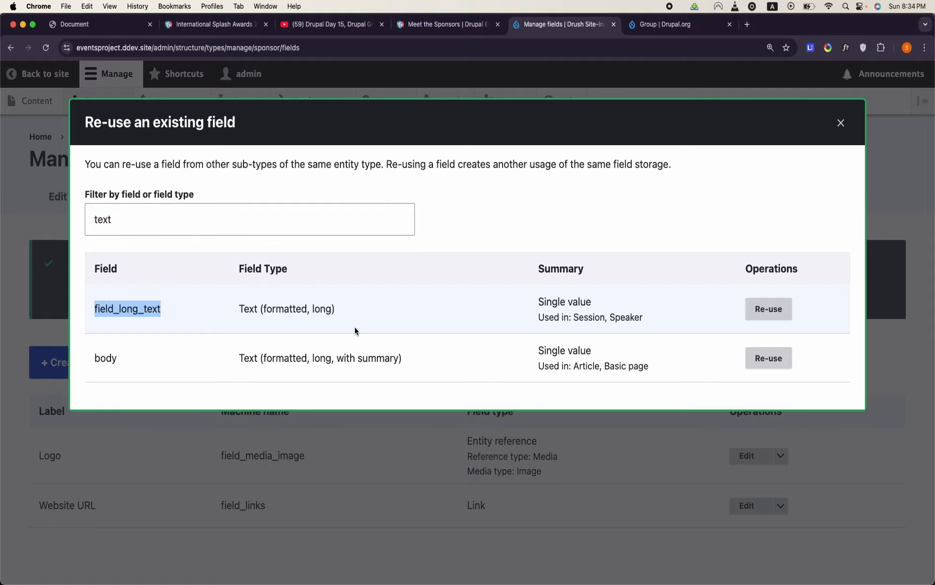
left_click(768, 308)
- Label the re-used long text field Sponsor details and save its settings
left_click(208, 246)
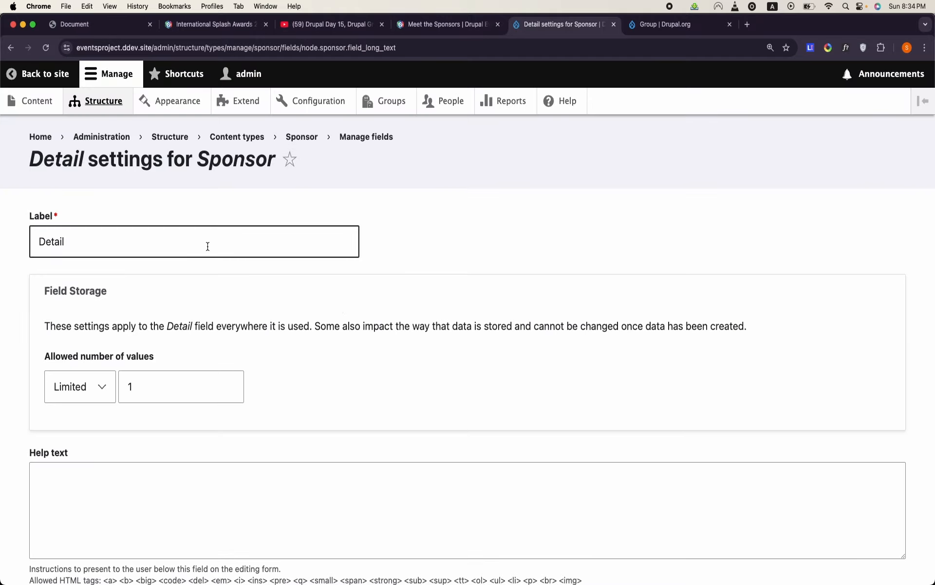
double_click(121, 251)
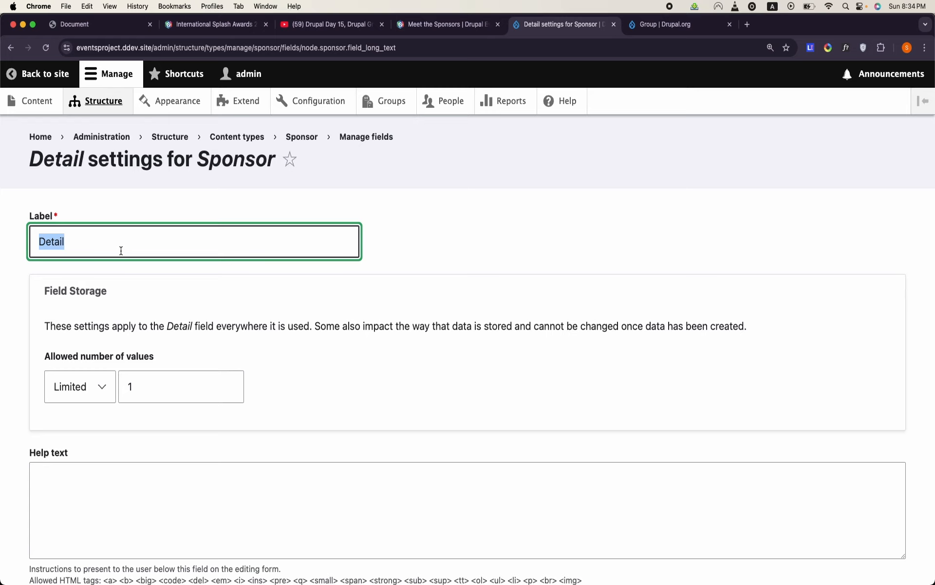
type("Intro")
key("BackSpace")
key("BackSpace")
key("BackSpace")
key("BackSpace")
key("BackSpace")
type("S")
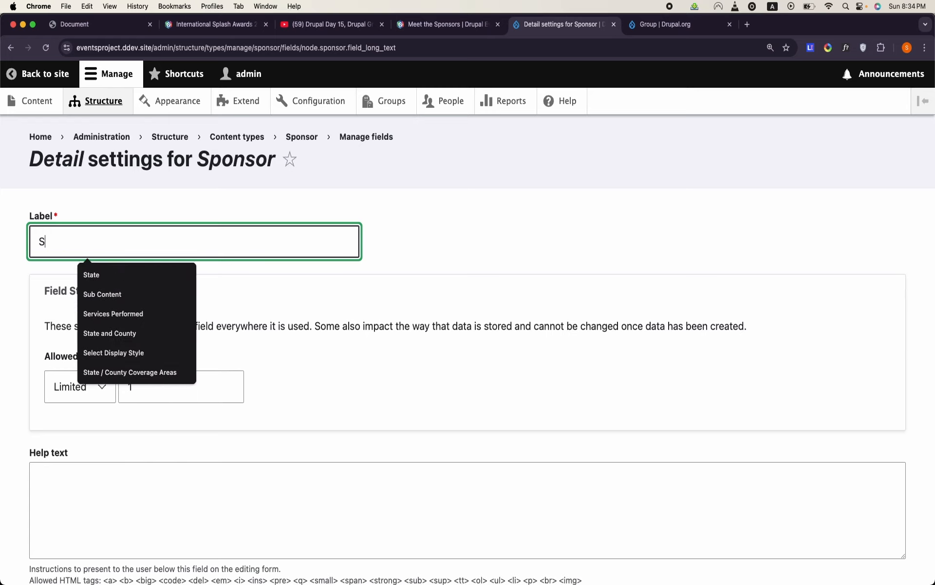
type("ponsor d")
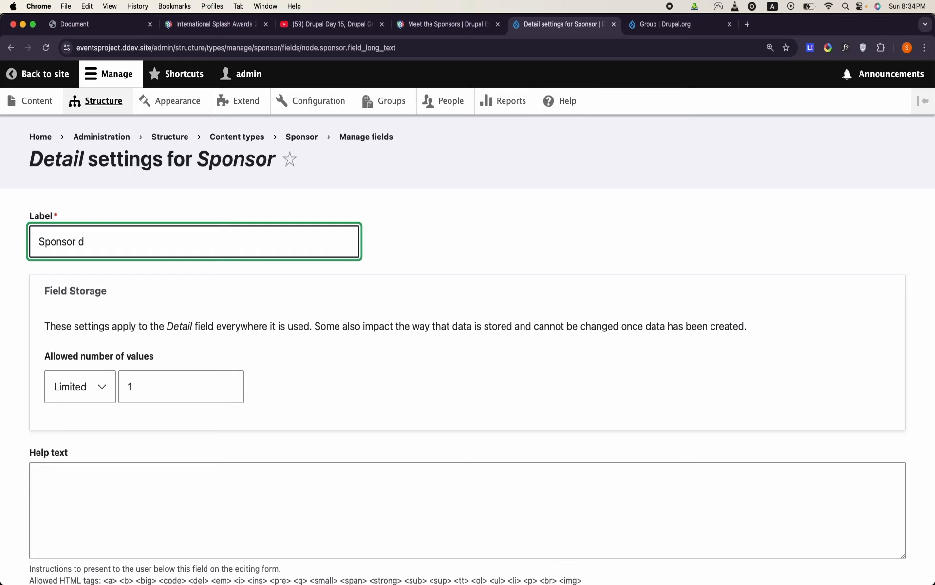
type("etails")
scroll(468, 316, "down", 10)
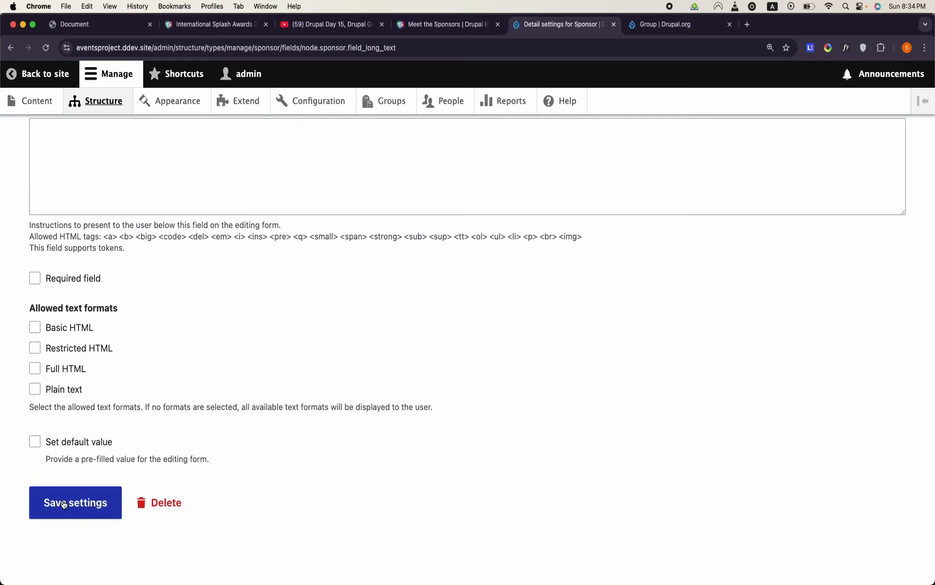
left_click(63, 504)
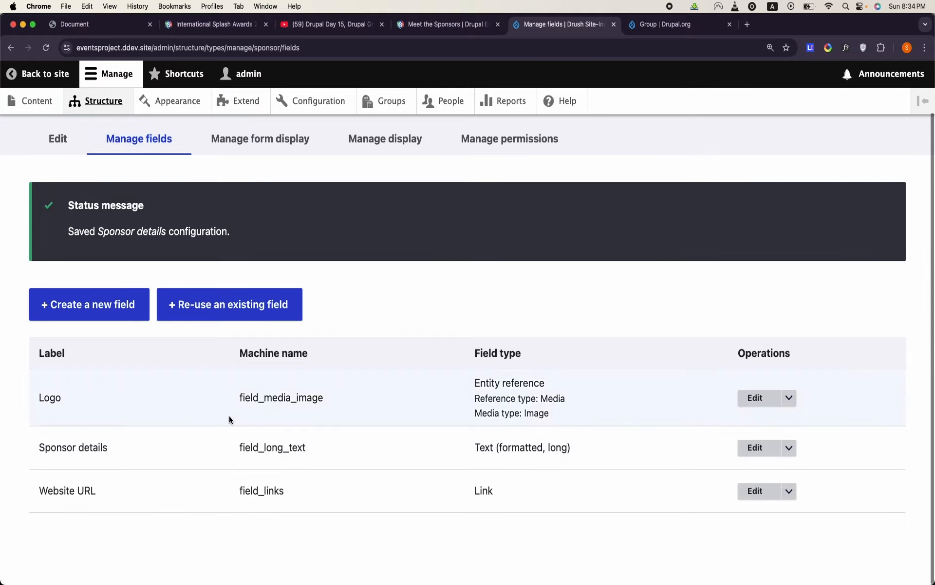
- Switch to OpenOffice Writer and examine the Sponsors and News tables of the data model
mouse_move(417, 560)
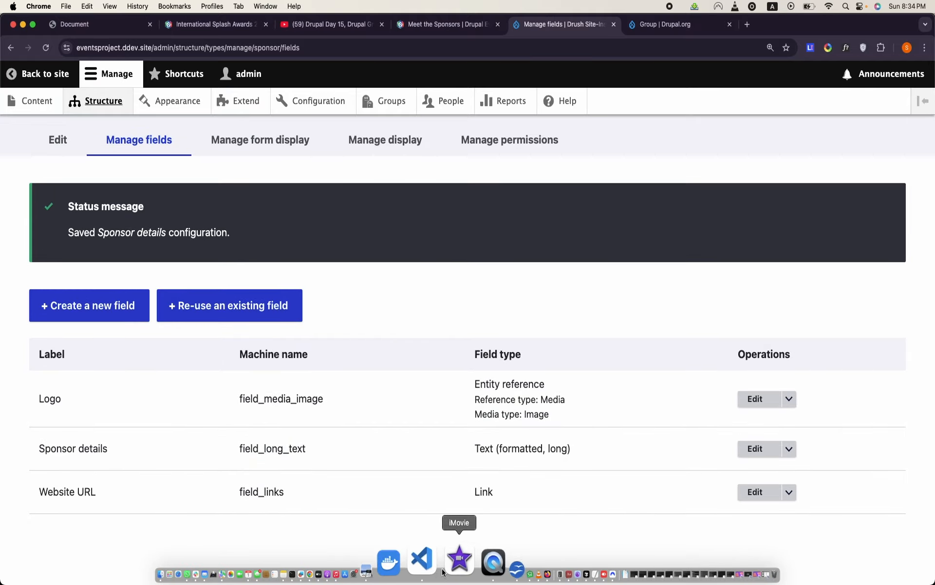
left_click(463, 562)
scroll(516, 339, "down", 8)
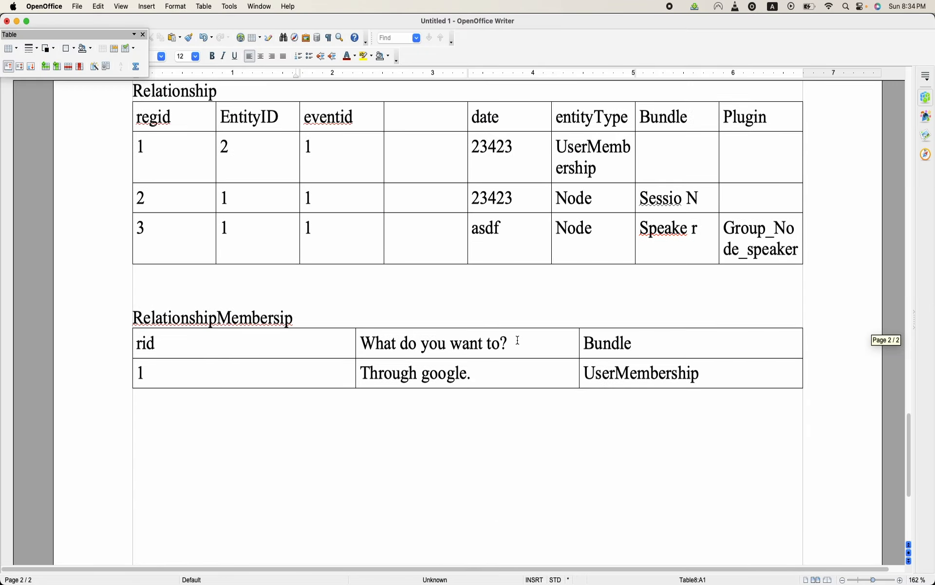
scroll(516, 339, "up", 10)
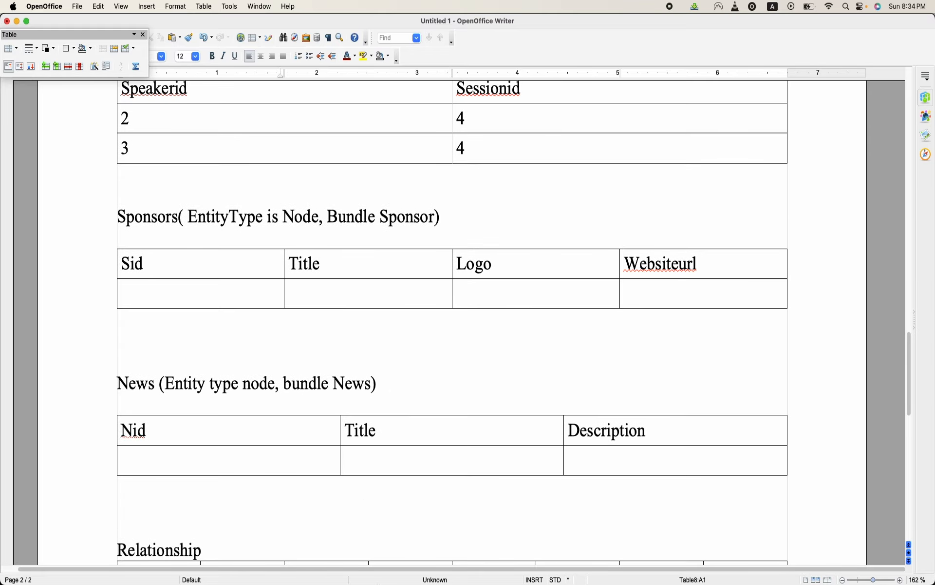
- Return to Chrome and open the form for adding new Sponsor content
left_click(369, 570)
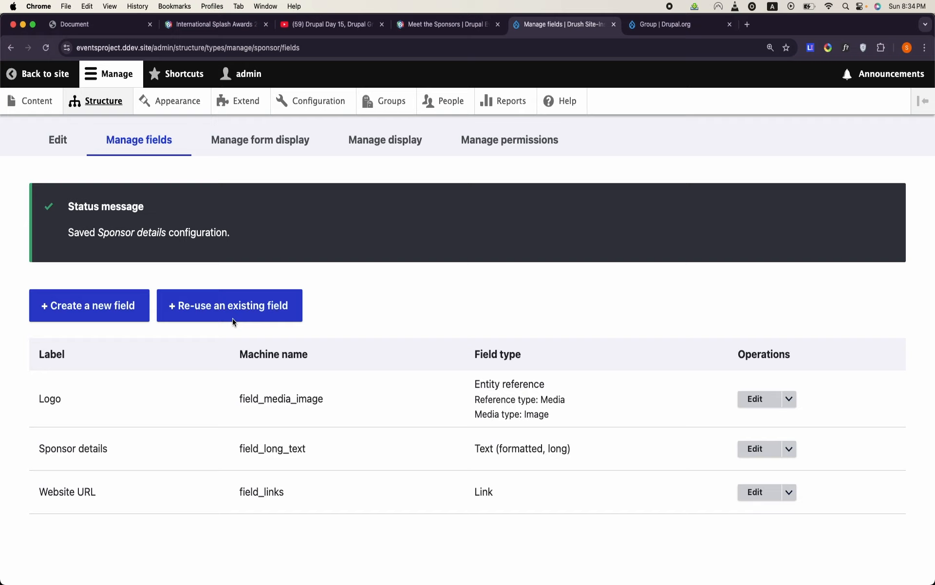
left_click(35, 101)
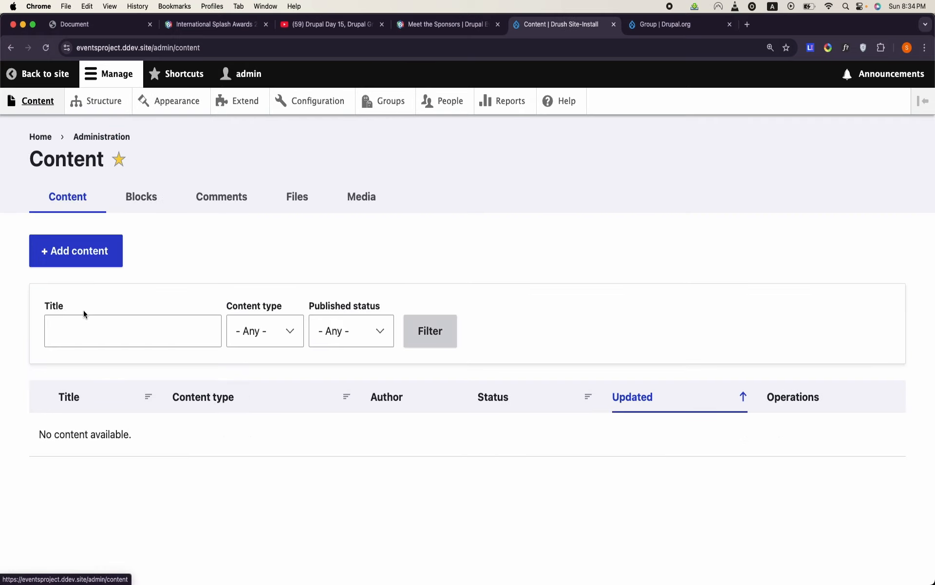
left_click(95, 259)
left_click(86, 408)
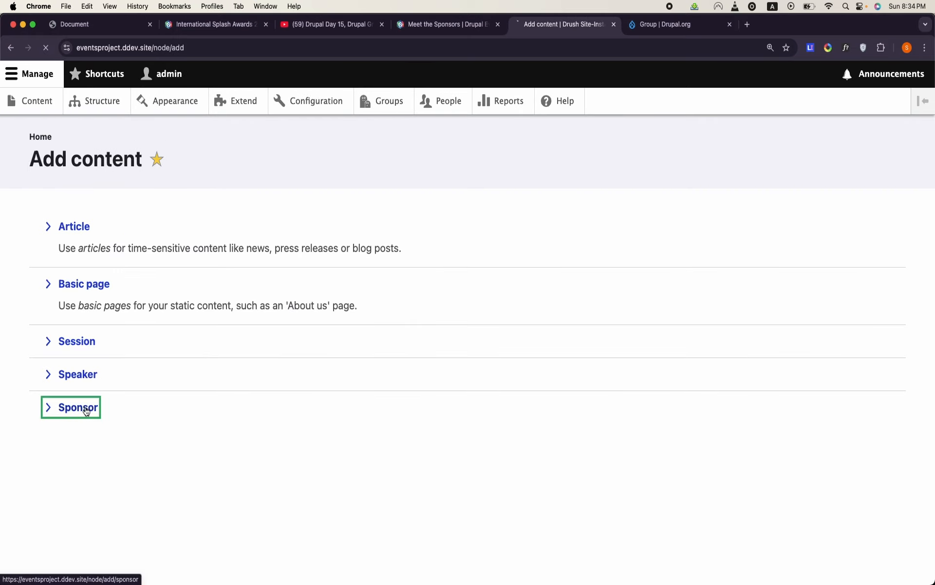
- Examine the fields of the Create Sponsor form, from the title and sponsor details down to the website URL
scroll(86, 407, "down", 1)
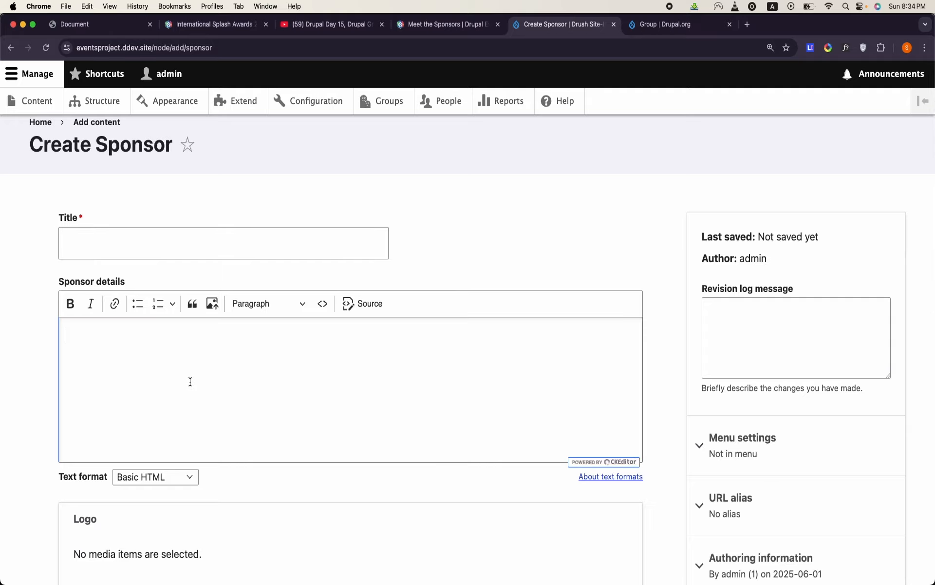
scroll(190, 379, "down", 10)
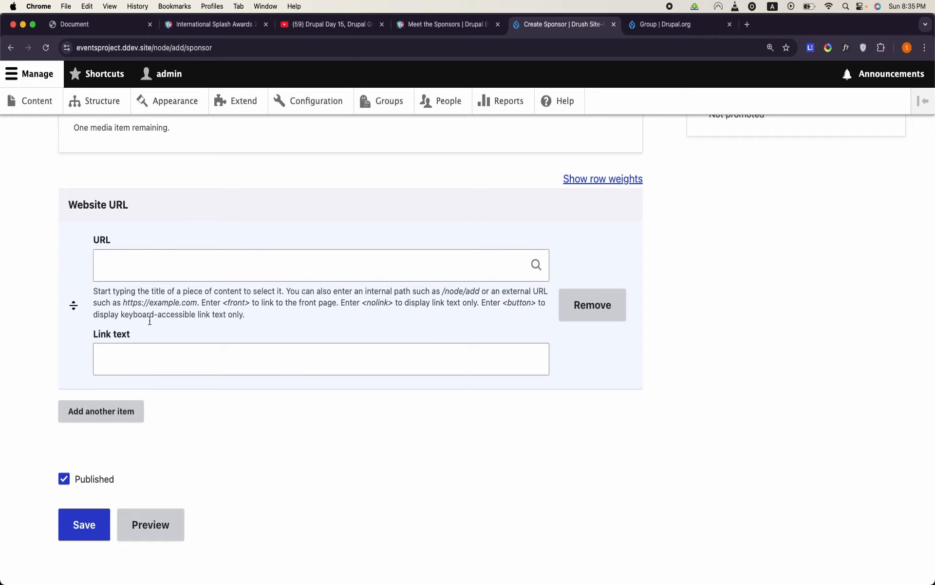
scroll(144, 369, "up", 10)
scroll(145, 370, "down", 1)
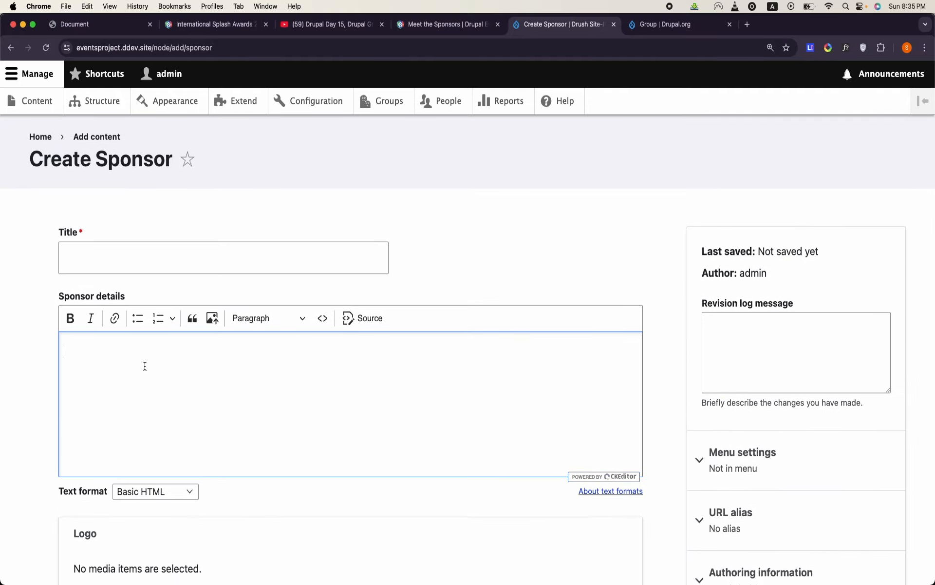
- Switch to OpenOffice Writer and examine the News table of the data model
mouse_move(465, 576)
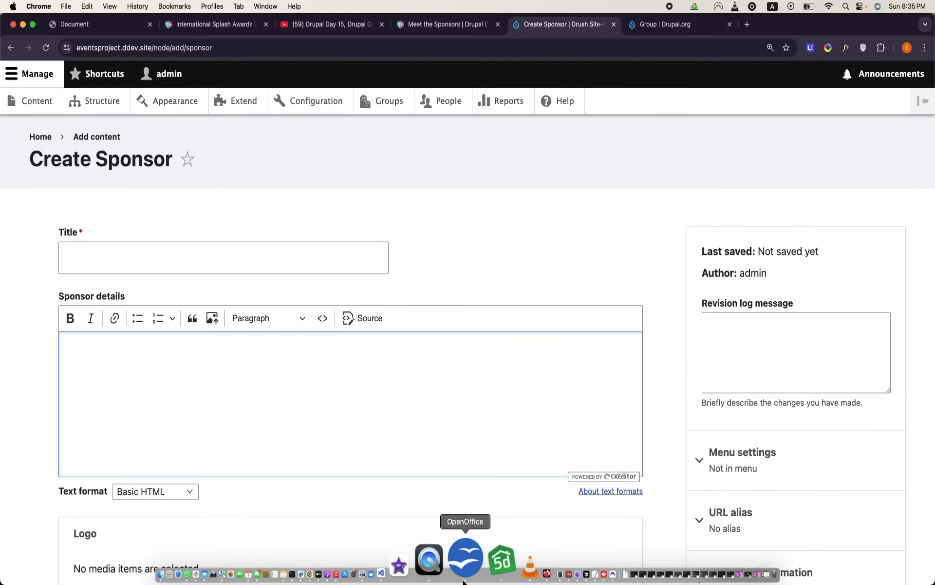
left_click(465, 576)
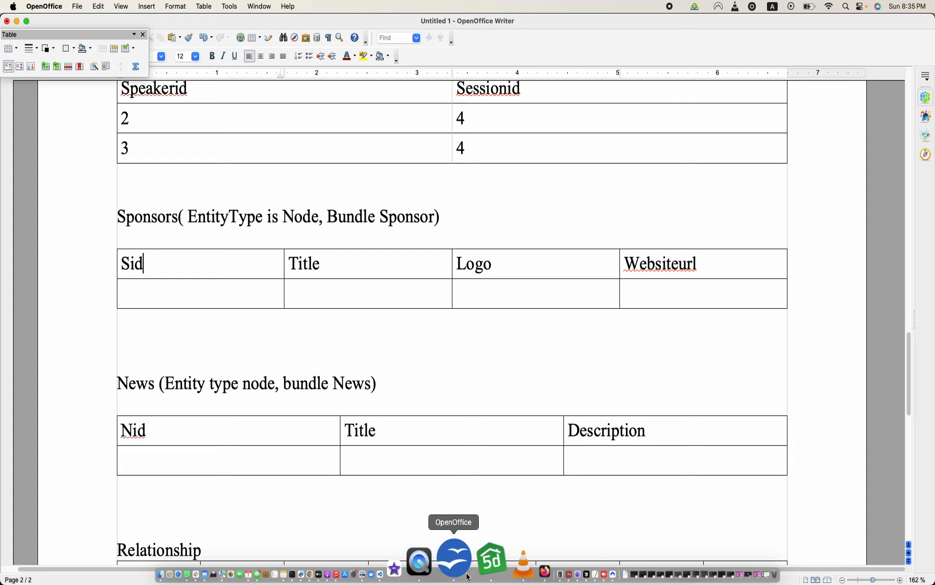
scroll(388, 357, "down", 6)
scroll(388, 358, "up", 5)
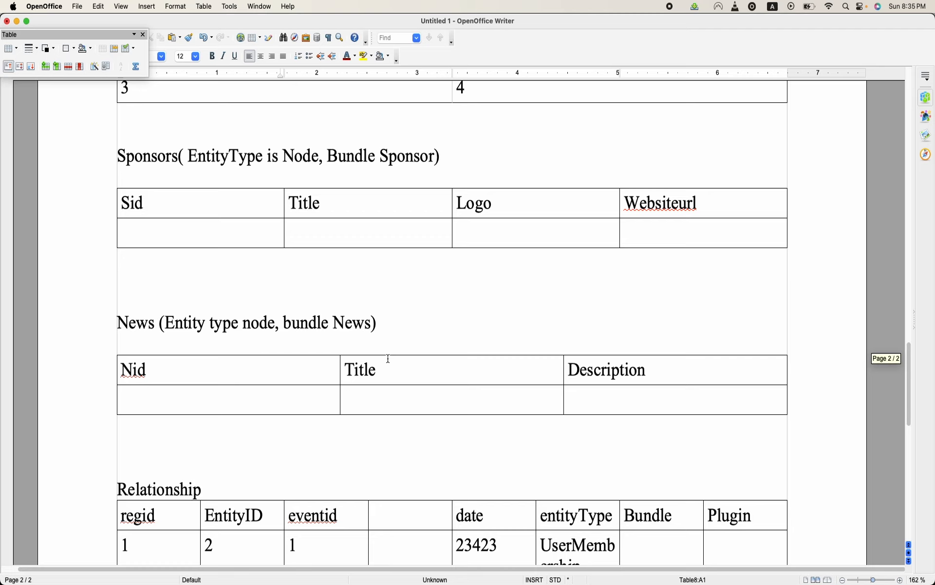
double_click(146, 313)
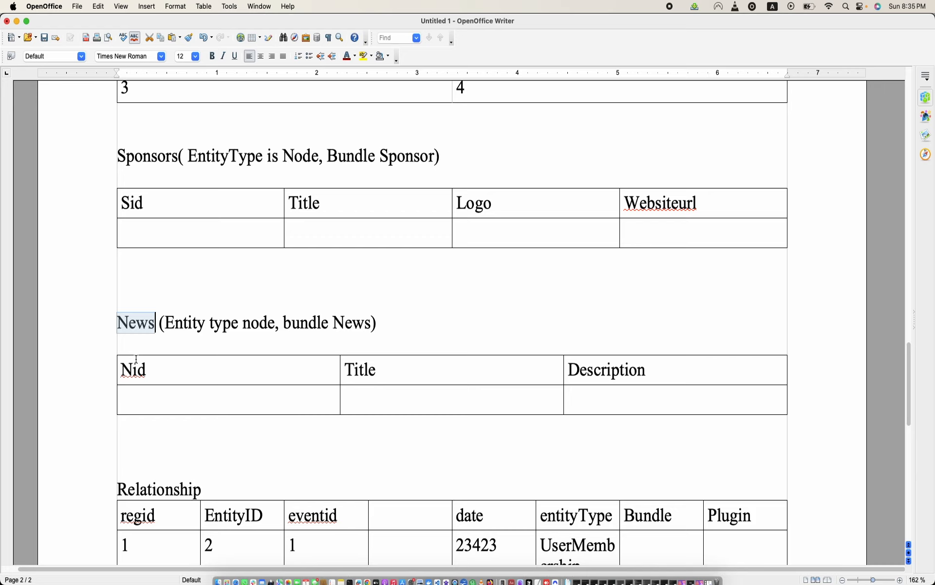
- Return to Chrome and start a new content type named News
mouse_move(311, 575)
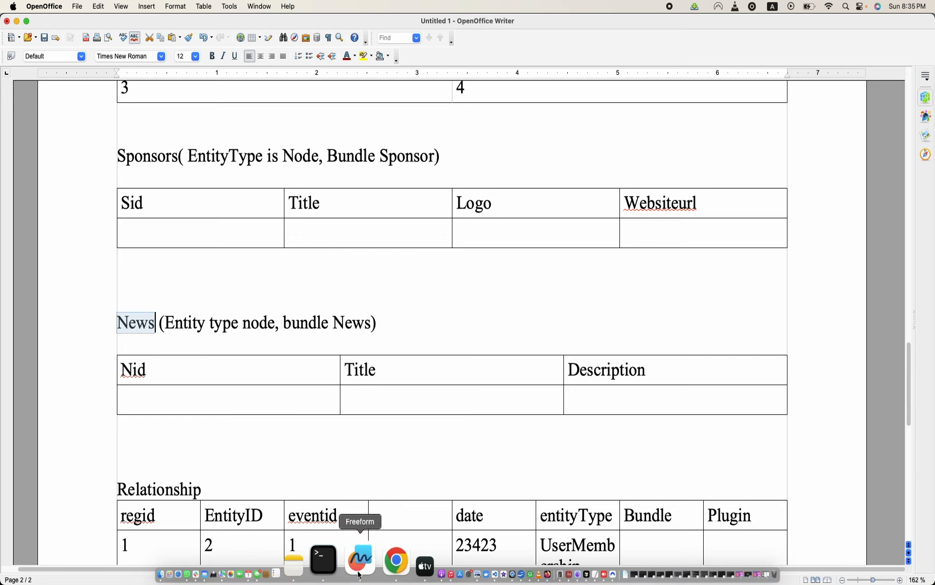
left_click(374, 561)
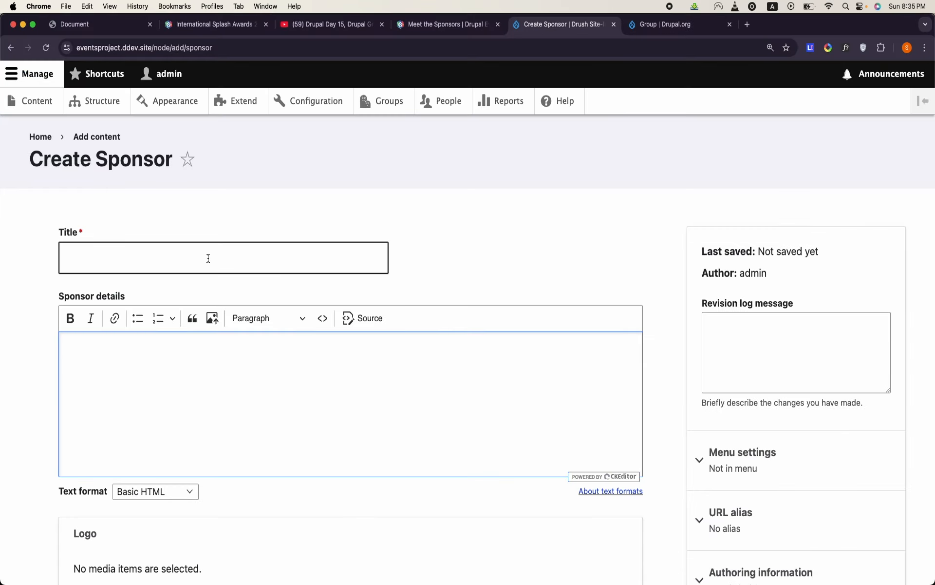
left_click(125, 109)
scroll(112, 297, "down", 3)
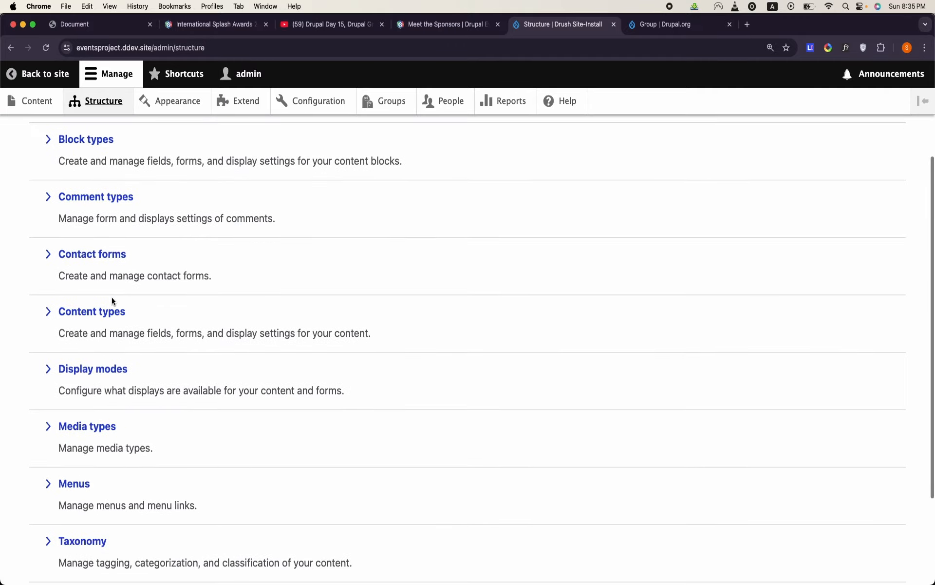
left_click(104, 311)
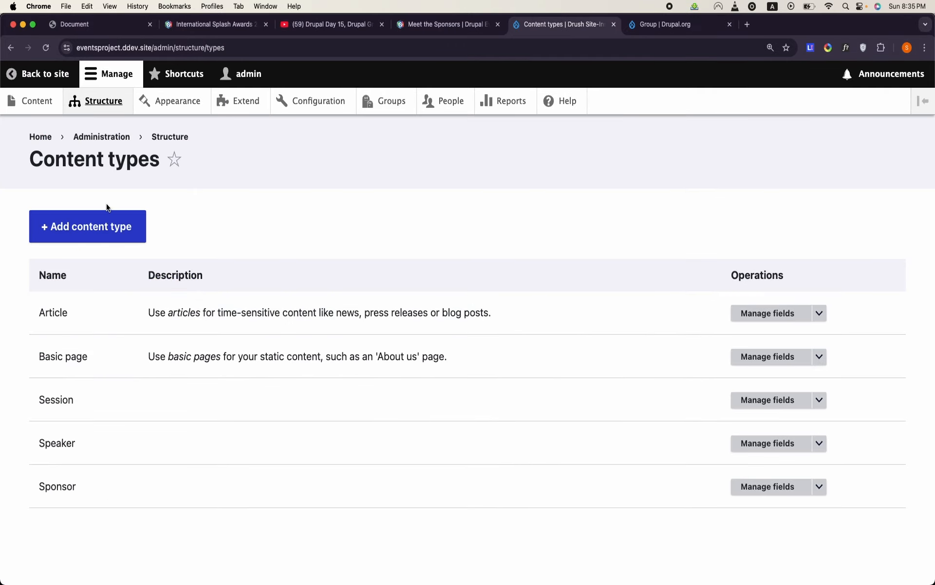
left_click(107, 271)
type("News")
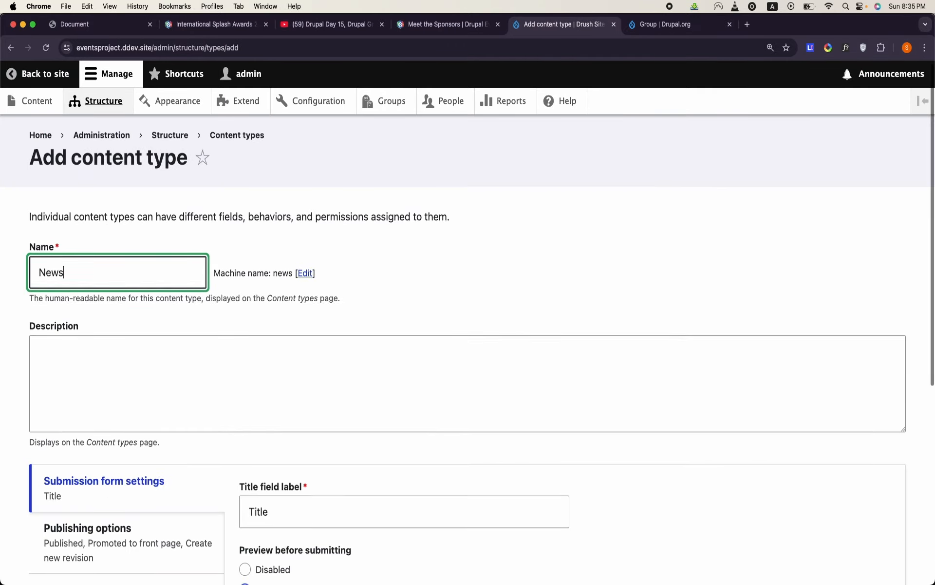
- Turn off Promoted to front page and Create new revision in the News content type's default publishing options
scroll(107, 275, "down", 5)
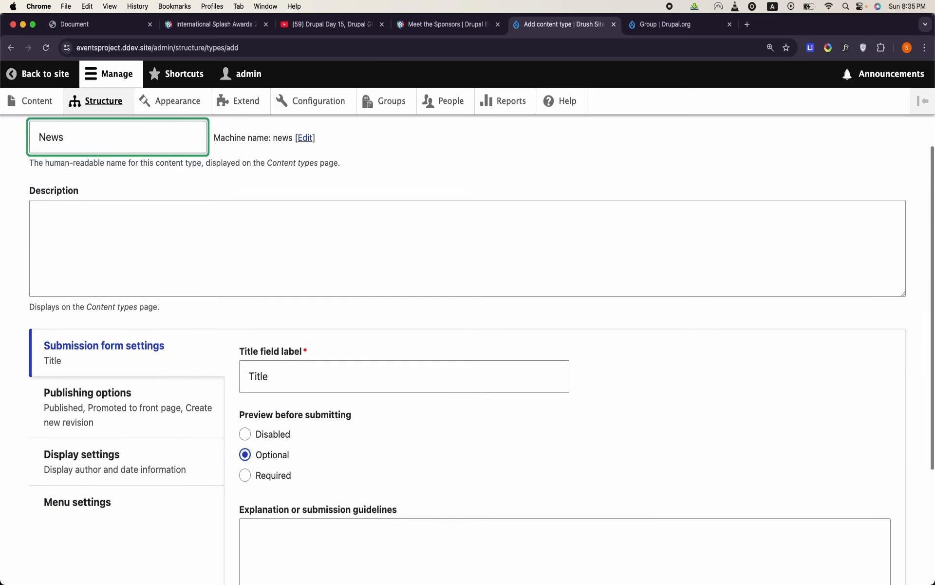
left_click(170, 360)
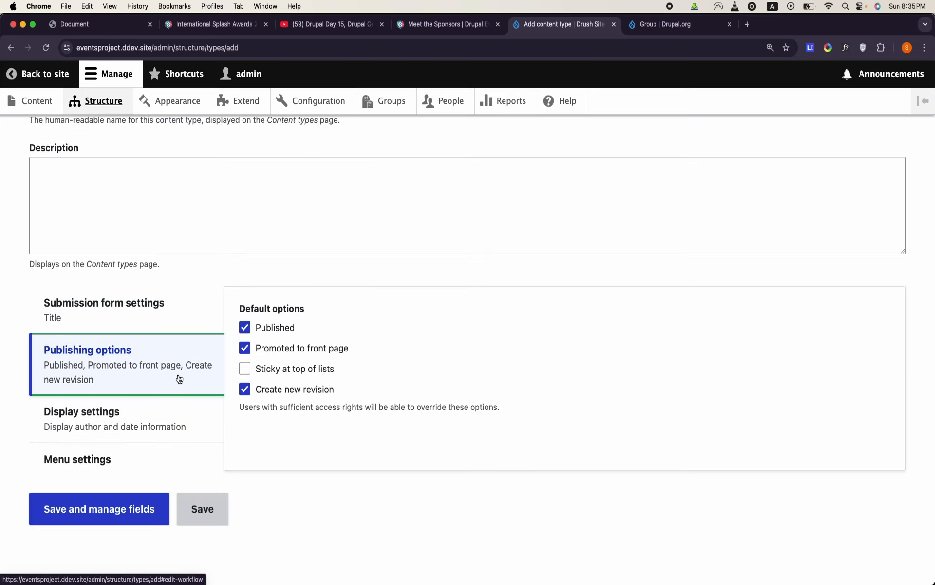
left_click(245, 347)
left_click(244, 396)
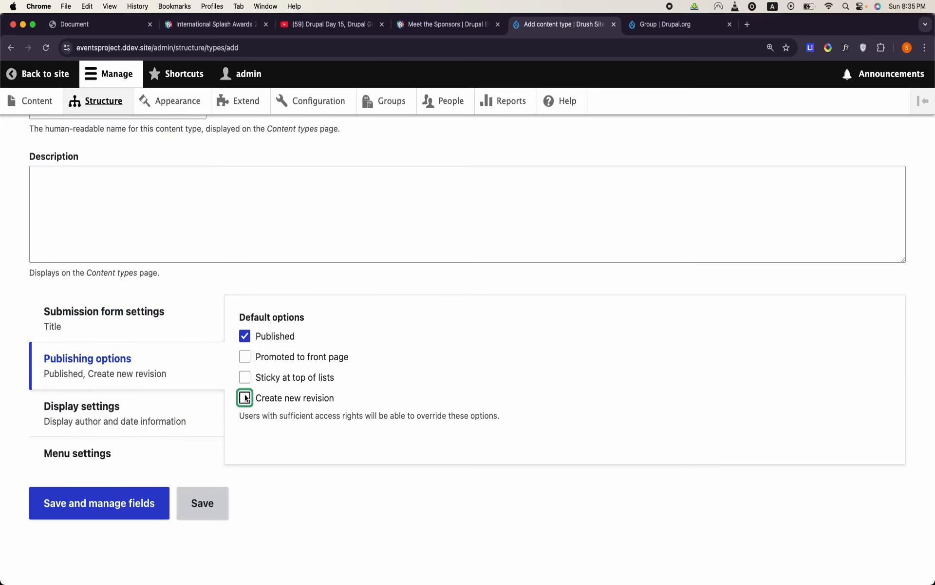
- Turn off the display of author and date information for News, and save the content type to manage its fields
left_click(170, 420)
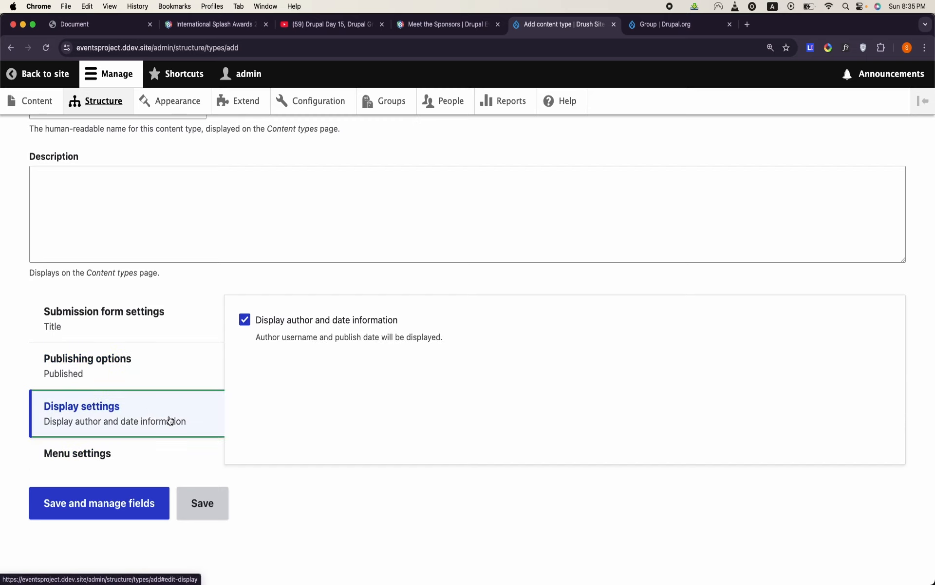
left_click(244, 320)
left_click(156, 444)
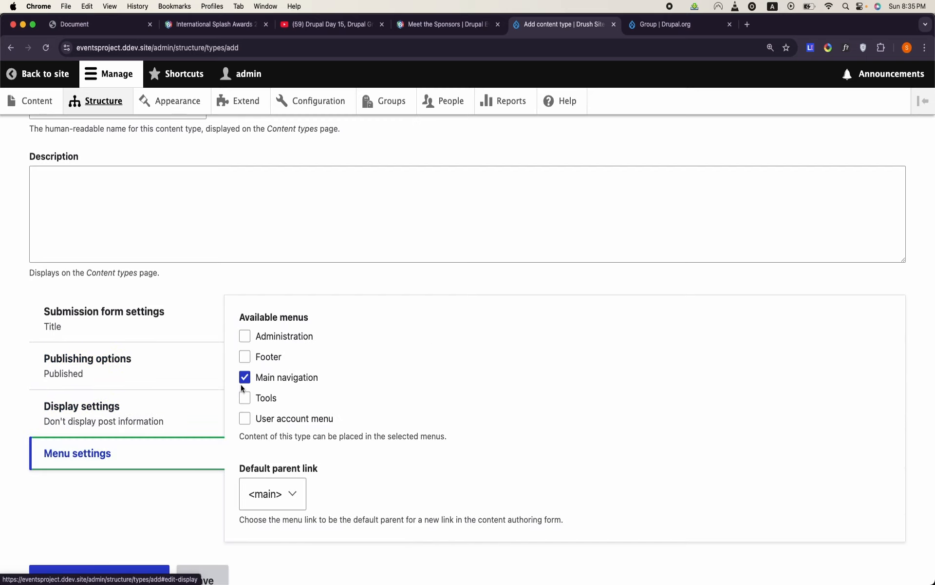
scroll(240, 384, "down", 3)
left_click(114, 499)
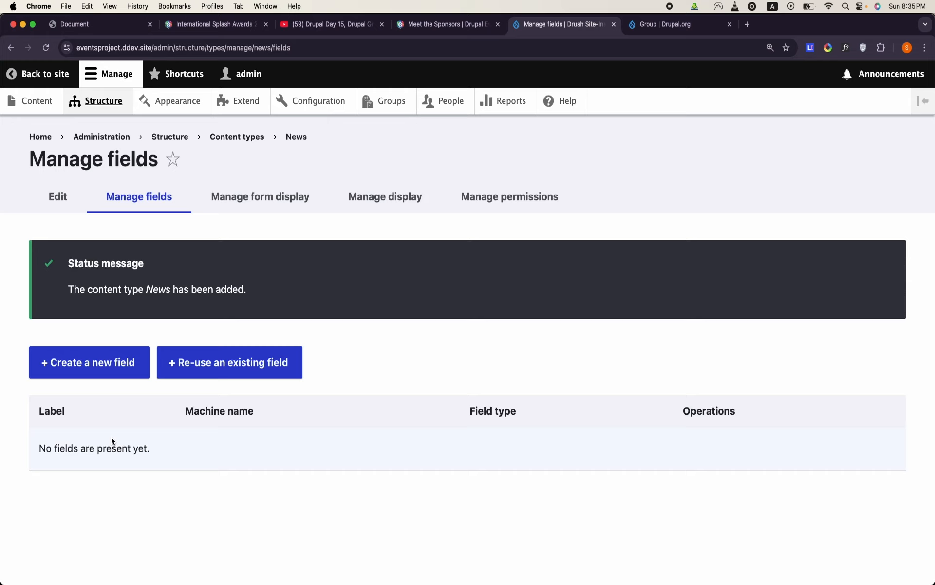
- Filter the re-usable fields by "text", re-use field_long_text on the News content type, and save its settings
left_click(240, 361)
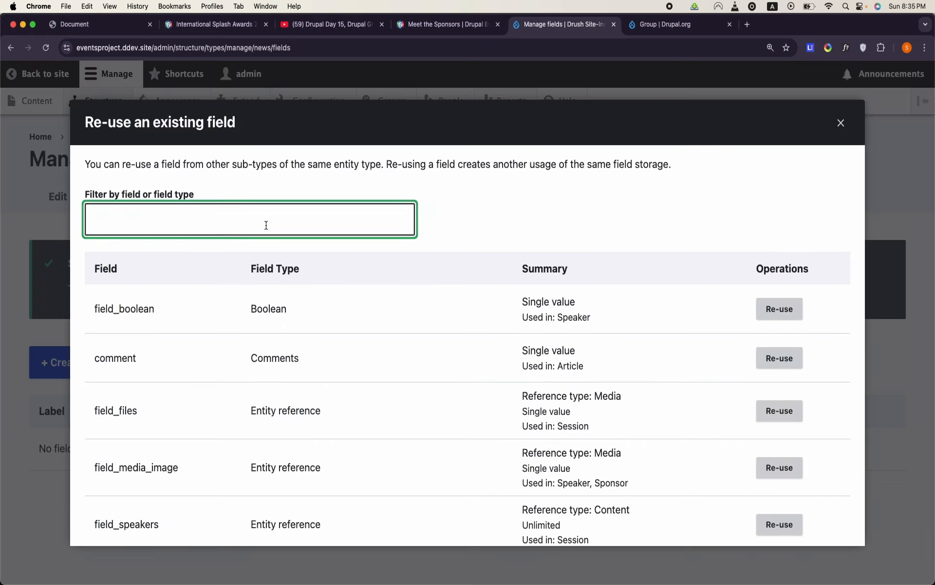
type("text")
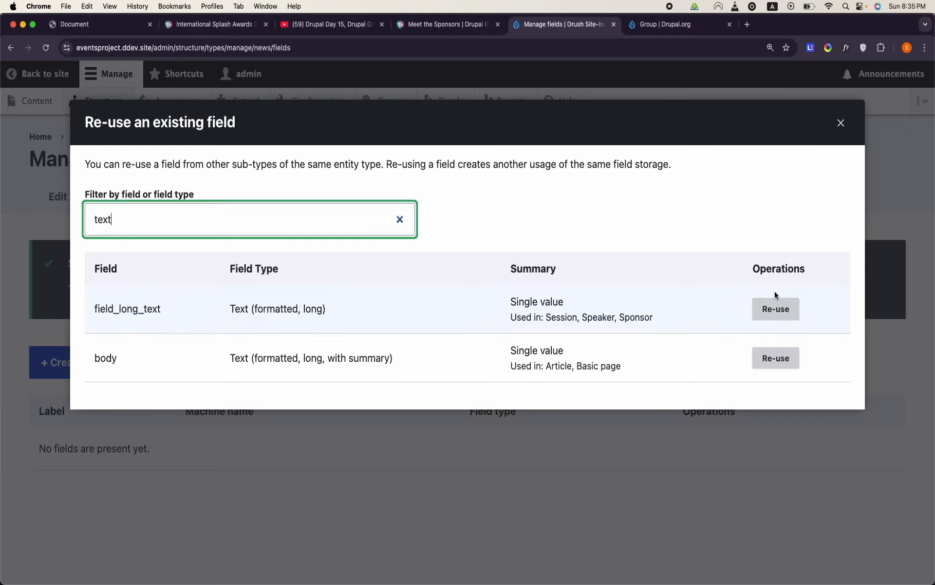
left_click(775, 314)
scroll(192, 256, "down", 10)
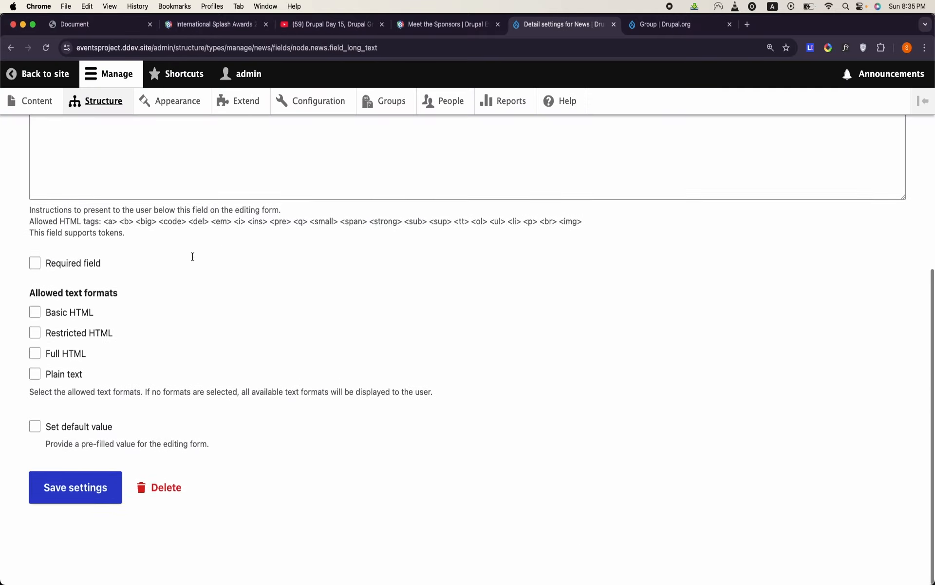
left_click(98, 498)
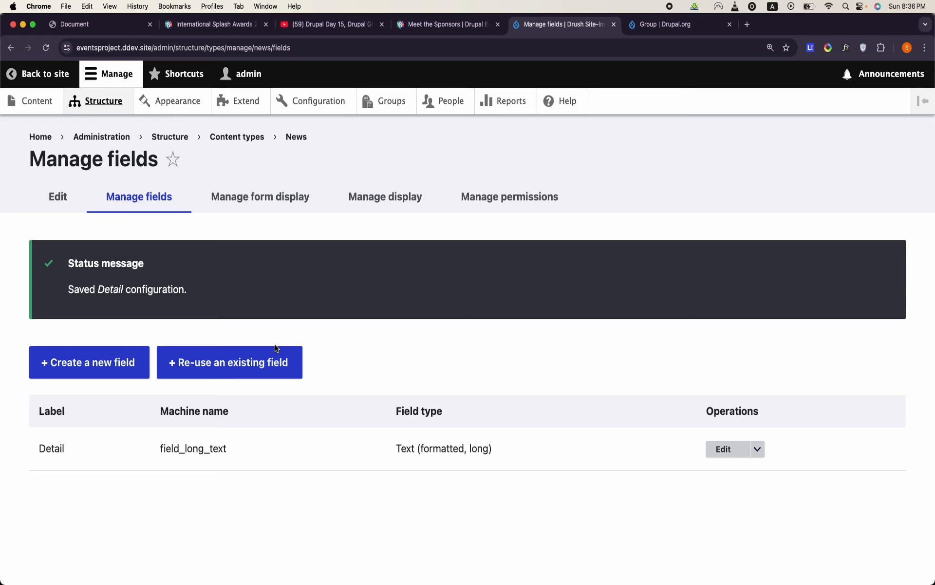
- Filter the re-usable fields by "med", re-use field_media_image on the News content type, and save its settings
left_click(250, 376)
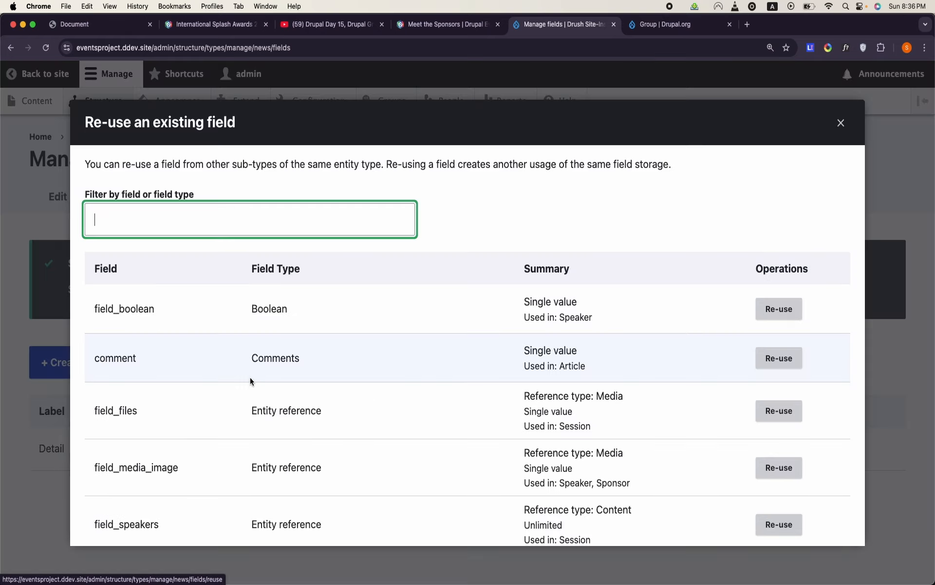
type("medi")
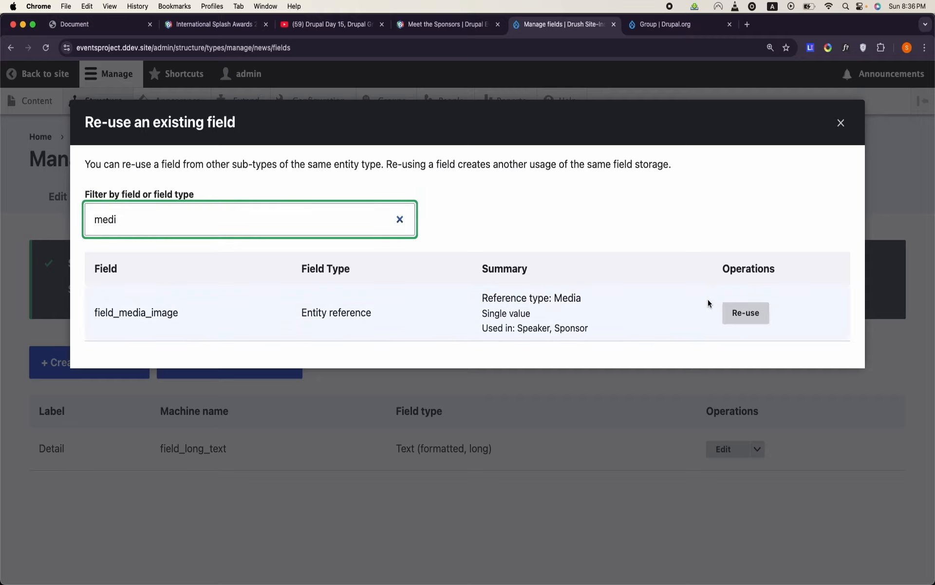
left_click(746, 312)
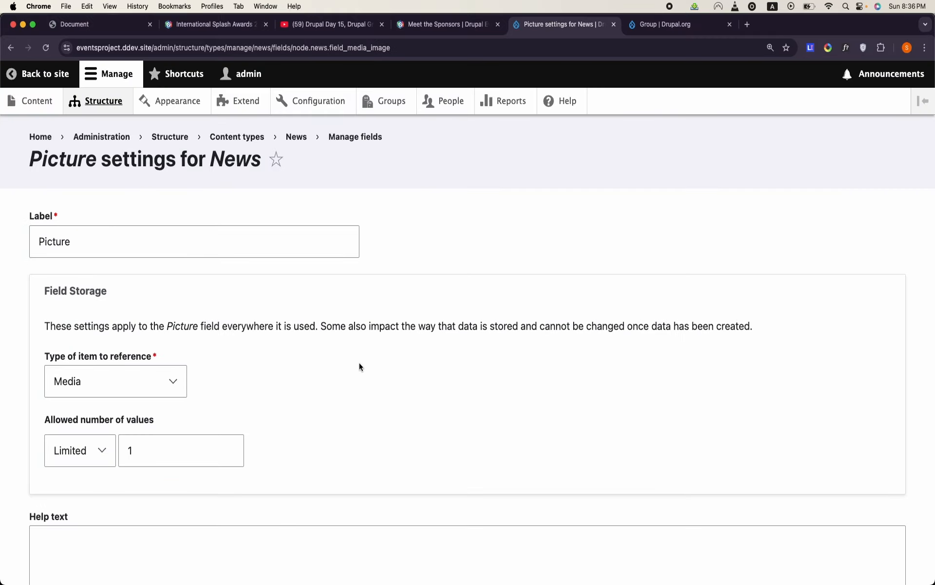
left_click(94, 412)
left_click(99, 429)
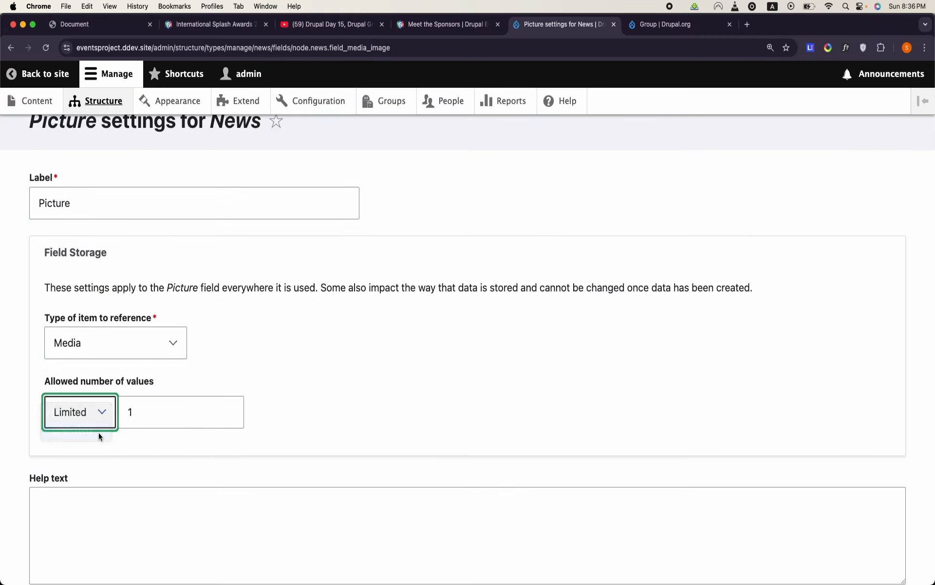
scroll(98, 432, "down", 10)
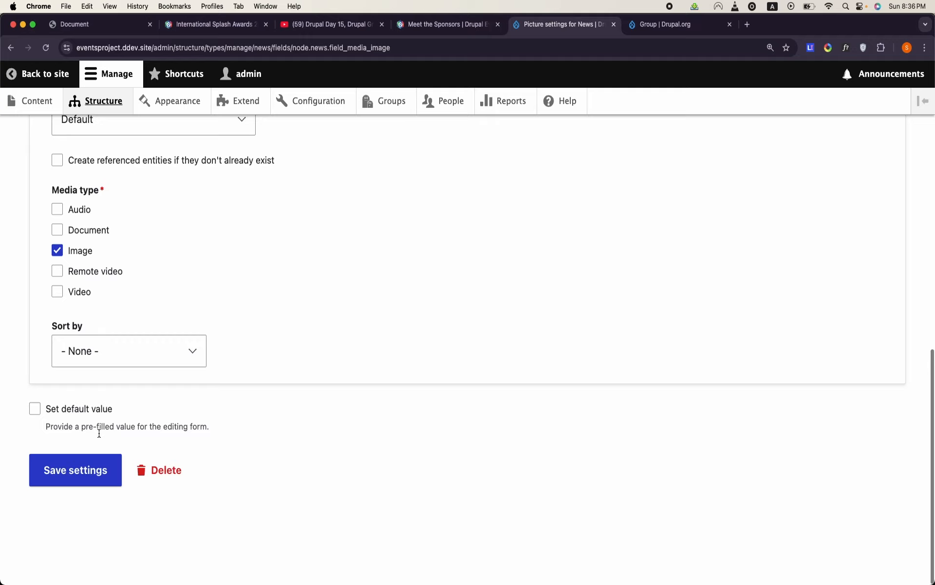
left_click(73, 495)
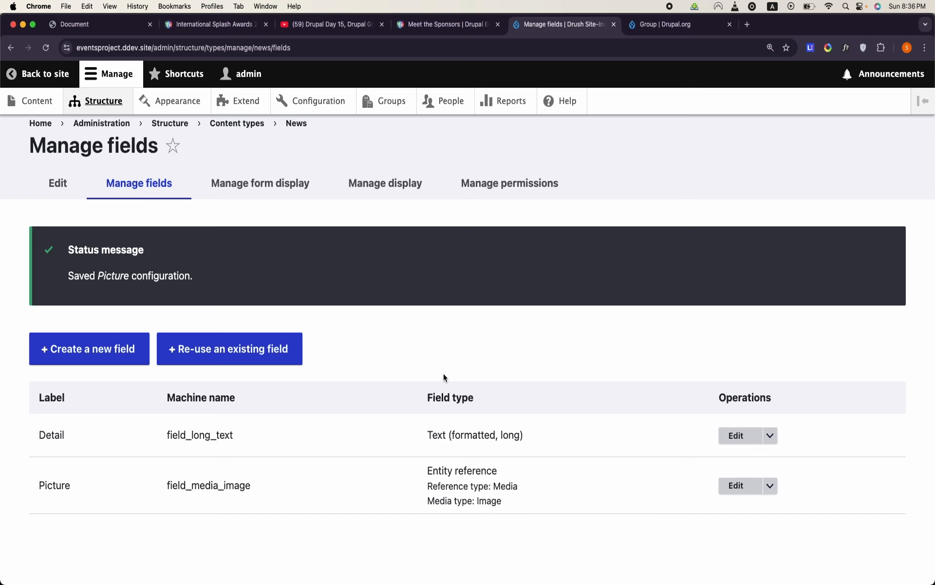
scroll(444, 374, "up", 5)
scroll(443, 374, "down", 5)
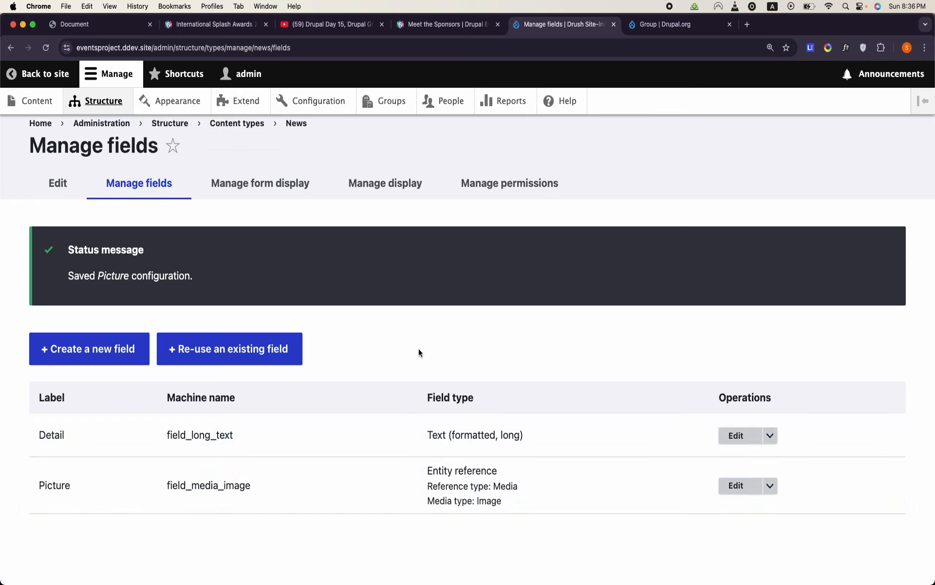
- Switch to the data model document in OpenOffice Writer and review the News definition and the relationship tables that follow it
scroll(419, 349, "up", 1)
mouse_move(397, 580)
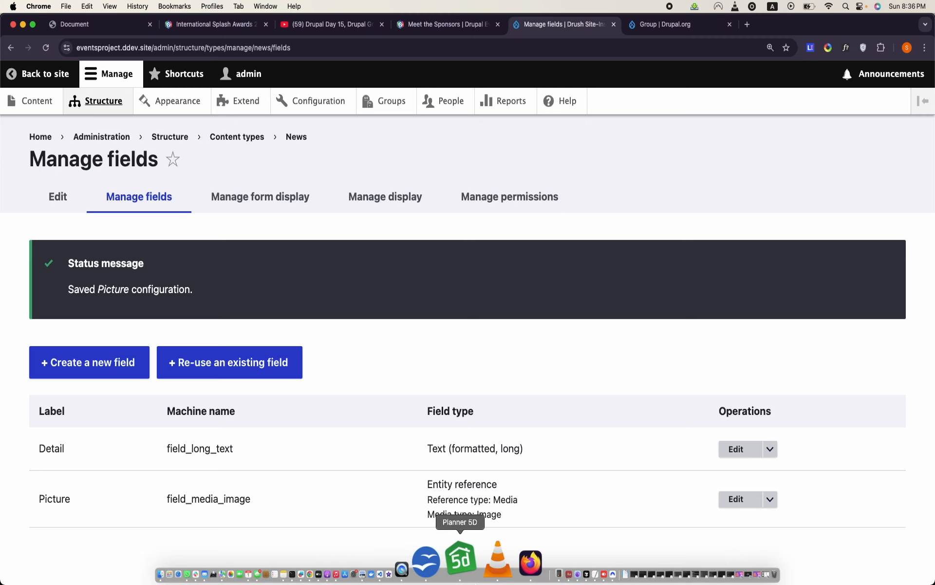
left_click(455, 560)
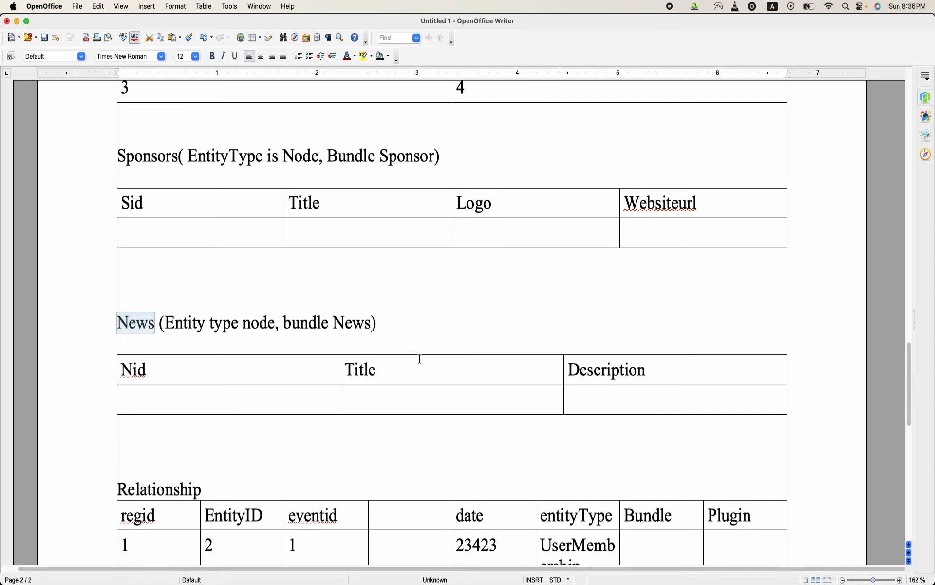
scroll(420, 359, "down", 5)
scroll(419, 359, "up", 5)
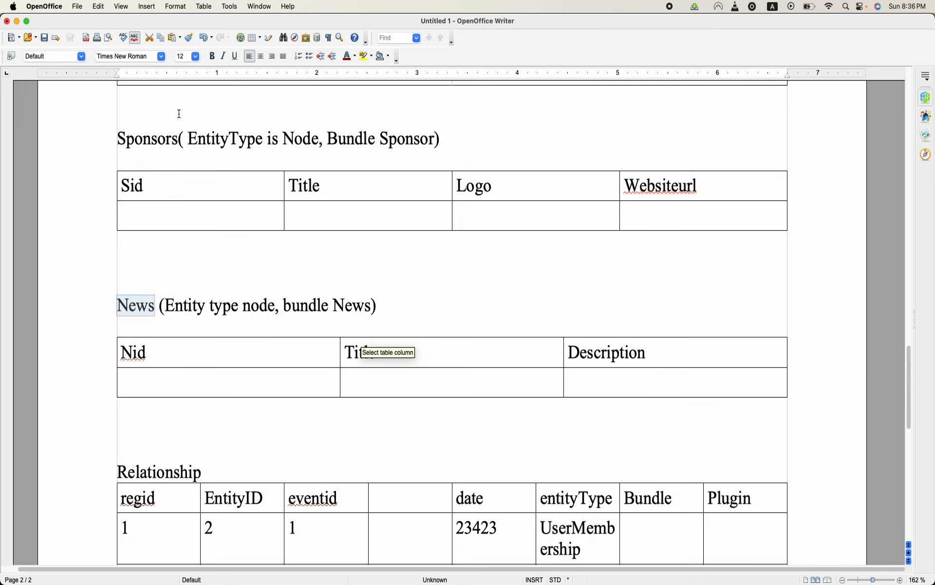
triple_click(174, 316)
scroll(174, 315, "down", 3)
scroll(173, 315, "down", 10)
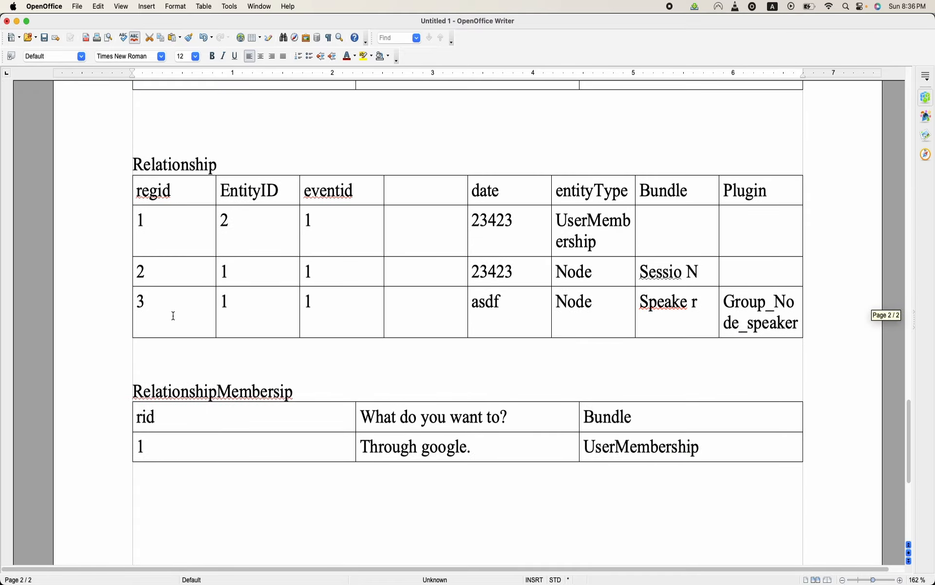
- Examine the Relationship and RelationshipMembersip tables in the data model, including the UserMembership entity type entry
scroll(174, 315, "up", 8)
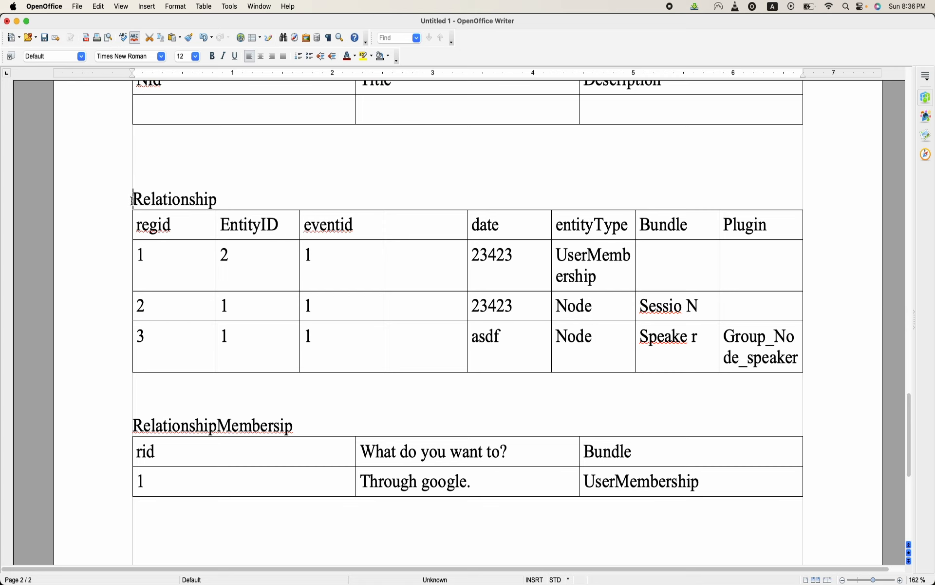
left_click_drag(132, 202, 253, 271)
left_click_drag(391, 325, 718, 497)
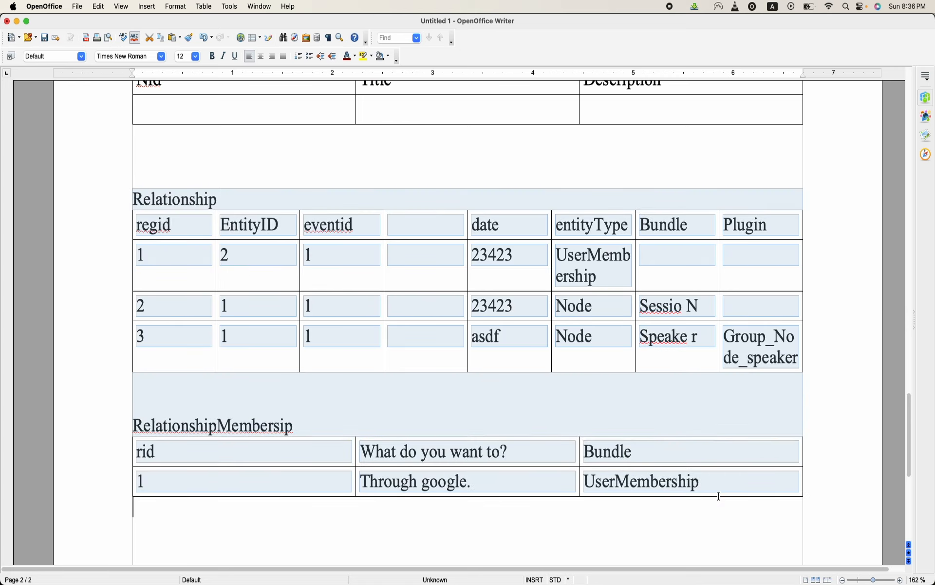
left_click(848, 433)
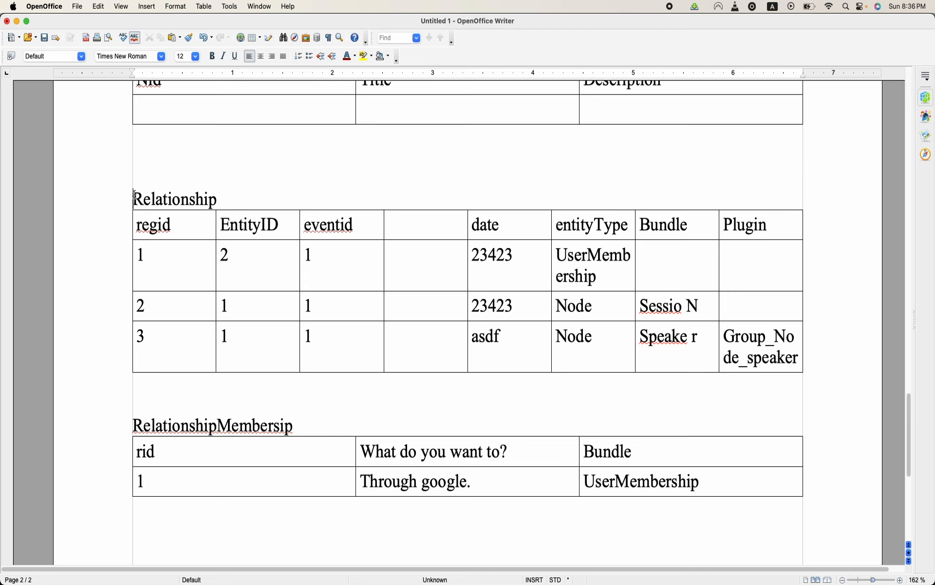
left_click_drag(133, 200, 317, 272)
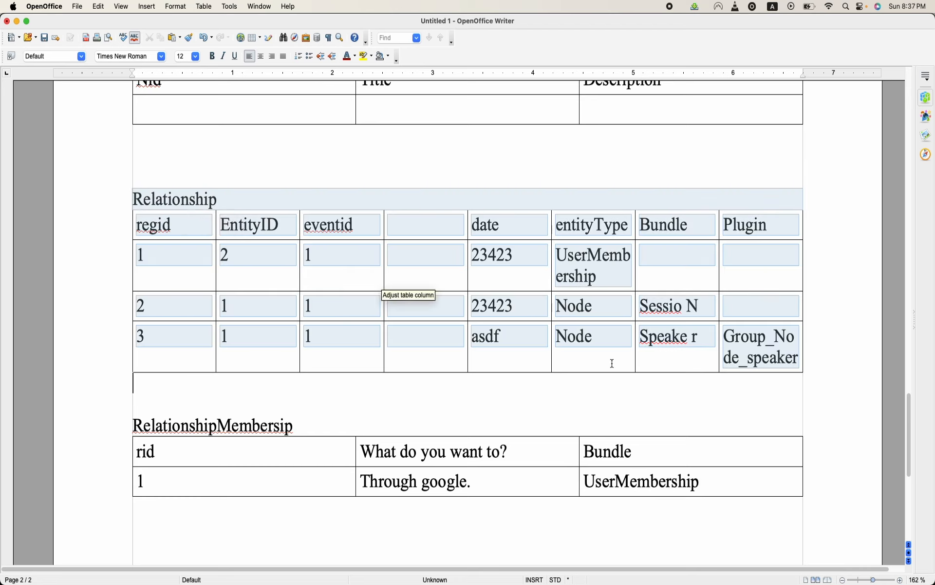
left_click_drag(611, 363, 793, 463)
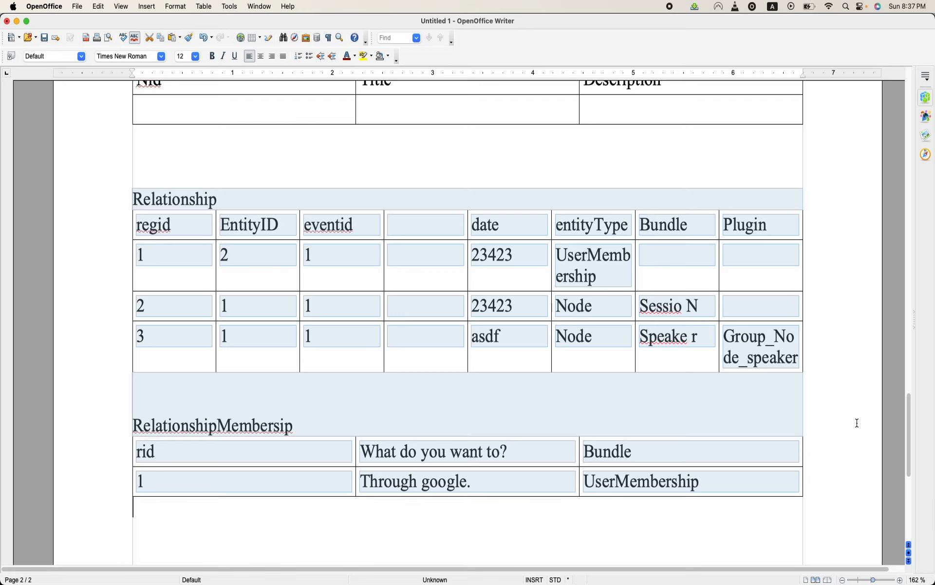
left_click(857, 423)
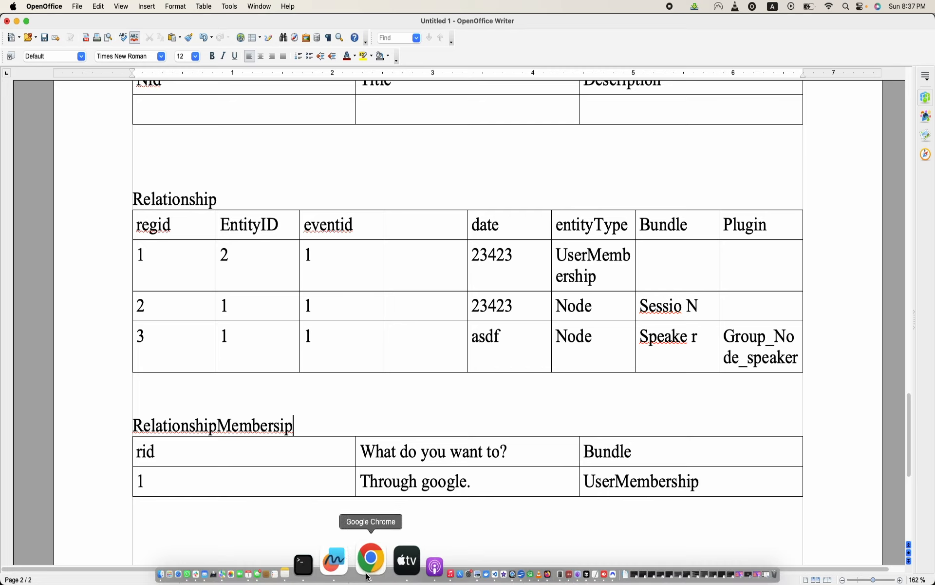
double_click(597, 272)
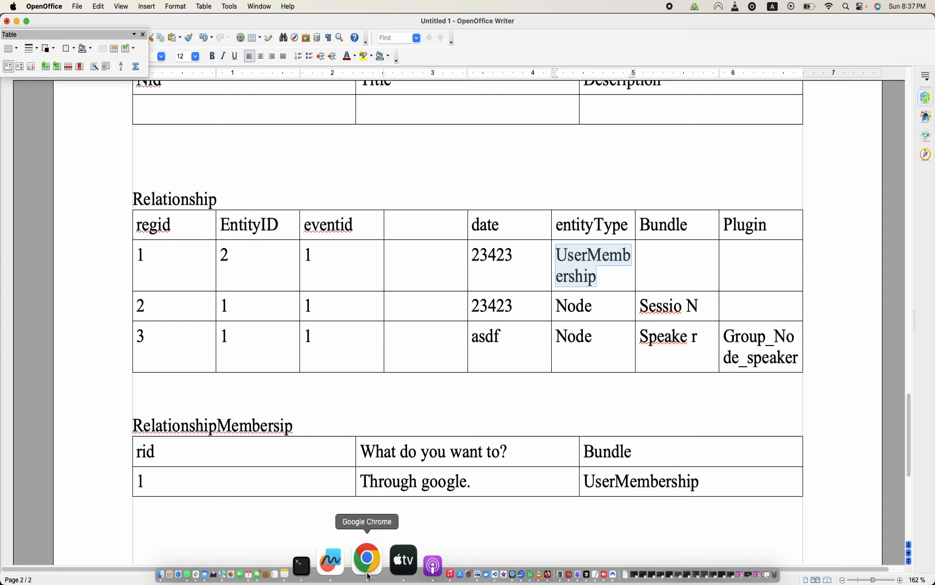
- Switch to the Drupal site in Chrome and start a new Event group titled "Drupal Camp Atlanta"
left_click(367, 560)
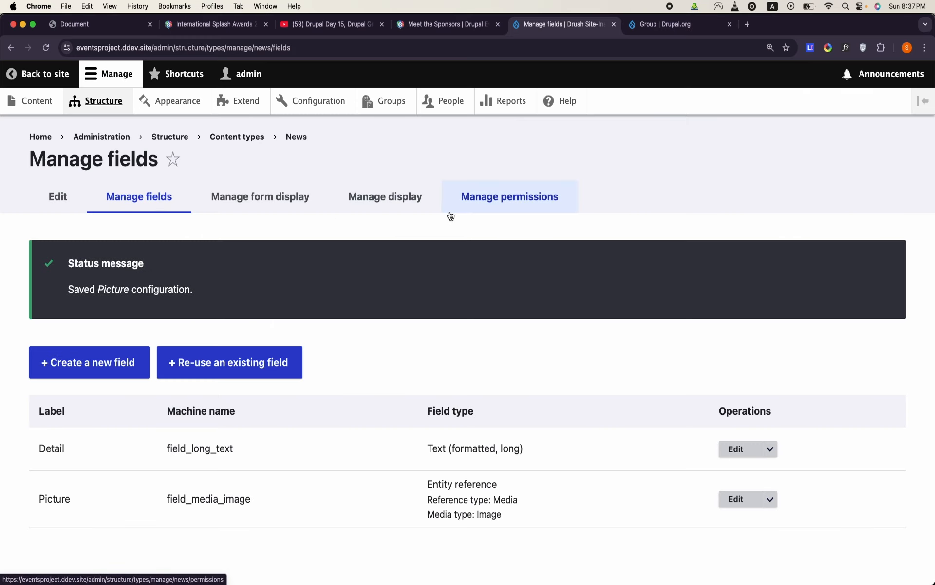
left_click(391, 112)
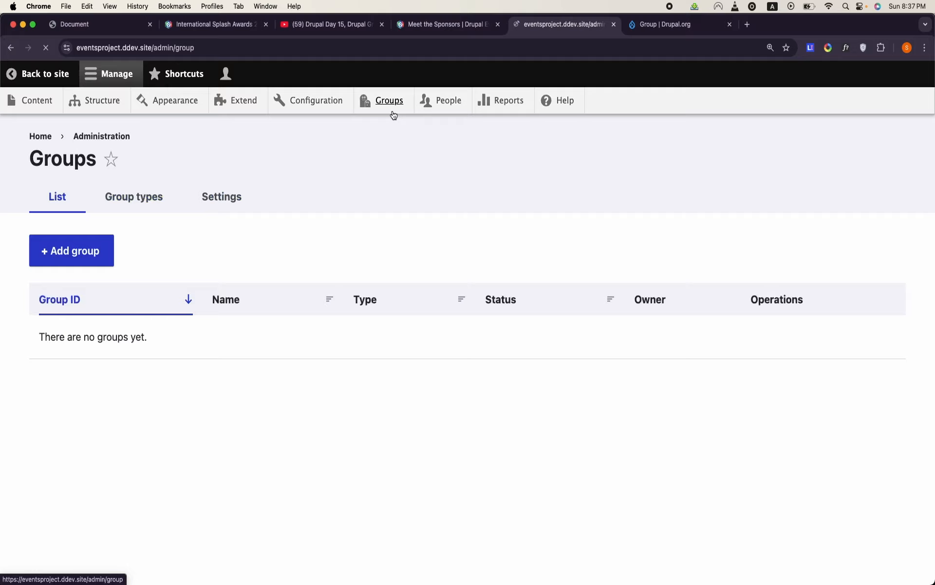
left_click(91, 265)
left_click(130, 224)
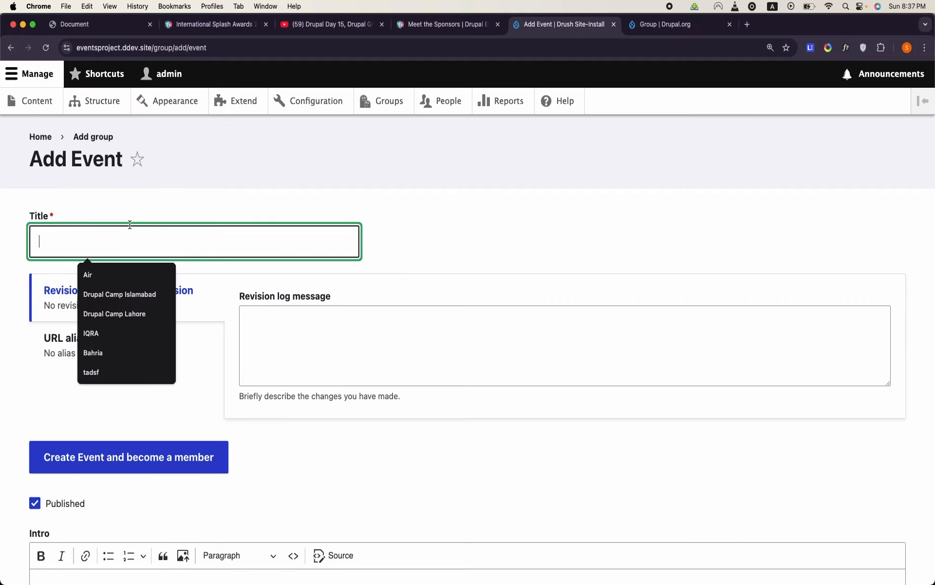
type("Drupal C")
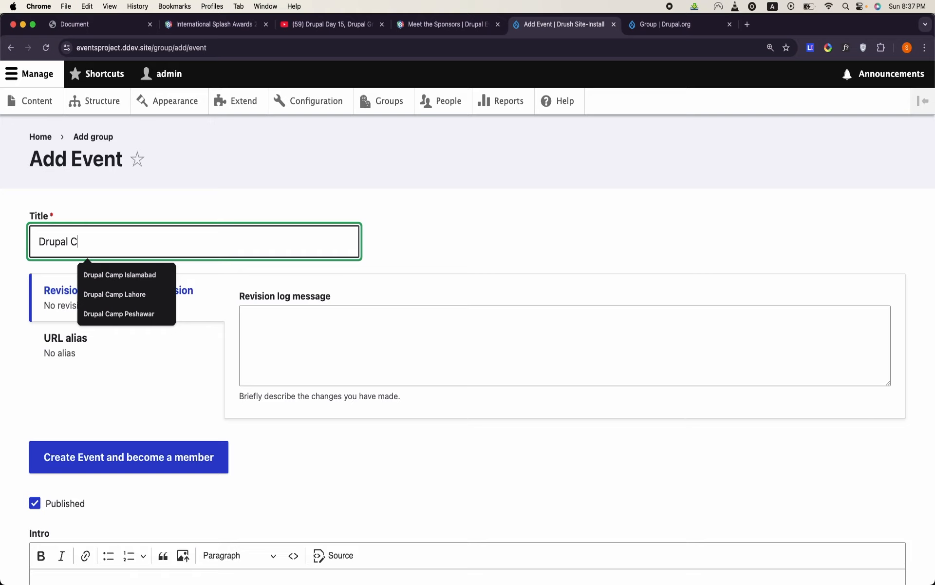
type("amp Atlanta")
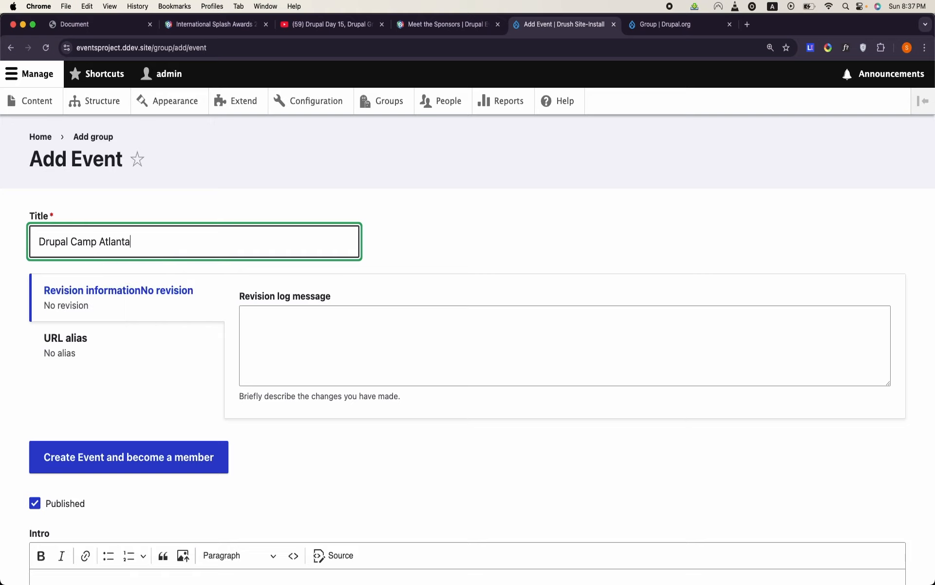
- Generate five paragraphs of Classic Lorem Ipsum and paste them into the event's Intro field
scroll(112, 398, "down", 5)
left_click(119, 431)
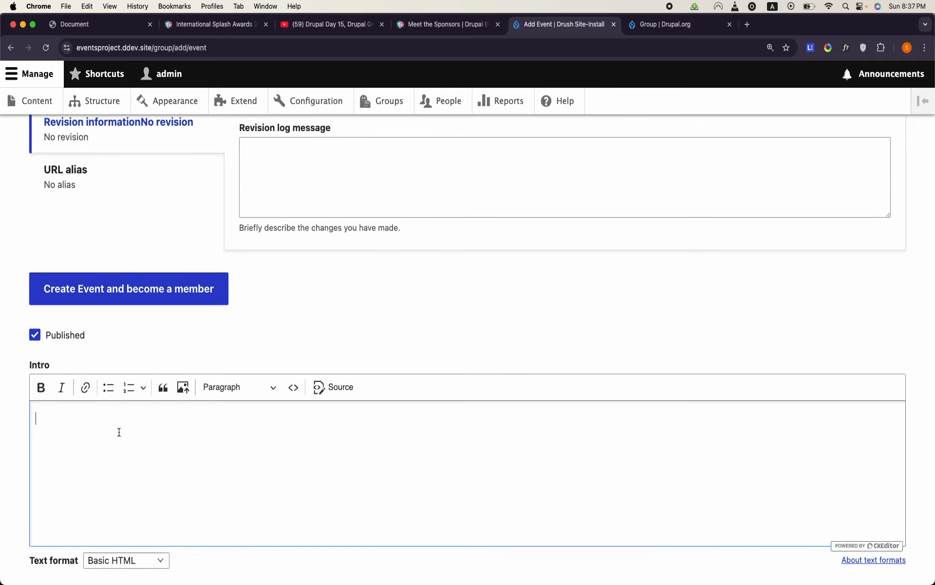
left_click(811, 49)
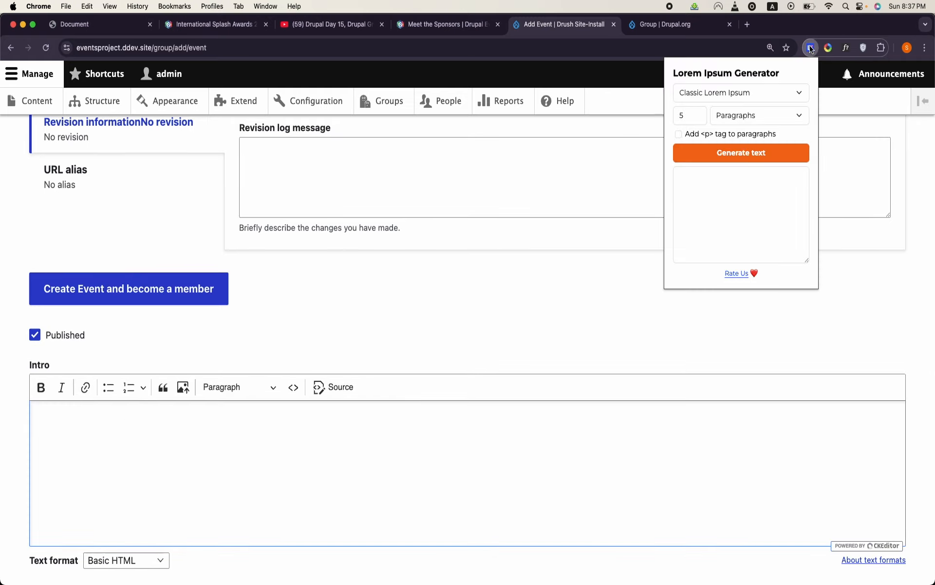
left_click(751, 153)
left_click(736, 282)
left_click(574, 449)
key("super+v")
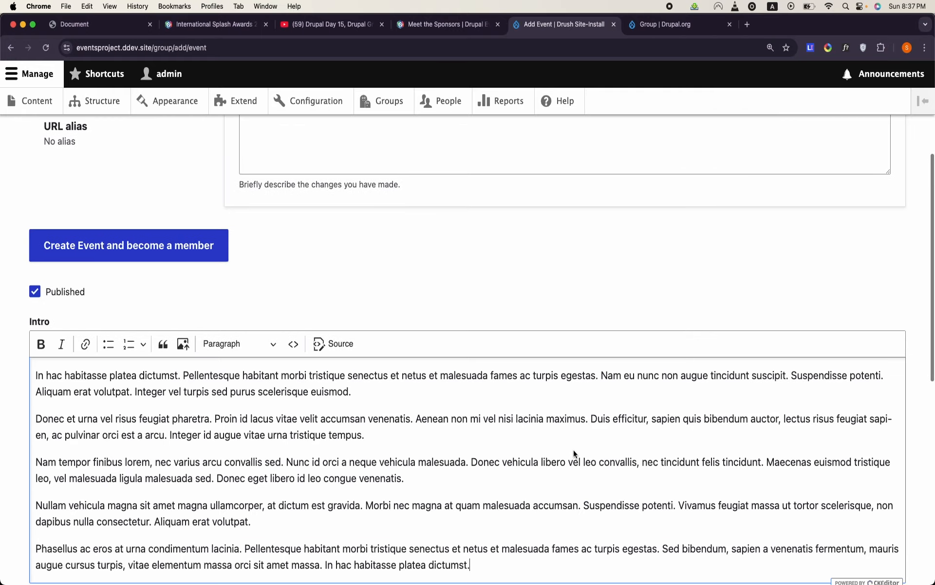
- Inspect the Date field on the event form and the fields below it
scroll(574, 449, "down", 5)
left_click(68, 385)
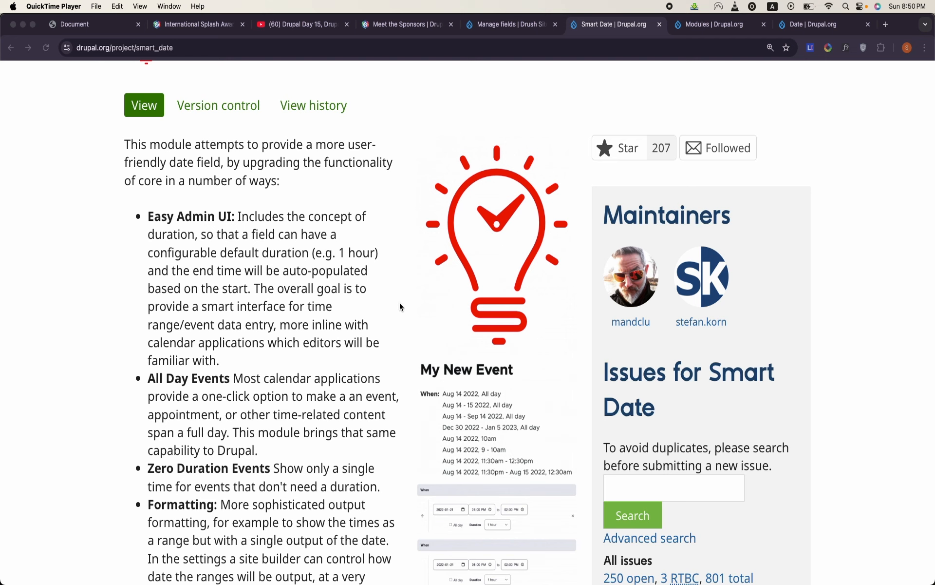
scroll(399, 306, "down", 3)
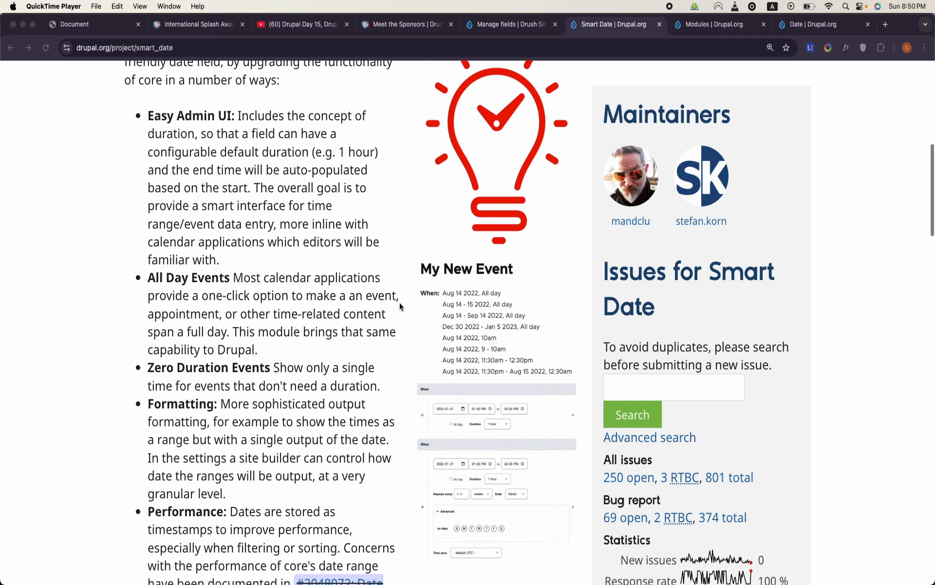
- Return from the drupal.org module pages to the site and filter its module list by "date"
left_click(705, 20)
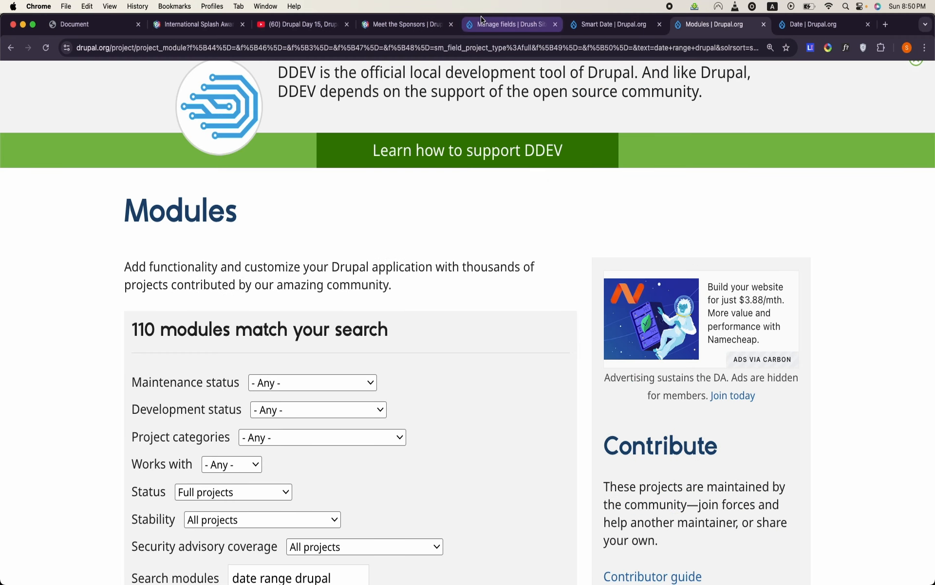
left_click(495, 25)
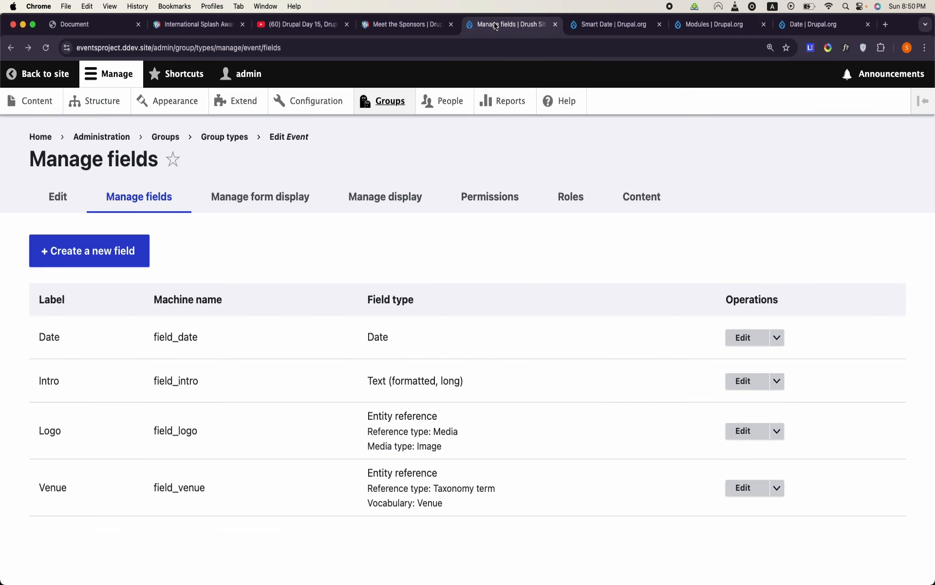
left_click(251, 98)
left_click(113, 438)
type("date")
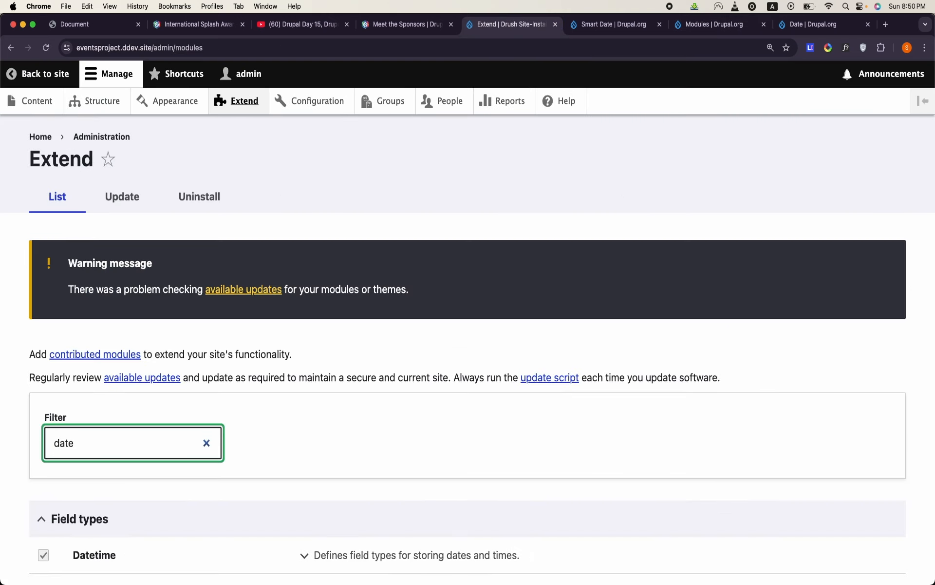
scroll(120, 446, "down", 3)
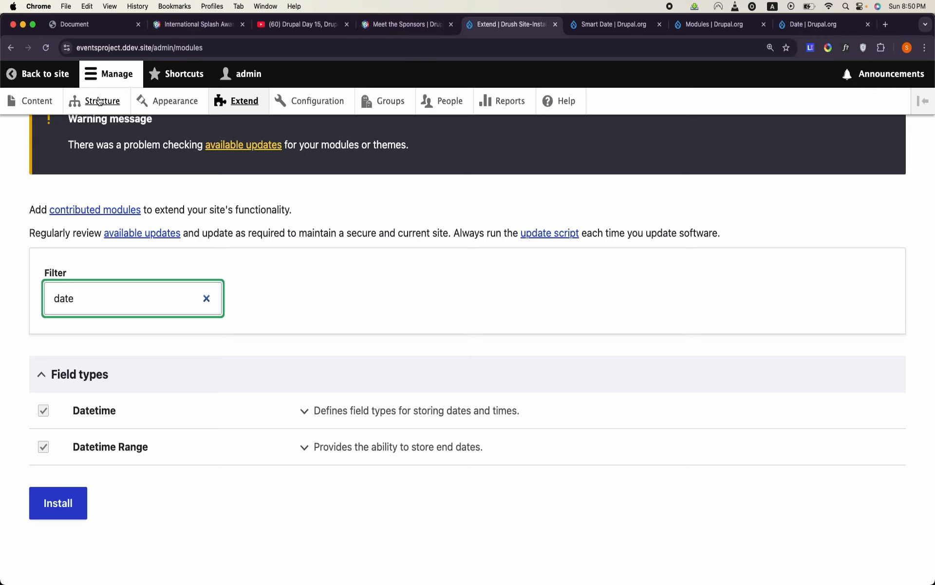
- Delete the Date field from the Event group type
left_click(381, 107)
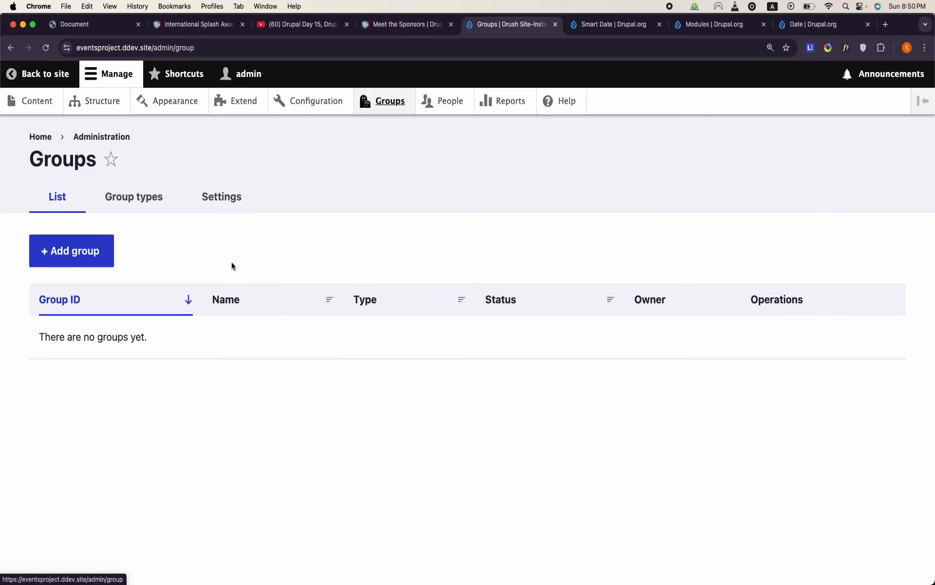
left_click(157, 195)
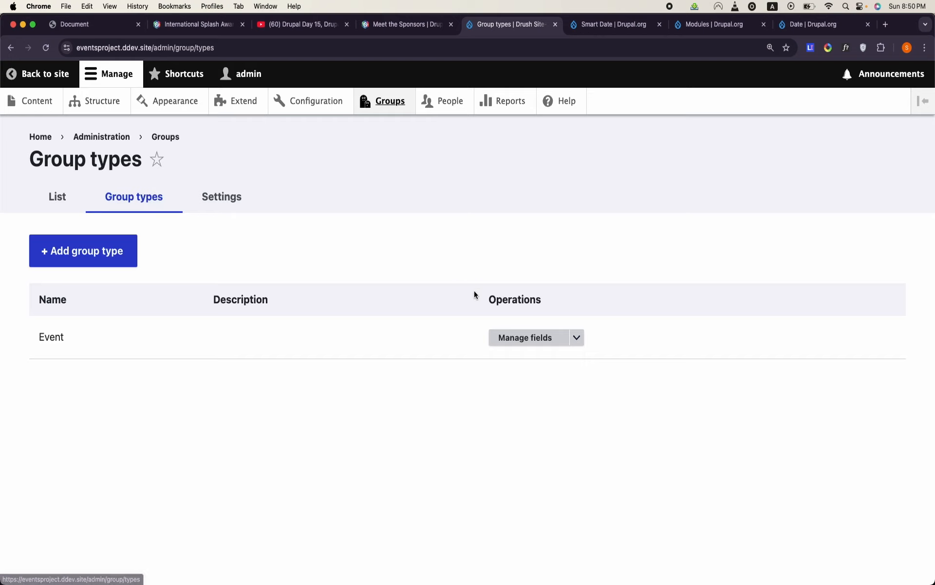
left_click(537, 339)
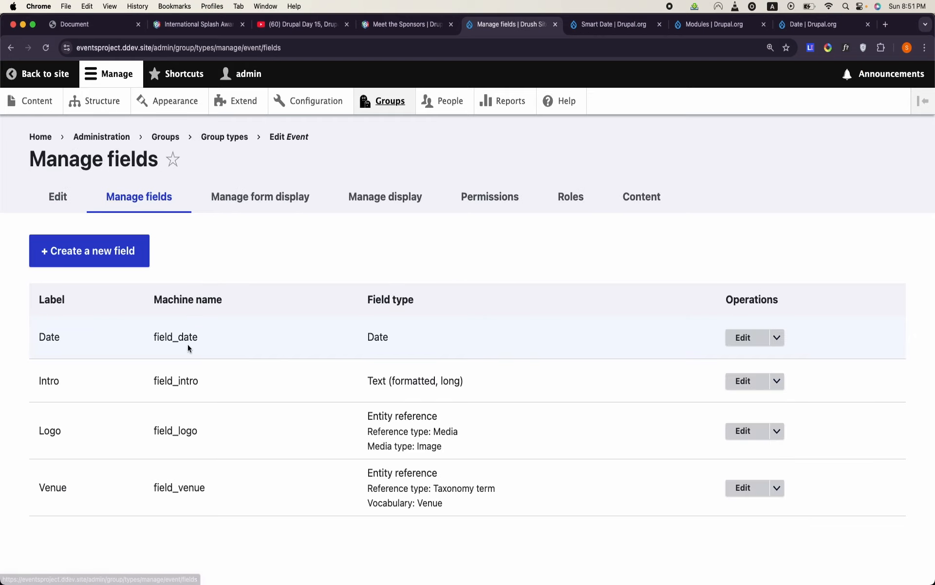
double_click(106, 329)
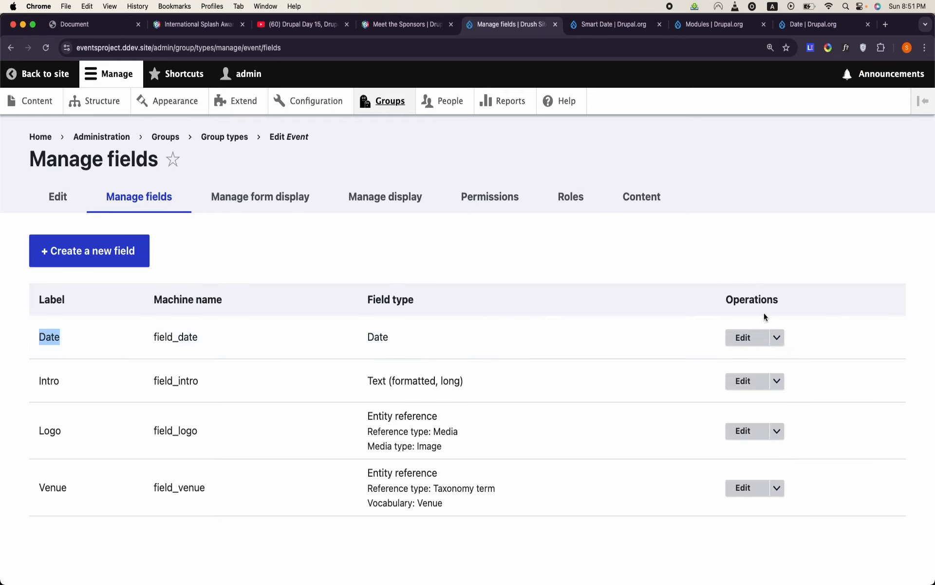
left_click(778, 340)
left_click(777, 355)
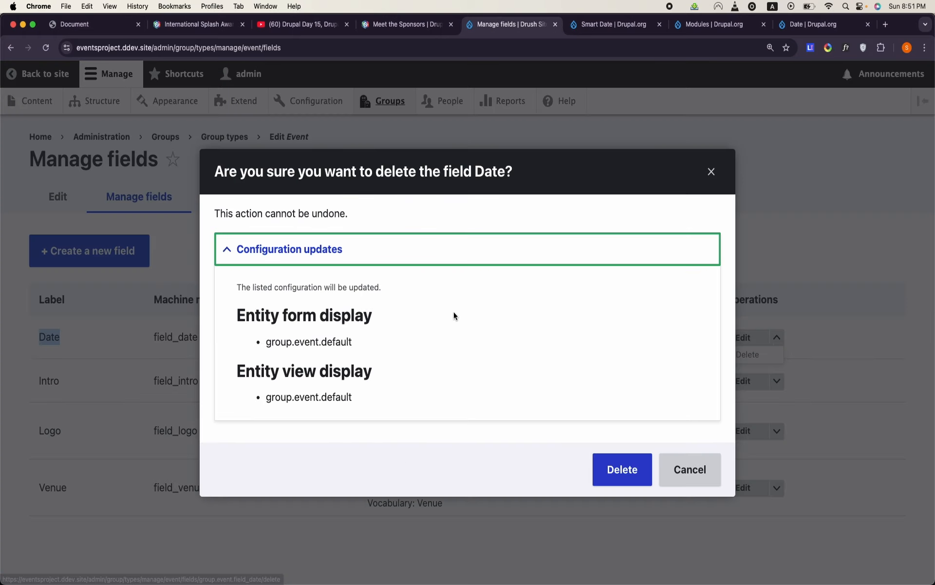
left_click(622, 469)
- Add a date and time field labelled Date to the Event group type, using the Date range option
left_click(104, 358)
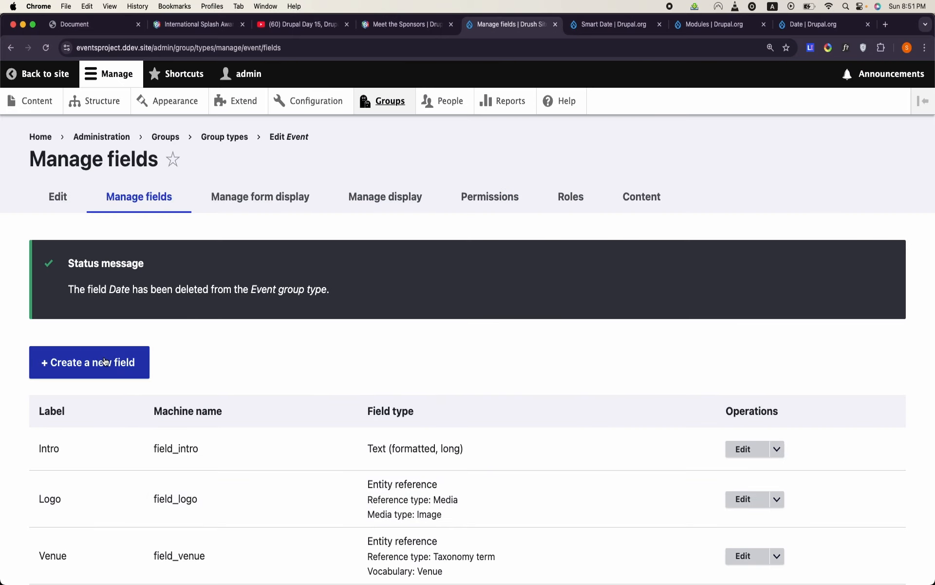
left_click(778, 310)
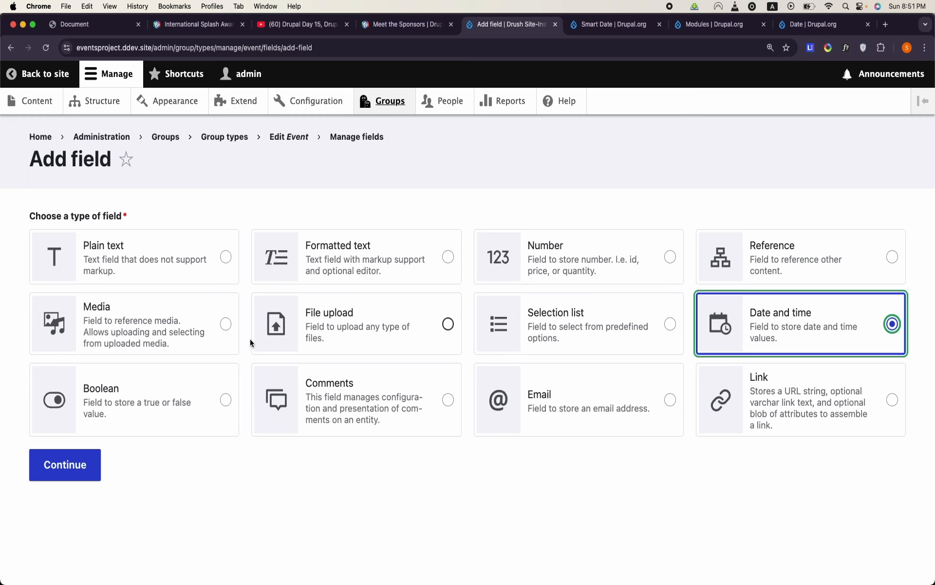
left_click(65, 464)
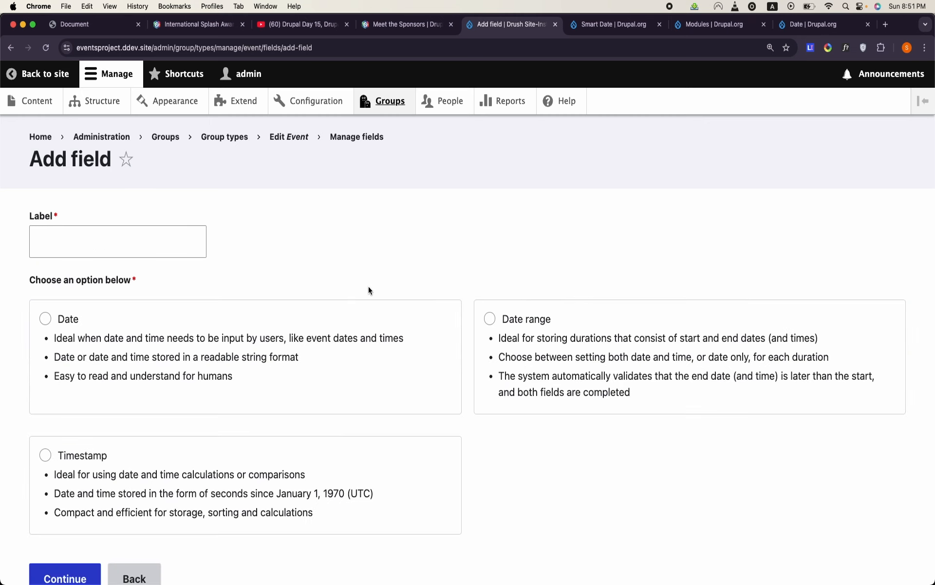
left_click(594, 356)
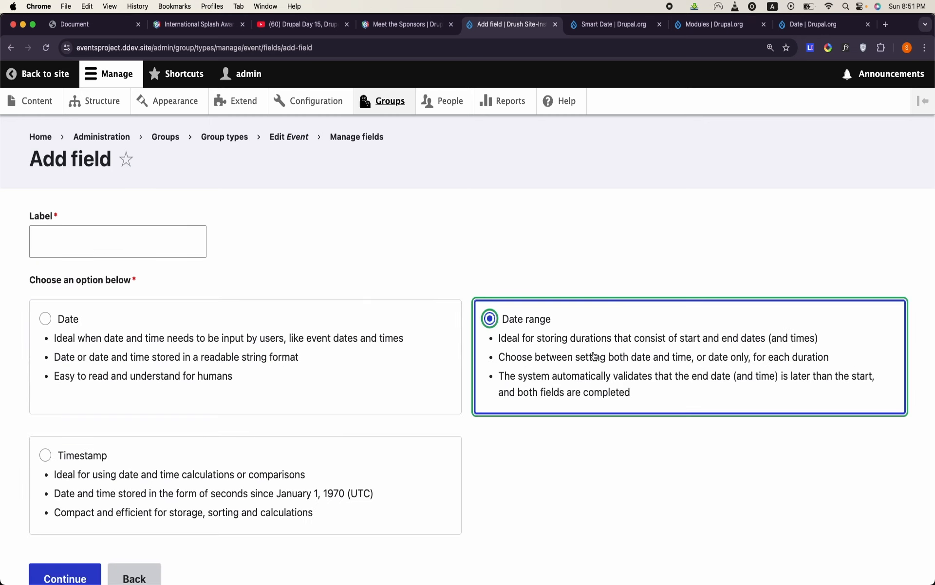
left_click(161, 239)
type("Date")
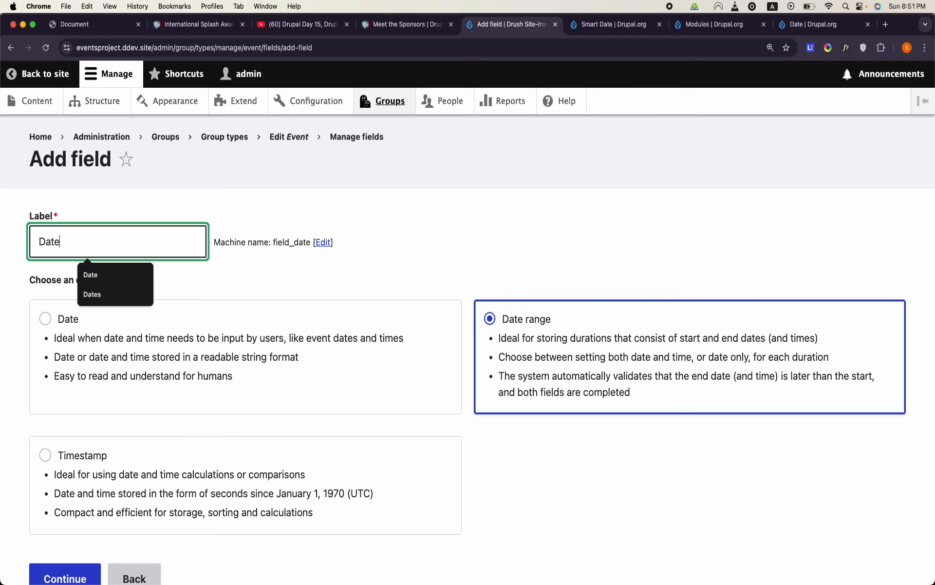
scroll(307, 382, "down", 3)
left_click(64, 502)
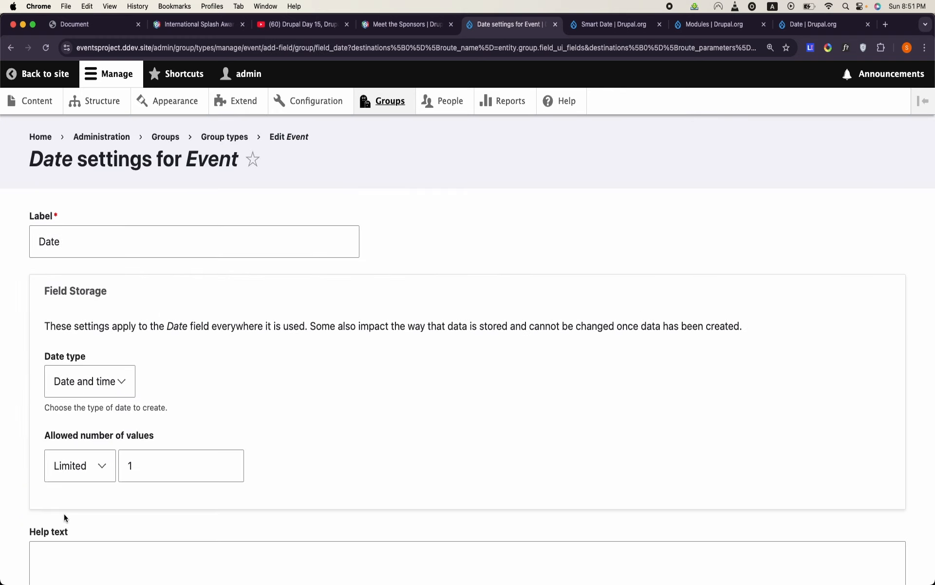
- Check the new Date field's date type options, keep Date and time with one allowed value, and save its settings
scroll(118, 311, "down", 6)
scroll(118, 312, "up", 6)
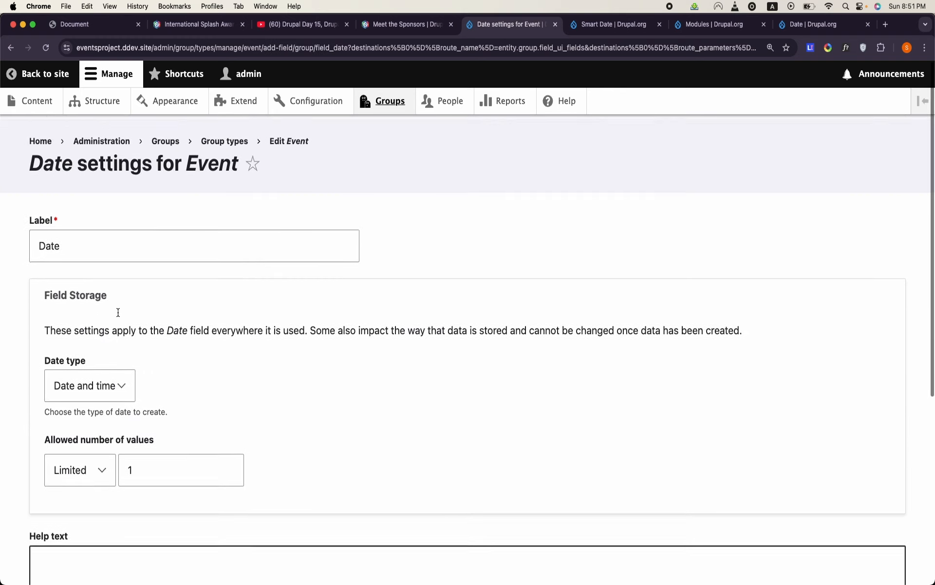
left_click(73, 381)
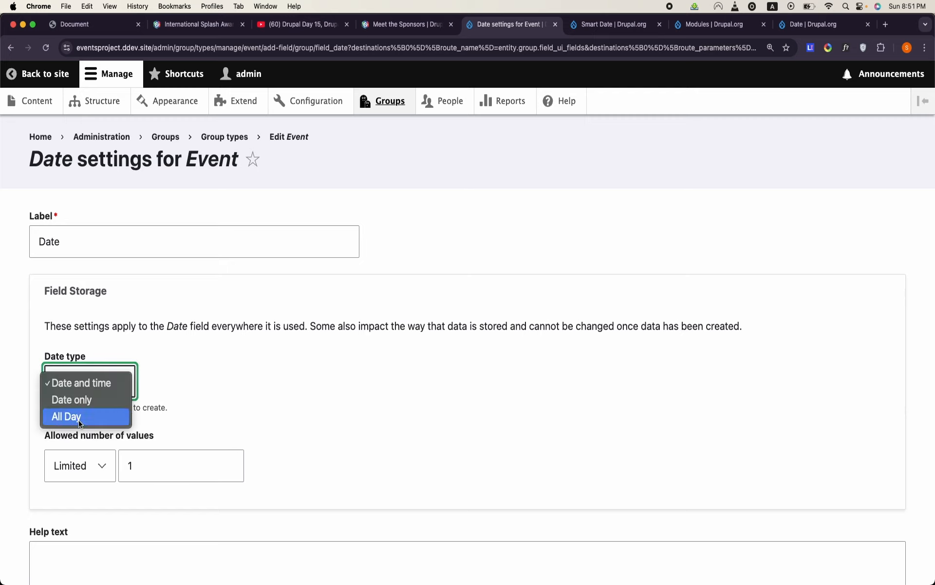
left_click(216, 403)
scroll(211, 408, "down", 6)
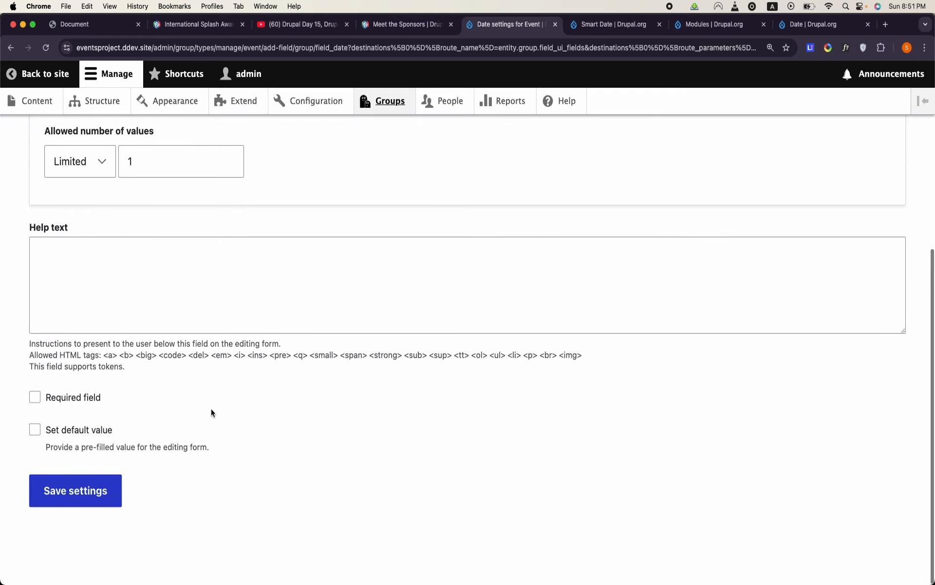
left_click(100, 502)
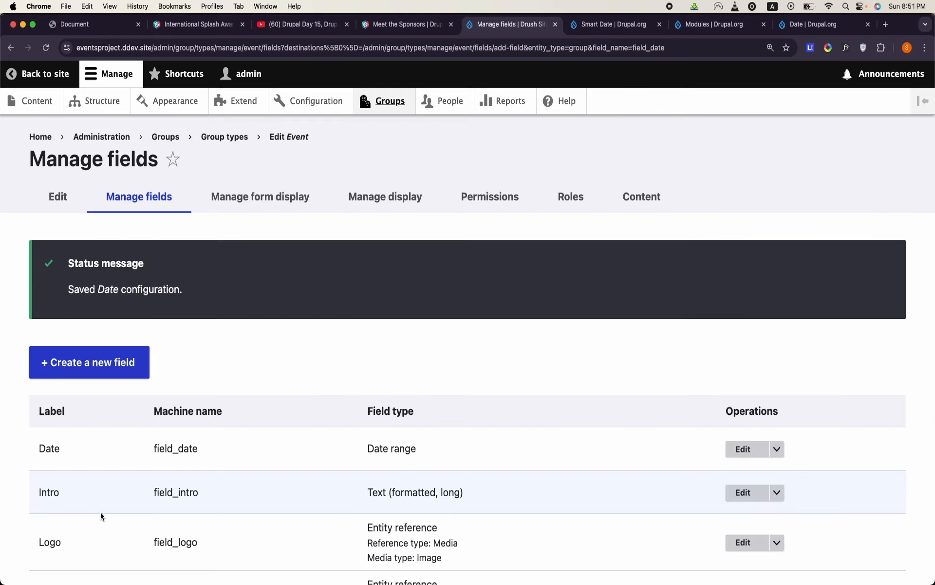
- Check which widgets are available for the Date field in the Event group type's form display
left_click(259, 195)
scroll(342, 429, "down", 5)
left_click(443, 354)
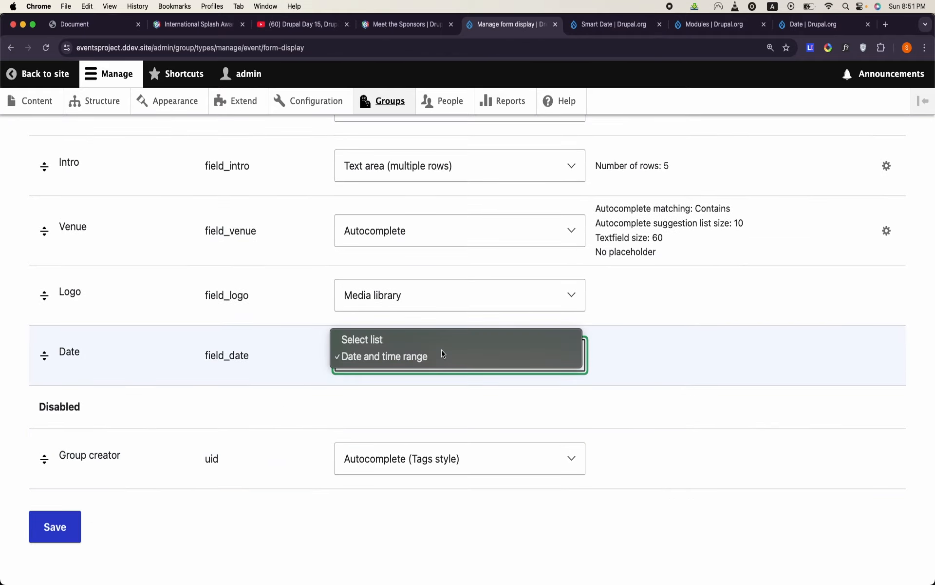
left_click(653, 357)
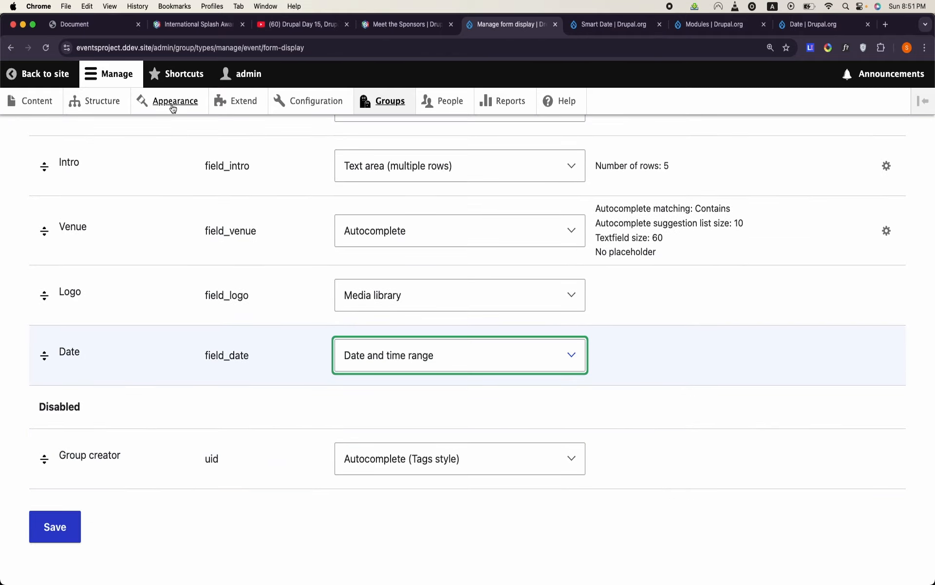
- Open a new Event group form and examine the Date field's start and end inputs
left_click(396, 105)
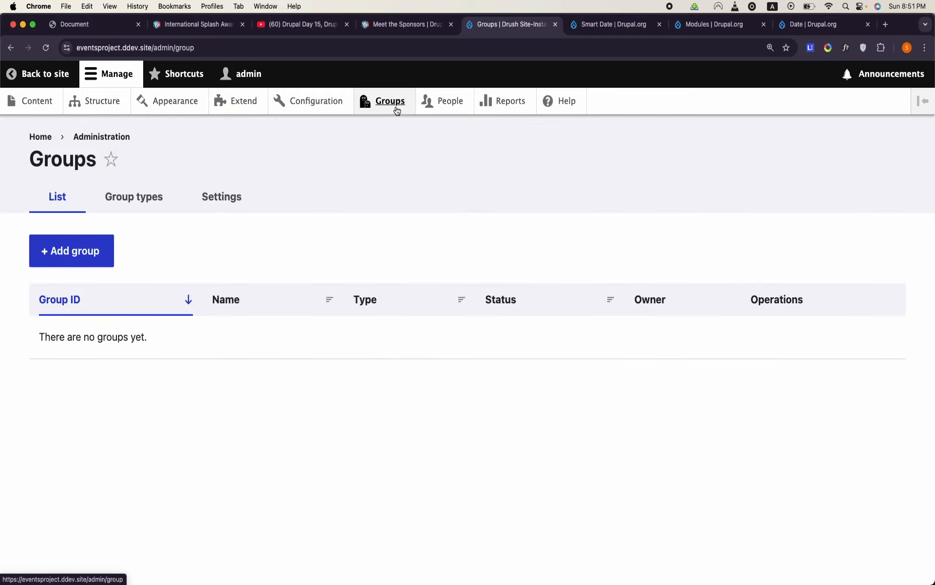
left_click(87, 251)
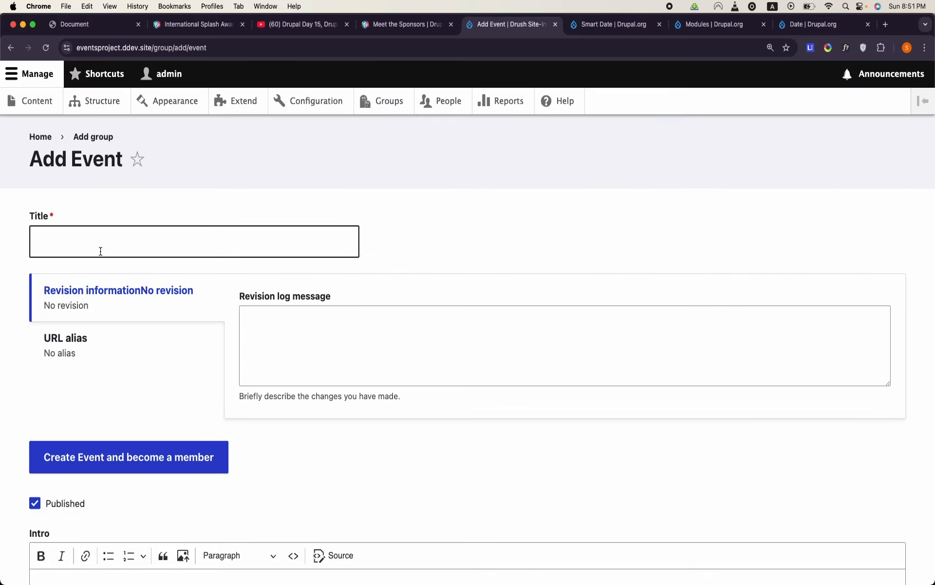
scroll(141, 312, "down", 10)
scroll(142, 312, "down", 5)
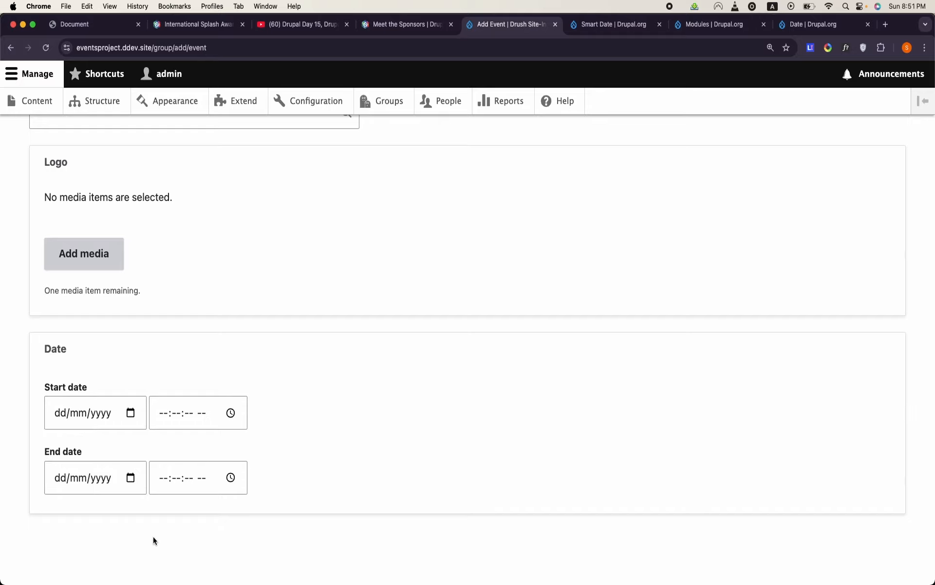
scroll(89, 480, "up", 15)
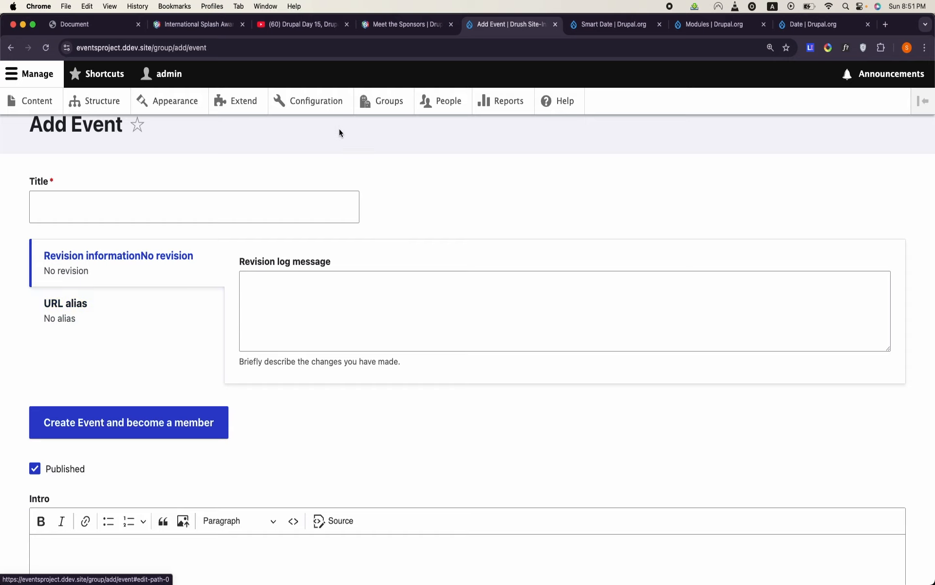
- Move the URL alias row below Date in the Event group type's form display
left_click(392, 104)
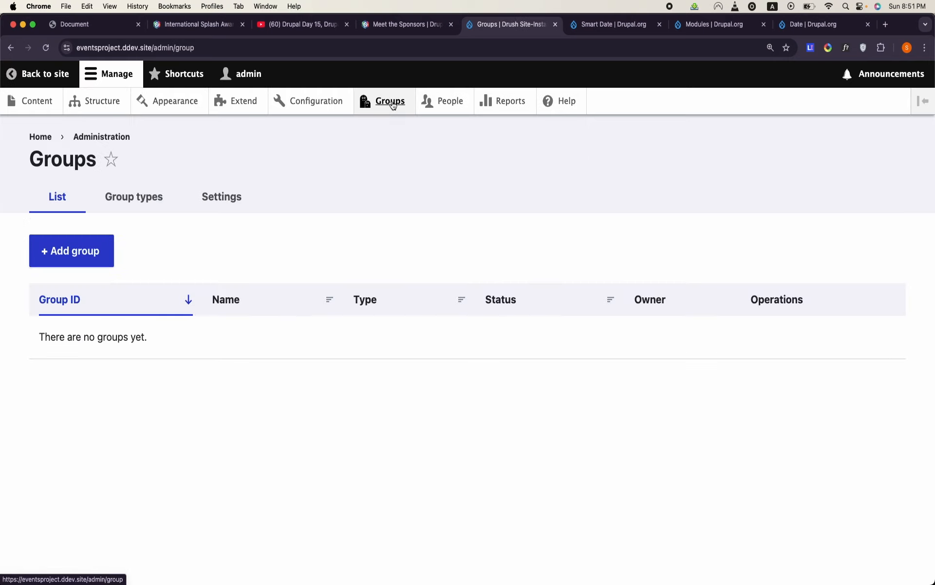
left_click(133, 200)
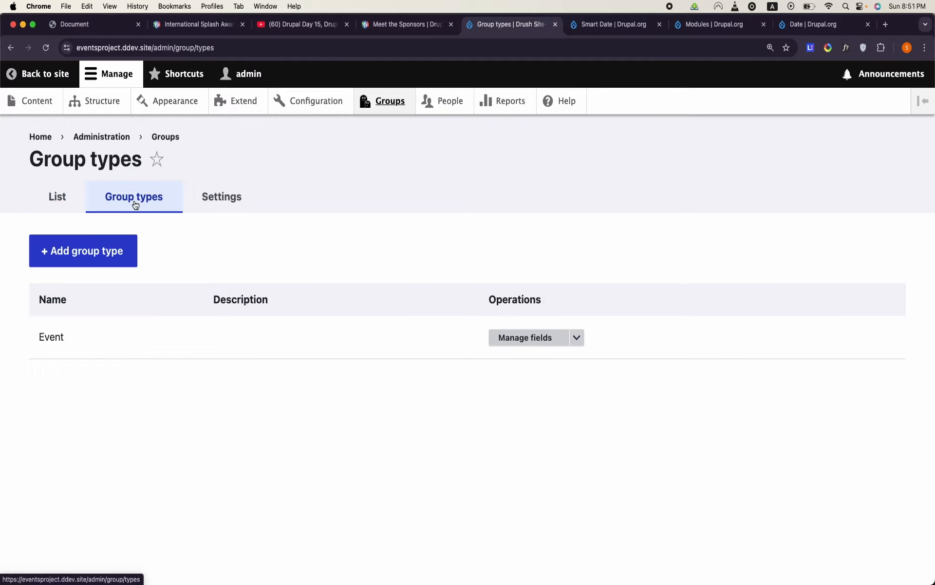
left_click(577, 338)
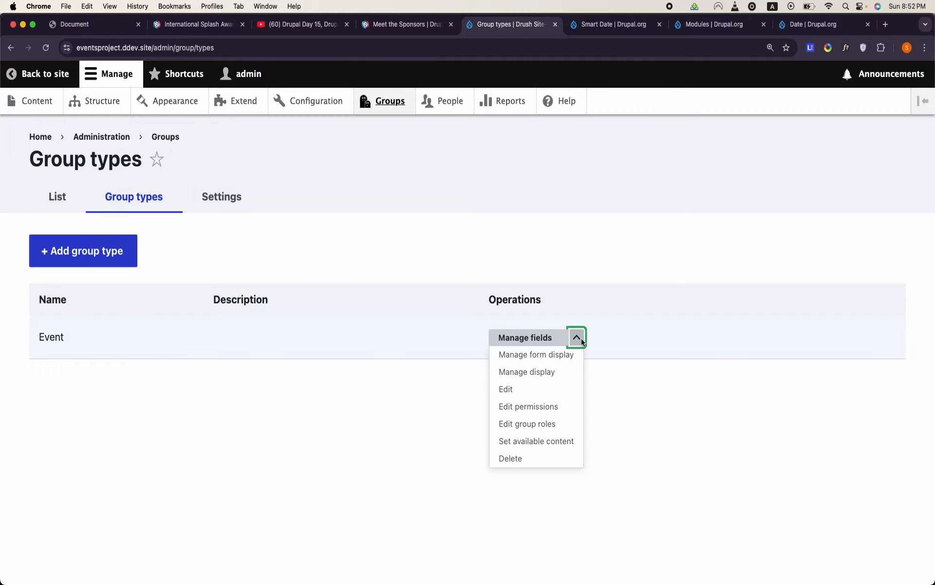
left_click(561, 354)
scroll(358, 376, "down", 5)
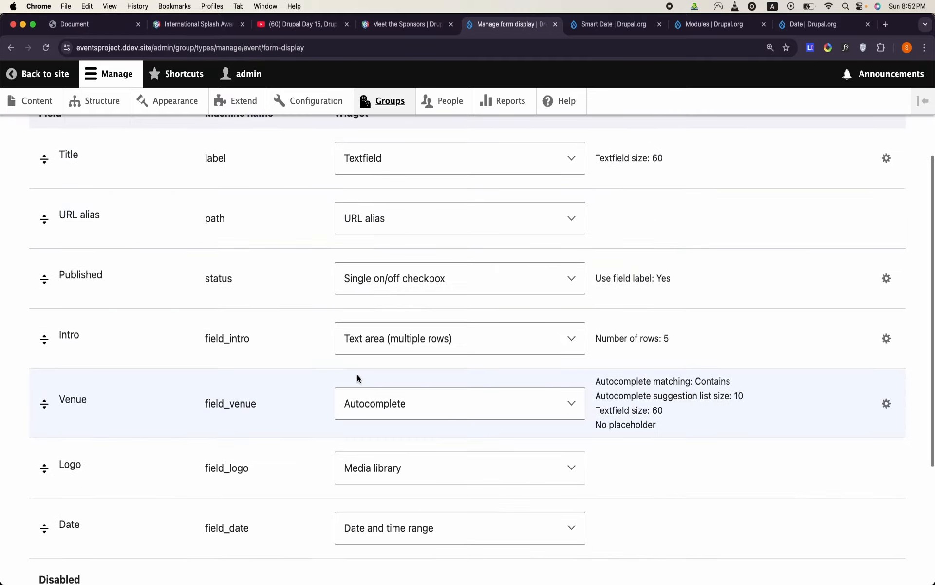
scroll(357, 378, "down", 4)
scroll(358, 379, "up", 3)
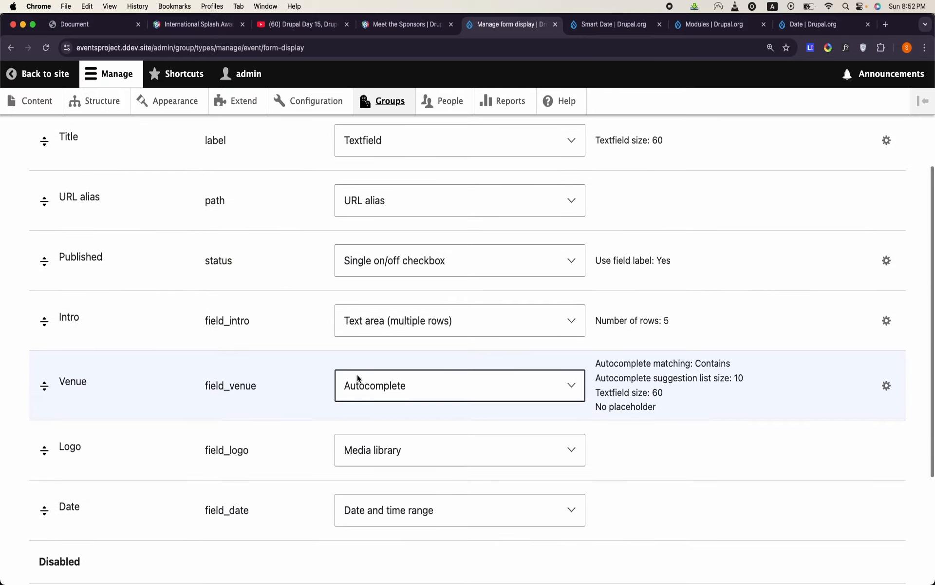
scroll(358, 379, "up", 1)
left_click_drag(45, 258, 62, 502)
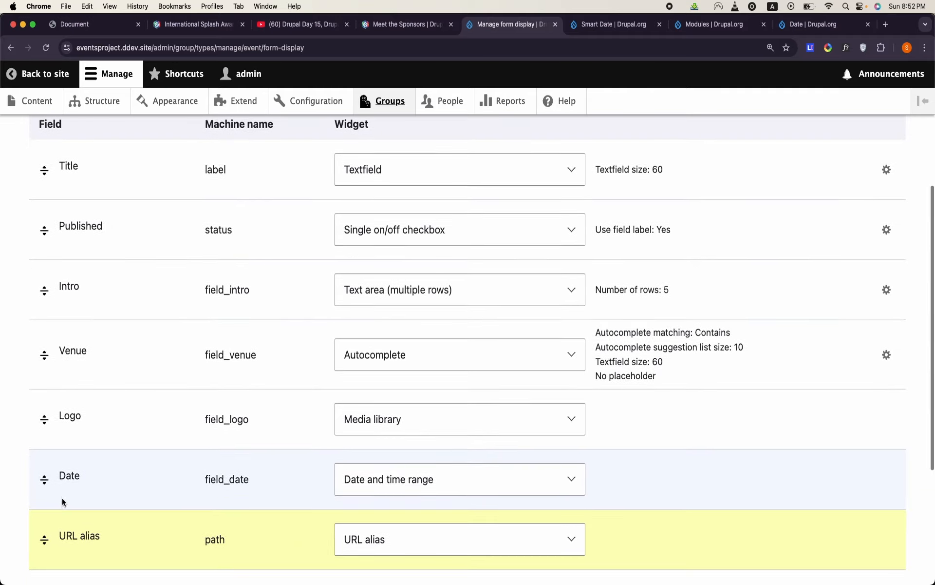
- Move the Published row below URL alias and save the Event form display
left_click_drag(44, 231, 41, 520)
scroll(136, 411, "down", 2)
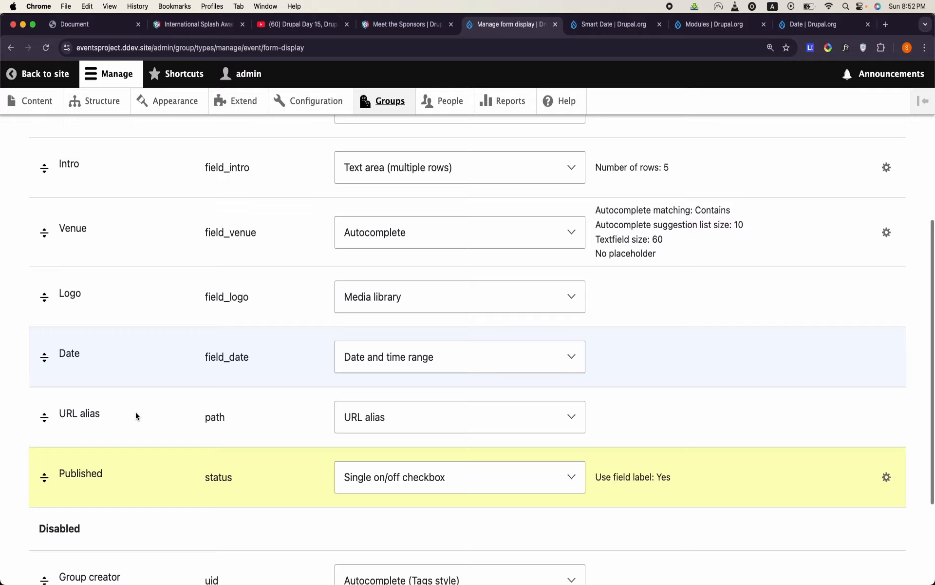
scroll(135, 411, "down", 3)
scroll(136, 411, "up", 6)
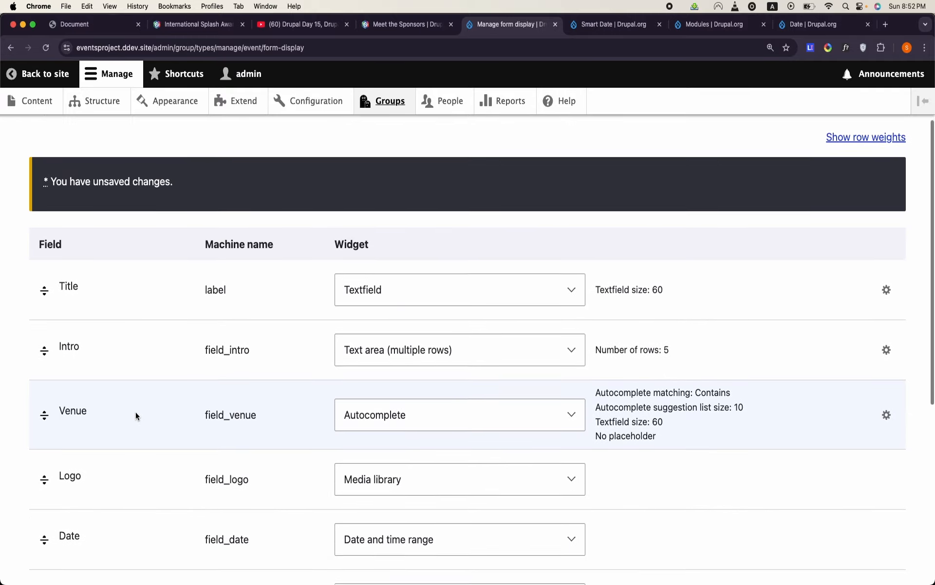
scroll(136, 411, "down", 6)
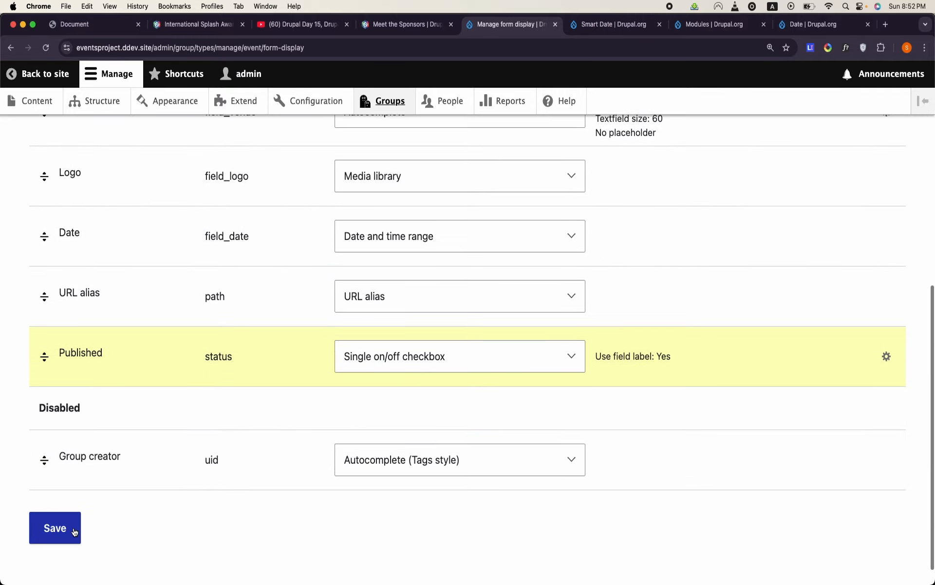
left_click(75, 531)
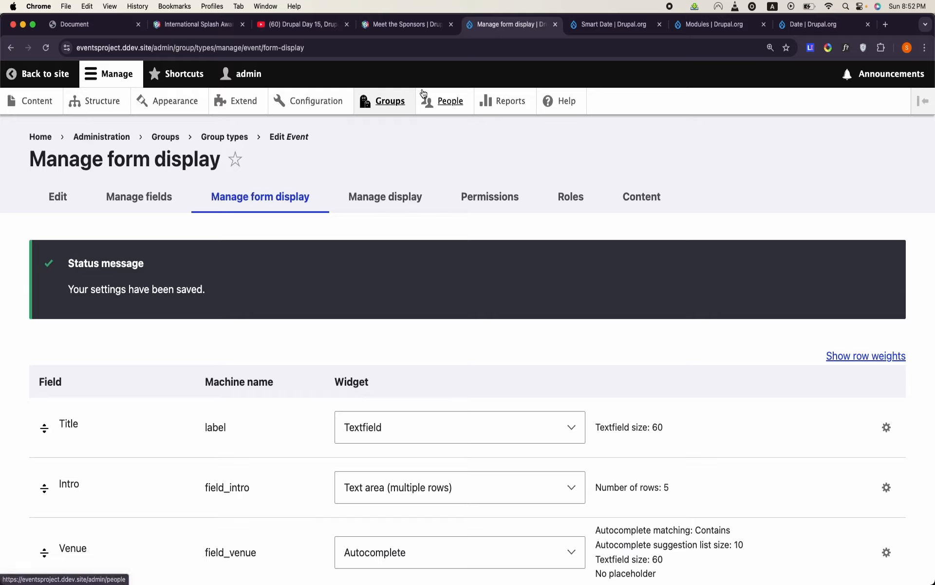
- Open a new Event group form and look over its field order from Title to the revision settings
left_click(390, 101)
left_click(94, 251)
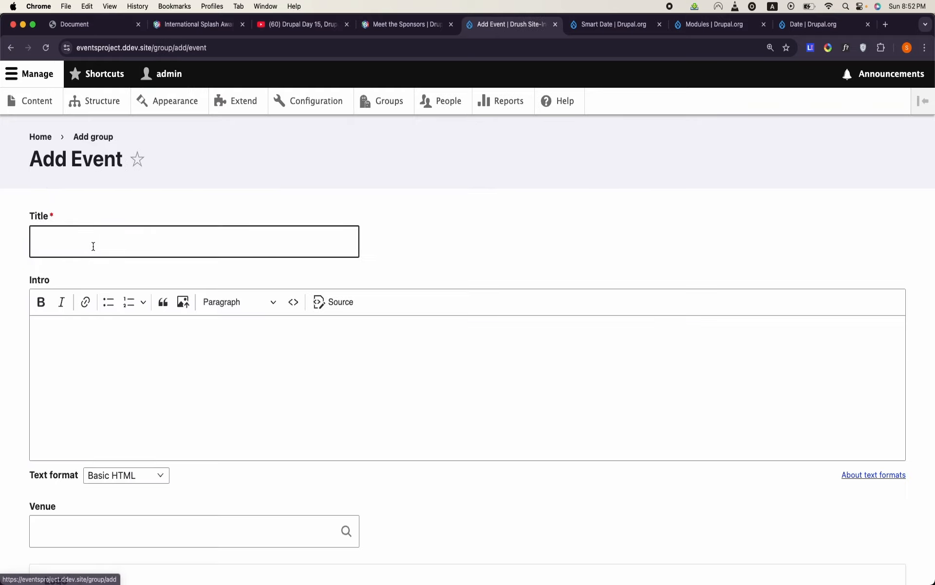
scroll(92, 244, "down", 3)
scroll(92, 244, "up", 2)
left_click(120, 184)
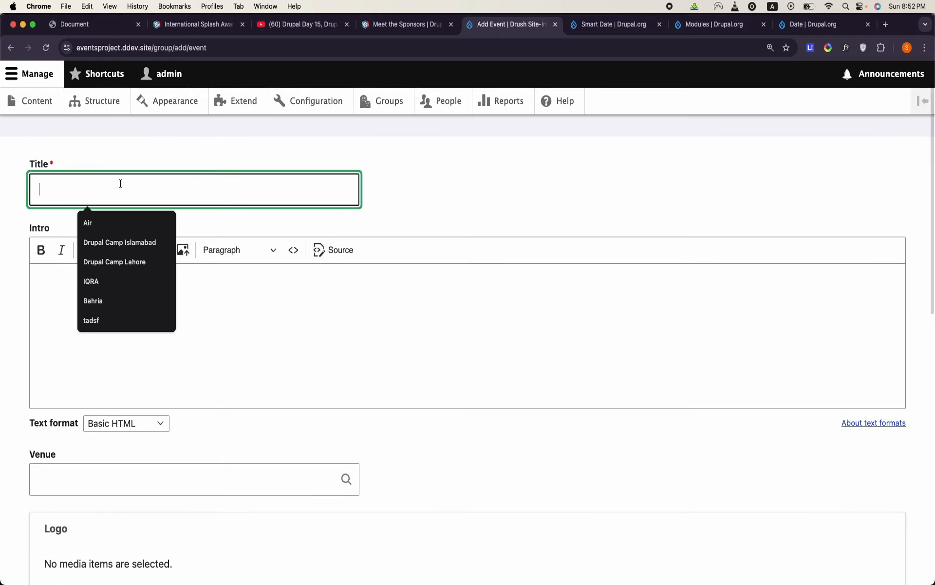
left_click(272, 370)
scroll(272, 369, "down", 5)
left_click(164, 241)
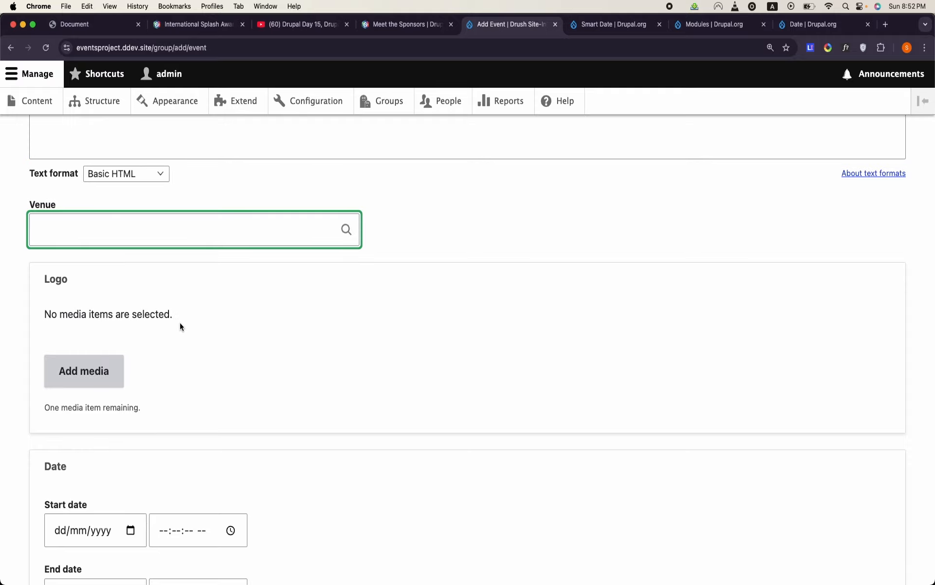
scroll(179, 322, "down", 6)
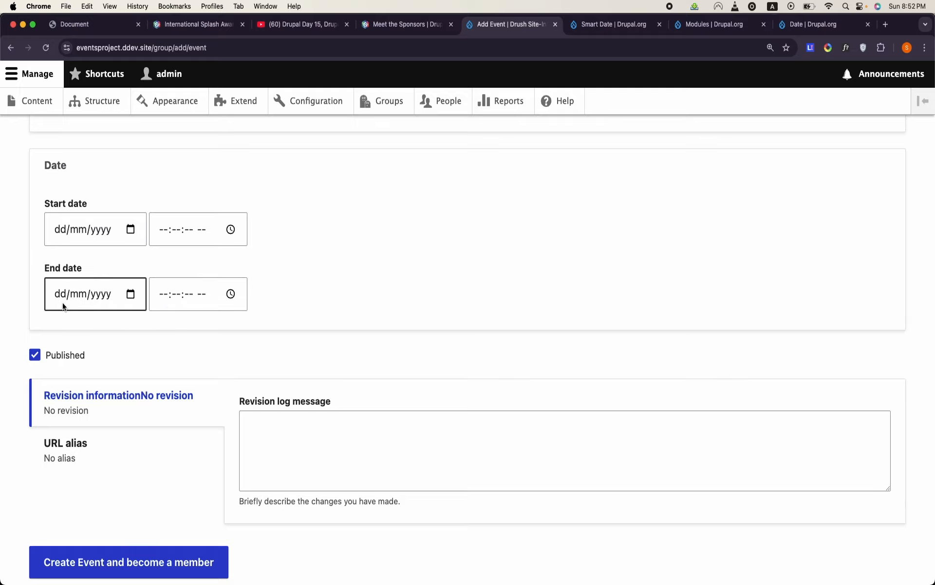
scroll(277, 265, "down", 1)
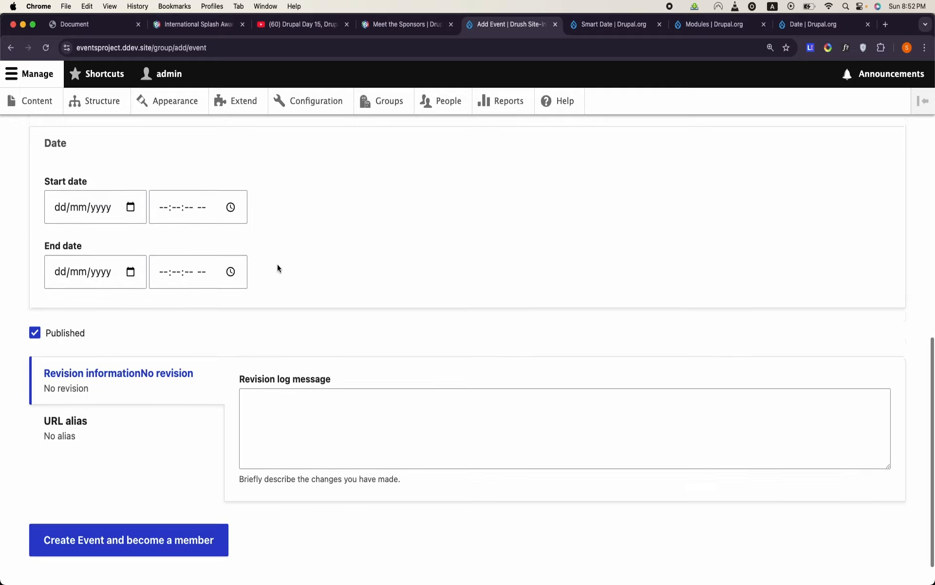
scroll(277, 264, "up", 12)
scroll(278, 267, "down", 1)
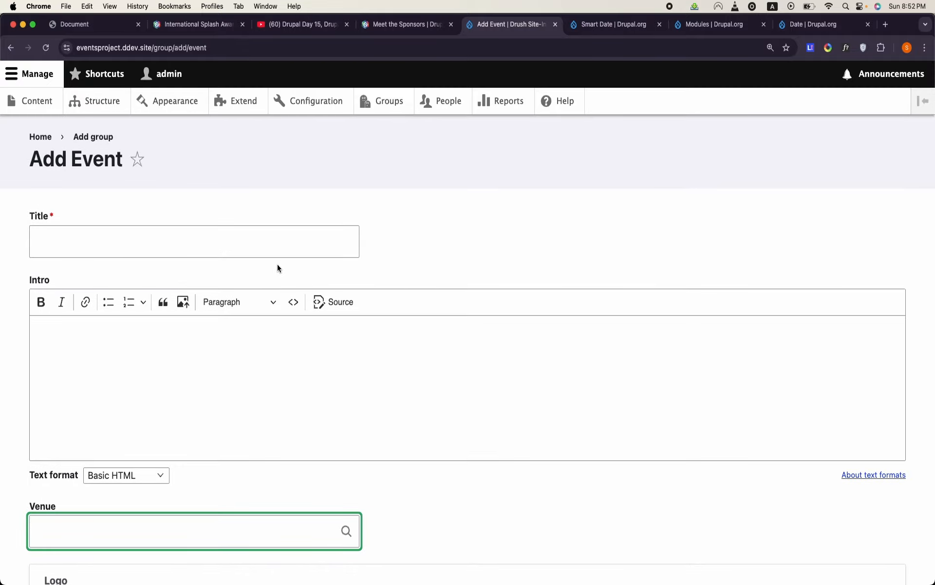
- Title the new event "Drupal Camp Atlanta" and move on to its Intro field
left_click(338, 250)
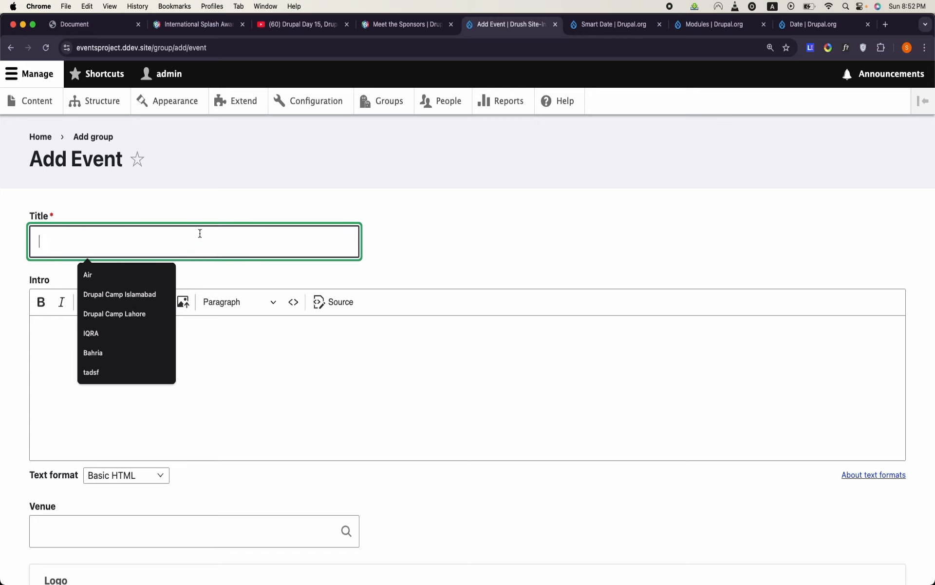
type("Drupal Capm")
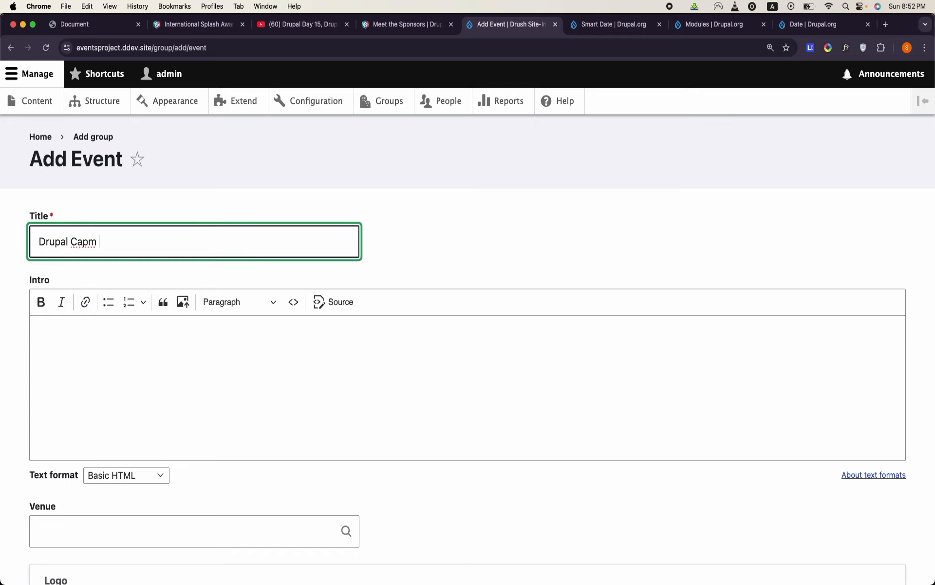
key("BackSpace")
key("BackSpace")
type("mp Atlanta")
left_click(236, 380)
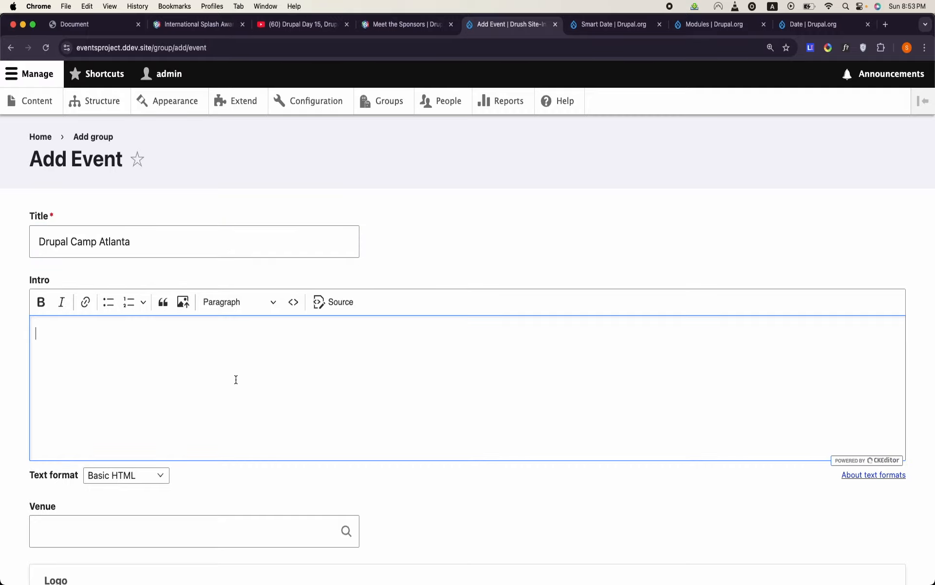
- Paste the copied placeholder paragraphs into the event's Intro and enter "Alhambra Hall" as its Venue
type("In hac habitasse platea dictumst. Pellentesque habitant morbi tristique senectus et netus et malesuada fames ac turpis egestas. Nam eu nunc non augue tincidunt suscipit. Suspendisse potenti. Aliquam erat volutpat. Integer vel turpis sed purus scelerisque euismod. Donec et urna vel risus feugiat pharetra. Proin id lacus vitae velit accumsan venenatis. Aenean non mi vel nisi lacinia maximus. Duis efficitur, sapien quis bibendum auctor, lectus risus feugiat sapien, ac pulvinar orci est a arcu. Integer id augue vitae urna tristique tempus. Nam tempor finibus lorem, nec varius arcu convallis sed. Nunc id orci a neque vehicula malesuada. Donec vehicula libero vel leo convallis, nec tincidunt felis tincidunt. Maecenas euismod tristique leo, vel malesuada ligula malesuada sed. Donec eget libero id leo congue venenatis. Nullam vehicula magna sit amet magna ullamcorper, at dictum est gravida. Morbi nec magna at quam malesuada accumsan. Suspendisse potenti. Vivamus feugiat massa ut tortor scelerisque, non dapibus nulla consectetur. Aliquam erat volutpat. Phasellus ac eros at urna condimentum lacinia. Pellentesque habitant morbi tristique senectus et netus et malesuada fames ac turpis egestas. Sed bibendum, sapien a venenatis fermentum, mauris augue cursus turpis, vitae elementum massa orci sit amet massa. In hac habitasse platea dictumst.")
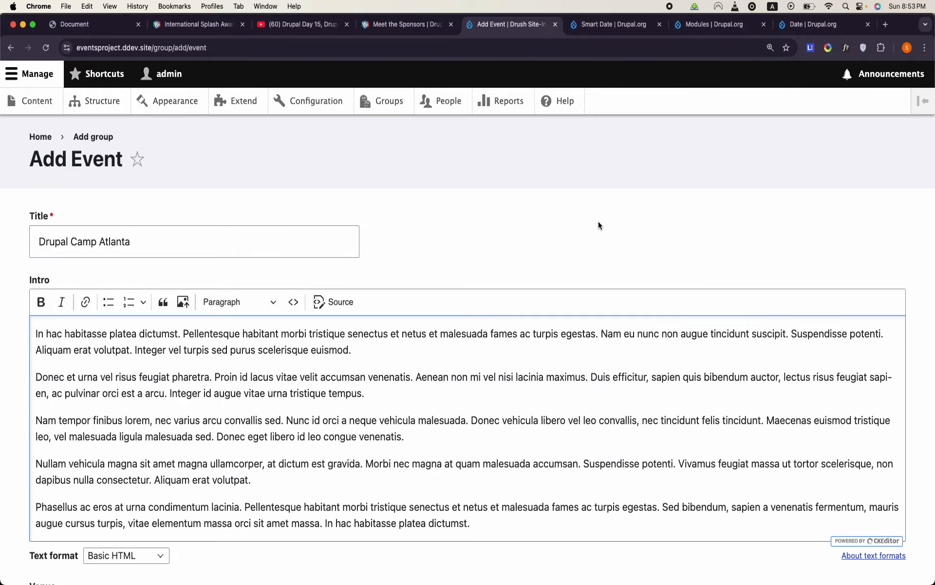
scroll(598, 225, "down", 7)
left_click(246, 249)
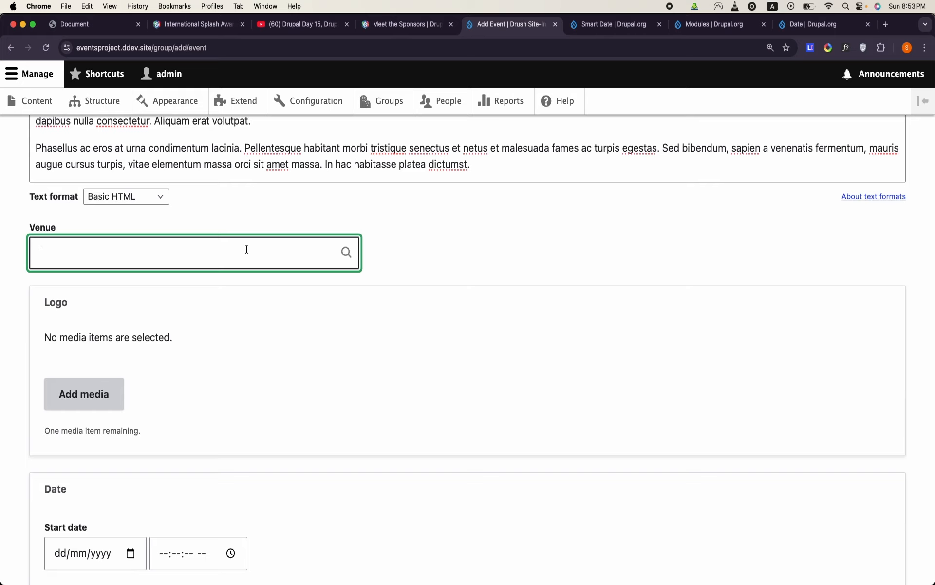
type("a")
key("BackSpace")
key("Caps_Lock")
type("Alhambra Hall")
scroll(242, 255, "down", 3)
left_click(97, 331)
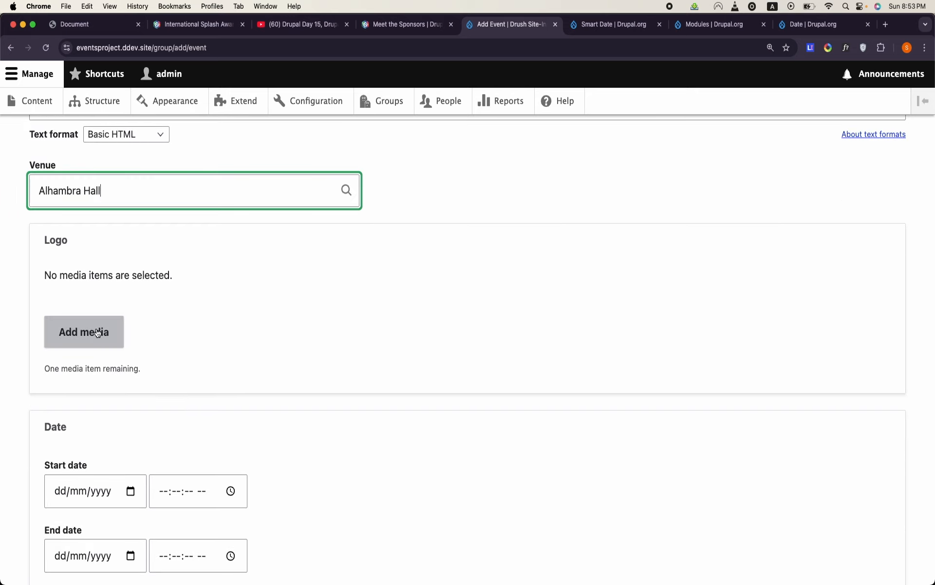
scroll(203, 316, "up", 1)
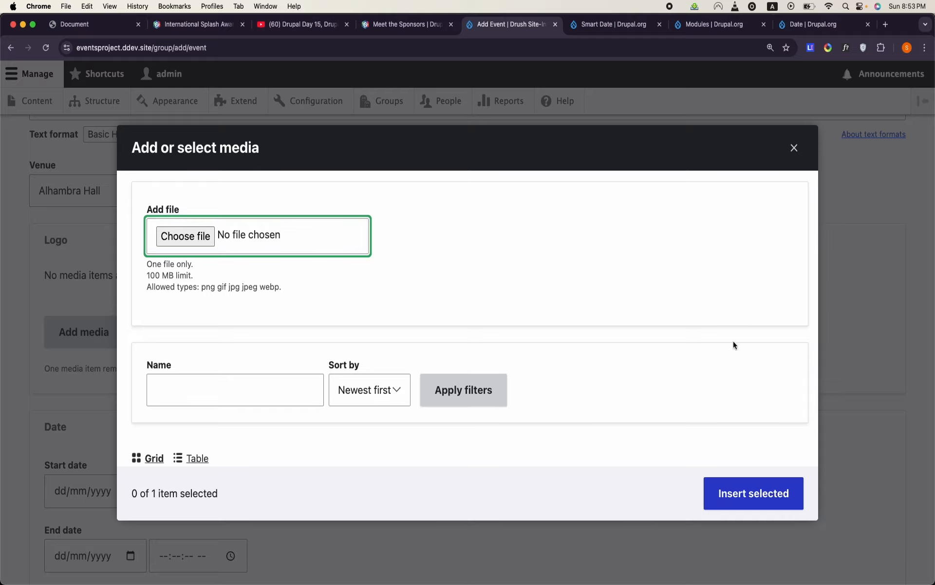
left_click(794, 148)
- Try to create the event with its start and end dates left empty
scroll(309, 325, "down", 6)
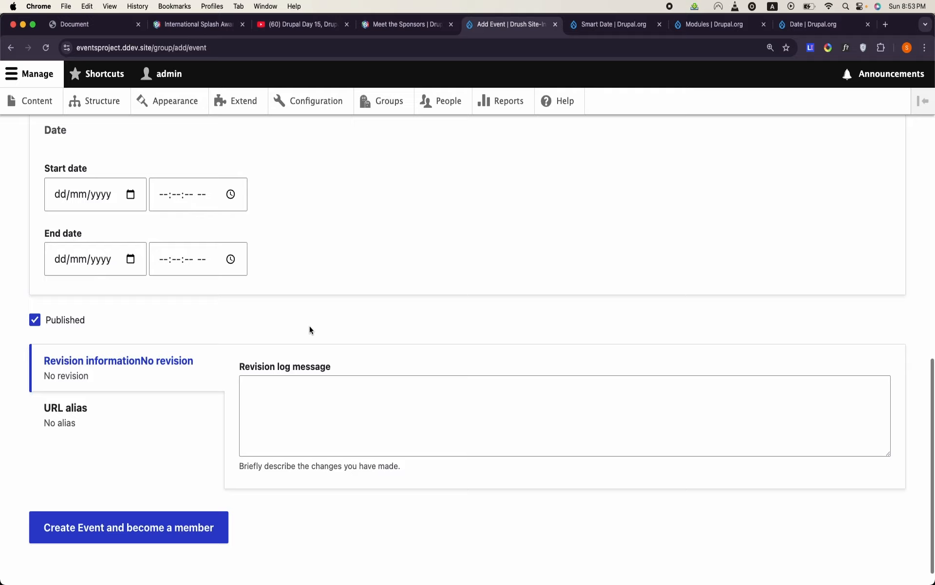
left_click(59, 206)
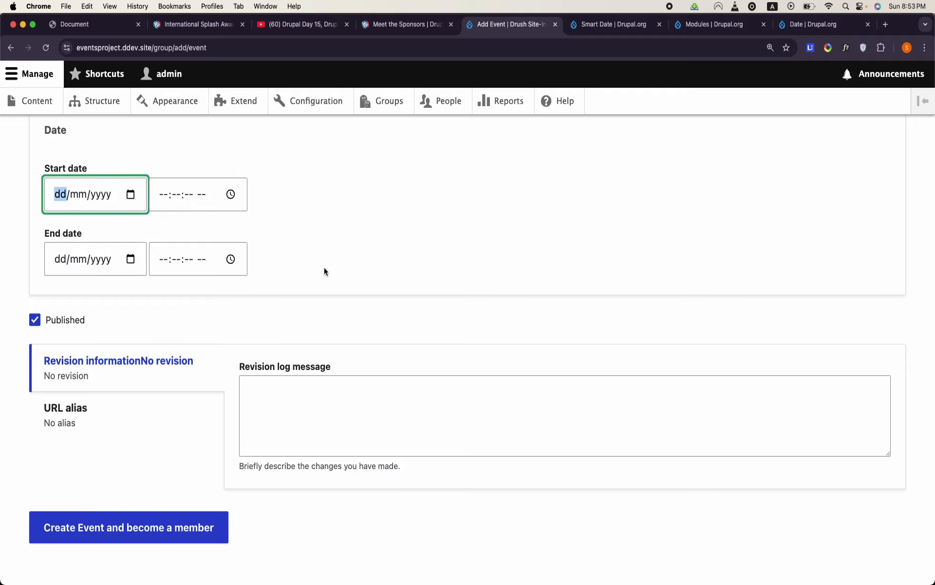
scroll(324, 267, "down", 2)
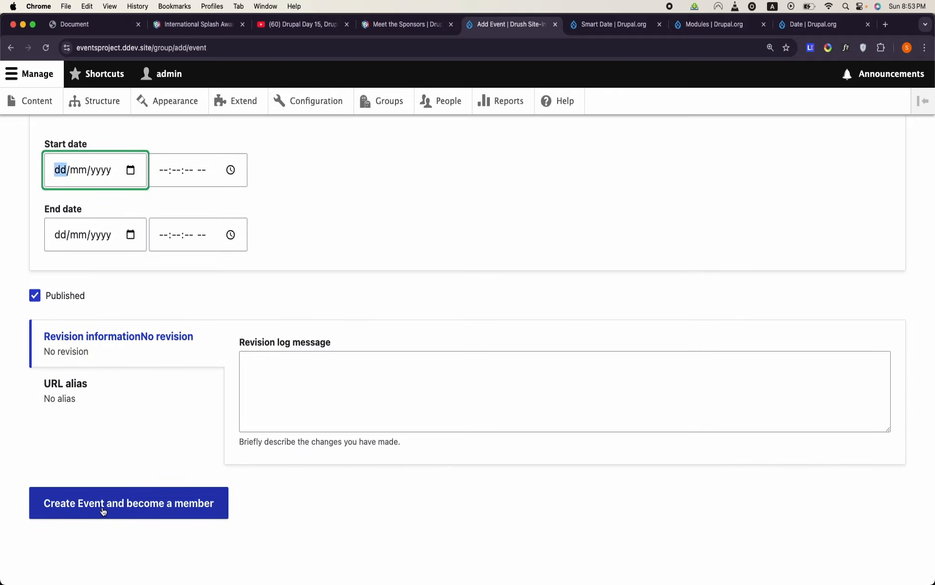
left_click(103, 510)
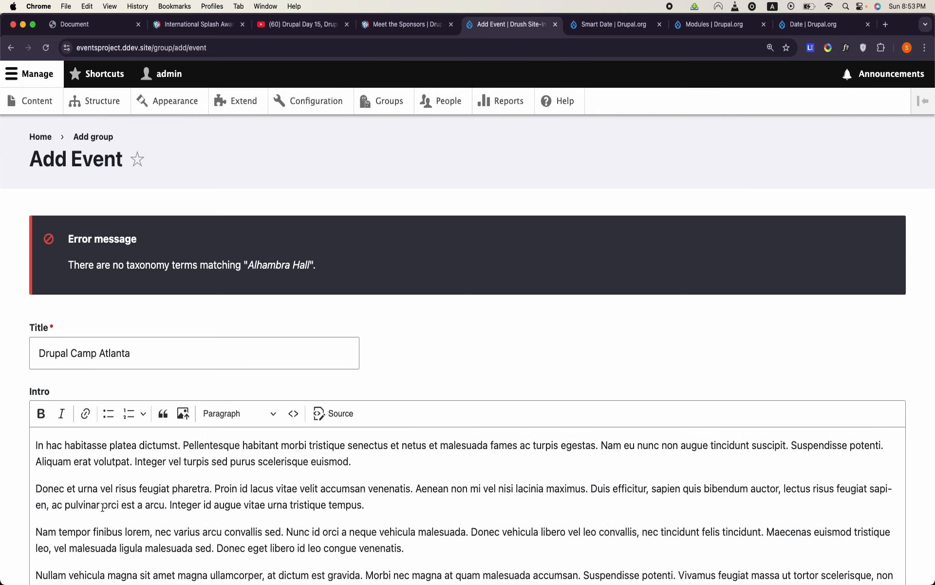
- Clear the Venue field and create the event with the current user as a member
scroll(117, 473, "down", 6)
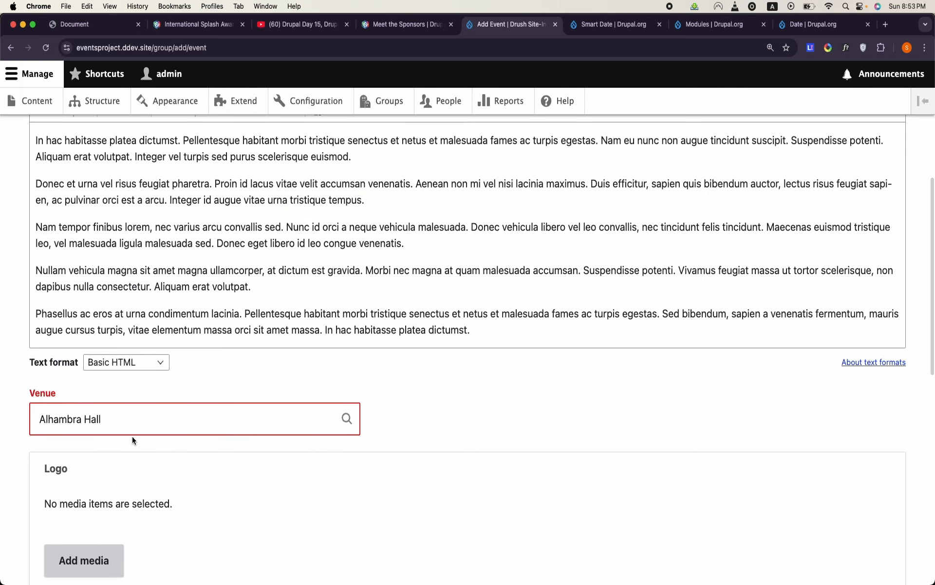
triple_click(139, 433)
key("BackSpace")
scroll(97, 487, "down", 15)
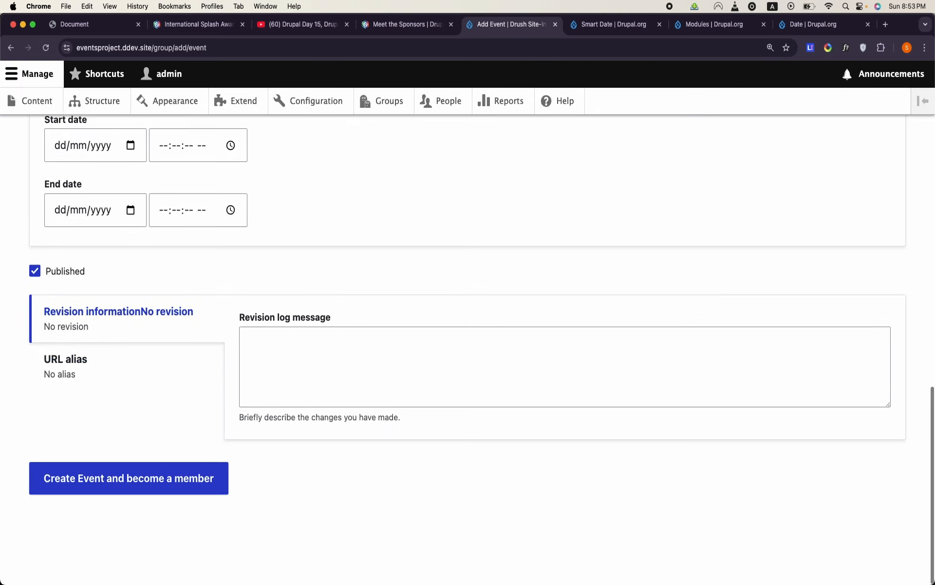
left_click(87, 516)
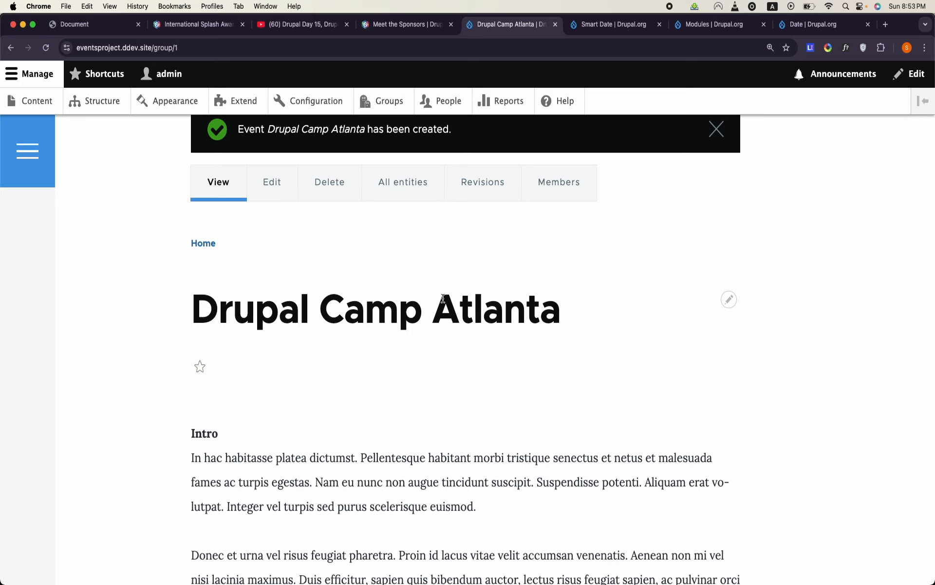
- Open the members list of Drupal Camp Atlanta and look over the listed users and roles
scroll(666, 328, "up", 2)
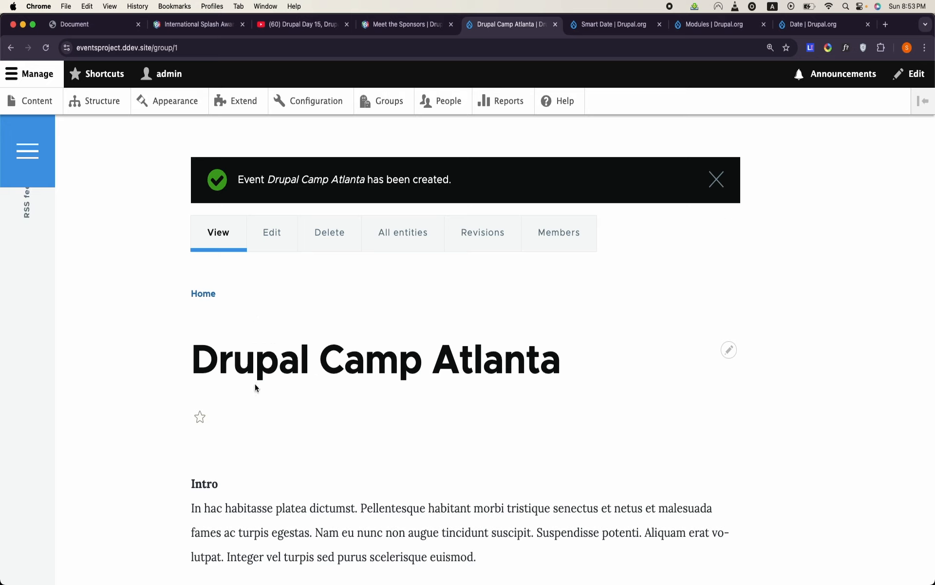
left_click(549, 243)
scroll(431, 409, "down", 5)
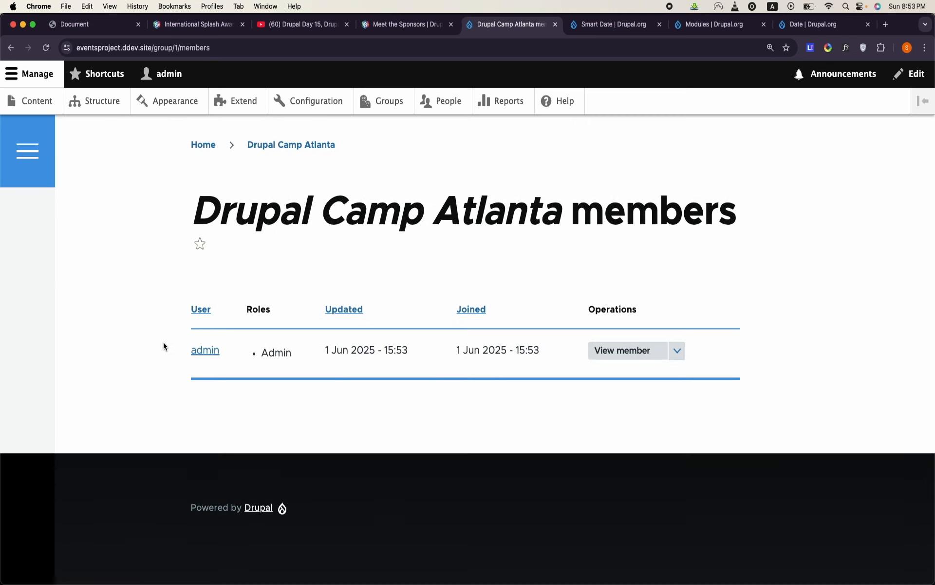
scroll(163, 342, "up", 4)
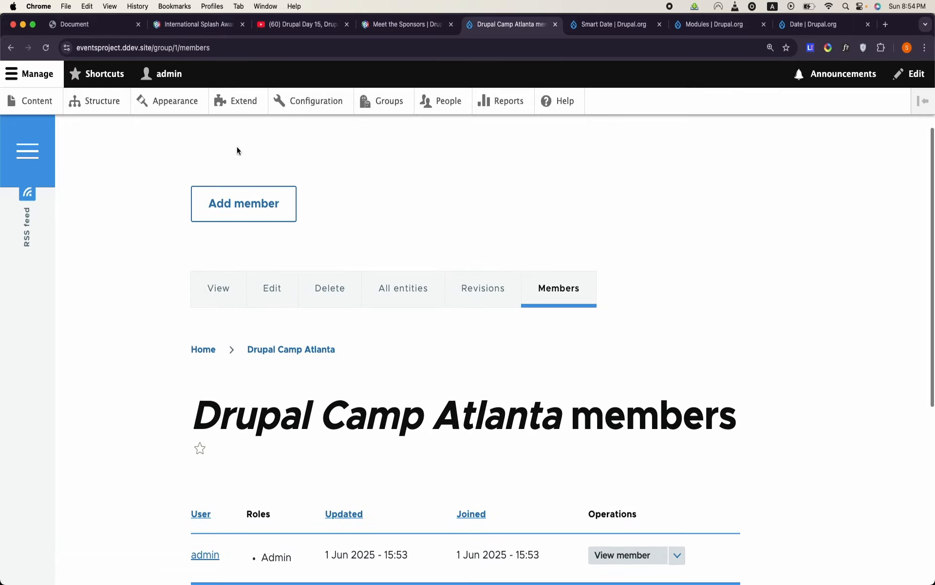
left_click(242, 205)
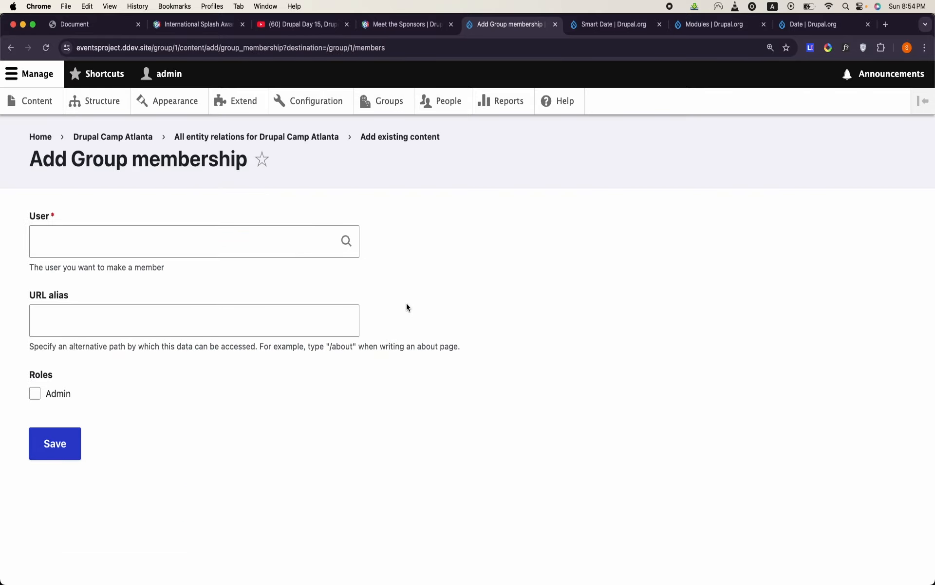
left_click(224, 249)
type("a")
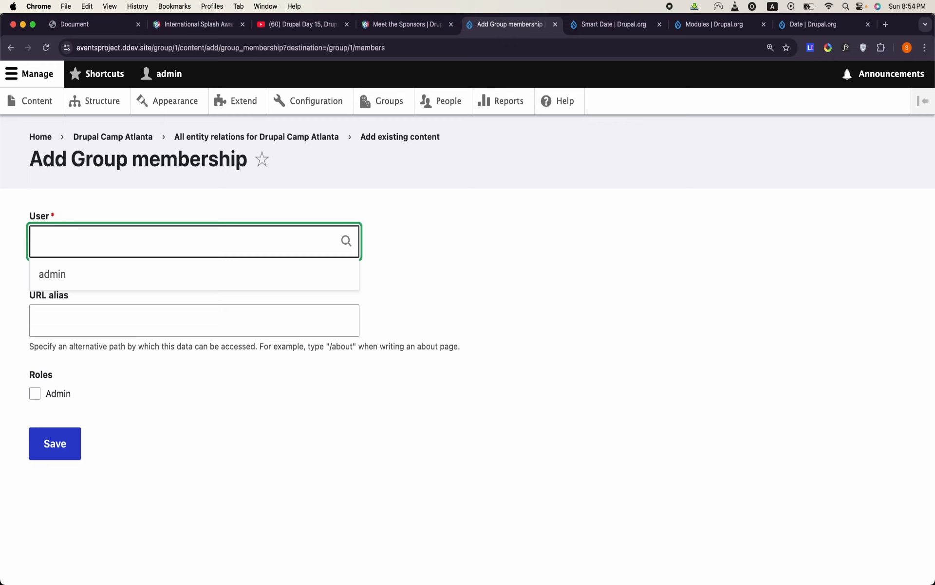
left_click(421, 501)
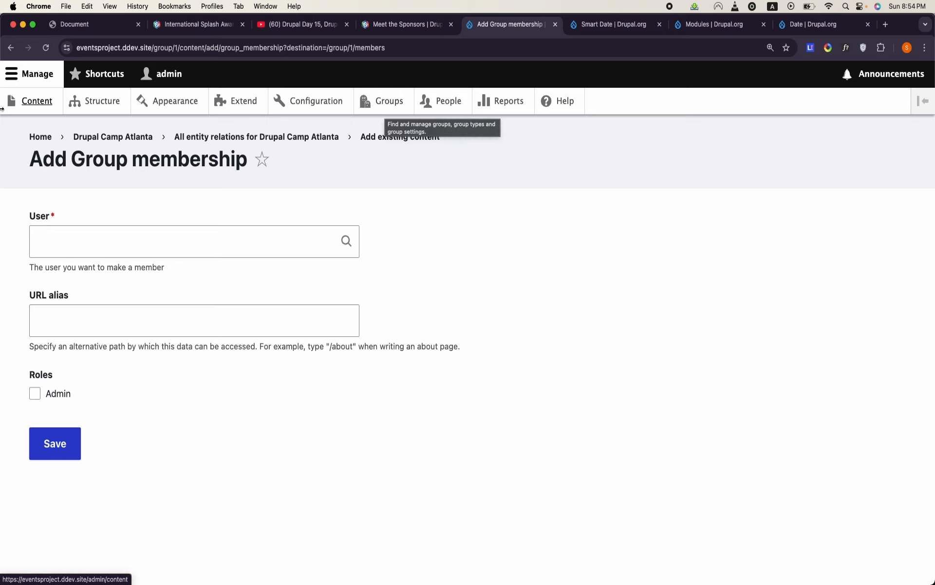
left_click(11, 47)
- Review the Drupal Camp Atlanta members table once more and go to the site's groups overview
scroll(360, 268, "down", 2)
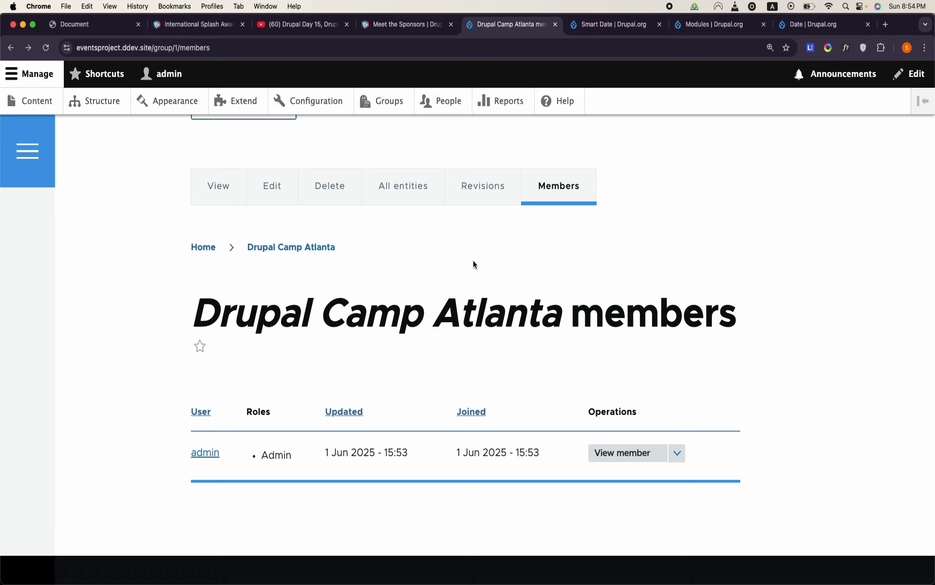
scroll(505, 351, "down", 3)
scroll(504, 350, "up", 3)
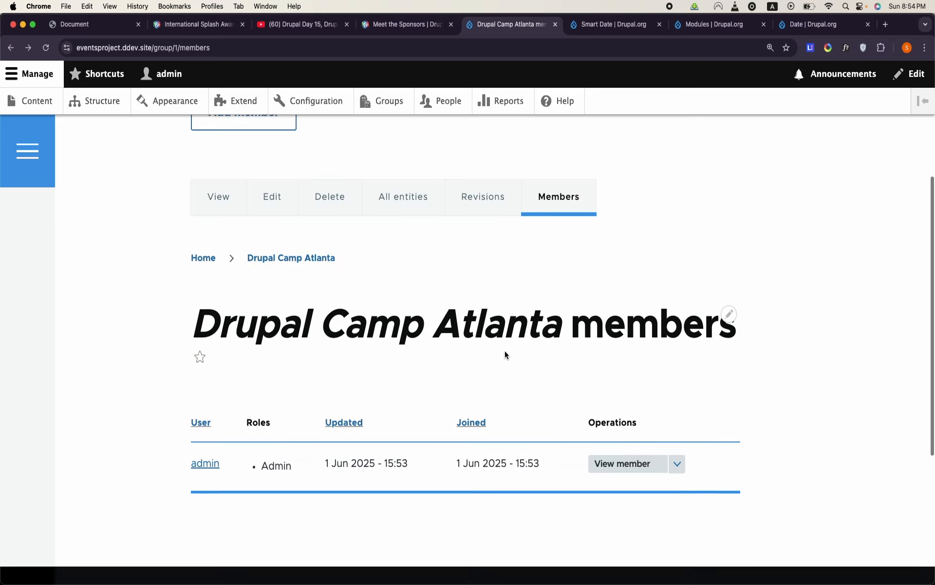
left_click(393, 101)
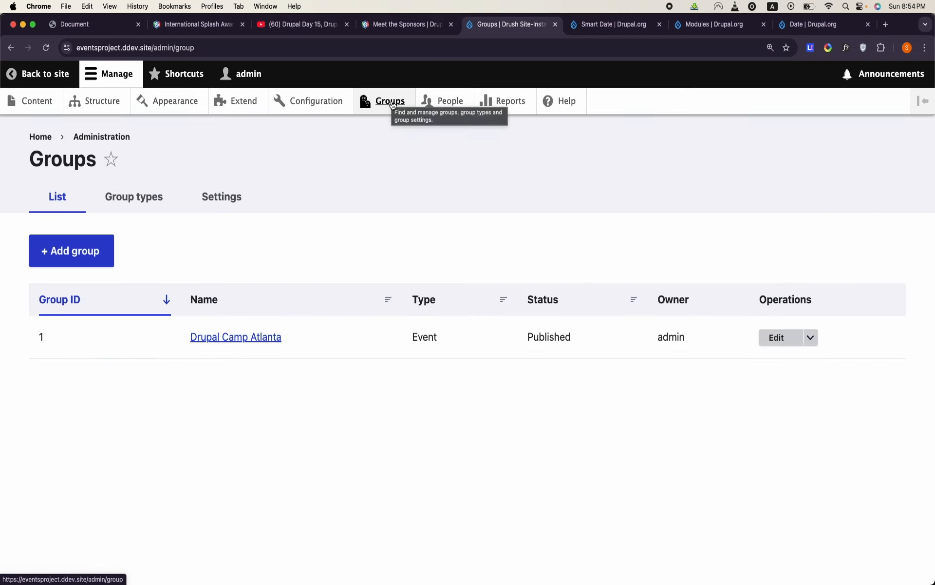
- Filter the site's module list by "group" and install the Group Node module
left_click(242, 100)
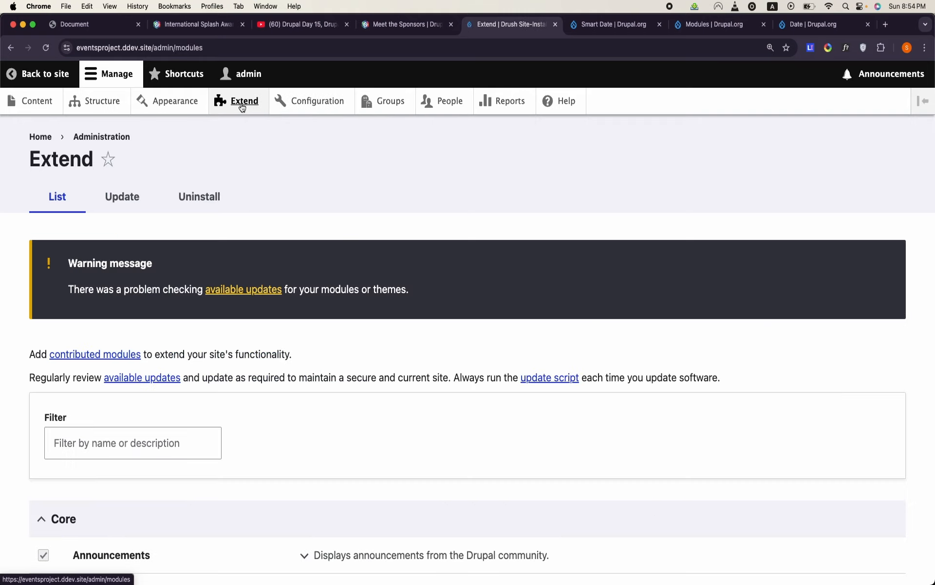
left_click(146, 434)
type("gro")
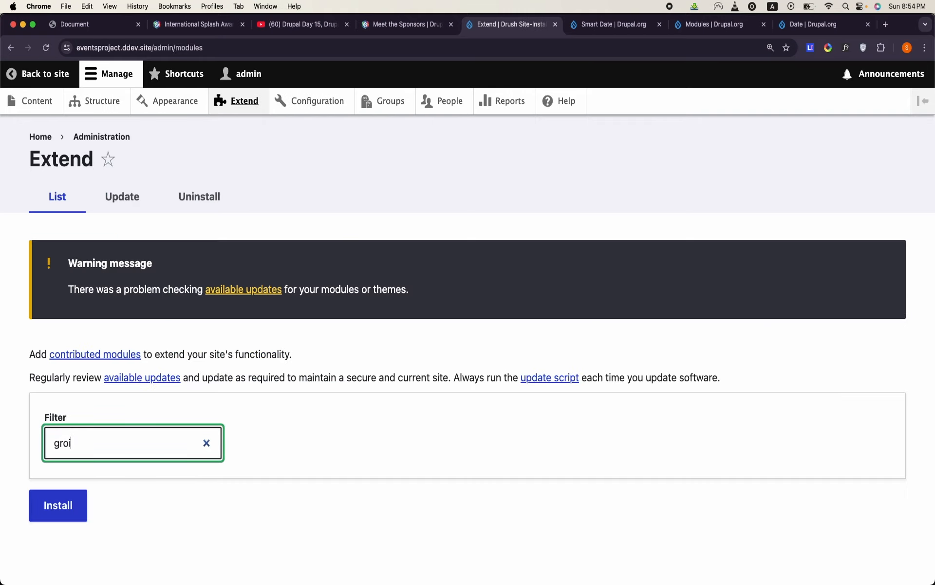
type("up")
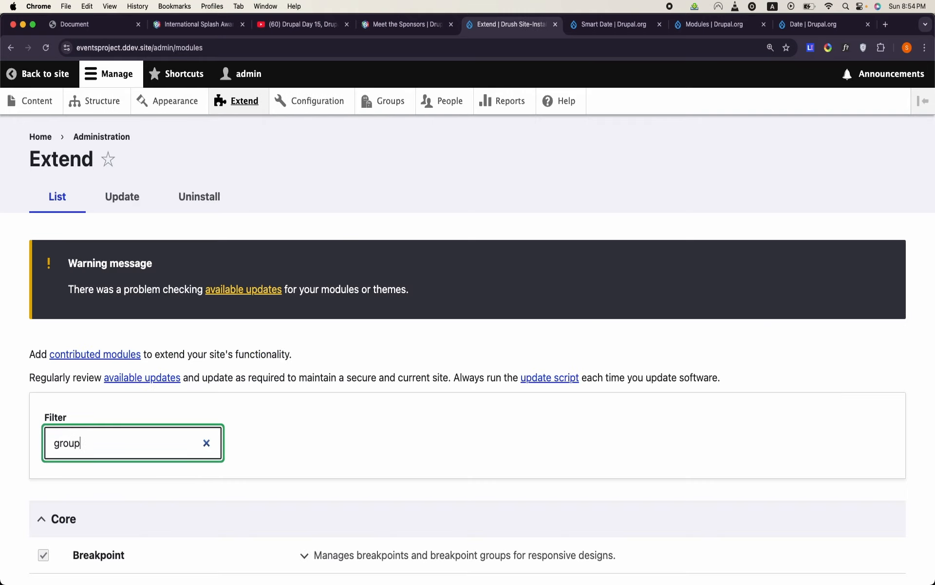
scroll(95, 467, "down", 6)
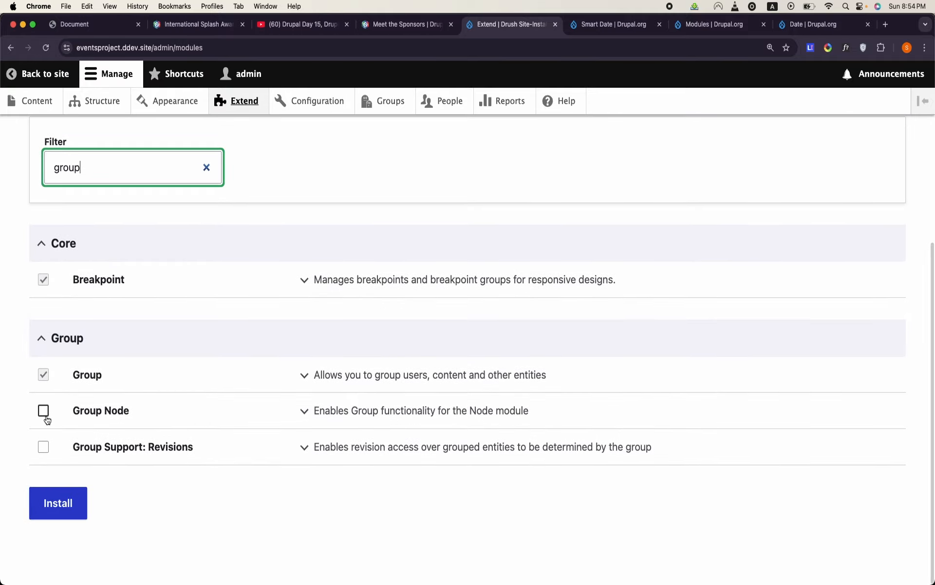
left_click(44, 412)
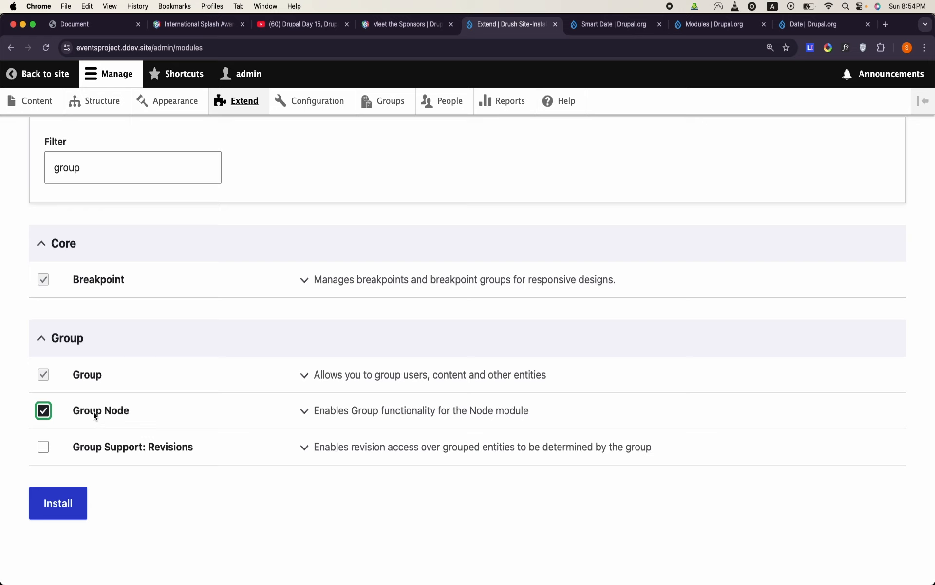
left_click(60, 513)
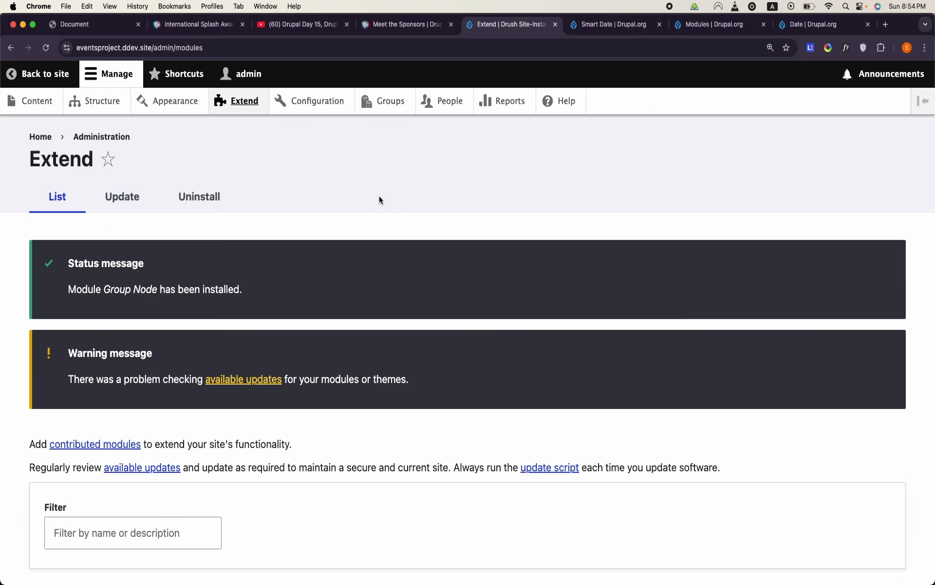
- Open the available content configuration of the Event group type
left_click(393, 95)
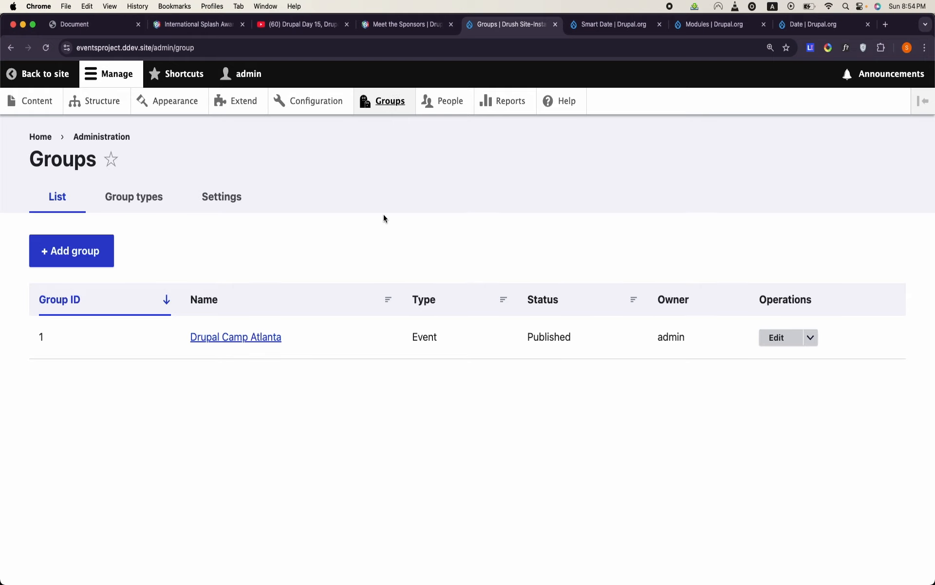
left_click(145, 204)
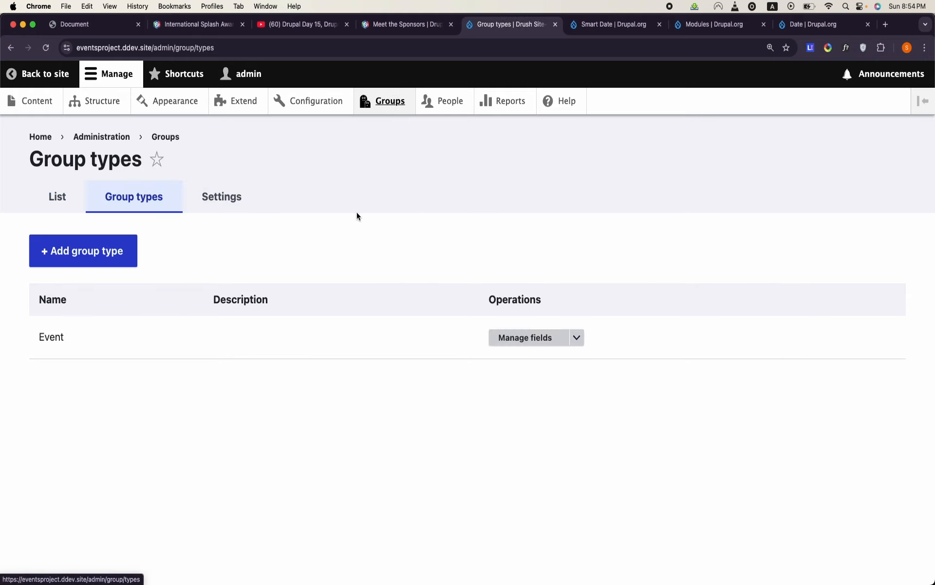
left_click(576, 337)
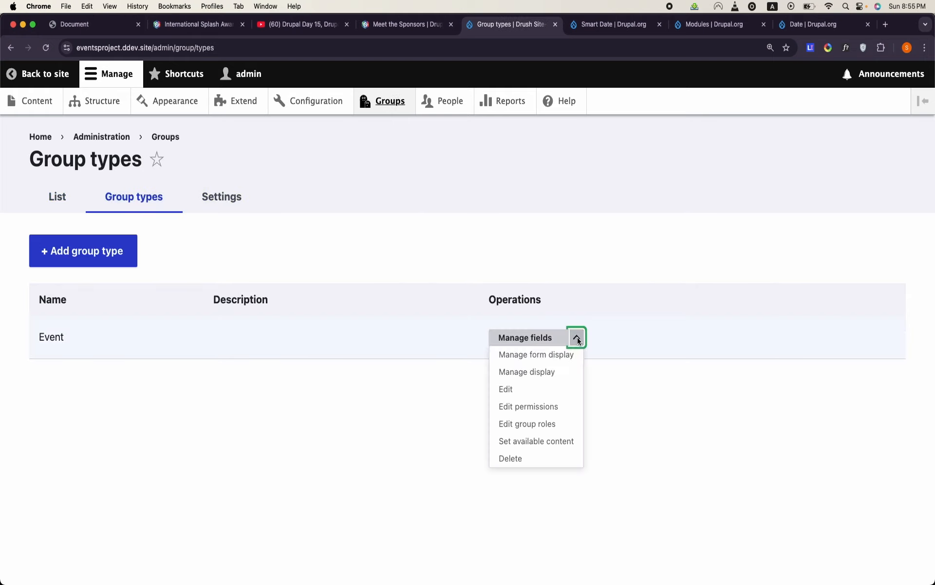
left_click(540, 442)
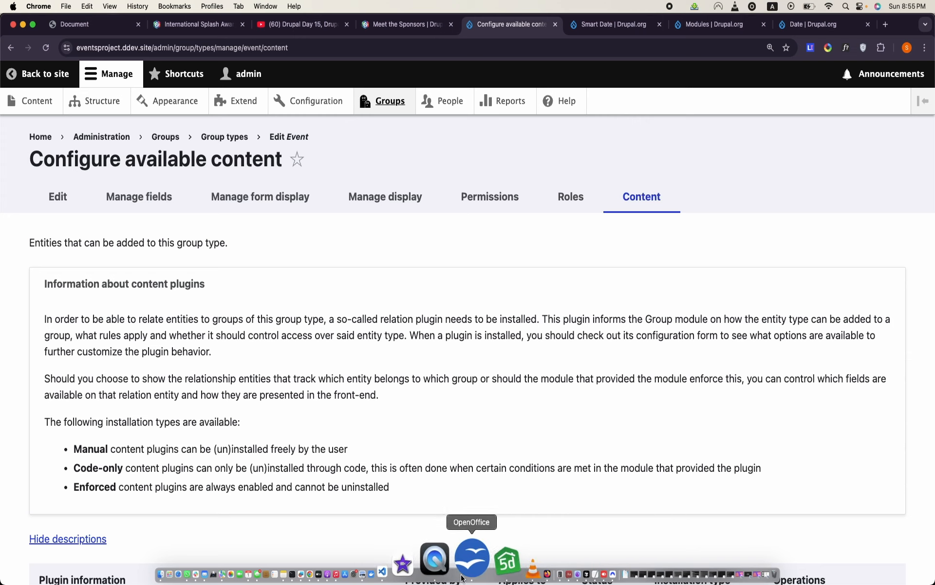
- Switch to OpenOffice Writer, check the Plugin column's Group_Node_speaker entry in the Relationship table, and return to Chrome
left_click(462, 577)
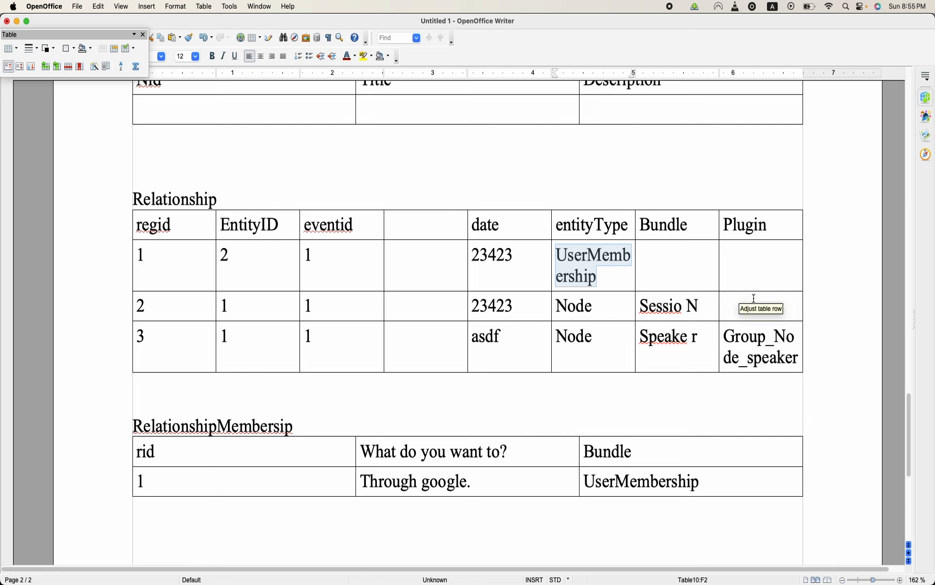
triple_click(750, 358)
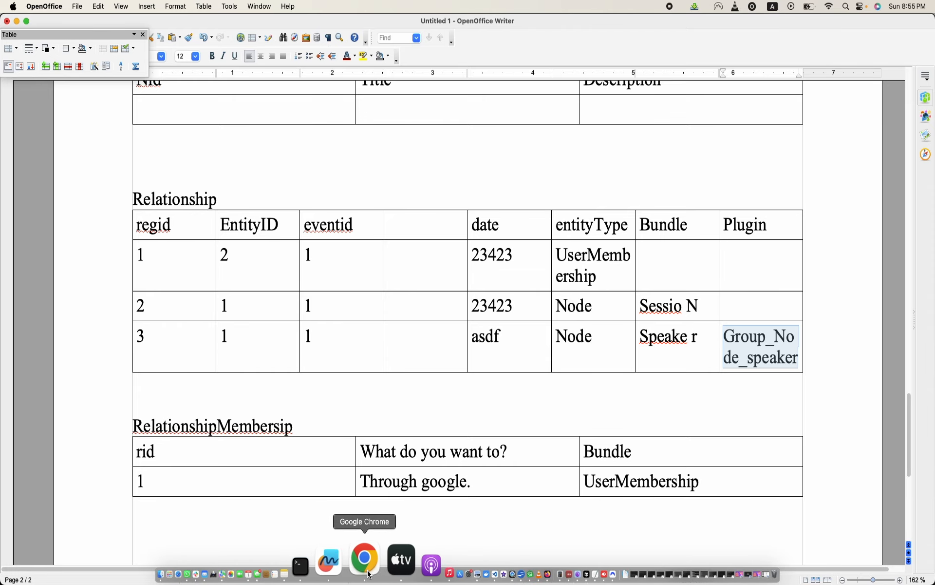
left_click(369, 572)
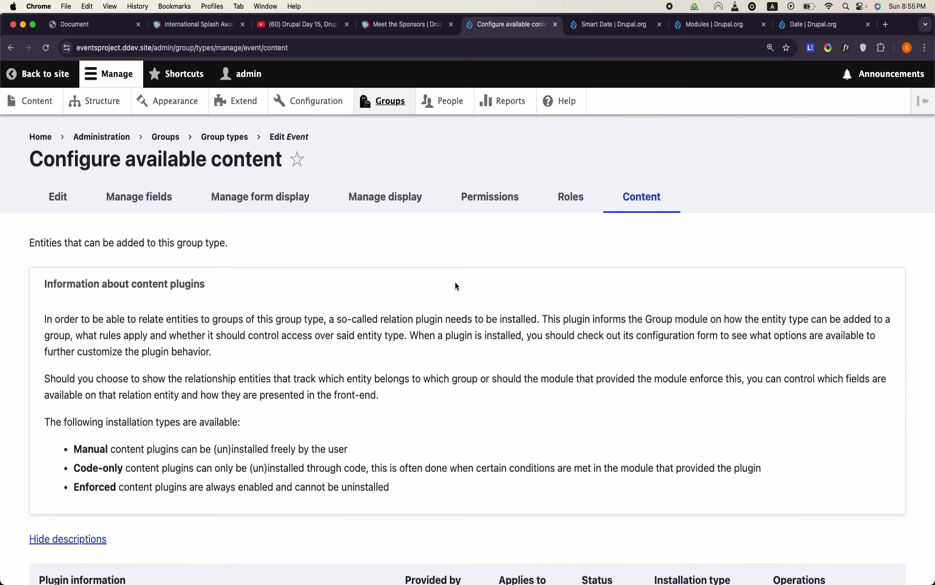
- Install the Group node (News) and Group node (Session) content plugins on the Event group type with the default settings
scroll(455, 281, "down", 8)
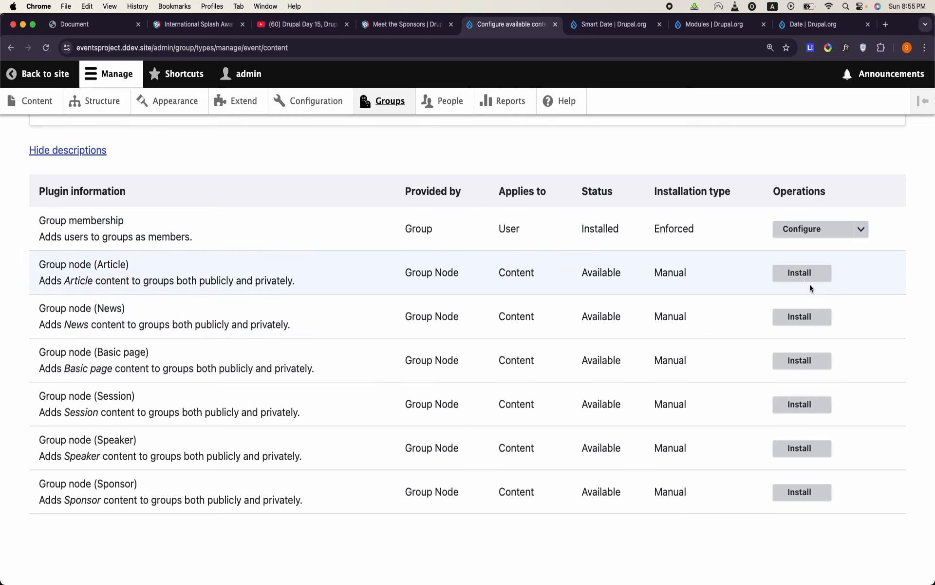
left_click(799, 317)
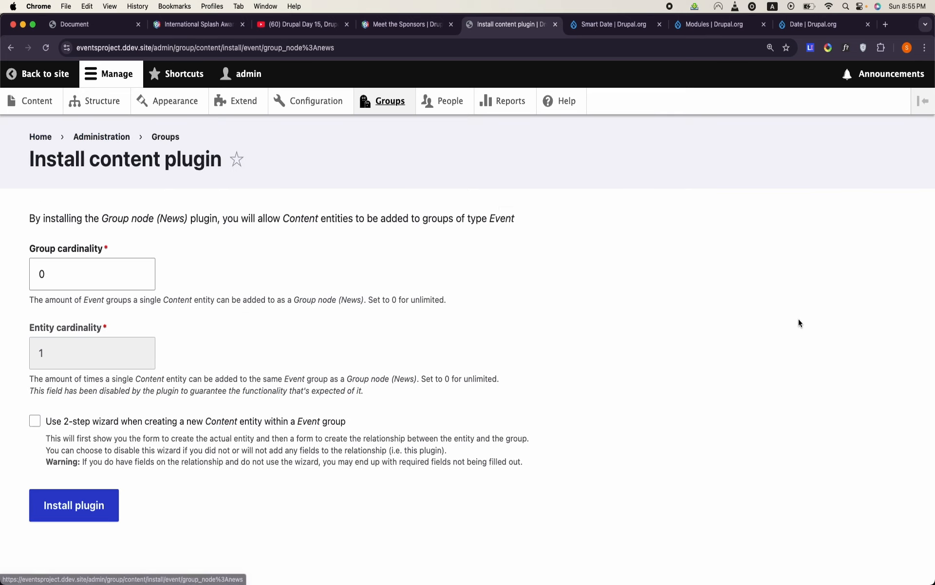
left_click(94, 515)
scroll(464, 324, "down", 10)
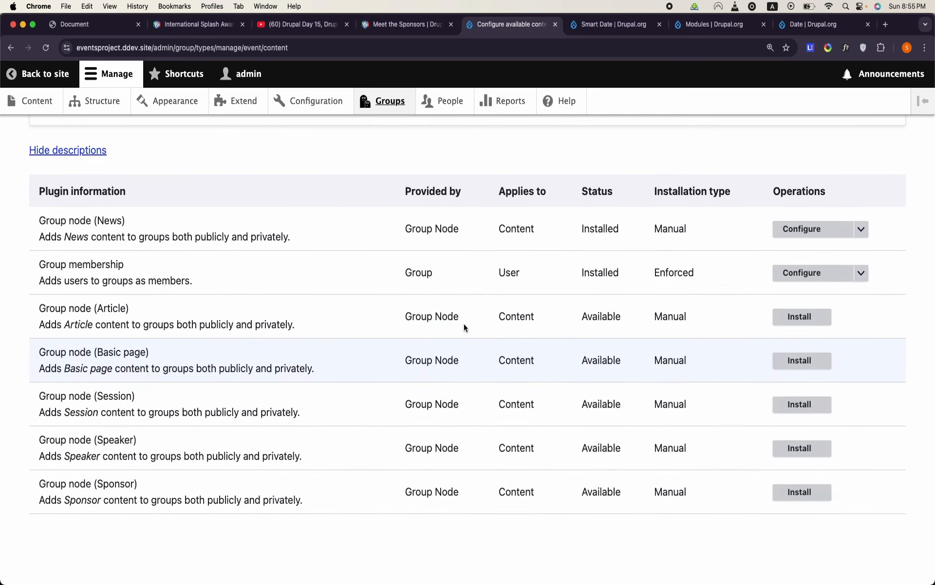
left_click(799, 404)
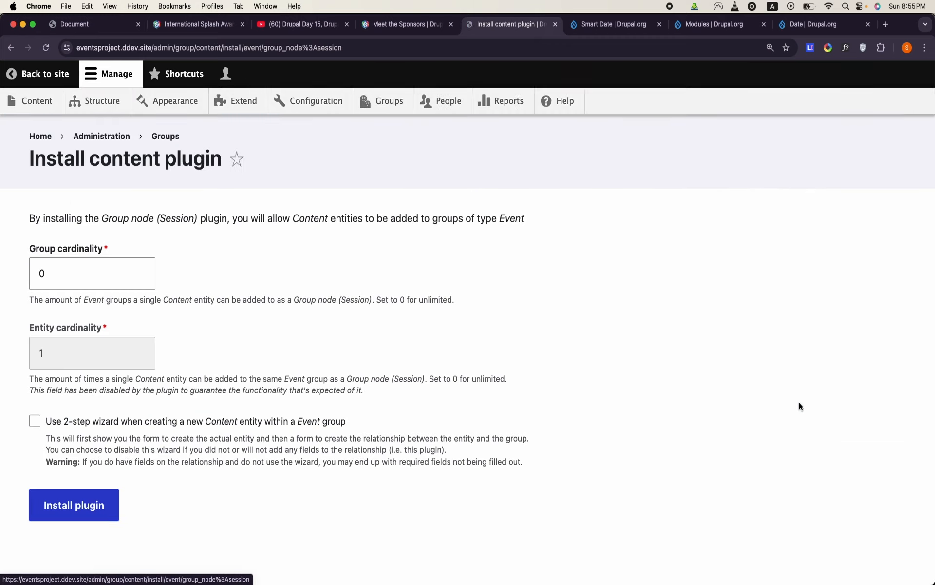
left_click(95, 521)
scroll(489, 360, "down", 5)
scroll(489, 360, "down", 7)
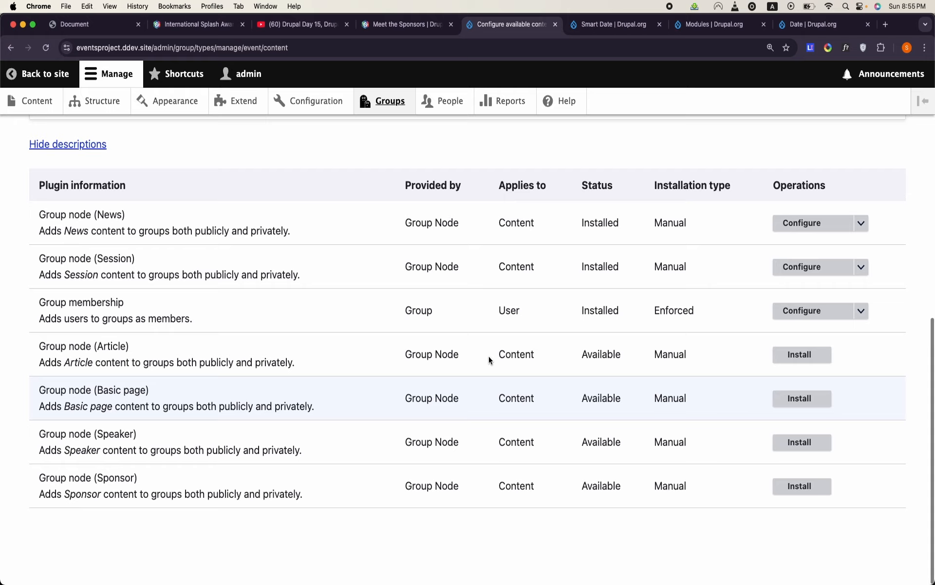
- Install the Group node (Speaker) and Group node (Sponsor) content plugins on the Event group type with the default settings
left_click(789, 447)
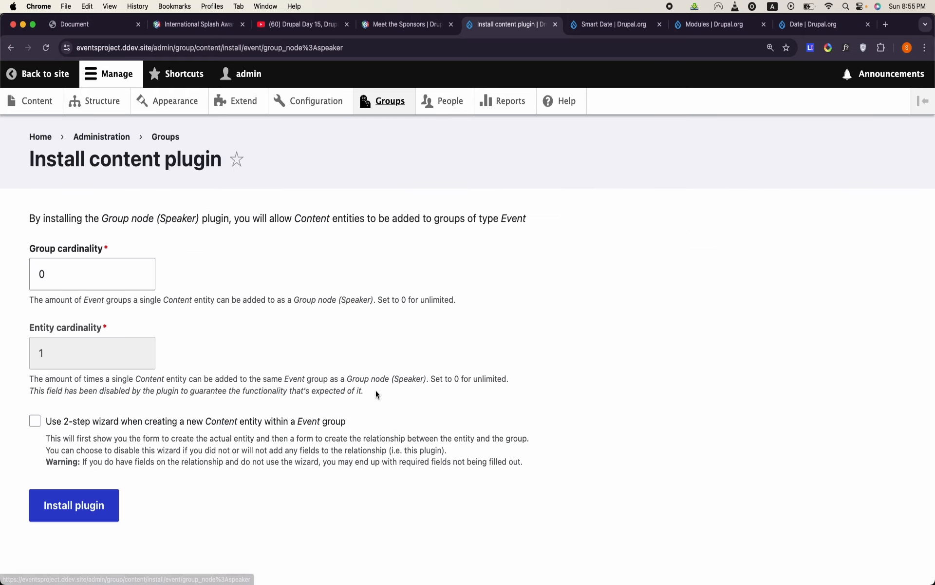
left_click(98, 490)
scroll(362, 414, "down", 10)
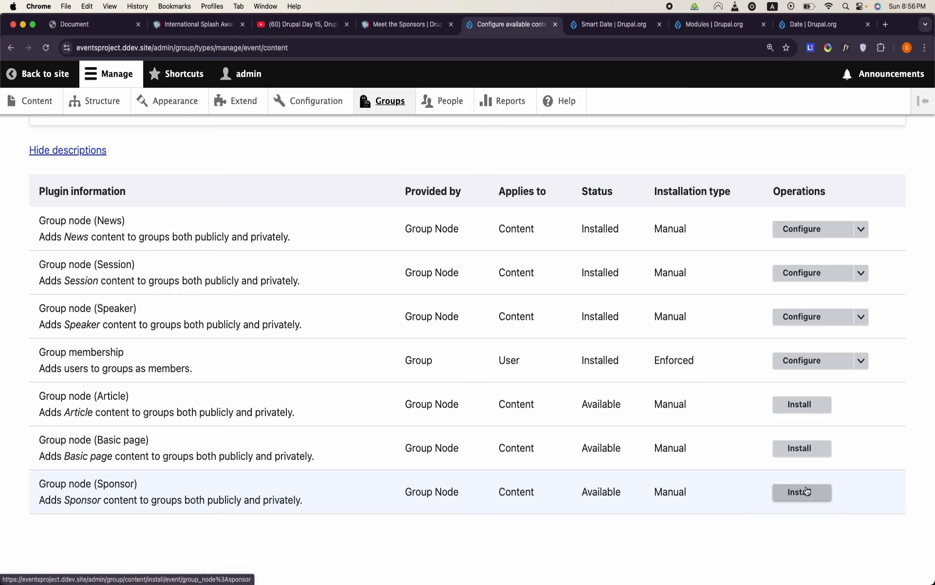
left_click(804, 492)
left_click(73, 505)
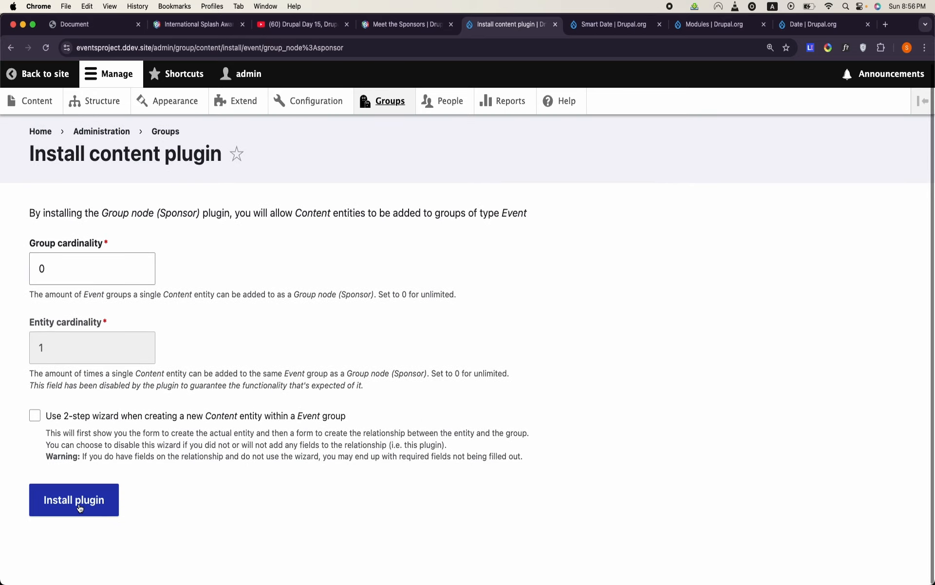
scroll(460, 359, "down", 10)
scroll(459, 359, "down", 5)
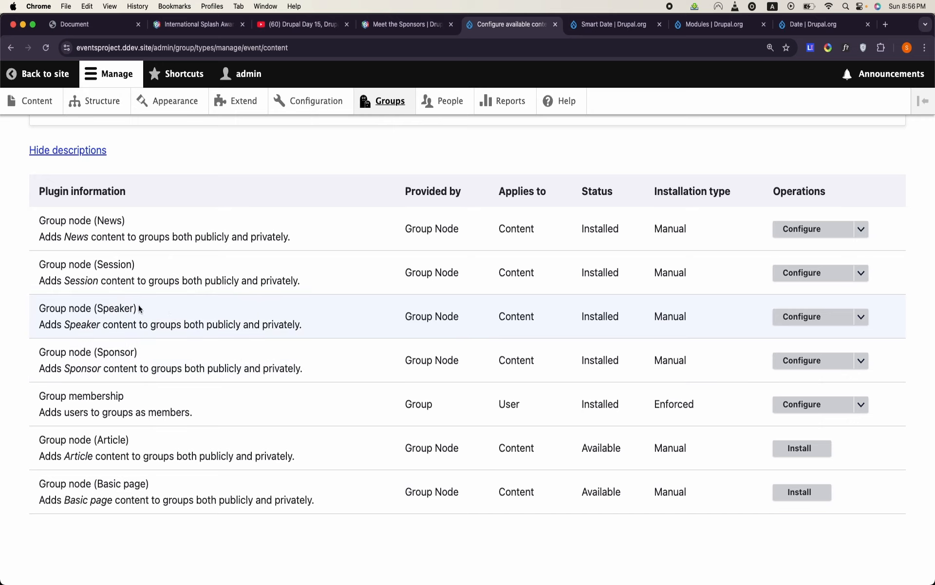
- Open the field management of the Event group type's Group node (Speaker) relation
double_click(101, 309)
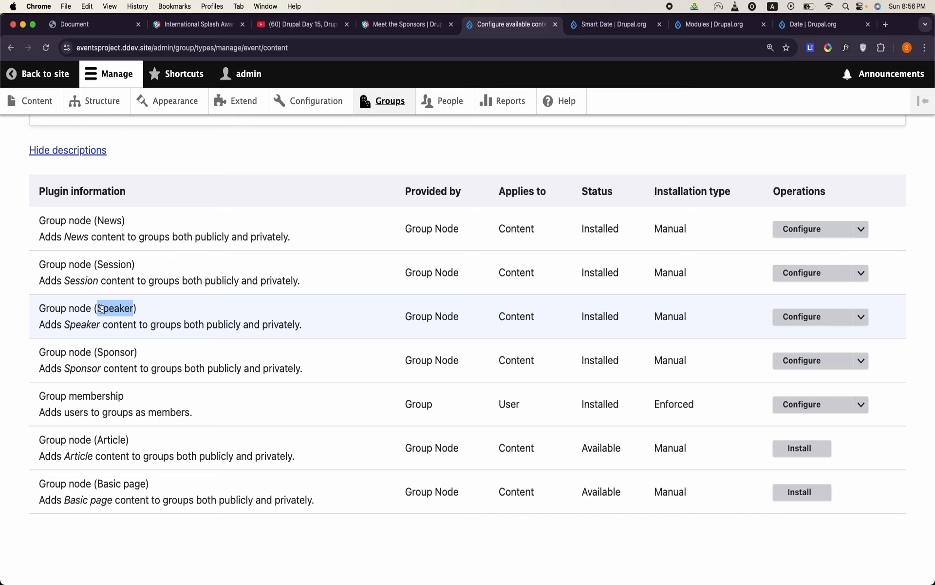
left_click(862, 317)
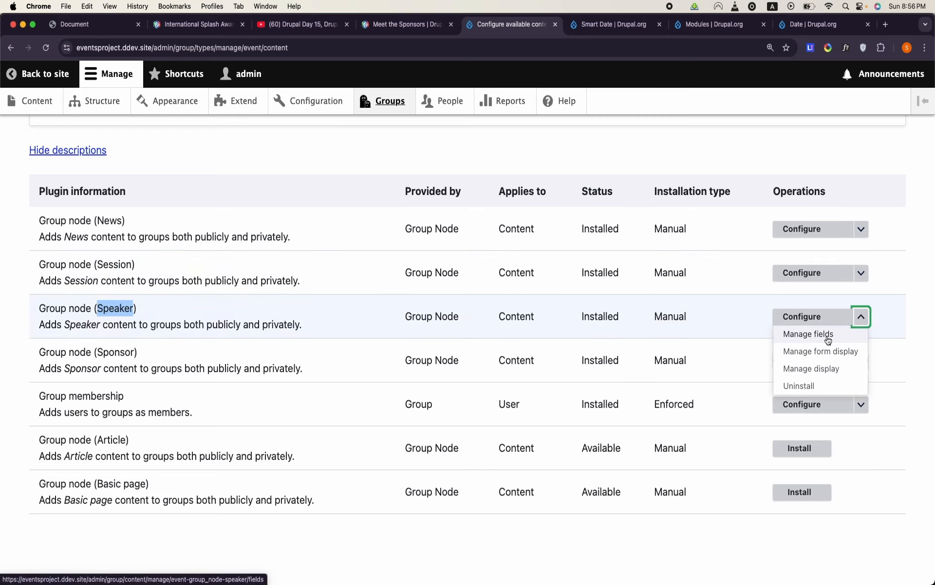
left_click(828, 335)
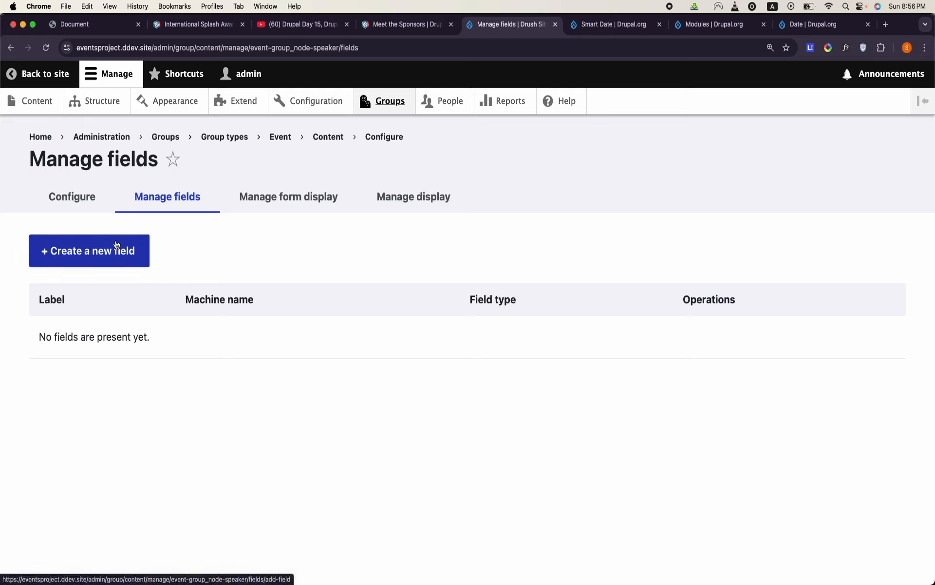
- Open the nodes of the Drupal Camp Atlanta group and start a new Group node (News) item there
left_click(43, 83)
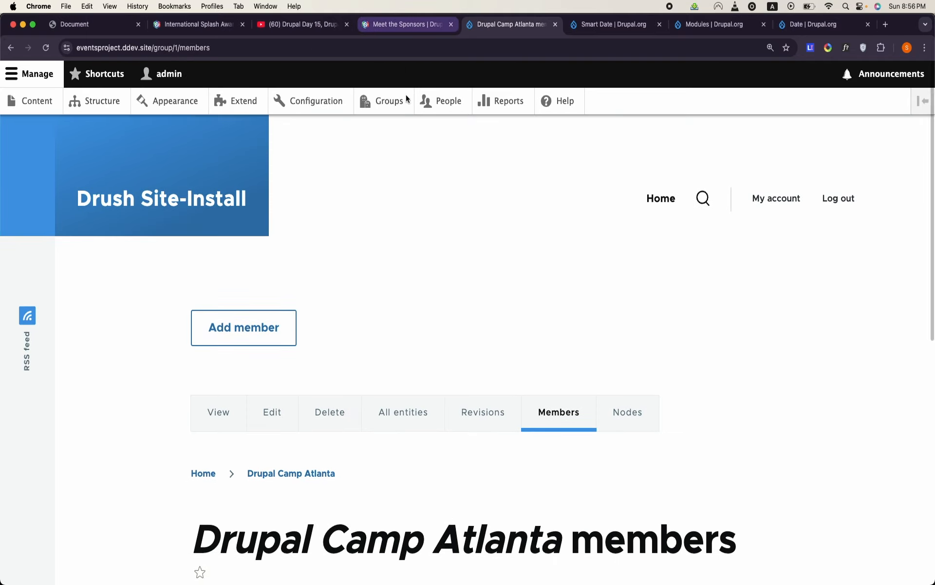
left_click(400, 108)
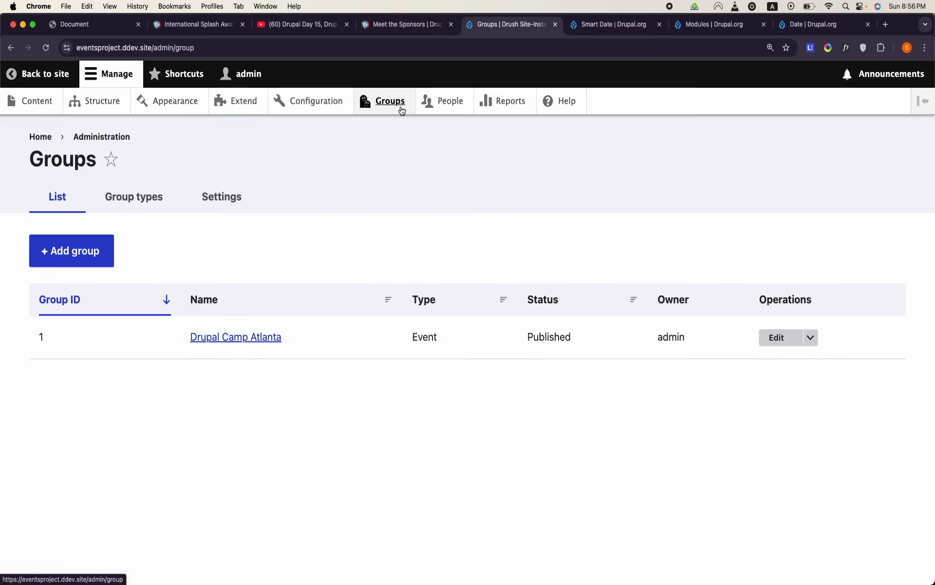
right_click(429, 275)
left_click(418, 177)
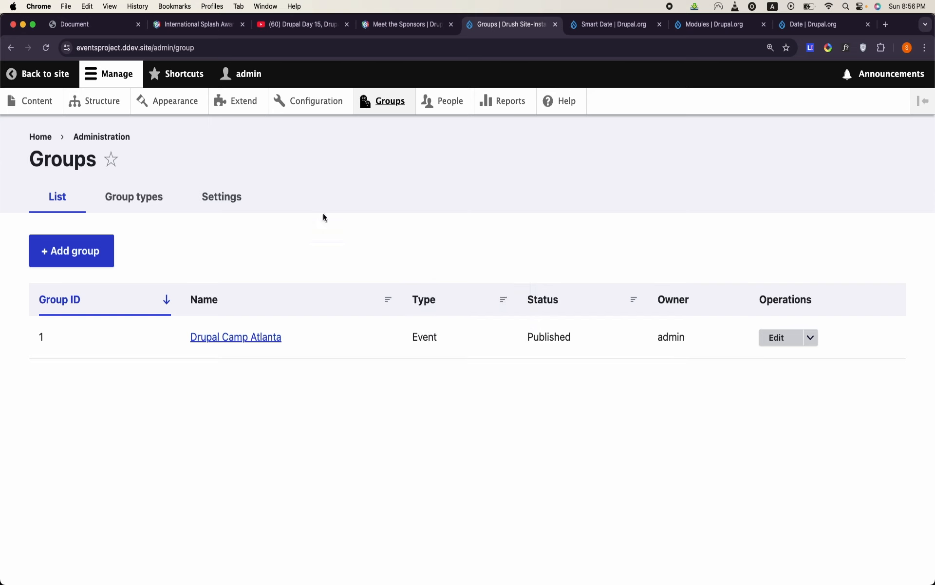
left_click(246, 346)
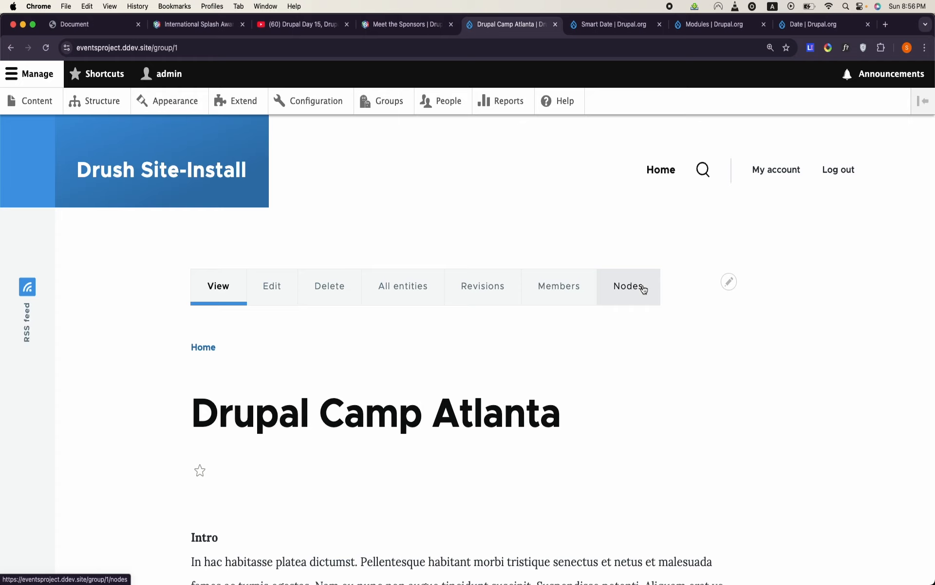
left_click(643, 289)
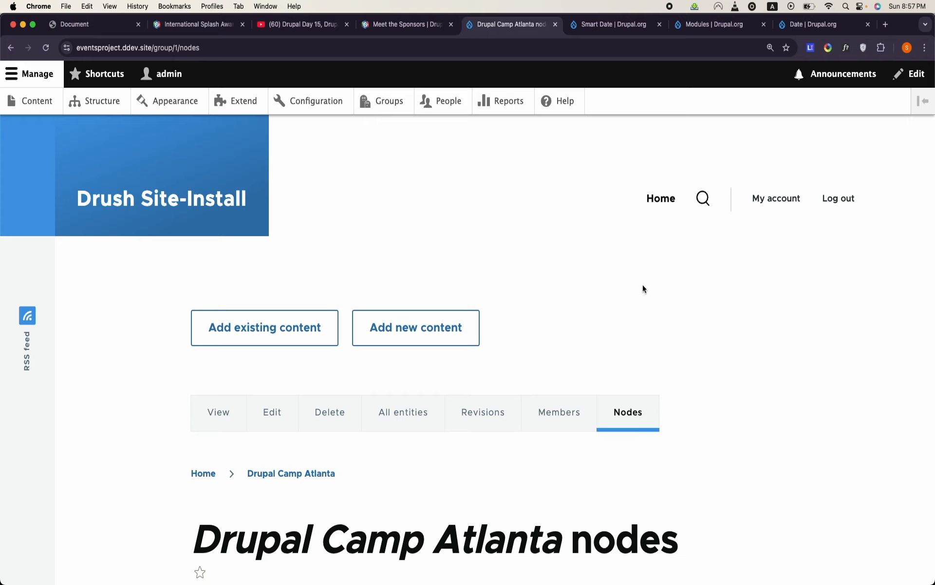
scroll(508, 277, "down", 2)
left_click(438, 243)
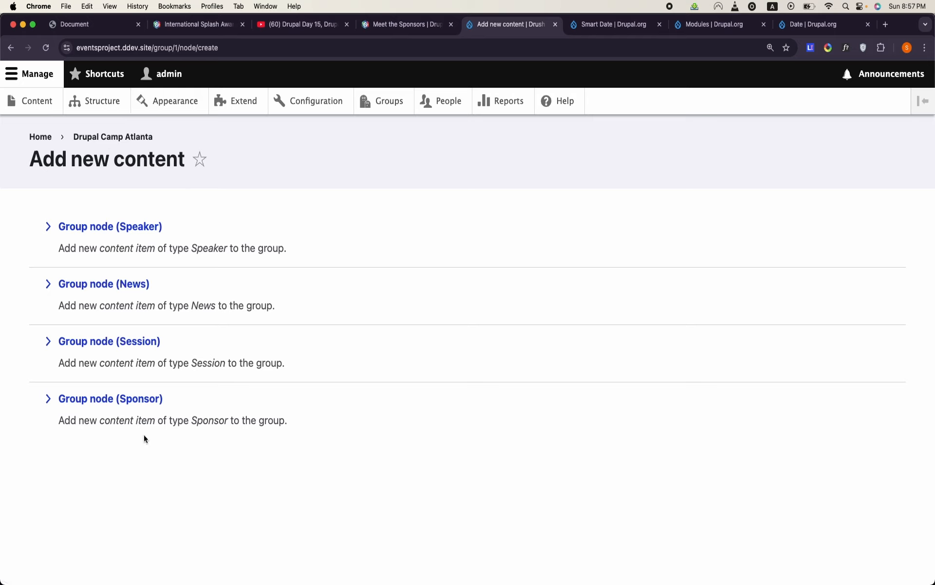
left_click(141, 290)
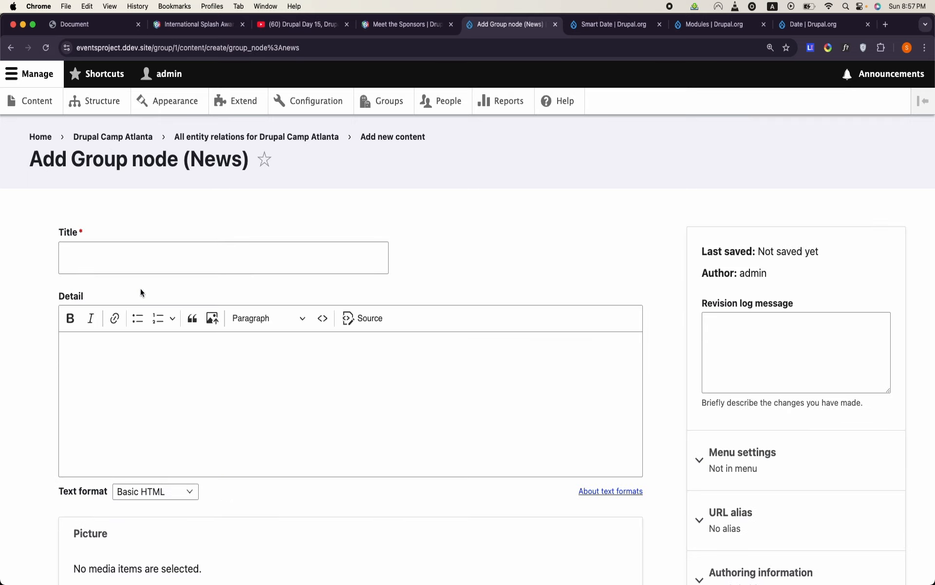
- Enter "The Drupal Camp Atlanta management committee" as the title of the news item
left_click(184, 258)
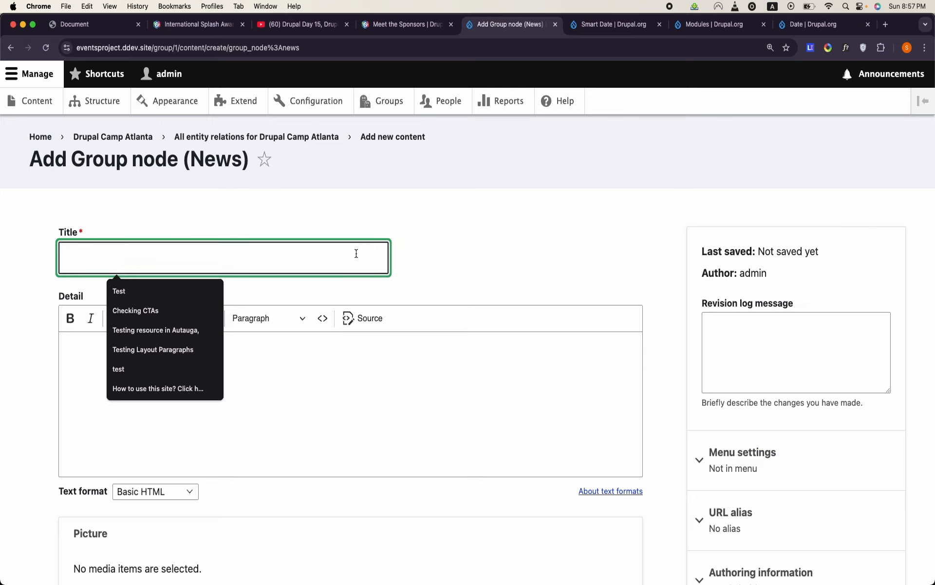
scroll(355, 253, "down", 2)
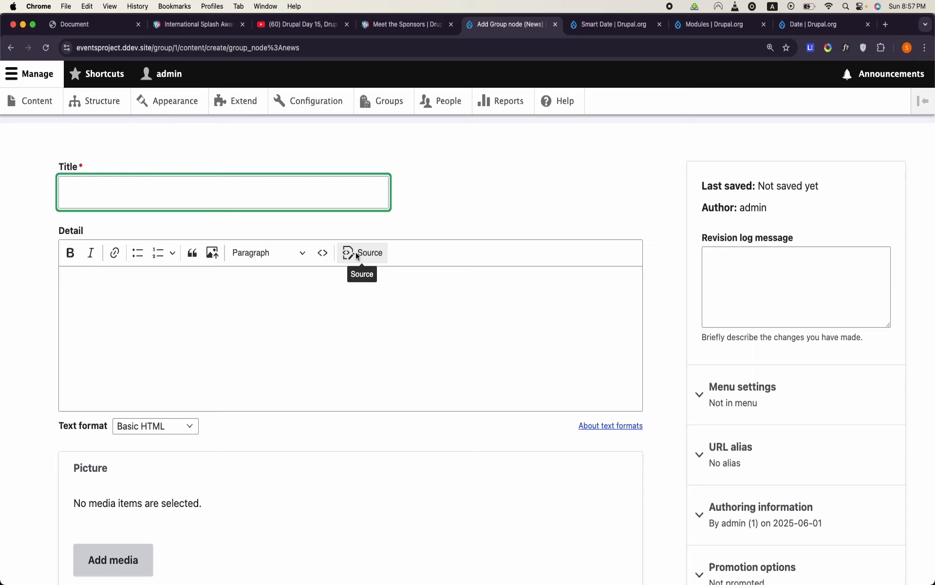
scroll(356, 253, "up", 2)
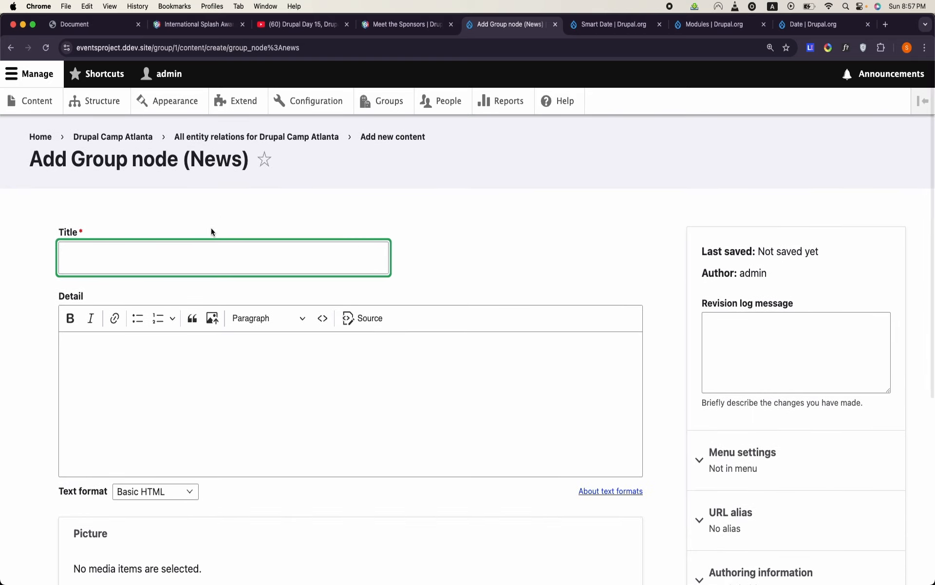
type("Th")
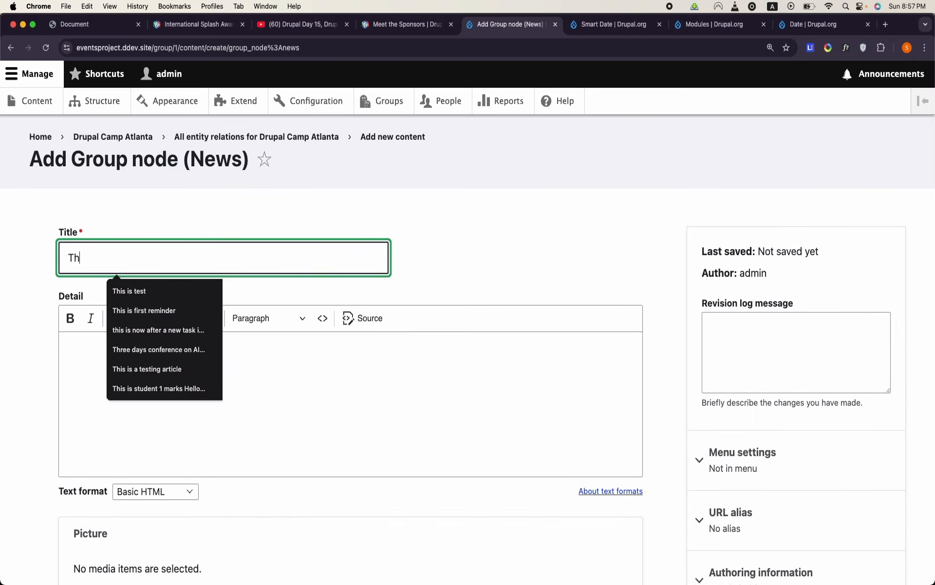
type("e Drupal Cor")
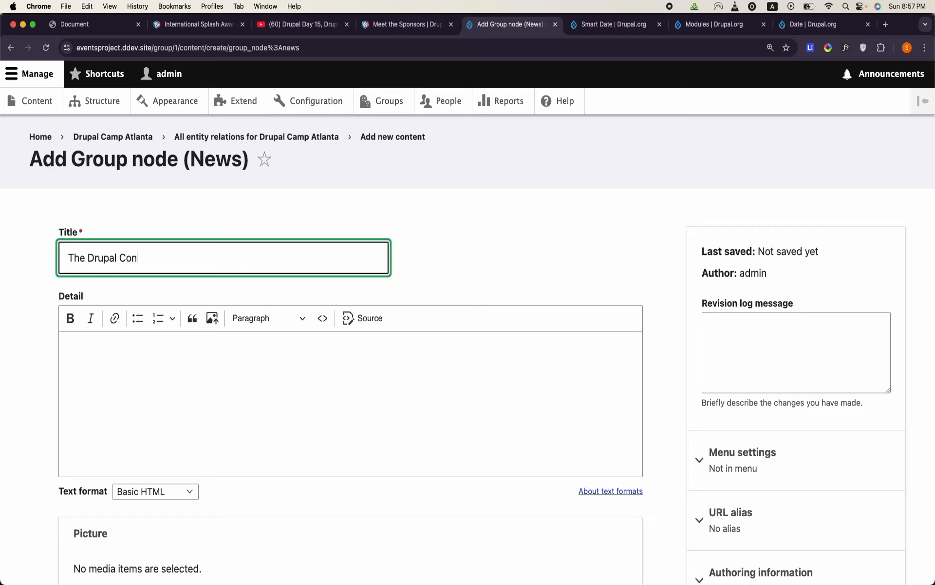
key("BackSpace")
key("BackSpace")
type("amp Atlanta manageme")
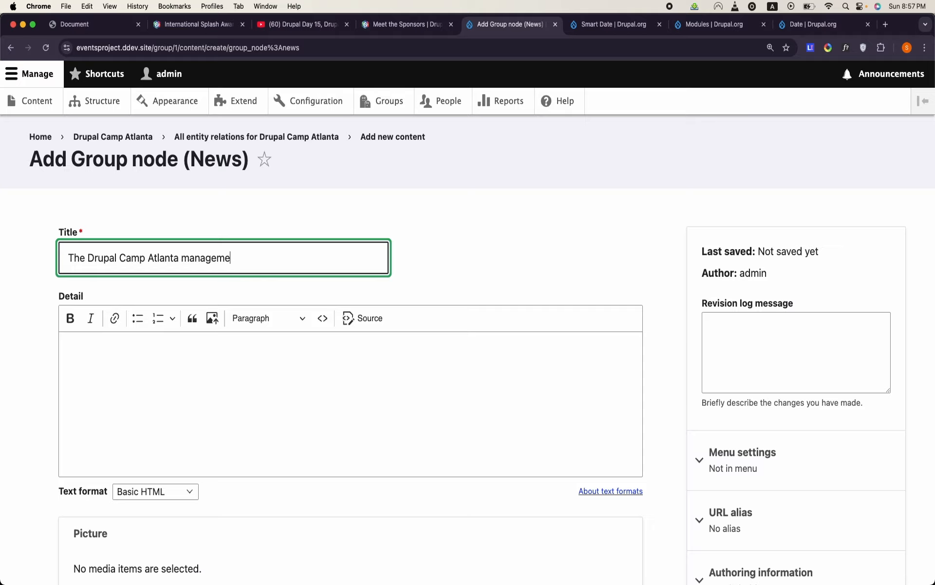
type("nt committee")
- Paste the copied lorem ipsum text as the news item's Detail
left_click(141, 406)
key("super+v")
scroll(140, 406, "down", 10)
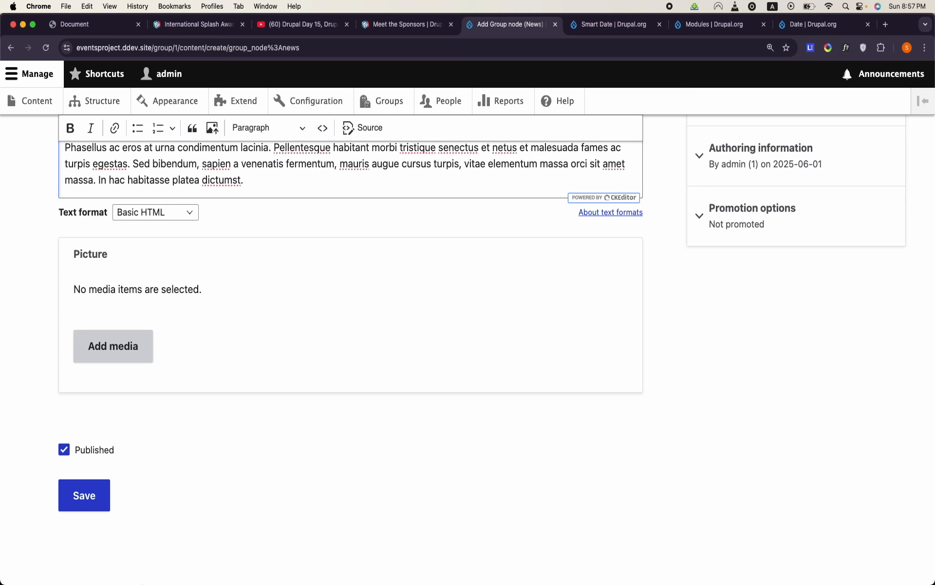
- Switch to Terminal and try to launch phpMyAdmin for the eventsproject site with "ddev phpmyadmin"
mouse_move(146, 584)
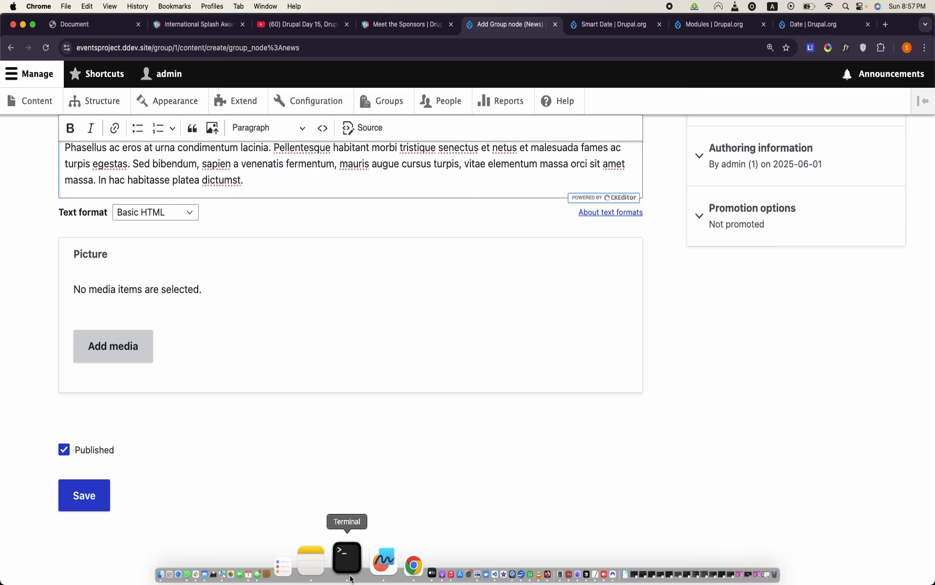
left_click(346, 574)
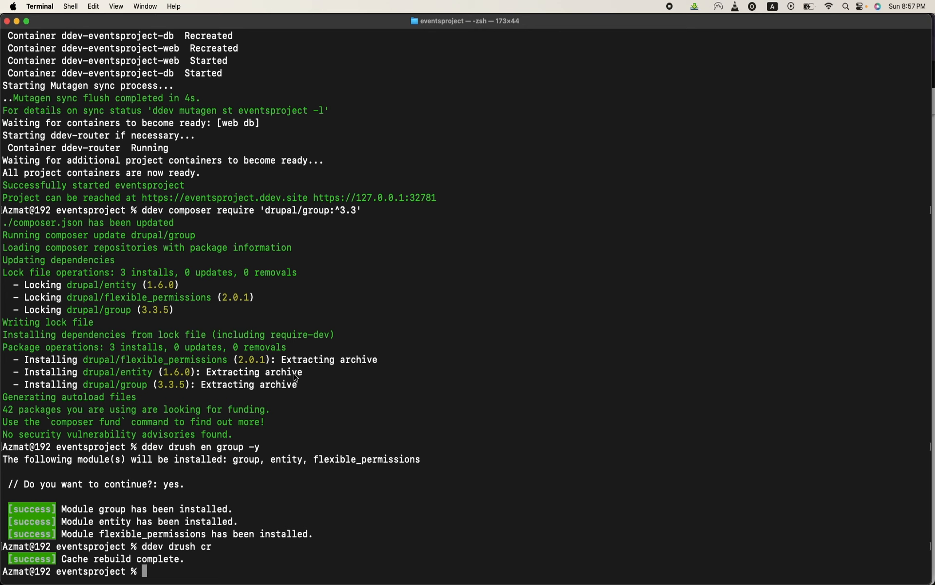
type("ddev phpmyadmin")
key("Return")
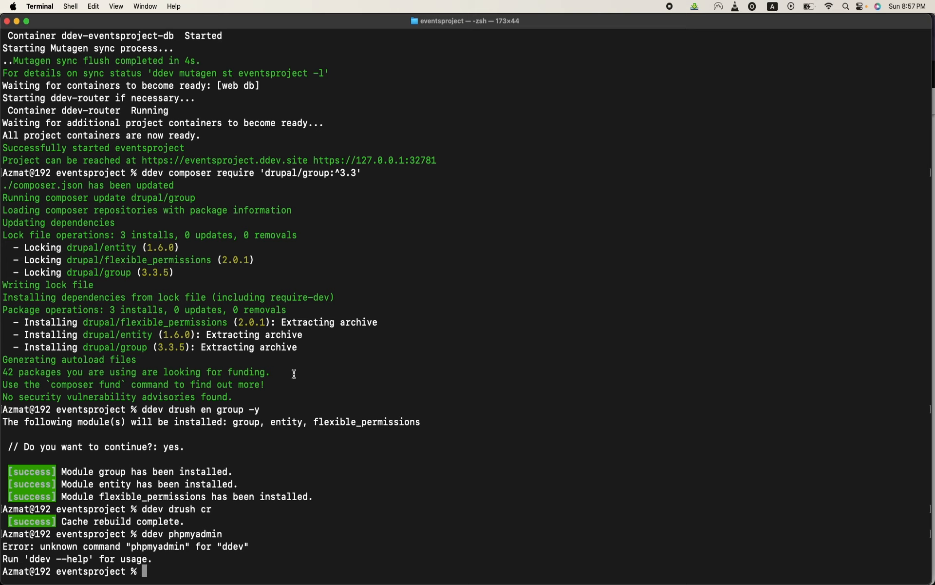
- Install the phpMyAdmin add-on with the command "ddev get ddev/ddev-phpmyadmin"
type("ddevnget")
key("XF86AudioRaiseVolume")
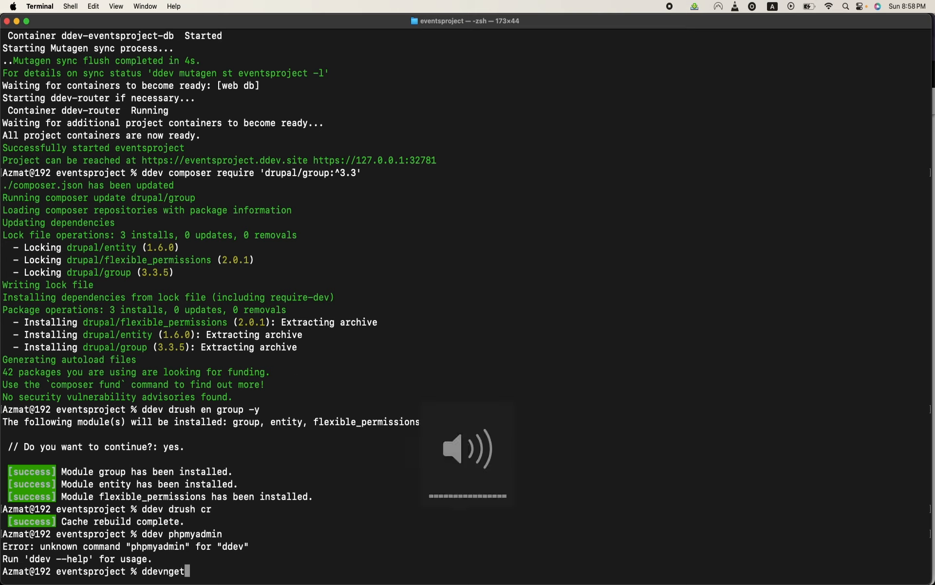
key("BackSpace")
key("BackSpace")
key("BackSpace")
key("BackSpace")
type("get ")
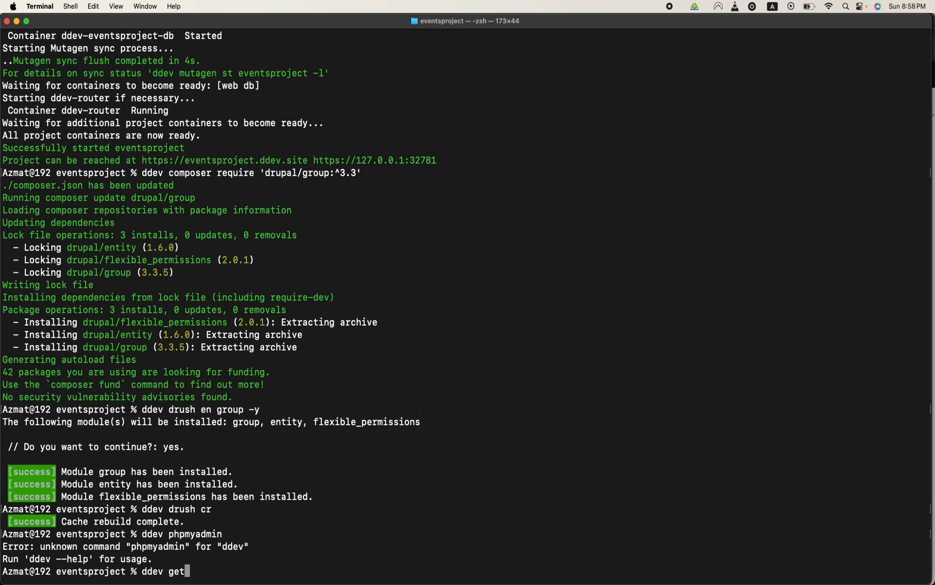
type("ddev-")
key("BackSpace")
type("/ddev-phpm")
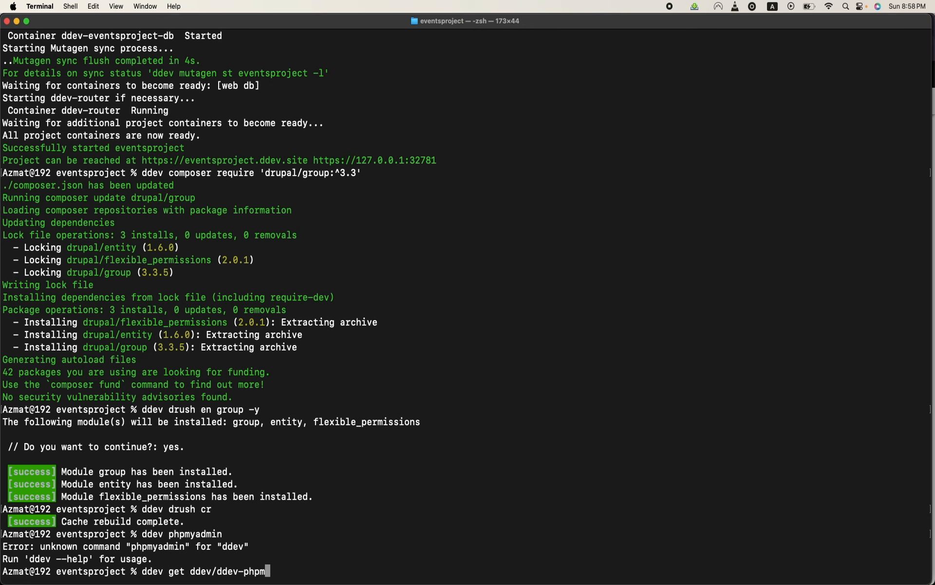
type("yadmin")
key("Return")
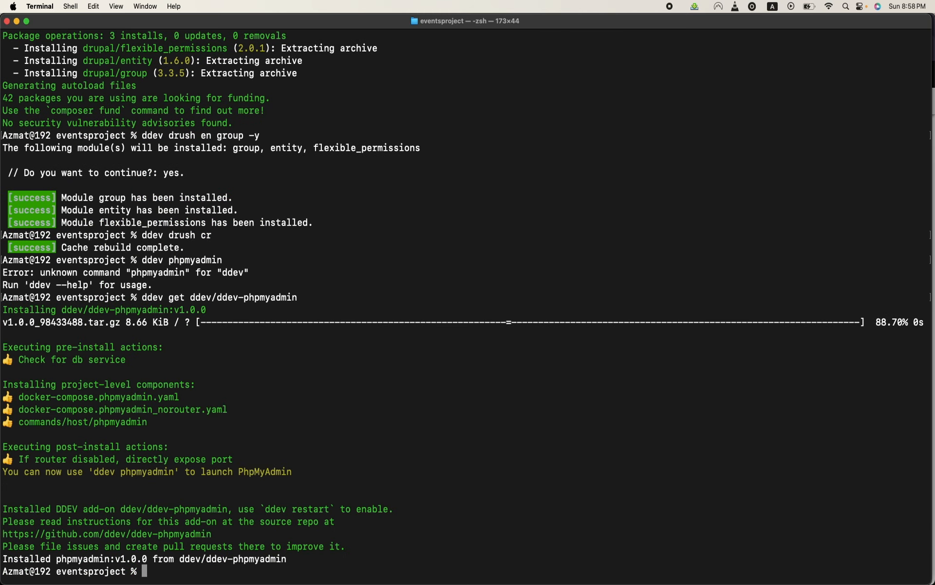
- Start the DDEV project with "ddev start" and launch phpMyAdmin in the browser with "ddev phpmyadmin"
type("ddev start")
key("Return")
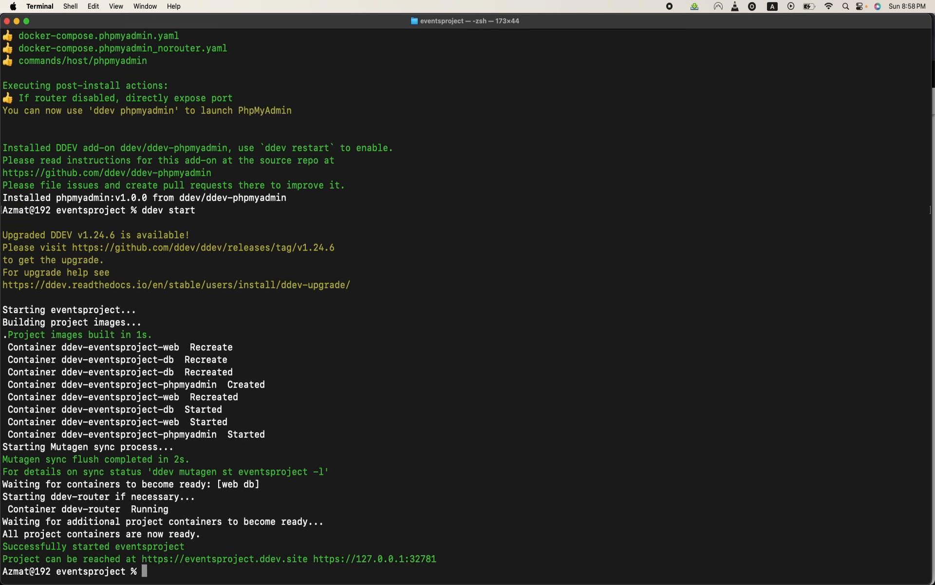
type("ddev phpmyadmin")
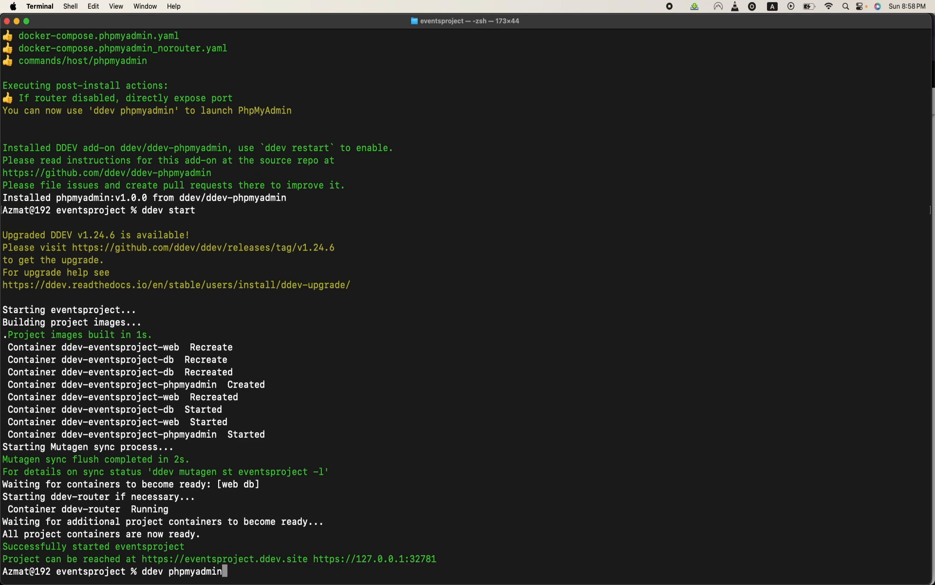
key("Return")
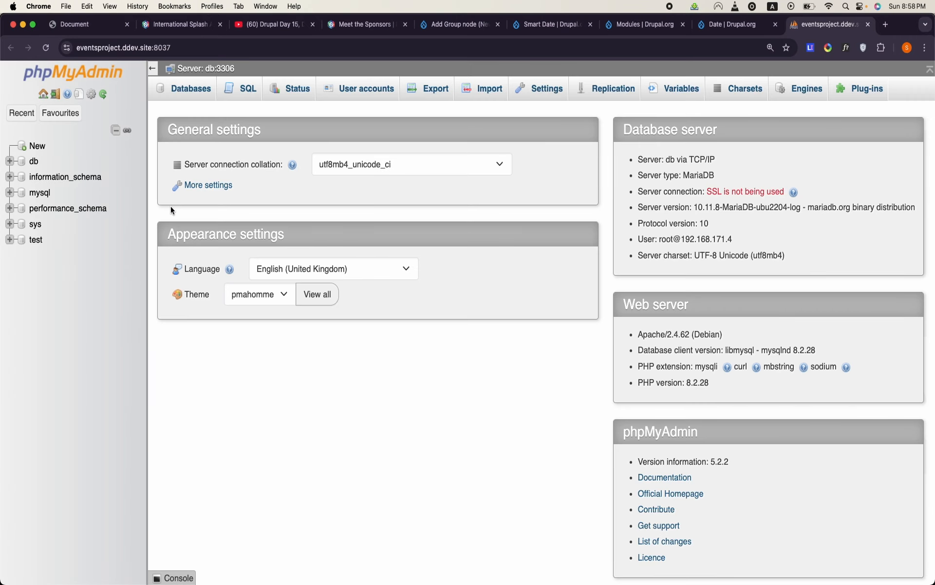
- Open the db database and load its group_relationship_field_data table in a separate browser tab
left_click(34, 162)
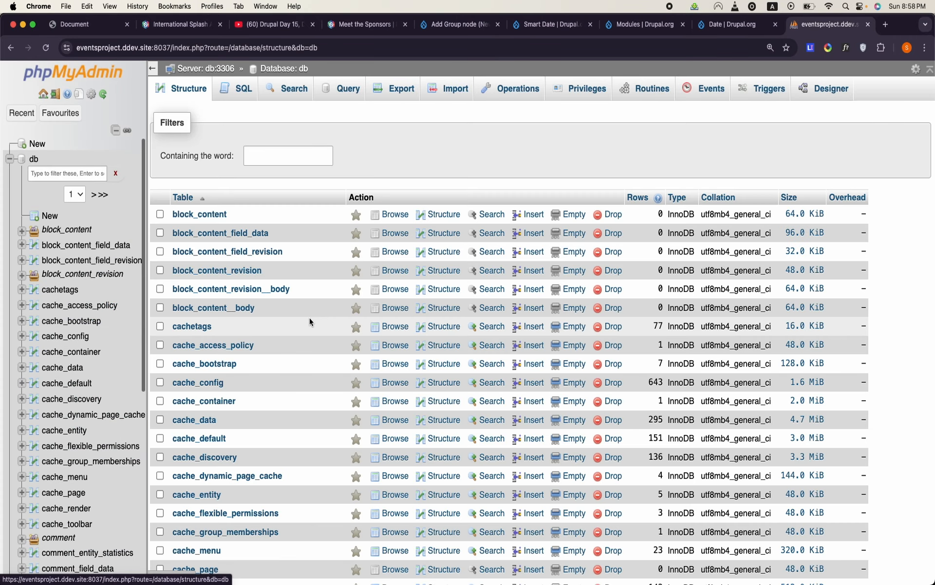
scroll(309, 318, "down", 8)
scroll(309, 317, "down", 3)
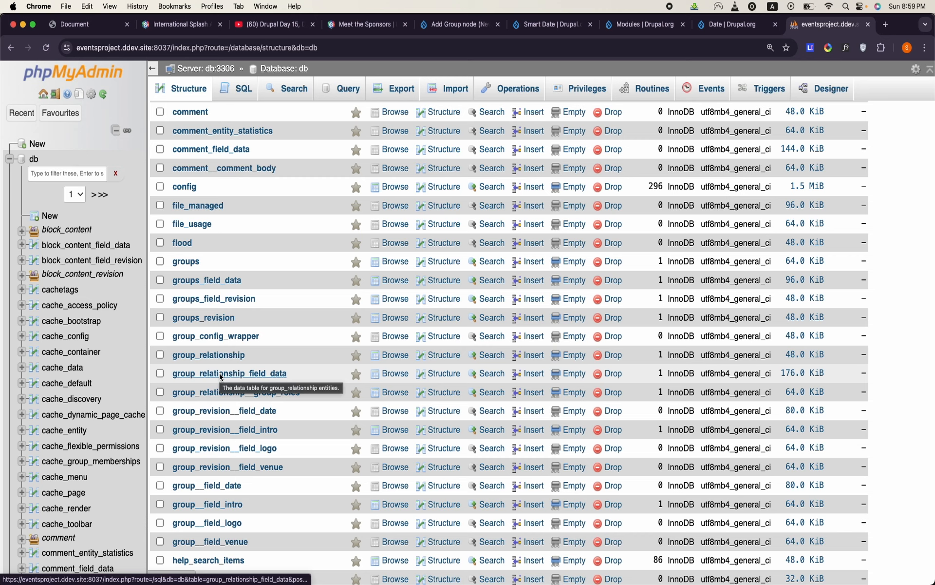
right_click(220, 376)
left_click(244, 383)
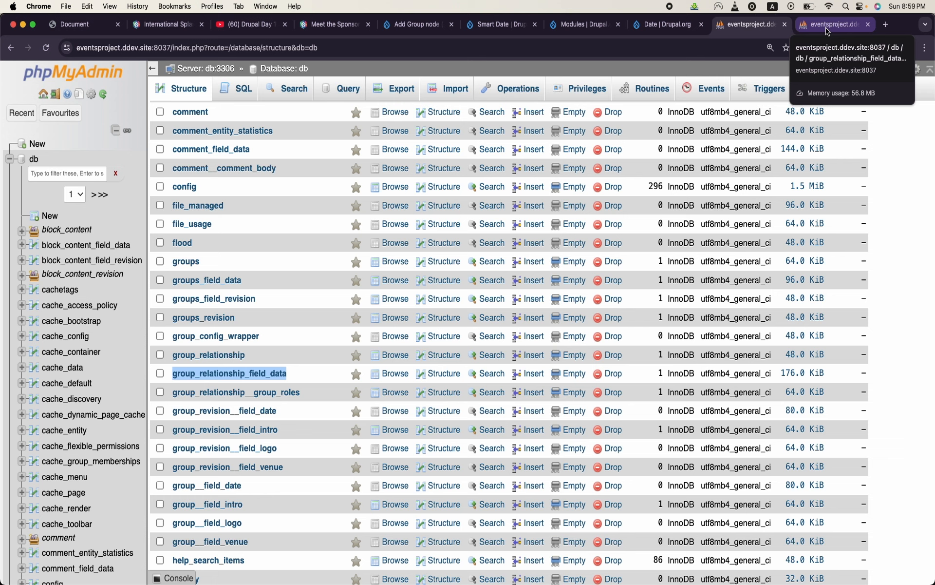
- Return to the unsaved Add Group node (News) form and check the entered title and detail
mouse_move(385, 580)
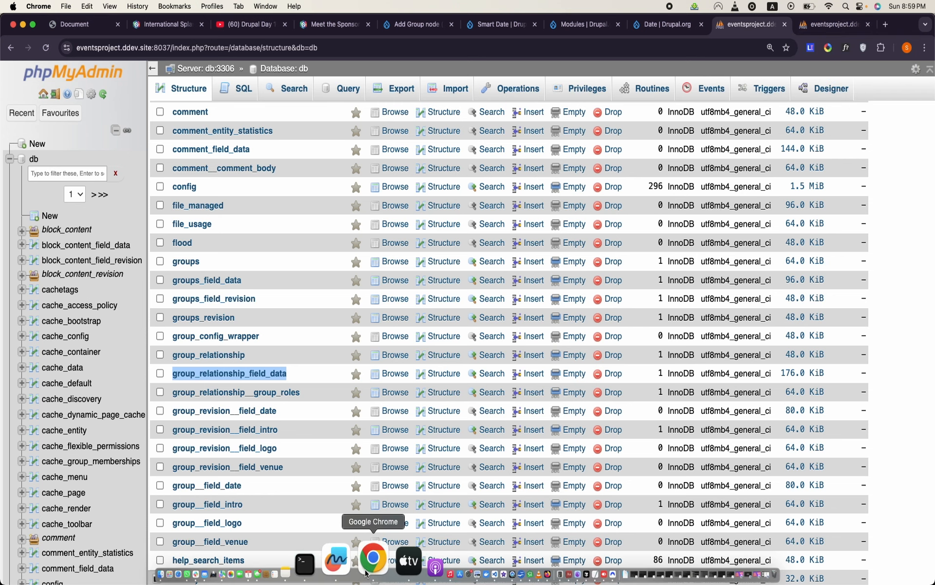
right_click(366, 573)
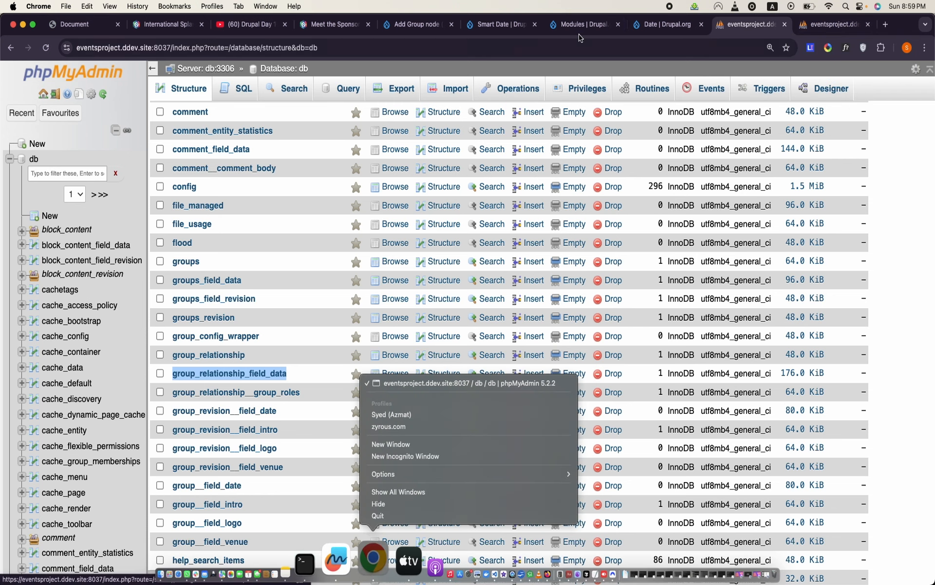
left_click(493, 27)
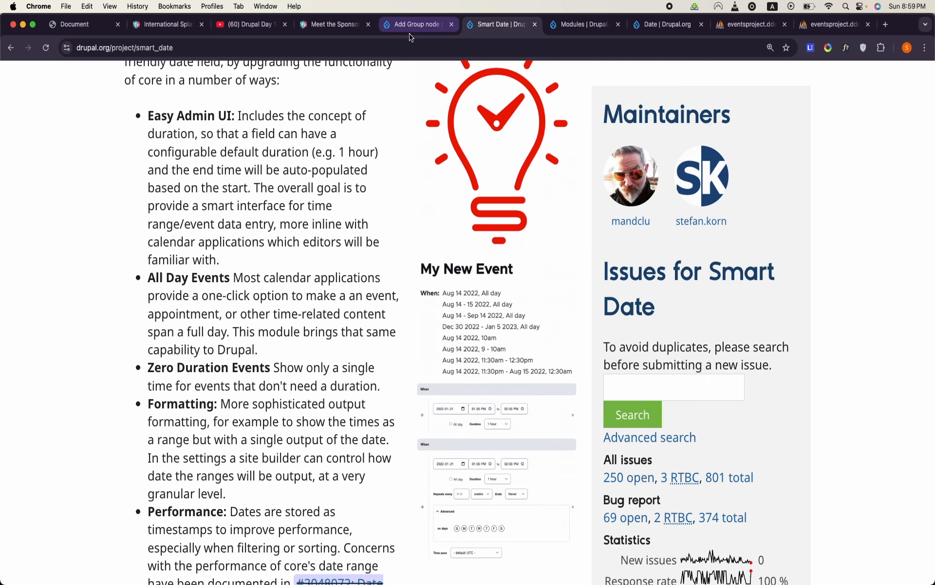
left_click(410, 32)
scroll(406, 242, "up", 15)
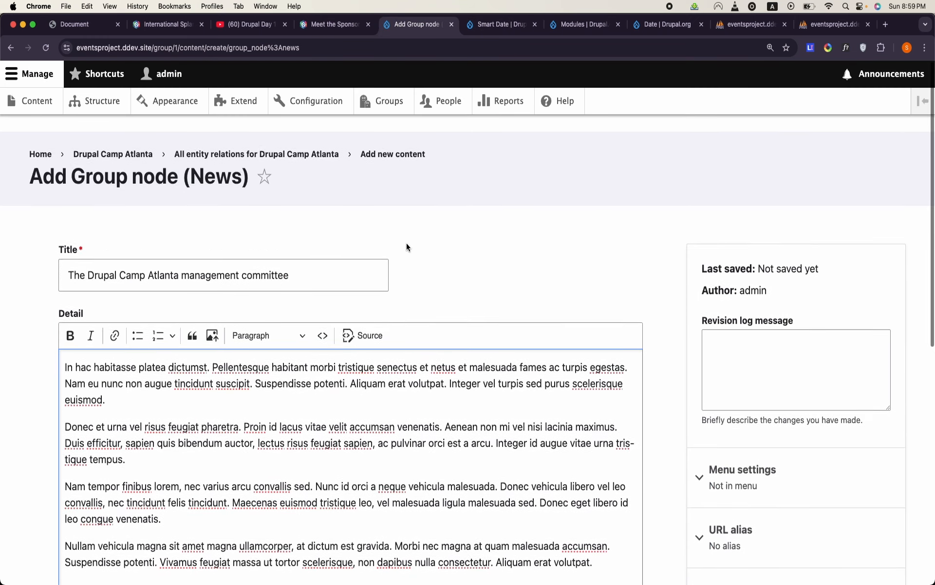
- Examine the type, entity_id and plugin_id values of the membership row in group_relationship_field_data
left_click(836, 29)
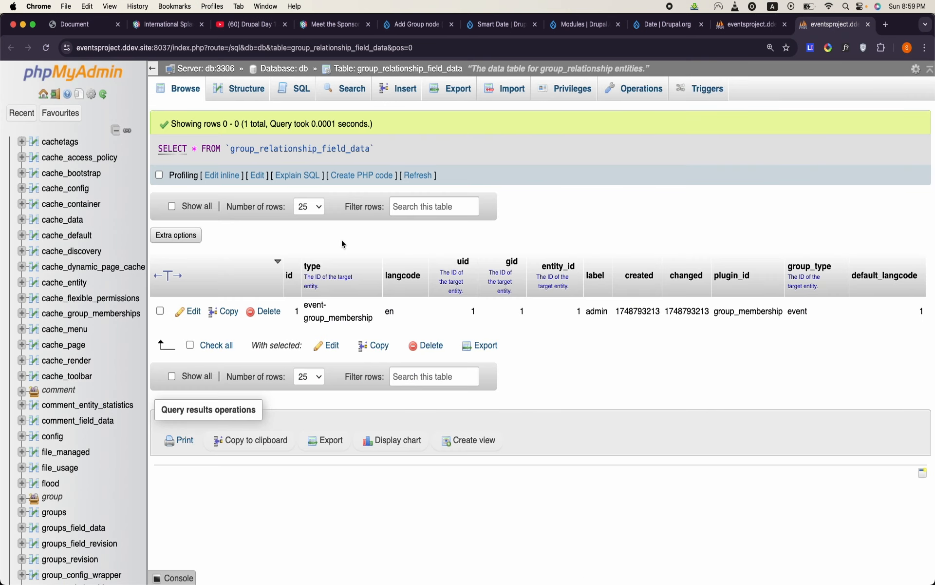
double_click(328, 318)
scroll(327, 317, "down", 1)
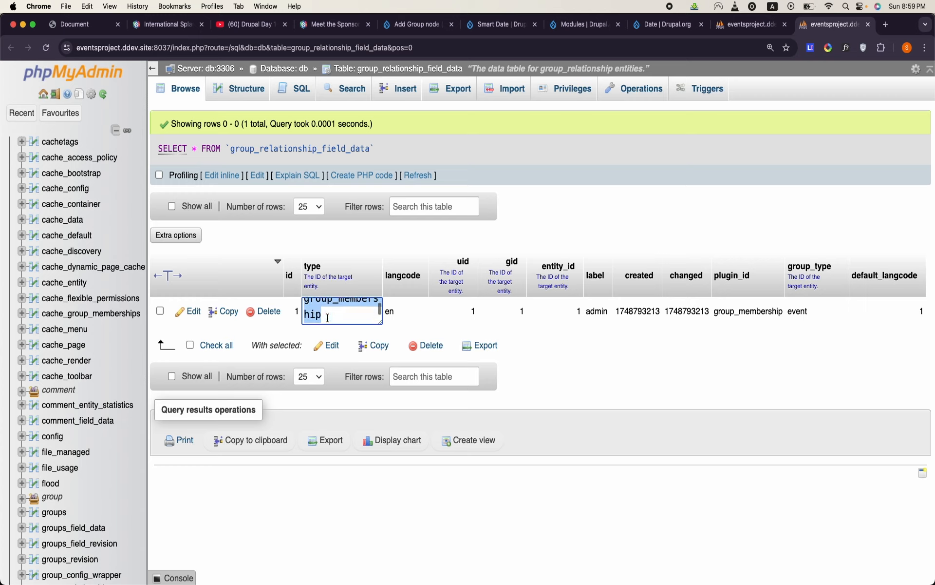
scroll(327, 318, "up", 1)
scroll(327, 317, "down", 1)
left_click(609, 388)
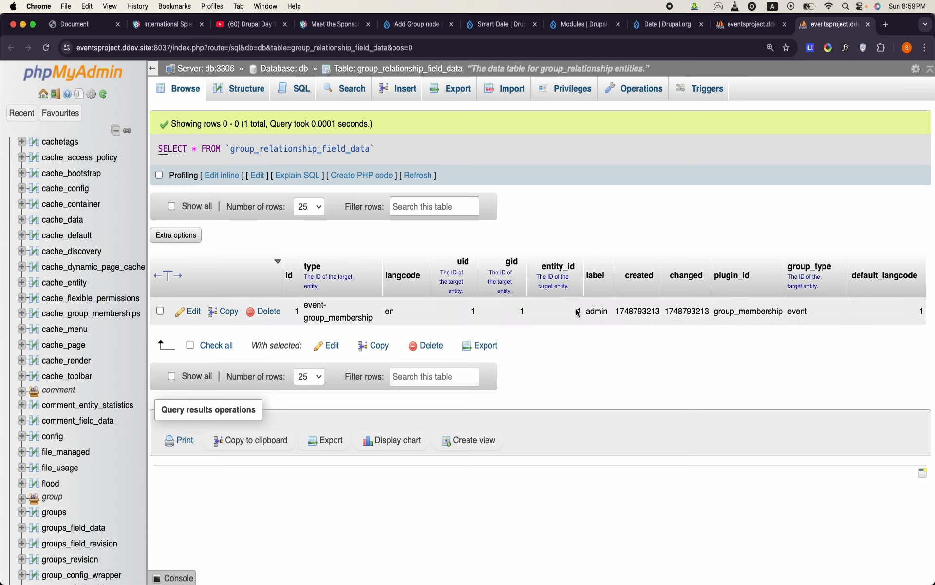
left_click_drag(577, 309, 581, 310)
left_click(597, 346)
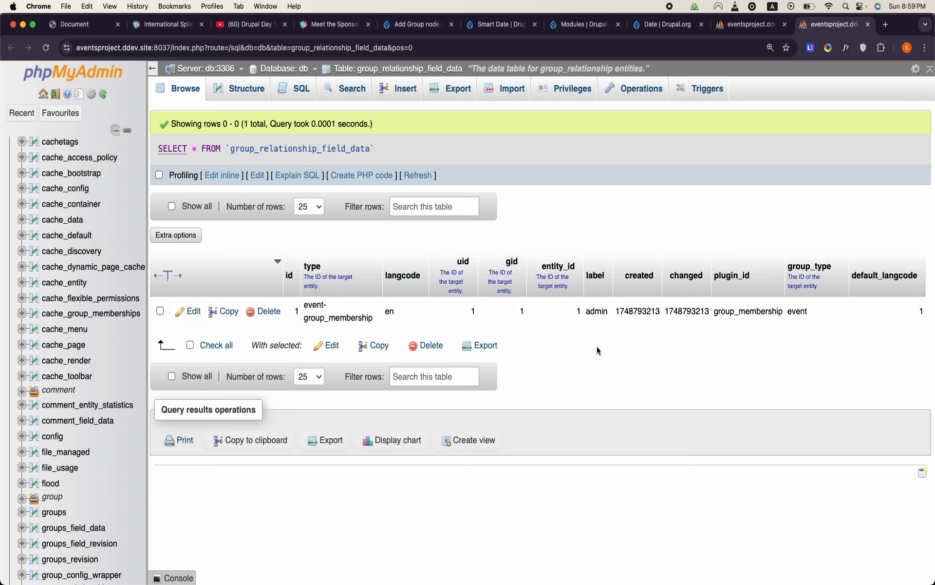
double_click(750, 312)
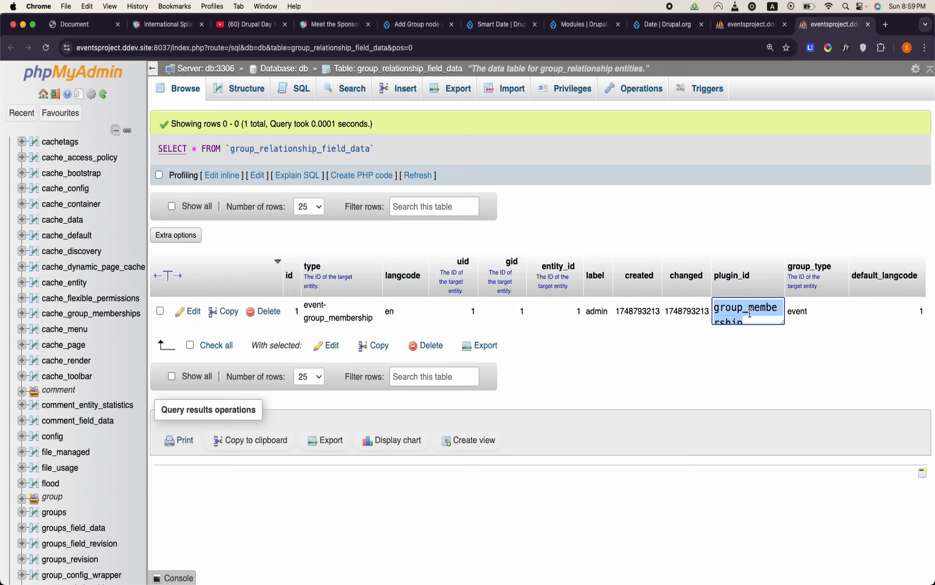
left_click(782, 356)
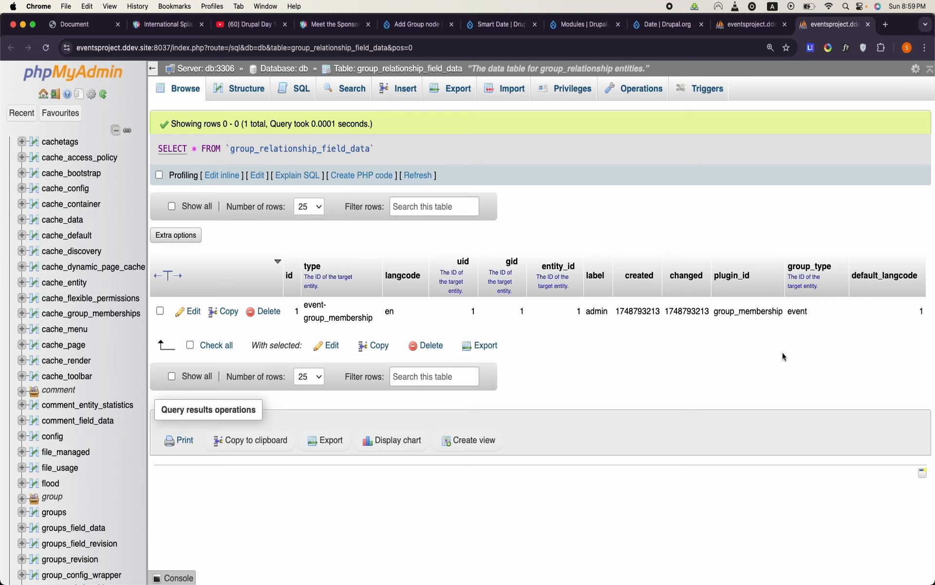
- Save the "The Drupal Camp Atlanta management committee" news item as published content of the Drupal Camp Atlanta group
left_click(412, 25)
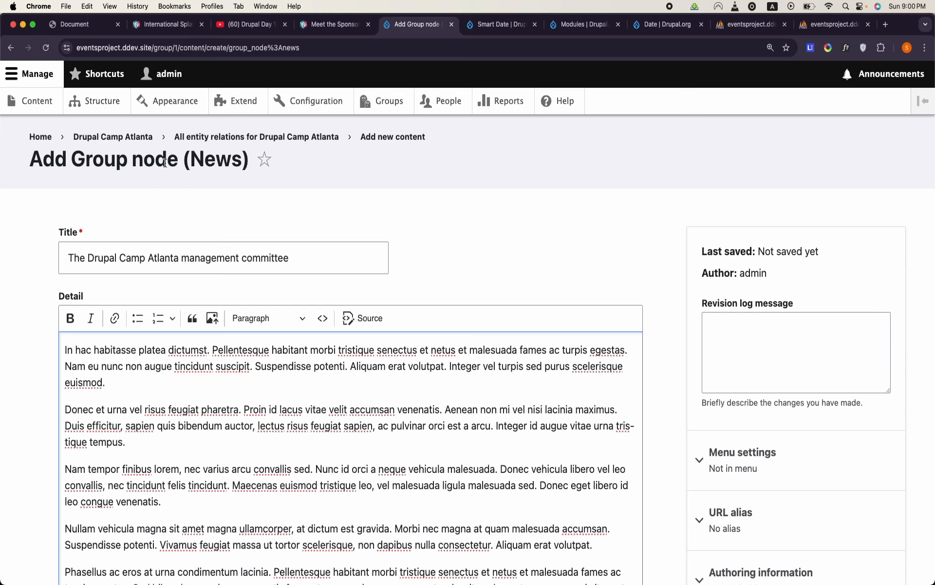
double_click(222, 161)
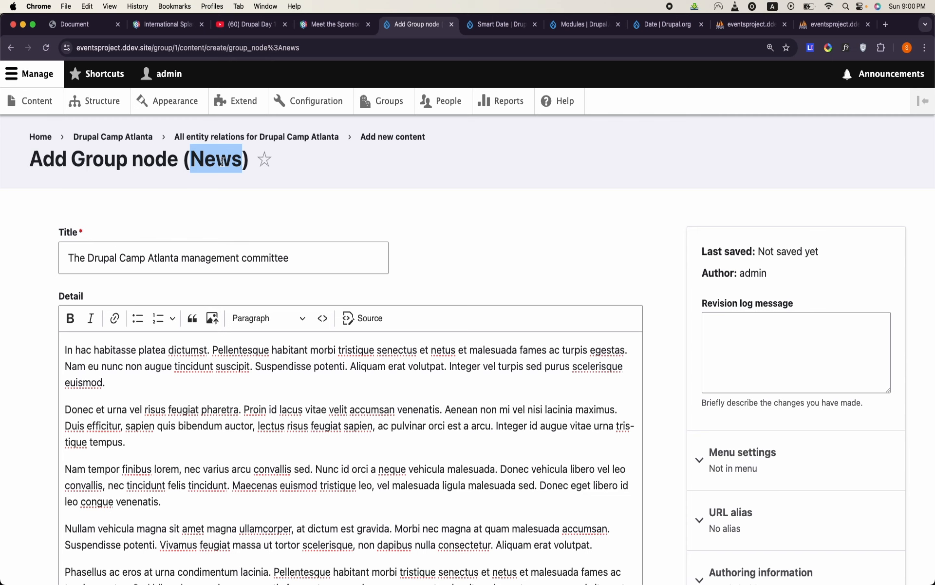
scroll(258, 243, "down", 1)
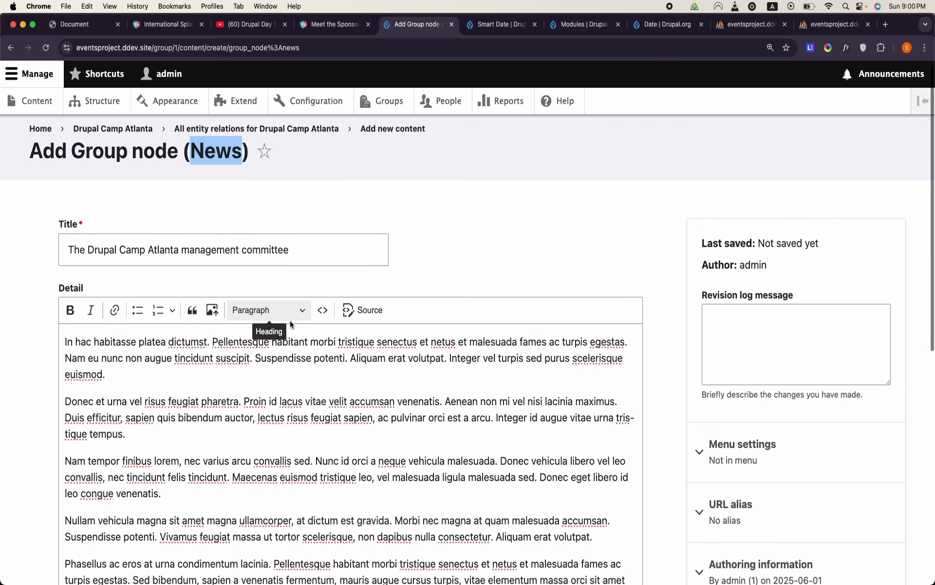
scroll(290, 320, "down", 5)
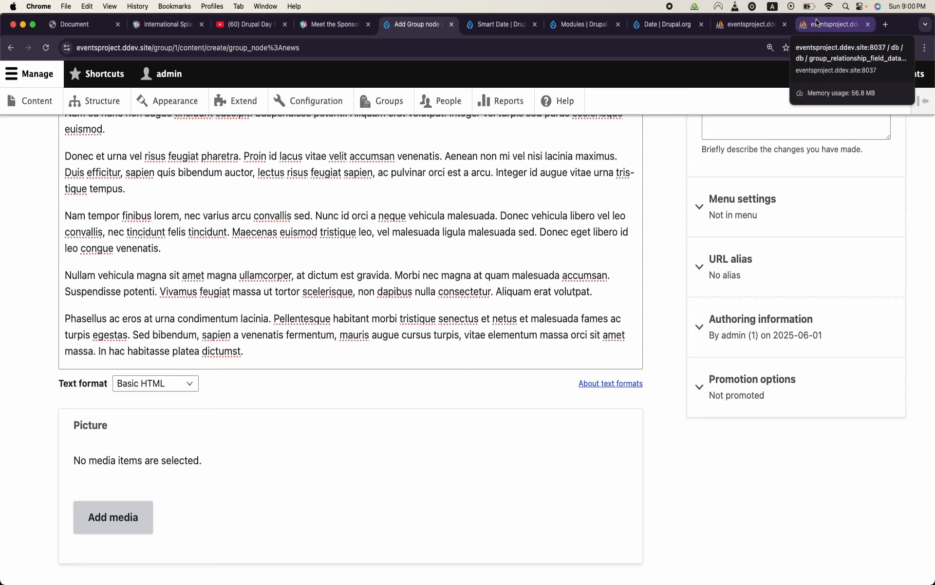
scroll(434, 283, "down", 2)
scroll(434, 283, "down", 2)
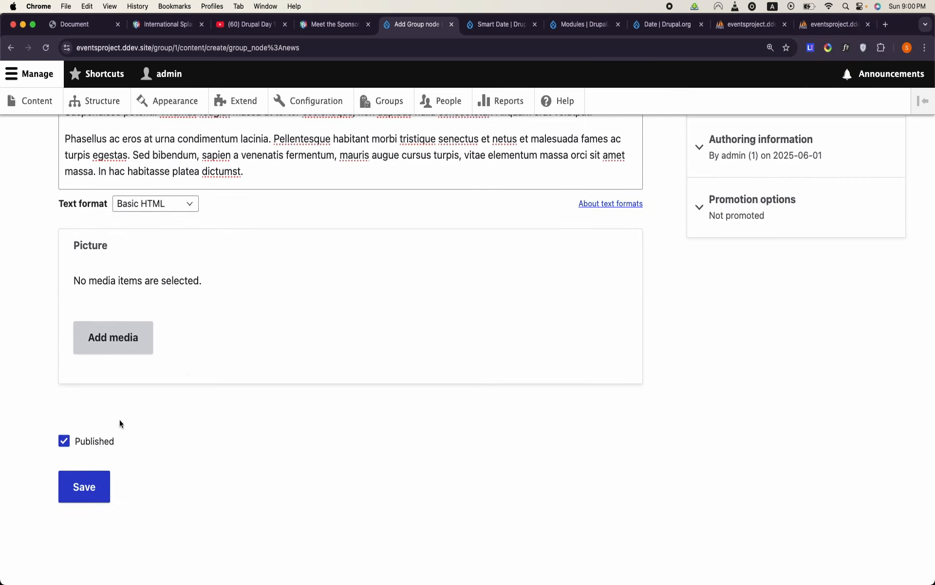
left_click(101, 487)
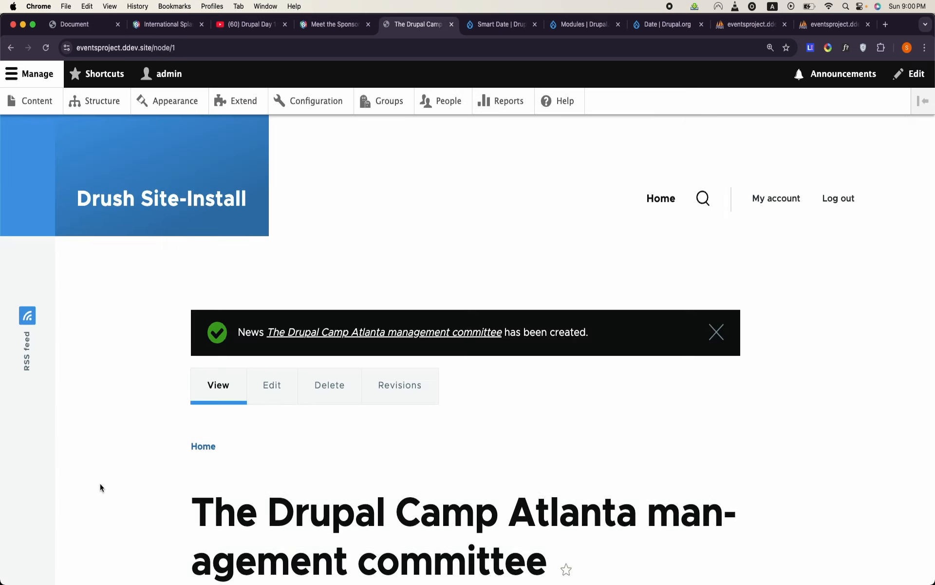
scroll(354, 486, "down", 2)
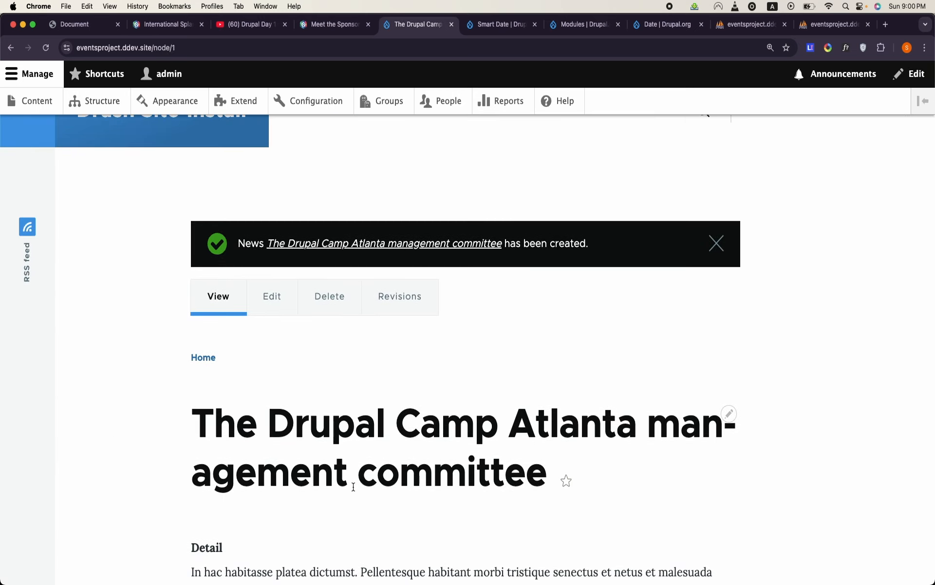
- Reload the rows of group_relationship_field_data and examine the type and plugin_id of the news item's relationship
left_click(812, 18)
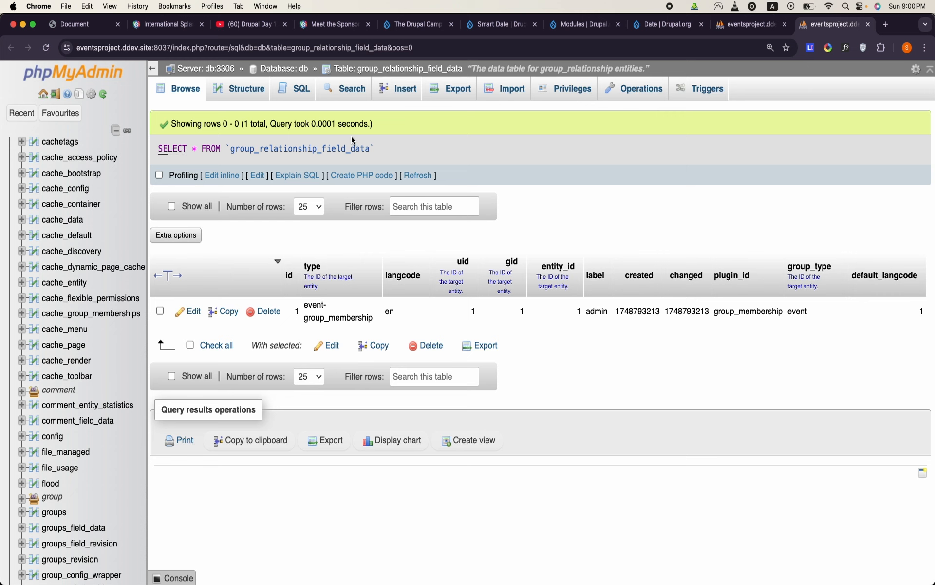
left_click(189, 91)
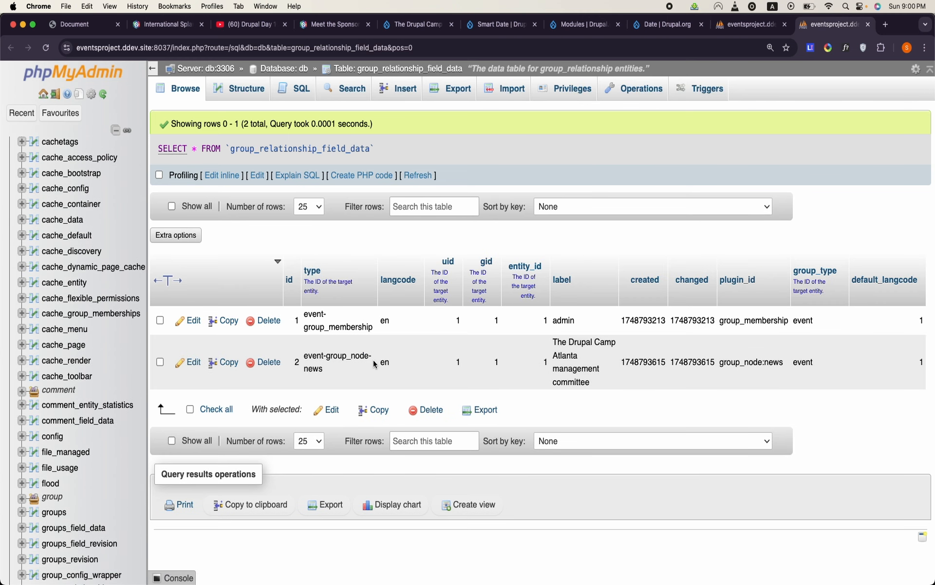
double_click(333, 360)
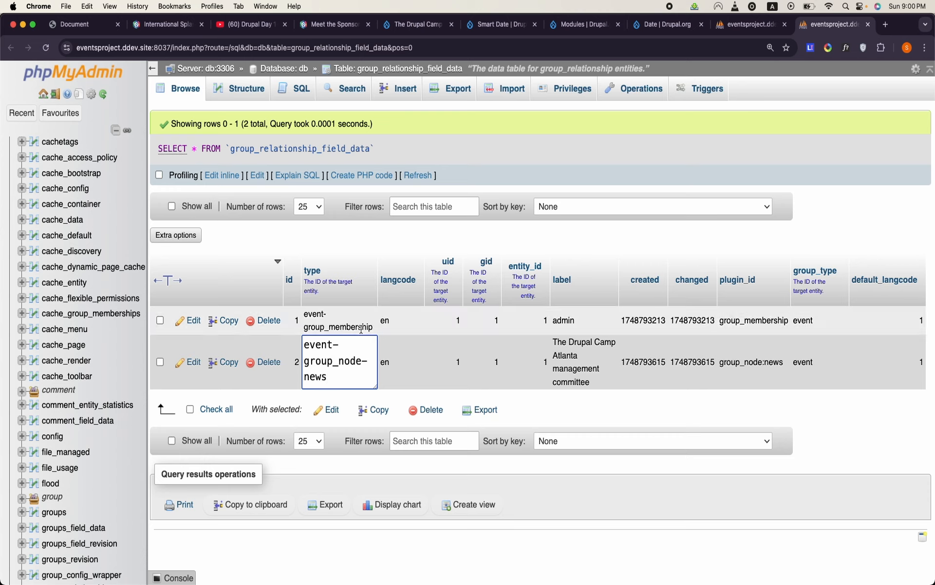
double_click(326, 365)
left_click(326, 385)
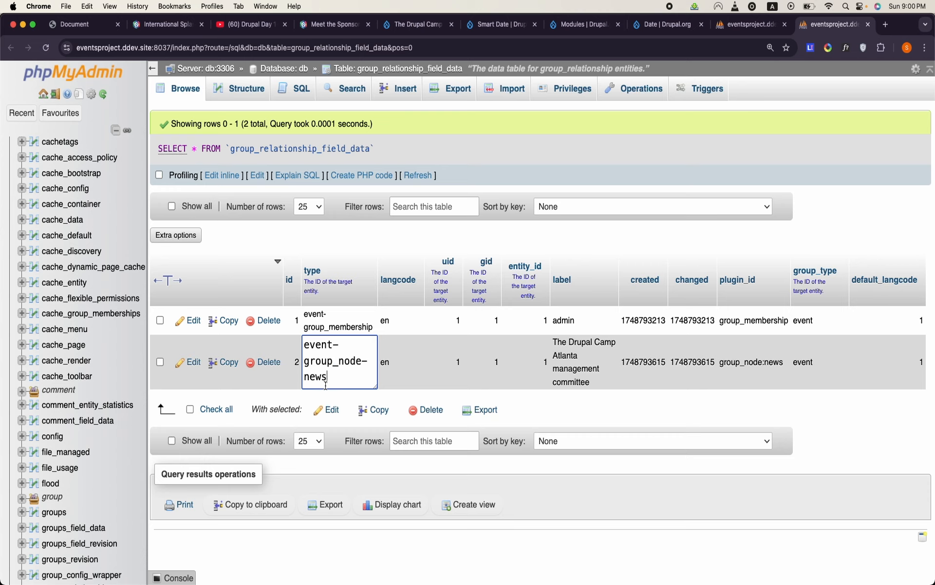
left_click_drag(325, 385, 291, 352)
left_click(290, 351)
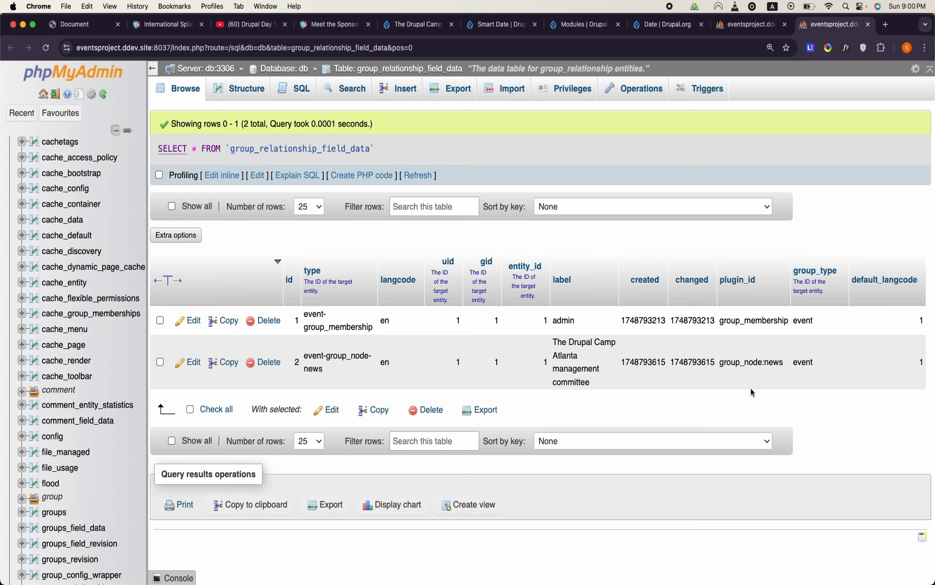
double_click(750, 362)
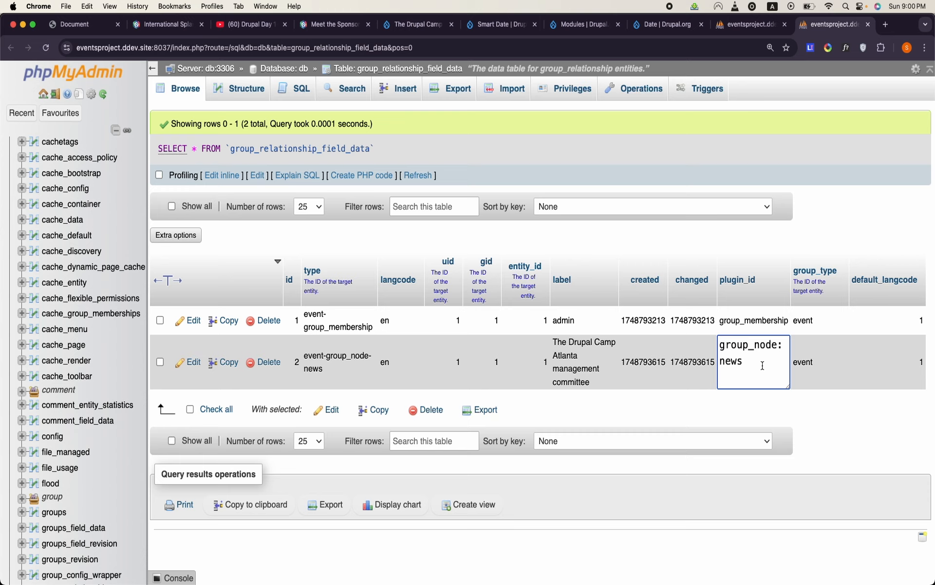
double_click(763, 366)
left_click(839, 417)
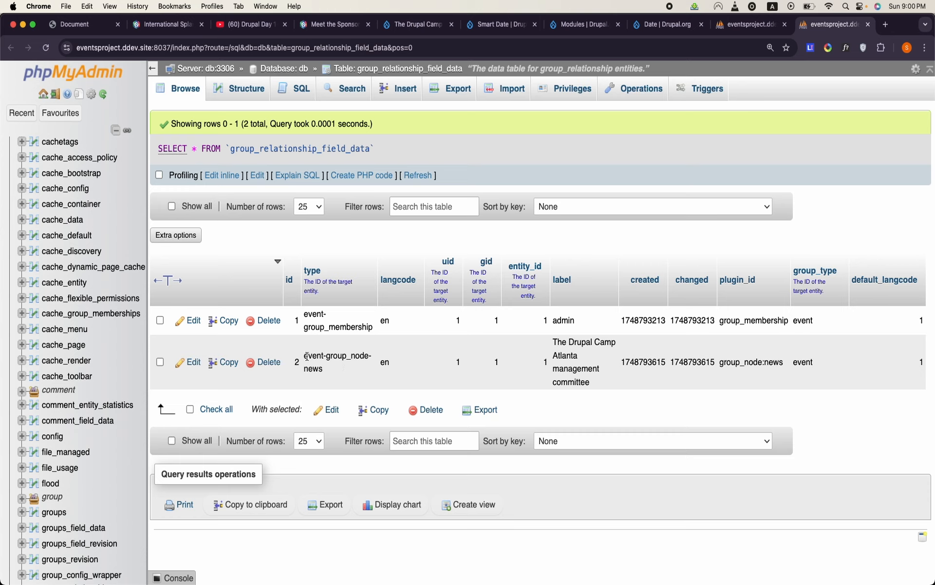
- Compare the type values of the news and membership rows and return to the saved news item's page
left_click_drag(305, 356, 326, 370)
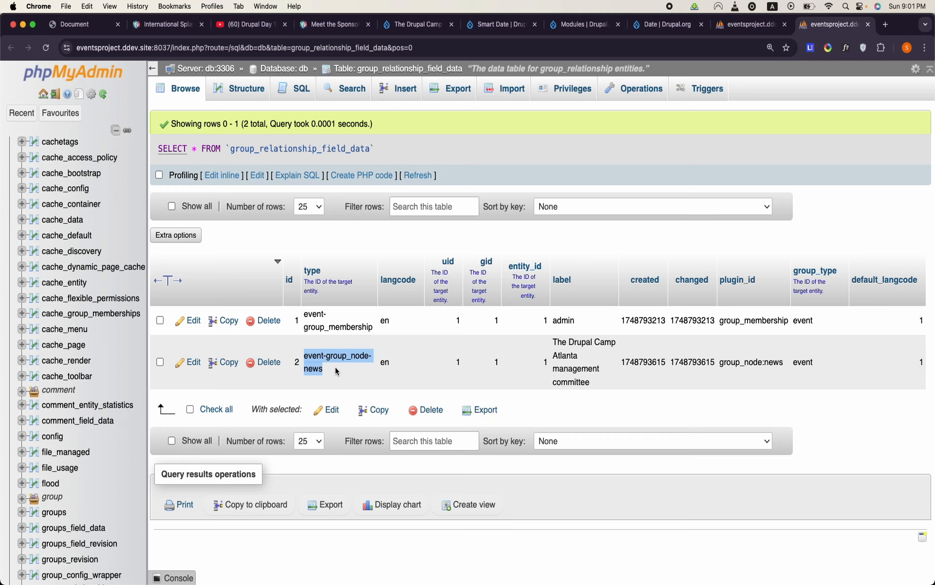
left_click_drag(305, 313, 373, 328)
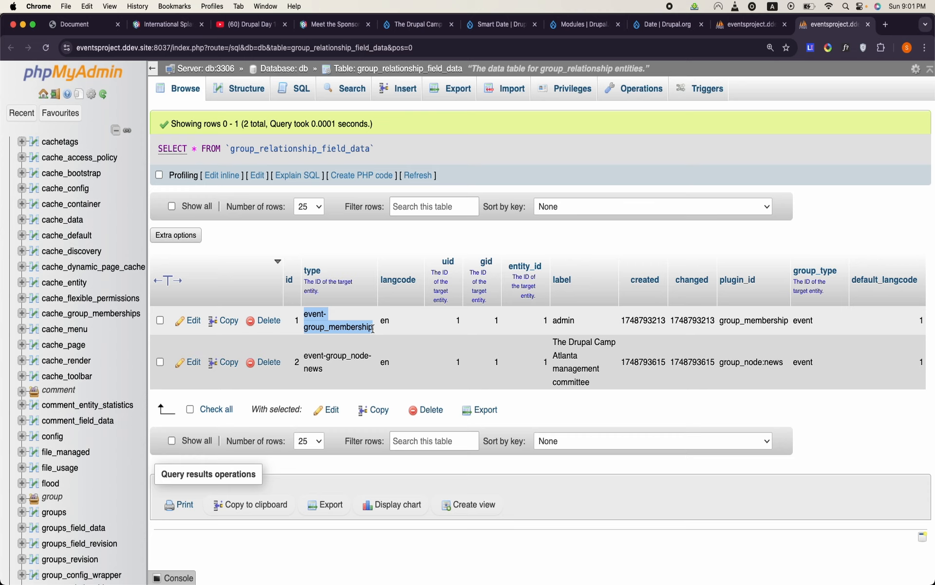
double_click(341, 324)
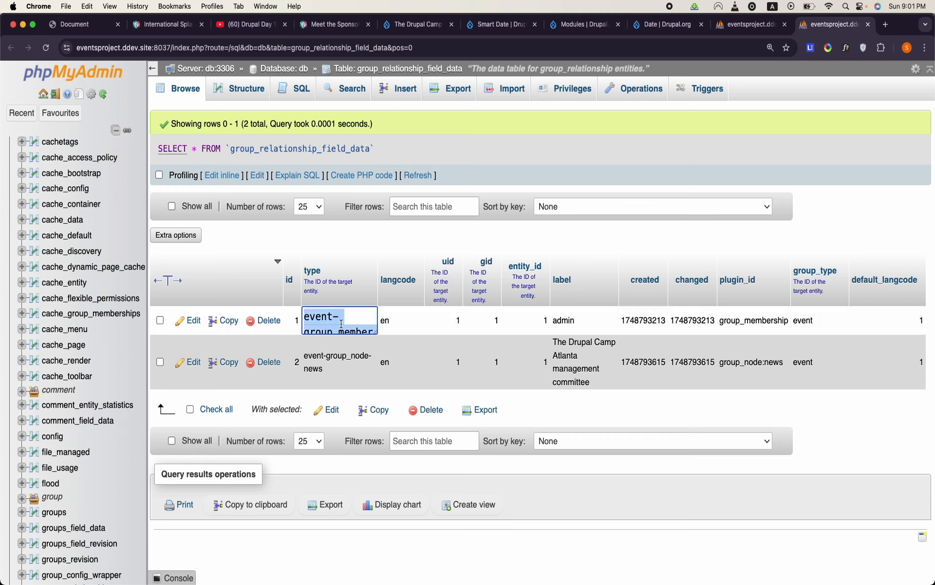
scroll(341, 324, "down", 1)
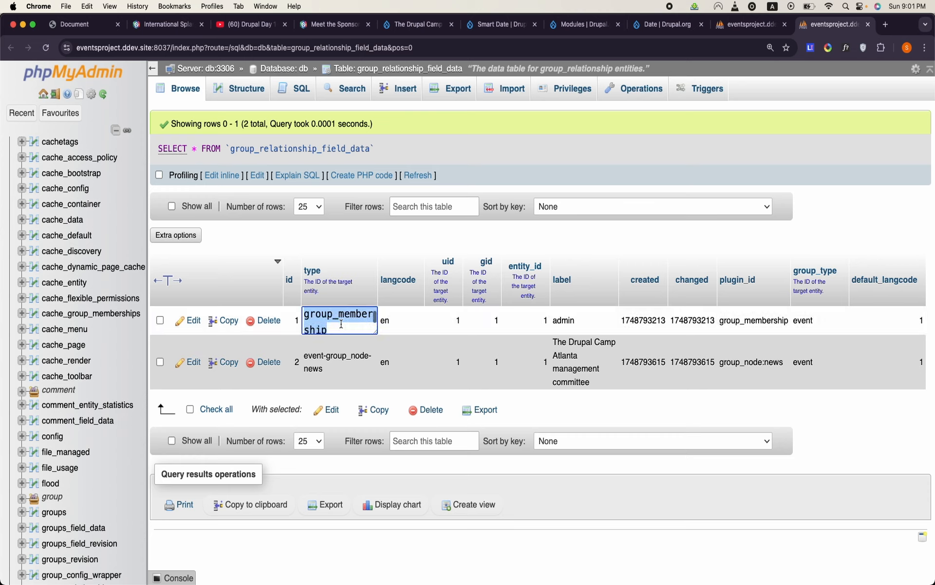
scroll(341, 324, "up", 1)
scroll(341, 324, "down", 1)
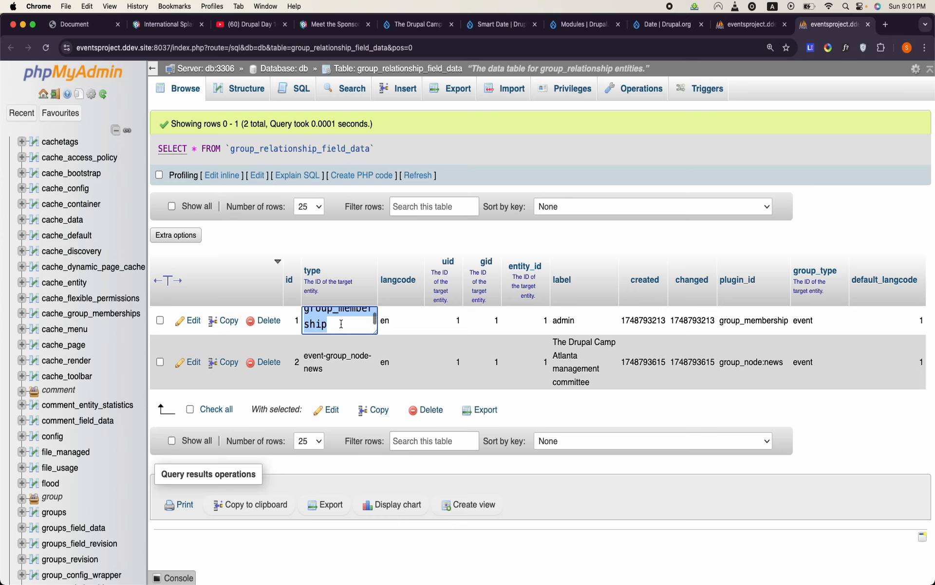
left_click(410, 27)
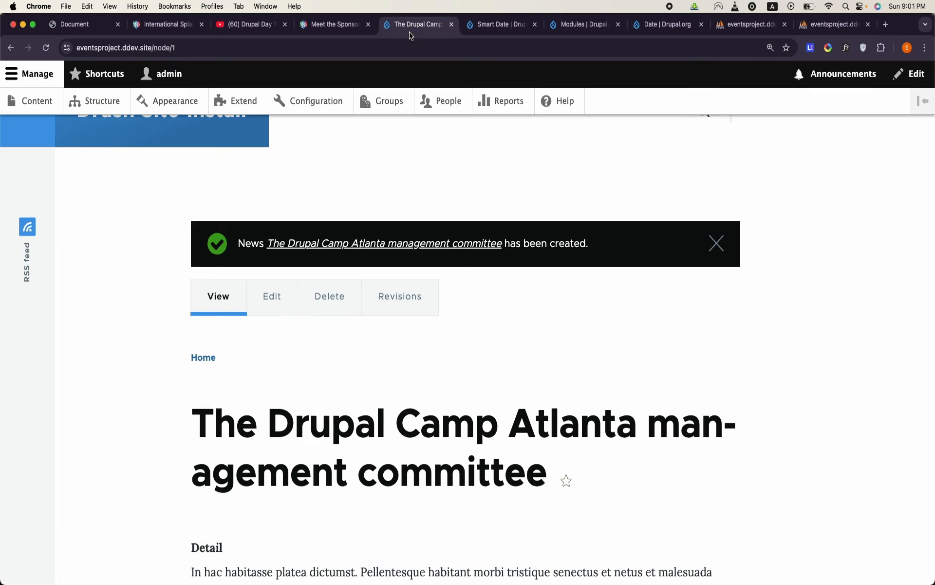
- Open the field management of the Group membership relation from the Event group type's available content
left_click(388, 103)
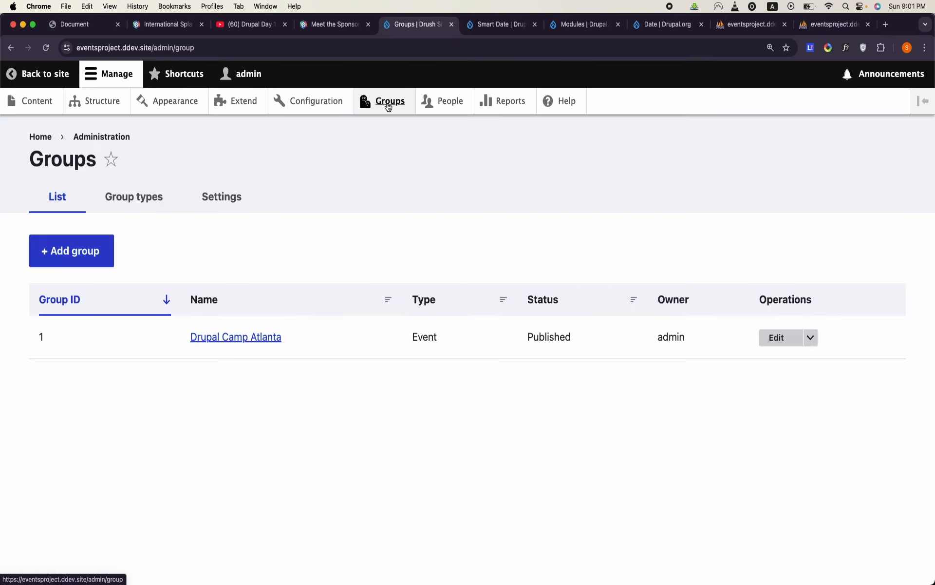
left_click(157, 194)
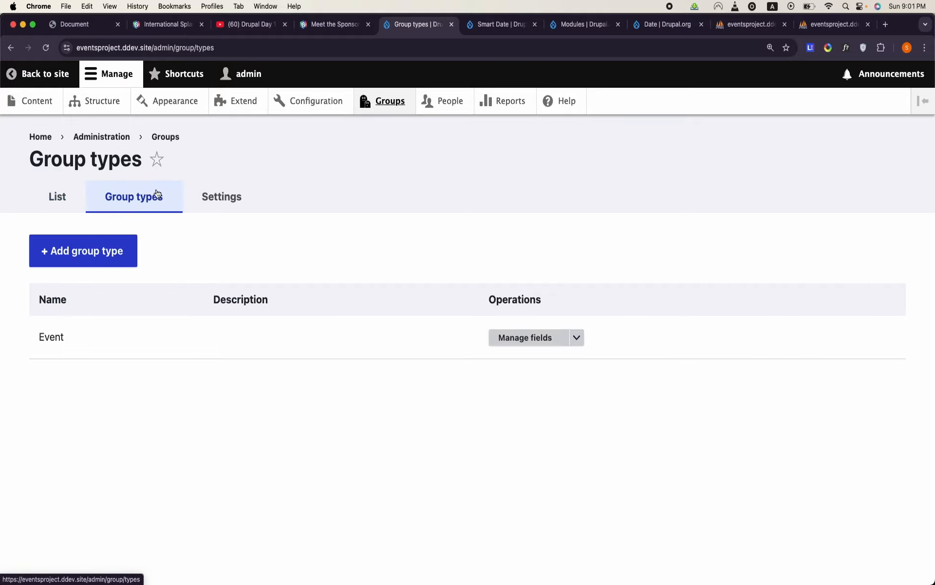
left_click(575, 341)
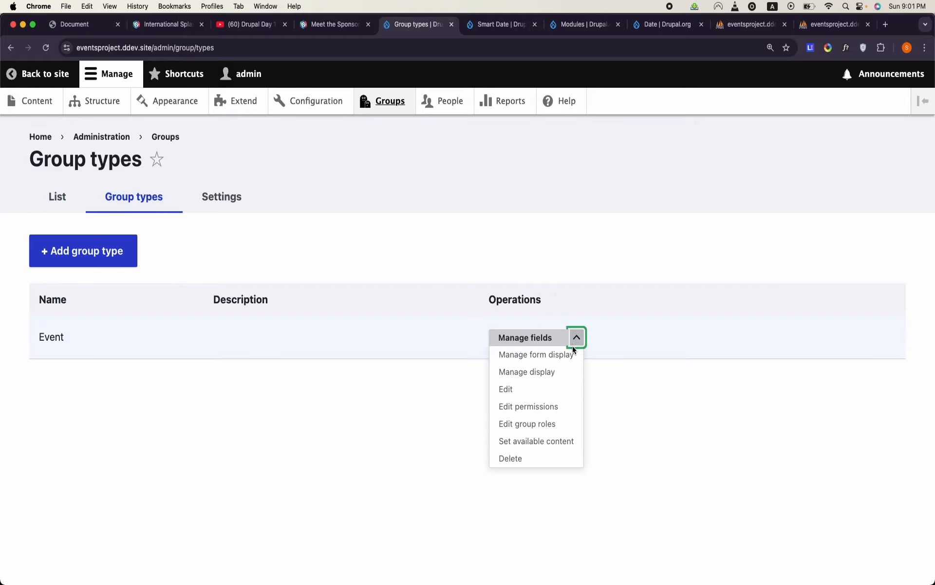
left_click(549, 440)
scroll(549, 436, "down", 7)
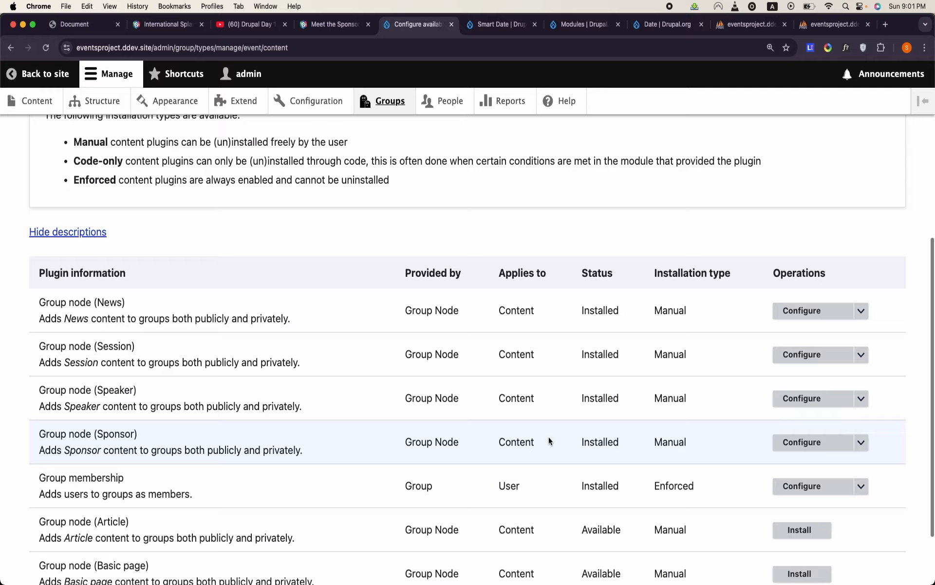
scroll(549, 436, "down", 2)
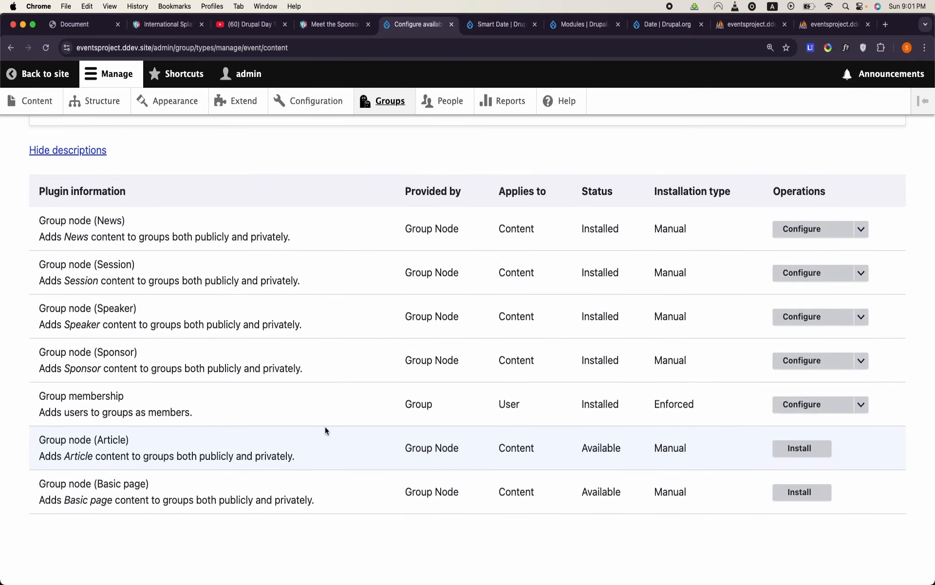
triple_click(96, 396)
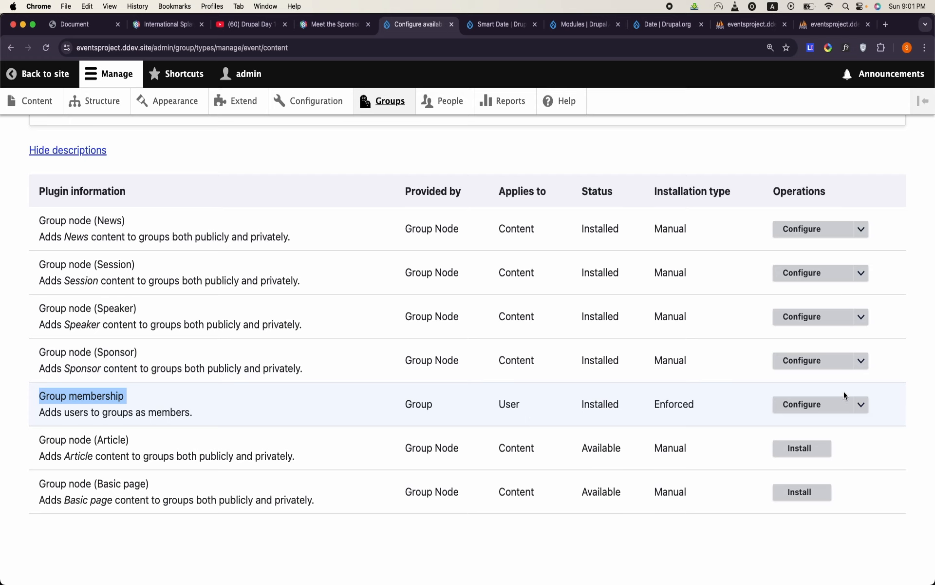
left_click(861, 405)
left_click(847, 419)
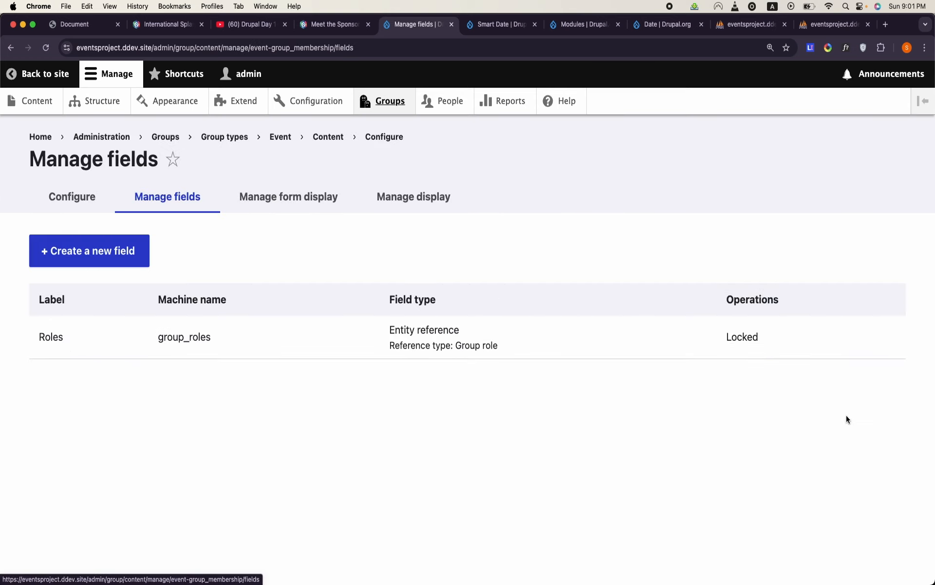
- Start a new plain text field on Group membership with the label "How did you come to know about Us?"
left_click(95, 250)
left_click(175, 254)
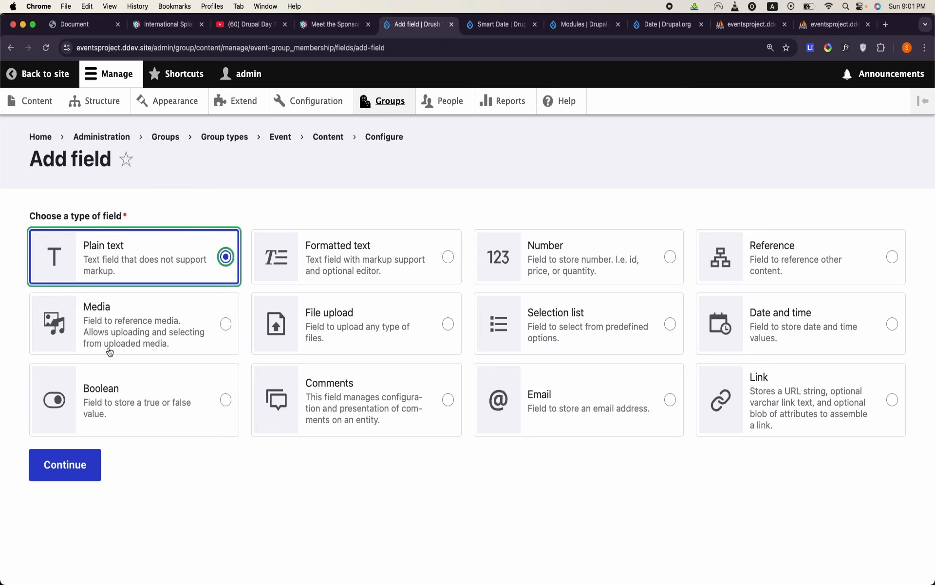
left_click(73, 464)
left_click(171, 255)
type("Ho")
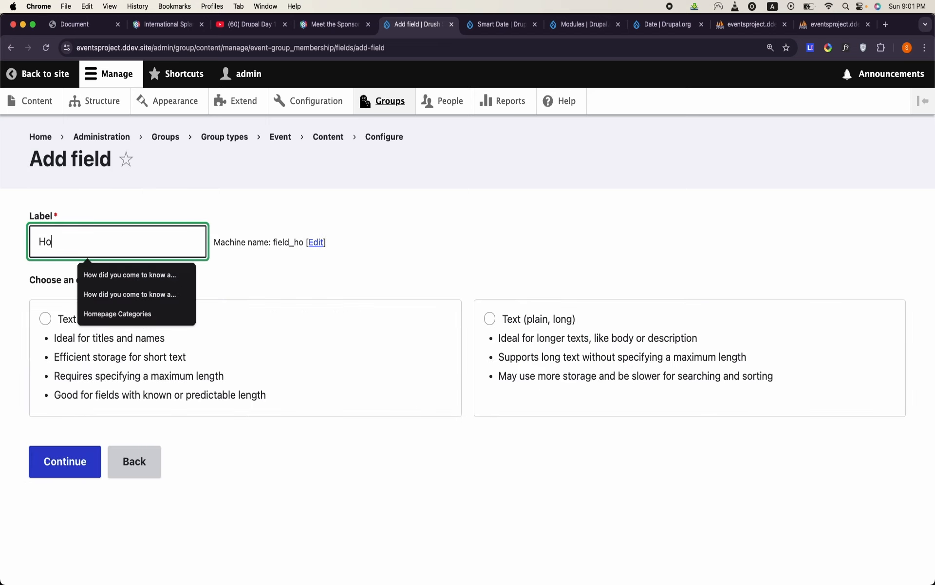
type("w did you ")
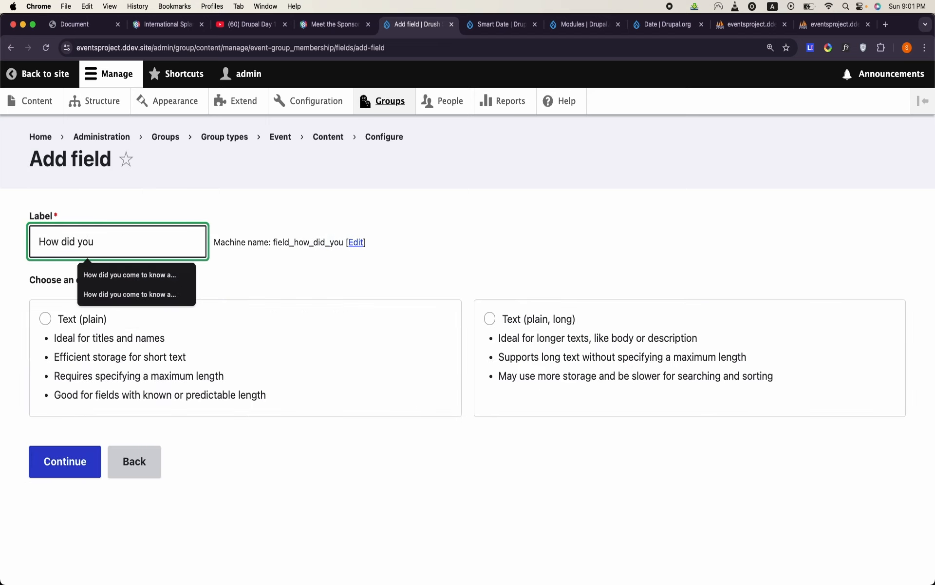
type("come to know about ")
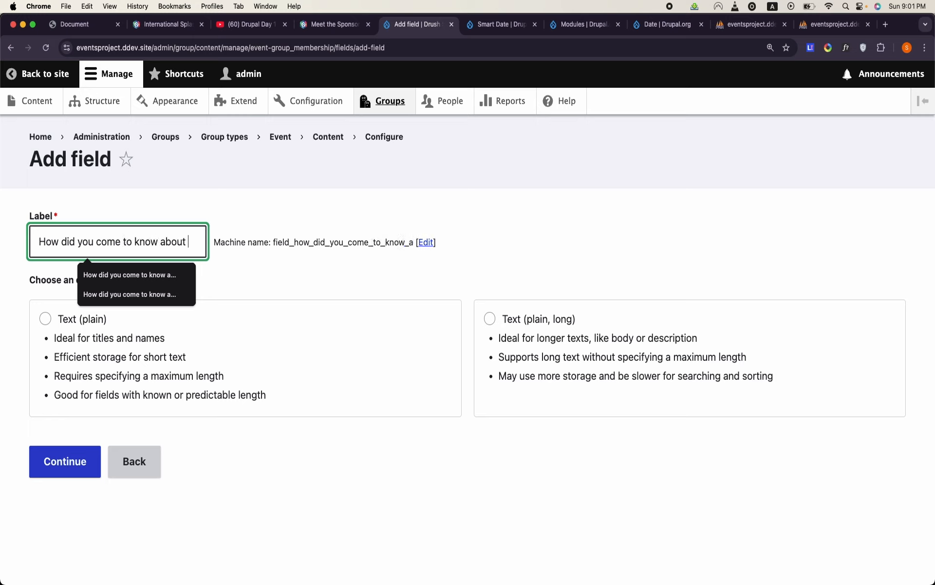
type("Us?")
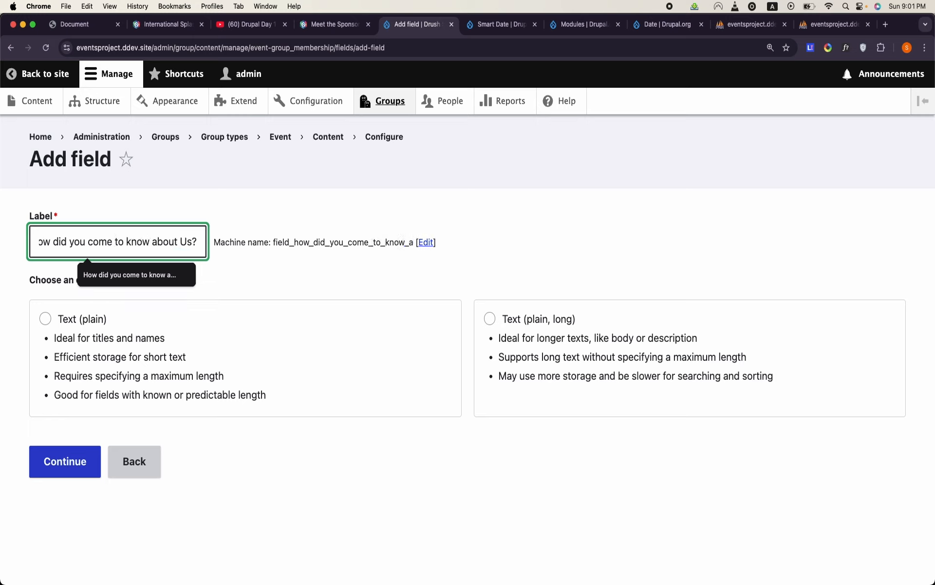
triple_click(117, 240)
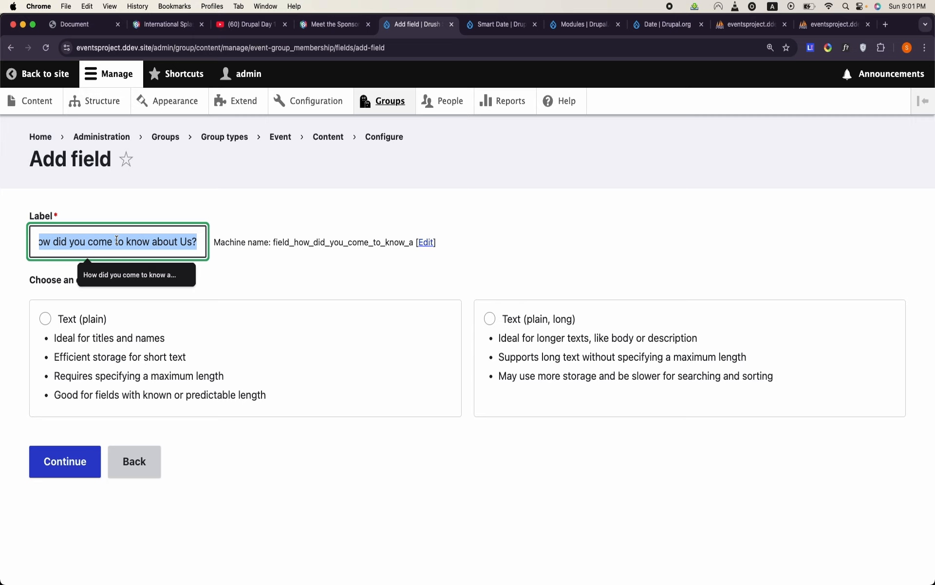
- Choose Text (plain) for the new membership field and save it with its default settings
left_click(46, 319)
left_click(72, 454)
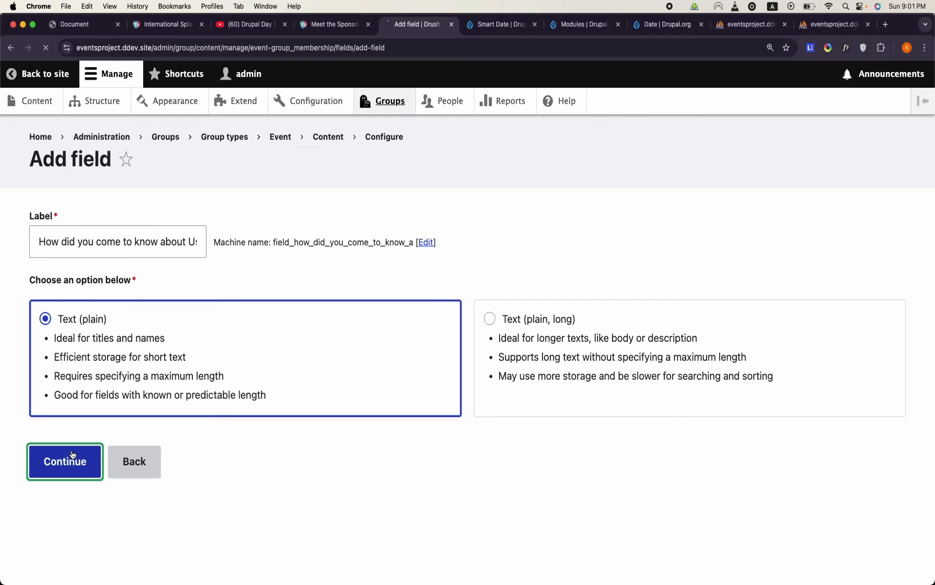
scroll(74, 449, "down", 10)
left_click(78, 501)
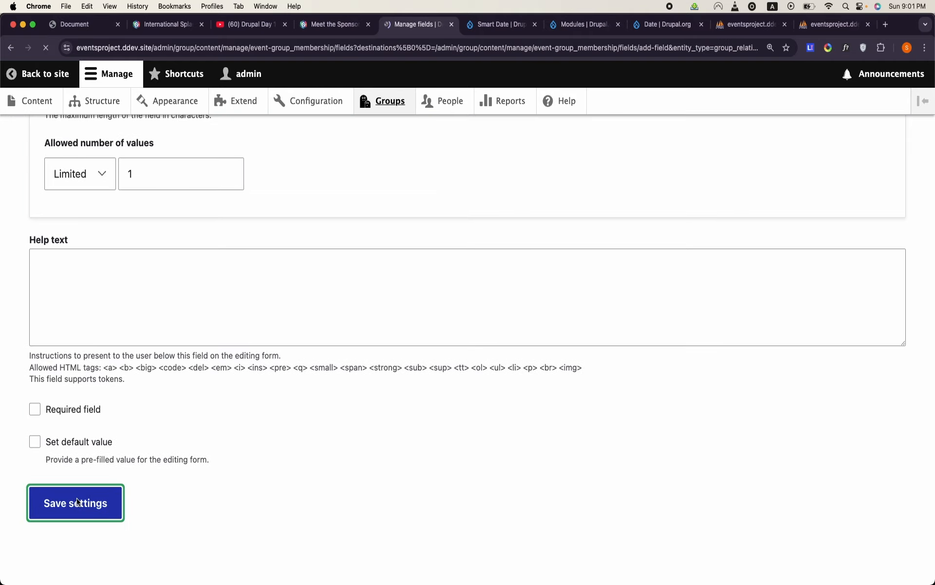
- Reorder the membership form to User, How did you come to know about Us?, Roles, URL alias, and save the form display
left_click(292, 196)
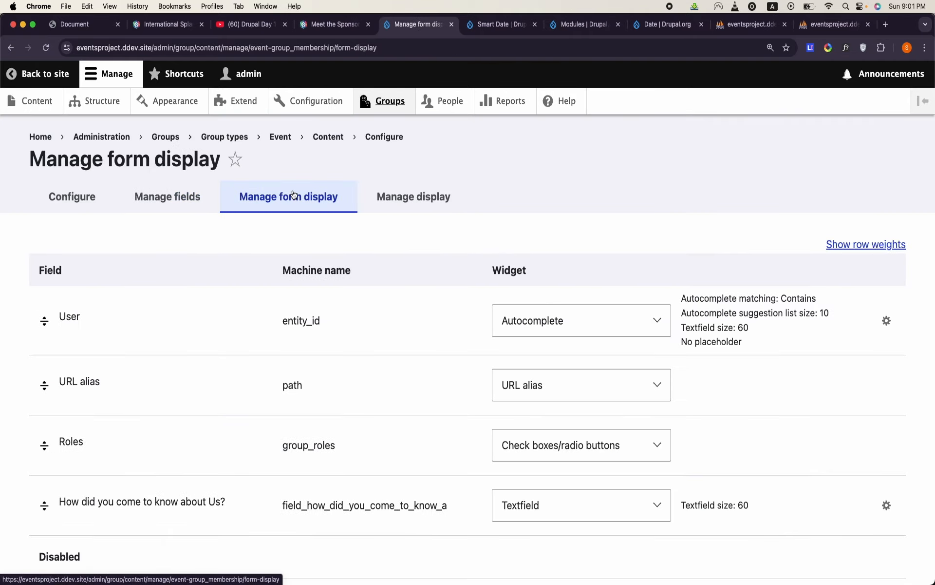
scroll(215, 363, "down", 3)
left_click_drag(43, 254, 62, 377)
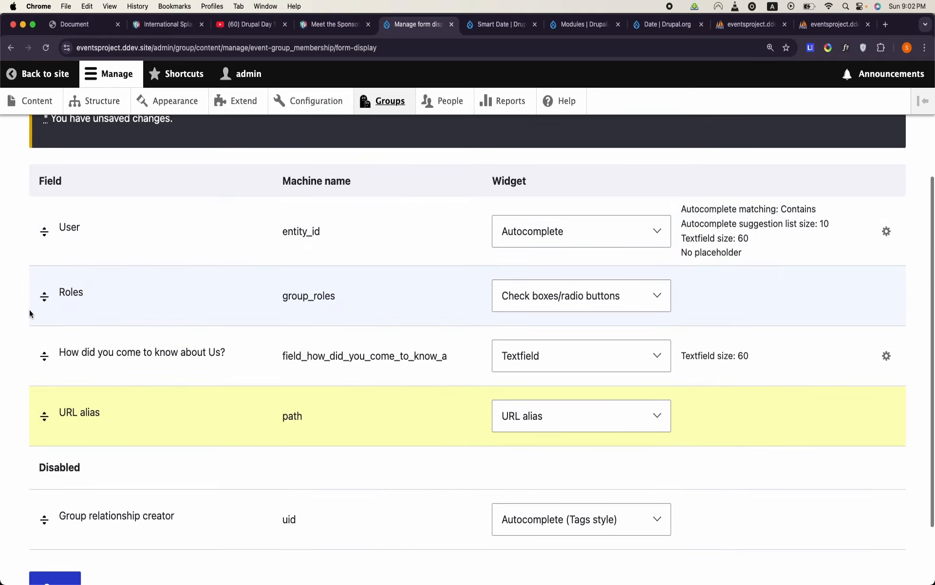
left_click_drag(44, 297, 54, 353)
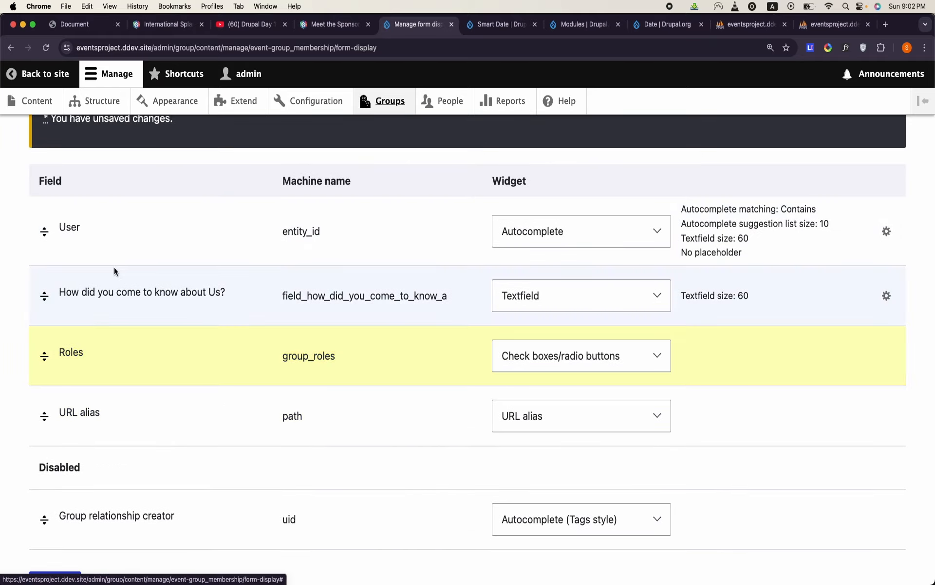
scroll(102, 312, "down", 3)
left_click(73, 509)
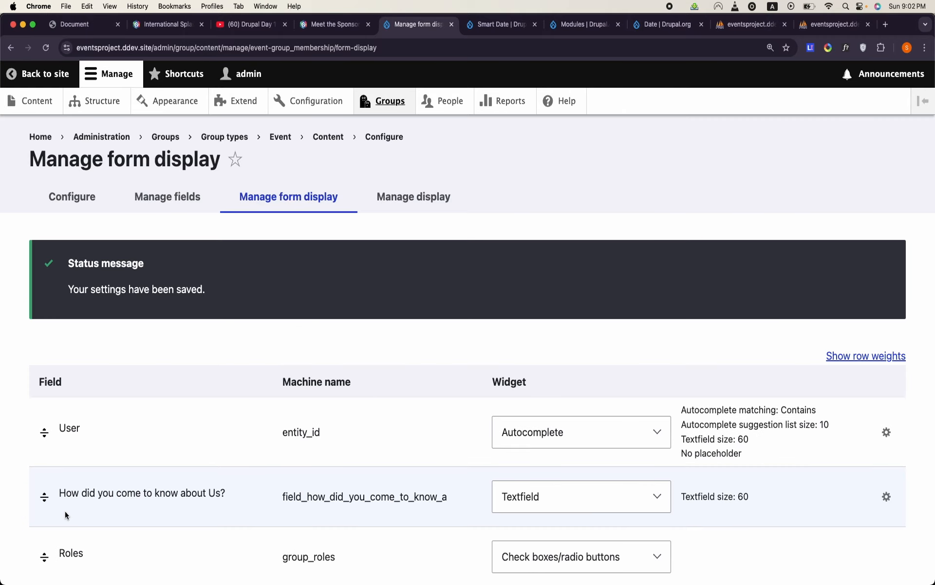
- Start a new user account and fill in the person's email address and username
left_click(448, 102)
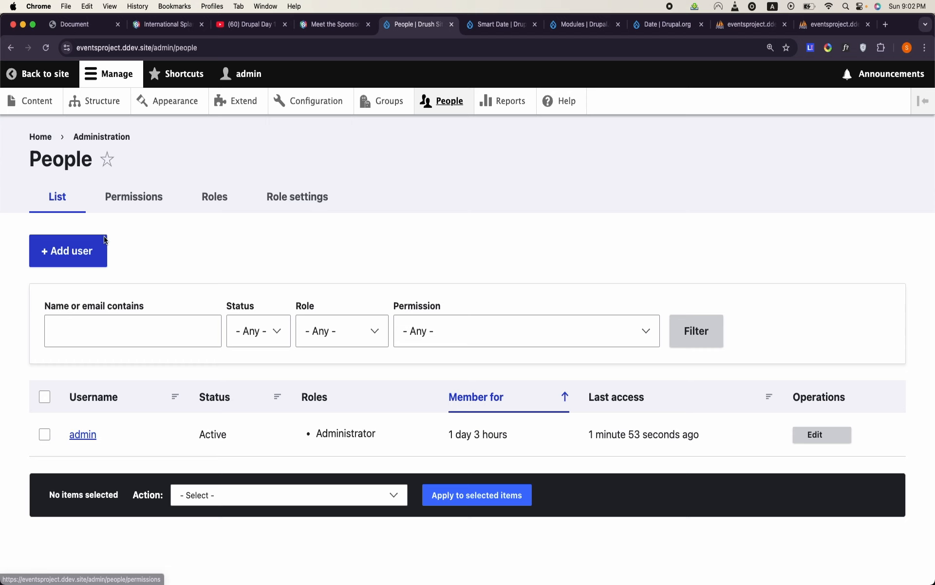
left_click(104, 238)
left_click(110, 277)
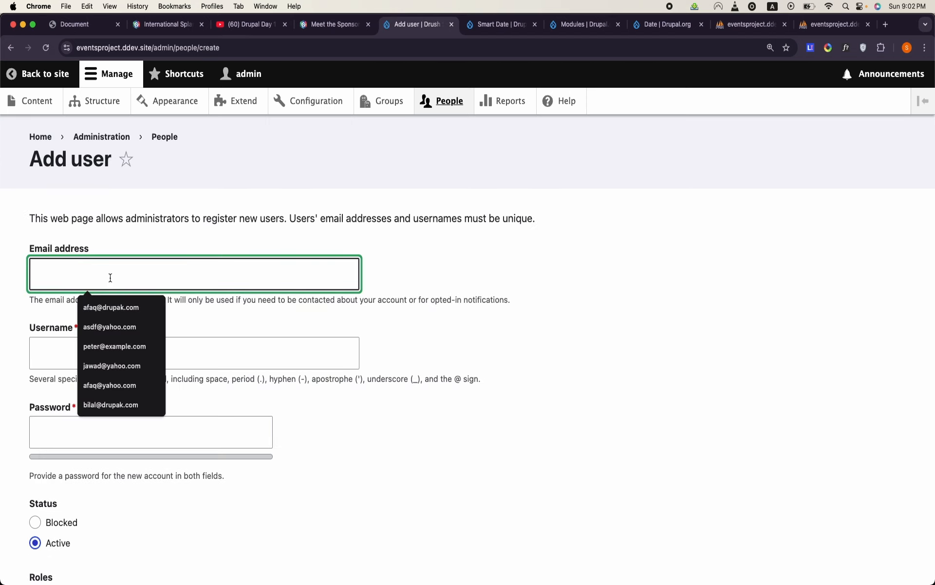
type("afaq@examp")
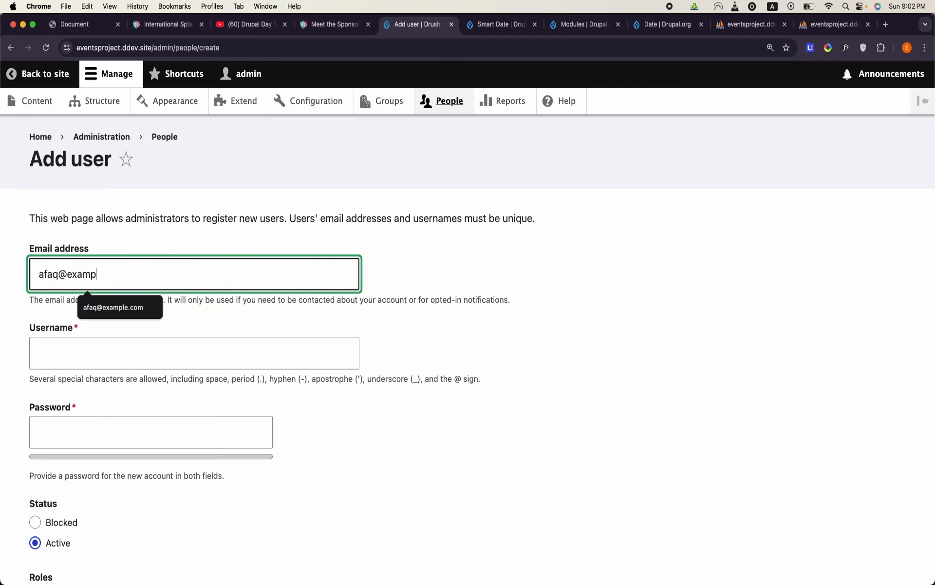
type("le.com")
key("Tab")
type("afa")
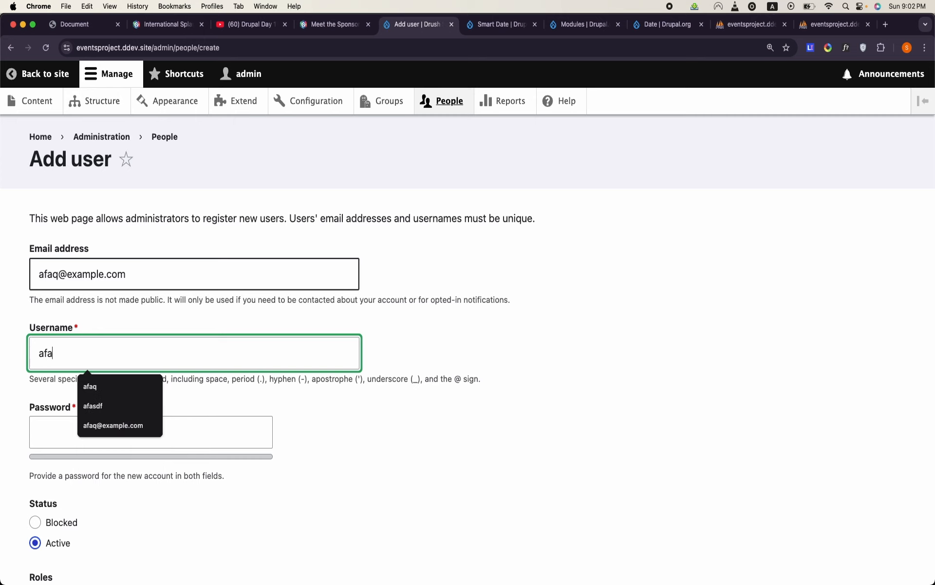
type("q")
key("Tab")
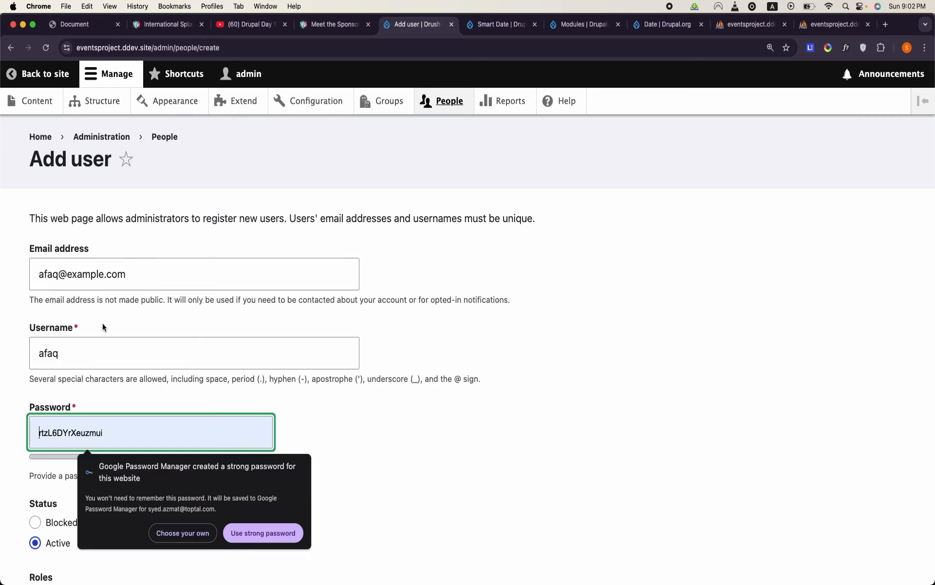
- Decline the suggested password, enter and confirm the account password, and create the active account without extra roles
left_click(191, 544)
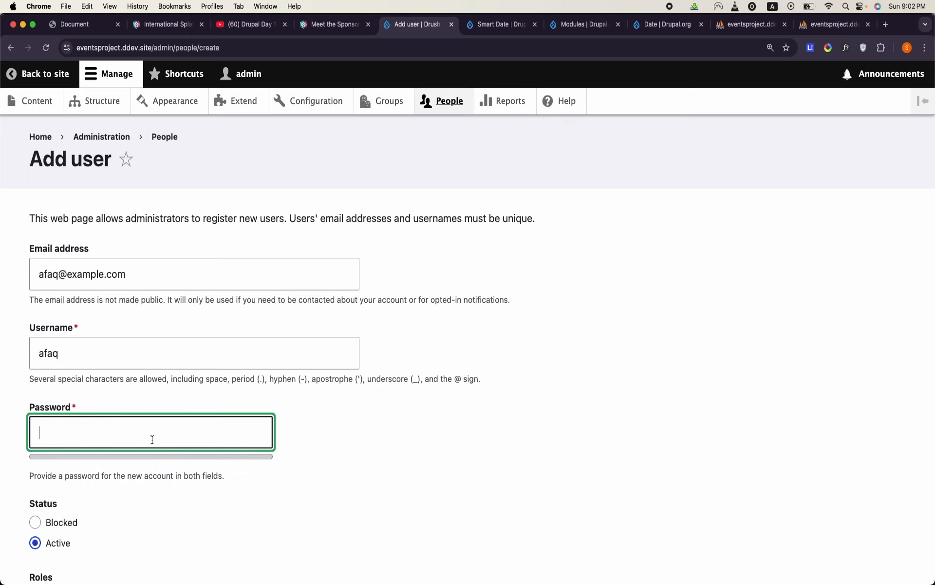
scroll(172, 424, "down", 2)
left_click(172, 424)
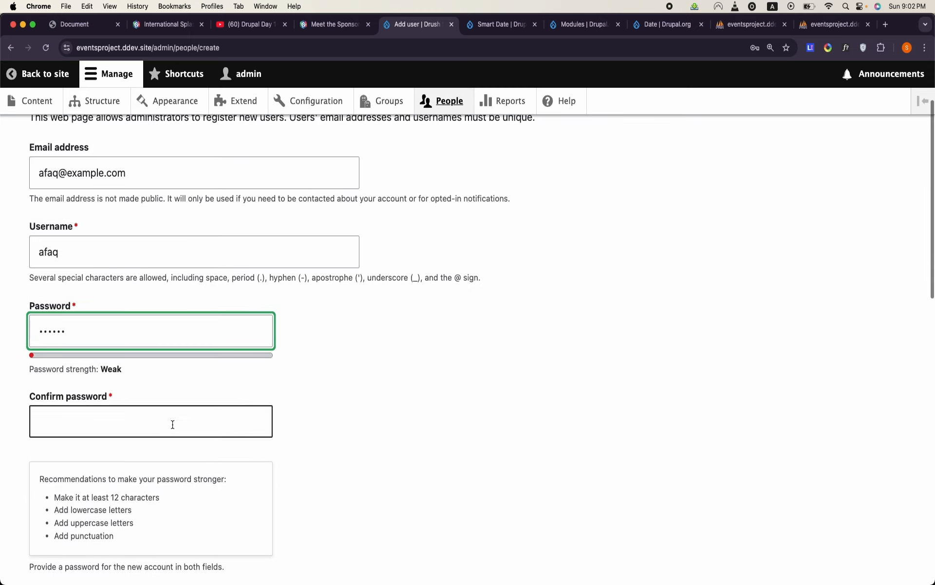
left_click(190, 427)
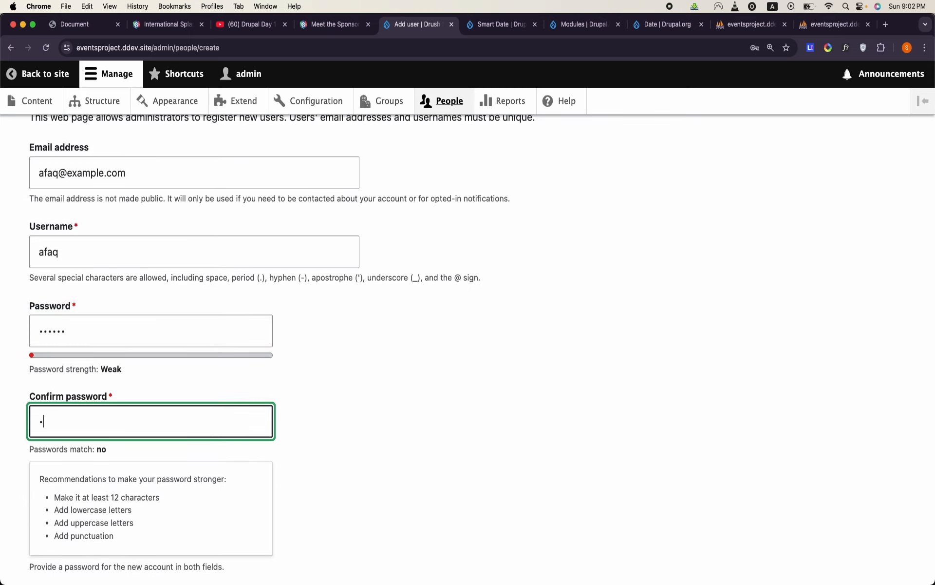
scroll(189, 427, "down", 15)
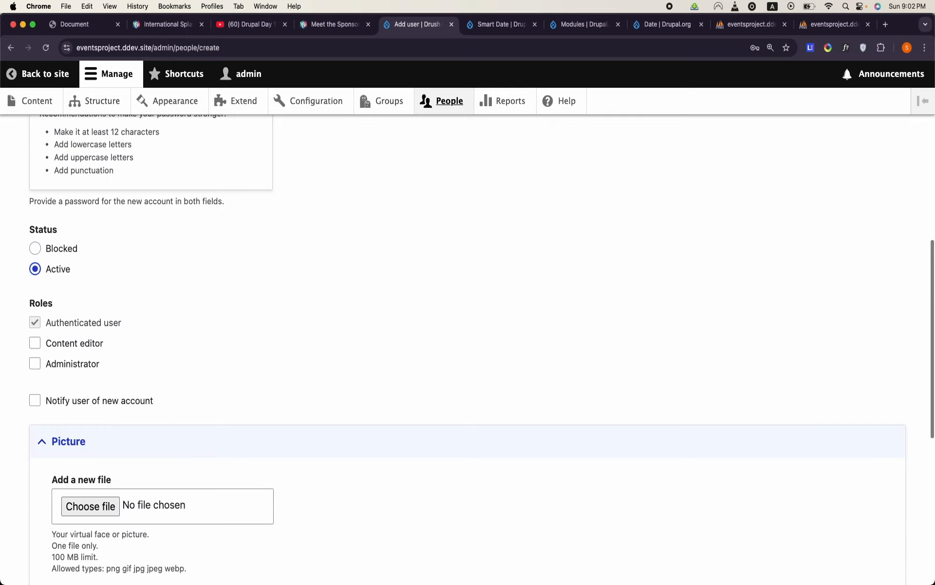
scroll(189, 427, "down", 2)
left_click(102, 504)
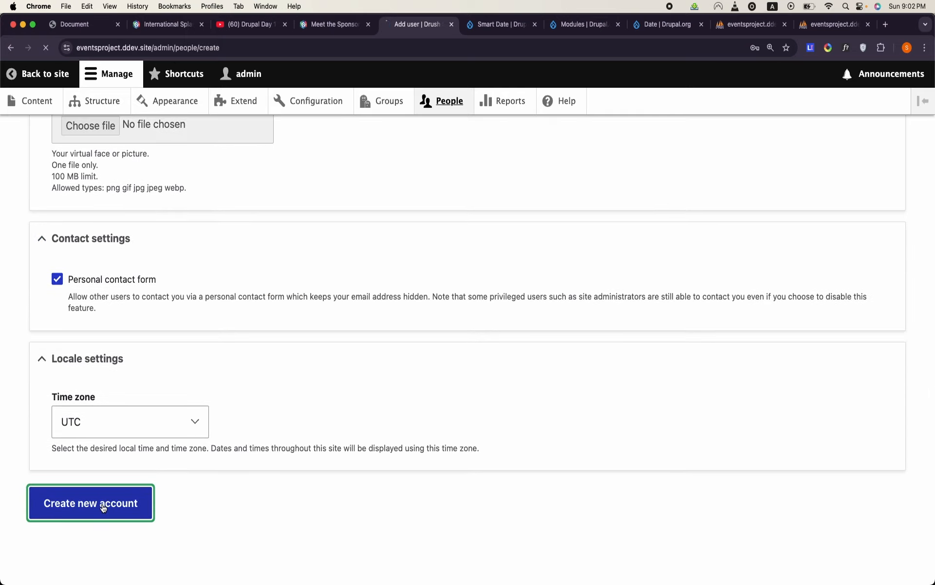
- Open the form for adding a member to the Drupal Camp Atlanta group
left_click(377, 108)
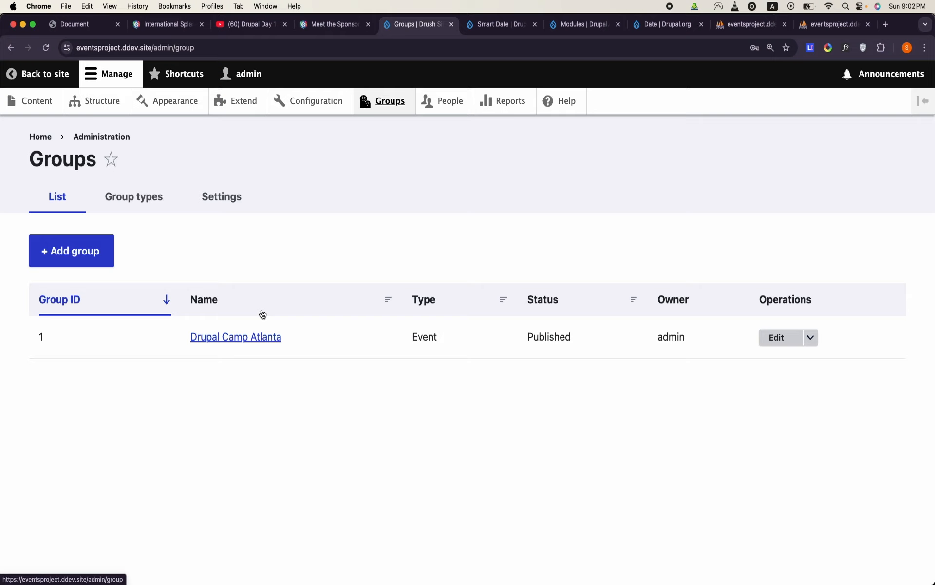
left_click(258, 347)
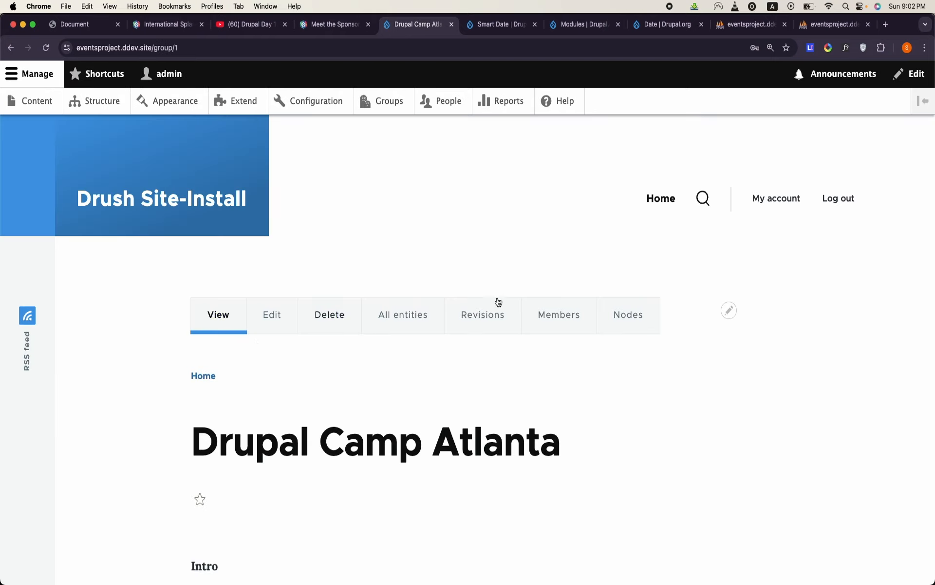
left_click(538, 314)
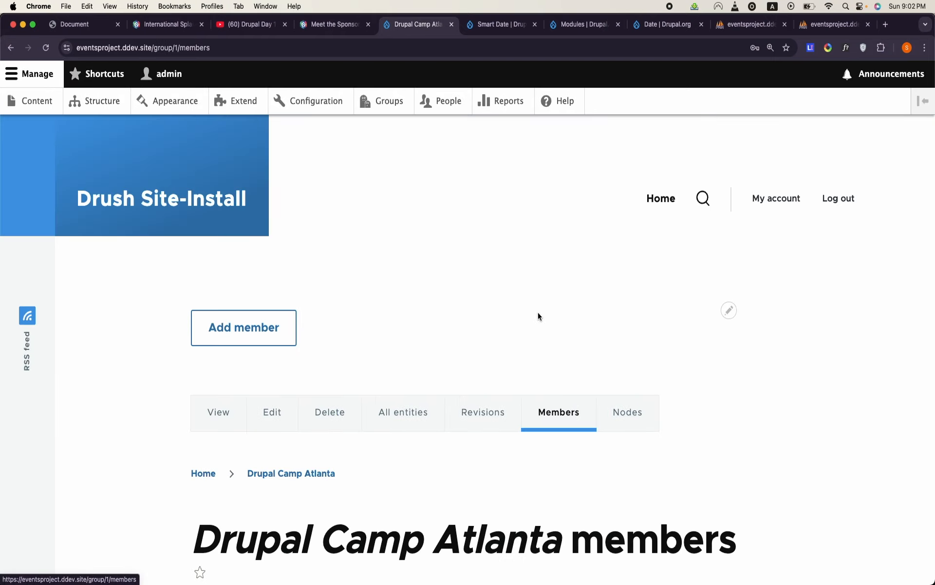
left_click(245, 327)
- Choose the newly created user account as the User in the Drupal Camp Atlanta group membership form
left_click(114, 245)
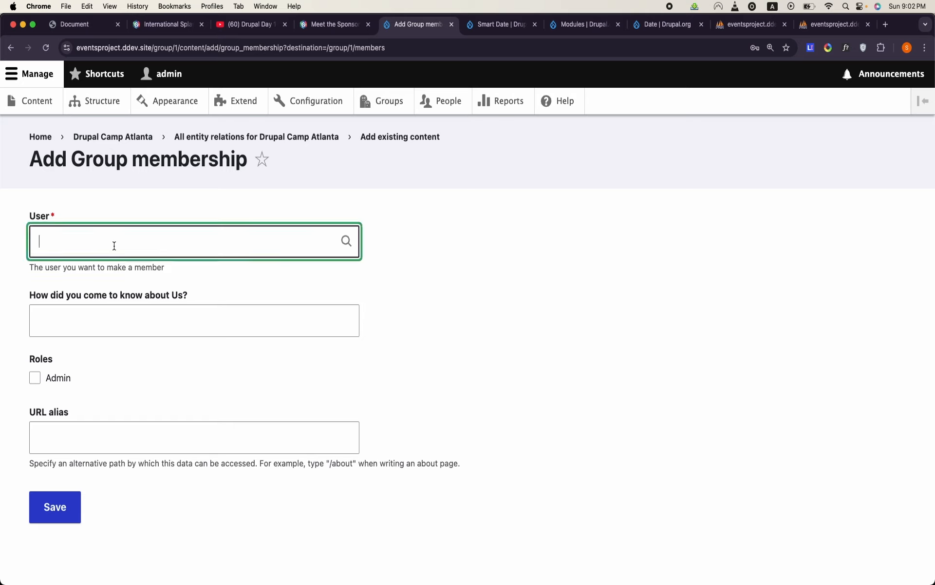
type("afaq")
key("BackSpace")
type("q")
left_click(104, 275)
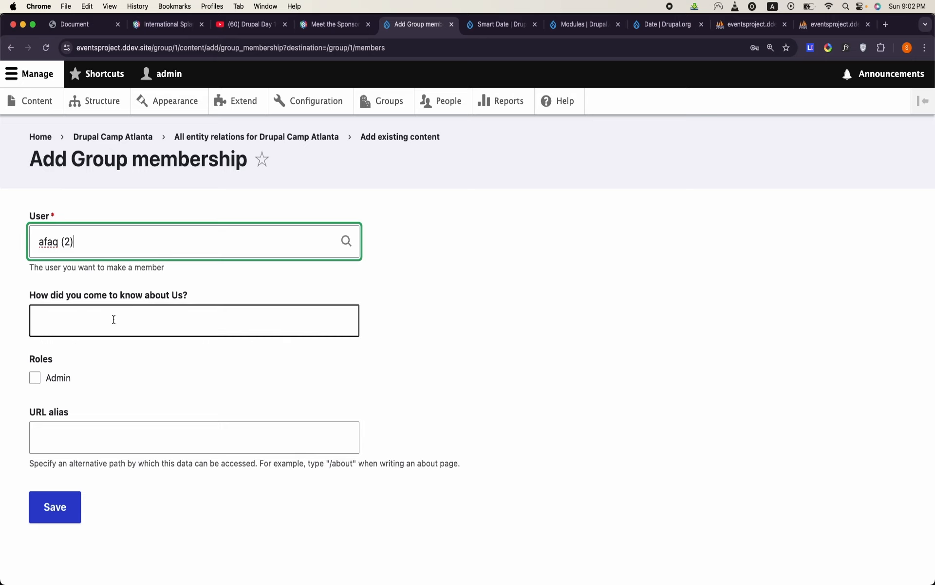
- Answer "How did you come to know about Us?" with "Through Google" and save the group membership
left_click(128, 317)
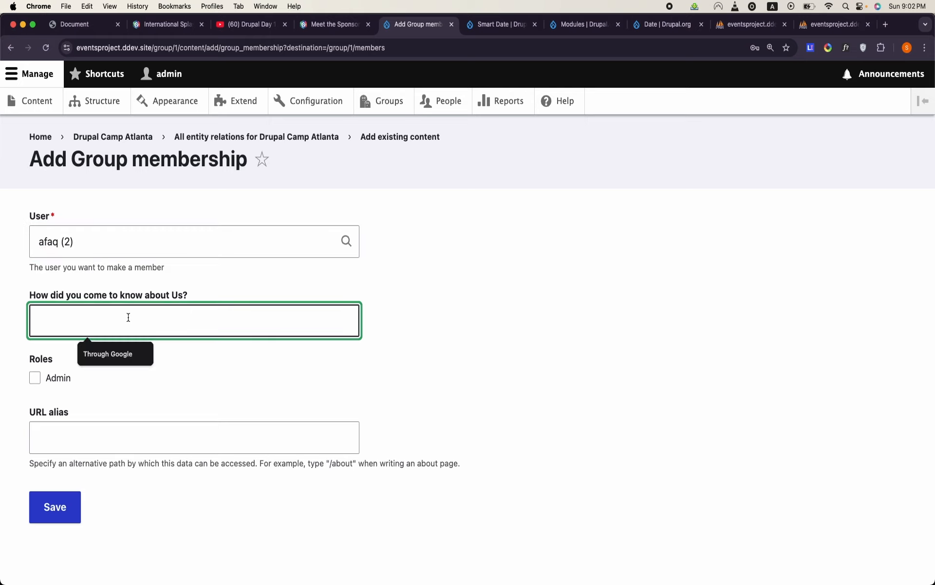
type("Through G")
type("oogle")
scroll(226, 386, "down", 1)
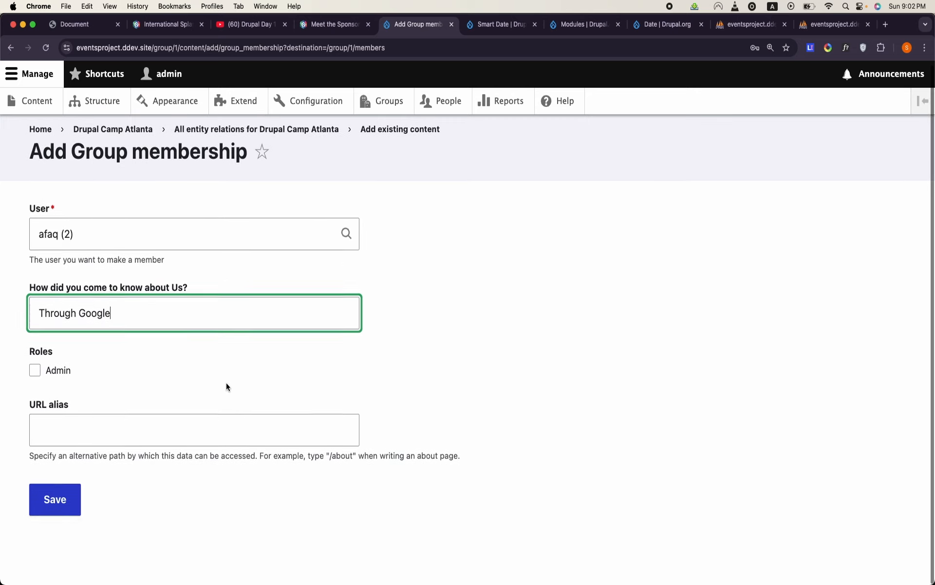
left_click(52, 499)
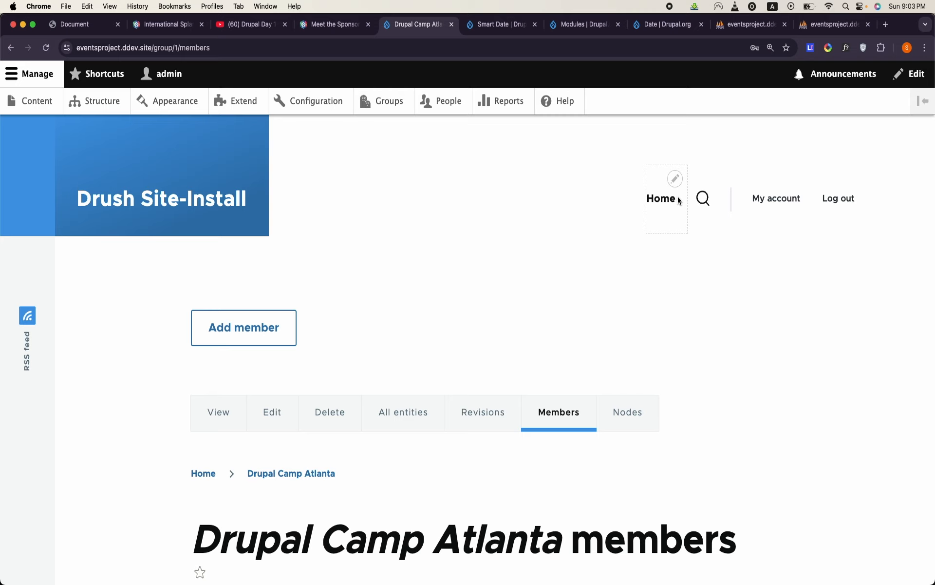
- Open the field management page of the Group node (News) relation for the Event group type
left_click(384, 103)
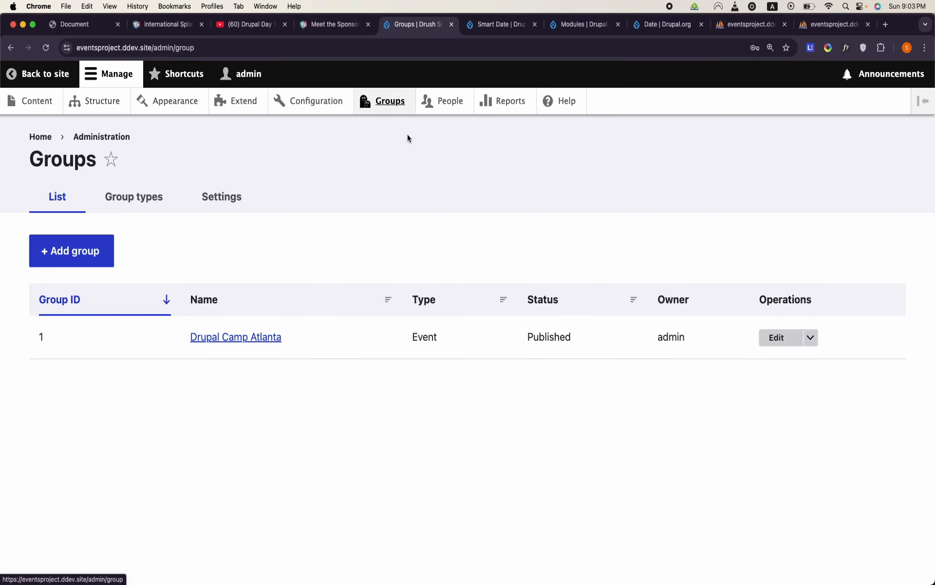
left_click(141, 197)
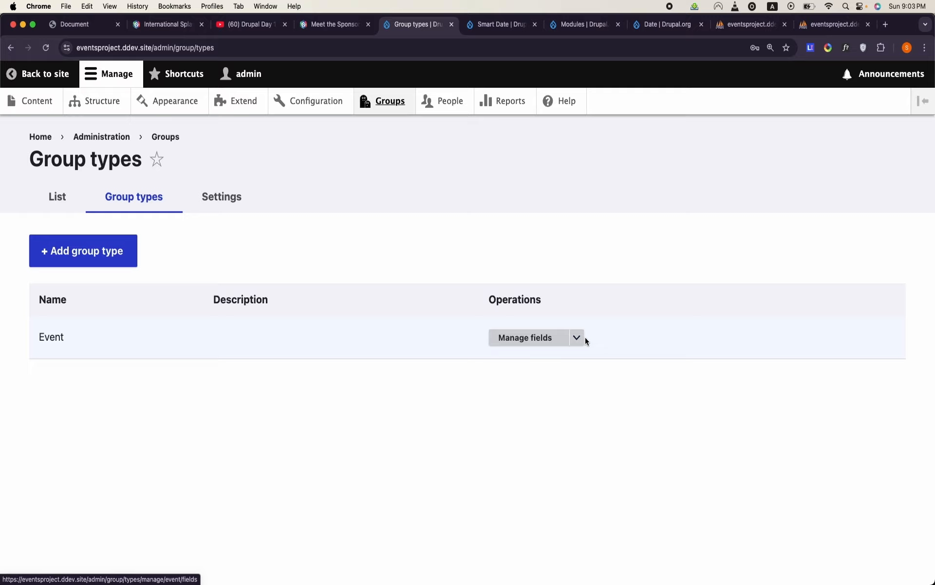
left_click(577, 338)
left_click(544, 440)
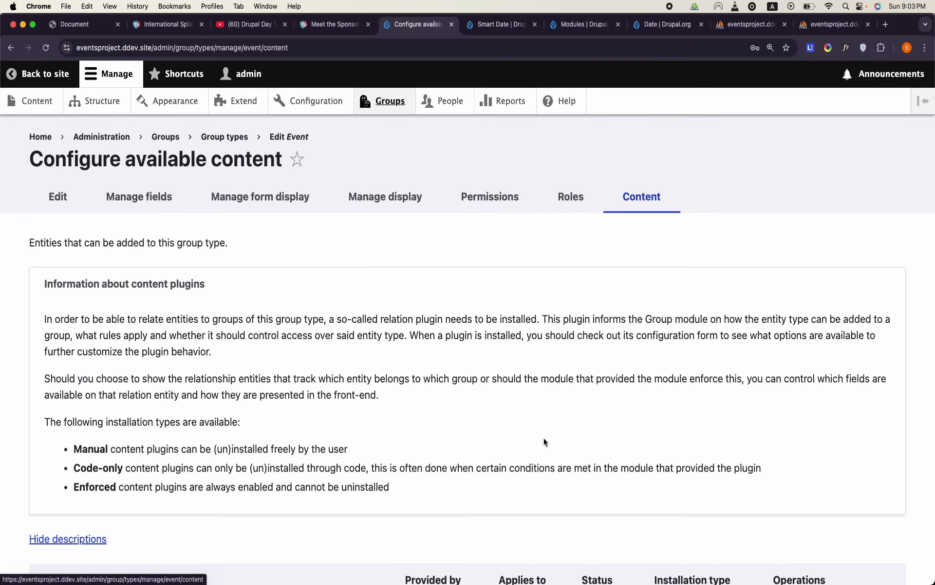
scroll(544, 438, "down", 10)
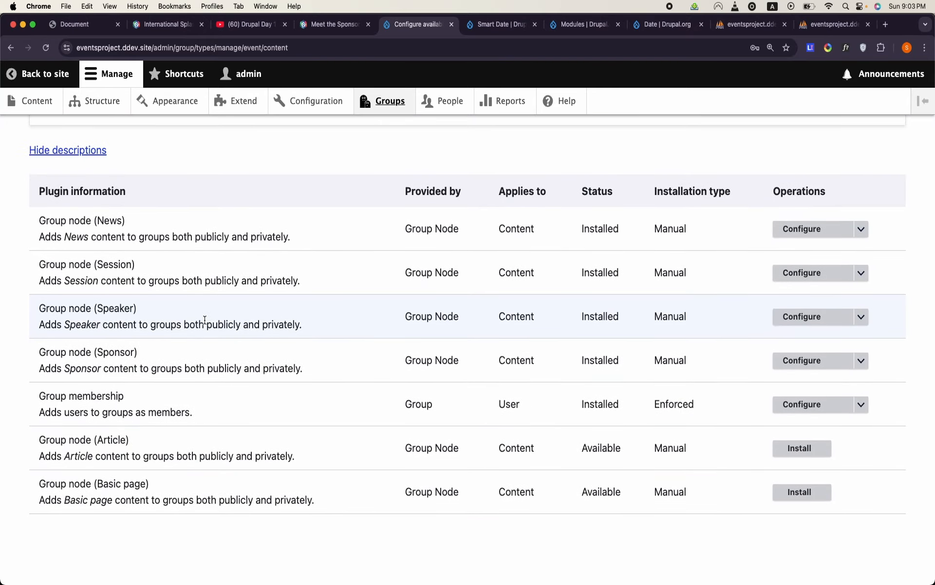
left_click(861, 228)
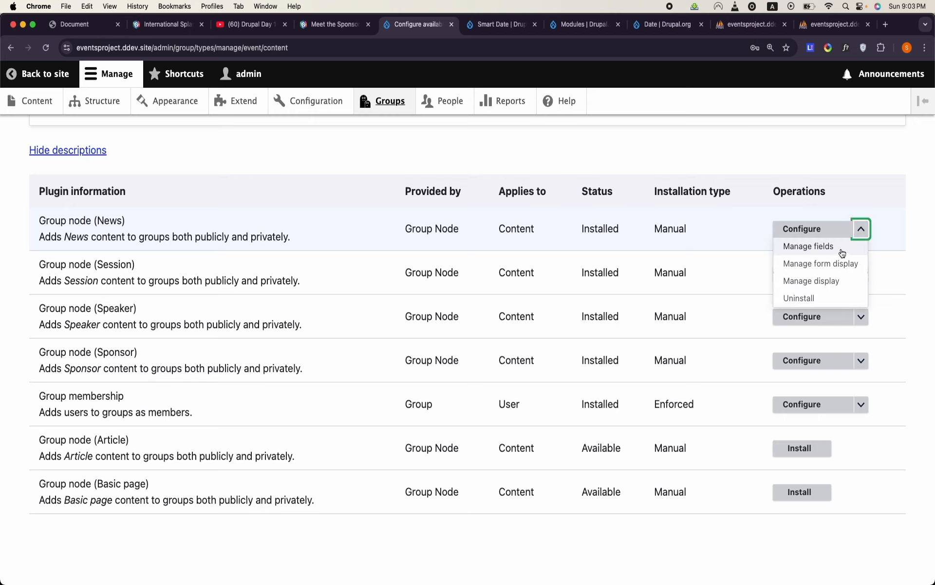
left_click(841, 251)
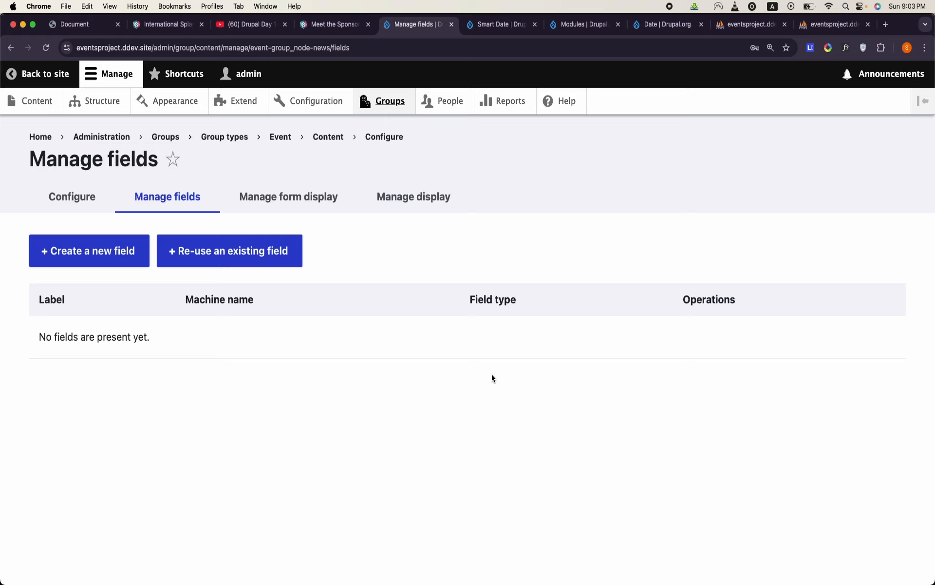
- Create a Reference field labelled "Reporter of this news" on the News relation, referencing User
left_click(112, 251)
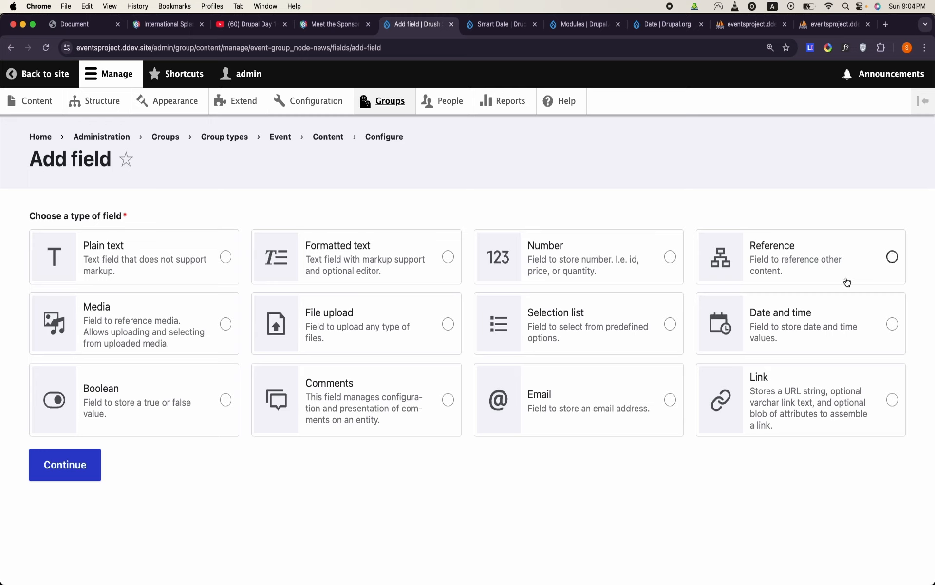
left_click(892, 256)
left_click(64, 464)
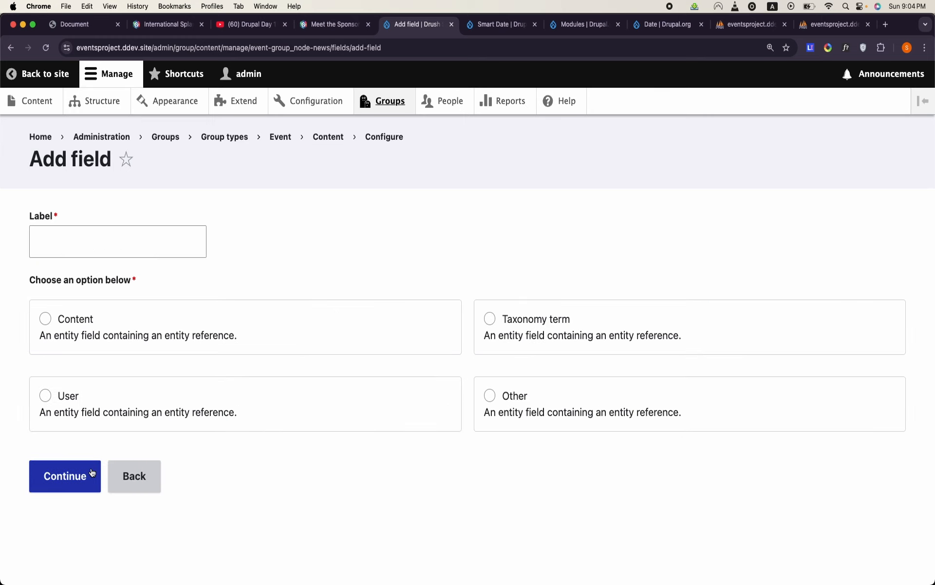
left_click(168, 240)
type("Reporte")
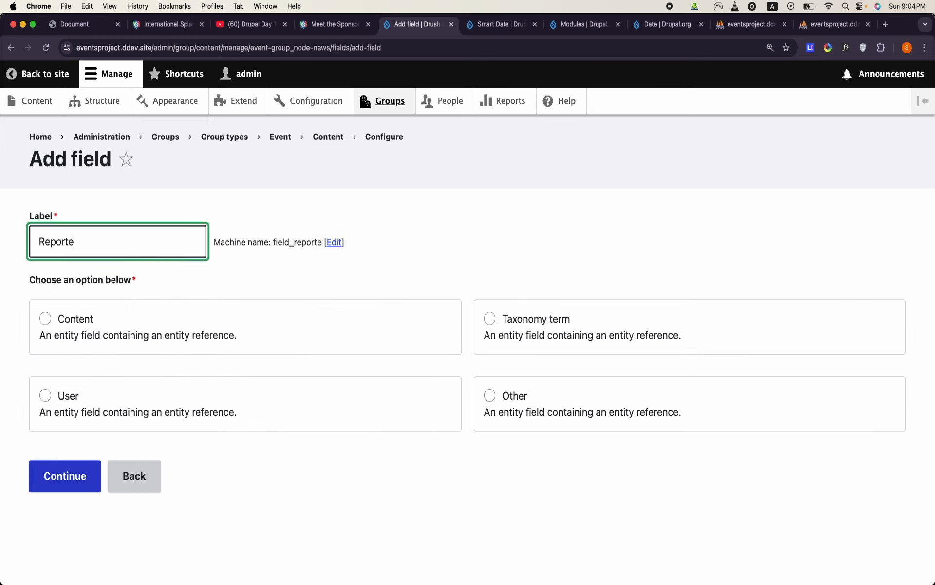
type("r of this news")
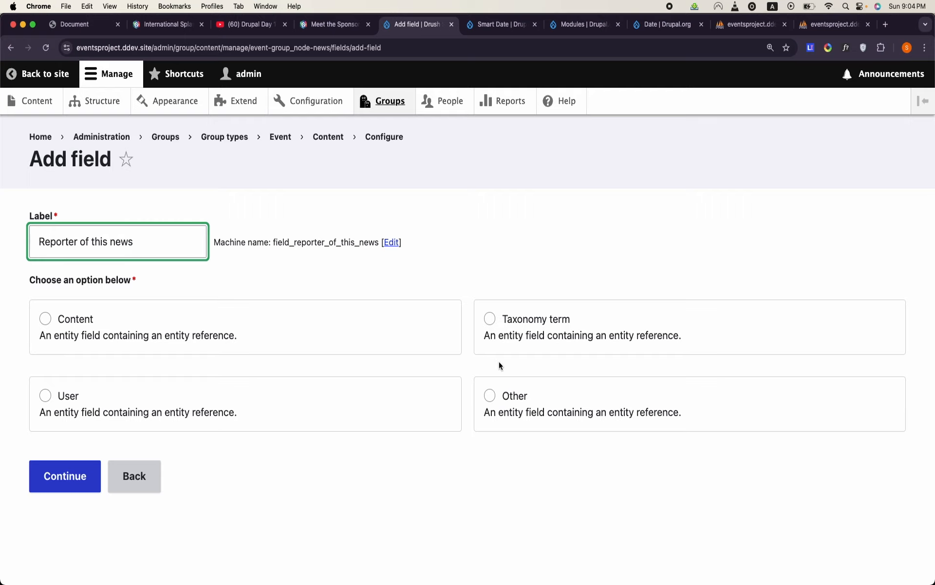
left_click(154, 410)
left_click(77, 466)
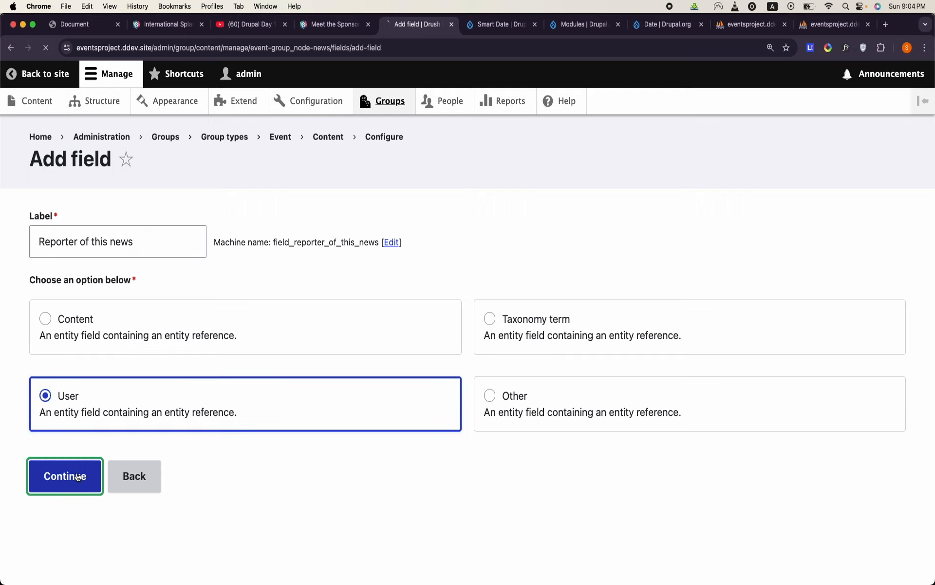
- Save the "Reporter of this news" field settings with the Default reference method
scroll(77, 475, "down", 5)
scroll(76, 475, "down", 6)
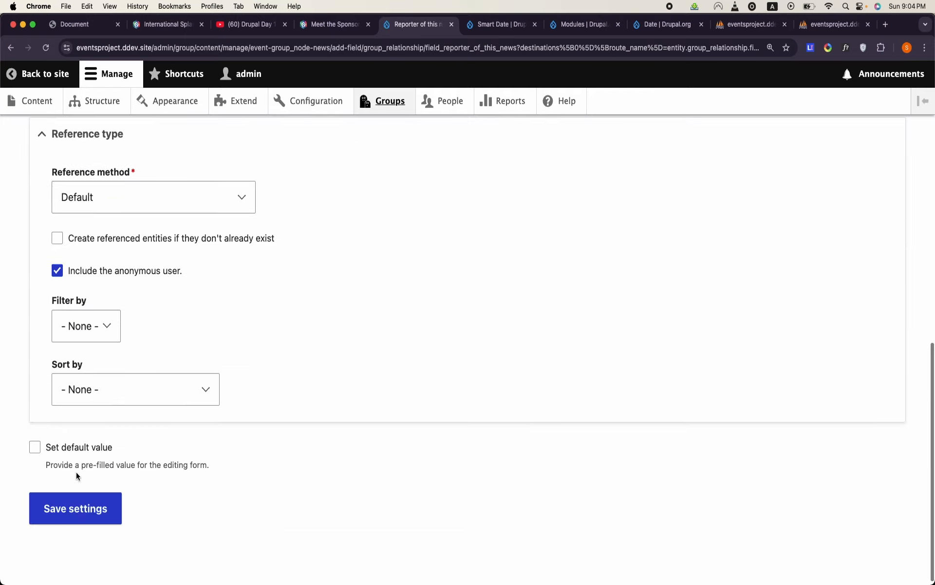
left_click(77, 519)
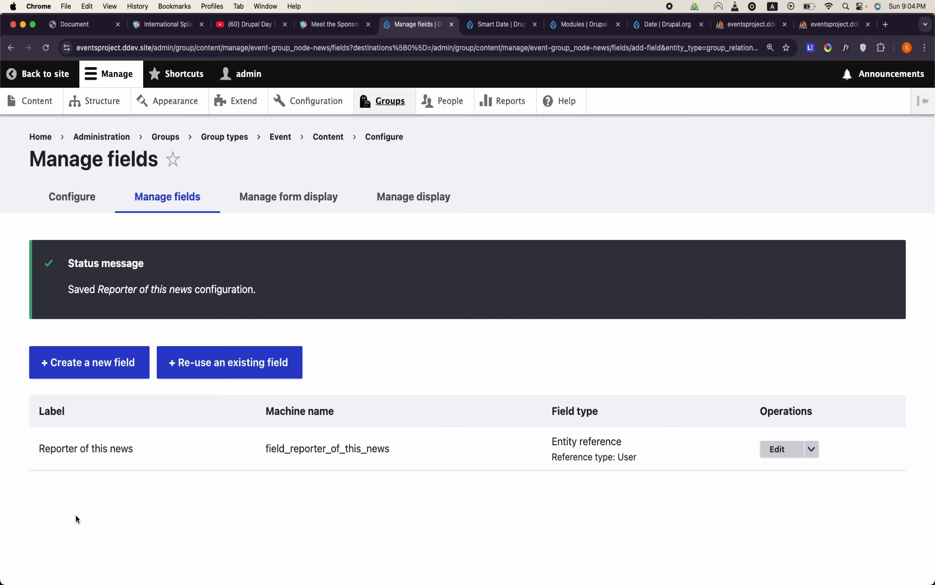
double_click(85, 448)
- Open the form for creating new Group node (News) content in the Drupal Camp Atlanta group
left_click(400, 102)
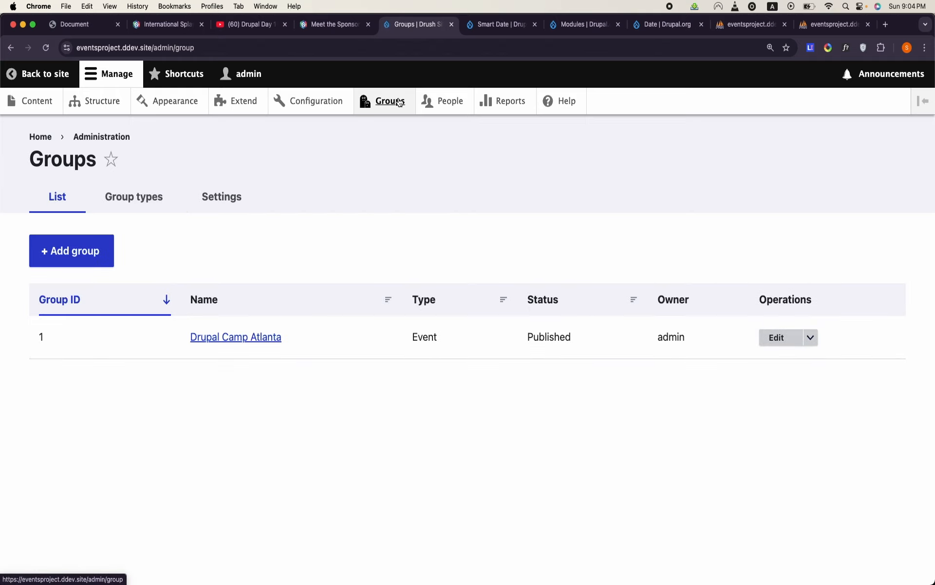
left_click(263, 336)
left_click(629, 315)
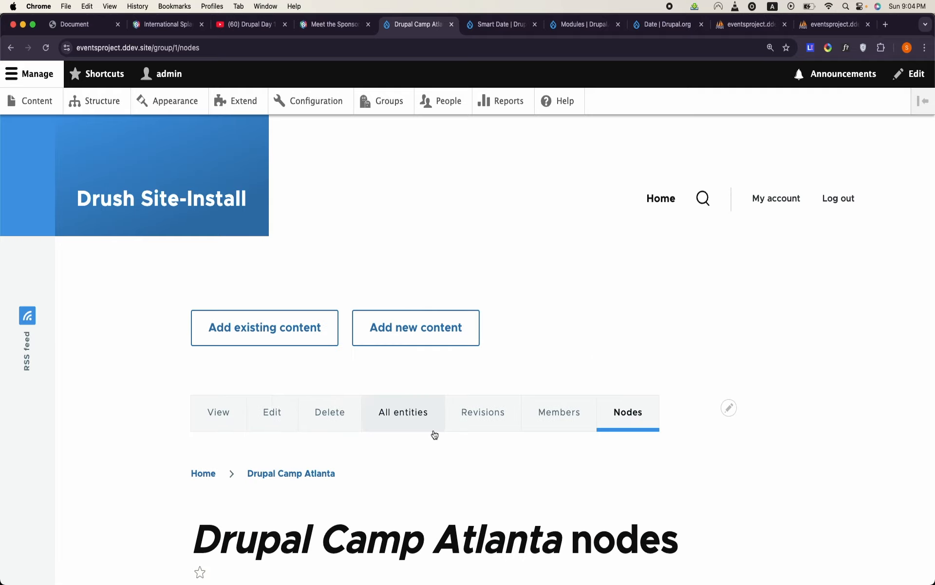
left_click(424, 340)
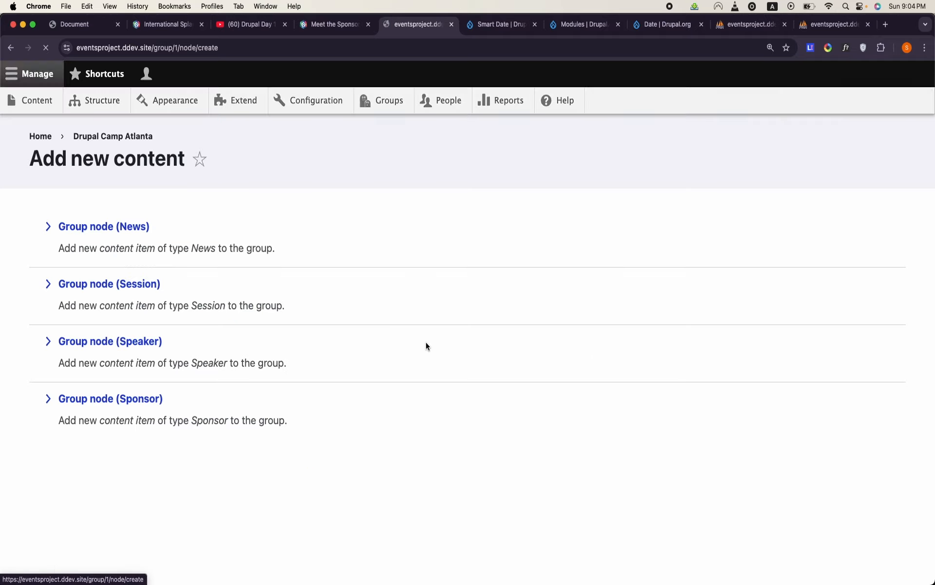
left_click(137, 230)
- Title the news item "Chief guest is CM of Punjab" and save it as published
left_click(159, 258)
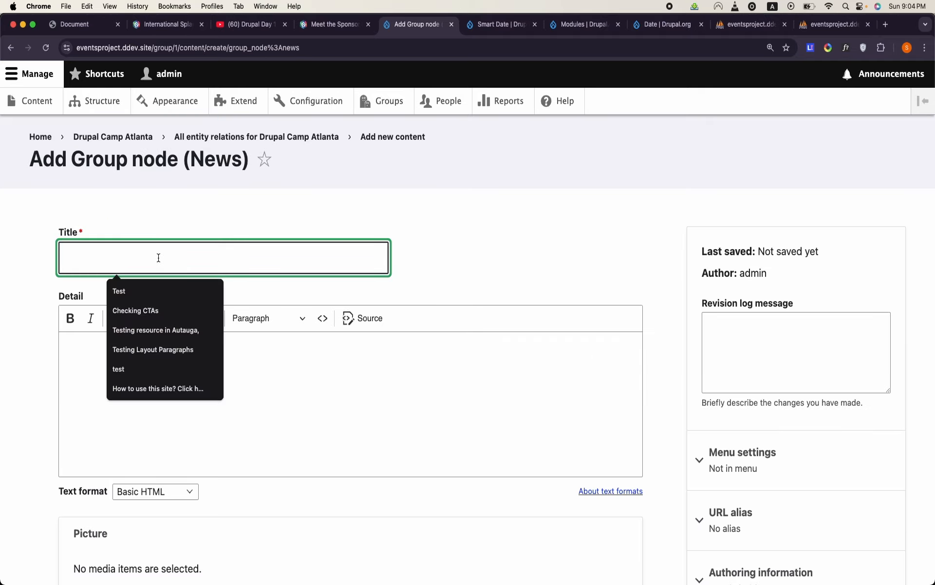
key("Caps_Lock")
type("Chi")
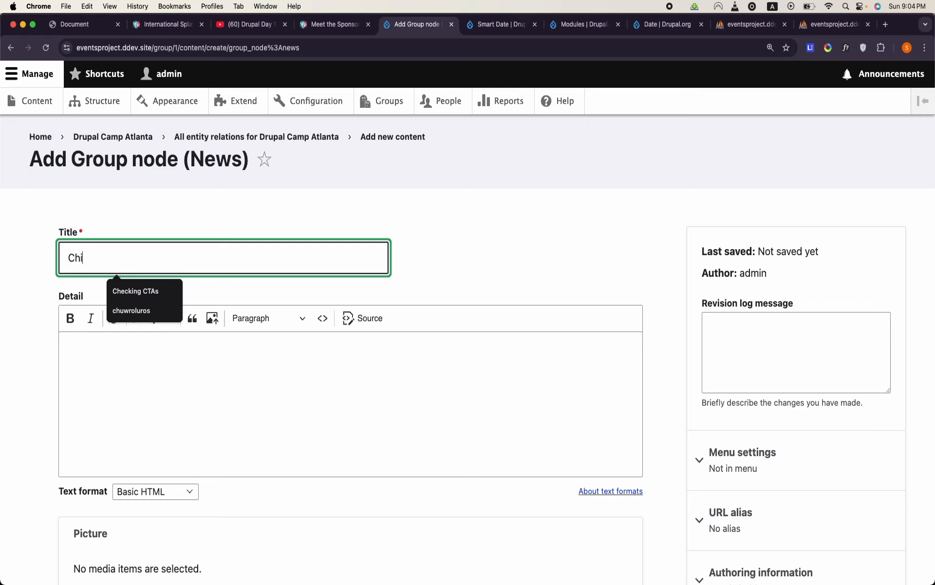
type("ef guest is")
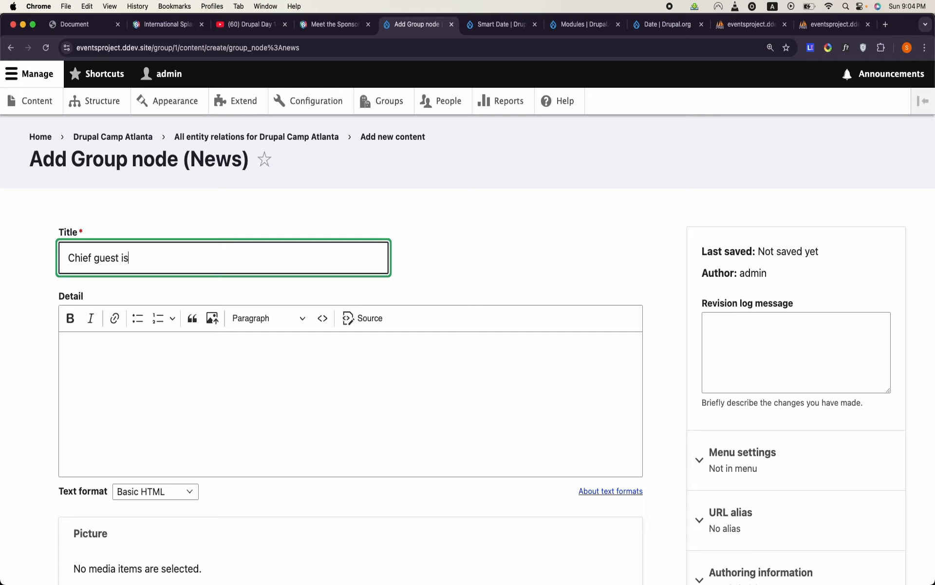
type(" CM of Punjab")
scroll(468, 341, "down", 6)
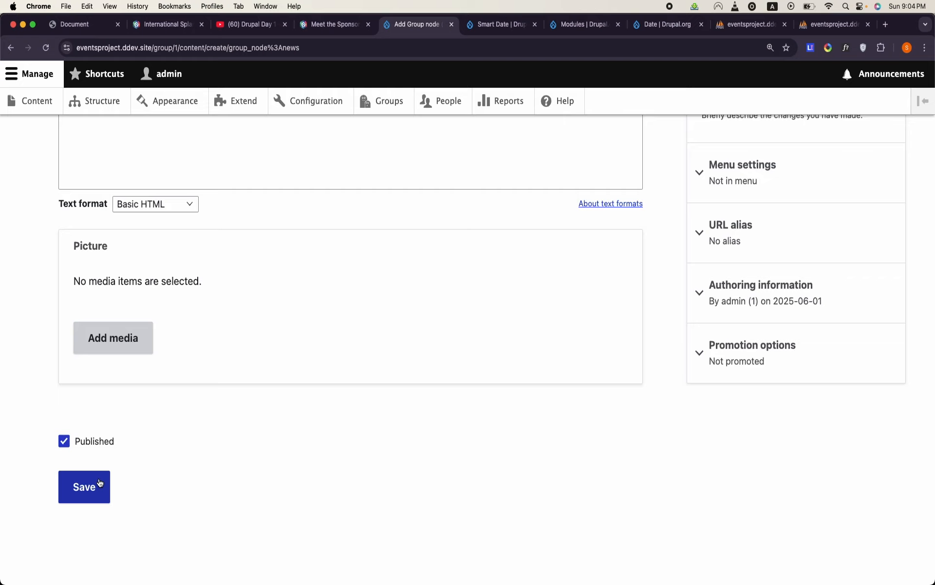
left_click(100, 482)
- Review the saved news page and go to the list of nodes in the Drupal Camp Atlanta group
scroll(98, 481, "down", 8)
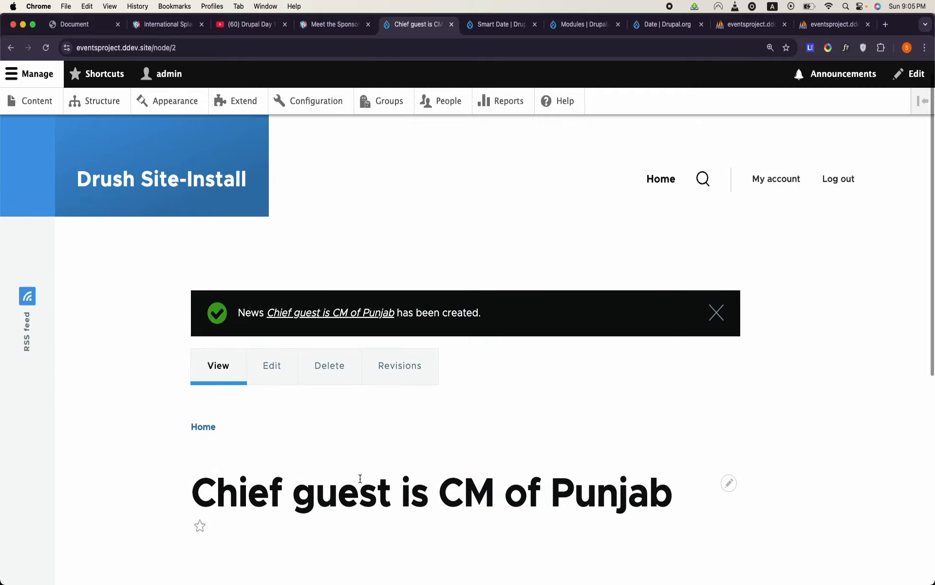
scroll(360, 479, "down", 3)
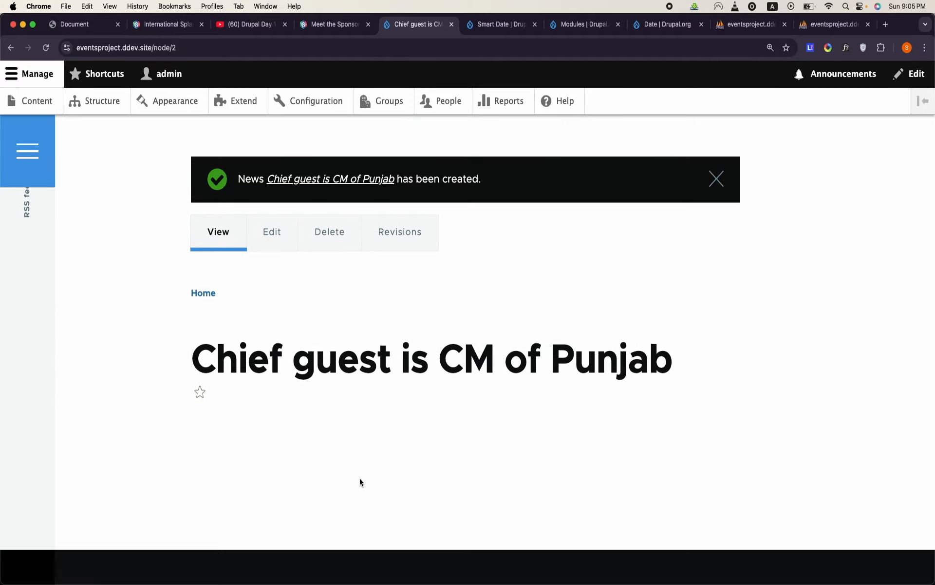
scroll(359, 482, "up", 4)
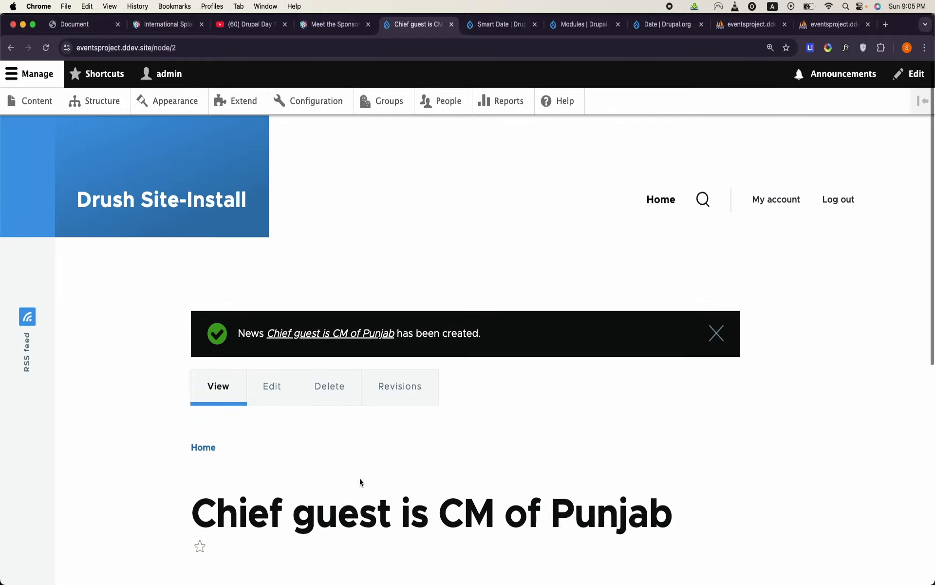
left_click(399, 100)
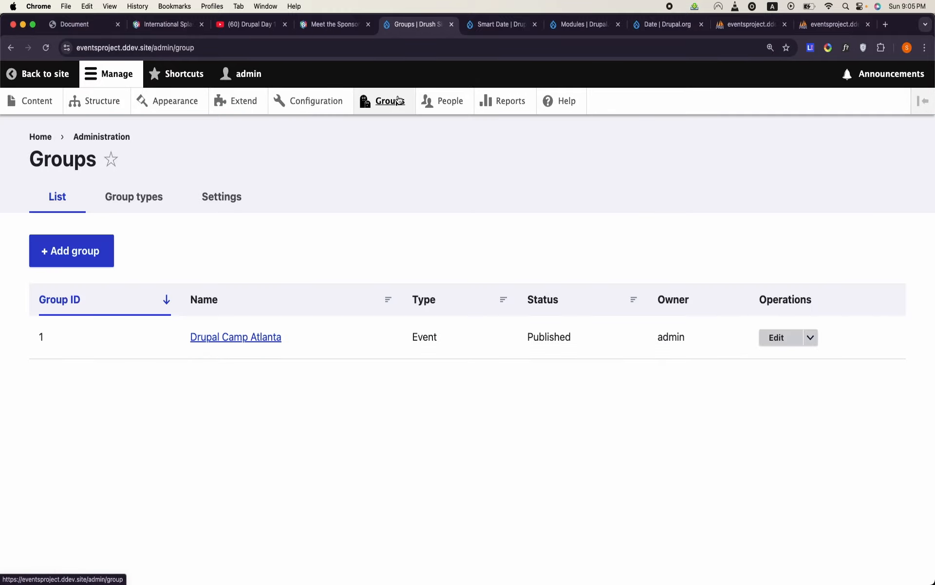
left_click(811, 336)
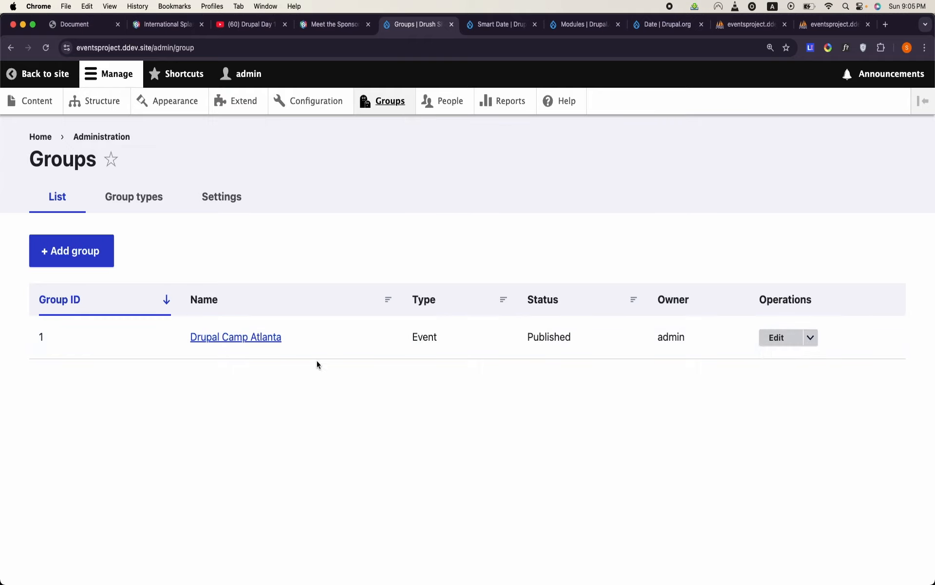
left_click(259, 336)
left_click(608, 324)
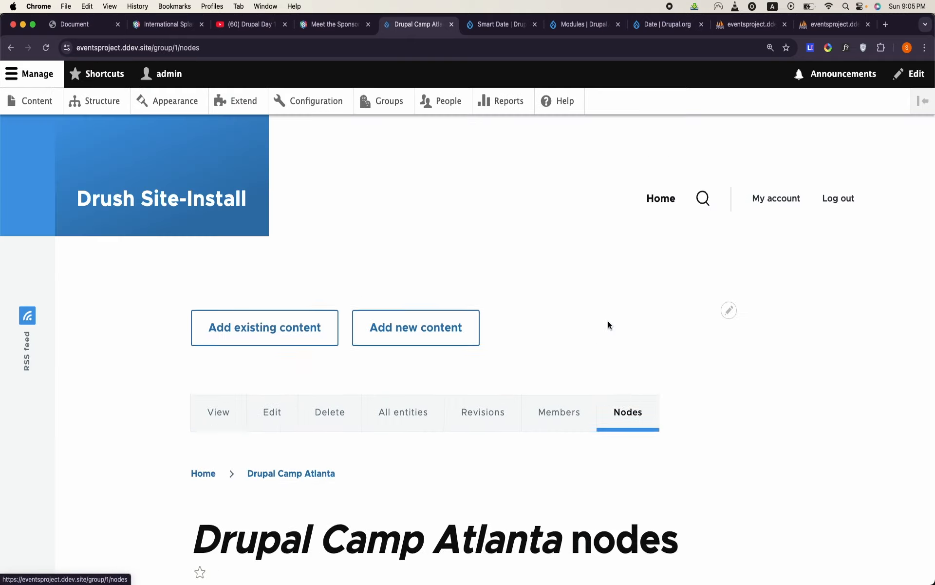
scroll(609, 323, "down", 4)
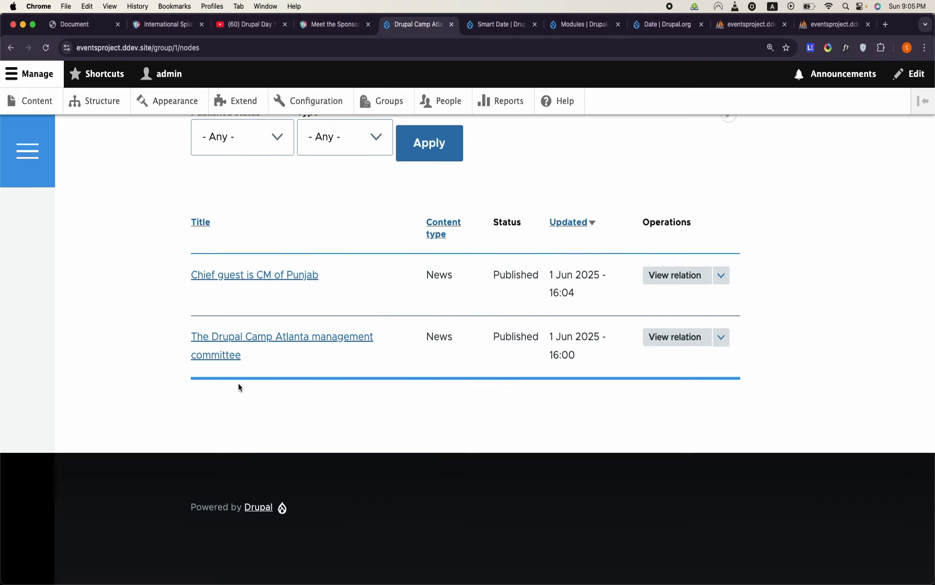
- View the group relation of "Chief guest is CM of Punjab" and open its edit form
left_click(685, 283)
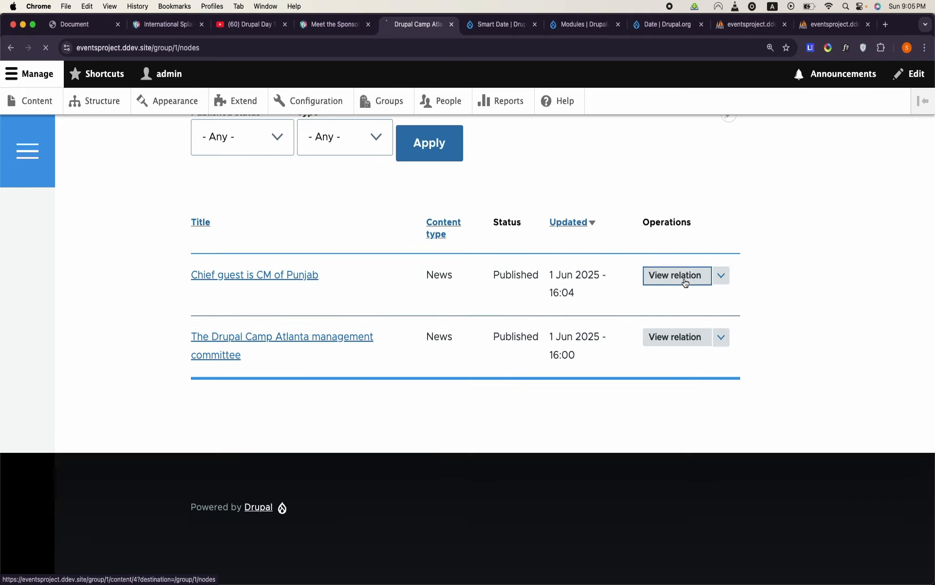
scroll(684, 279, "down", 5)
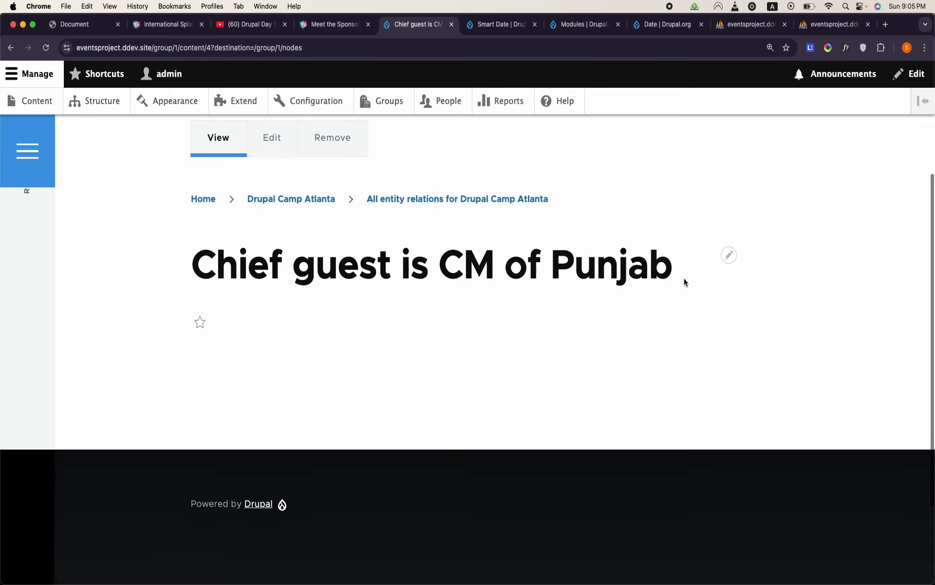
scroll(684, 280, "up", 3)
left_click(255, 217)
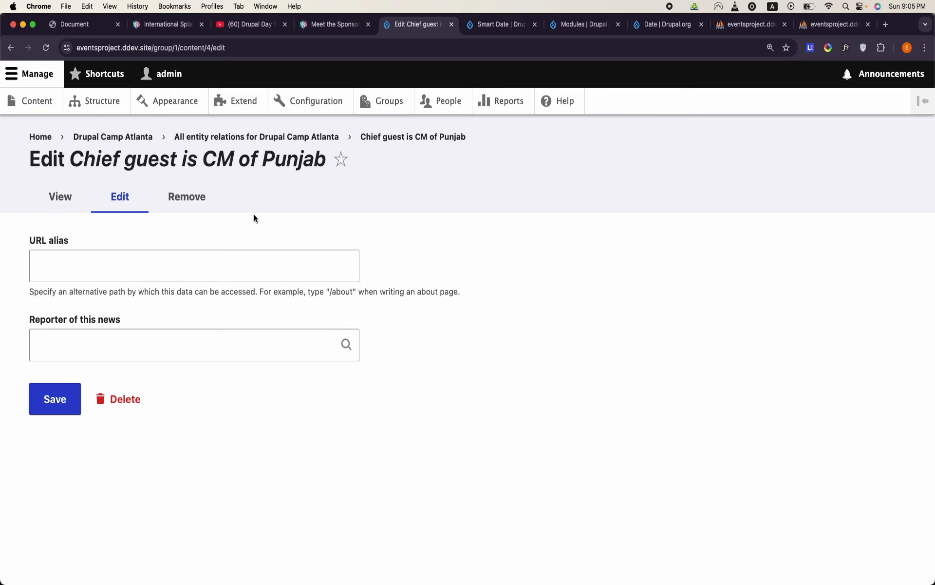
- Assign the existing non-admin member as Reporter of this news on the group relation and save it
left_click(151, 350)
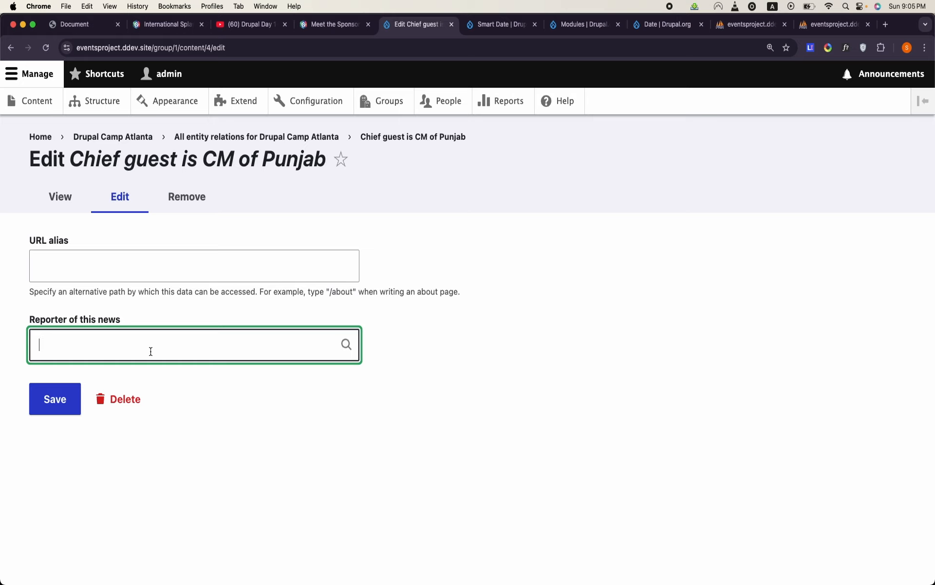
type("af")
left_click(108, 377)
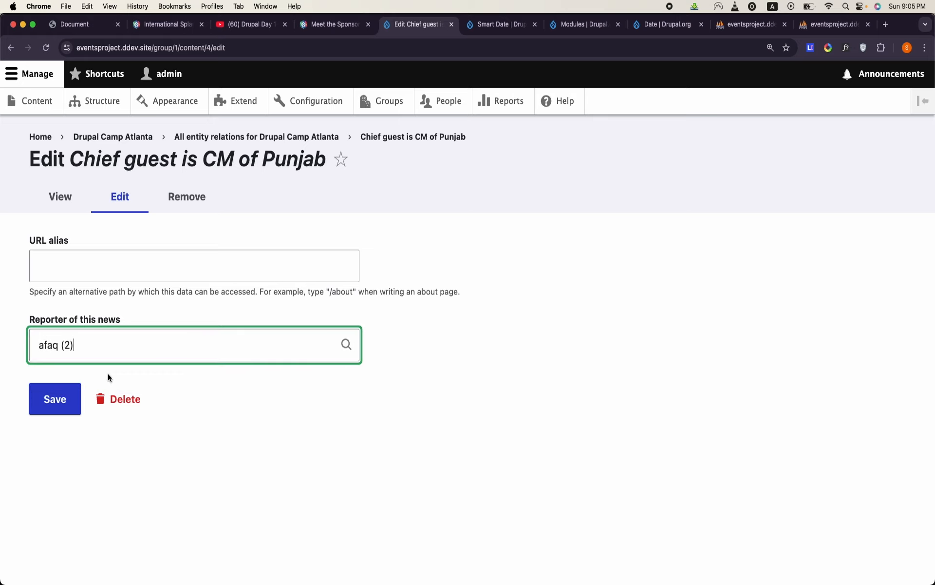
left_click(67, 403)
scroll(67, 406, "down", 5)
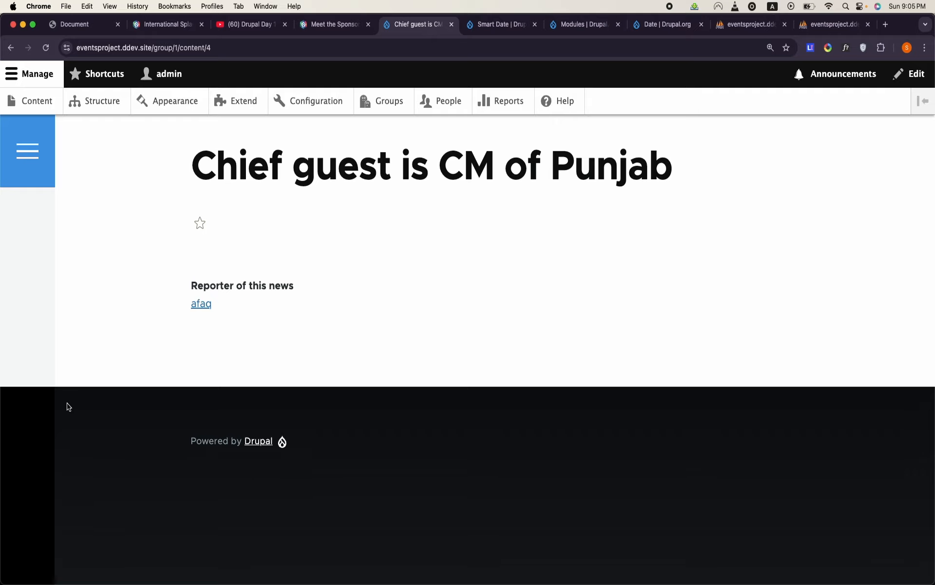
- Open the "Chief guest is CM of Punjab" news node from the site content list and review its page
left_click(31, 99)
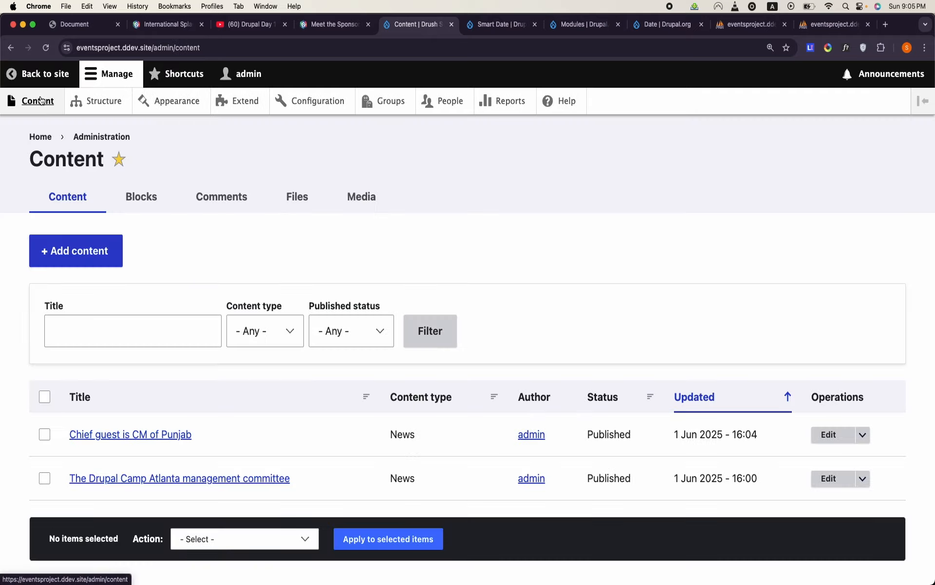
left_click(115, 433)
scroll(219, 348, "down", 5)
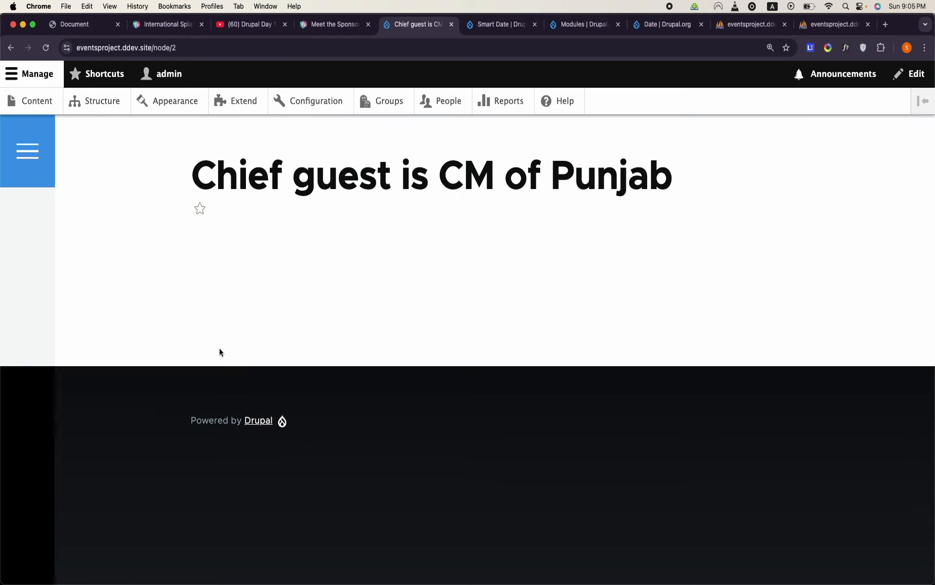
scroll(219, 352, "up", 2)
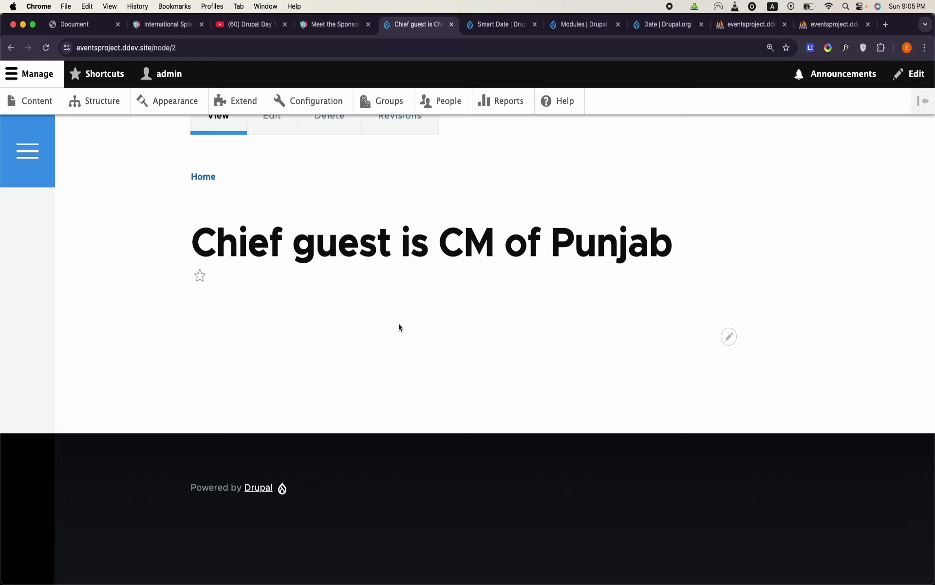
scroll(398, 323, "up", 5)
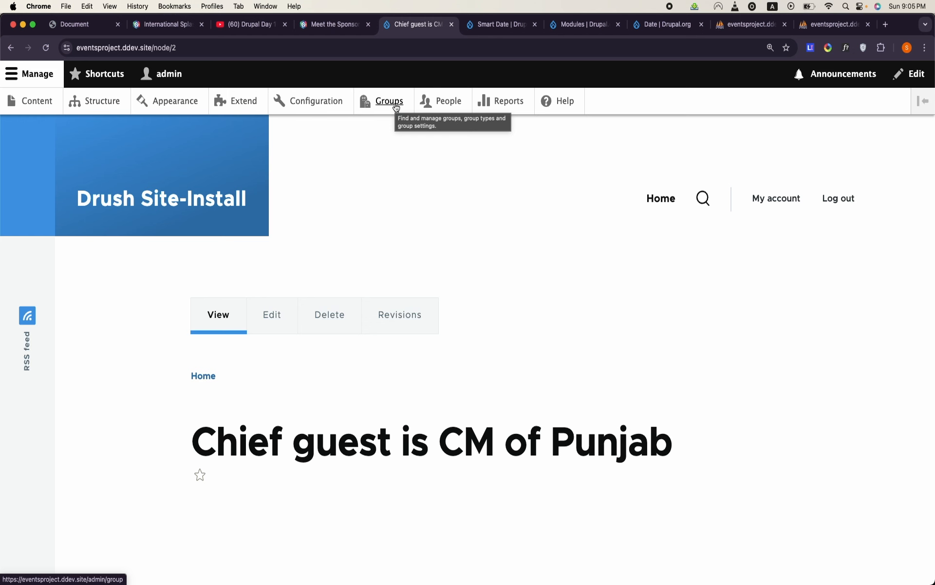
- Switch to phpMyAdmin and browse the rows of the group_relationship_field_data table
left_click(738, 26)
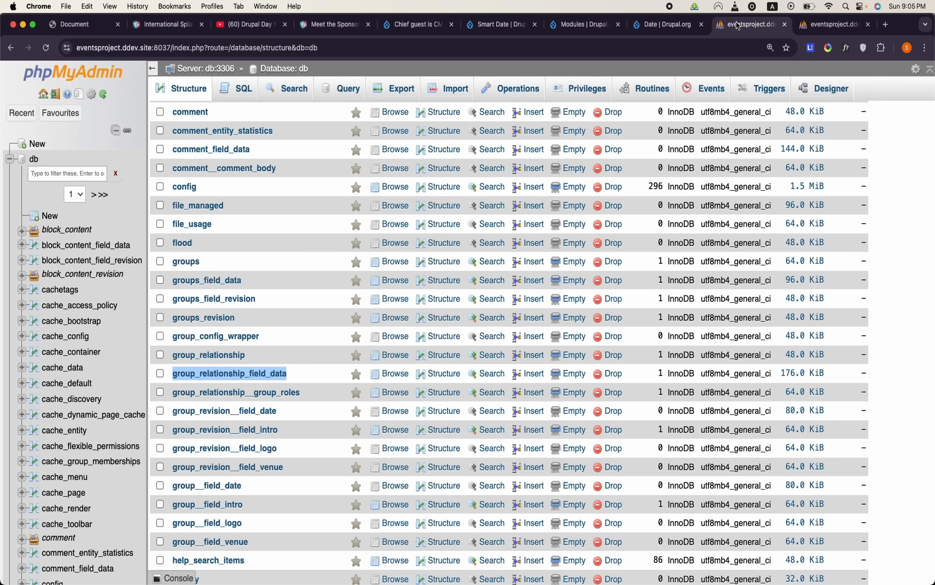
left_click(275, 373)
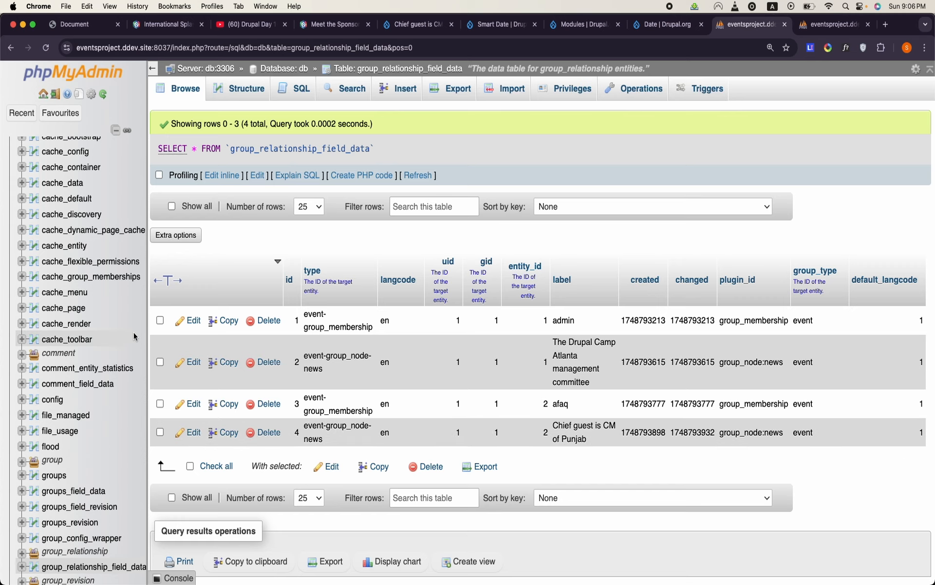
scroll(122, 390, "down", 5)
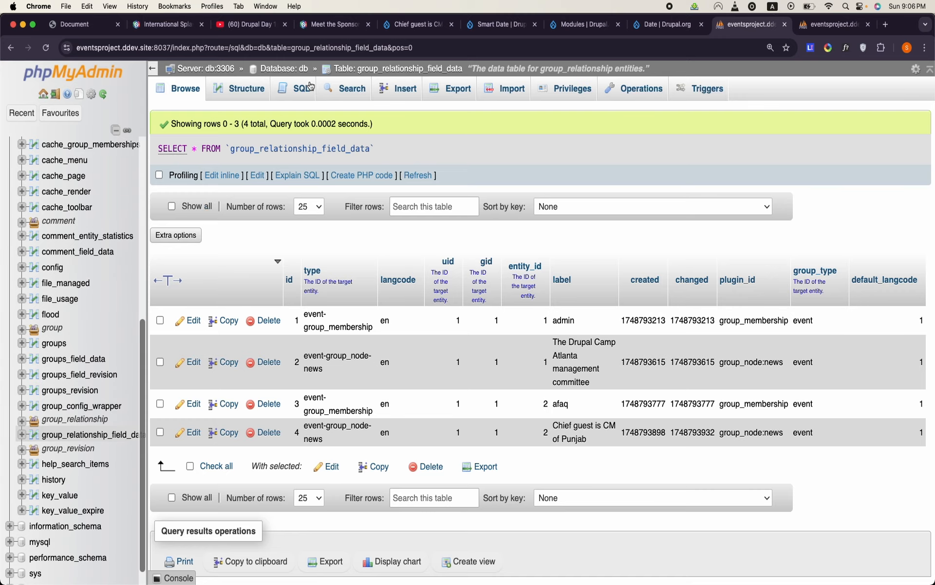
- Return to the db table list and view the group_relationship__field_reporter_of_this_news table in a separate browser tab
left_click(284, 69)
scroll(296, 339, "down", 20)
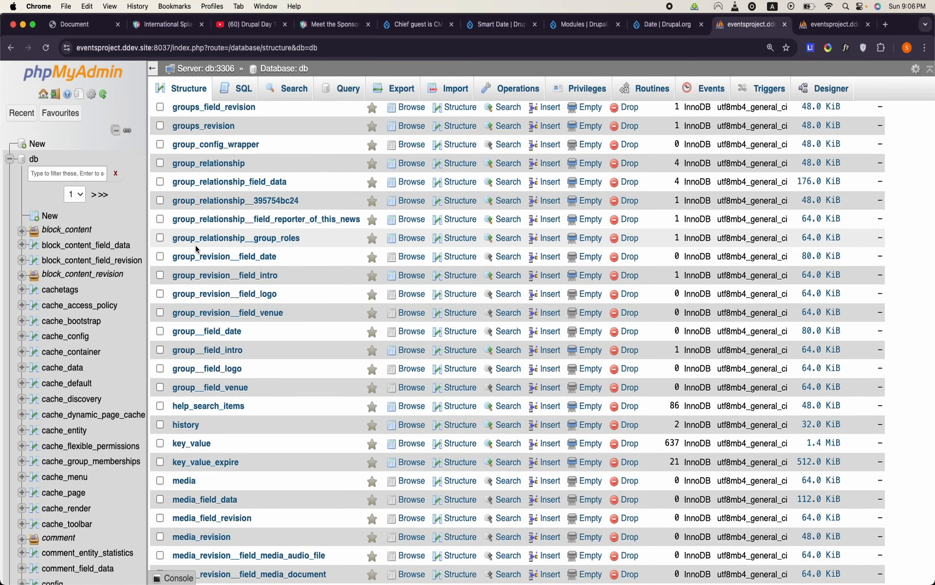
right_click(252, 223)
key("Escape")
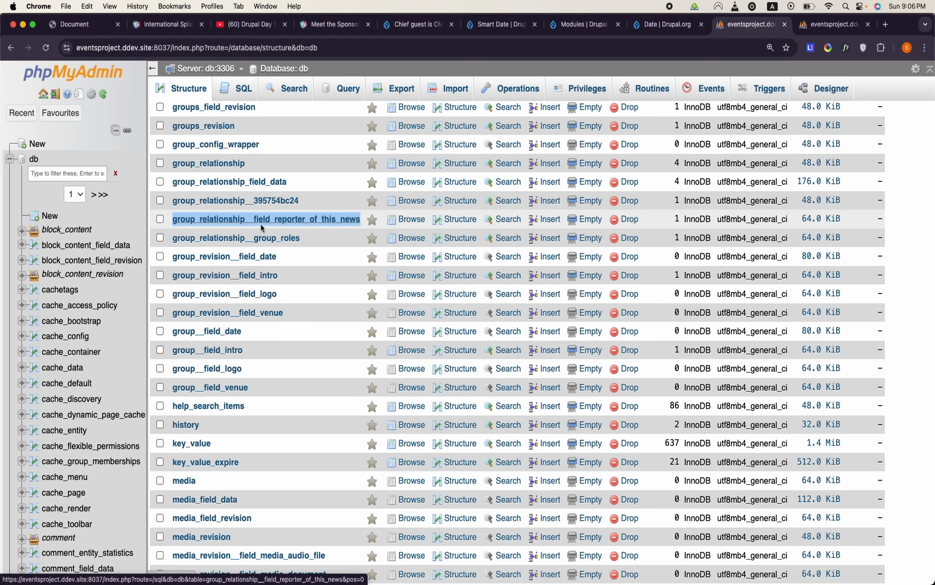
left_click(262, 219, "super")
left_click(745, 28)
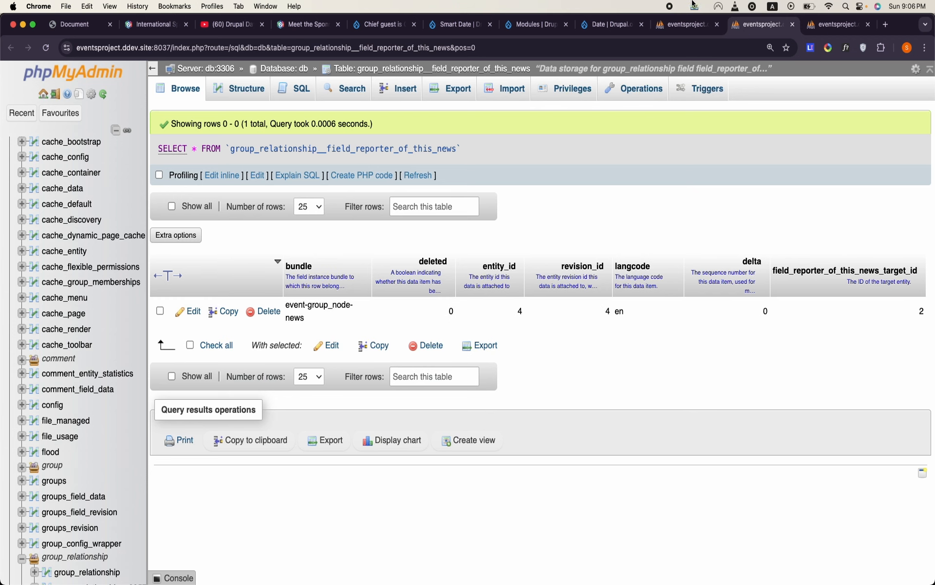
- From the db table list, browse the group_relationship__395754bc24 table and the group_relationship_field_data table again
left_click(686, 24)
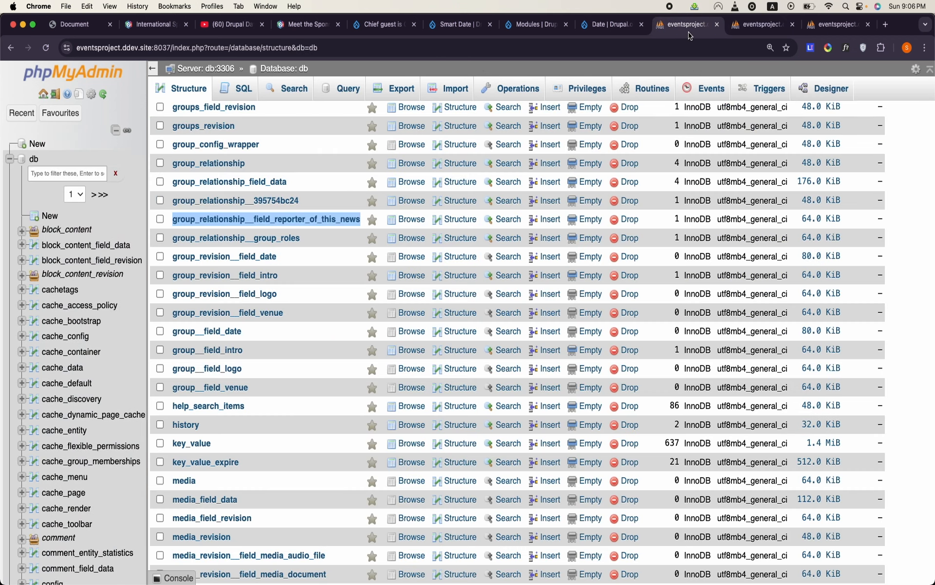
left_click(286, 197)
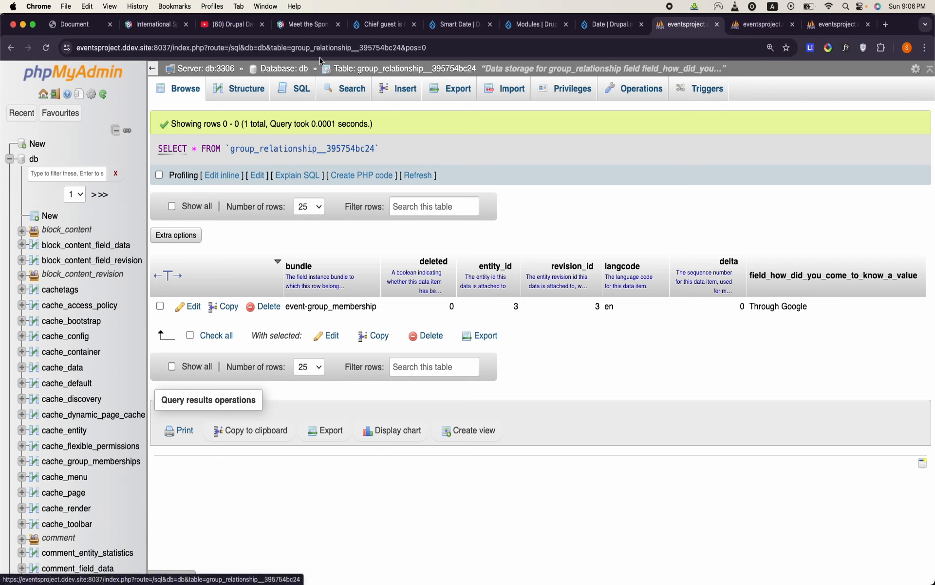
left_click(288, 73)
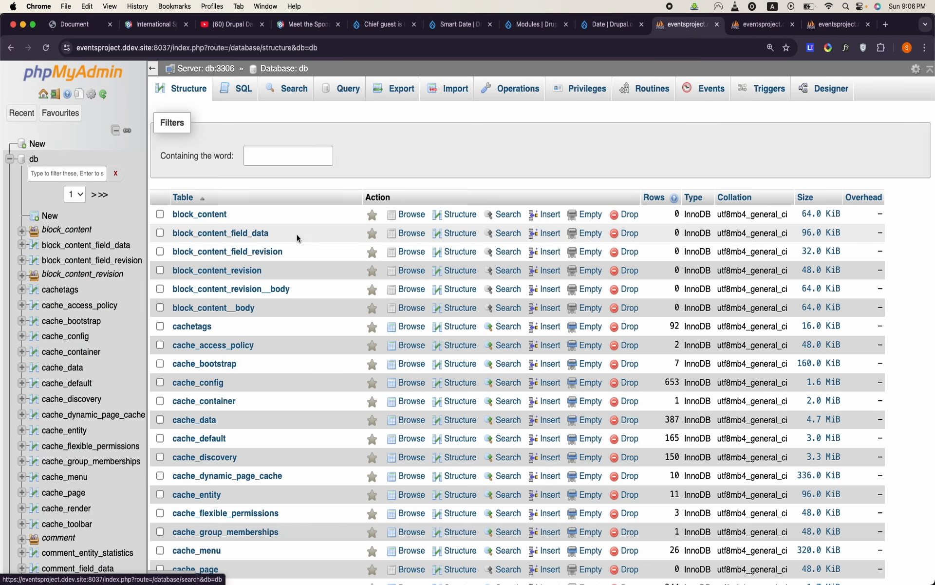
scroll(297, 234, "down", 10)
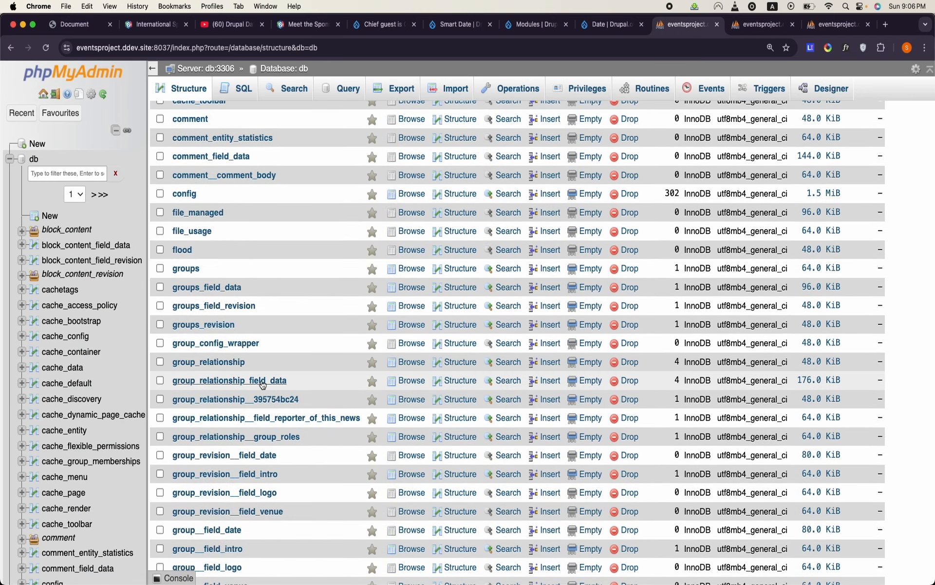
left_click(229, 379)
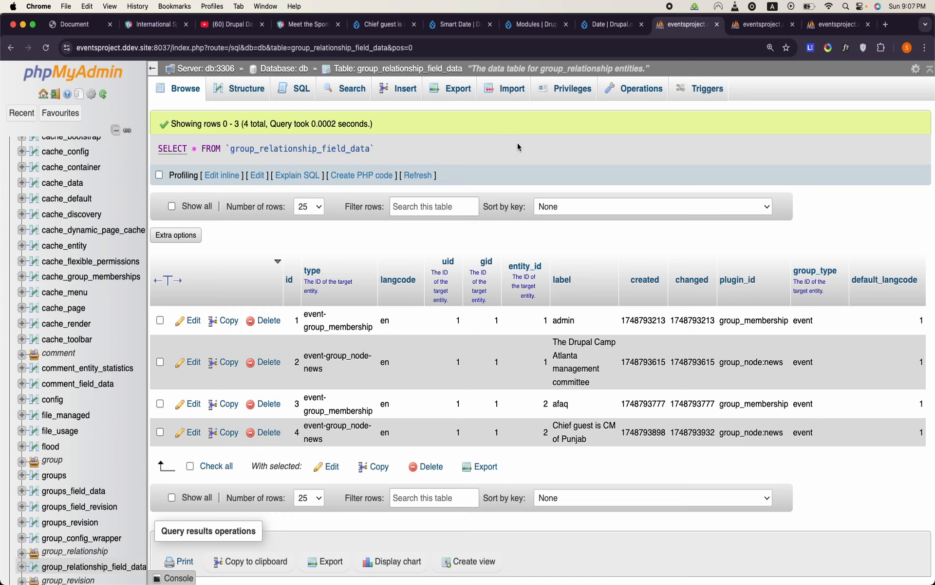
- Switch to OpenOffice Writer and examine the Relationship and RelationshipMembersip tables in the Untitled 1 document
left_click(431, 21)
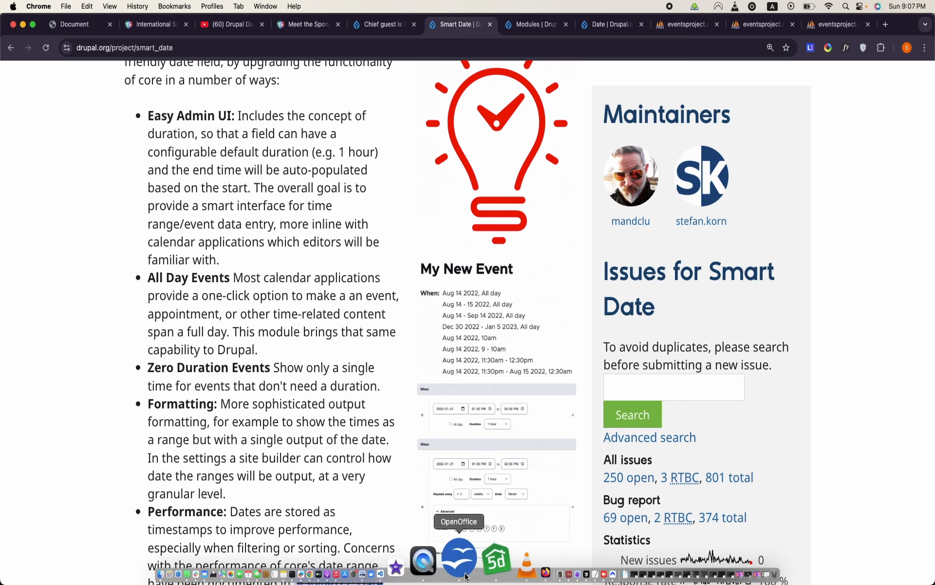
left_click(451, 567)
left_click_drag(138, 189, 286, 445)
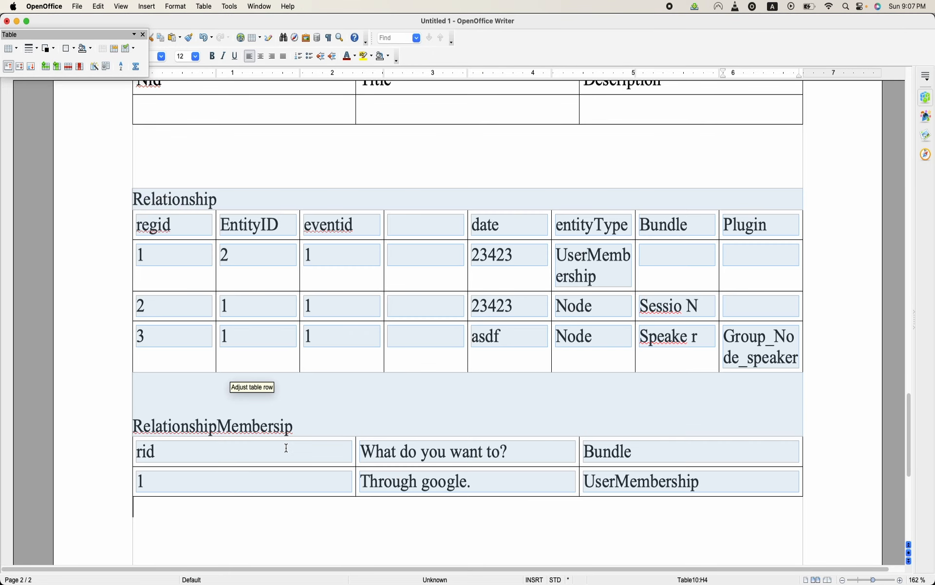
left_click(782, 505)
scroll(783, 503, "down", 5)
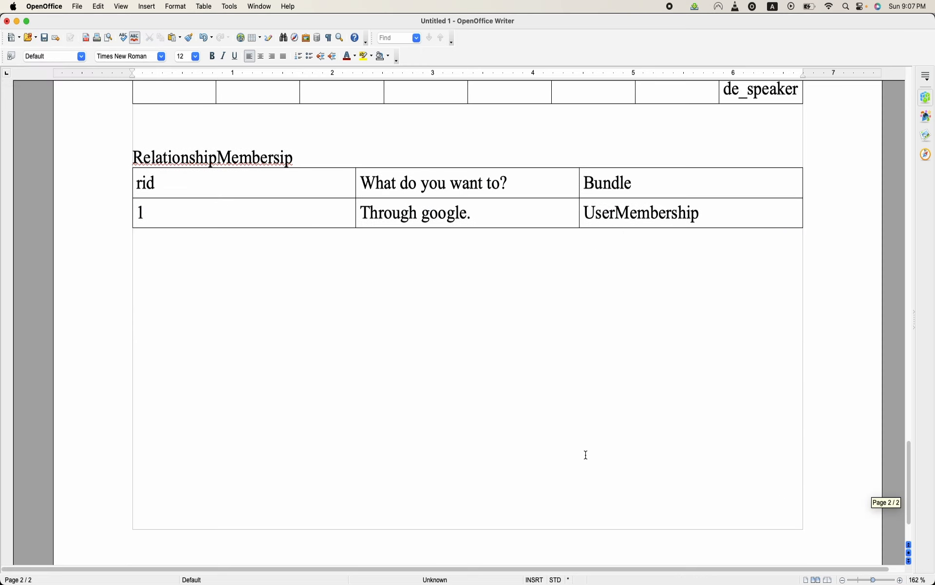
scroll(435, 422, "up", 3)
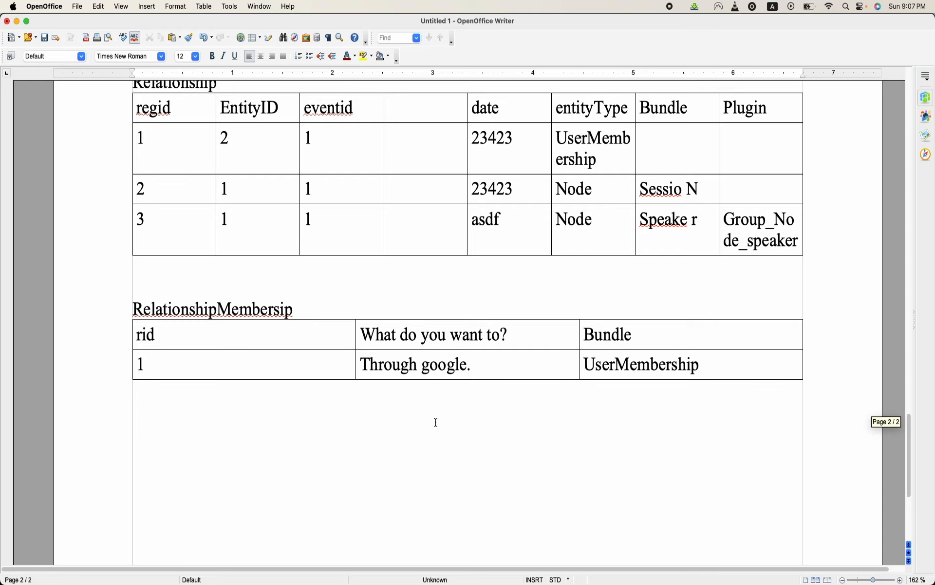
scroll(436, 422, "up", 2)
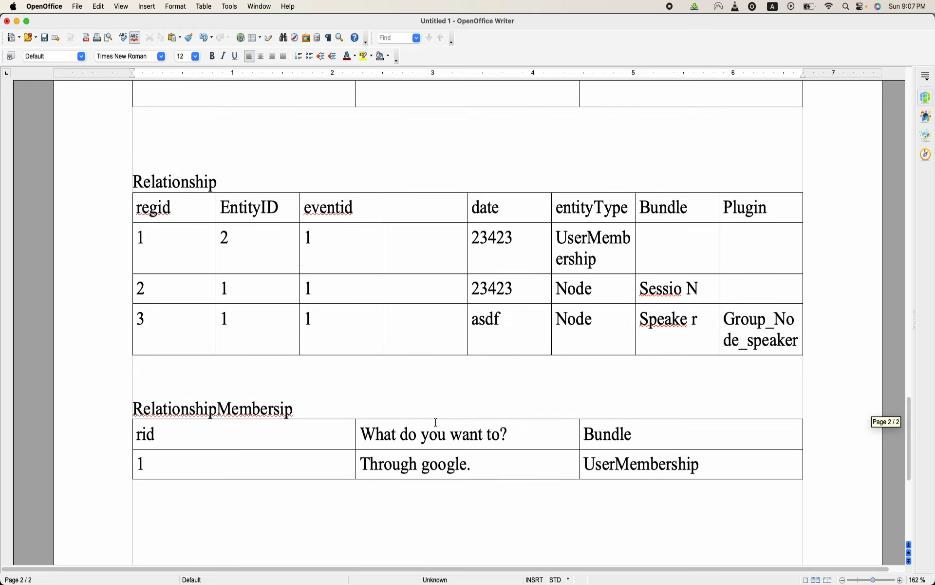
scroll(436, 422, "up", 6)
scroll(436, 421, "down", 10)
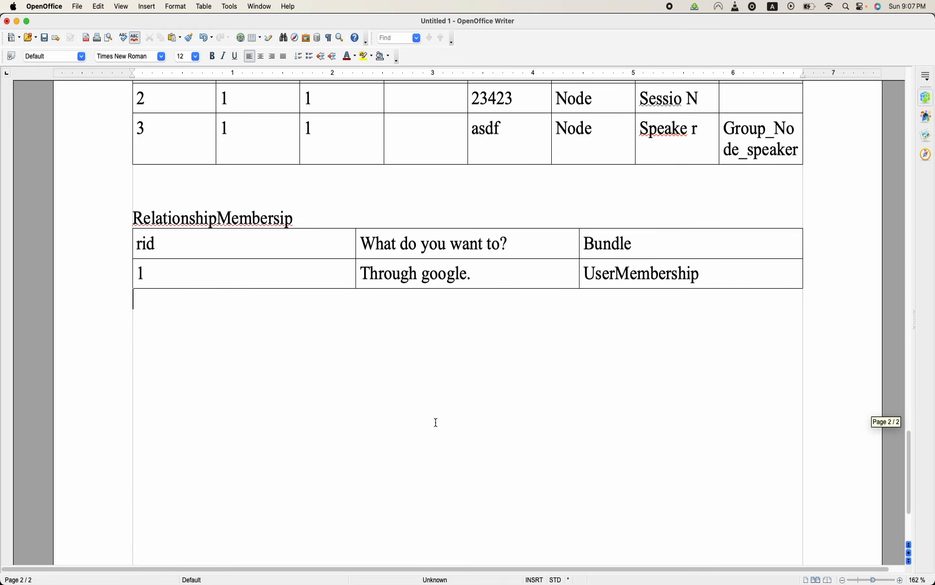
scroll(436, 422, "up", 4)
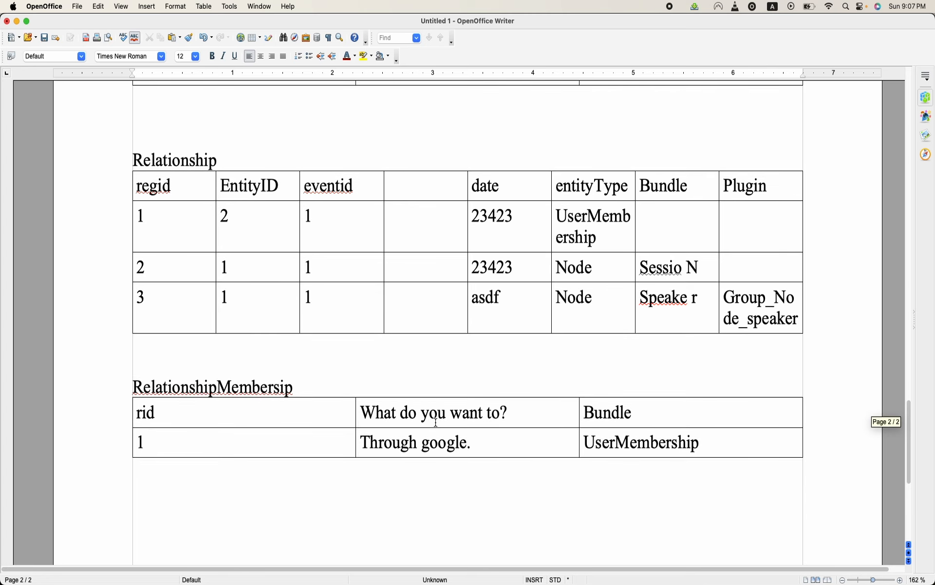
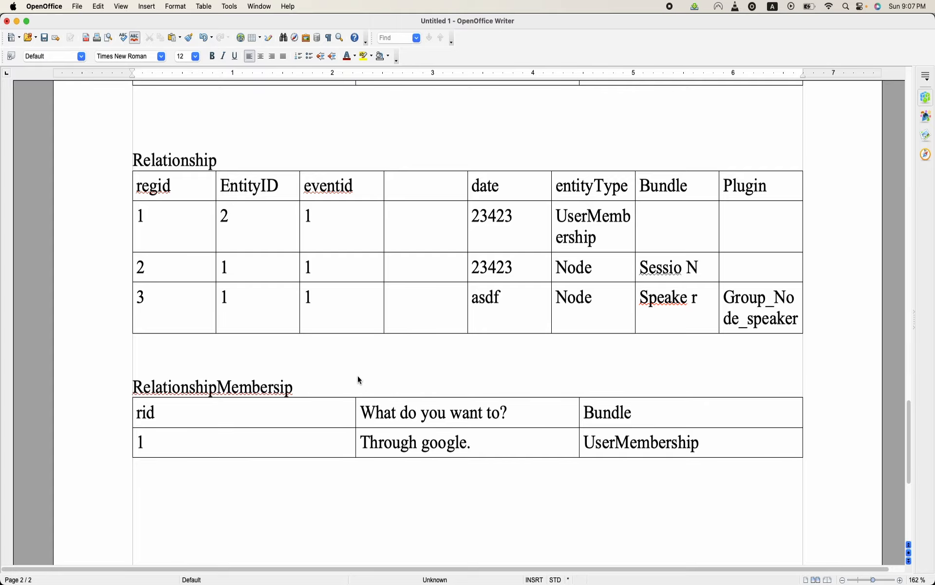
- Switch to Chrome and review the hero title and intro text in the local DrupalCamp.html mockup
scroll(360, 380, "up", 20)
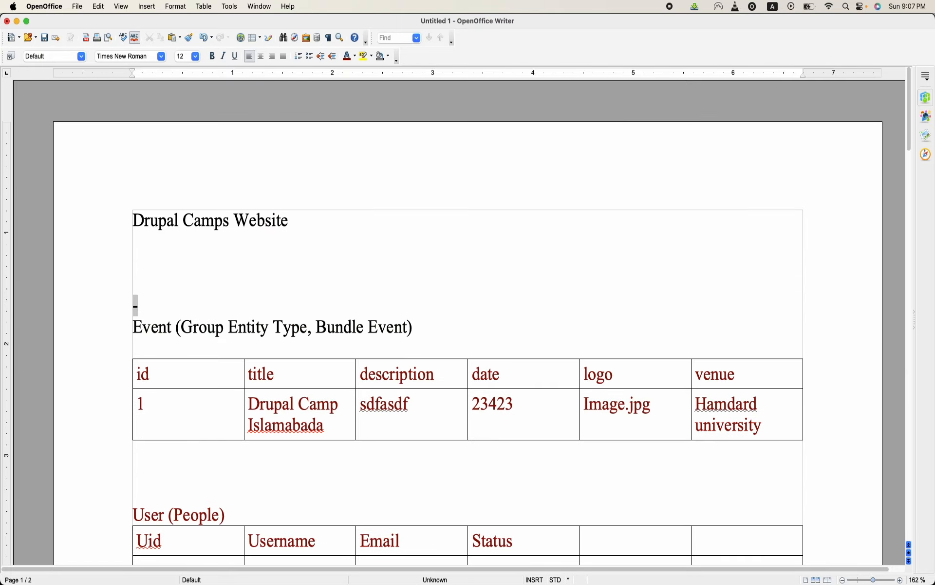
mouse_move(449, 570)
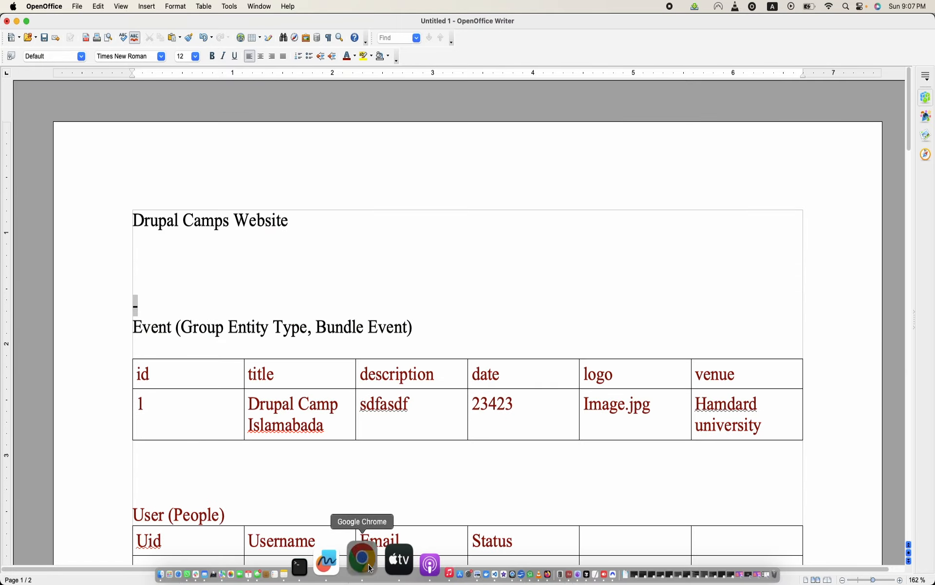
left_click(370, 568)
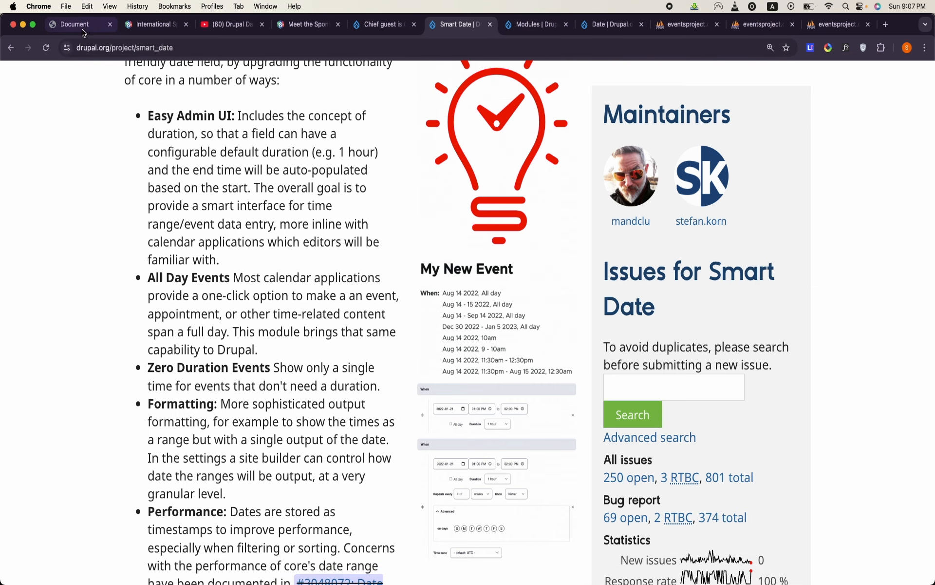
left_click(93, 25)
scroll(282, 202, "up", 2)
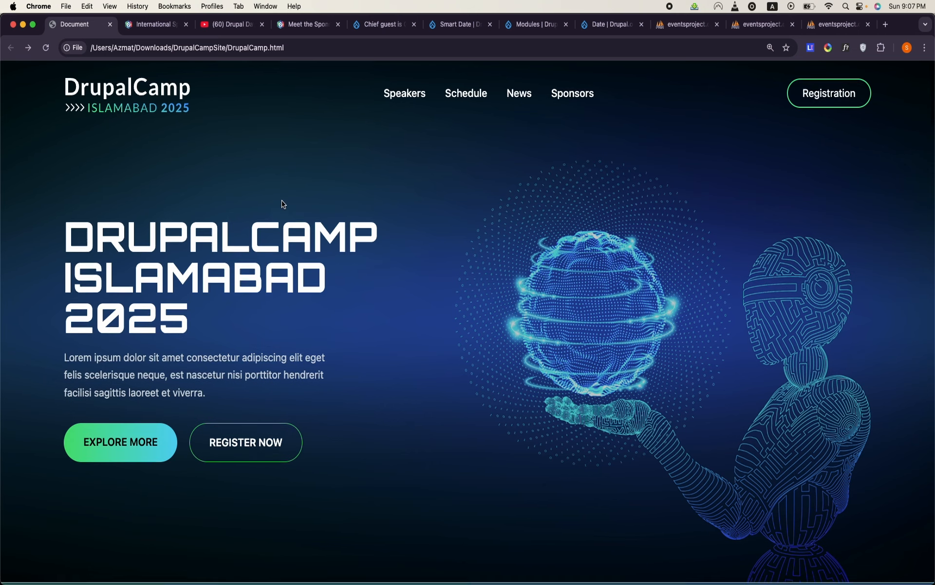
scroll(283, 203, "down", 2)
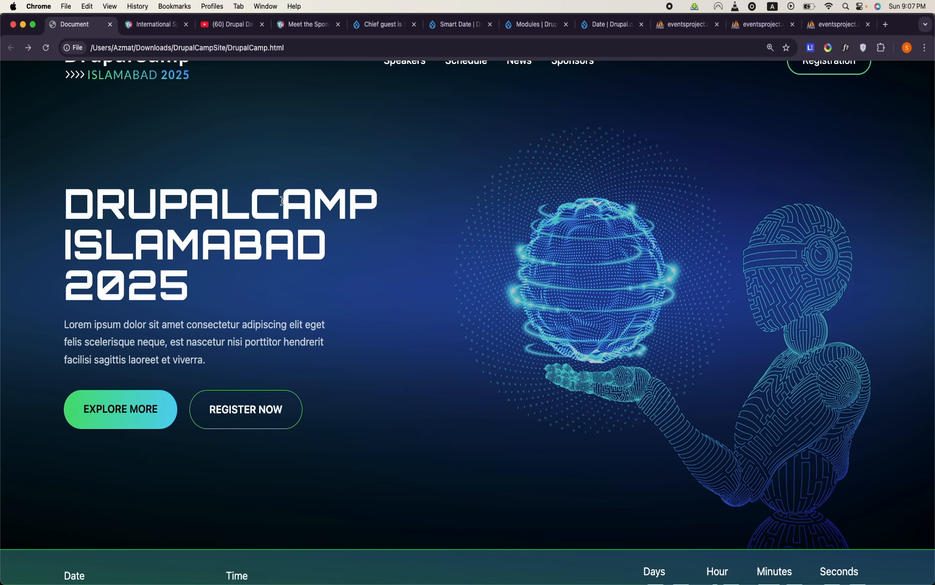
double_click(96, 285)
double_click(97, 331)
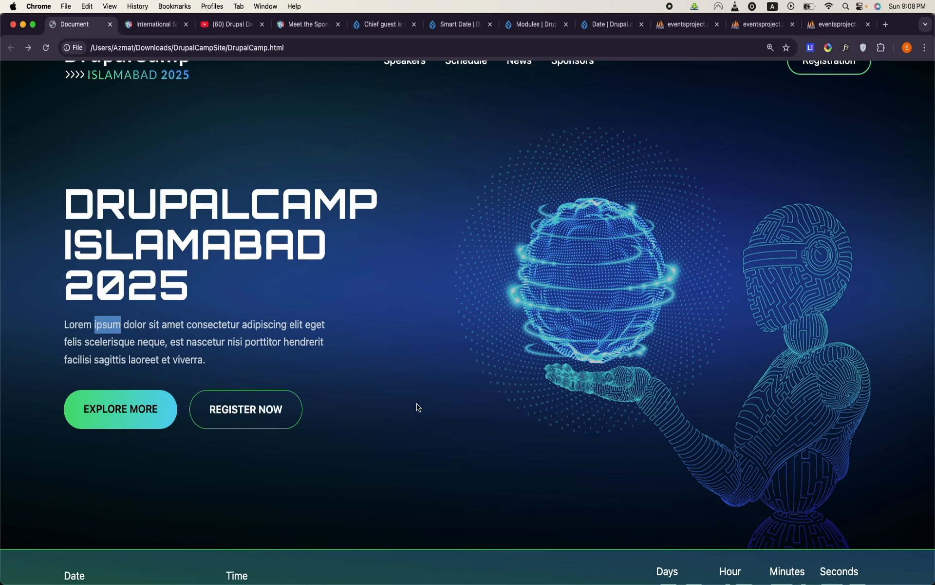
- Examine the mockup's full hero banner content, background artwork, and the date, time and countdown bar below it
scroll(418, 407, "down", 2)
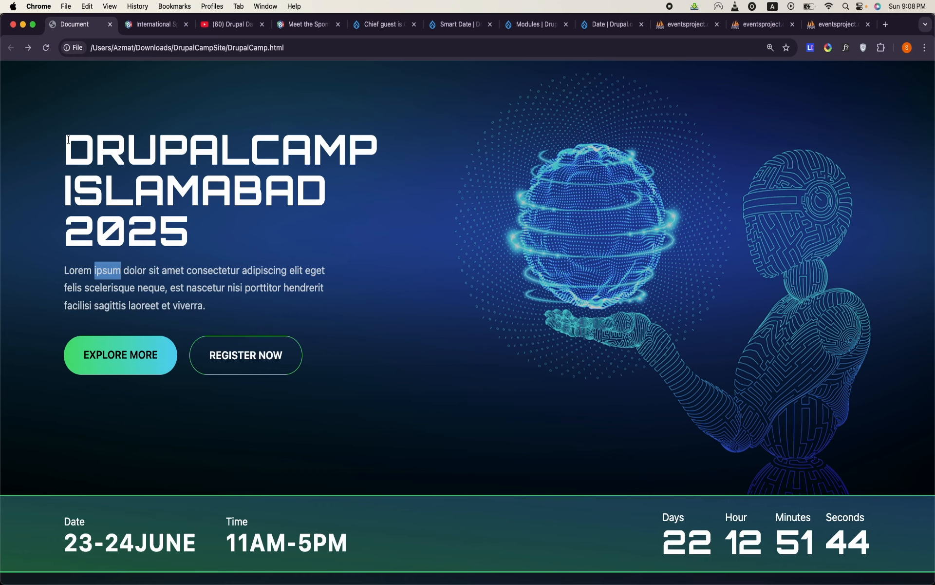
left_click_drag(65, 146, 471, 344)
scroll(470, 345, "down", 2)
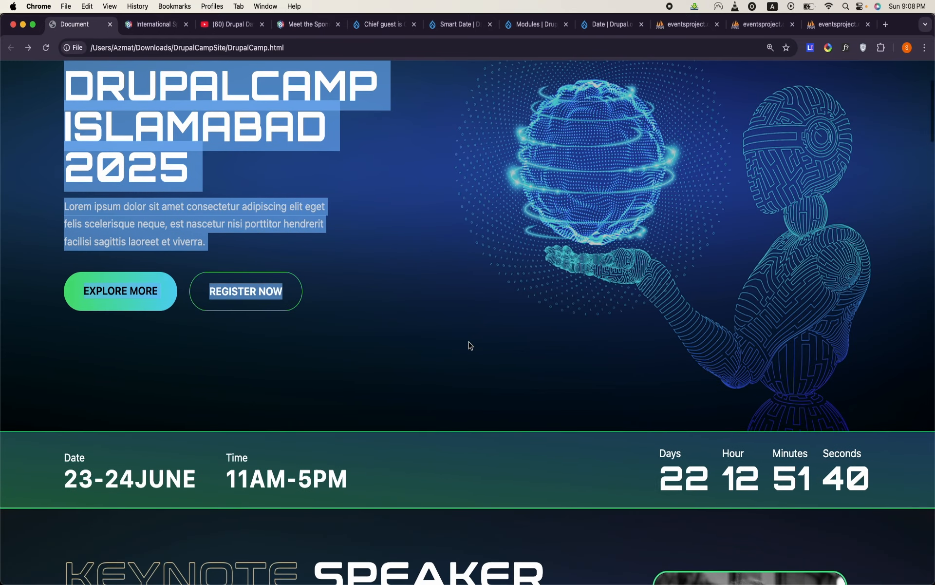
scroll(469, 346, "down", 2)
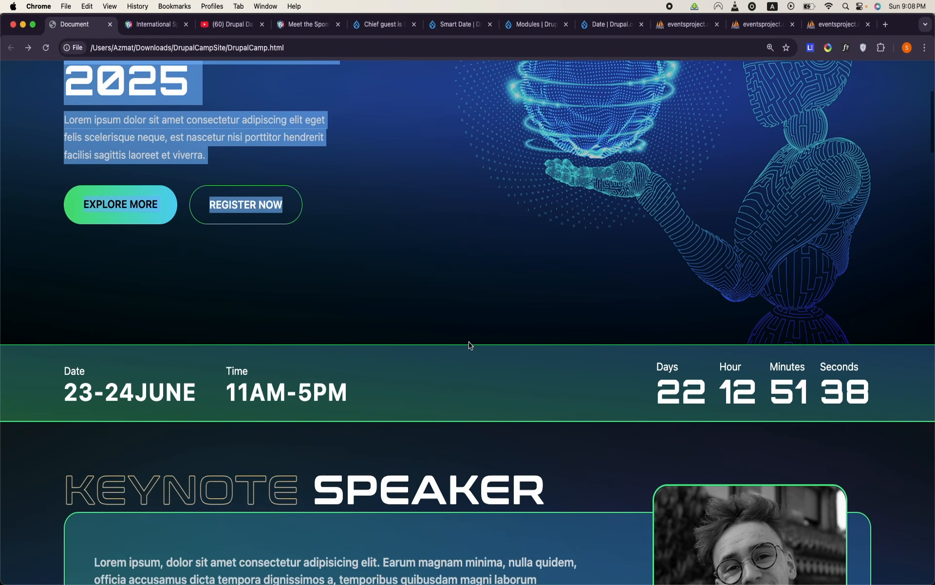
scroll(468, 346, "up", 3)
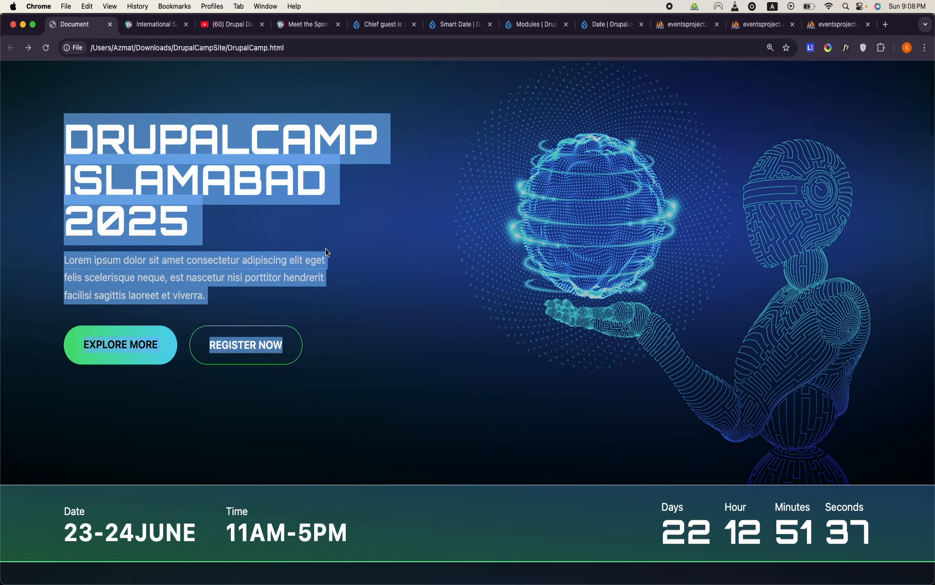
left_click(284, 215)
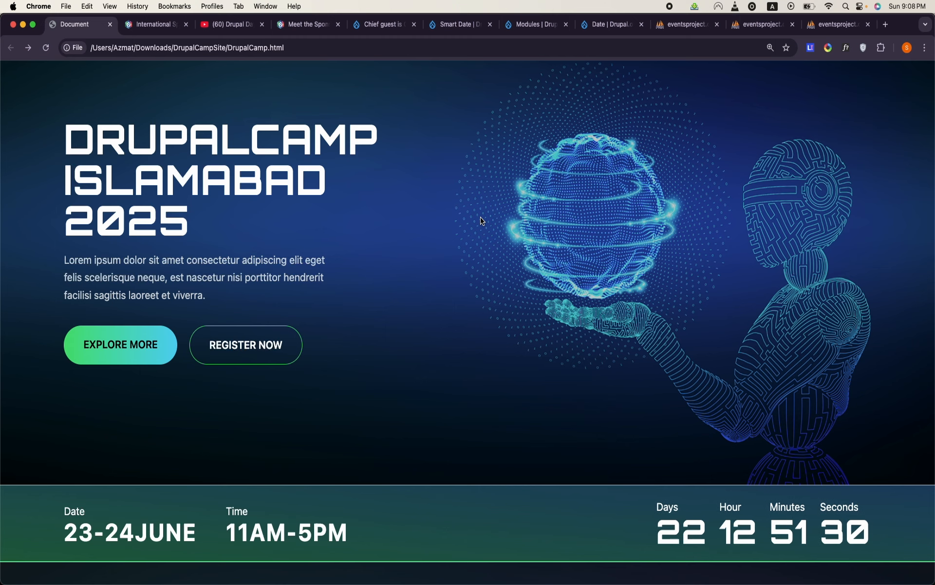
scroll(481, 220, "up", 2)
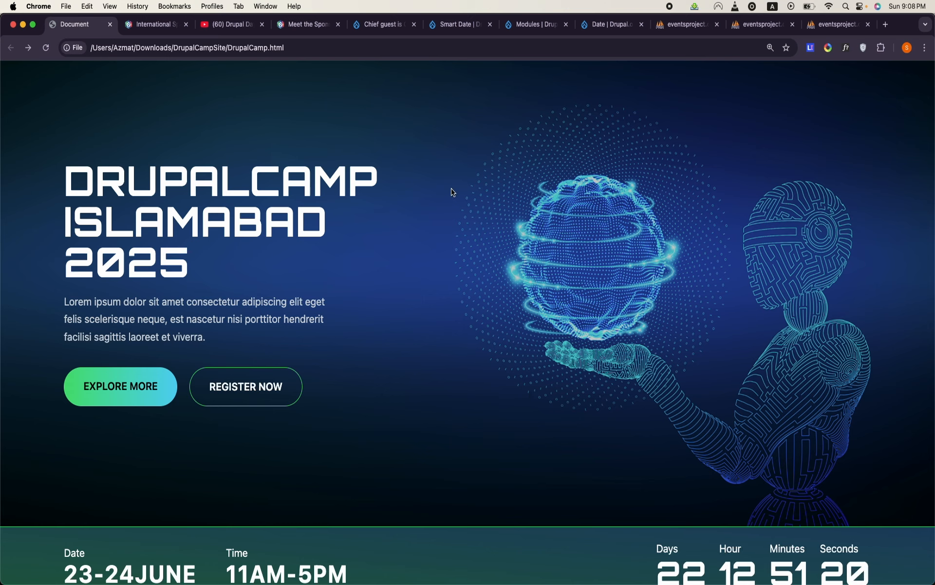
scroll(453, 193, "up", 2)
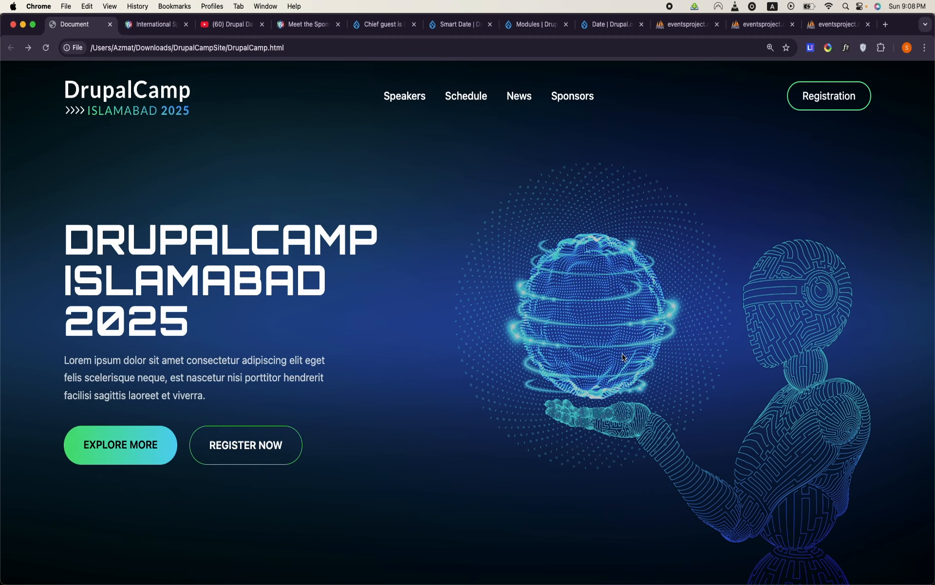
- On the eventsproject Drupal site, open the field management page of the Event group type
left_click(539, 29)
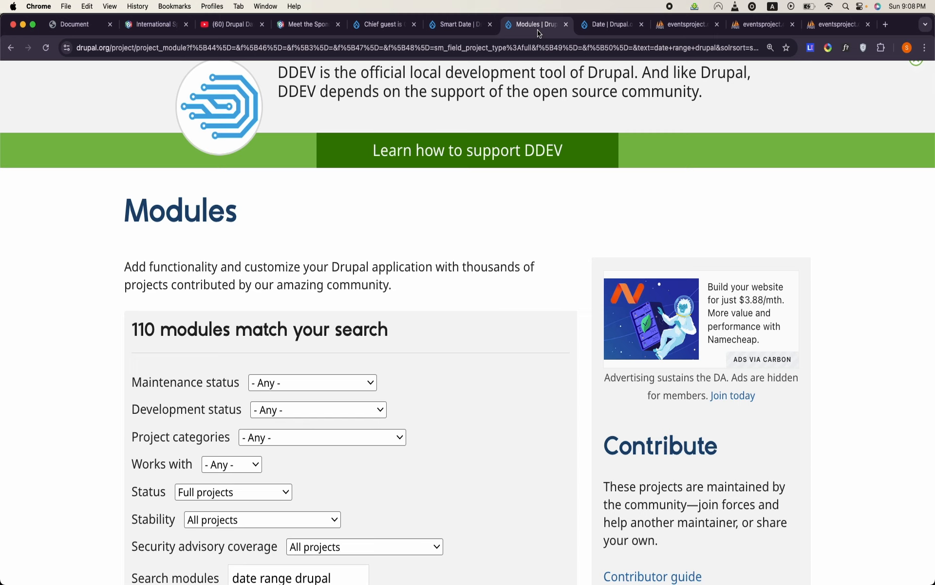
left_click(459, 24)
left_click(391, 24)
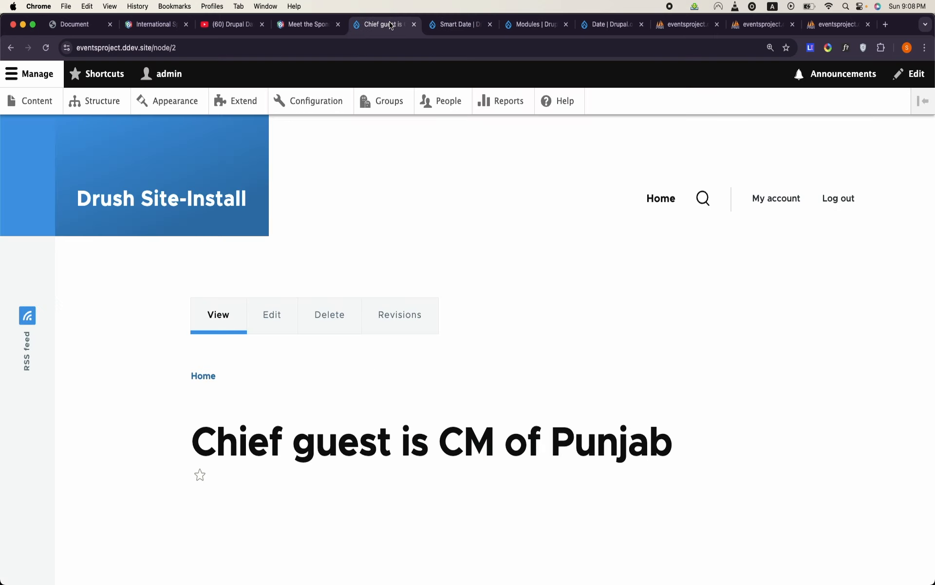
left_click(387, 103)
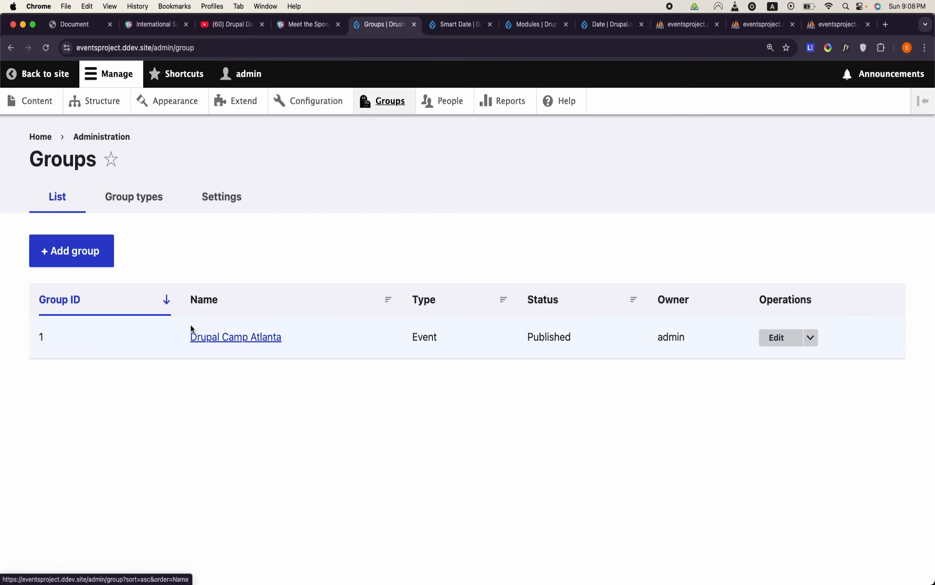
left_click(141, 197)
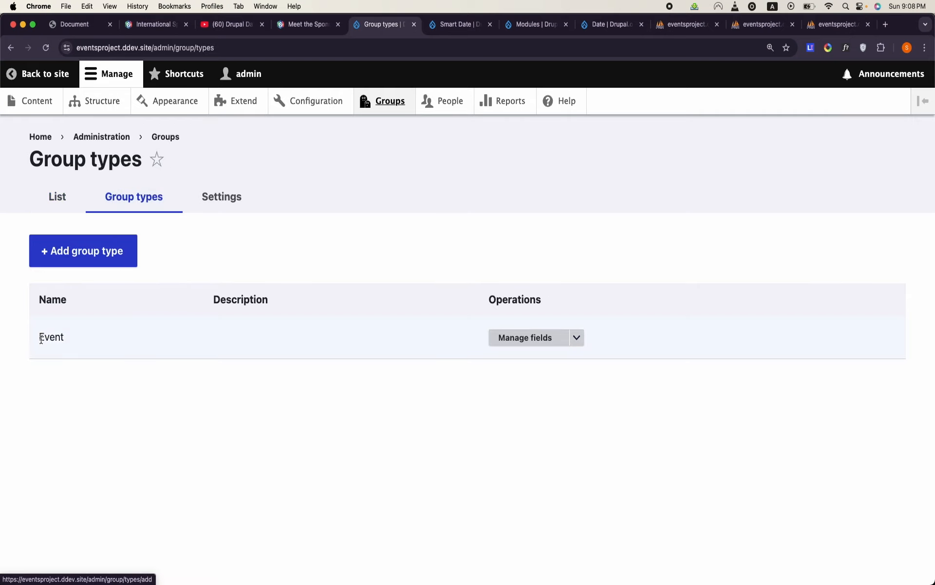
left_click(578, 341)
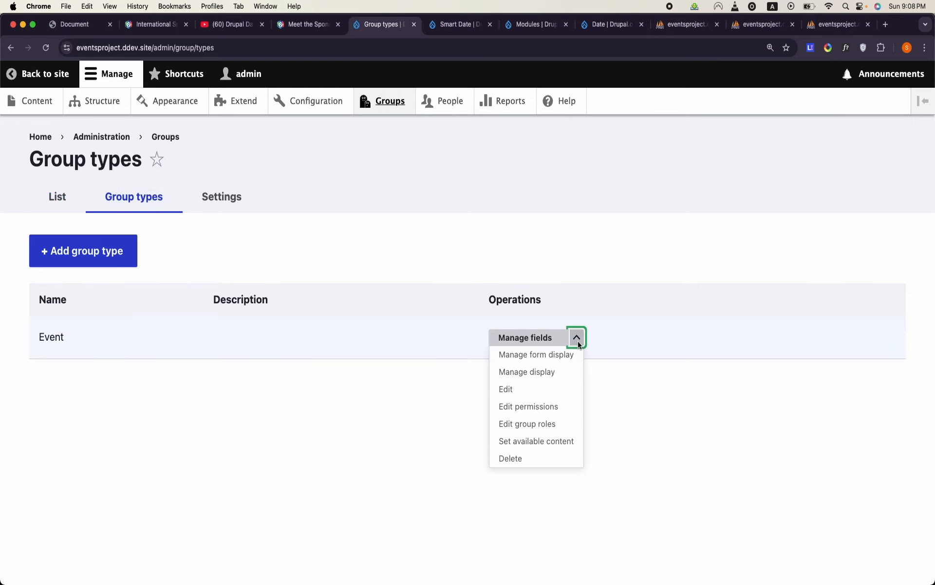
left_click(553, 341)
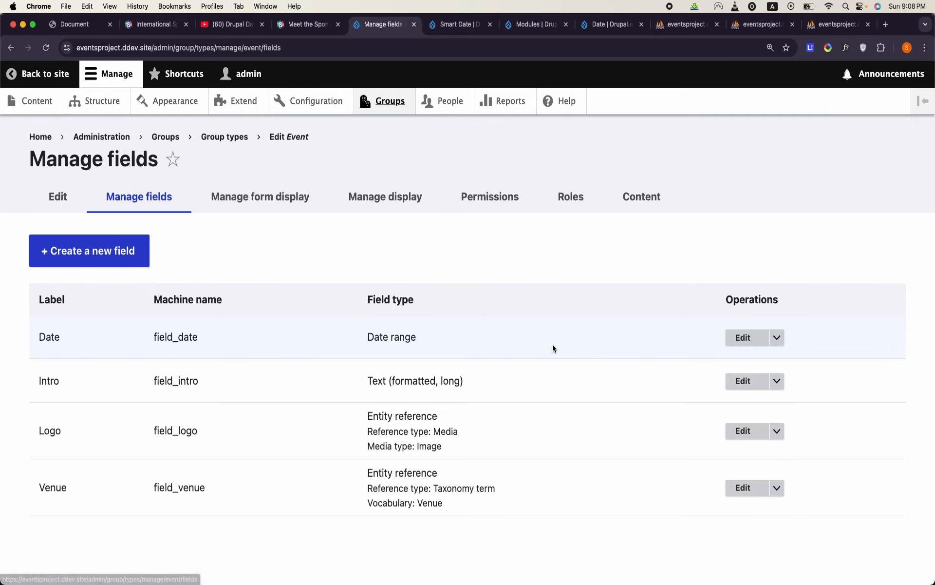
- Start a new Media field for the Event group type and label it "Background Image"
left_click(113, 262)
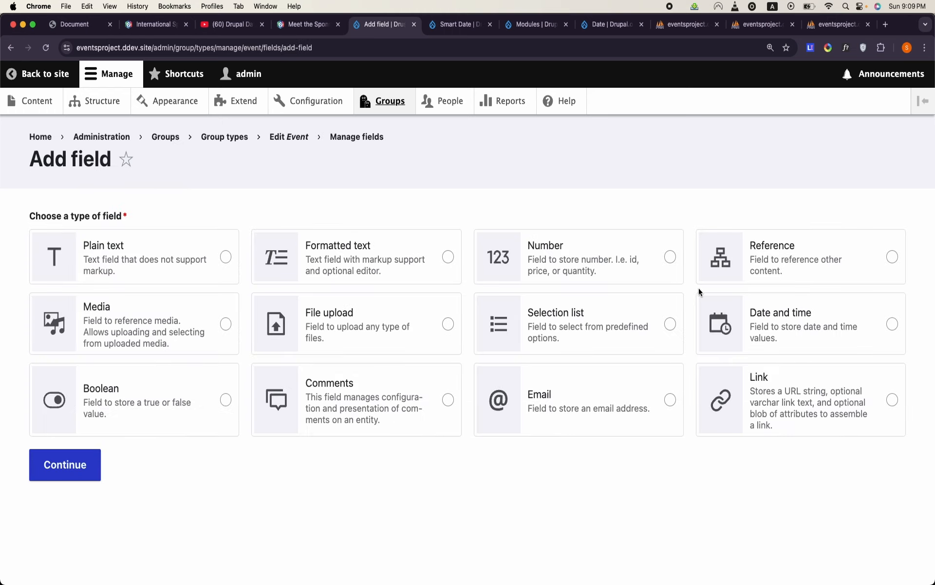
left_click(226, 324)
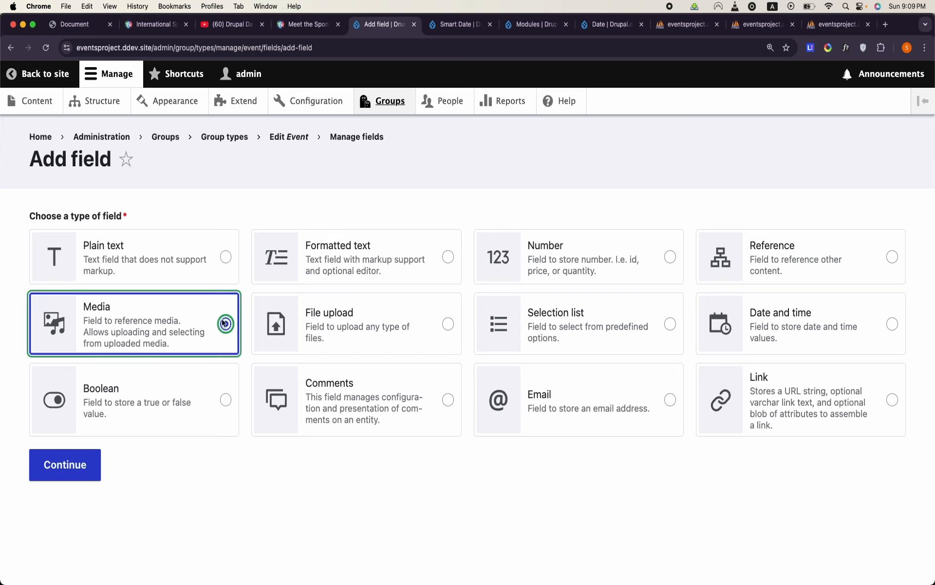
left_click(81, 460)
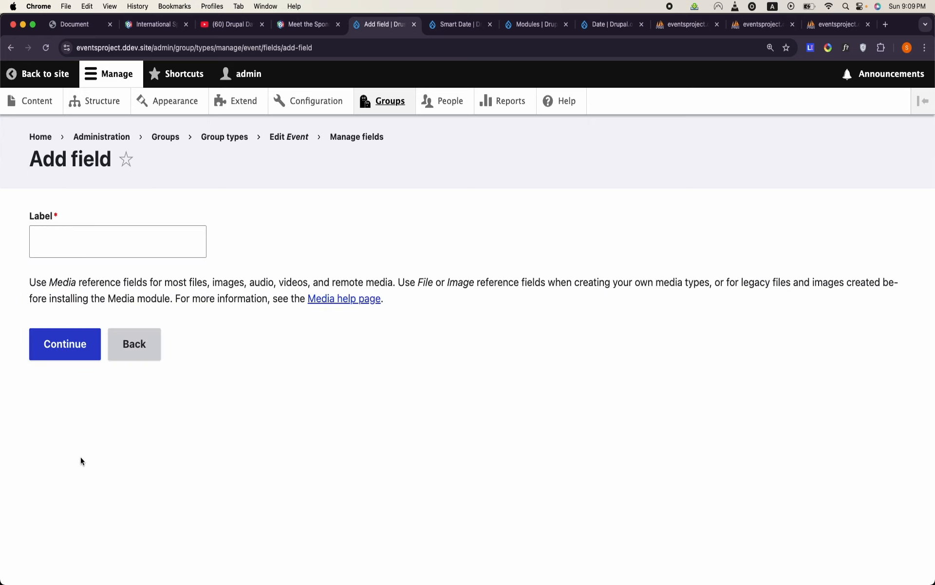
left_click(189, 240)
type("Back")
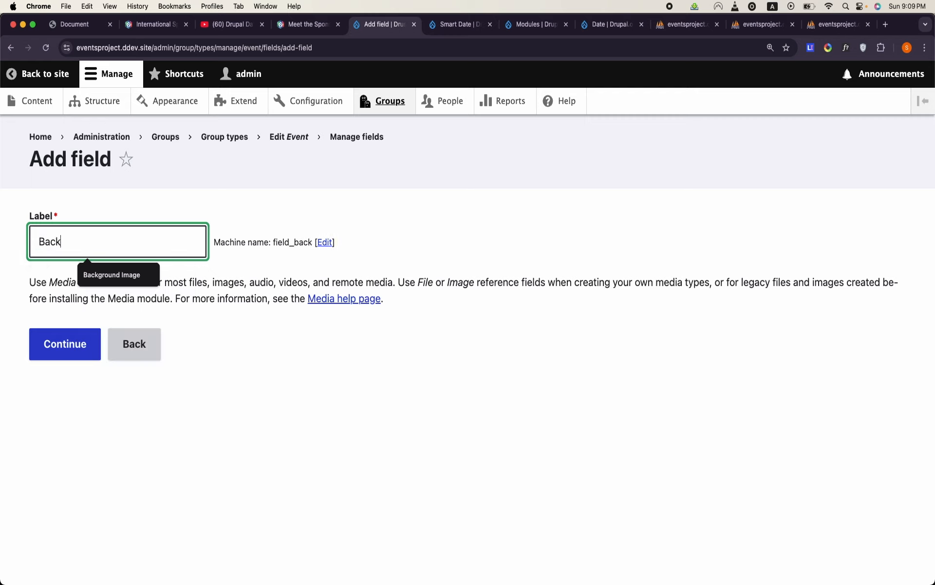
left_click(113, 275)
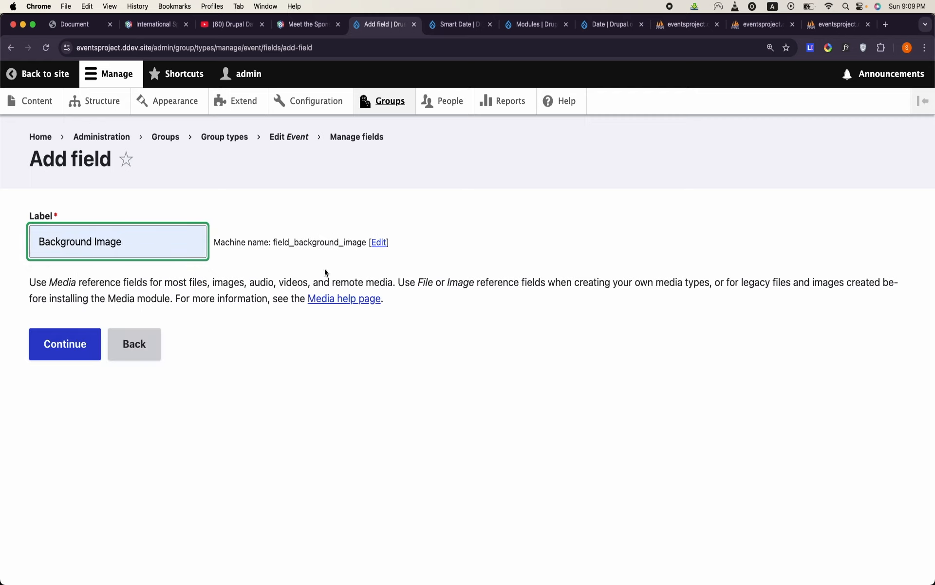
- Set the Background Image field's machine name suffix to media_image_2 and continue to its settings
left_click(379, 242)
key("super+a")
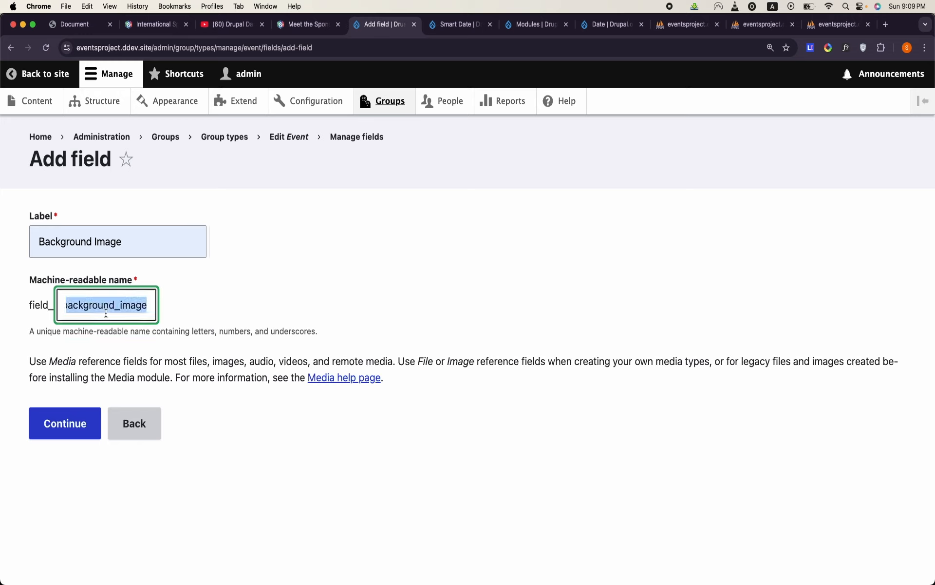
type("media_")
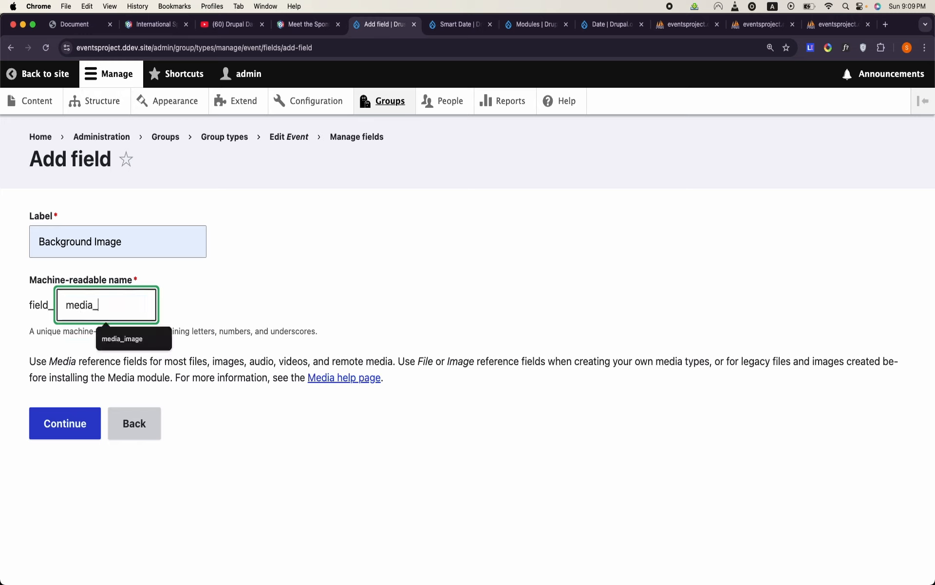
type("image")
key("BackSpace")
key("BackSpace")
key("BackSpace")
key("BackSpace")
key("BackSpace")
type("image_2")
key("BackSpace")
key("BackSpace")
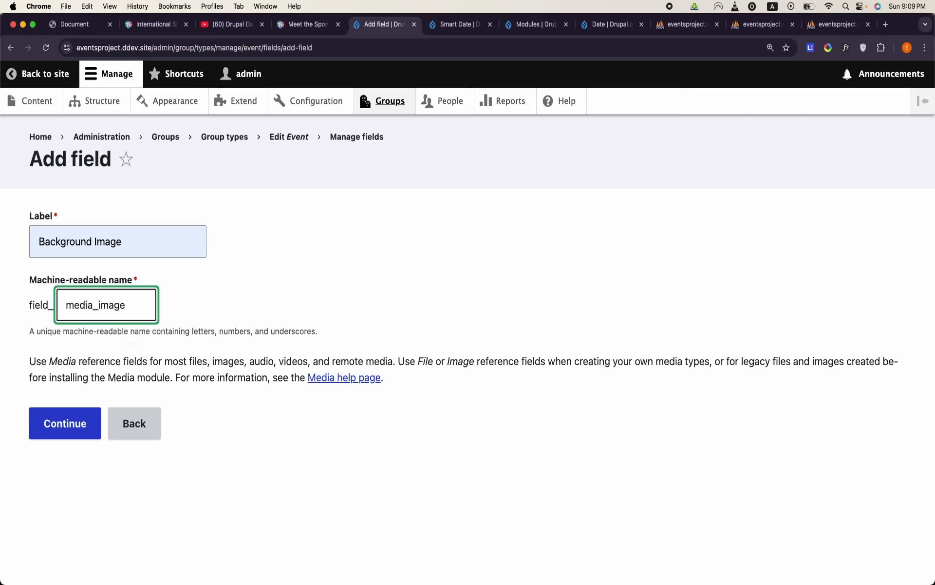
type("_2")
double_click(98, 307)
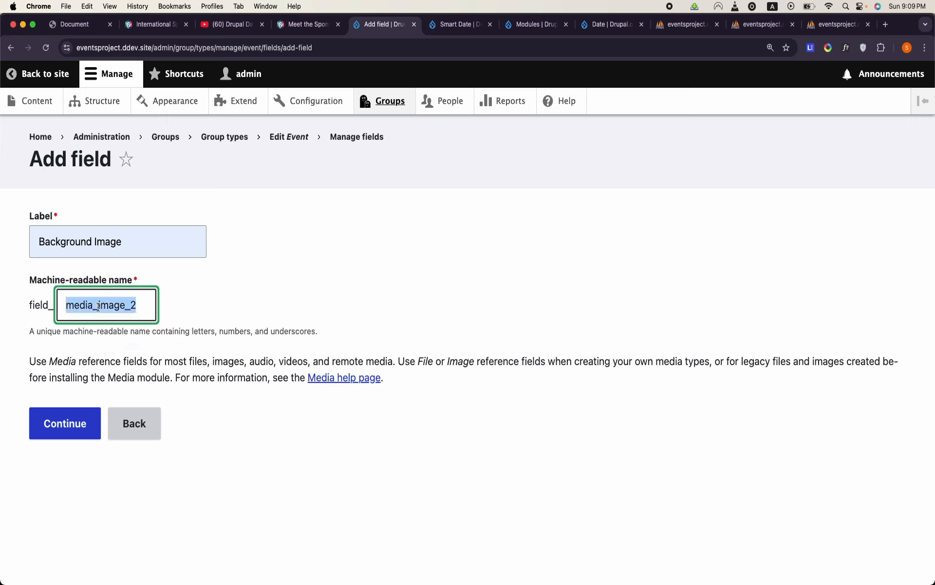
double_click(140, 306)
triple_click(92, 236)
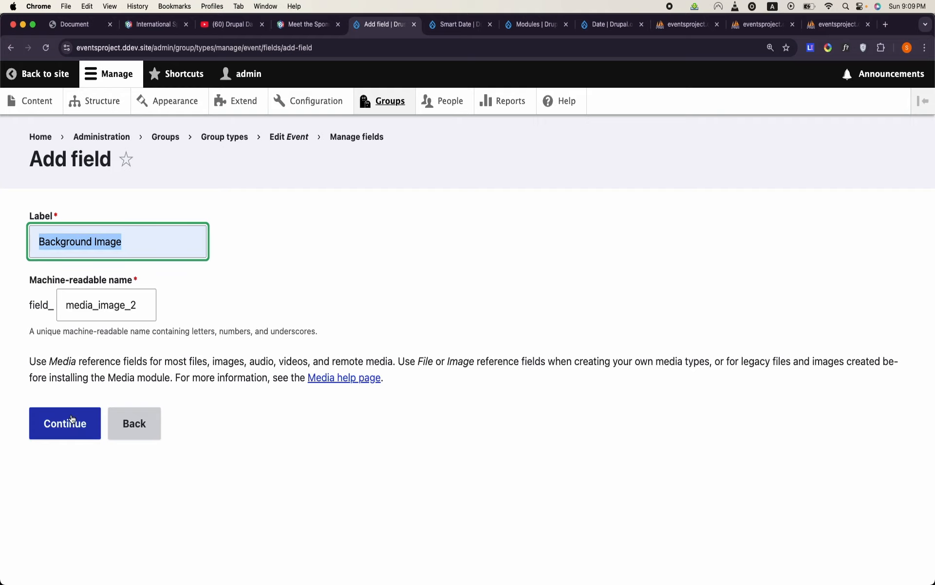
left_click(72, 420)
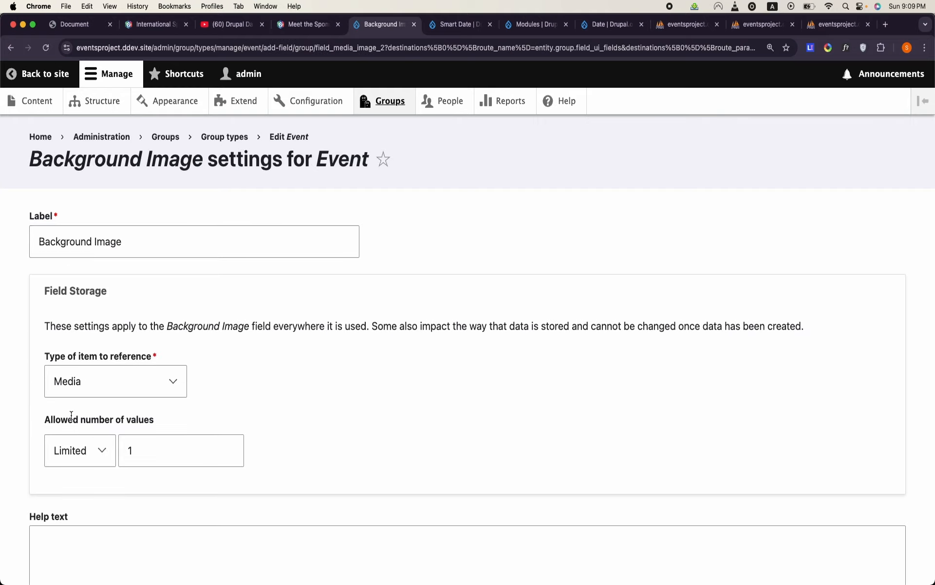
- Restrict the Background Image field to the Image media type and save its settings
scroll(72, 417, "down", 10)
left_click(83, 350)
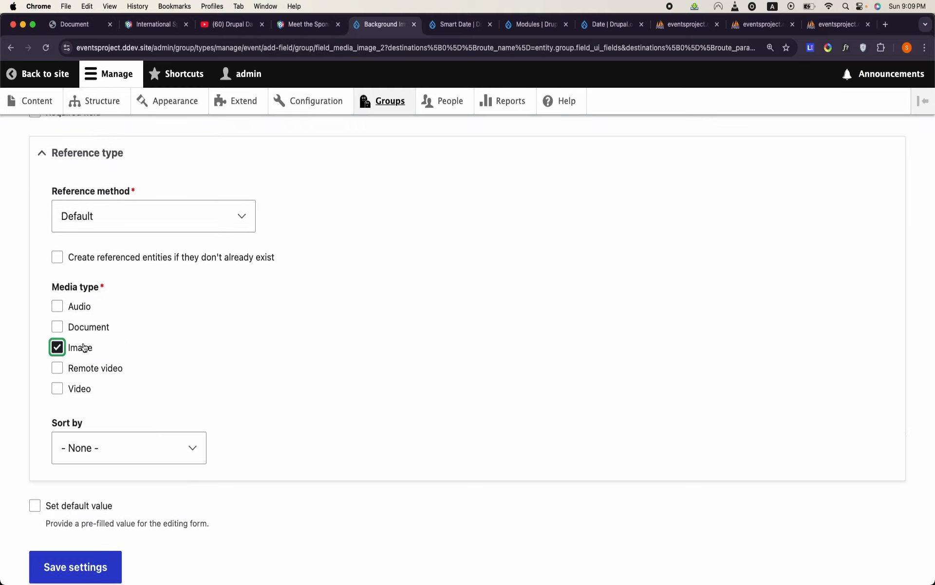
scroll(87, 419, "down", 3)
left_click(93, 502)
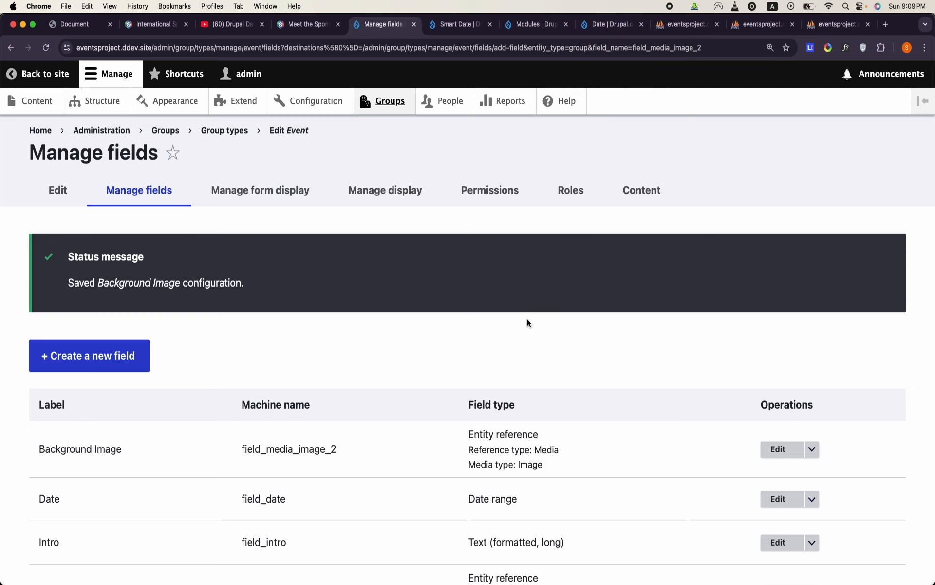
scroll(527, 322, "down", 3)
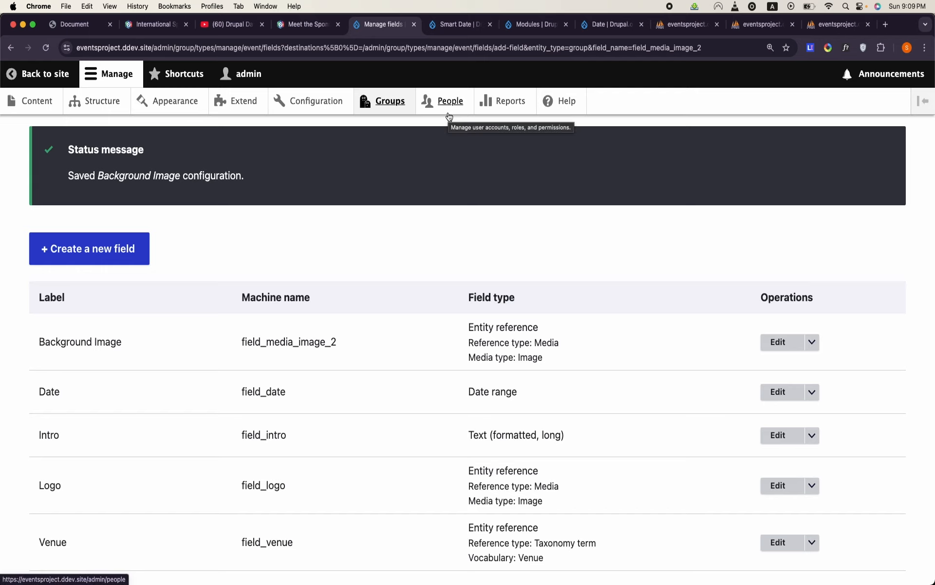
- Search the site's module list for "image", and return to the Event group type's field list to review it
left_click(242, 102)
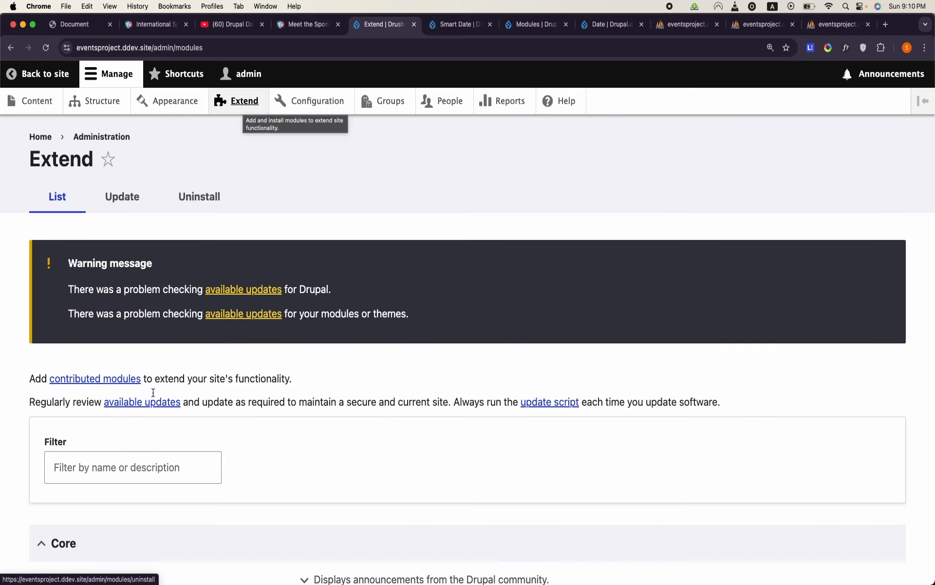
left_click(147, 469)
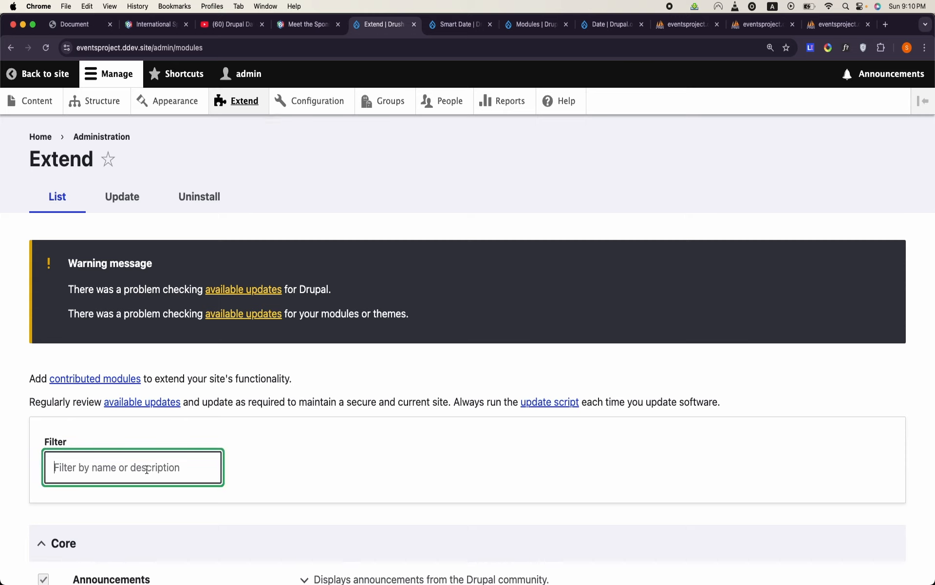
type("image")
scroll(146, 470, "down", 5)
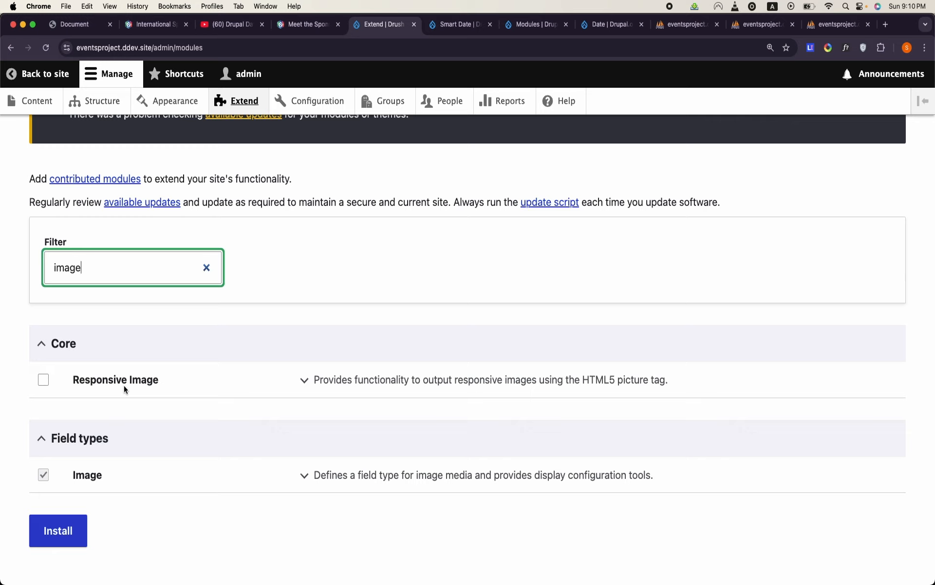
left_click(10, 48)
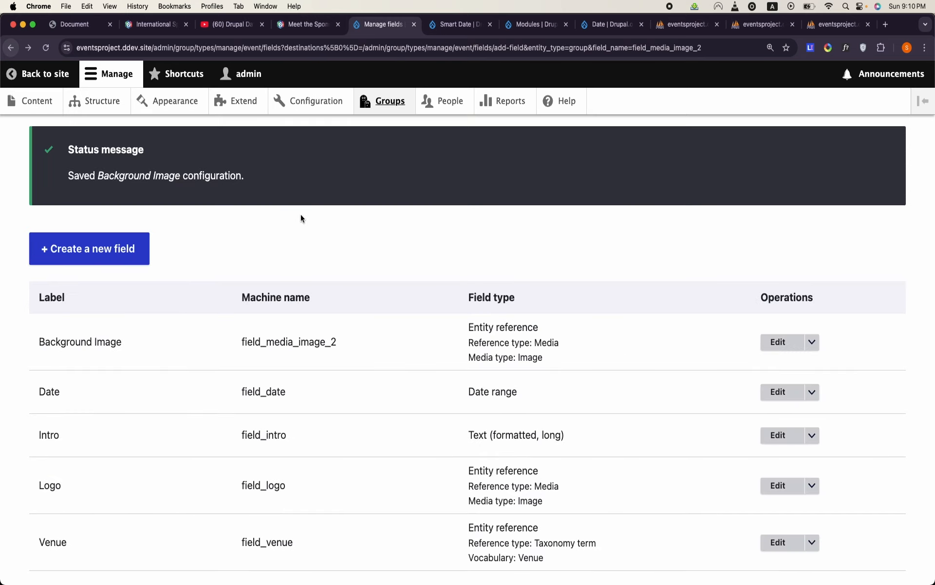
scroll(303, 215, "down", 2)
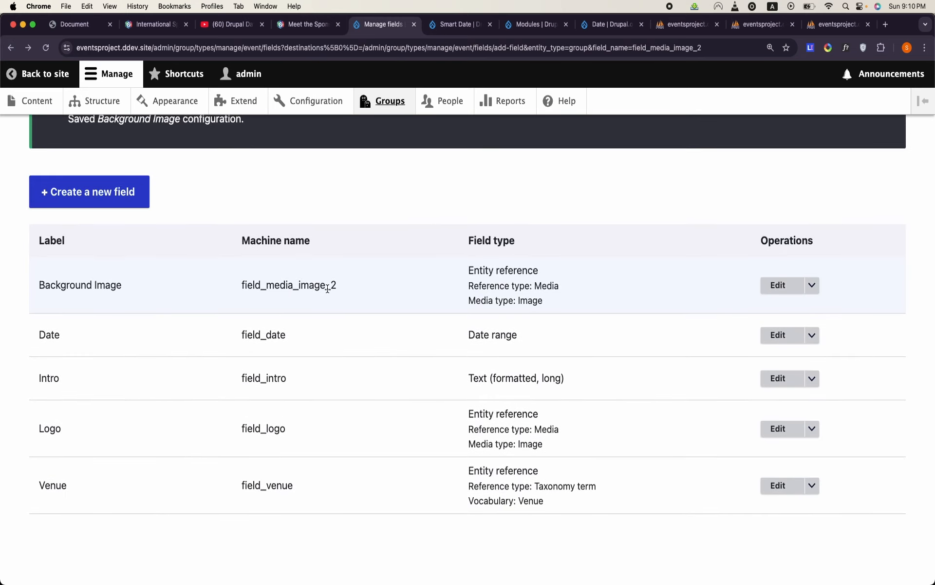
scroll(306, 296, "up", 2)
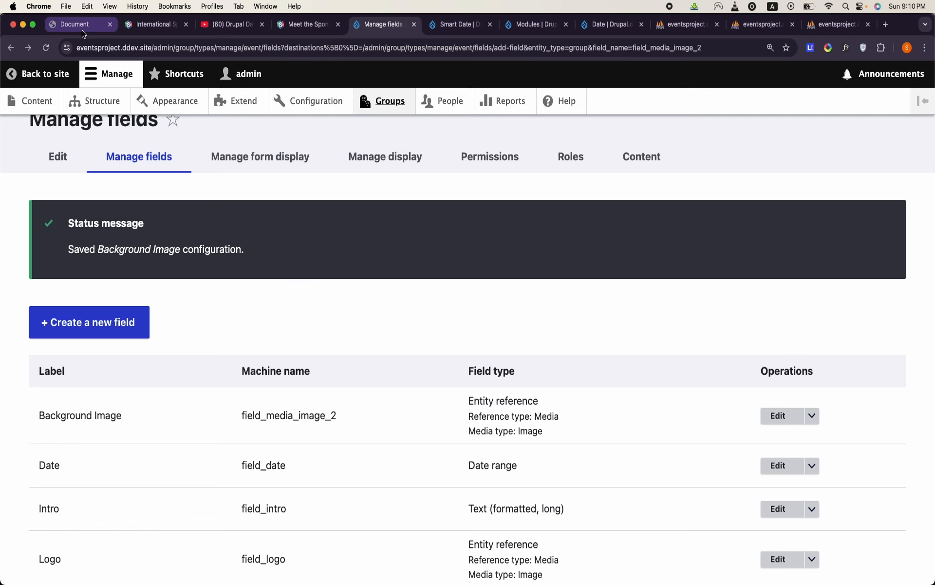
- Open the DrupalCamp mockup's hero background image separately and save it as Hero in the Downloads folder
left_click(100, 28)
right_click(572, 284)
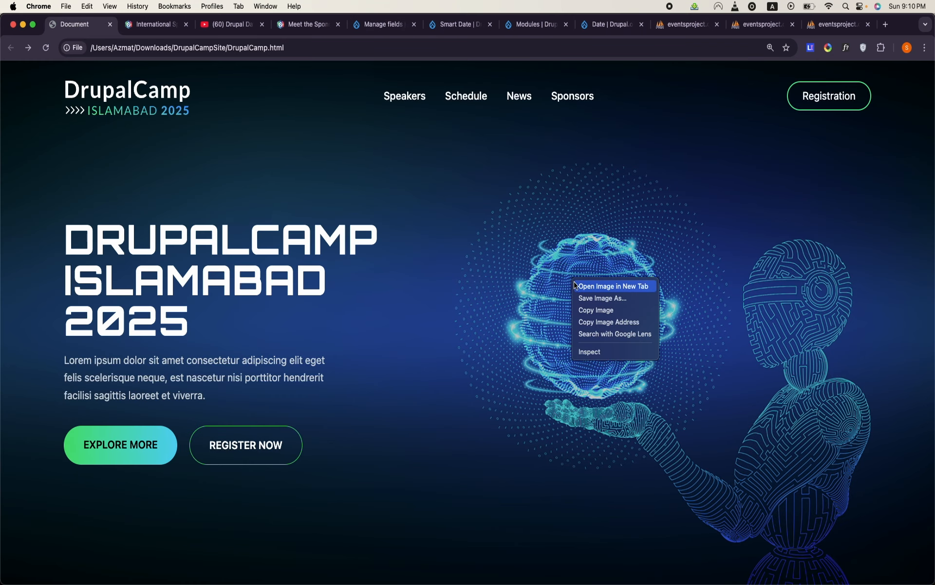
left_click(612, 286)
left_click(155, 25)
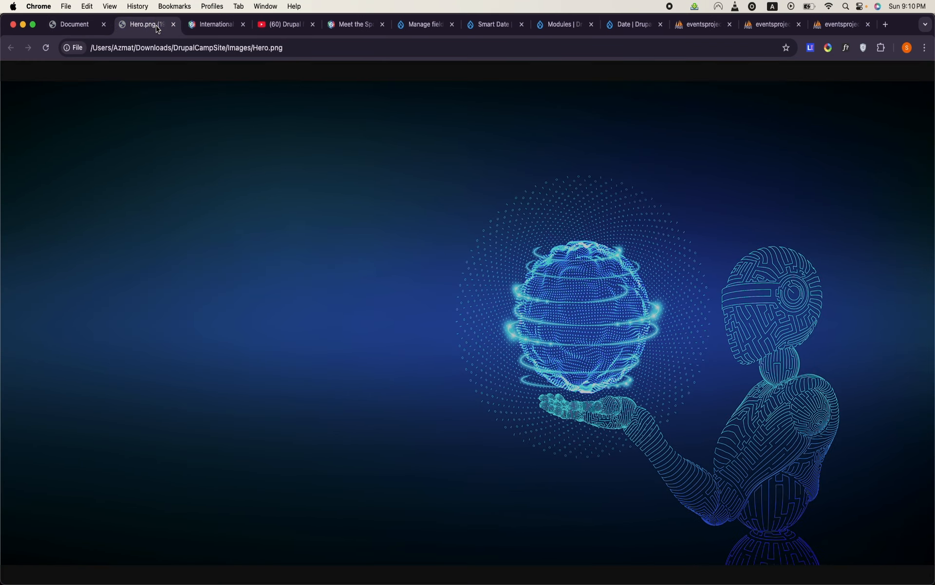
right_click(544, 287)
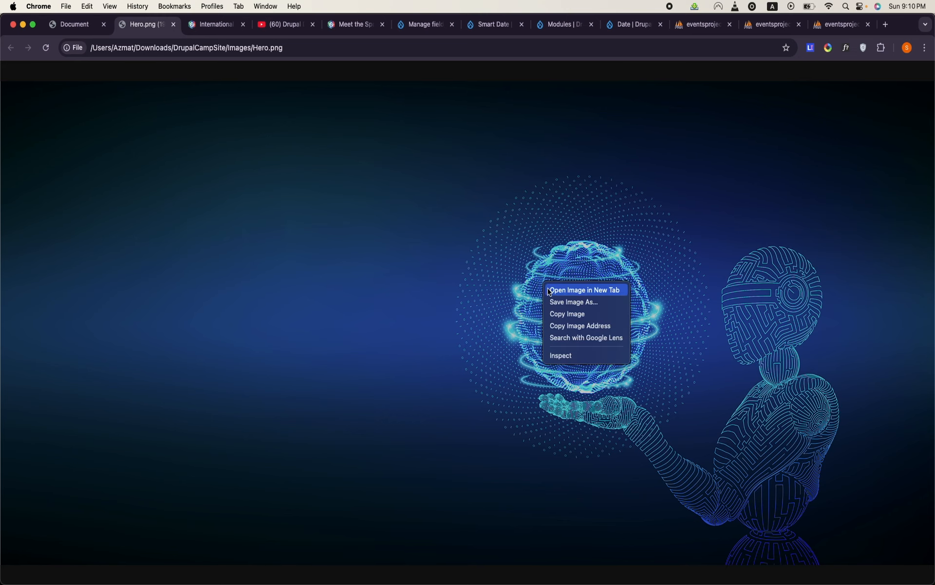
left_click(560, 308)
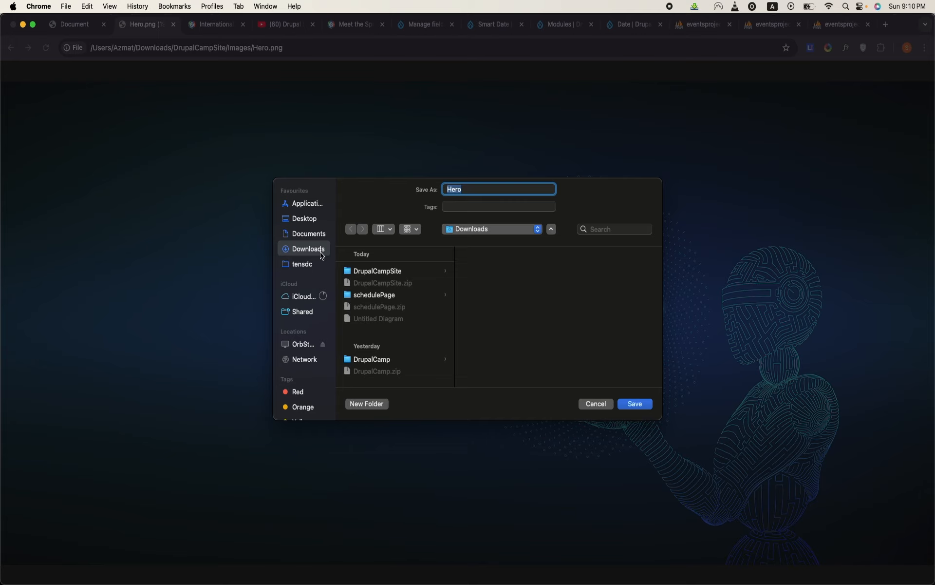
left_click(635, 404)
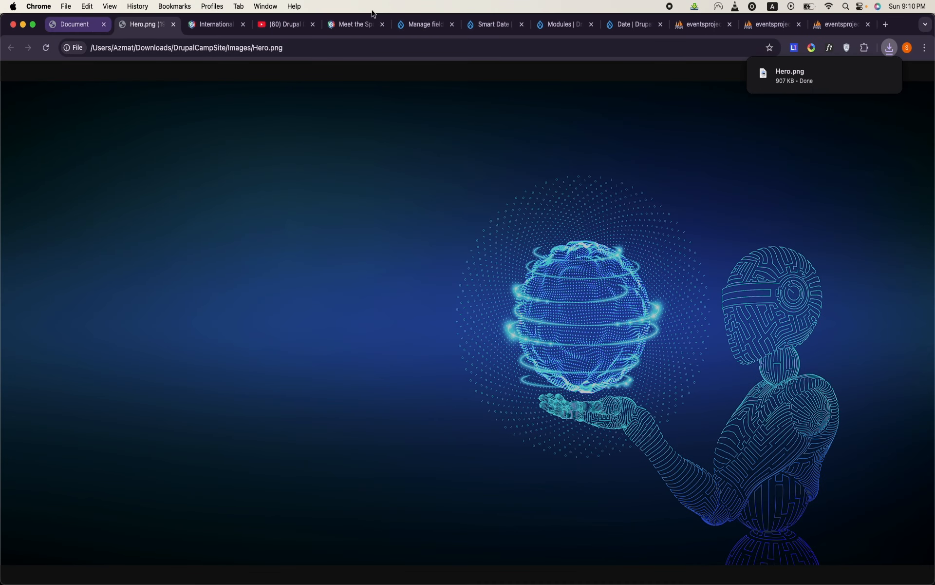
- Return to the Drupal site and open the Drupal Camp Atlanta group for editing
left_click(424, 25)
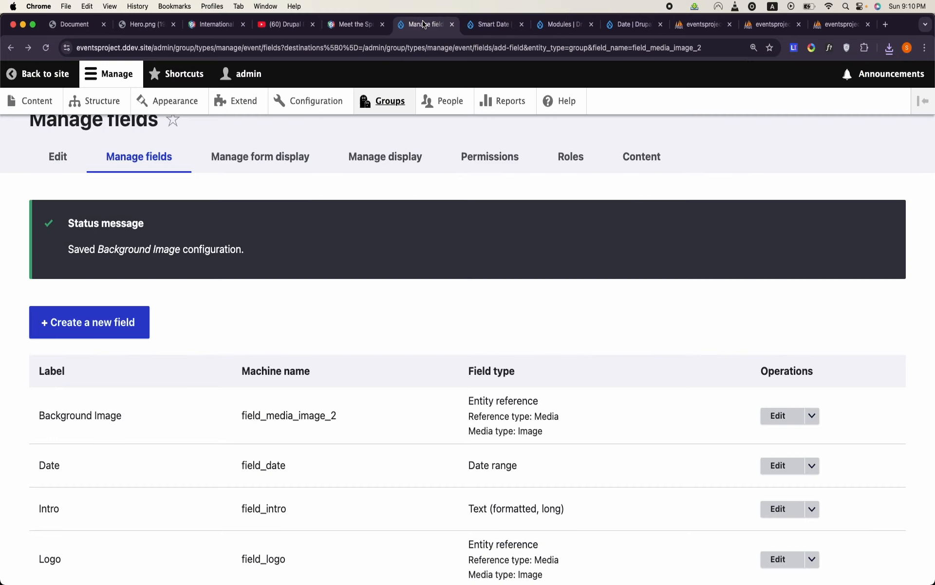
left_click(397, 102)
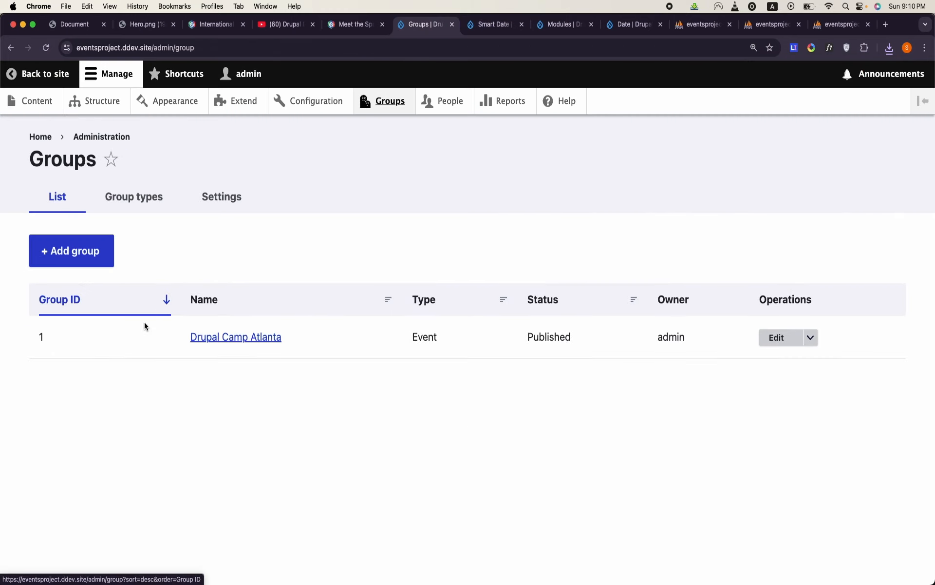
left_click(777, 337)
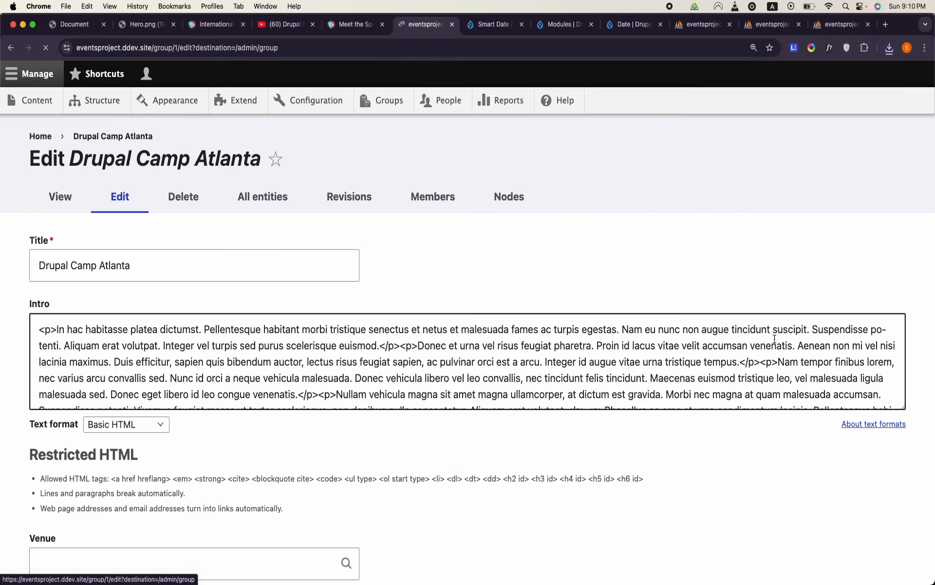
- Upload Hero.png from Downloads as new media for the group's Background Image field
scroll(351, 392, "down", 3)
scroll(352, 392, "down", 20)
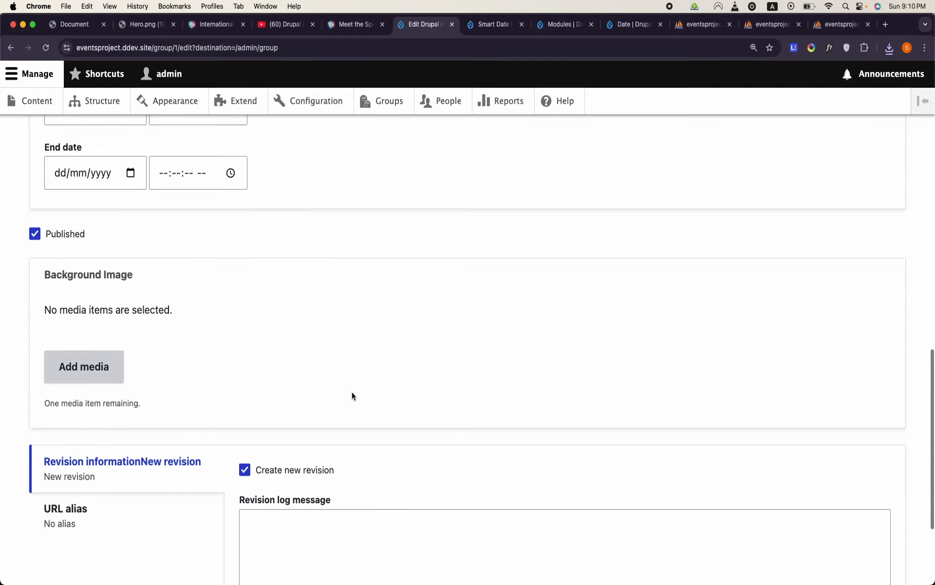
left_click(86, 195)
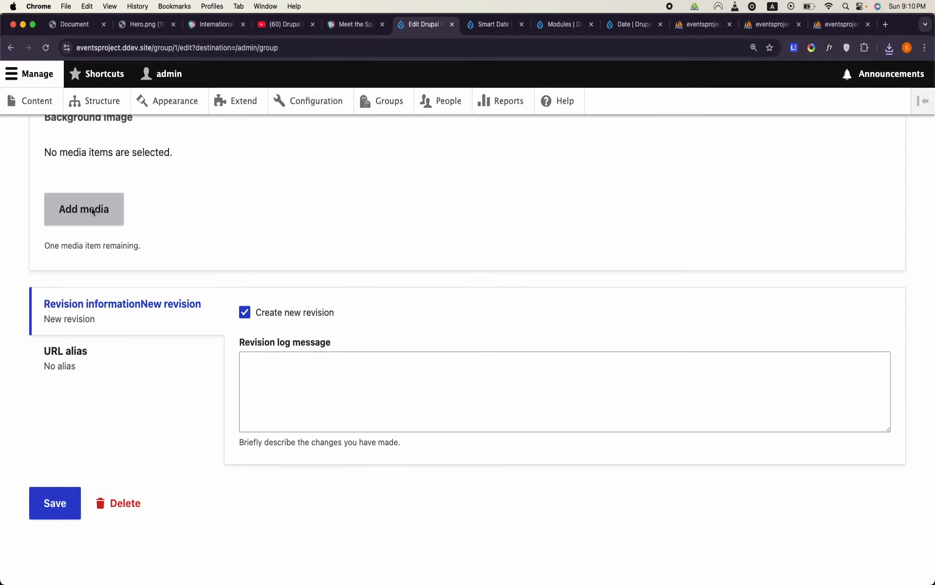
left_click(186, 203)
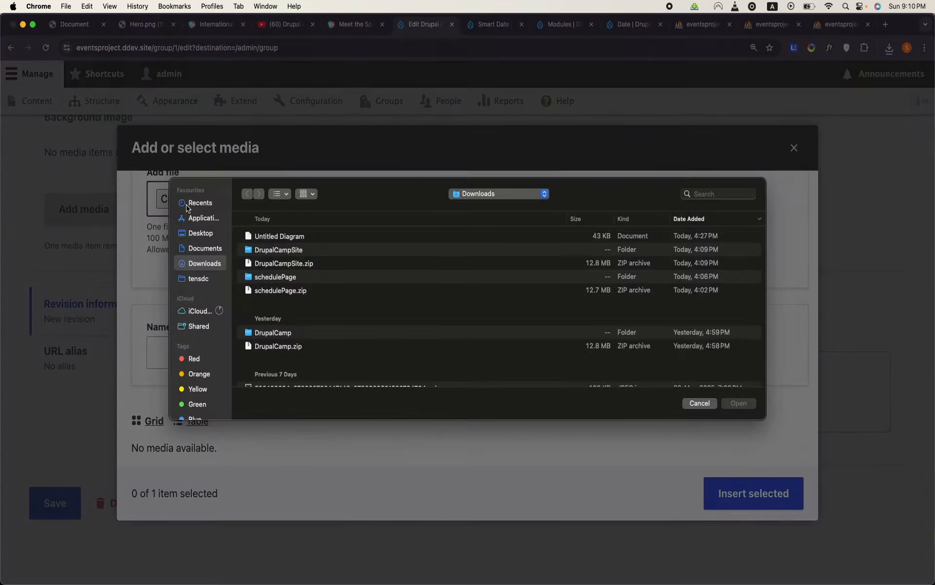
double_click(281, 237)
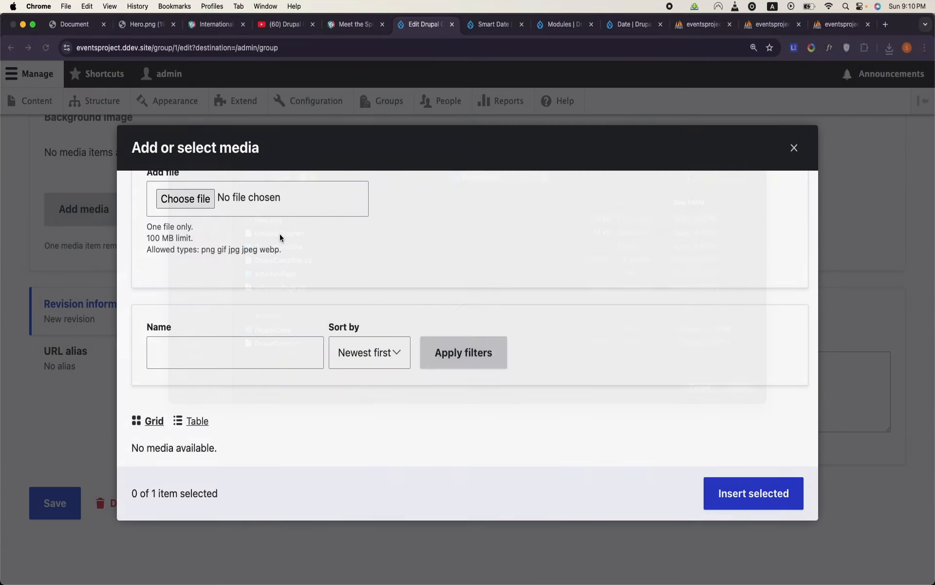
- Give the uploaded image the alternative text "hero", insert it into the Background Image field, and save the group
left_click(349, 351)
type("hero")
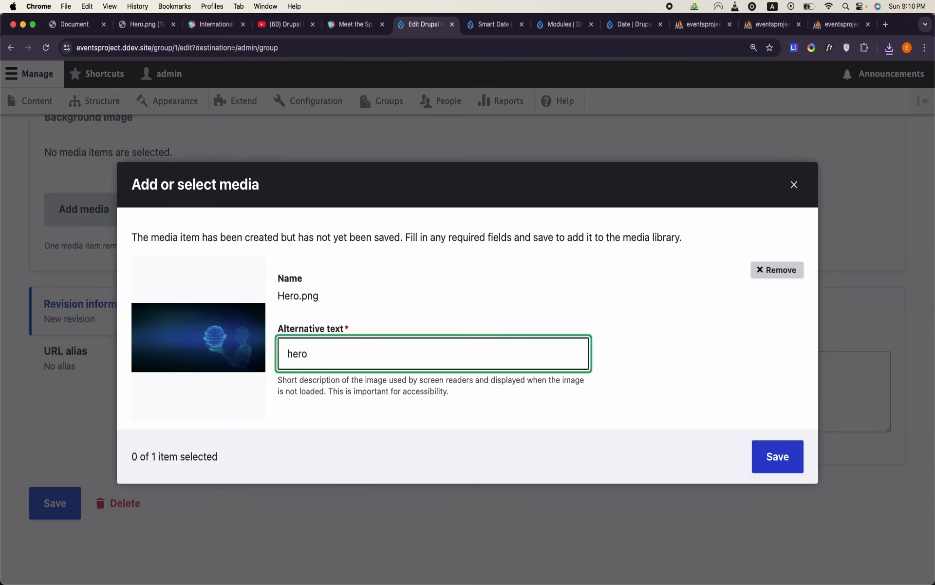
left_click(778, 456)
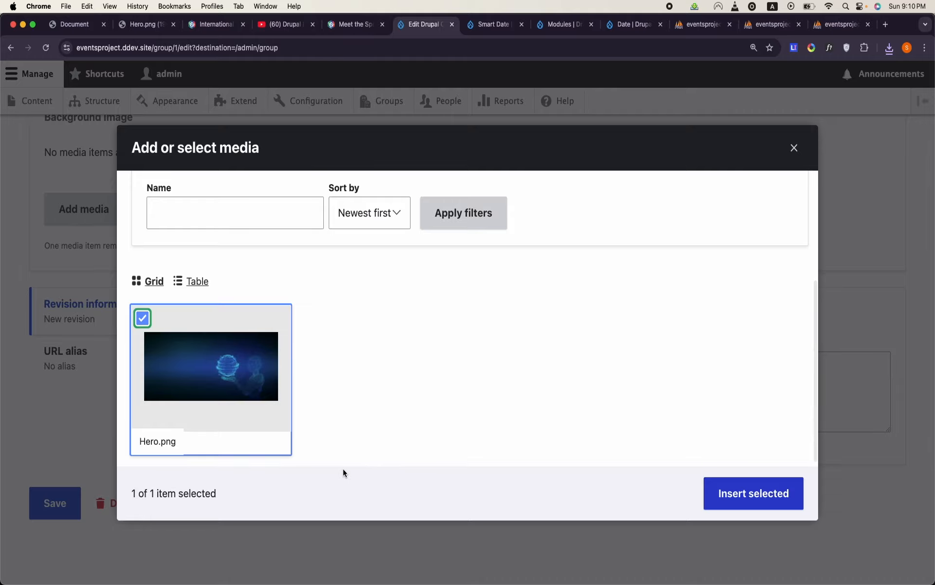
left_click(780, 493)
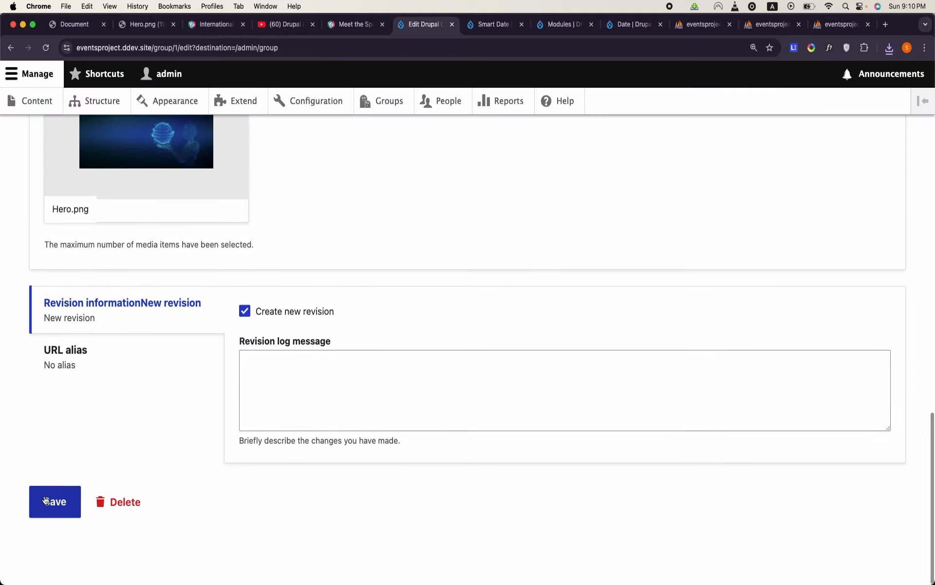
left_click(55, 450)
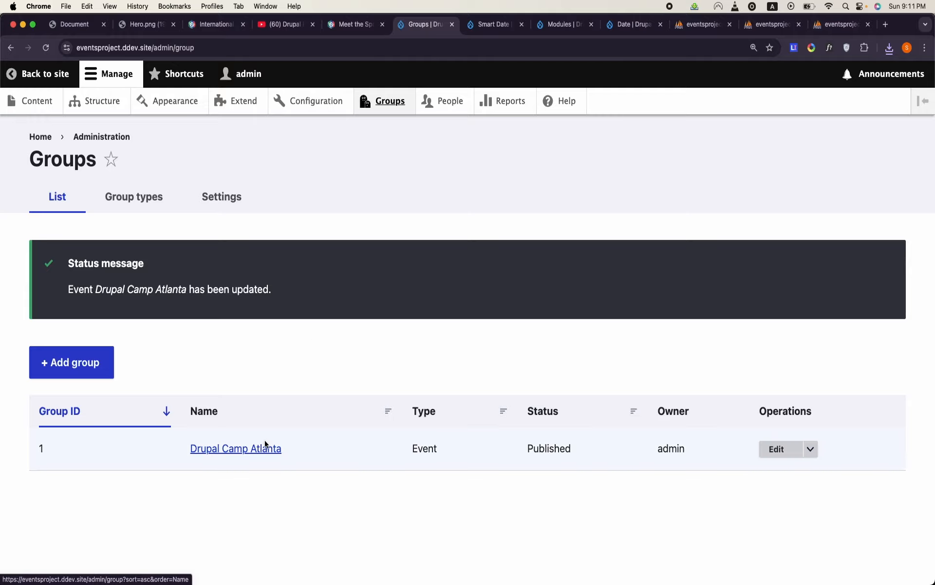
- View the Drupal Camp Atlanta group page and look through its displayed content
left_click(265, 455)
scroll(266, 455, "down", 15)
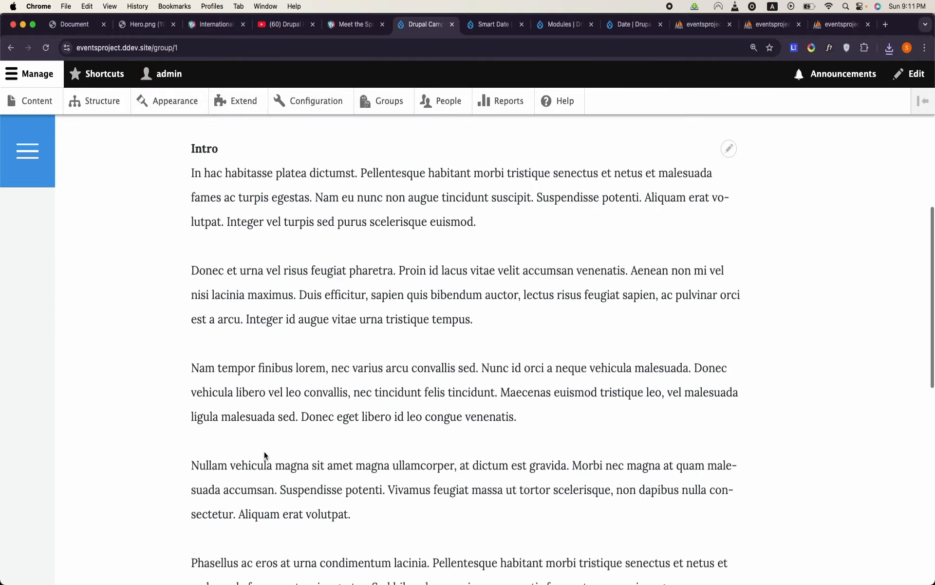
scroll(315, 332, "up", 15)
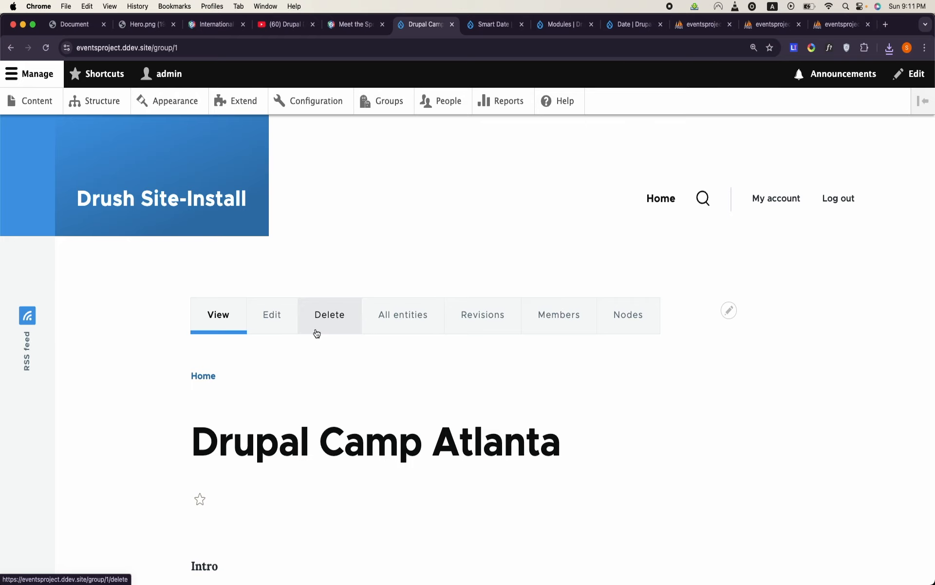
- Examine the hero area and the date, time and countdown strip in the DrupalCamp HTML mockup
left_click(75, 29)
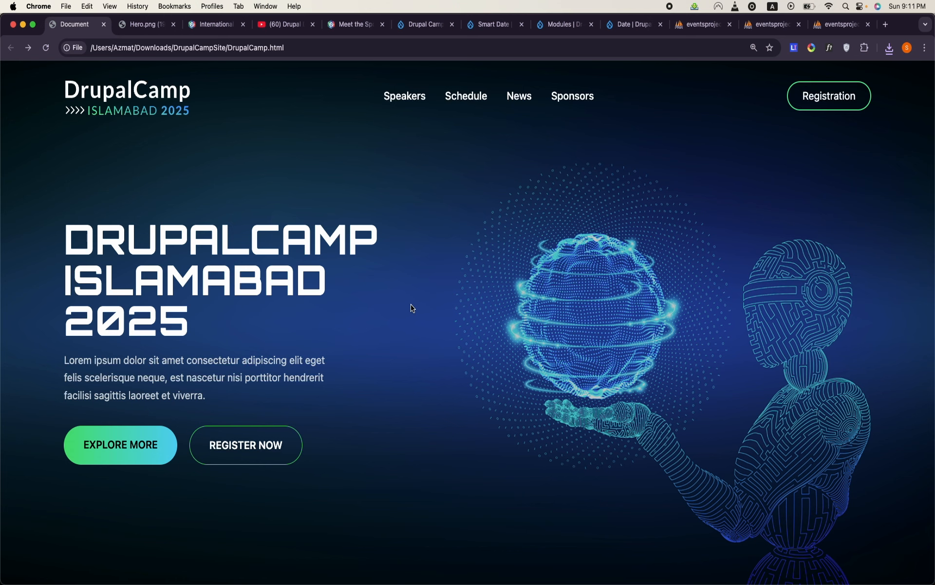
scroll(413, 307, "down", 5)
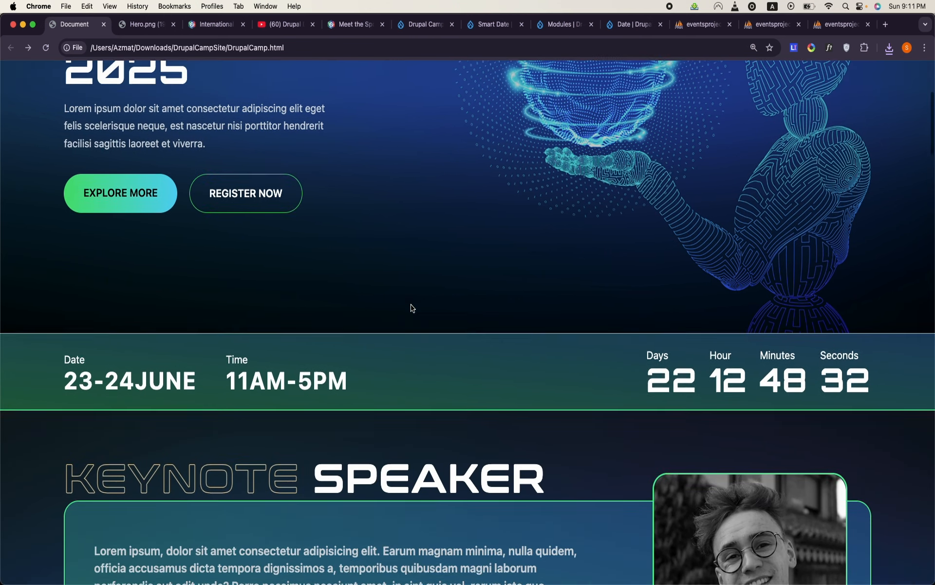
scroll(413, 307, "up", 4)
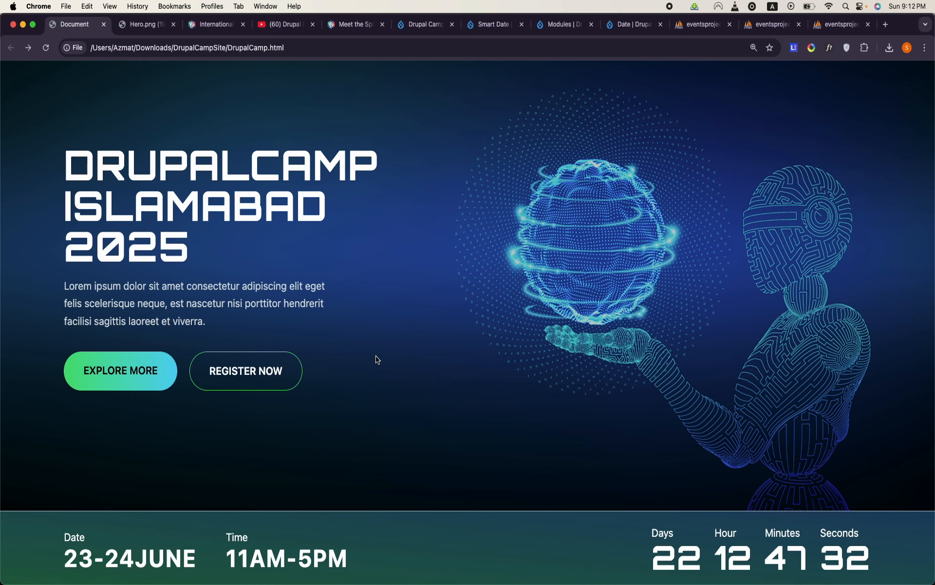
scroll(378, 359, "up", 2)
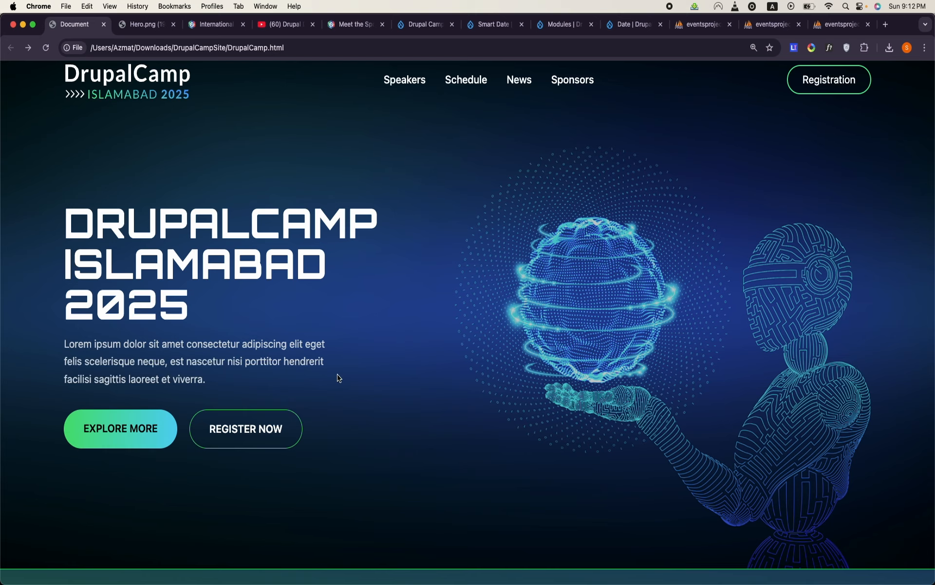
- Search Google for "drupal paragraph" in a new browser tab and open the Paragraphs project page on Drupal.org
left_click(885, 29)
type("google.com")
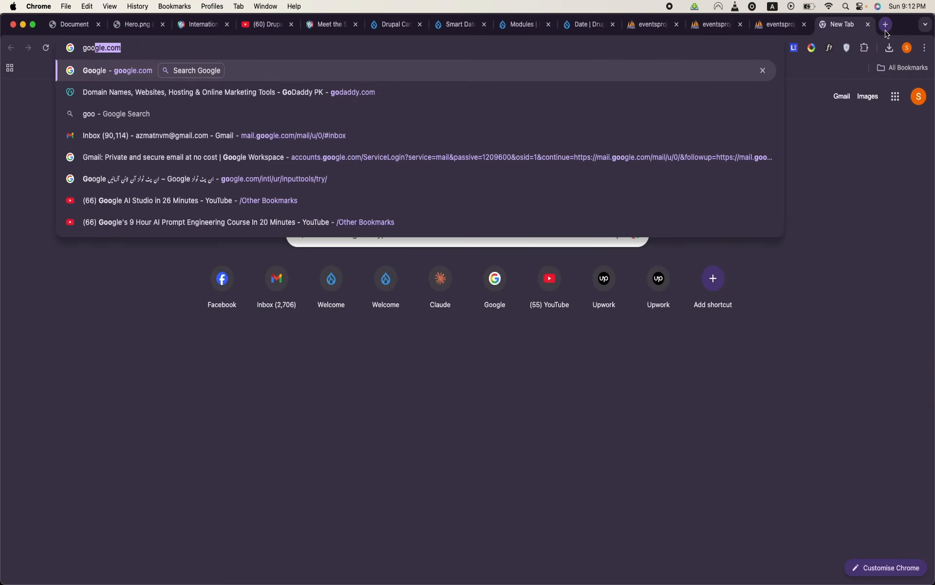
key("Return")
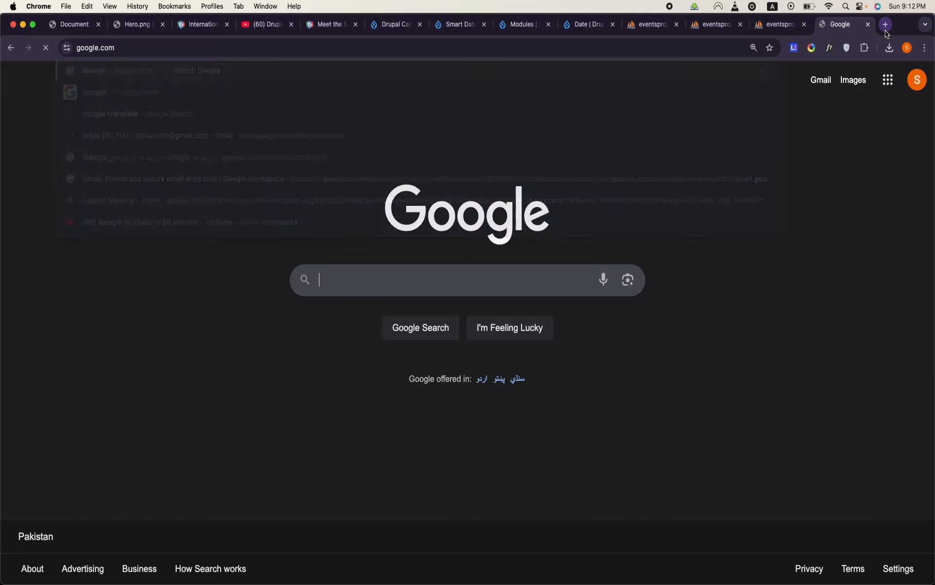
type("drupal paragraph")
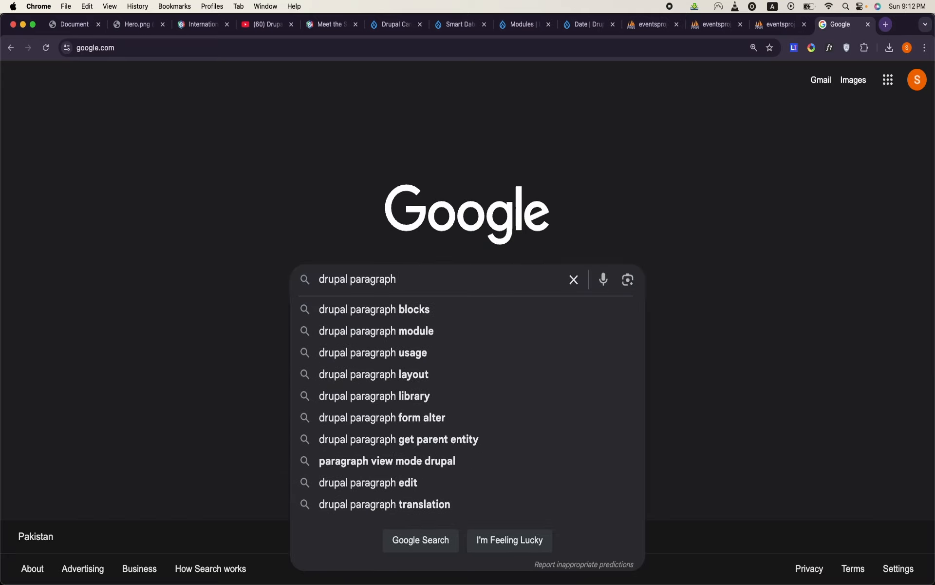
key("Return")
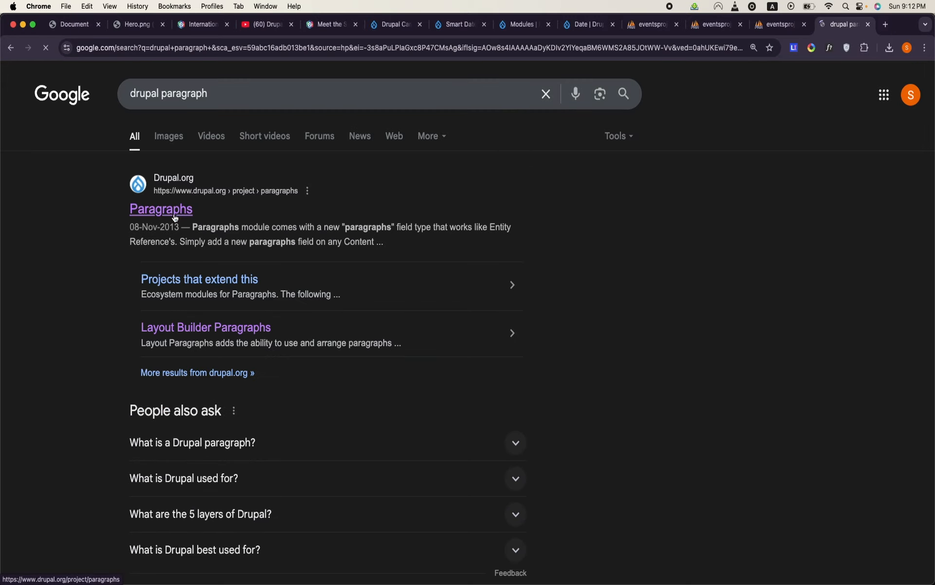
left_click(164, 210)
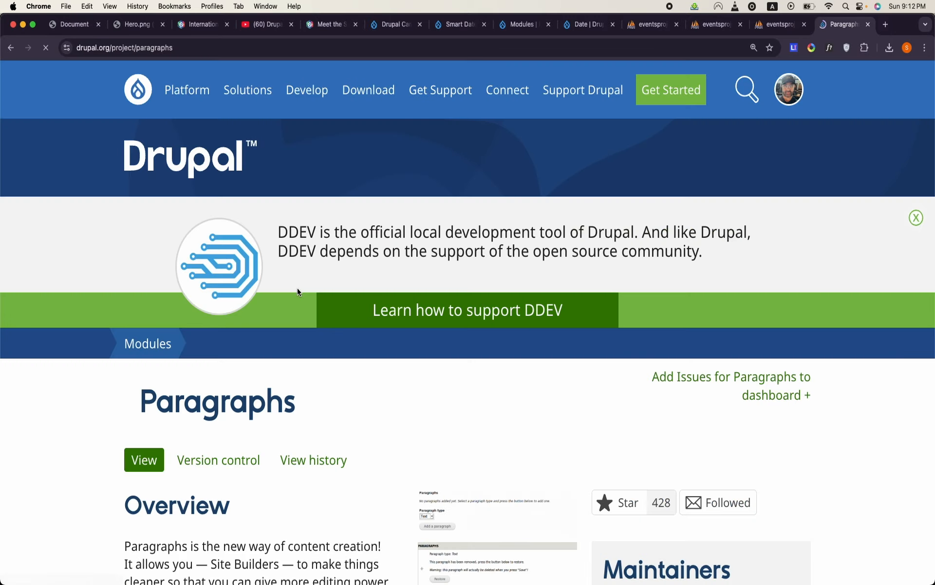
- Find the Composer install command for the 8.x-1.19 release on the Paragraphs project page
scroll(298, 292, "down", 10)
scroll(298, 291, "down", 20)
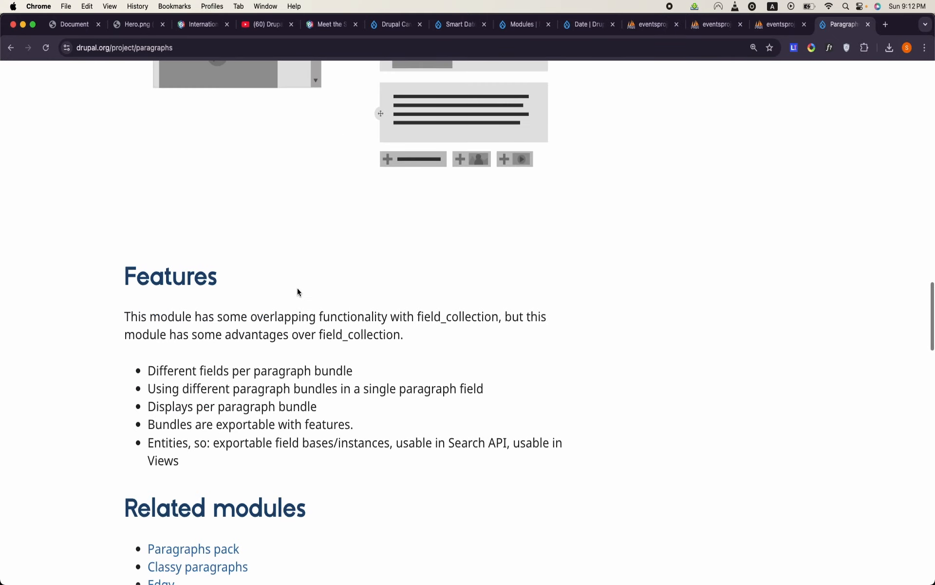
scroll(299, 291, "down", 1)
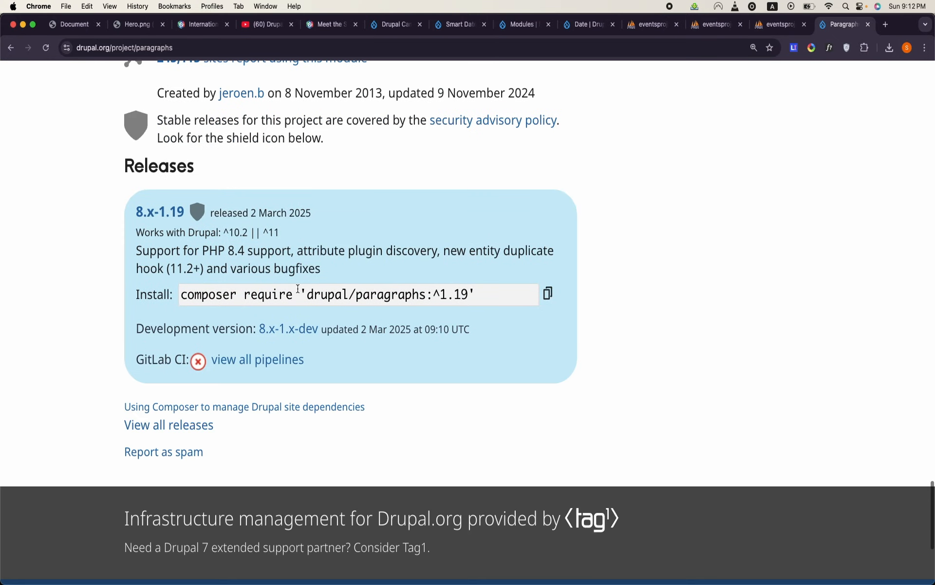
- Copy the Paragraphs 8.x-1.19 install command and run ddev composer require 'drupal/paragraphs:^1.19' in Terminal from the eventsproject folder
left_click(548, 292)
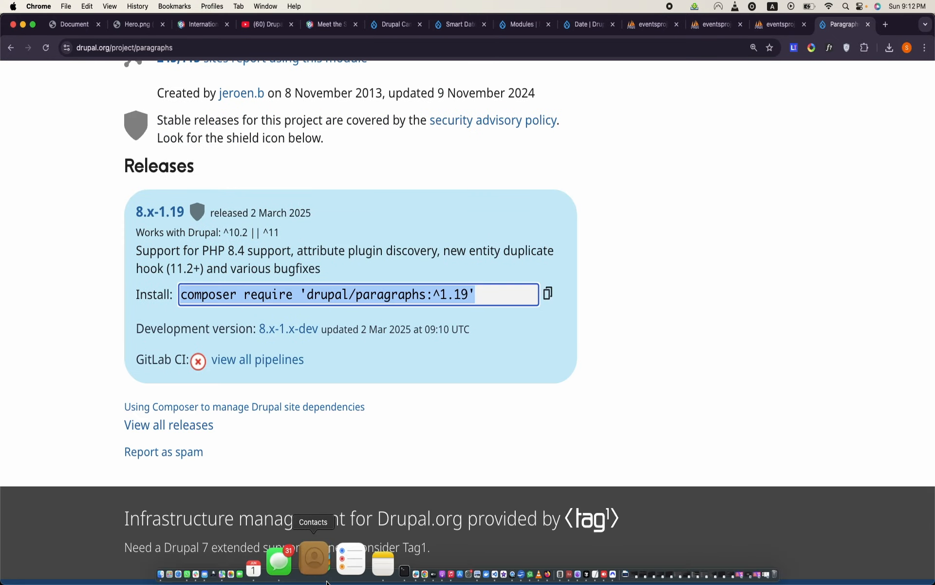
left_click(346, 560)
type("ddev")
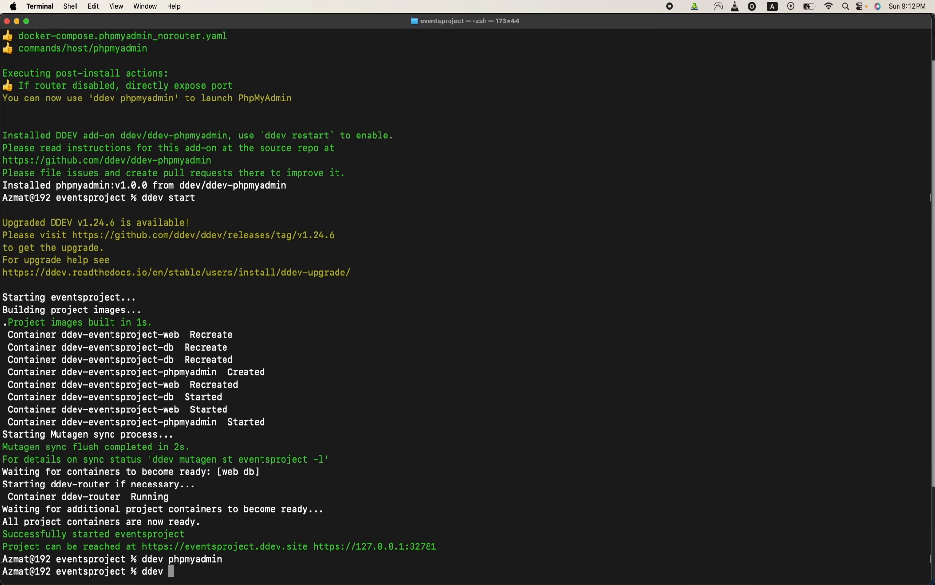
key("super+v")
key("Return")
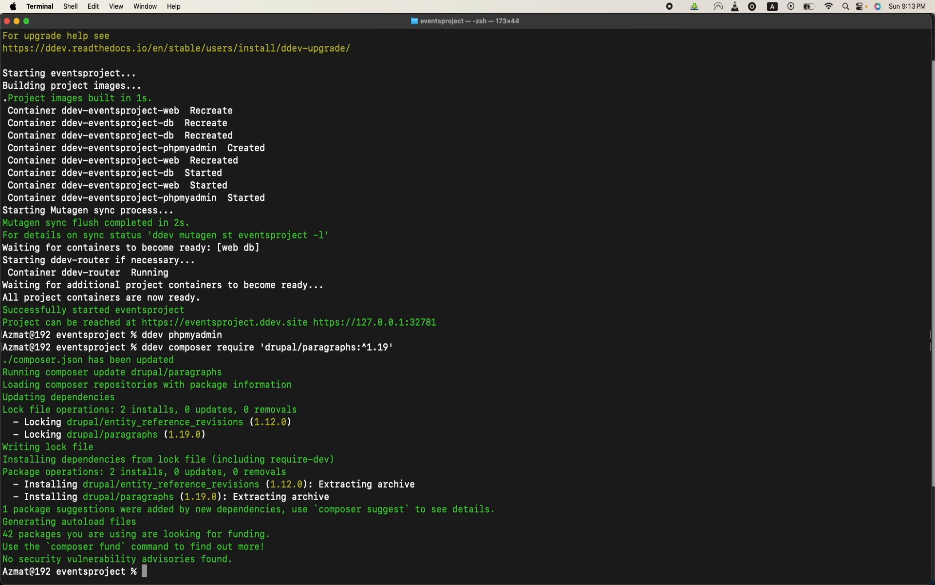
- Enable the Paragraphs module with ddev drush en paragraphs and accept installing its dependency
type("ddev drush en paragraph")
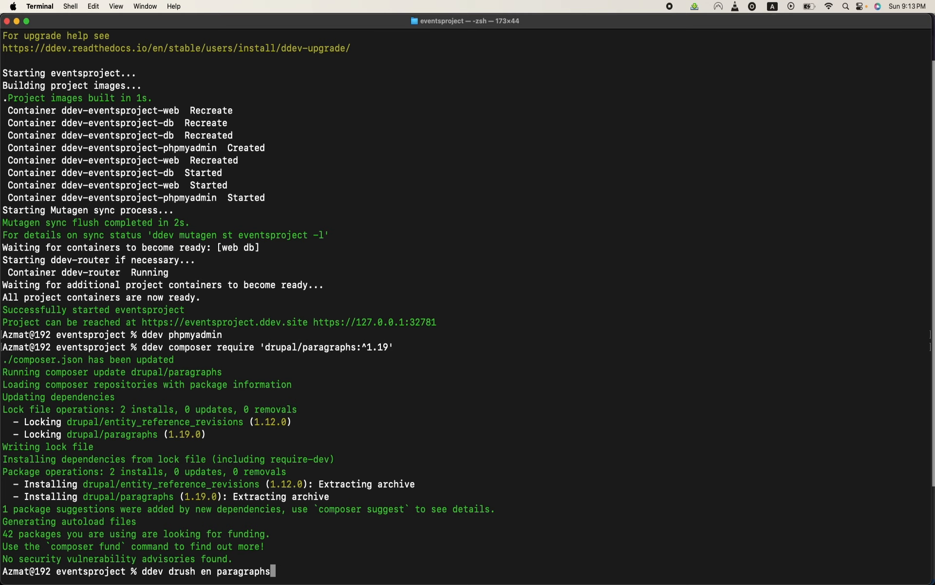
type("s")
key("Return")
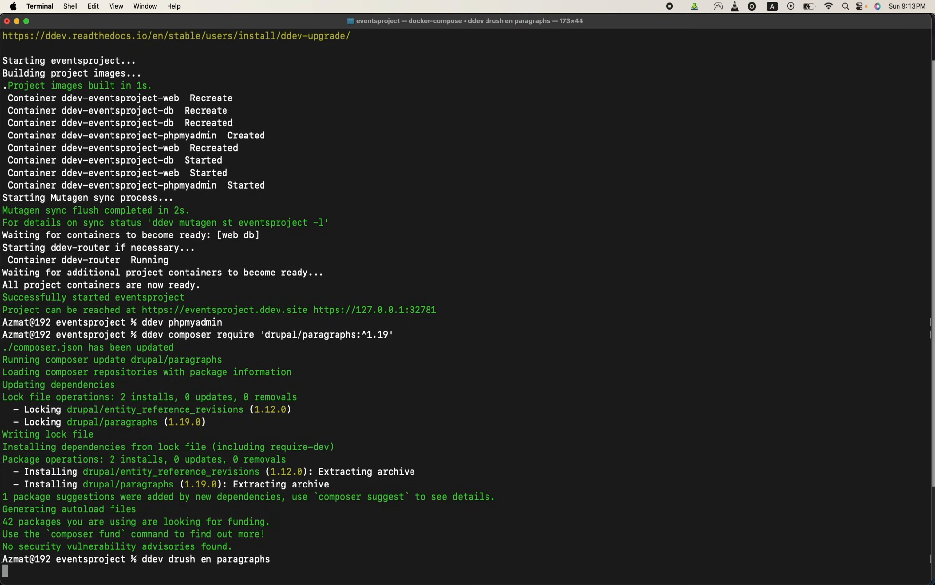
key("Return")
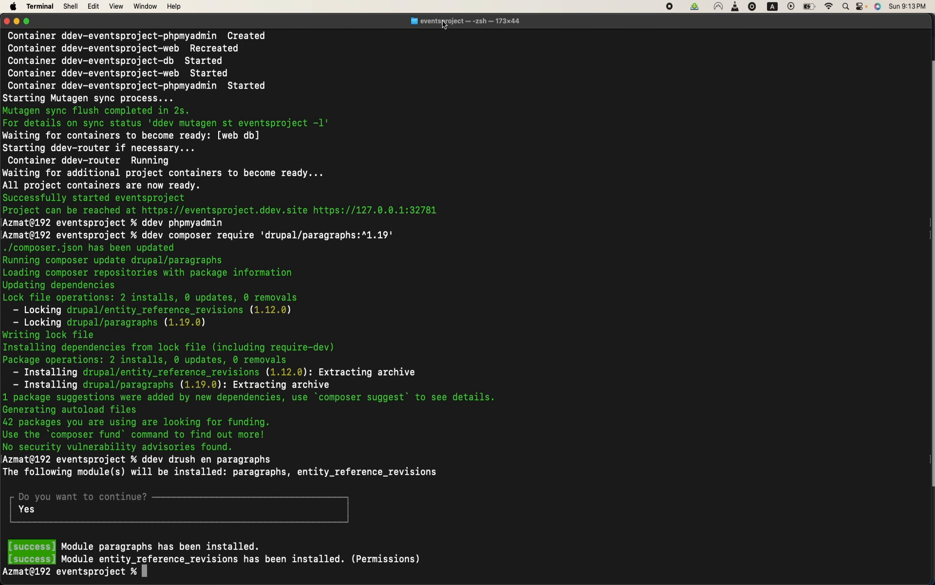
- Switch to Chrome, find the events site among the open pages, and open its Paragraphs types administration page
mouse_move(303, 583)
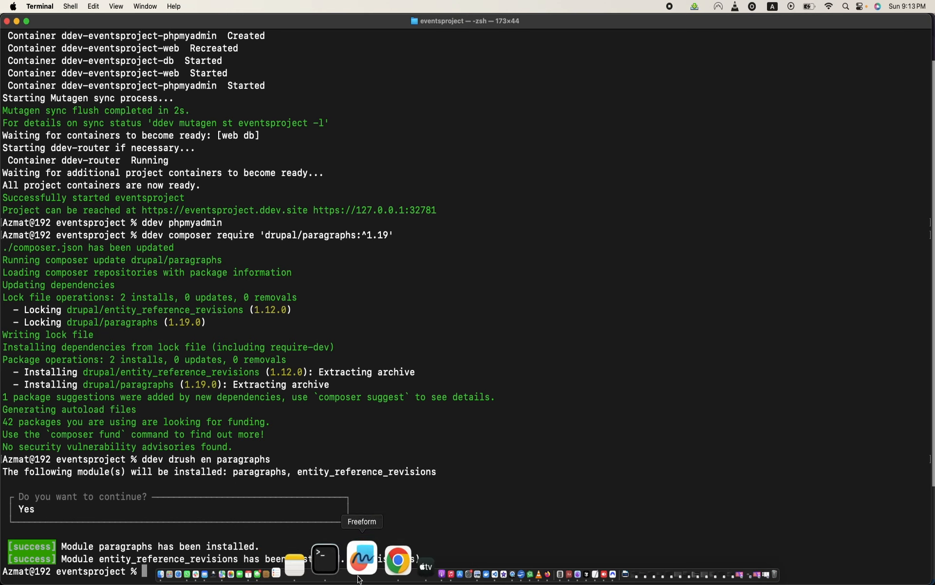
left_click(361, 565)
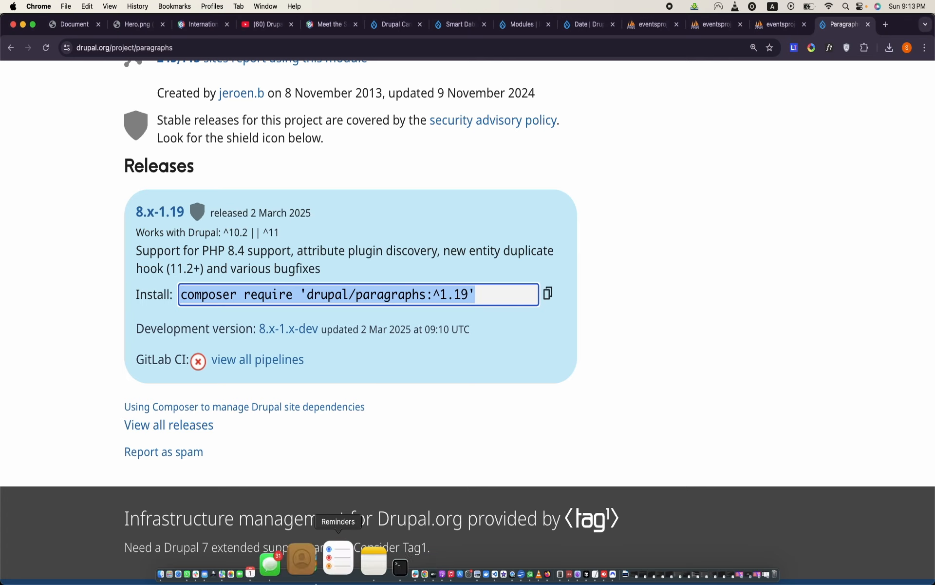
left_click(507, 28)
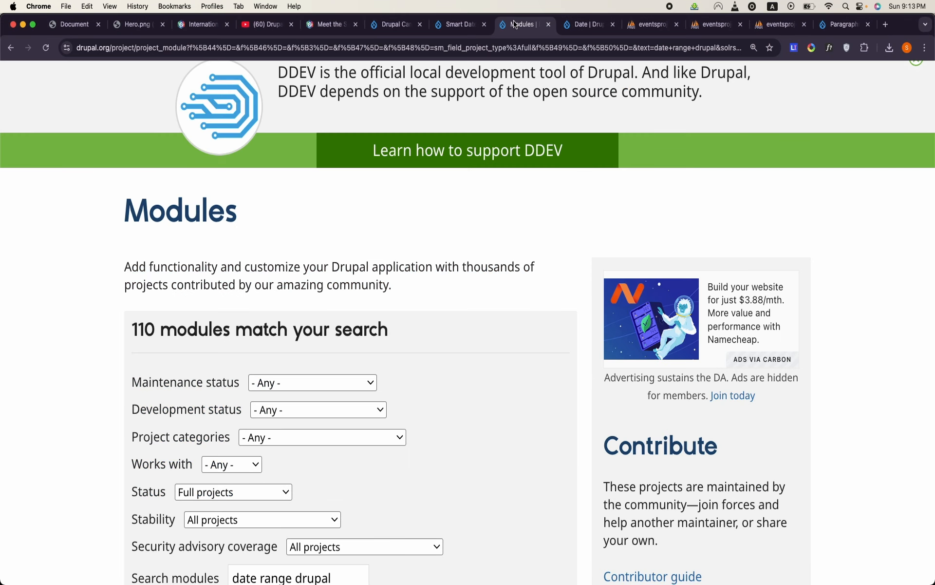
left_click(576, 29)
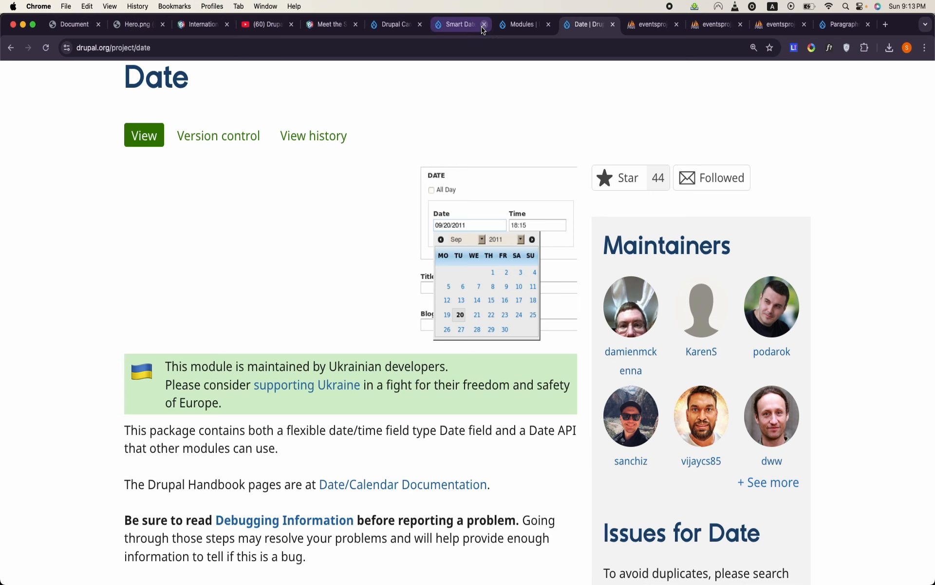
left_click(509, 28)
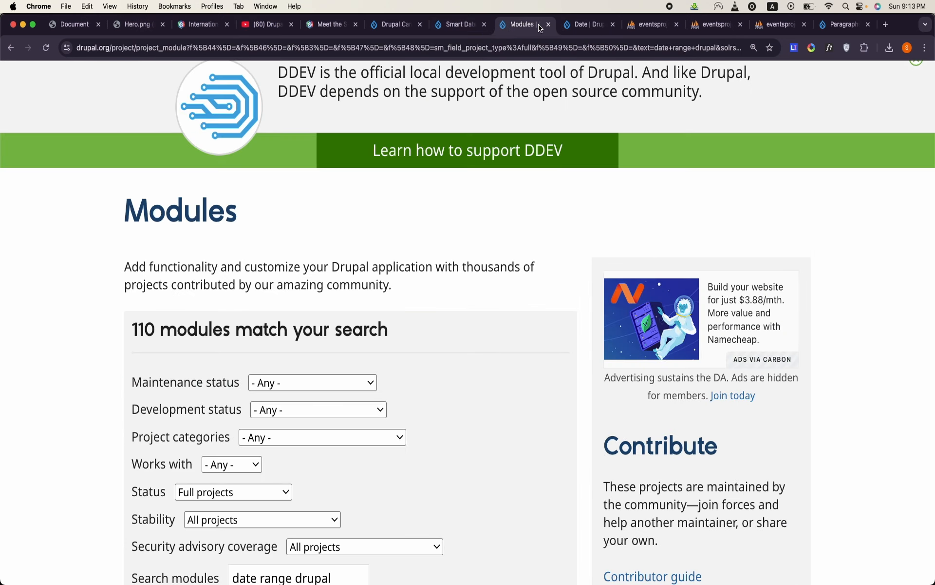
left_click(823, 35)
left_click(401, 29)
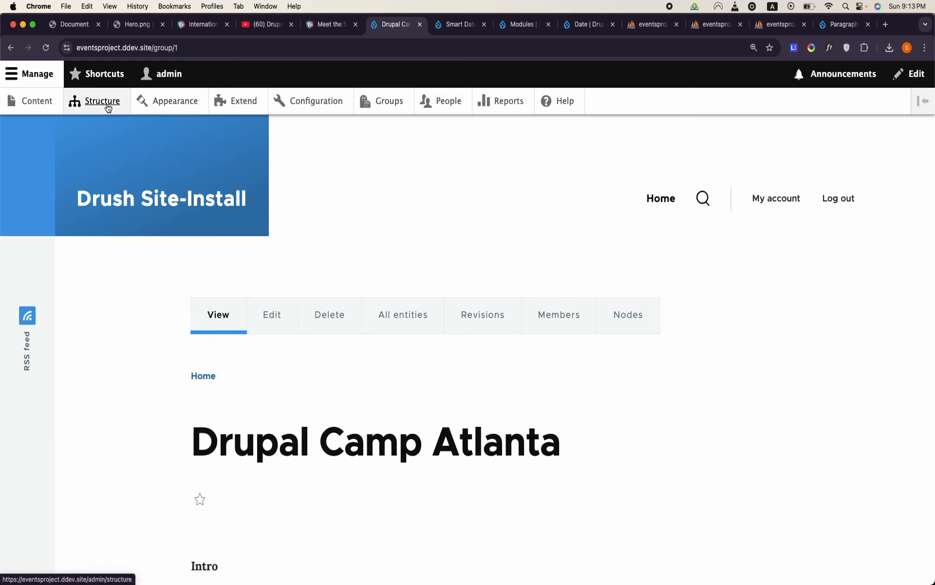
left_click(108, 107)
scroll(119, 290, "down", 5)
left_click(107, 351)
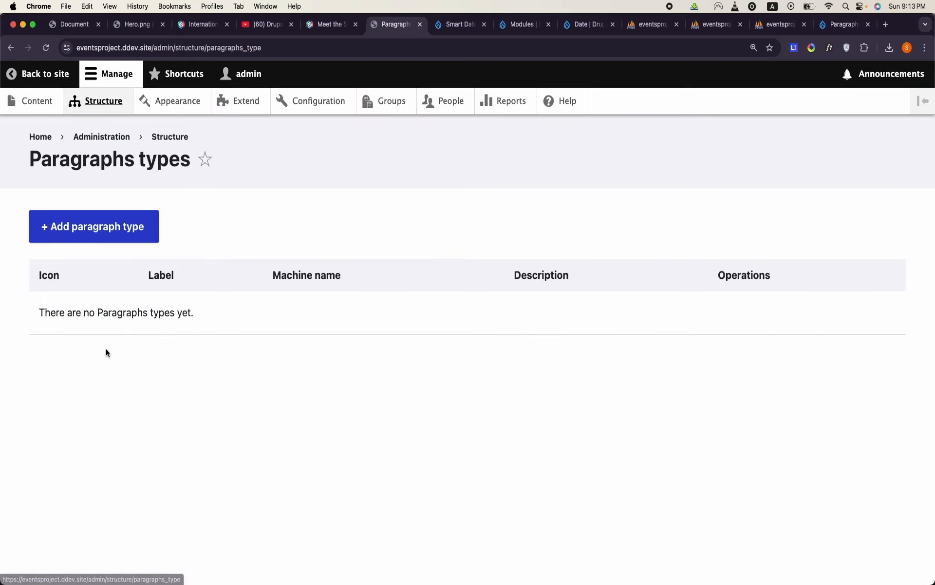
- Create a paragraph type labelled CTA Group and save it
left_click(86, 234)
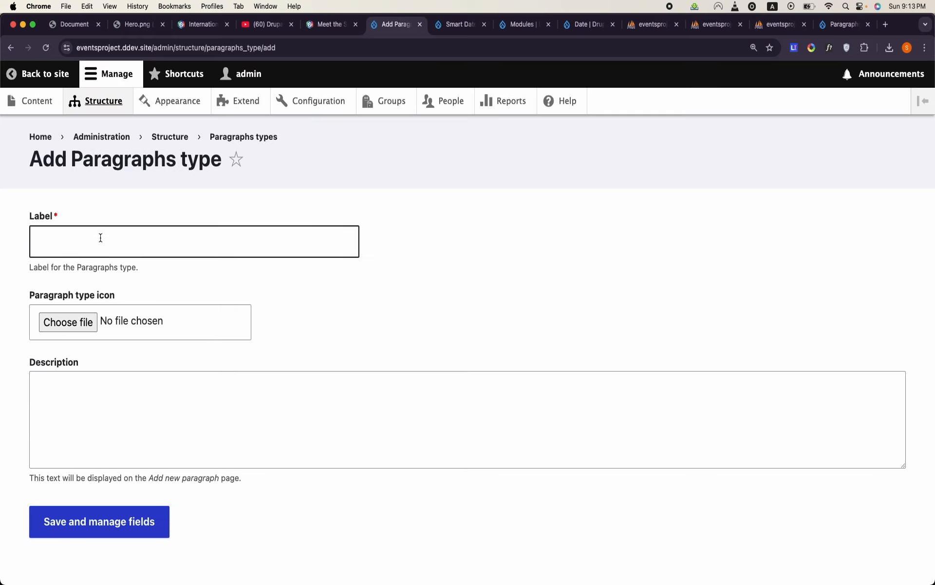
left_click(101, 238)
type("CTA")
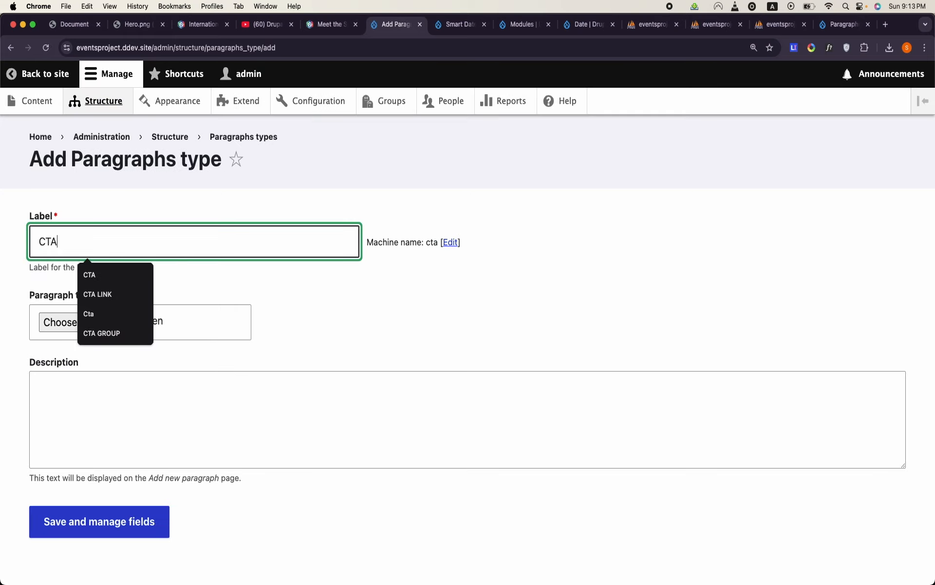
type(" Group")
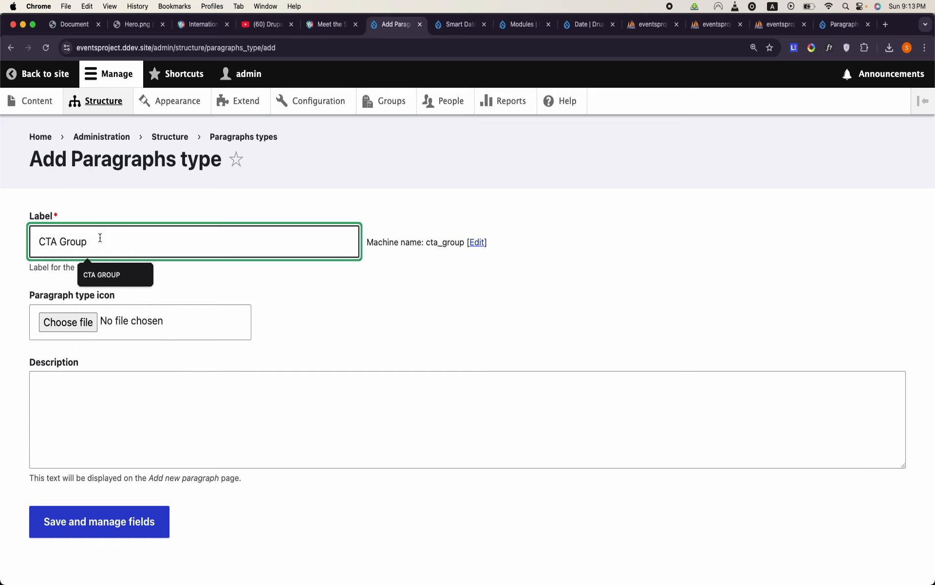
left_click(119, 521)
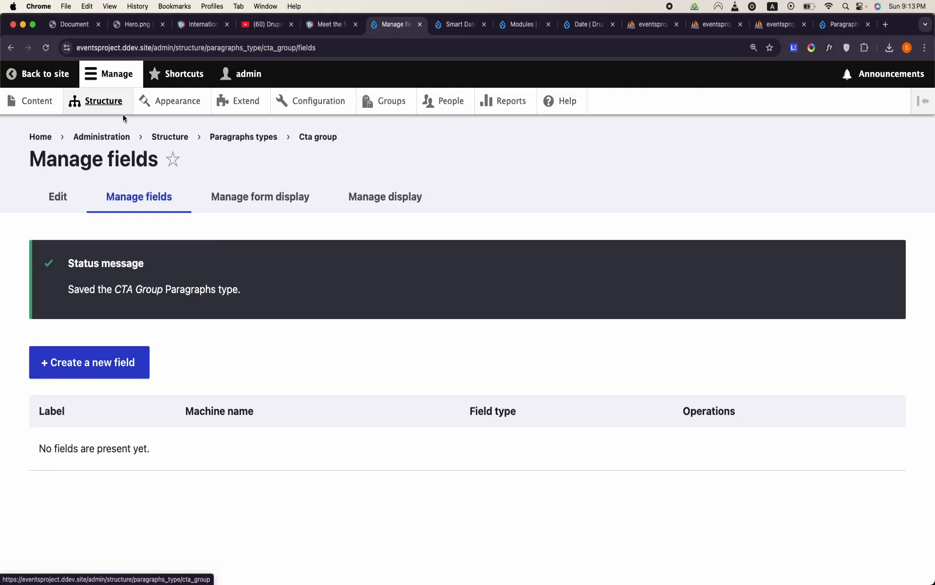
- Return to the Paragraphs types list, then create and save a second paragraph type labelled CTA
left_click(104, 107)
scroll(111, 356, "down", 7)
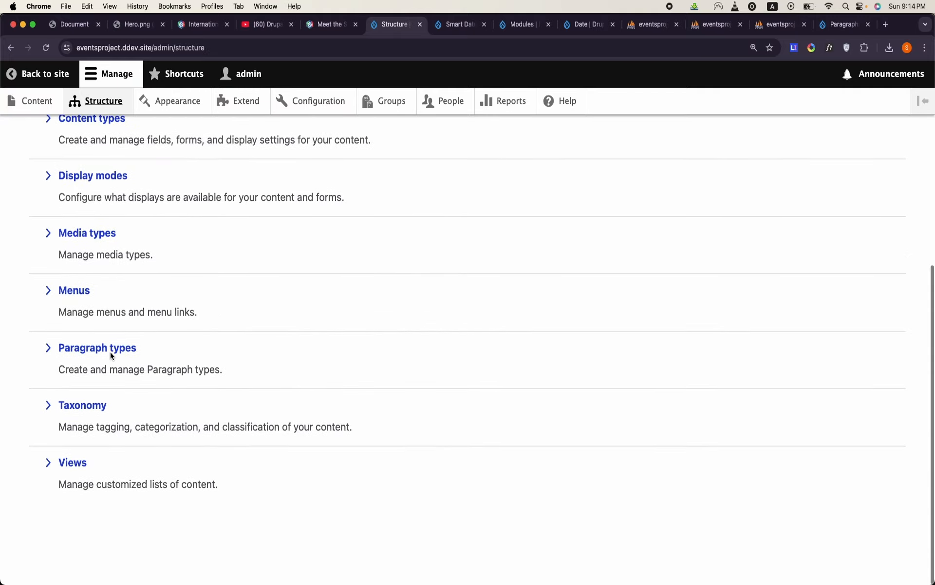
left_click(103, 353)
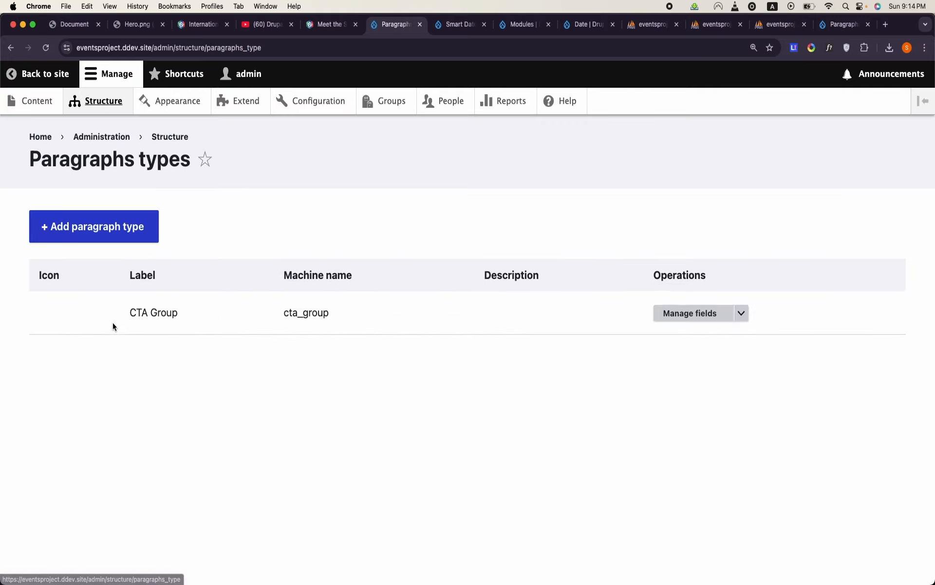
left_click(126, 219)
left_click(127, 234)
type("CXTA")
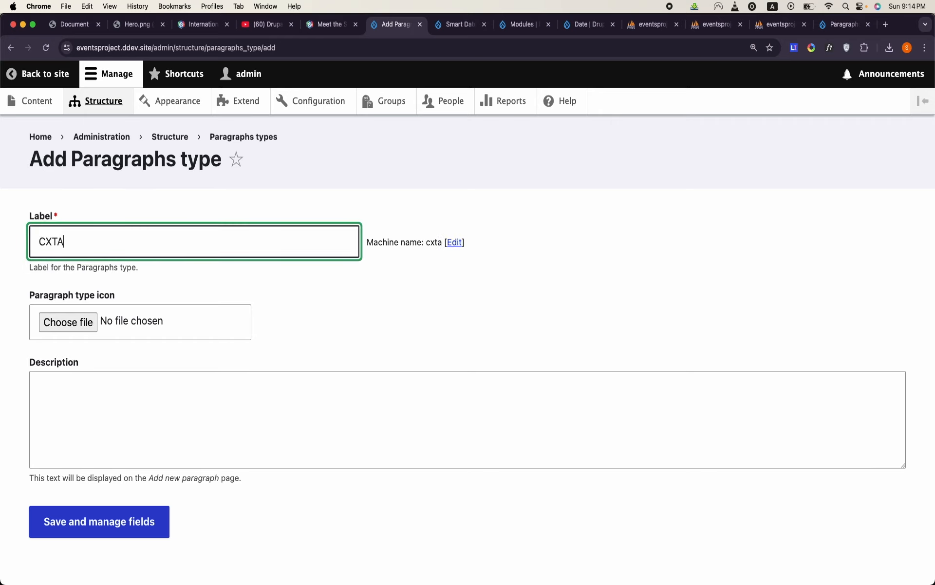
key("BackSpace")
key("BackSpace")
key("BackSpace")
type("TA")
left_click(313, 366)
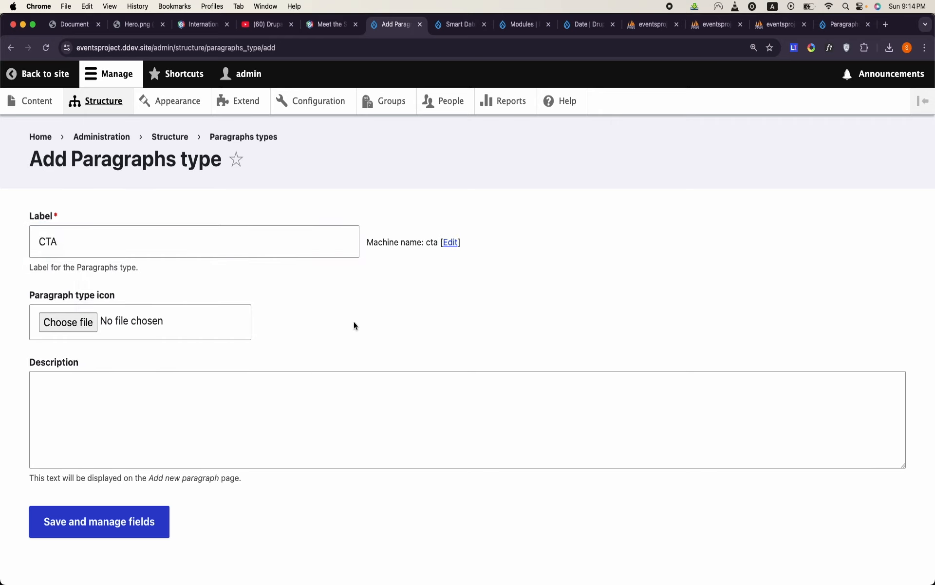
left_click(134, 528)
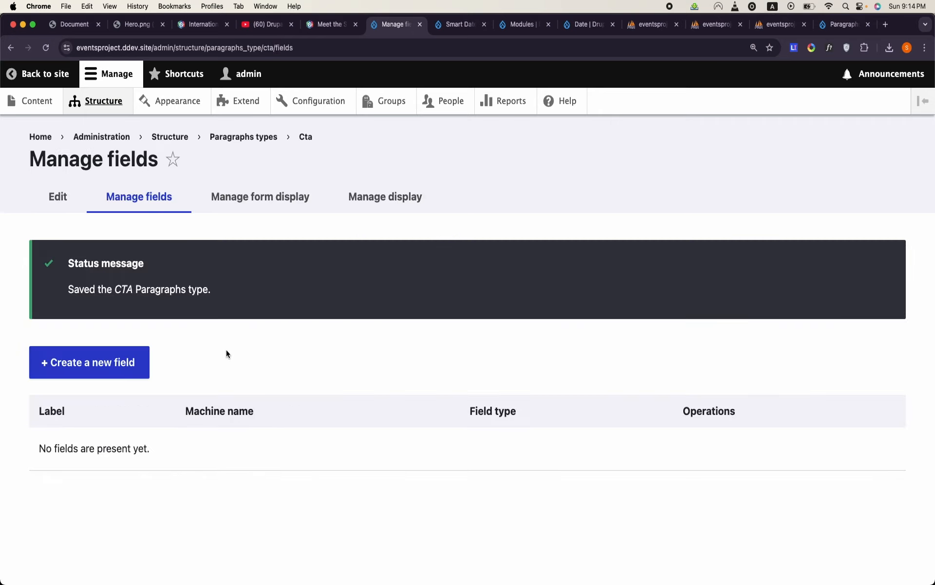
- Add a Link-type field labelled Link to the CTA paragraph type and save it with the default settings
left_click(129, 363)
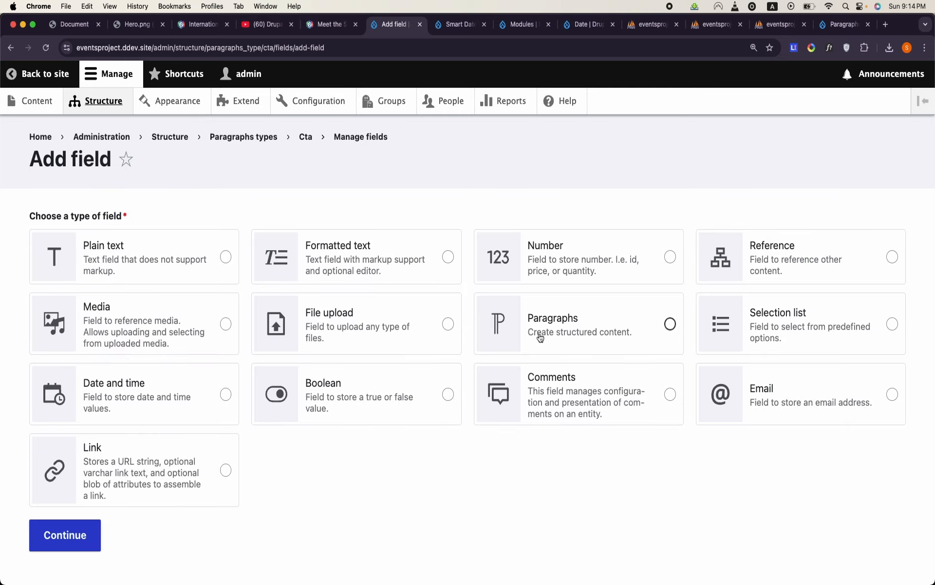
left_click(203, 499)
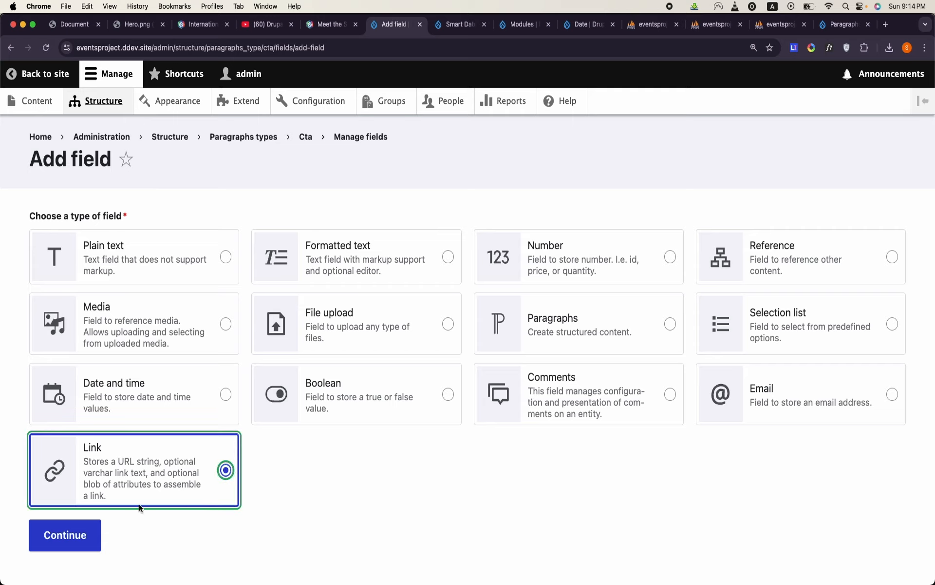
left_click(97, 524)
left_click(137, 249)
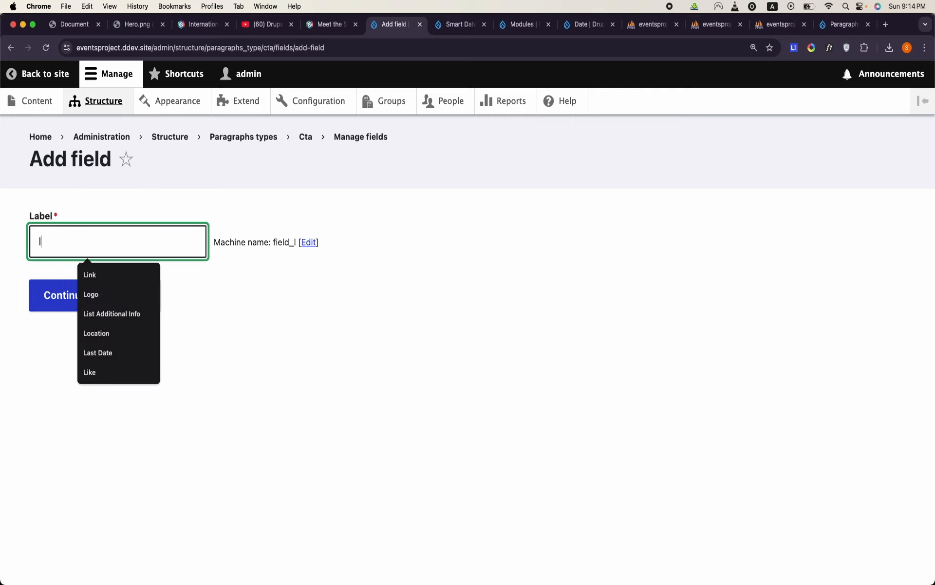
key("Caps_Lock")
type("Link")
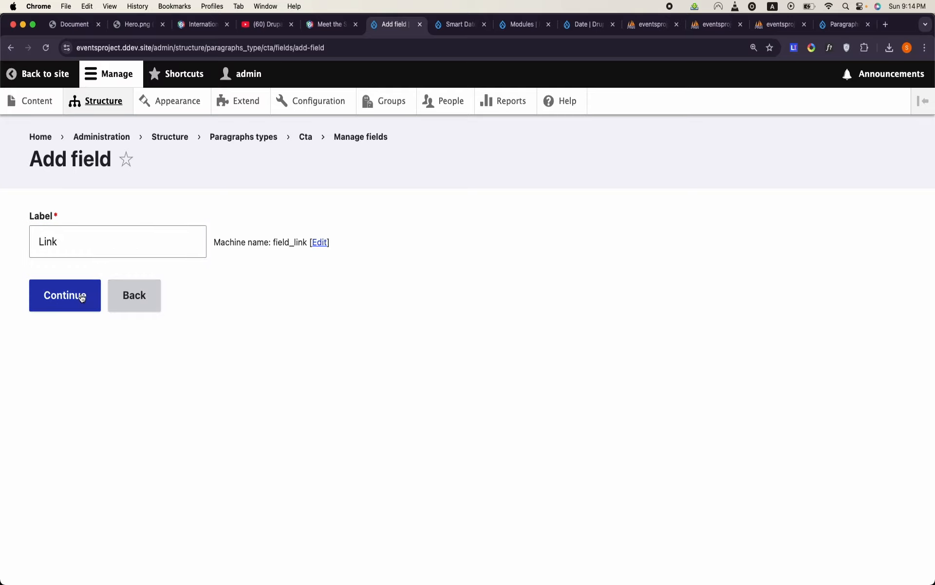
left_click(64, 295)
scroll(81, 294, "down", 10)
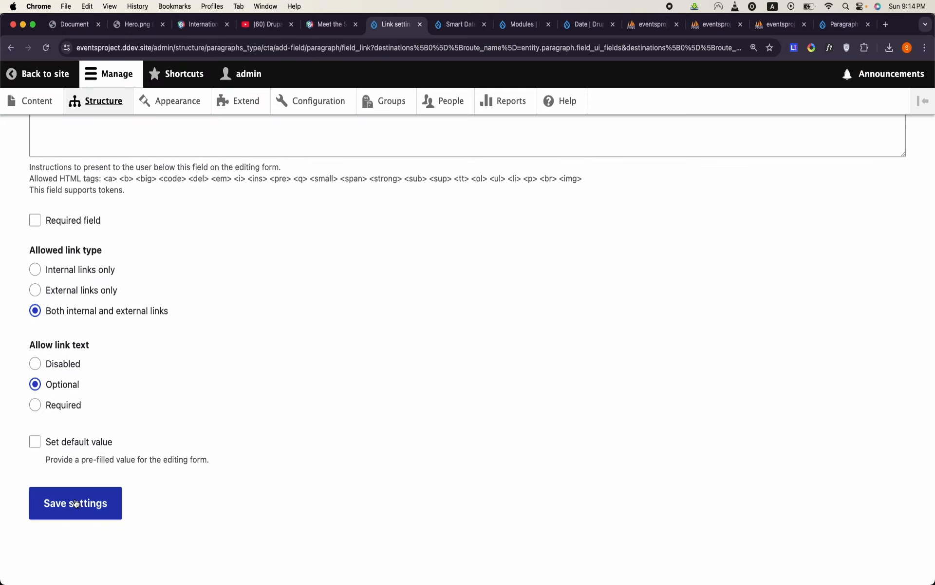
left_click(76, 503)
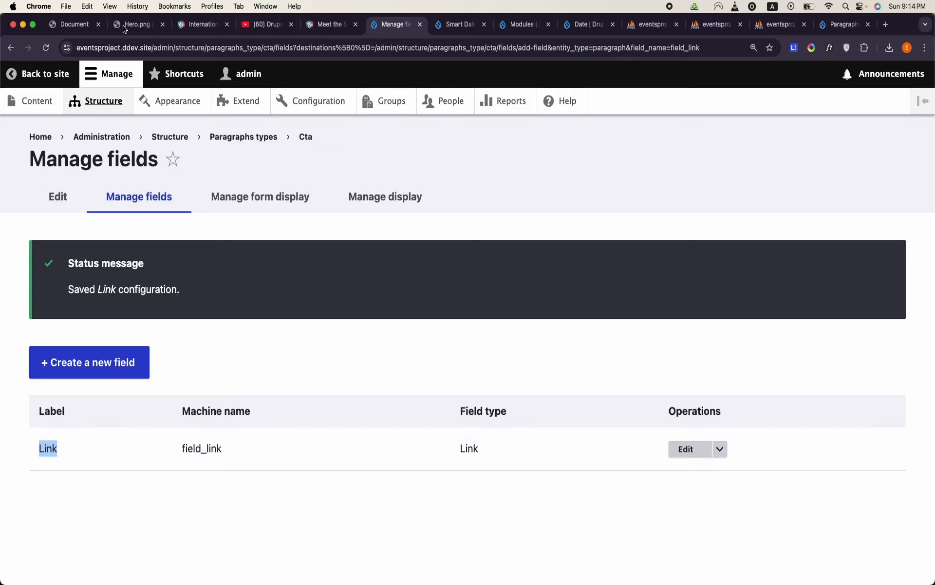
- Add a Paragraphs-type field labelled Content to the CTA Group paragraph type
left_click(107, 109)
scroll(111, 317, "down", 5)
left_click(108, 352)
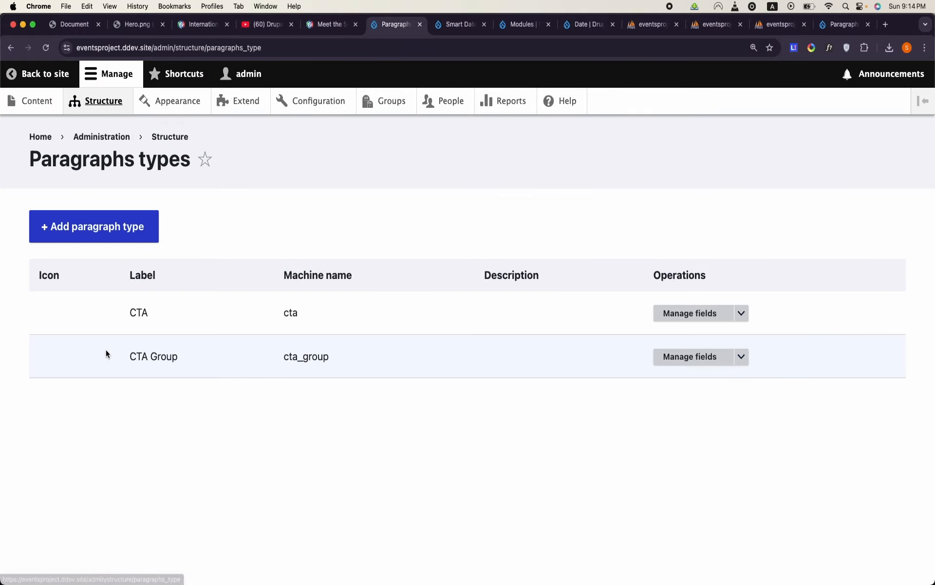
left_click(682, 360)
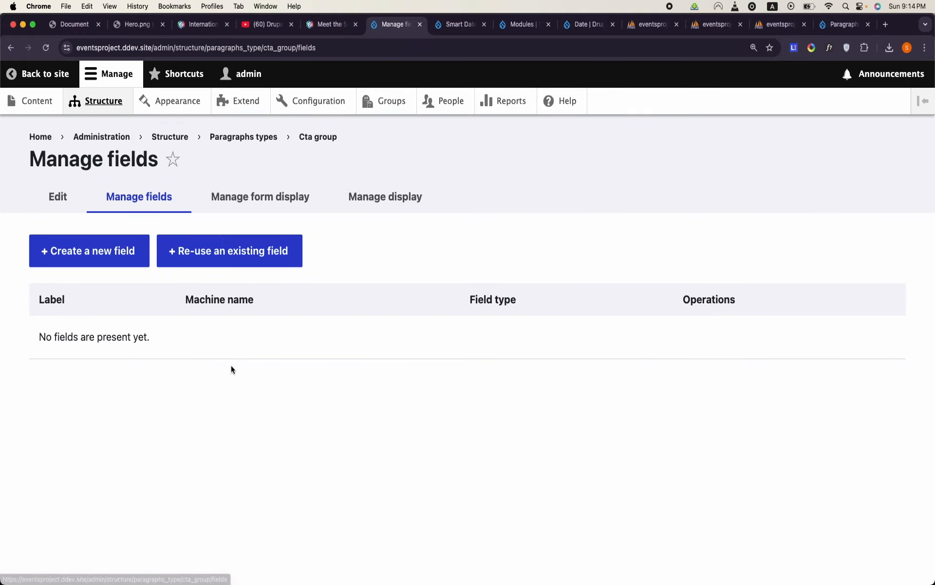
left_click(96, 253)
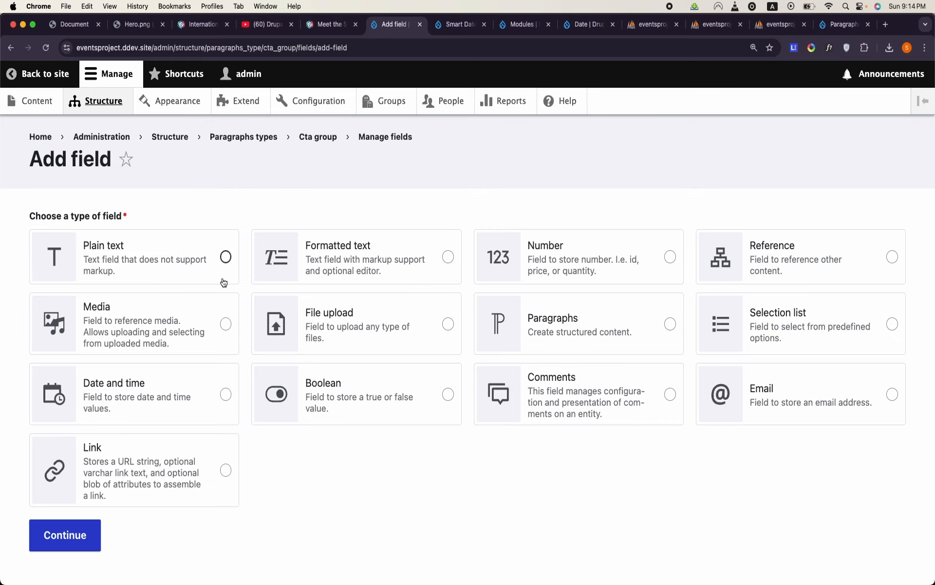
left_click(591, 330)
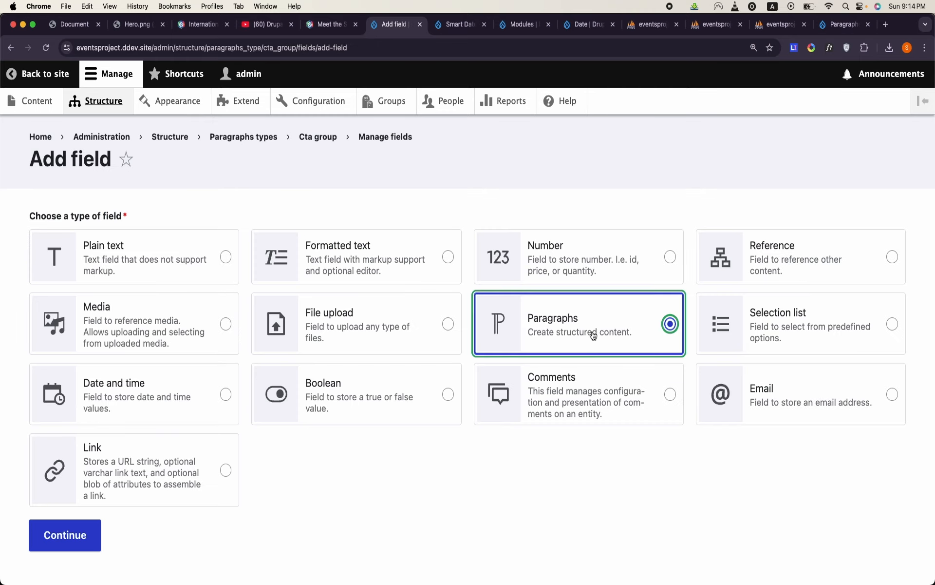
left_click(80, 526)
left_click(144, 236)
type("C")
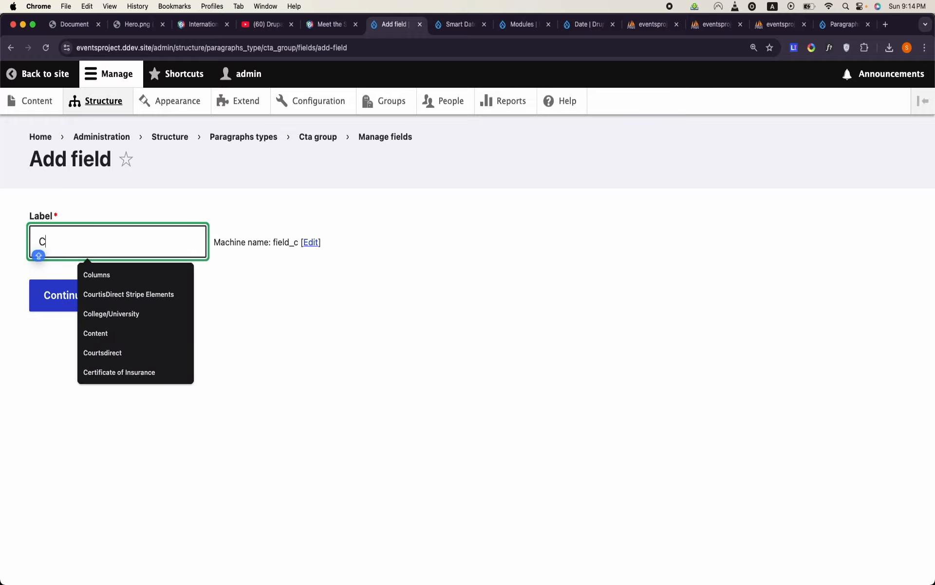
type("ontent")
left_click(276, 283)
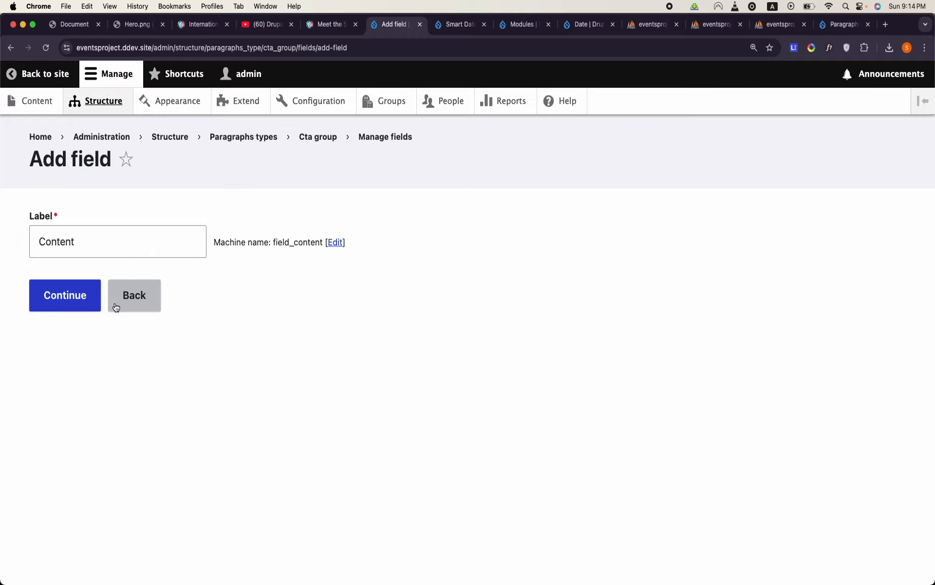
left_click(63, 298)
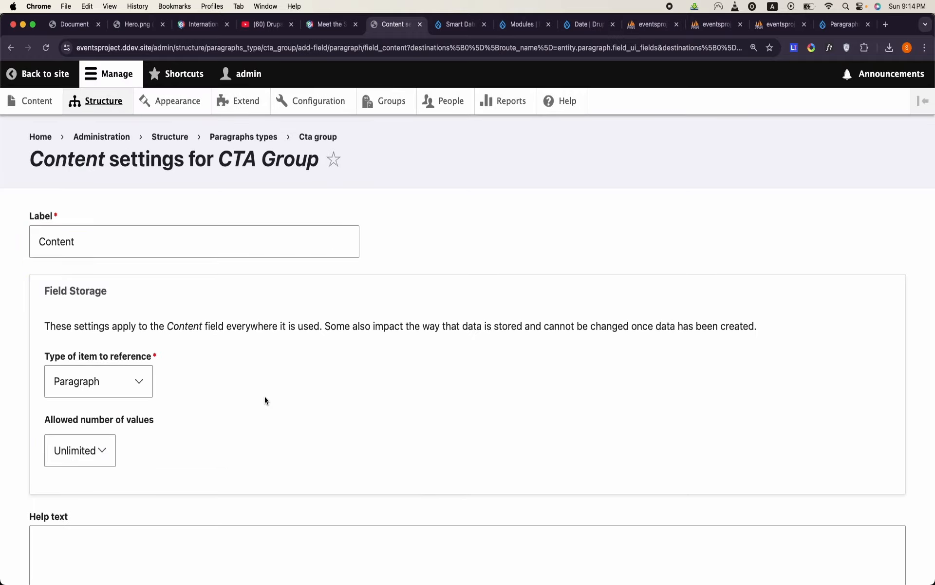
- Allow only the CTA paragraph type in CTA Group's Content field and save the field settings
scroll(264, 396, "down", 10)
scroll(265, 401, "down", 4)
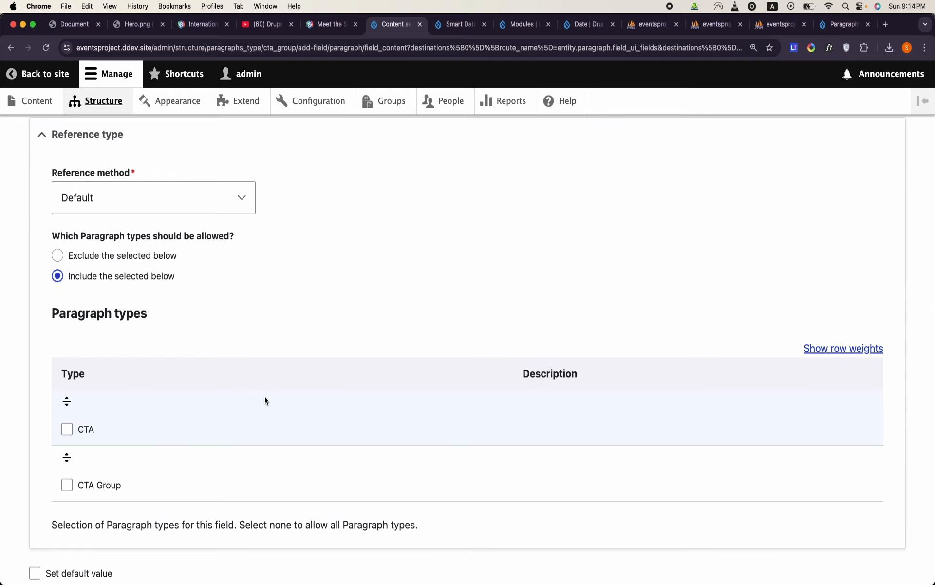
left_click(66, 429)
scroll(68, 428, "down", 5)
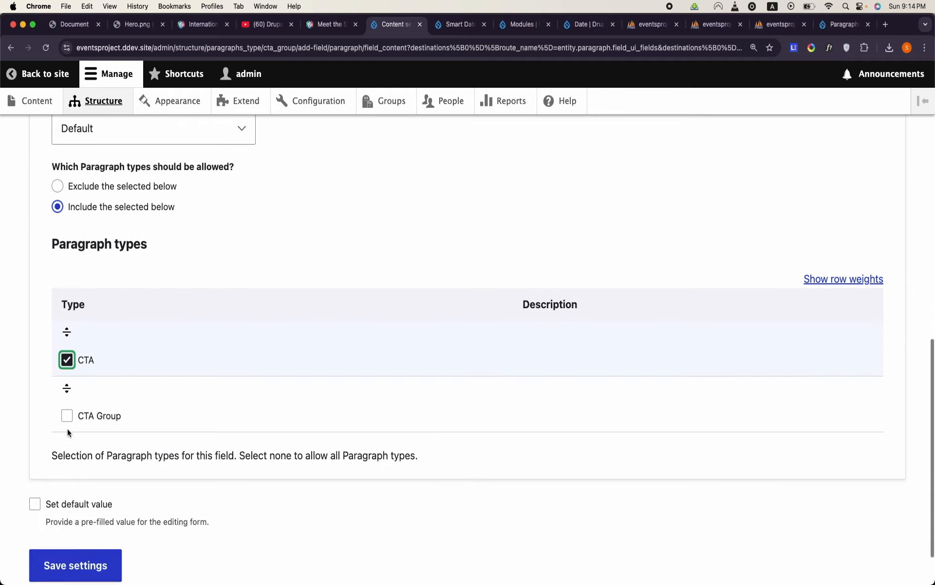
left_click(95, 519)
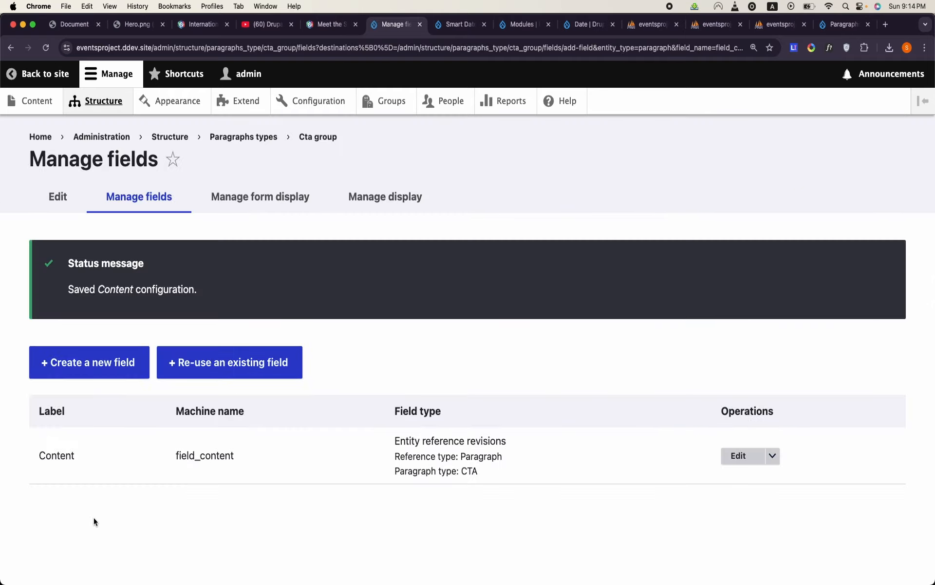
left_click_drag(44, 459, 174, 467)
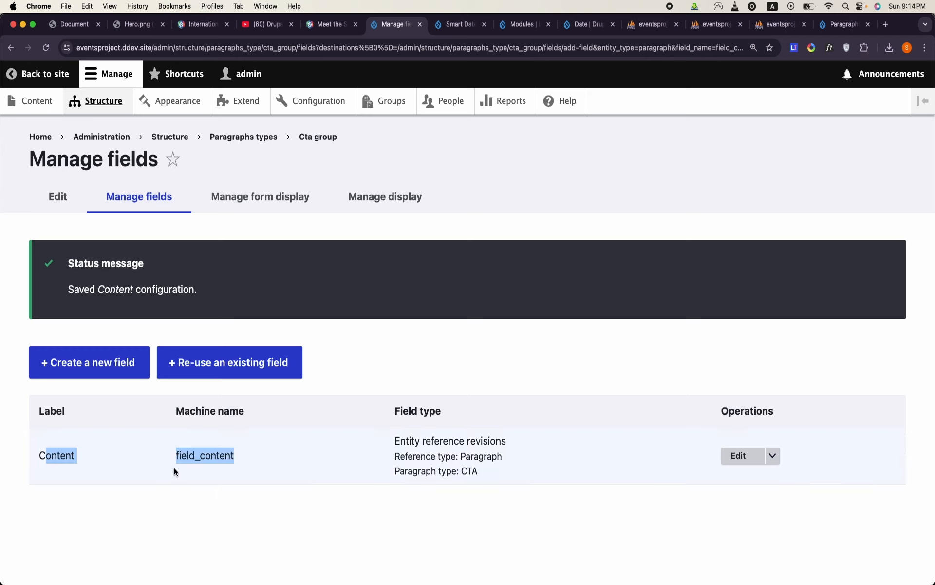
left_click(262, 486)
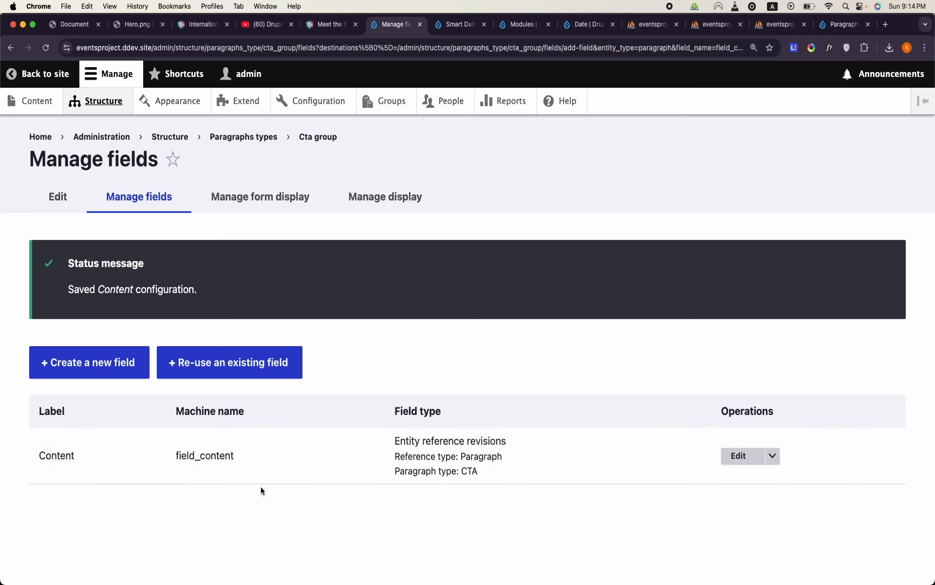
- Open the field management page of the Event group type
left_click(102, 105)
scroll(117, 302, "down", 5)
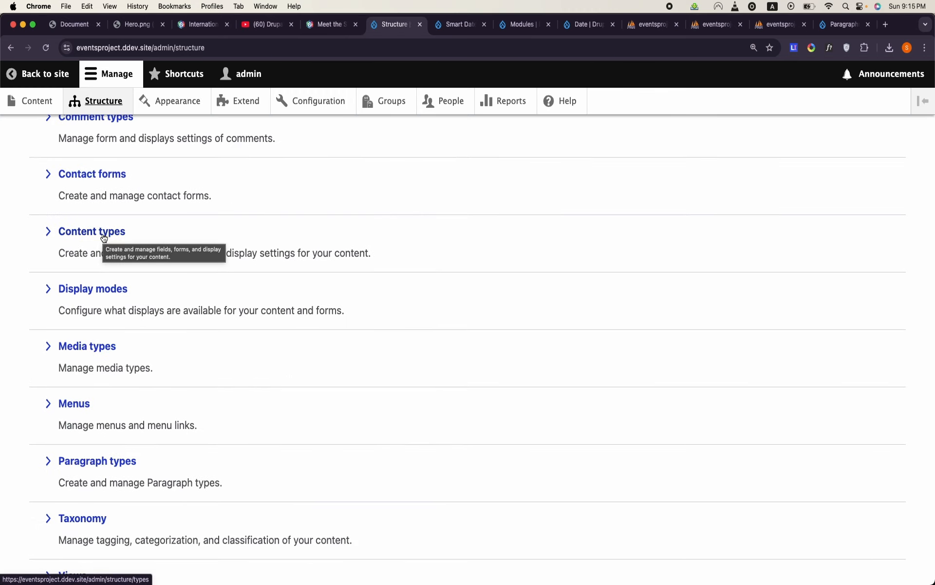
scroll(165, 351, "down", 2)
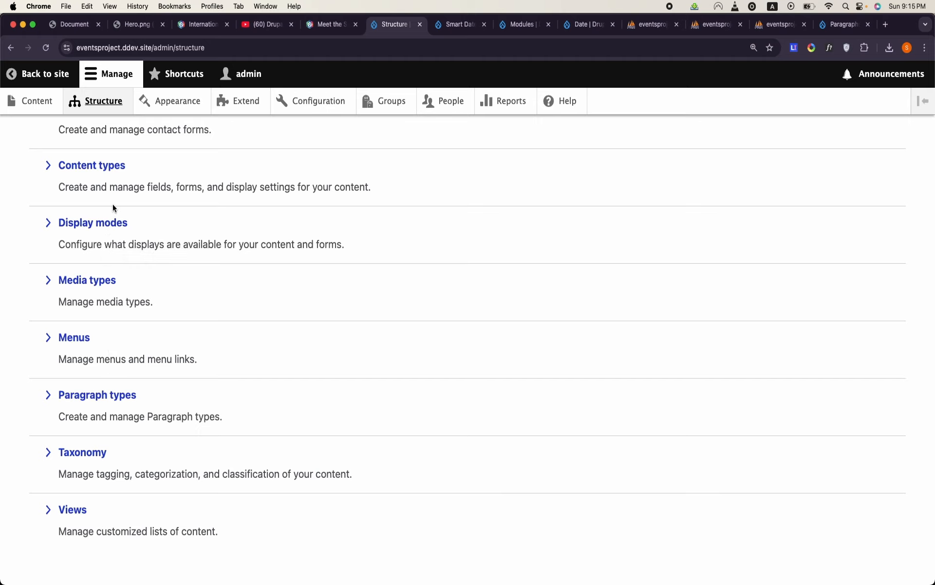
scroll(176, 263, "up", 7)
left_click(388, 101)
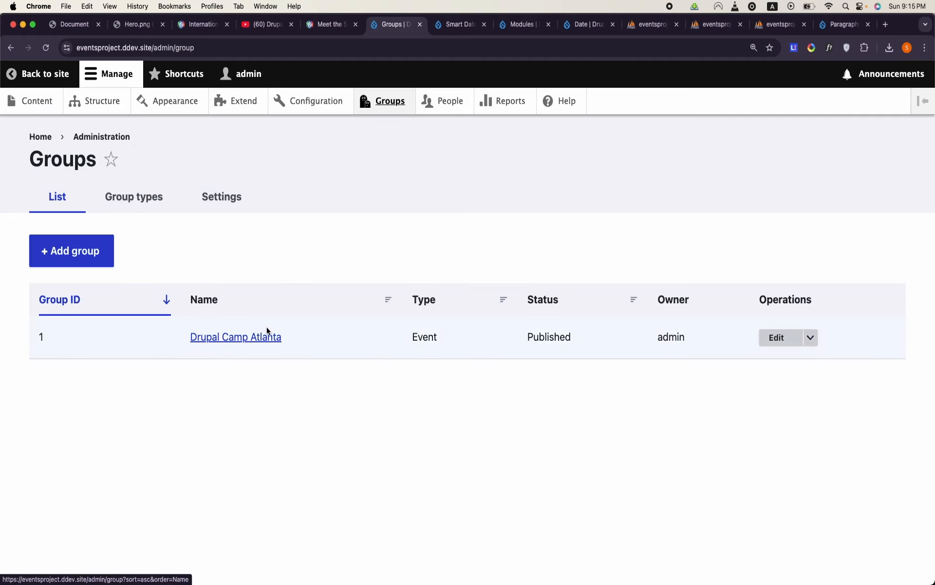
left_click(130, 201)
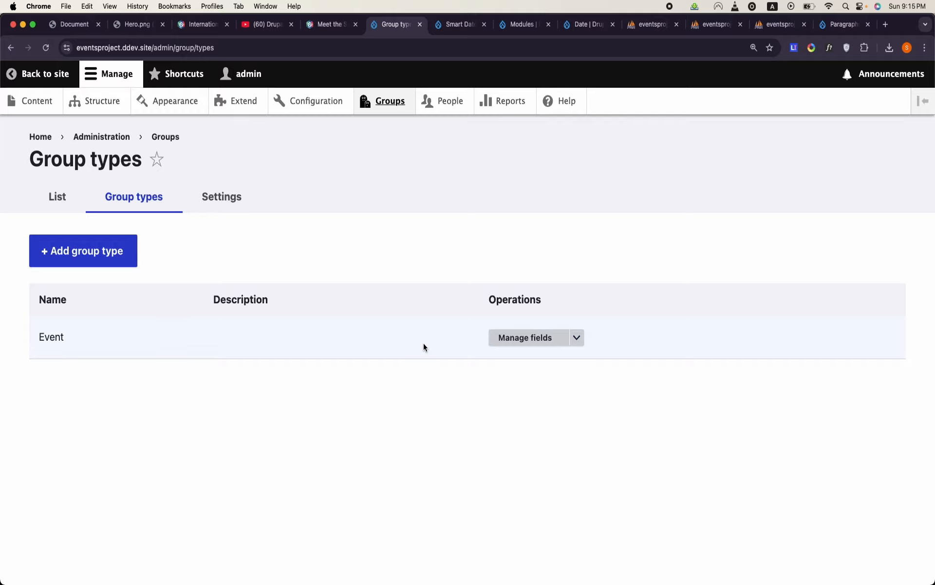
left_click(530, 346)
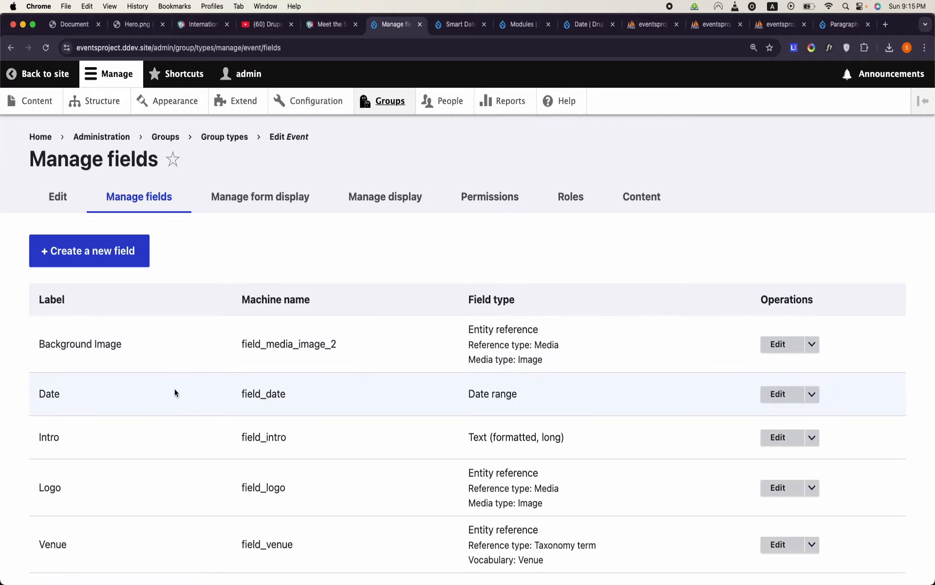
- Add a Paragraphs-type field labelled Content to the Event group type
scroll(175, 391, "down", 2)
left_click(104, 204)
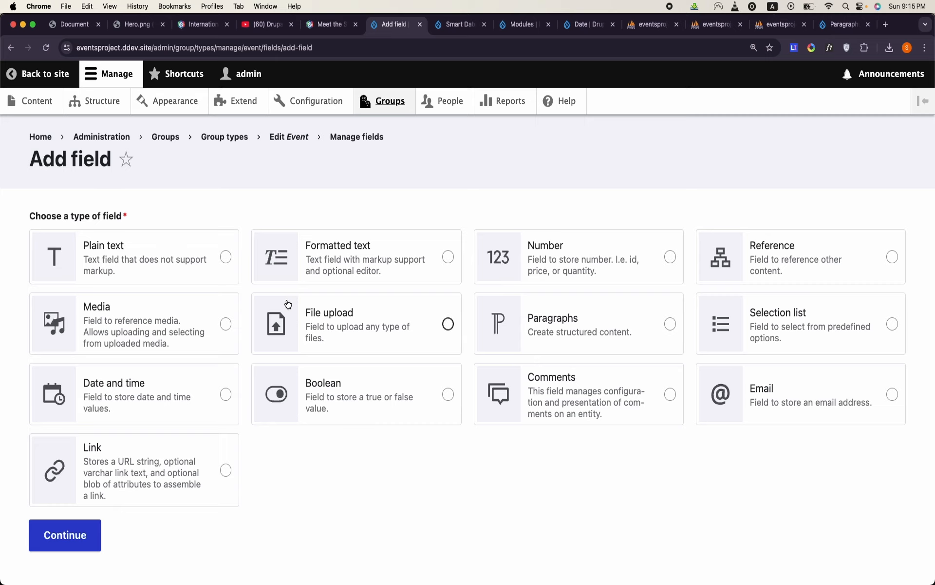
left_click(589, 326)
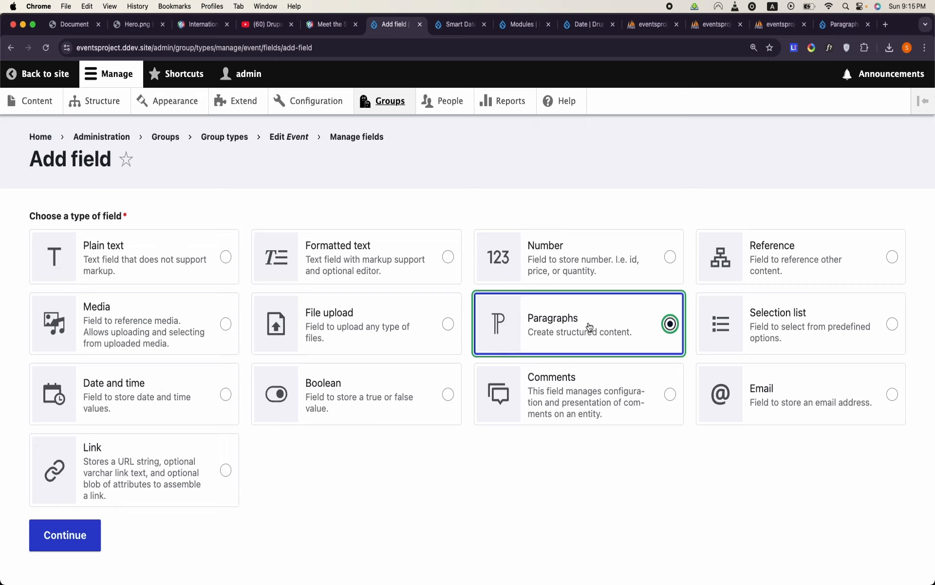
left_click(65, 535)
left_click(135, 235)
type("Cint")
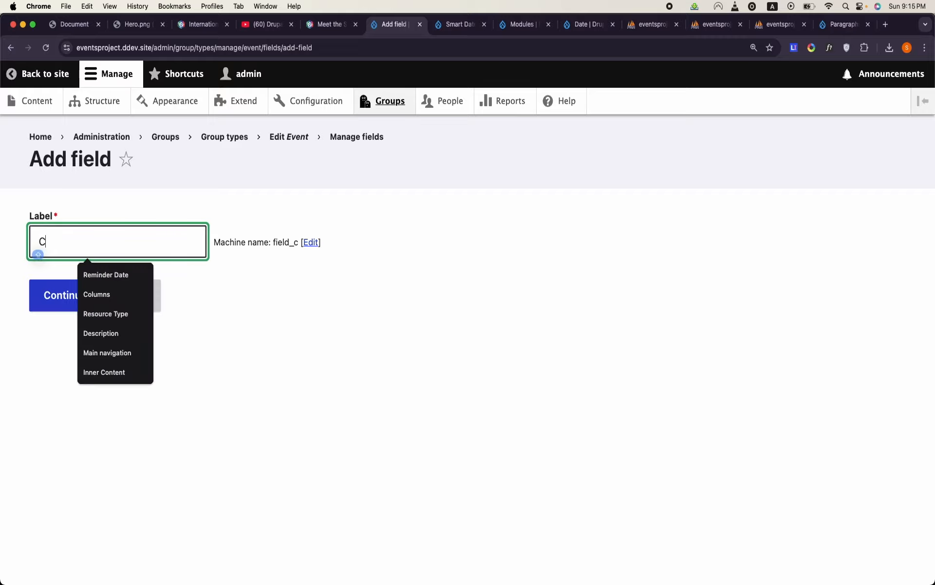
key("BackSpace")
key("BackSpace")
key("BackSpace")
type("ontent")
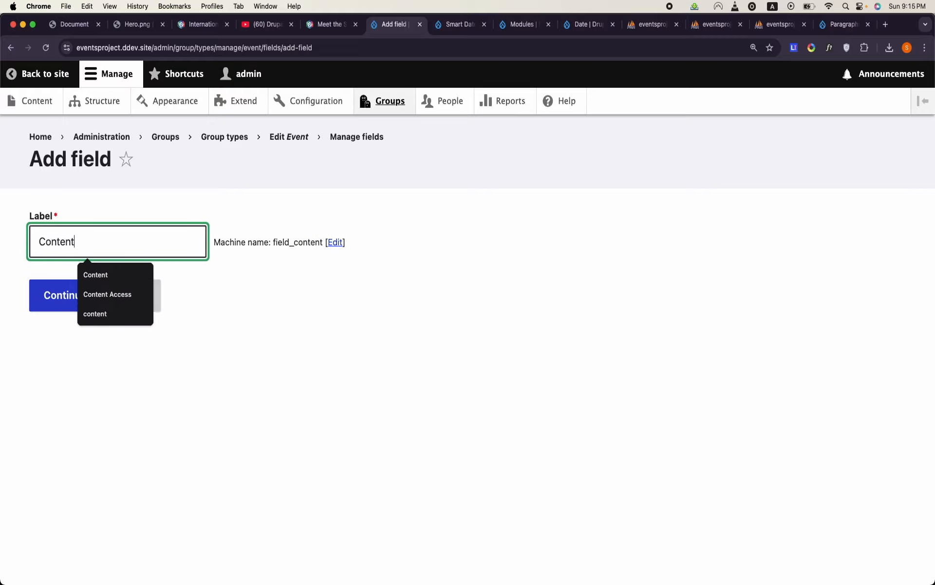
left_click(315, 295)
left_click(36, 303)
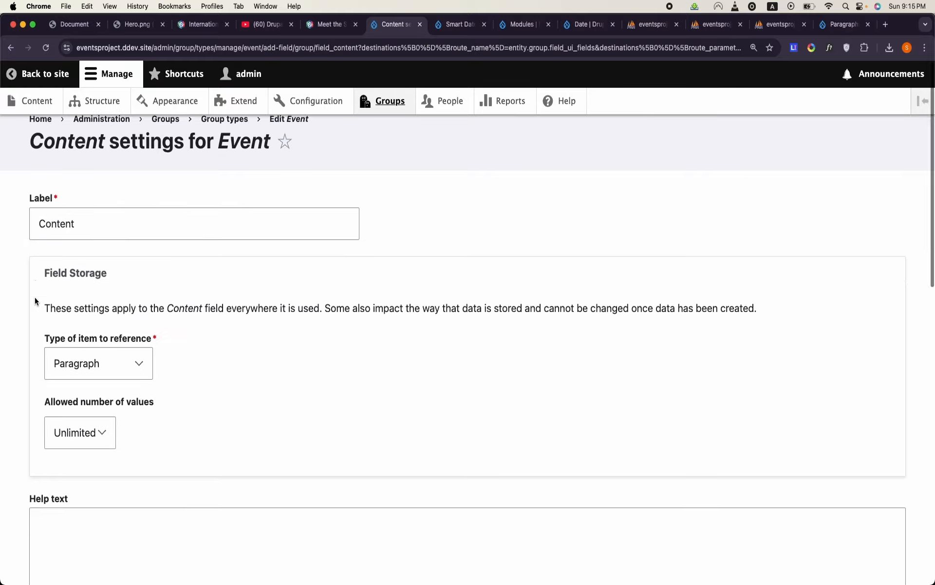
- Allow only the CTA Group paragraph type in the Event's Content field and save the settings
scroll(35, 302, "down", 10)
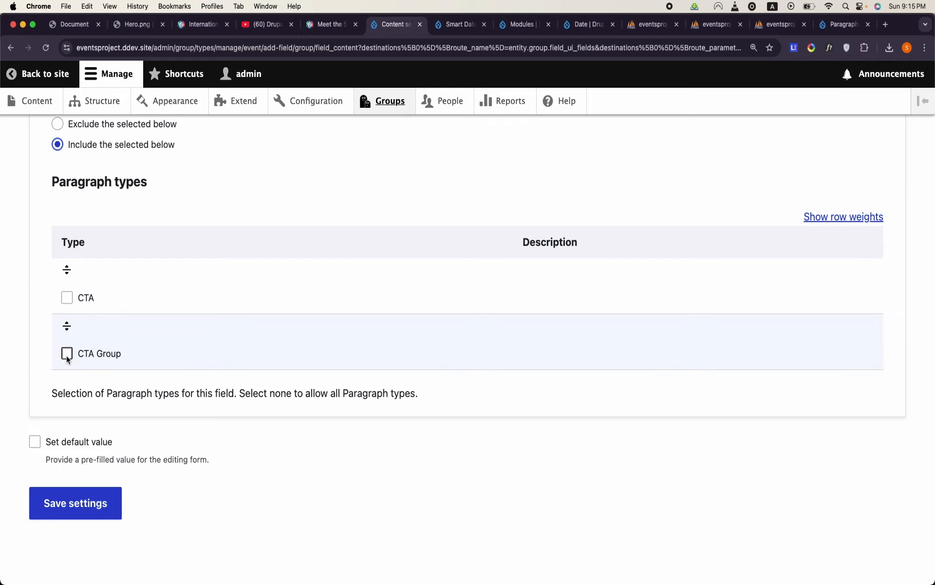
left_click(67, 354)
left_click(108, 516)
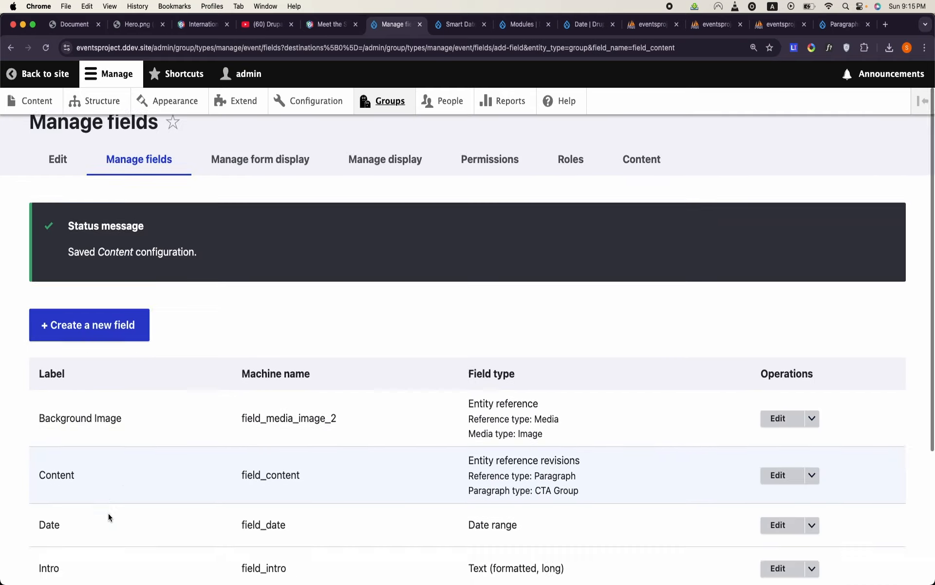
scroll(108, 516, "down", 5)
- Open the Drupal Camp Atlanta group for editing and go to its Content section
left_click(377, 105)
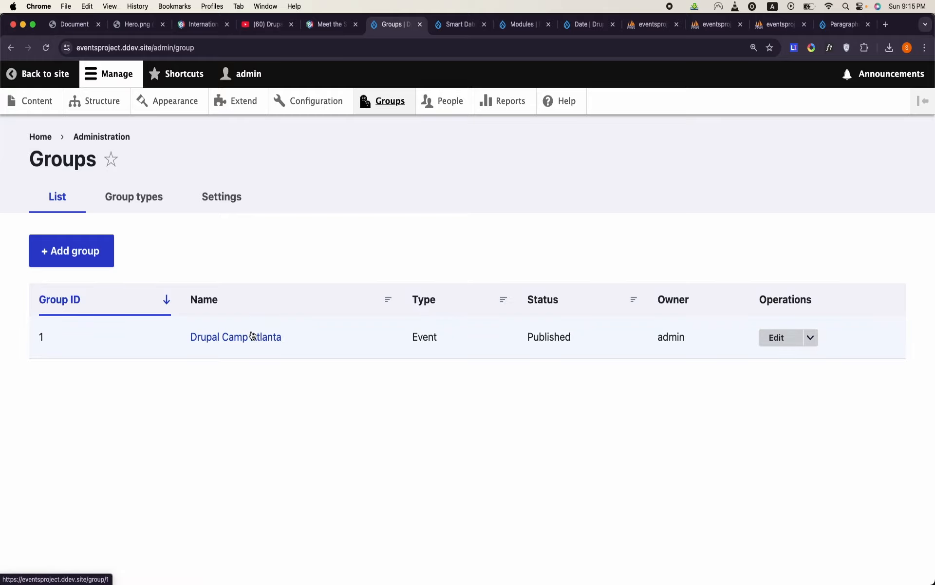
left_click(252, 336)
scroll(252, 334, "down", 20)
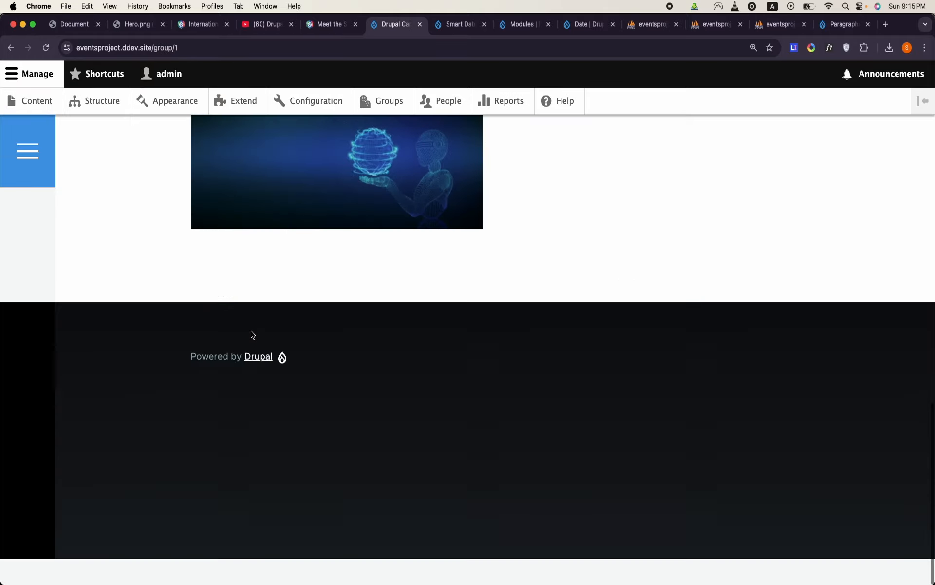
scroll(252, 334, "up", 12)
scroll(253, 334, "up", 10)
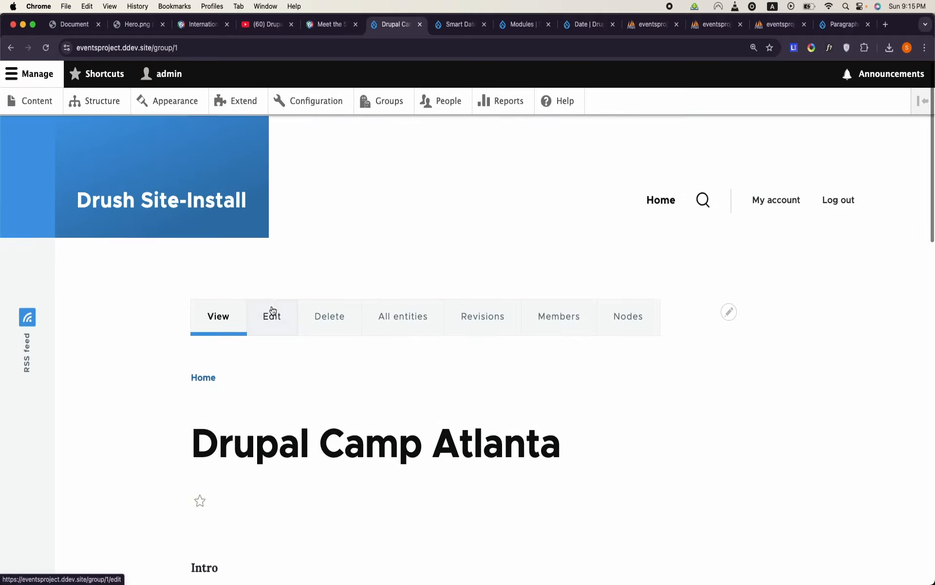
left_click(276, 324)
scroll(276, 324, "down", 20)
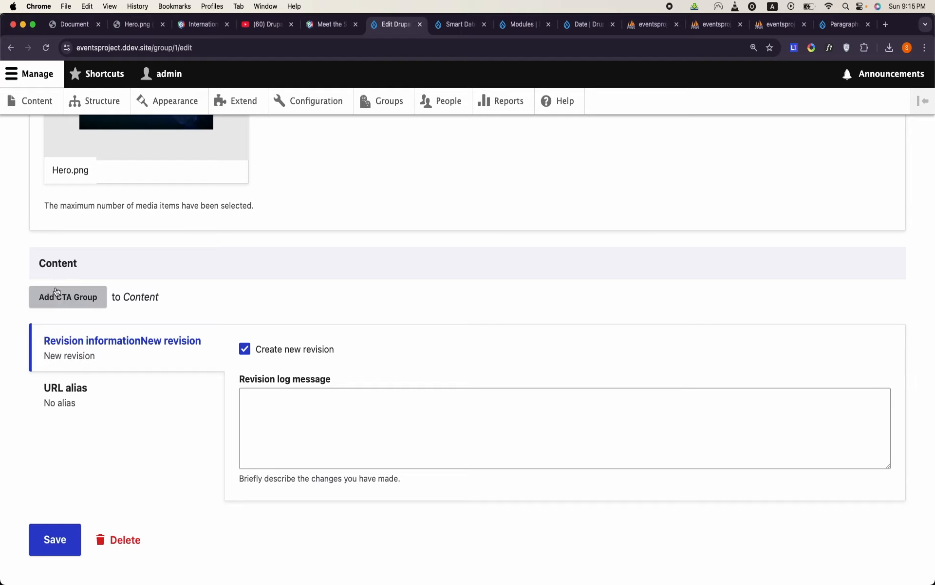
- Add a CTA Group to the group's content and give its CTA the URL /node/2 and link text Register Now
left_click(59, 307)
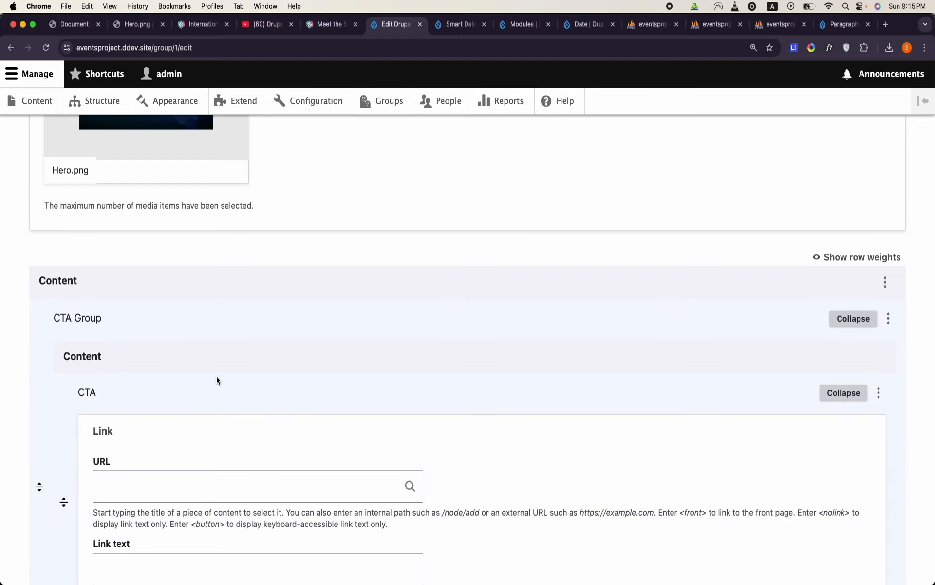
scroll(218, 378, "down", 4)
left_click(241, 310)
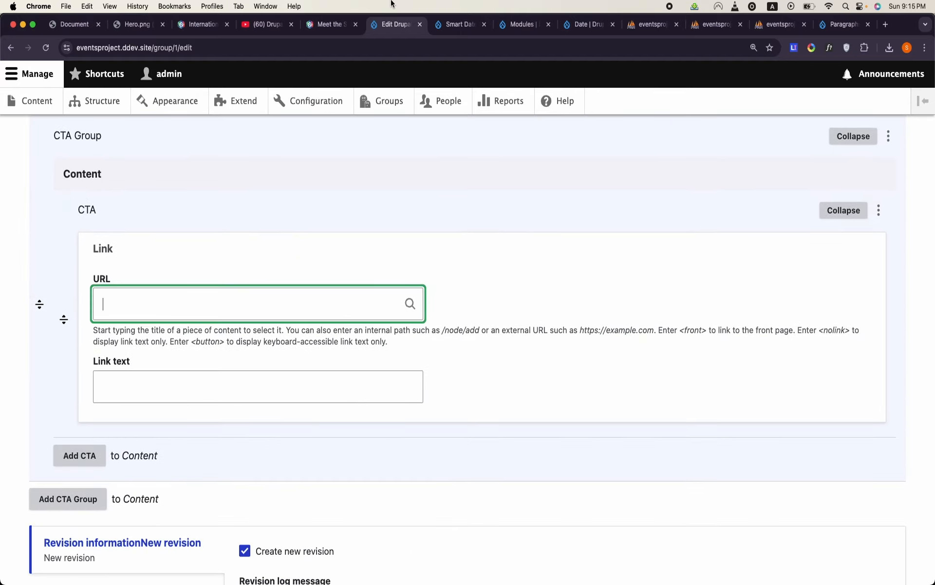
left_click(63, 30)
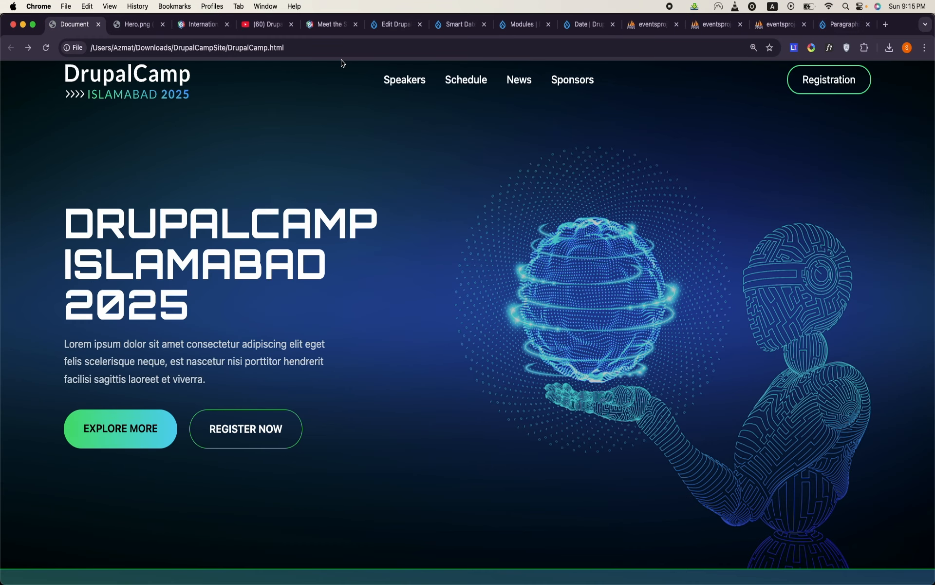
left_click(374, 30)
left_click(226, 295)
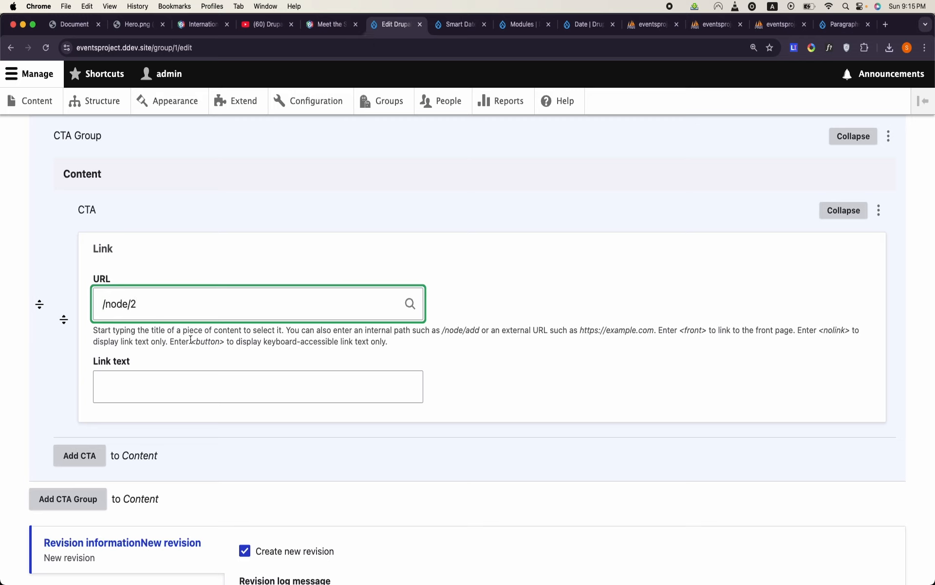
left_click(194, 376)
type("E")
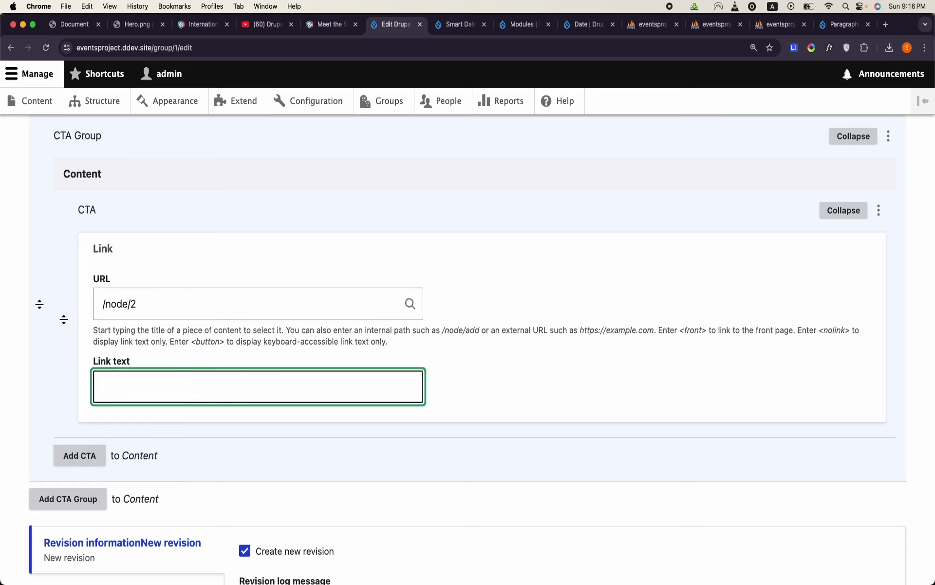
type("Register Now")
- Add a second CTA to the CTA Group and set its URL to /node/2
left_click(79, 455)
scroll(124, 442, "down", 3)
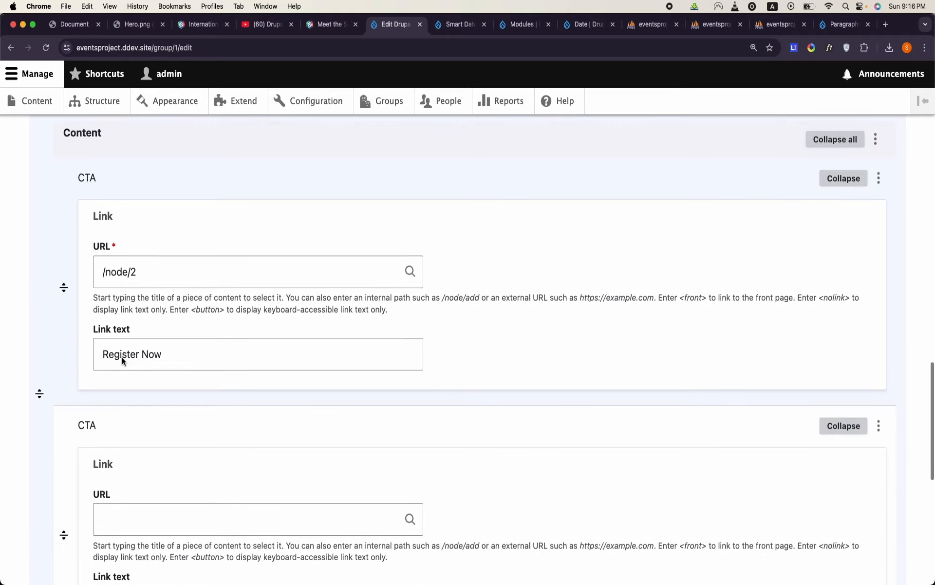
left_click(128, 456)
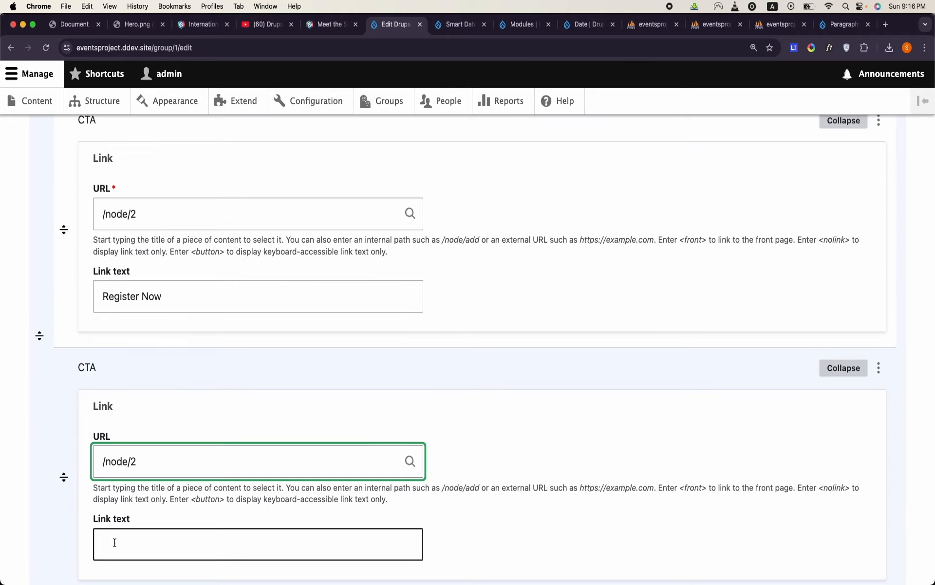
- Set the second CTA's link text to Explore More and save the Drupal Camp Atlanta group
left_click(115, 546)
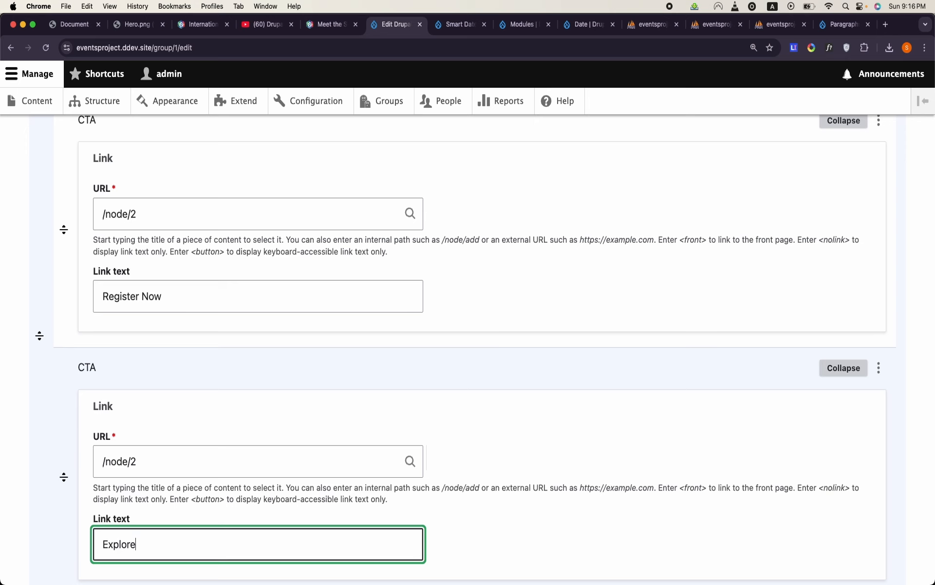
left_click(77, 29)
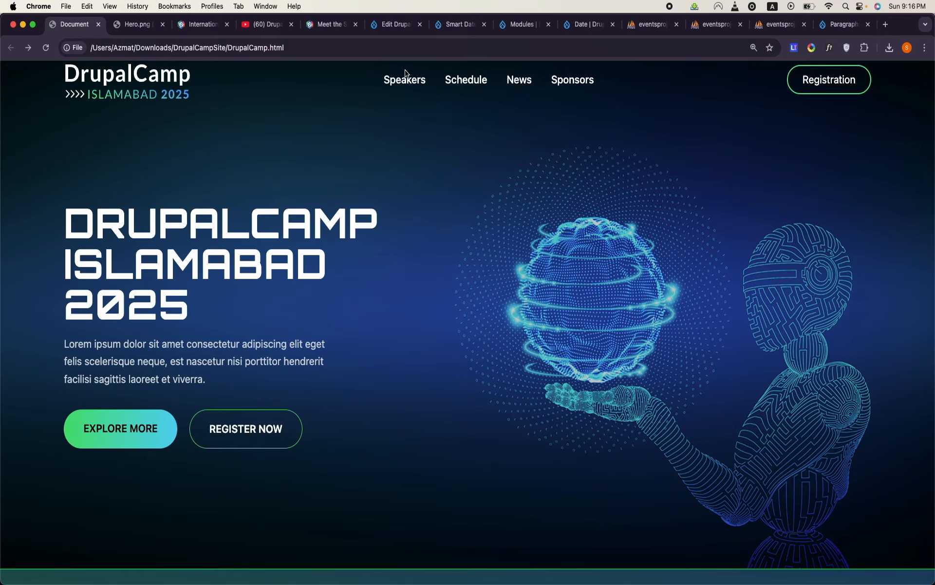
left_click(587, 25)
left_click(521, 24)
left_click(471, 27)
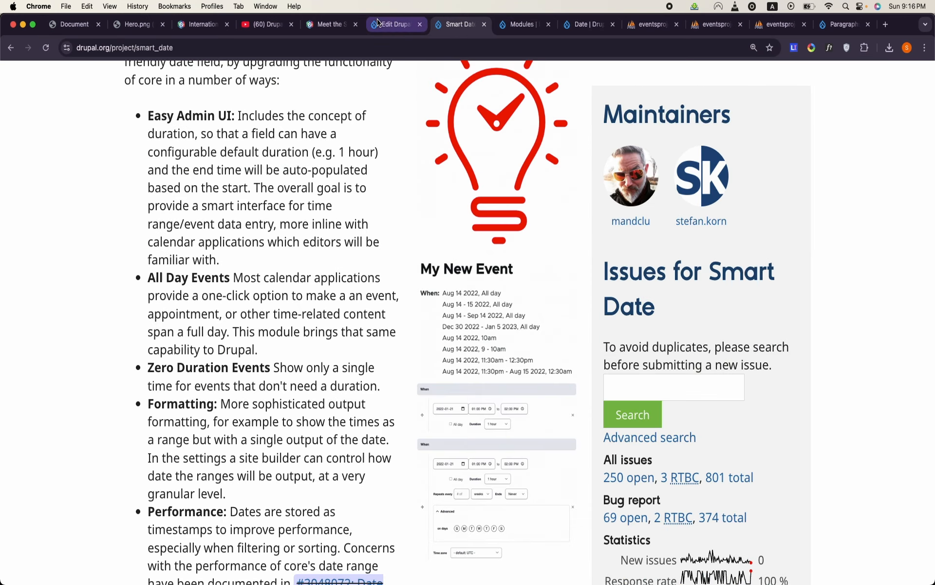
left_click(377, 25)
type("More")
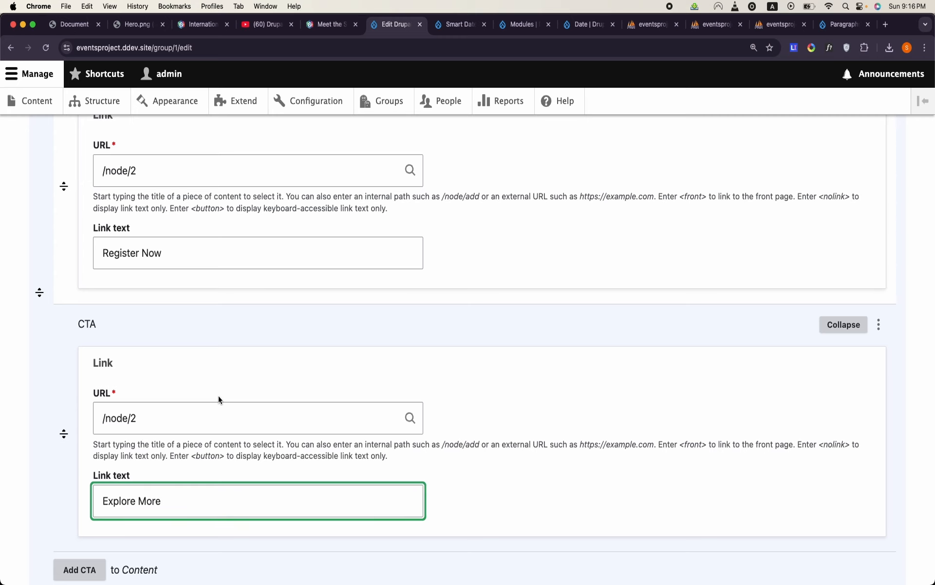
scroll(219, 397, "up", 1)
scroll(219, 397, "down", 3)
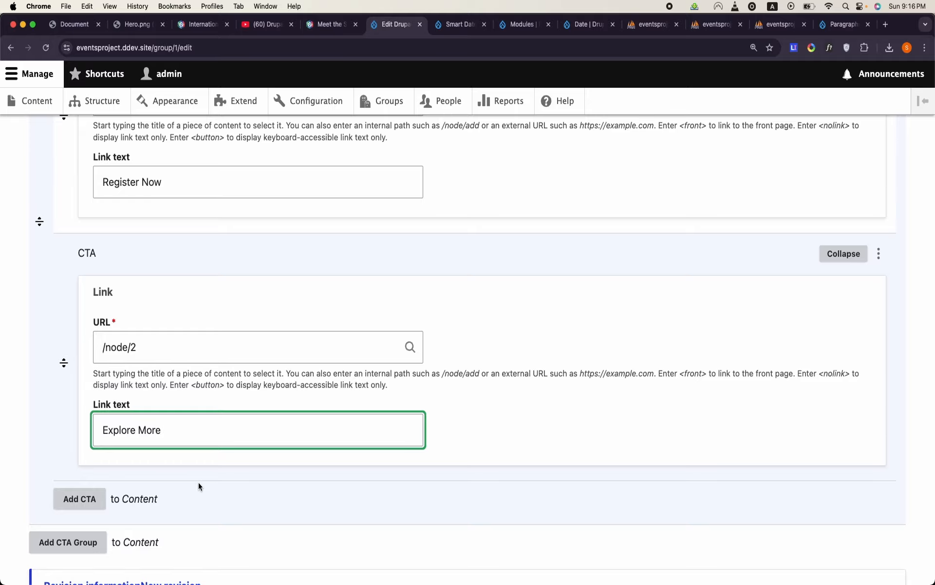
scroll(198, 485, "up", 3)
scroll(198, 485, "down", 8)
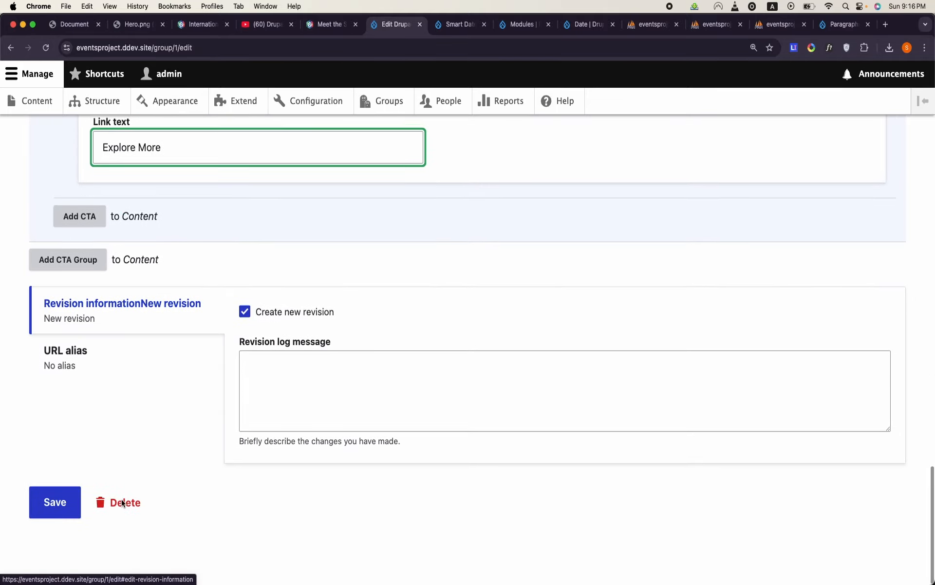
left_click(68, 509)
- Review the saved group page's background image and CTA links, and compare them with the mockup's hero title, intro text and buttons
scroll(367, 375, "down", 15)
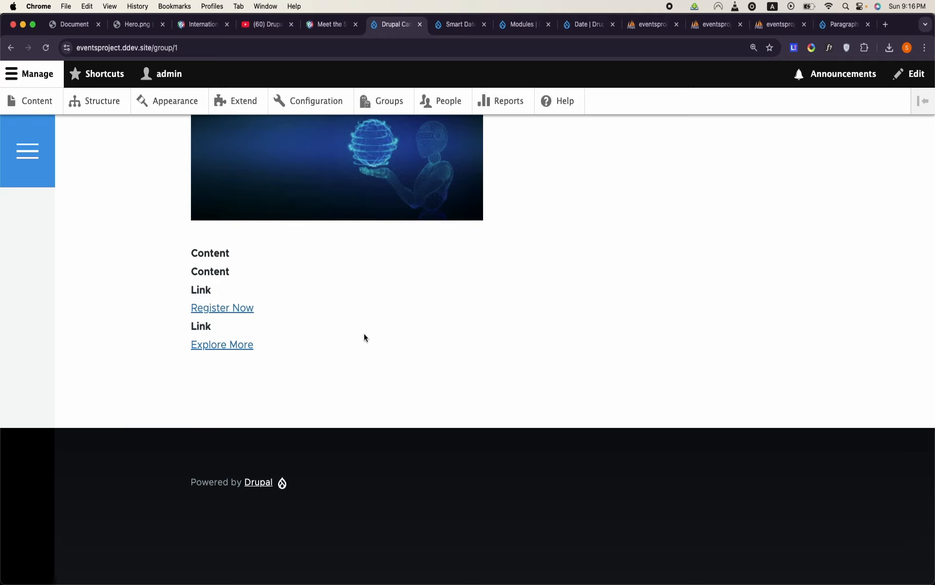
scroll(364, 336, "up", 3)
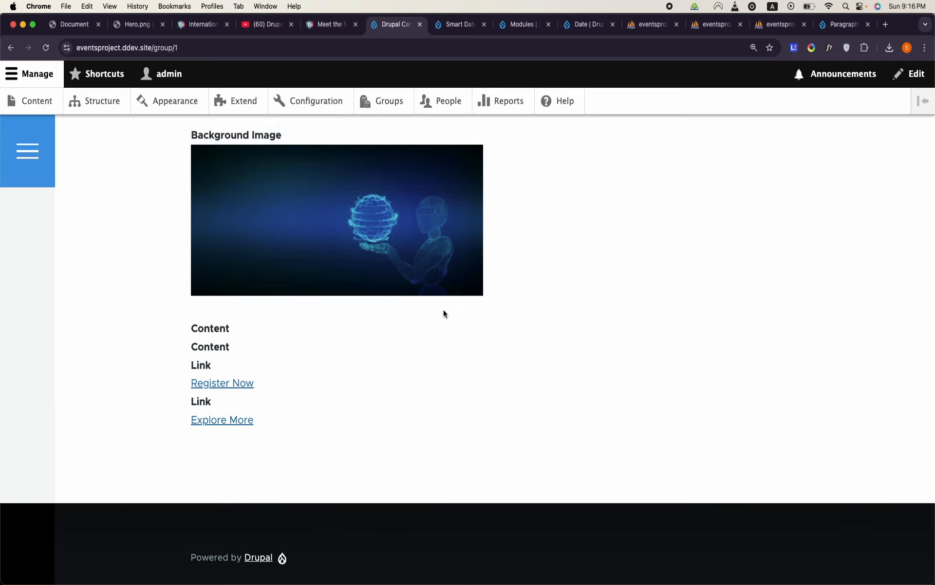
left_click(70, 29)
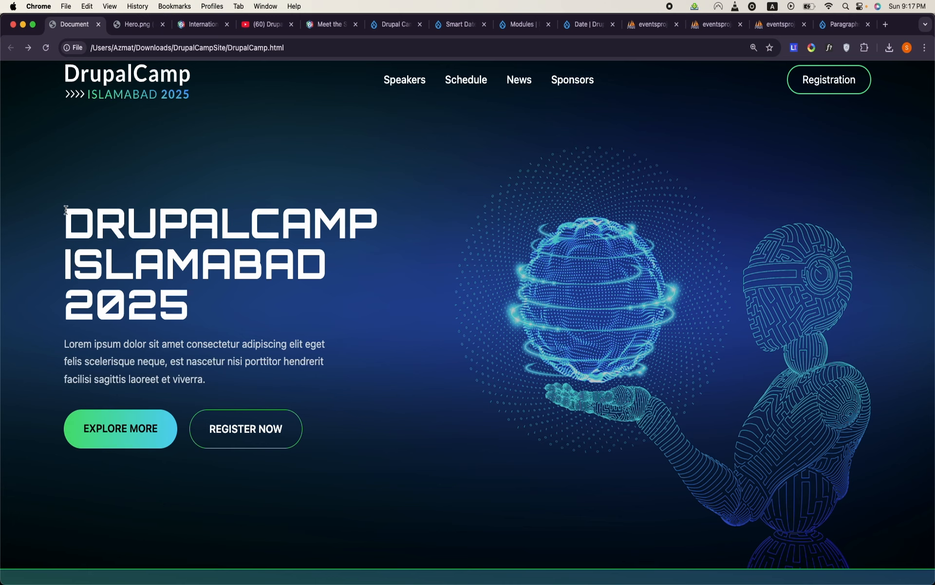
left_click_drag(66, 209, 215, 305)
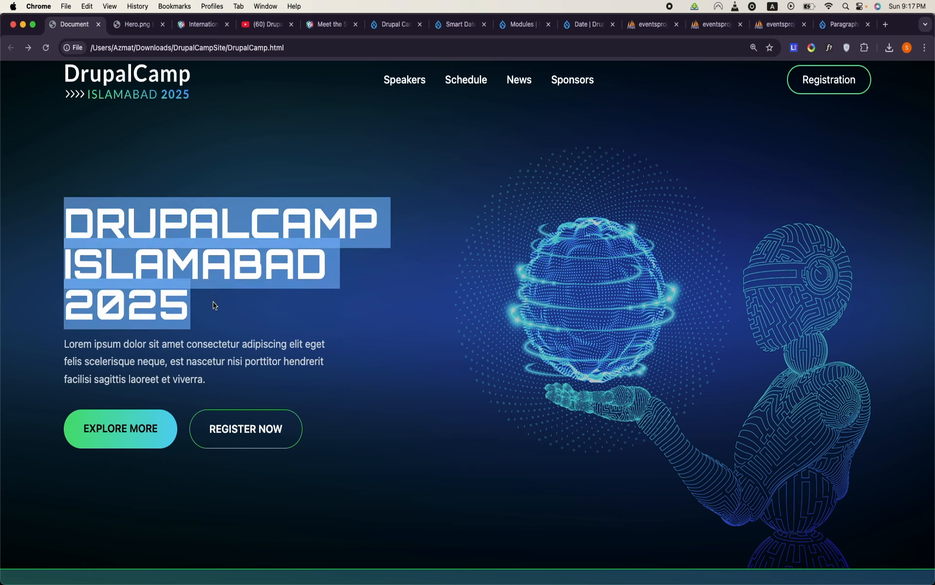
left_click(215, 305)
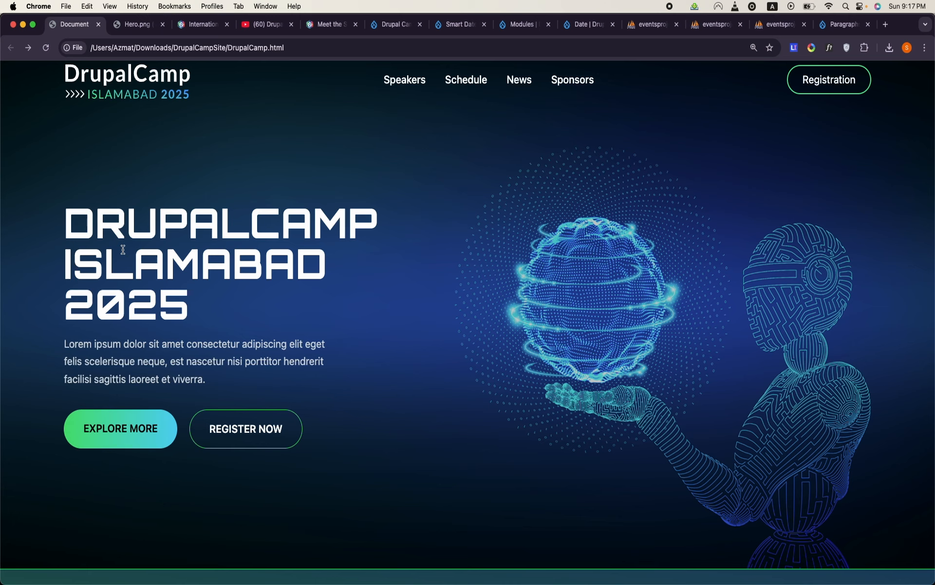
triple_click(123, 249)
left_click(123, 249)
triple_click(129, 337)
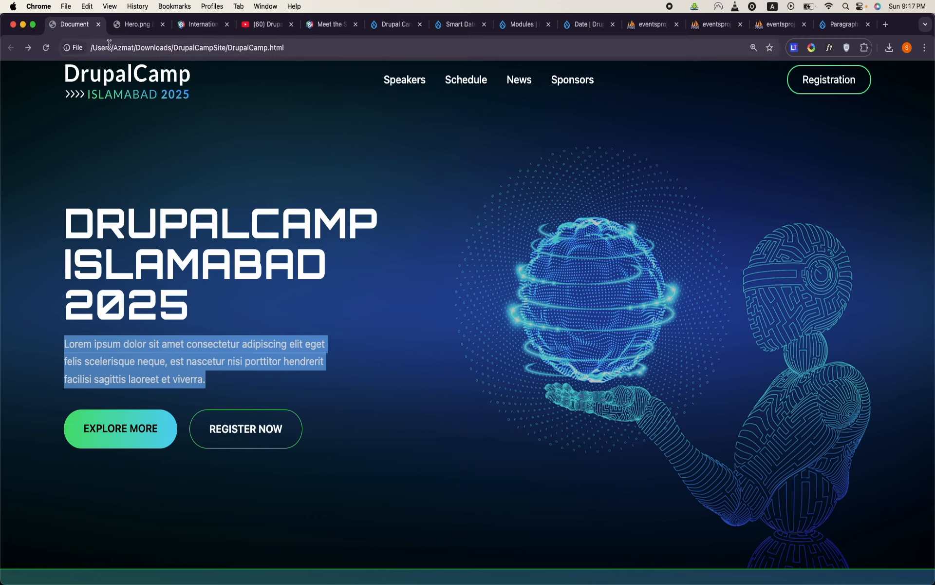
- Return to the Drupal site and start a new view named Hero
left_click(456, 25)
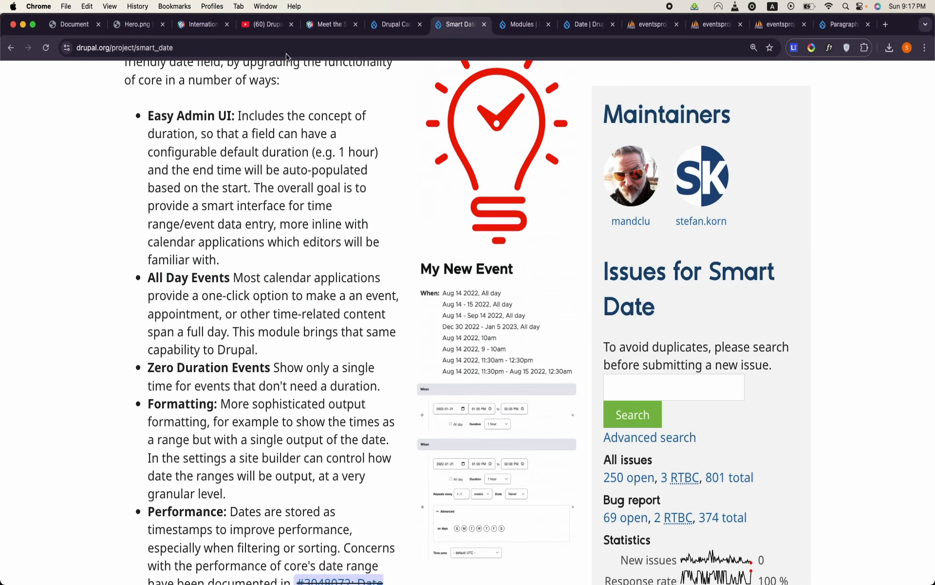
left_click(396, 26)
left_click(95, 101)
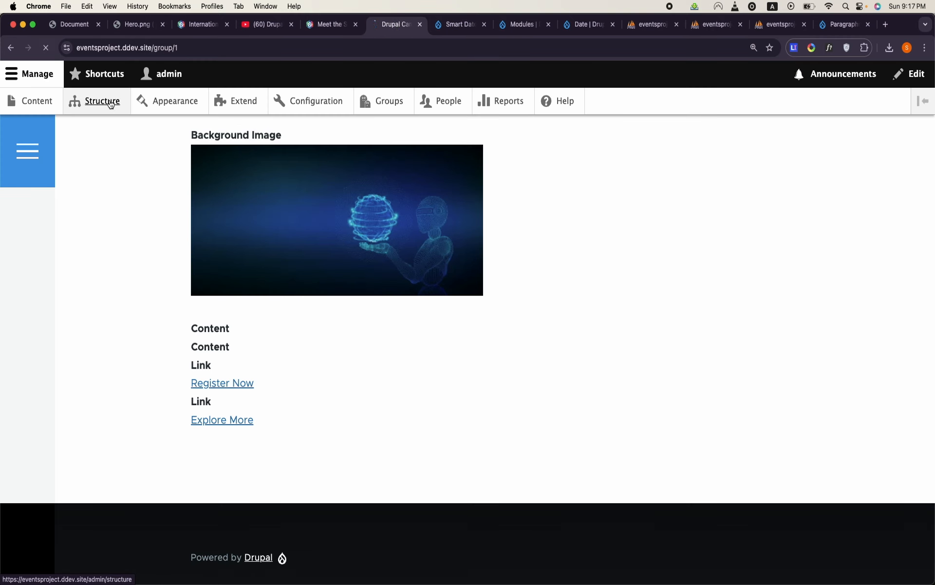
scroll(98, 355, "down", 8)
left_click(73, 467)
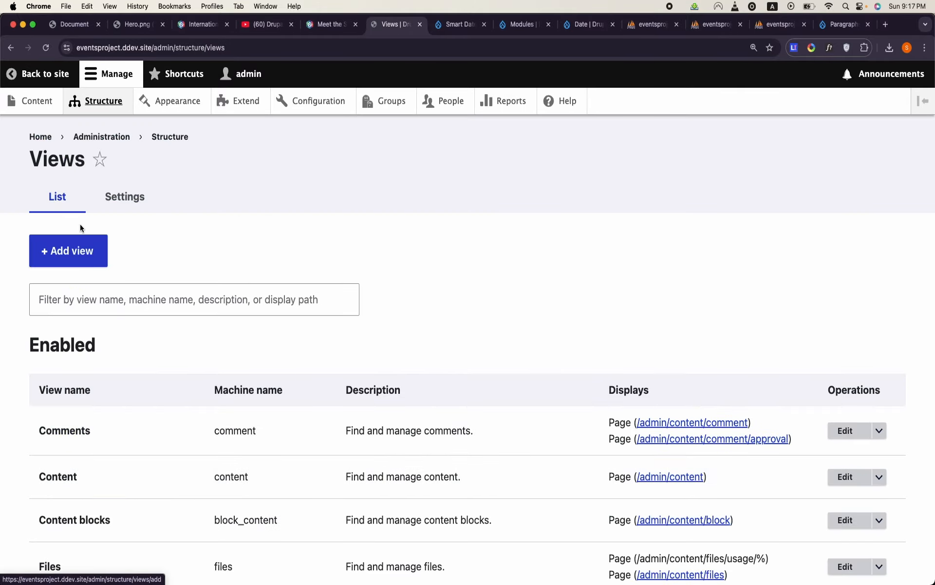
left_click(76, 263)
left_click(111, 288)
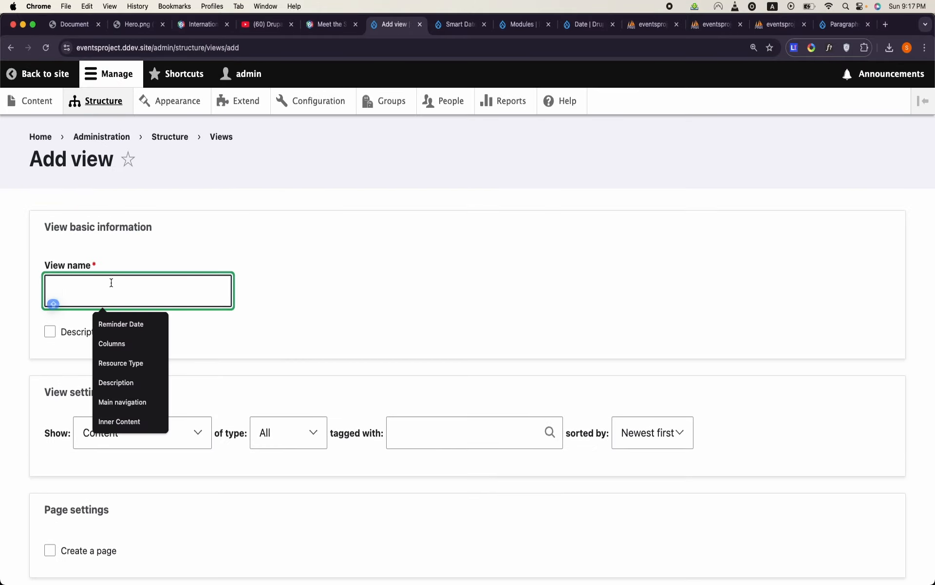
type("Hero")
left_click(390, 269)
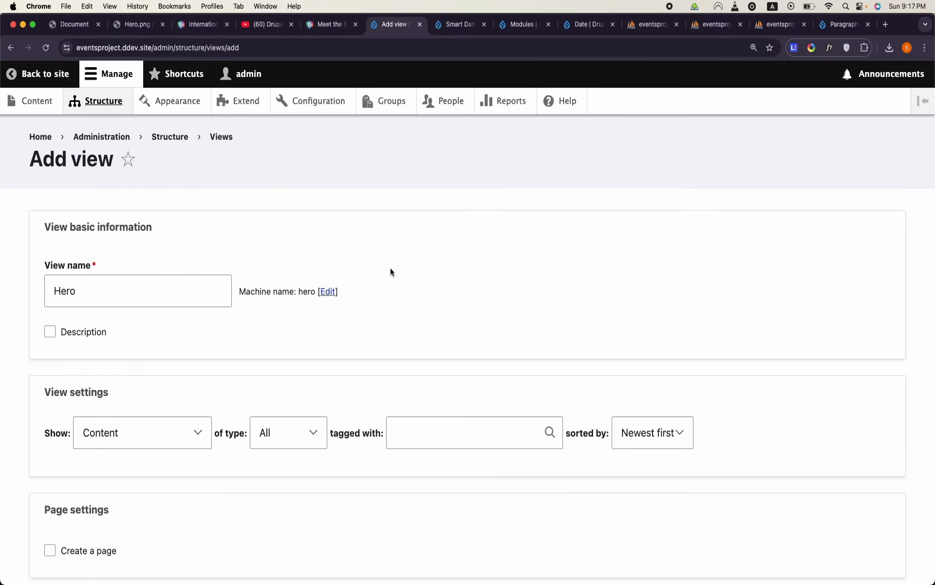
scroll(390, 269, "down", 5)
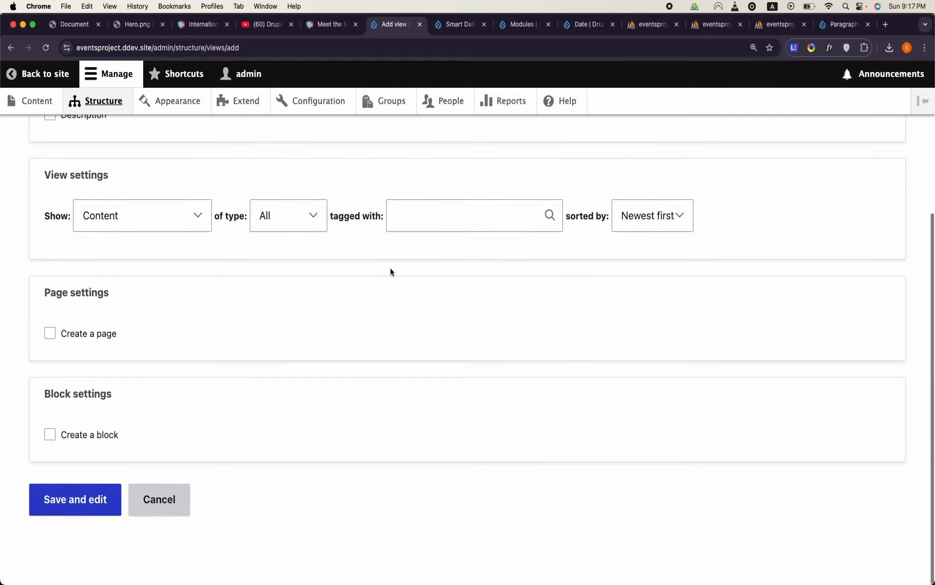
- Set the Hero view to show Group entities of type Event
left_click(176, 212)
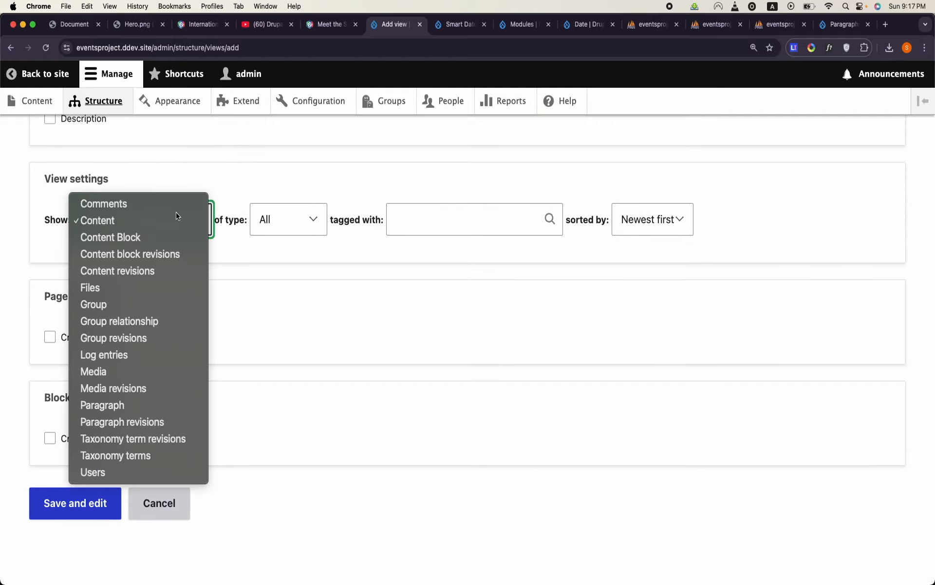
left_click(142, 302)
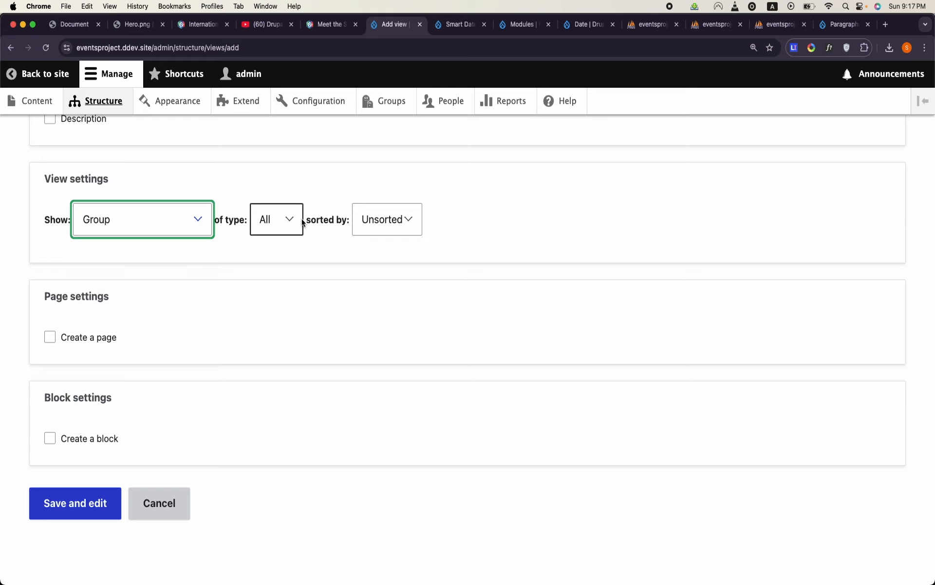
left_click(285, 220)
left_click(294, 236)
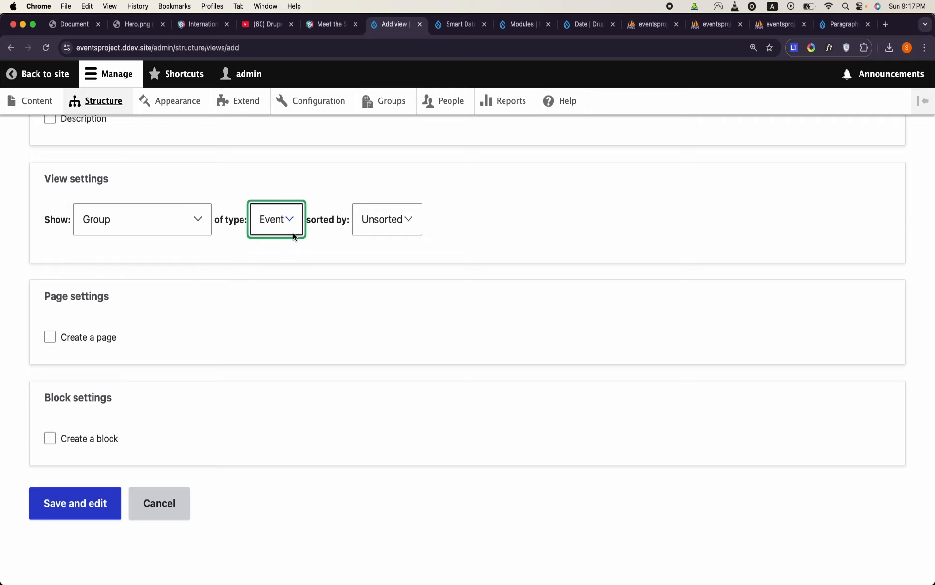
- Create a block for the Hero view with 1 item per block, and save the view for further editing
left_click(100, 438)
scroll(99, 440, "down", 2)
scroll(99, 440, "down", 4)
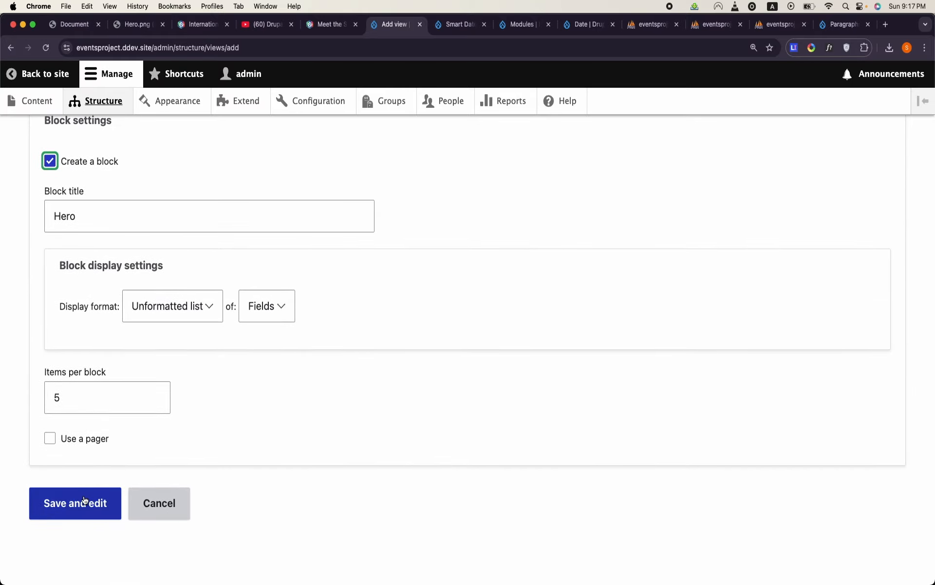
left_click(105, 403)
type("1")
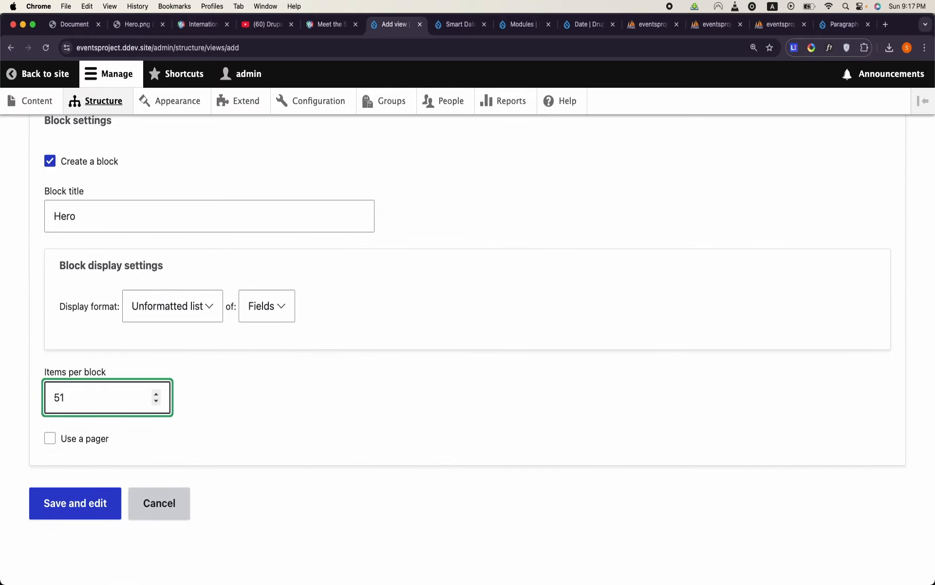
left_click(75, 503)
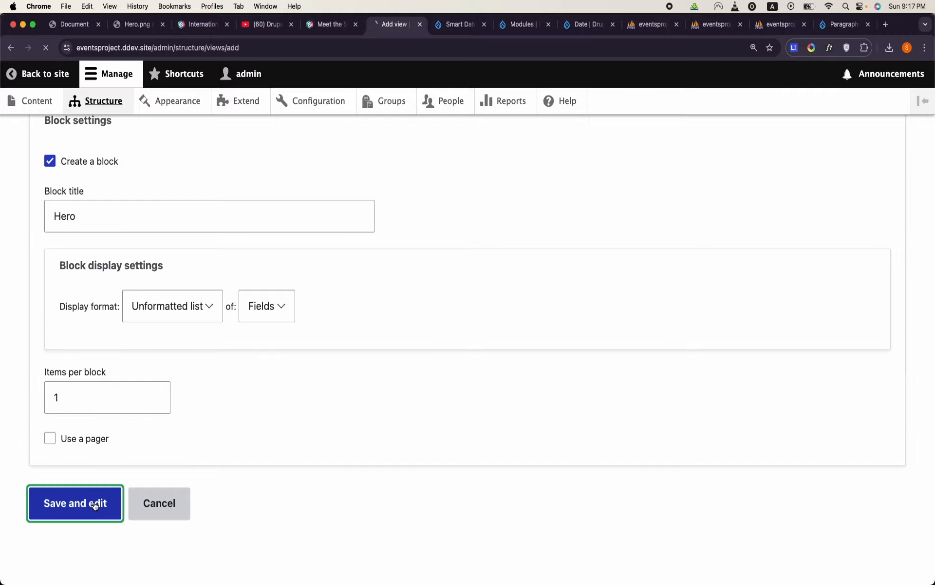
- Review the Hero view's preview and open the selection of fields to add to its block display
scroll(396, 408, "down", 10)
scroll(396, 407, "down", 5)
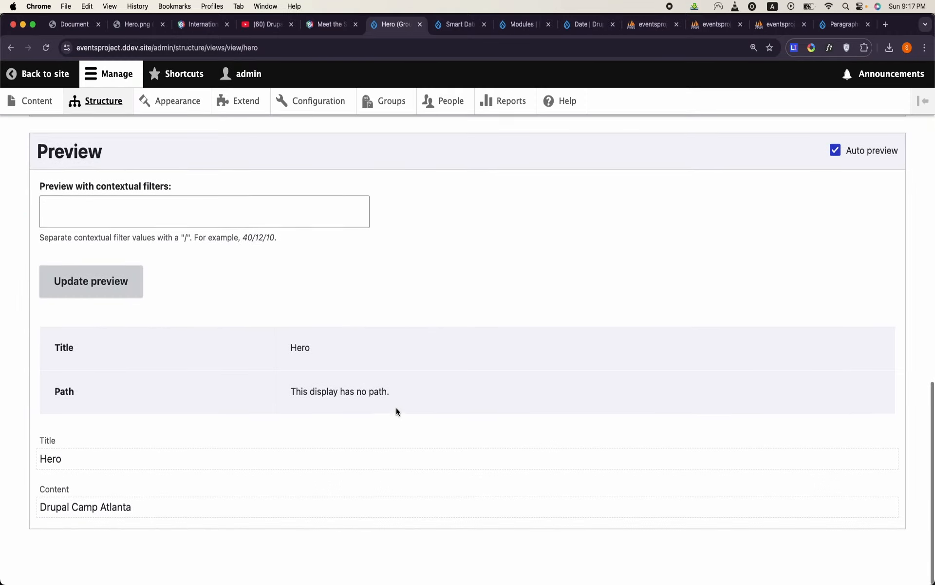
scroll(128, 508, "up", 10)
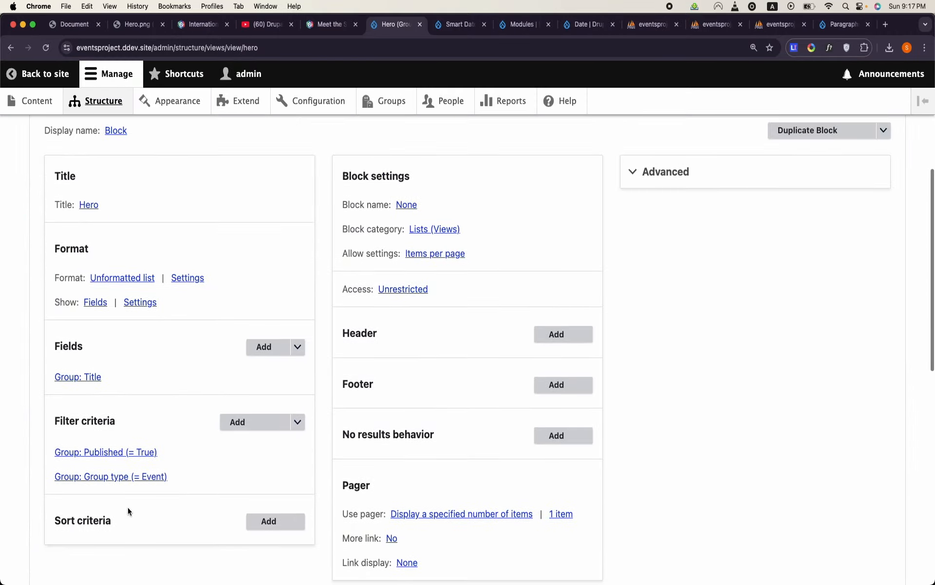
left_click(264, 343)
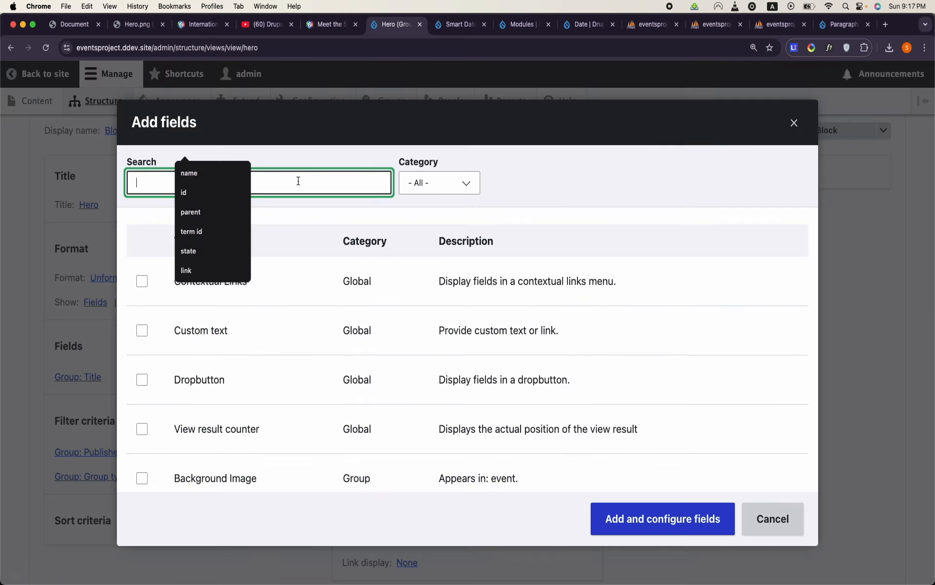
type("des")
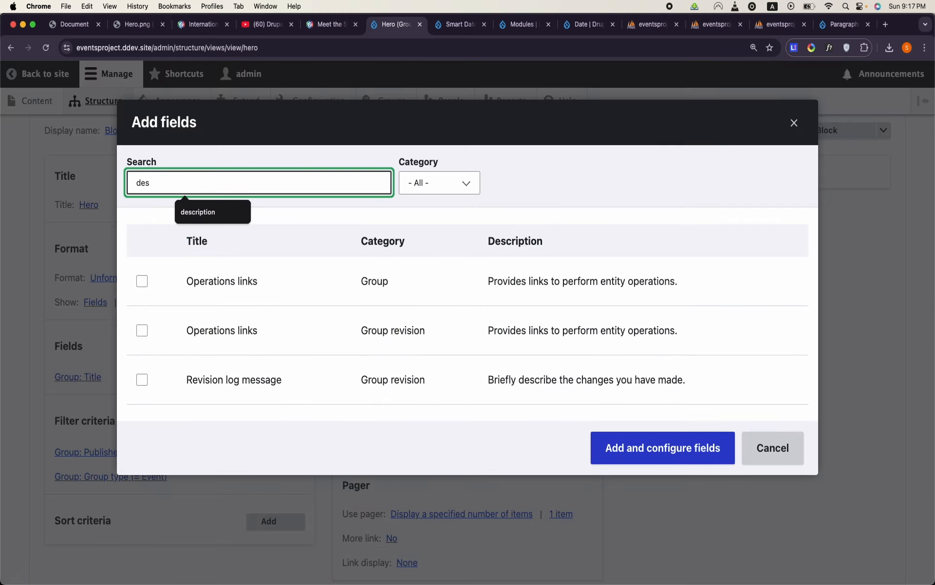
key("BackSpace")
type("ta")
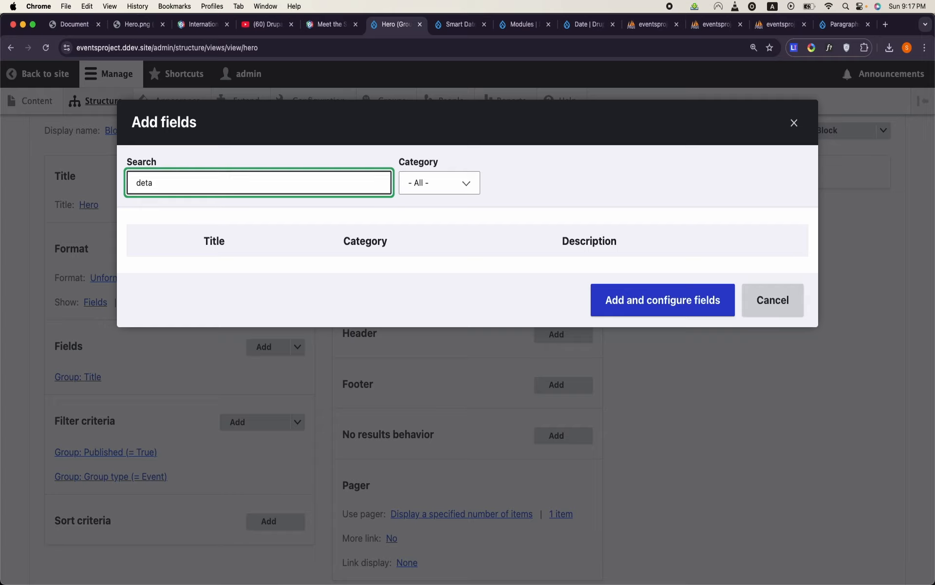
key("BackSpace")
key("BackSpace")
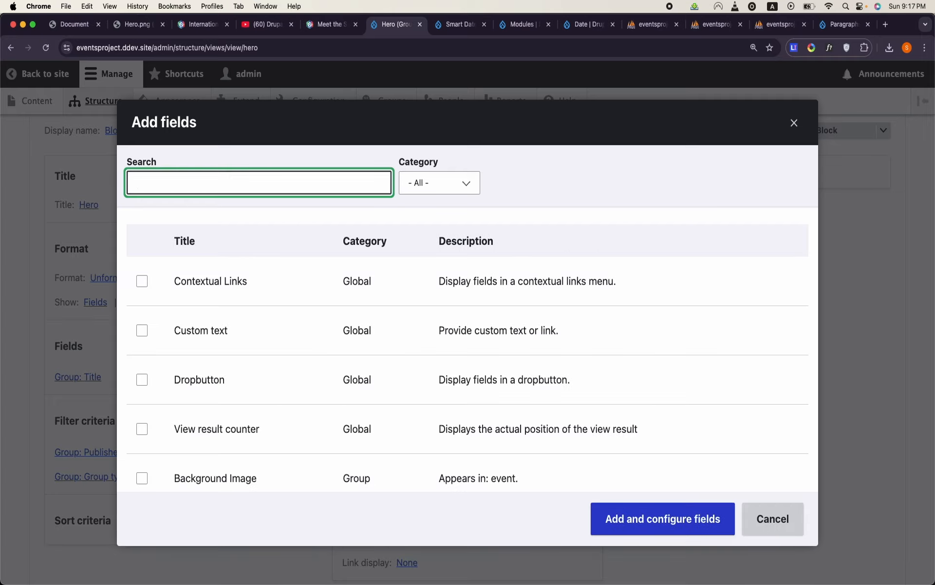
type("long")
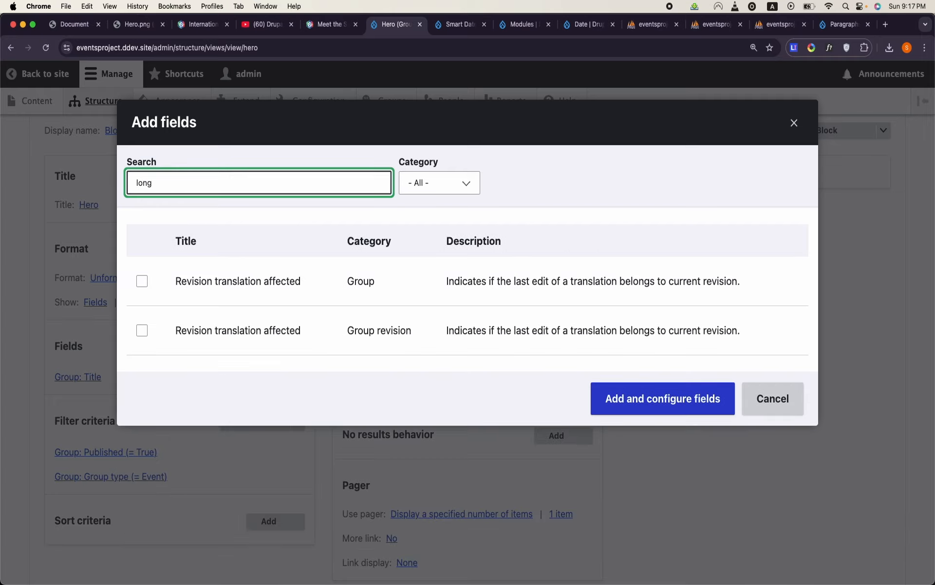
key("BackSpace")
key("BackSpace")
key("BackSpace")
key("BackSpace")
type("bio")
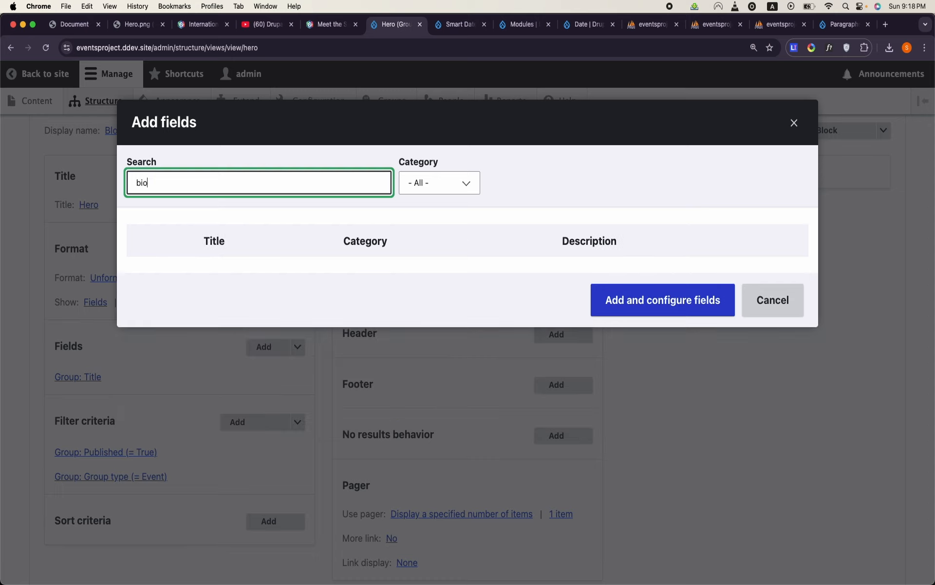
key("BackSpace")
key("BackSpace")
- Add the Group Intro field to the Hero view and trim its output to a maximum of 300 characters
type("intor")
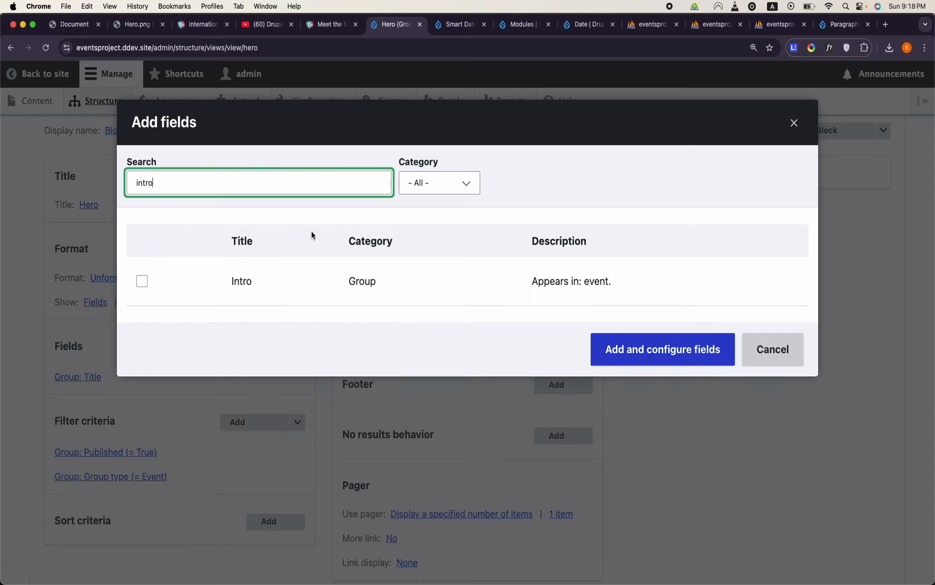
left_click(141, 281)
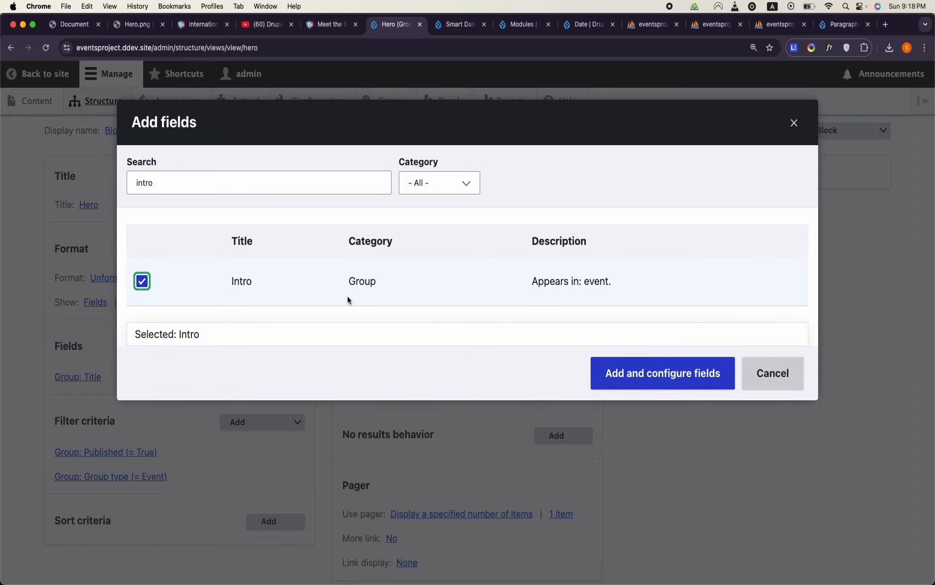
left_click(640, 376)
scroll(301, 316, "down", 3)
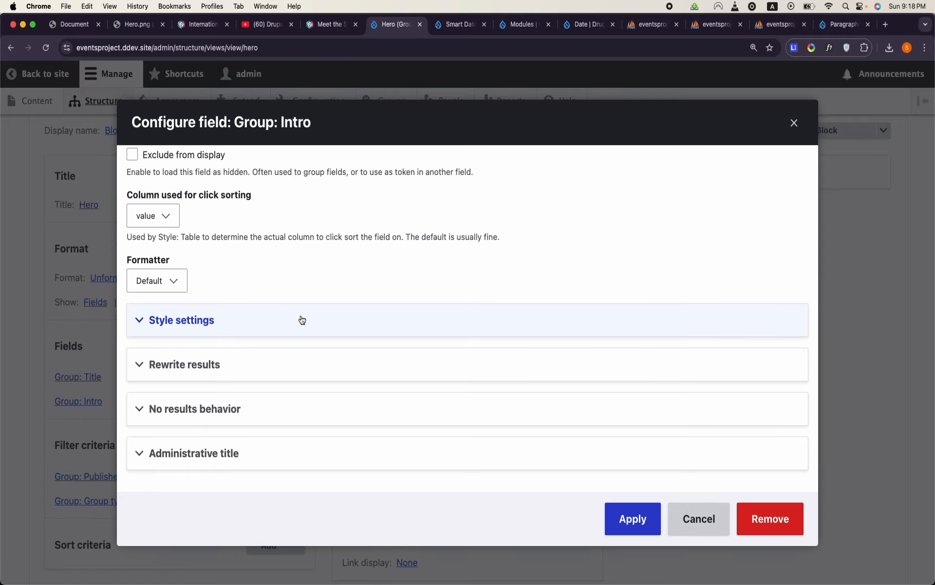
left_click(273, 365)
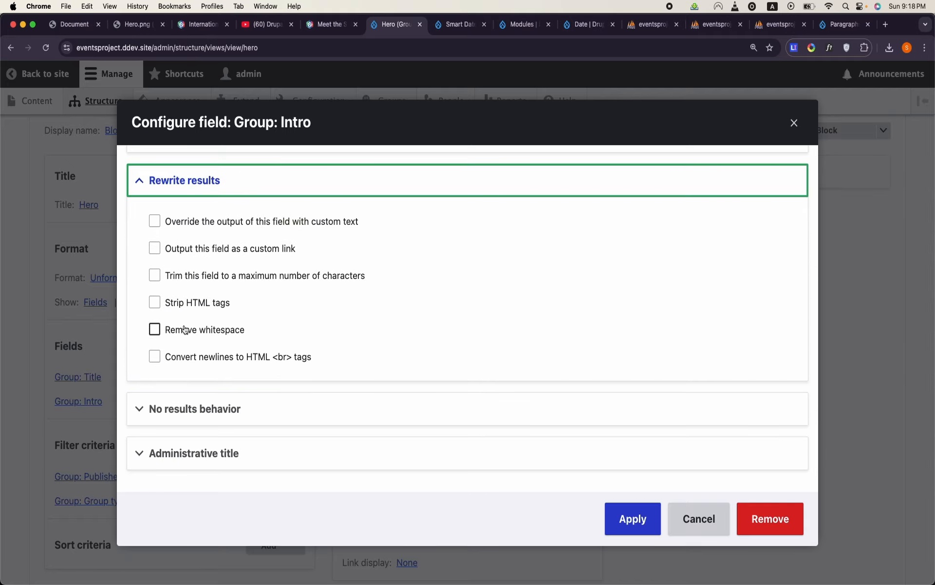
left_click(212, 282)
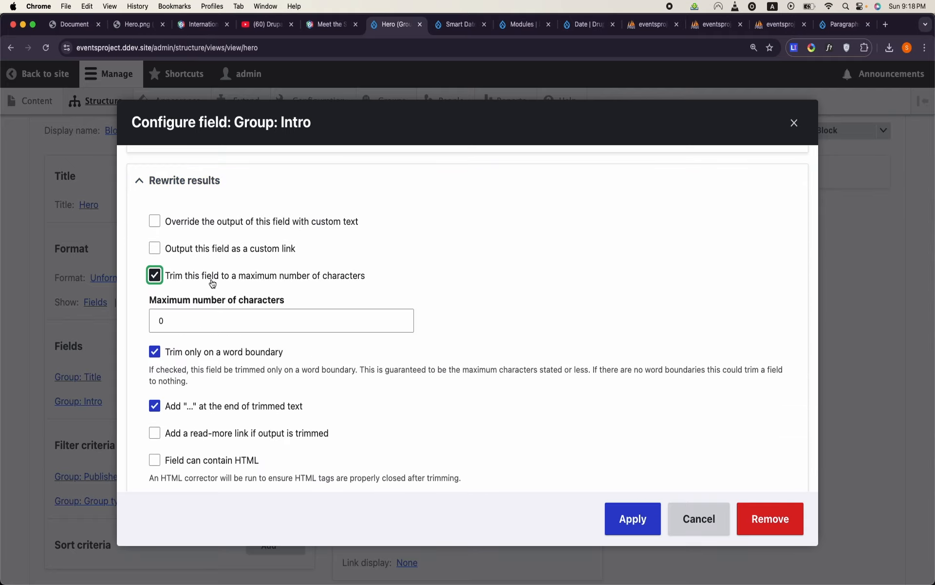
double_click(212, 314)
type("300")
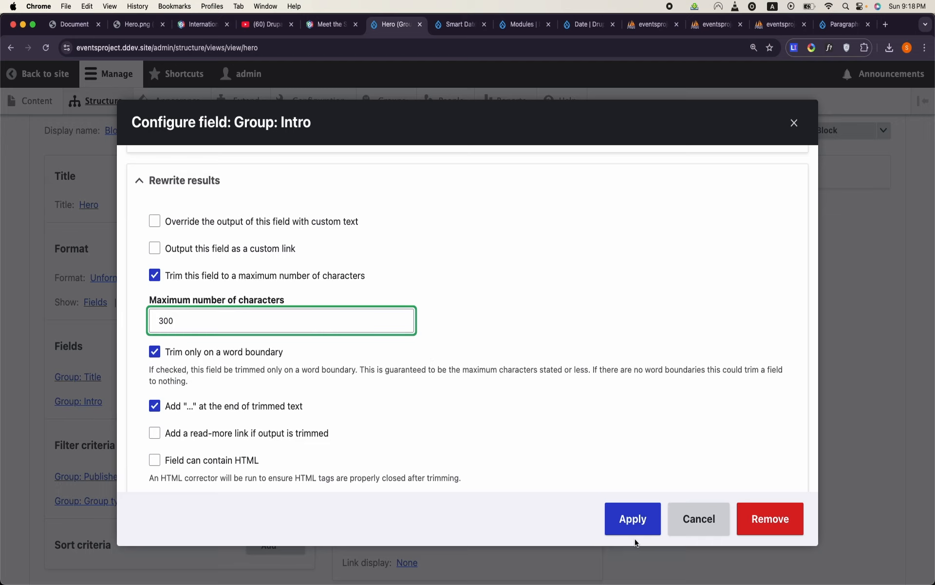
left_click(638, 519)
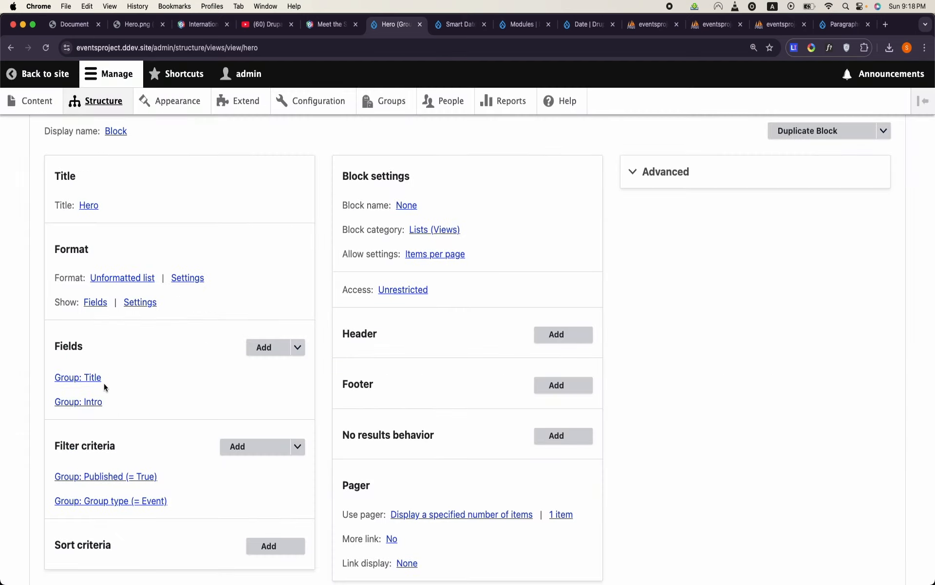
- Add the Group Background Image field to the Hero view with its default settings
left_click(259, 349)
type("back")
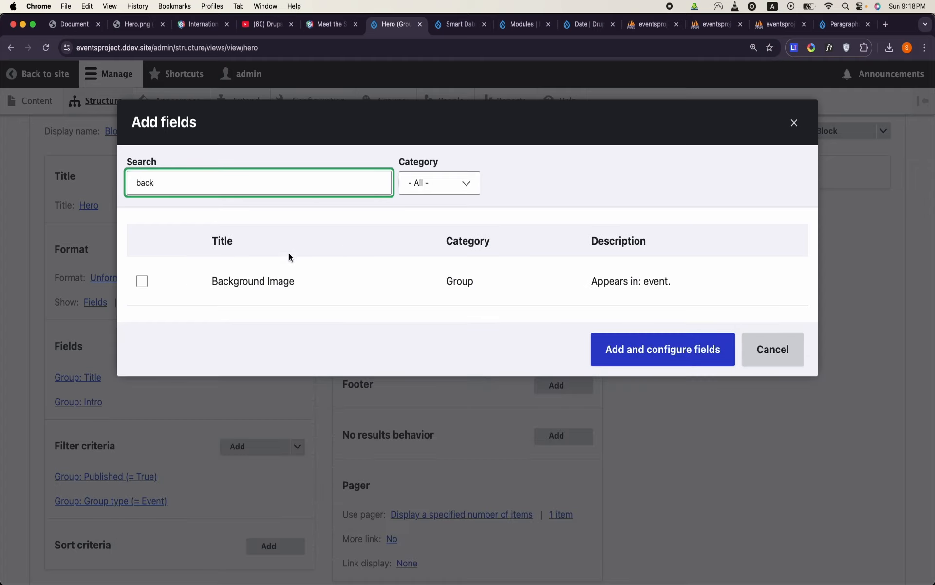
left_click(241, 292)
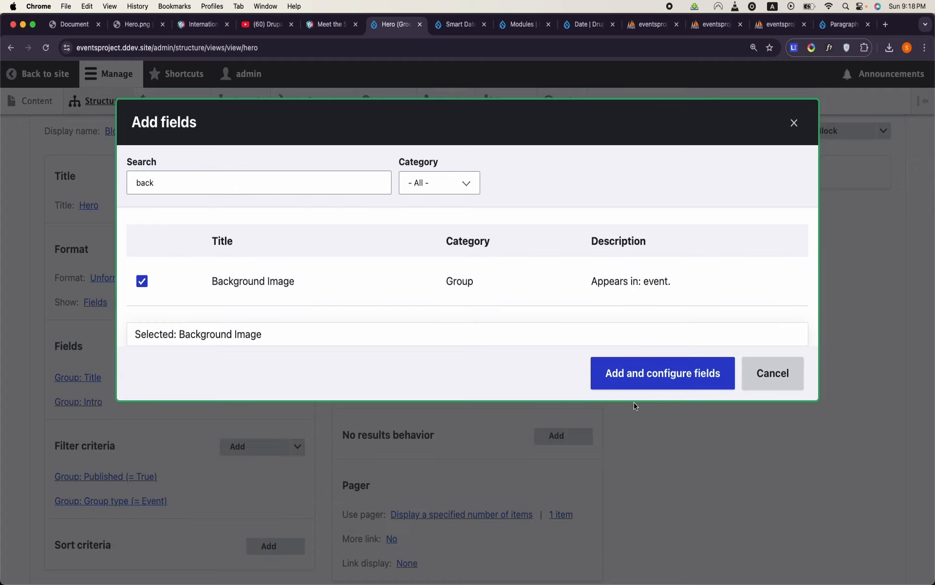
left_click(639, 375)
left_click(628, 519)
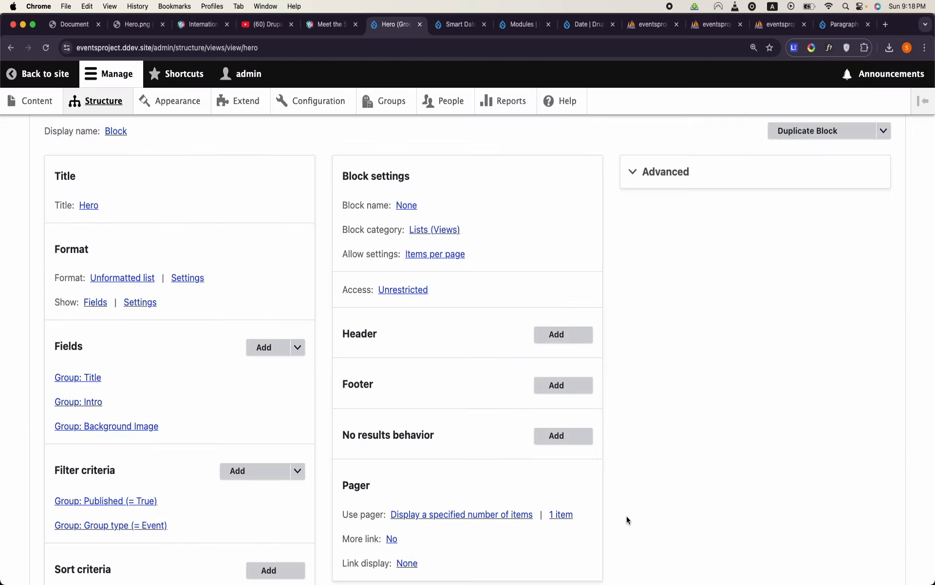
- Add the Group Content field, not its delta variant, to the Hero view with its default settings
left_click(266, 348)
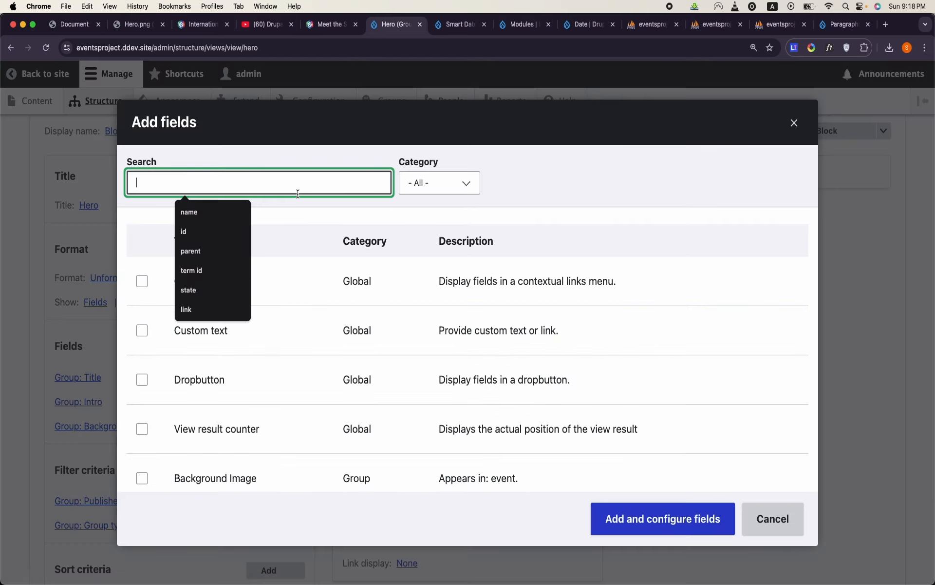
type("content")
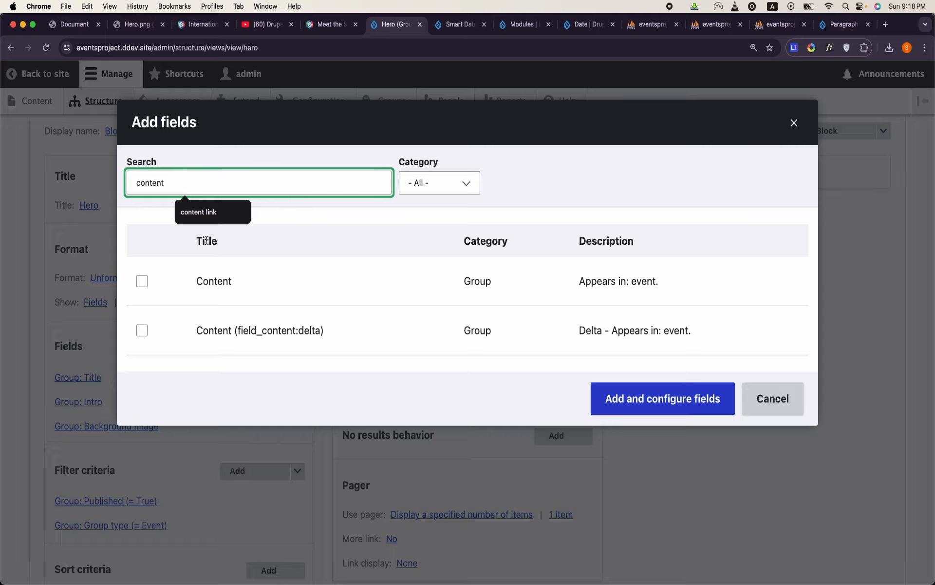
left_click(142, 281)
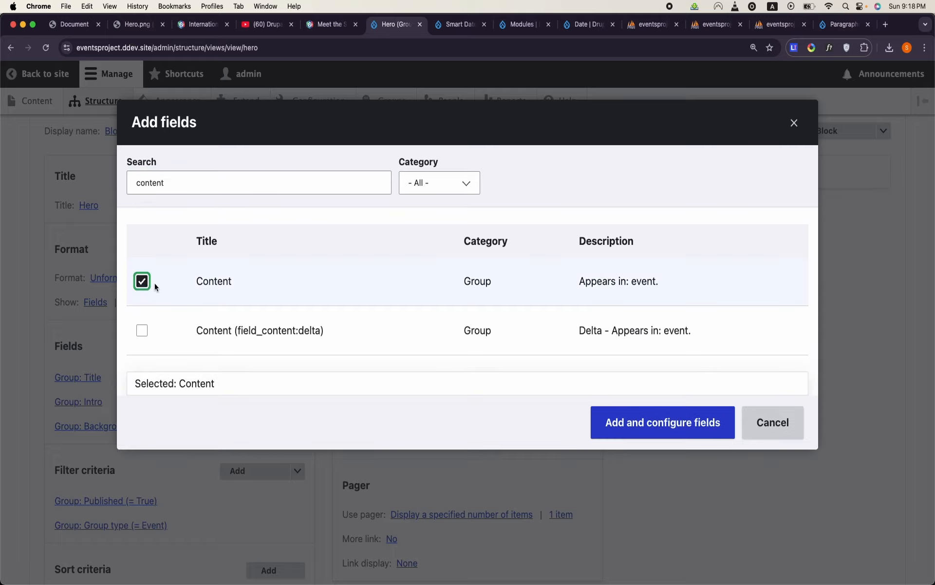
left_click(619, 418)
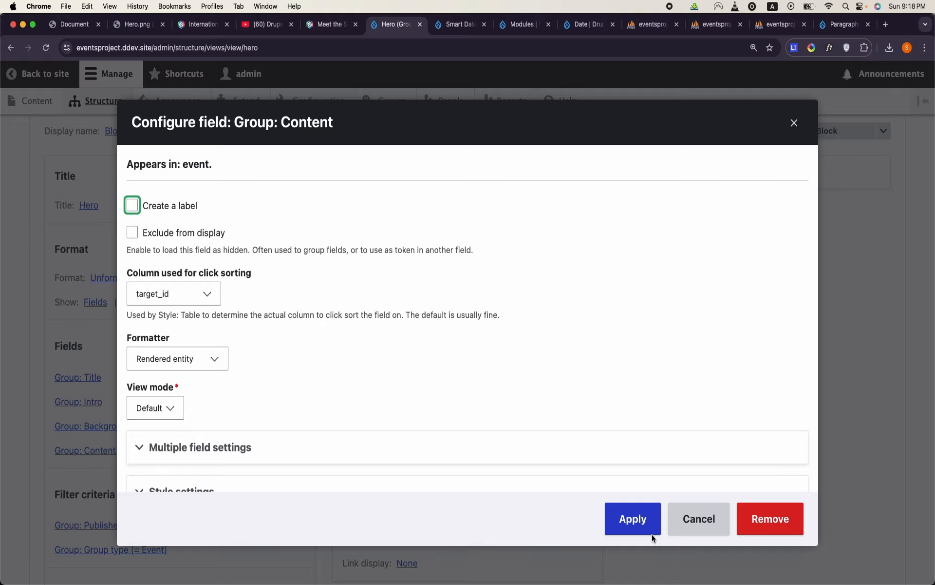
left_click(634, 517)
- Examine the Hero view's preview to check the output of the title, intro, background image and content fields
scroll(349, 434, "down", 15)
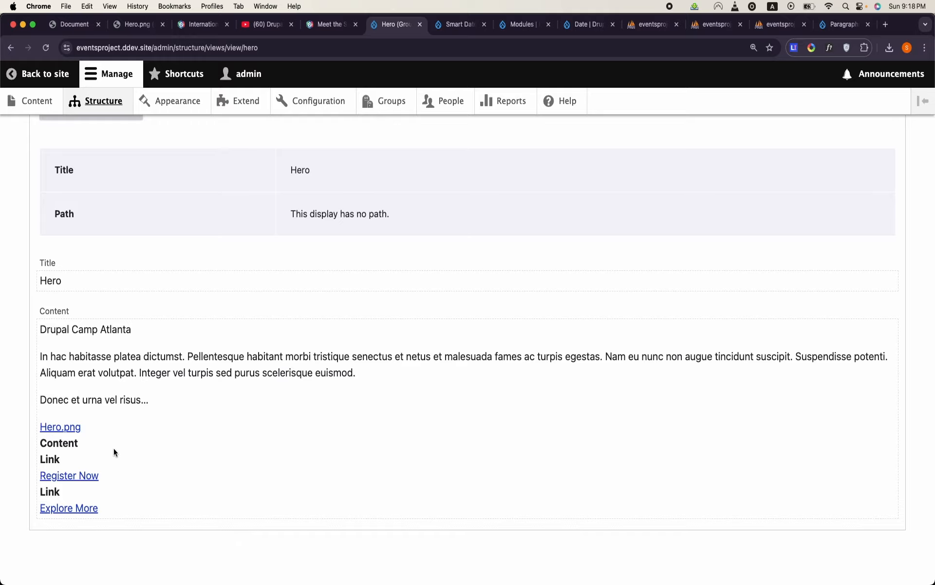
scroll(138, 457, "up", 10)
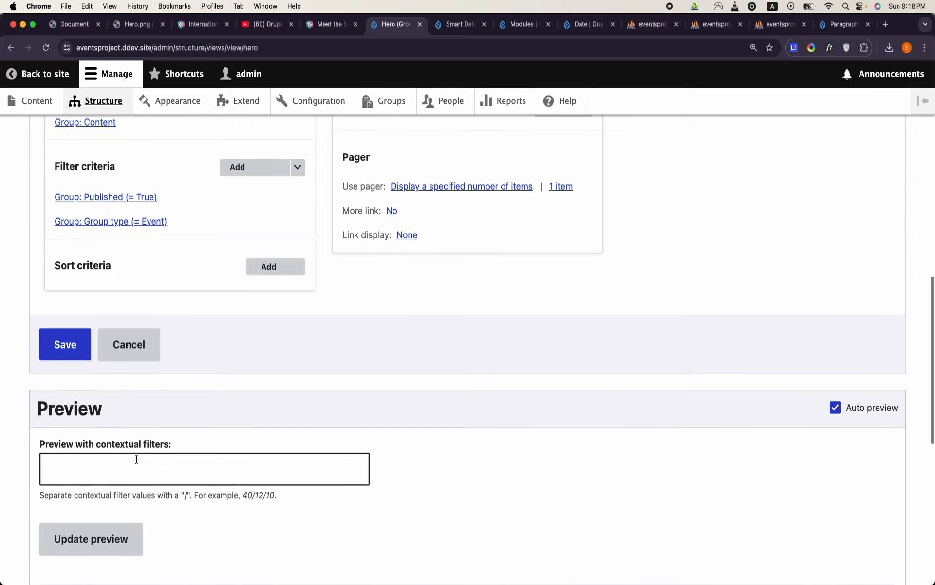
left_click(45, 413)
scroll(45, 413, "down", 15)
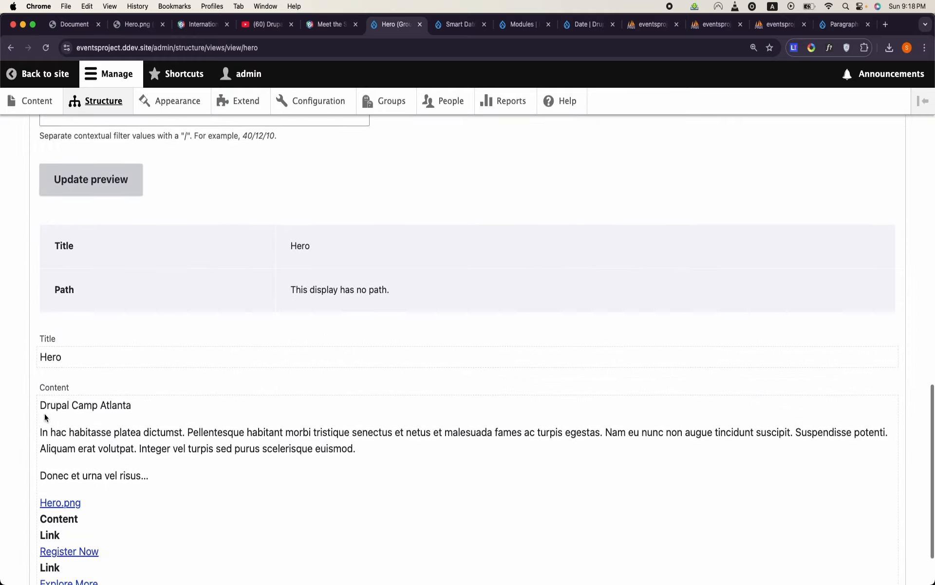
scroll(45, 414, "down", 3)
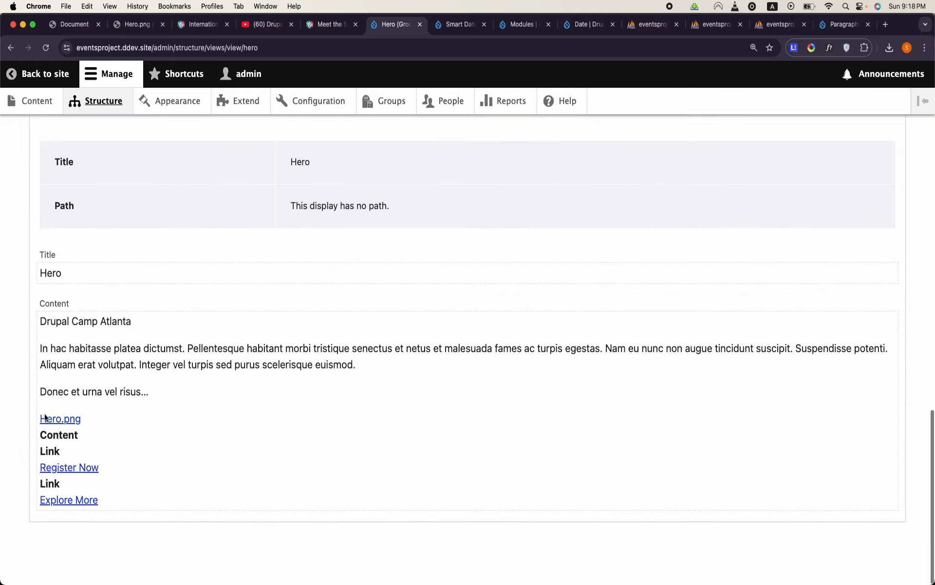
triple_click(110, 331)
triple_click(131, 357)
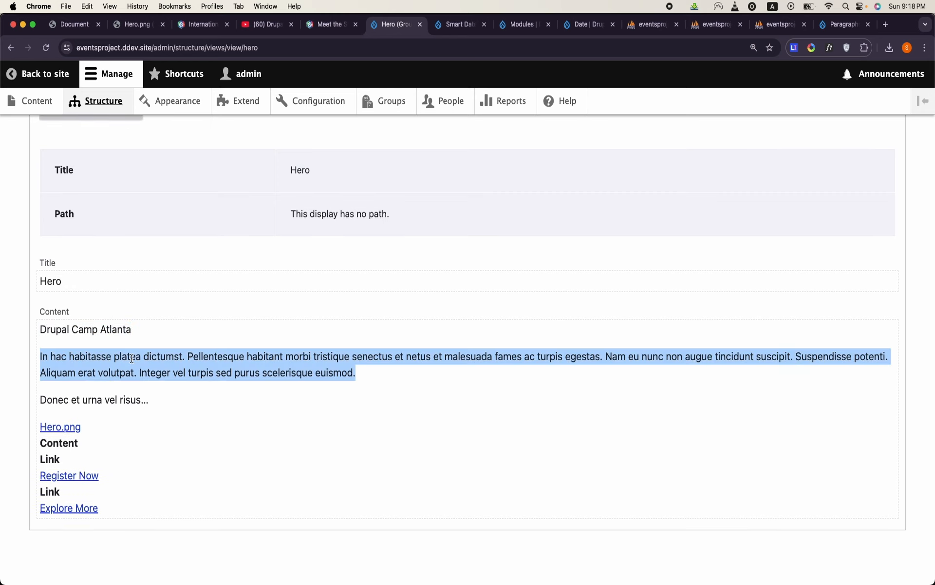
left_click(147, 404)
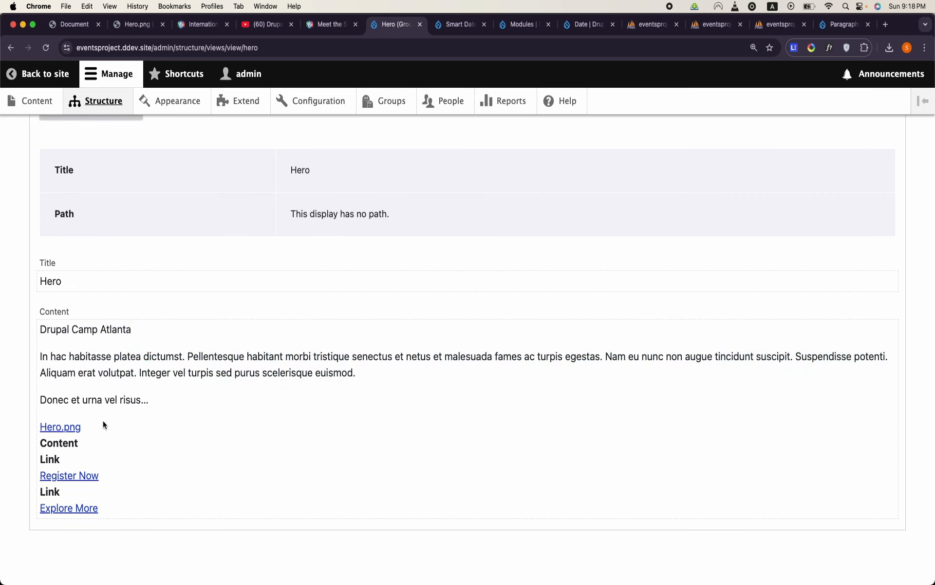
- Set the Background Image field's formatter to Thumbnail, leaving the image style as the original image
scroll(178, 253, "up", 10)
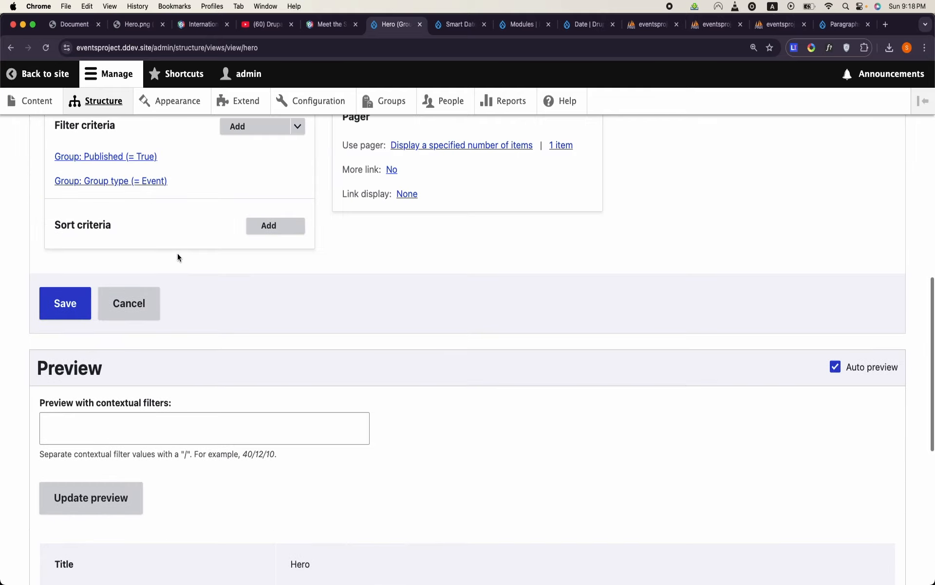
left_click(140, 238)
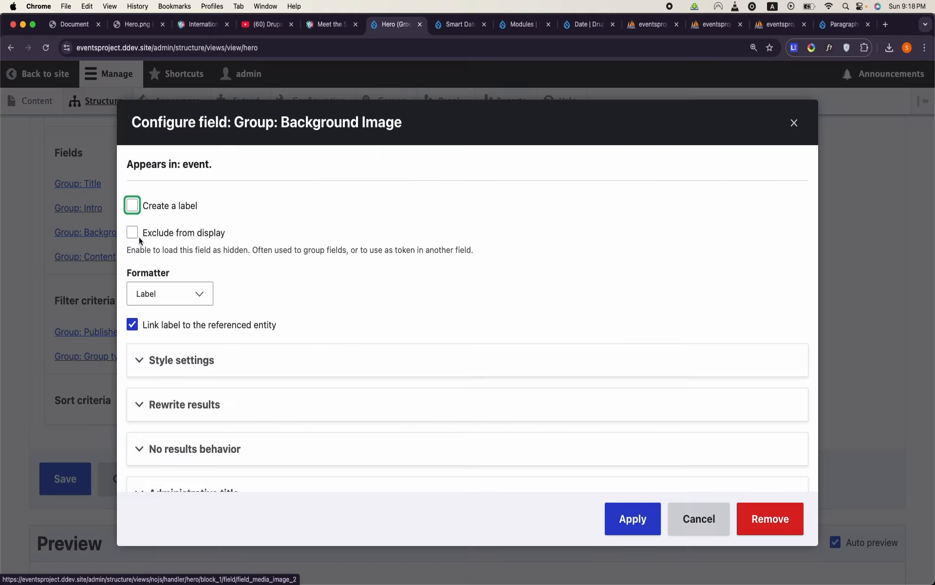
left_click(193, 302)
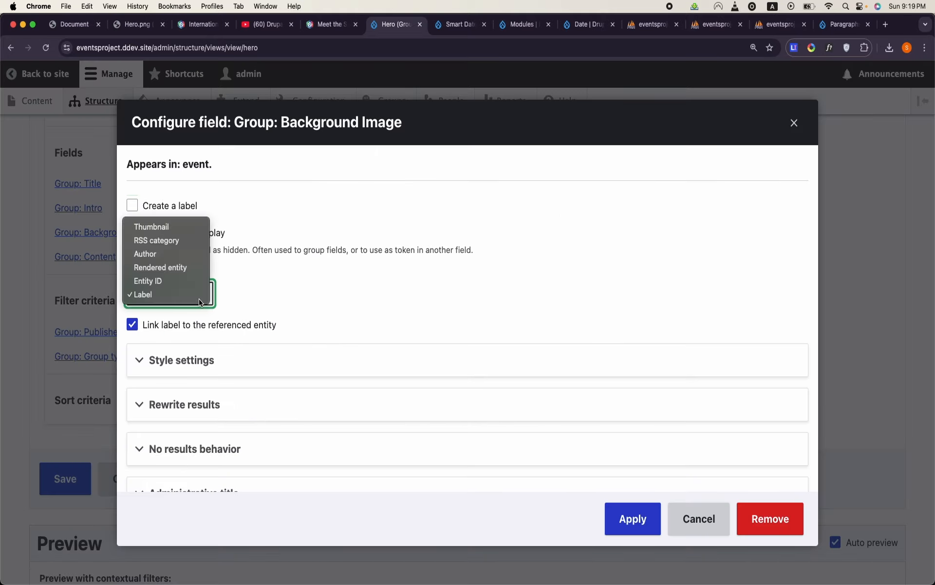
left_click(176, 232)
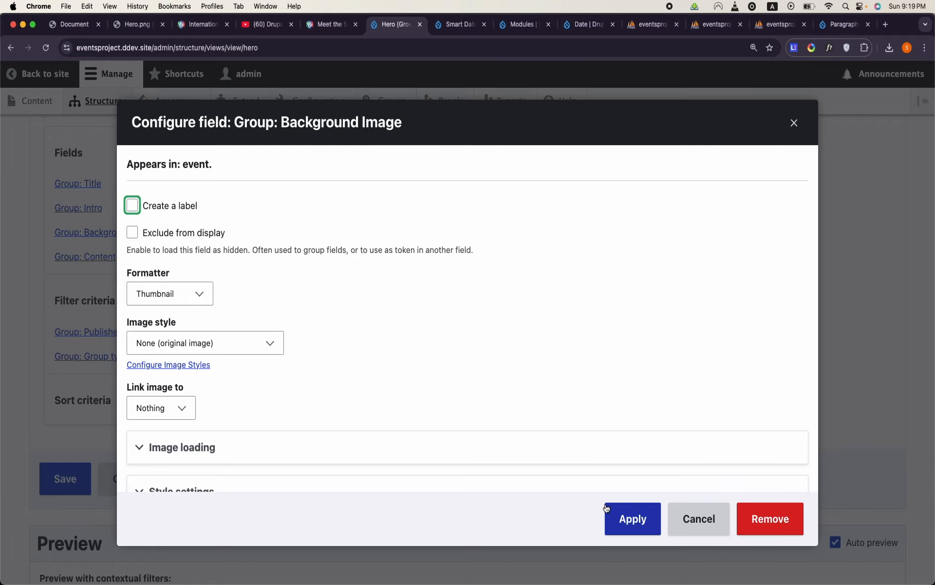
left_click(606, 507)
- Check the background image in the preview and save the Hero view
scroll(273, 479, "down", 15)
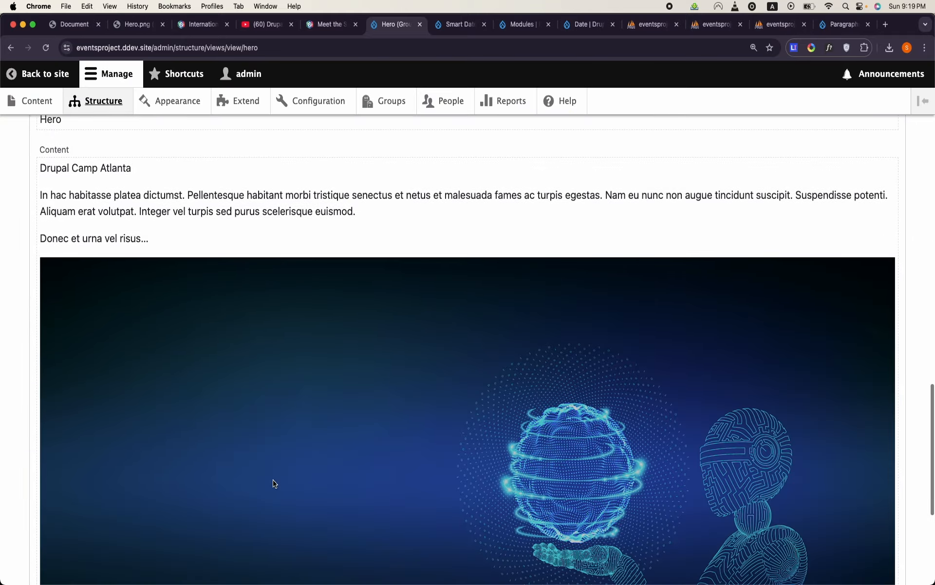
scroll(273, 479, "up", 15)
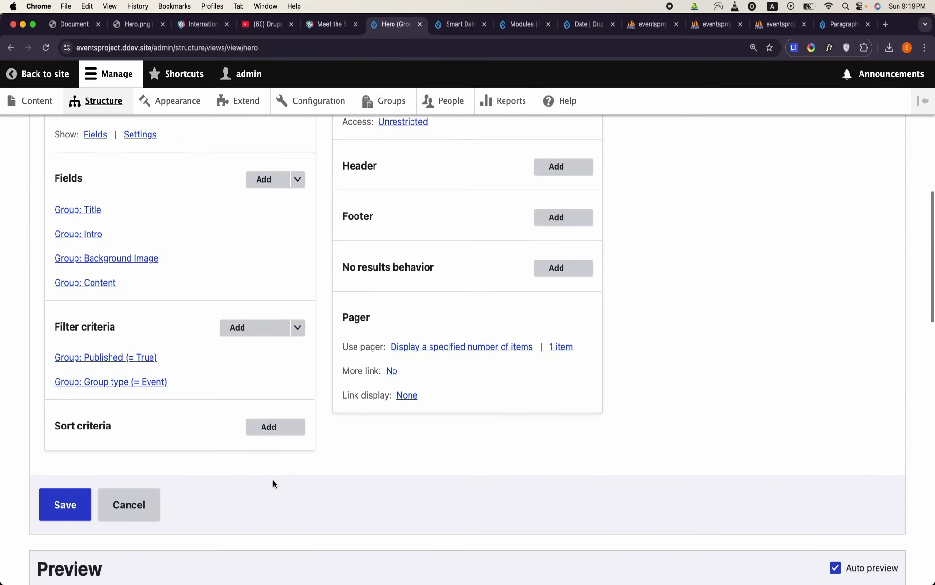
left_click(76, 488)
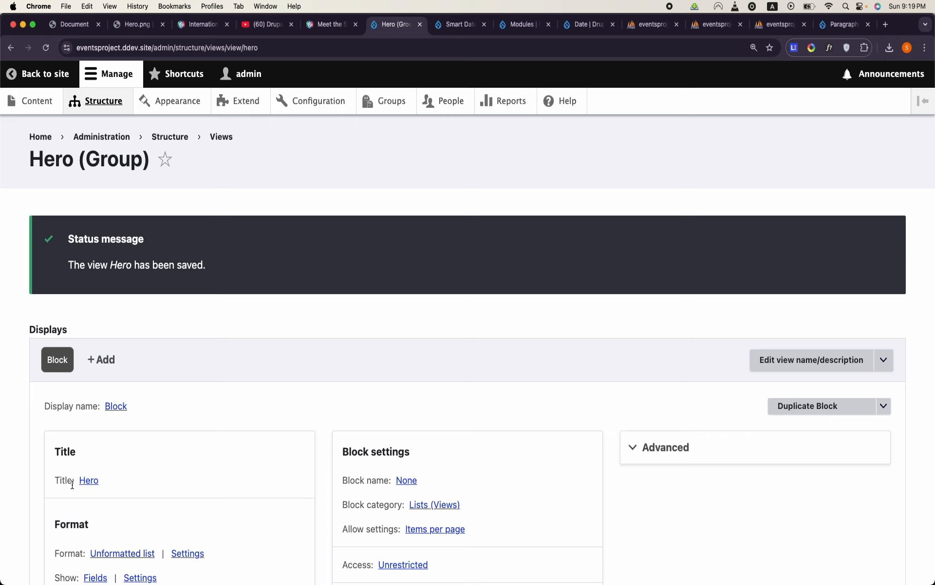
scroll(151, 461, "down", 5)
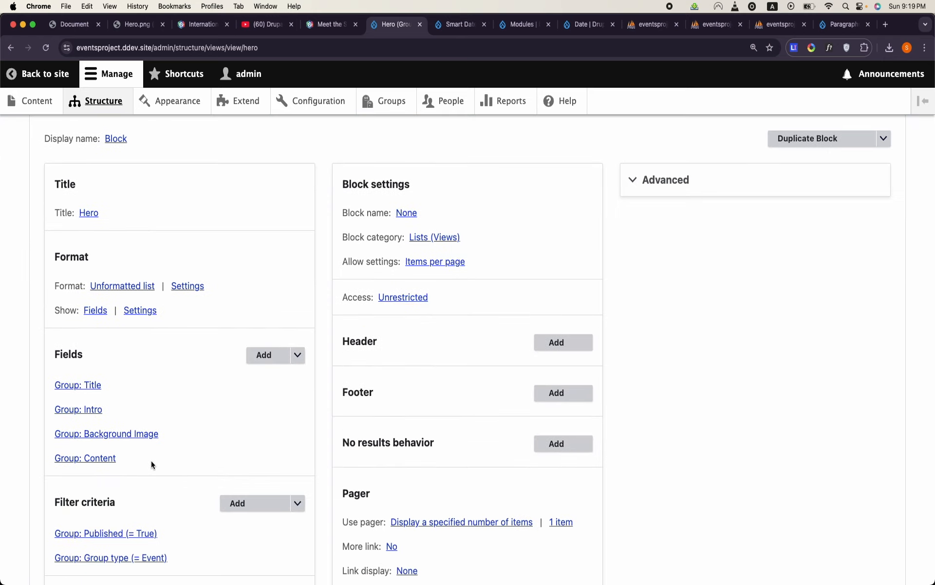
- Examine the date, time and countdown strip under the hero in the DrupalCamp HTML mockup, and return to the Hero view
left_click(69, 28)
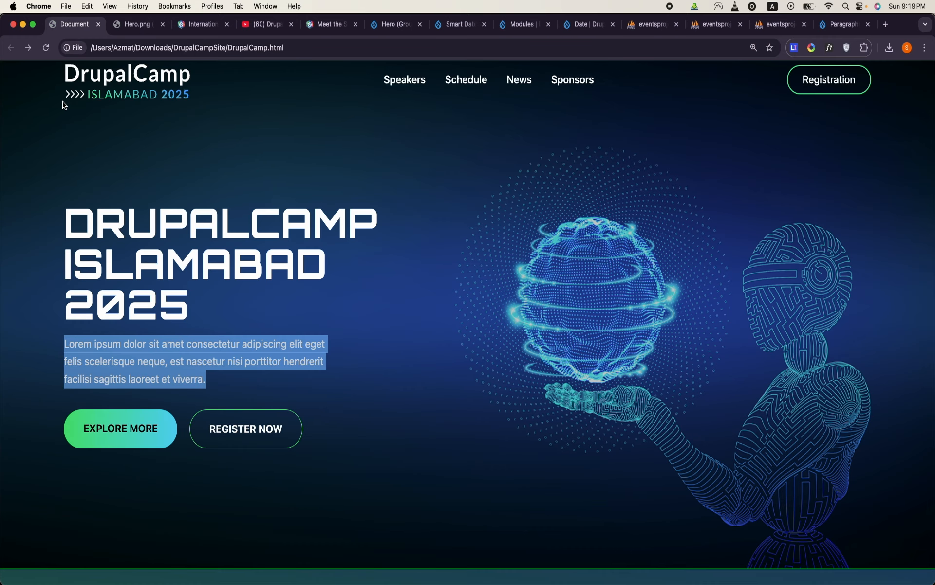
scroll(319, 255, "down", 5)
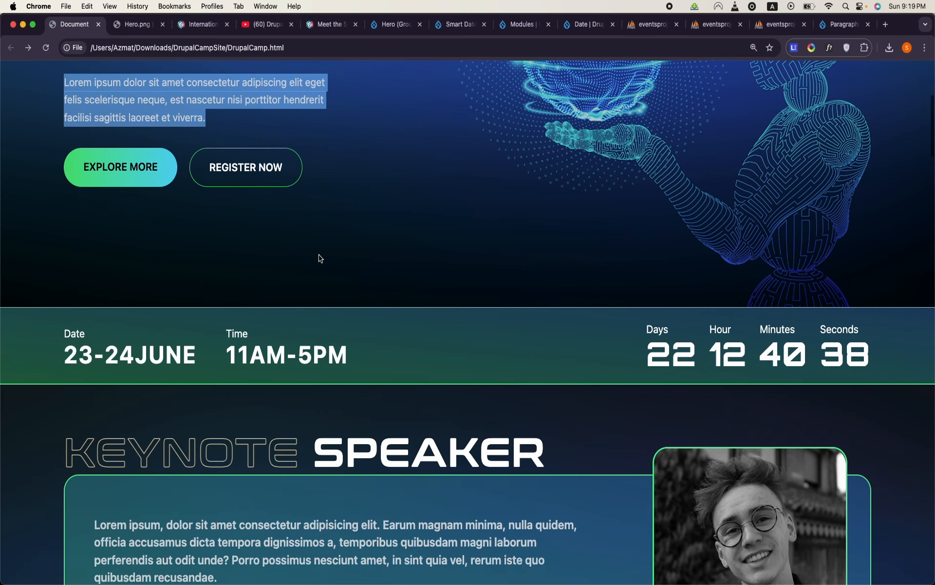
scroll(320, 258, "down", 1)
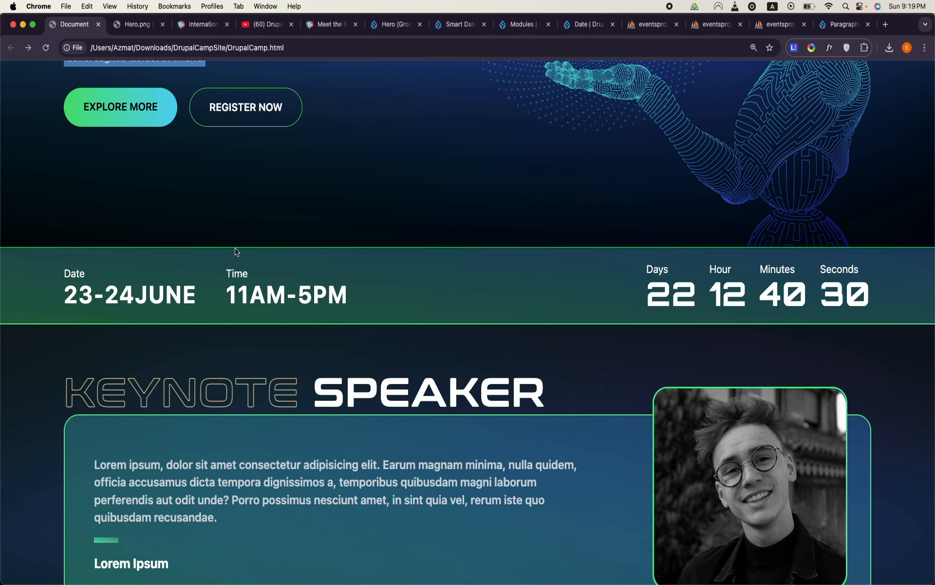
left_click_drag(647, 269, 875, 305)
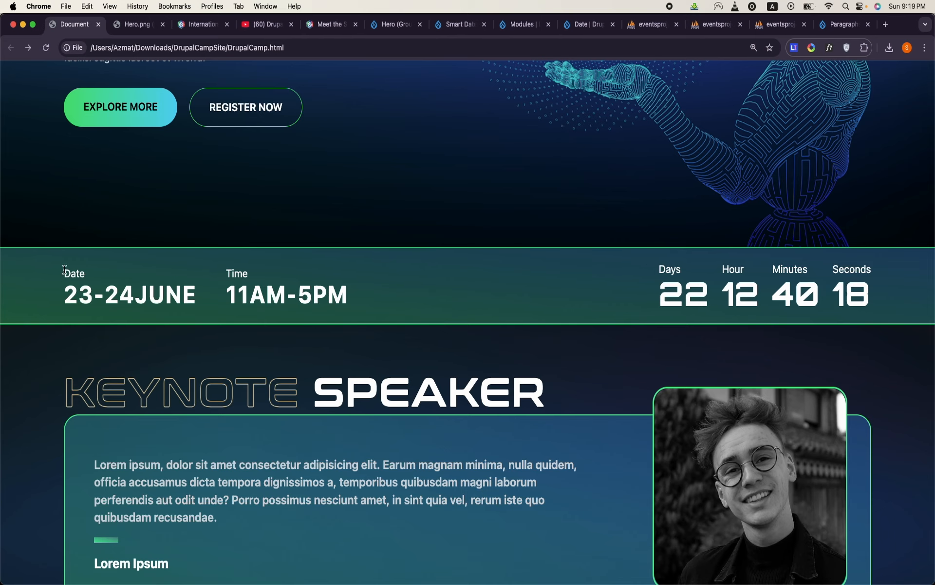
left_click_drag(64, 270, 230, 307)
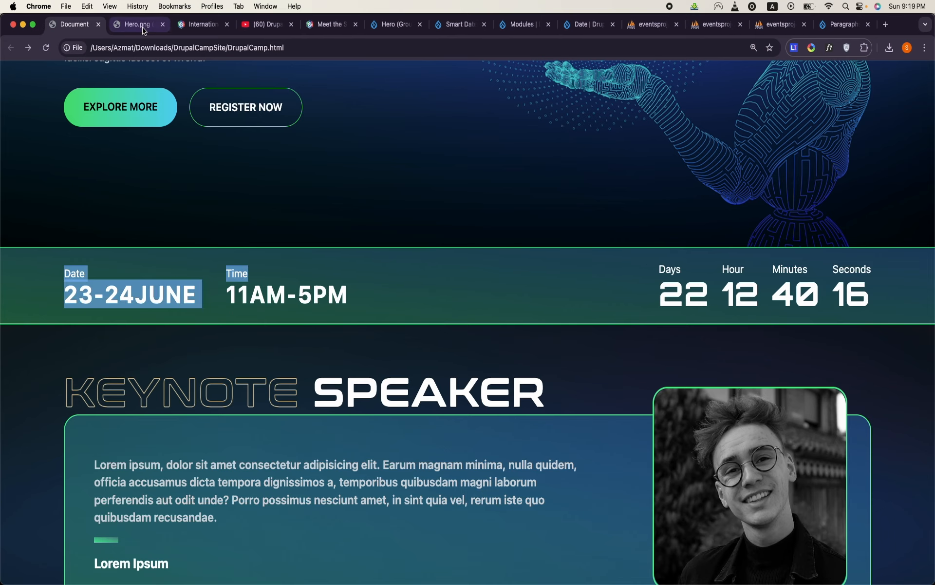
left_click(158, 27)
left_click(190, 29)
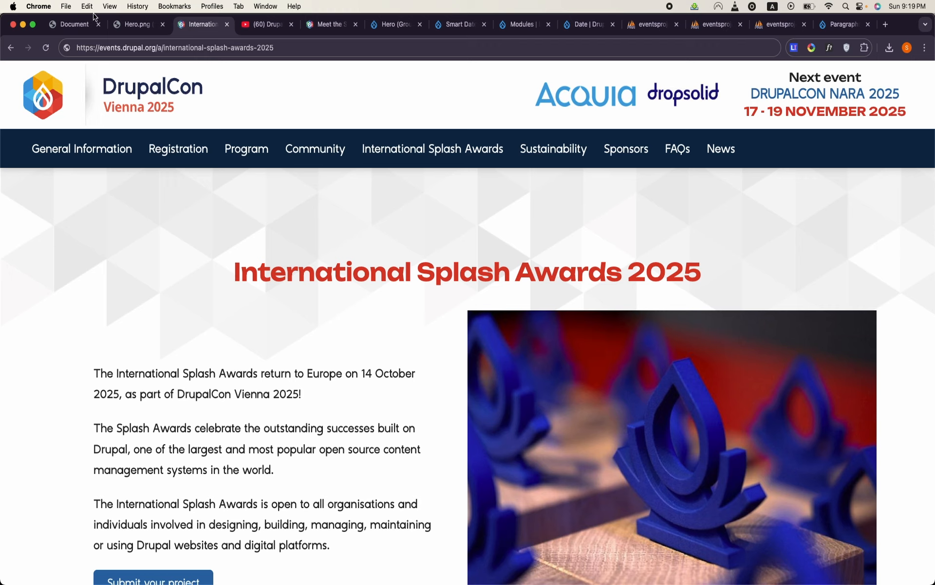
left_click(84, 26)
left_click(396, 27)
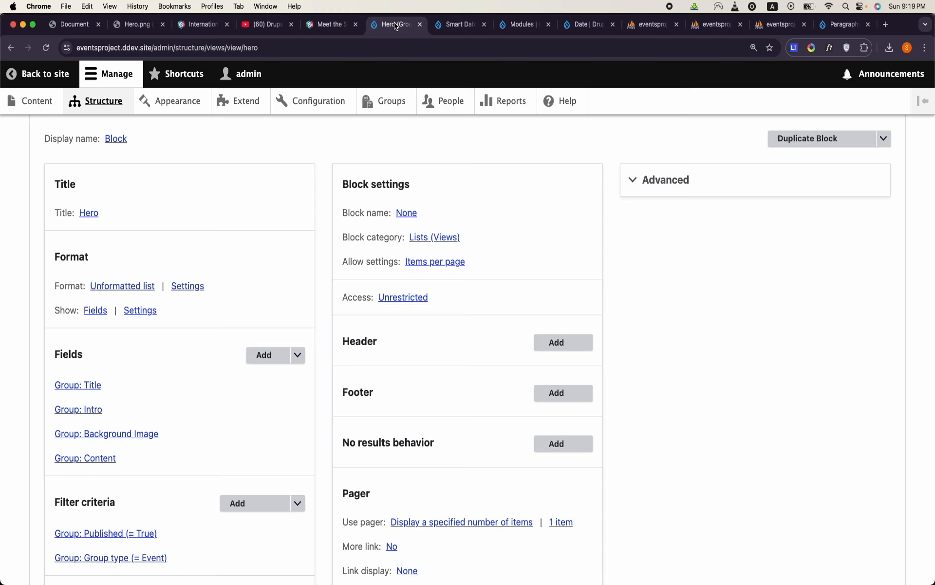
- Start a new view in the site's views list and name it "Conference Date"
left_click(98, 100)
scroll(123, 243, "down", 10)
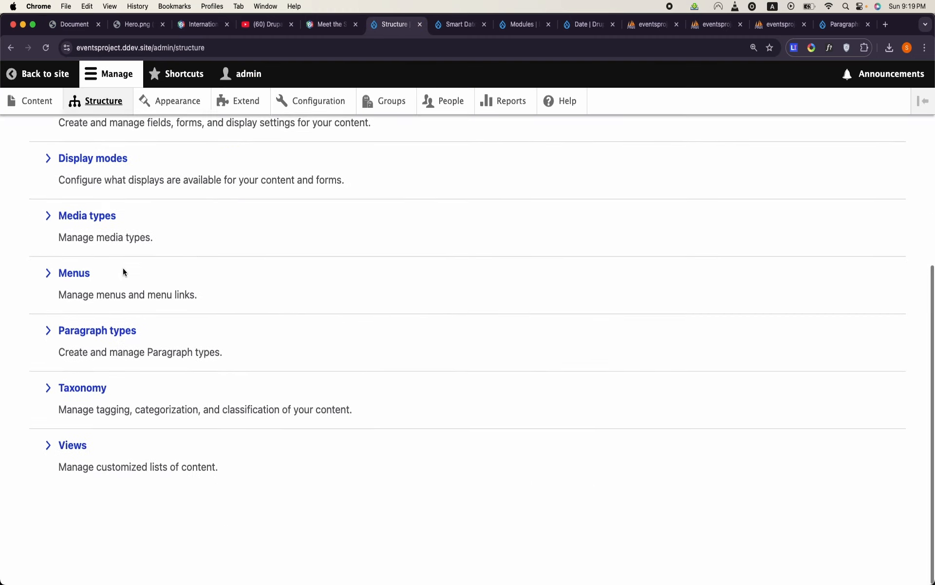
left_click(74, 468)
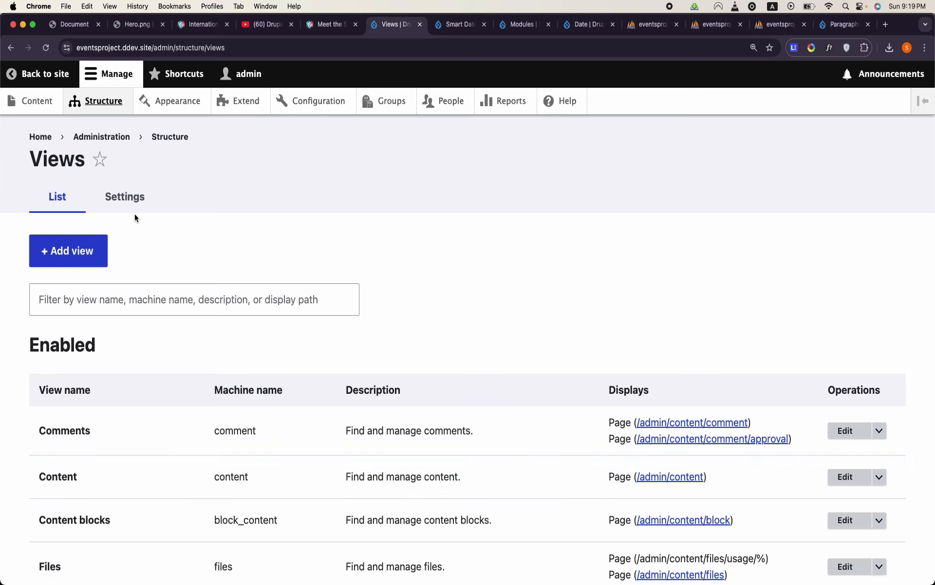
left_click(80, 258)
left_click(96, 290)
type("Conference Date")
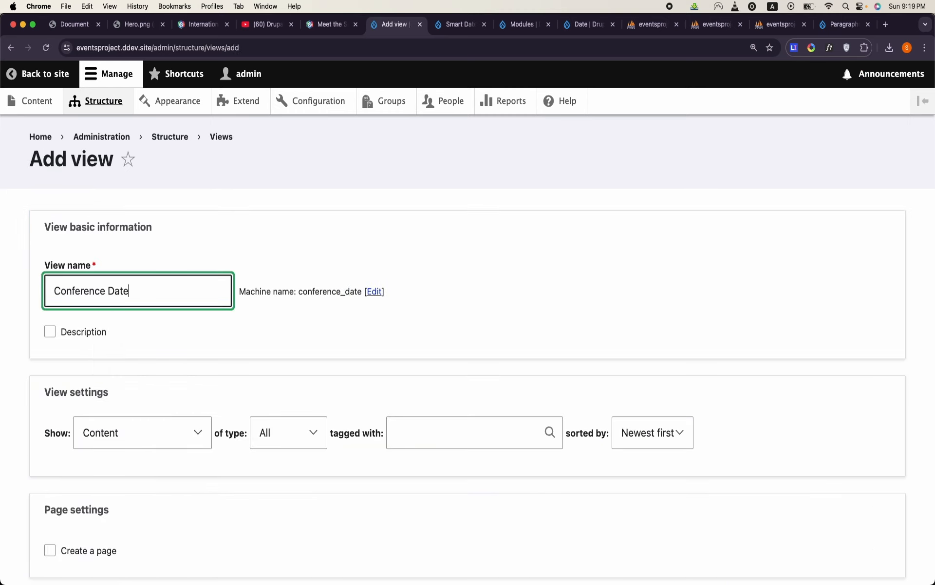
- Set the Conference Date view to show Group entities of type Event
scroll(127, 312, "down", 2)
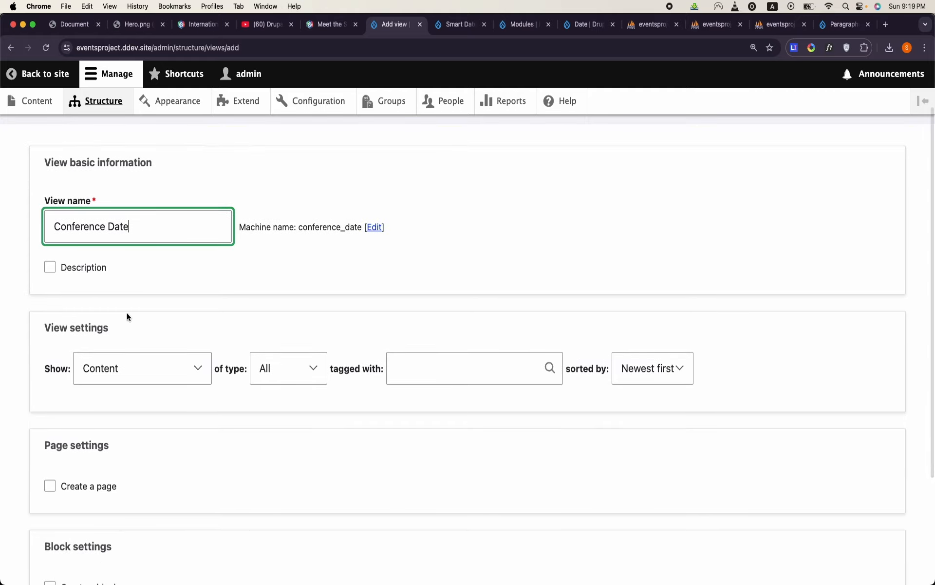
left_click(141, 368)
left_click(138, 453)
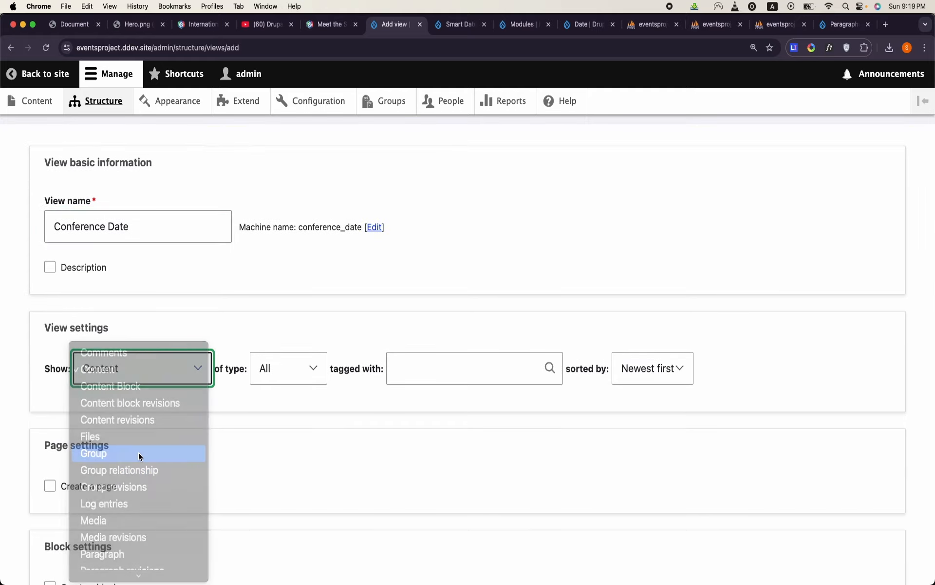
left_click(273, 378)
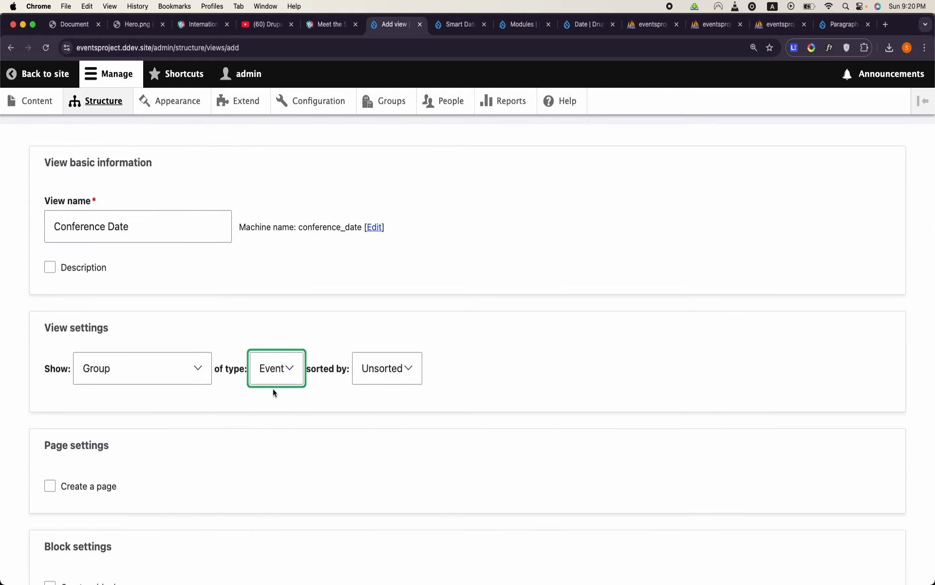
- Enable a block for the Conference Date view with 1 item per block, and save the view to continue editing
scroll(252, 463, "down", 5)
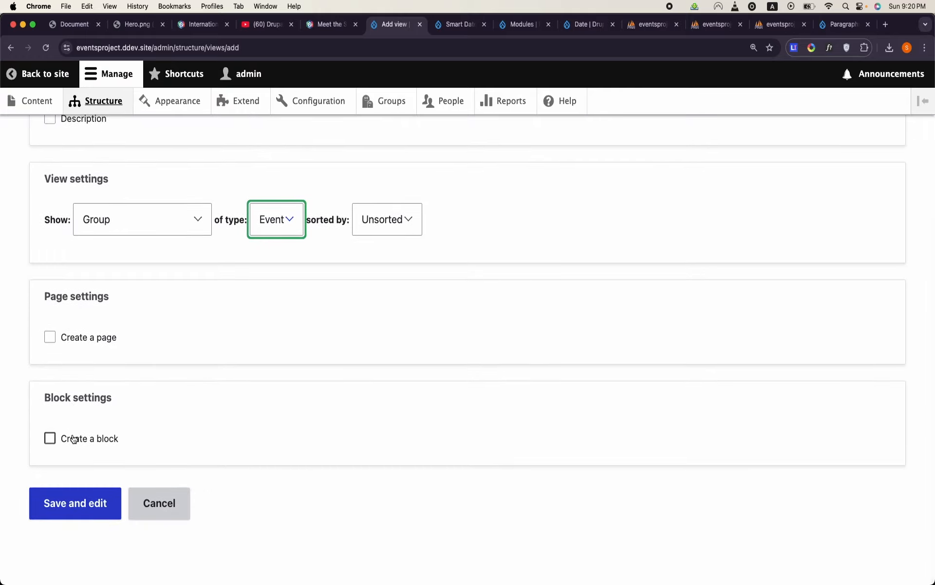
left_click(51, 438)
scroll(83, 514, "down", 5)
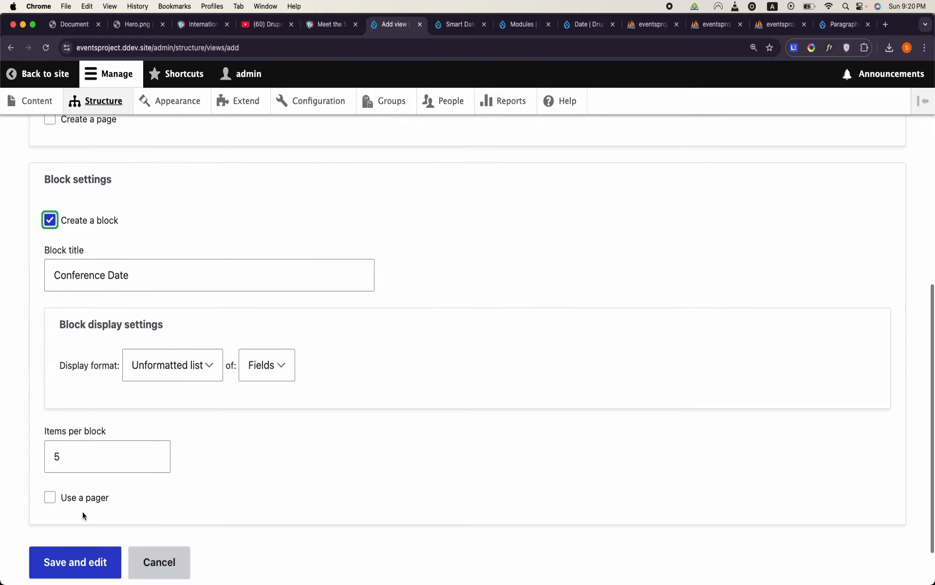
scroll(83, 510, "down", 2)
left_click(117, 388)
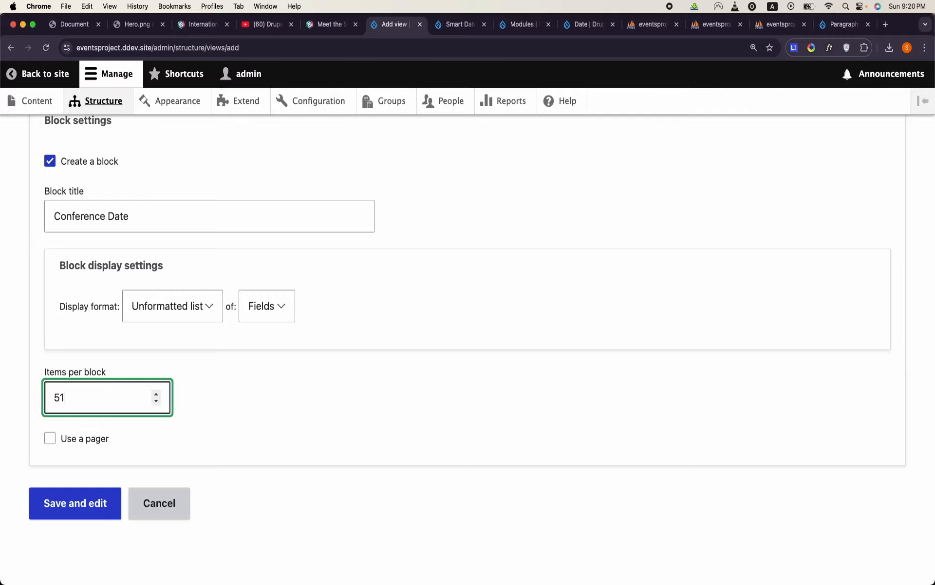
left_click(73, 509)
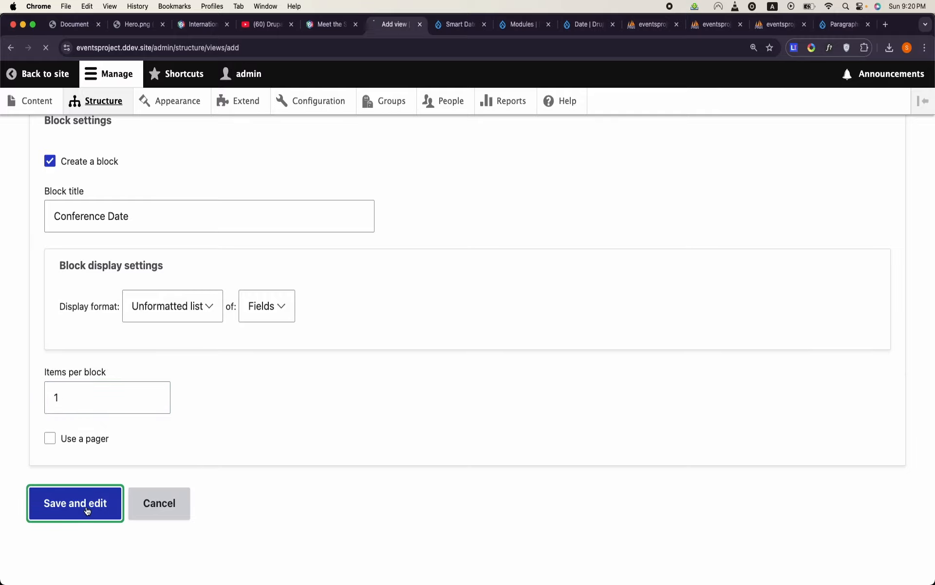
- Add the Group Date field to the Conference Date view without a label, keeping the Default formatter
scroll(287, 374, "down", 9)
scroll(288, 378, "down", 7)
scroll(287, 378, "up", 7)
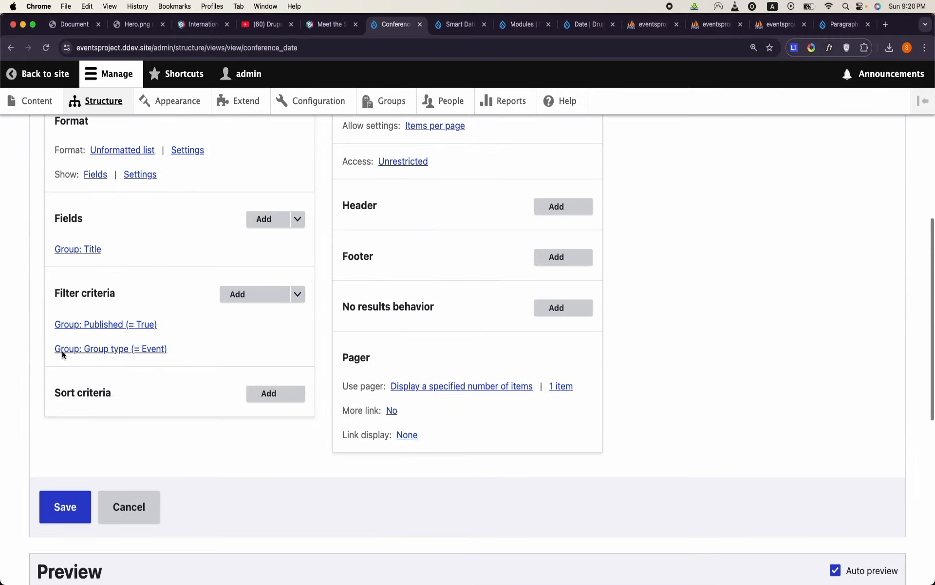
left_click(254, 219)
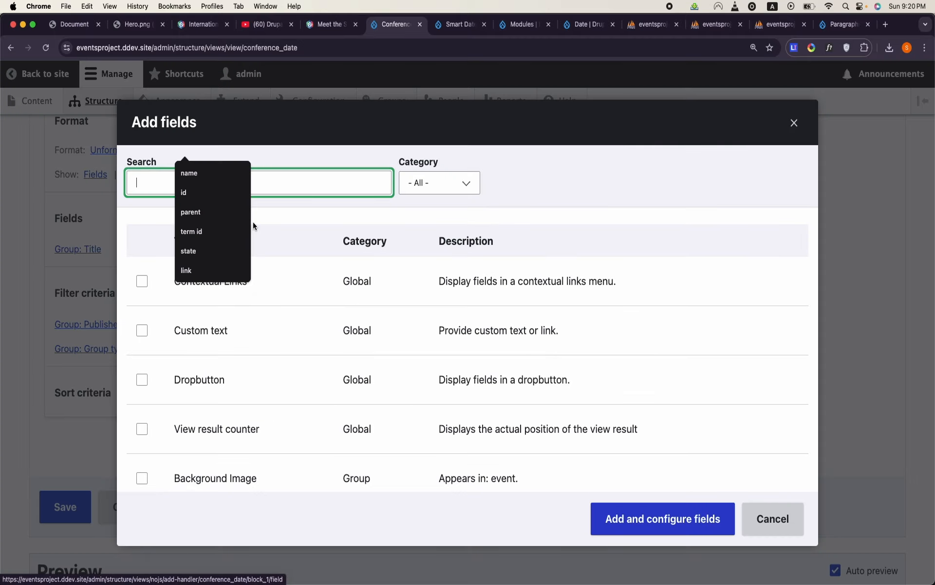
type("date")
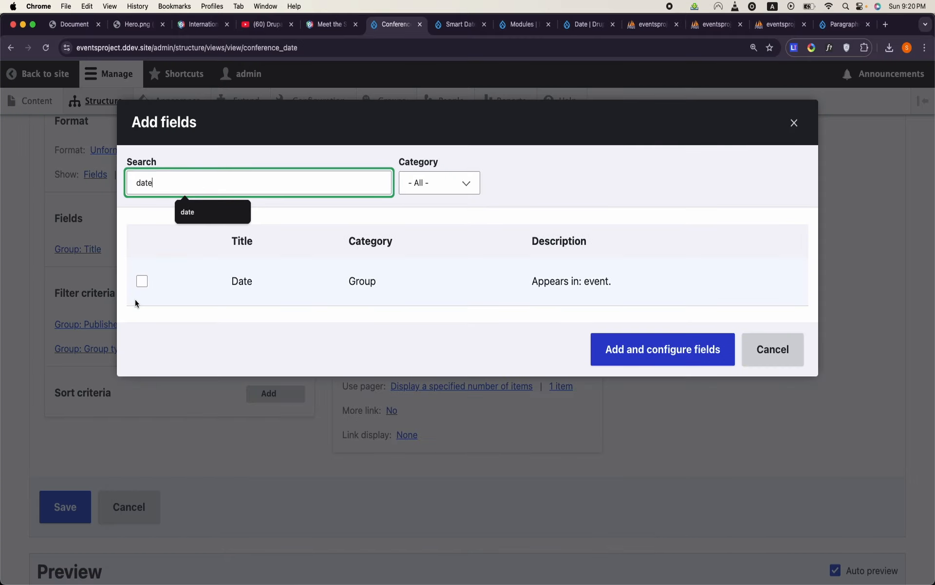
left_click(142, 282)
left_click(679, 374)
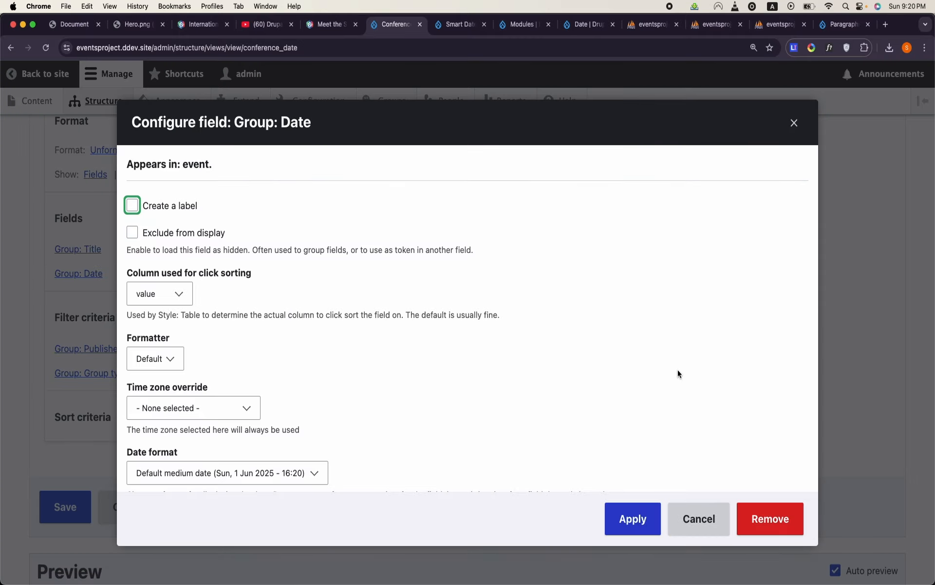
left_click(650, 508)
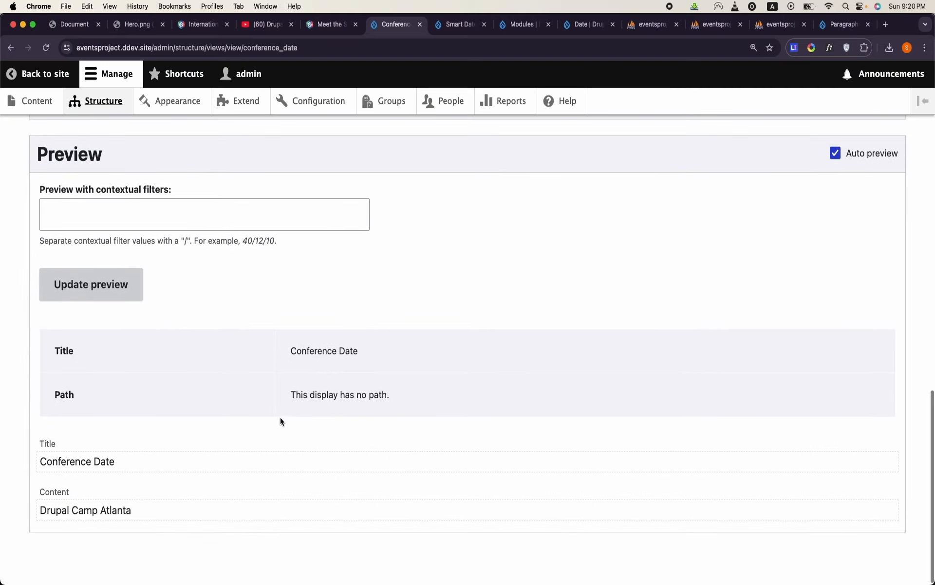
- Add a second Group Date field to the Conference Date view with its default settings, and save the view
scroll(280, 417, "up", 5)
scroll(281, 421, "up", 4)
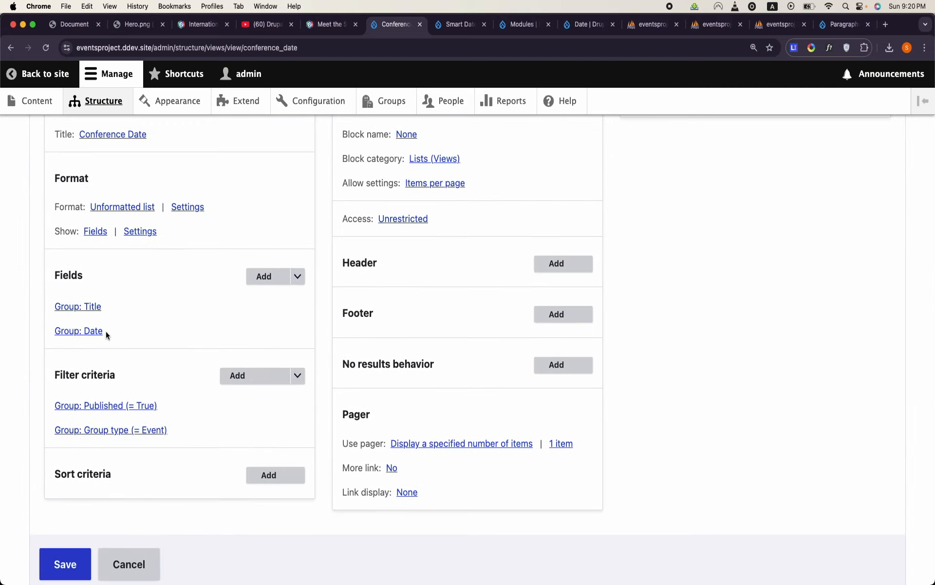
left_click(265, 276)
type("date")
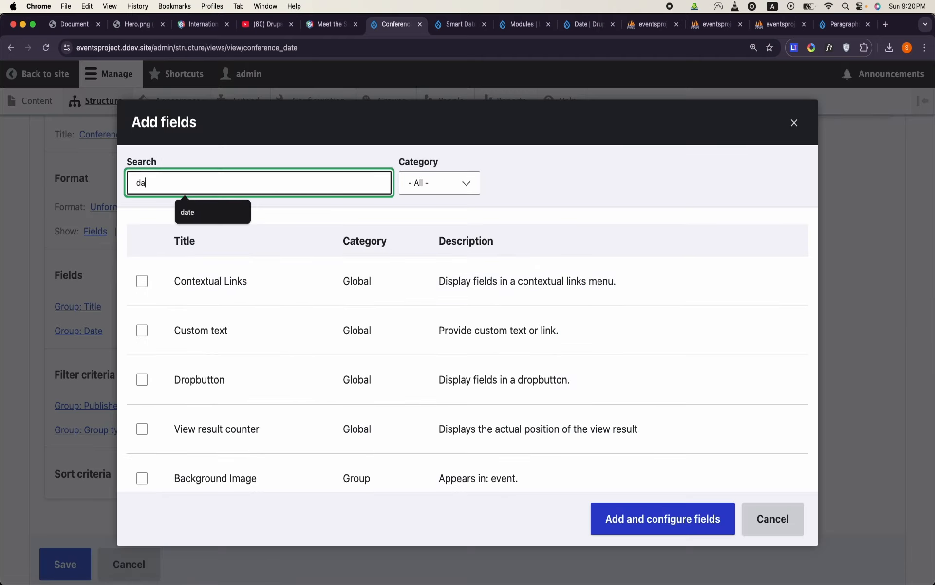
left_click(142, 281)
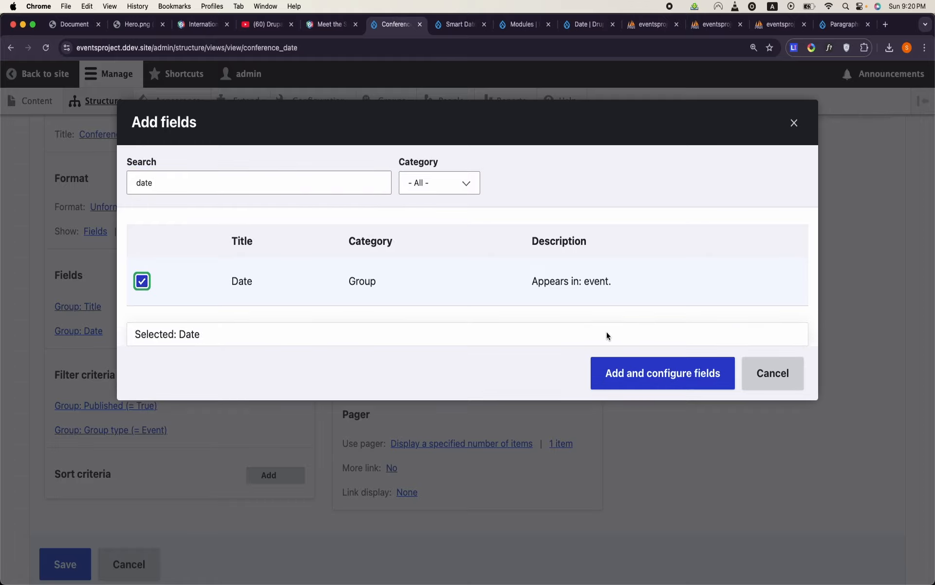
left_click(633, 372)
left_click(632, 528)
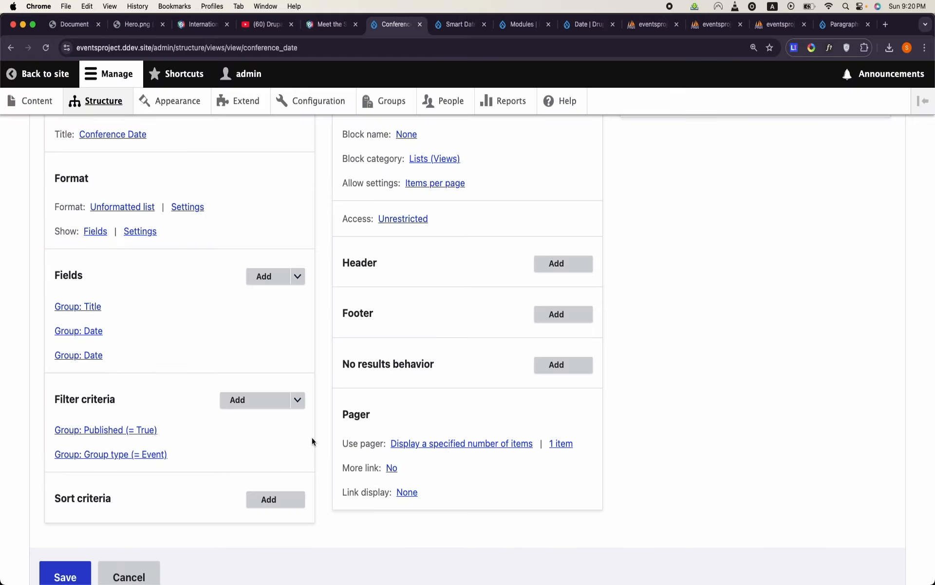
scroll(312, 437, "down", 7)
left_click(58, 237)
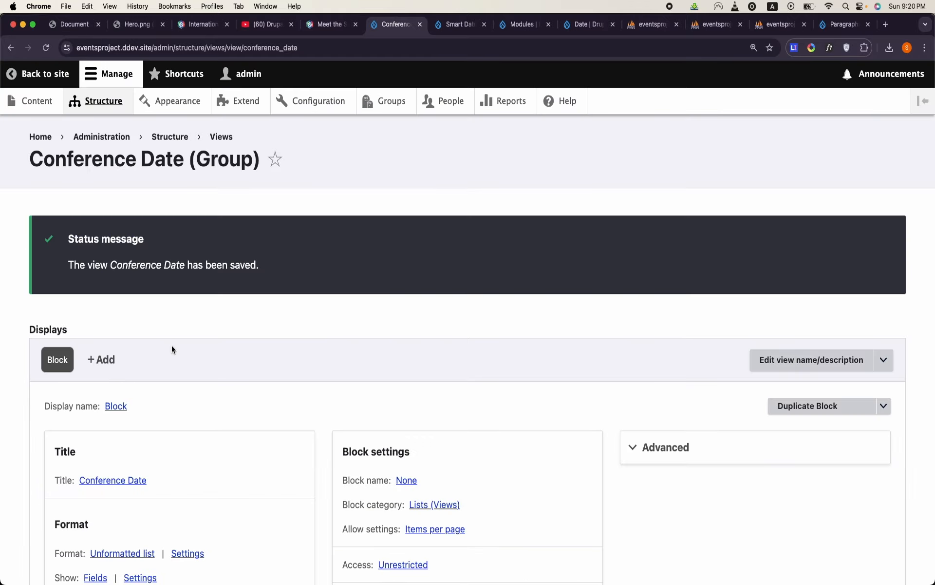
- Open the groups list in a separate browser tab and start editing the Drupal Camp Atlanta group
scroll(171, 345, "down", 3)
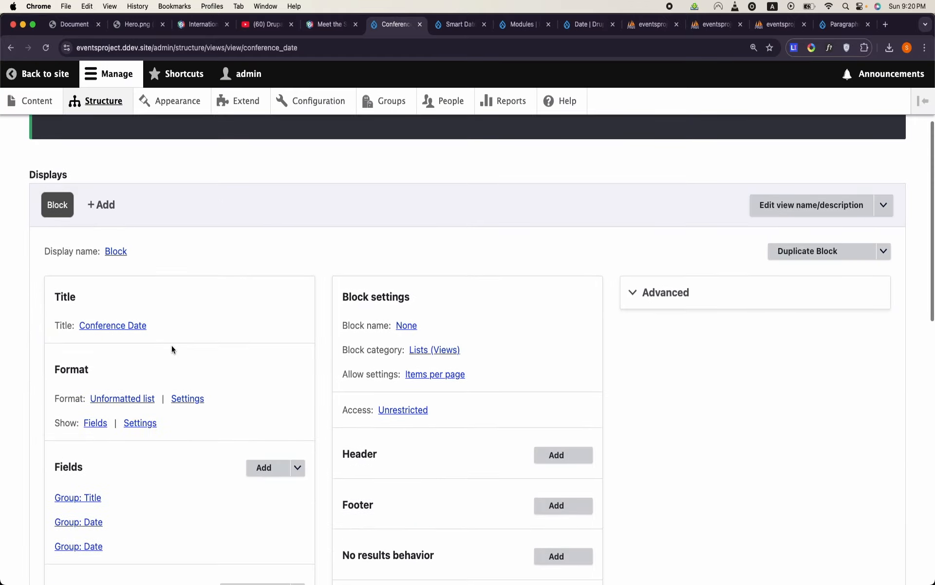
right_click(385, 112)
left_click(414, 116)
key("ctrl+Tab")
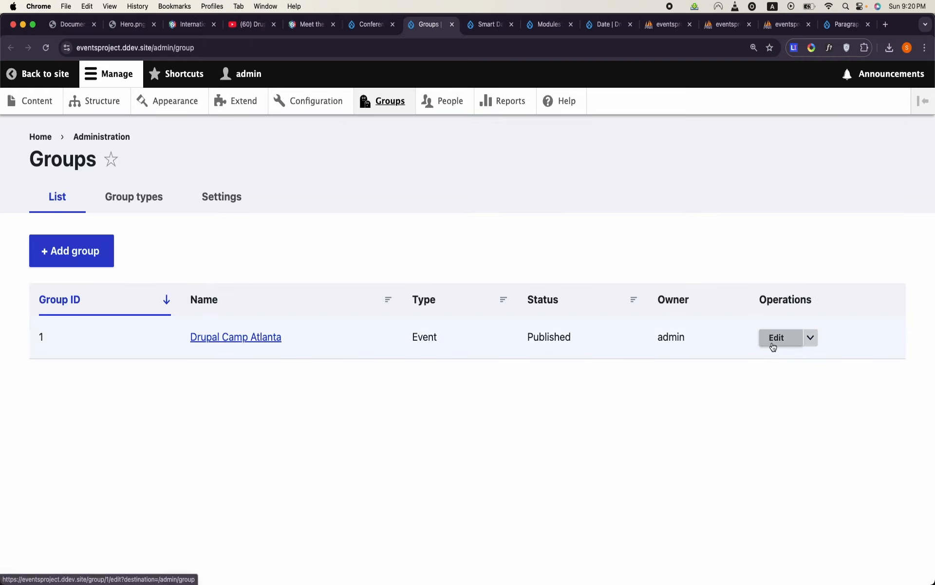
left_click(776, 338)
- Set the start date in the group's Date field to 04/06/2025
scroll(363, 448, "down", 10)
left_click(72, 376)
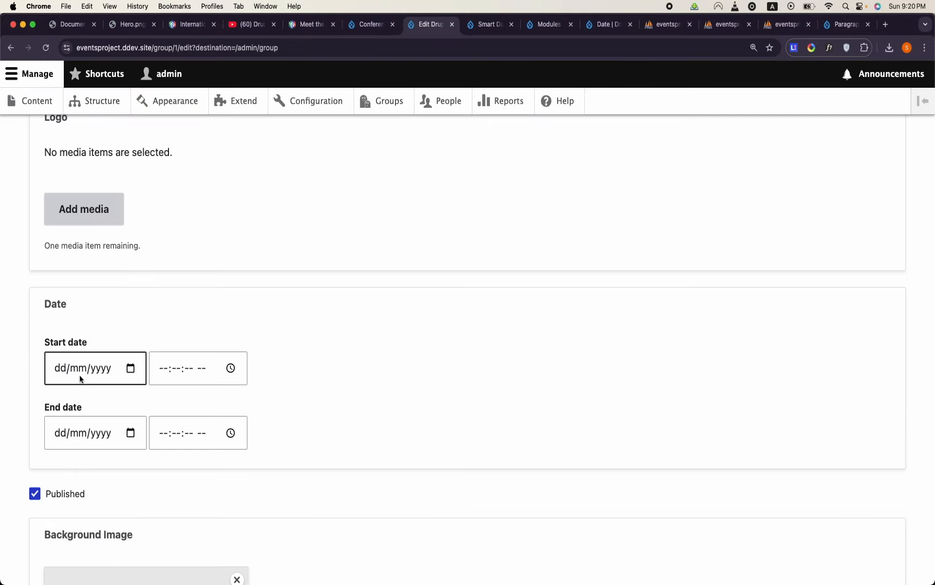
left_click(131, 368)
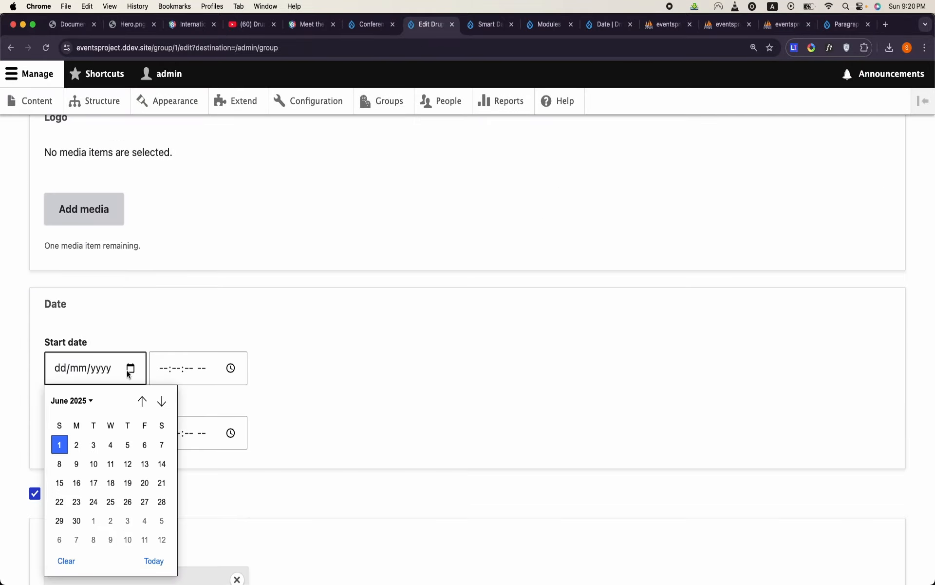
left_click(111, 444)
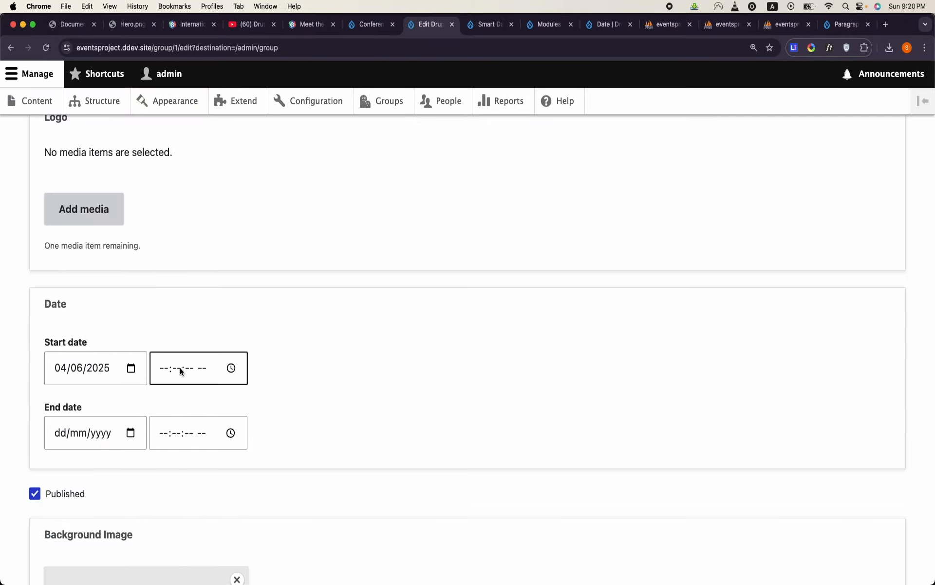
- Set the hour of the group's start time to 09 and browse the available minute and second values
left_click(231, 369)
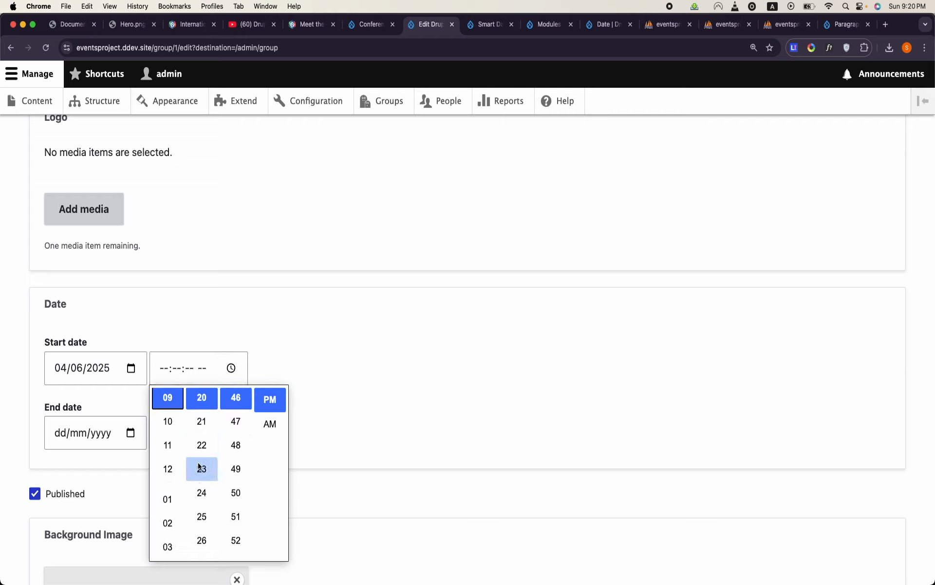
scroll(180, 503, "down", 3)
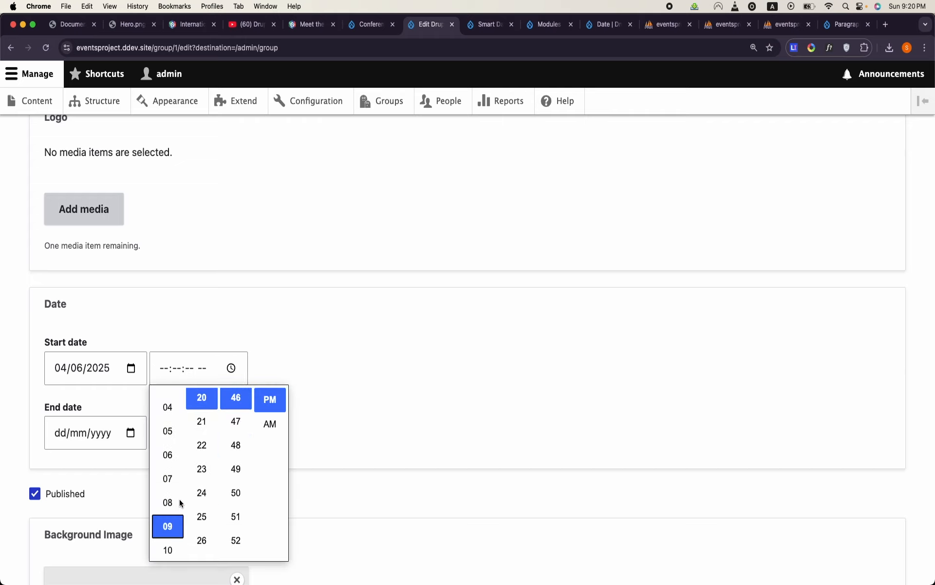
left_click(176, 526)
scroll(211, 512, "down", 3)
scroll(211, 511, "down", 8)
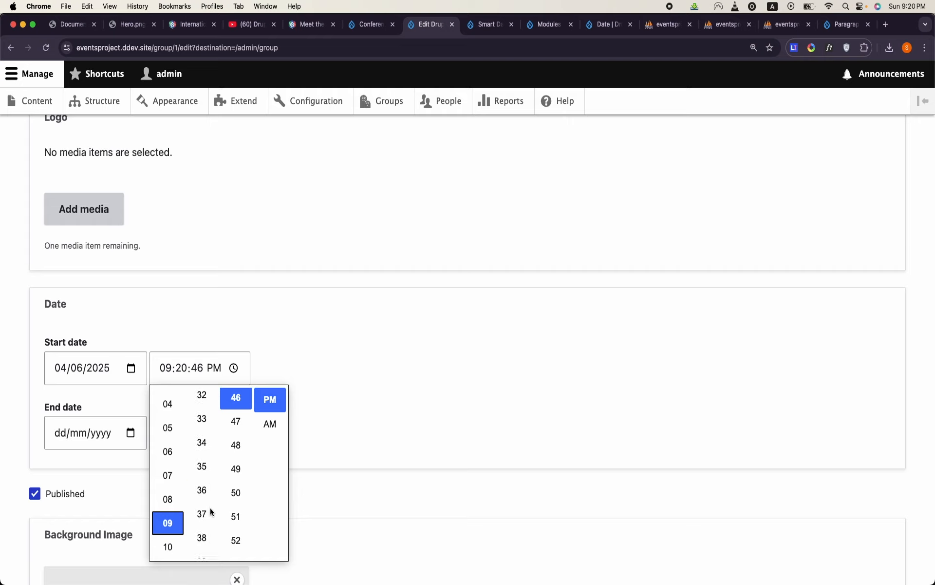
scroll(211, 511, "down", 3)
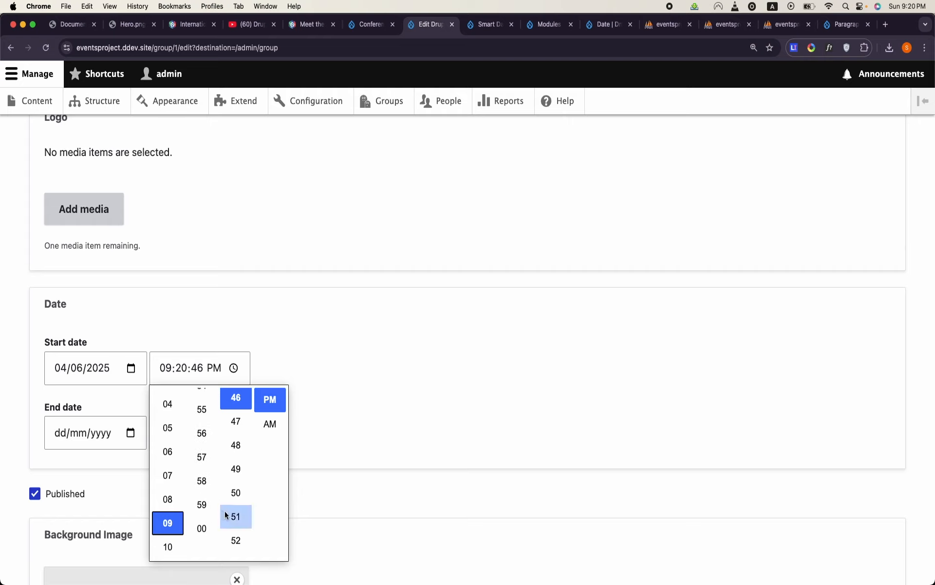
scroll(202, 526, "down", 1)
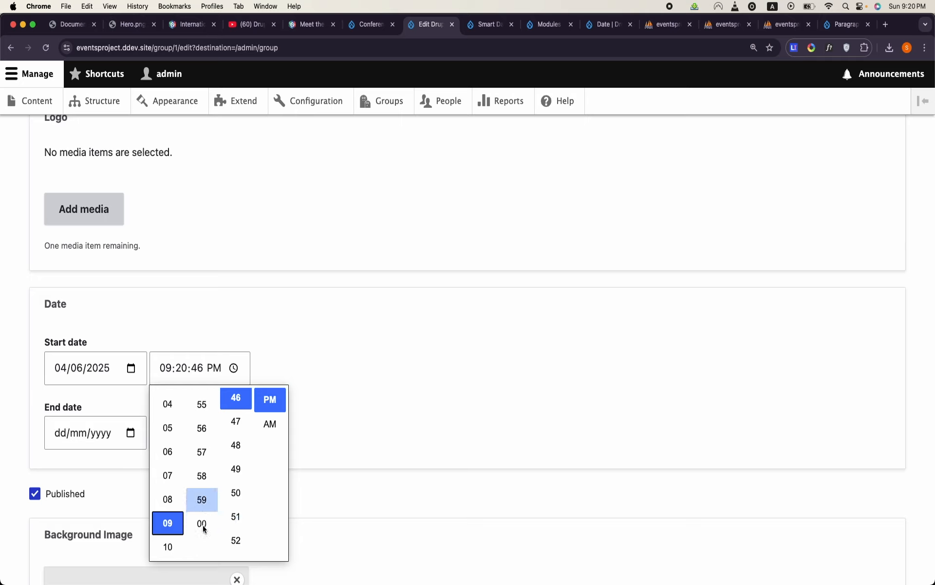
scroll(224, 525, "down", 5)
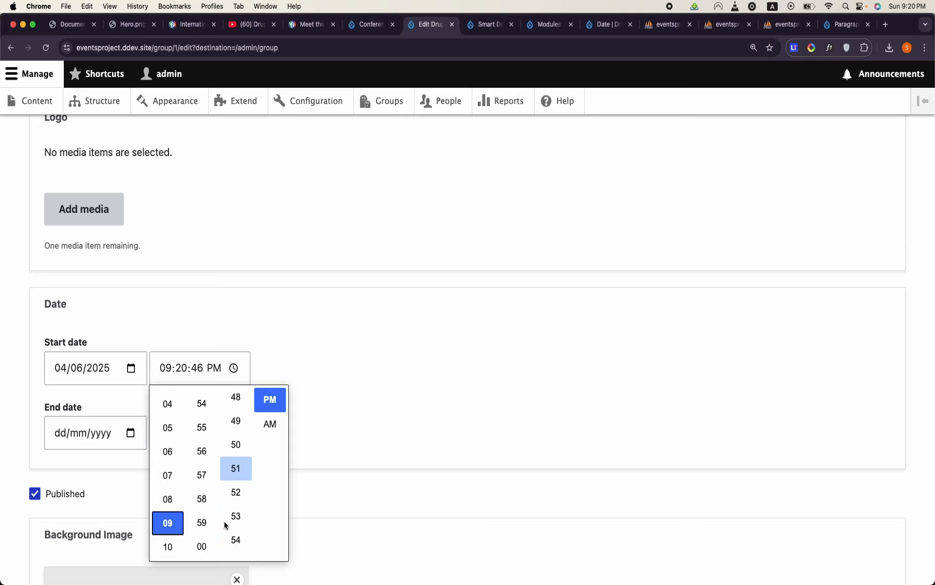
scroll(225, 525, "down", 1)
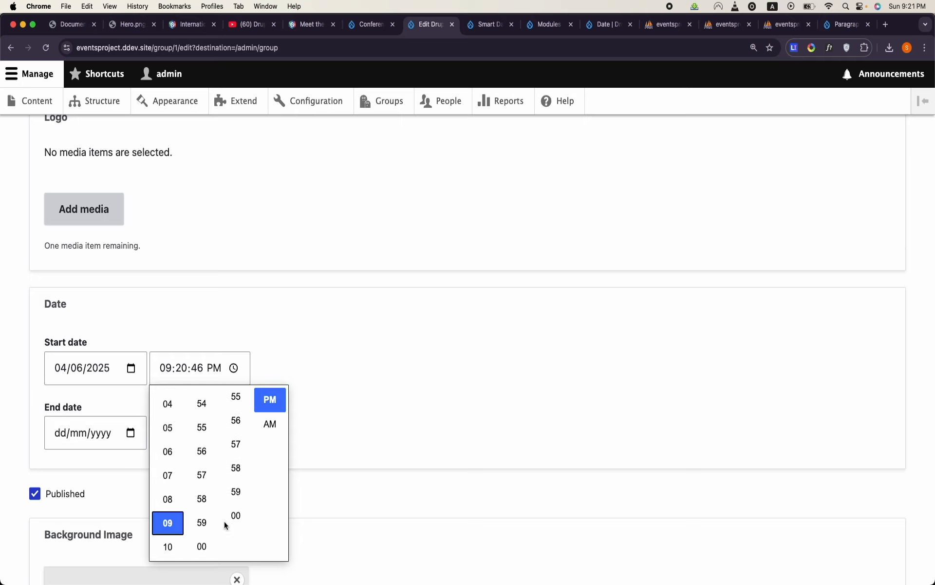
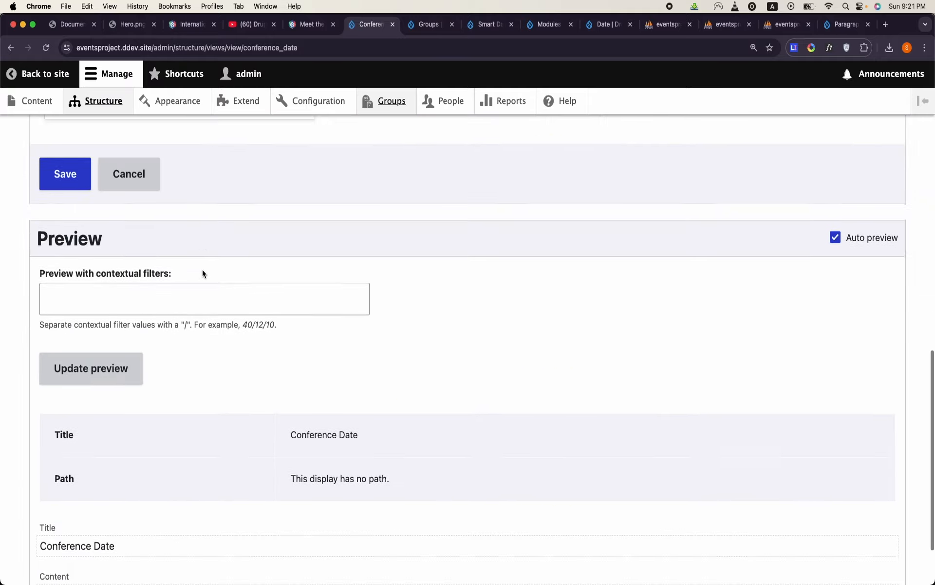
- Examine the Conference Date view's preview, comparing the two date rows listed under Drupal Camp Atlanta
scroll(123, 283, "up", 1)
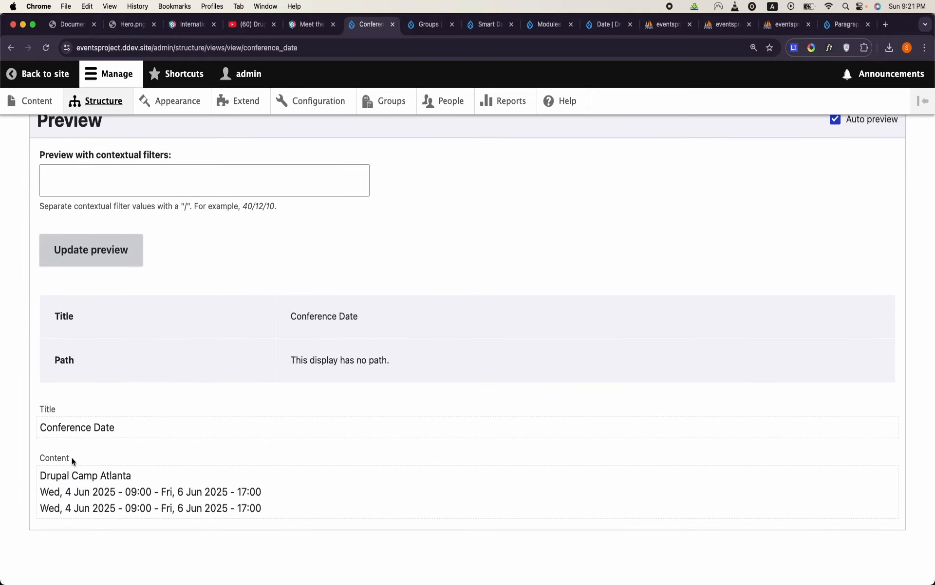
triple_click(76, 492)
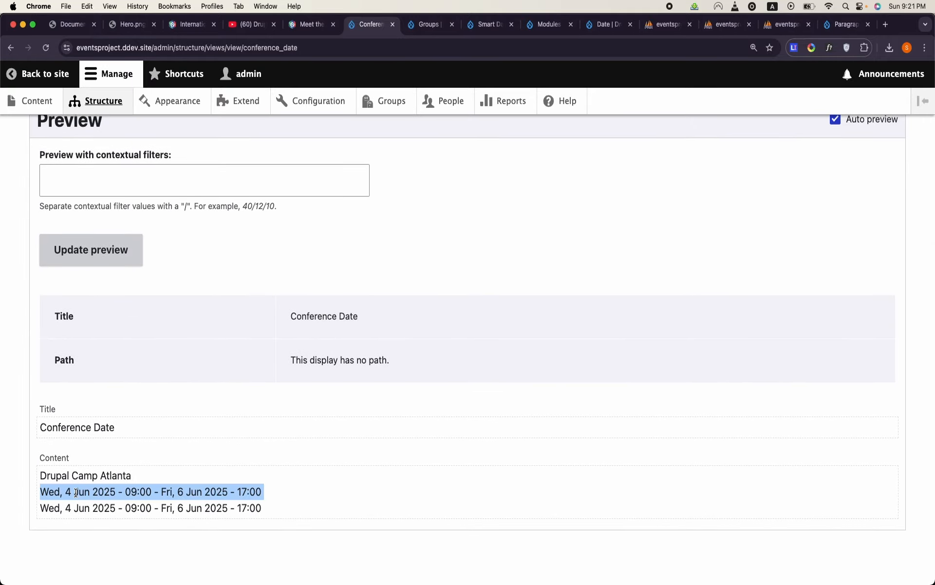
left_click(183, 485)
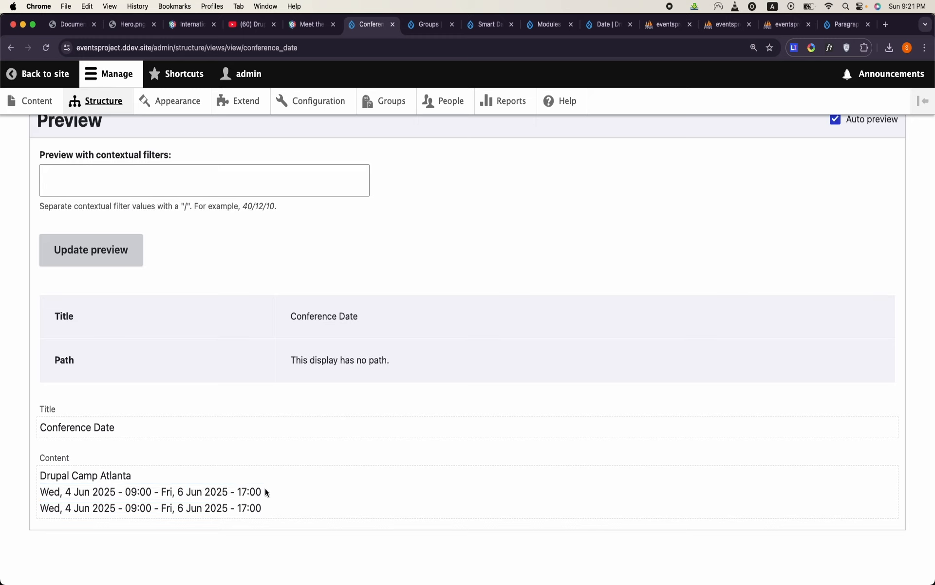
left_click_drag(239, 502, 38, 499)
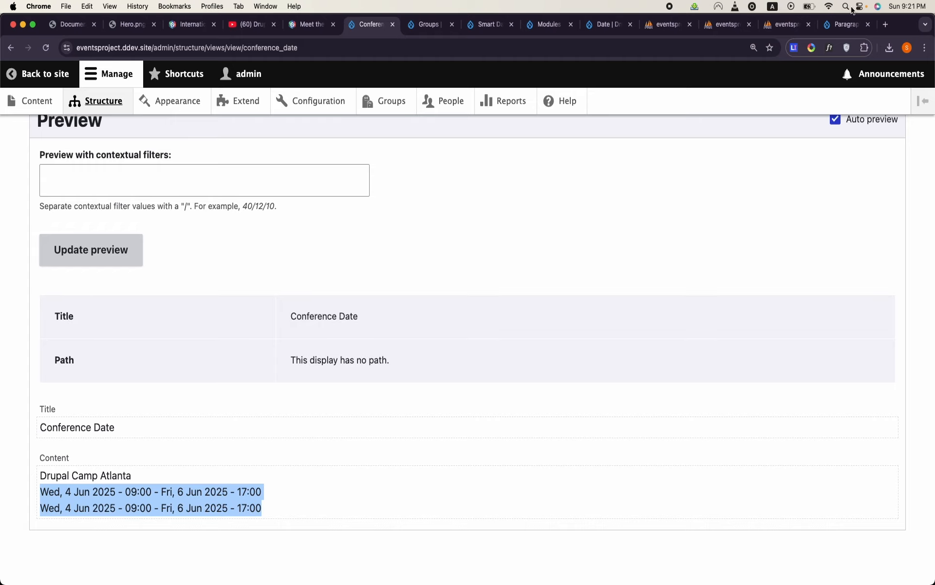
- Search Google for "timer drupal" in a new browser tab and look over the Timer module's project page
left_click(886, 26)
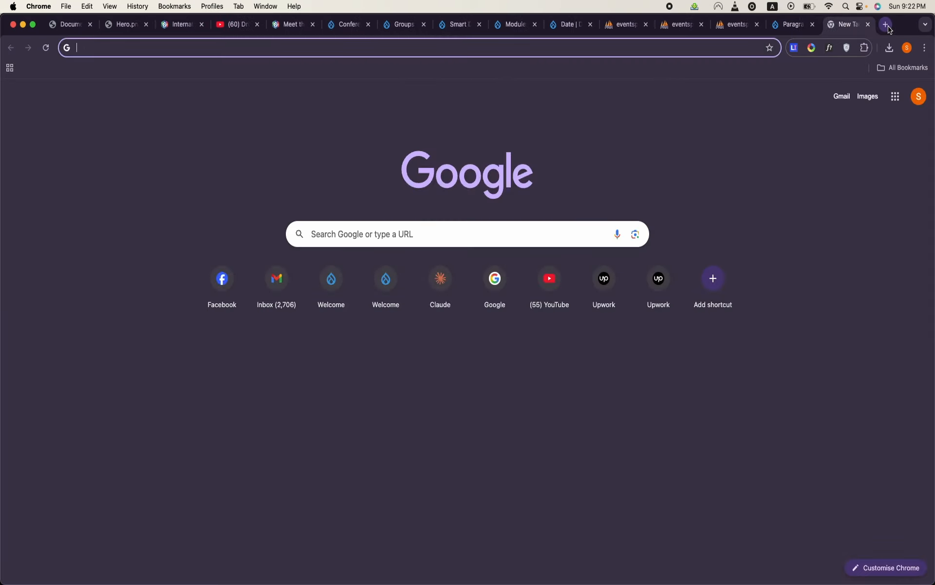
type("timer drupal")
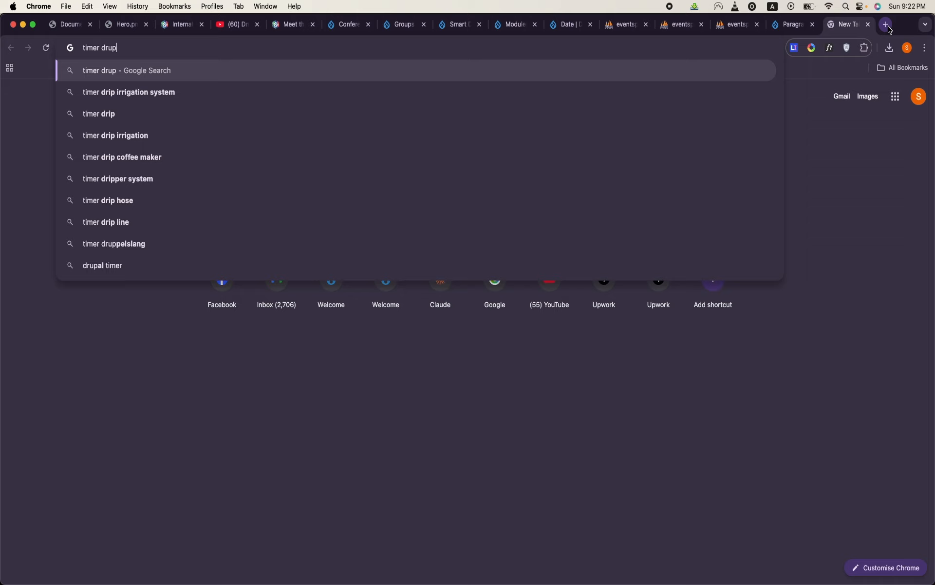
key("Return")
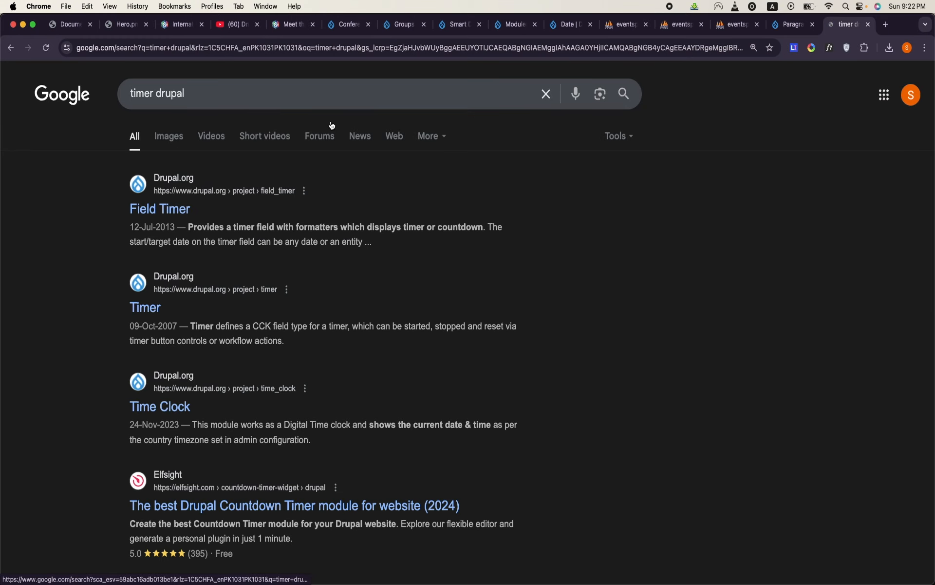
left_click(152, 304)
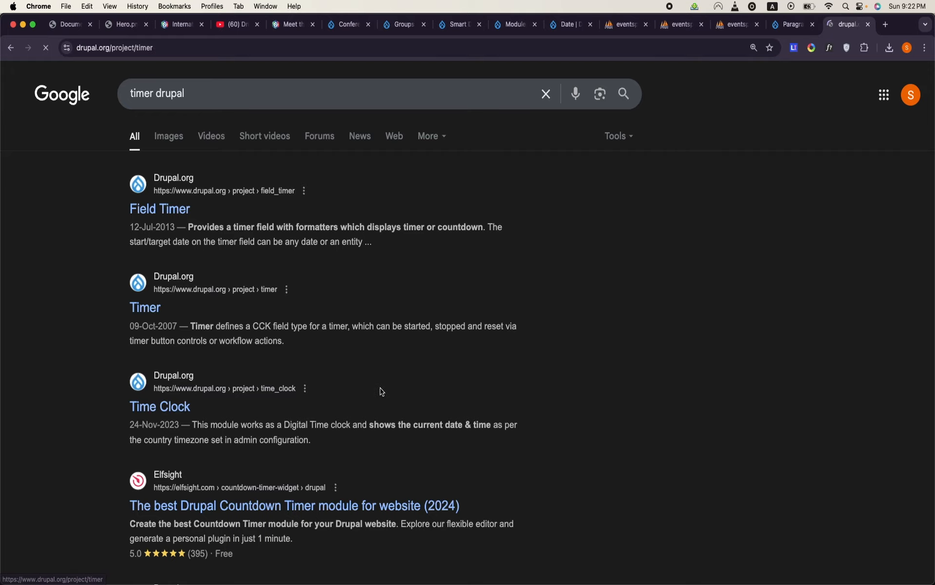
scroll(380, 387, "down", 20)
scroll(382, 391, "up", 5)
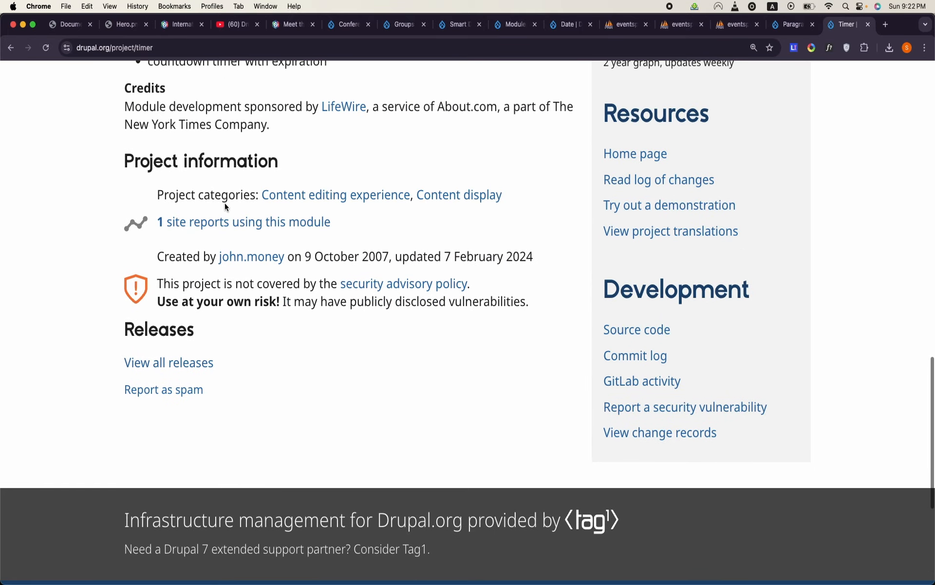
key("super+bracketleft")
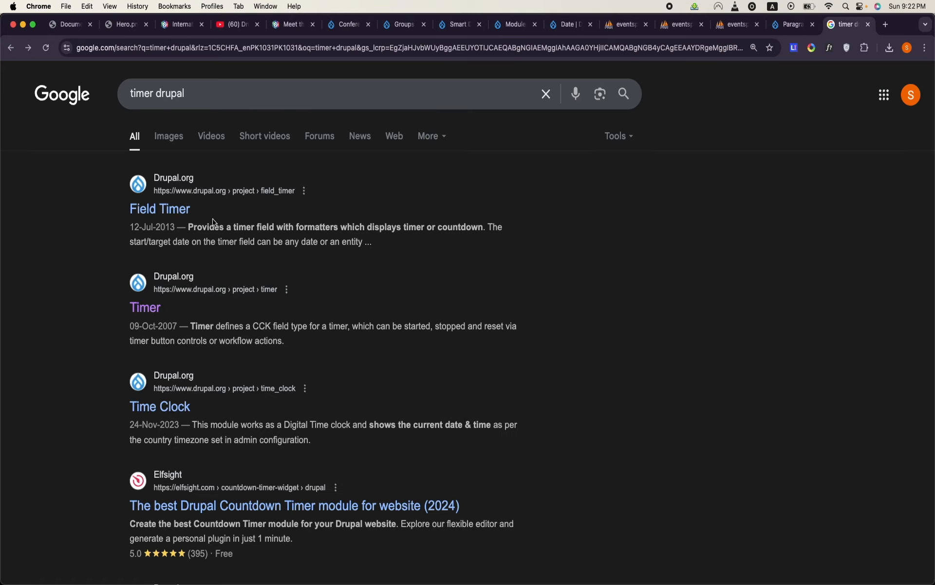
- Review the Time Clock module's project page from the search results, then return to the results
left_click(156, 415)
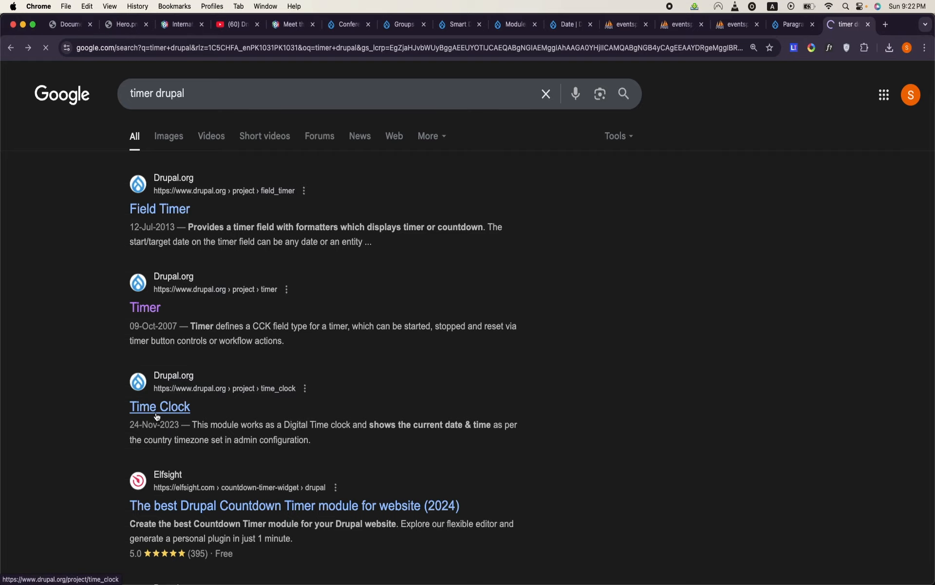
scroll(252, 392, "down", 5)
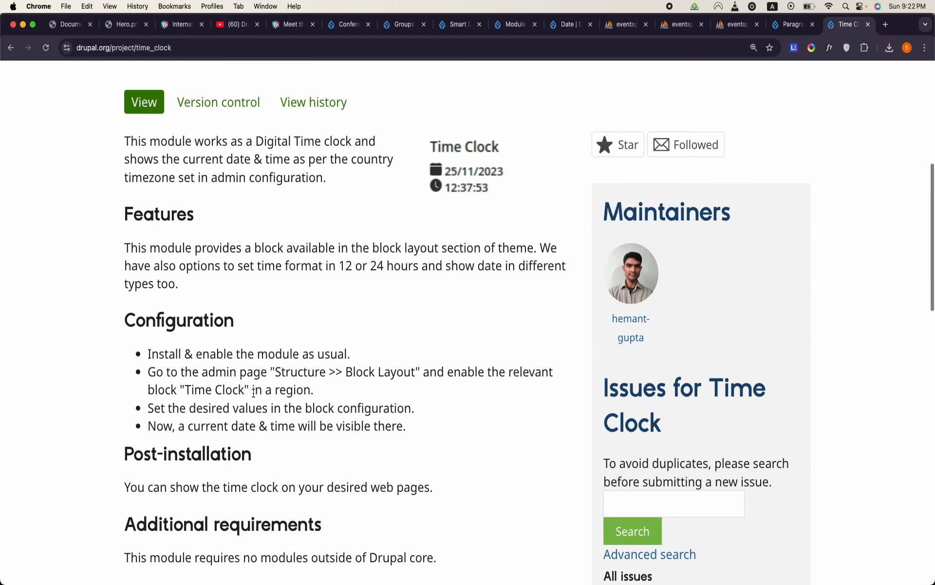
scroll(252, 391, "up", 1)
scroll(252, 393, "down", 8)
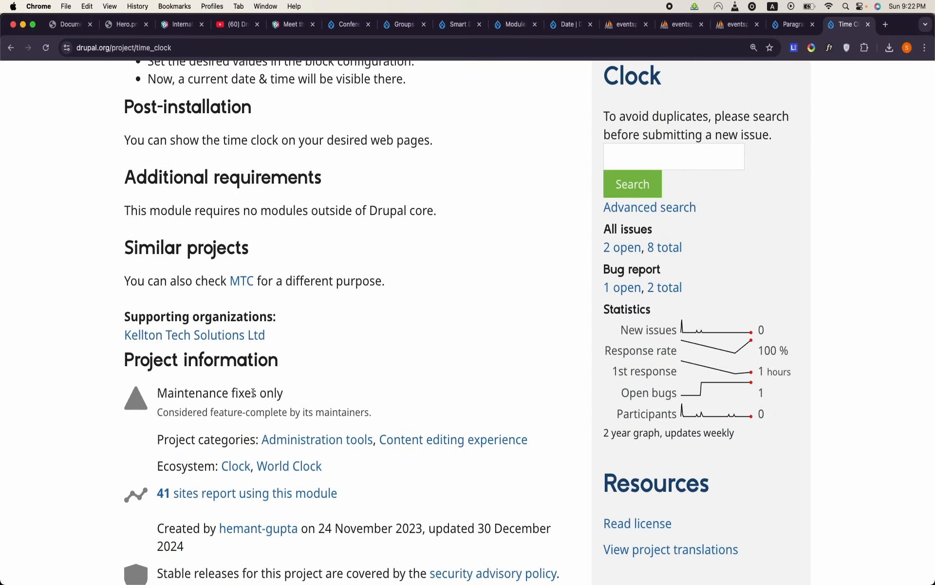
scroll(252, 392, "down", 6)
scroll(252, 392, "up", 15)
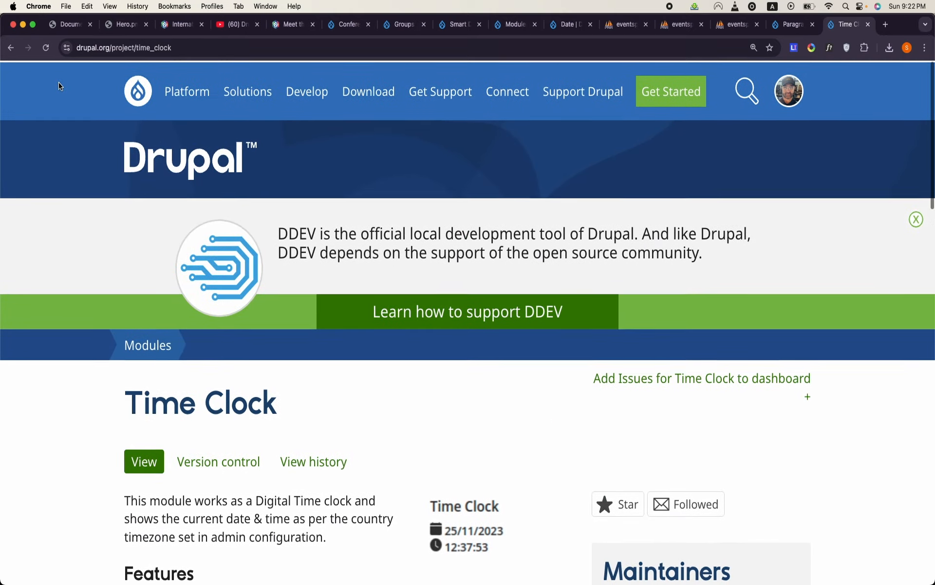
left_click(11, 47)
- Change the Google search query to "countdown drupal timer" and run it
triple_click(174, 89)
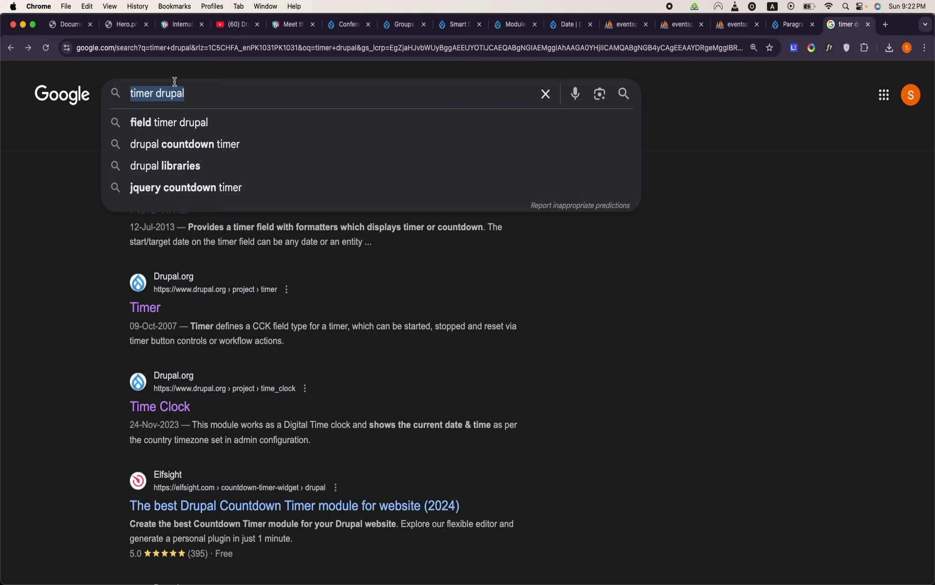
type("countdown drual")
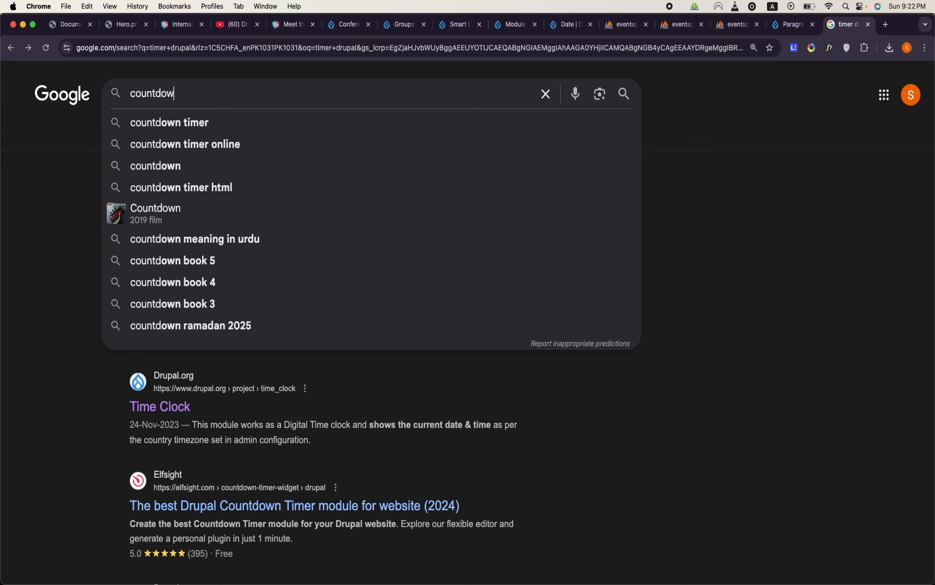
key("BackSpace")
key("BackSpace")
type("pal timer")
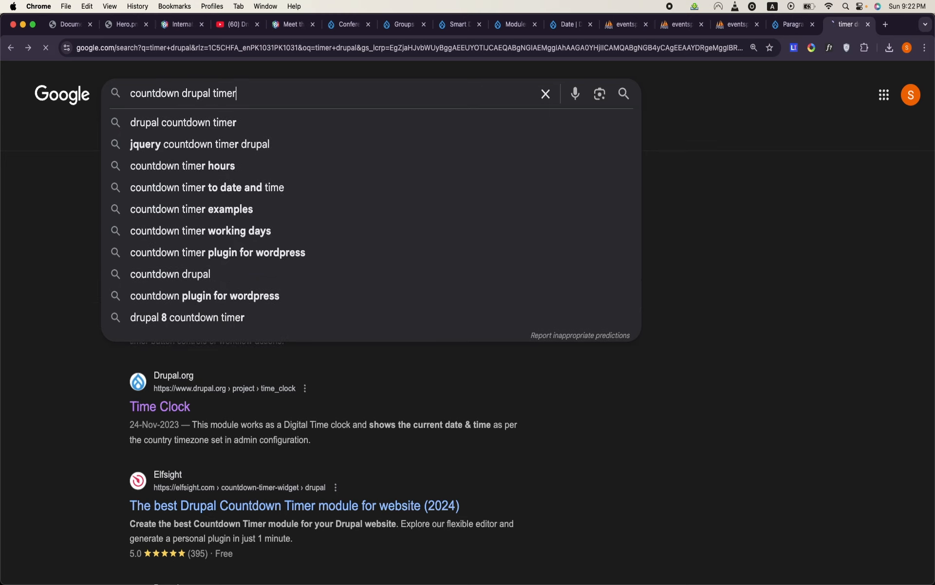
key("Return")
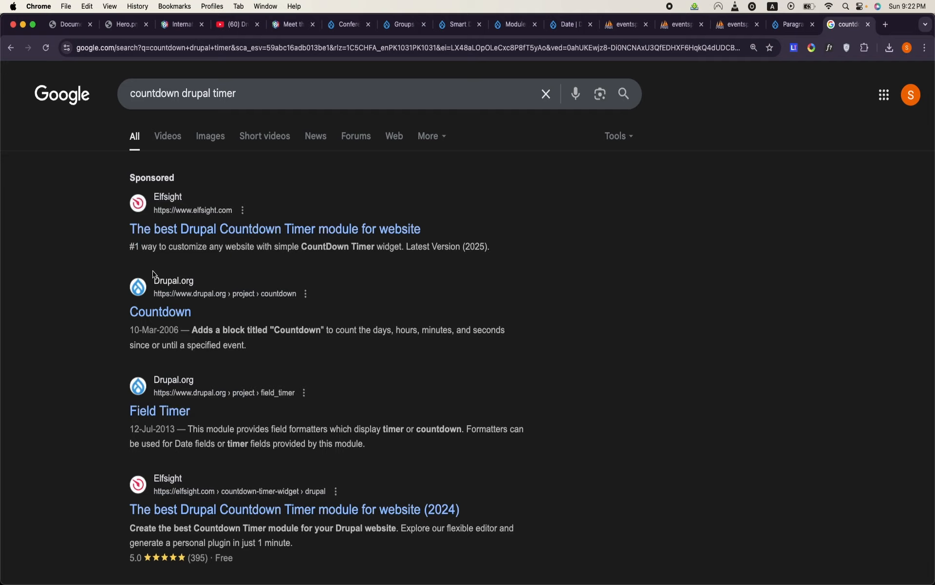
- Read the Countdown module's project page for its description, similar modules and releases, and return to the search results
left_click(160, 311)
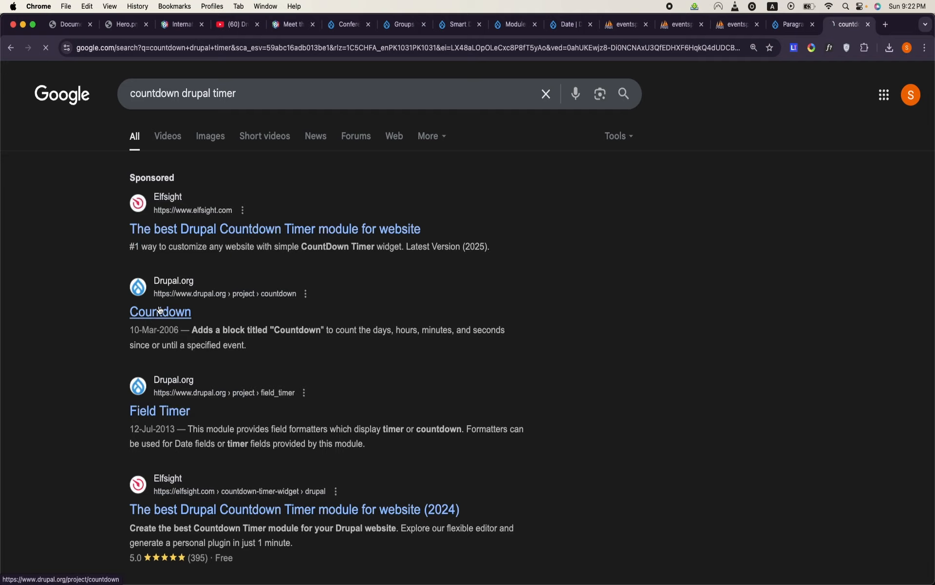
scroll(306, 349, "down", 15)
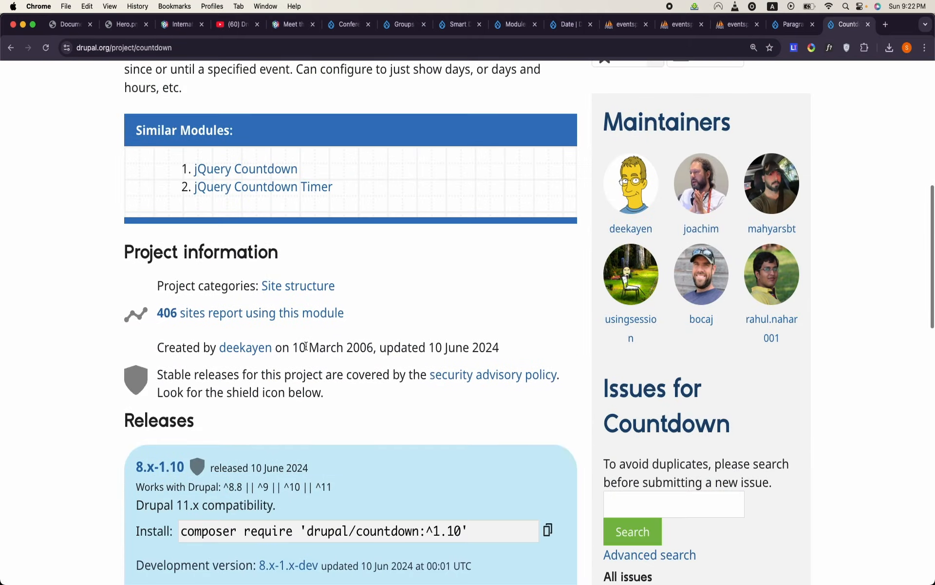
scroll(306, 349, "up", 5)
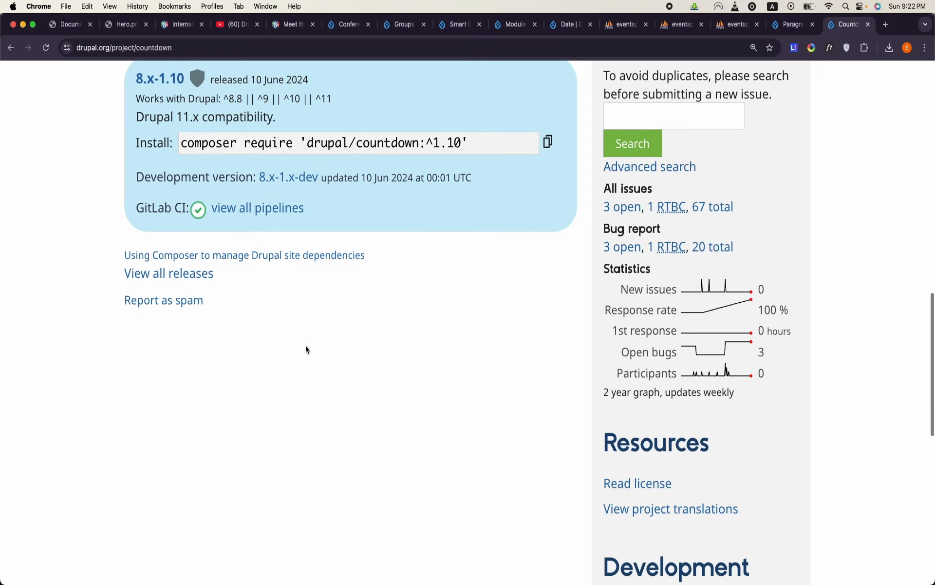
scroll(306, 349, "up", 10)
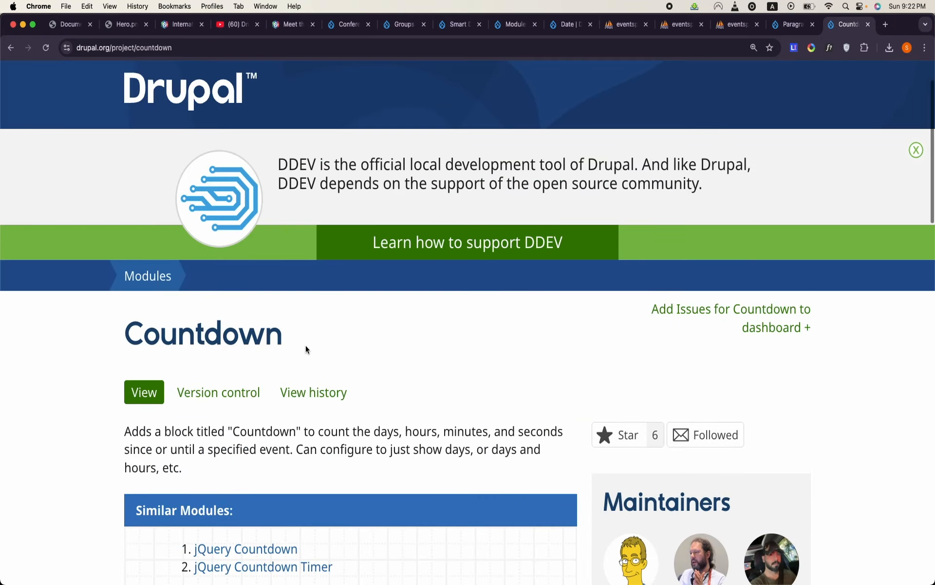
scroll(306, 349, "down", 2)
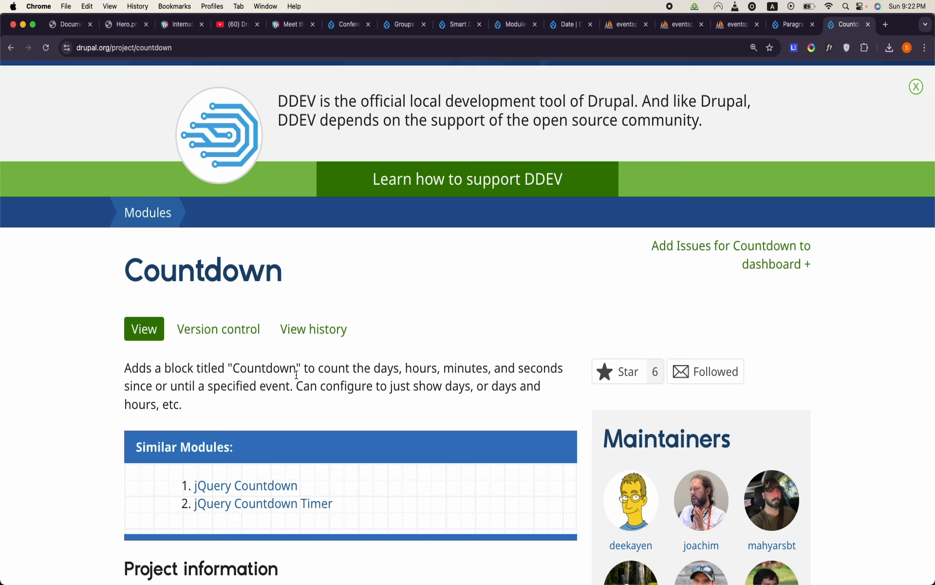
scroll(296, 374, "down", 2)
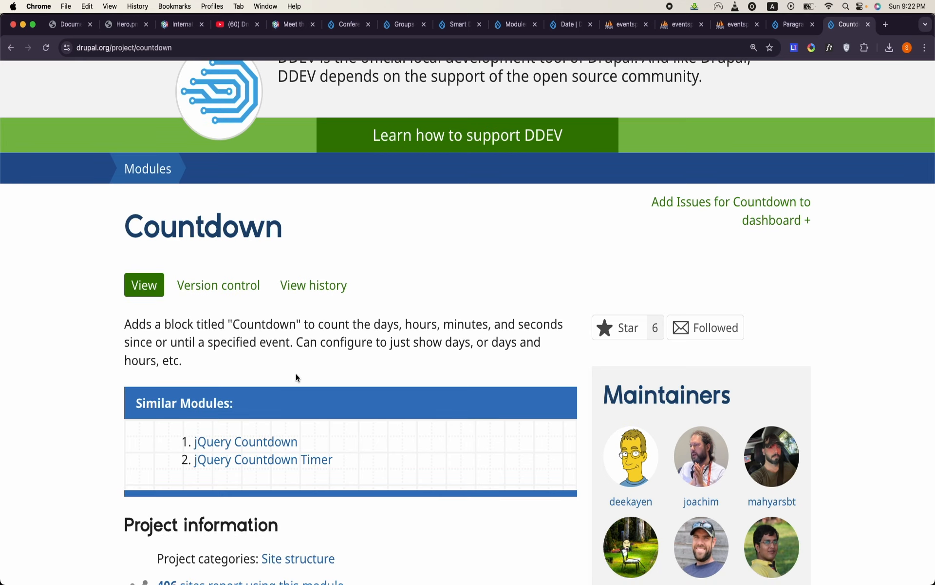
scroll(296, 374, "down", 12)
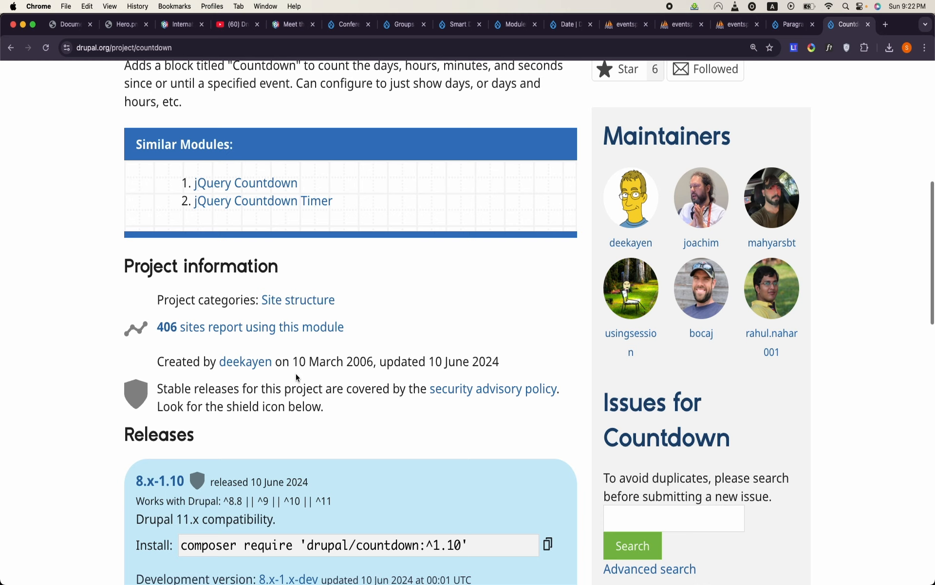
scroll(296, 373, "down", 6)
scroll(32, 81, "up", 15)
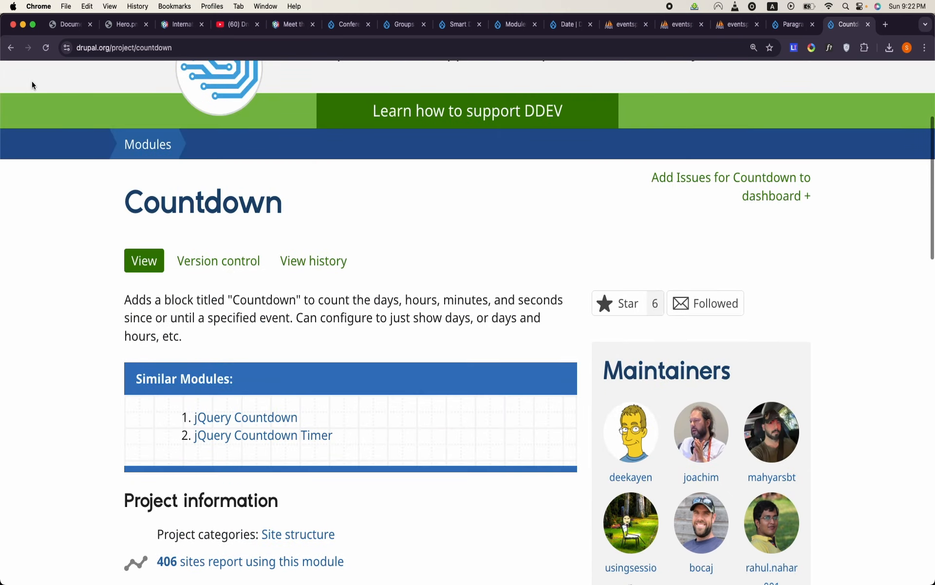
left_click(11, 47)
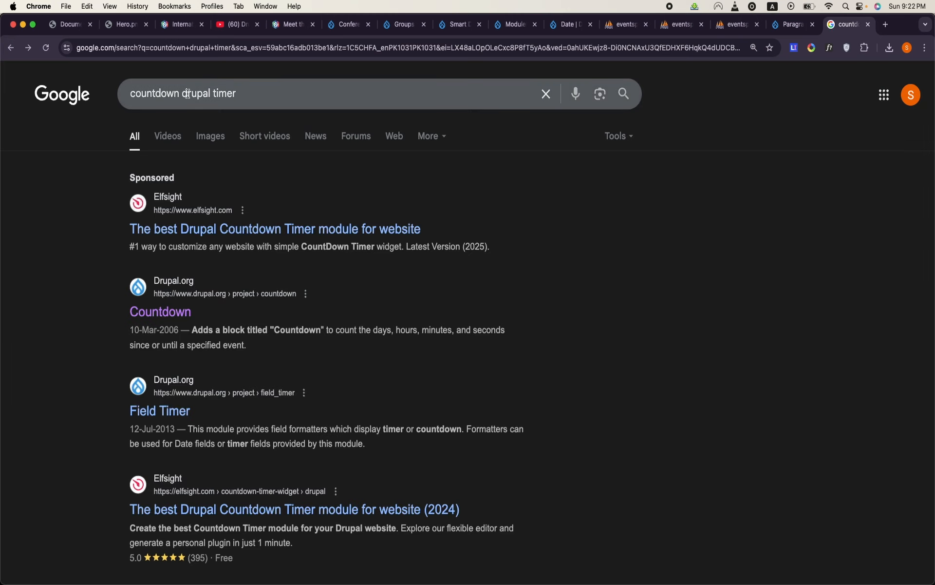
- Open the Countdown Clock module's project page from the results and examine its settings screenshots, block configuration and release information
scroll(244, 96, "down", 1)
scroll(244, 97, "down", 7)
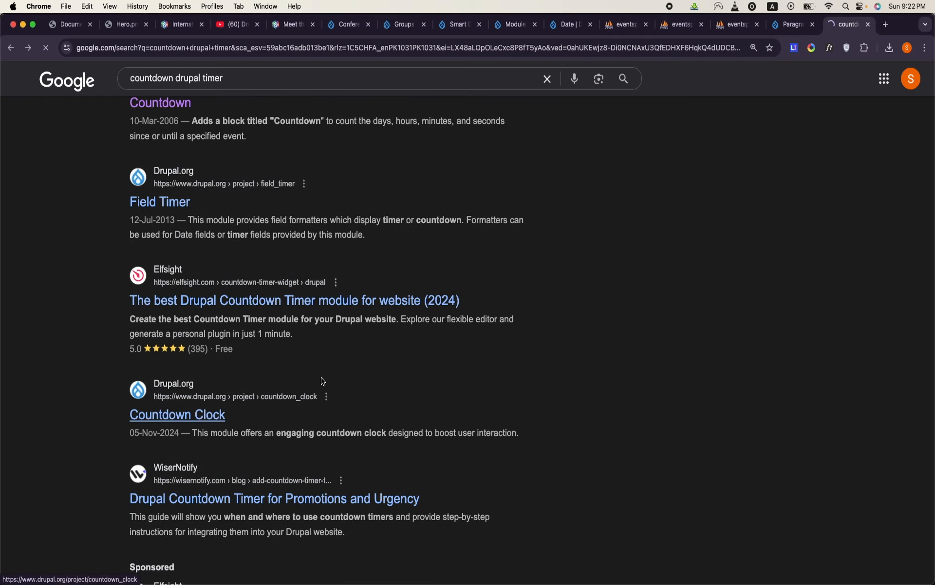
scroll(384, 383, "down", 10)
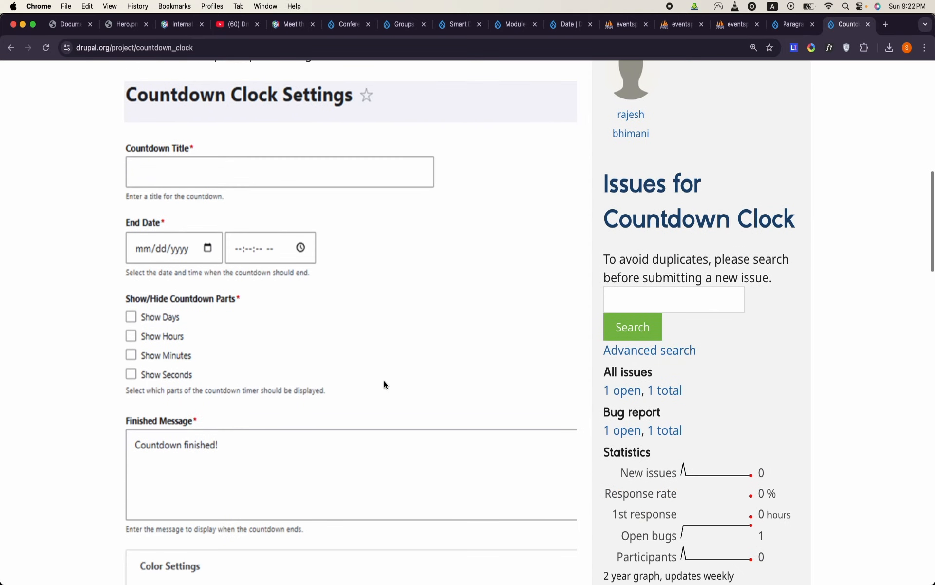
scroll(384, 383, "down", 12)
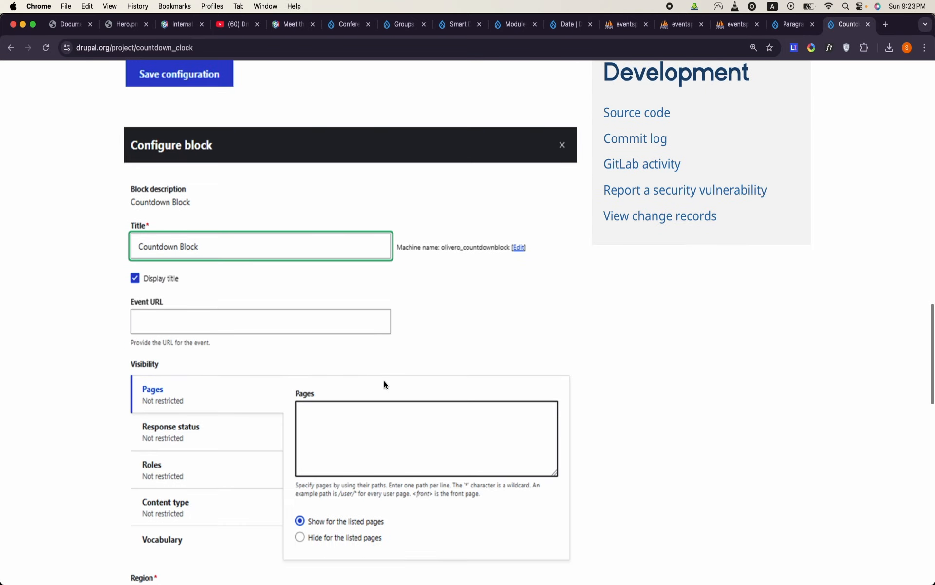
scroll(384, 384, "down", 11)
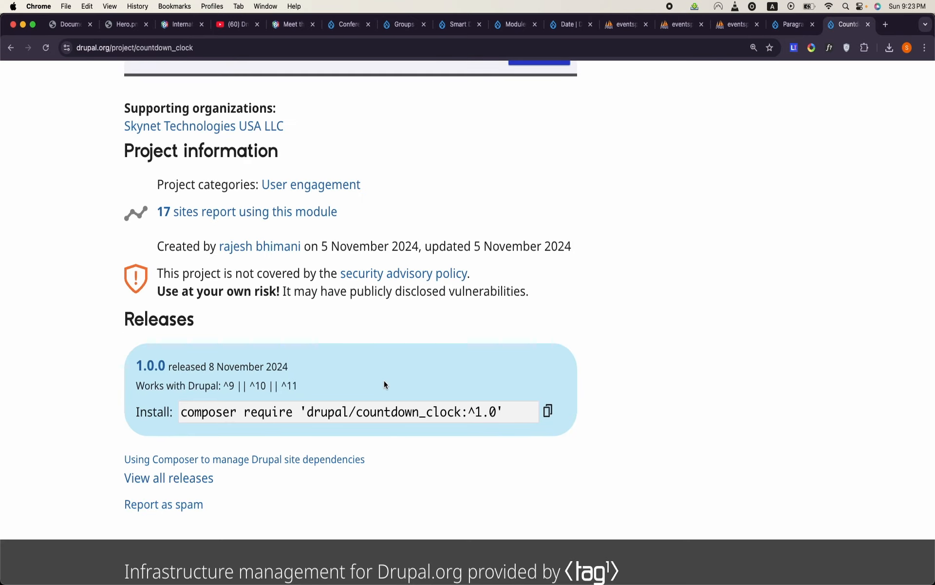
scroll(384, 381, "up", 8)
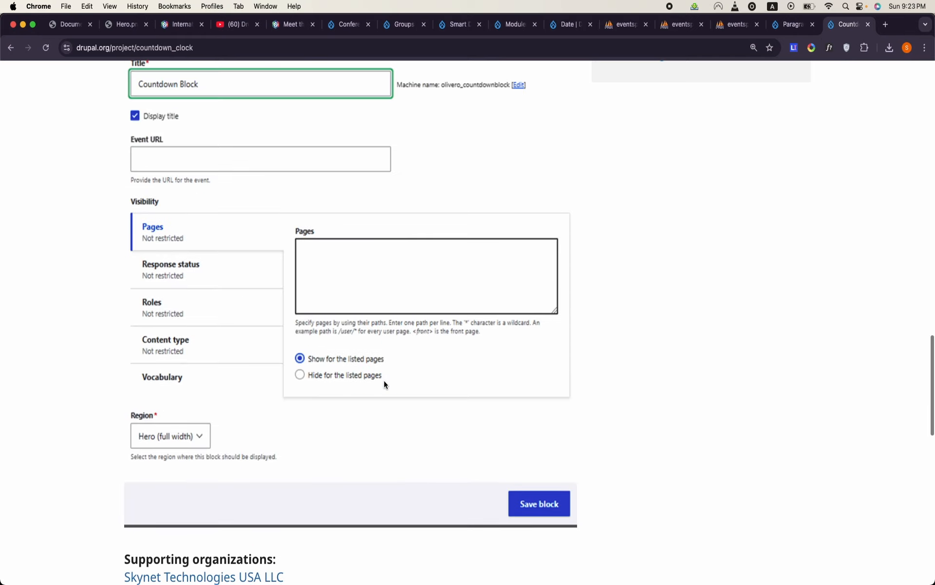
scroll(385, 384, "up", 16)
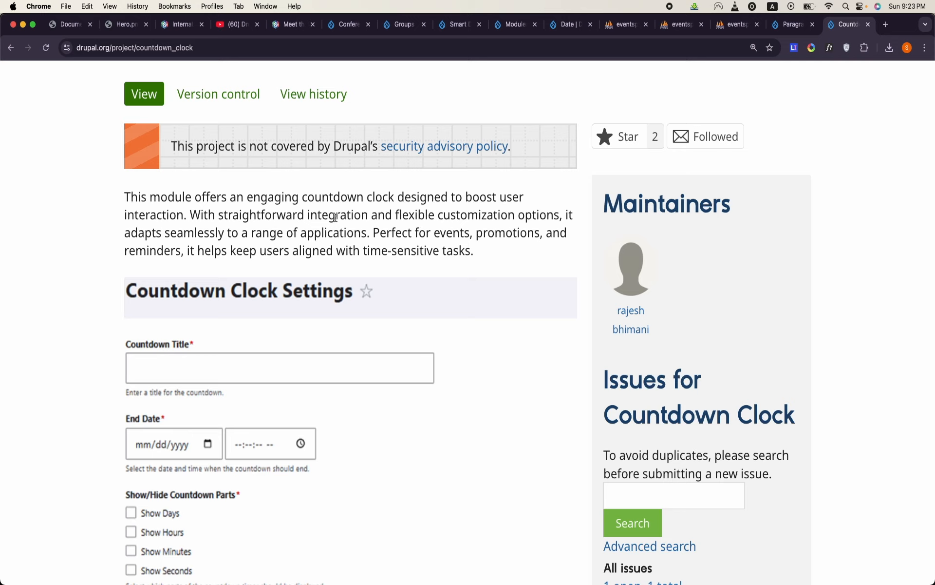
- Run a Google search for "view countdown drupal"
left_click(196, 52)
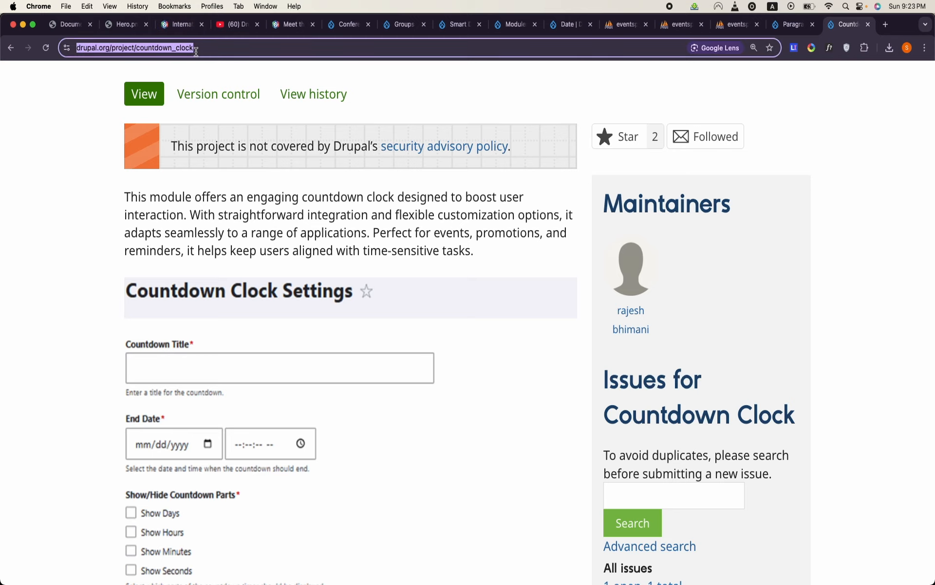
type("view co")
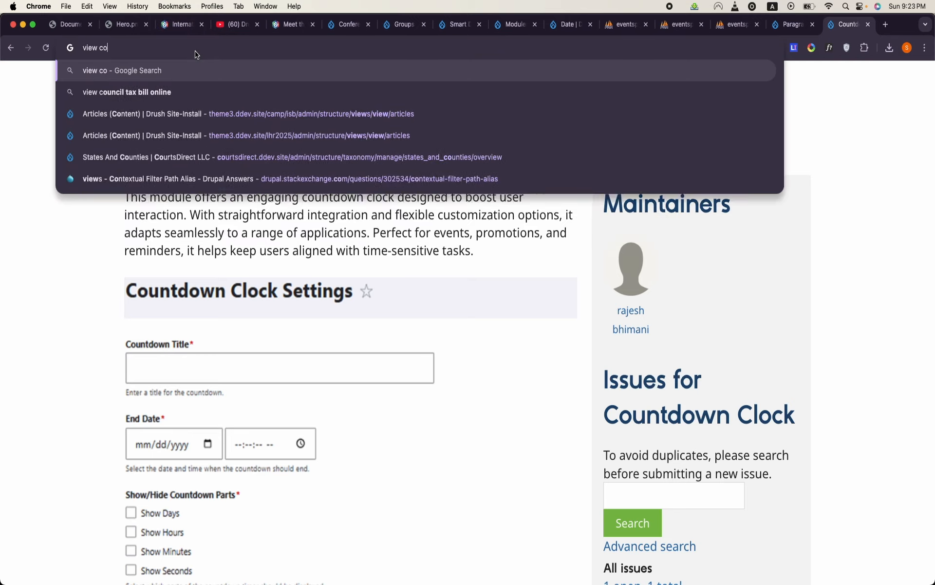
type("untdown drupal")
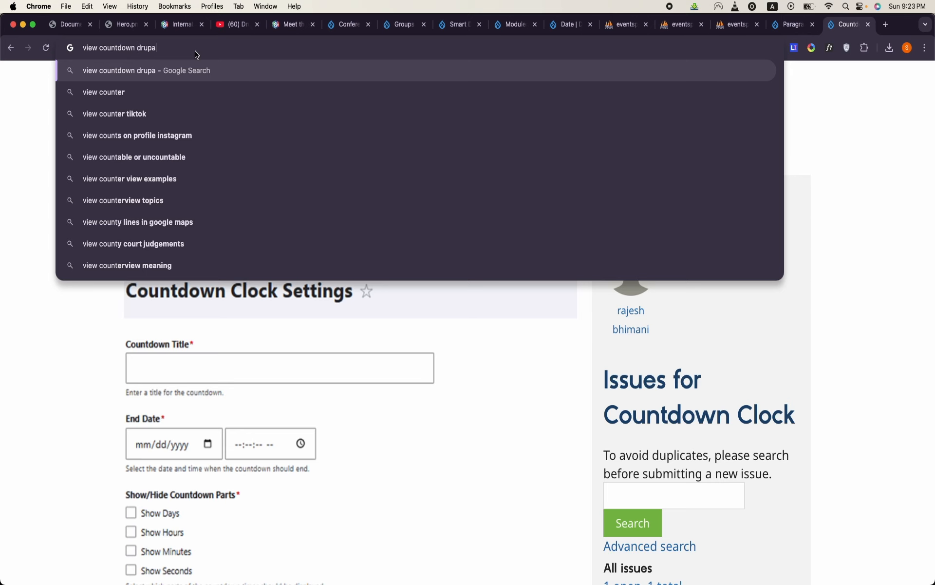
key("Return")
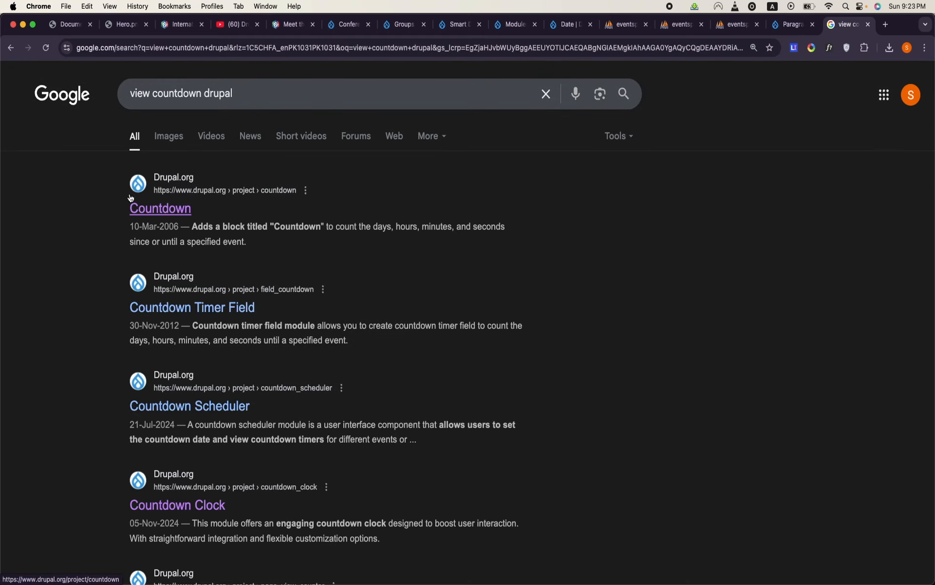
- Open the Countdown Timer Field and Gravitas Countdown results in separate new tabs
scroll(131, 198, "down", 1)
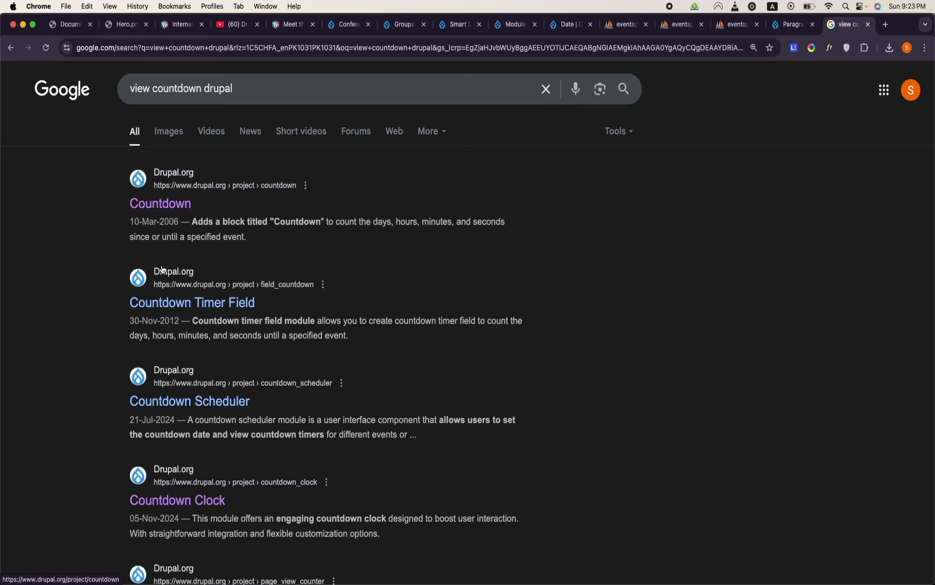
right_click(213, 302)
left_click(212, 304)
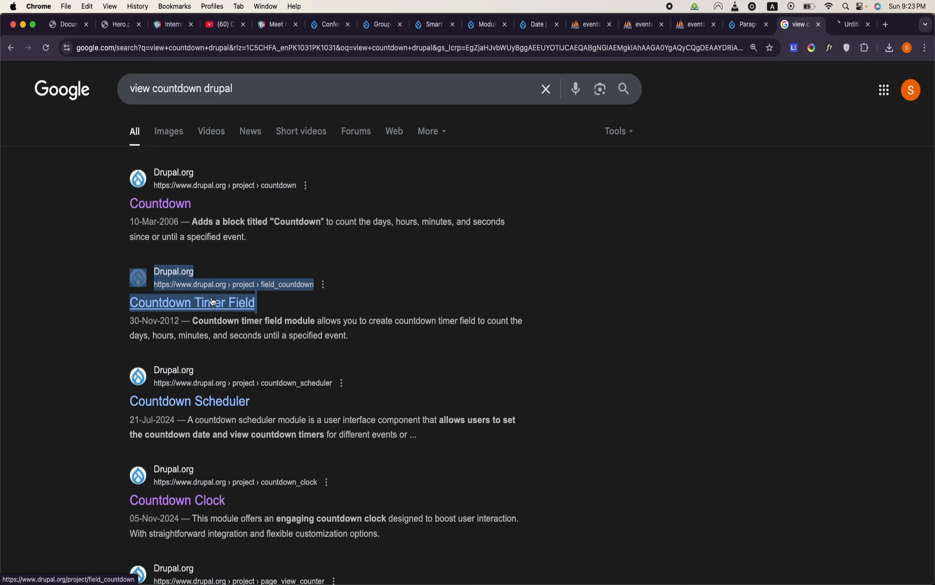
scroll(212, 302, "down", 5)
scroll(213, 302, "down", 3)
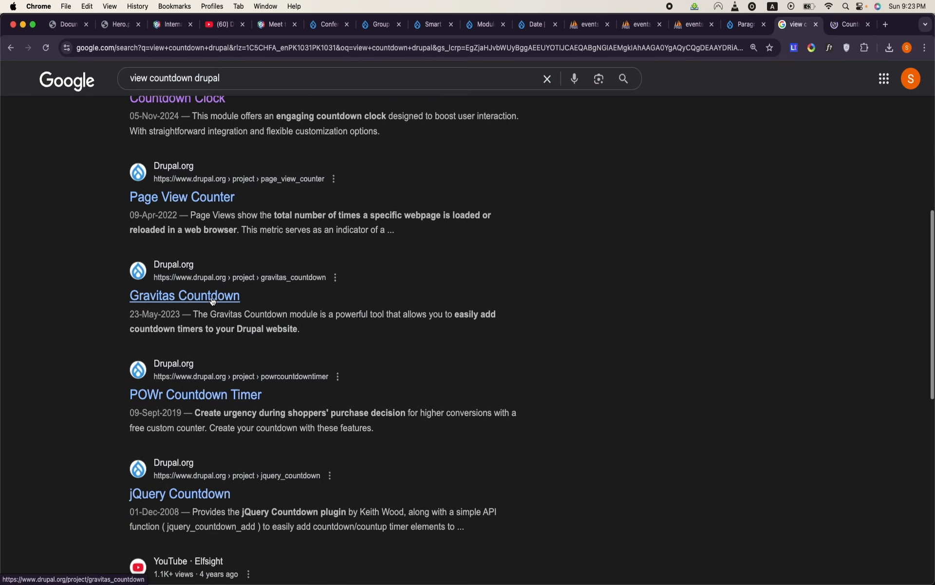
right_click(212, 302)
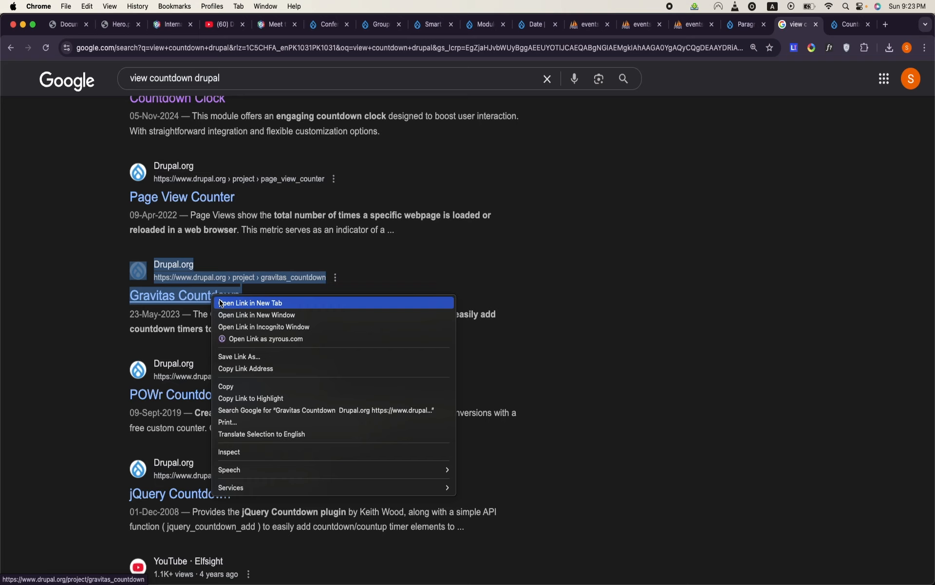
left_click(217, 307)
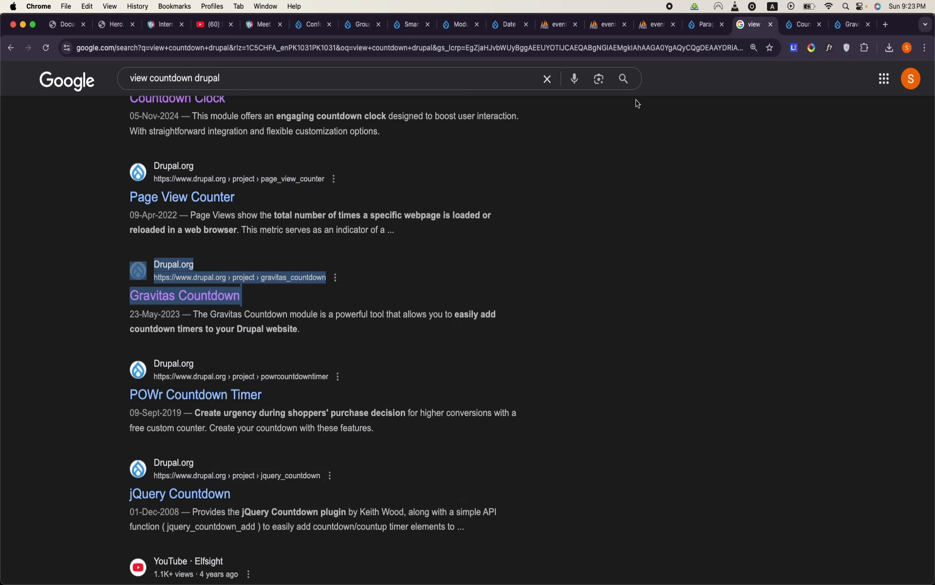
- Examine the Gravitas Countdown project page for its key features, block configuration screenshots and release compatibility
left_click(852, 24)
scroll(519, 384, "down", 5)
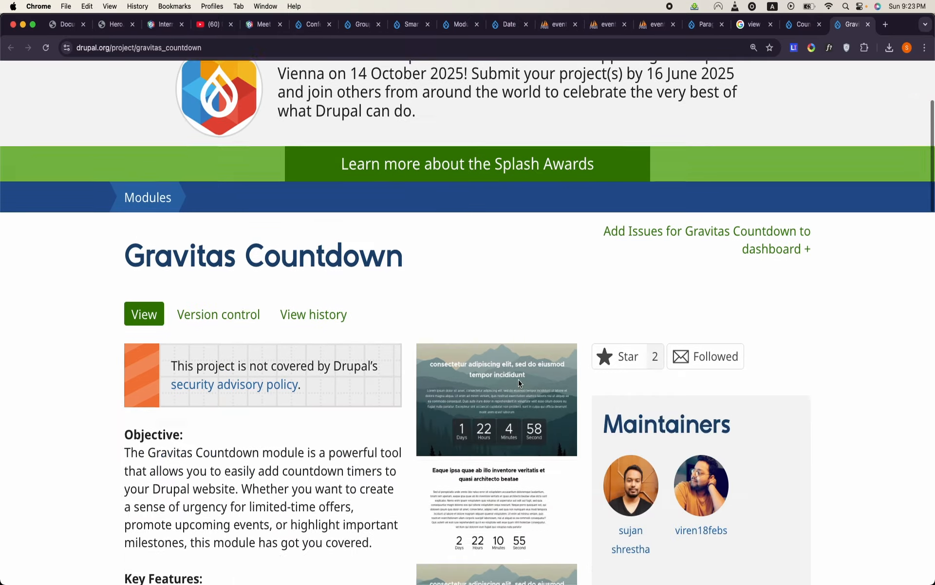
scroll(519, 385, "down", 20)
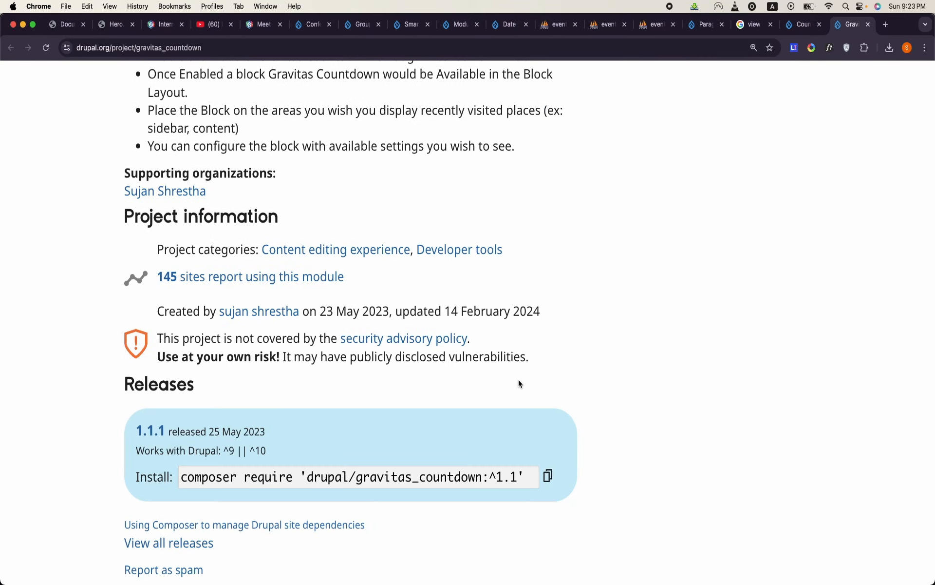
scroll(518, 383, "up", 15)
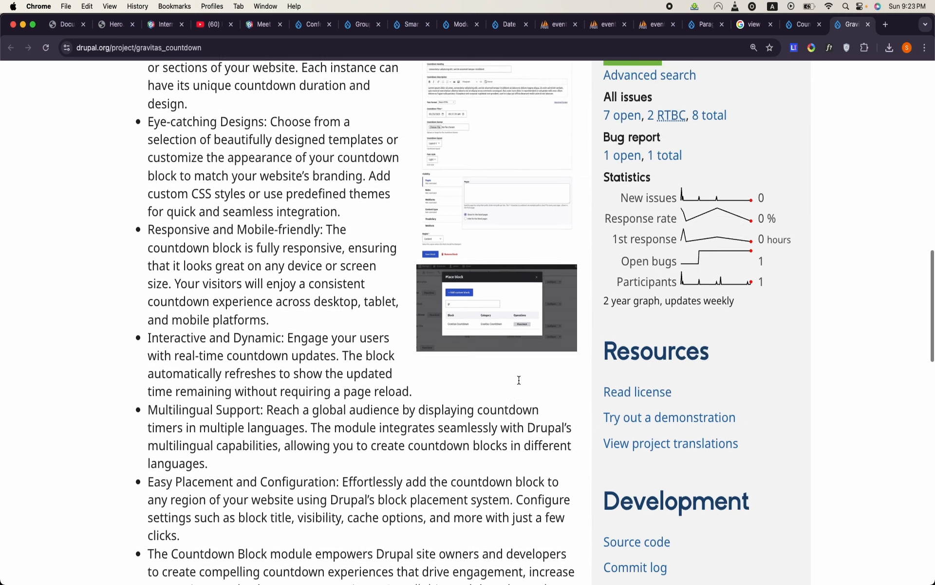
scroll(519, 379, "up", 6)
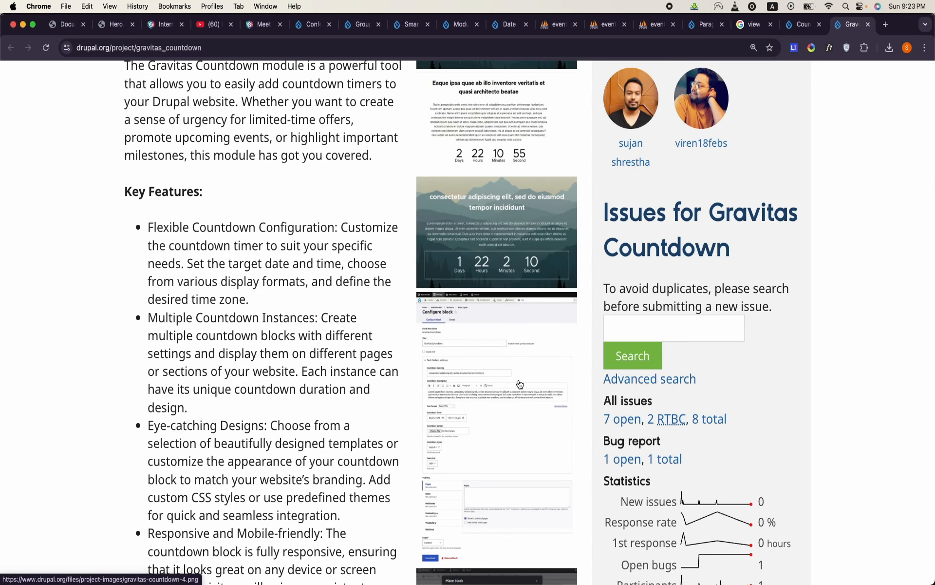
scroll(520, 385, "up", 5)
scroll(519, 382, "down", 5)
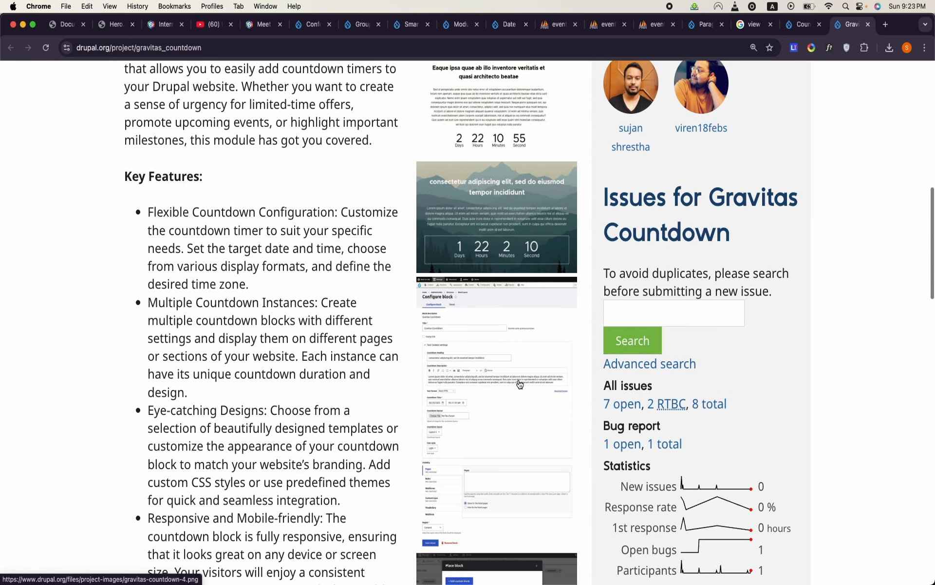
scroll(520, 384, "down", 15)
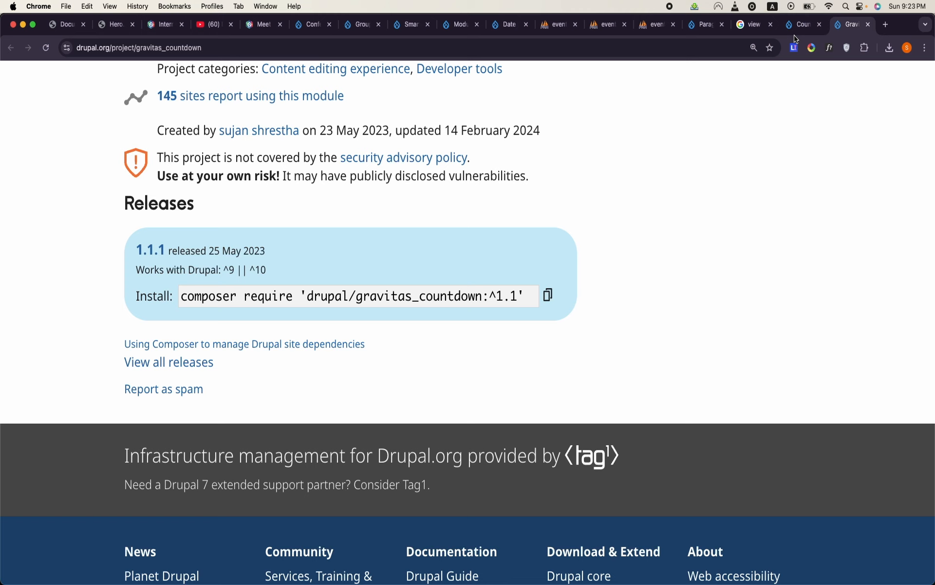
- Open the POWr Countdown Timer result in a new tab and review its features, project information and releases
left_click(754, 25)
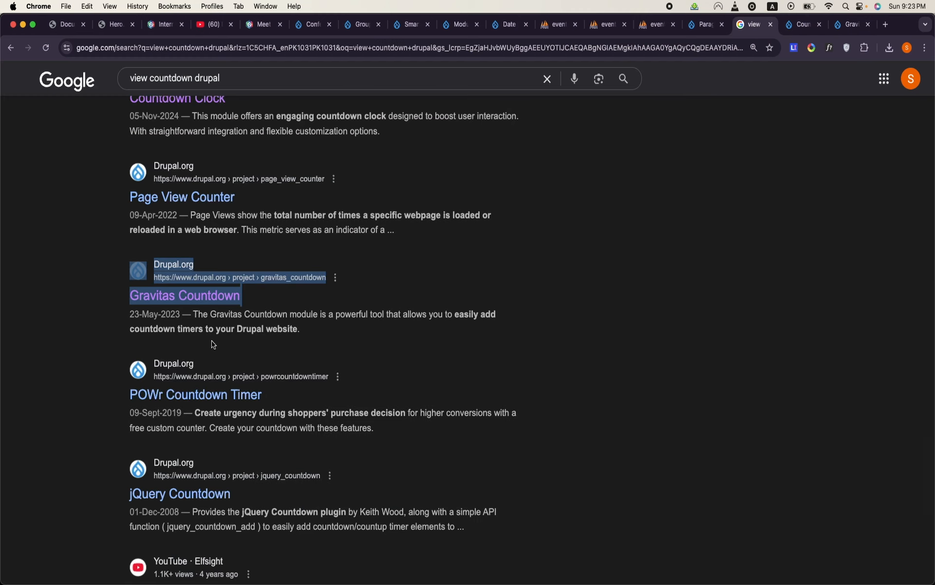
right_click(205, 397)
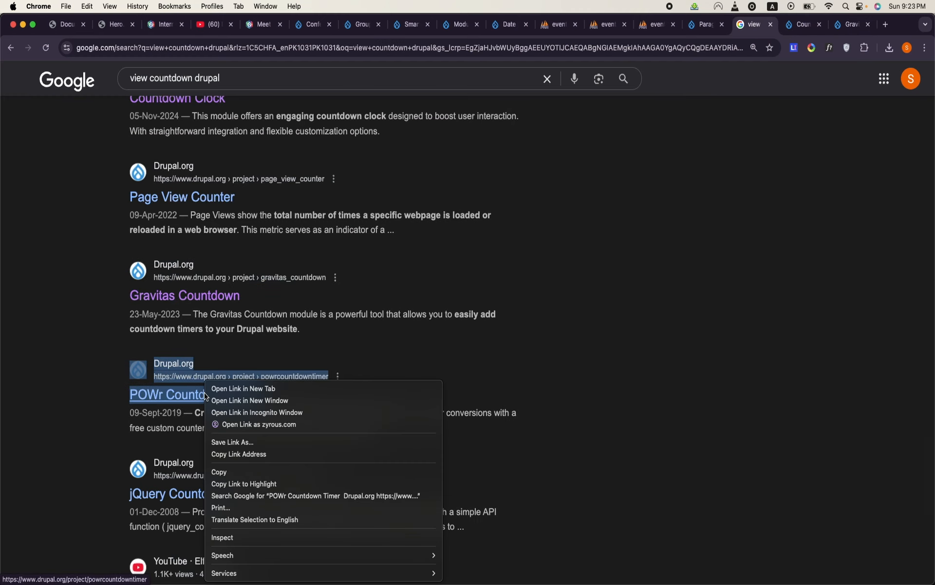
left_click(246, 387)
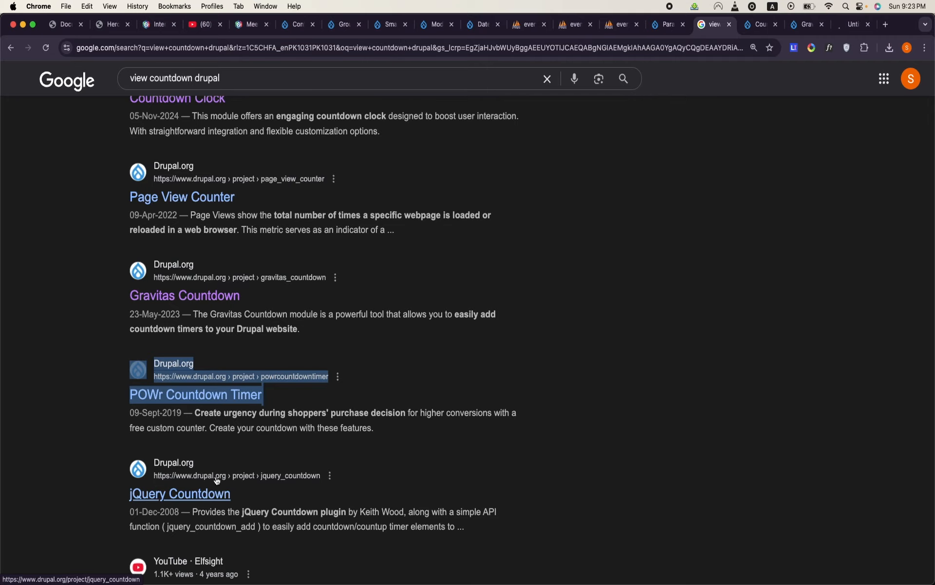
left_click(850, 28)
scroll(477, 422, "down", 15)
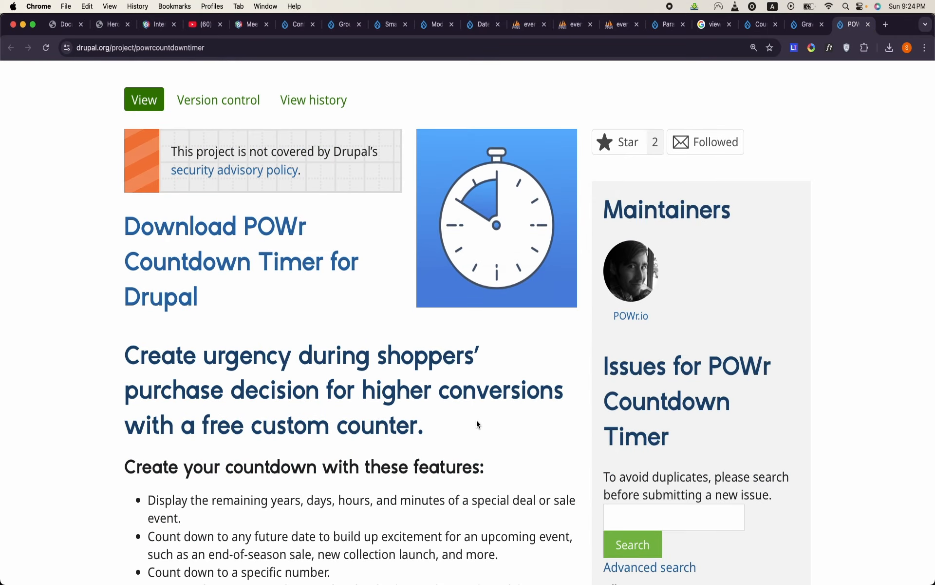
scroll(476, 423, "down", 5)
right_click(477, 423)
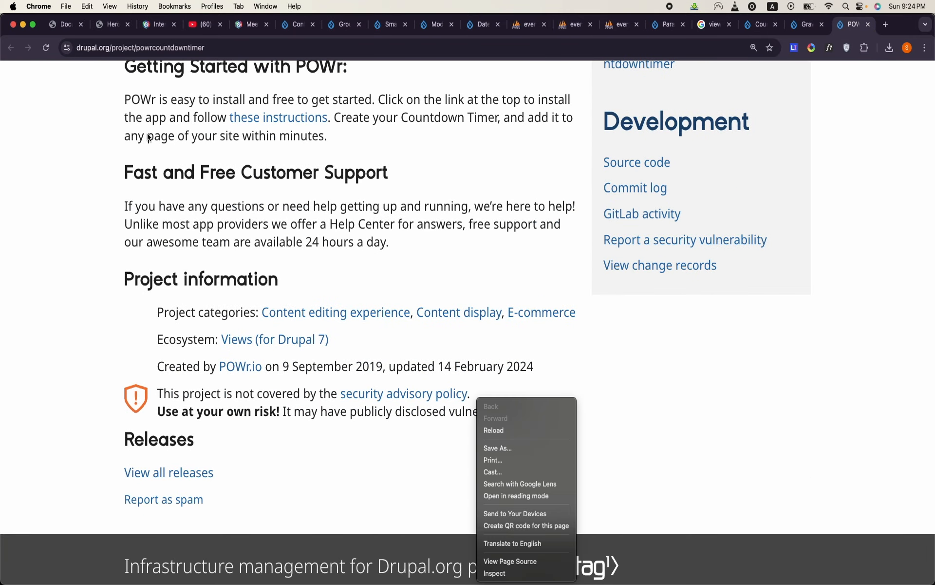
- Return to the "view countdown drupal" search results and look through the remaining entries
left_click(811, 33)
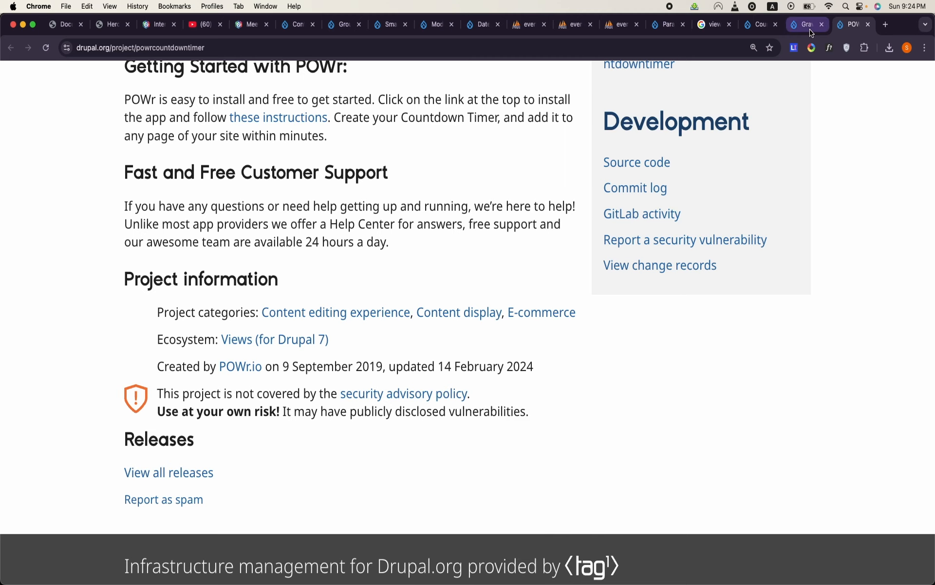
left_click(808, 25)
left_click(711, 25)
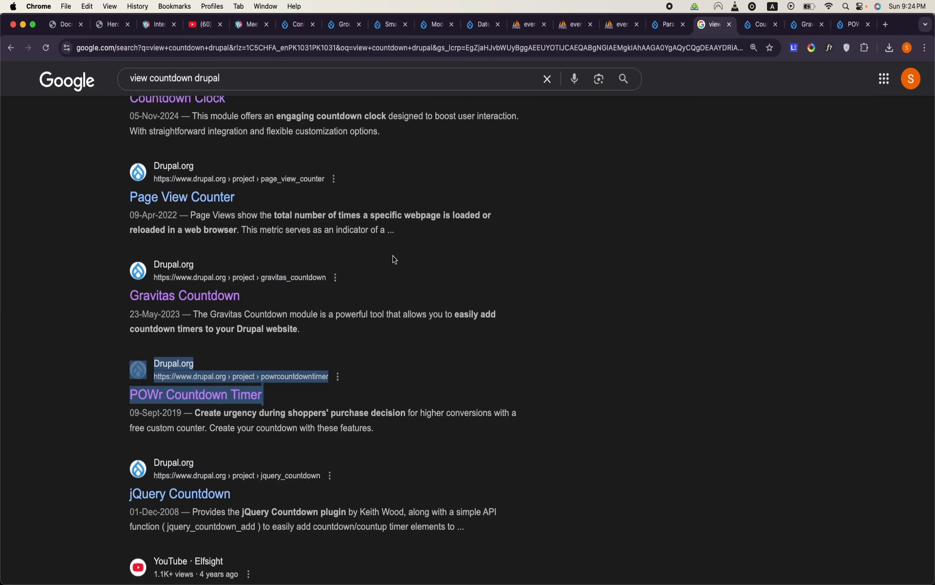
scroll(395, 259, "down", 5)
scroll(395, 259, "down", 2)
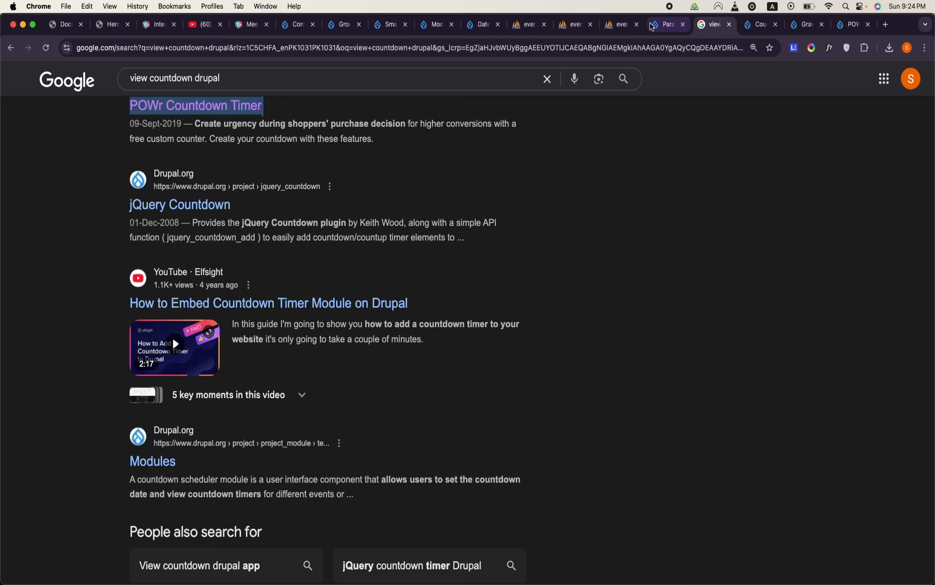
- Look through the open module and site pages, and check the date range output in the Conference Date view's preview
left_click(665, 25)
left_click(341, 33)
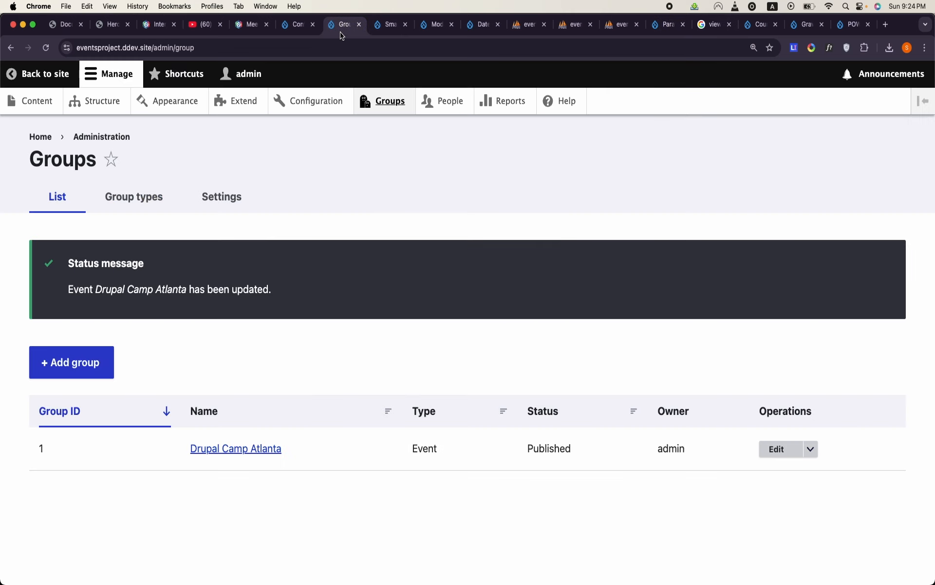
left_click(379, 33)
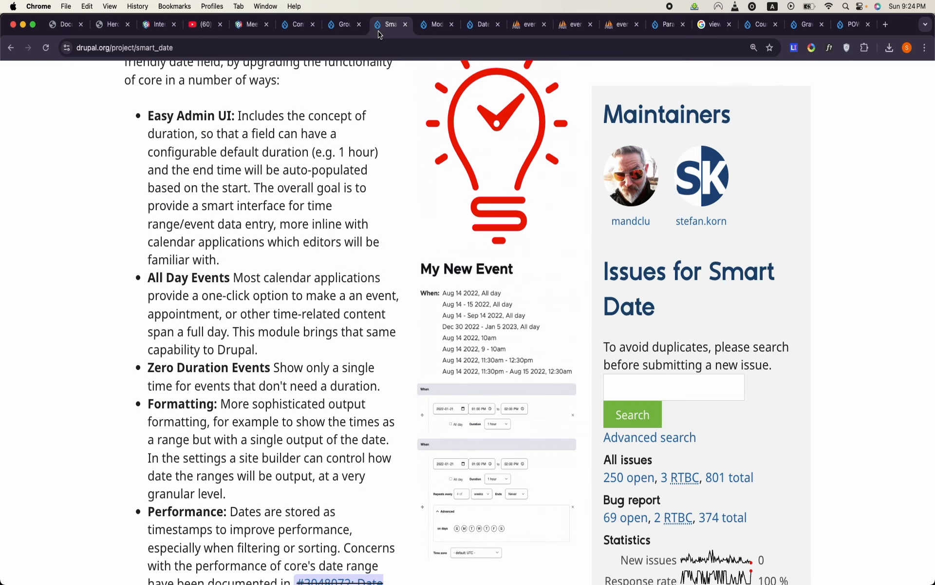
left_click(424, 26)
left_click(482, 24)
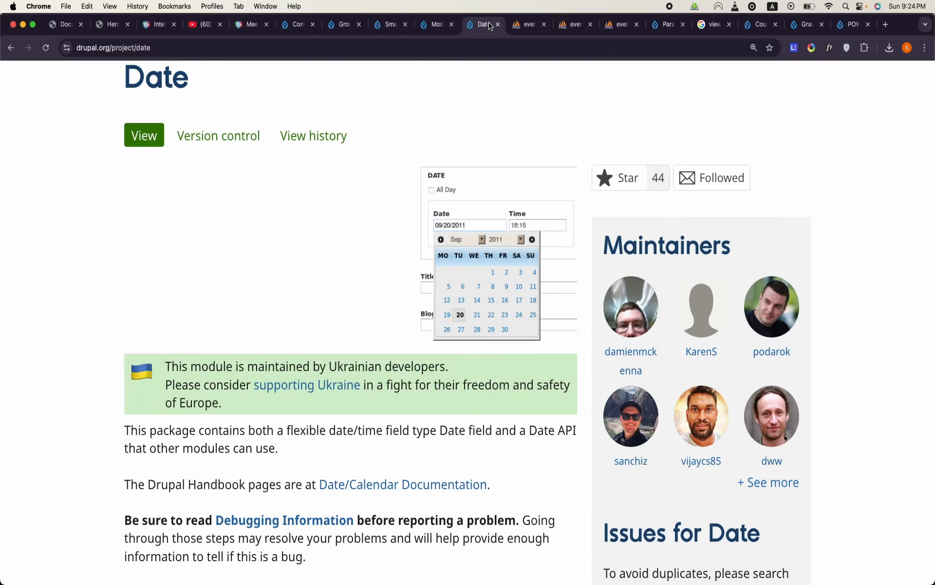
left_click(345, 23)
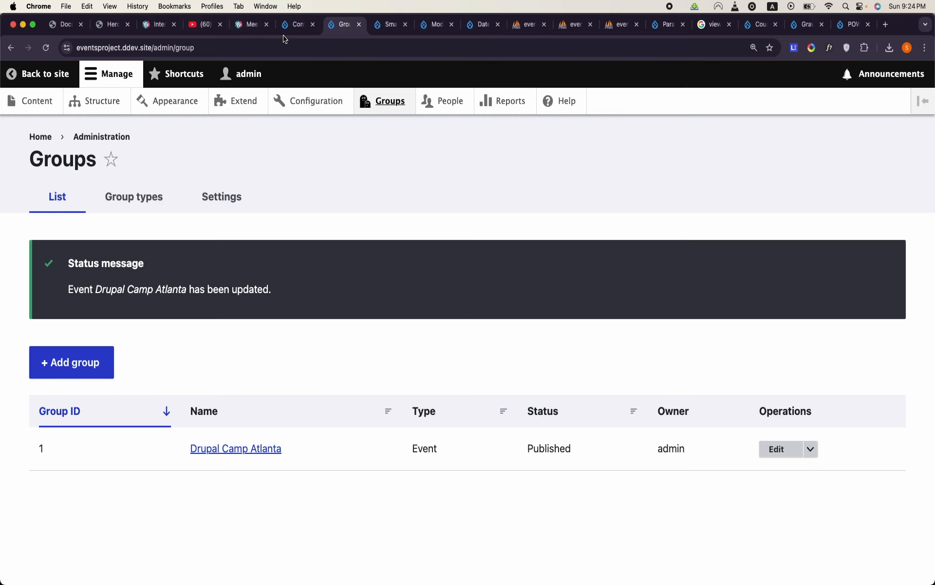
left_click(293, 27)
triple_click(224, 497)
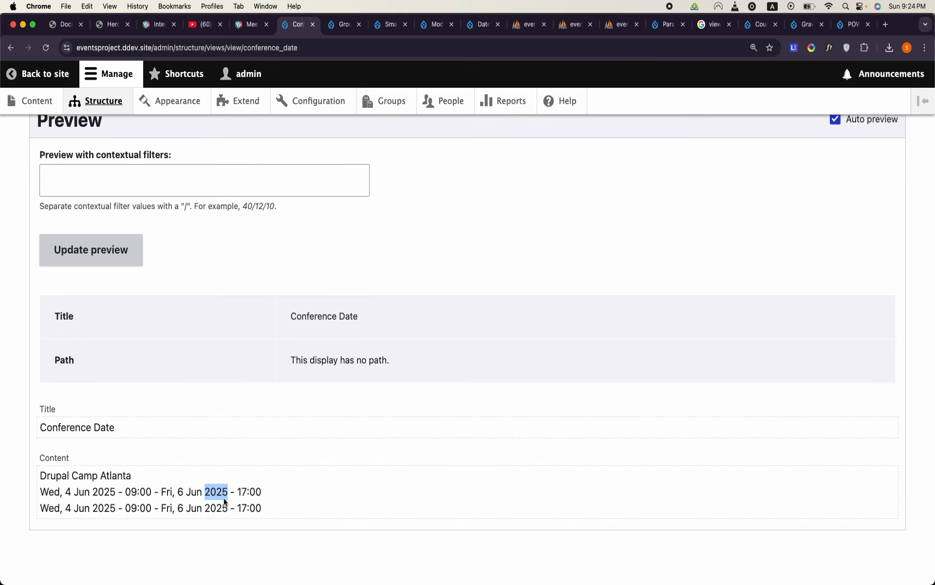
triple_click(223, 509)
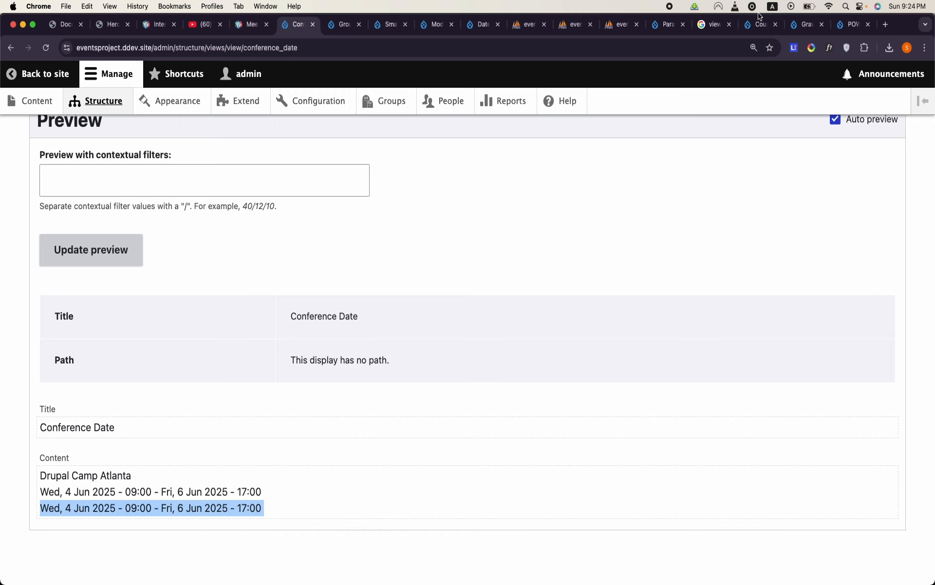
- Replace the Google search query with "jquery timer drupal" and run it
left_click(715, 24)
double_click(369, 80)
key("super+a")
key("BackSpace")
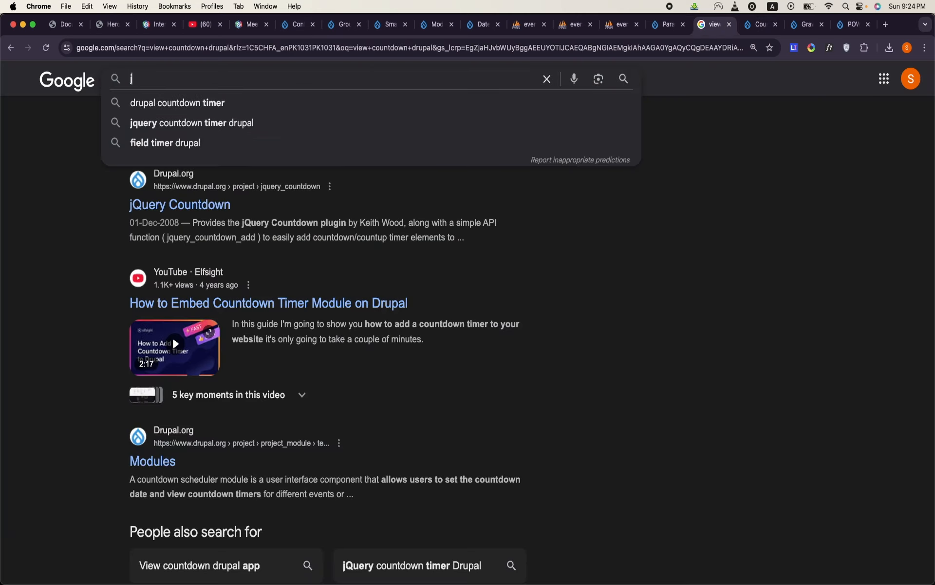
type("jquery timer drupal")
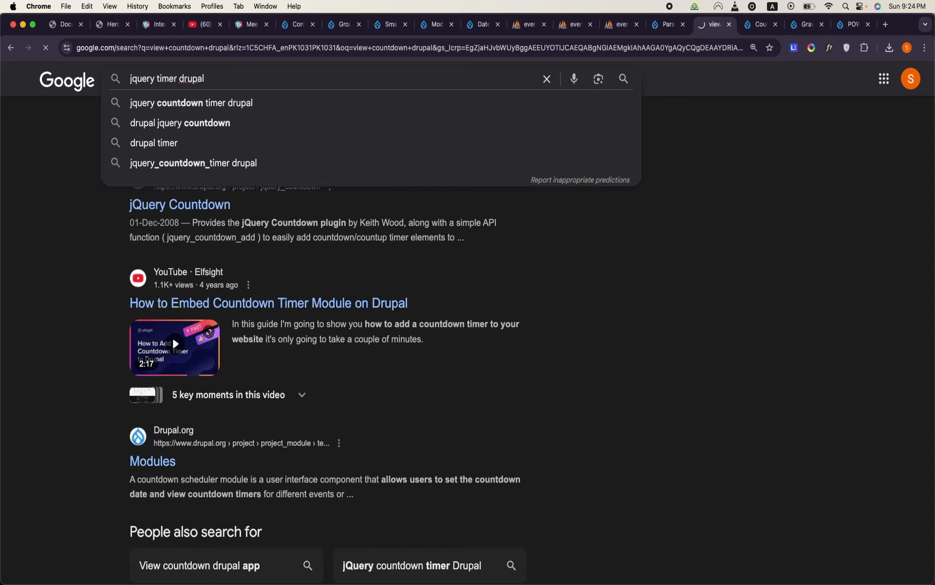
key("Return")
- Open the jQuery Countdown Timer module's project page from the results and check its project information and supported Drupal versions
scroll(135, 313, "down", 5)
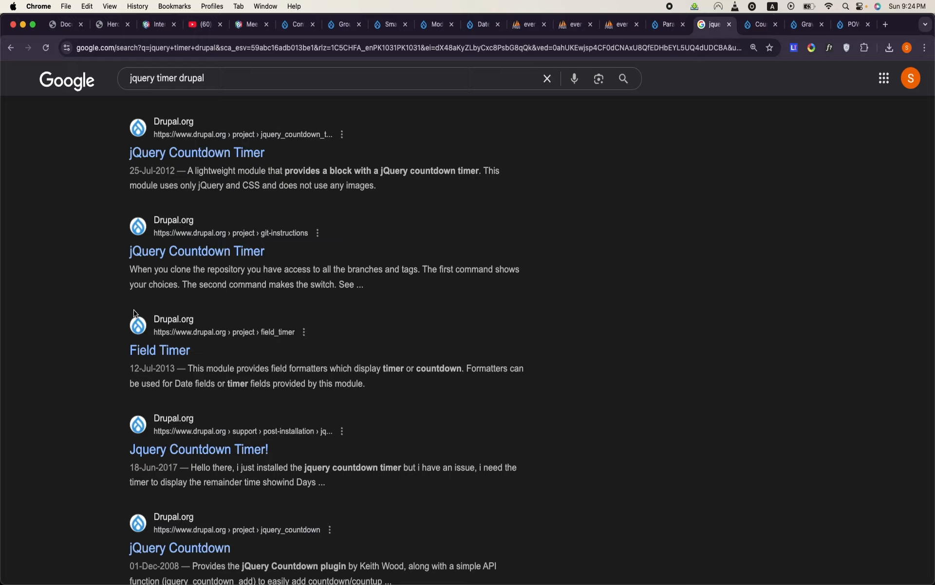
scroll(134, 313, "up", 3)
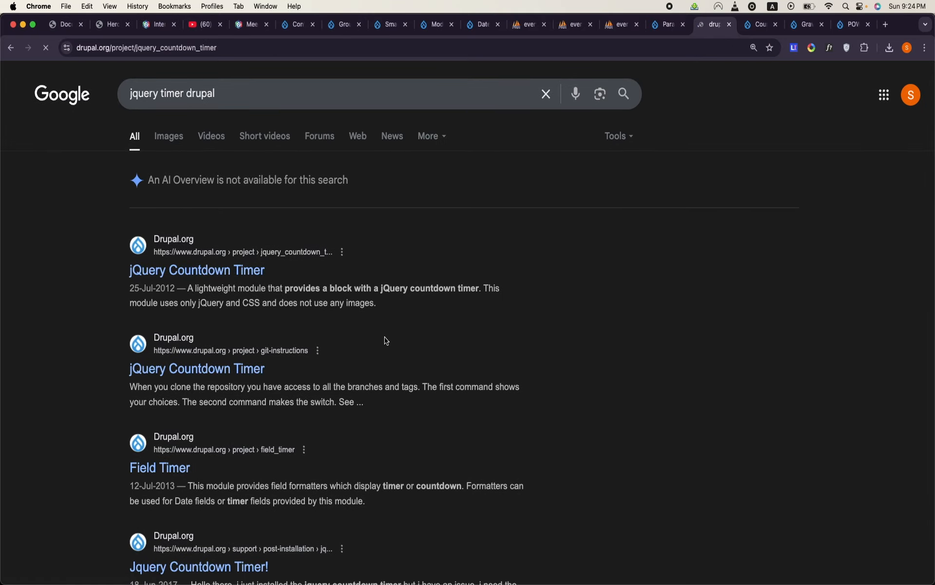
scroll(384, 338, "down", 15)
scroll(384, 340, "down", 3)
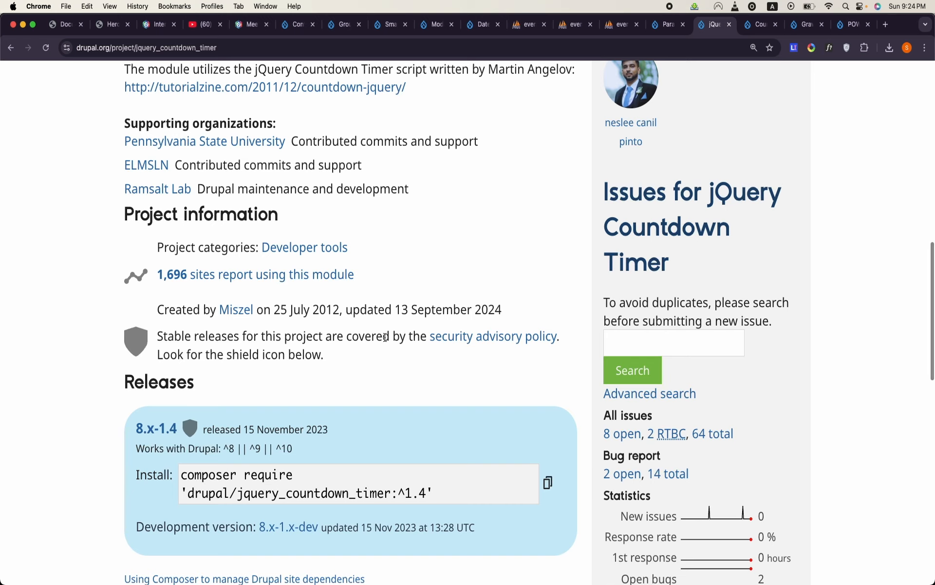
triple_click(291, 447)
scroll(291, 447, "down", 3)
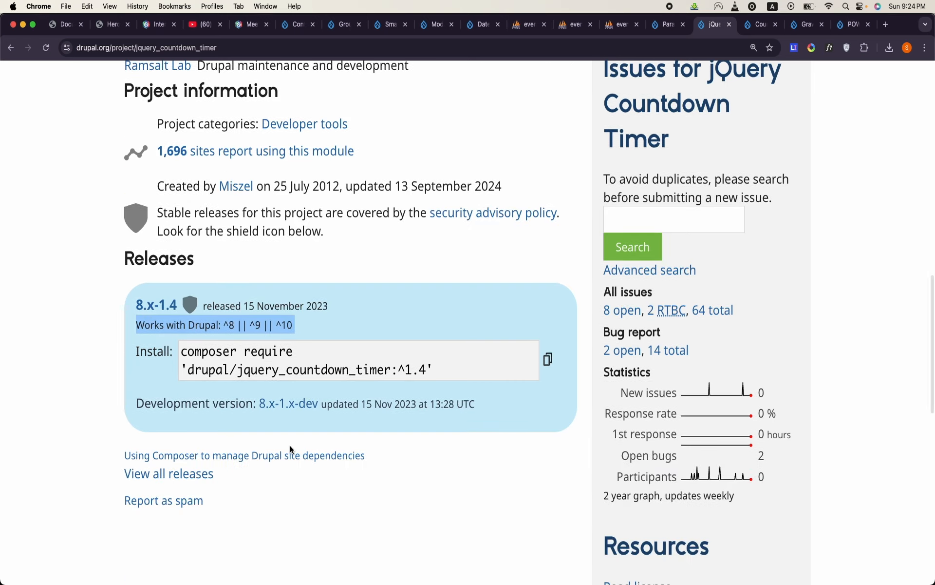
- Compare the date range output in the Conference Date view's preview with the Date and Time strip of the DrupalCamp mockup page
scroll(291, 447, "up", 12)
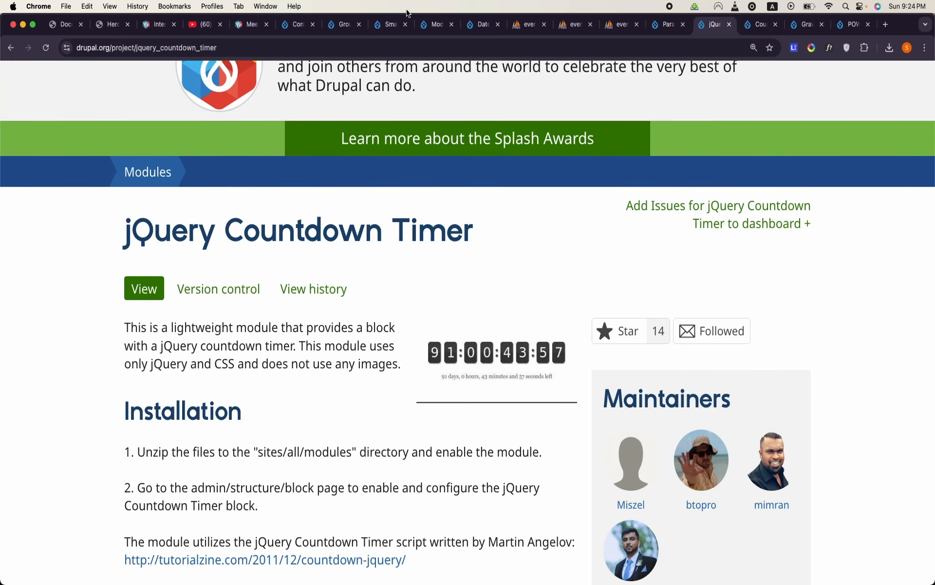
left_click(388, 24)
left_click(426, 30)
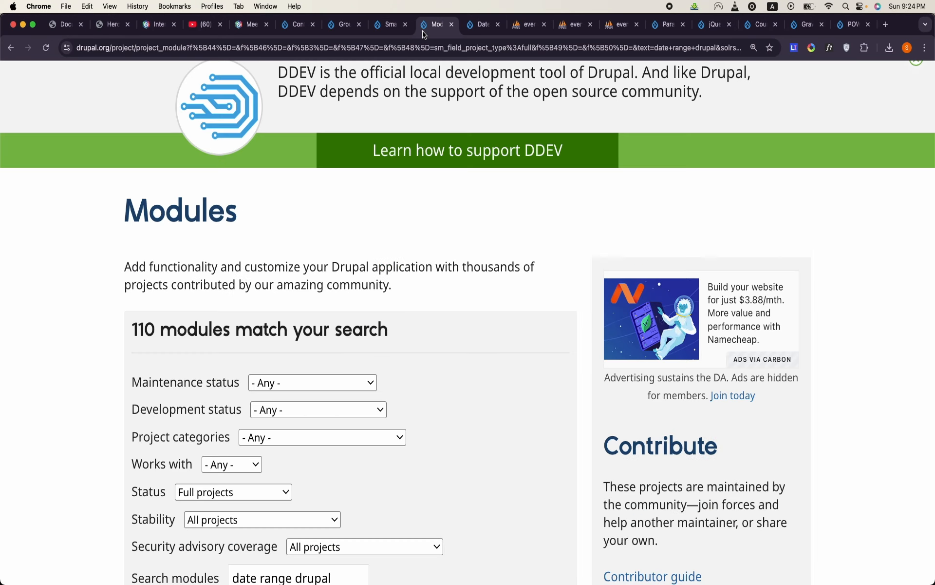
left_click(332, 30)
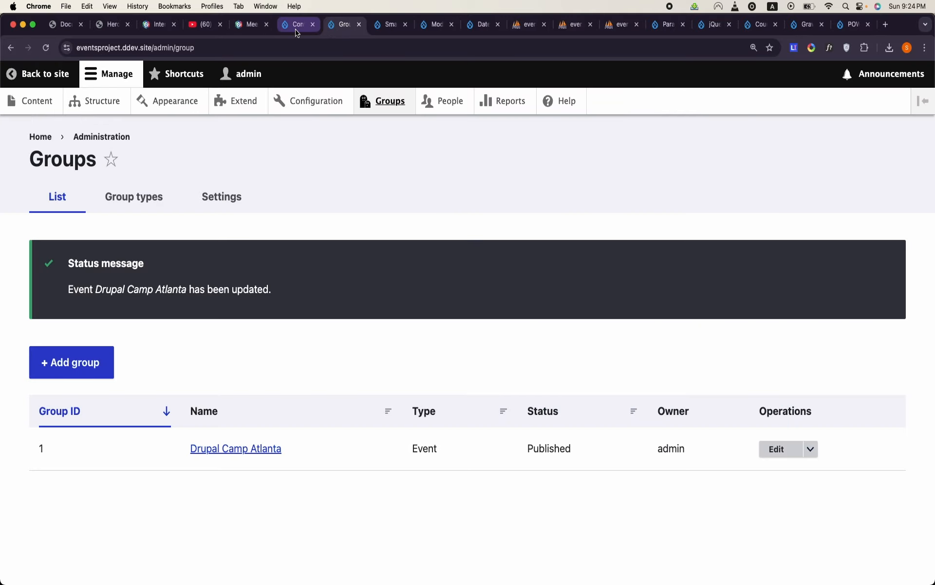
left_click(297, 30)
triple_click(130, 487)
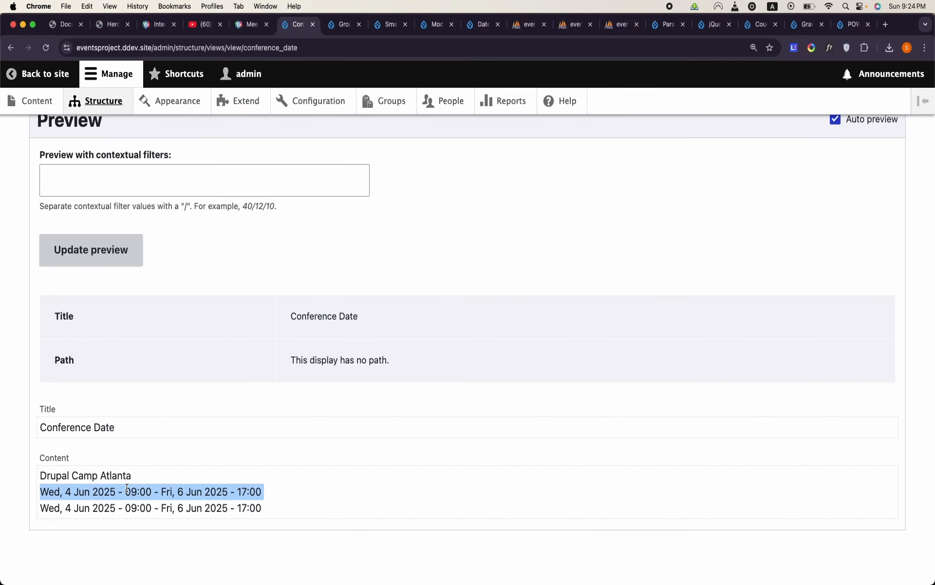
left_click(62, 26)
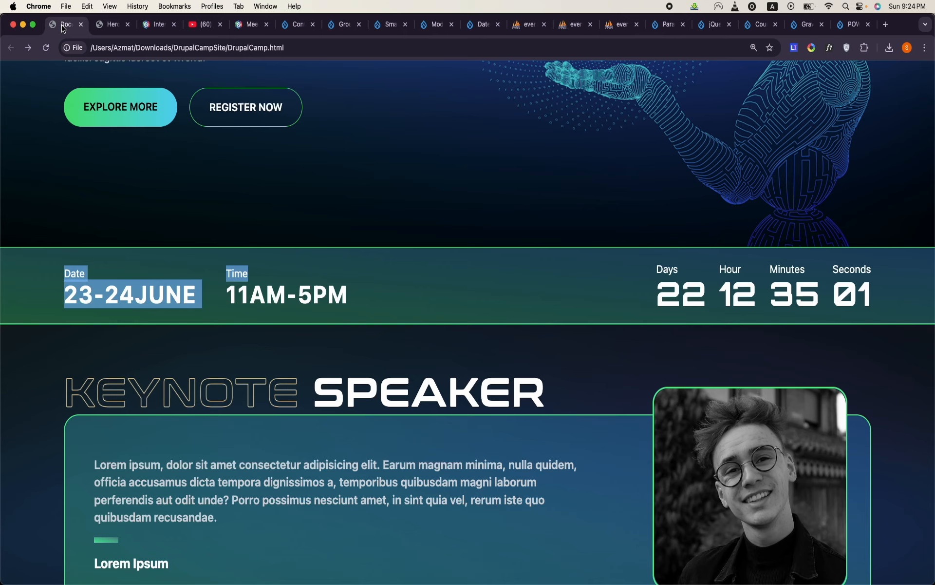
triple_click(388, 314)
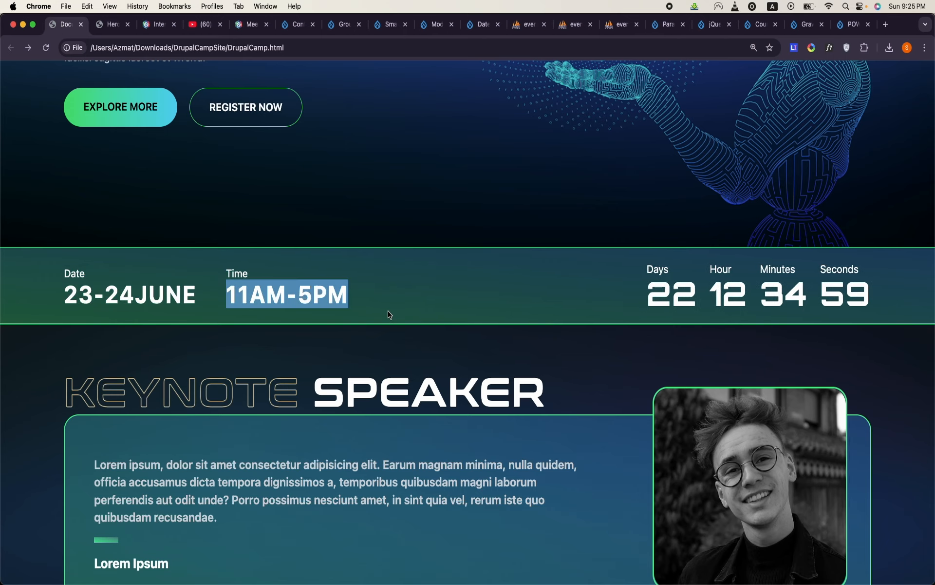
- Examine the Keynote Speaker and Experts Speakers sections of the mockup page, including the keynote heading, bio text and speaker cards
scroll(388, 313, "down", 5)
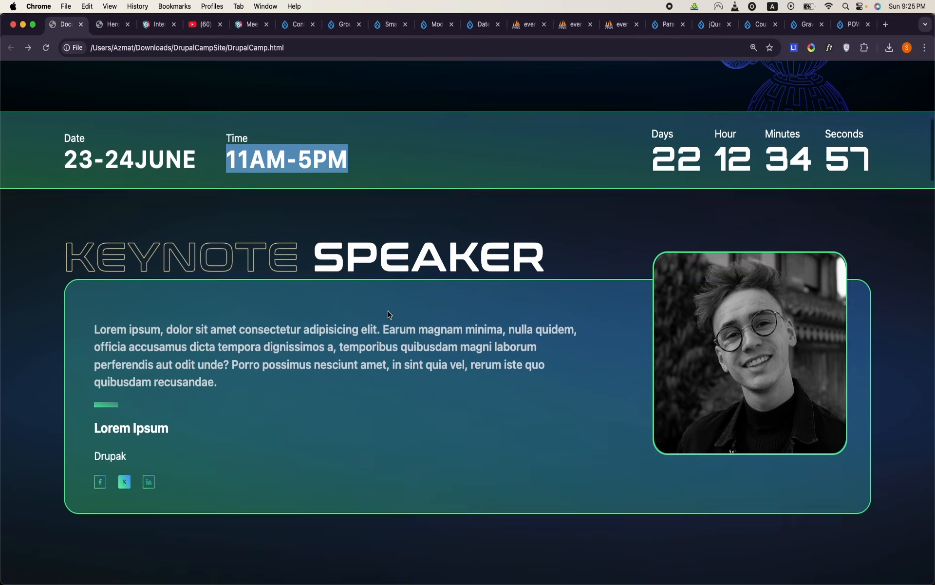
left_click(388, 314)
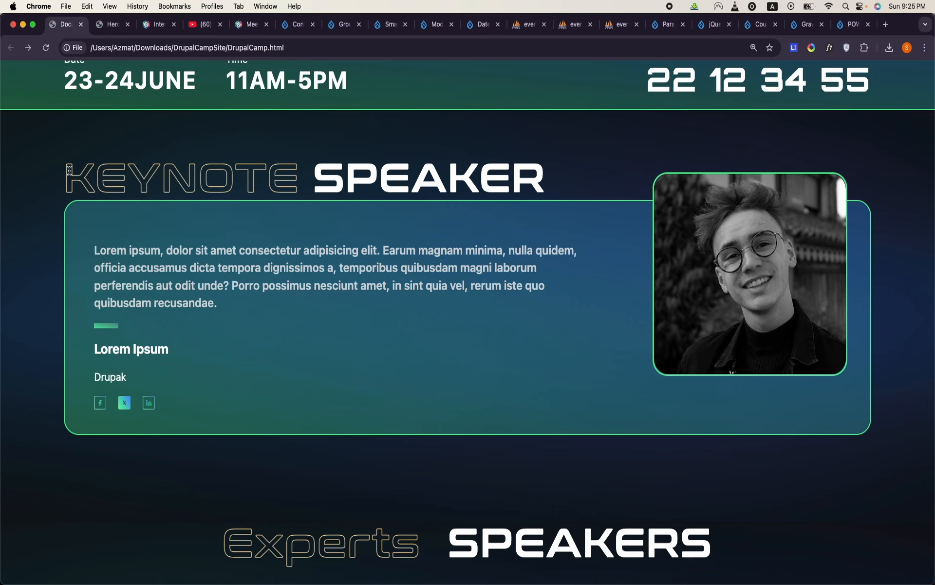
left_click_drag(69, 170, 382, 177)
left_click(517, 319)
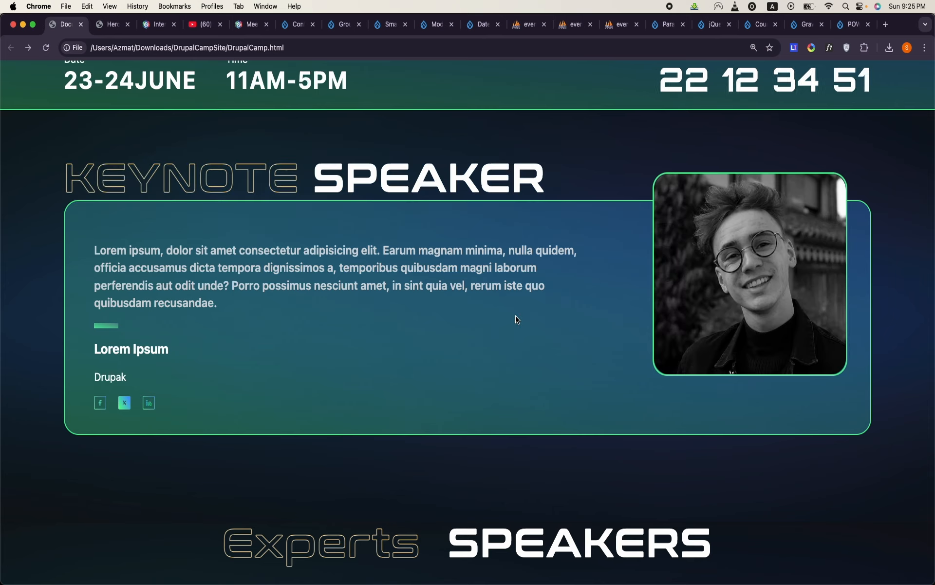
triple_click(200, 263)
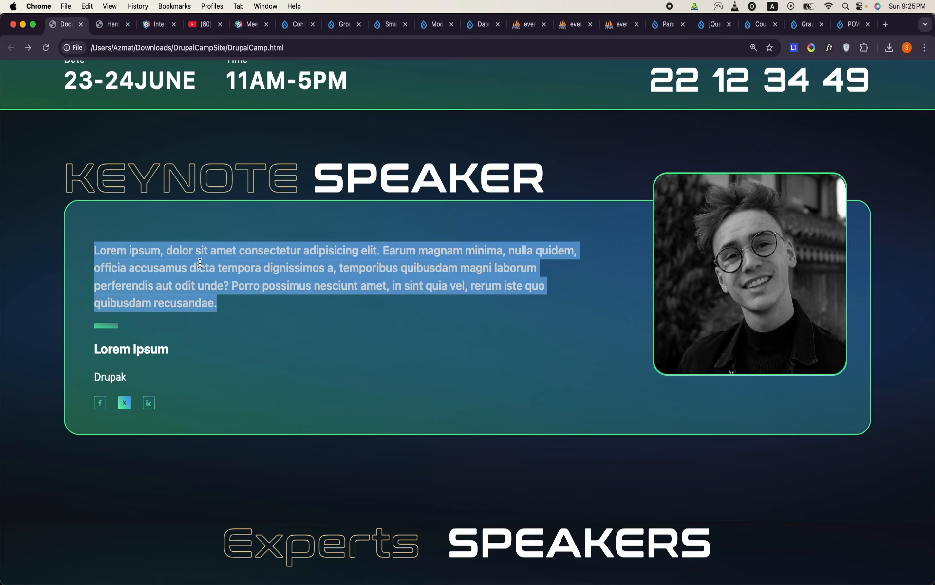
scroll(502, 313, "down", 3)
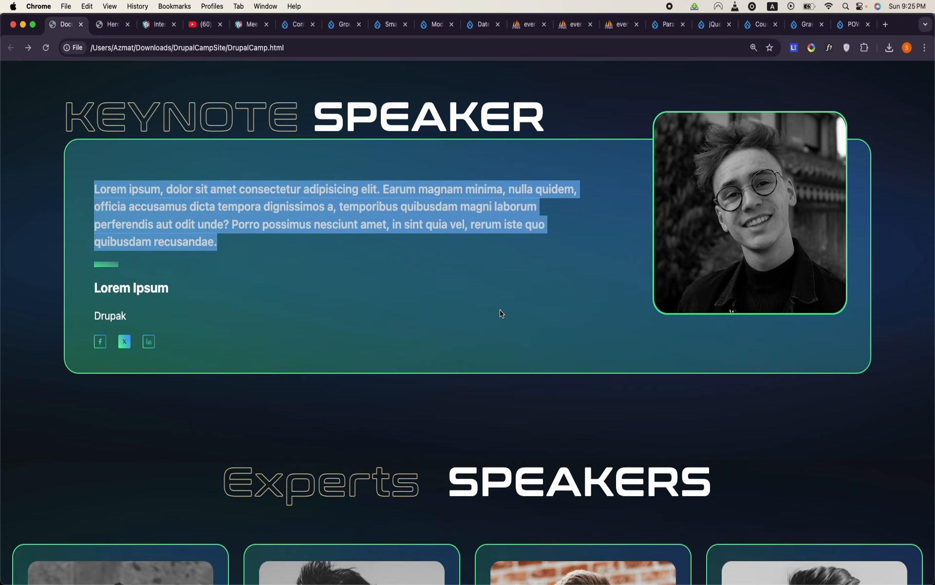
scroll(501, 313, "down", 3)
scroll(500, 313, "down", 6)
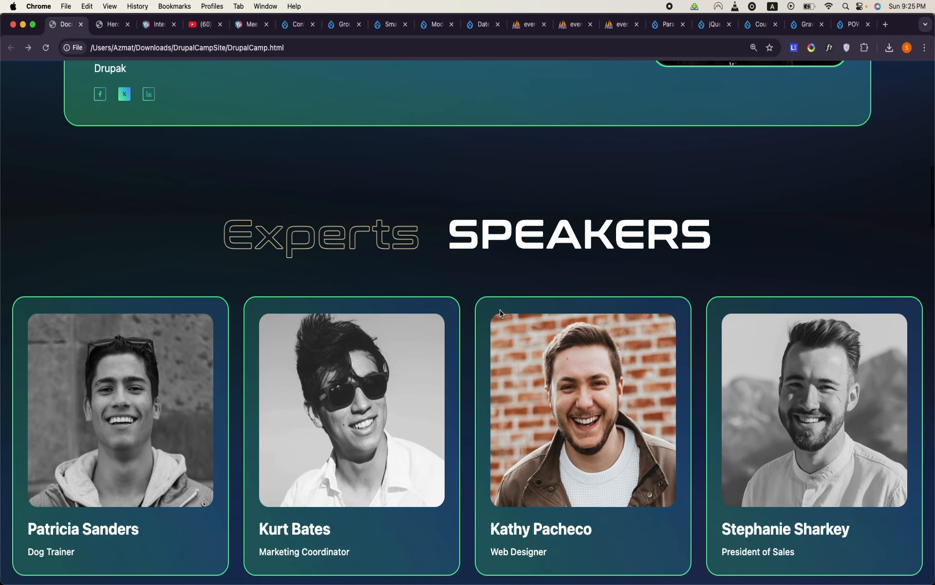
scroll(501, 312, "up", 12)
scroll(500, 311, "up", 3)
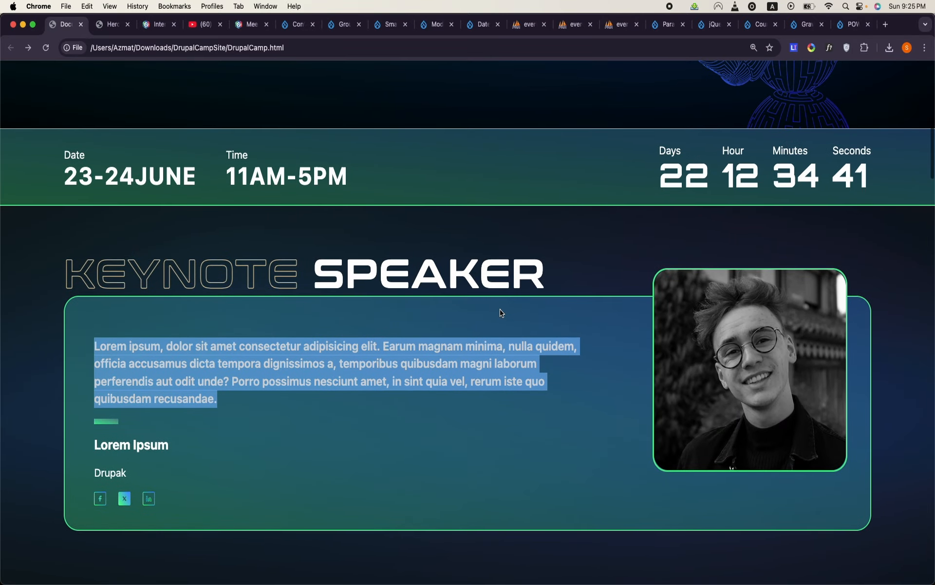
left_click(502, 313)
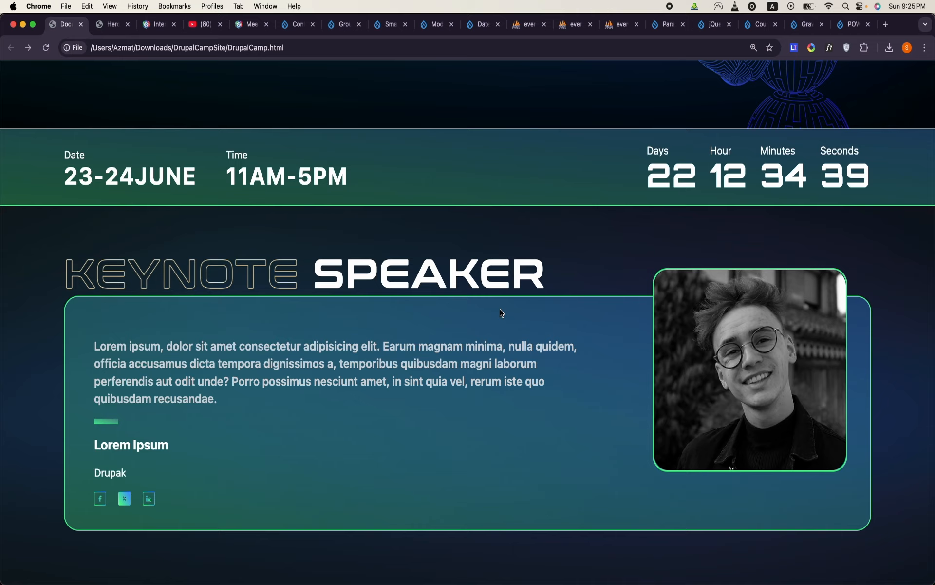
scroll(502, 313, "up", 10)
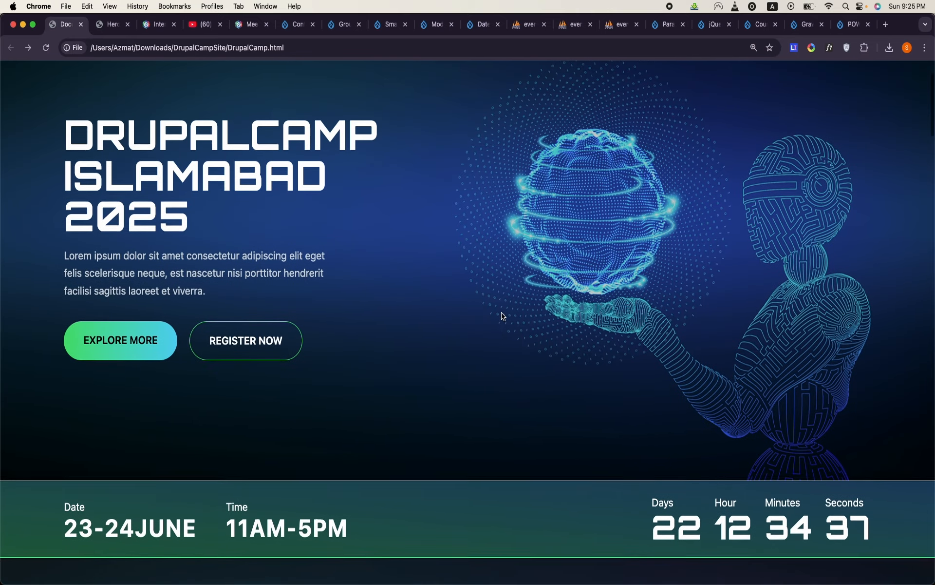
- Start a new Speaker content item on the Drupal events site and place the cursor in its Name field
left_click(476, 23)
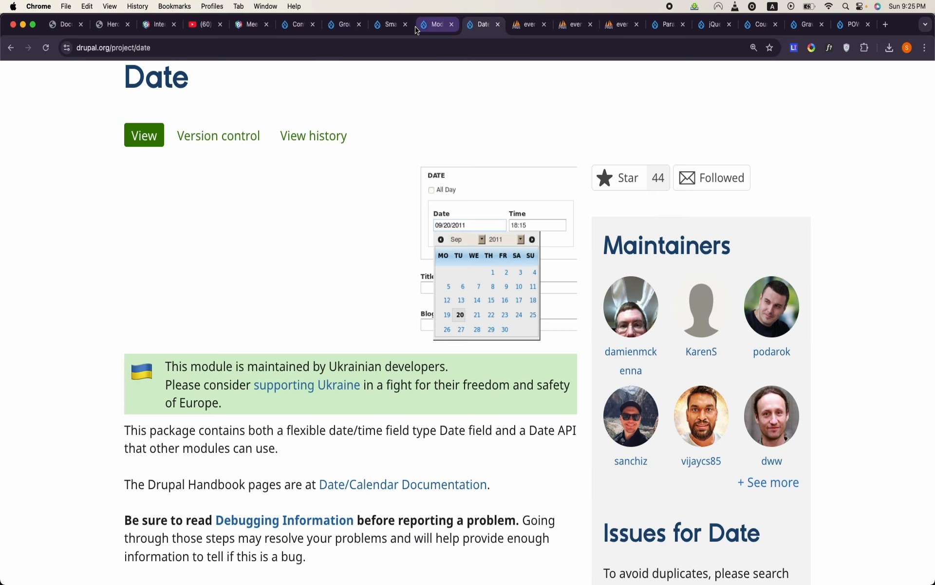
left_click(435, 24)
left_click(341, 27)
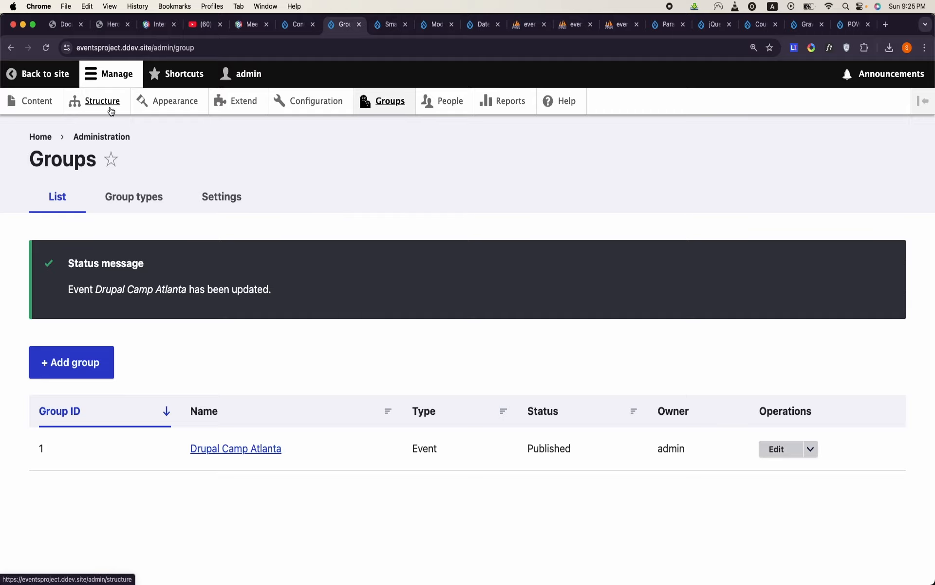
left_click(50, 103)
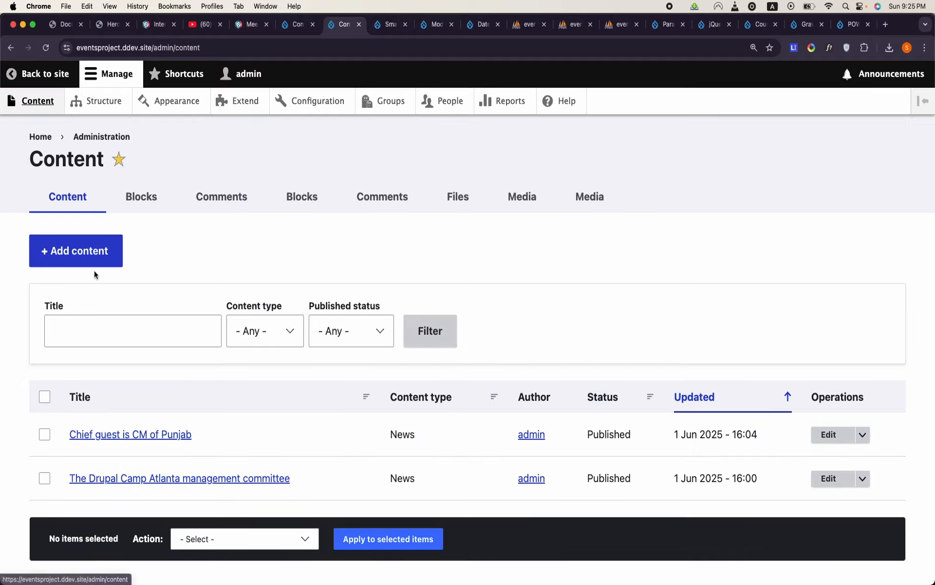
left_click(104, 251)
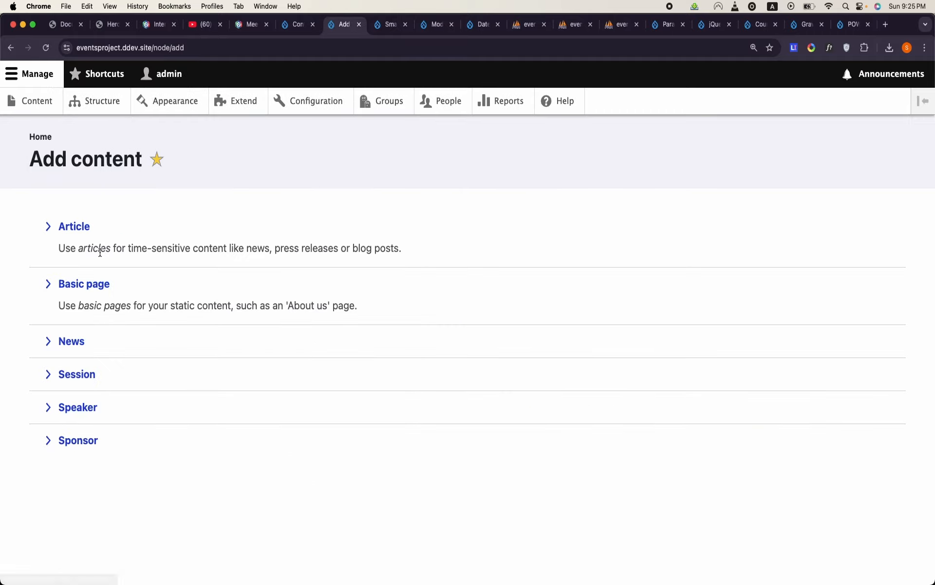
left_click(83, 406)
left_click(192, 245)
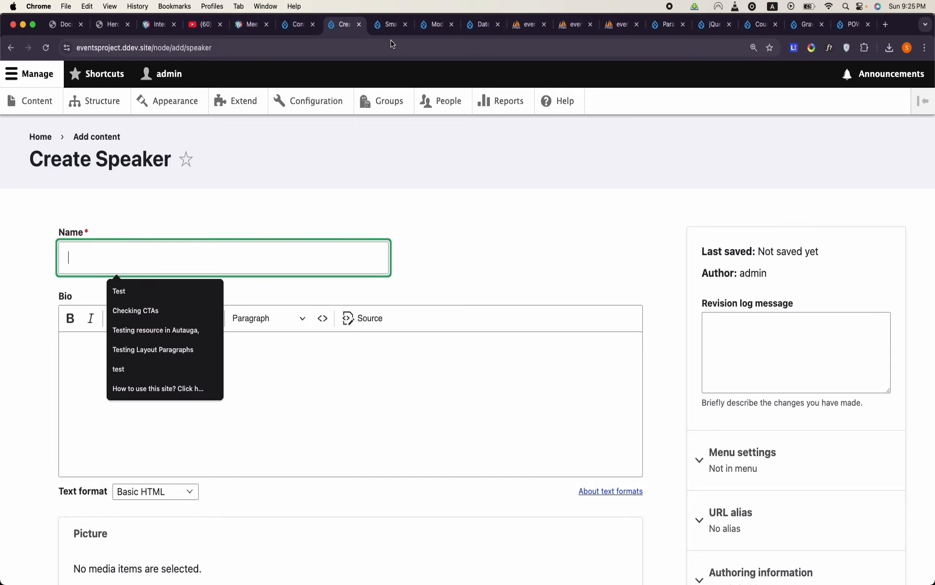
- Copy the lorem ipsum bio paragraph from the Keynote Speaker section of the DrupalCamp mockup page
left_click(66, 24)
scroll(263, 210, "down", 10)
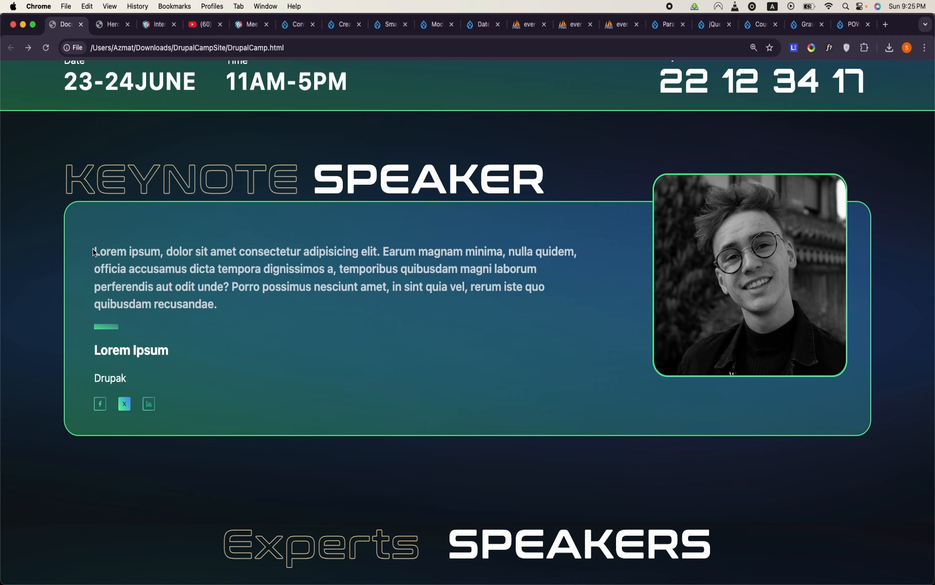
left_click_drag(94, 252, 232, 305)
key("super+c")
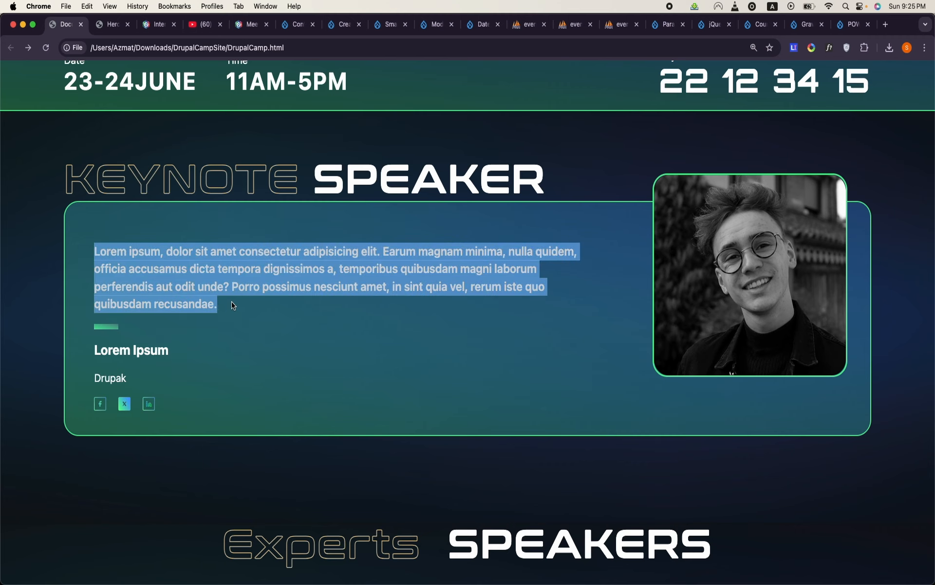
scroll(493, 228, "down", 3)
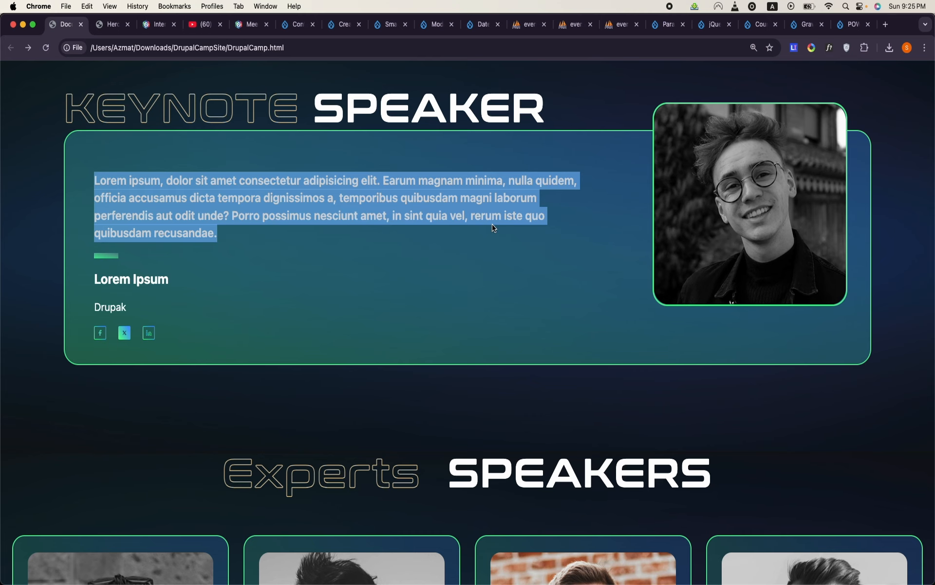
- Enter the speaker's name in the Create Speaker form and paste the copied lorem ipsum paragraph into the Bio field
left_click(102, 31)
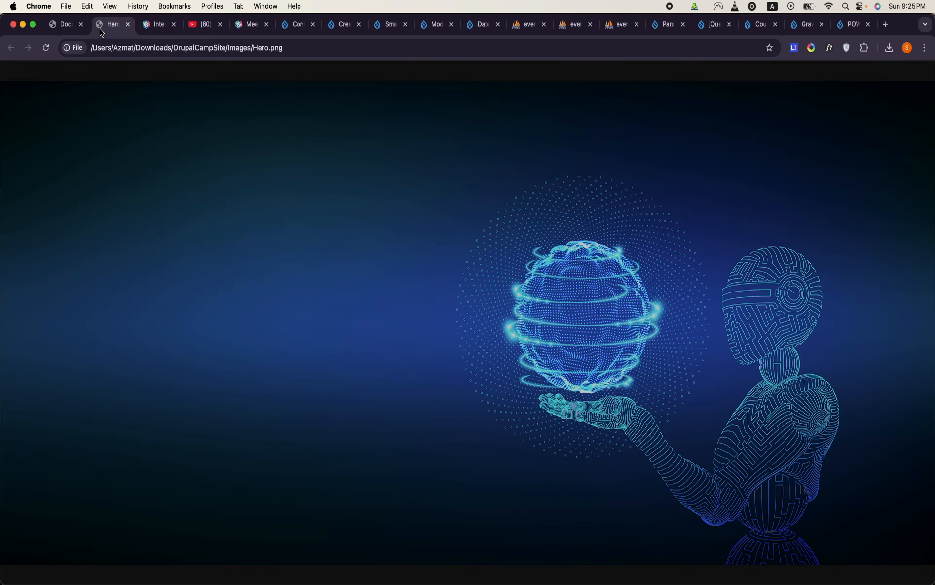
left_click(347, 32)
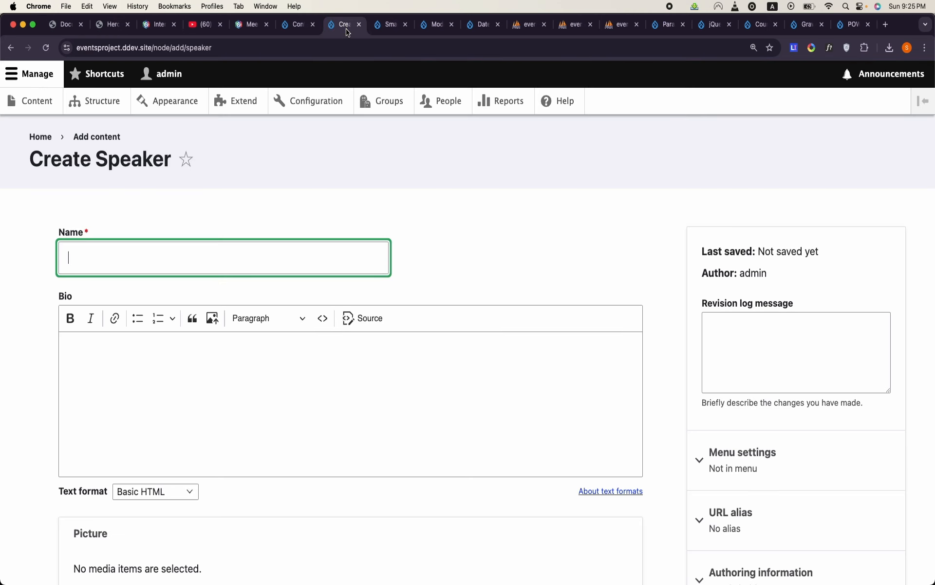
type("Mr John")
left_click(234, 399)
key("super+v")
scroll(234, 403, "down", 3)
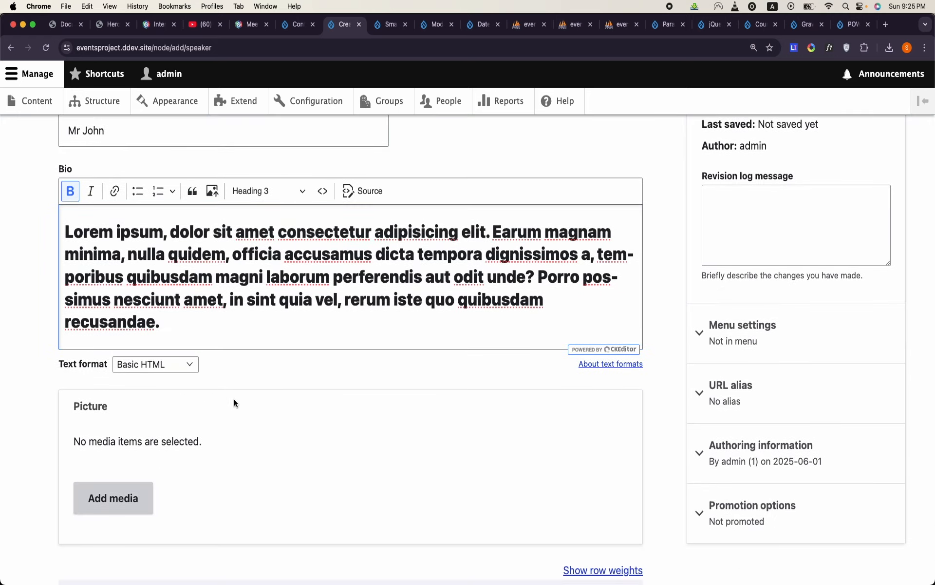
- Open the mockup's keynote speaker photo in its own tab and save it as "Speaker 1" in the Downloads folder
left_click(68, 25)
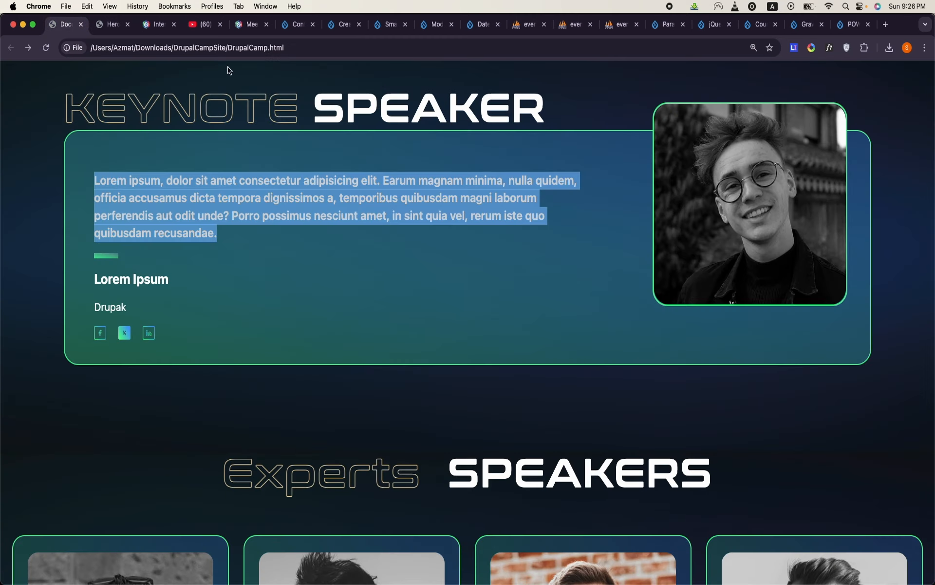
right_click(785, 196)
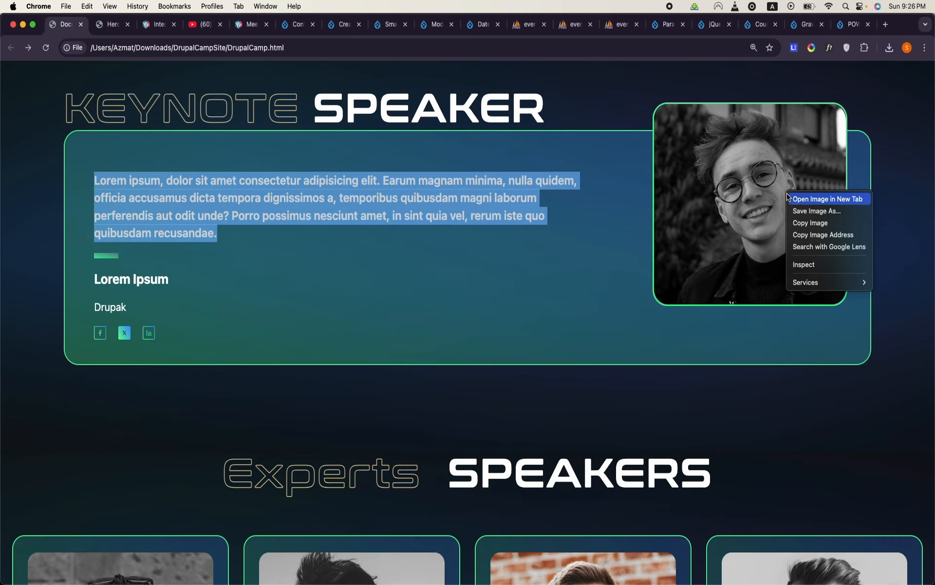
left_click(790, 199)
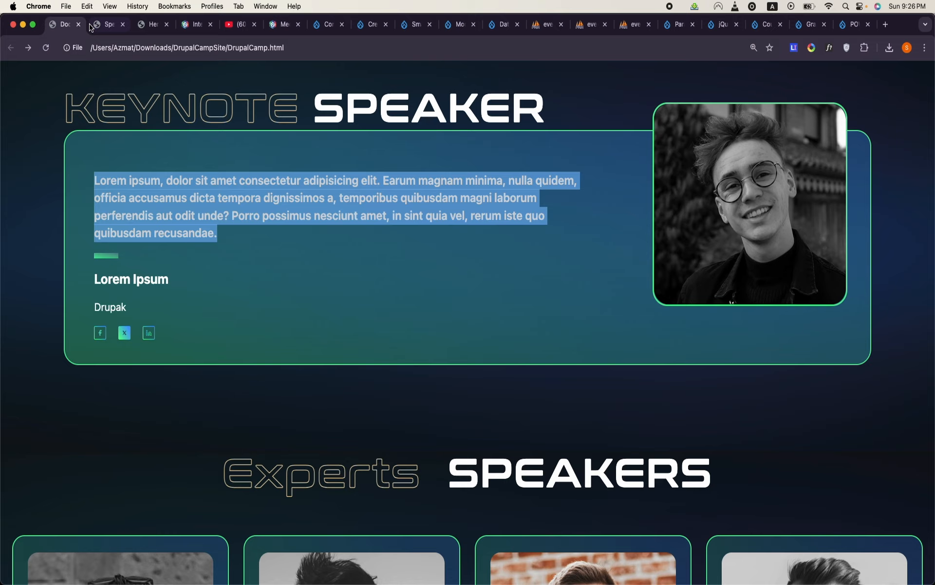
left_click(108, 24)
right_click(423, 306)
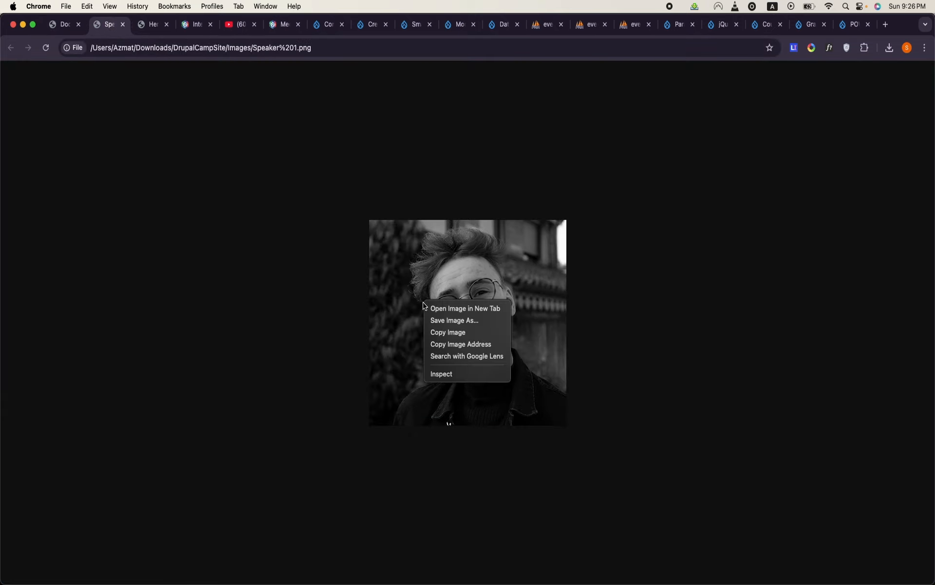
left_click(438, 322)
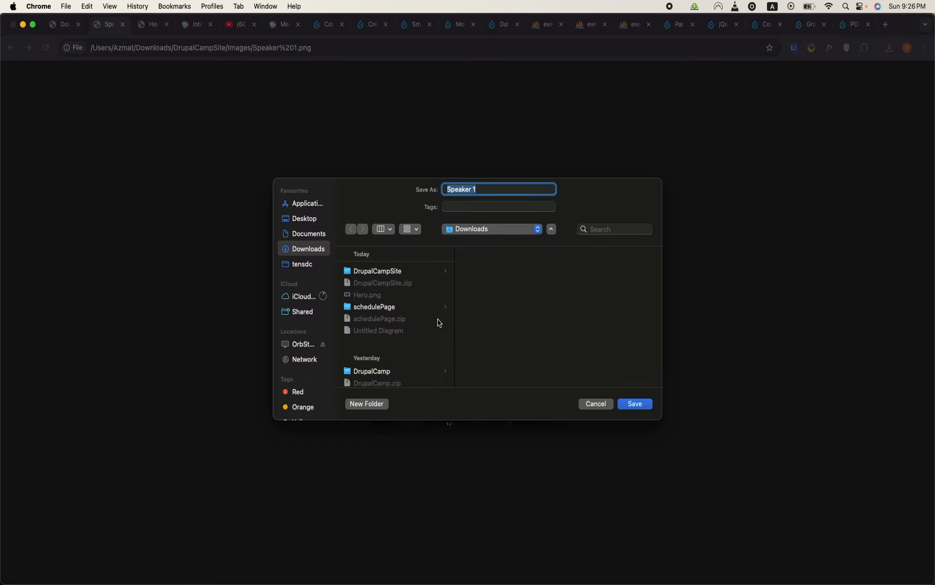
left_click(635, 404)
- Return to the partly filled Create Speaker form at its Picture section
left_click(62, 24)
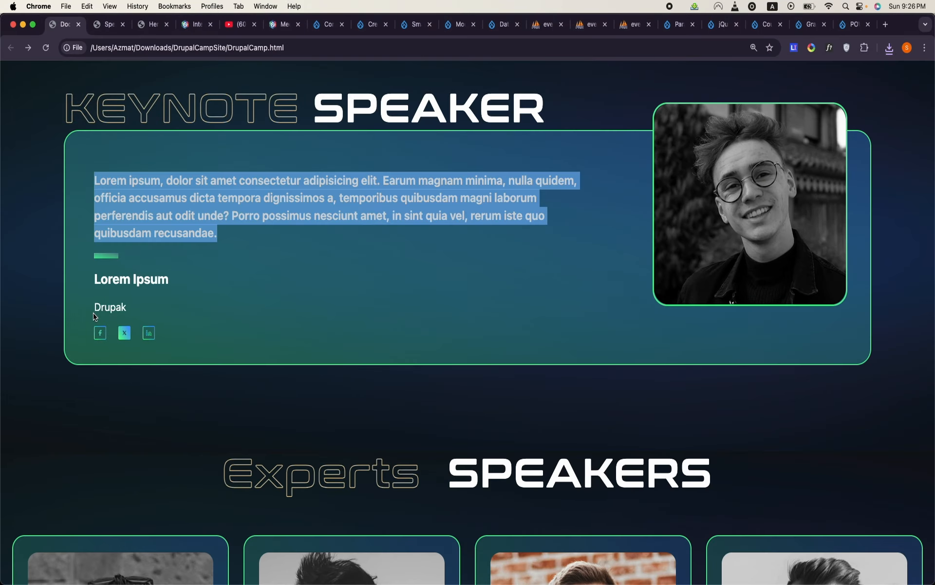
left_click(95, 27)
left_click(139, 28)
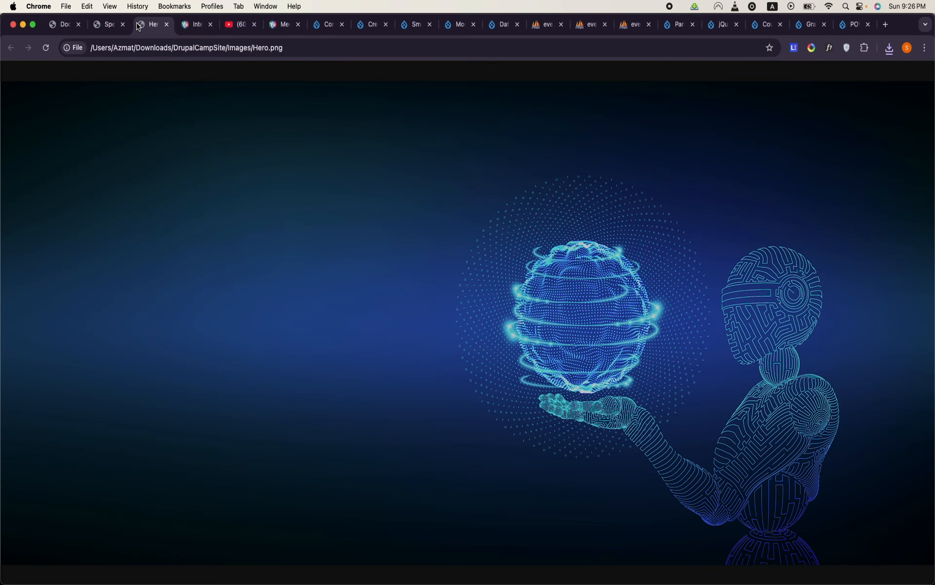
left_click(186, 27)
left_click(54, 23)
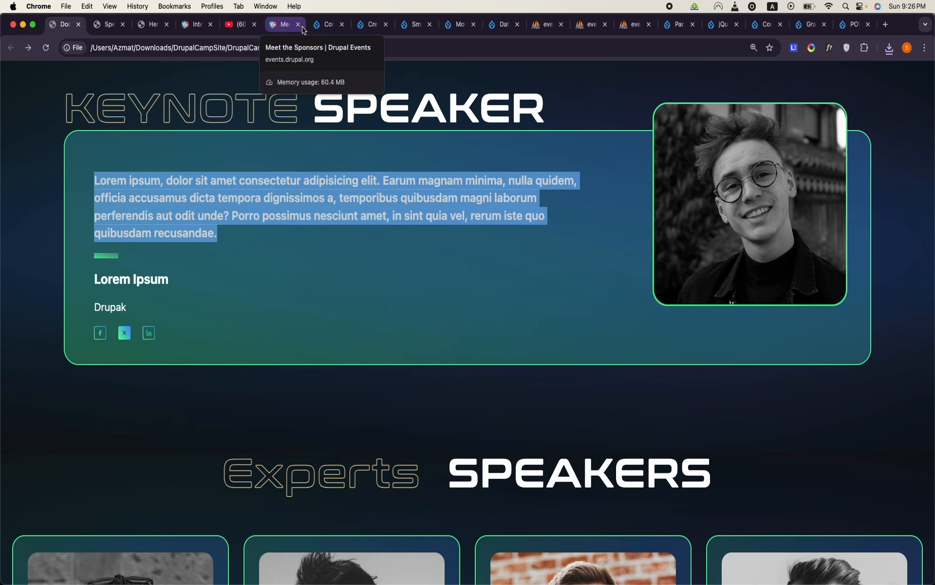
left_click(326, 26)
left_click(358, 30)
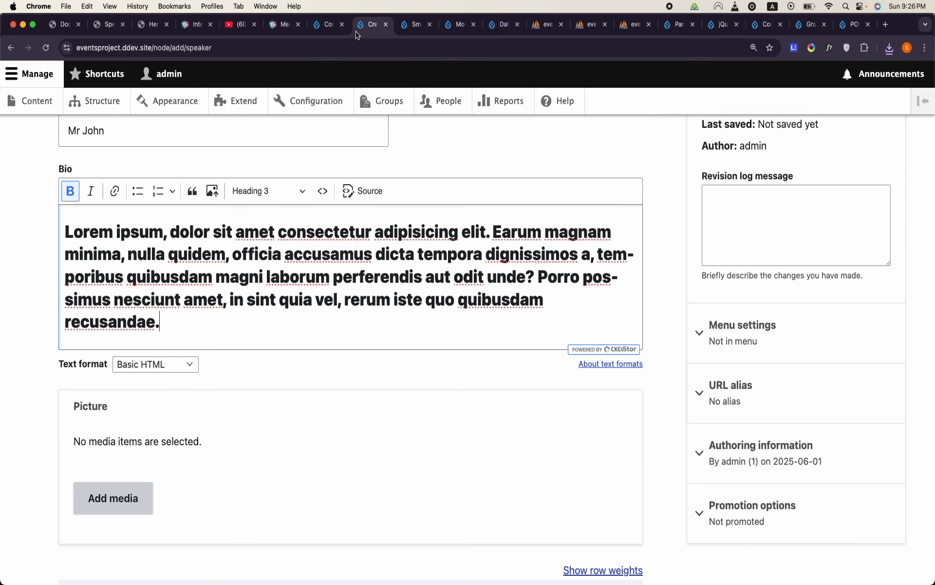
- Upload "Speaker 1.png" from Downloads with the alternative text "asdfasd" and insert it as the speaker's picture
left_click(137, 508)
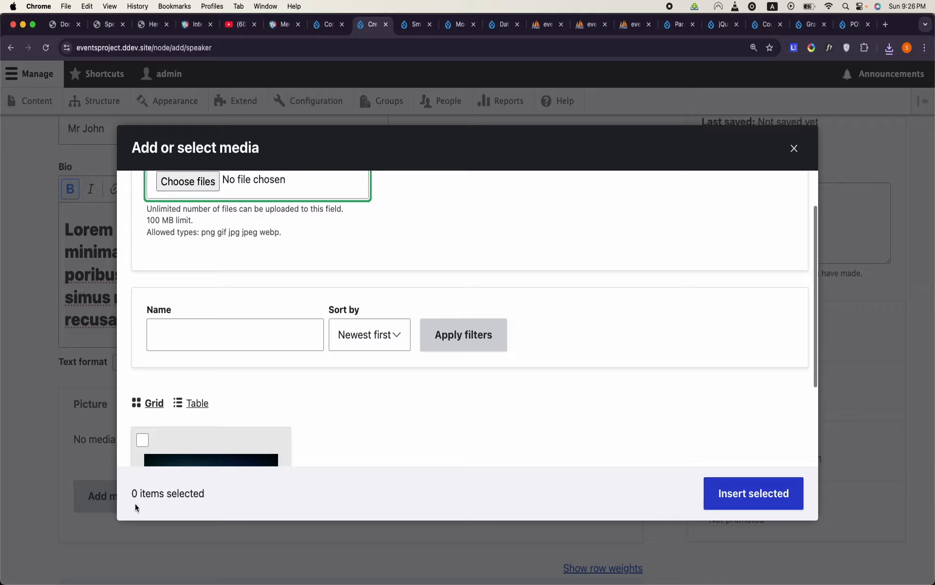
left_click(197, 183)
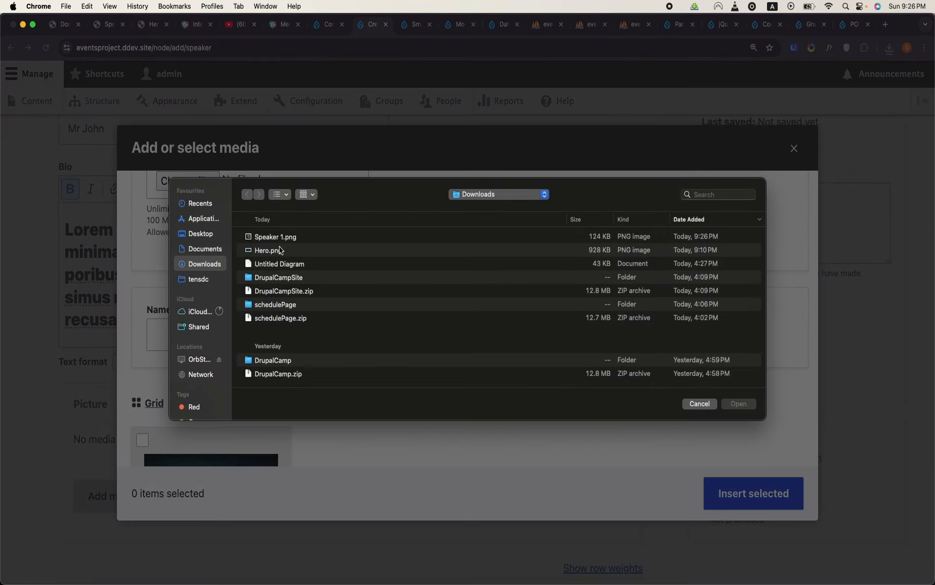
double_click(273, 236)
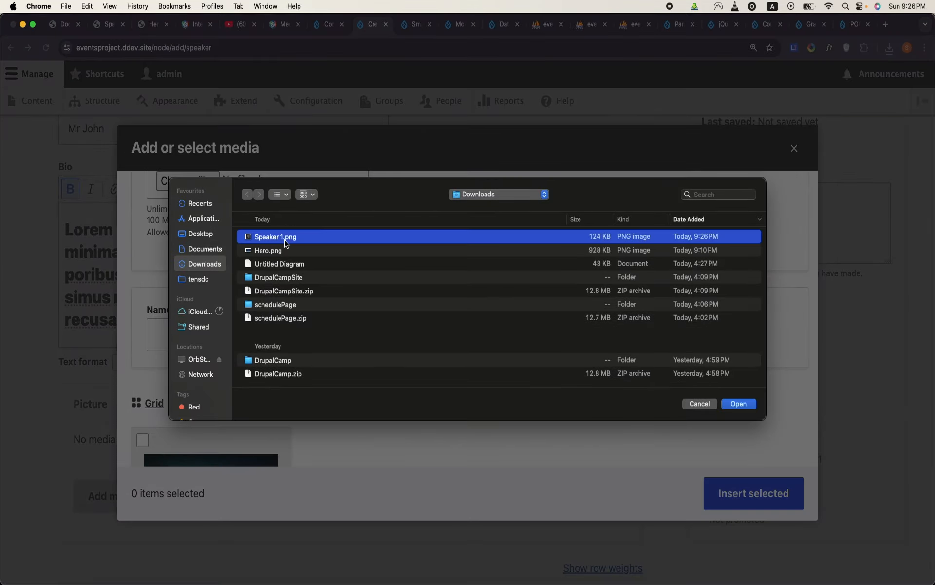
left_click(346, 343)
type("asdfasd")
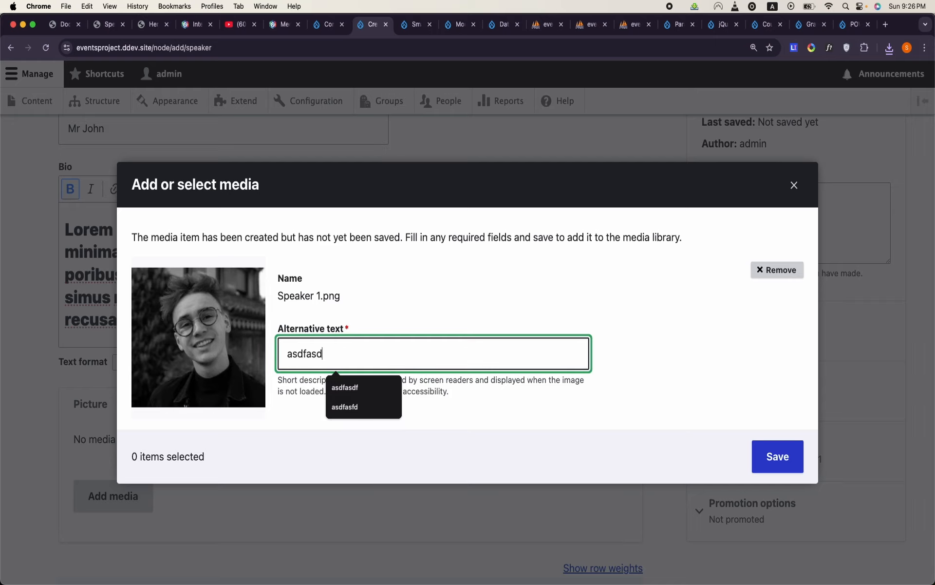
left_click(776, 456)
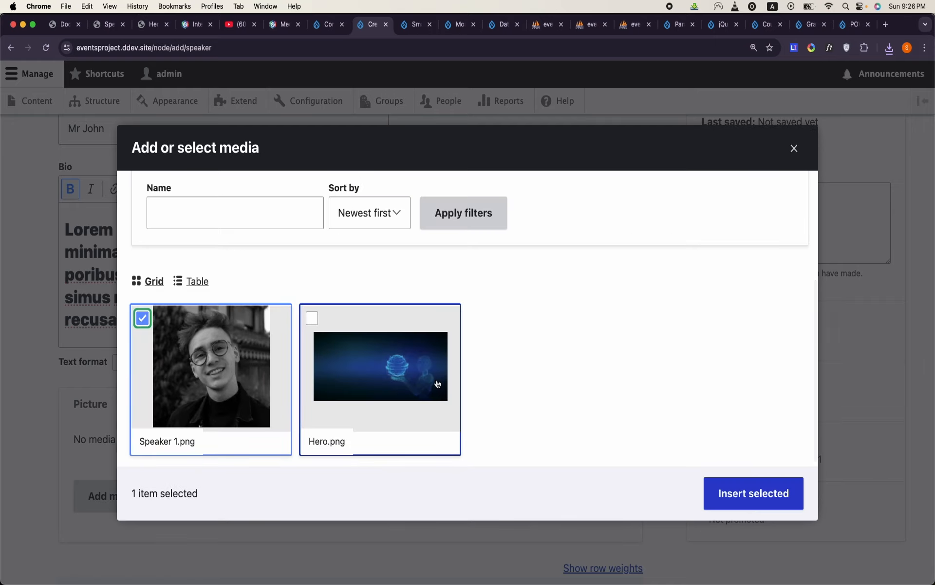
left_click(774, 492)
- Mark the person as Keynote Speaker and add a social media profile link to /node/2 with the text "Linkedin Profile"
scroll(536, 412, "down", 5)
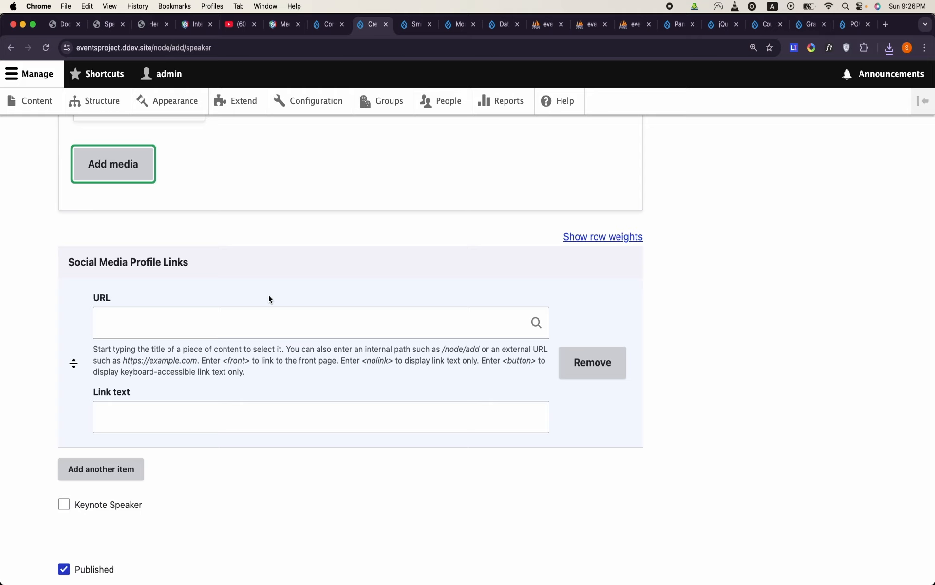
left_click(65, 503)
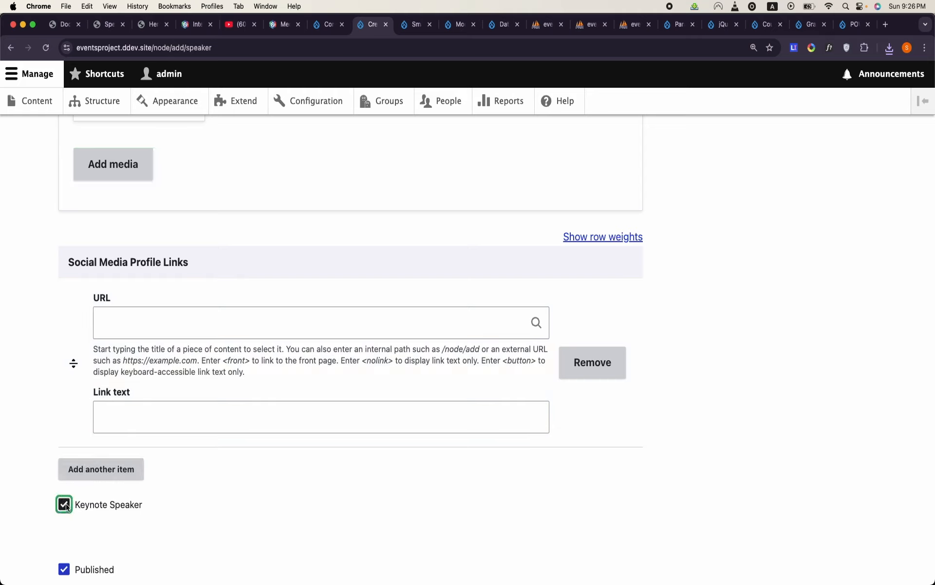
left_click(191, 308)
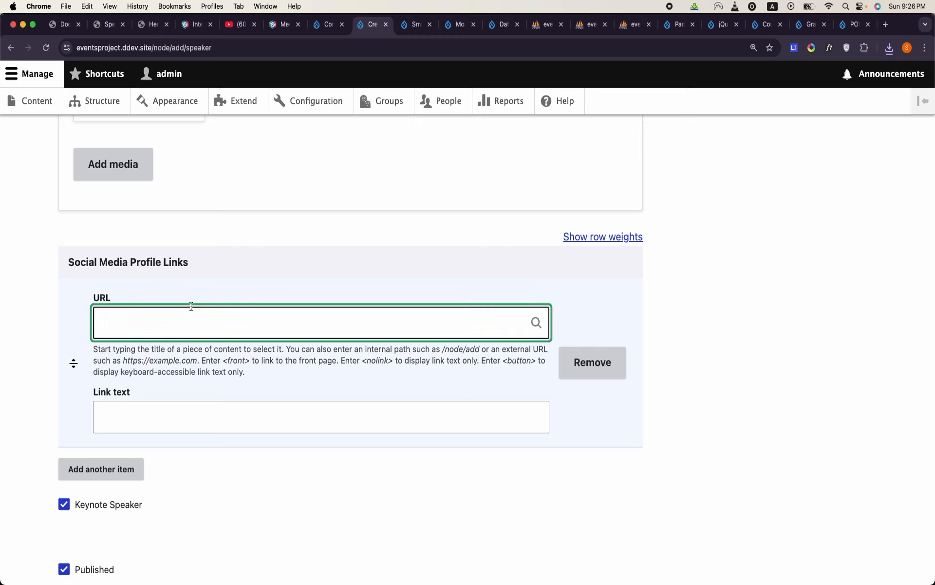
type("/node/2")
left_click(176, 413)
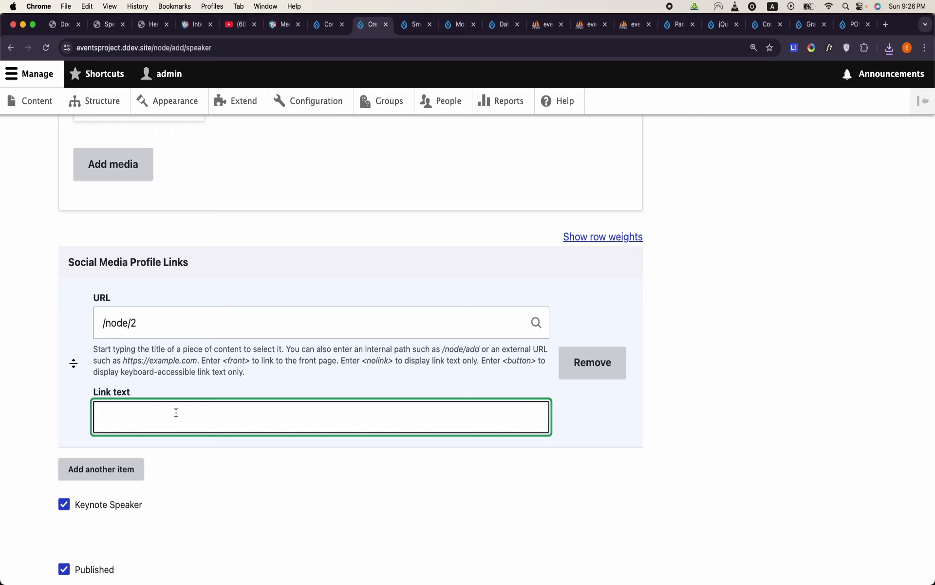
type("Linkedin Profile")
scroll(161, 436, "down", 3)
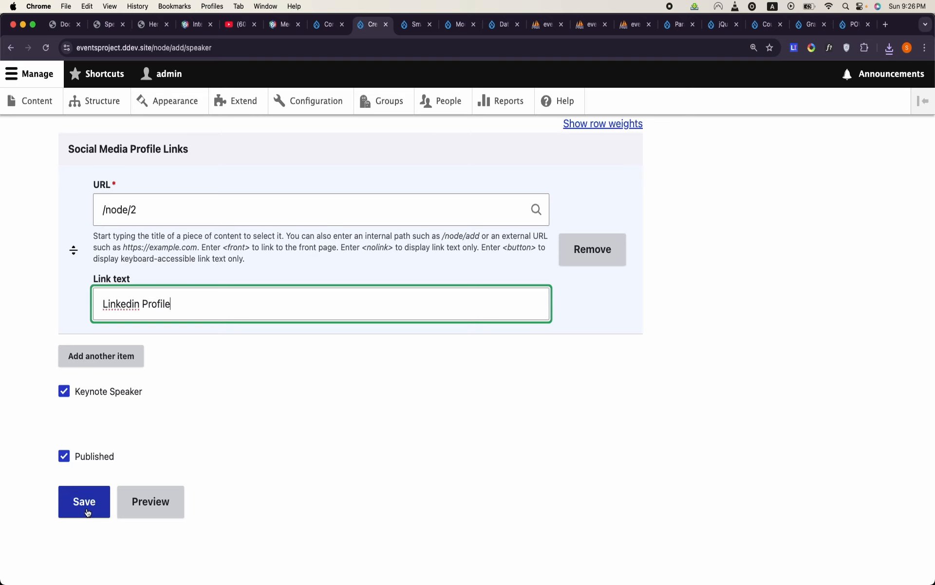
- Add a second social media profile link with the URL /node/2 and the link text "Facebook"
left_click(132, 356)
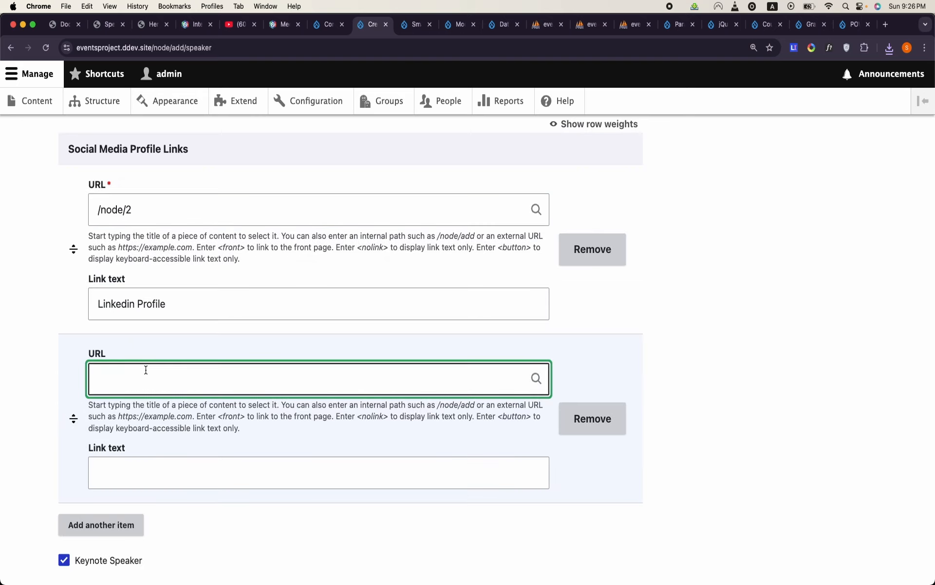
type("Fac")
key("BackSpace")
key("BackSpace")
type("/mod")
key("BackSpace")
key("BackSpace")
key("BackSpace")
type("mo")
key("BackSpace")
key("BackSpace")
type("node/")
type("node/2")
left_click(146, 476)
type("Facebook")
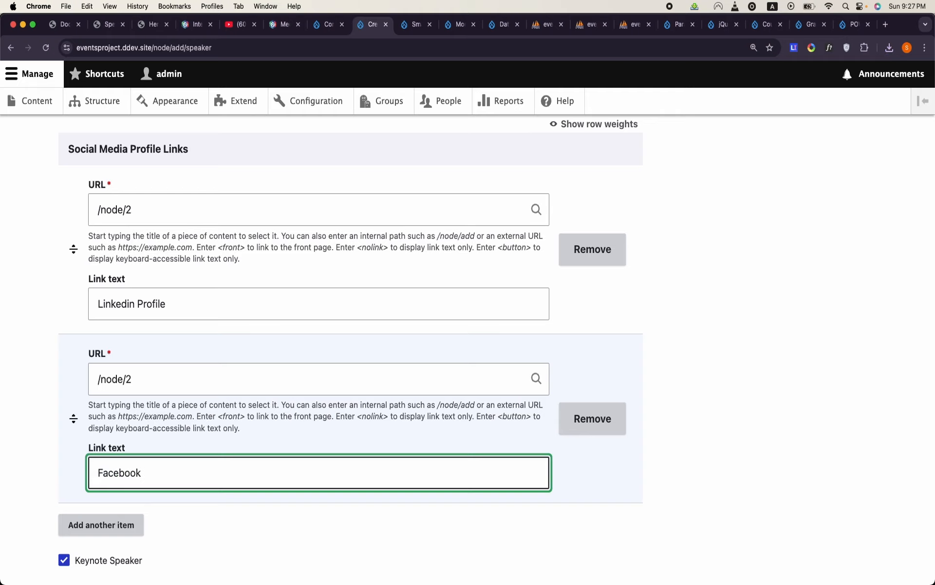
- Save the new Speaker content and check its bio, picture, profile links and keynote setting on the published page
scroll(350, 307, "down", 5)
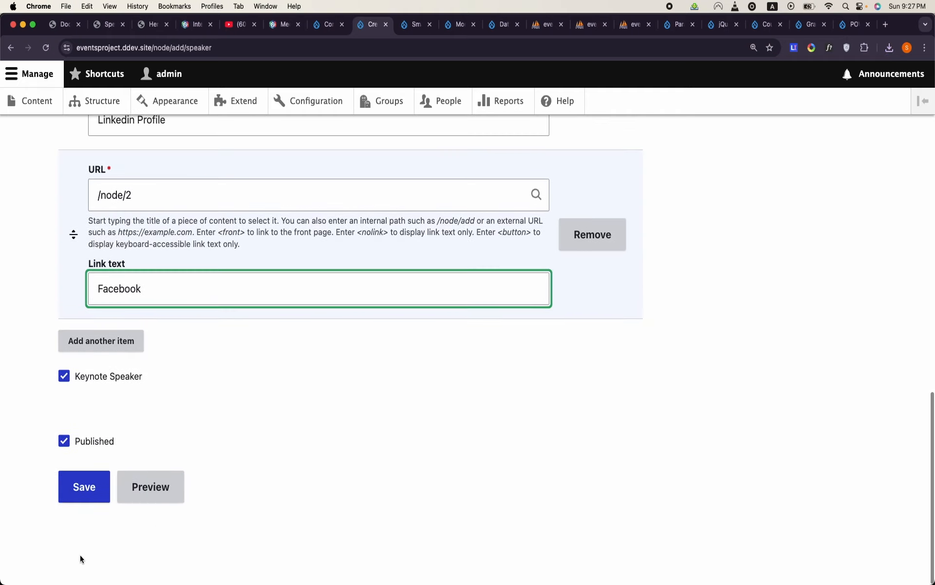
left_click(93, 498)
scroll(337, 436, "down", 10)
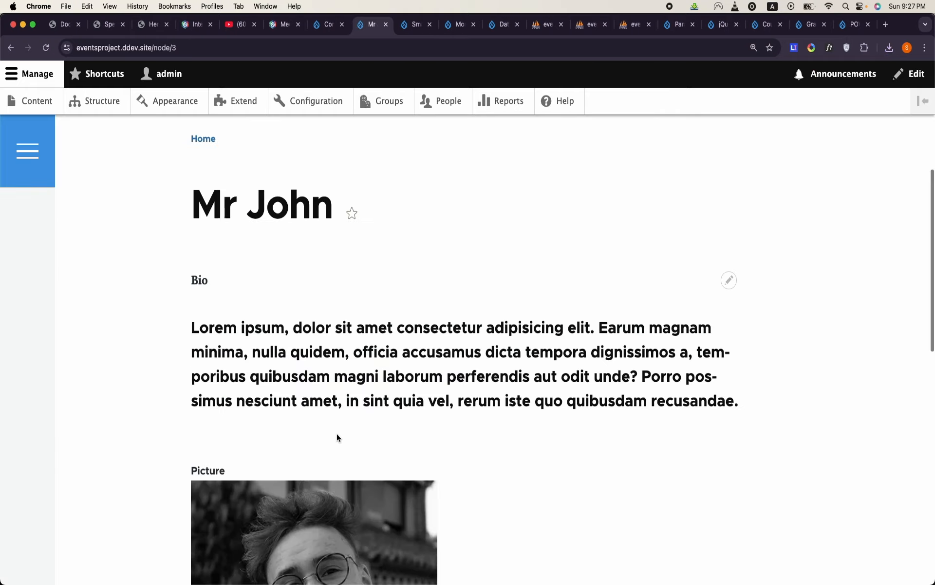
scroll(337, 437, "down", 3)
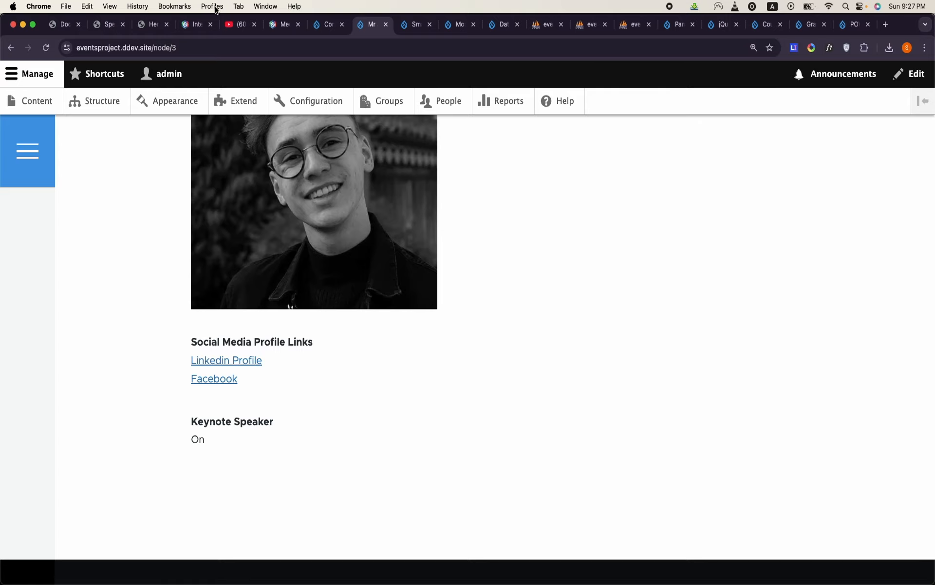
- Examine the Keynote Speaker section of the DrupalCamp mockup page again for comparison with the saved speaker
left_click(319, 26)
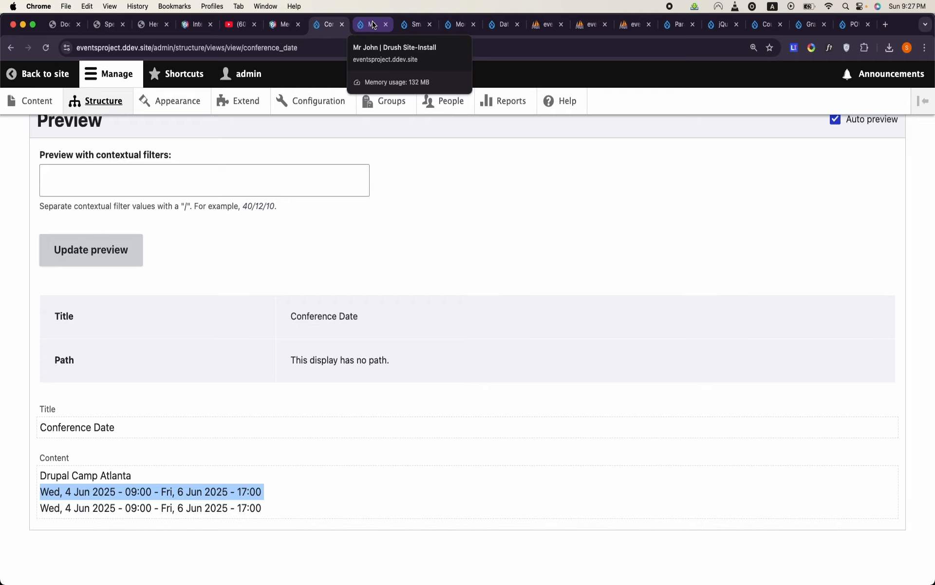
left_click(53, 26)
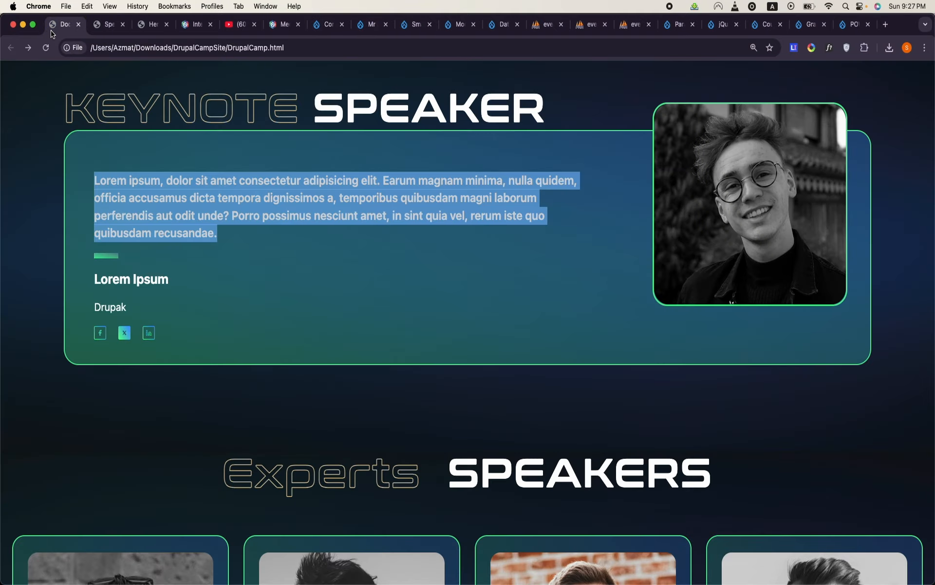
scroll(226, 183, "up", 3)
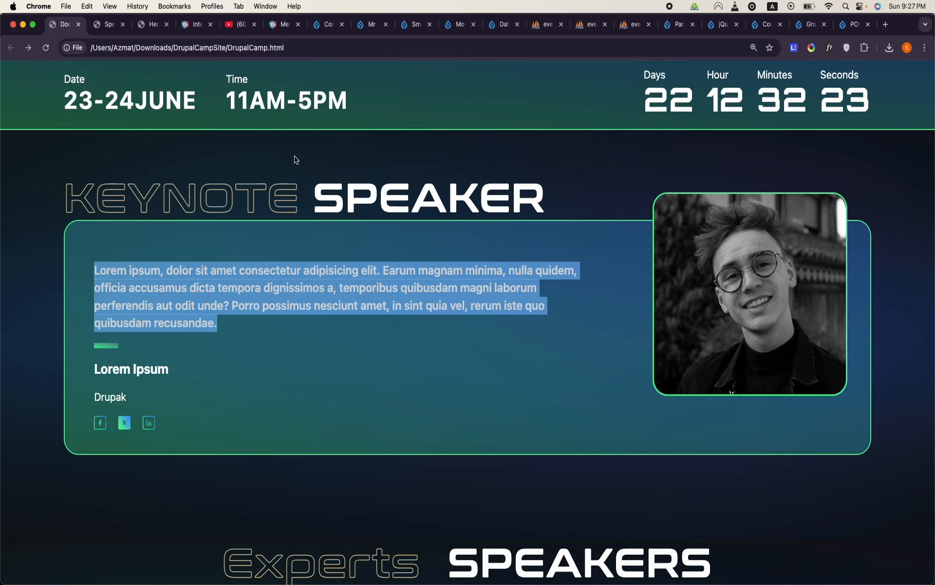
left_click(470, 24)
left_click(415, 25)
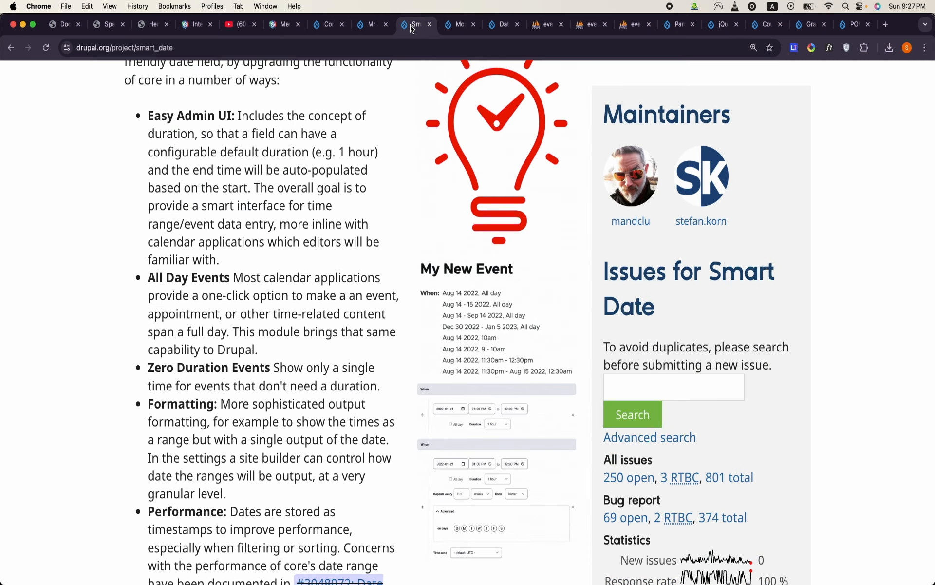
left_click(369, 31)
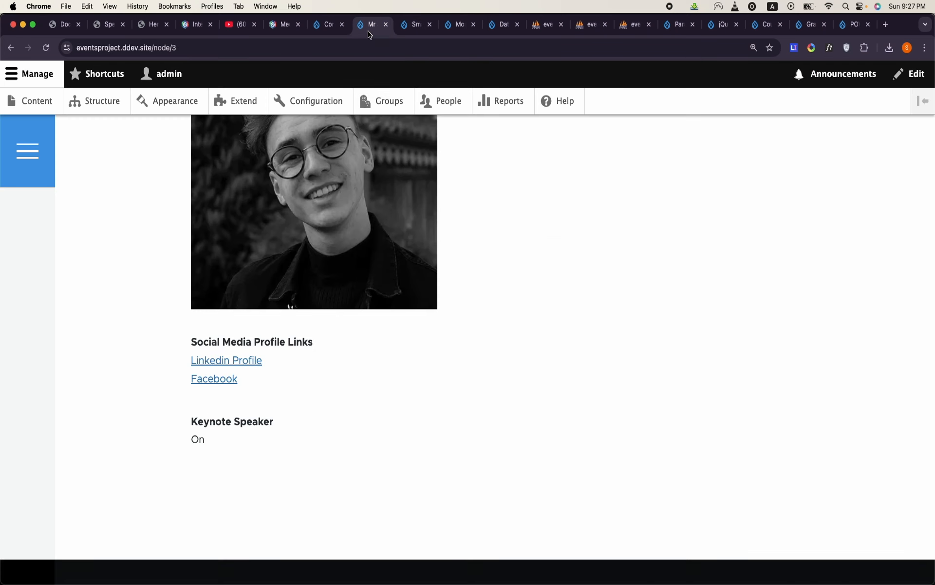
left_click(487, 27)
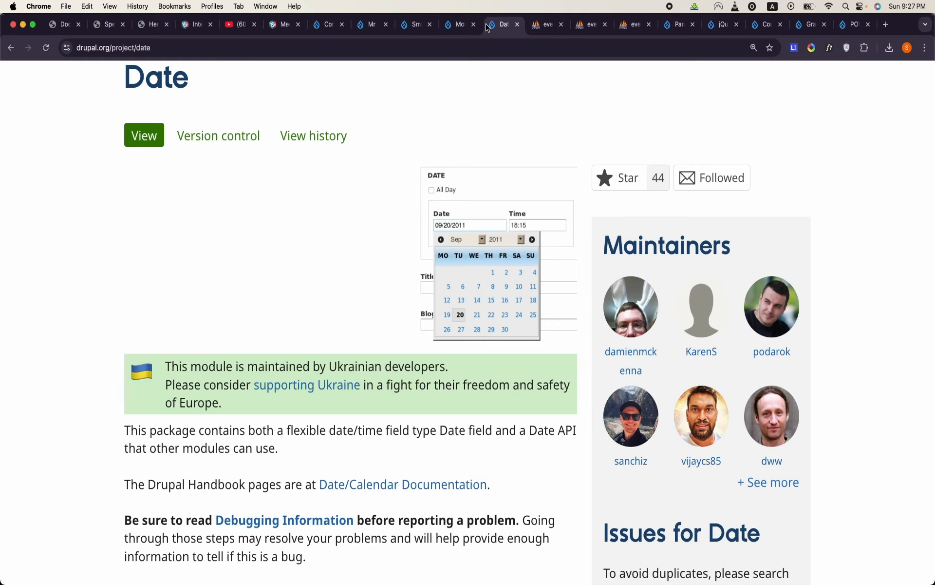
left_click(448, 26)
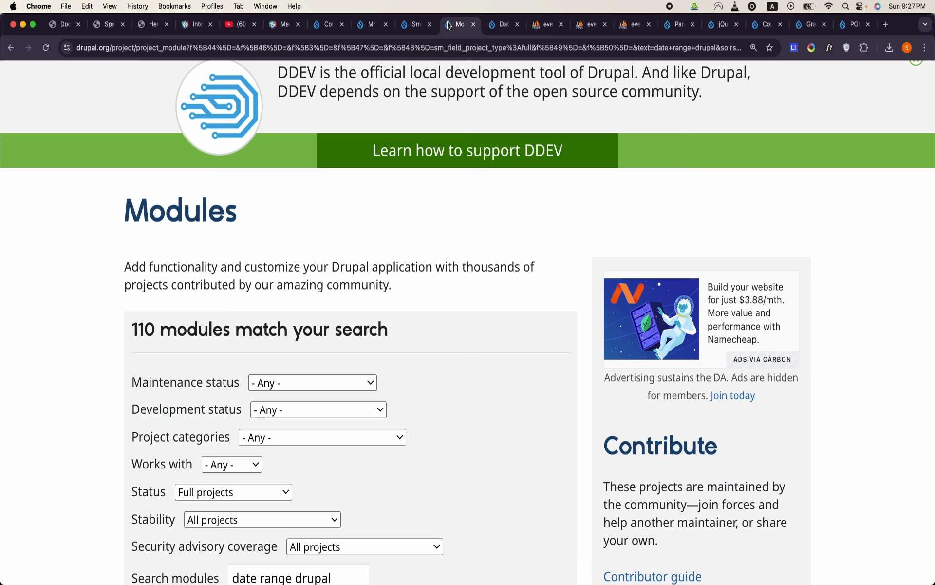
- Open the nodes page of the Drupal Camp Atlanta group from the site's Groups administration
left_click(329, 25)
left_click(398, 106)
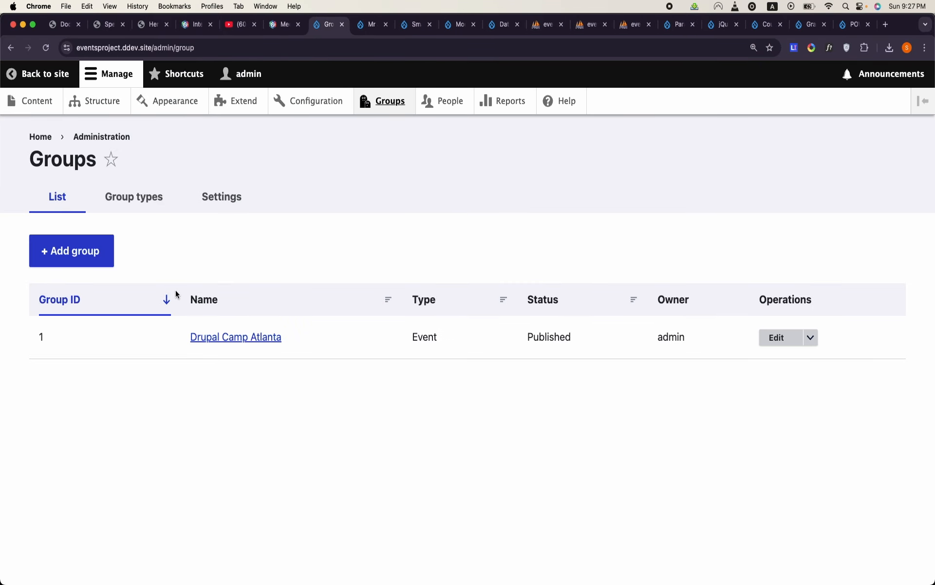
left_click(149, 204)
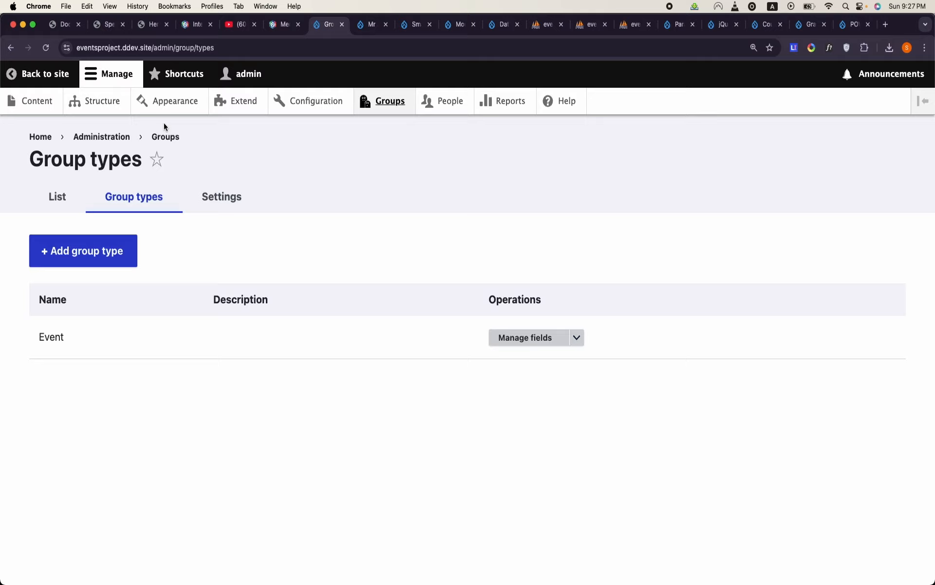
left_click(57, 195)
left_click(236, 337)
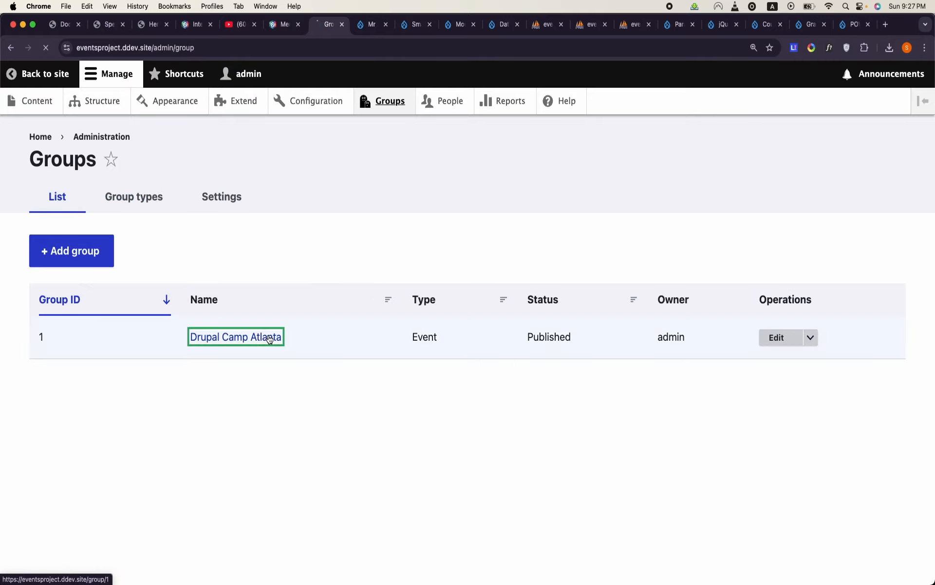
left_click(647, 323)
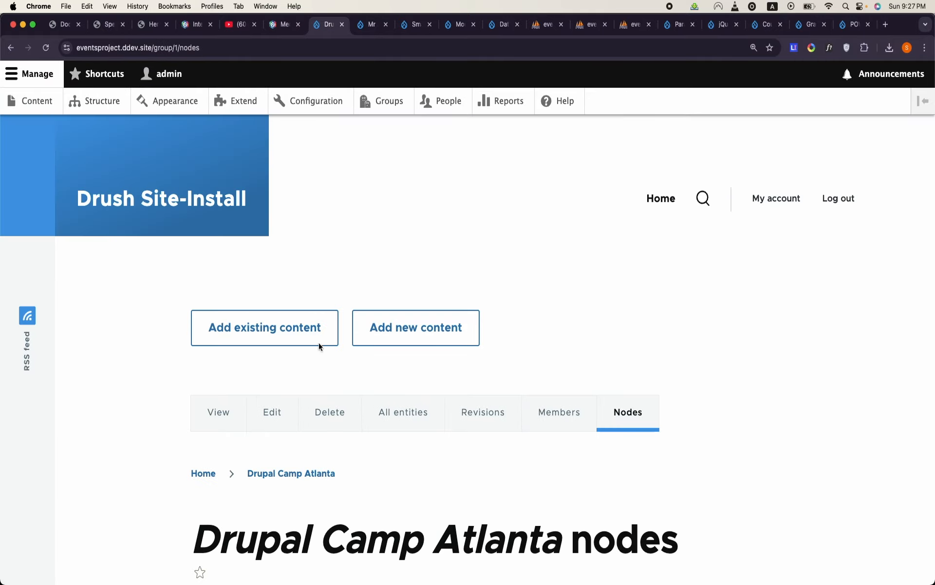
- Add the newly created keynote speaker to the Drupal Camp Atlanta group as existing Speaker content and save the relation
left_click(253, 345)
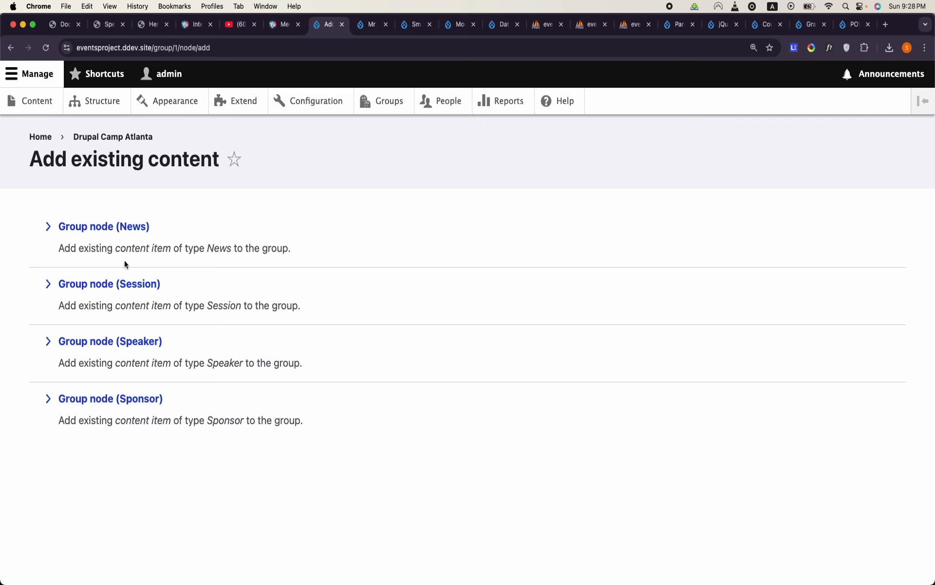
left_click(133, 344)
left_click(164, 250)
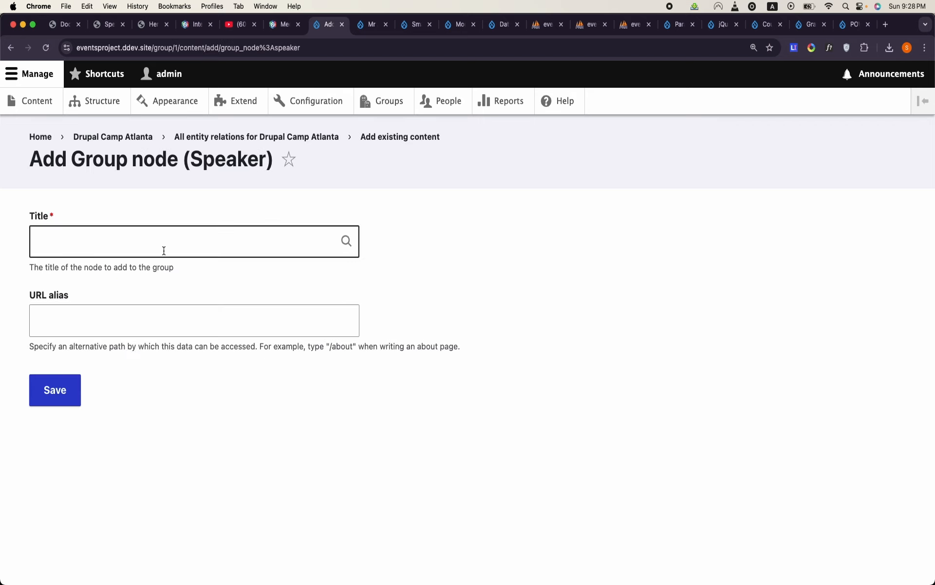
type("a")
key("BackSpace")
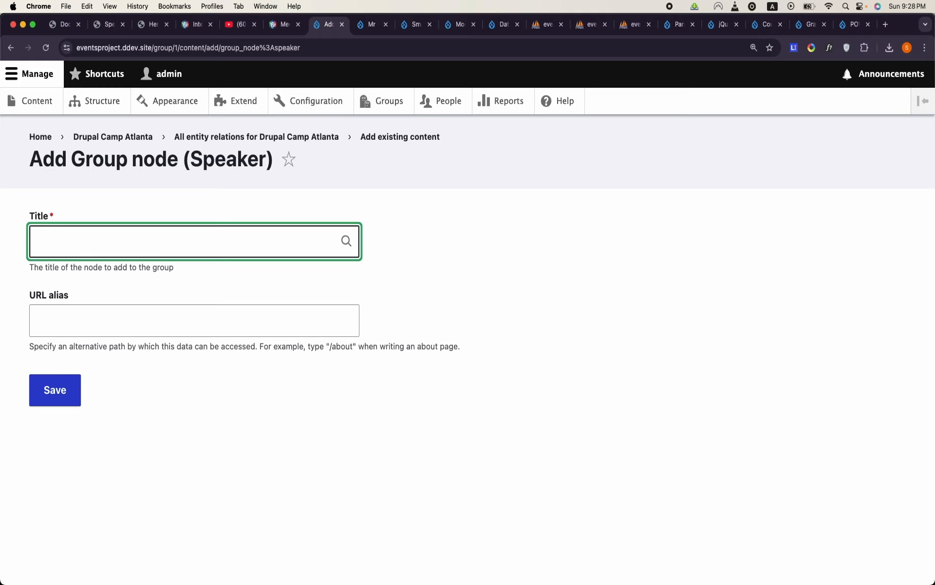
left_click(124, 276)
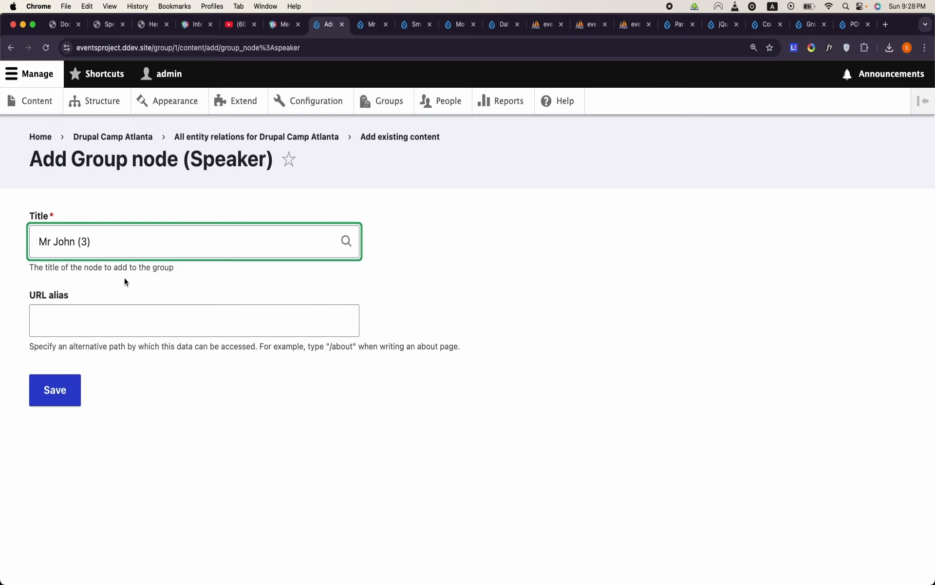
left_click(76, 385)
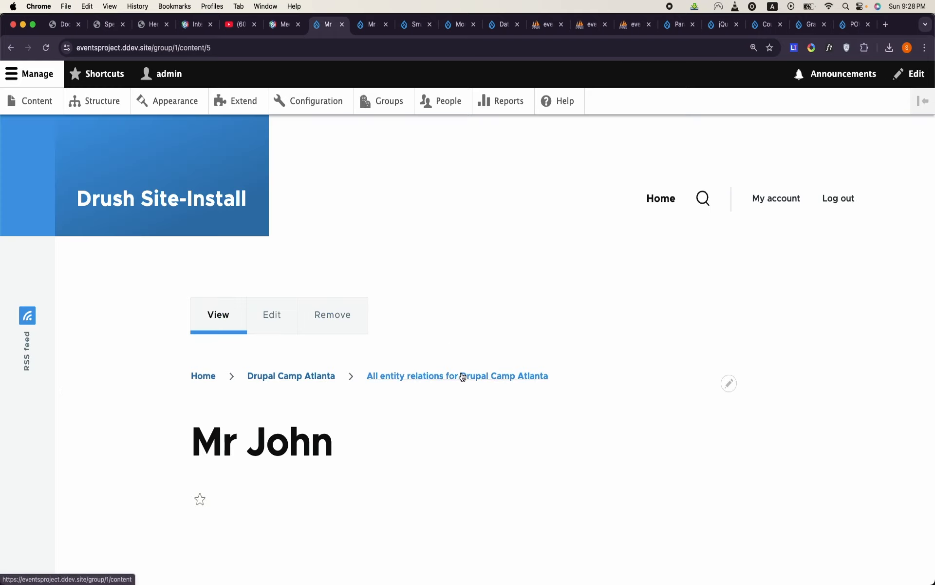
- Look over the speaker's group relation page and return to the Drupal Camp Atlanta group's nodes page
scroll(462, 377, "down", 1)
scroll(462, 377, "up", 2)
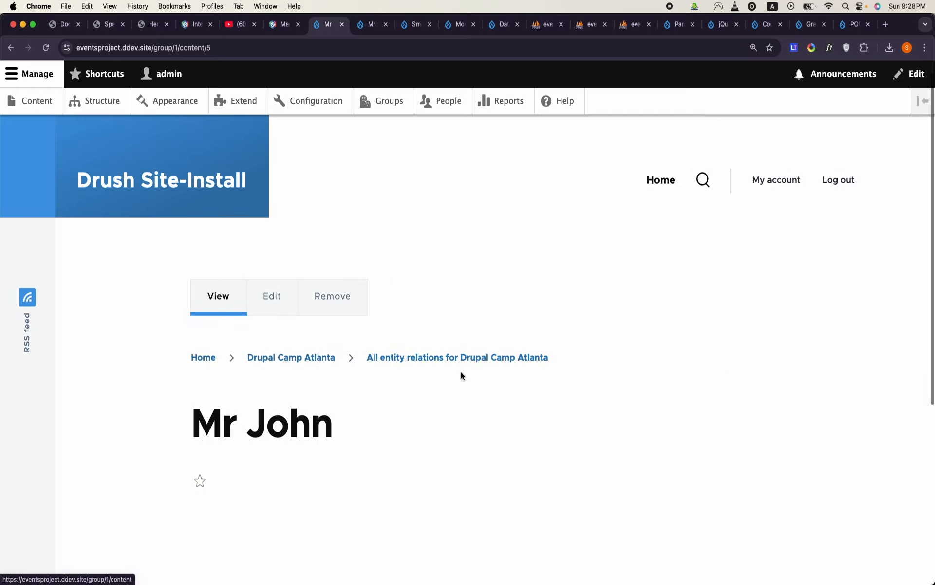
scroll(408, 330, "up", 1)
left_click(385, 100)
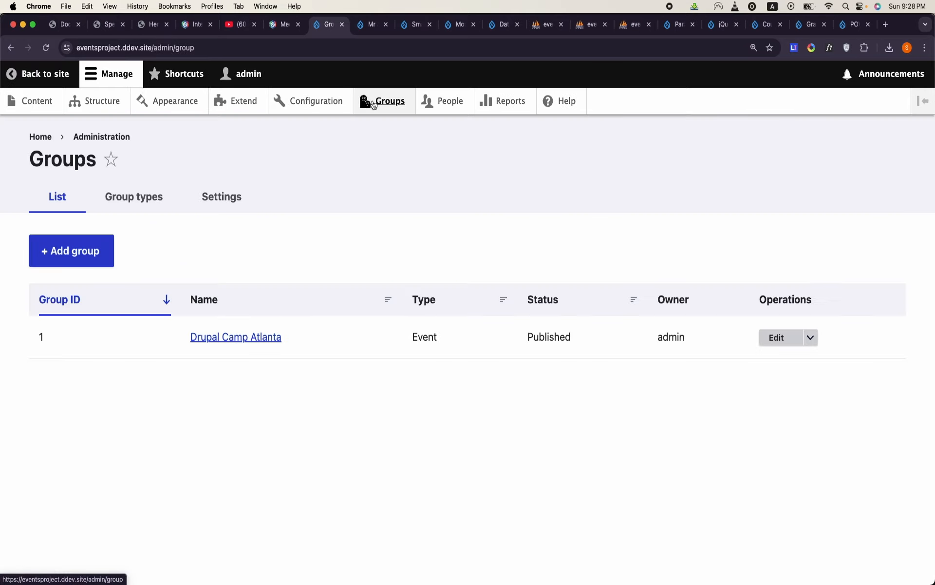
left_click(210, 338)
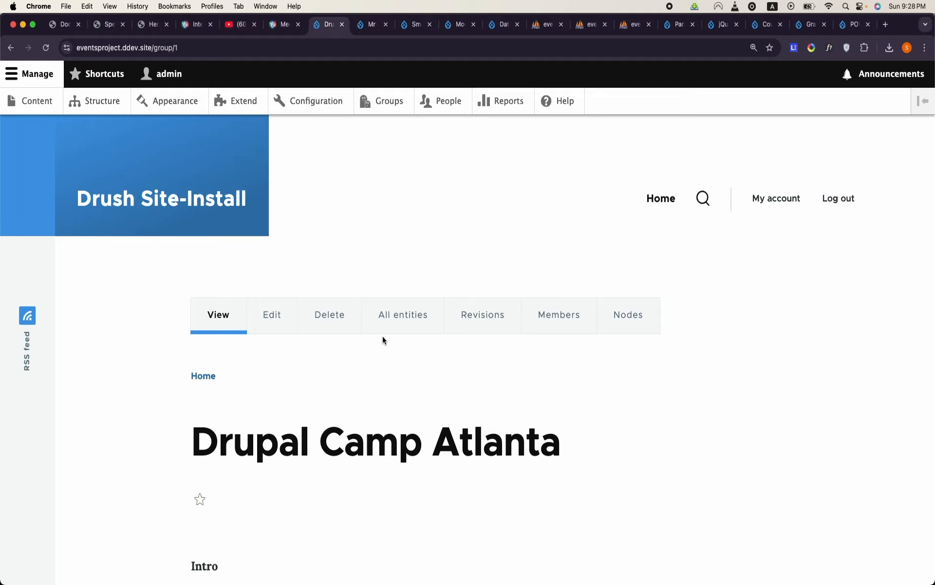
left_click(627, 319)
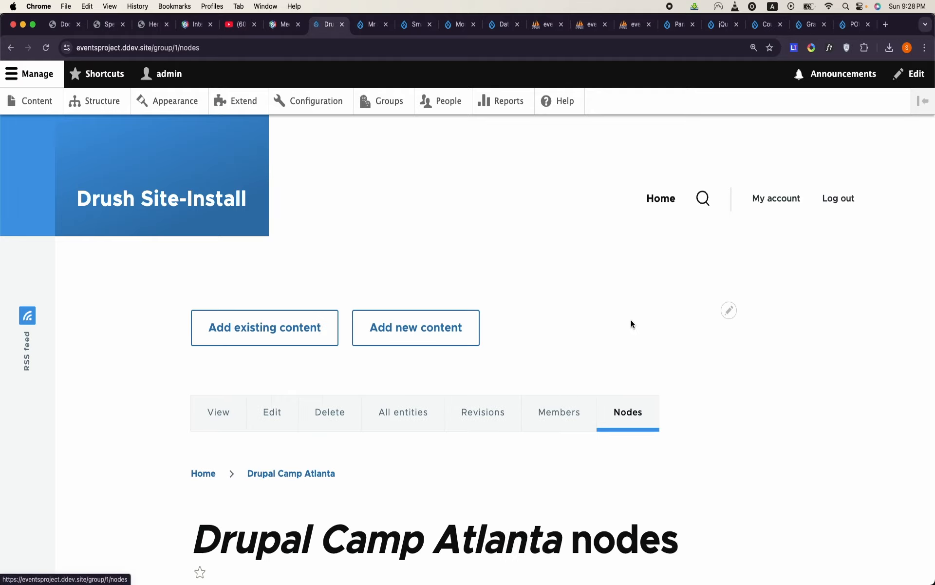
- Look over the form for creating new Speaker content inside the Drupal Camp Atlanta group and return to the Groups list
left_click(413, 328)
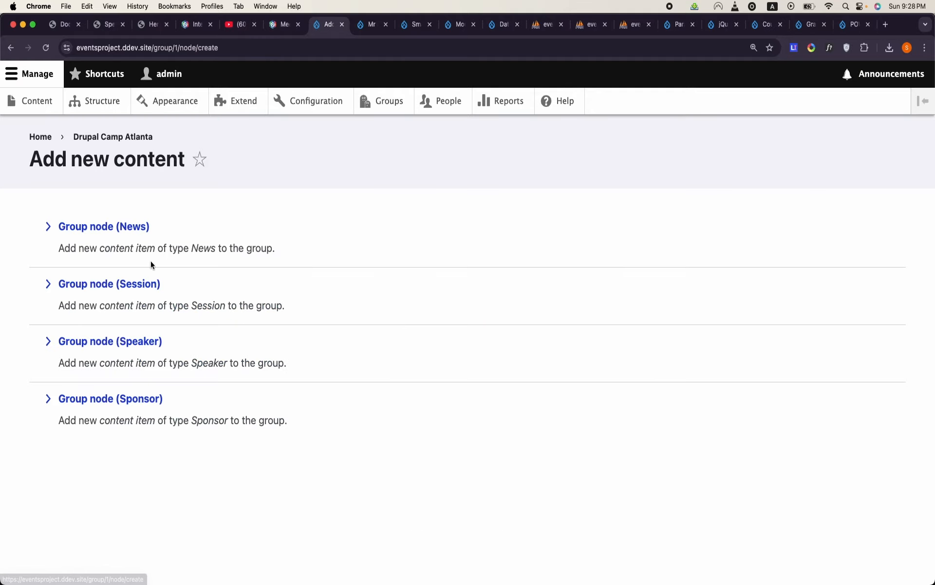
left_click(144, 341)
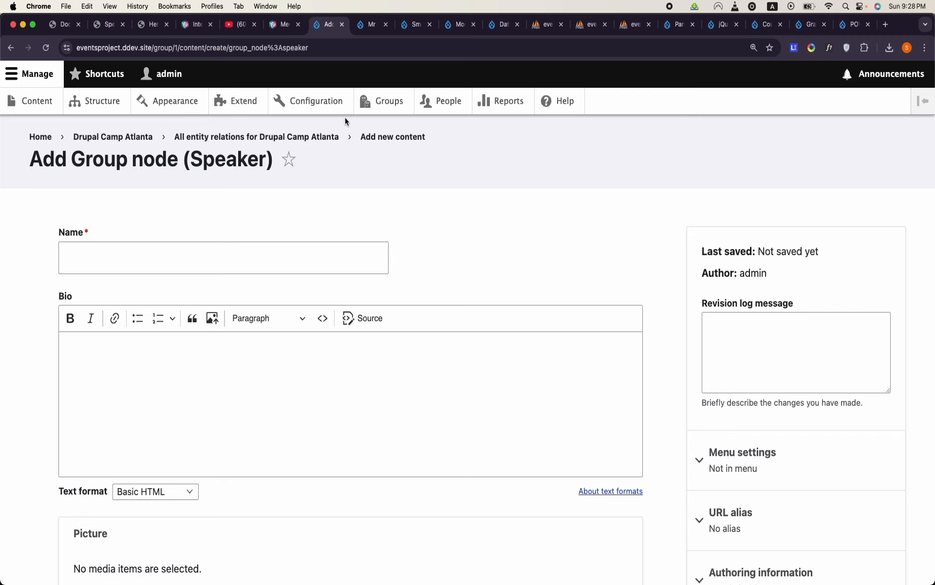
scroll(294, 196, "down", 5)
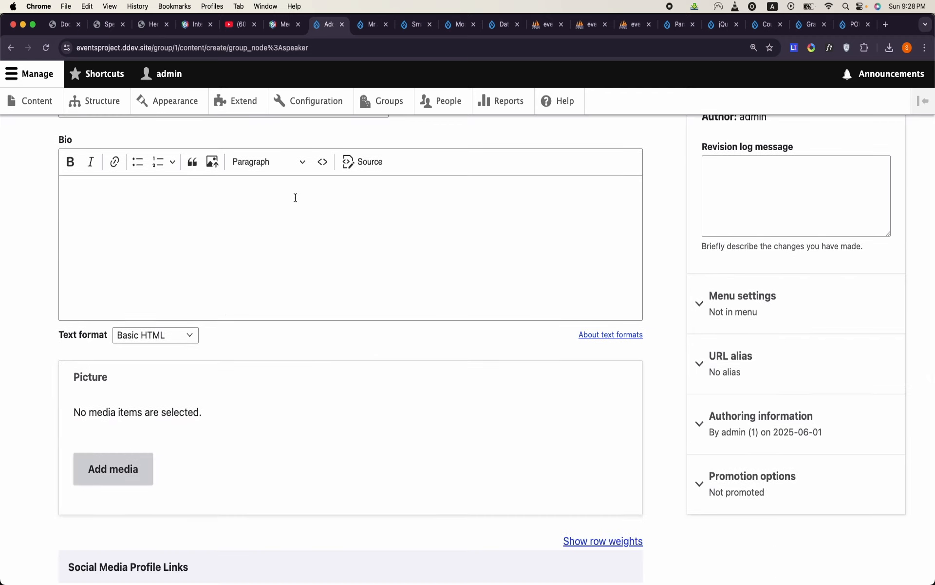
scroll(295, 197, "up", 5)
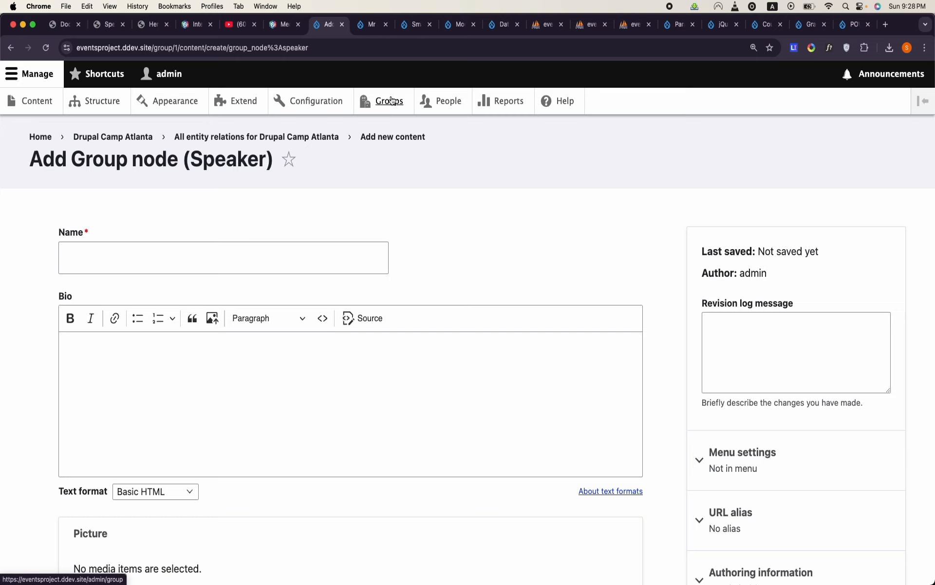
left_click(391, 101)
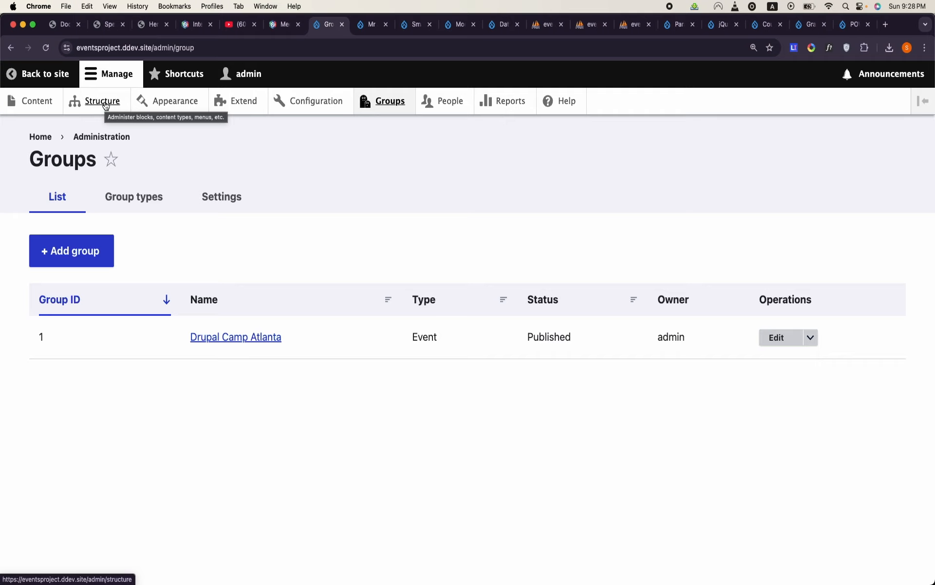
- Open the form for adding a new view from the site's Views administration
left_click(105, 105)
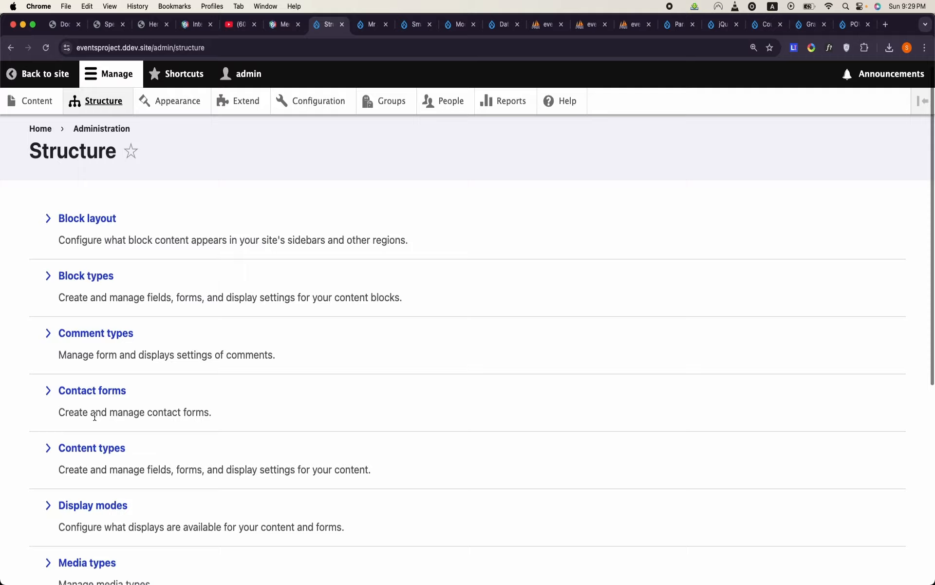
scroll(95, 416, "down", 6)
left_click(80, 470)
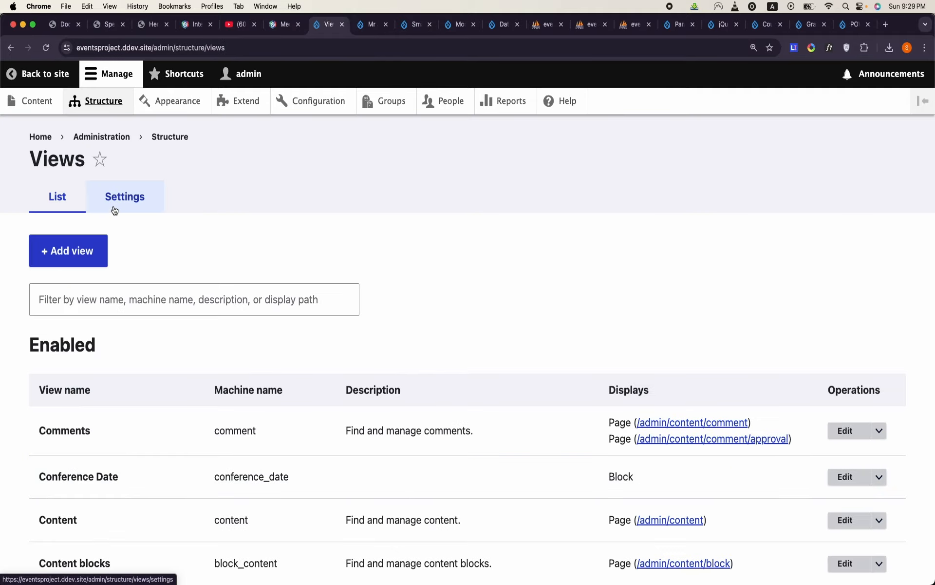
left_click(68, 249)
- Name the new view Speaker
left_click(105, 278)
type("j")
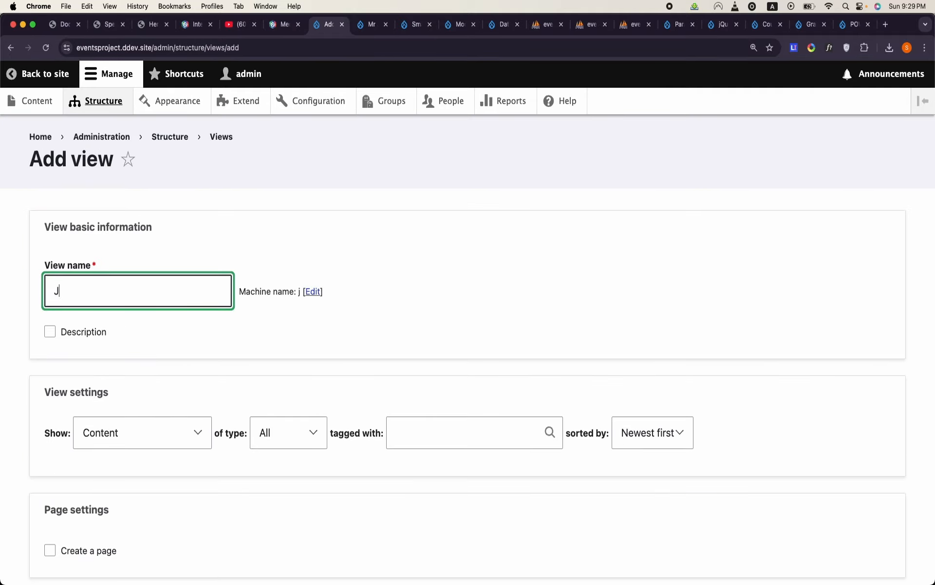
key("BackSpace")
type("k")
key("BackSpace")
type("k")
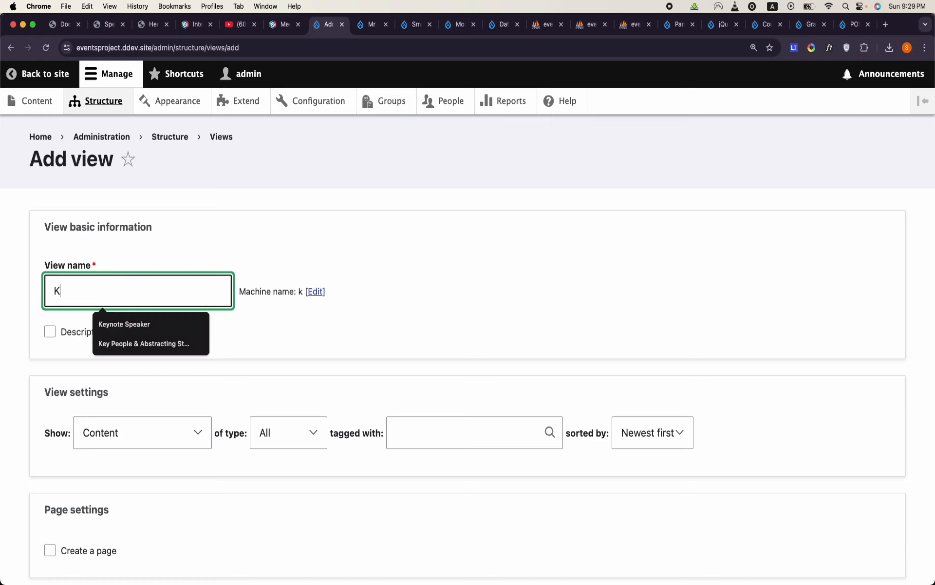
key("BackSpace")
type("Speaker")
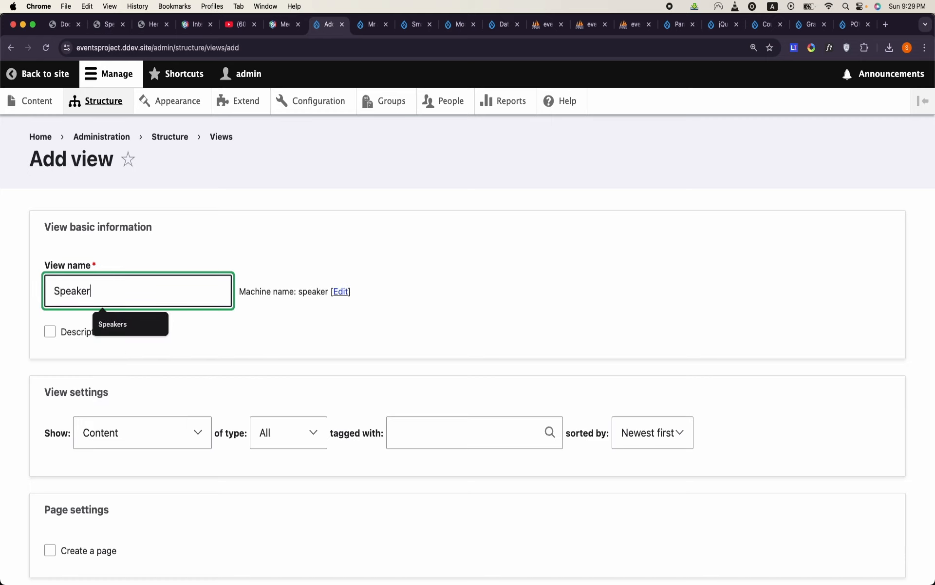
- Give the view a block display, restrict it to Content of type Speaker, and save it for editing
scroll(142, 268, "down", 5)
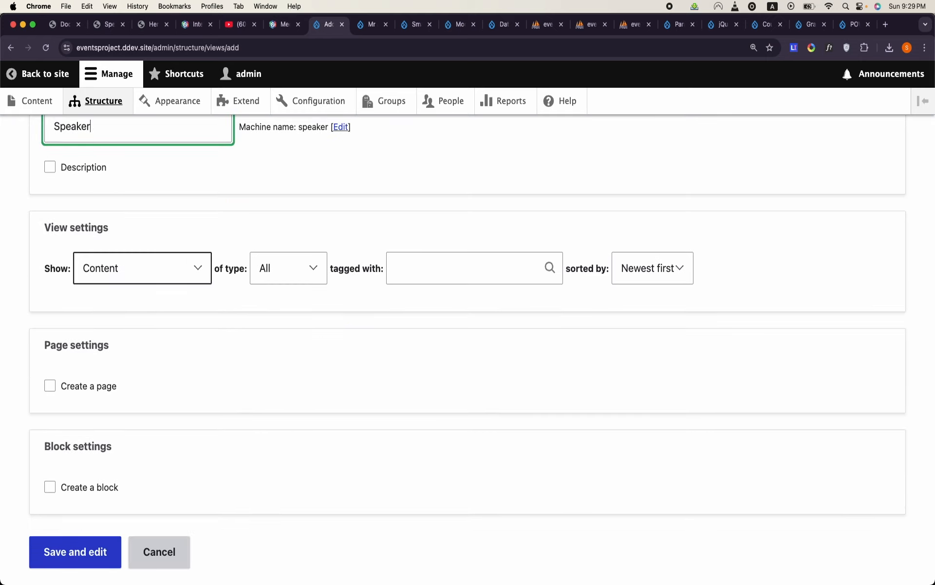
left_click(49, 487)
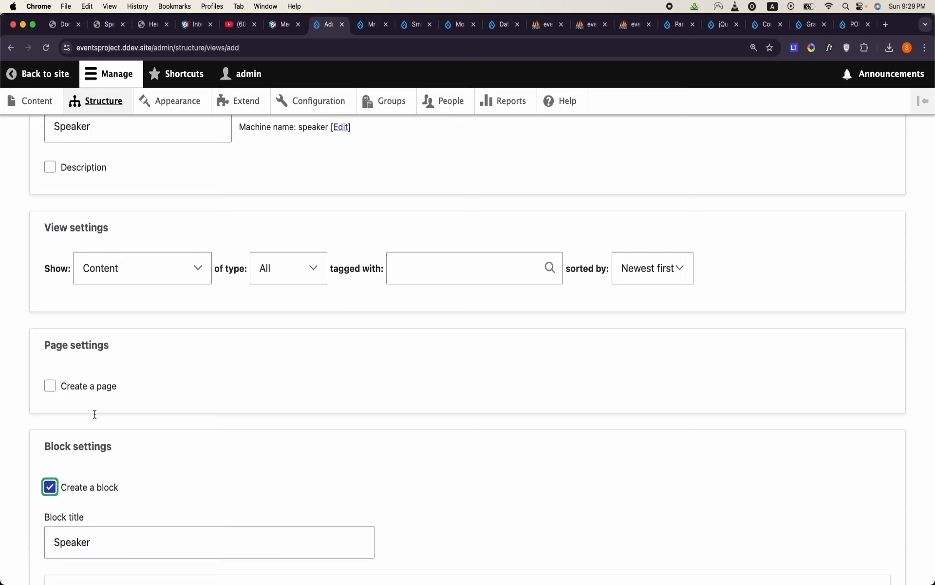
left_click(180, 275)
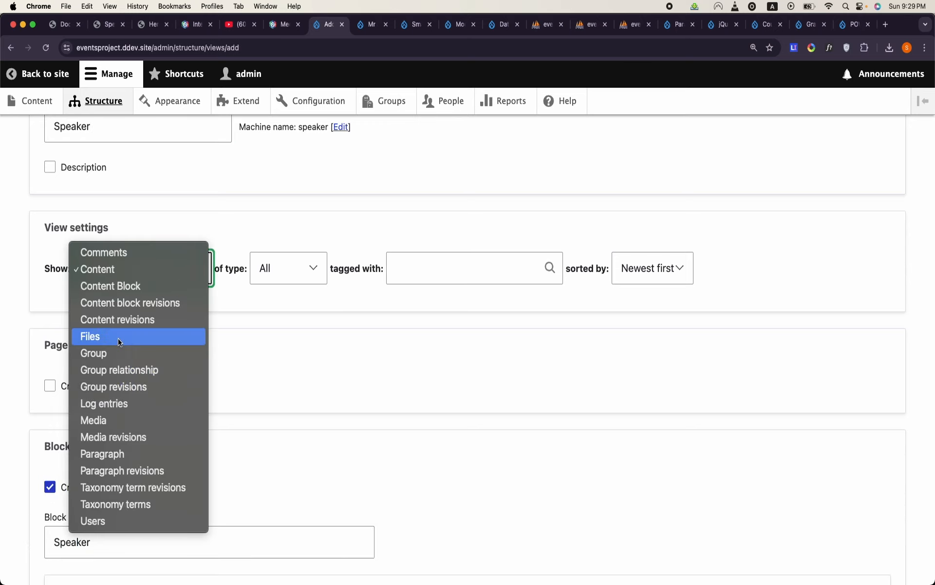
left_click(141, 269)
left_click(267, 268)
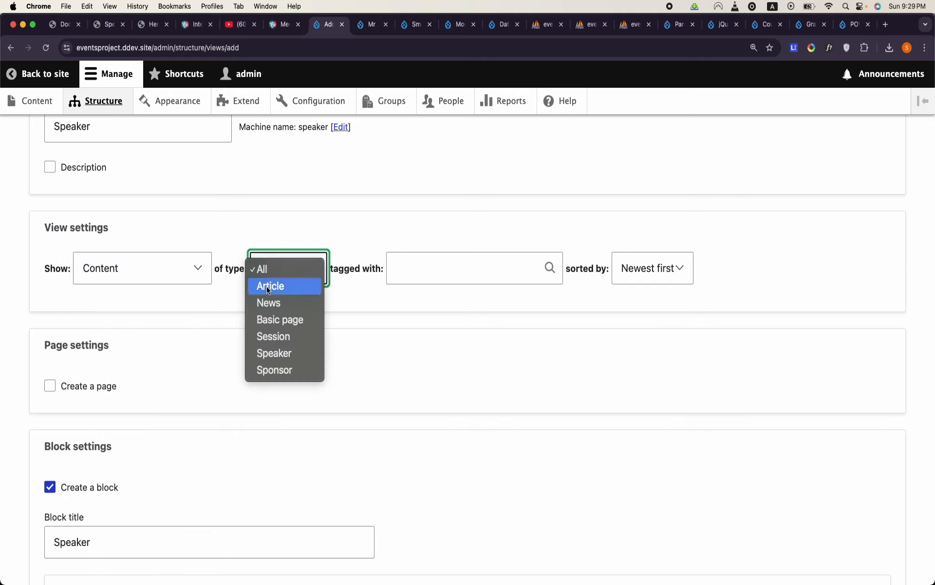
left_click(287, 354)
scroll(285, 352, "down", 3)
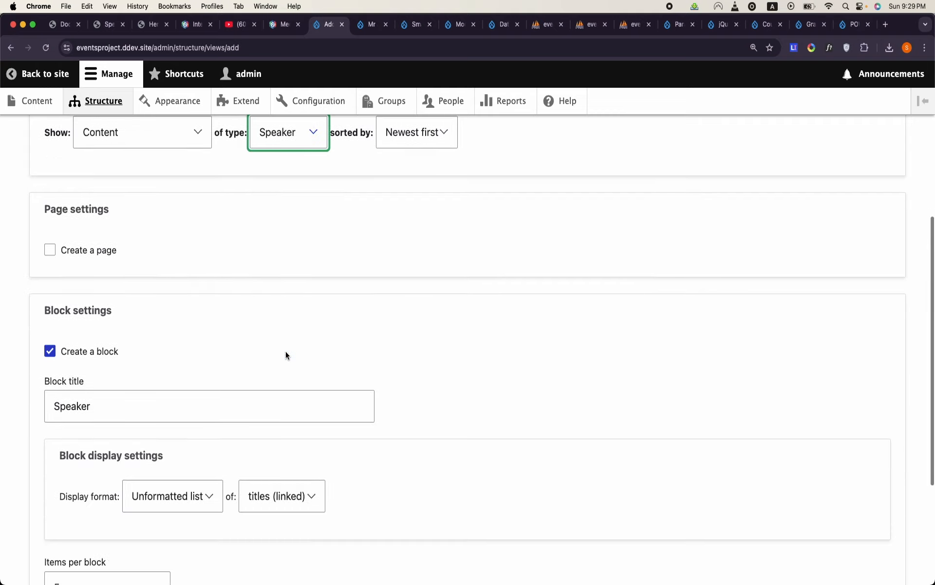
scroll(115, 402, "down", 4)
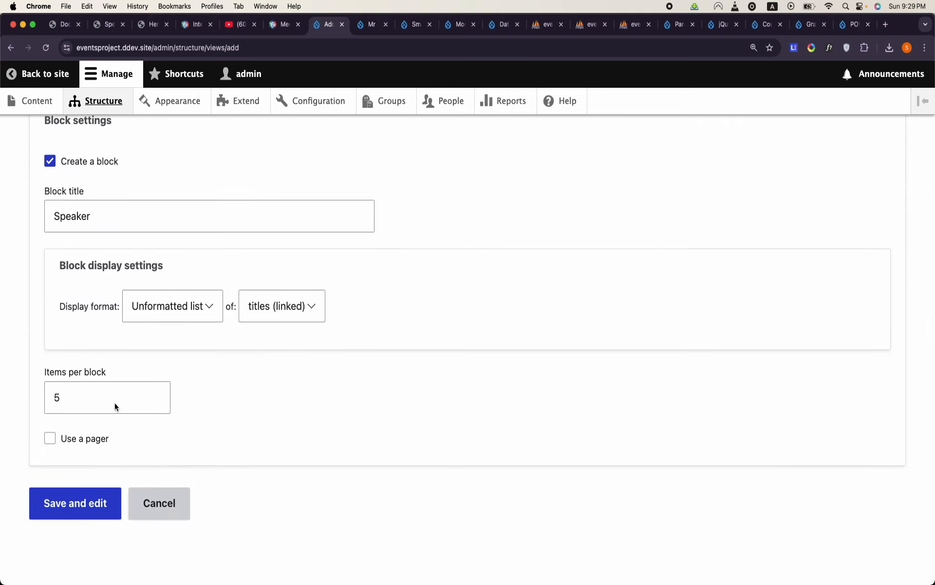
left_click(80, 495)
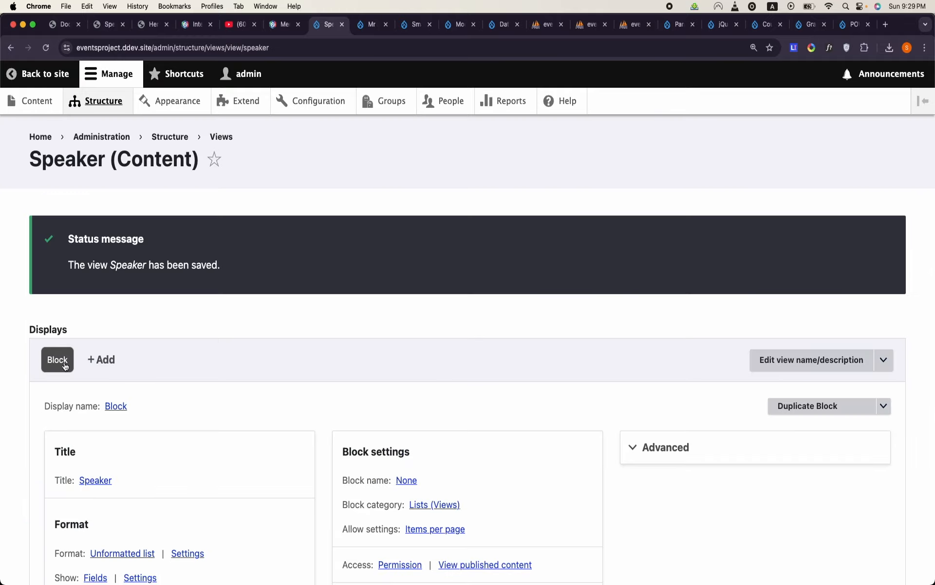
- Rename the view's block display to Keynote Speaker
left_click(108, 405)
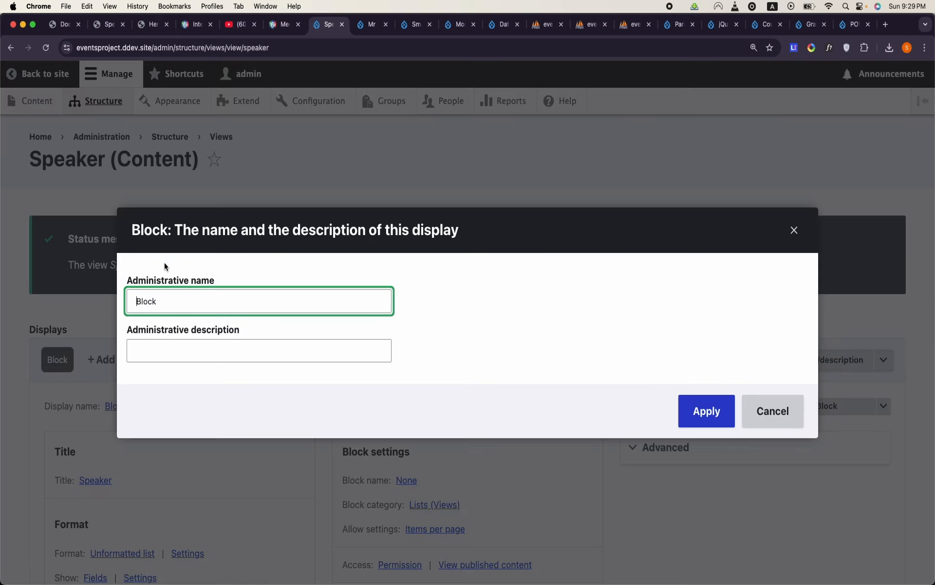
double_click(171, 307)
type("Keynote Speaker")
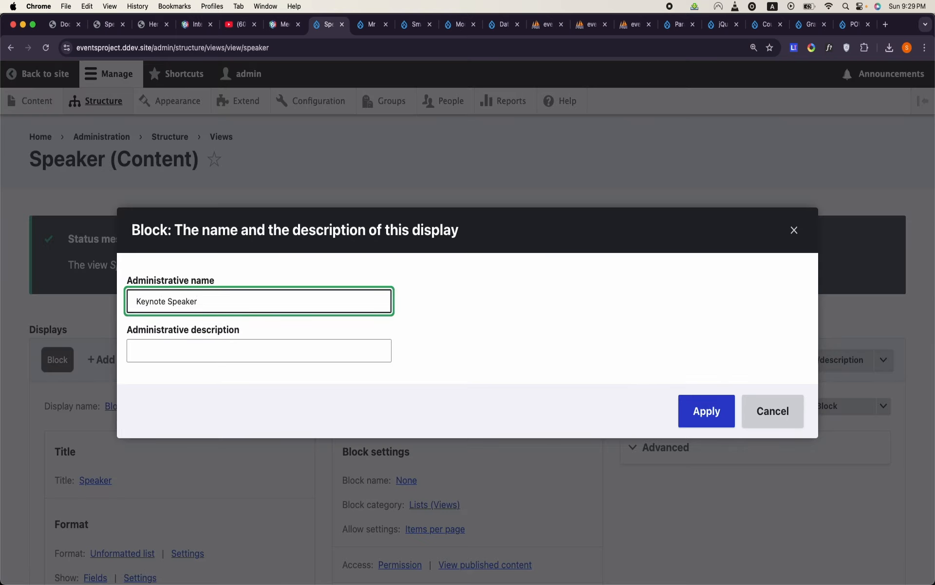
left_click(691, 405)
- Find the speaker bio field and add it to the Keynote Speaker display as Content: Detail
scroll(290, 413, "down", 5)
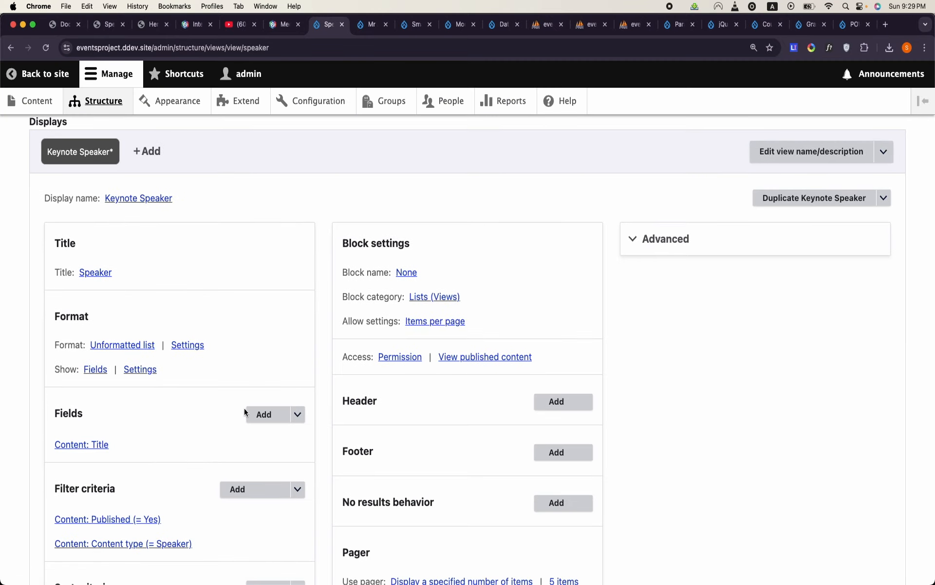
scroll(244, 409, "down", 2)
left_click(266, 369)
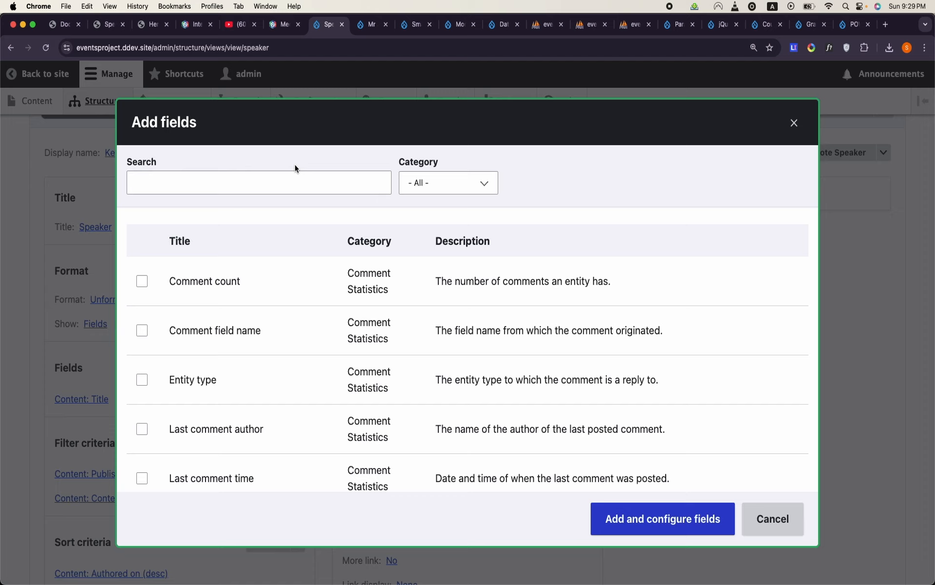
left_click(295, 175)
type("intro")
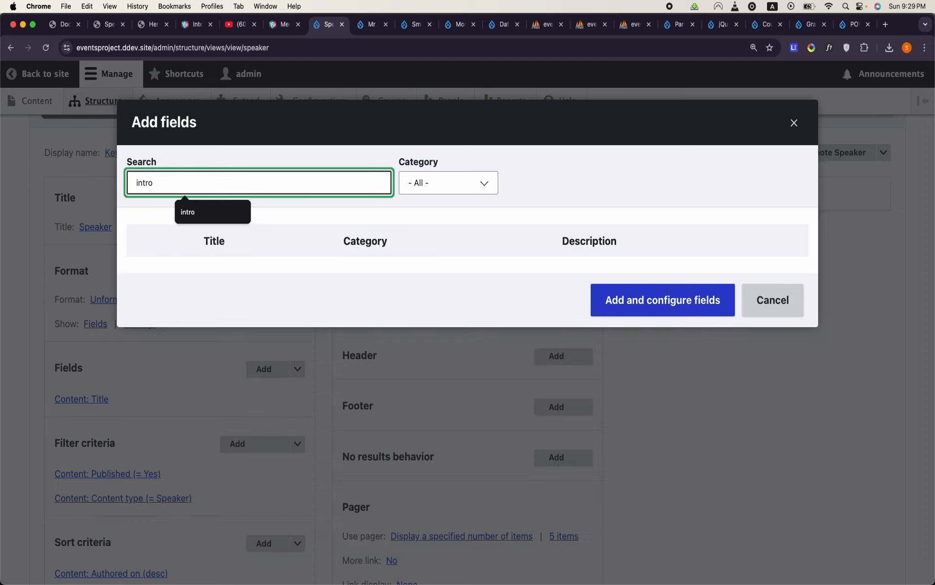
key("BackSpace")
key("BackSpace")
key("BackSpace")
key("BackSpace")
type("bio")
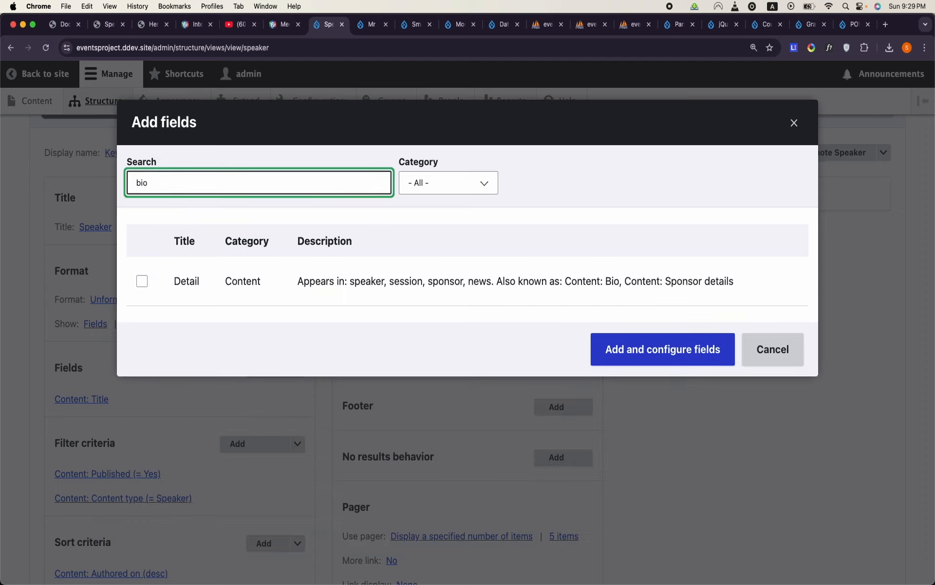
left_click(136, 288)
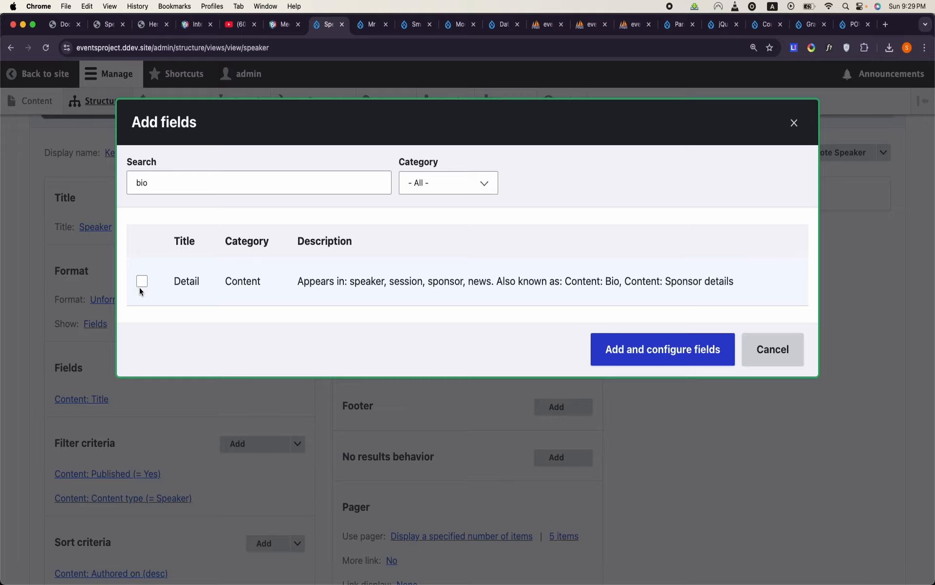
left_click(142, 281)
left_click(647, 353)
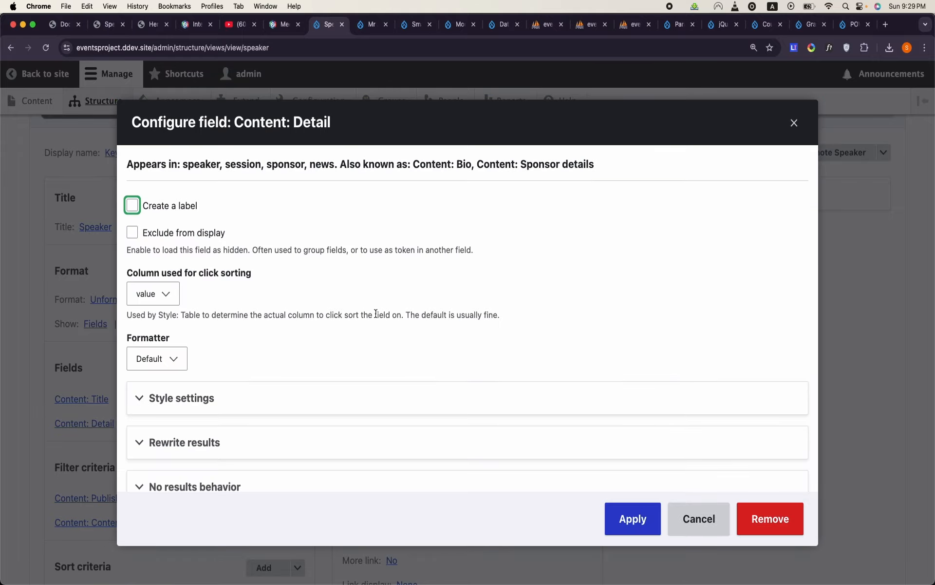
- Trim the Detail field's output to a maximum of 300 characters and apply the field configuration
left_click(208, 441)
scroll(210, 436, "down", 4)
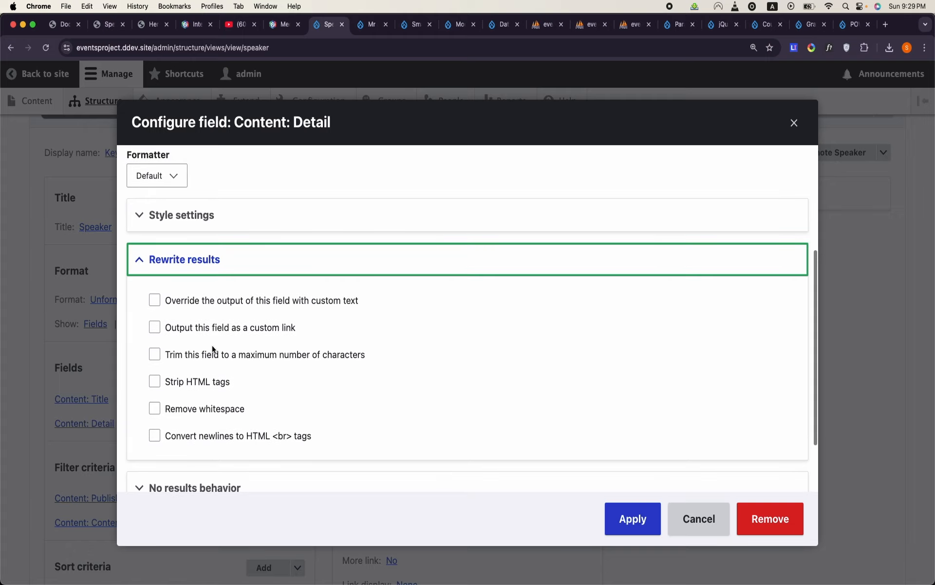
left_click(209, 353)
scroll(213, 355, "down", 1)
scroll(213, 355, "down", 4)
scroll(277, 164, "up", 1)
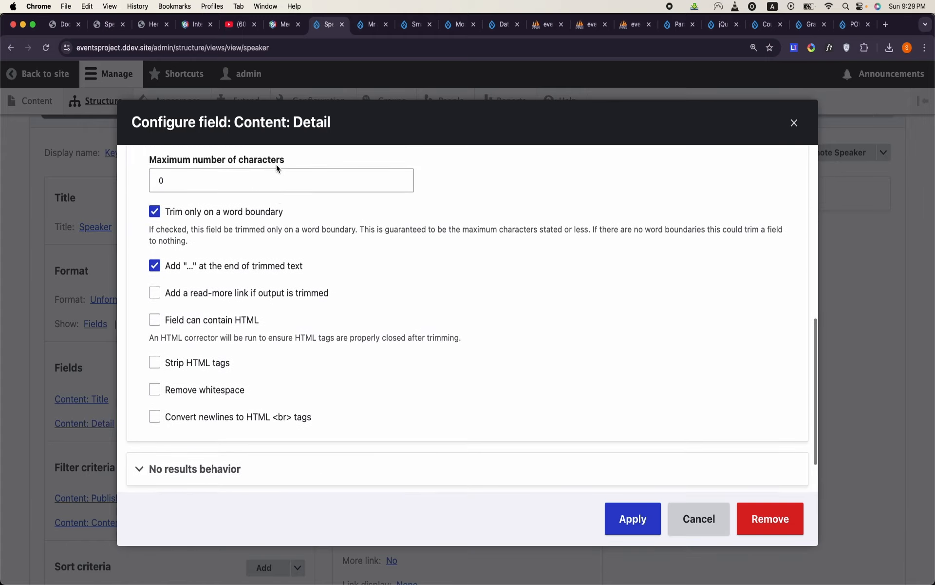
left_click(273, 178)
double_click(272, 178)
type("300")
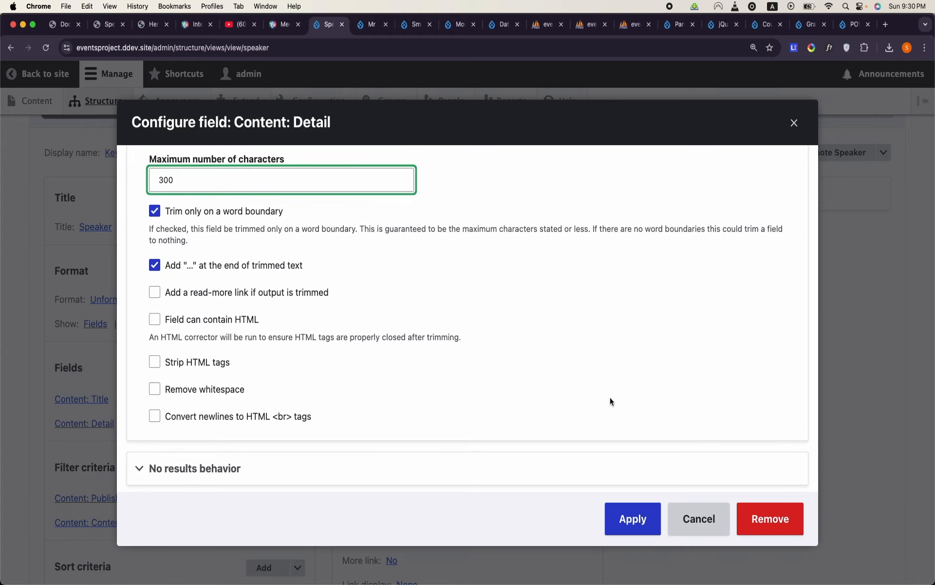
left_click(642, 518)
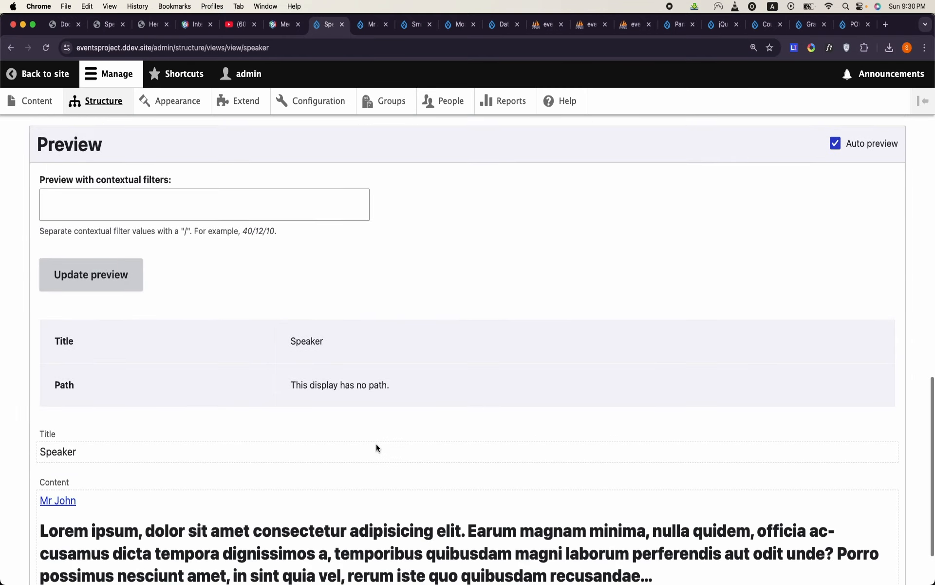
- Check the preview of the Keynote Speaker display and compare it with the Keynote Speaker section of the DrupalCamp mockup page
scroll(376, 444, "down", 2)
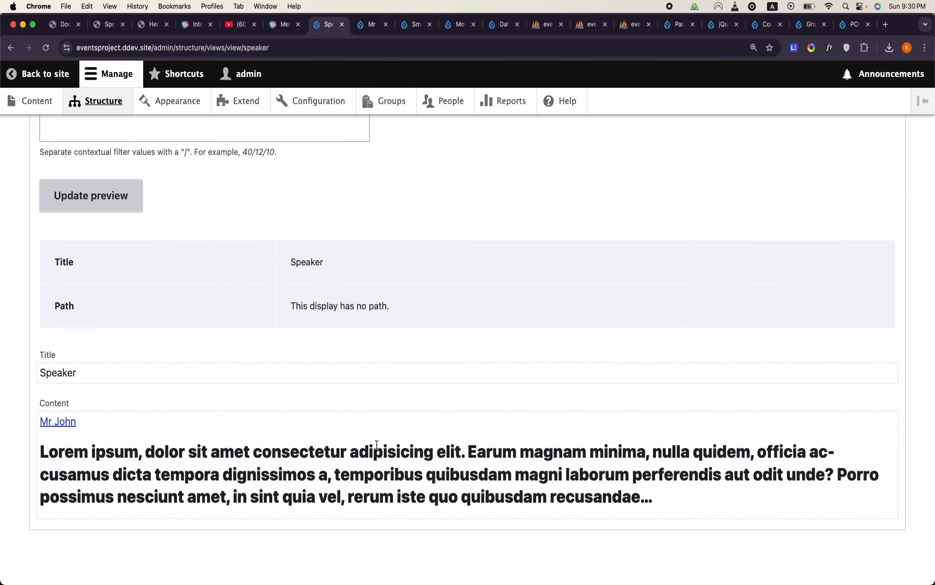
scroll(377, 444, "up", 10)
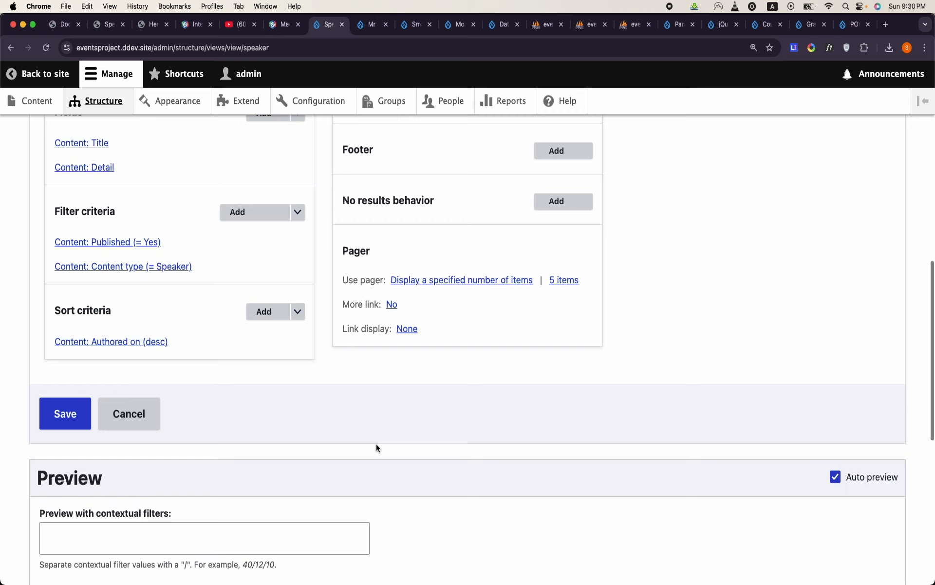
left_click(63, 24)
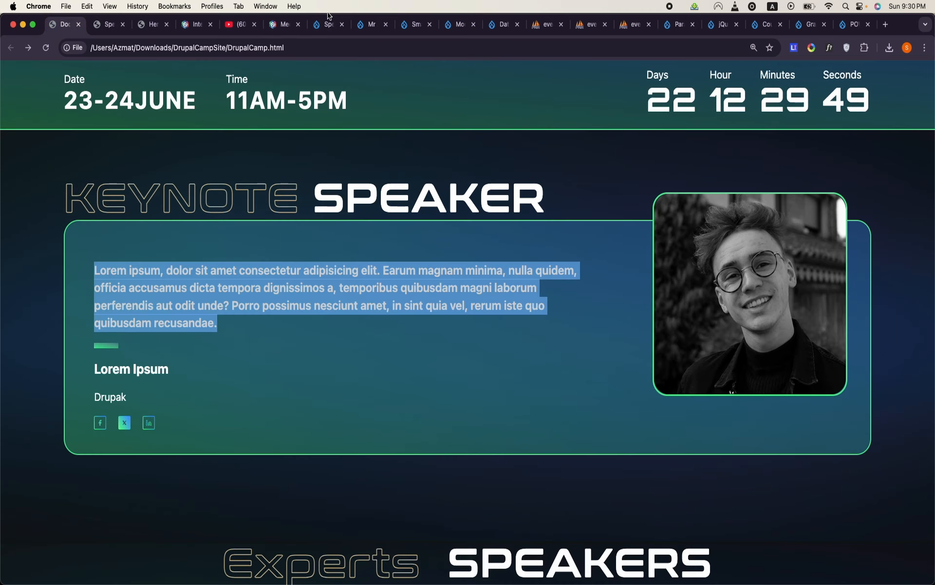
left_click(354, 31)
left_click(403, 31)
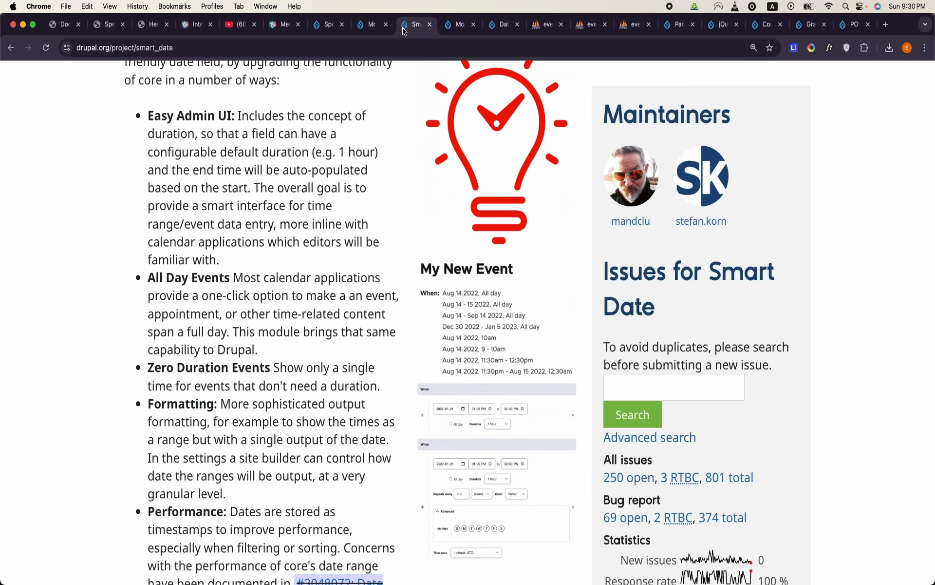
left_click(453, 34)
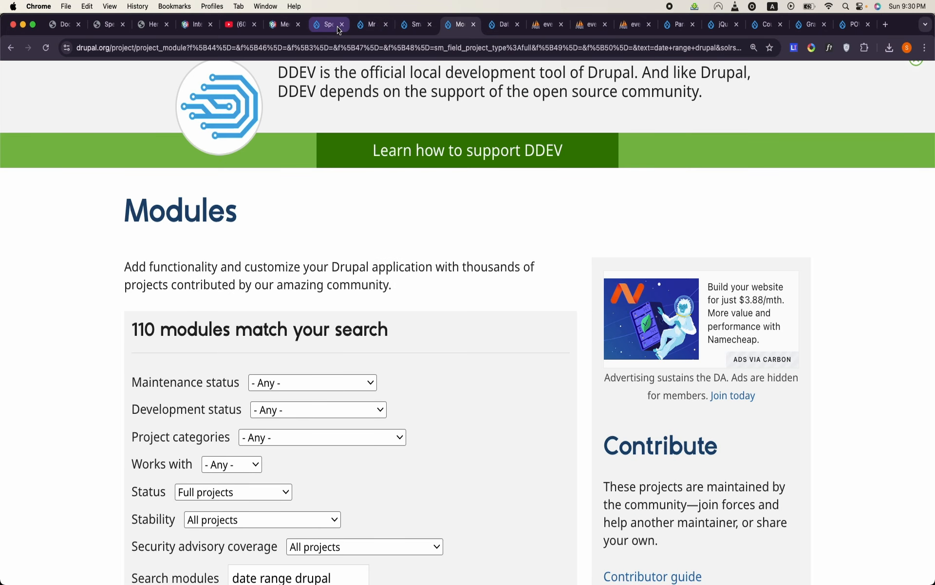
left_click(504, 24)
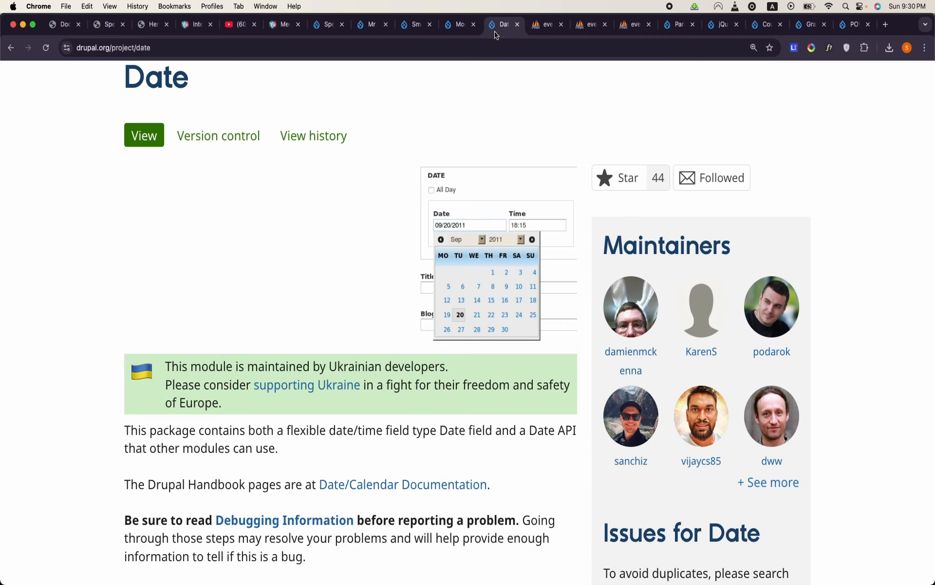
- Return to the Speaker view, find the picture field and add it to the Keynote Speaker display as Content: Picture
left_click(410, 34)
left_click(376, 34)
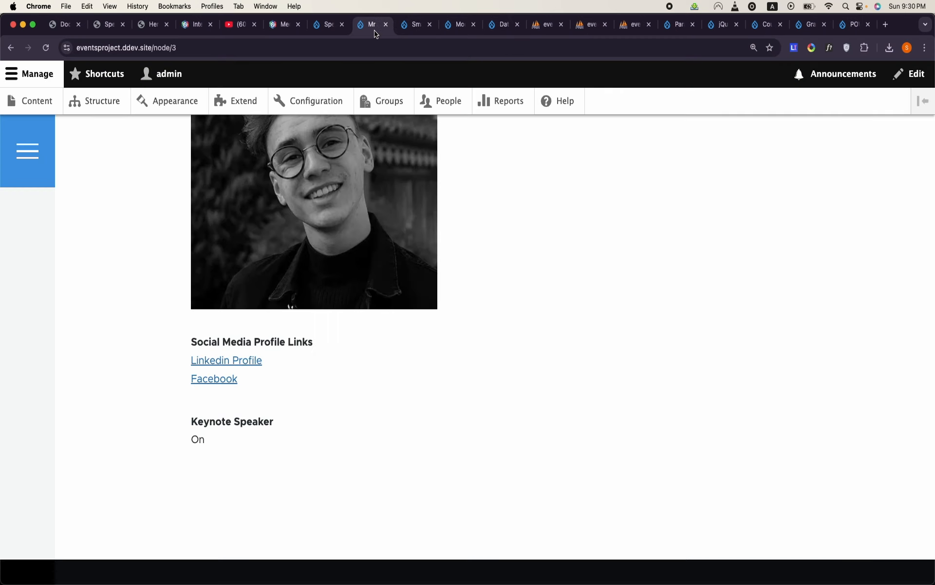
left_click(329, 28)
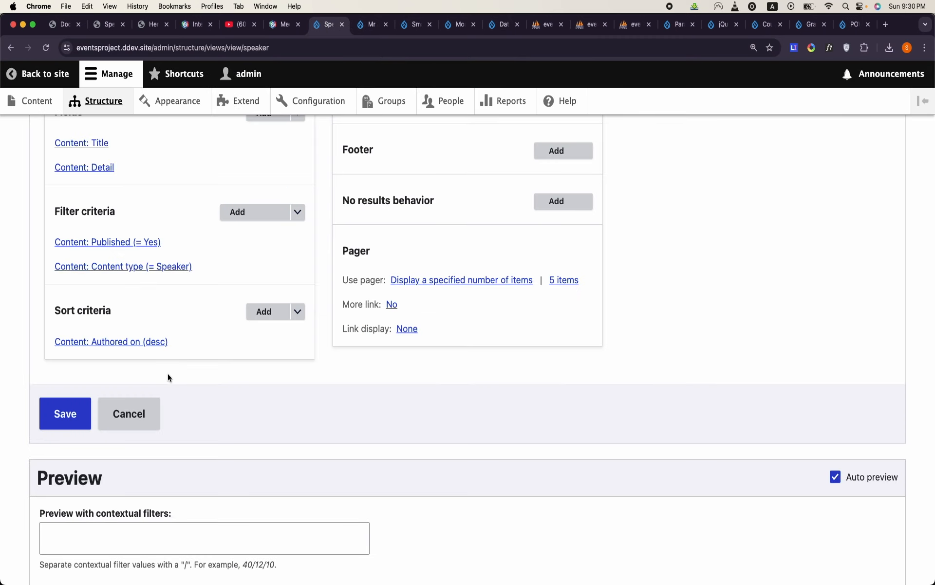
scroll(167, 374, "down", 8)
scroll(167, 374, "up", 12)
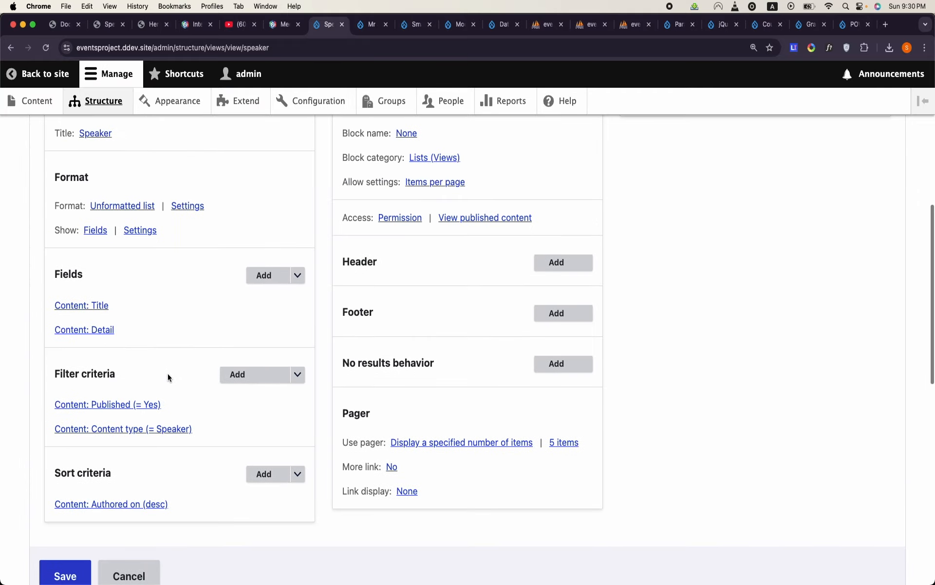
left_click(262, 281)
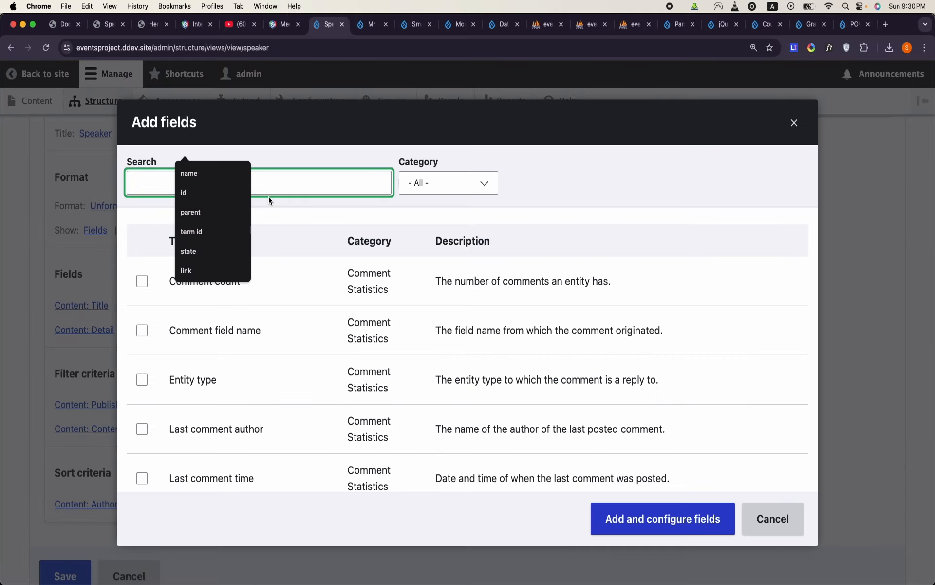
left_click(284, 186)
type("picture")
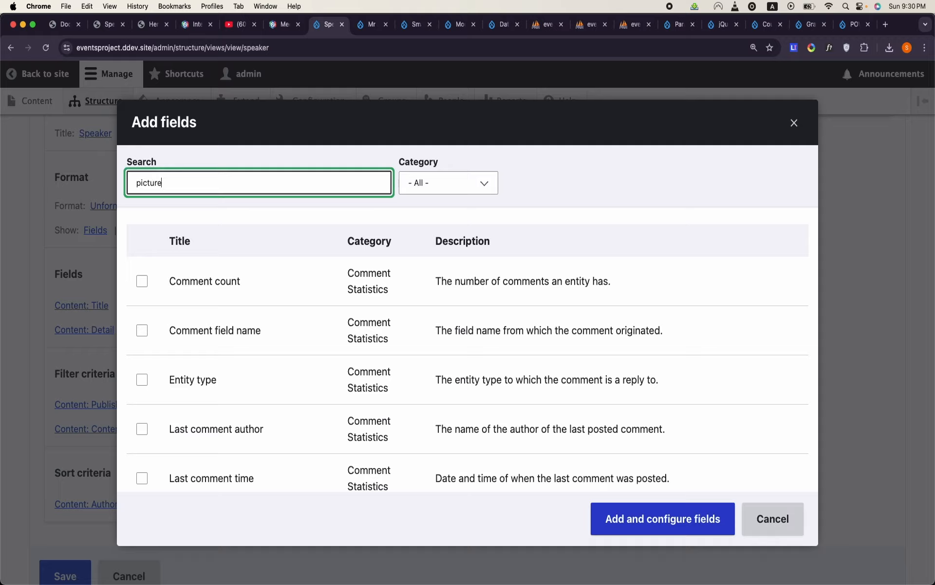
left_click(141, 281)
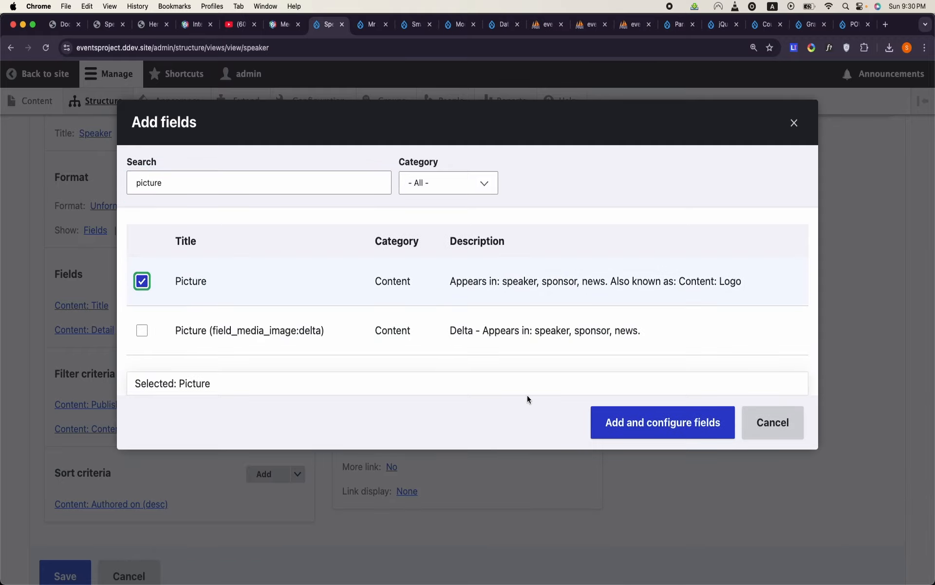
left_click(662, 400)
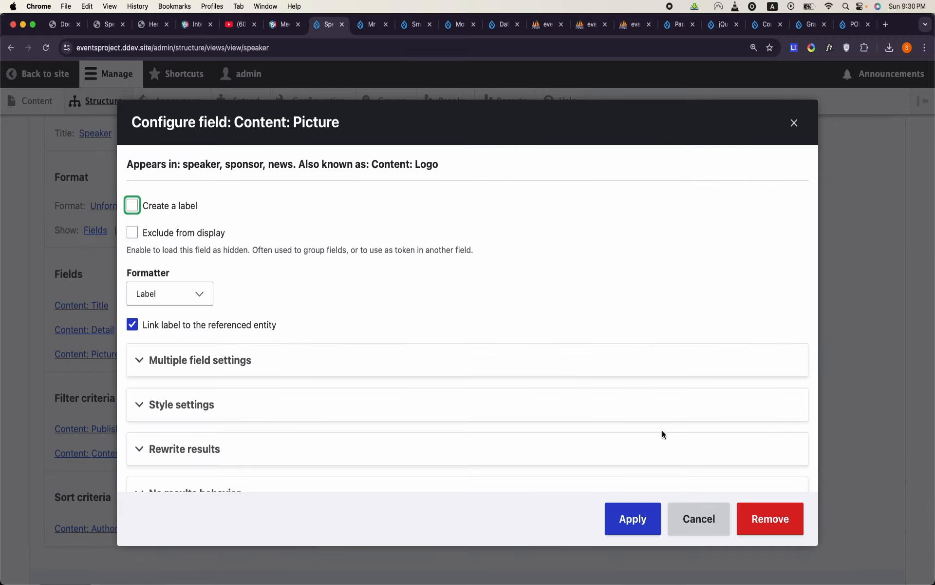
left_click(628, 515)
- Set the Picture field's formatter to Thumbnail, apply it and save the Speaker view
scroll(312, 428, "down", 10)
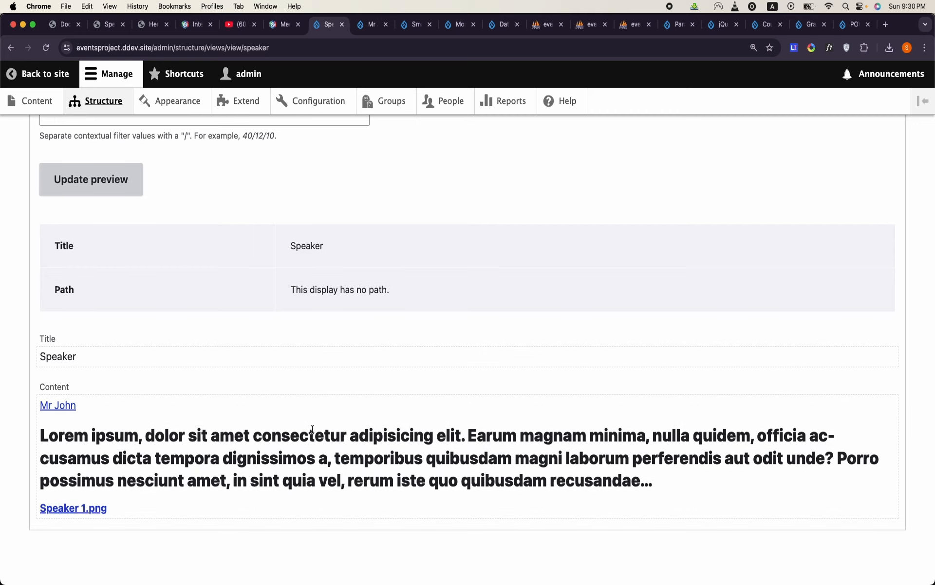
scroll(177, 462, "up", 10)
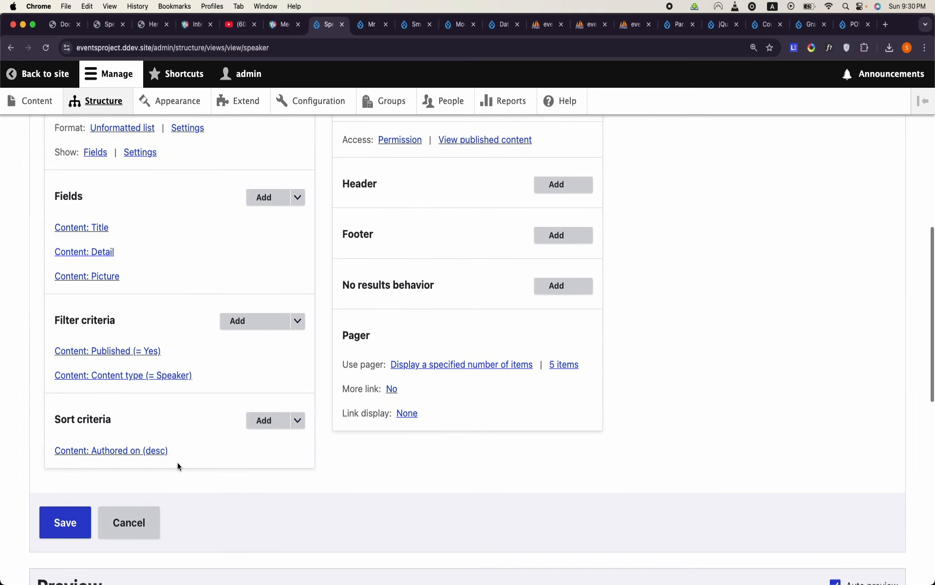
left_click(105, 278)
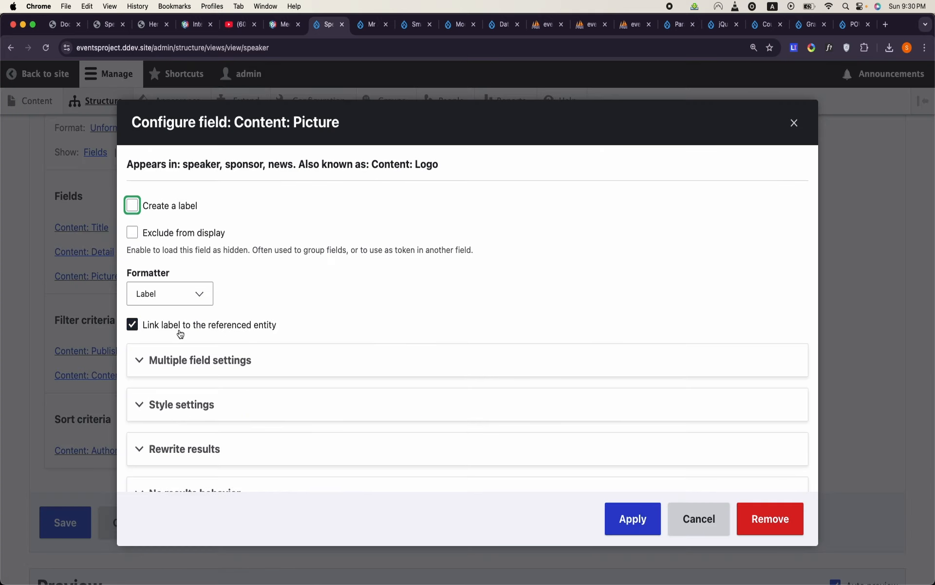
left_click(194, 298)
left_click(164, 225)
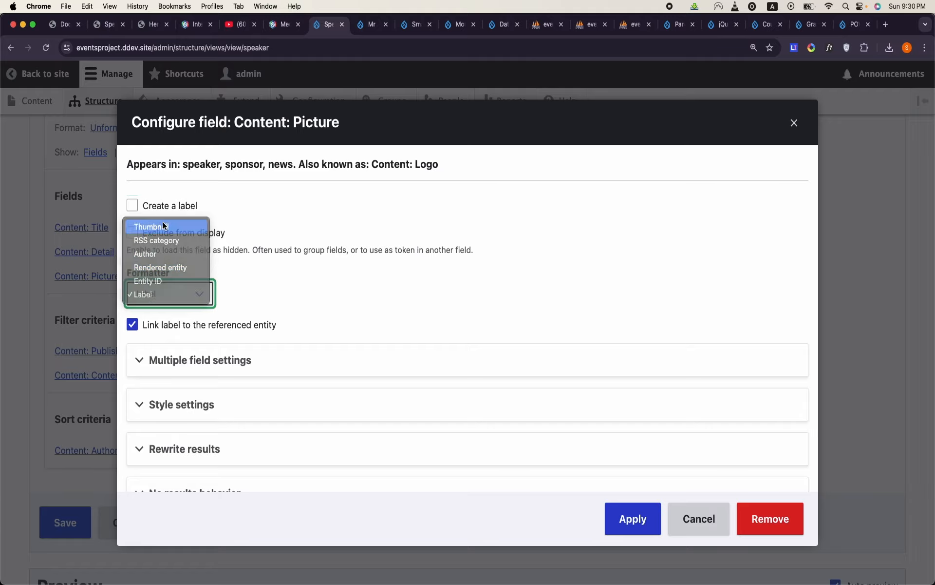
left_click(633, 518)
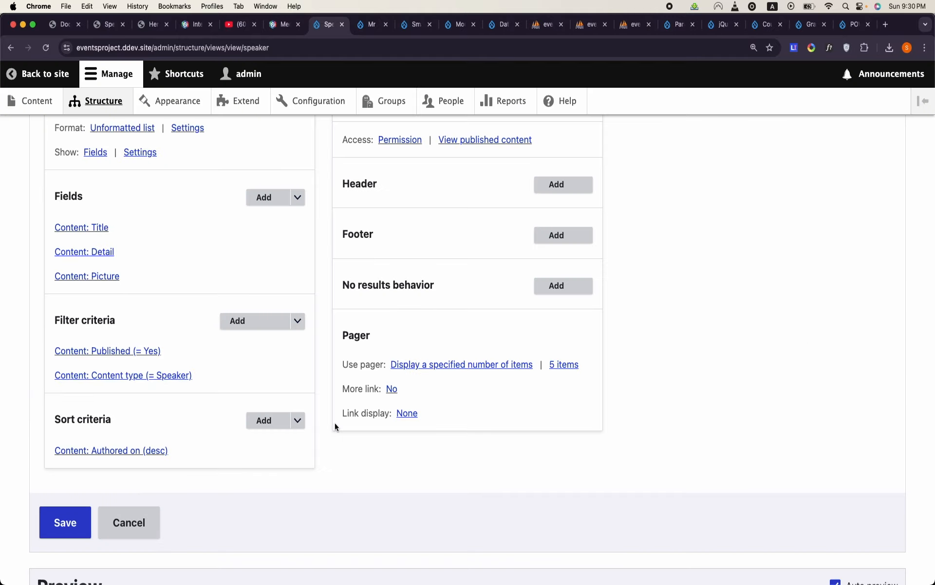
left_click(76, 517)
- Search the available fields for links and add Social Media Profile Links to the Keynote Speaker display with its default configuration
scroll(161, 366, "down", 5)
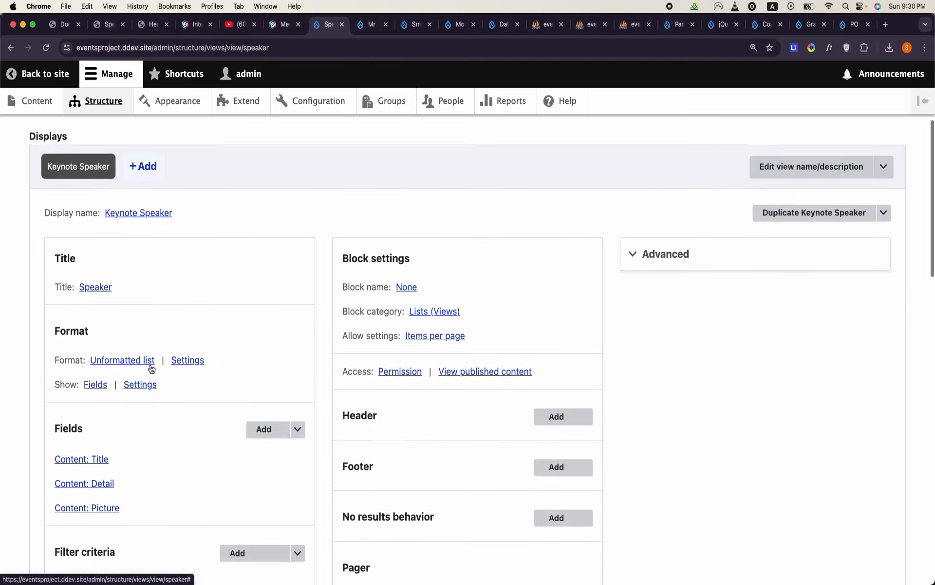
left_click(265, 402)
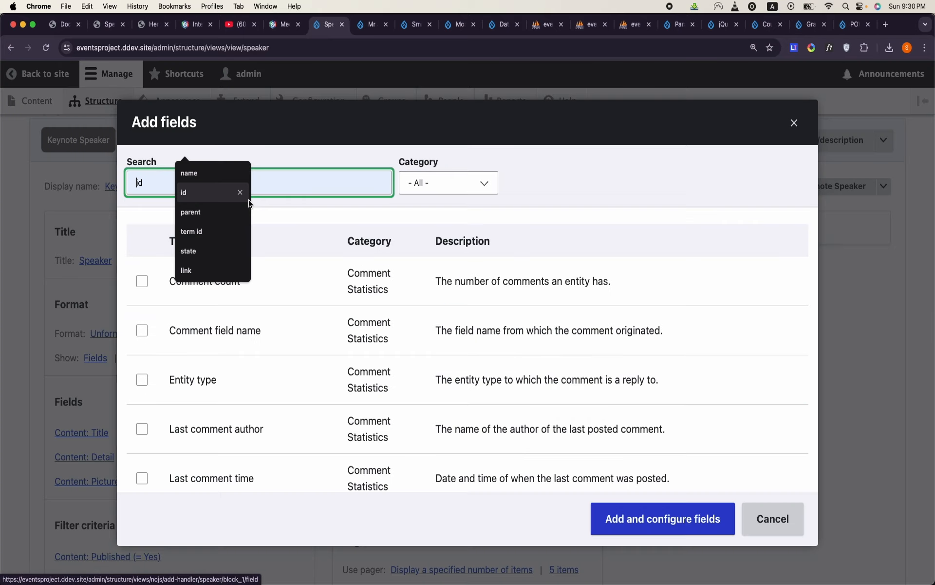
left_click(276, 194)
left_click(288, 184)
type("links")
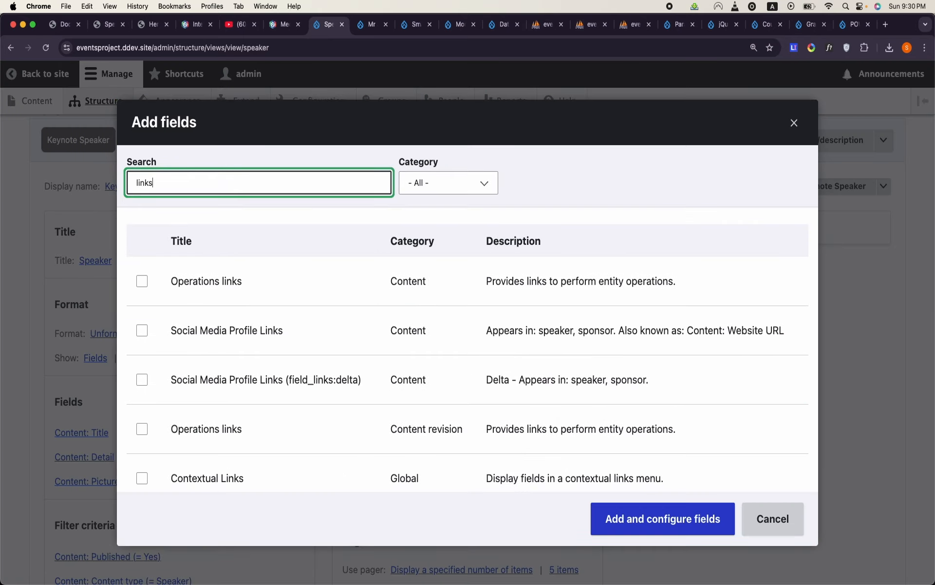
scroll(232, 251, "down", 1)
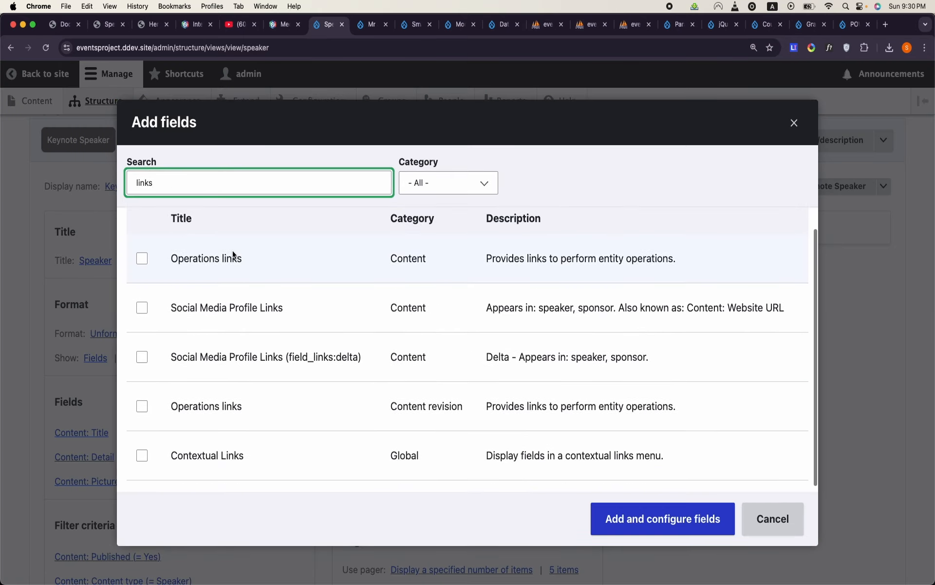
left_click(233, 306)
left_click(635, 515)
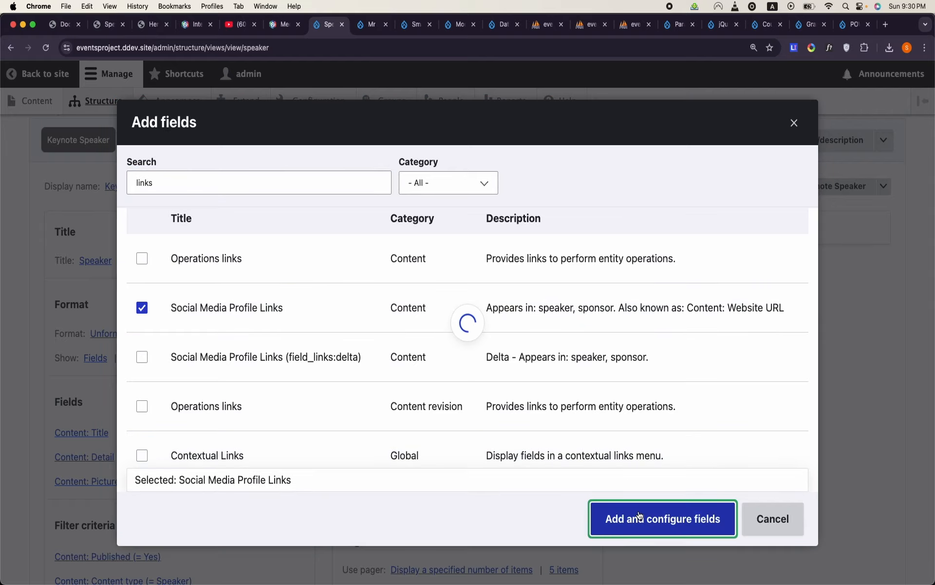
left_click(634, 514)
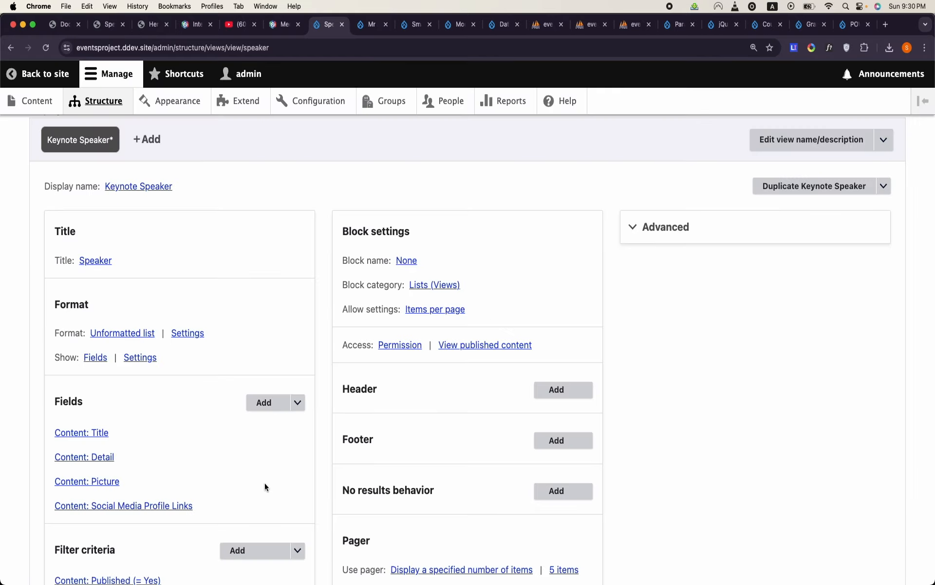
- Examine the Keynote Speaker preview for the speaker's name, bio, picture and social media links
scroll(264, 482, "down", 10)
scroll(266, 486, "down", 5)
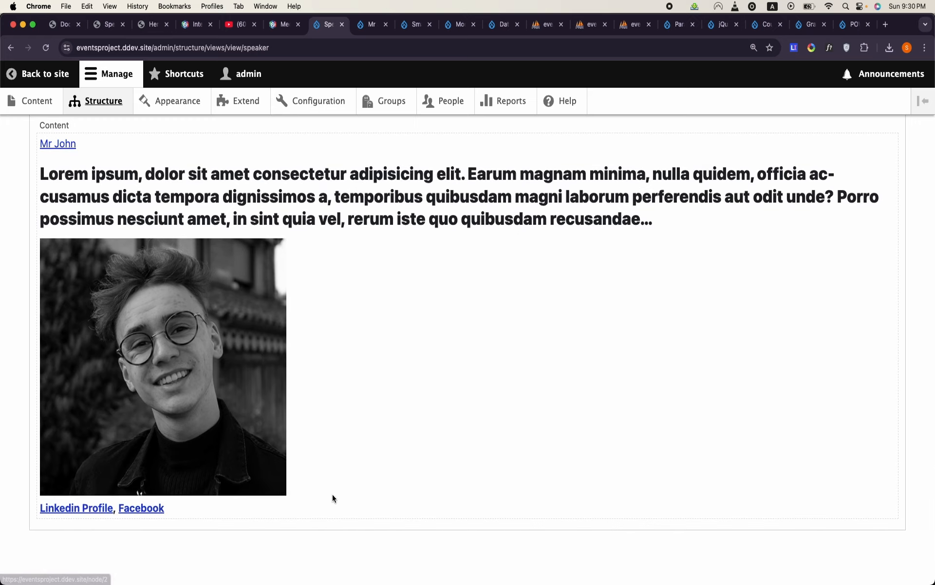
scroll(332, 493, "up", 3)
scroll(333, 493, "down", 2)
scroll(332, 494, "up", 15)
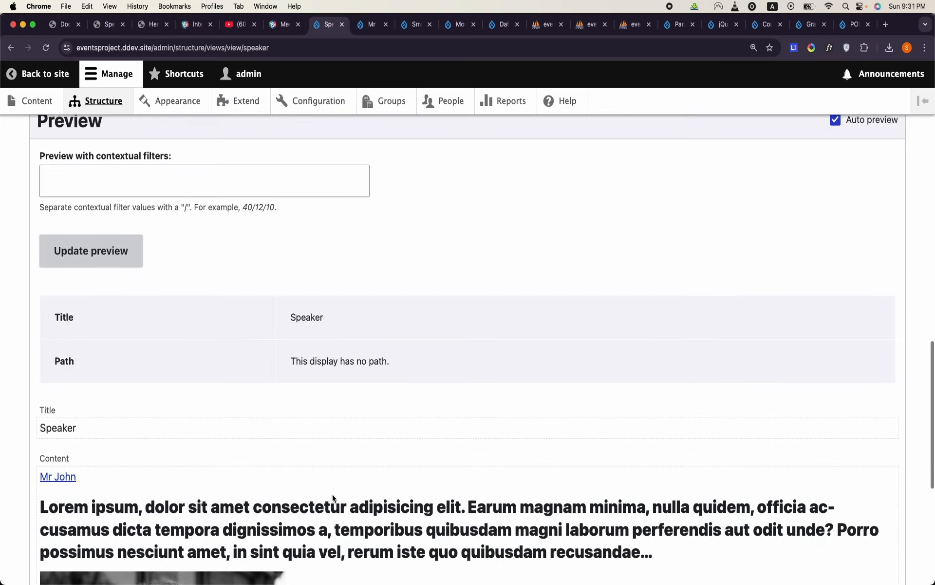
scroll(332, 494, "down", 4)
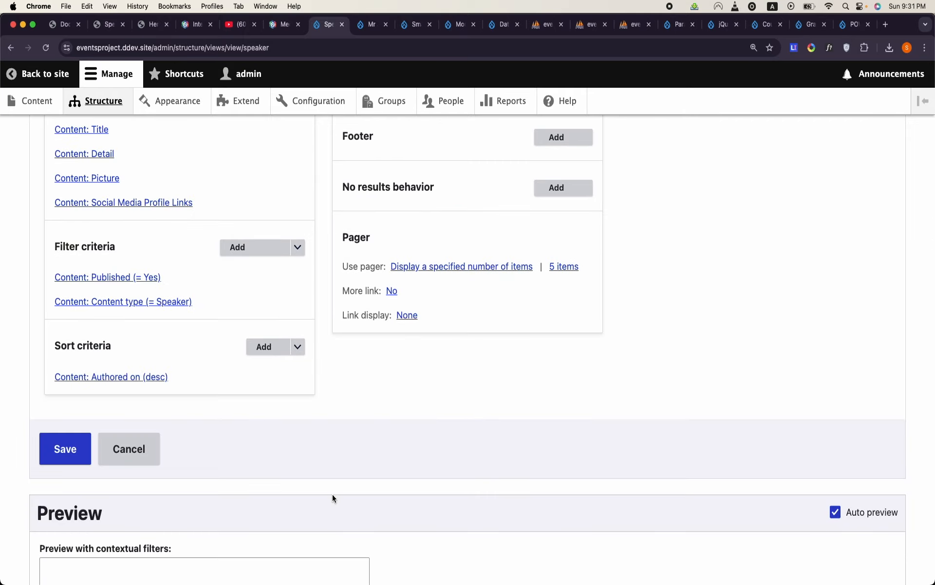
scroll(332, 493, "up", 1)
scroll(332, 494, "down", 12)
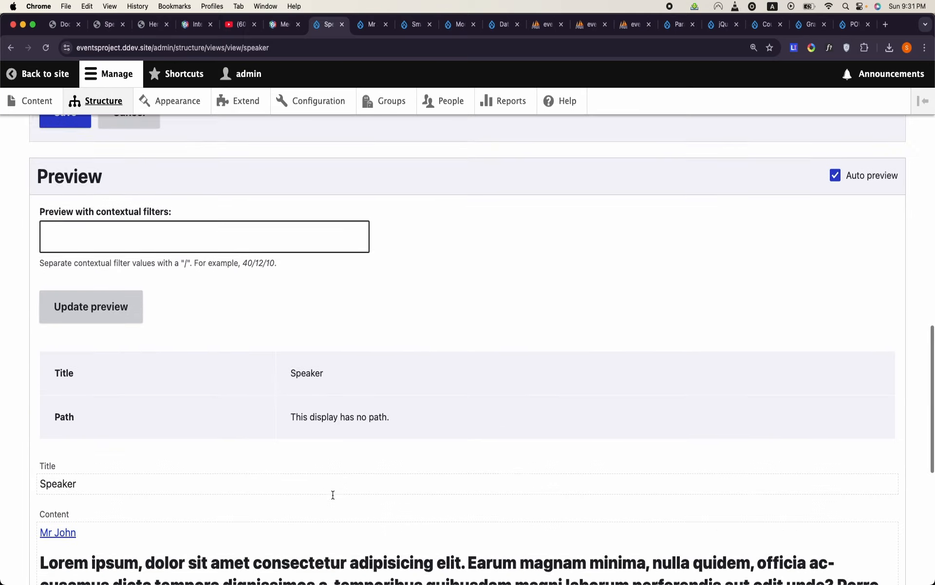
scroll(332, 496, "down", 3)
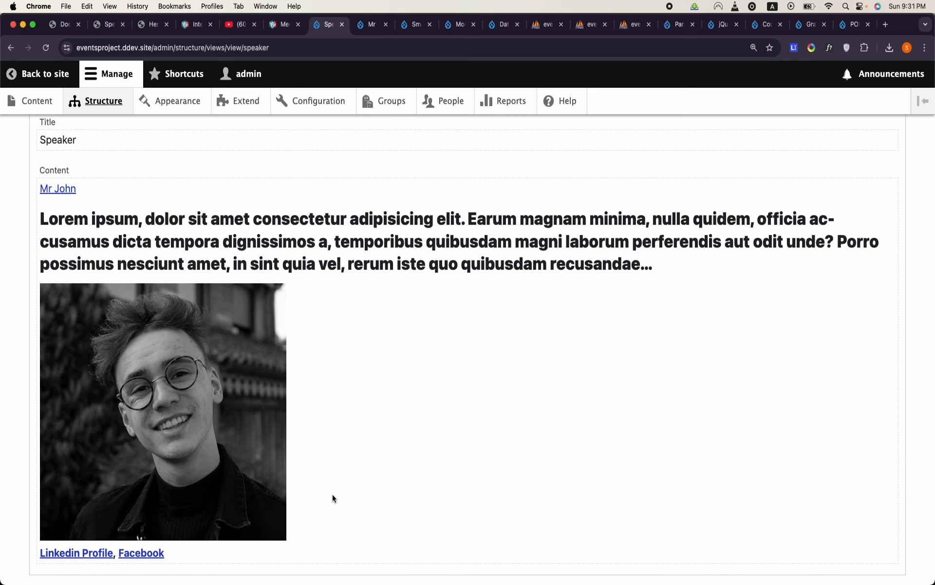
- Add a filter criterion on Keynote Speaker (field_boolean) with the operator Is equal to and the value True
scroll(332, 498, "up", 20)
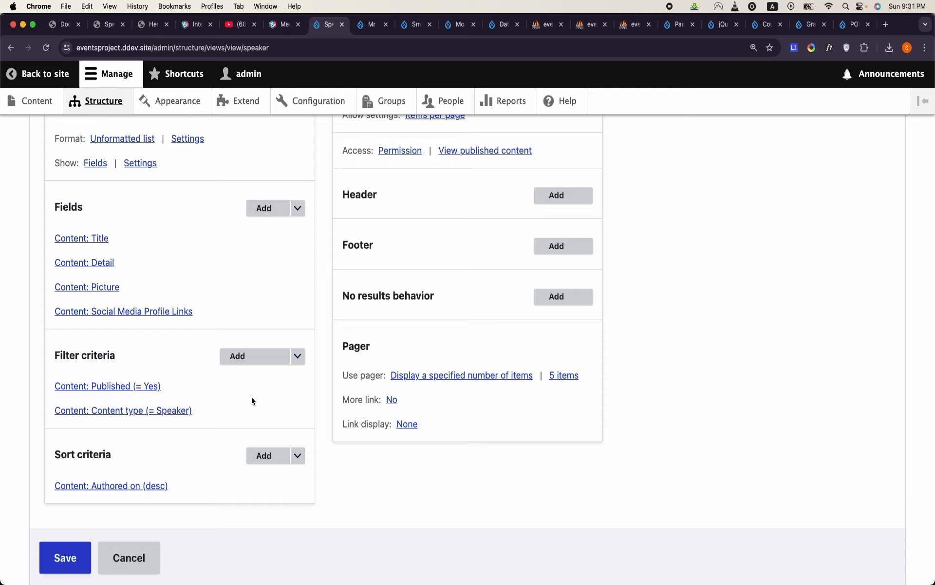
left_click(237, 356)
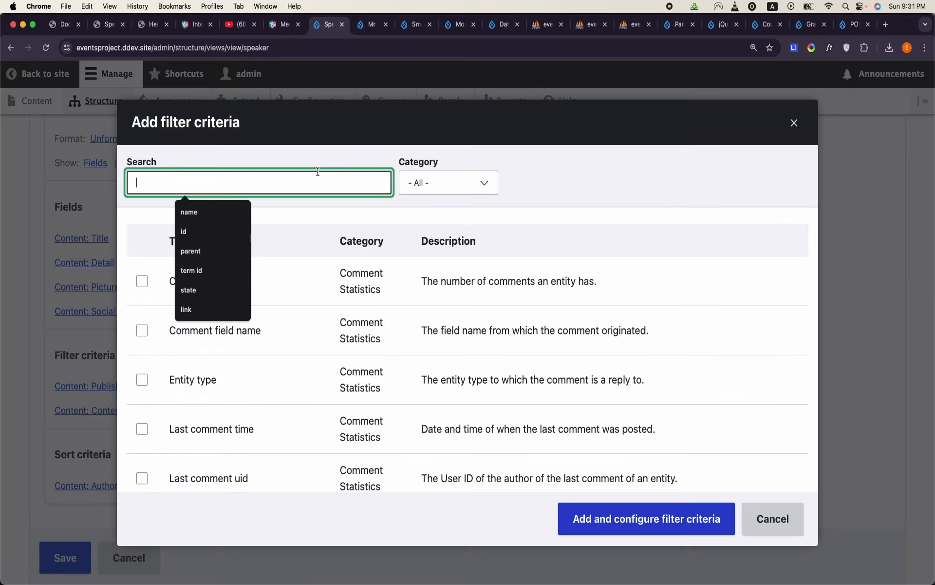
type("key")
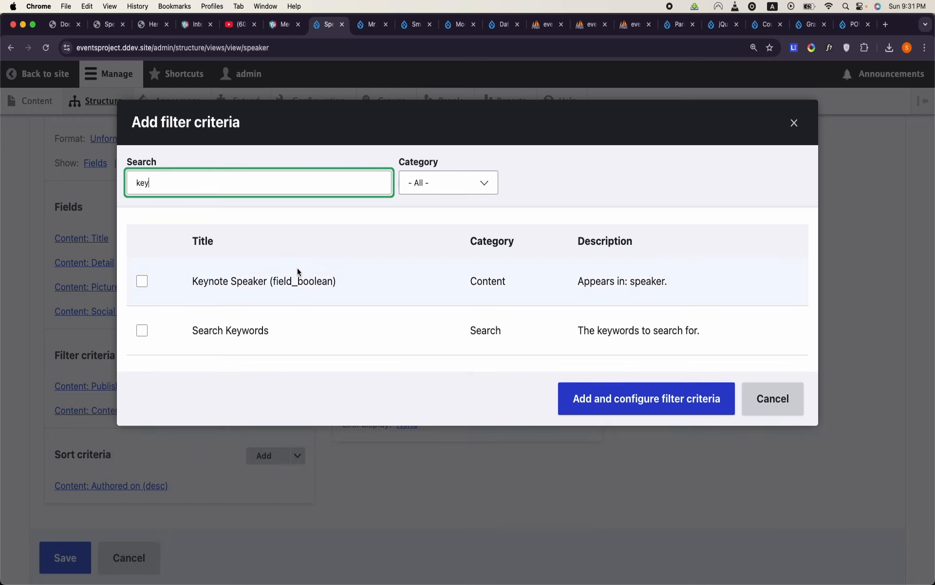
left_click(296, 282)
left_click(586, 412)
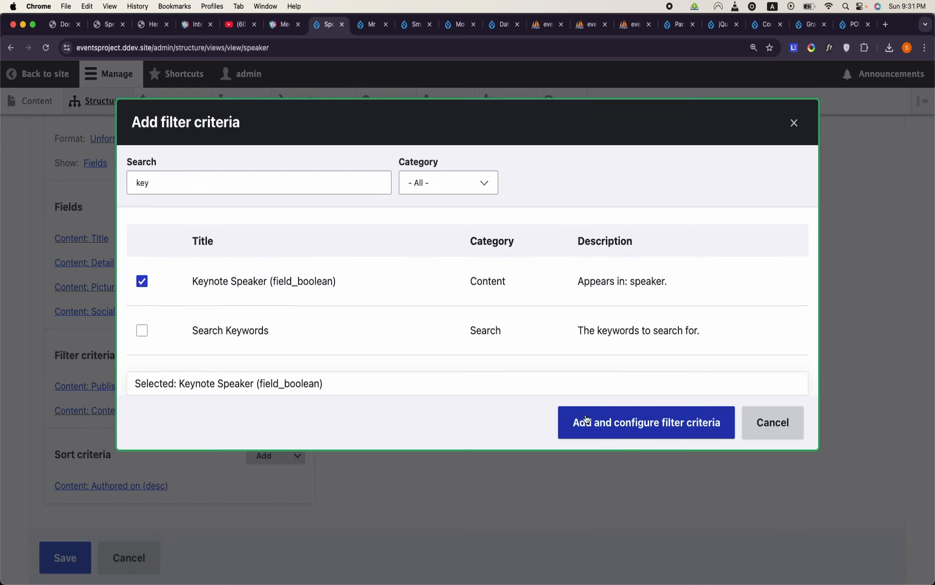
left_click(339, 323)
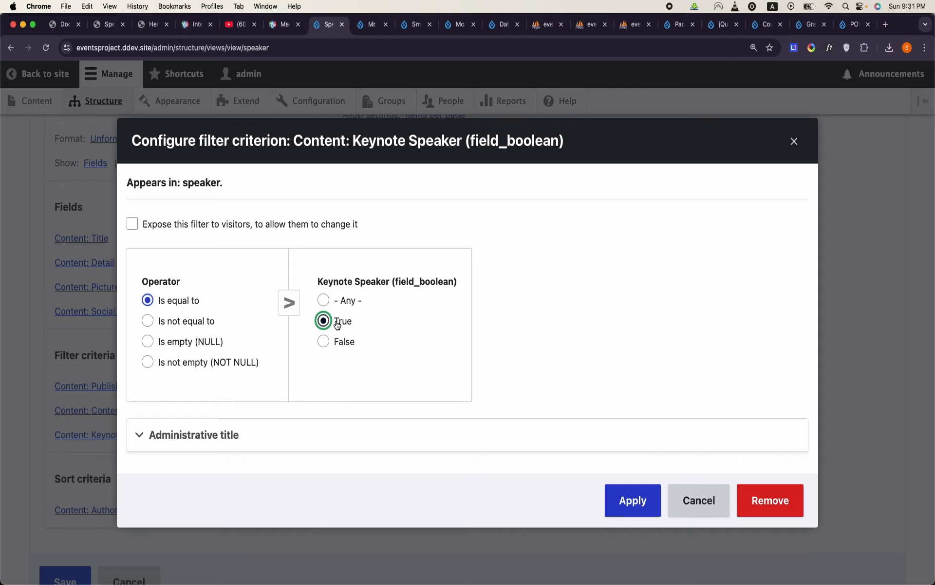
left_click(635, 504)
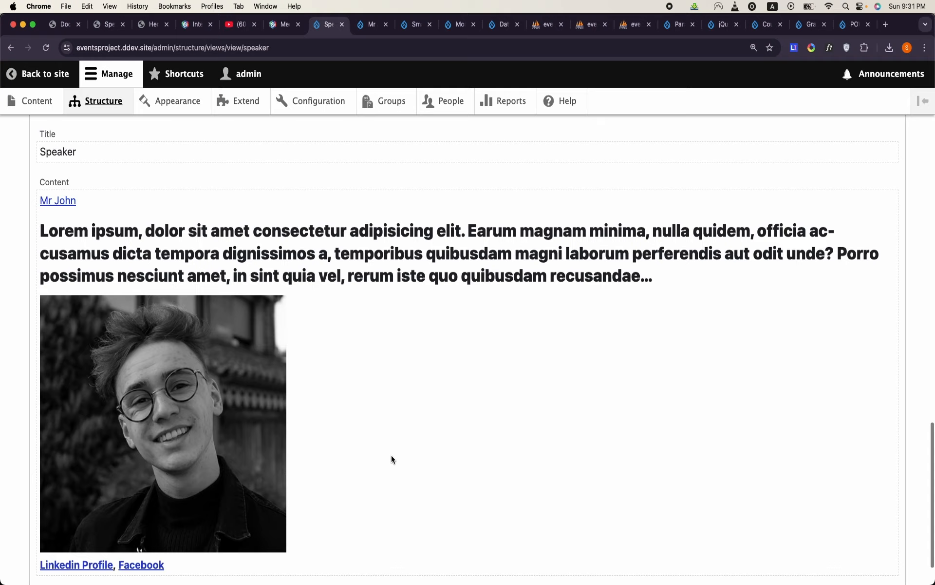
- Save the Speaker view and review the filtered Keynote Speaker display in the preview
scroll(391, 459, "up", 10)
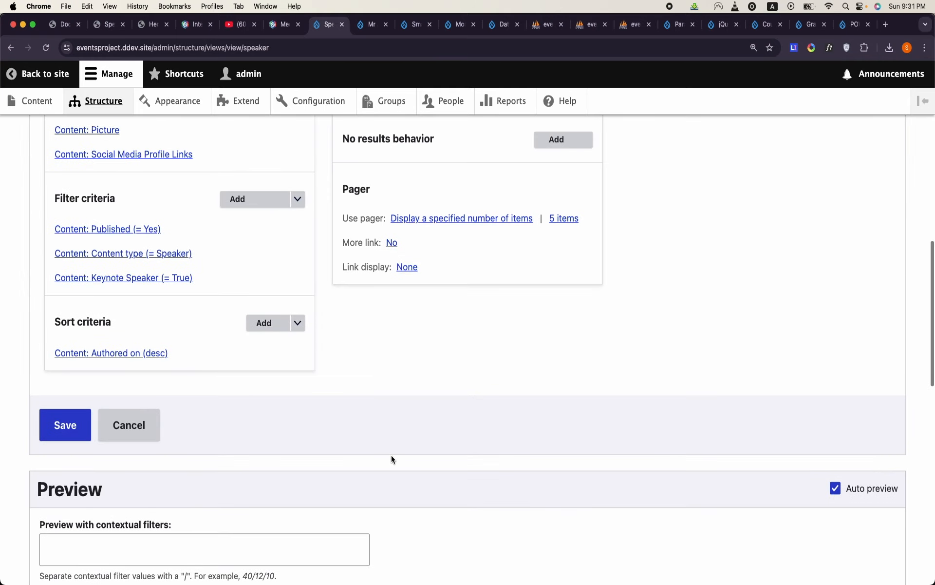
left_click(43, 422)
scroll(305, 408, "down", 10)
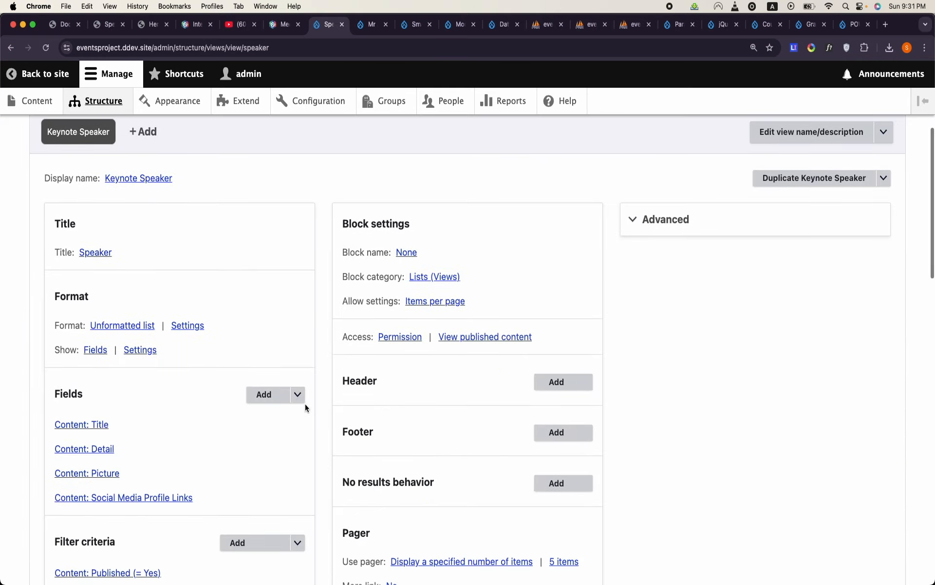
scroll(305, 407, "down", 3)
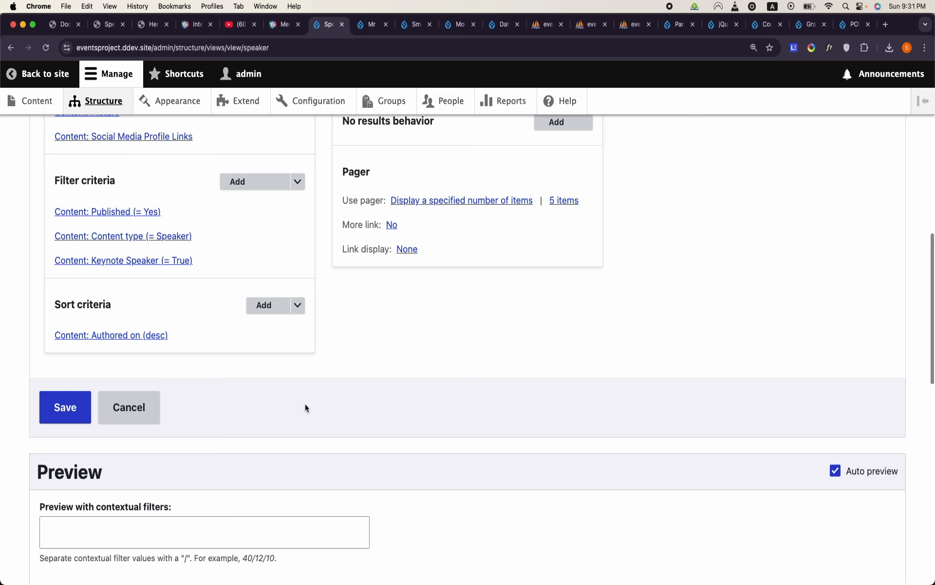
scroll(305, 407, "down", 7)
scroll(305, 404, "down", 5)
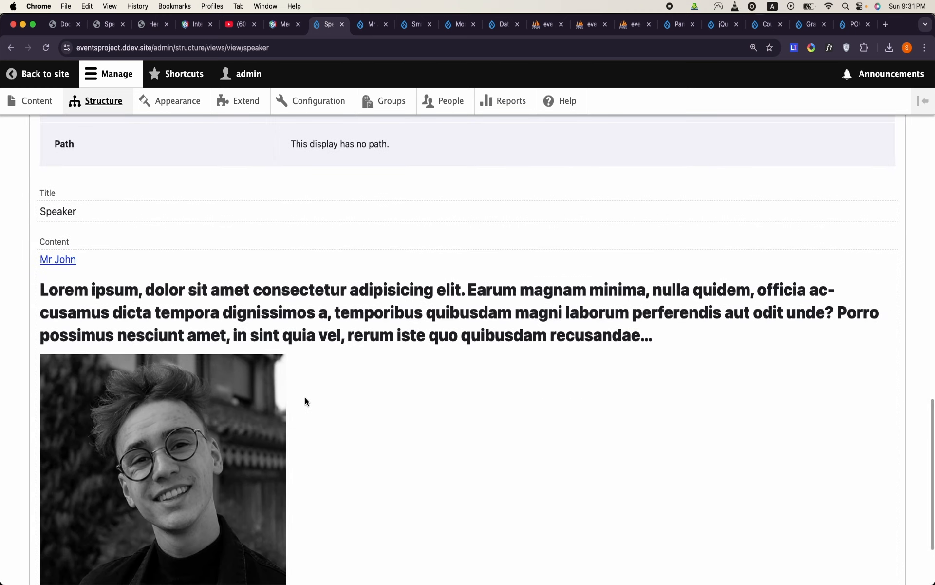
scroll(305, 396, "down", 2)
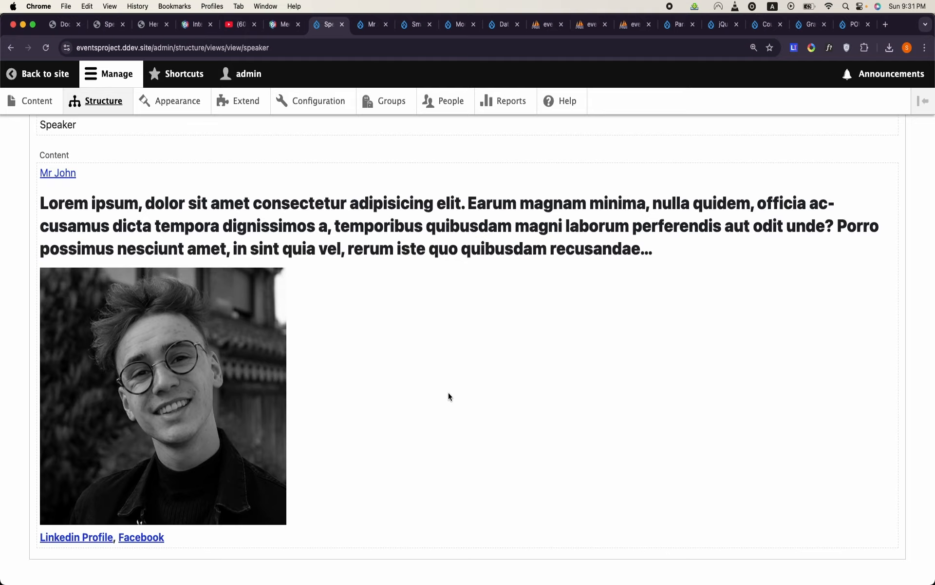
scroll(449, 393, "up", 20)
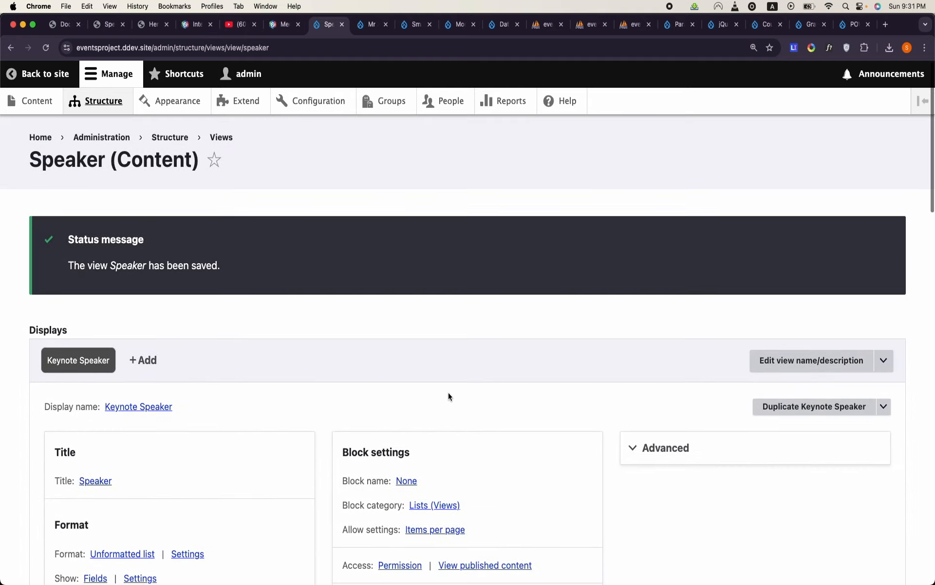
- Add the Group relationship for Content to the Keynote Speaker display, filtered by the Group node (Speaker) plugin
left_click(647, 446)
scroll(648, 441, "down", 3)
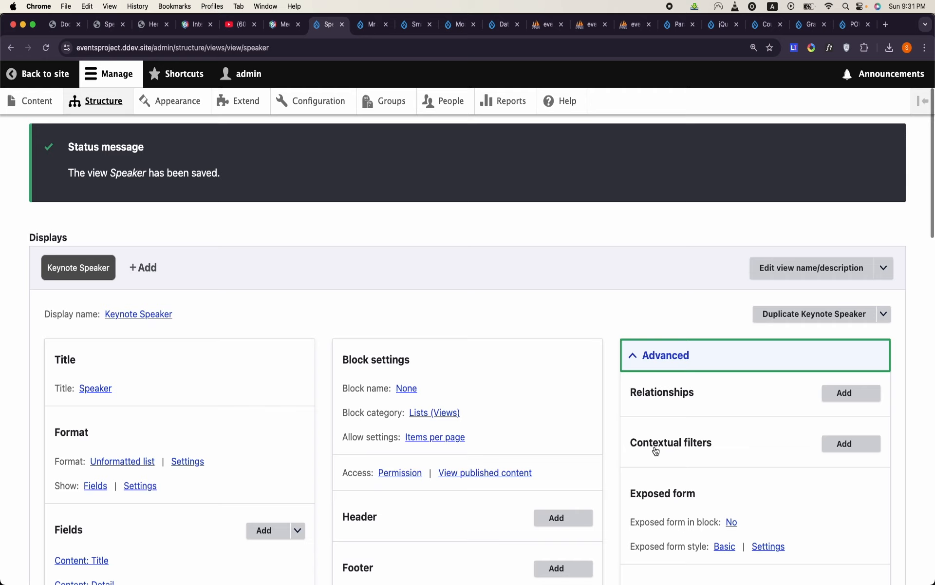
left_click(845, 398)
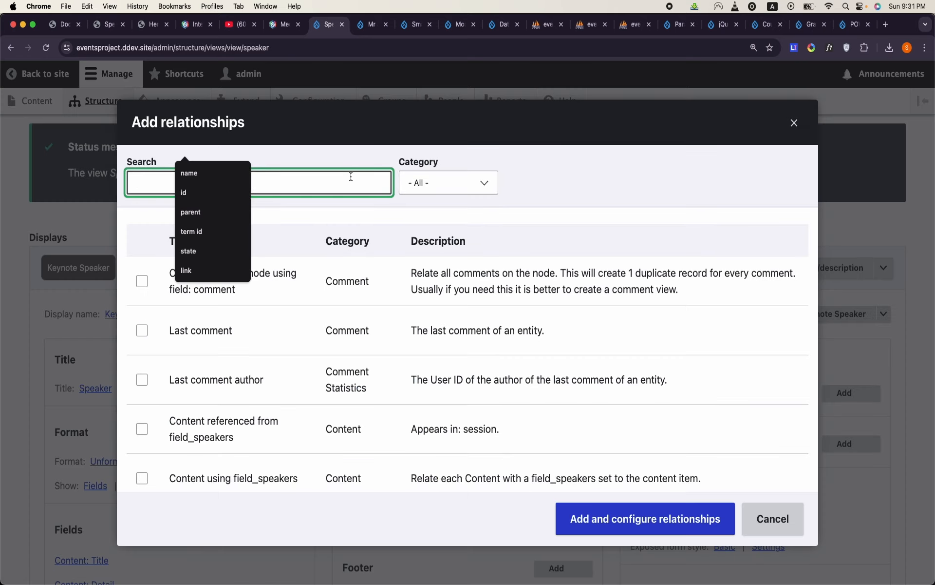
type("relation")
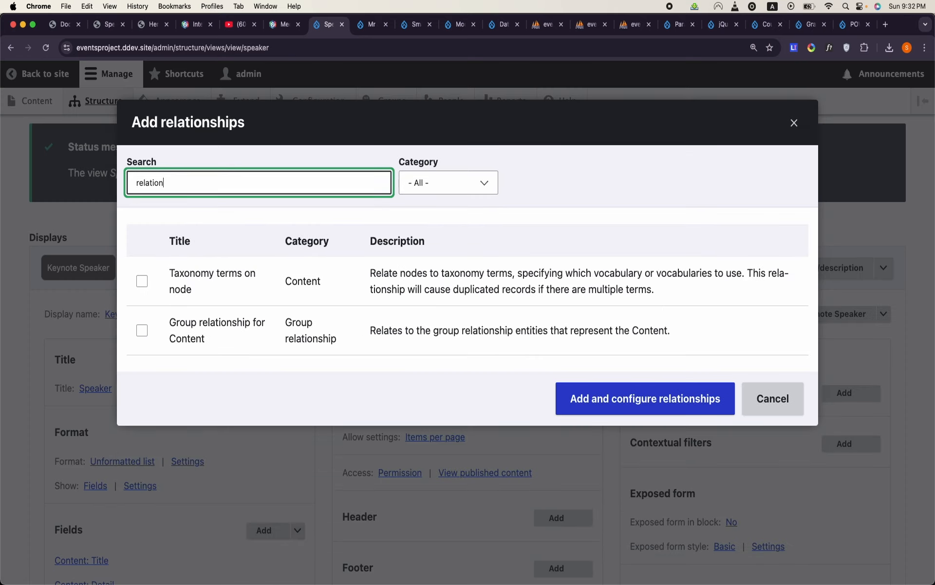
left_click(217, 331)
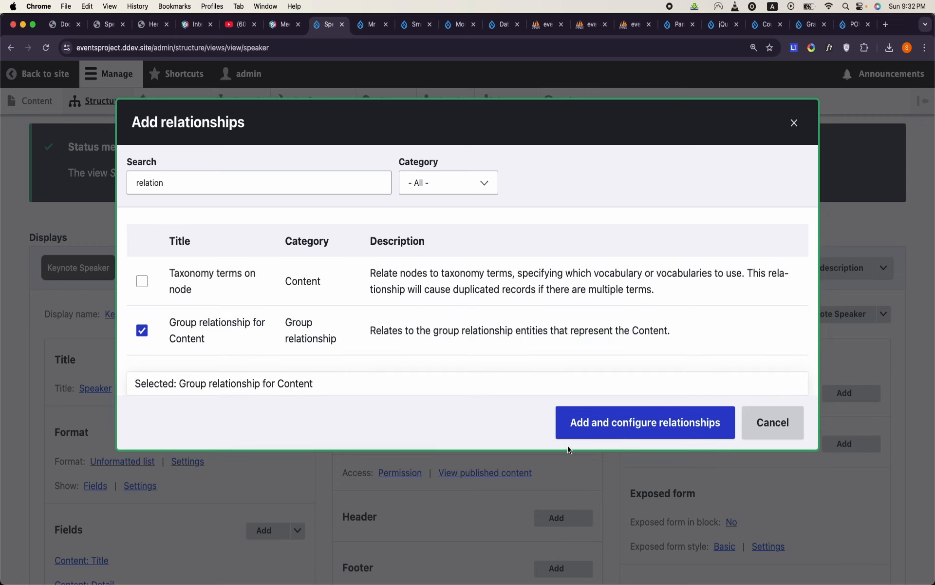
left_click(602, 431)
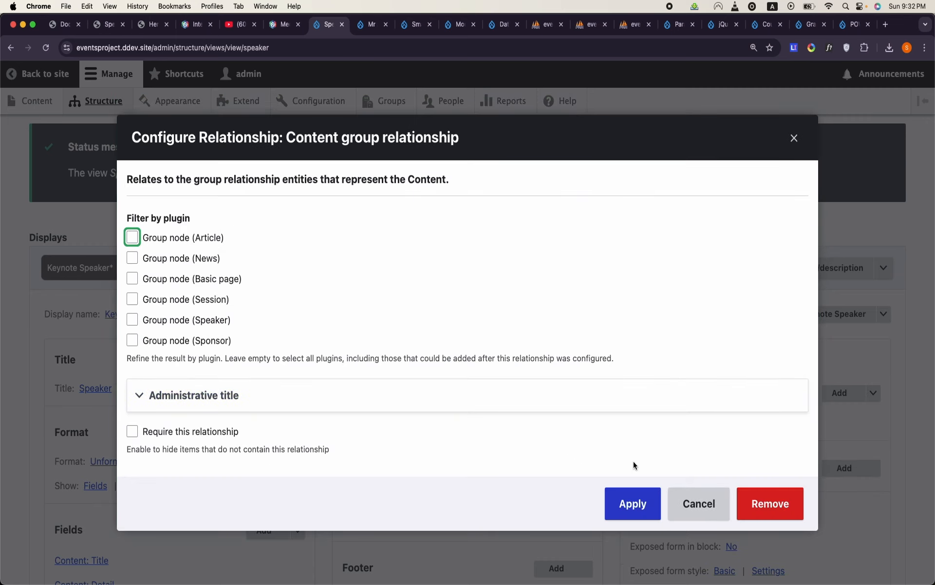
left_click(132, 321)
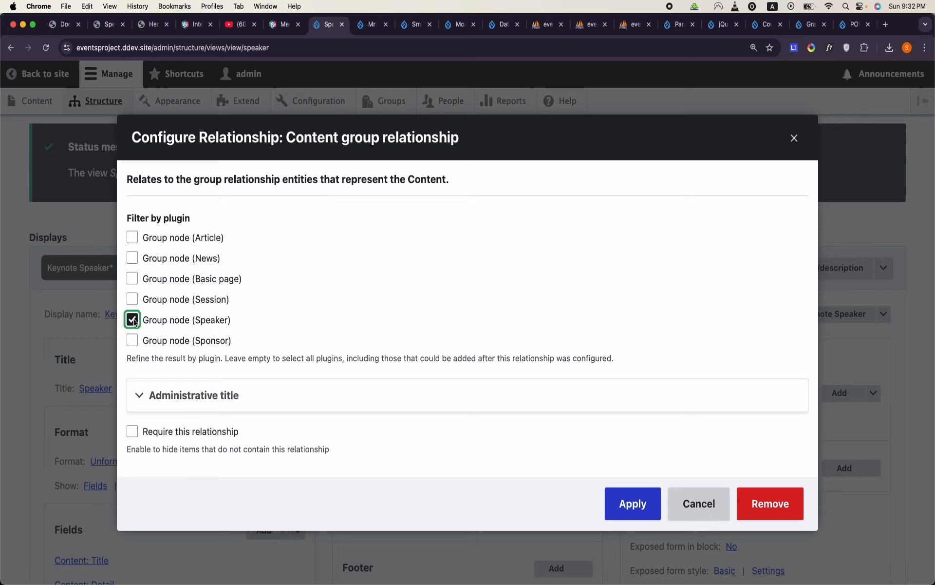
left_click(622, 503)
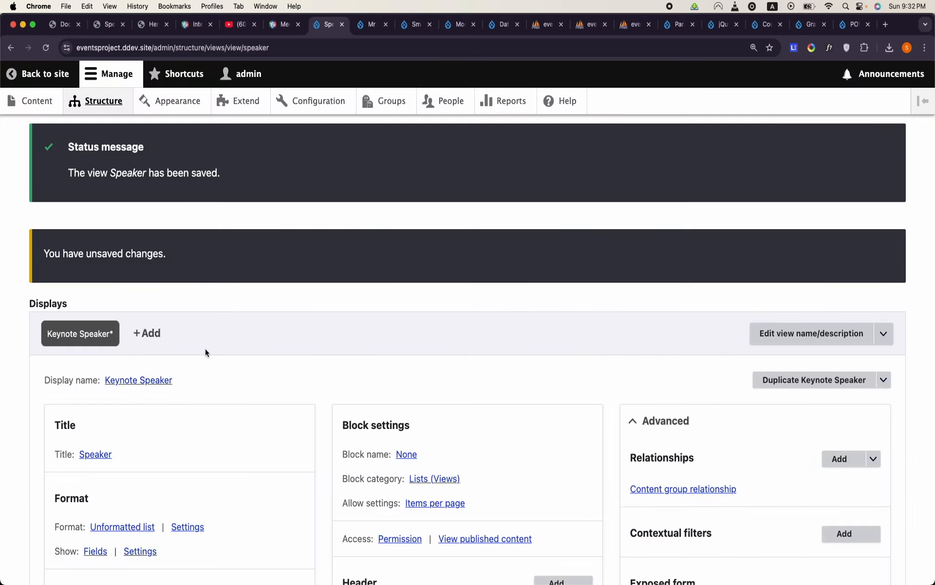
- Reopen the Content group relationship to check its plugin filter and reapply it unchanged
scroll(205, 352, "down", 1)
scroll(206, 351, "down", 3)
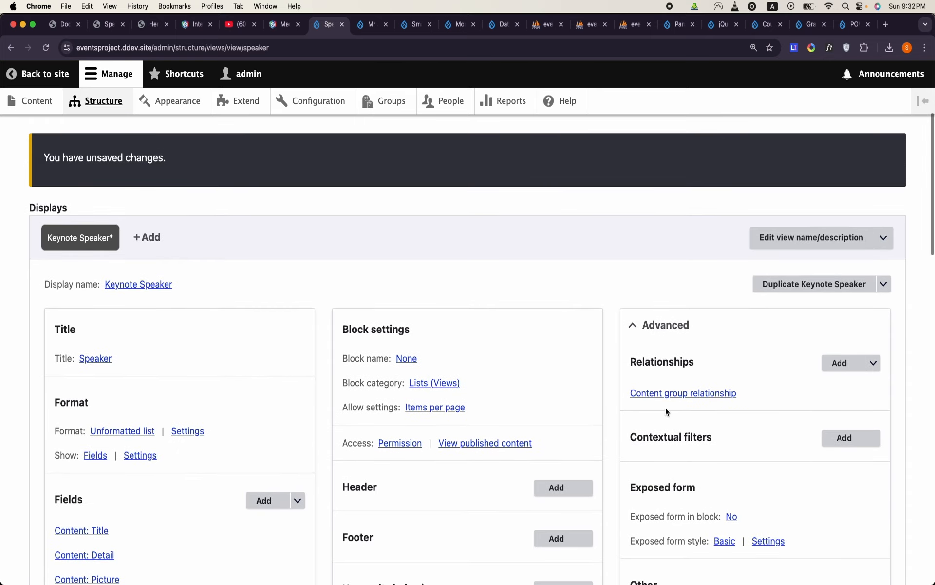
left_click(678, 395)
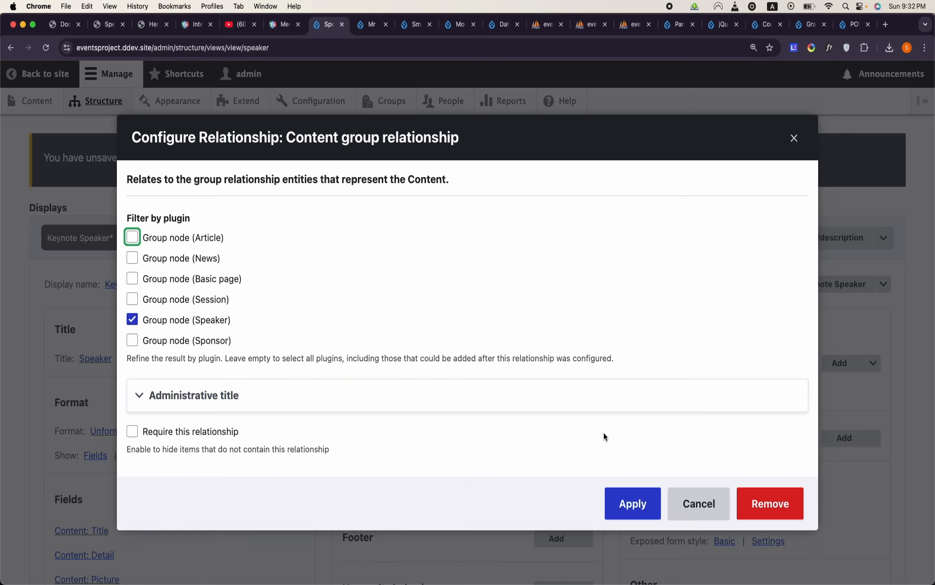
left_click(631, 505)
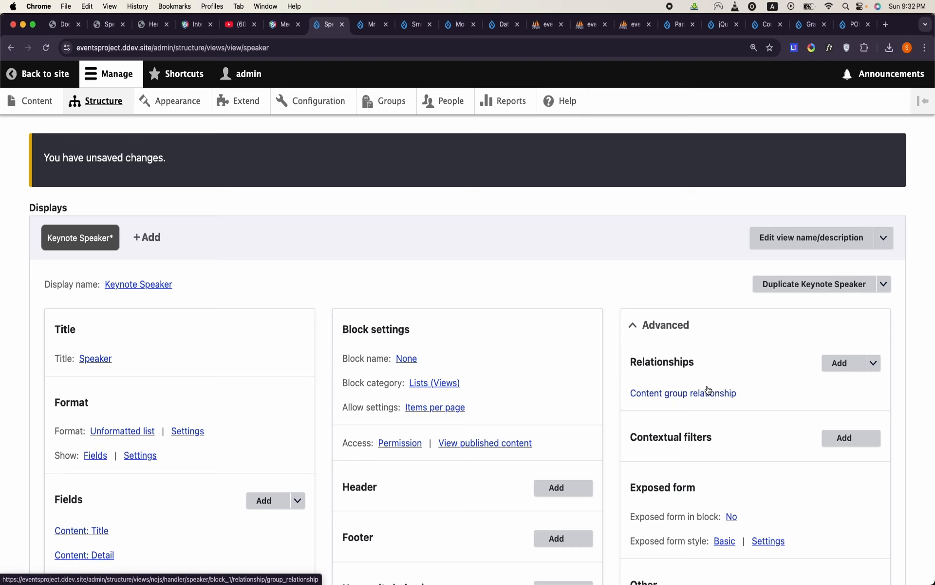
- Add the Group relationship from the Group relationship category, based on the Content group relationship
left_click(831, 365)
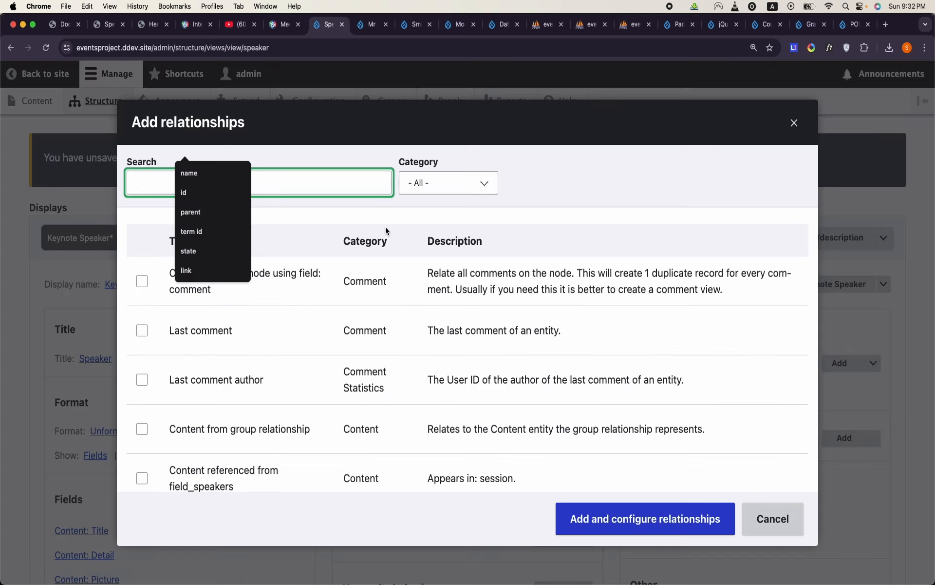
left_click(434, 187)
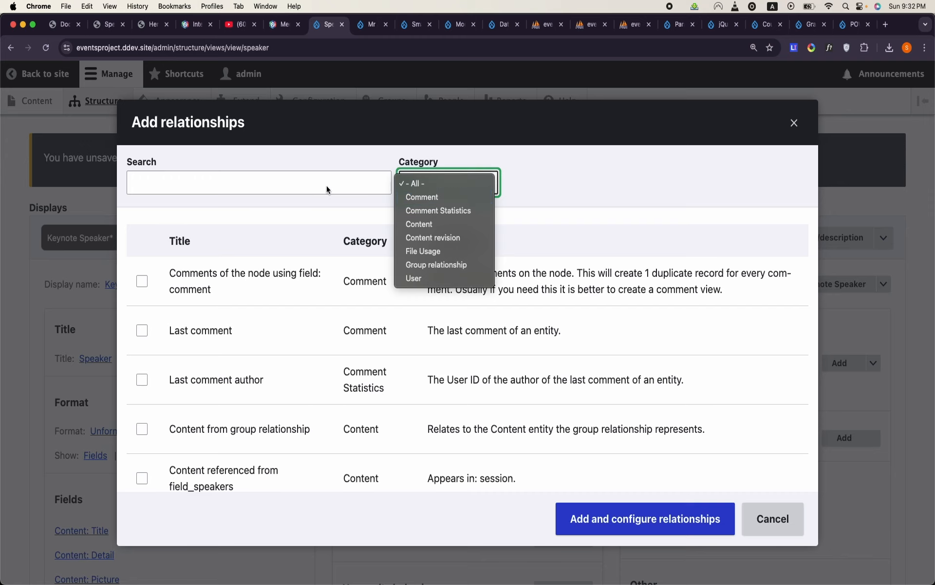
left_click(432, 265)
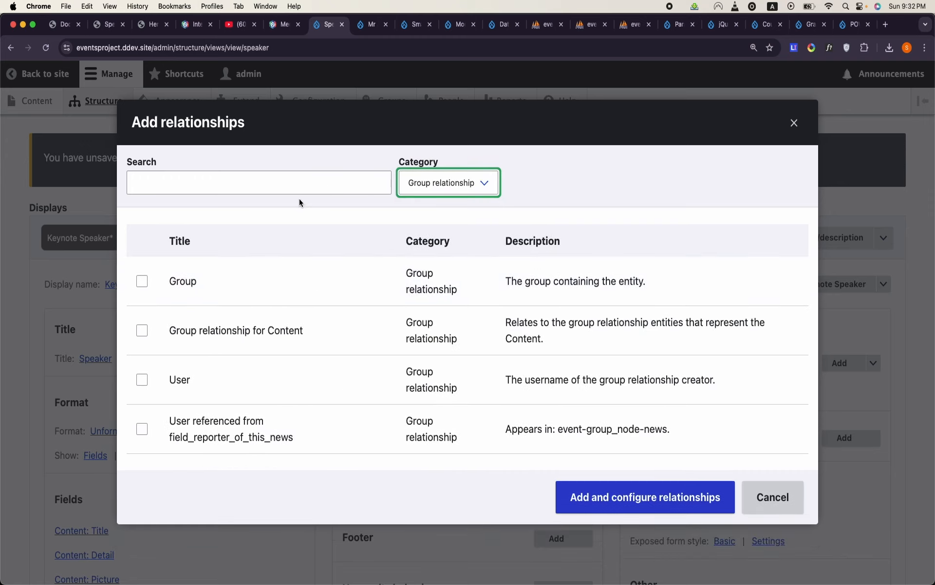
left_click(141, 281)
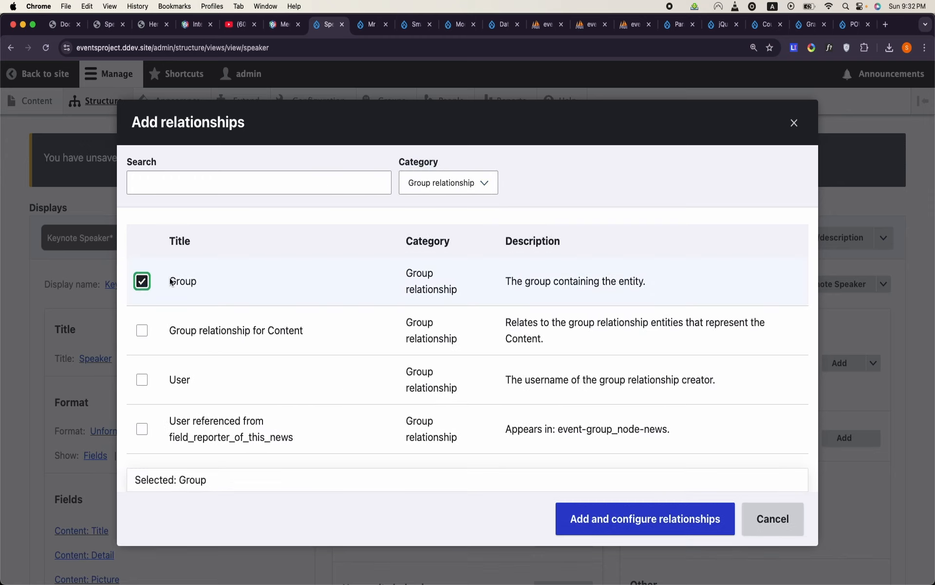
left_click(639, 521)
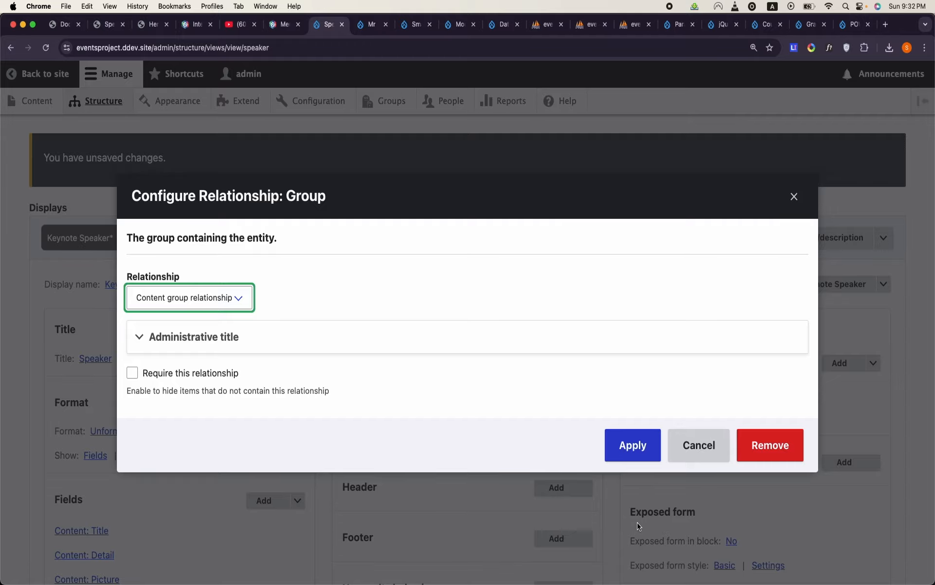
left_click(622, 454)
- Search the contextual filters for id and add the ID filter of the Group category
scroll(516, 446, "down", 8)
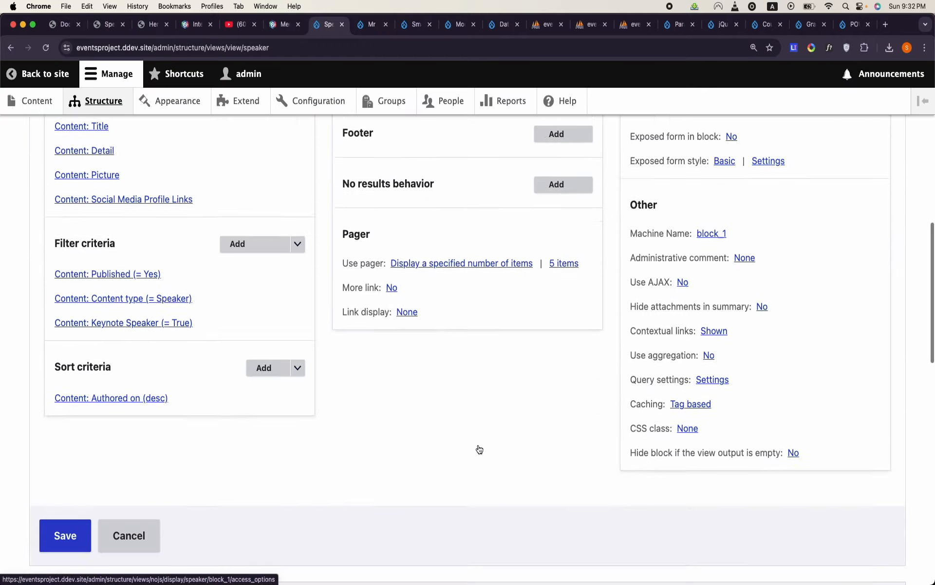
scroll(480, 448, "down", 15)
scroll(477, 444, "up", 8)
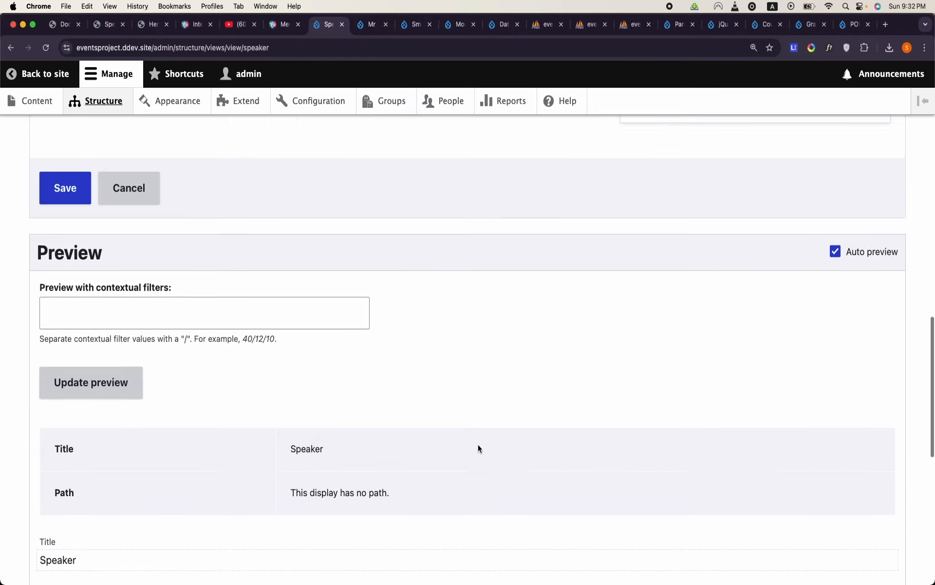
scroll(478, 445, "up", 10)
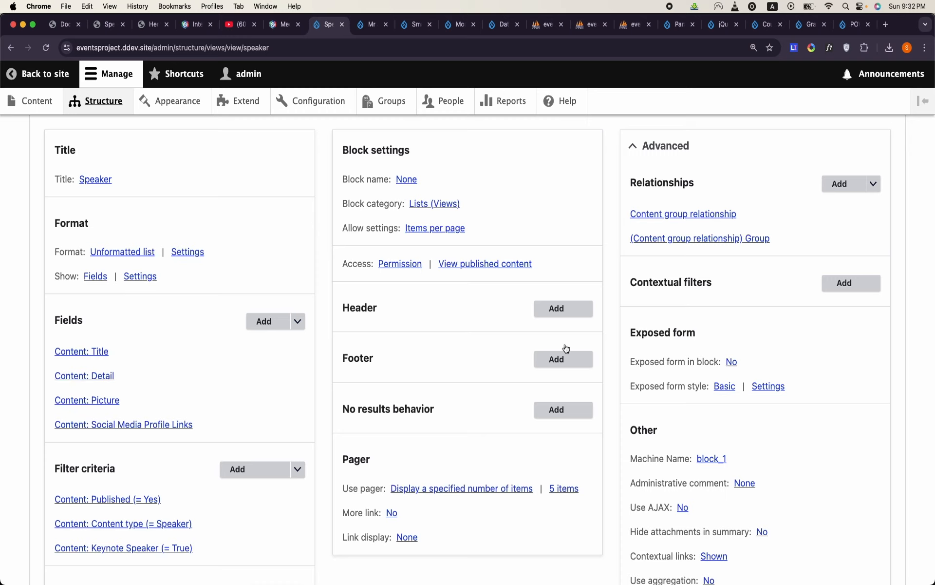
left_click(839, 290)
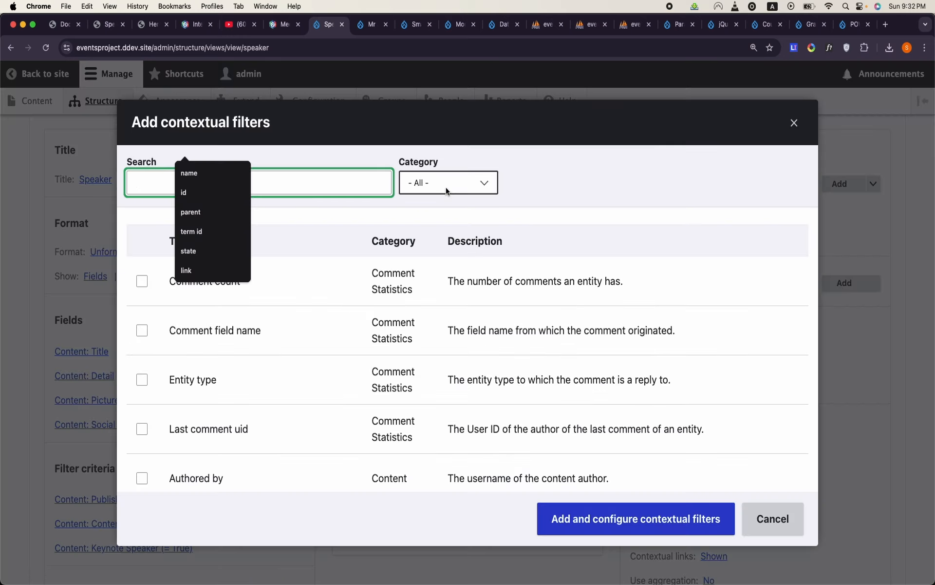
type("id group")
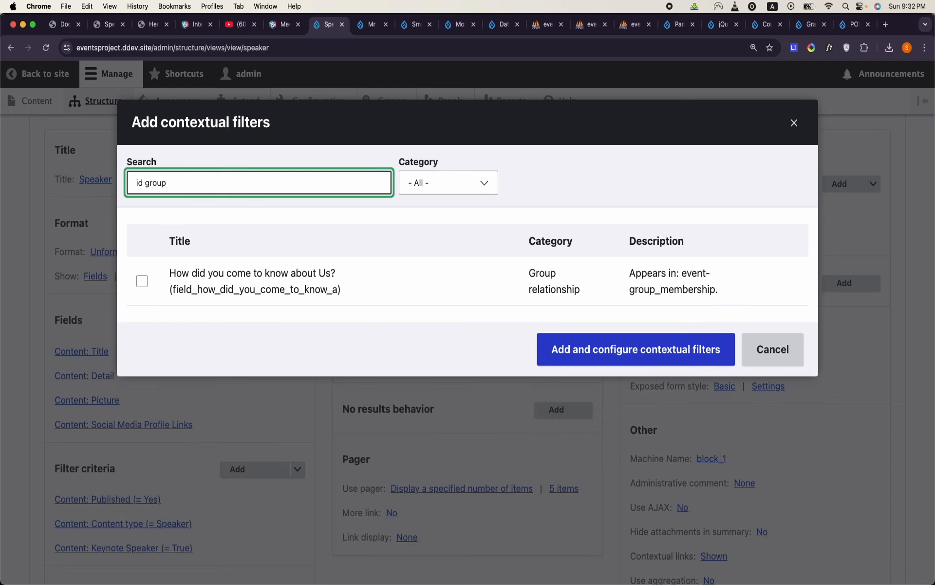
triple_click(212, 186)
type("id")
scroll(237, 318, "down", 3)
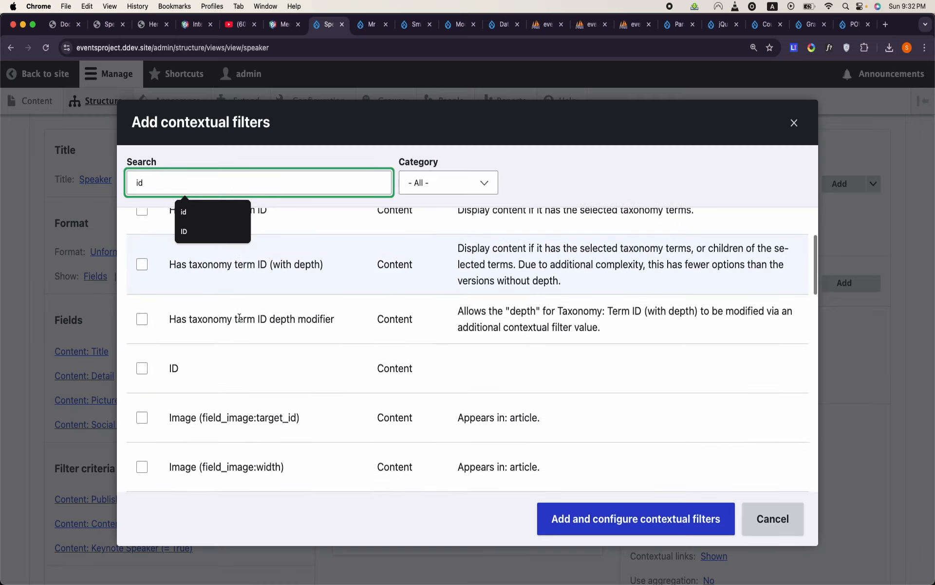
scroll(238, 318, "down", 10)
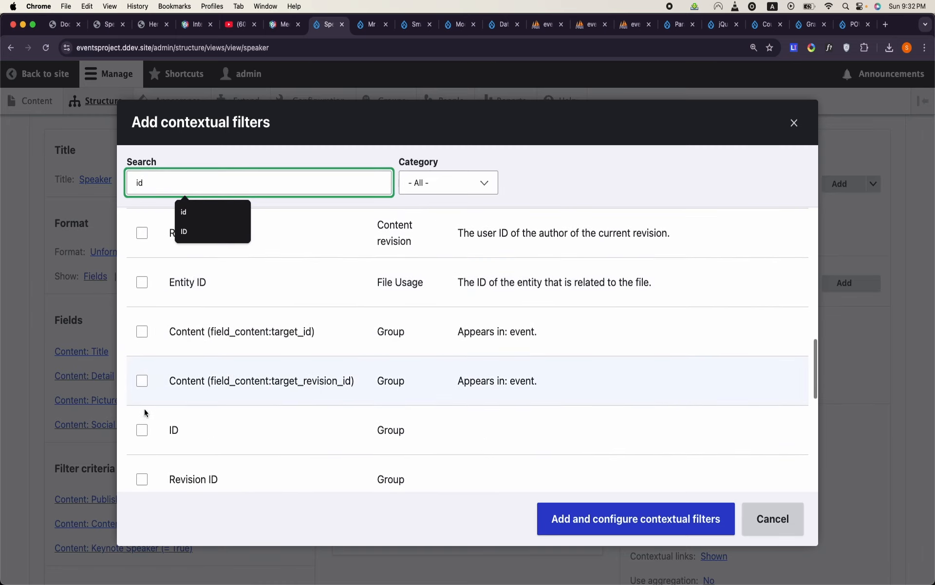
left_click(142, 429)
left_click(588, 520)
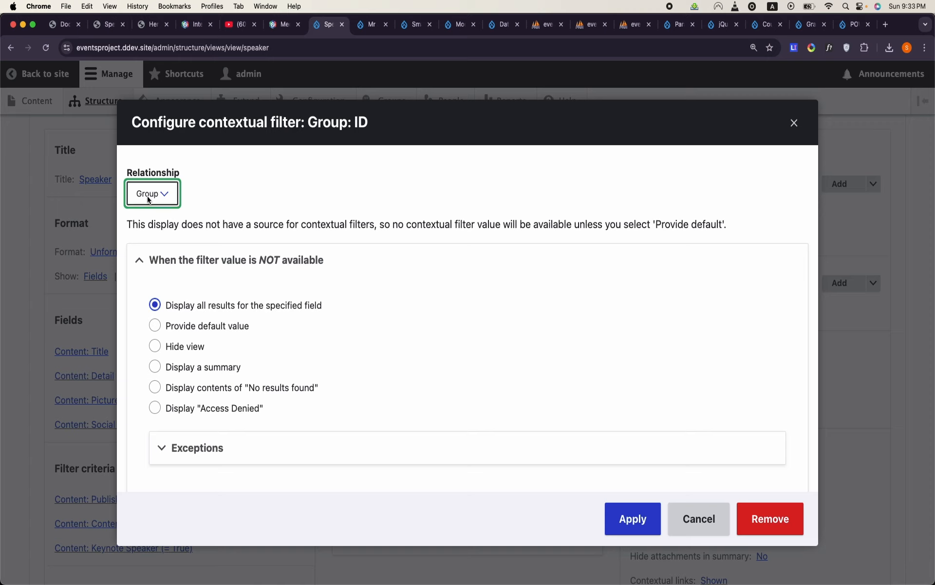
- Configure the Group: ID contextual filter to provide a default value of type Group ID from URL
left_click(169, 326)
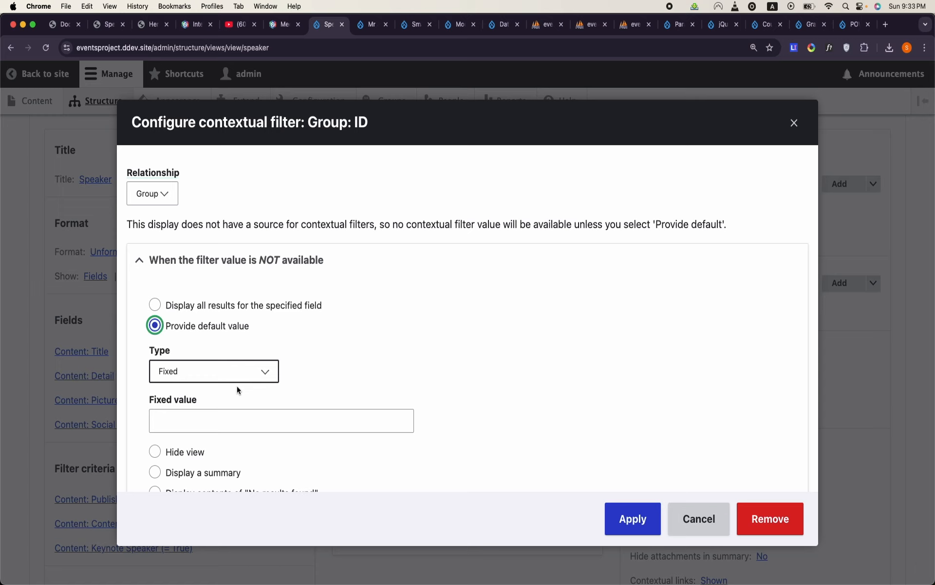
left_click(255, 367)
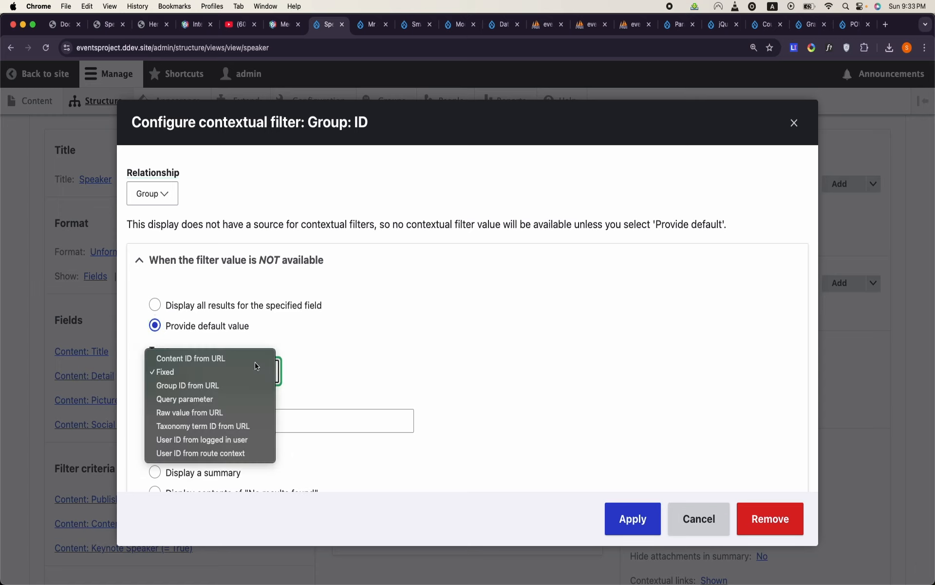
left_click(240, 385)
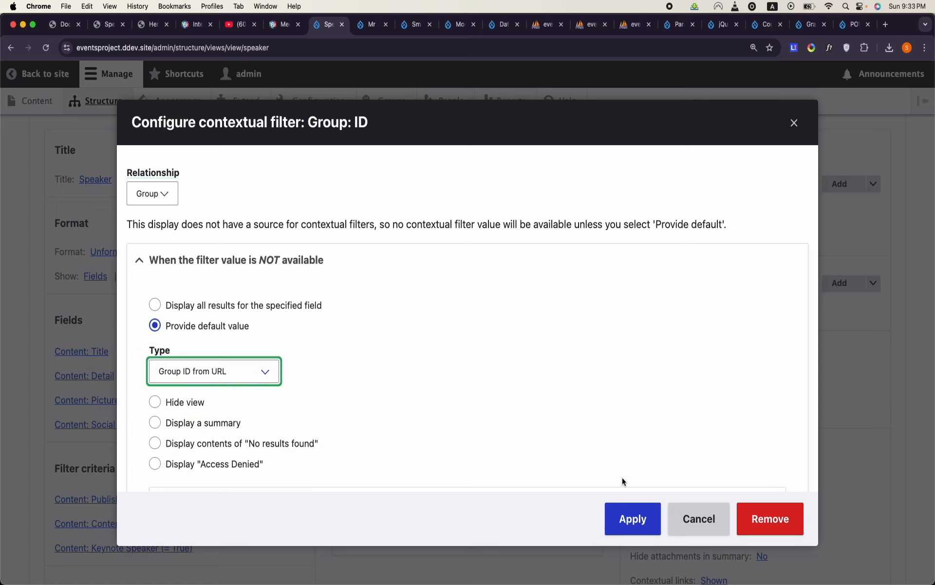
left_click(633, 518)
- Preview the Keynote Speaker display with contextual filter value 1 and save the Speaker view
scroll(384, 463, "down", 10)
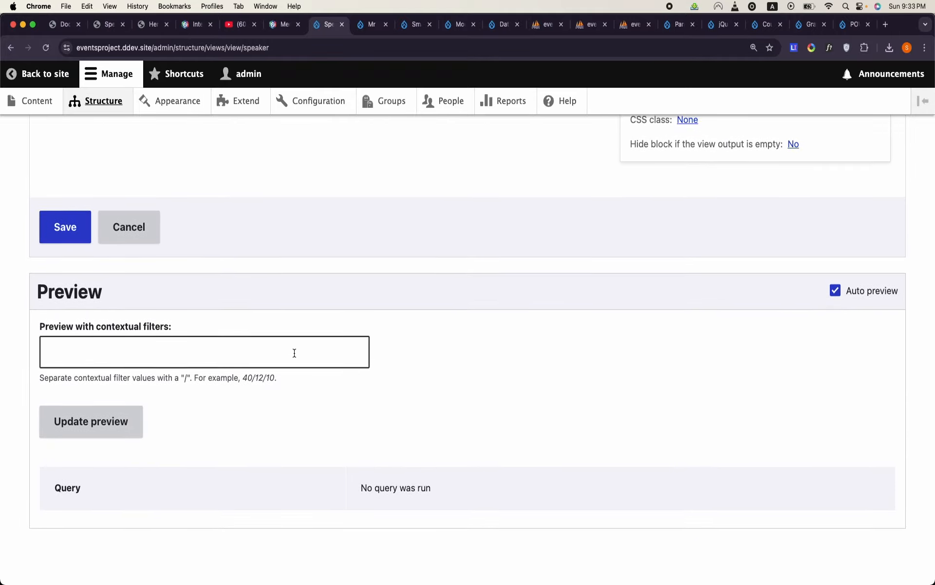
left_click(294, 352)
type("1")
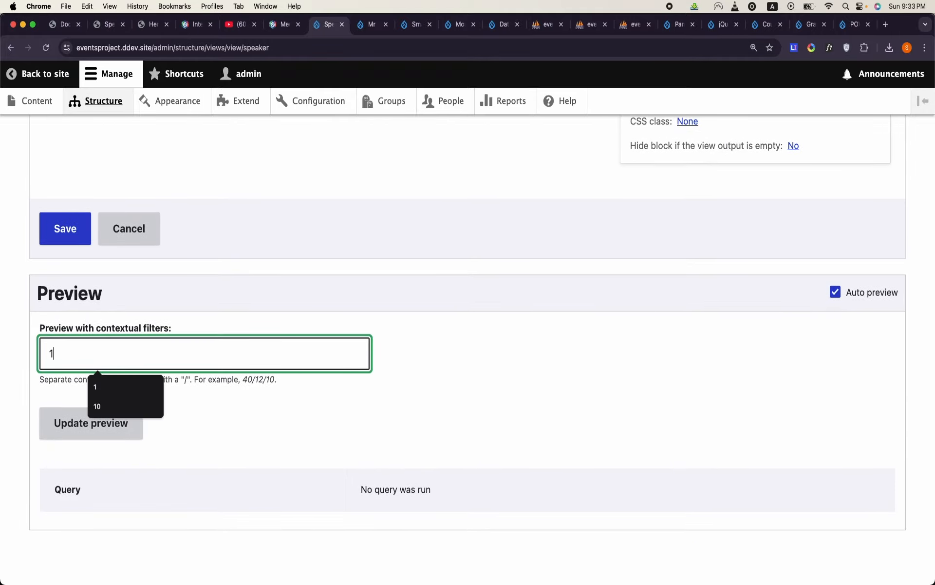
left_click(306, 428)
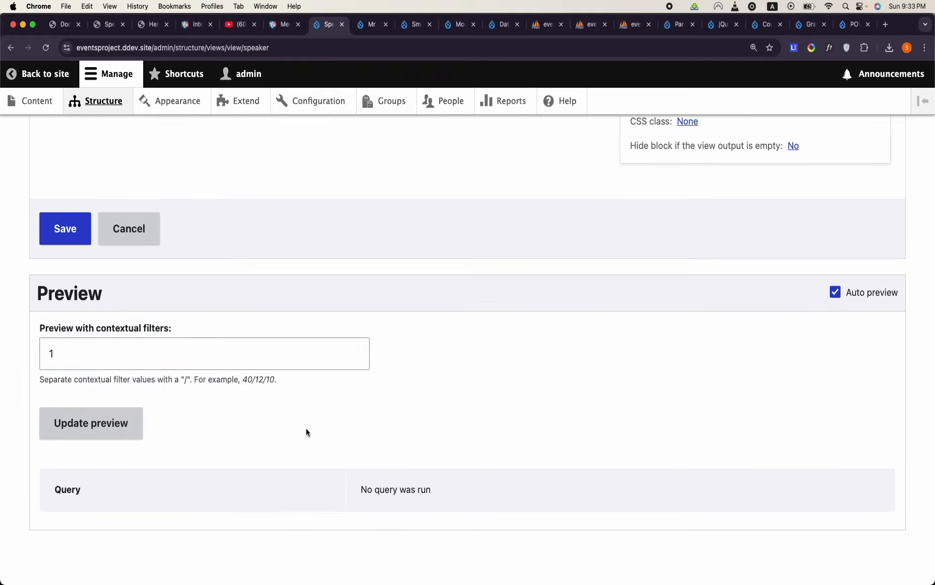
left_click(126, 433)
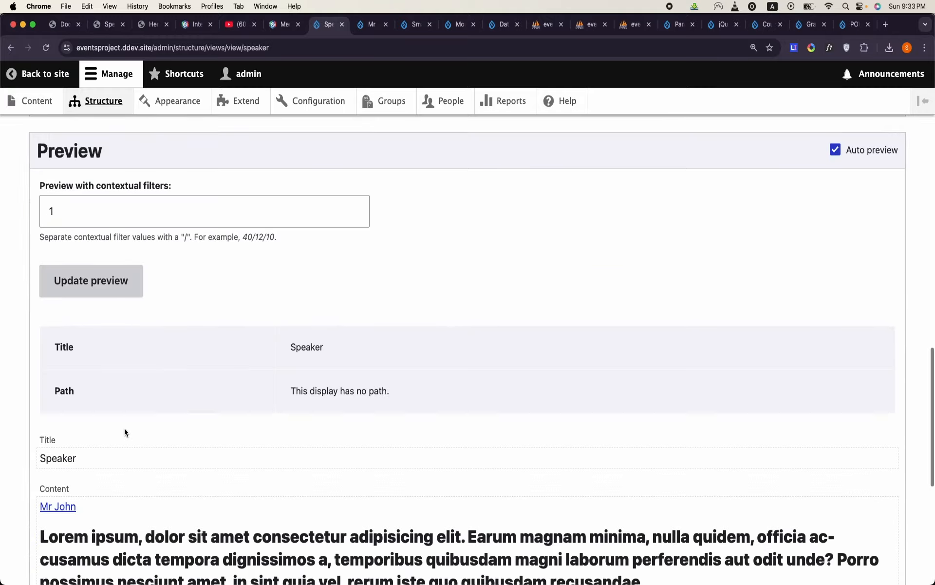
scroll(124, 427, "down", 5)
scroll(124, 428, "up", 10)
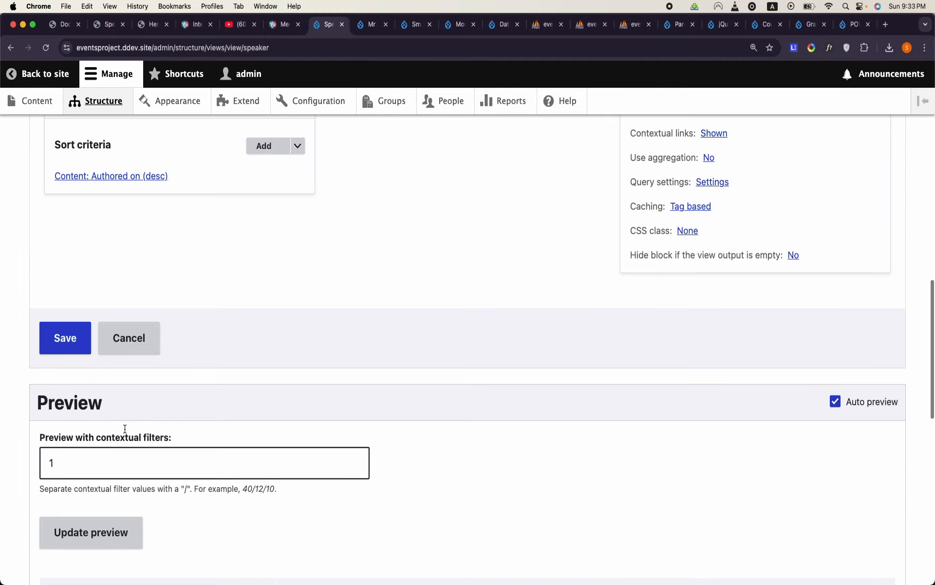
left_click(65, 338)
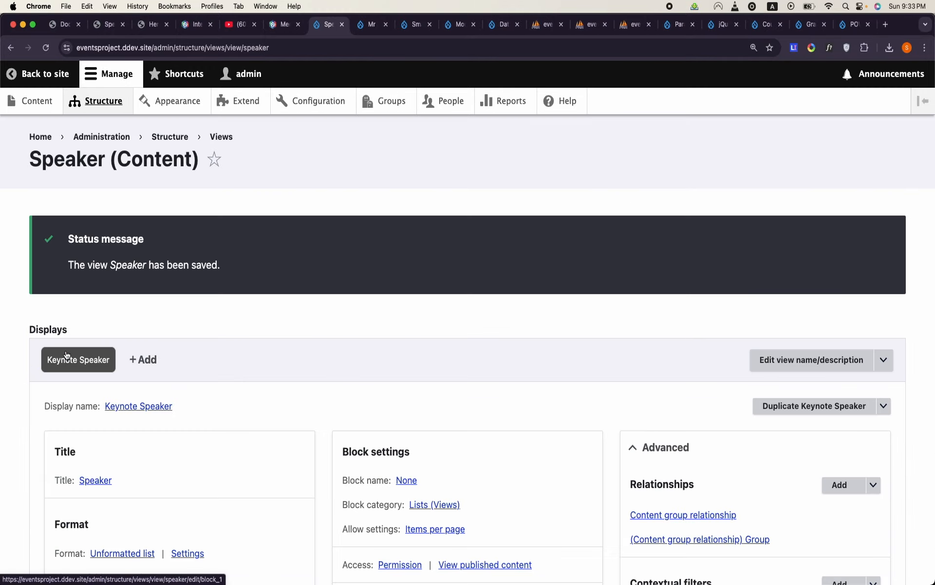
scroll(67, 354, "down", 15)
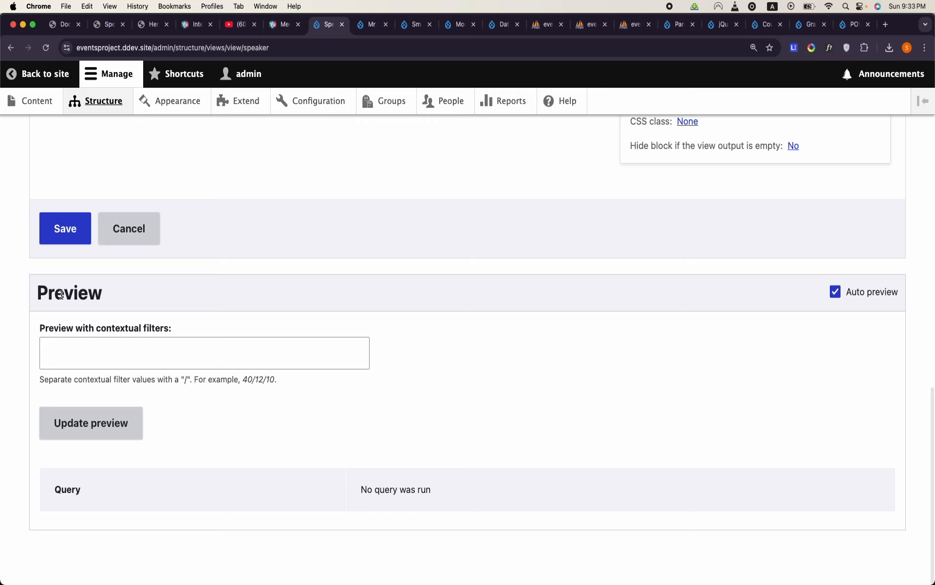
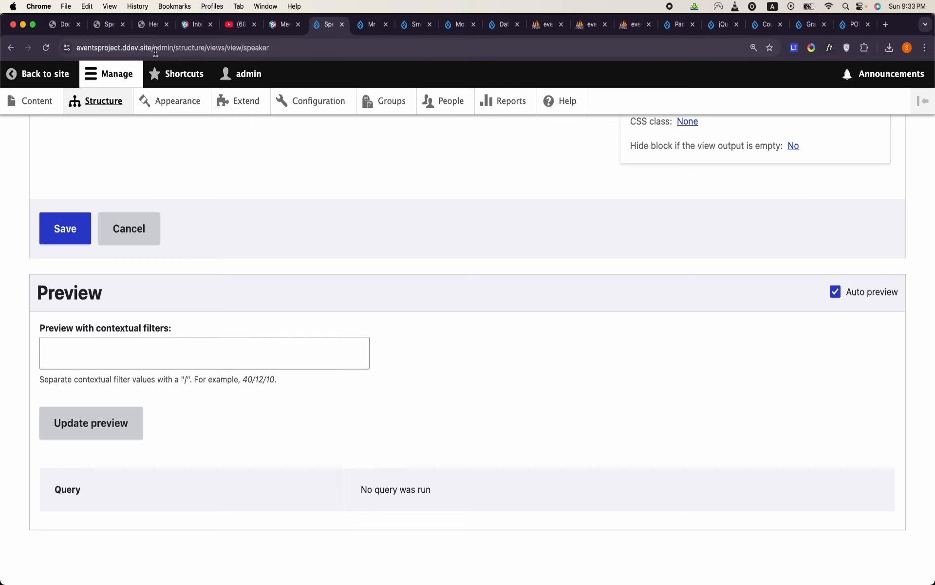
- Open the Hero view for editing from the site's list of views and expand its Advanced settings
left_click_drag(158, 48, 187, 47)
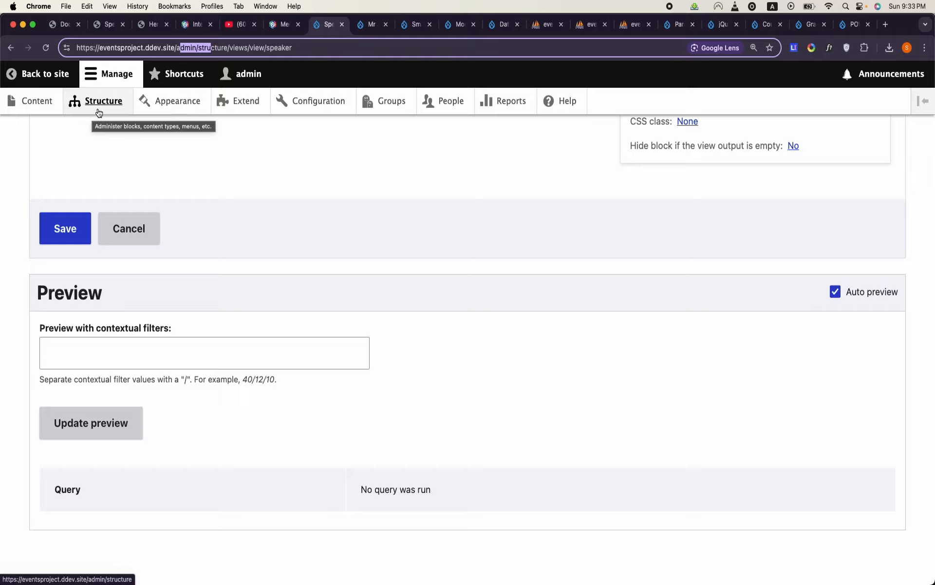
scroll(364, 276, "up", 15)
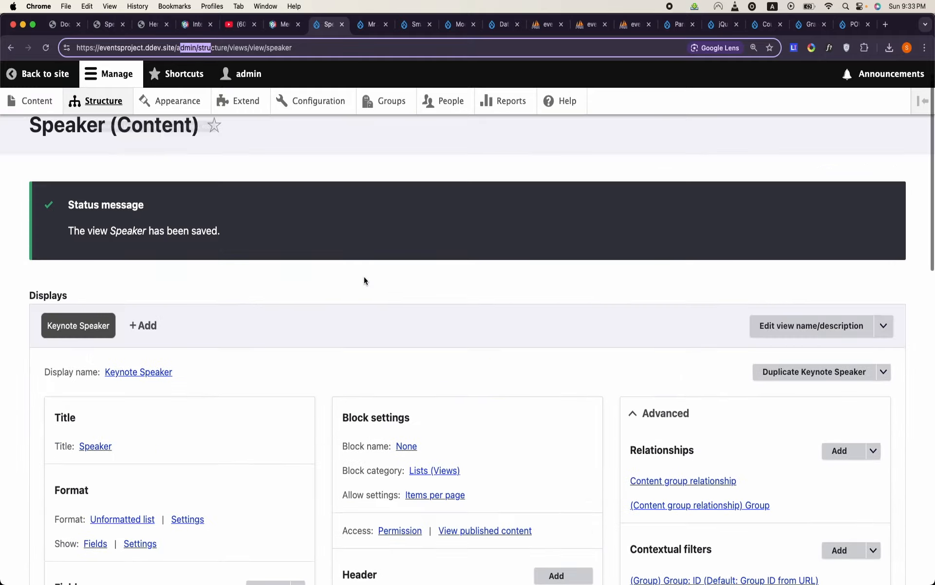
scroll(700, 501, "down", 2)
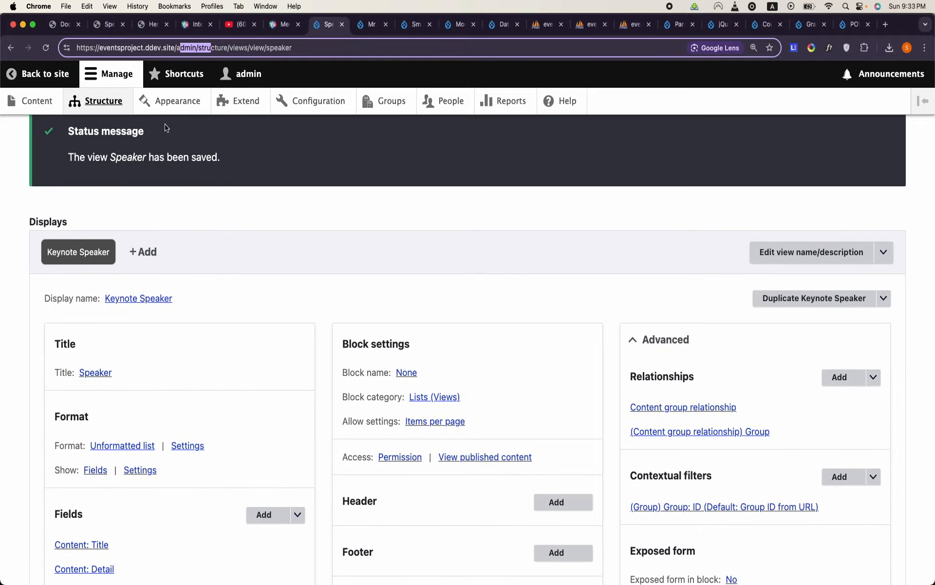
left_click(117, 100)
scroll(137, 273, "down", 10)
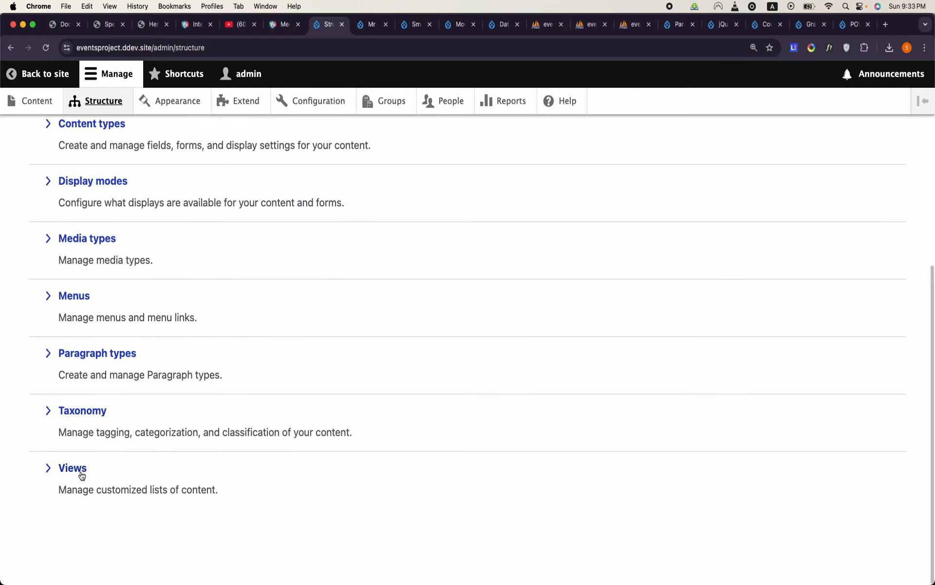
left_click(80, 469)
scroll(81, 470, "down", 8)
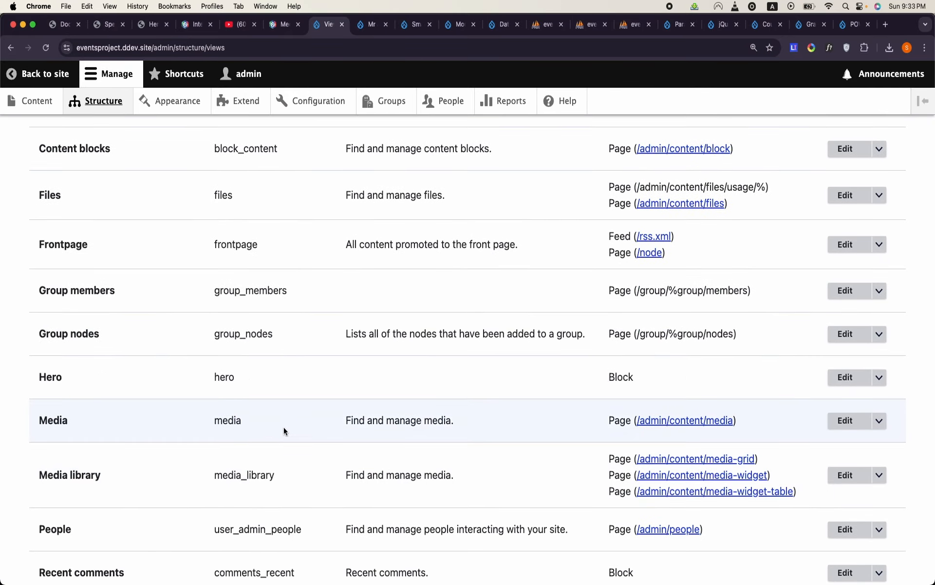
left_click(847, 377)
left_click(690, 344)
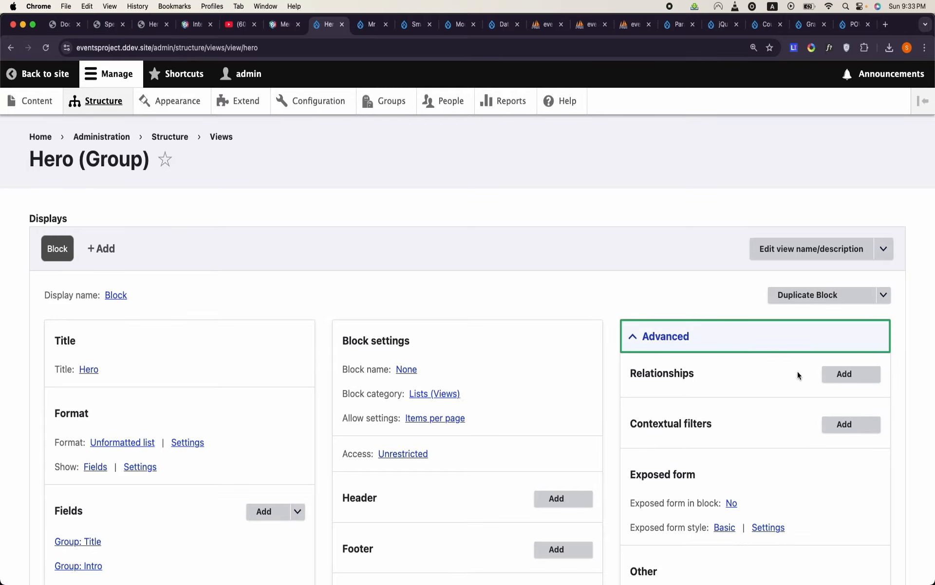
scroll(507, 406, "down", 15)
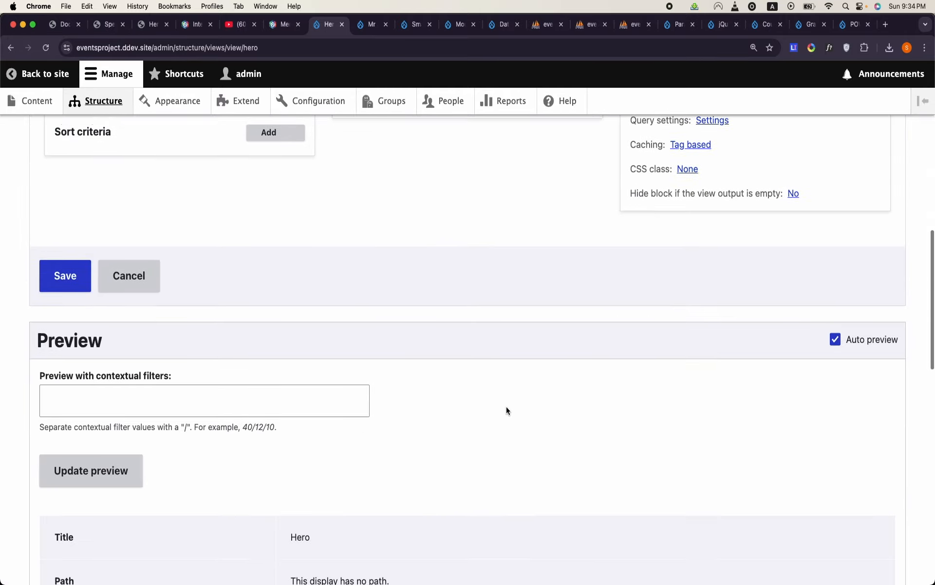
scroll(363, 405, "down", 10)
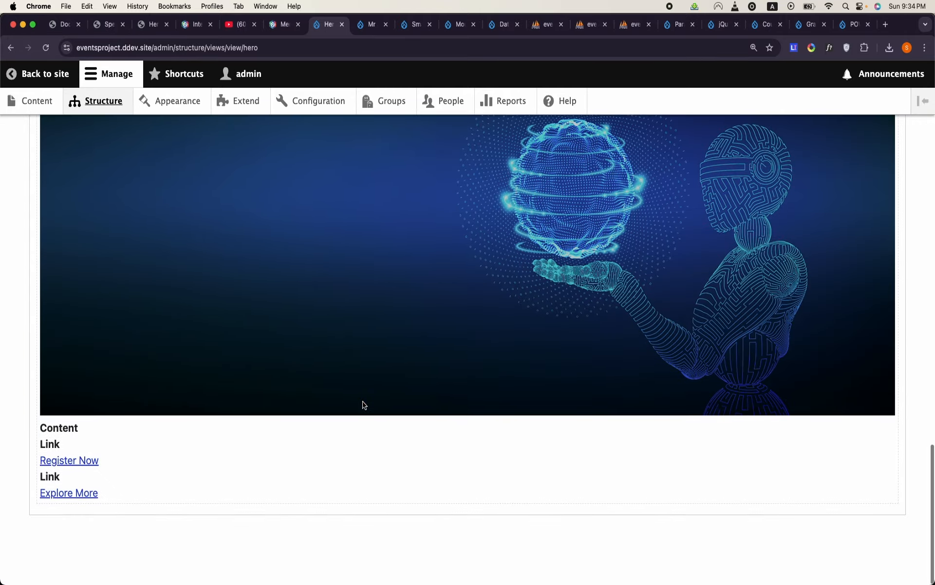
scroll(362, 405, "up", 8)
scroll(362, 405, "up", 15)
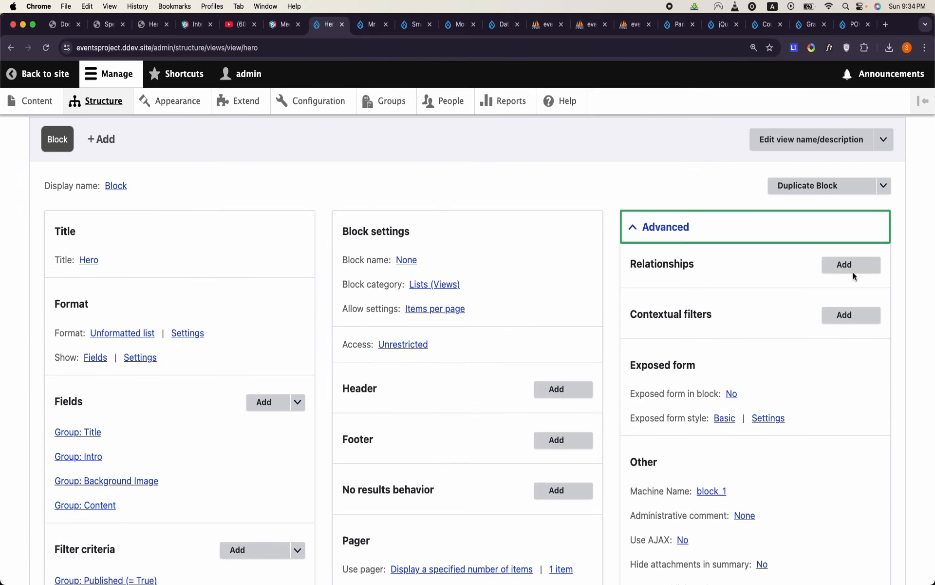
left_click(853, 271)
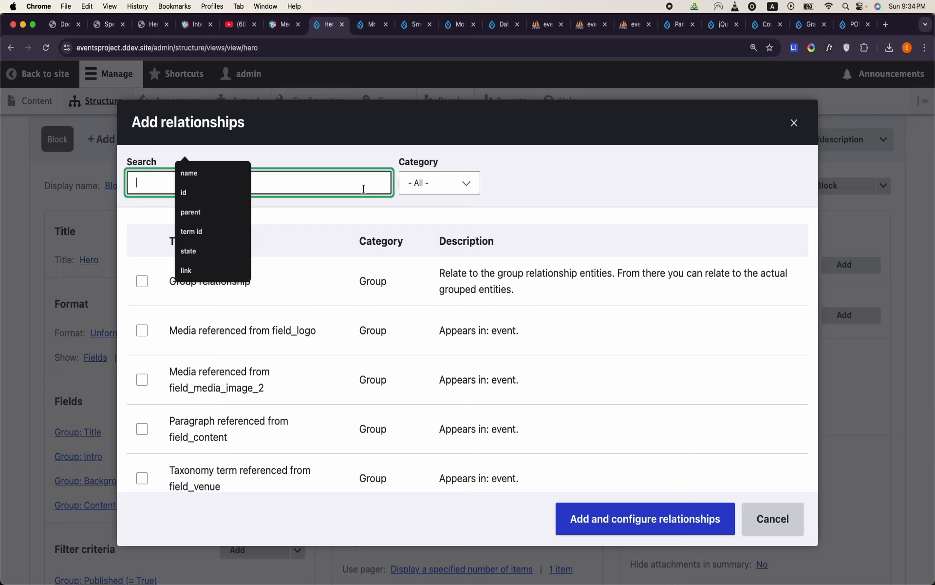
type("re")
key("BackSpace")
key("BackSpace")
type("group relation")
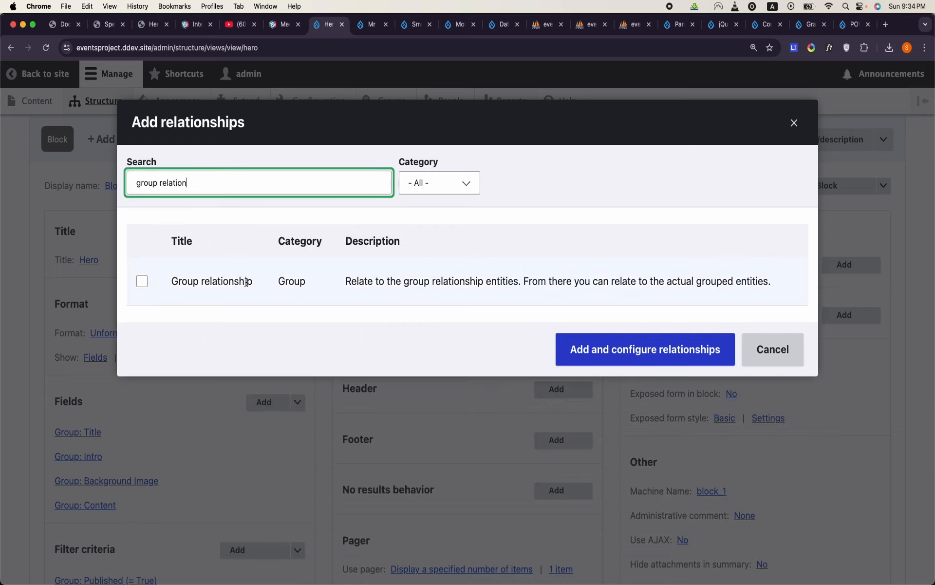
left_click(212, 281)
left_click(619, 374)
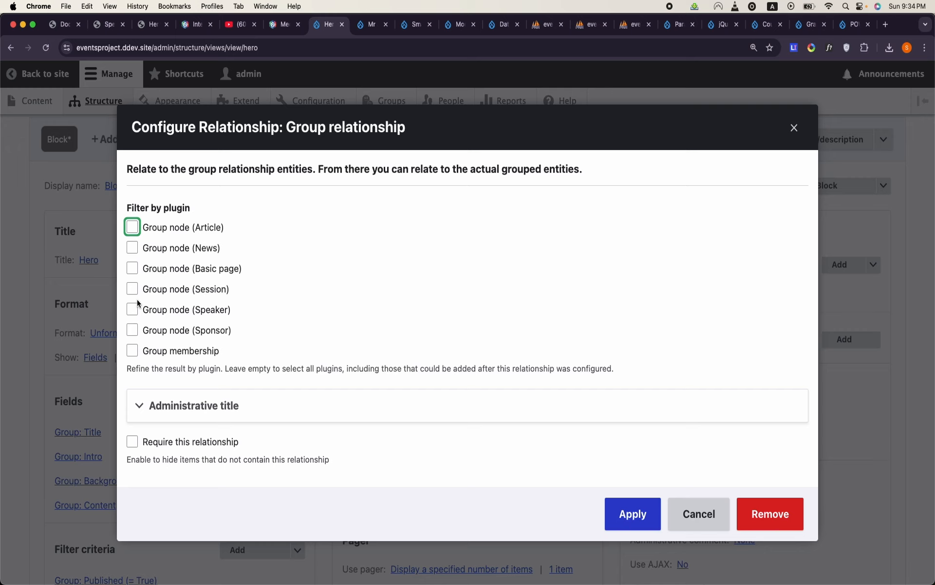
left_click(698, 528)
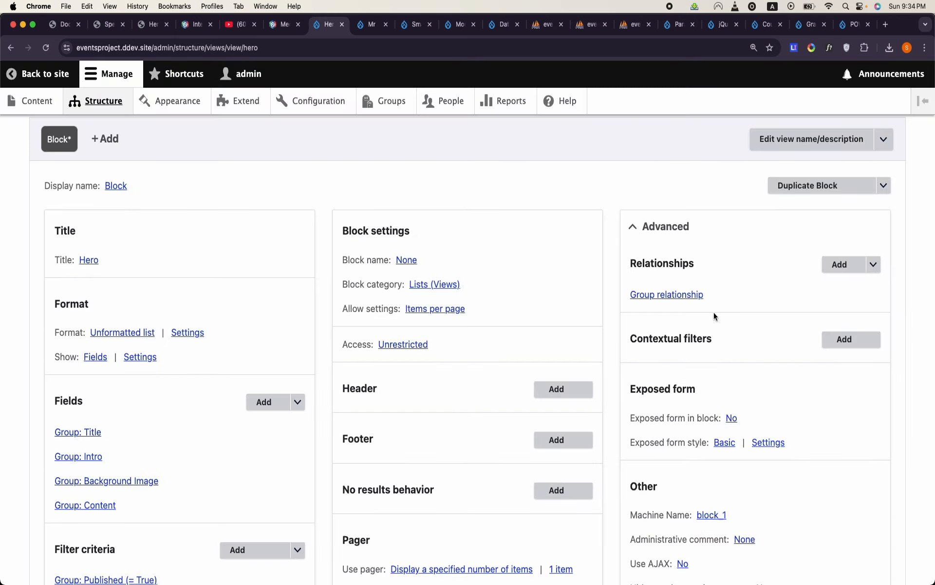
left_click(677, 295)
left_click(775, 525)
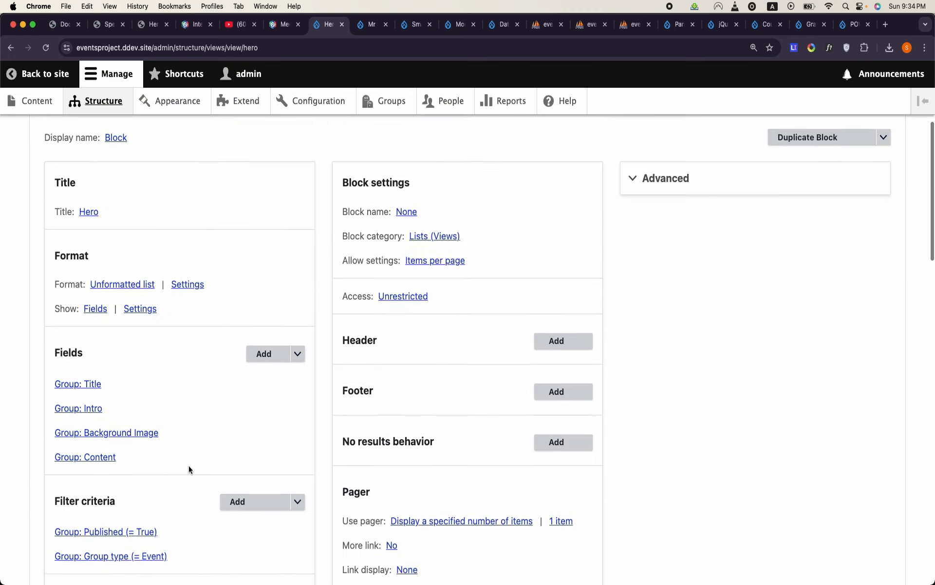
- Search the Hero view's contextual filters for id and add the ID filter of the Group category
left_click(672, 273)
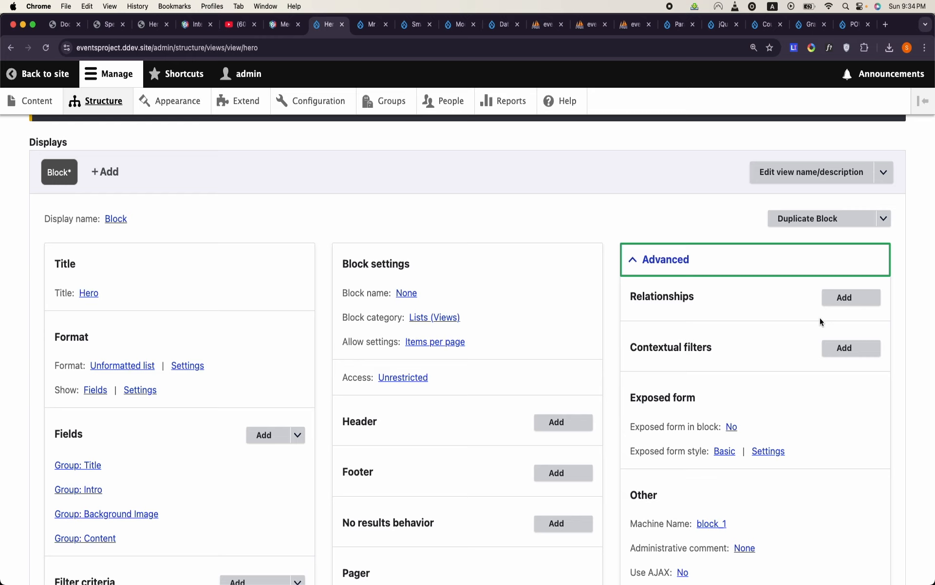
left_click(846, 349)
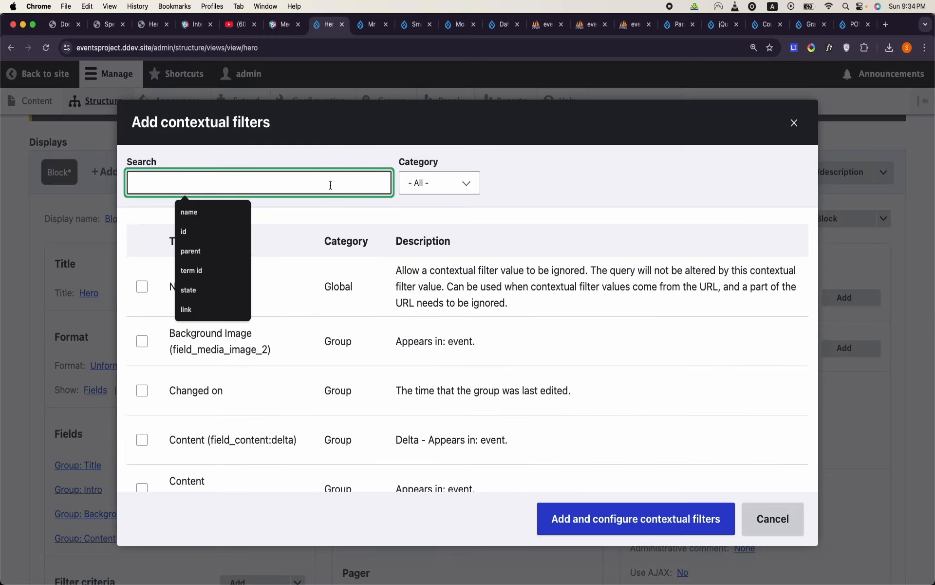
type("id")
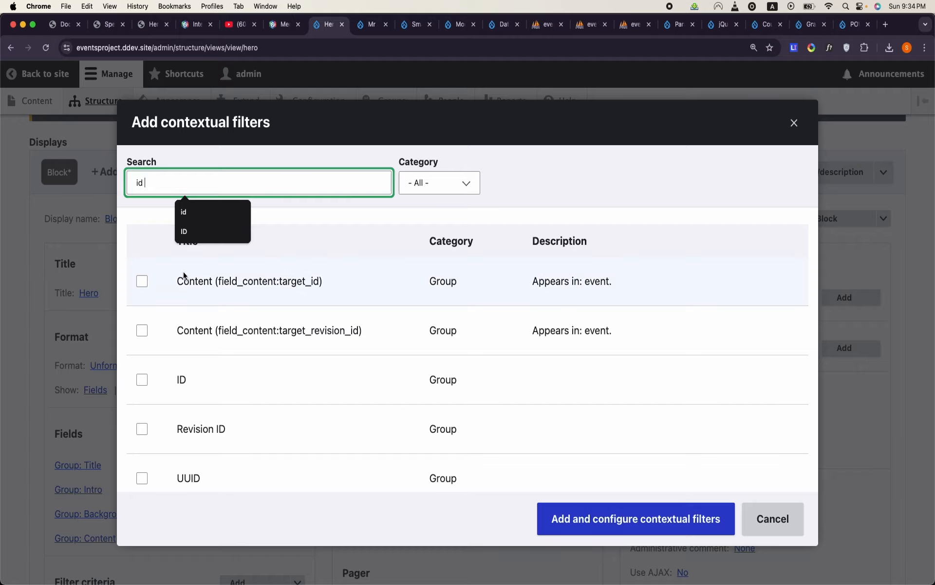
left_click(137, 382)
left_click(614, 521)
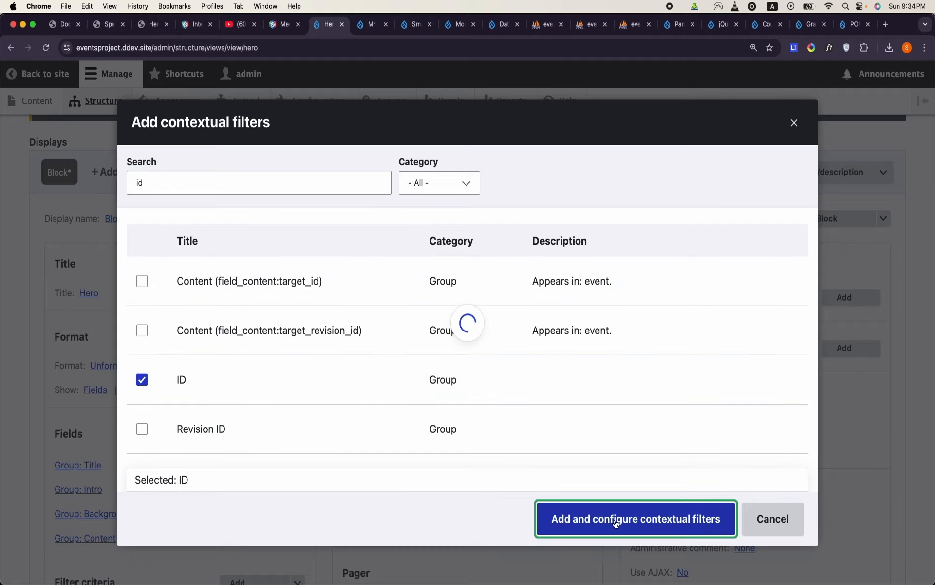
- Configure the Hero view's Group: ID contextual filter to provide a default value of type Group ID from URL
left_click(155, 265)
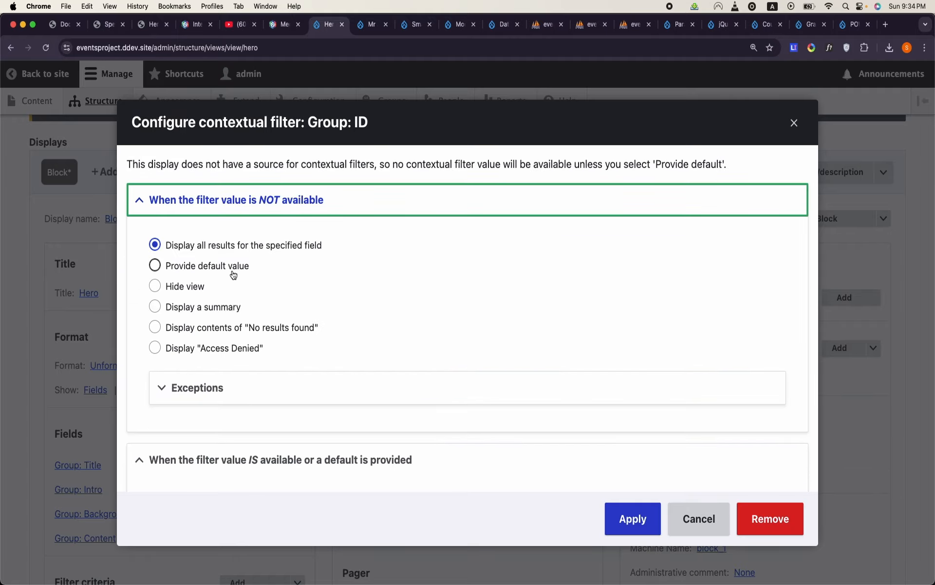
left_click(235, 312)
left_click(204, 325)
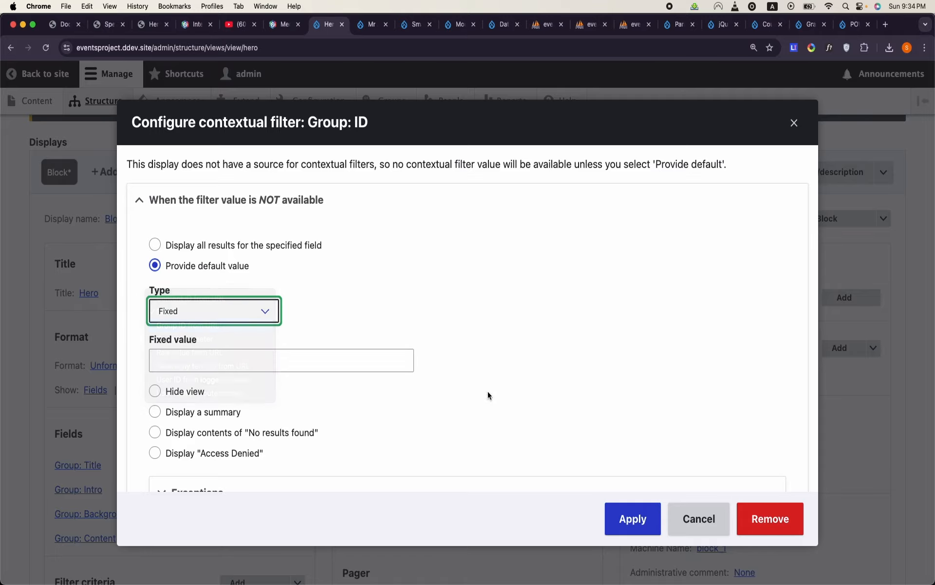
left_click(631, 531)
- Preview the Hero block with contextual filter value 1 and save the Hero view
scroll(384, 470, "down", 15)
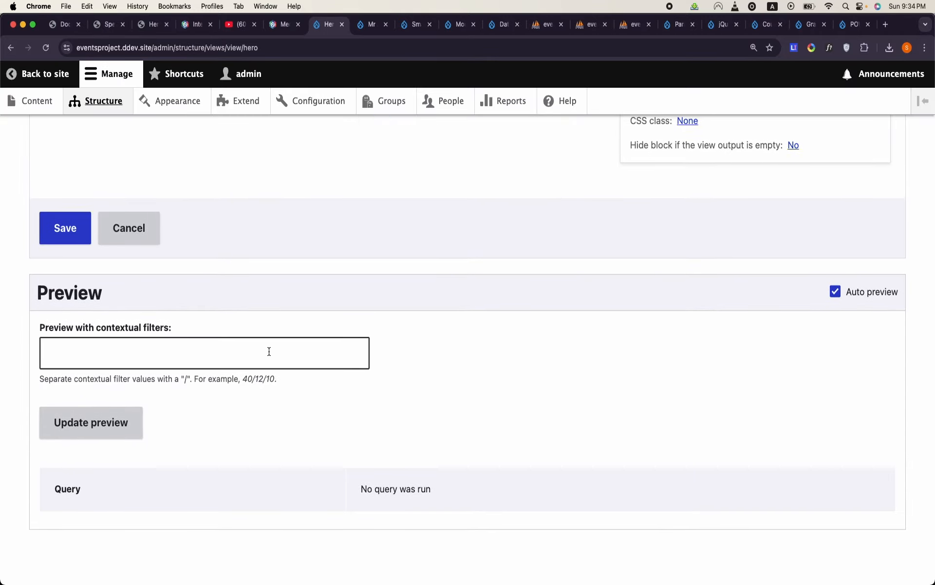
left_click(269, 351)
type("1")
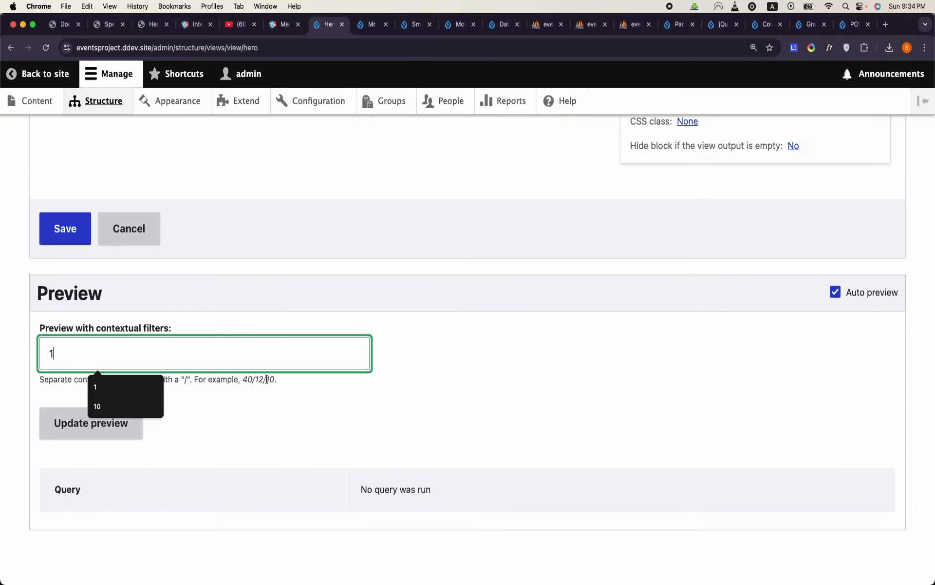
left_click(123, 438)
scroll(122, 440, "down", 5)
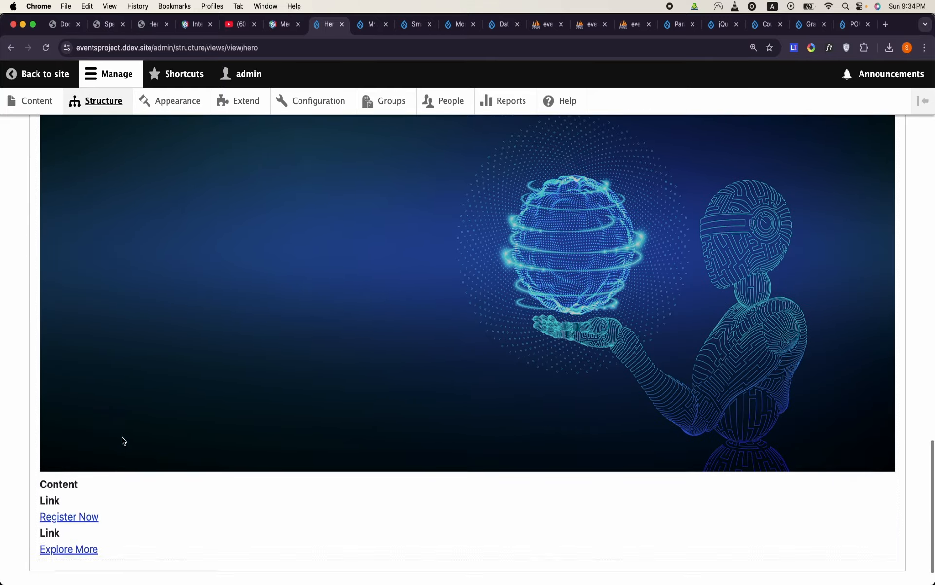
scroll(122, 441, "up", 20)
scroll(122, 437, "up", 1)
left_click(65, 549)
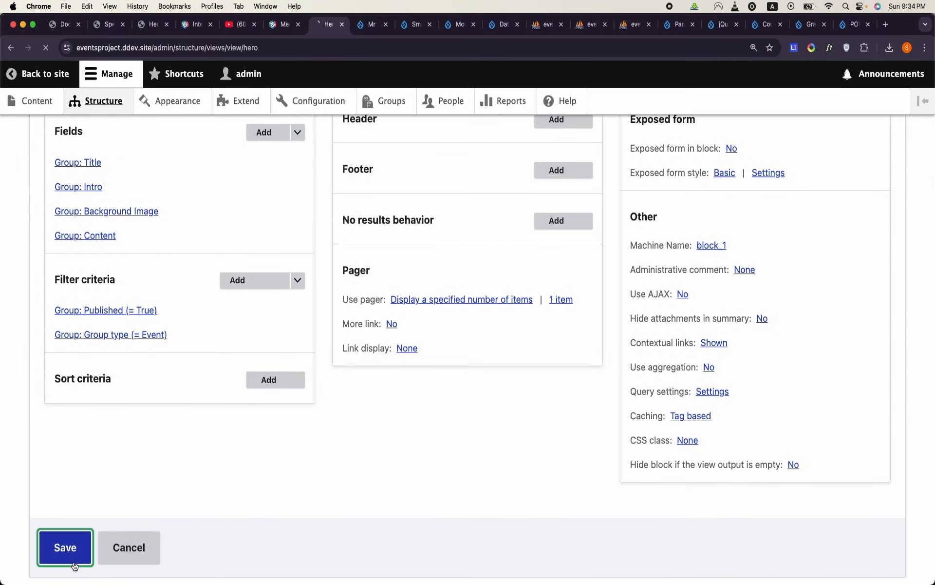
- Return to the site's list of views and open the Conference Date view for editing
scroll(232, 450, "down", 7)
scroll(233, 450, "up", 8)
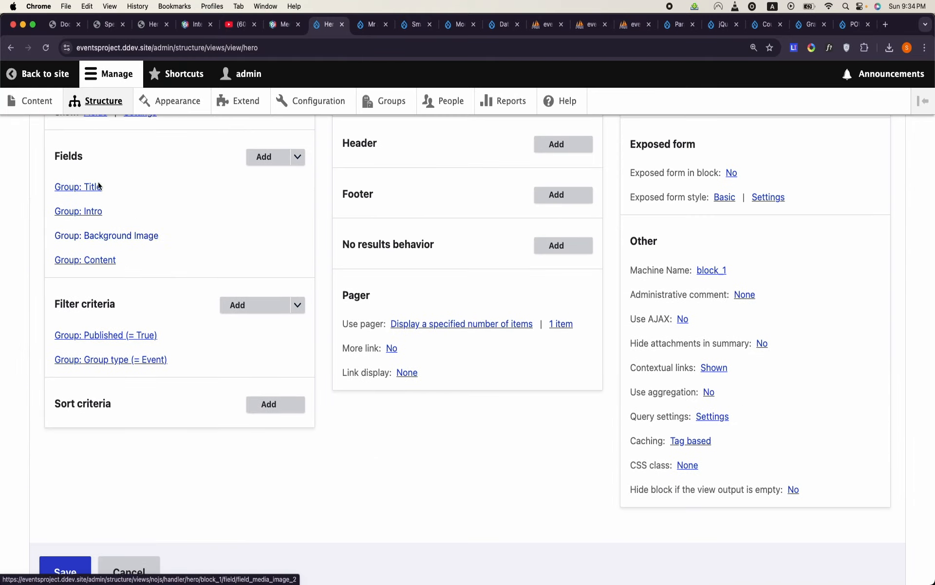
left_click(86, 114)
scroll(98, 414, "down", 7)
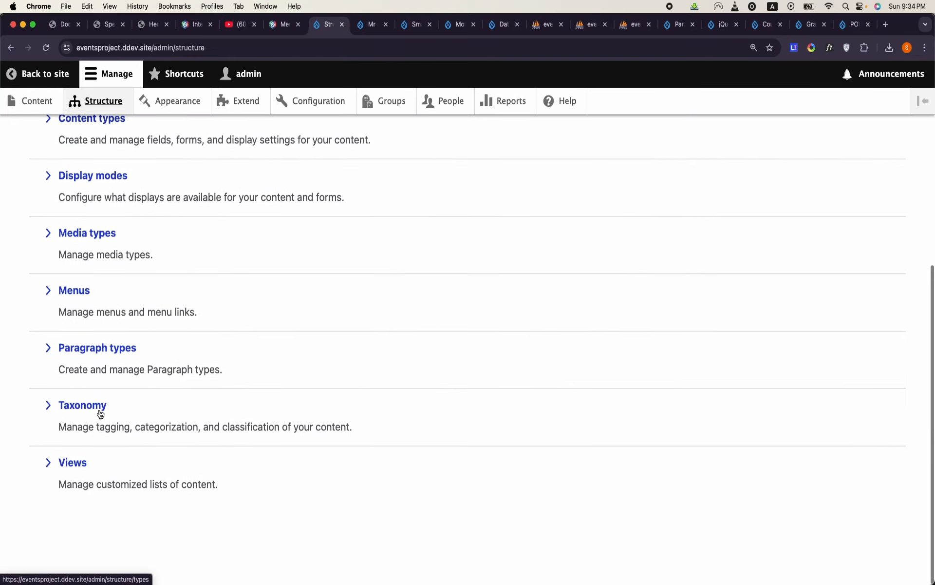
left_click(72, 465)
scroll(243, 416, "down", 12)
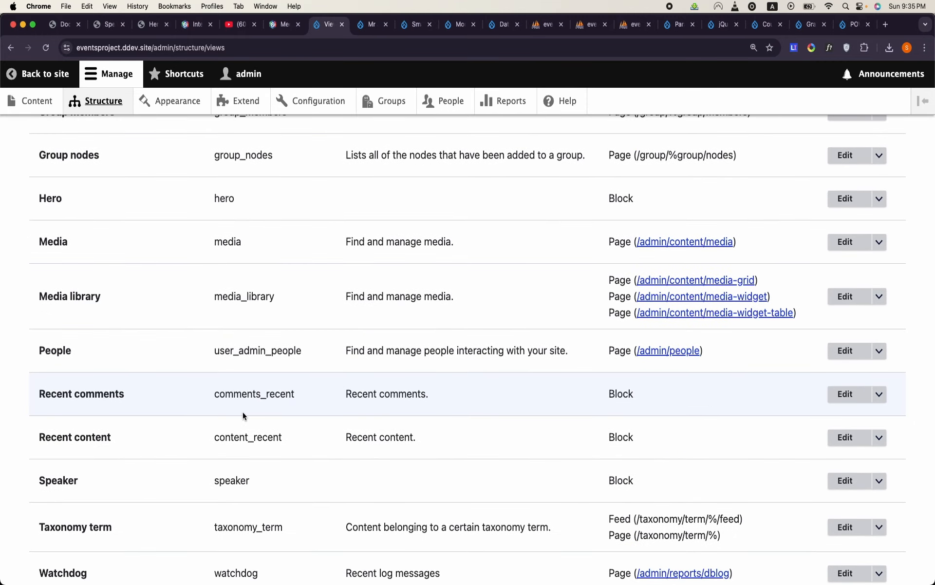
scroll(243, 411, "down", 5)
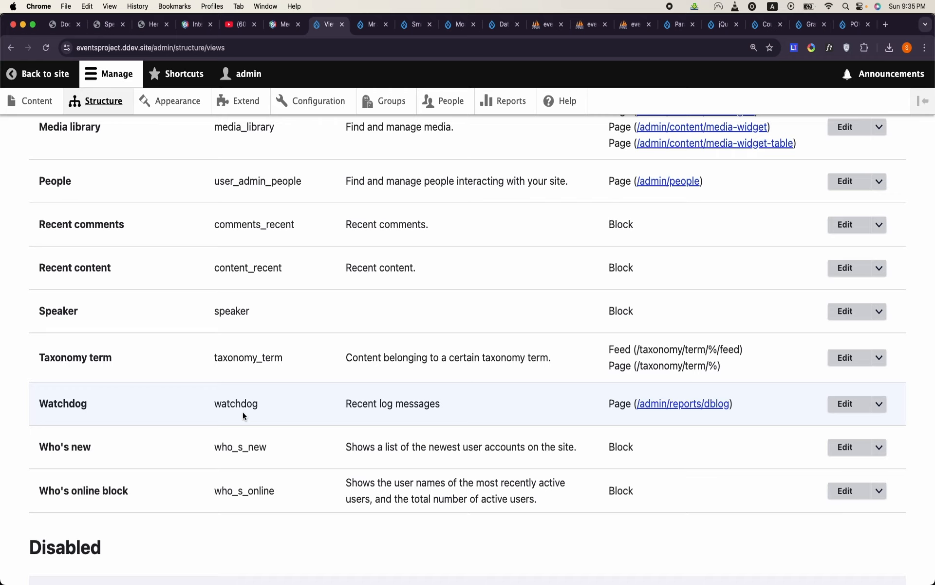
scroll(243, 411, "up", 6)
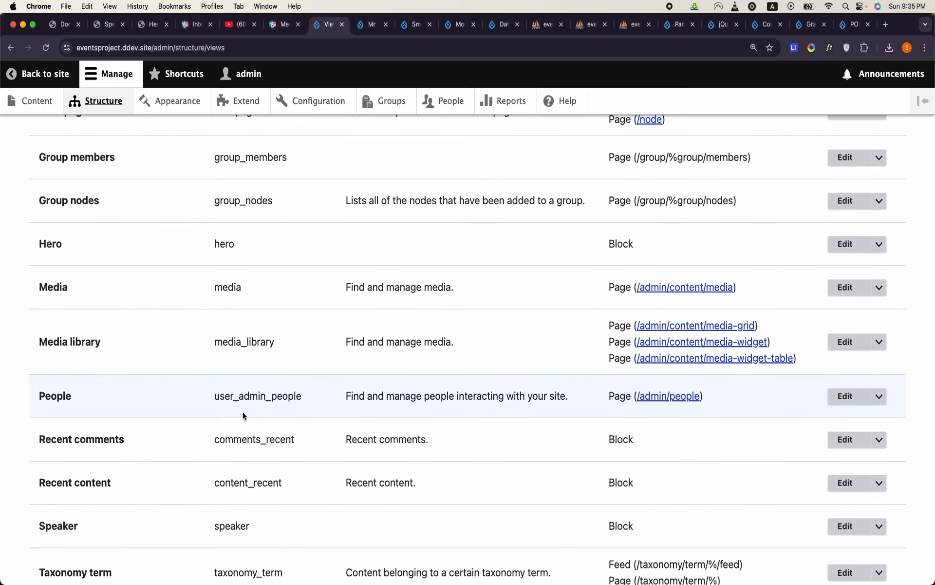
scroll(243, 413, "up", 2)
scroll(243, 414, "up", 10)
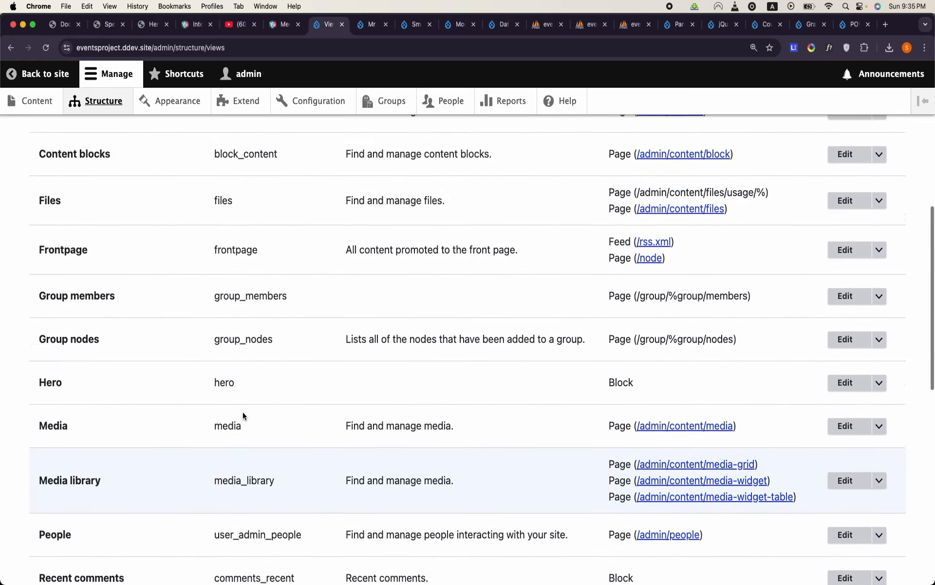
scroll(242, 414, "down", 5)
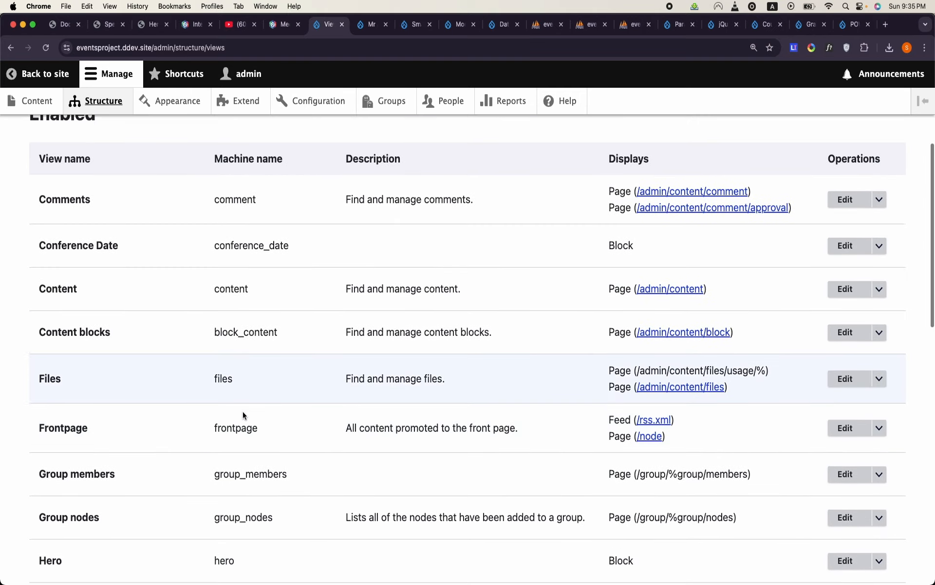
scroll(243, 414, "up", 7)
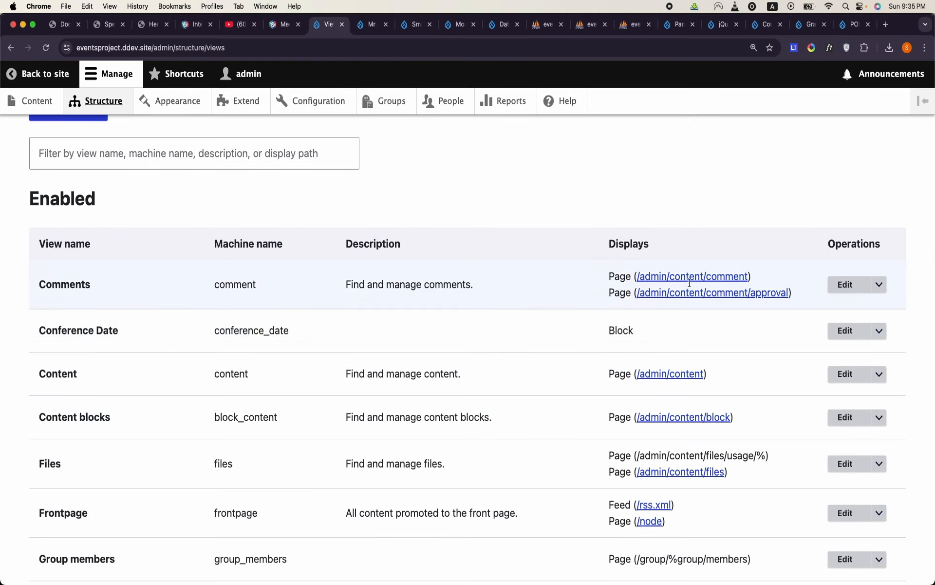
left_click(845, 330)
- Search the Conference Date view's contextual filters for id and add the ID filter of the Group category
left_click(783, 332)
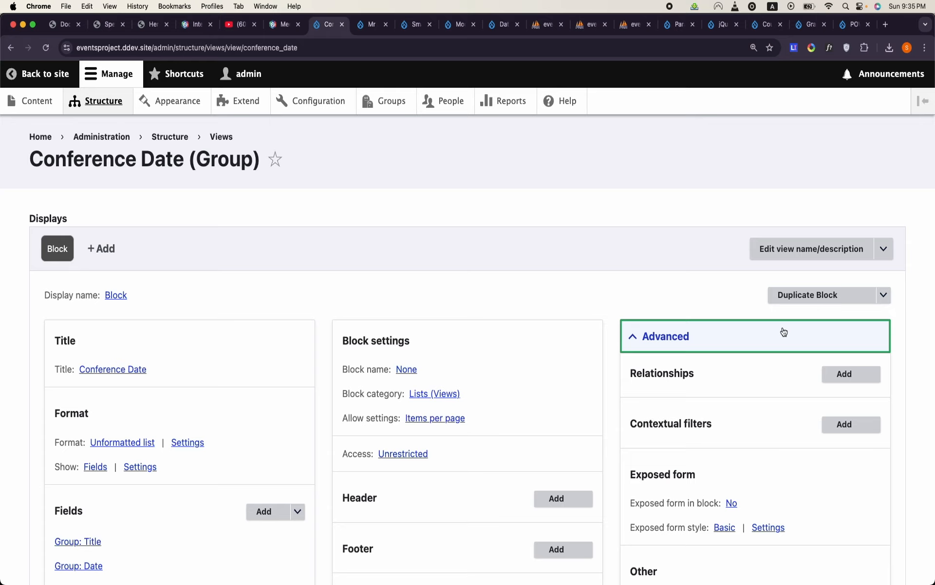
left_click(844, 424)
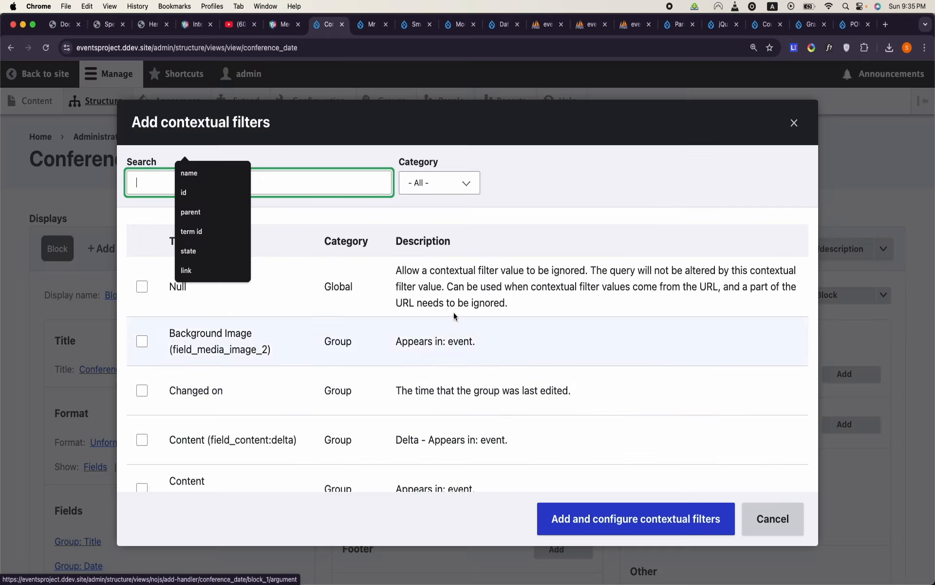
type("id")
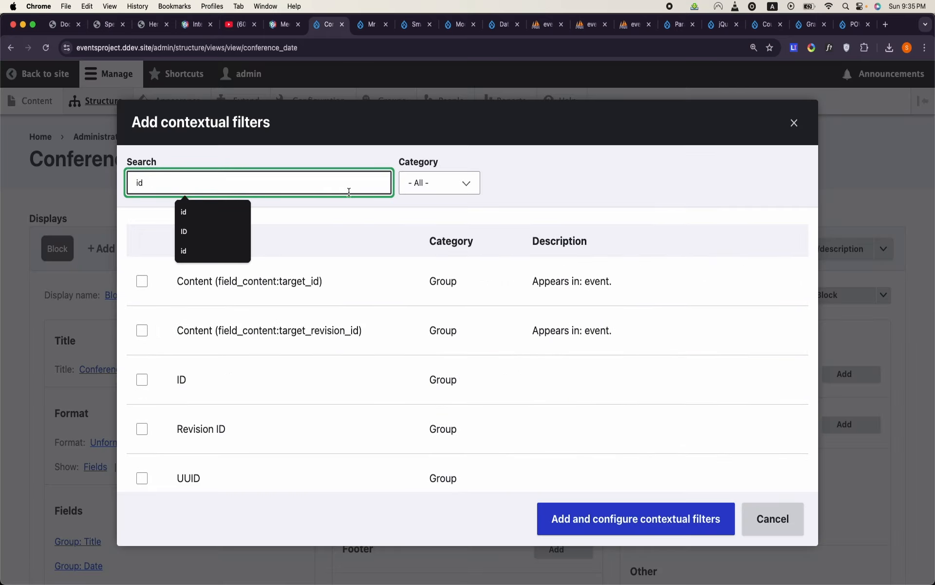
left_click(141, 380)
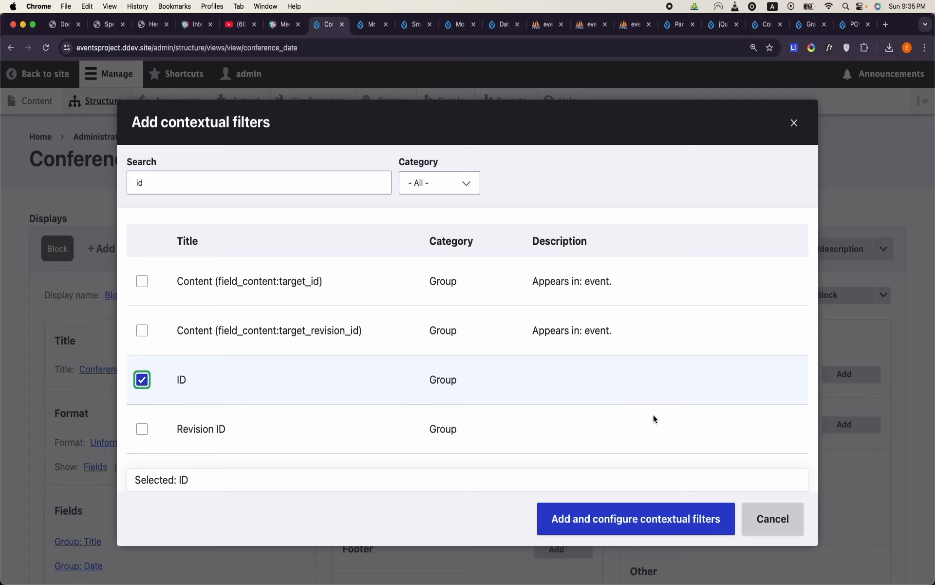
left_click(649, 522)
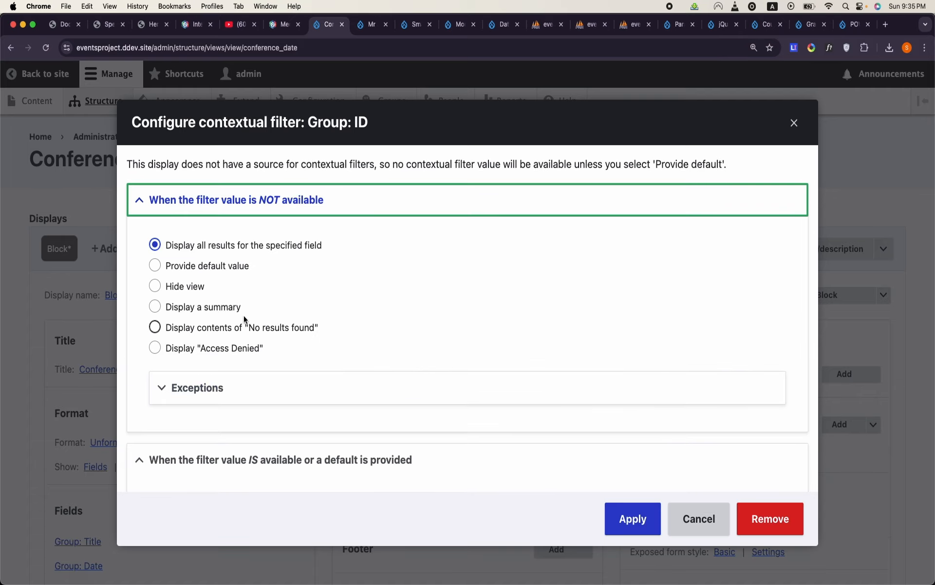
- Configure the Conference Date view's Group: ID contextual filter to provide a default value of type Group ID from URL
left_click(226, 273)
left_click(227, 269)
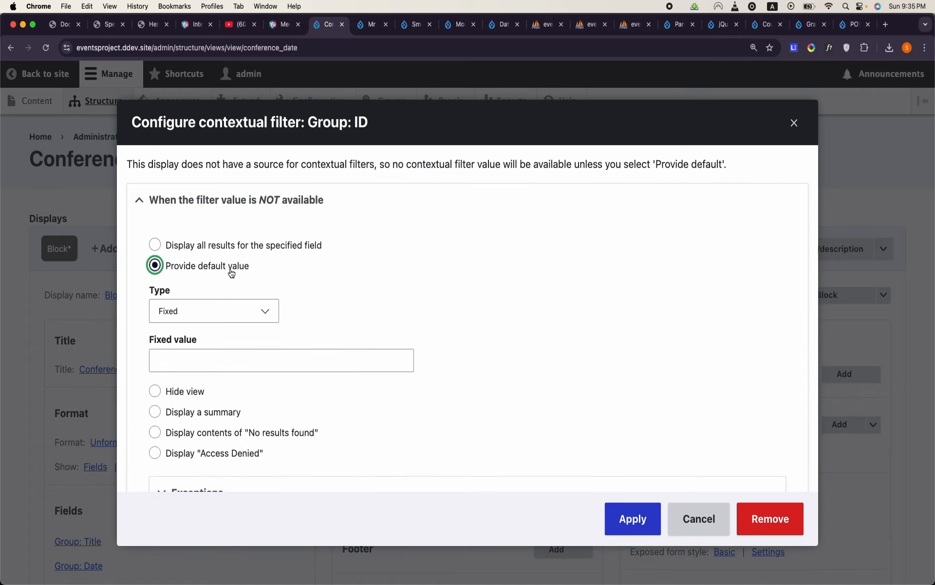
left_click(226, 314)
left_click(226, 325)
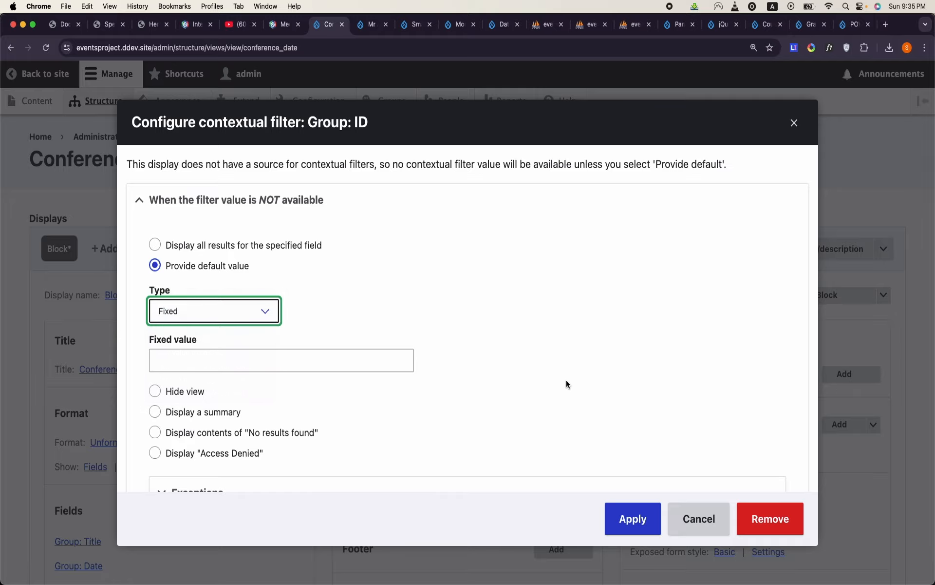
left_click(633, 518)
- Preview the Conference Date block with contextual filter value 1 and save the view
scroll(421, 468, "down", 15)
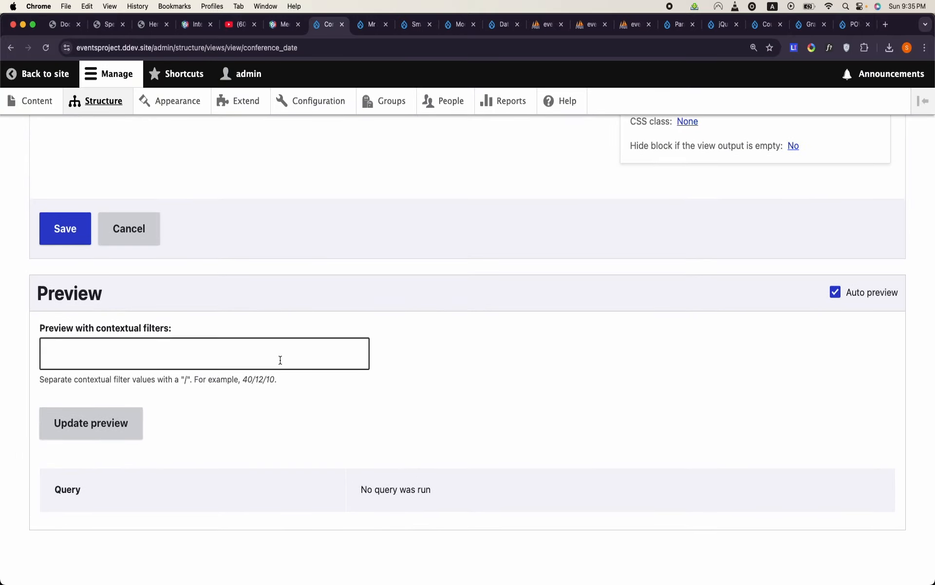
left_click(280, 359)
type("1")
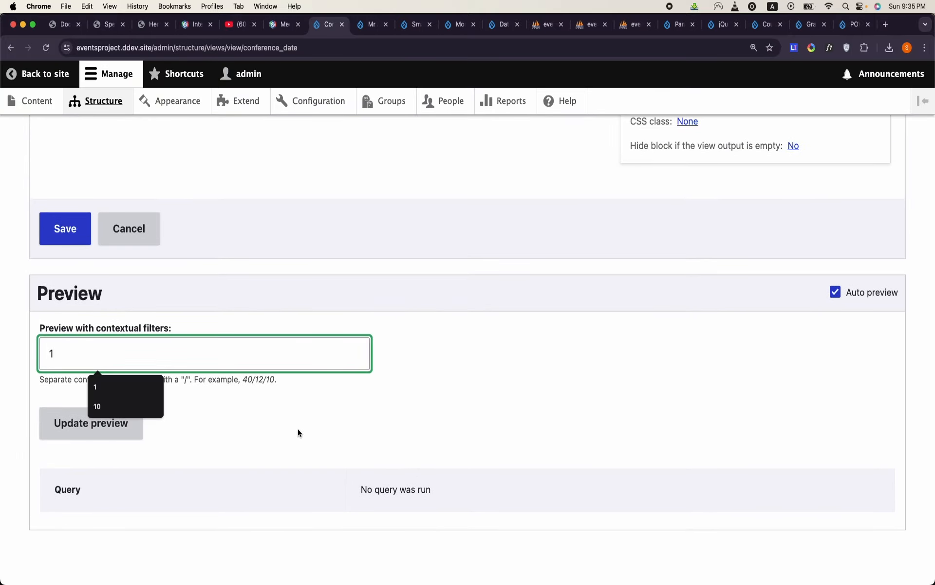
left_click(119, 424)
scroll(119, 433, "down", 3)
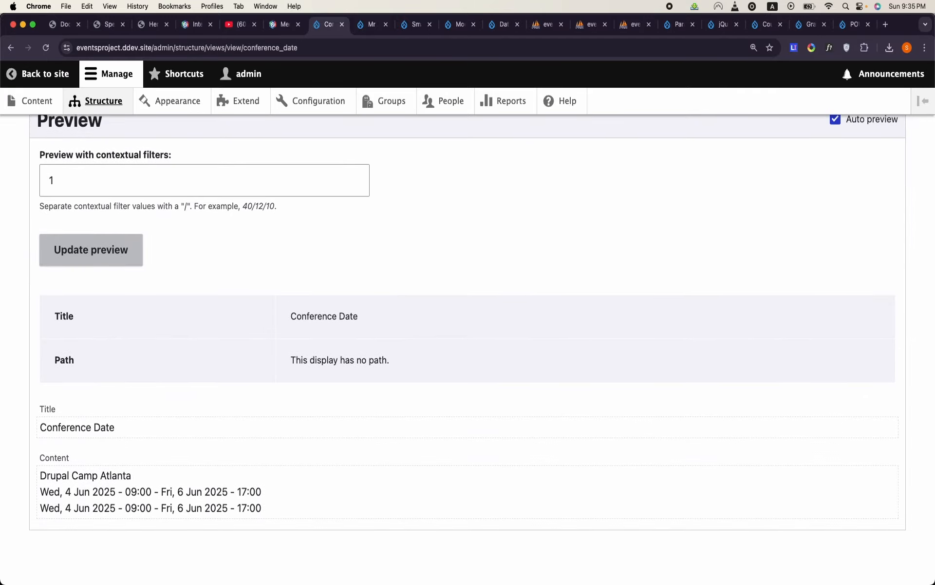
scroll(228, 480, "up", 3)
scroll(226, 479, "up", 3)
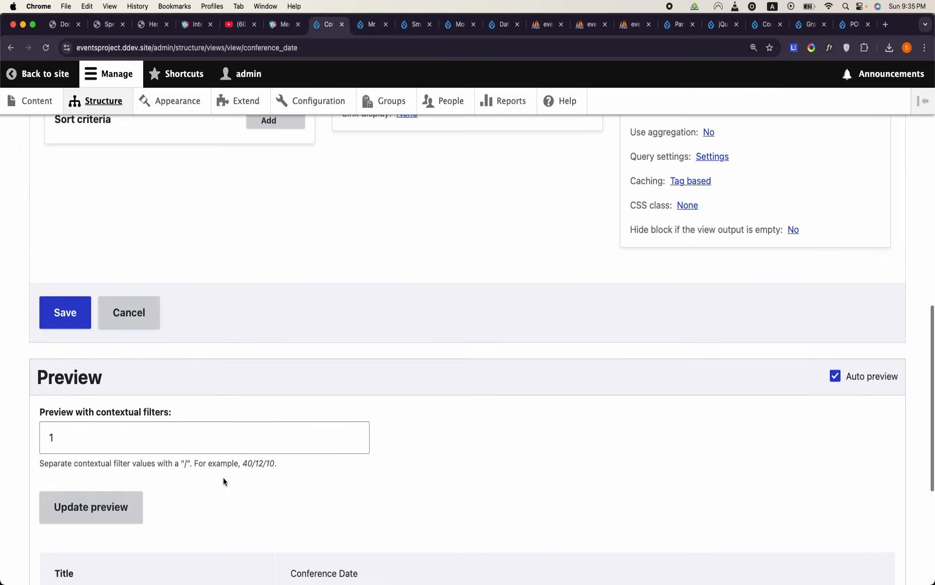
left_click(51, 312)
scroll(253, 404, "down", 2)
scroll(253, 405, "down", 14)
scroll(252, 404, "up", 15)
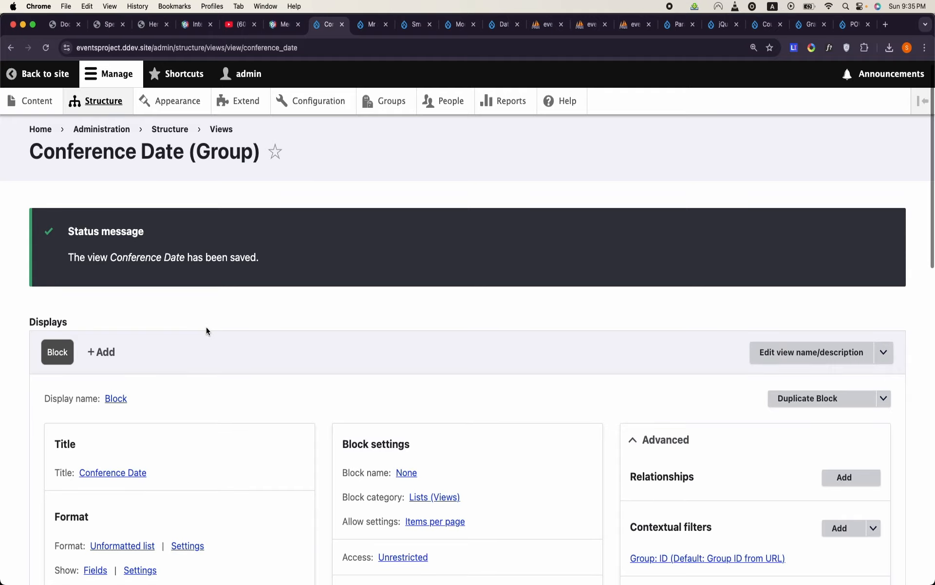
scroll(205, 327, "down", 10)
- Examine the hero, date and time bar, and keynote speaker sections of the DrupalCamp.html mockup
left_click(66, 29)
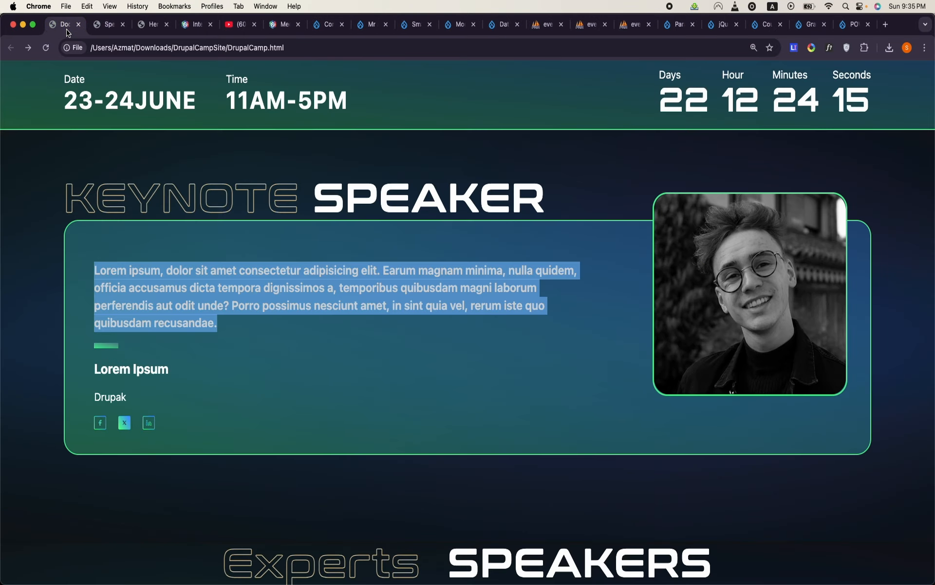
scroll(287, 242, "up", 5)
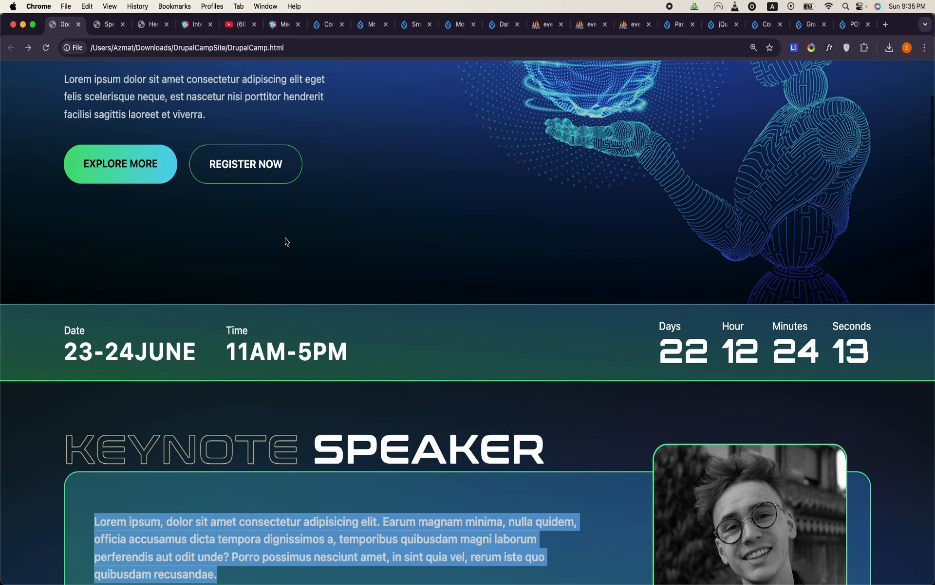
scroll(286, 241, "up", 5)
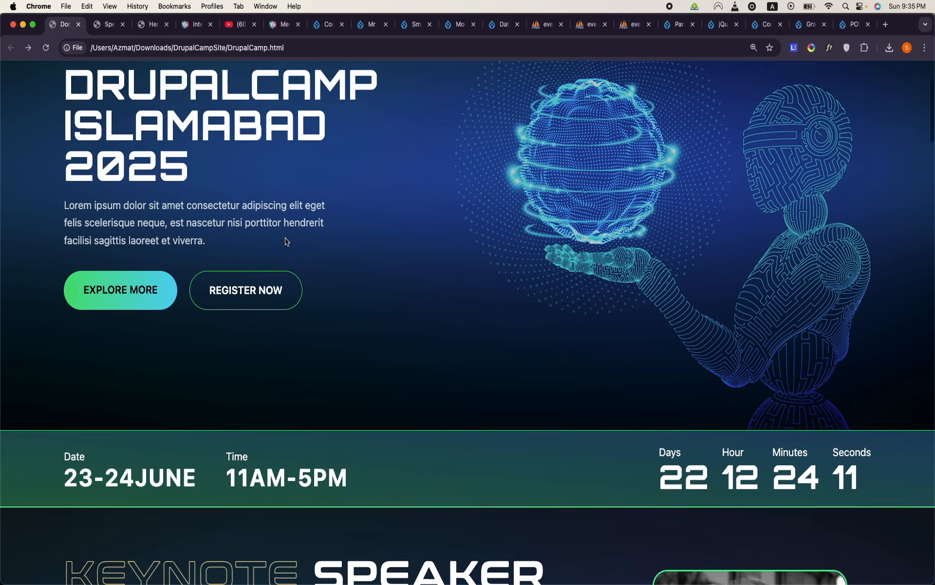
scroll(396, 320, "down", 8)
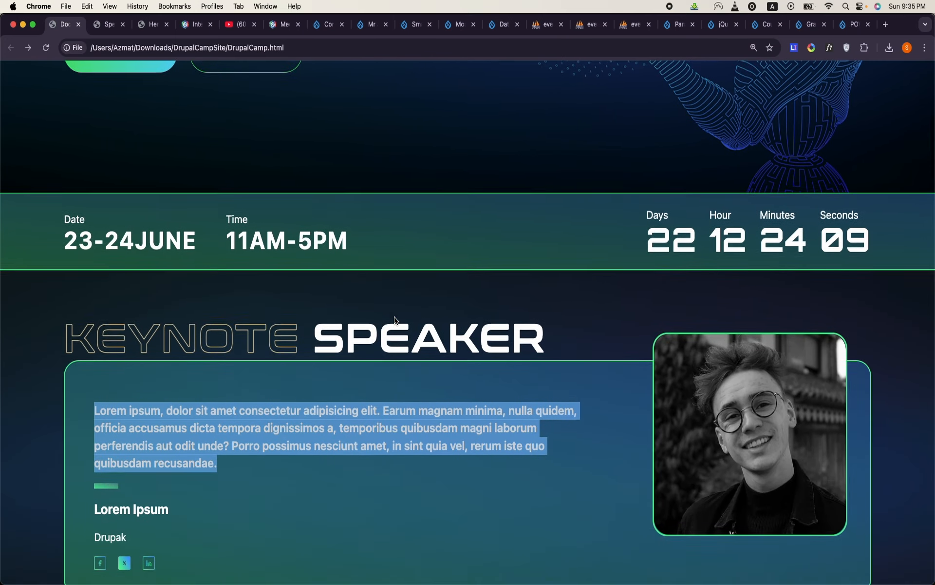
double_click(300, 212)
triple_click(300, 212)
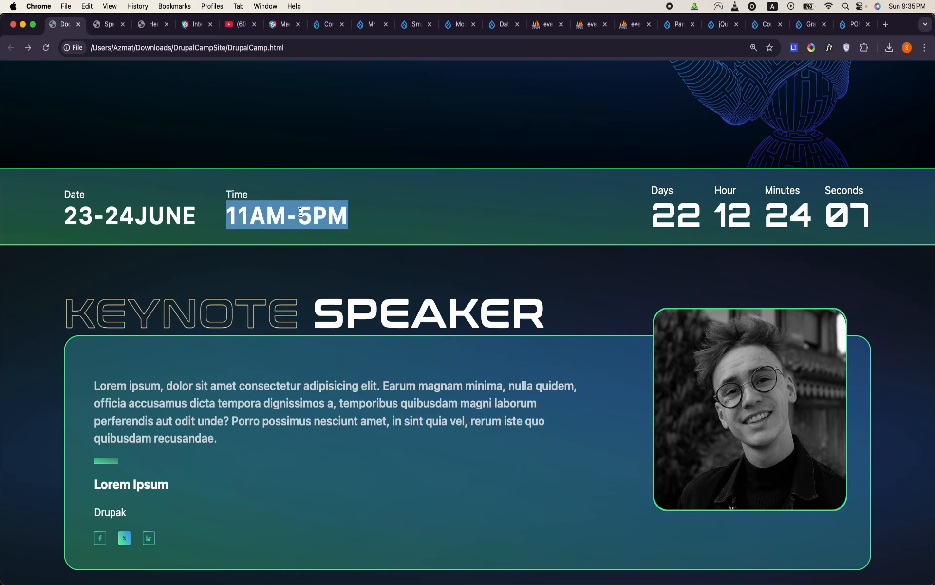
- Examine the mockup's Experts Speakers, Previous Camps, training and Past DrupalCamps Videos sections
scroll(302, 211, "down", 4)
scroll(334, 381, "down", 7)
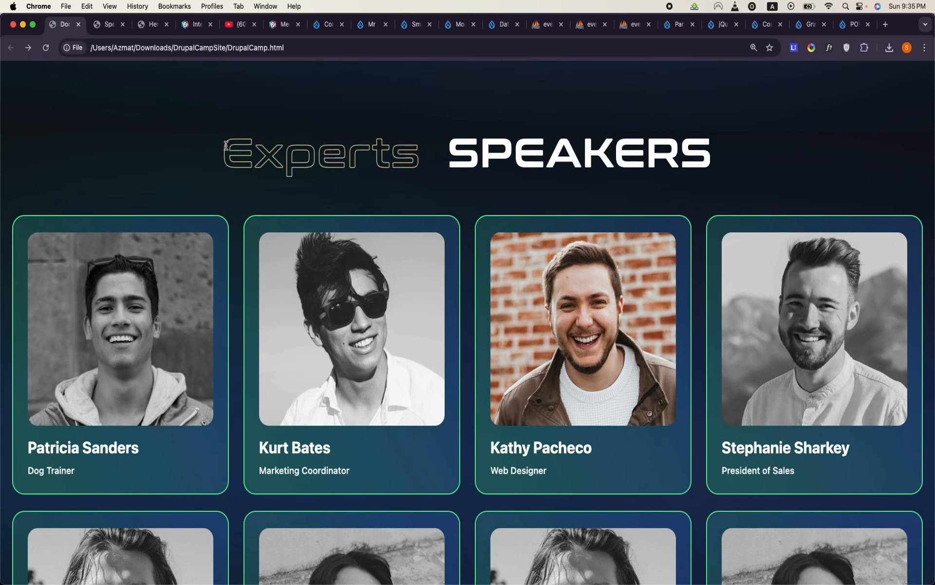
left_click_drag(225, 145, 695, 58)
scroll(765, 149, "down", 11)
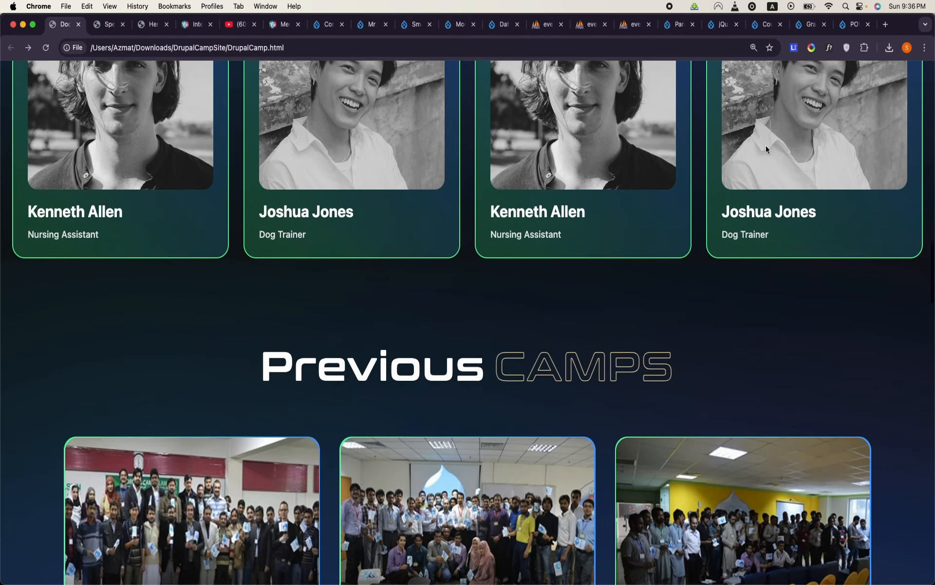
scroll(766, 146, "down", 3)
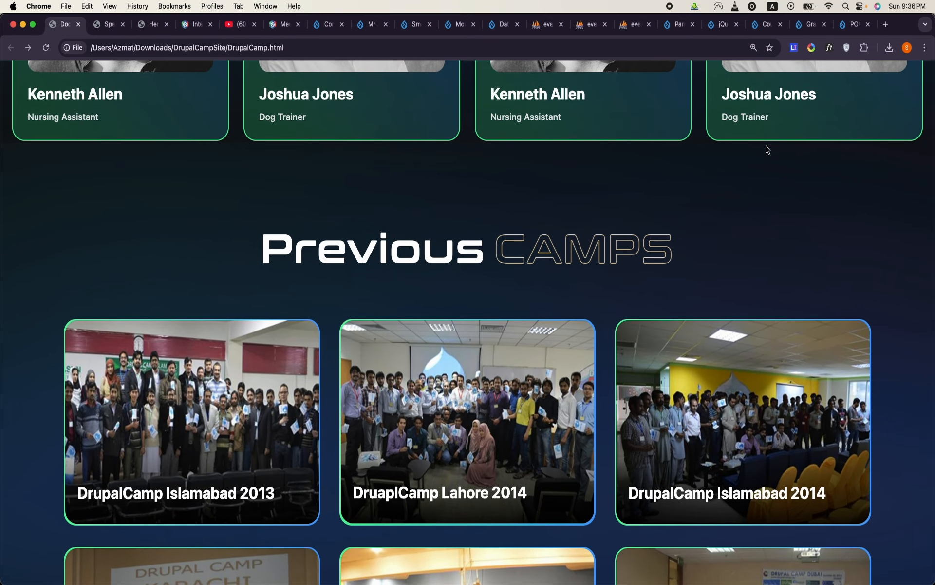
scroll(674, 162, "down", 4)
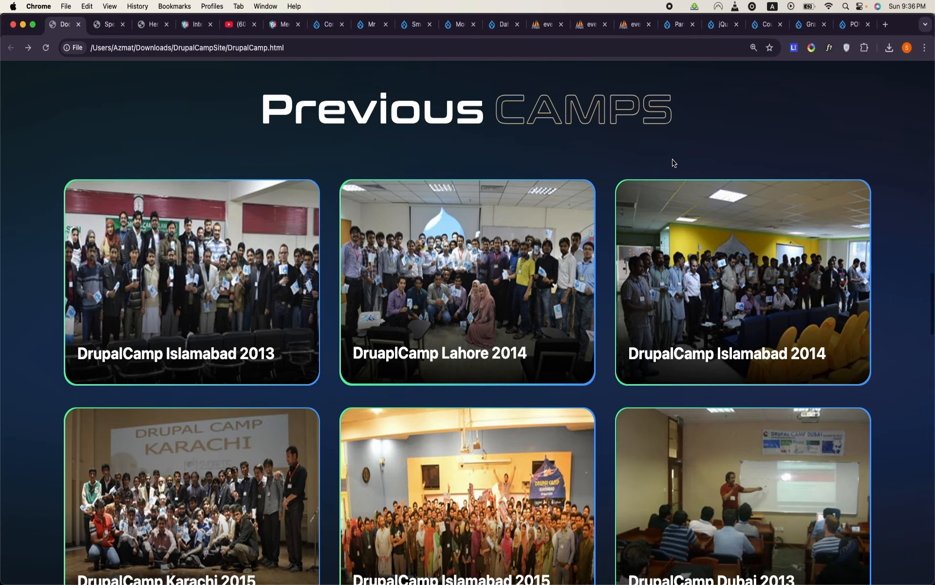
scroll(674, 162, "down", 20)
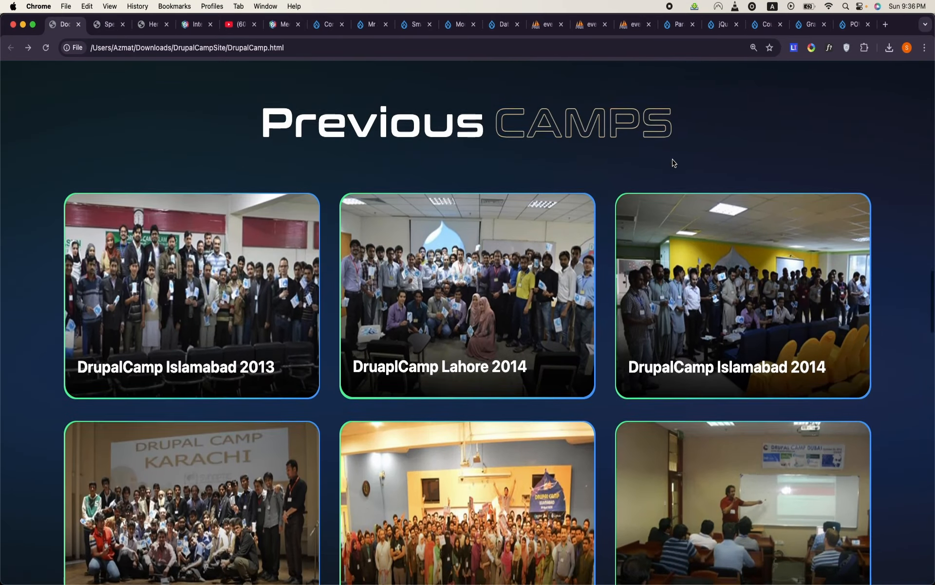
scroll(674, 162, "down", 15)
scroll(672, 167, "up", 8)
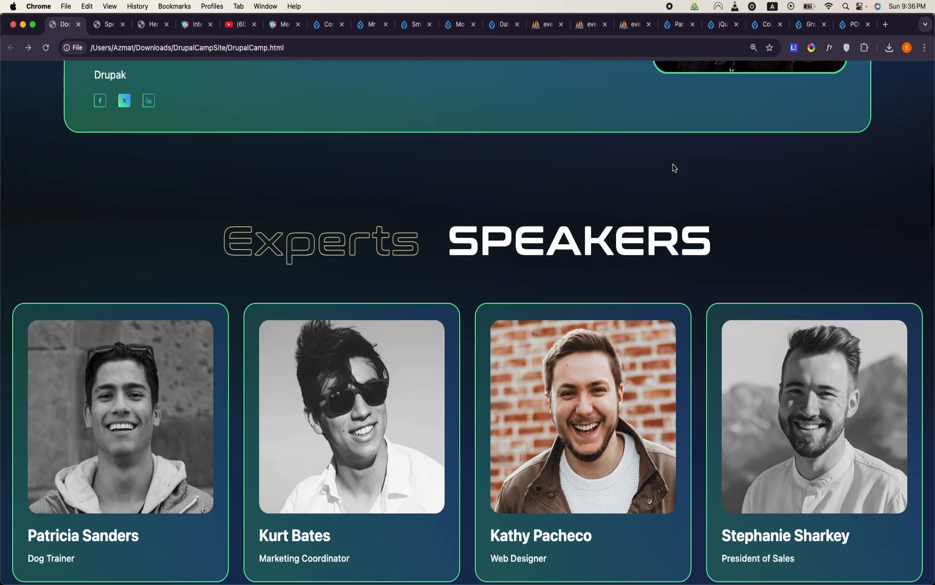
triple_click(428, 363)
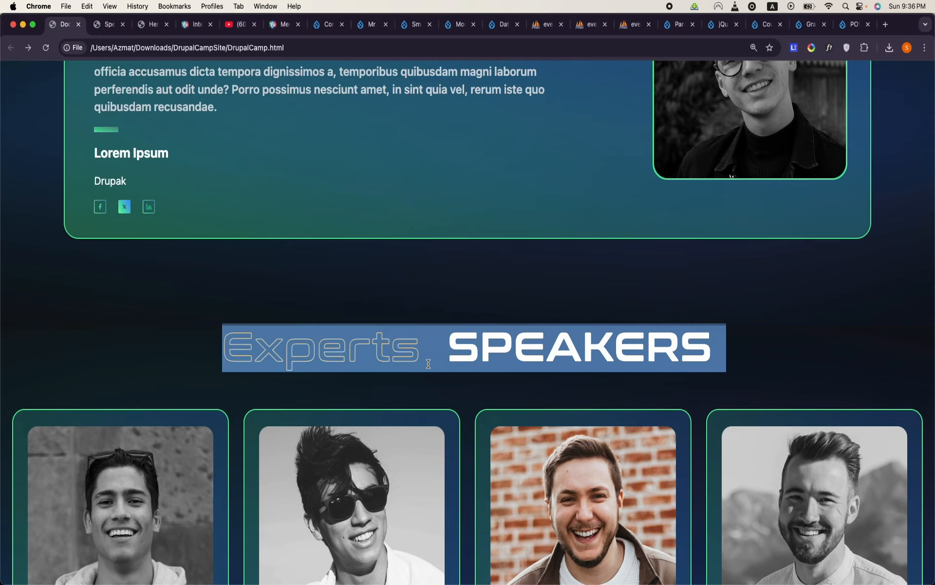
scroll(429, 363, "up", 20)
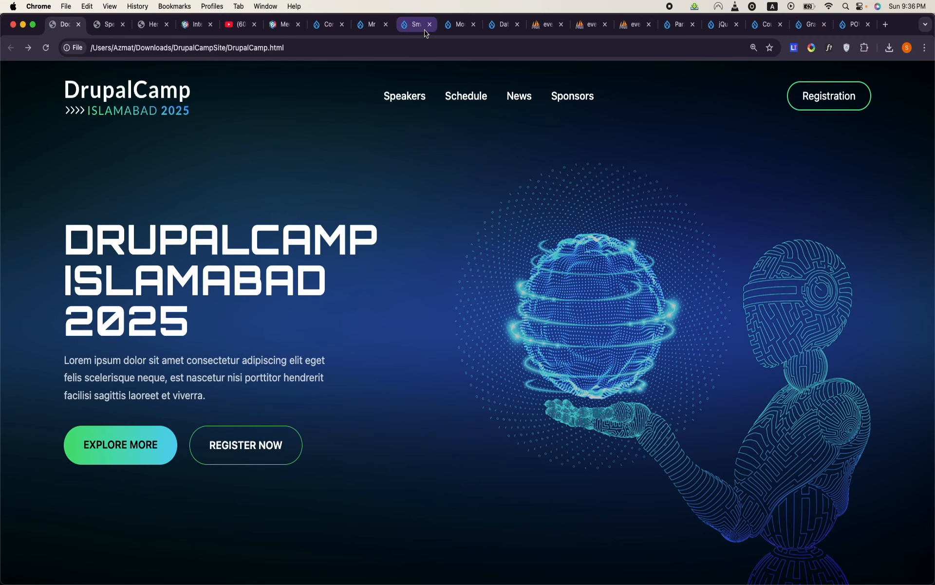
- Return to the Drupal site and open the form for adding a new Event group
left_click(494, 31)
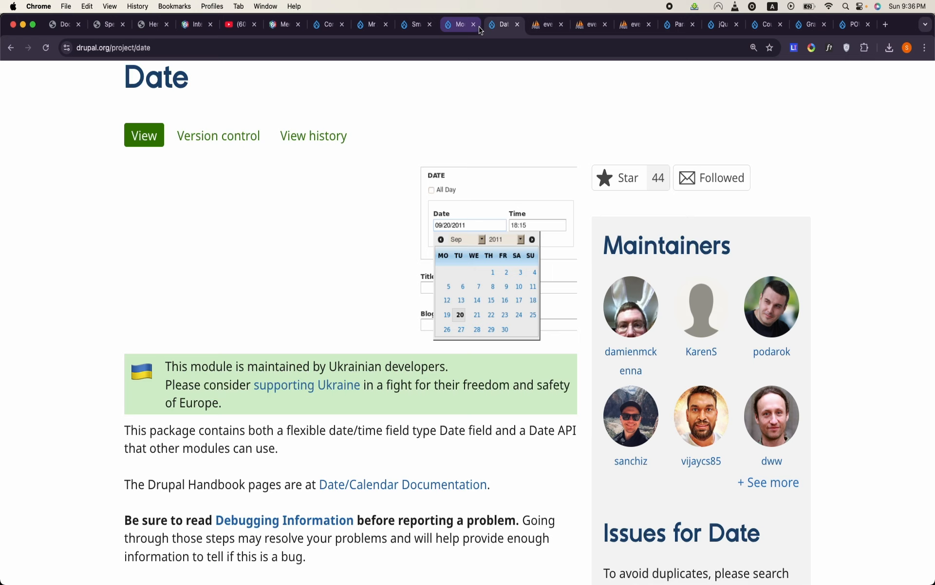
left_click(462, 31)
left_click(423, 30)
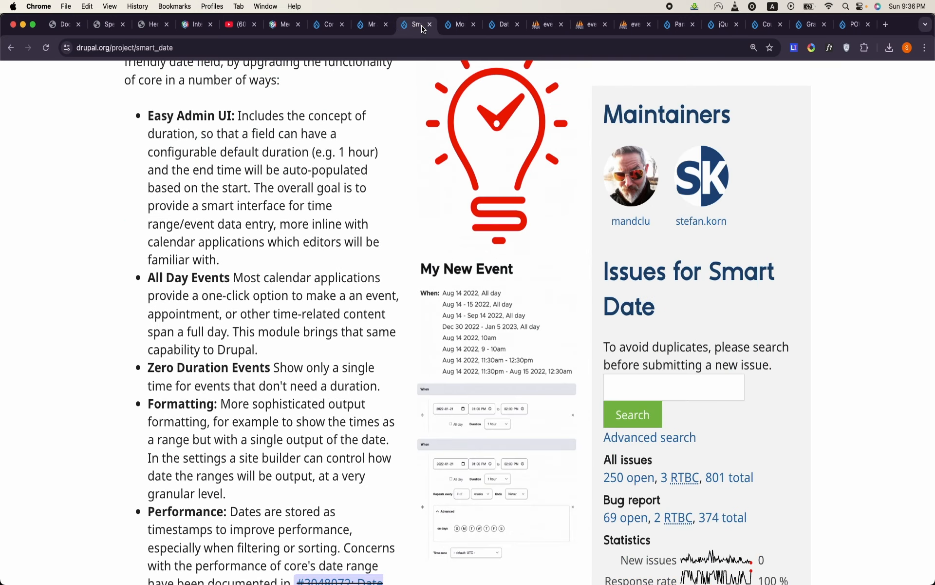
left_click(373, 31)
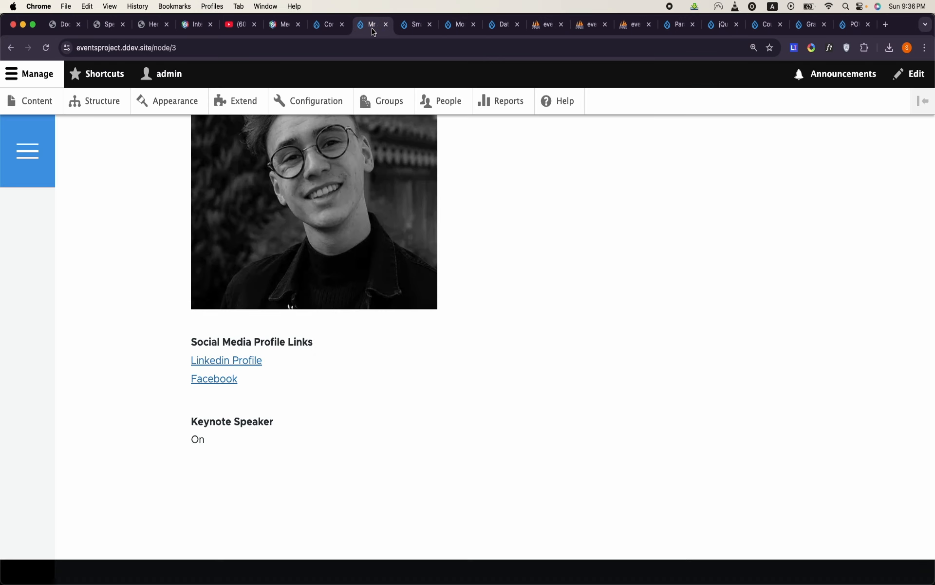
left_click(388, 101)
left_click(99, 245)
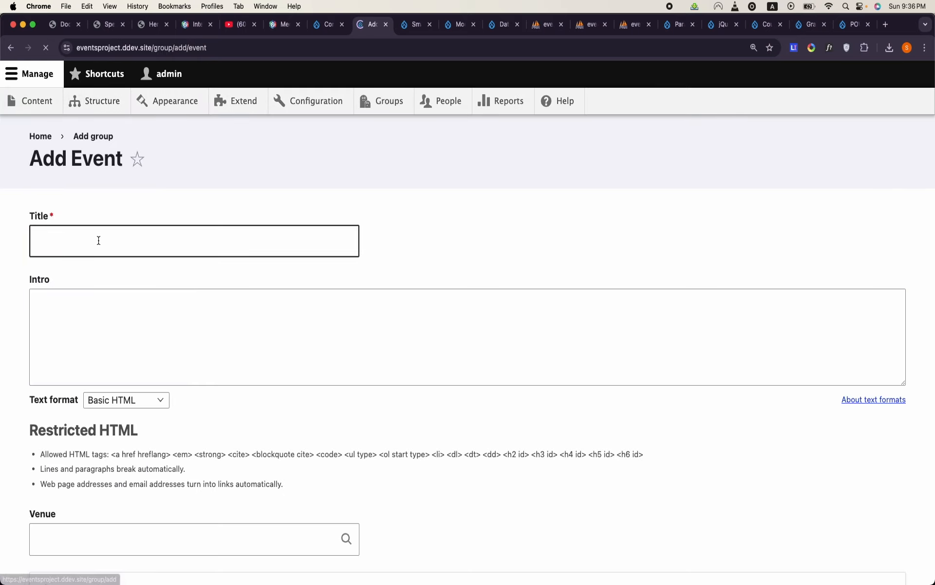
- Title the new event Drupal Camp Islamabad
left_click(105, 251)
type("Drupal C")
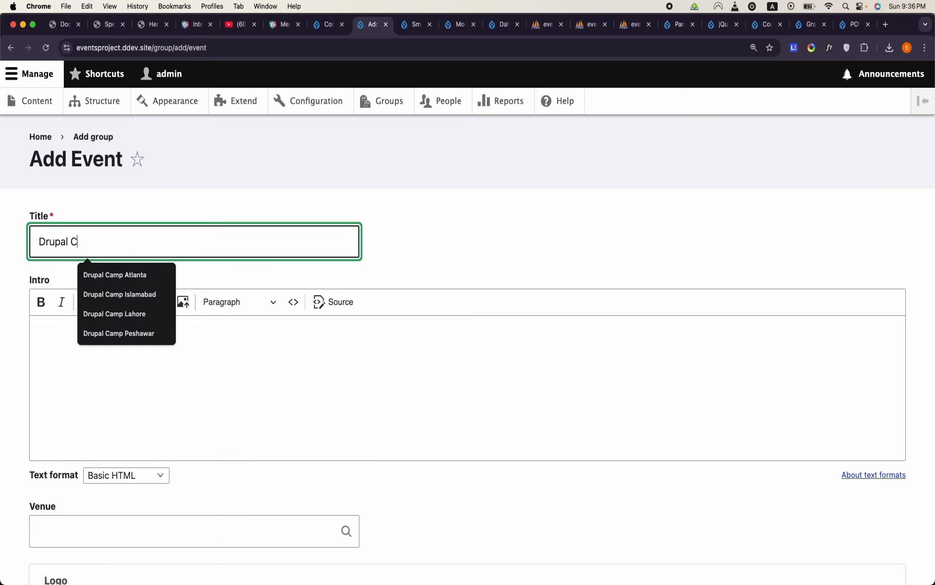
type("amp i")
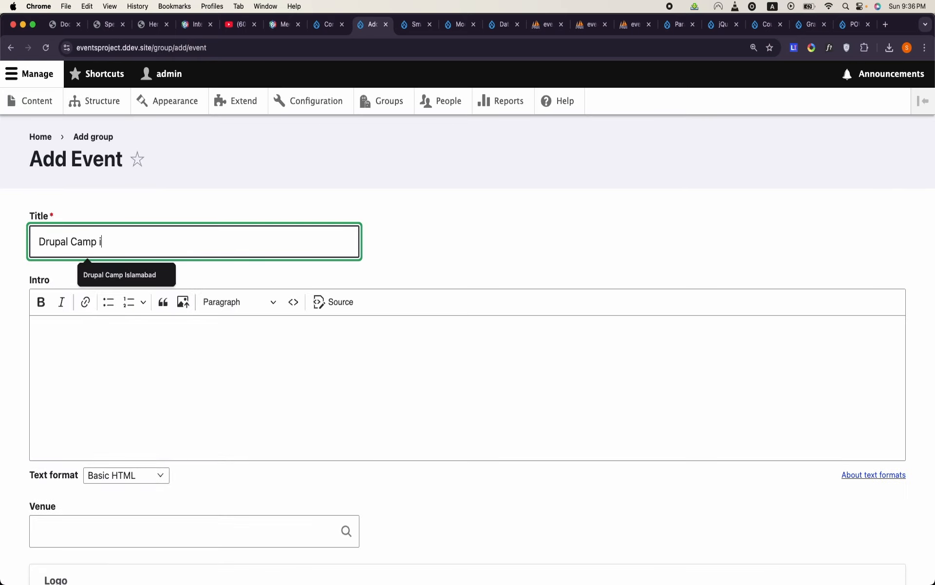
key("BackSpace")
type("Islamabad")
- Capture a screenshot of the DrupalCamp Islamabad 2025 logo from the DrupalCamp.html mockup and return to the Add Event form
left_click(63, 25)
scroll(166, 199, "down", 1)
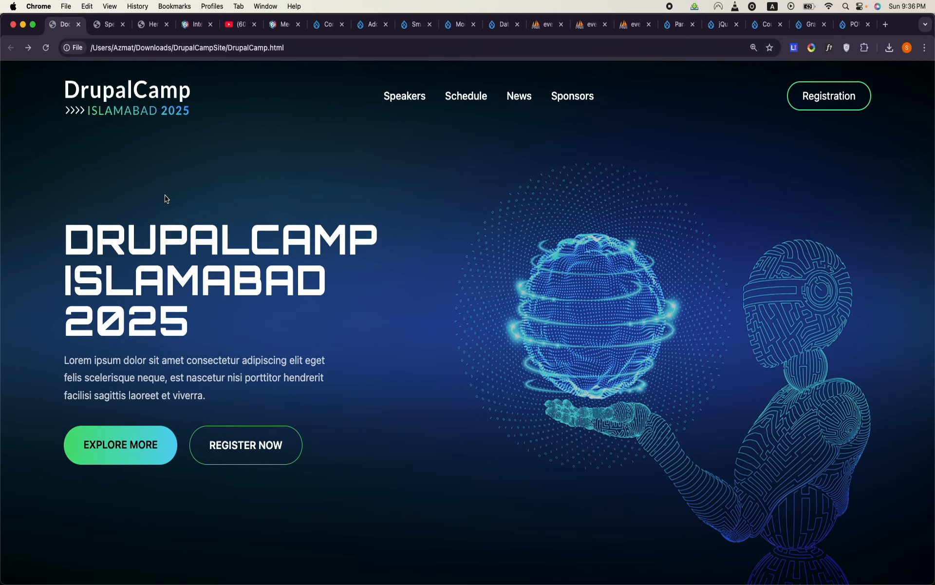
key("super+shift+4")
left_click_drag(59, 76, 201, 127)
left_click(404, 30)
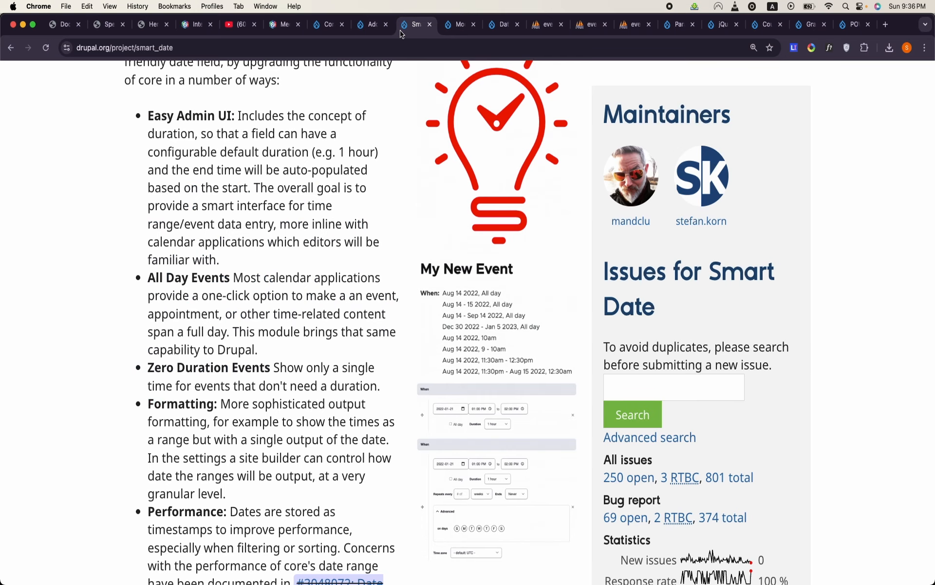
left_click(448, 32)
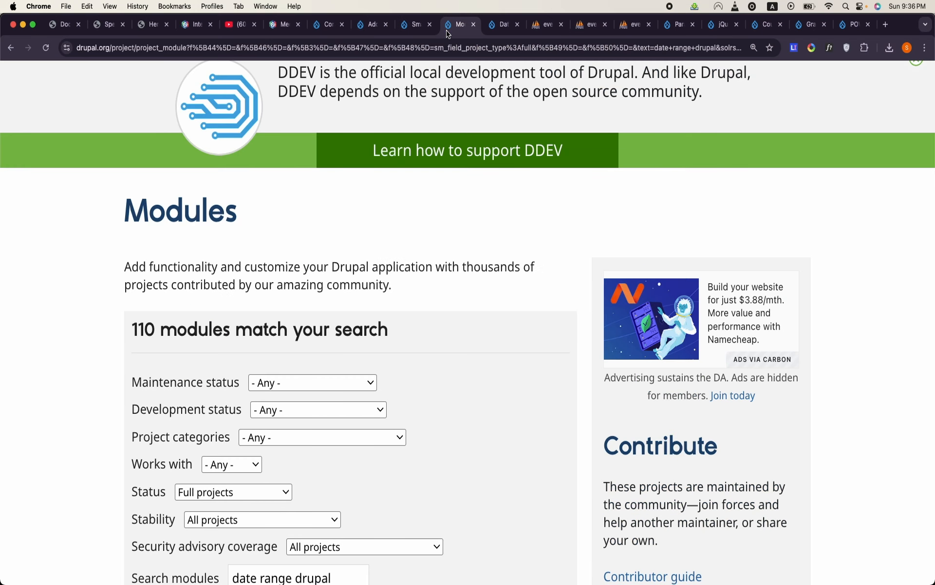
left_click(359, 32)
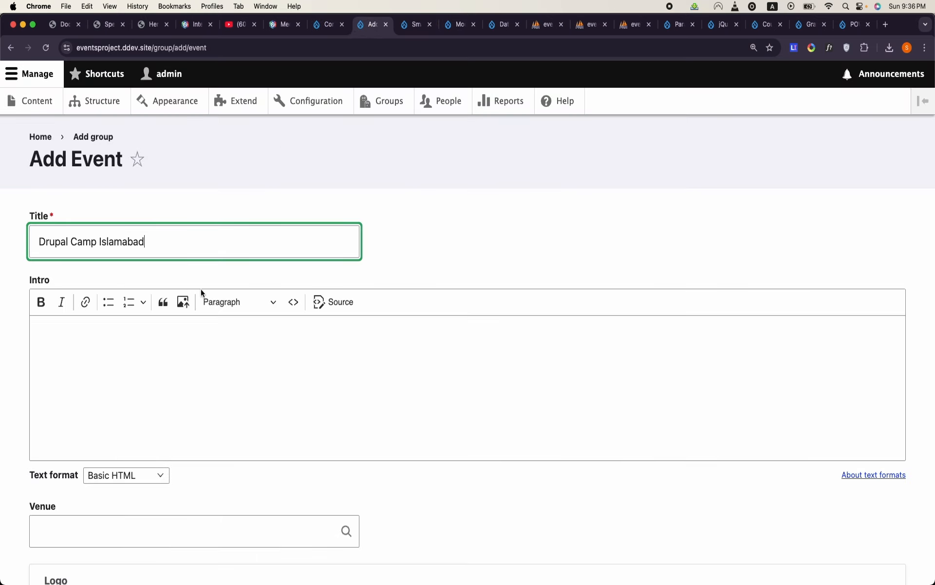
- Fill the event's Intro with five generated paragraphs of Classic Lorem Ipsum text
left_click(190, 363)
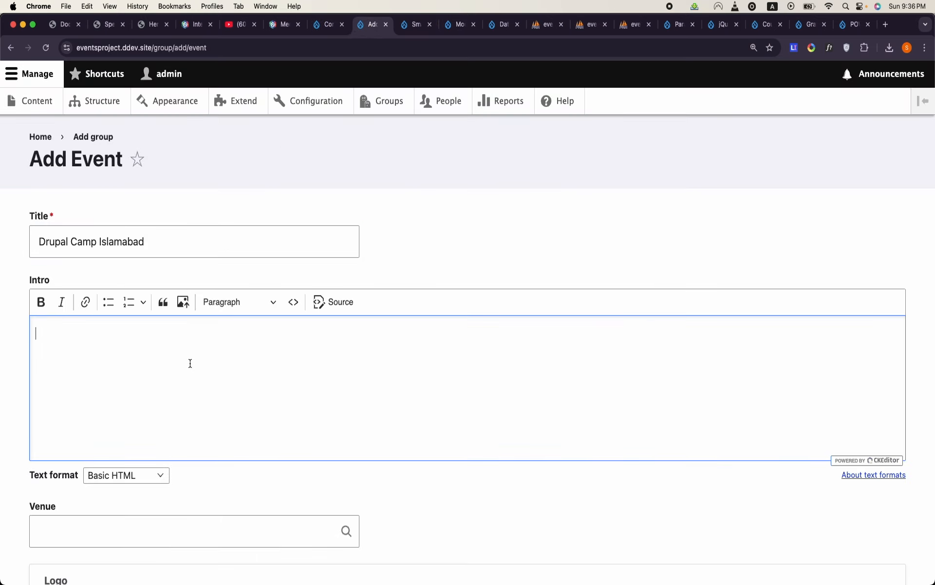
left_click(793, 47)
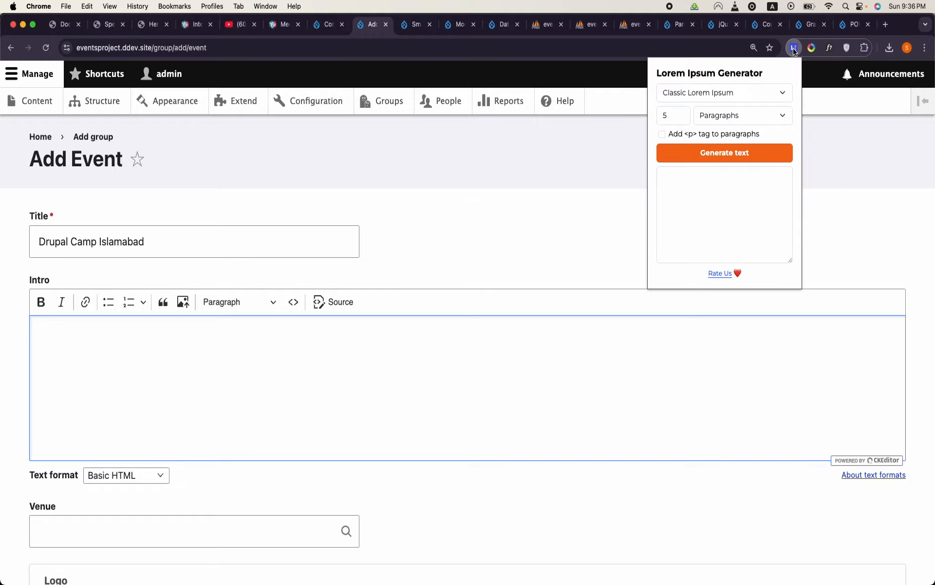
left_click(739, 159)
left_click(724, 276)
left_click(536, 384)
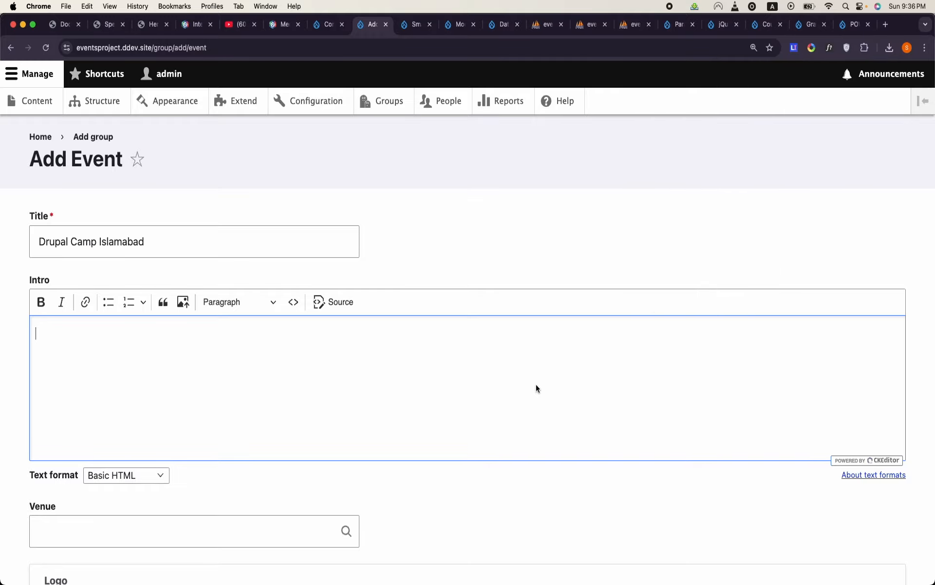
key("cmd+v")
scroll(535, 384, "down", 5)
left_click(273, 215)
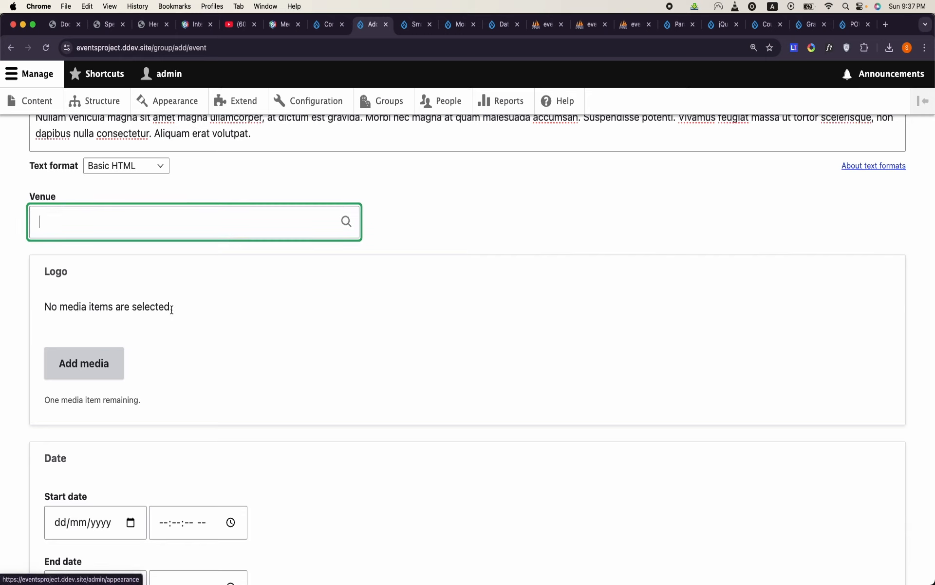
- Upload Screenshot 2025-06-01 at 9.36.37 PM.png from the Desktop as the event logo, with alternative text DC Isb
left_click(85, 363)
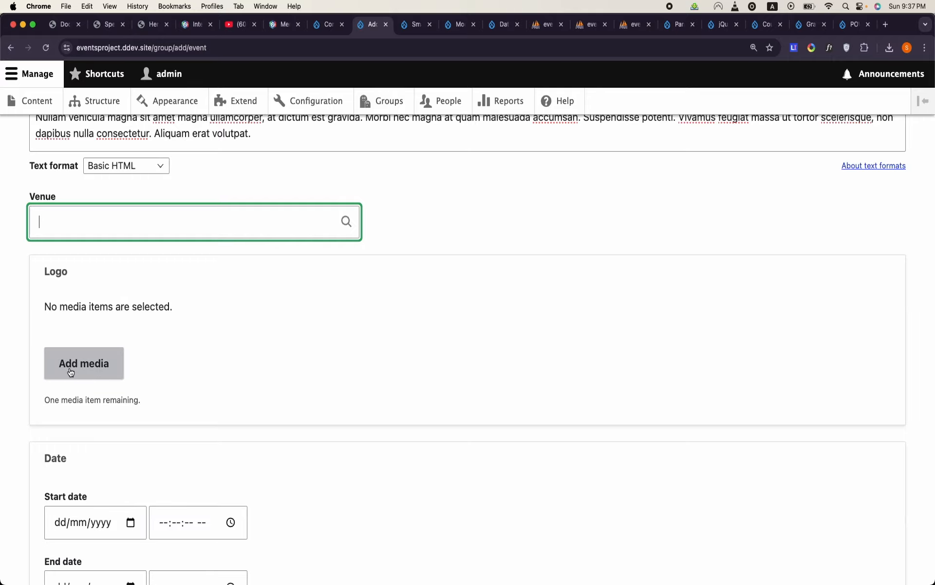
left_click(200, 182)
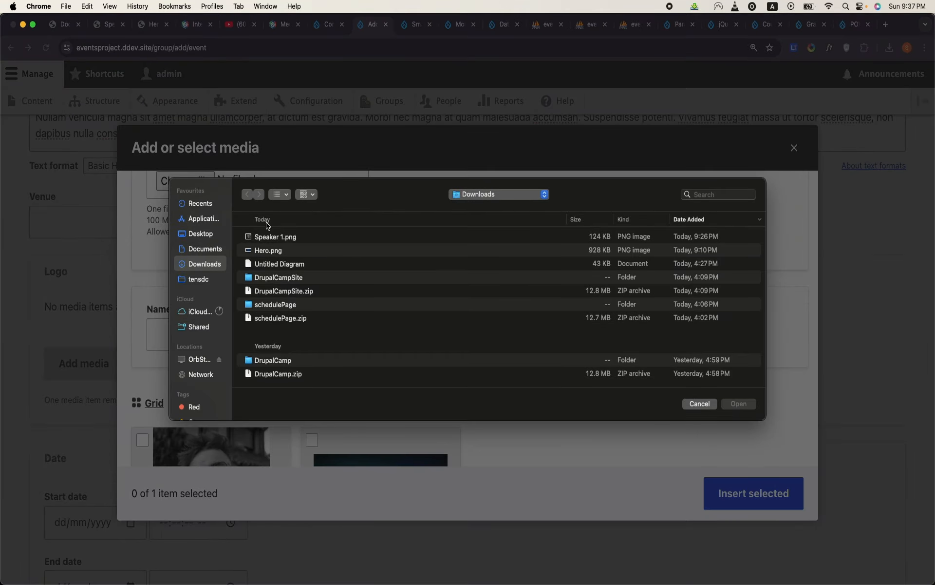
left_click(203, 235)
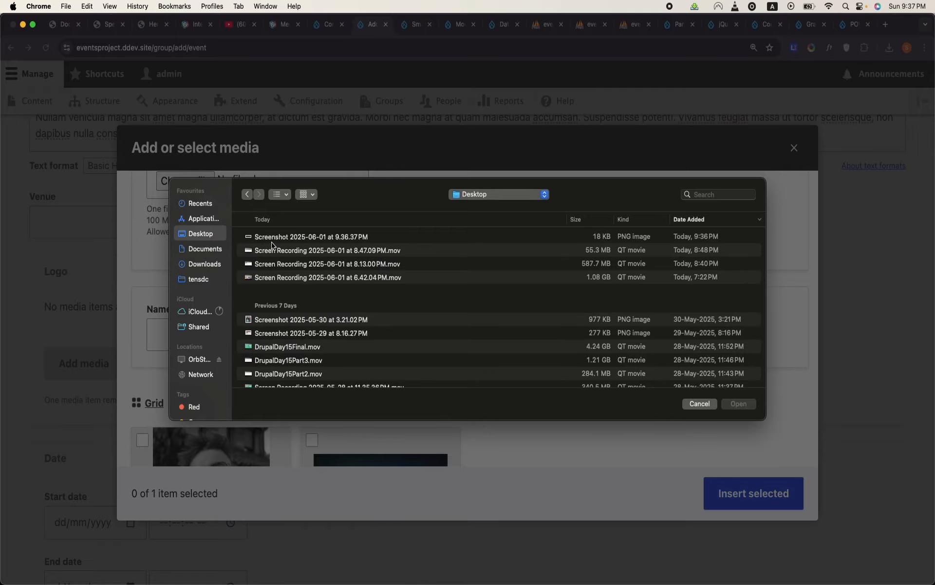
double_click(271, 242)
left_click(361, 343)
type("DC Isb")
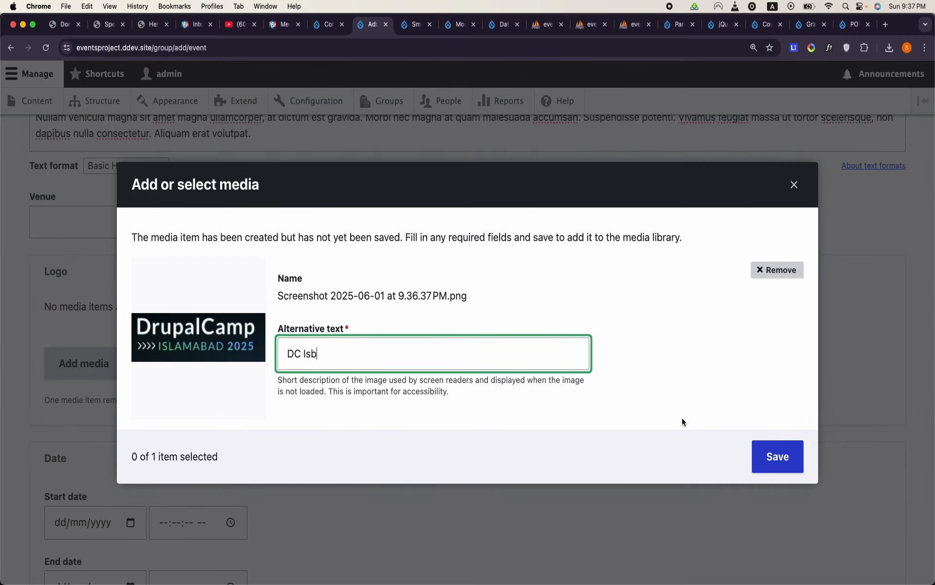
left_click(774, 454)
left_click(770, 483)
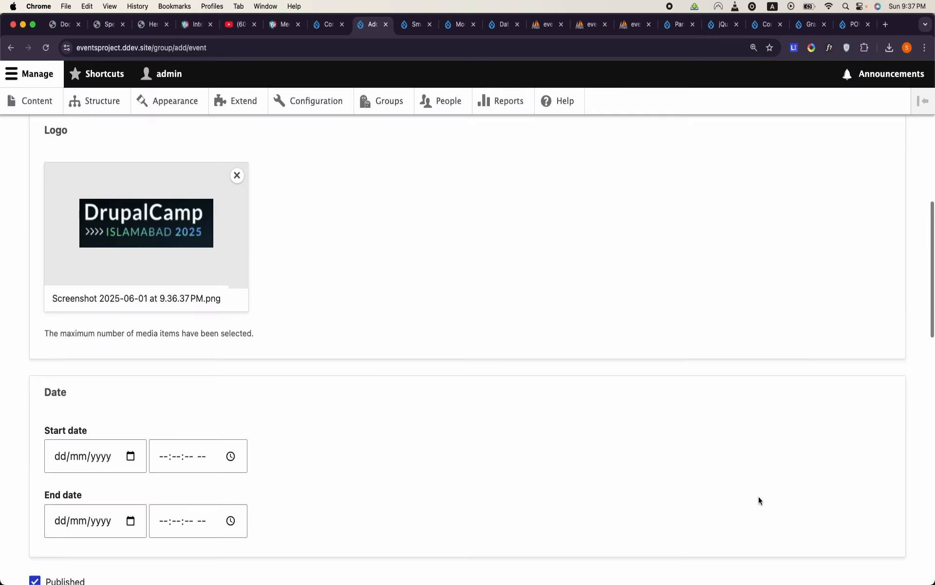
- Set the event's start date to 05/05/2026 and its start time to 09:00:00 AM
scroll(411, 440, "down", 1)
left_click(64, 422)
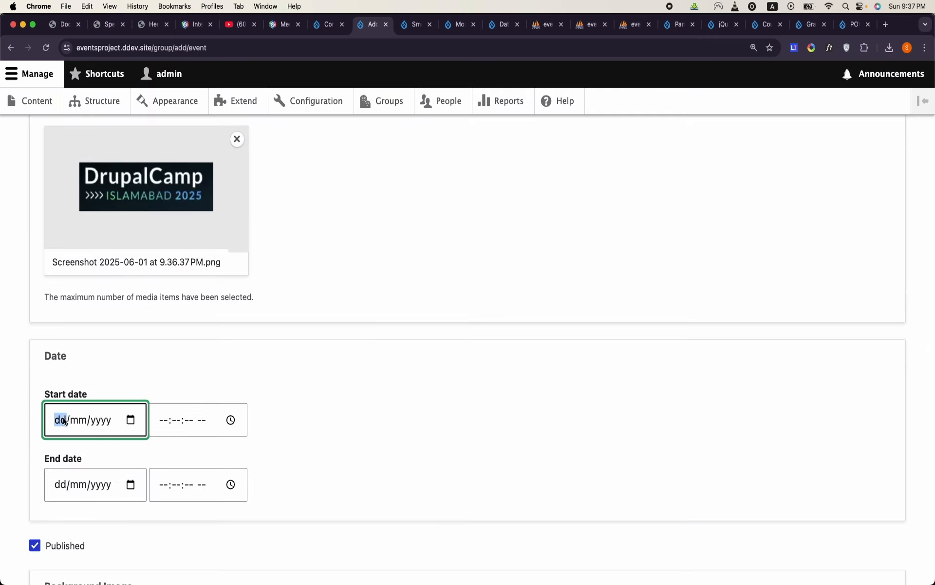
type("0504")
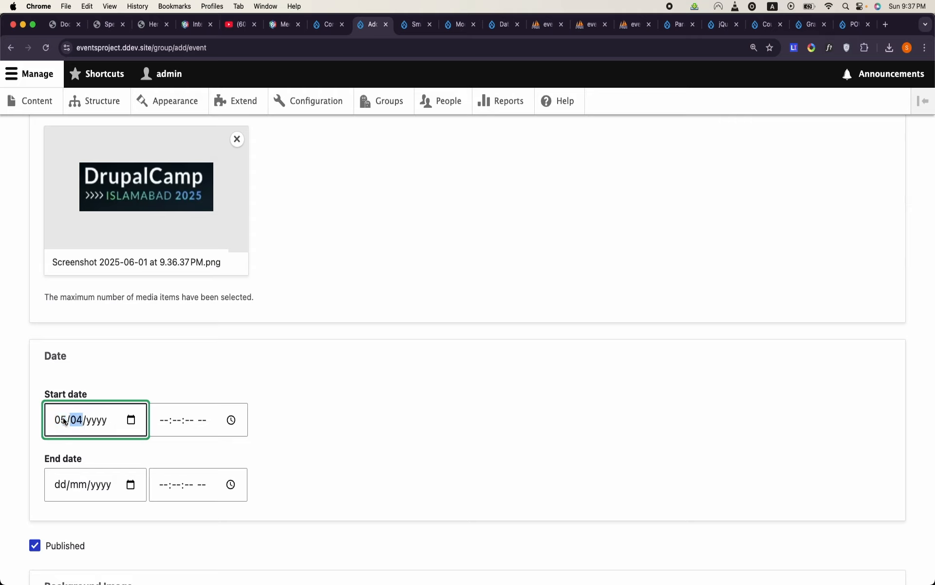
type("052025")
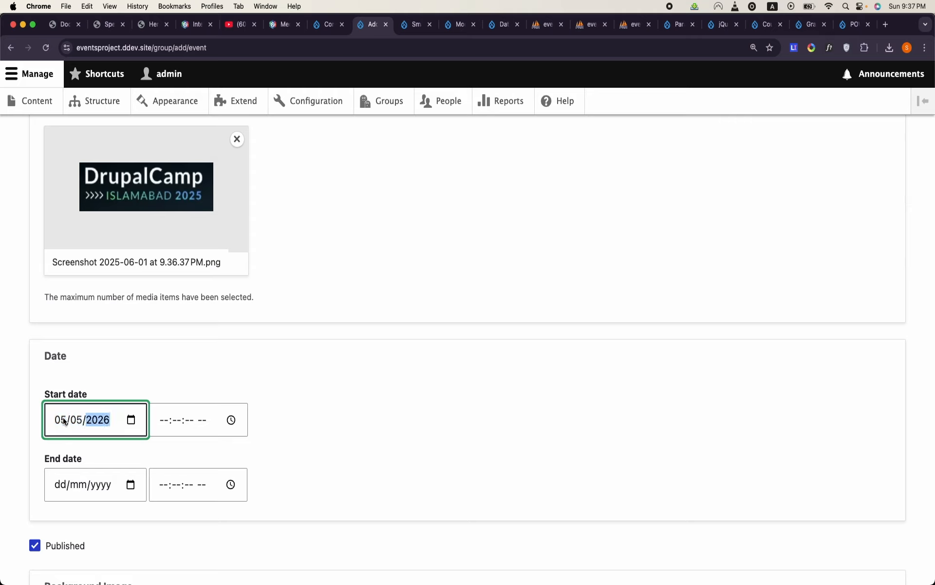
left_click(159, 421)
type("1")
type("9:--:-- --")
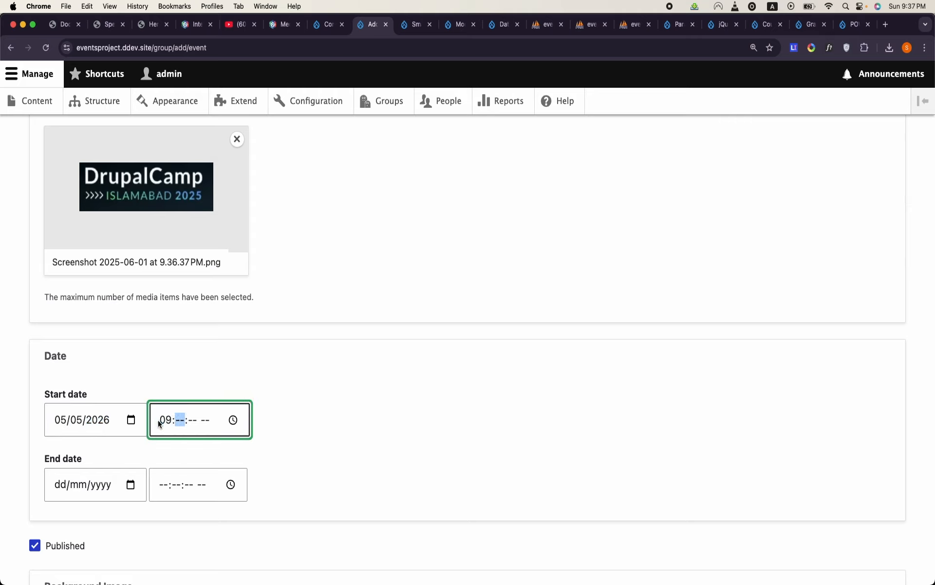
type("0000a")
- Set the event's end date to 07/05/2026
left_click(61, 484)
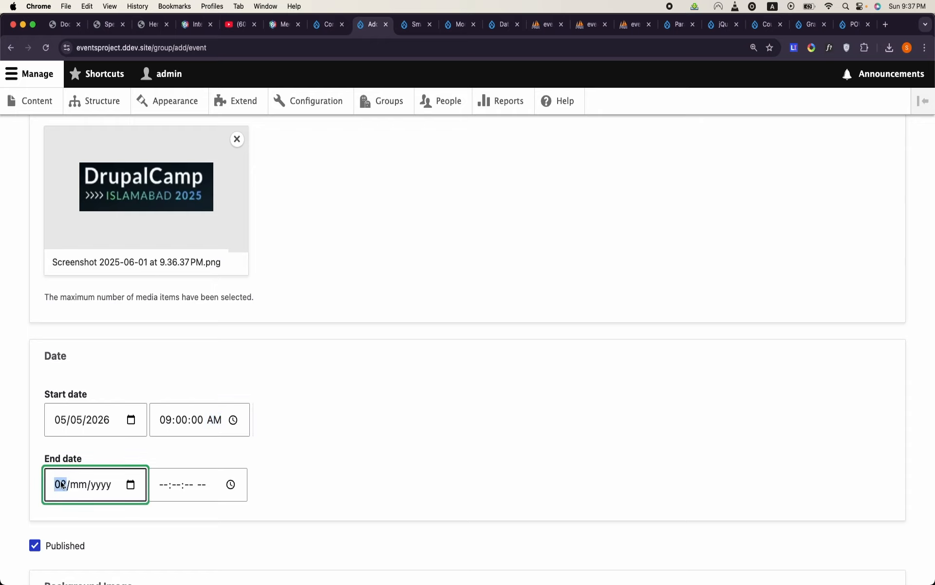
type("0")
key("Up")
key("Up")
key("Right")
key("Up")
key("Up")
key("Up")
key("Up")
key("Up")
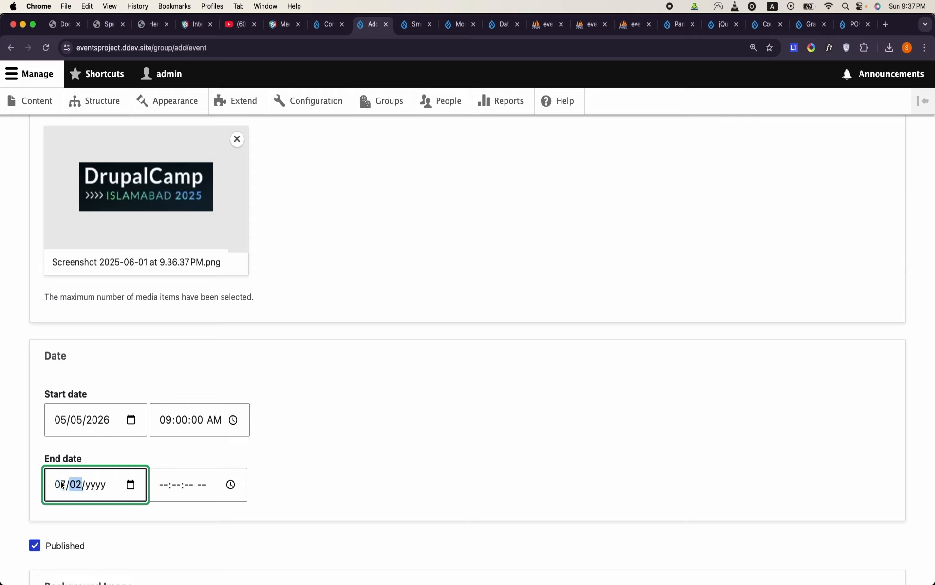
key("Right")
key("Up")
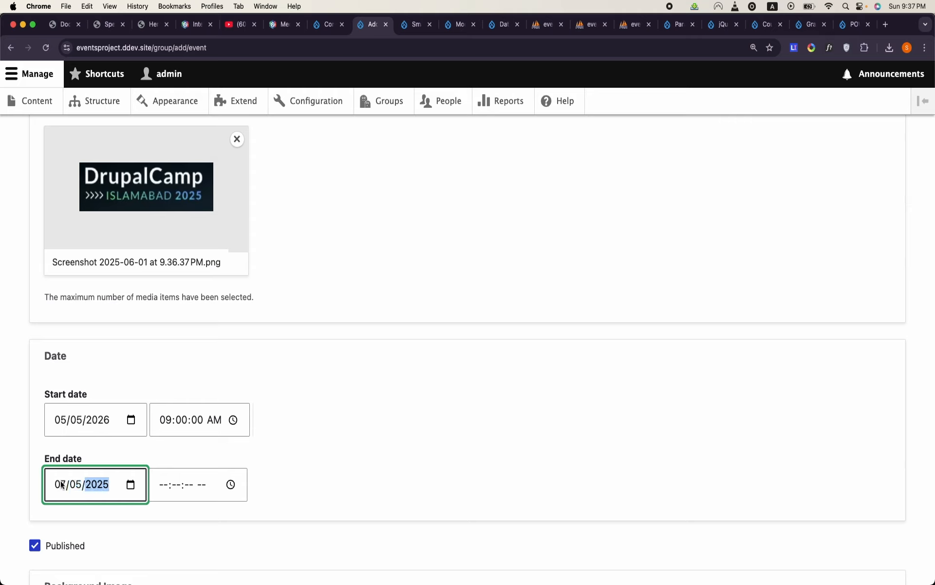
key("Tab")
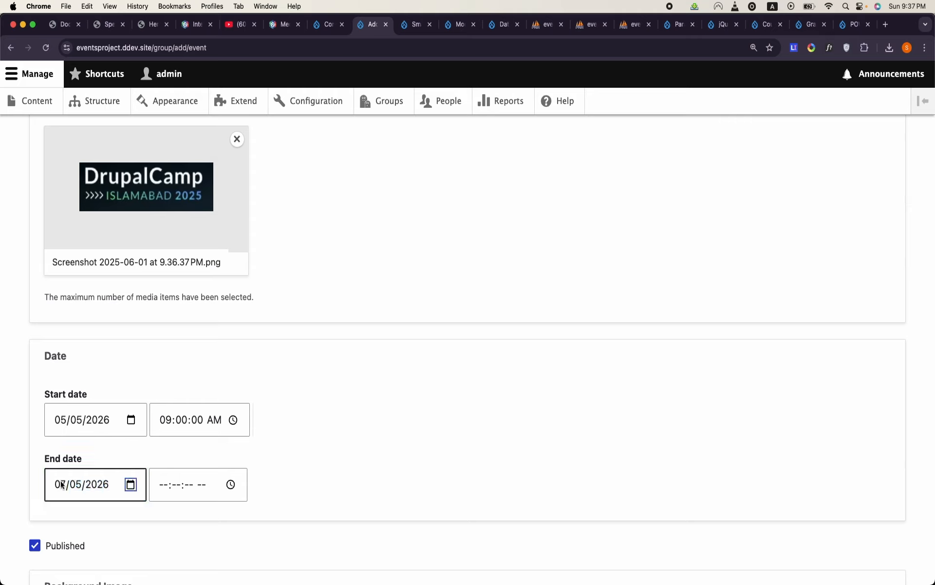
- Set the event's end time to 05:00:00 PM
left_click(155, 489)
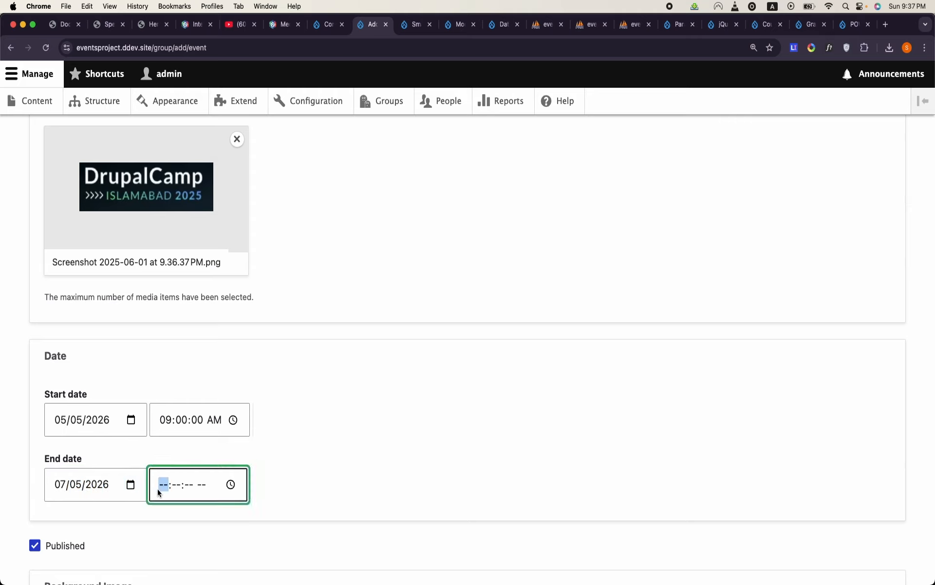
type("5")
type("0000")
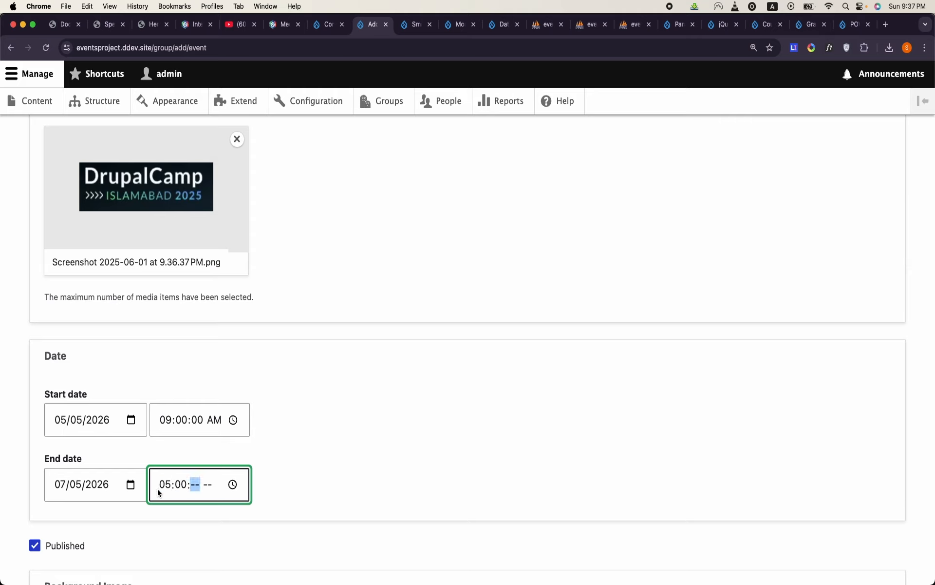
type("p")
- Insert the existing Hero.png from the media library as the event's Background Image
scroll(157, 489, "down", 3)
scroll(157, 489, "down", 1)
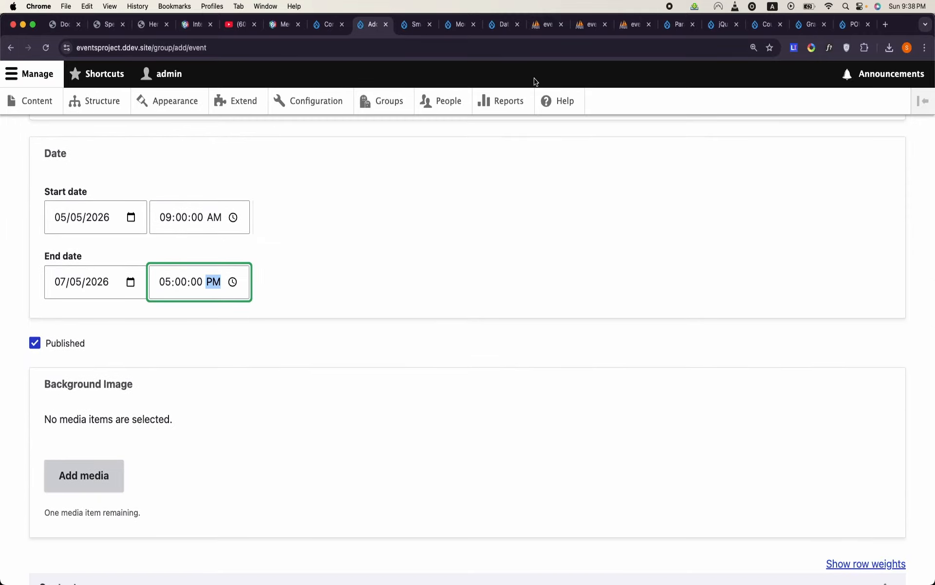
left_click(117, 476)
scroll(285, 392, "down", 3)
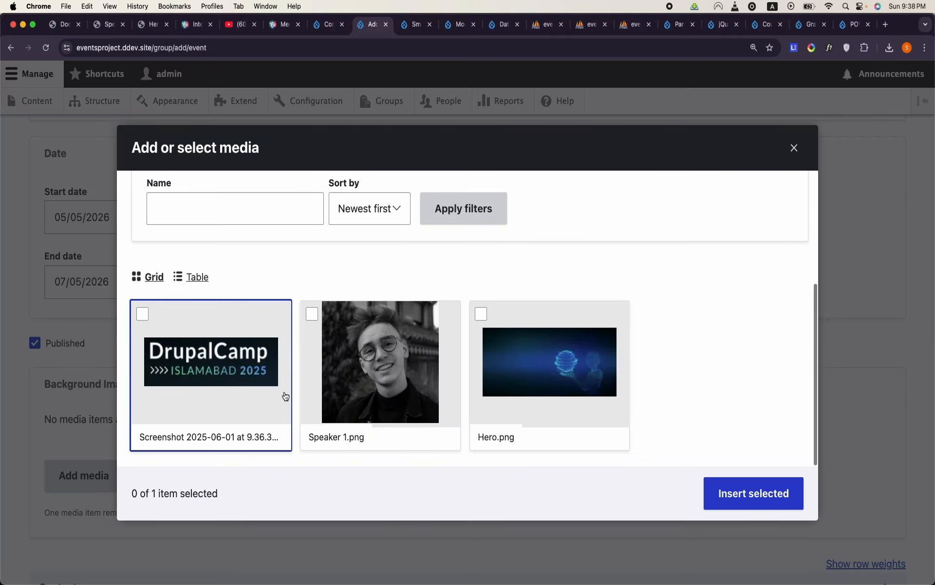
left_click(574, 335)
left_click(760, 501)
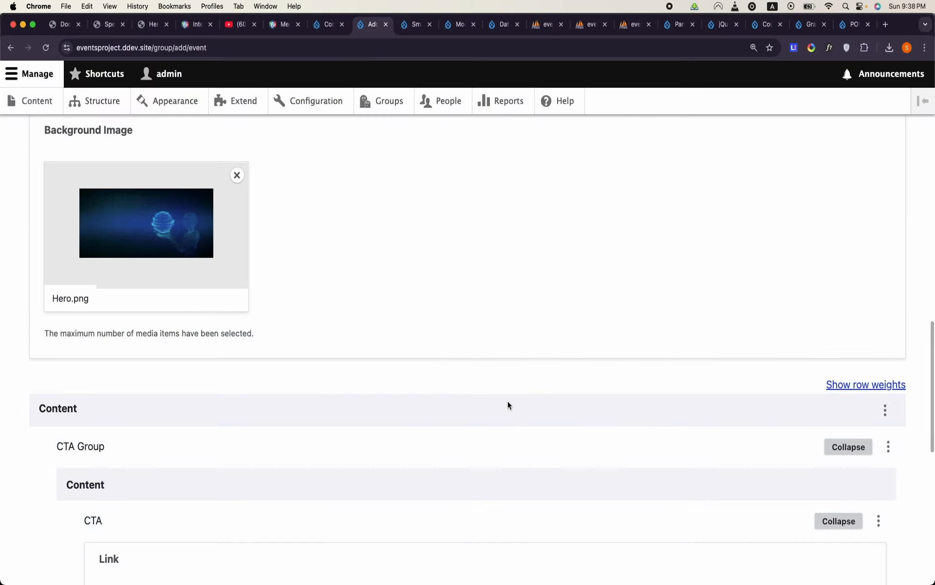
- Check the call-to-action button labels in the mockup's hero section and return to the event's CTA fields
scroll(508, 402, "down", 10)
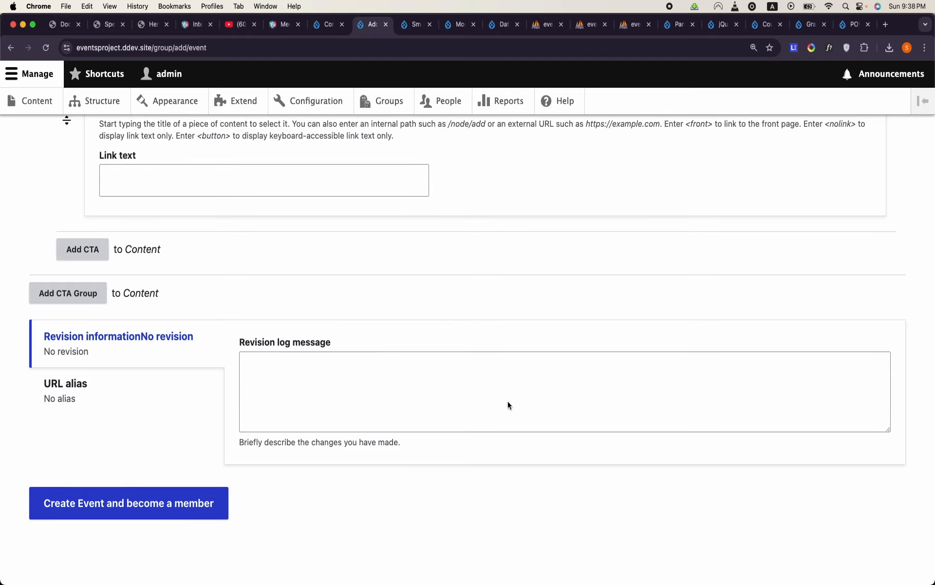
scroll(508, 402, "up", 12)
scroll(508, 401, "down", 4)
left_click(206, 379)
left_click(66, 27)
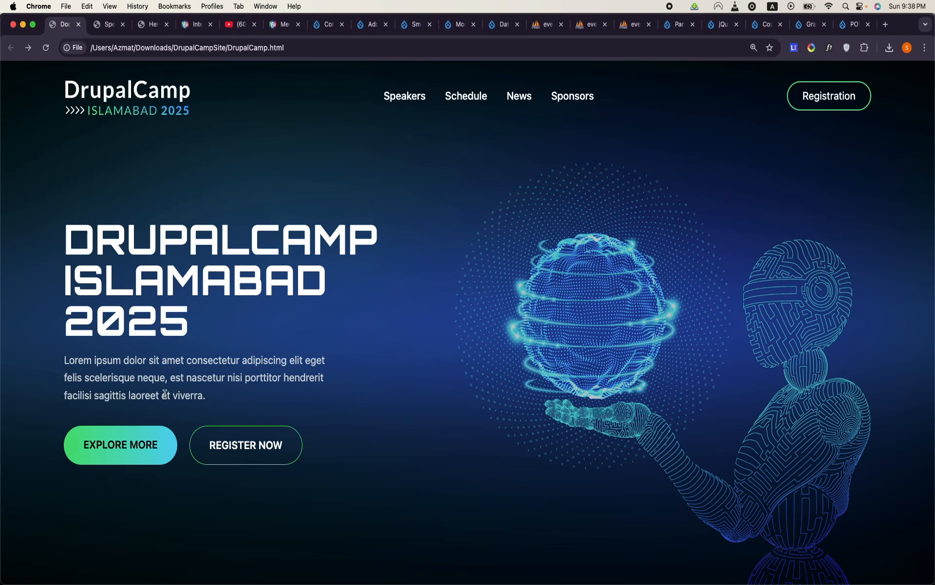
left_click(102, 32)
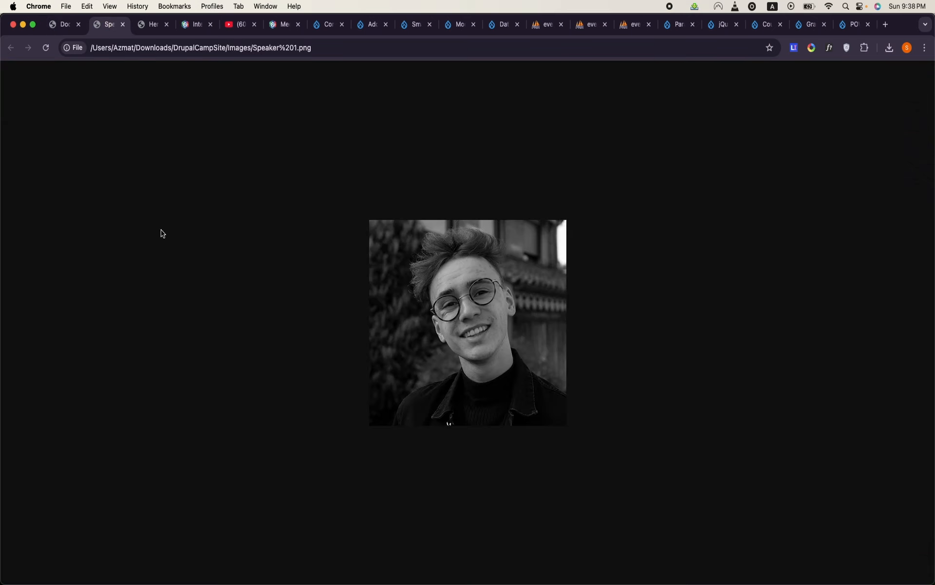
left_click(378, 27)
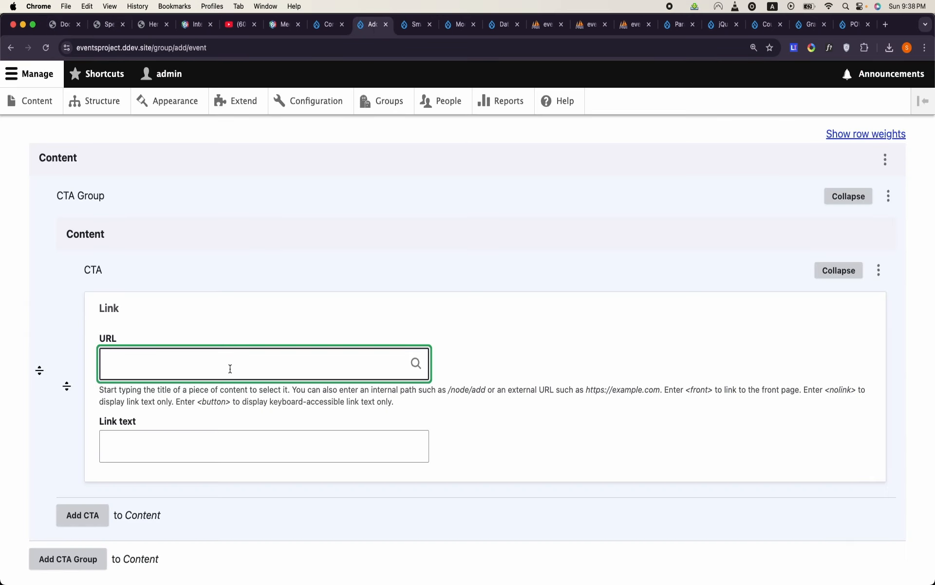
- Set the first CTA's URL to /node/2 and its link text to Register Now
type("/Register Now")
key("BackSpace")
key("BackSpace")
key("BackSpace")
left_click(219, 453)
type("R")
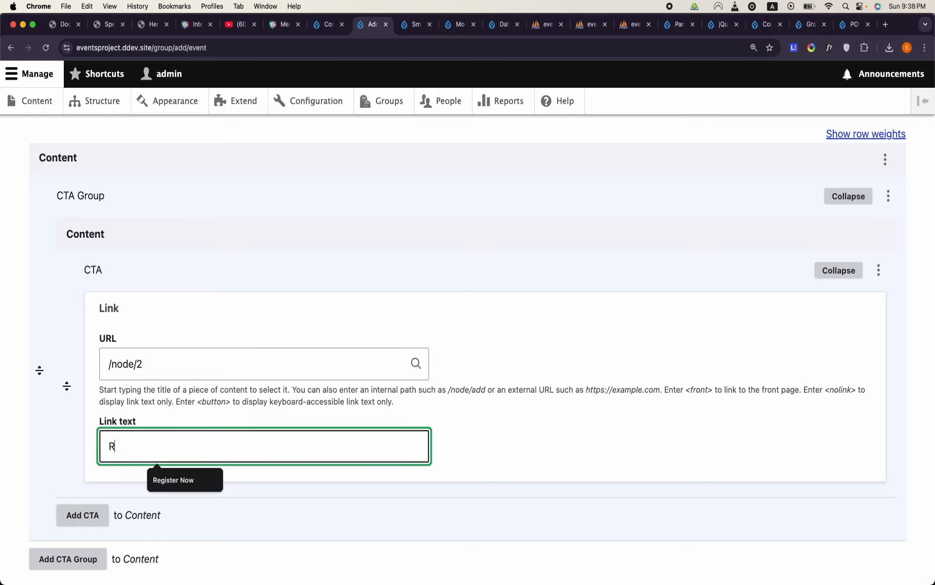
left_click(196, 476)
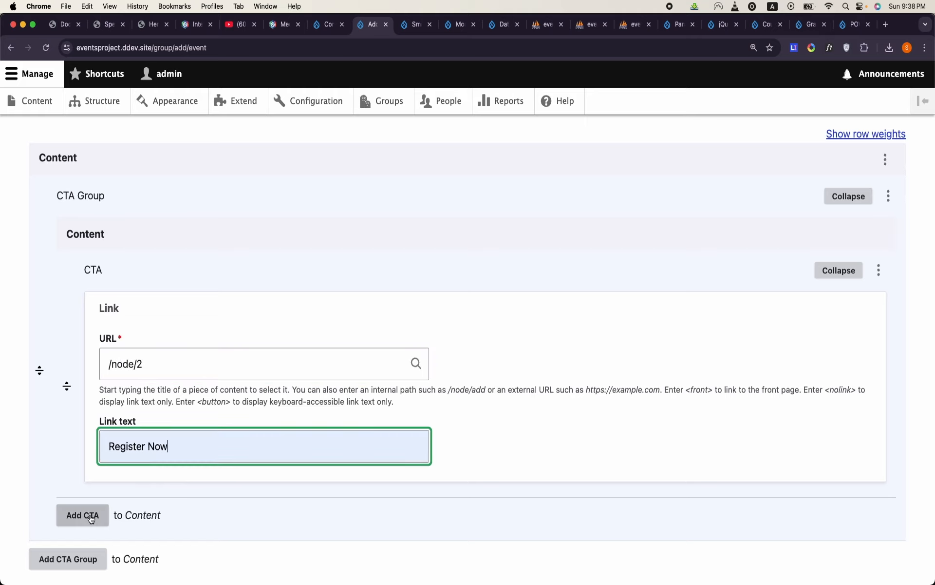
- Add a second CTA to the CTA Group with the URL /node/2 and the link text Explore More
left_click(91, 516)
scroll(180, 453, "down", 3)
left_click(168, 482)
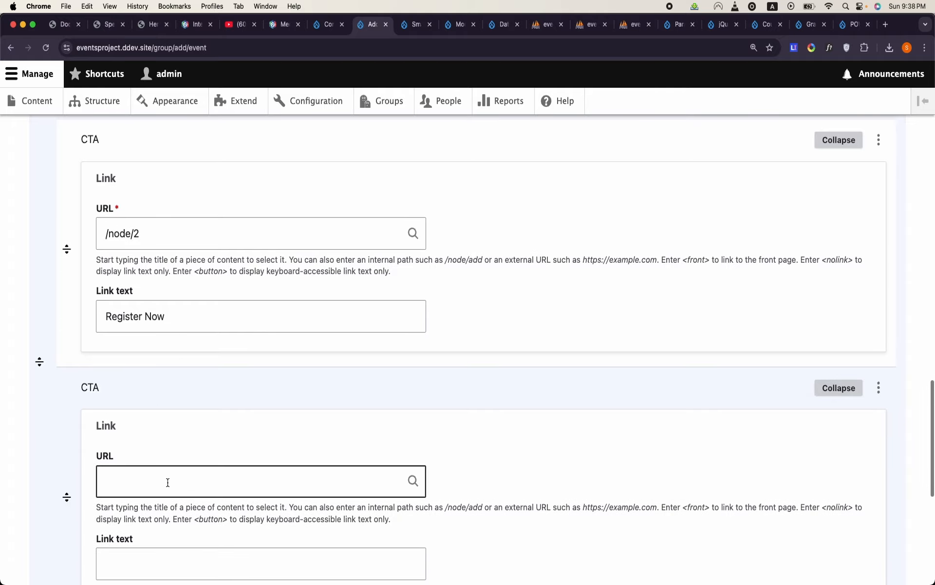
left_click(178, 474)
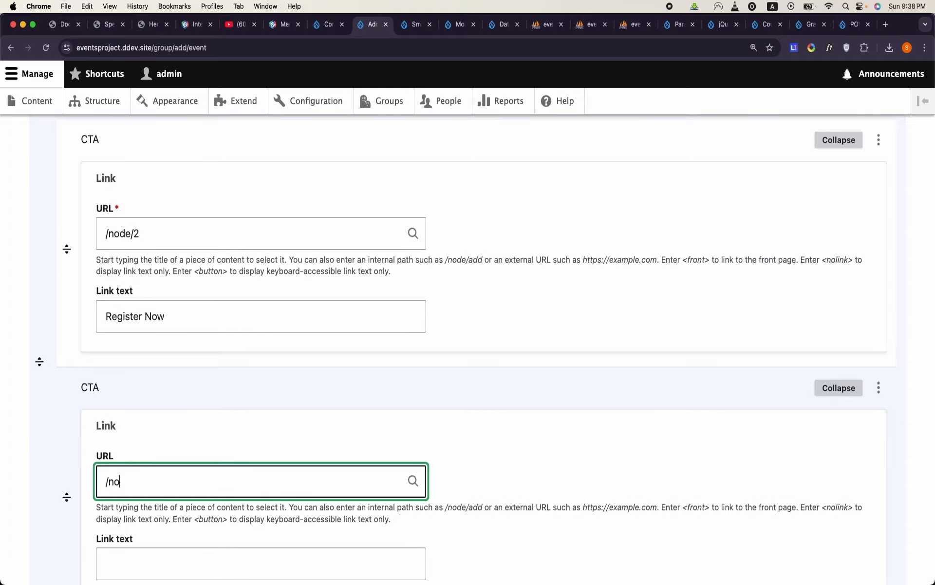
scroll(176, 487, "down", 1)
left_click(175, 516)
type("Explore More")
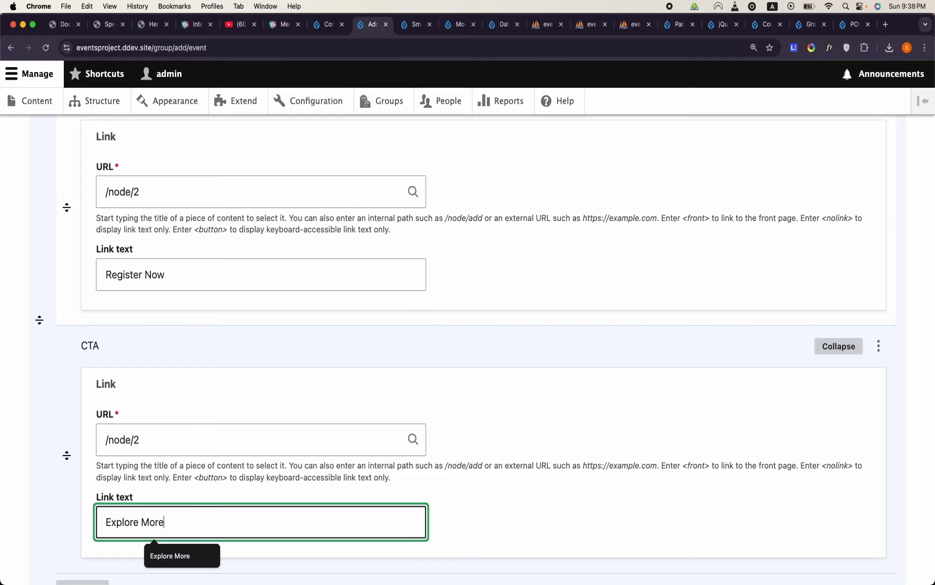
- Create the Drupal Camp Islamabad event as a member after checking its filled-in fields, and review its published page
scroll(467, 349, "down", 5)
scroll(468, 349, "up", 20)
scroll(468, 349, "up", 15)
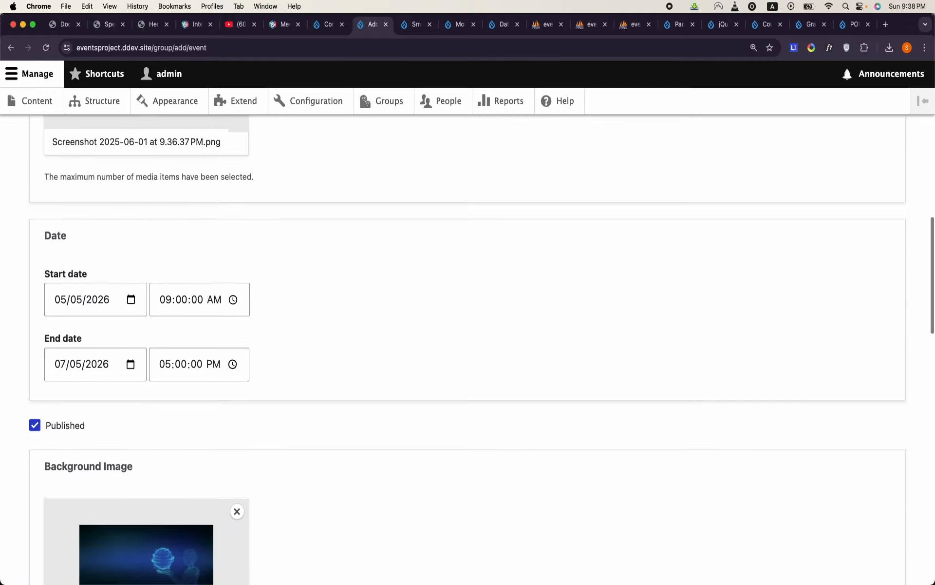
scroll(468, 349, "down", 20)
scroll(468, 350, "down", 10)
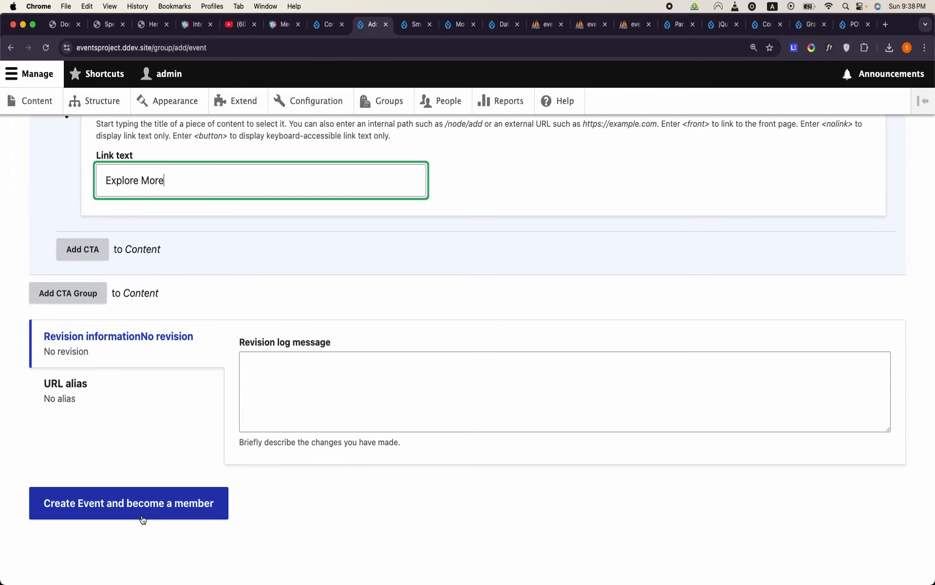
left_click(143, 519)
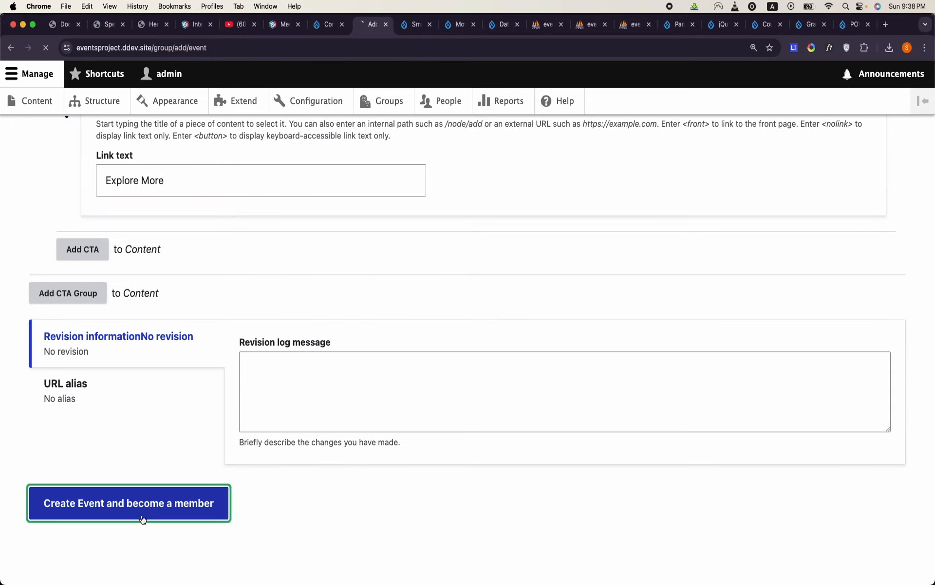
scroll(141, 518, "down", 10)
scroll(142, 518, "down", 10)
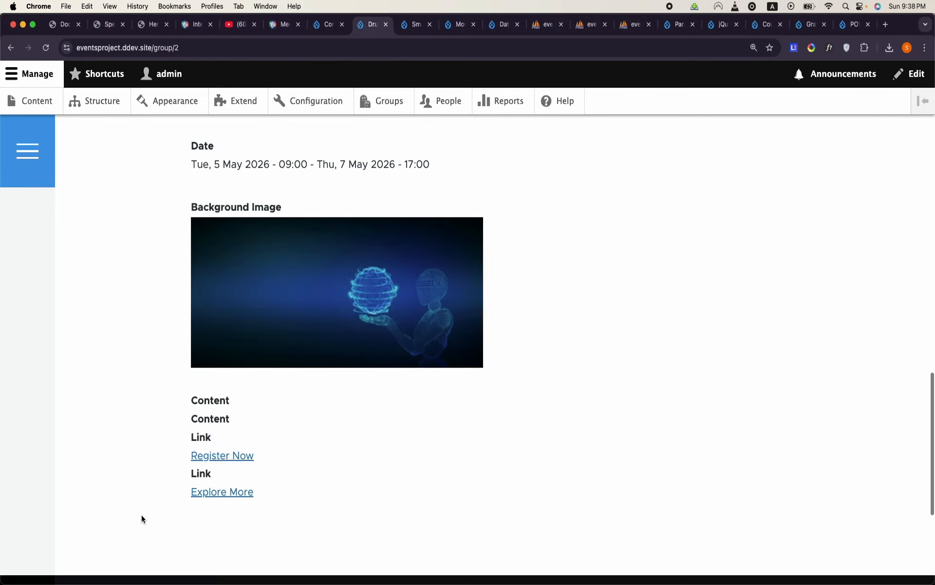
- Open the Drupal Camp Atlanta event for editing and remove Hero.png from its Background Image
left_click(389, 101)
left_click(781, 337)
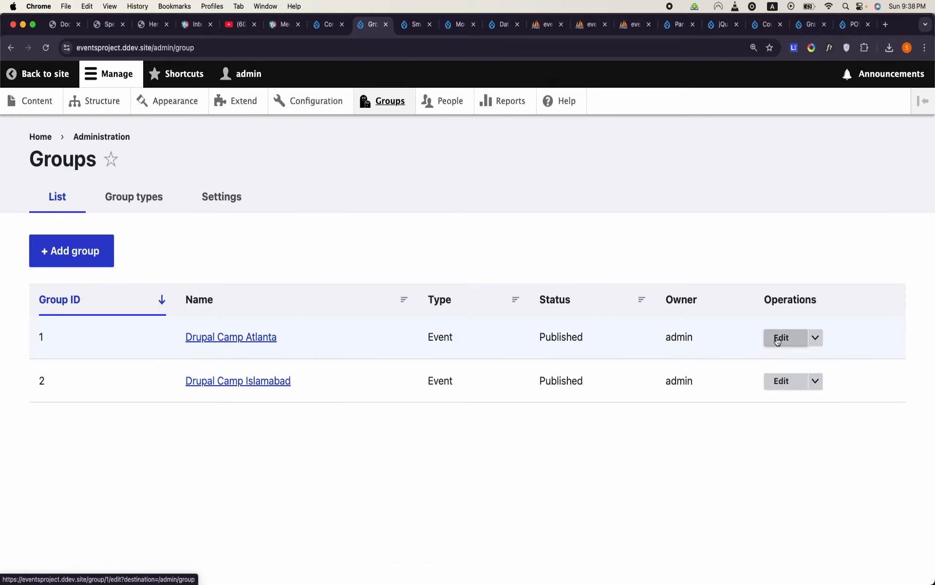
scroll(371, 400, "down", 15)
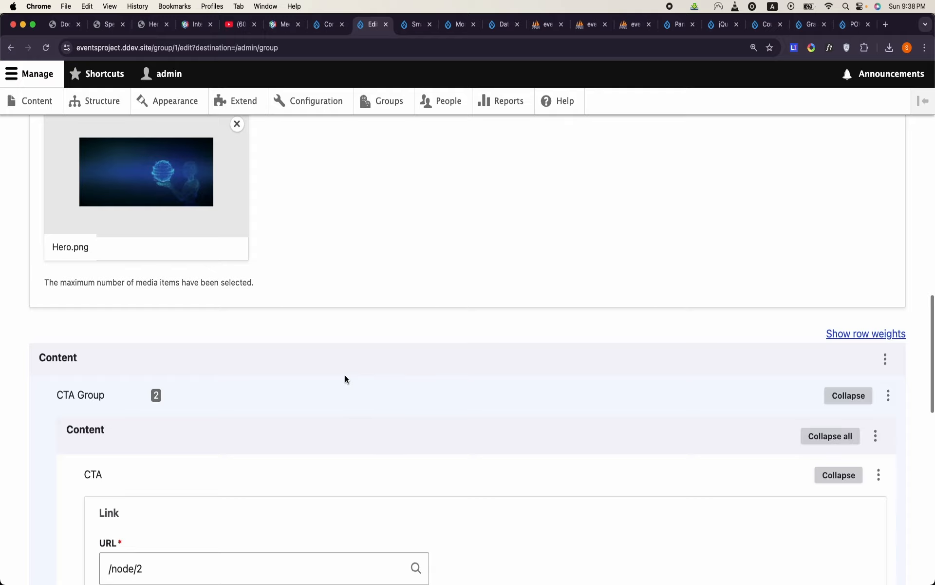
left_click(238, 125)
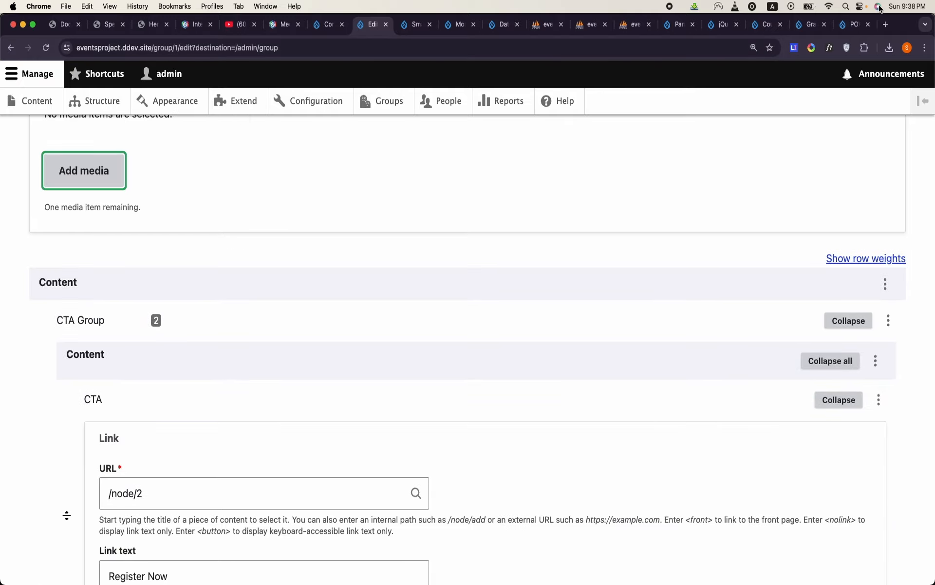
- Search Google in a new tab for "bg image" and browse the image results
left_click(891, 28)
type("b")
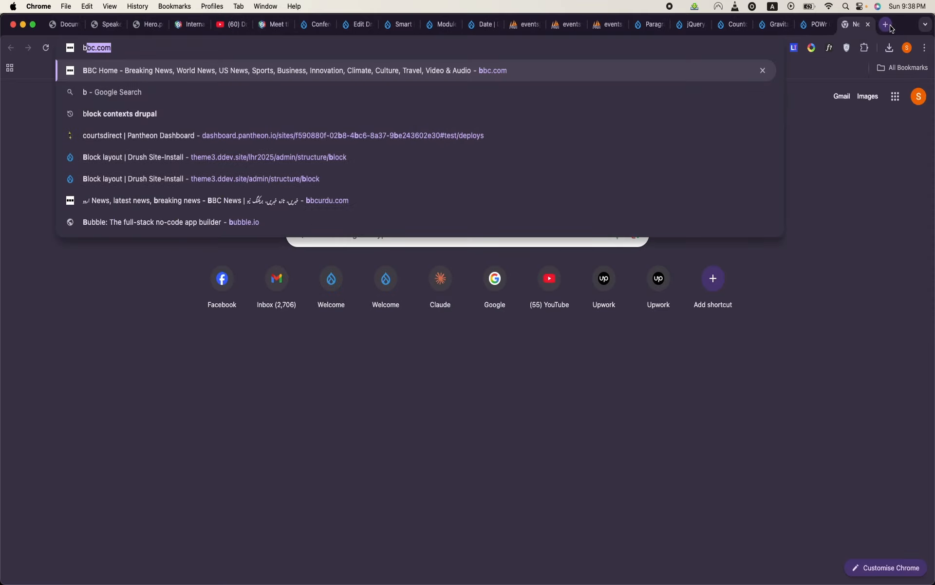
type("g image")
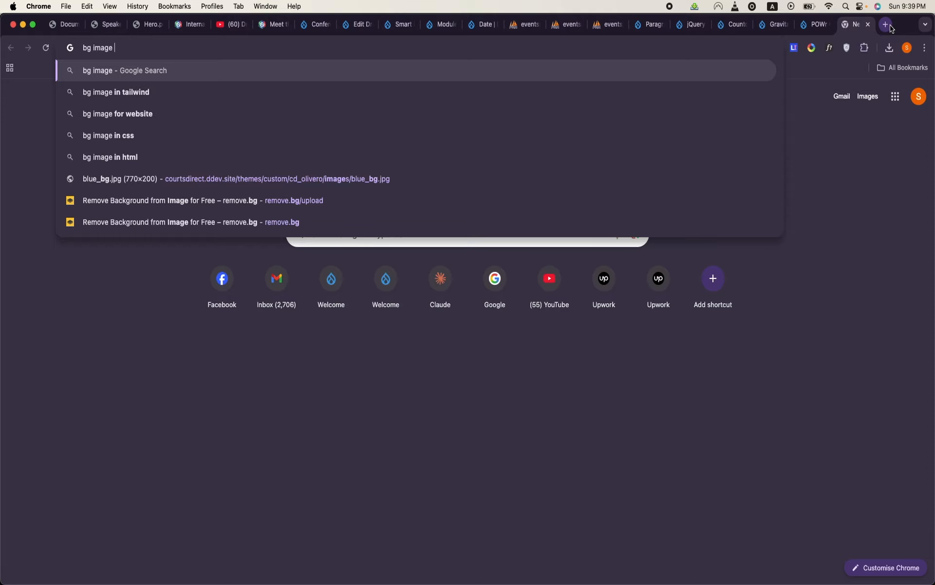
key("Return")
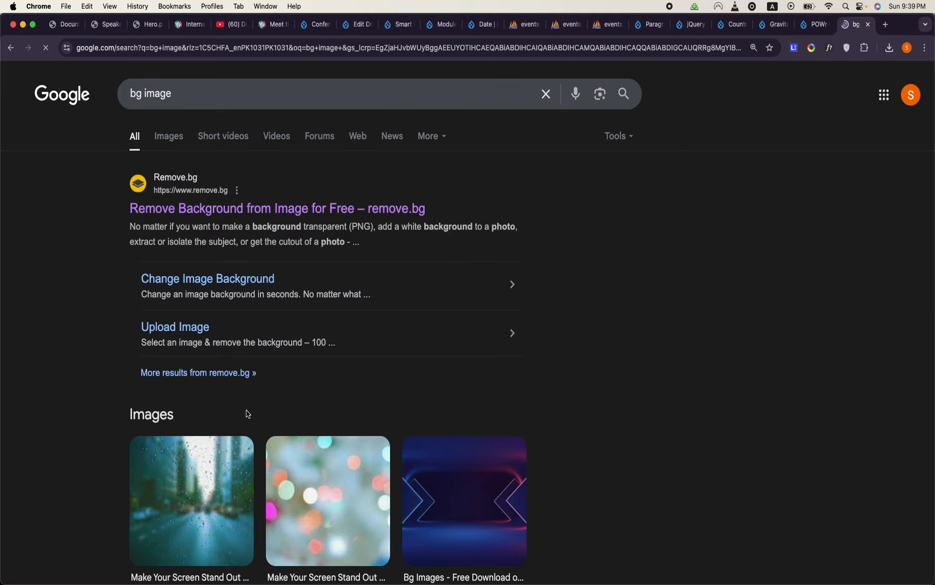
scroll(225, 520, "down", 5)
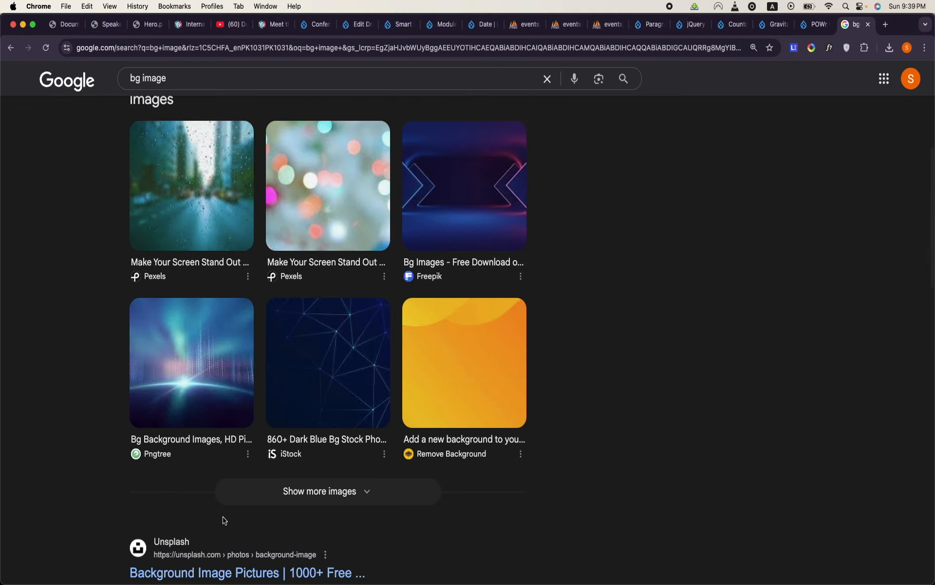
scroll(225, 520, "down", 5)
scroll(224, 516, "up", 10)
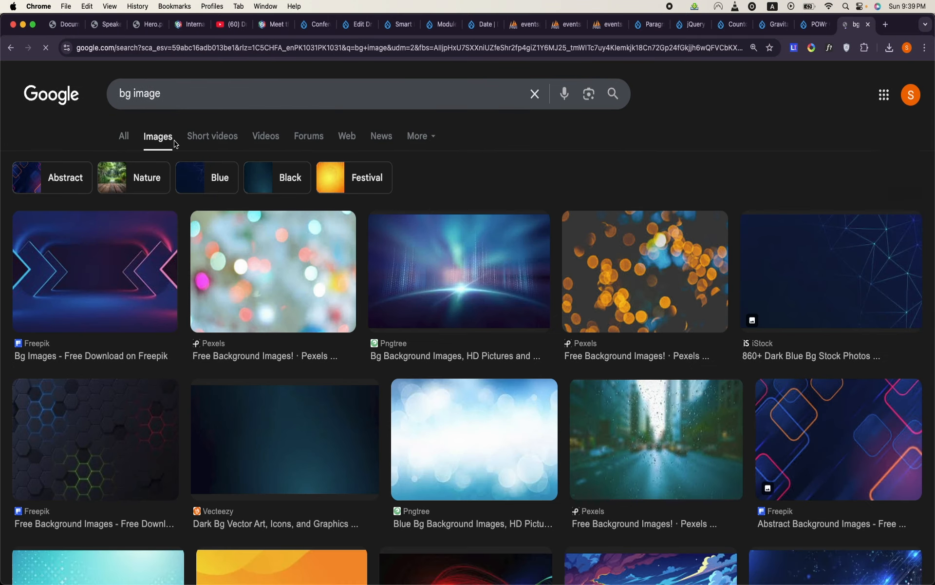
scroll(442, 283, "down", 1)
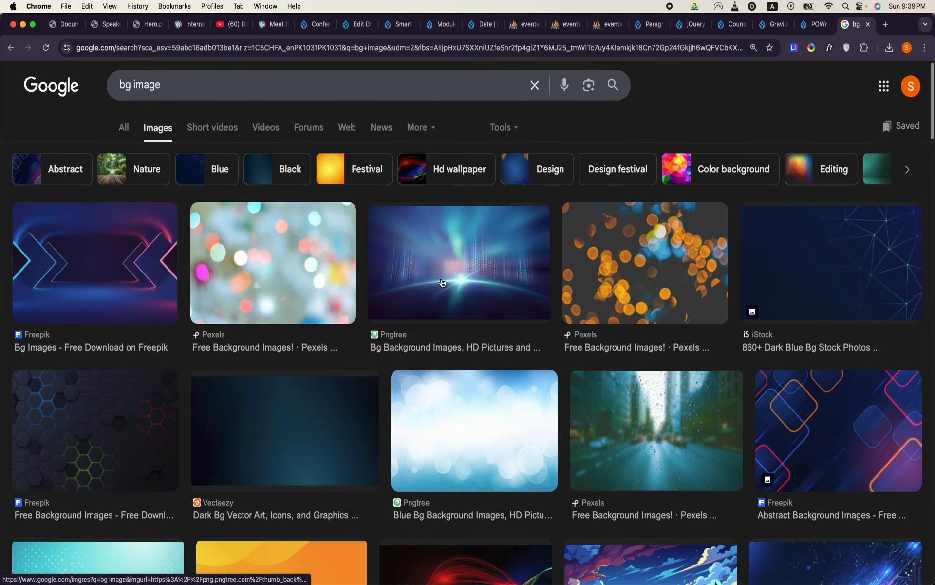
- Open Freepik's abstract neon lights background from the image results and download it as a JPG
left_click(779, 470)
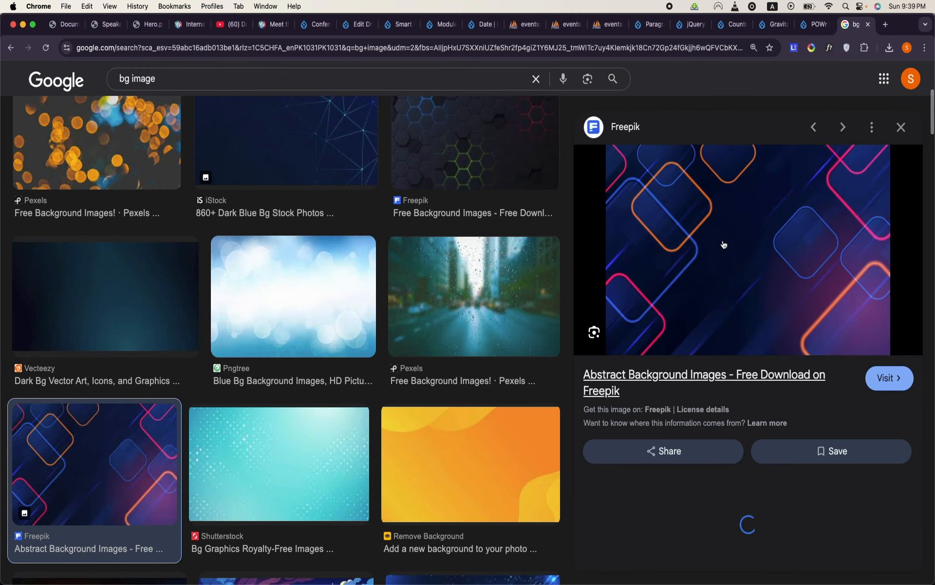
right_click(726, 201)
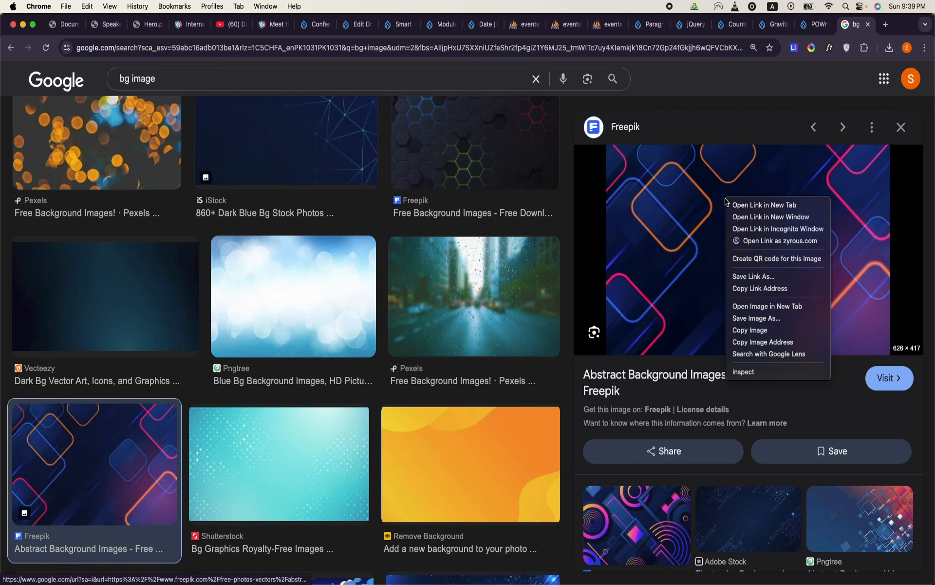
left_click(703, 210)
left_click(704, 210)
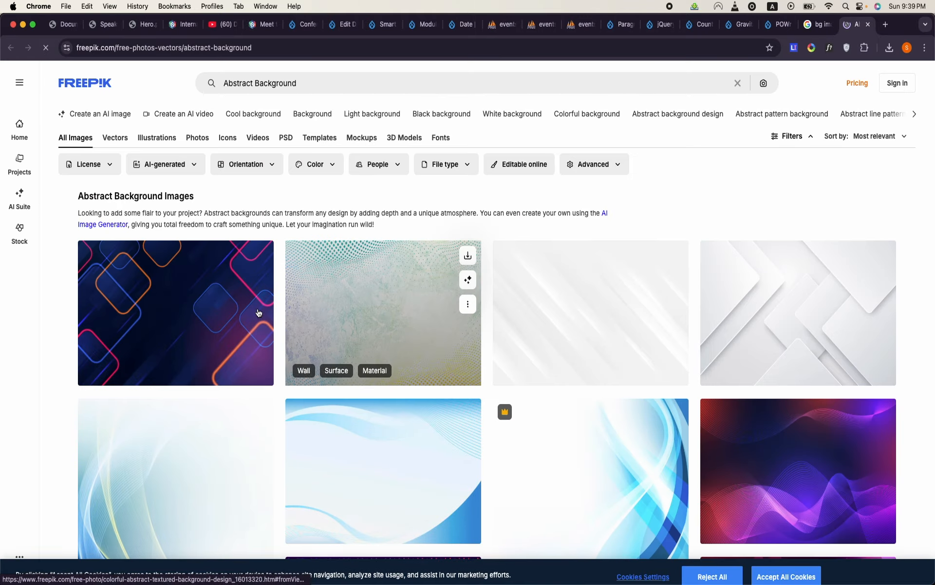
left_click(237, 312)
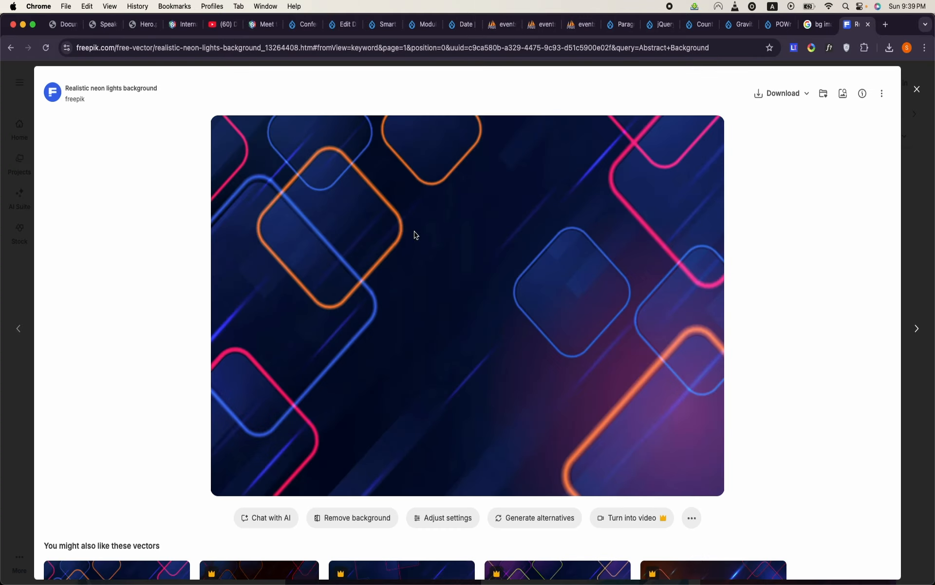
left_click(808, 94)
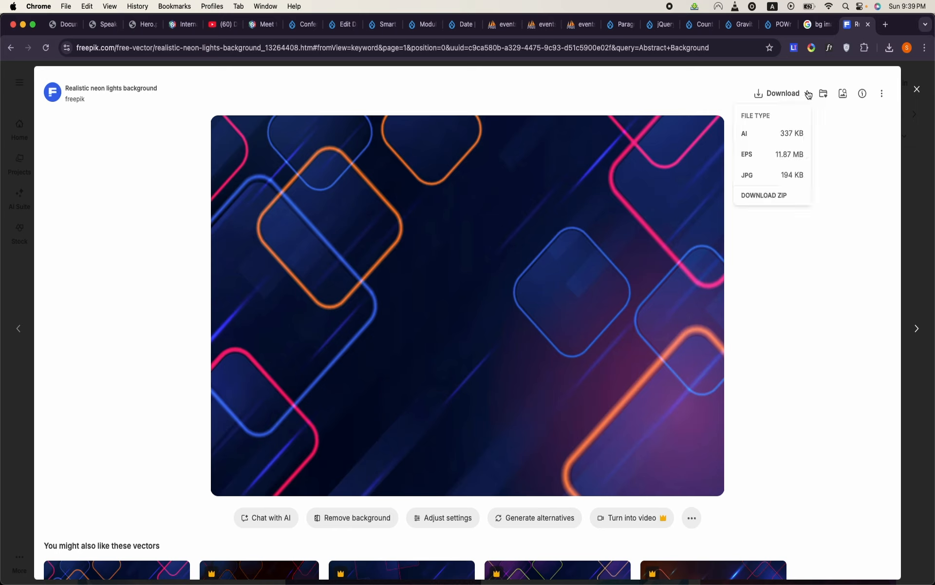
left_click(780, 174)
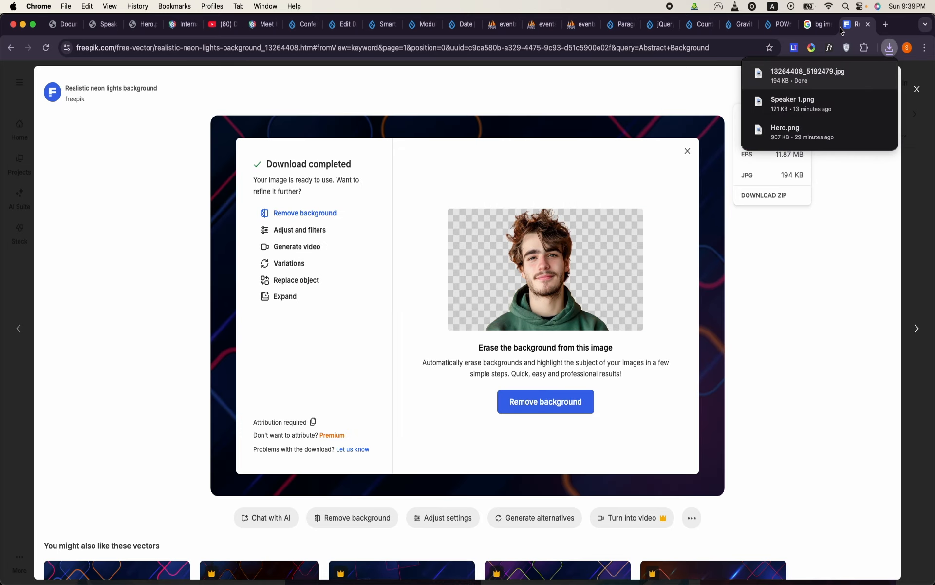
- Return to the Drupal Camp Atlanta edit form and upload 13264408_5192479.jpg from Downloads as media for the Background Image
left_click(817, 31)
left_click(784, 32)
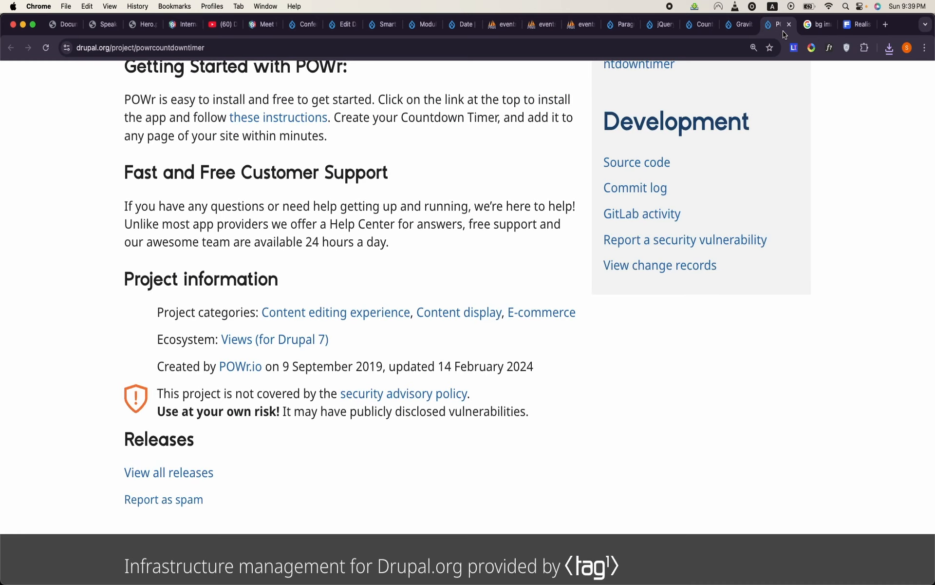
left_click(349, 27)
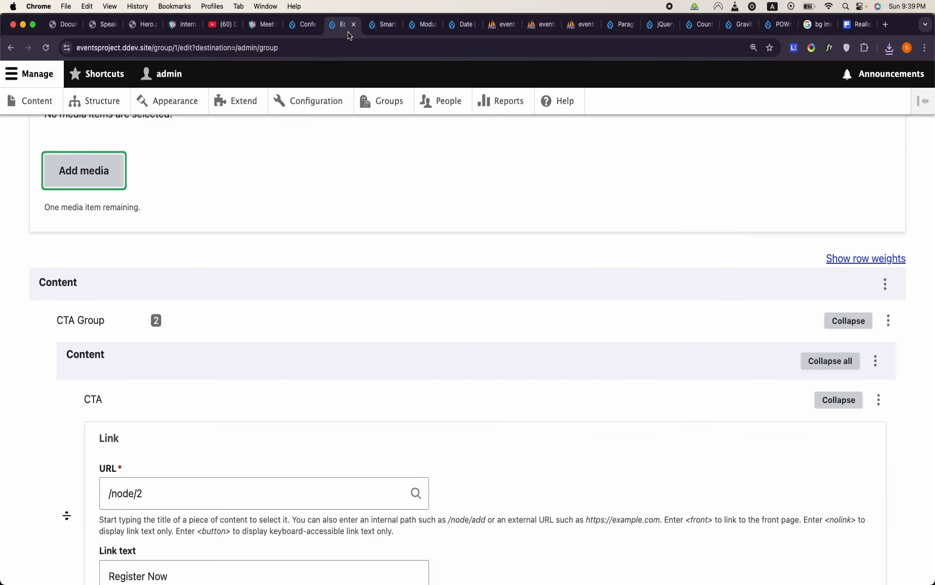
scroll(230, 257, "up", 5)
left_click(86, 406)
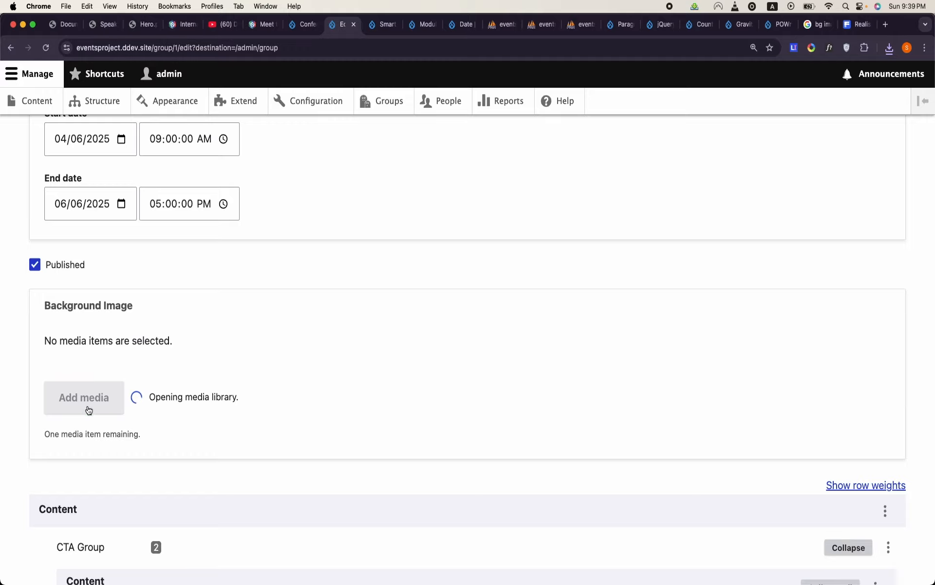
left_click(193, 185)
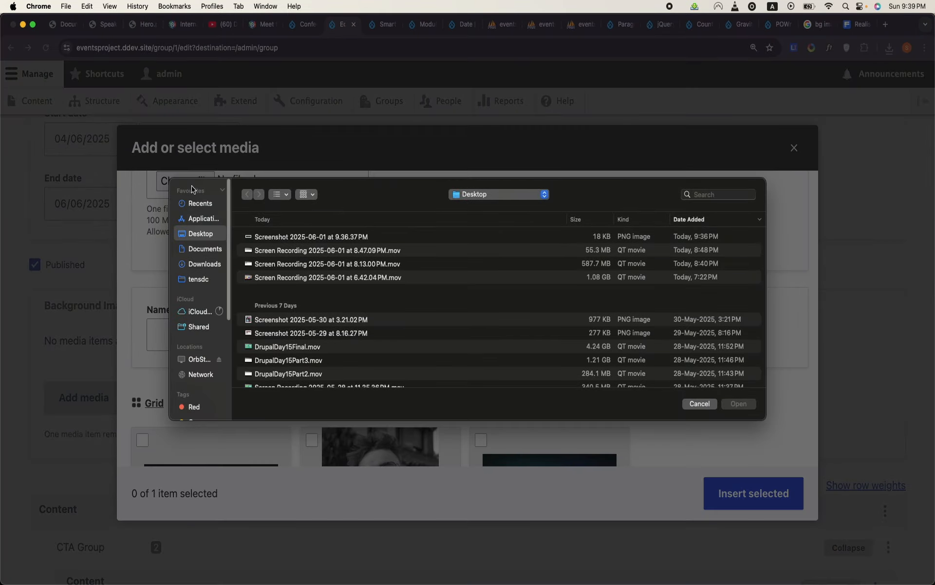
left_click(205, 265)
double_click(298, 236)
- Insert the uploaded background image with the alternative text asdfs and save the Drupal Camp Atlanta event
left_click(359, 361)
type("asdfs")
left_click(759, 455)
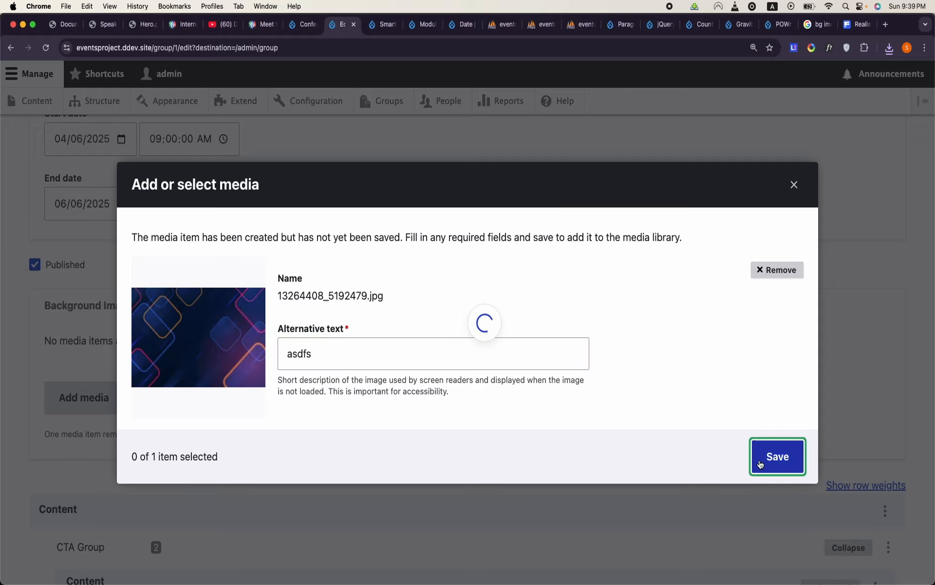
left_click(725, 480)
scroll(424, 474, "down", 10)
left_click(55, 516)
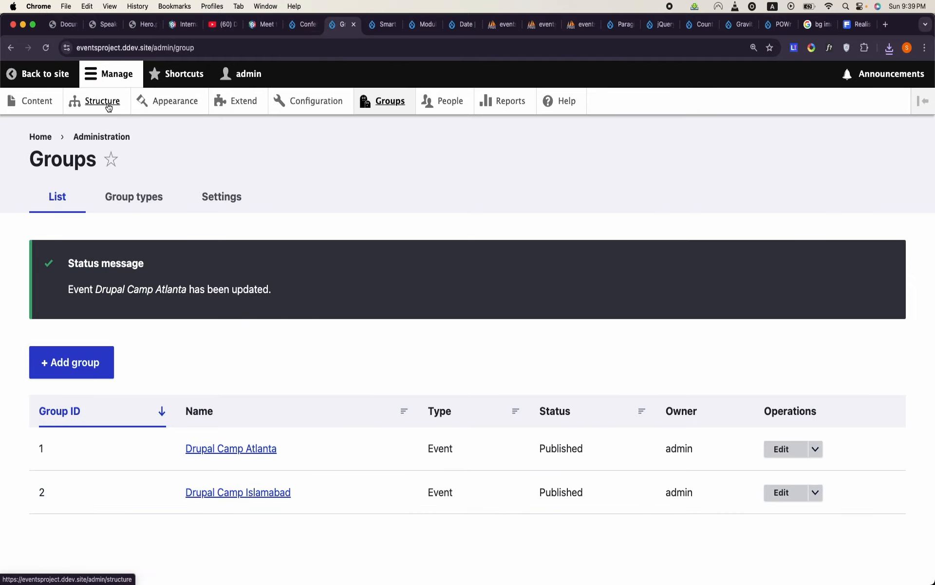
- Filter the site's views by "hero" and open the Hero view for editing
left_click(108, 106)
scroll(136, 343, "down", 5)
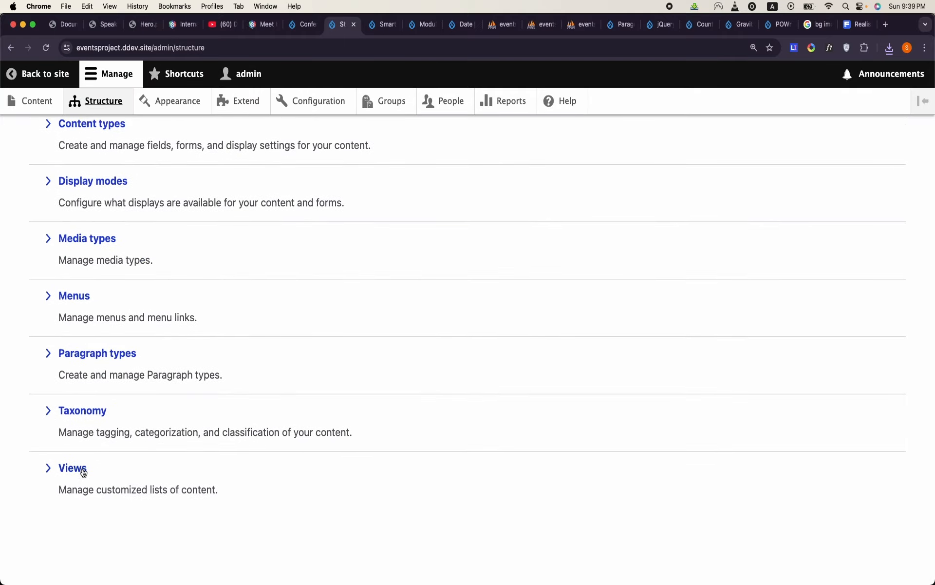
left_click(73, 468)
left_click(151, 299)
type("hero")
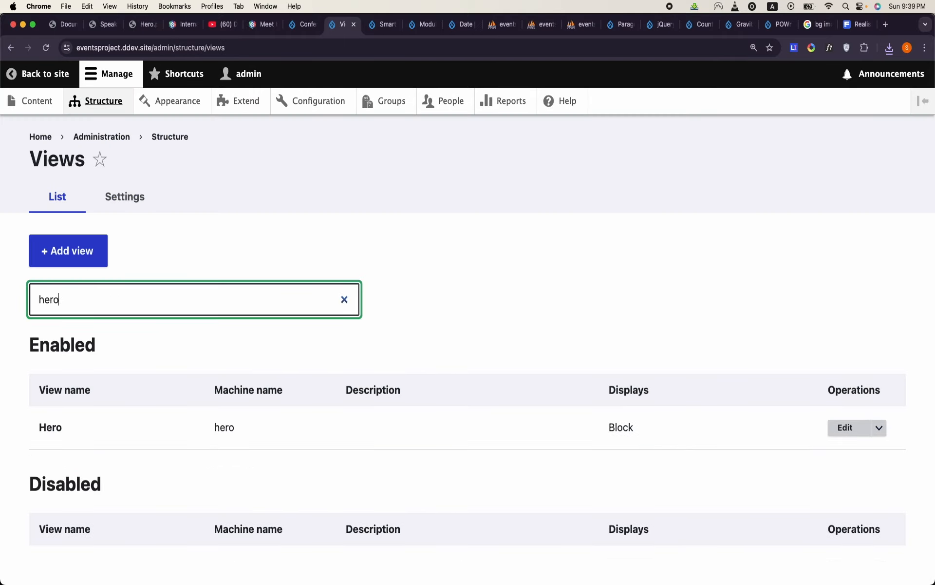
left_click(838, 420)
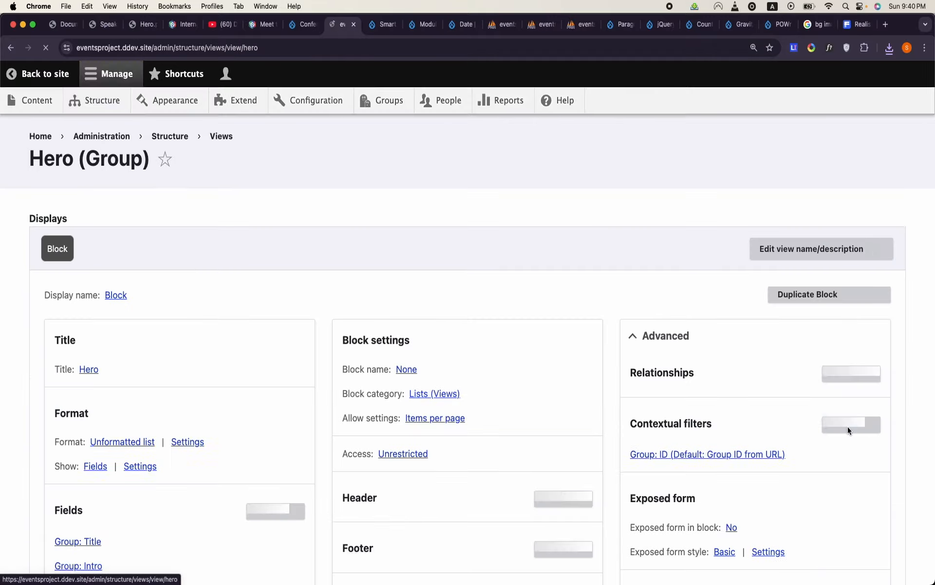
- Preview the Hero view with contextual filter value 1 and examine the rendered title, background image and CTA links
scroll(492, 407, "down", 15)
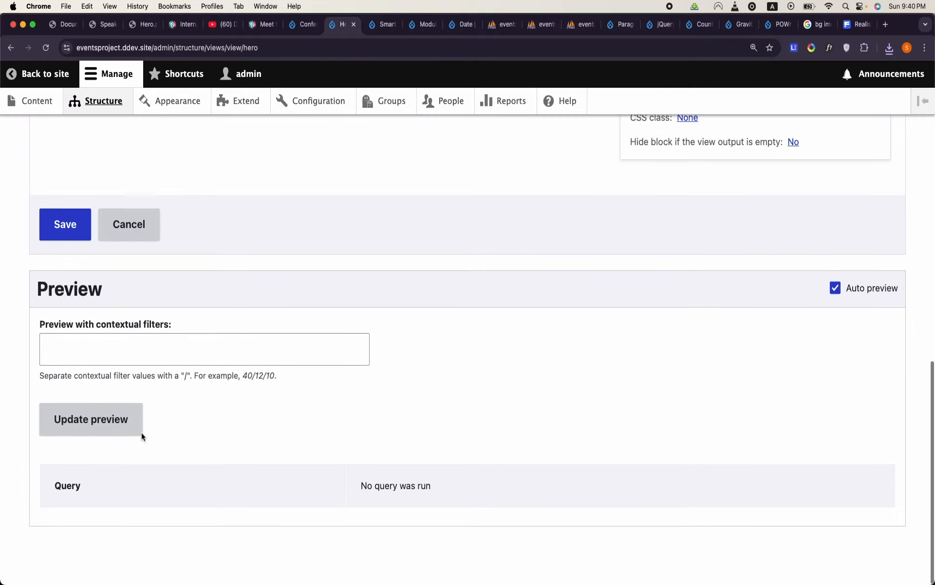
left_click(141, 347)
type("1")
left_click(117, 426)
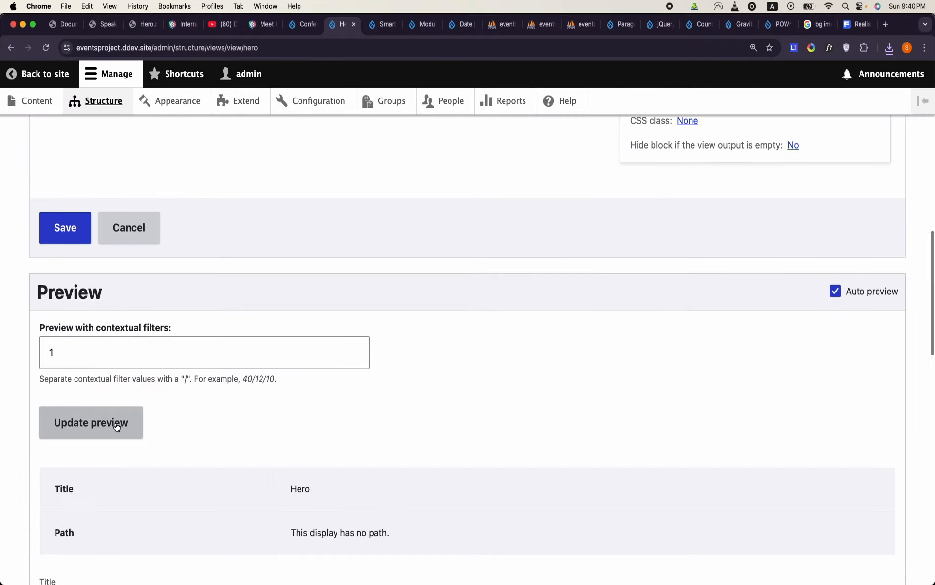
scroll(117, 425, "down", 10)
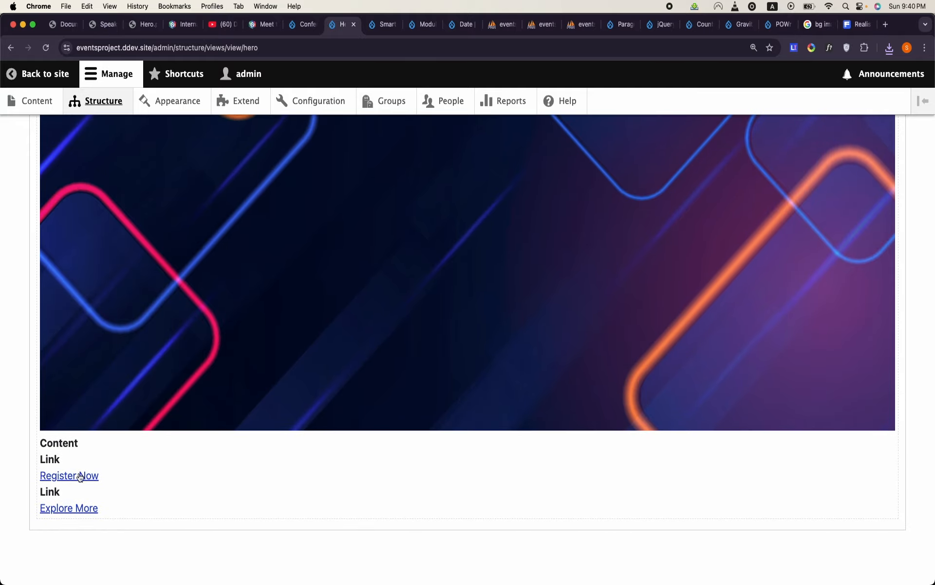
scroll(166, 417, "up", 10)
triple_click(88, 341)
- Preview the Hero view with contextual filter value 2 and check the event title in the output
scroll(87, 343, "up", 10)
scroll(88, 343, "down", 4)
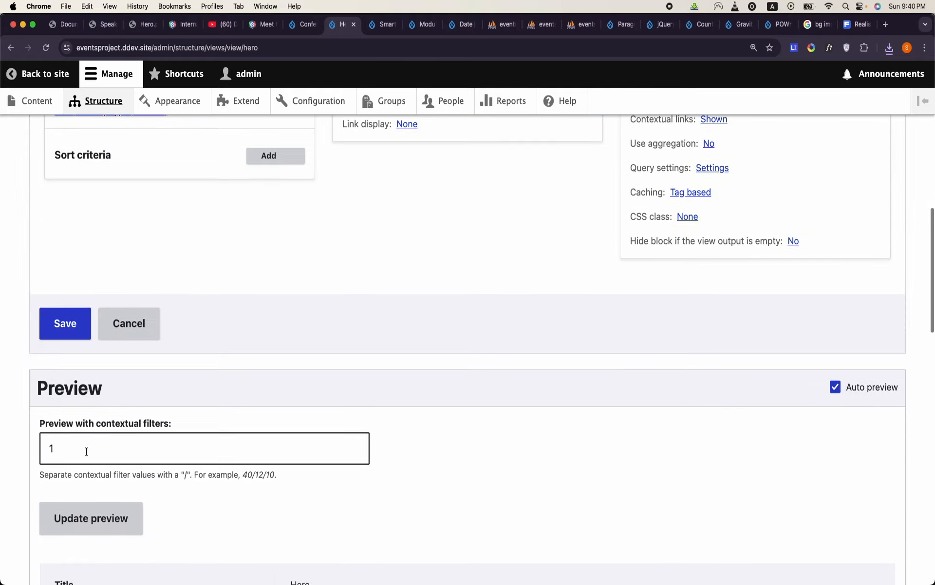
double_click(116, 371)
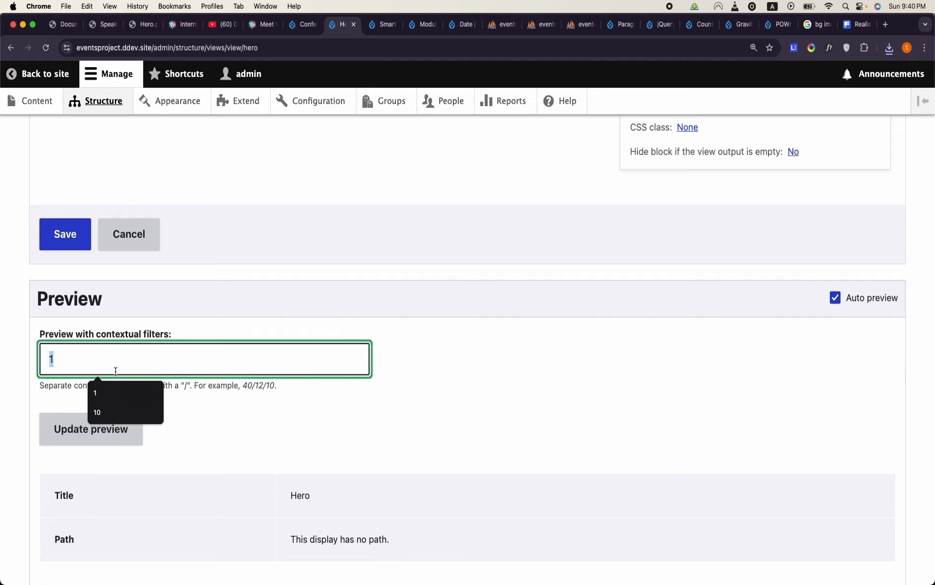
type("2")
left_click(114, 427)
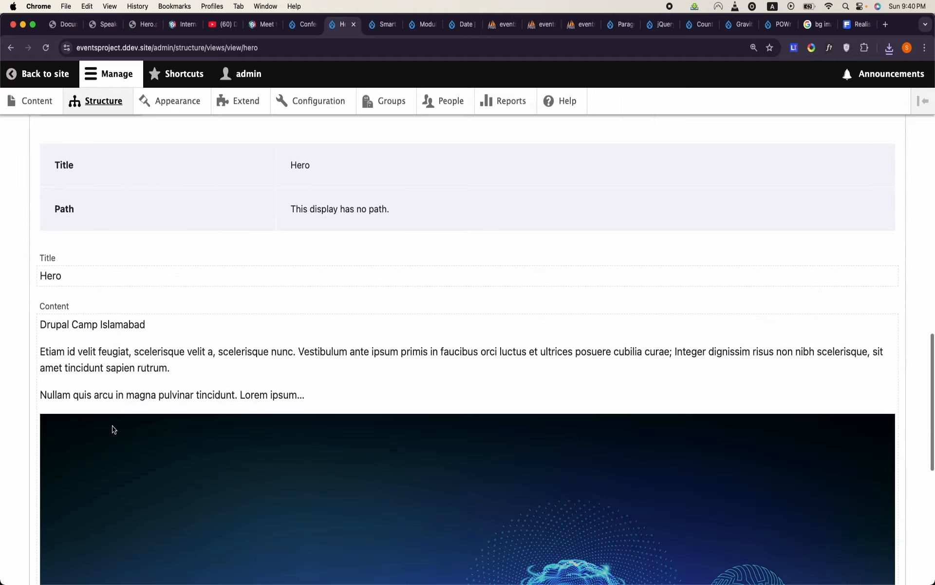
double_click(134, 323)
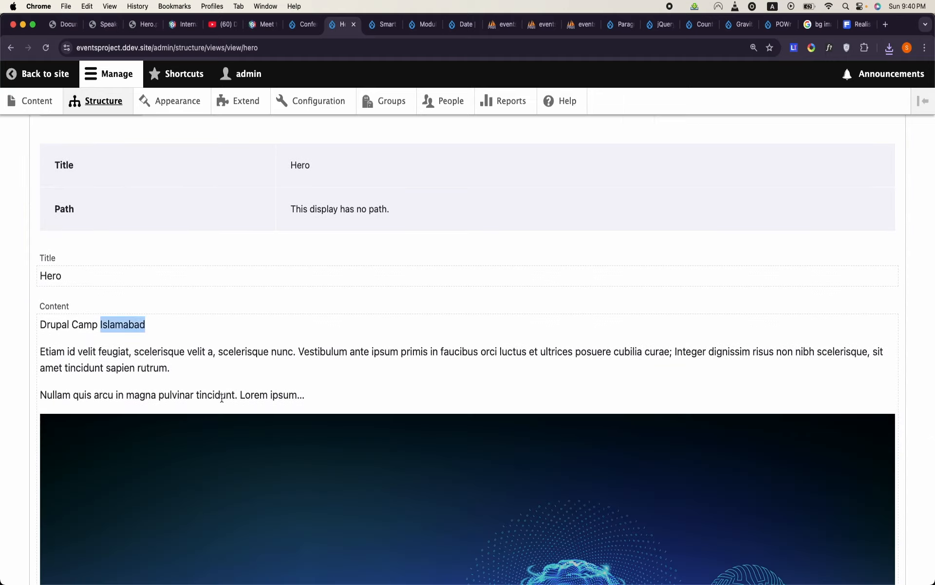
- Check the background image and CTA links in the preview for contextual filter value 2, and save the Hero view
scroll(222, 398, "down", 10)
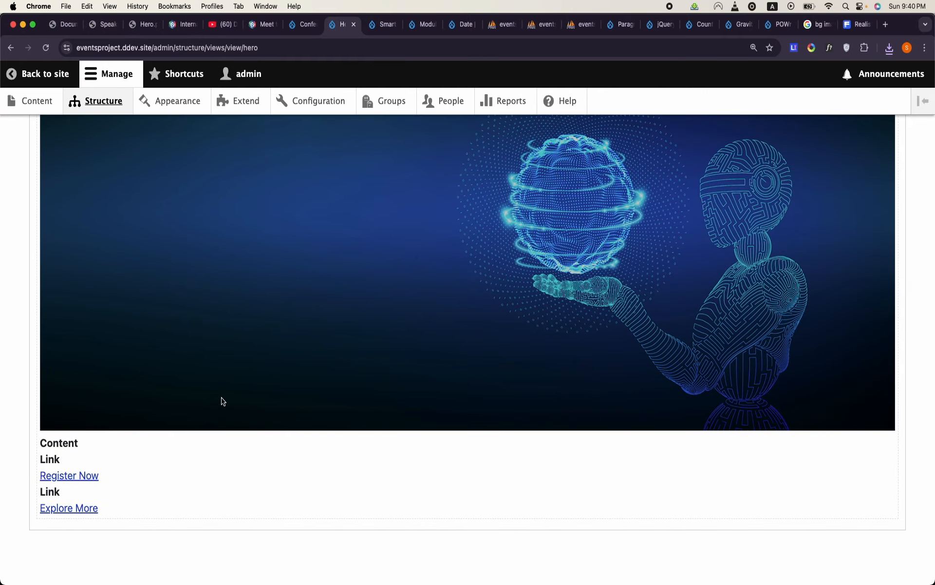
scroll(222, 401, "up", 20)
scroll(222, 400, "down", 15)
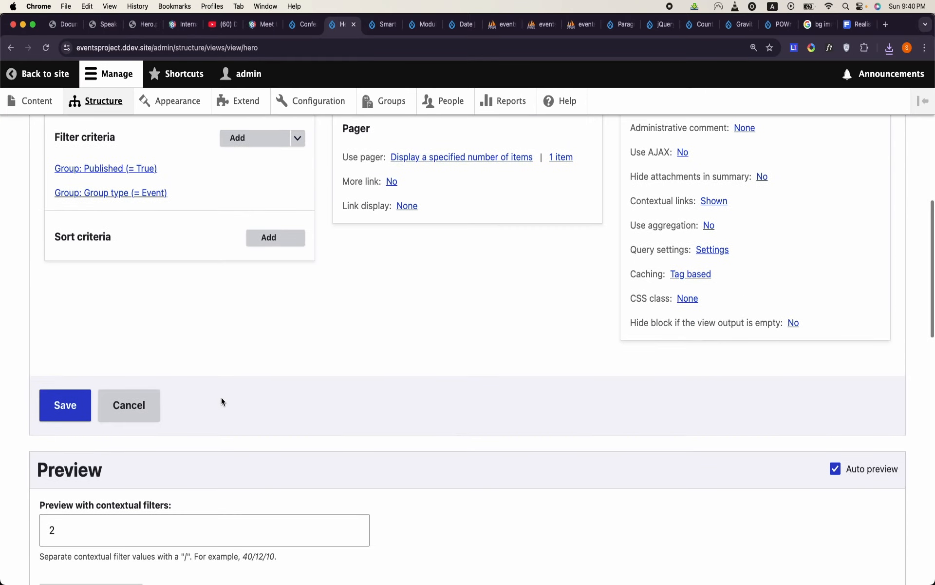
left_click(65, 405)
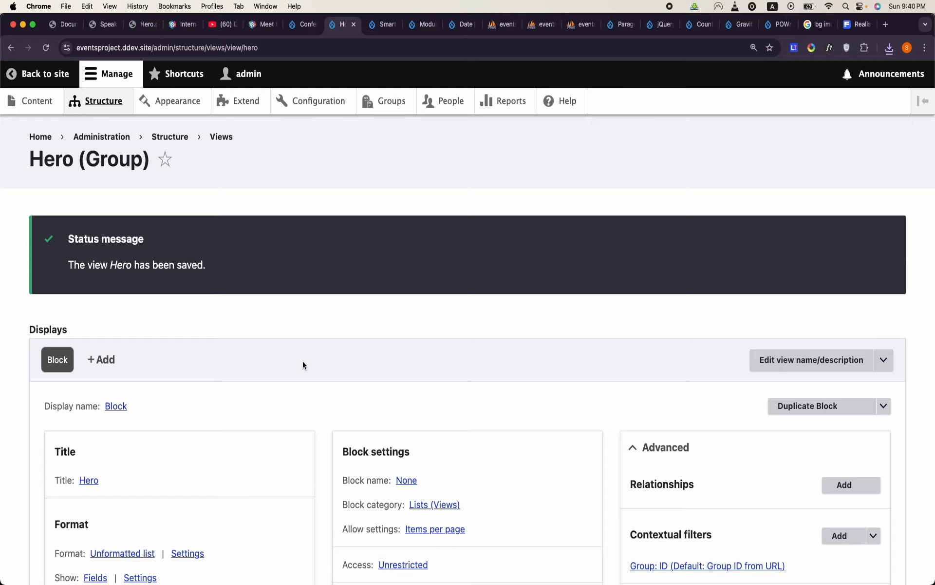
- Review the saved Hero view's fields, filter criteria, contextual filter, pager and other block settings
scroll(303, 361, "down", 3)
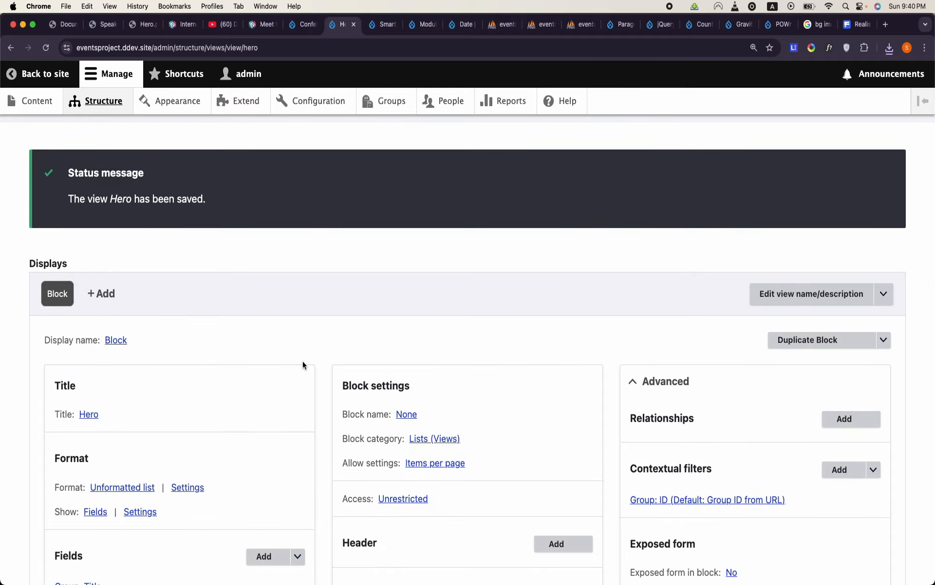
scroll(303, 361, "down", 15)
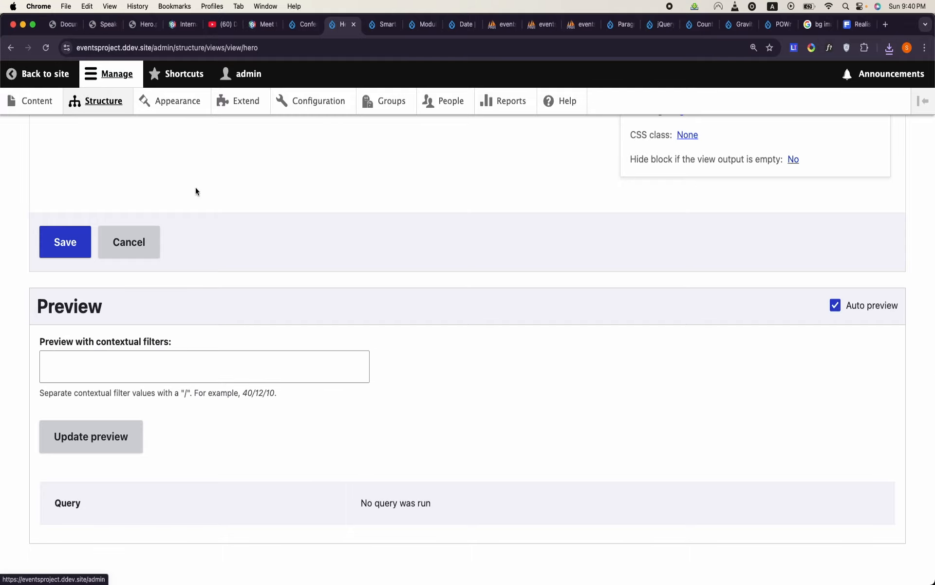
scroll(224, 223, "up", 18)
scroll(224, 225, "down", 6)
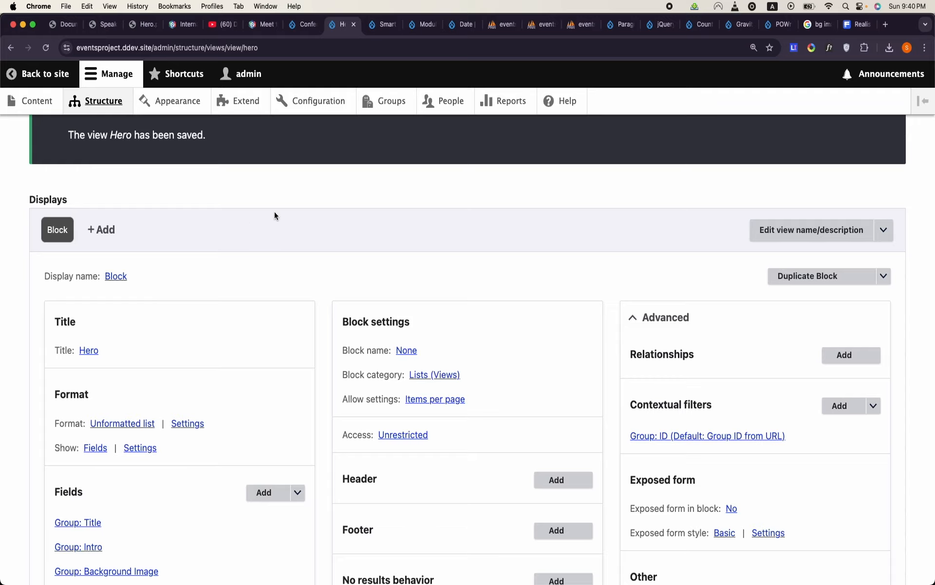
scroll(369, 220, "down", 8)
scroll(369, 220, "up", 15)
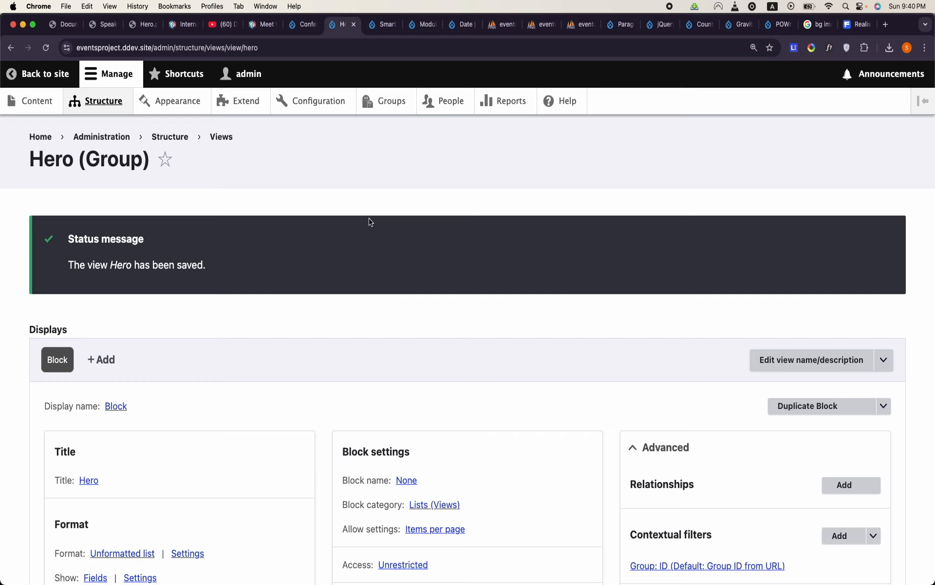
scroll(370, 221, "down", 3)
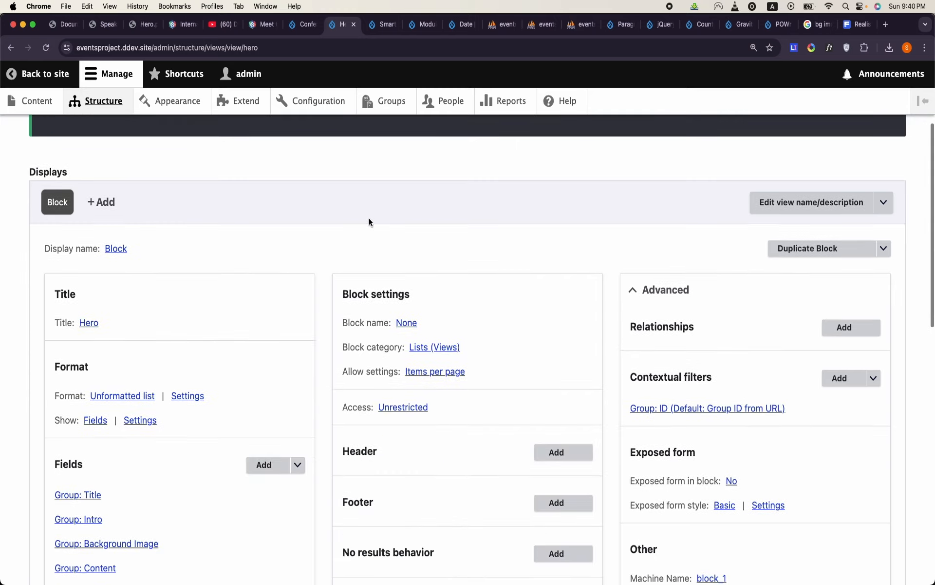
scroll(369, 222, "down", 2)
scroll(370, 221, "down", 2)
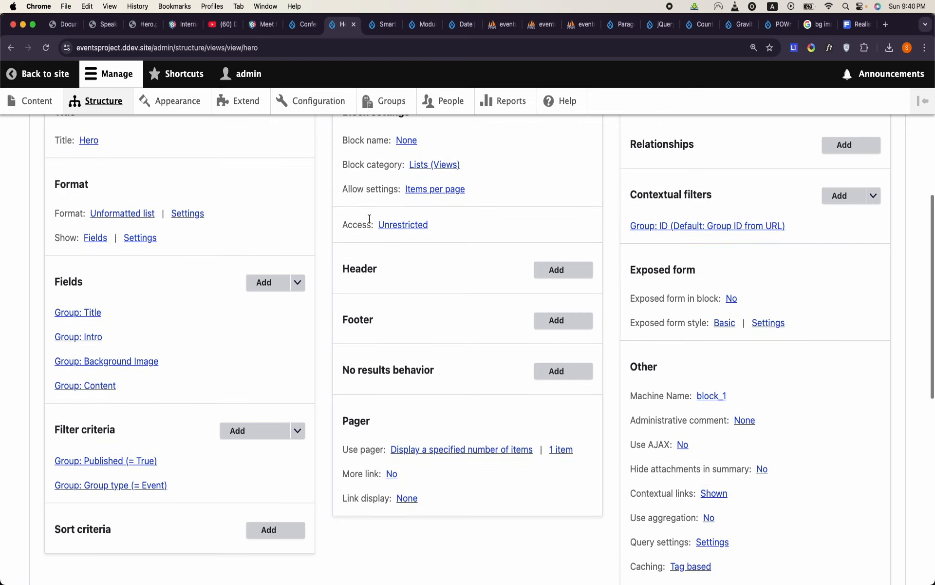
scroll(369, 219, "up", 8)
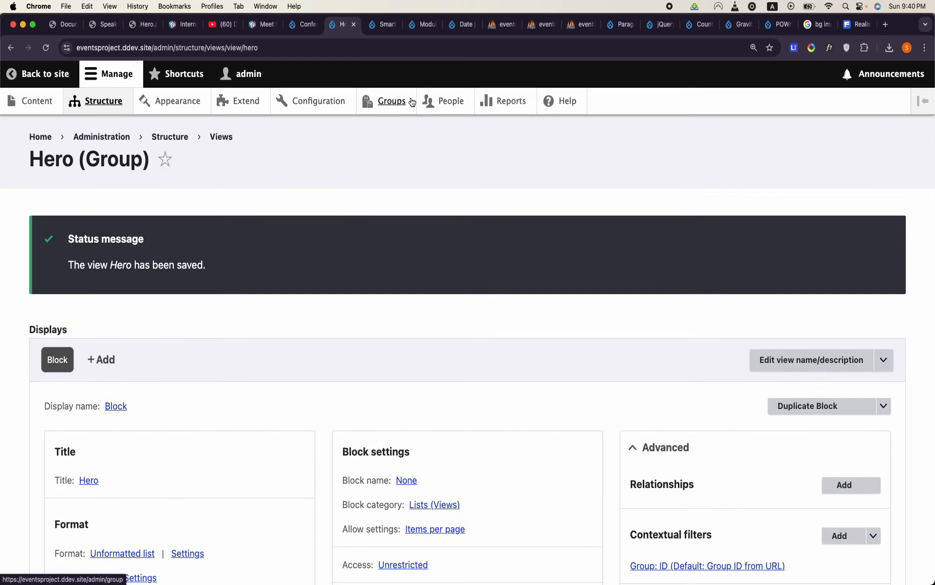
- Open the Drupal Camp Islamabad group and examine its logo, date, background image and CTA links
left_click(391, 111)
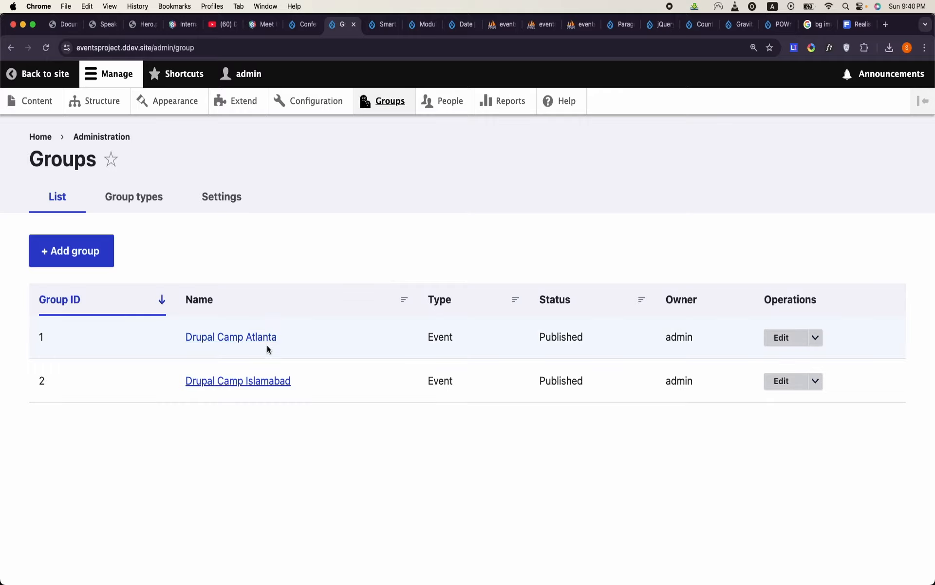
left_click(261, 382)
scroll(261, 384, "down", 15)
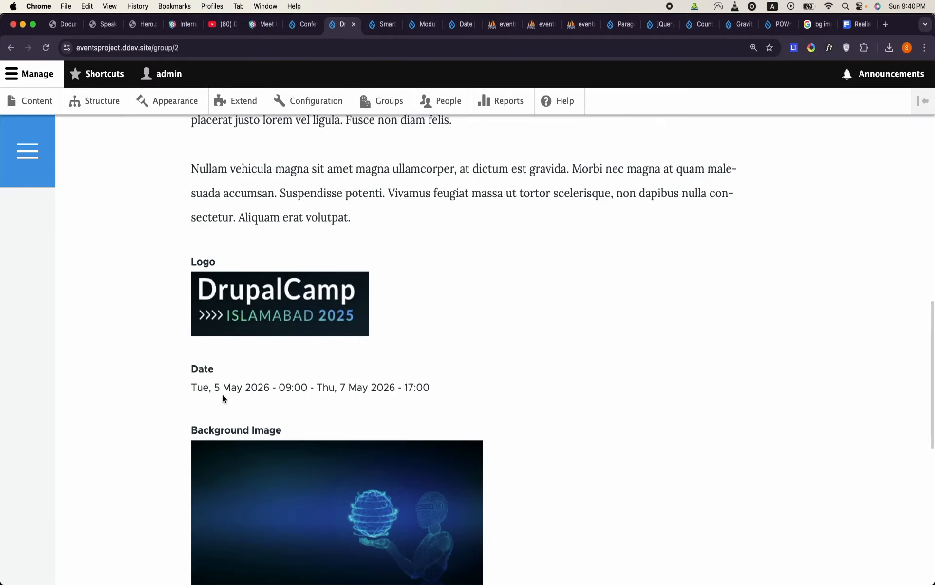
triple_click(256, 388)
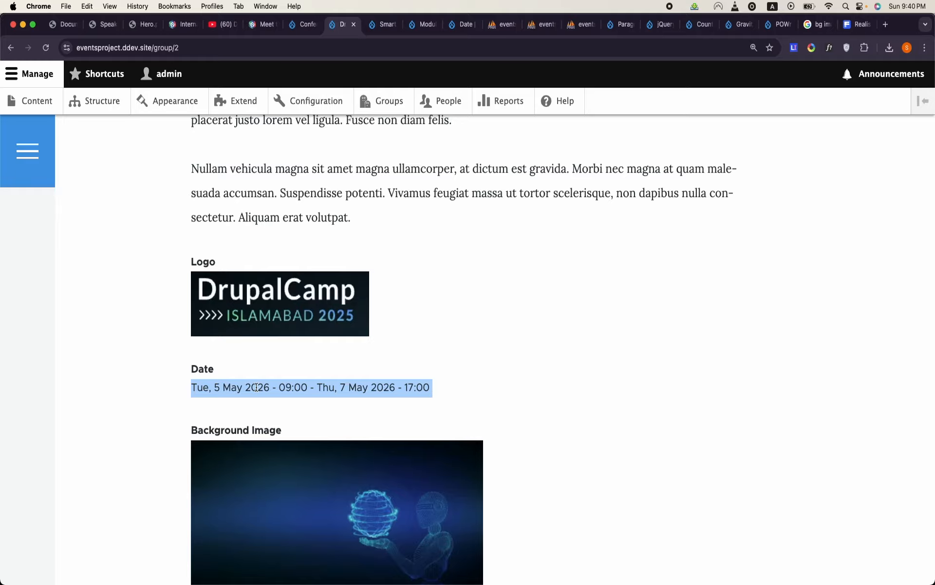
scroll(256, 386, "down", 6)
scroll(256, 387, "up", 15)
scroll(256, 387, "down", 5)
scroll(256, 387, "down", 4)
scroll(255, 387, "down", 5)
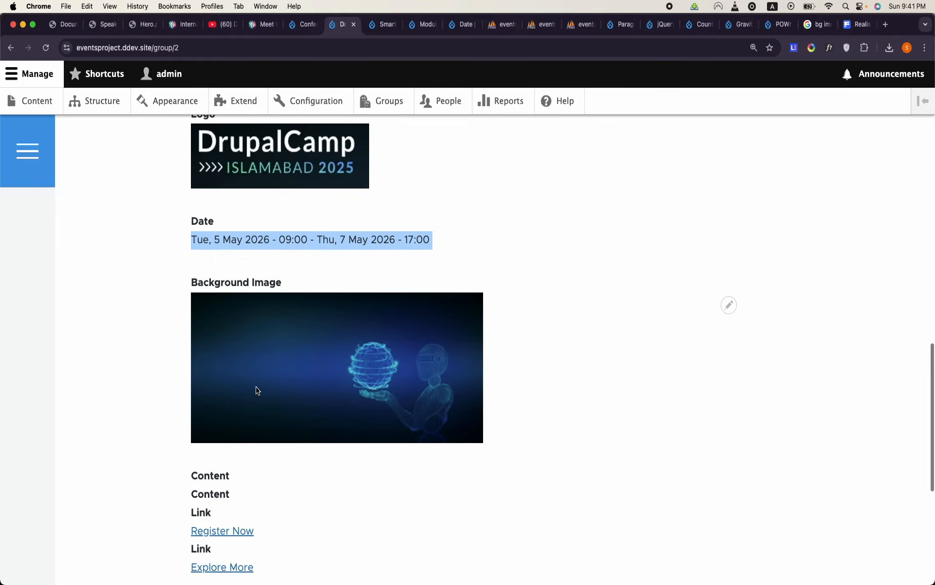
scroll(313, 190, "up", 12)
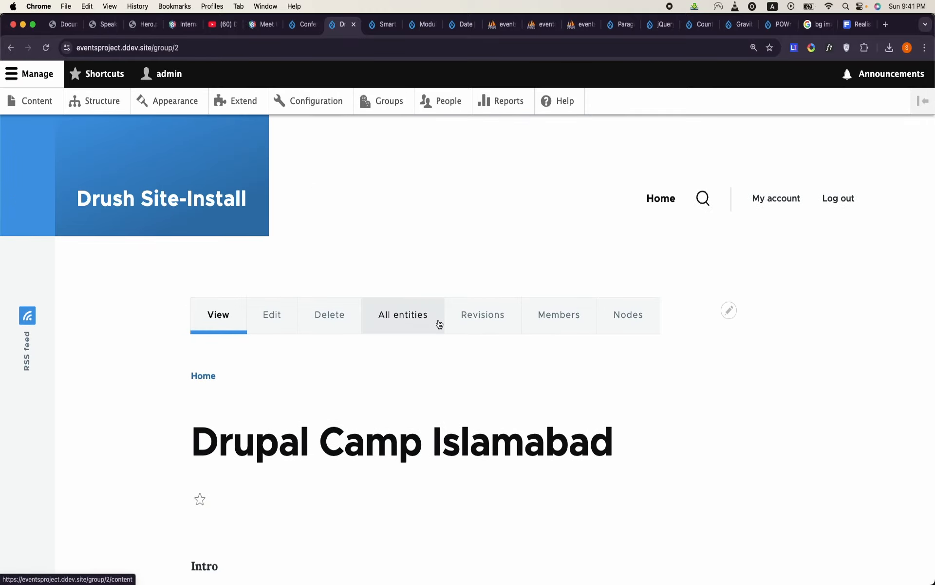
- Start a new Speaker content item from the Drupal Camp Islamabad group's nodes
left_click(634, 322)
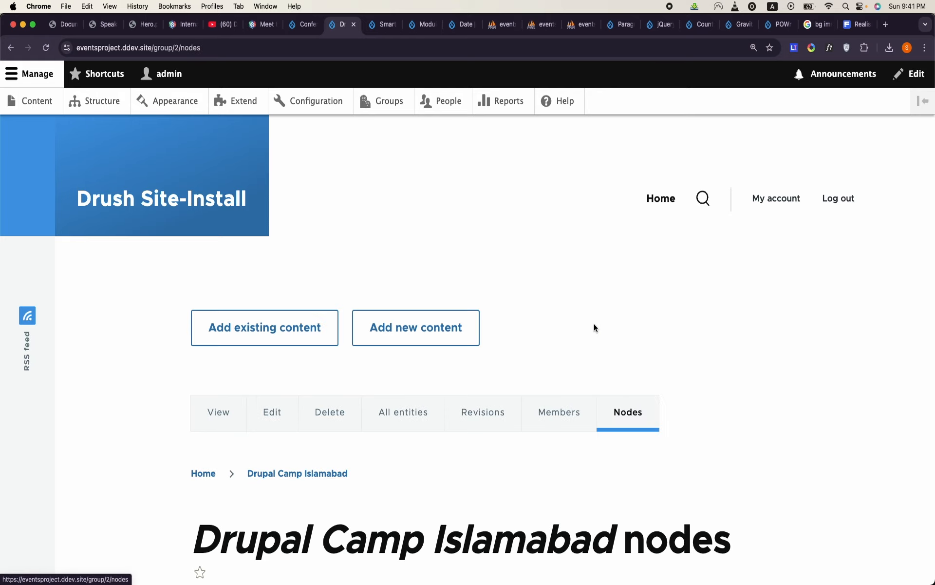
scroll(454, 362, "down", 3)
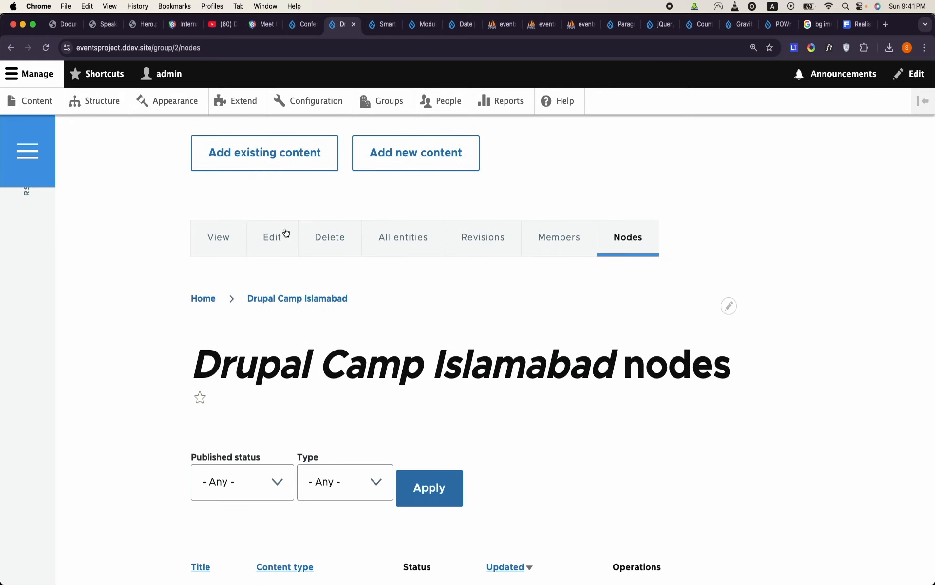
left_click(410, 151)
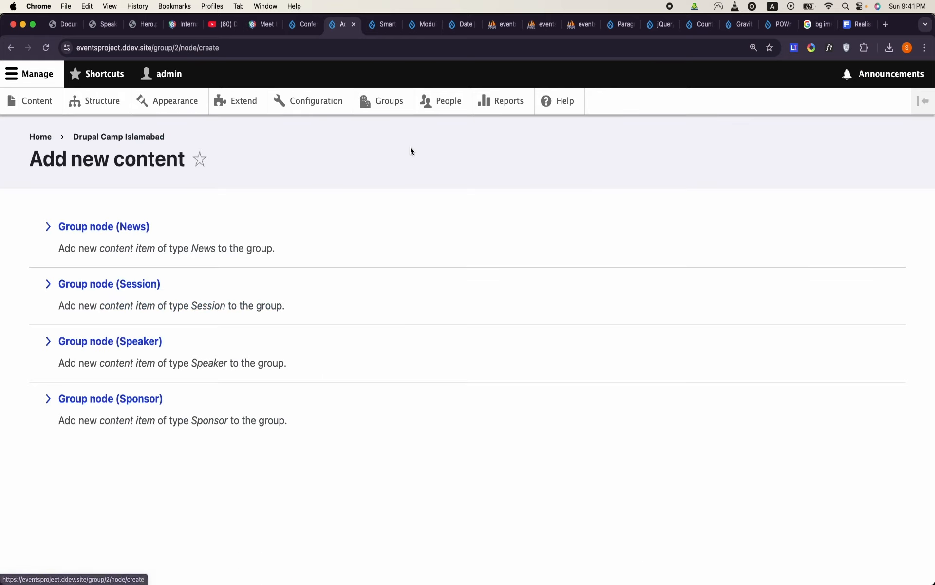
left_click(142, 341)
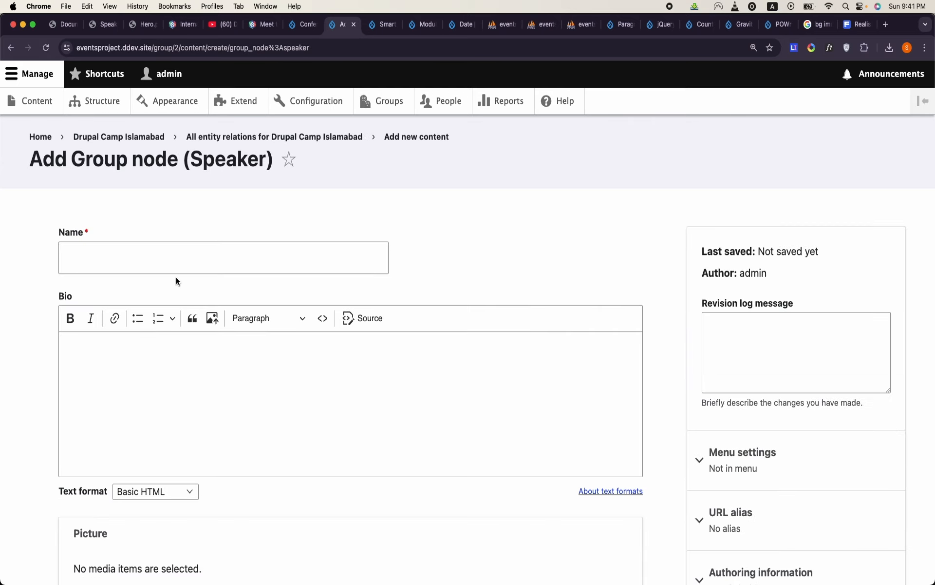
- Enter the speaker's full name and paste the placeholder lorem ipsum paragraphs as the bio
left_click(203, 255)
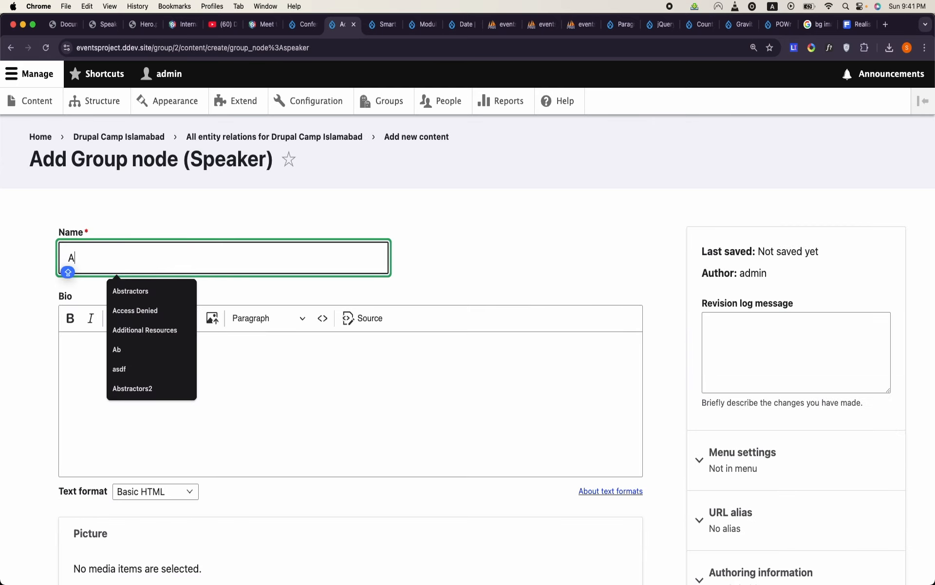
left_click(173, 389)
type("Etiam id velit feugiat, scelerisque velit a, scelerisque nunc. Vestibulum ante ipsum primis in faucibus orci luctus et ultrices posuere cubilia curae; Integer dignissim risus non nibh scelerisque, sit amet tincidunt sapien rutrum. Nullam quis arcu in magna pulvinar tincidunt. Lorem ipsum dolor sit amet, consectetur adipiscing elit. Nam hendrerit nulla ut cursus laoreet. Nullam elementum lorem vel facilisis laoreet. Cras ac turpis vel erat vehicula venenatis. Integer a ipsum vitae urna varius egestas. Integer laoreet, sapien eget vehicula vehicula, odio lorem scelerisque magna, nec gravida libero nulla eget risus. Nulla facilisi. Donec at magna ut nulla pharetra cursus. Curabitur auctor, tellus in congue vestibulum, lacus lacus convallis justo, at fermentum libero felis nec ligula. Sed vehicula magna at lacus interdum, quis laoreet nulla condimentum. Aliquam erat volutpat. Cras et nulla in turpis consectetur suscipit. Vivamus lobortis, risus sit amet cursus tincidunt, erat turpis placerat ex, ut placerat justo lorem vel ligula. Fusce non diam felis. Nullam vehicula magna sit amet magna ullamcorper, at dictum est gravida. Morbi nec magna at quam malesuada accumsan. Suspendisse potenti. Vivamus feugiat massa ut tortor scelerisque, non dapibus nulla consectetur. Aliquam erat volutpat.")
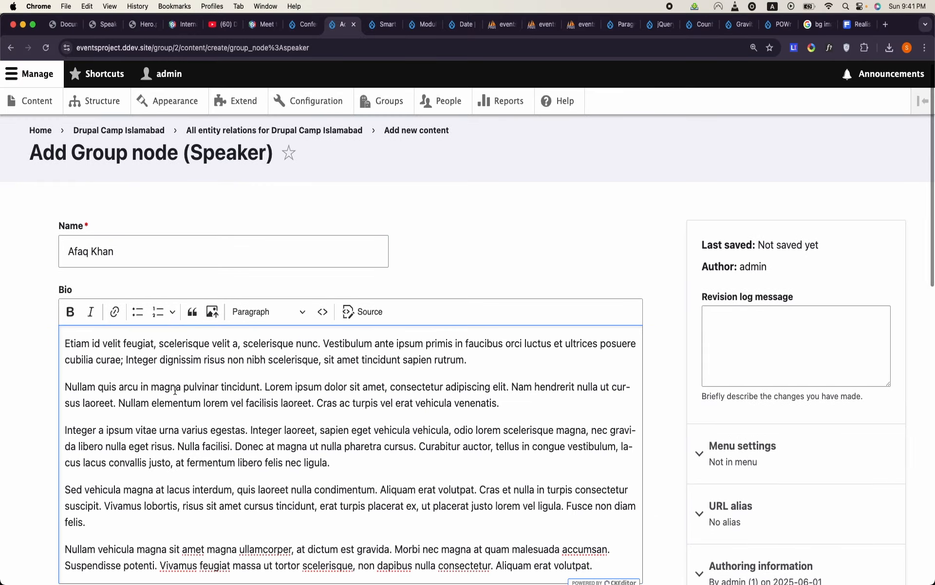
- Open the media library for the speaker's picture and look through the existing images
scroll(175, 389, "down", 12)
scroll(176, 393, "up", 5)
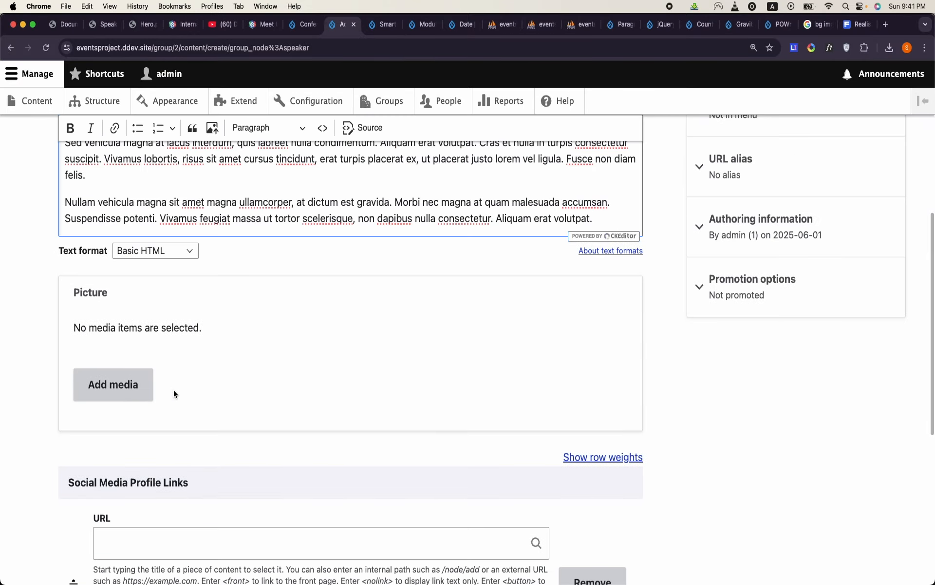
left_click(115, 385)
scroll(473, 352, "down", 2)
scroll(473, 353, "down", 2)
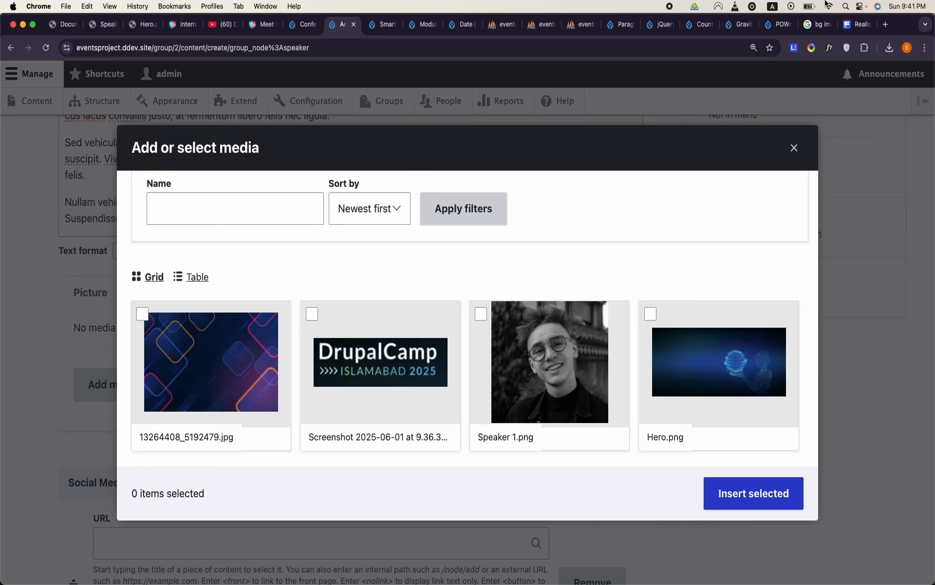
- Search Google Images for "black and white pixture of office workers" and browse the results for a speaker portrait
left_click(819, 24)
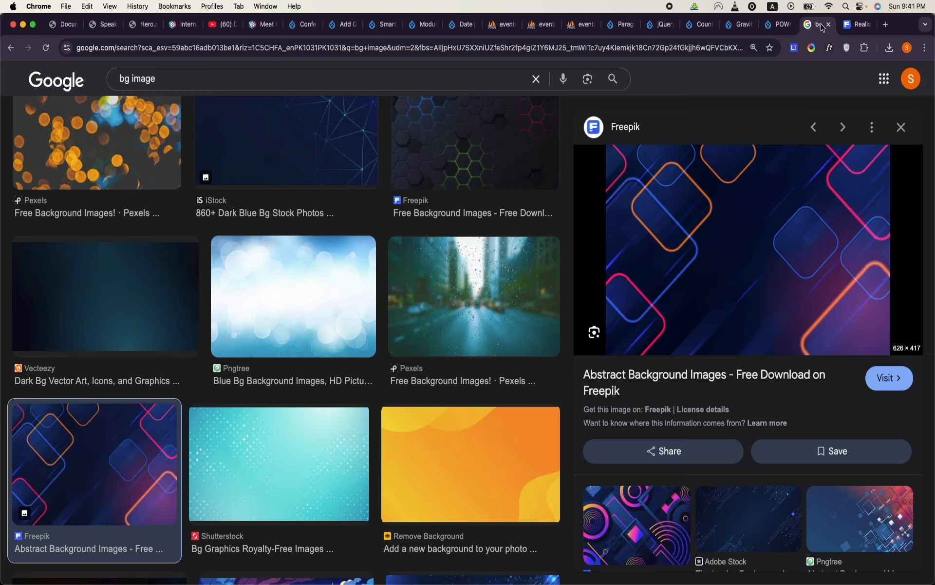
double_click(473, 76)
type("b")
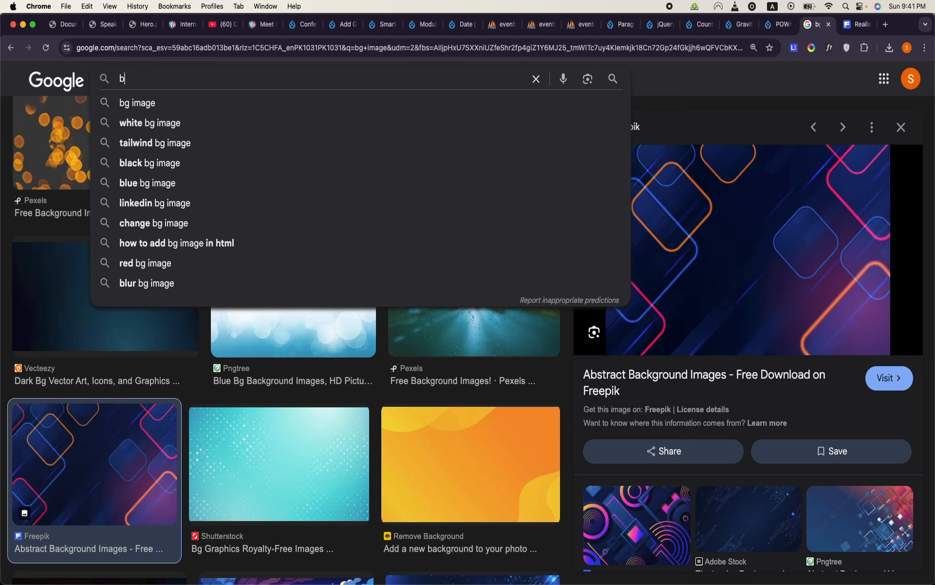
type("lack and white pixture of office workers")
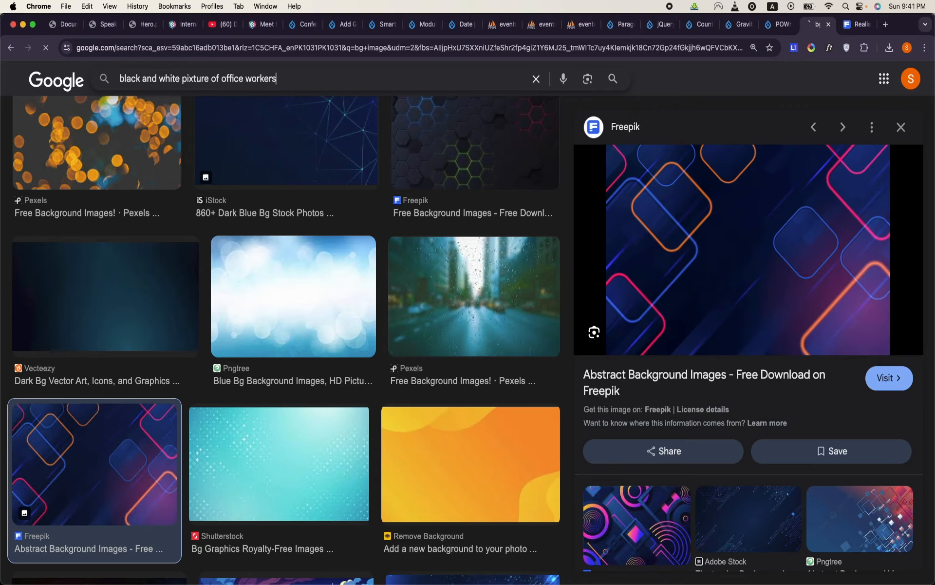
key("Return")
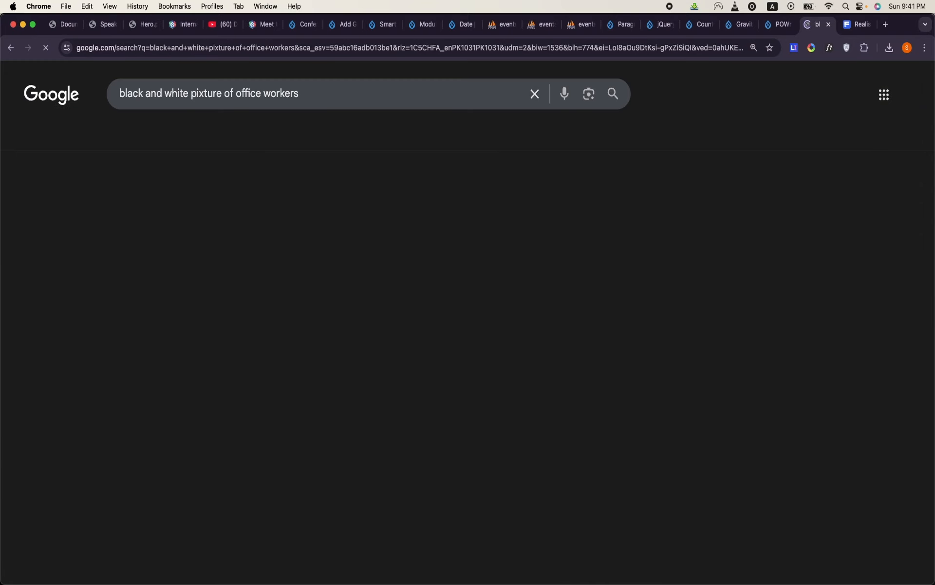
scroll(389, 207, "down", 8)
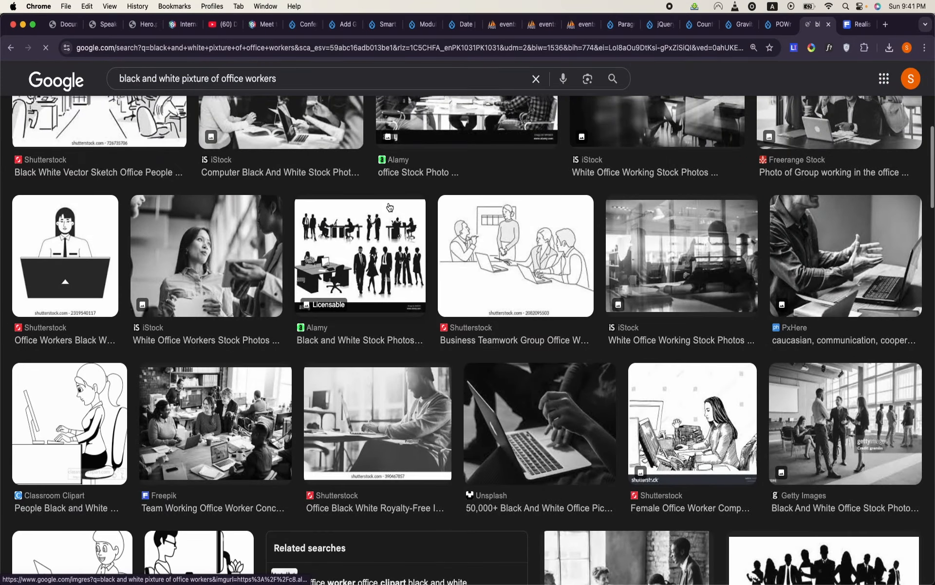
scroll(389, 207, "down", 8)
scroll(390, 207, "down", 7)
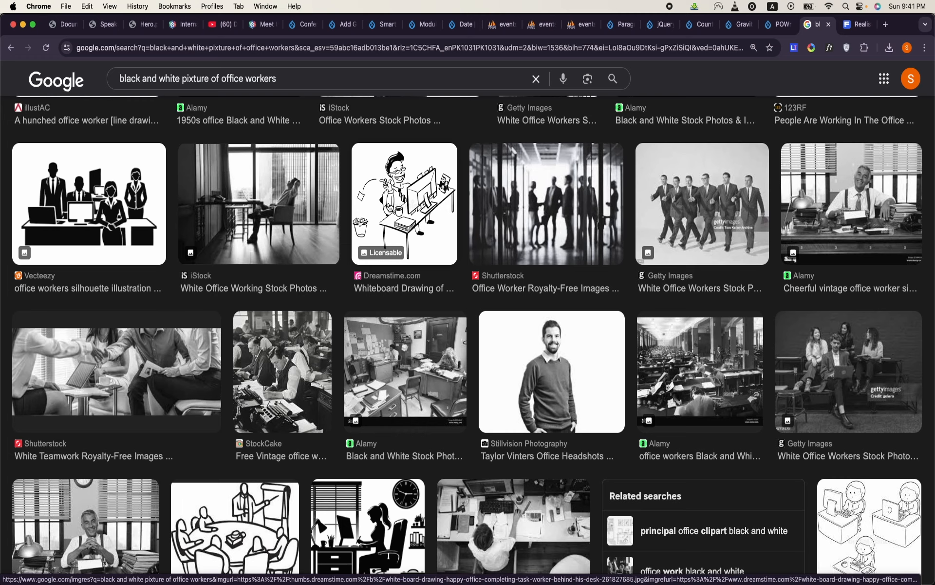
scroll(390, 207, "down", 3)
scroll(390, 207, "down", 6)
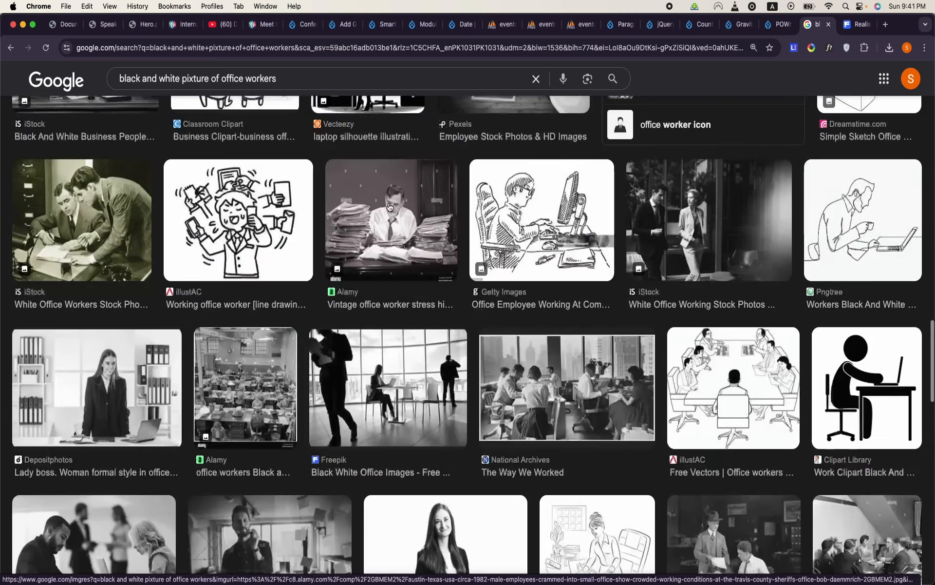
- Search Google Images for "black and white profile picture of office workers" and save the iStock photo of the smiling man at his desk to Downloads
scroll(389, 207, "down", 2)
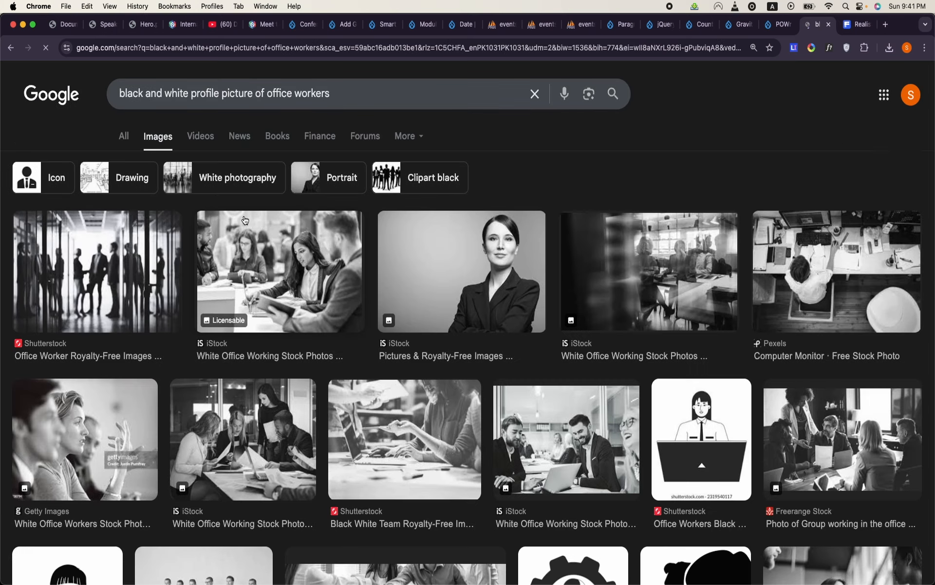
scroll(244, 220, "down", 6)
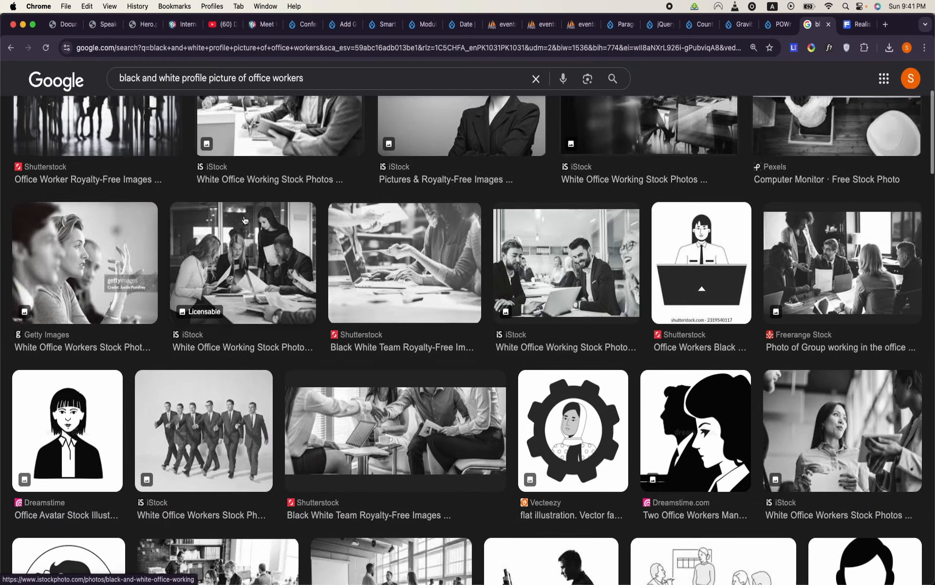
scroll(245, 221, "down", 13)
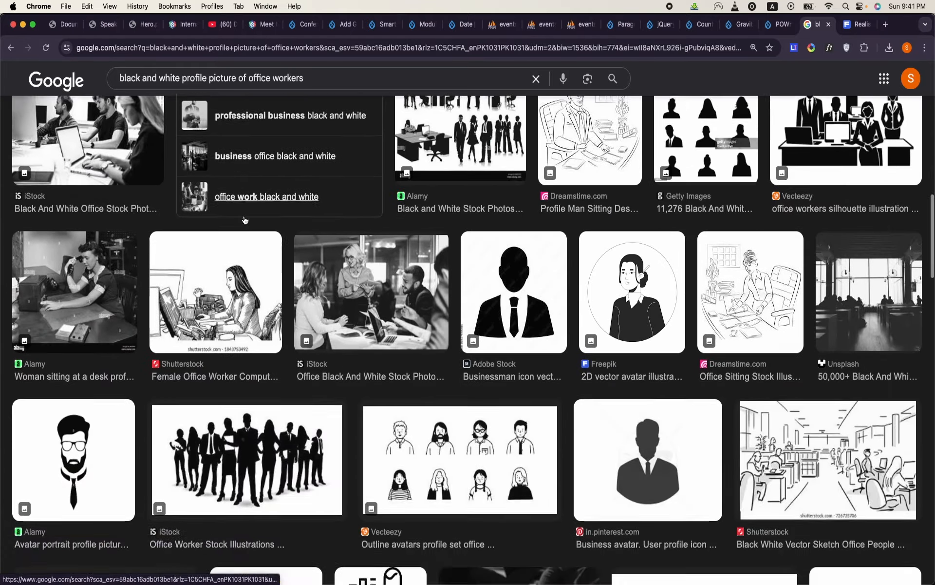
scroll(245, 220, "down", 13)
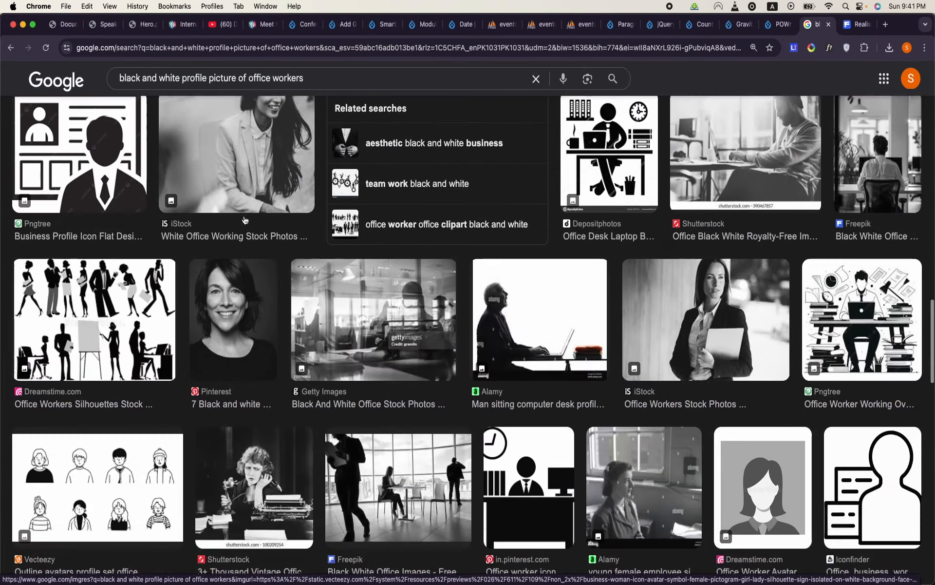
scroll(244, 220, "down", 4)
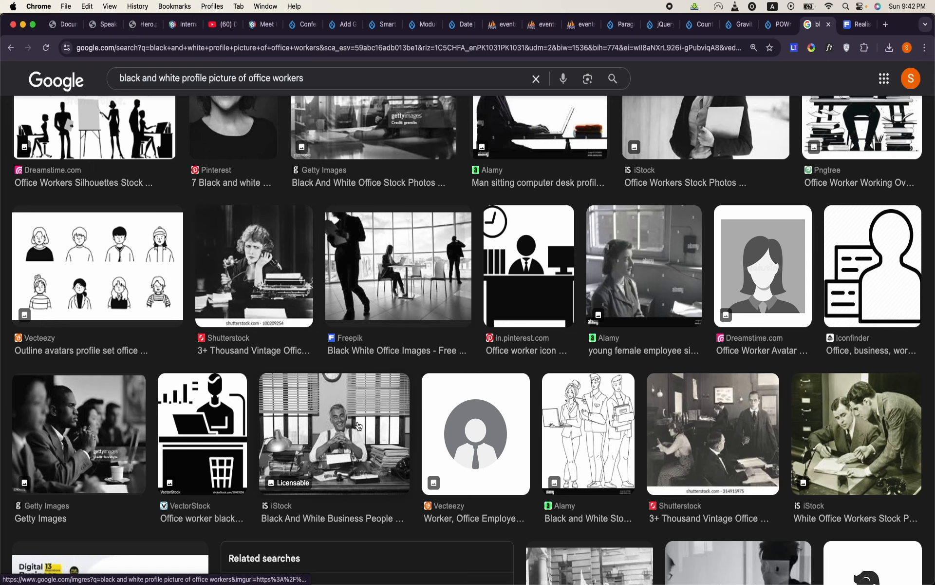
left_click(358, 425)
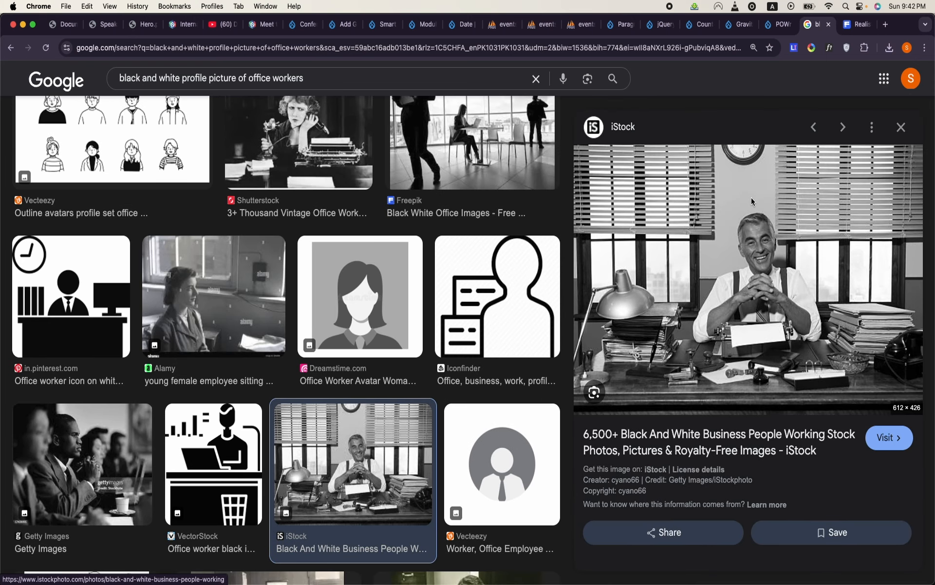
right_click(752, 201)
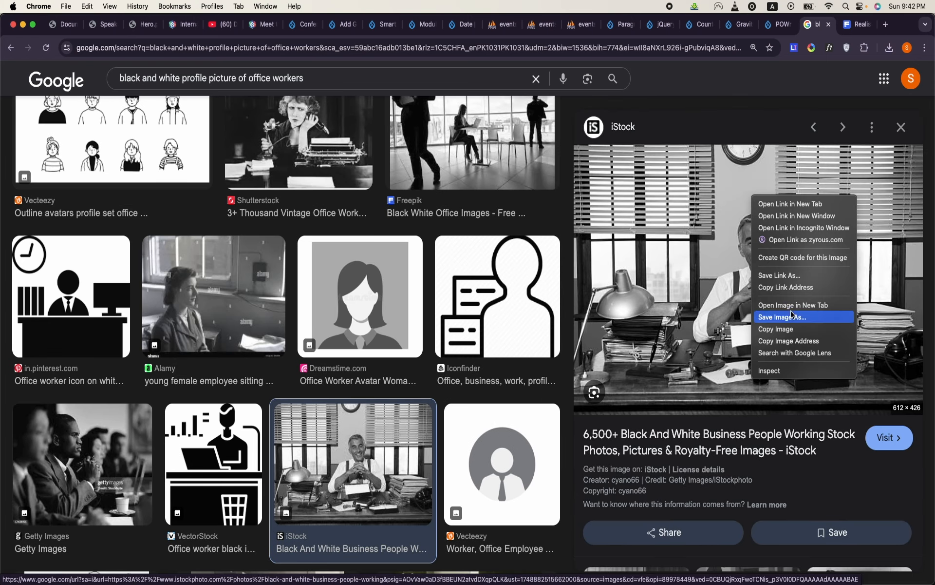
left_click(792, 316)
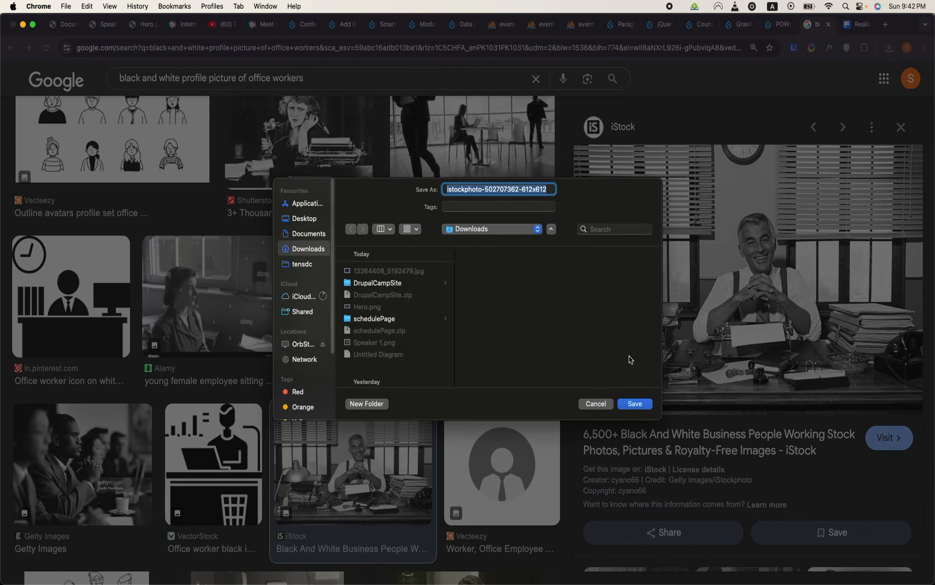
left_click(634, 404)
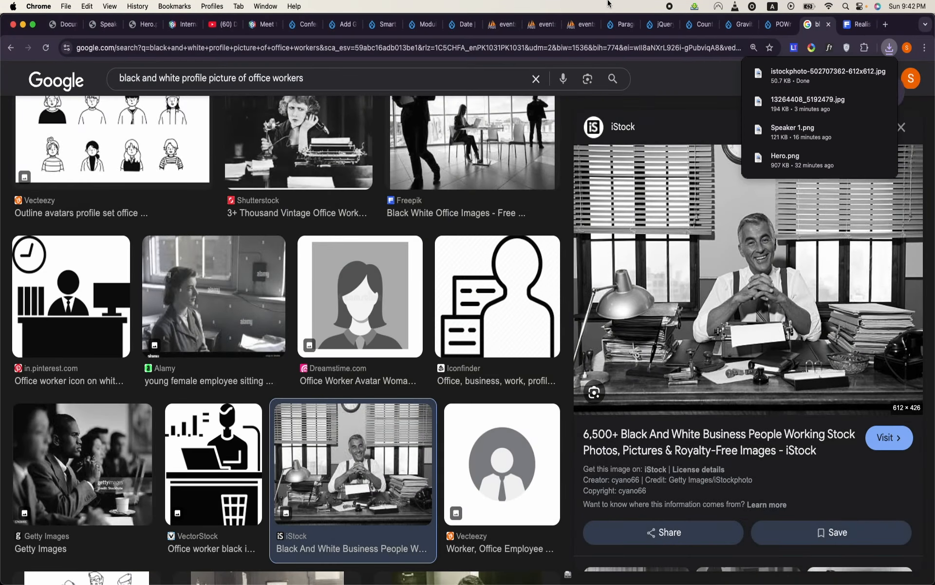
left_click(383, 28)
left_click(343, 24)
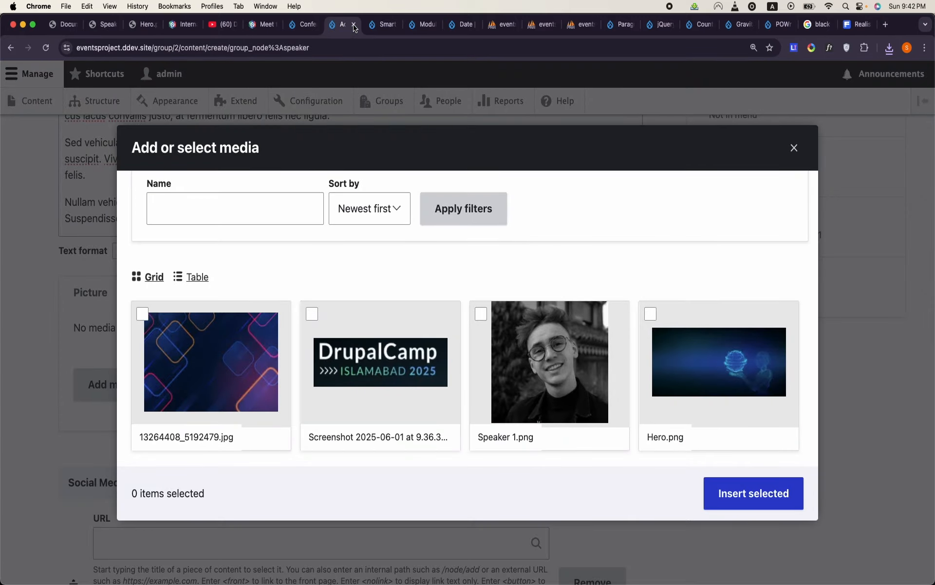
scroll(308, 185, "up", 5)
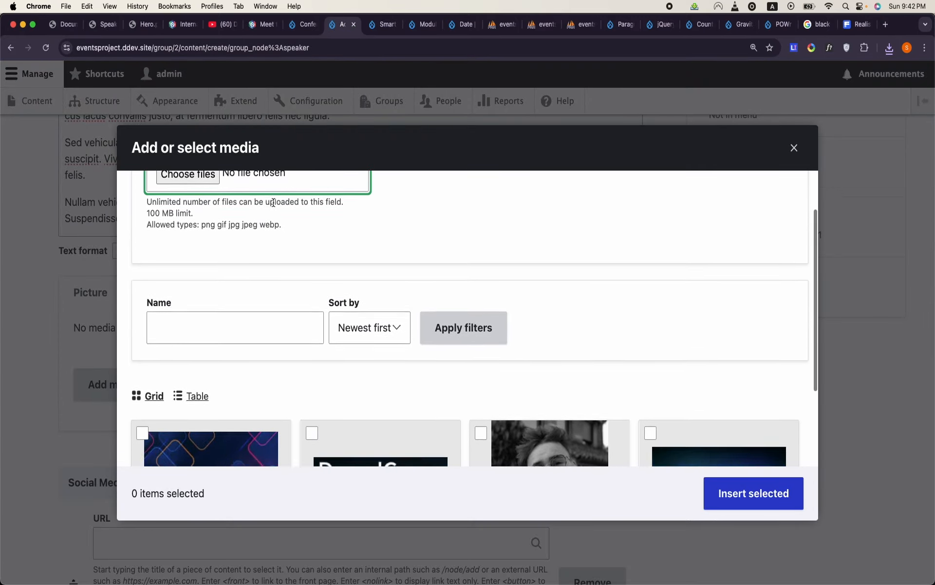
left_click(207, 239)
double_click(290, 238)
left_click(357, 365)
type("asdfsadf")
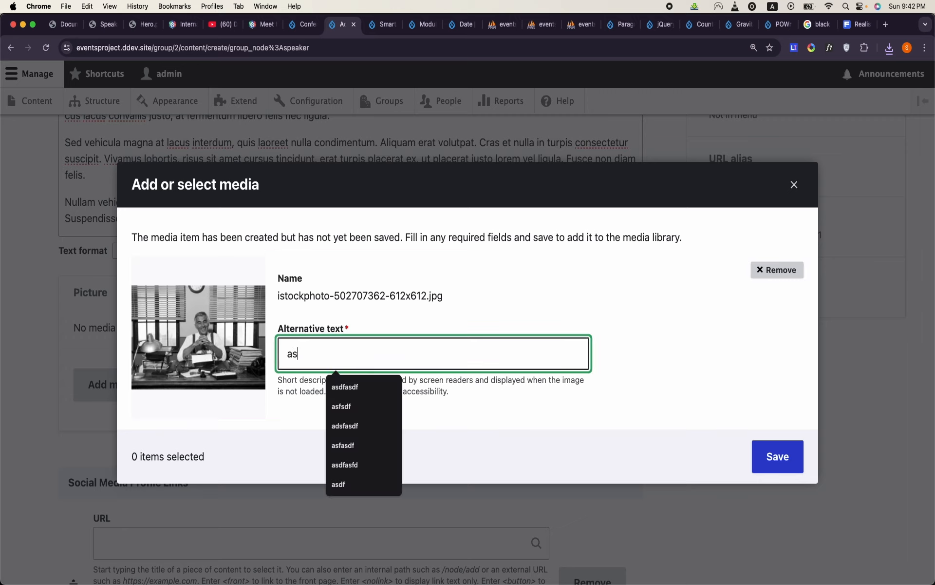
left_click(759, 456)
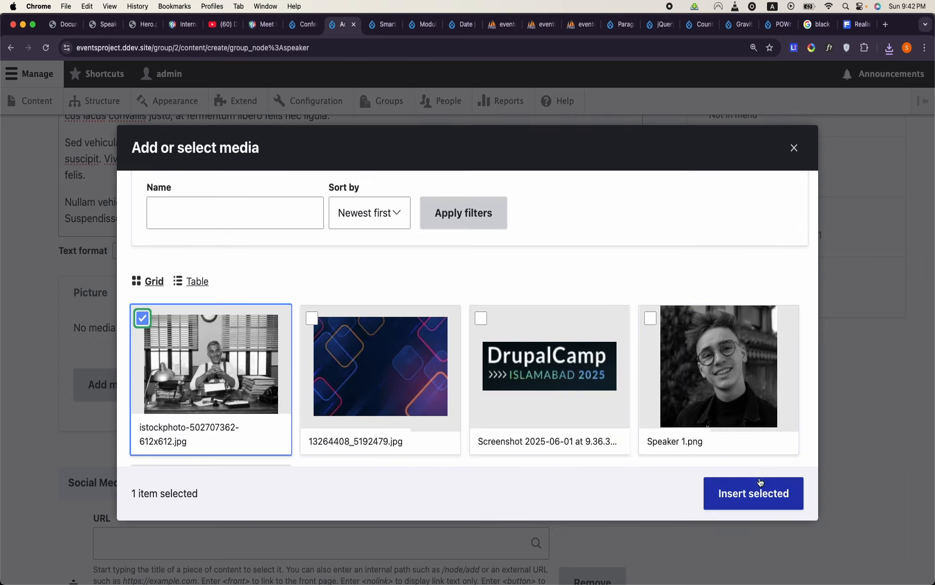
left_click(760, 483)
- Add a social media profile link to /node/2 with the link text "Linkedin Profile"
scroll(451, 452, "down", 6)
scroll(451, 449, "up", 2)
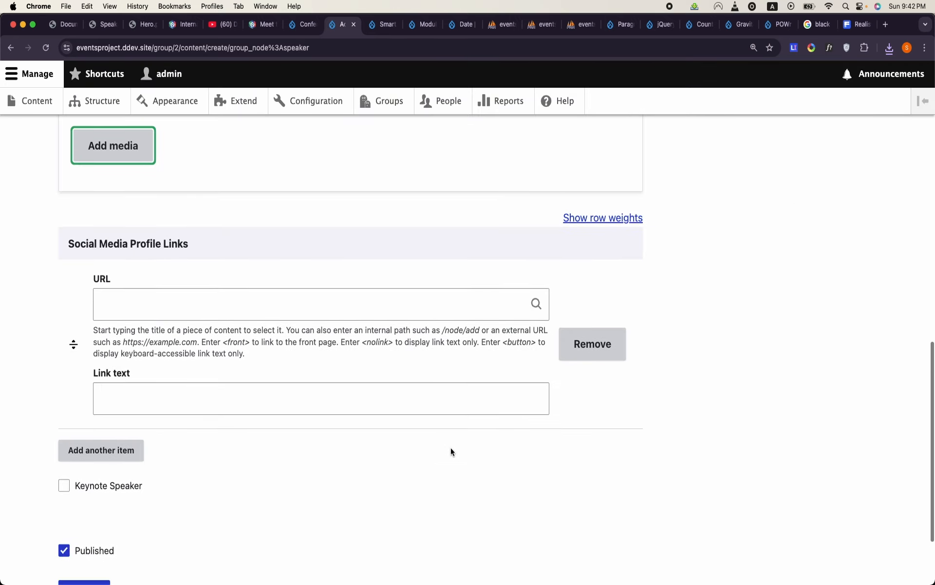
left_click(319, 324)
left_click(319, 324)
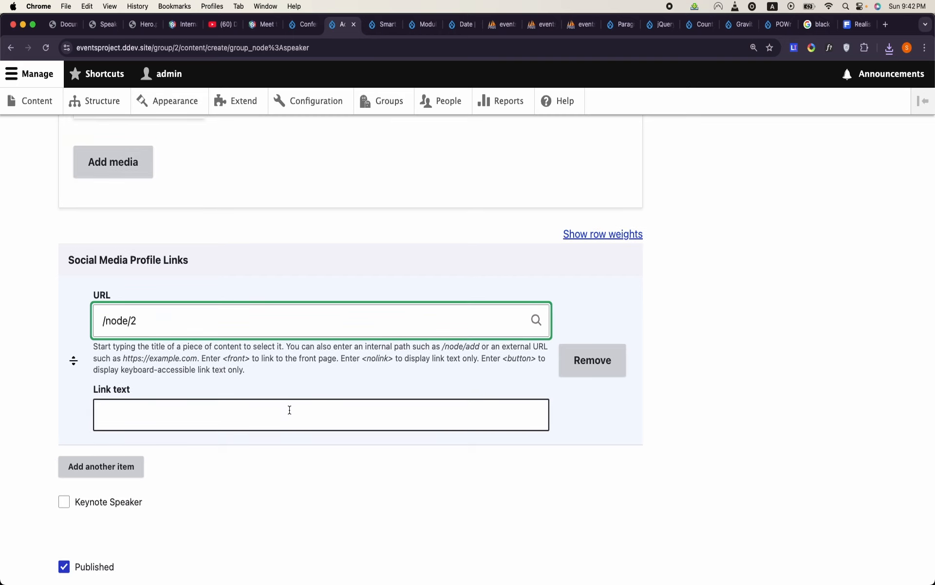
left_click(290, 410)
left_click(179, 447)
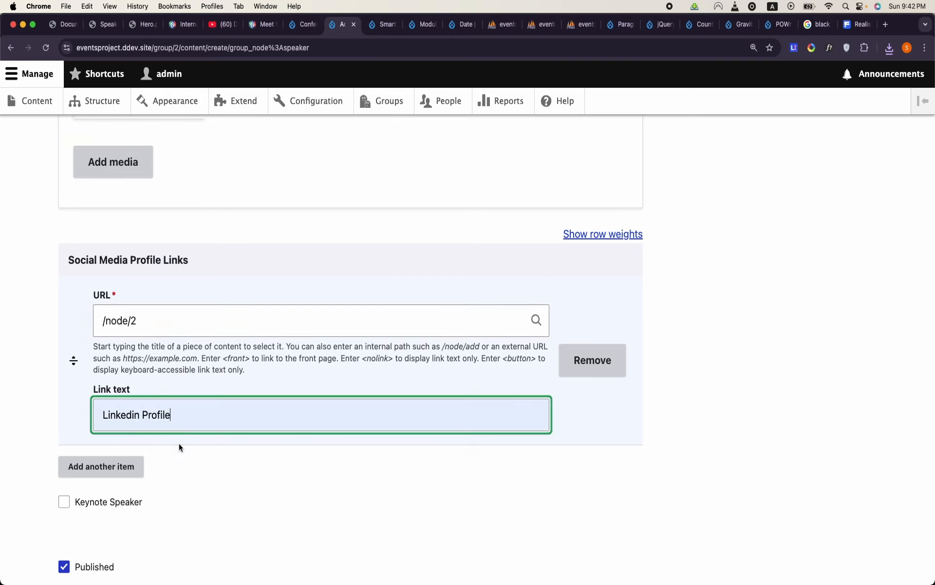
- Mark the speaker as a keynote speaker and save the content item
left_click(64, 501)
scroll(73, 487, "down", 3)
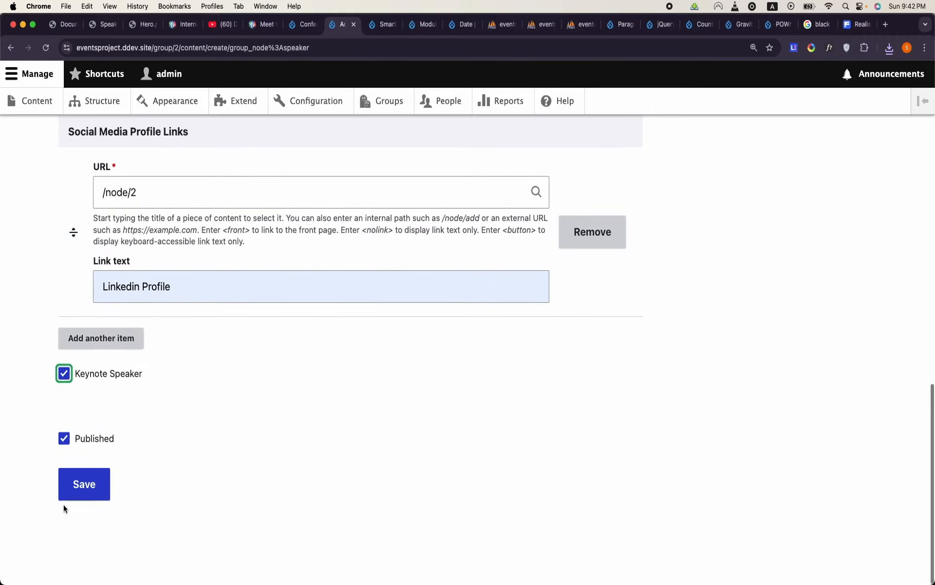
left_click(95, 492)
- Check the saved speaker's page and reopen it from the site's content list
scroll(309, 470, "down", 20)
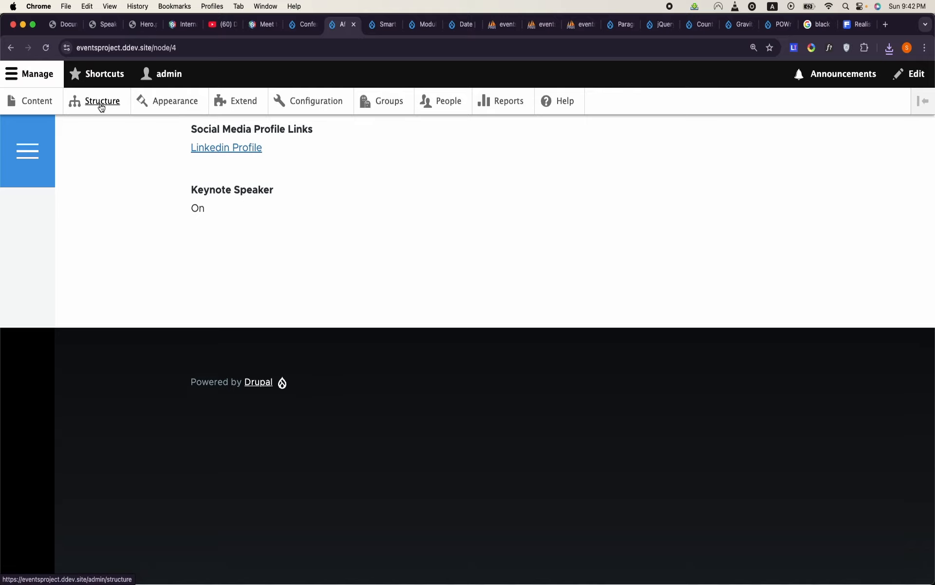
left_click(100, 103)
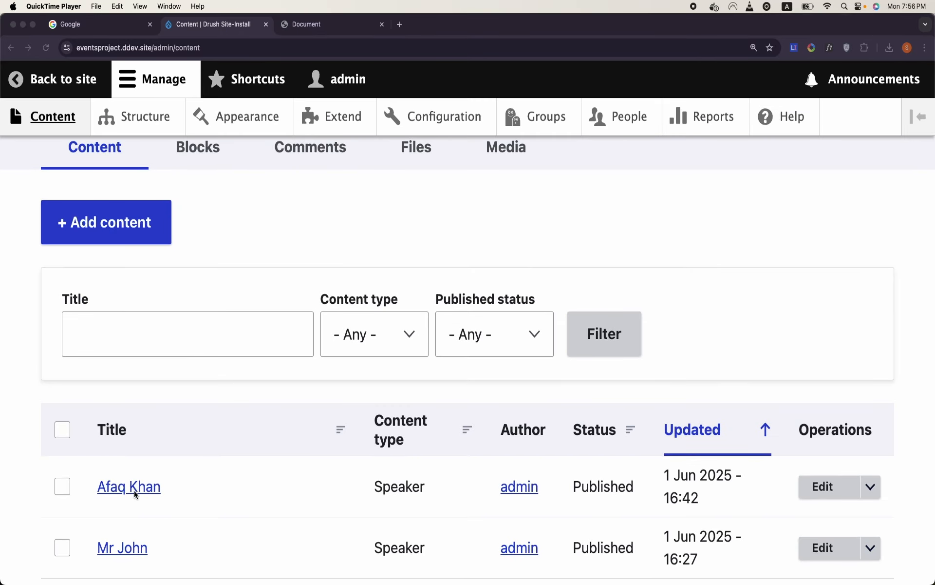
left_click(134, 491)
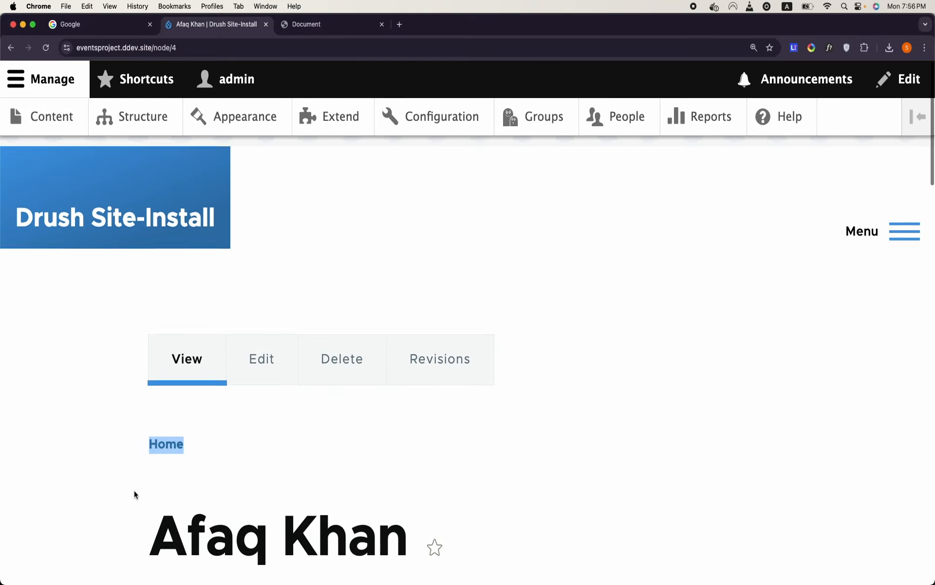
- Filter the site's views by "ke" and open the Speaker view for editing
left_click(148, 117)
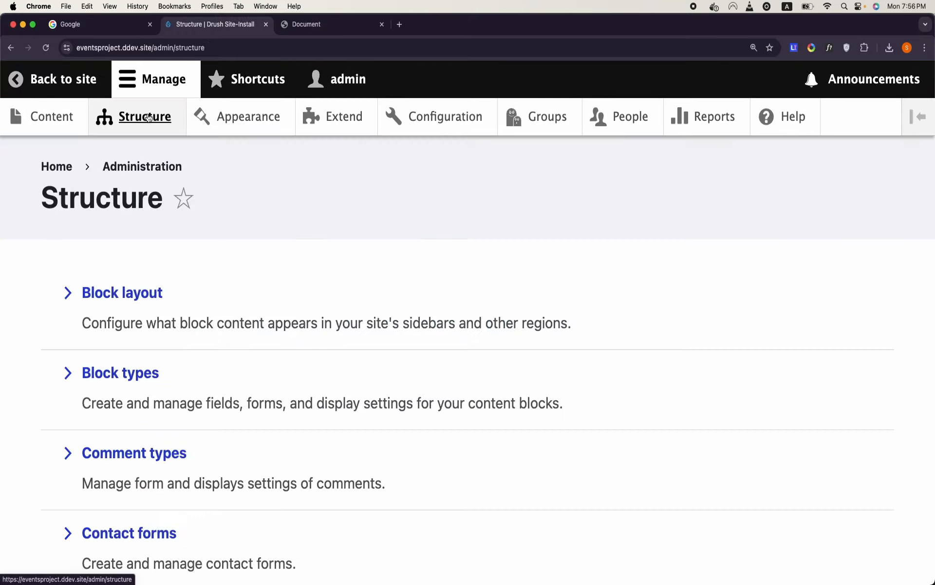
scroll(216, 254, "down", 10)
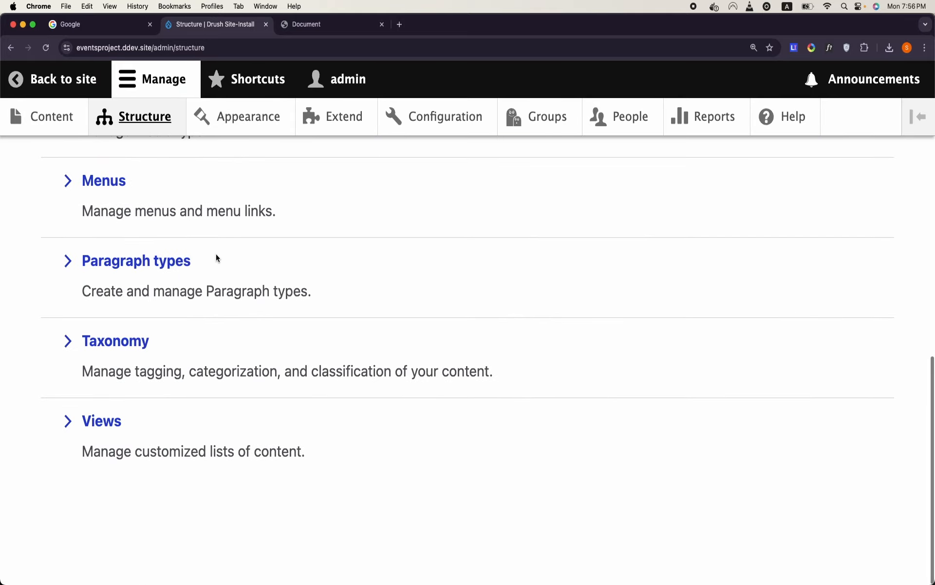
left_click(110, 420)
scroll(114, 438, "down", 2)
scroll(118, 409, "up", 2)
left_click(230, 236)
type("ke")
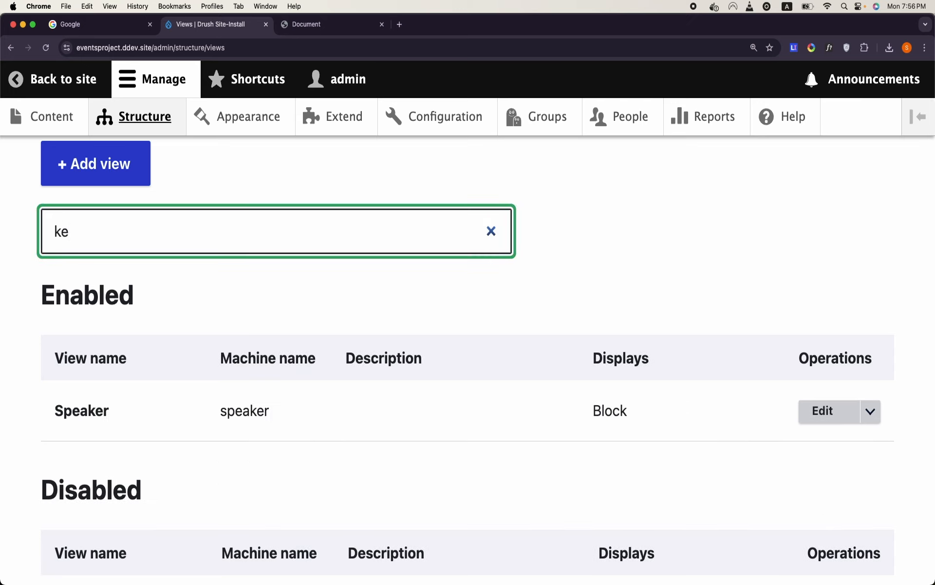
scroll(468, 354, "down", 4)
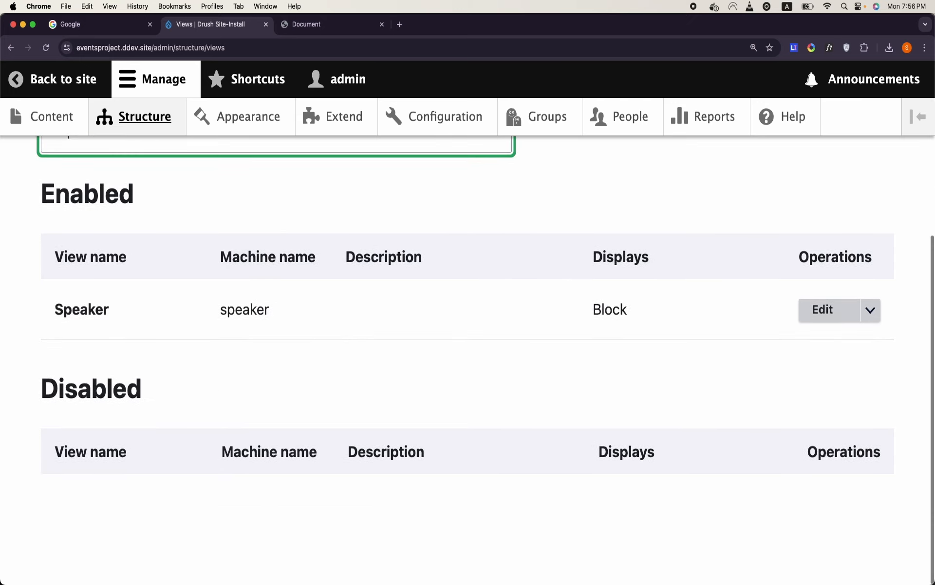
scroll(467, 355, "up", 6)
left_click(821, 466)
- Preview the Speaker view with contextual filter value 1 and examine the speakers it outputs
scroll(542, 418, "down", 15)
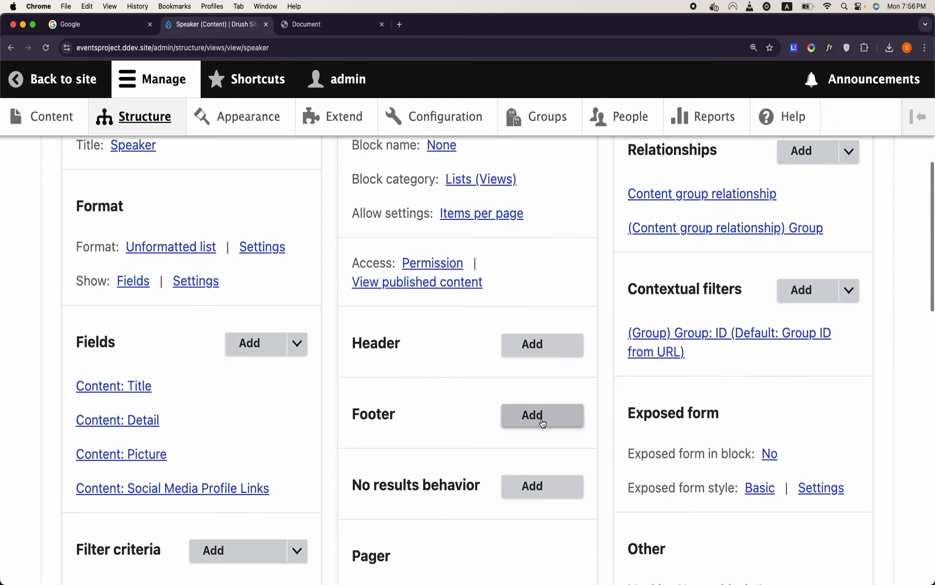
scroll(542, 418, "down", 5)
left_click(426, 381)
type("1")
left_click(168, 459)
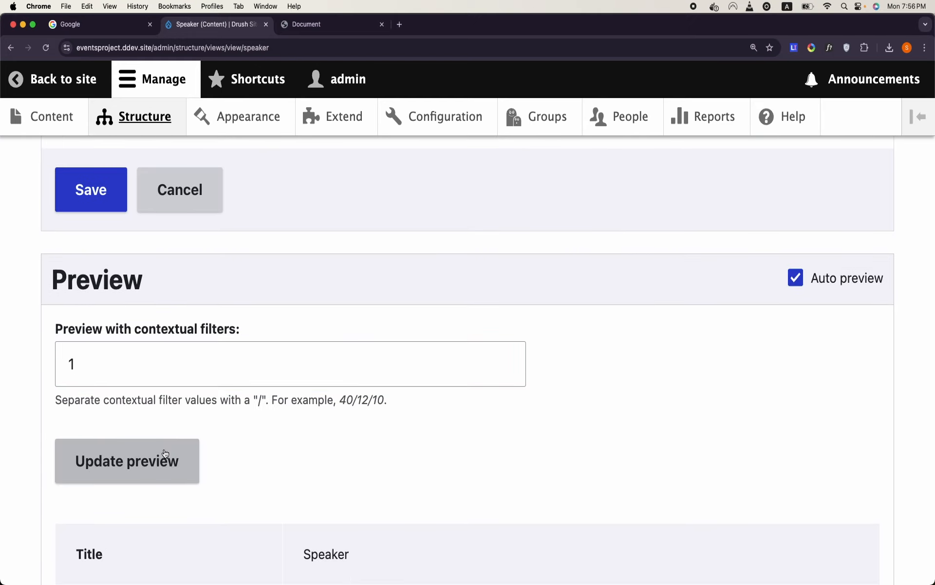
scroll(164, 449, "down", 7)
scroll(164, 449, "down", 3)
scroll(165, 452, "down", 5)
scroll(164, 452, "up", 12)
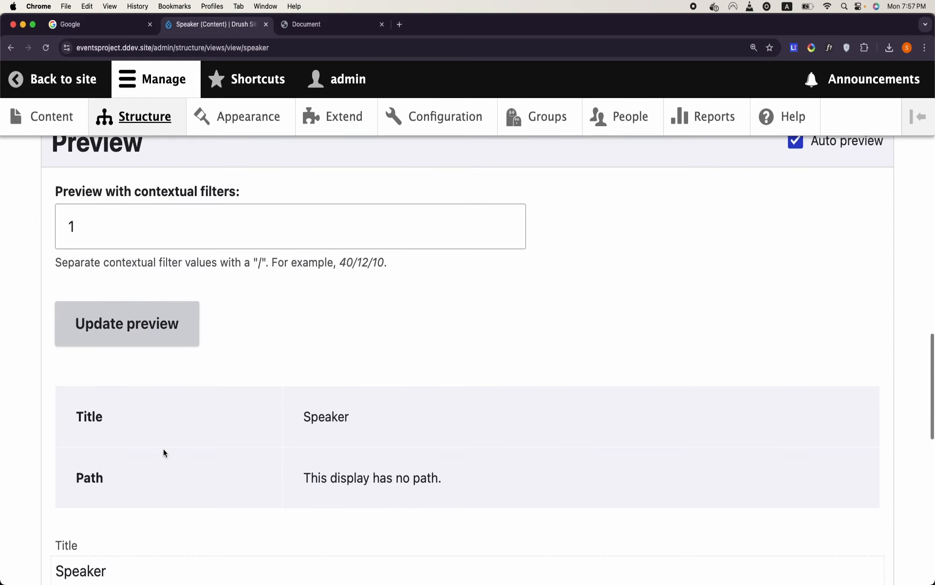
- Update the Speaker view's preview with contextual filter value 2 and examine the speaker content it outputs
double_click(194, 224)
type("2")
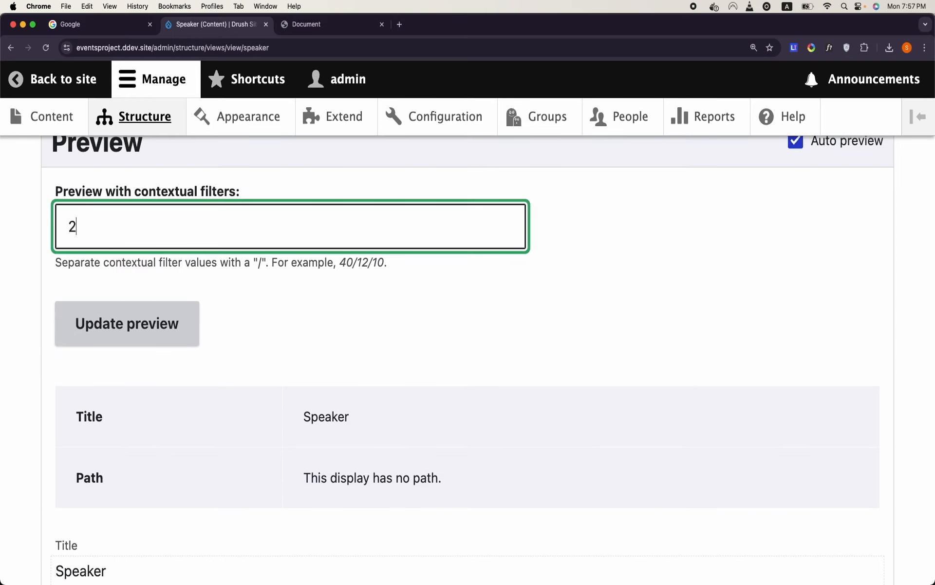
left_click(179, 320)
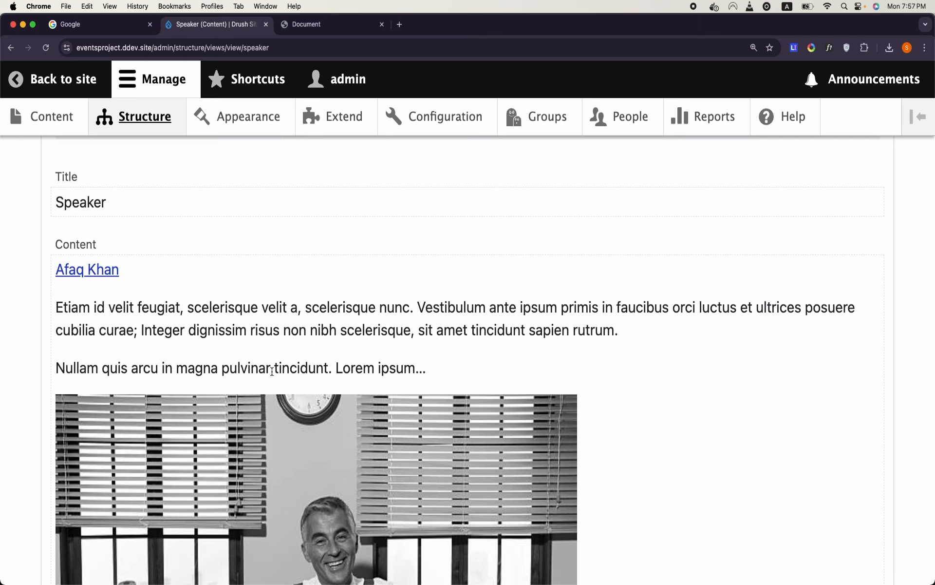
scroll(272, 371, "up", 5)
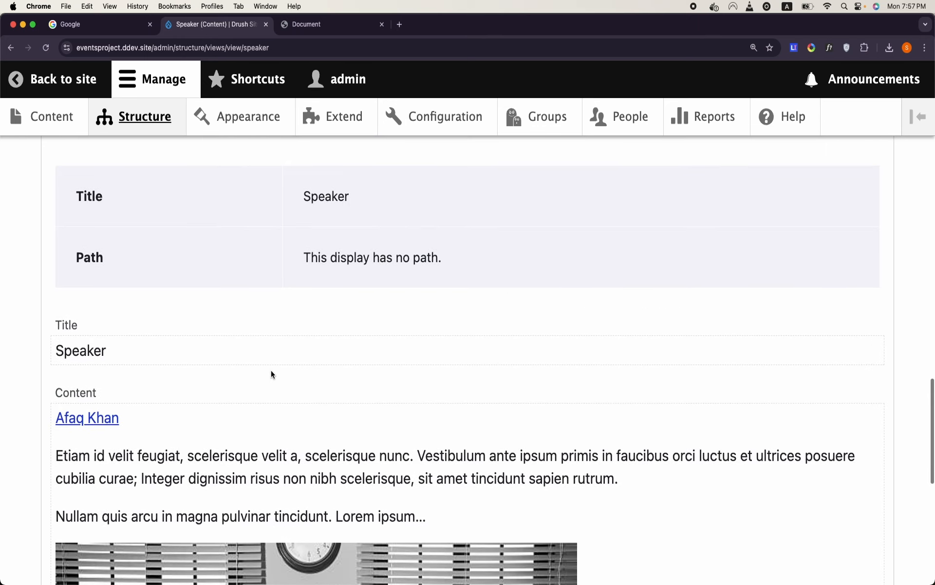
scroll(271, 374, "down", 2)
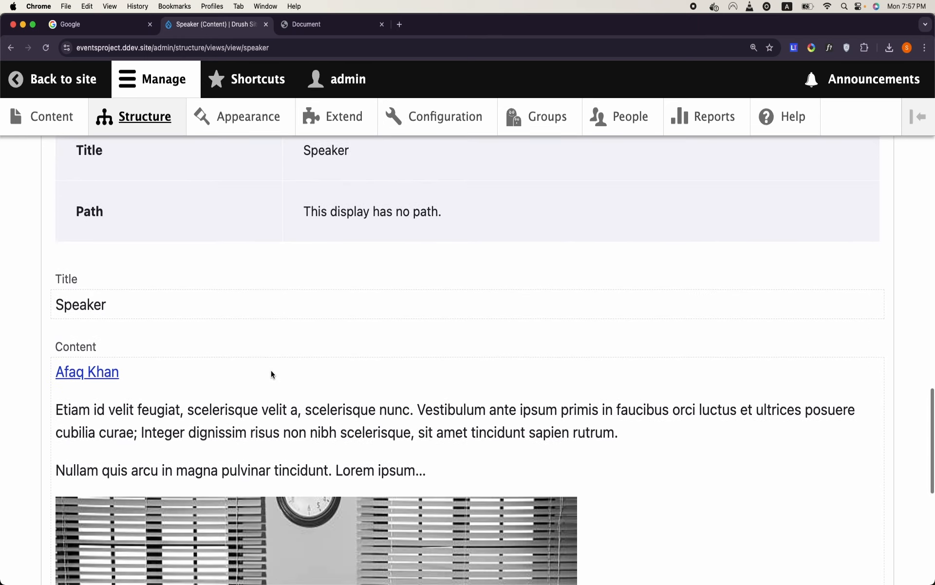
scroll(271, 374, "up", 2)
scroll(271, 374, "up", 8)
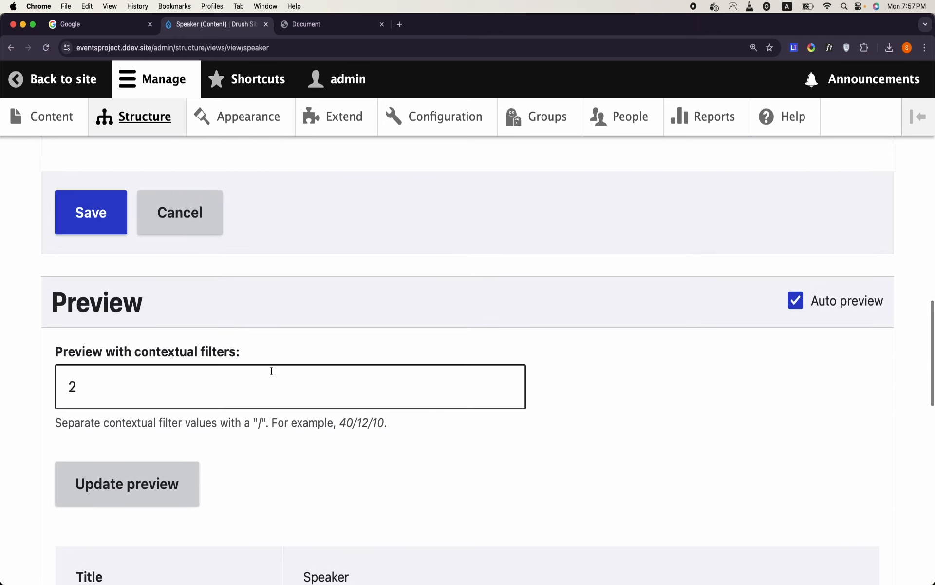